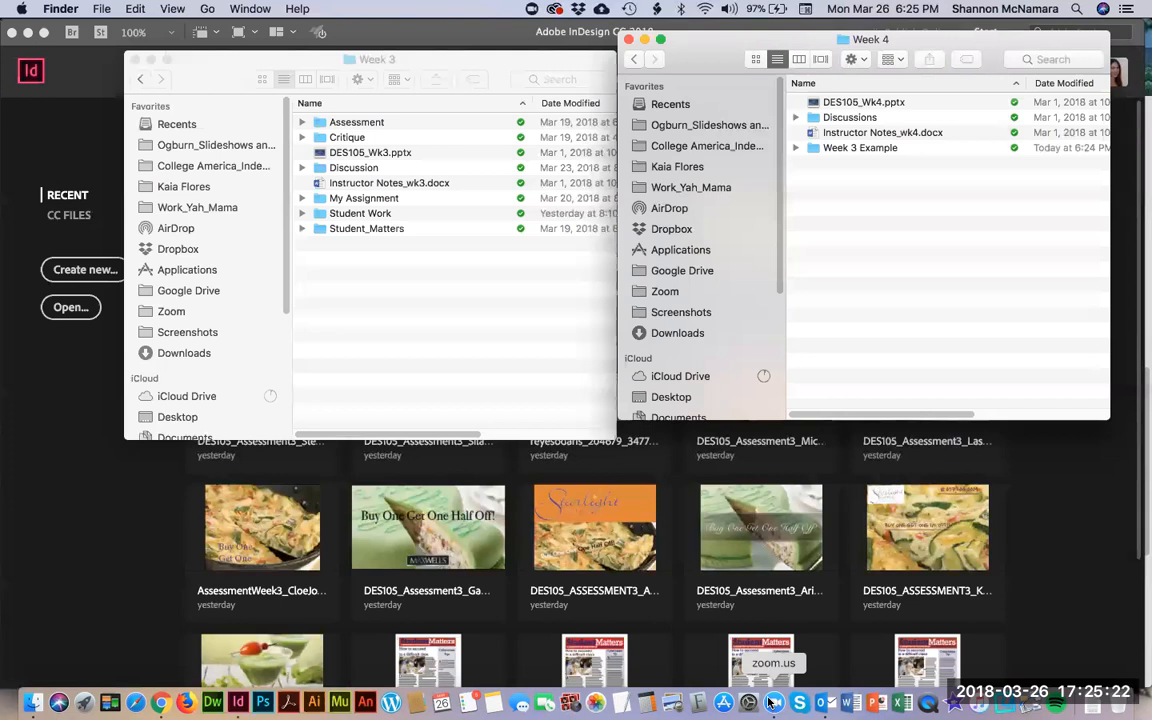
Arrange the Week 3 and Week 4 folder windows side by side without overlap.
{"action": "left_click", "coordinate": [431, 276]}
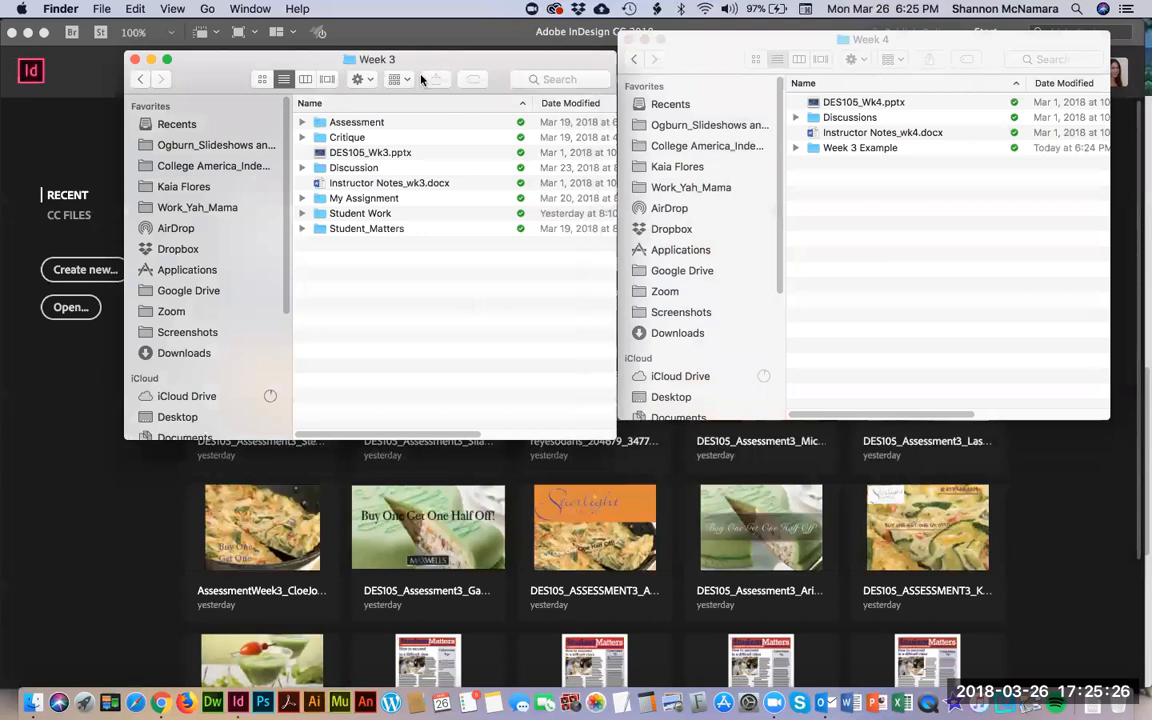
{"action": "mouse_move", "coordinate": [429, 70]}
{"action": "left_mouse_down"}
{"action": "mouse_move", "coordinate": [376, 55]}
{"action": "mouse_move", "coordinate": [415, 53]}
{"action": "left_mouse_up"}
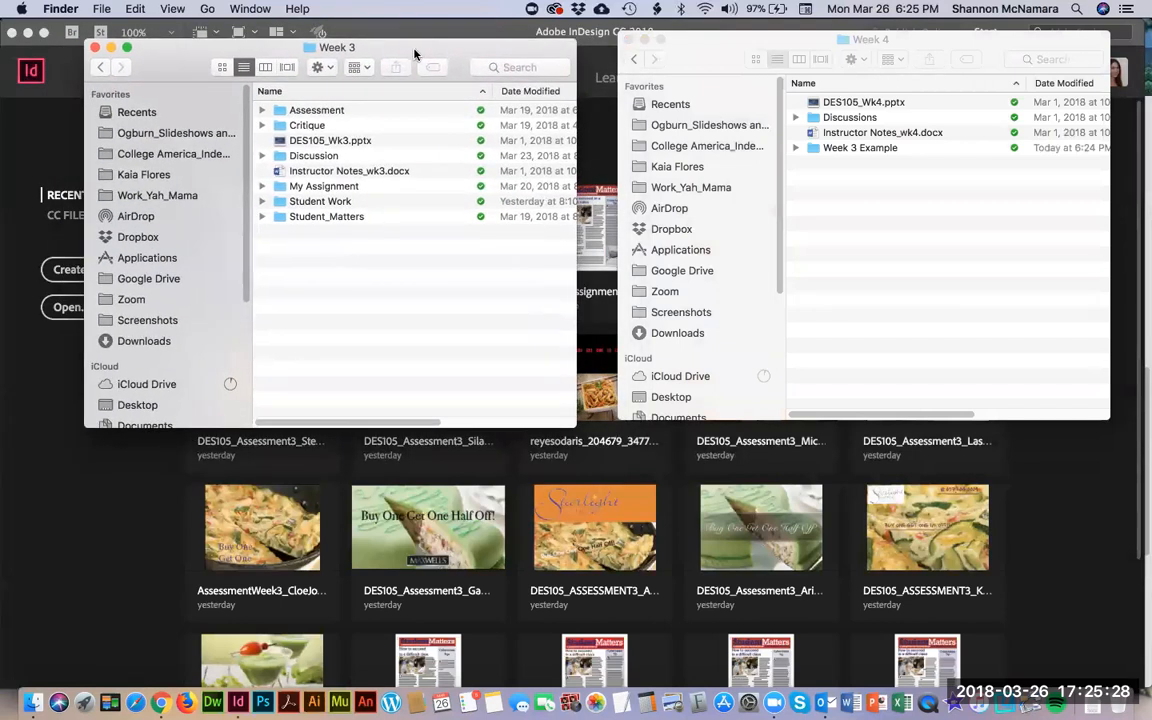
{"action": "left_click", "coordinate": [824, 44]}
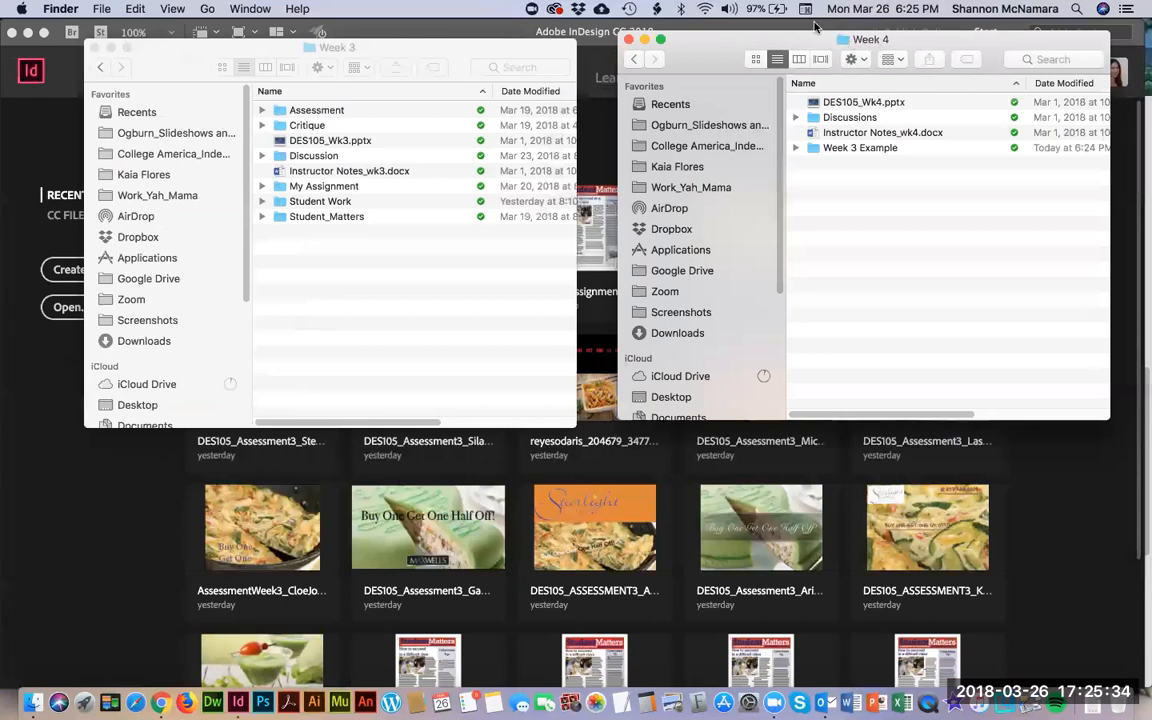
{"action": "left_click", "coordinate": [362, 309]}
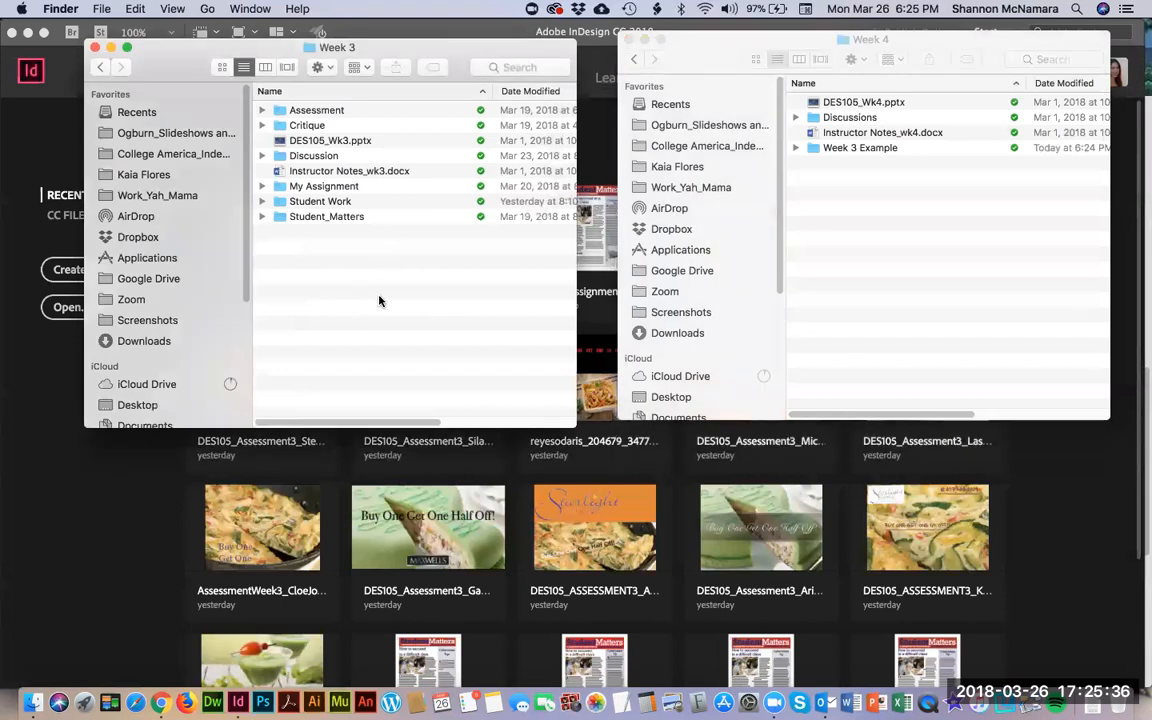
{"action": "left_click", "coordinate": [853, 321]}
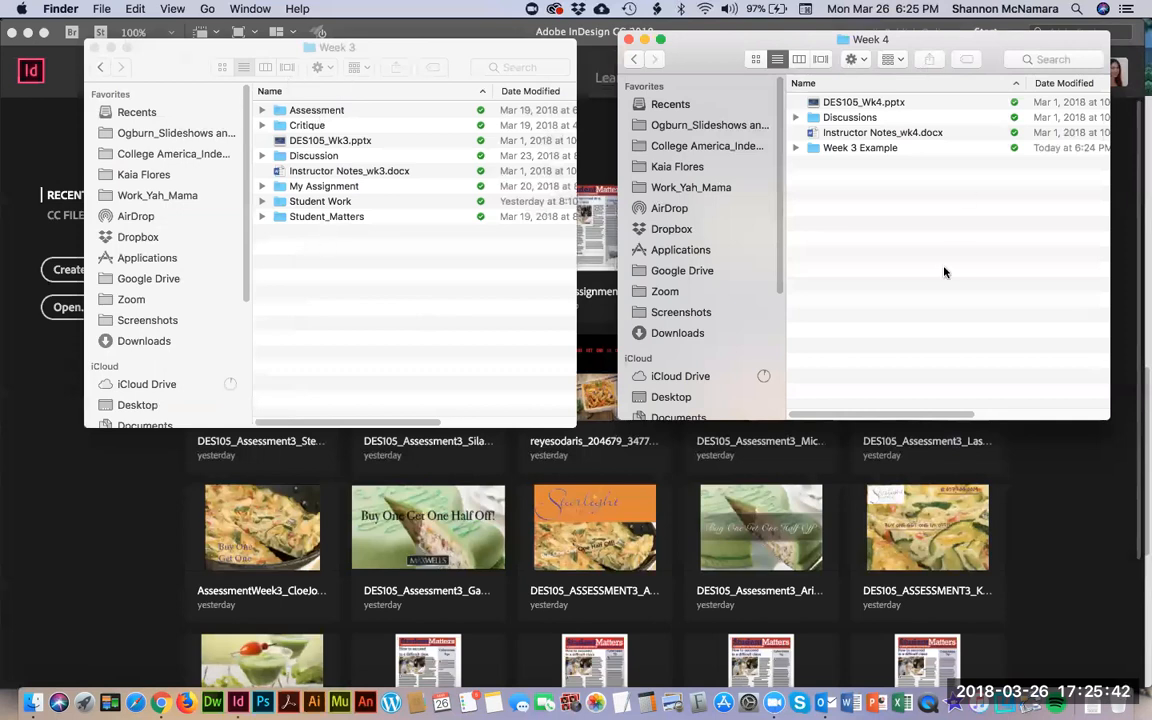
{"action": "left_click", "coordinate": [490, 300]}
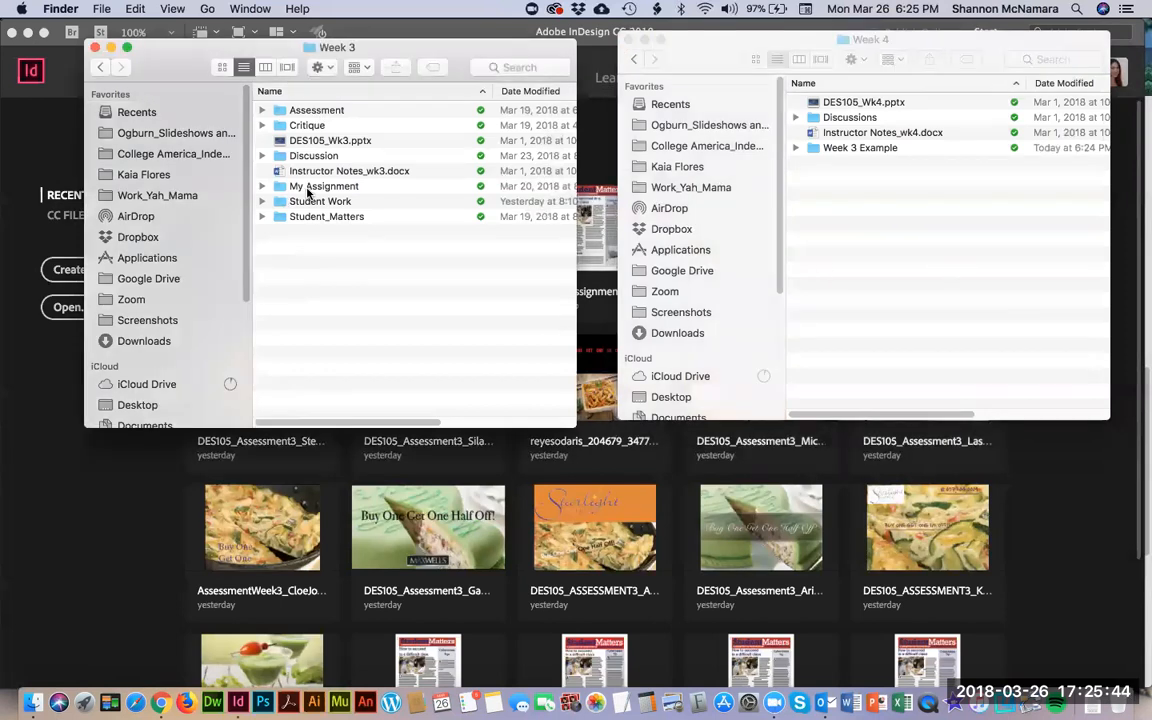
Open the My Assignment folder in Week 3 and examine the contents of its Assignment 3 package folder.
{"action": "double_click", "coordinate": [325, 186]}
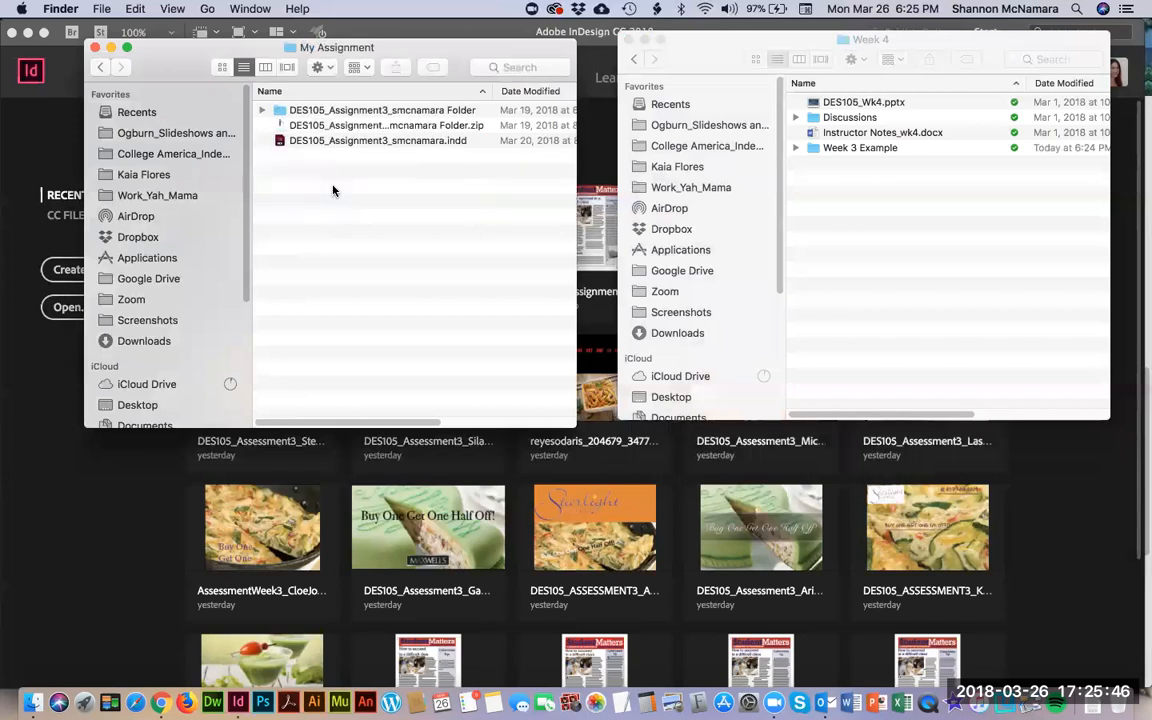
{"action": "left_click", "coordinate": [340, 110]}
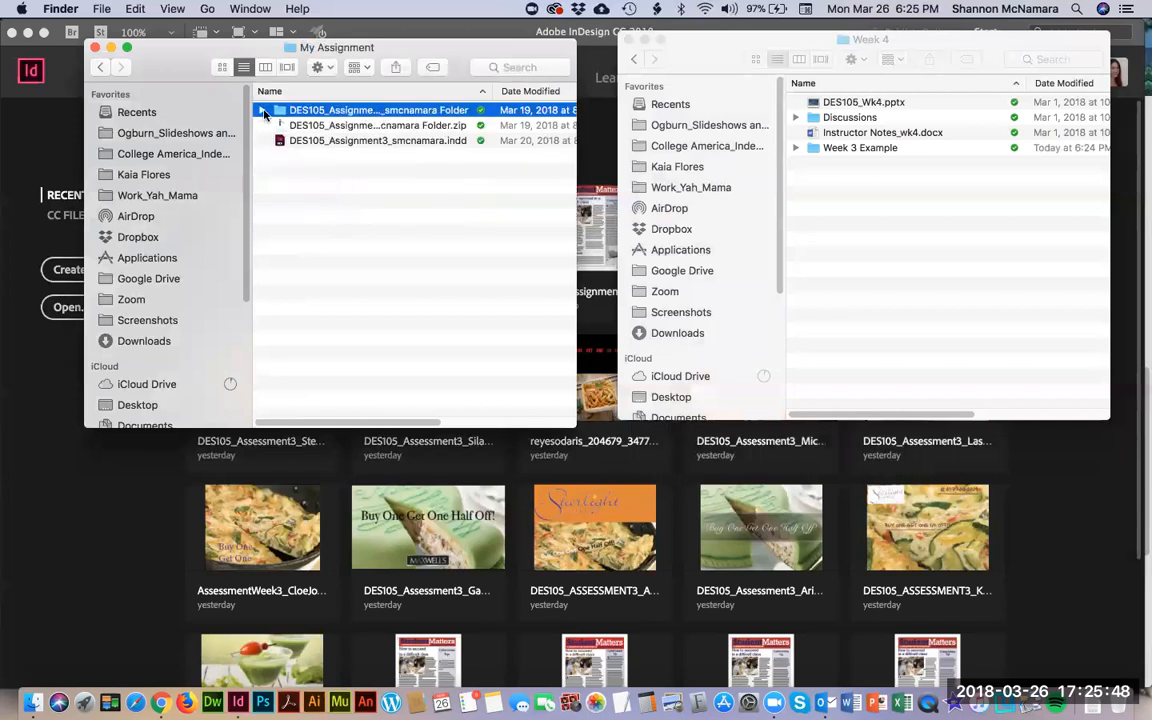
{"action": "left_click", "coordinate": [260, 111]}
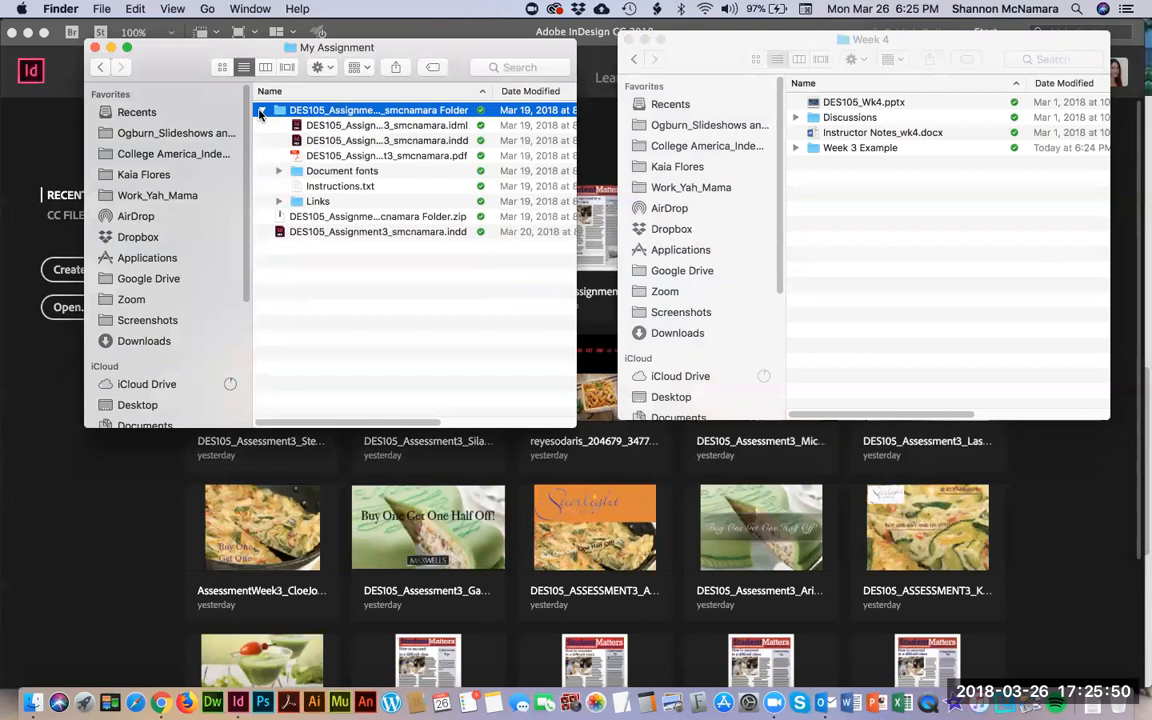
{"action": "left_click", "coordinate": [260, 111]}
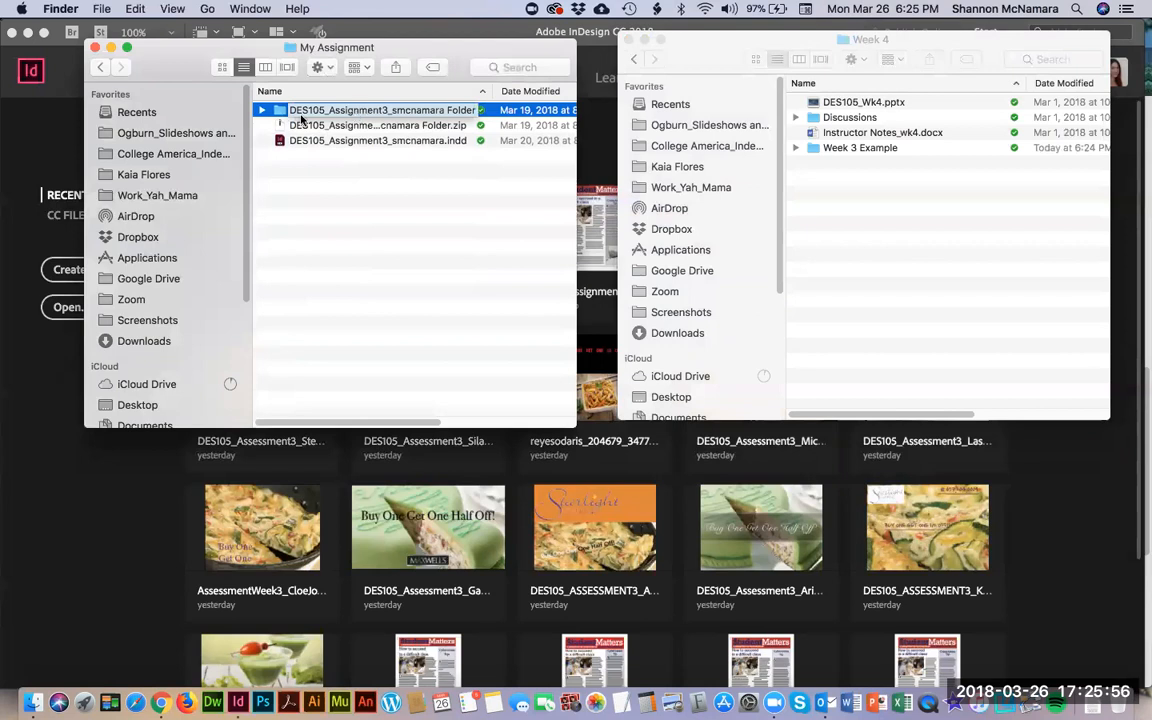
Copy the Assignment 3 package folder into the Week 4 folder and change the assignment number in the copy's name to 4.
{"action": "left_click_drag", "start_coordinate": [355, 113], "coordinate": [869, 219]}
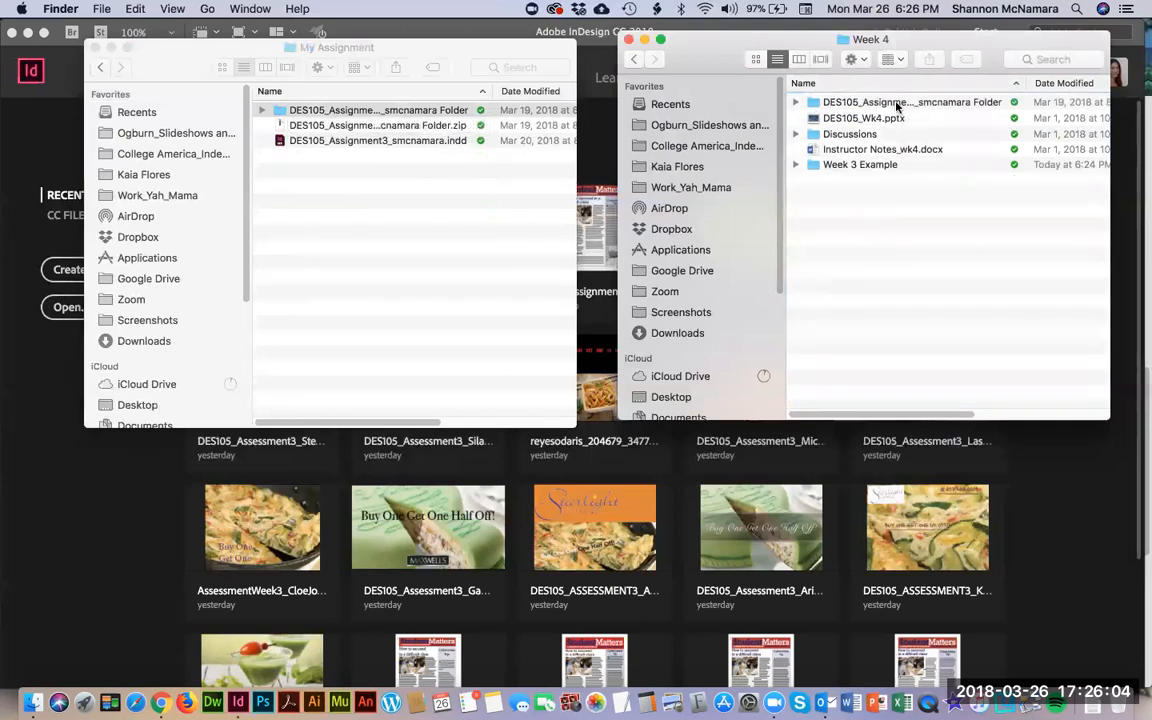
{"action": "left_click", "coordinate": [925, 104]}
{"action": "key", "text": "Return"}
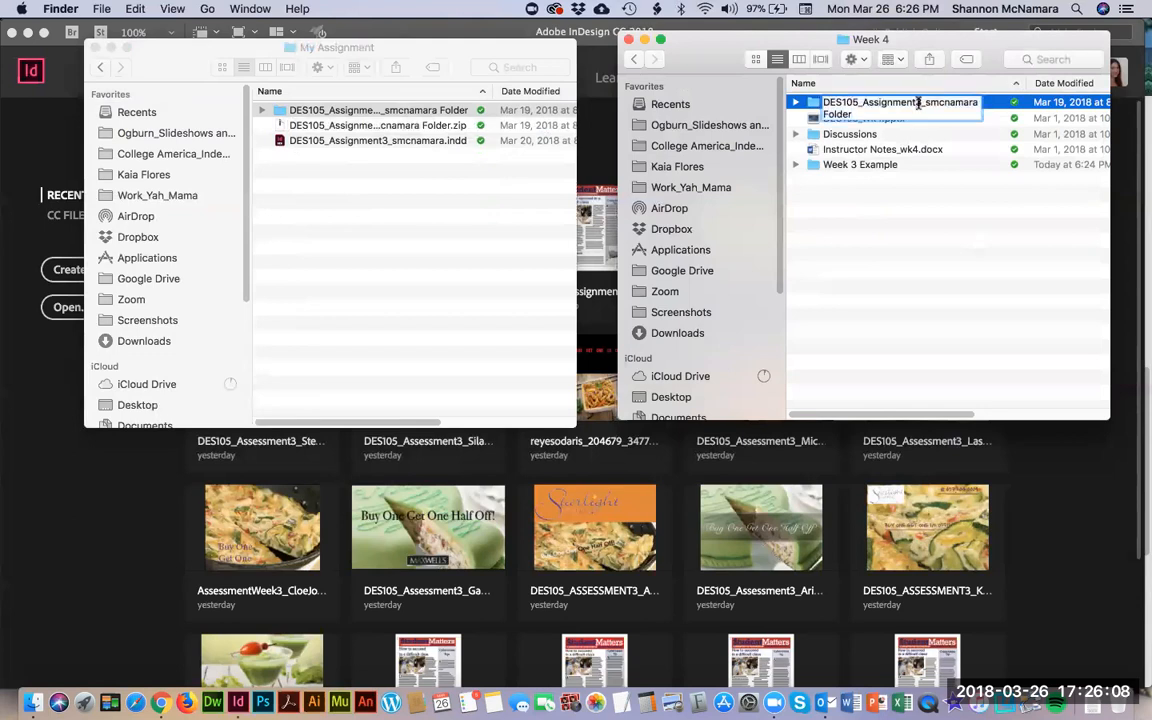
{"action": "key", "text": "Return"}
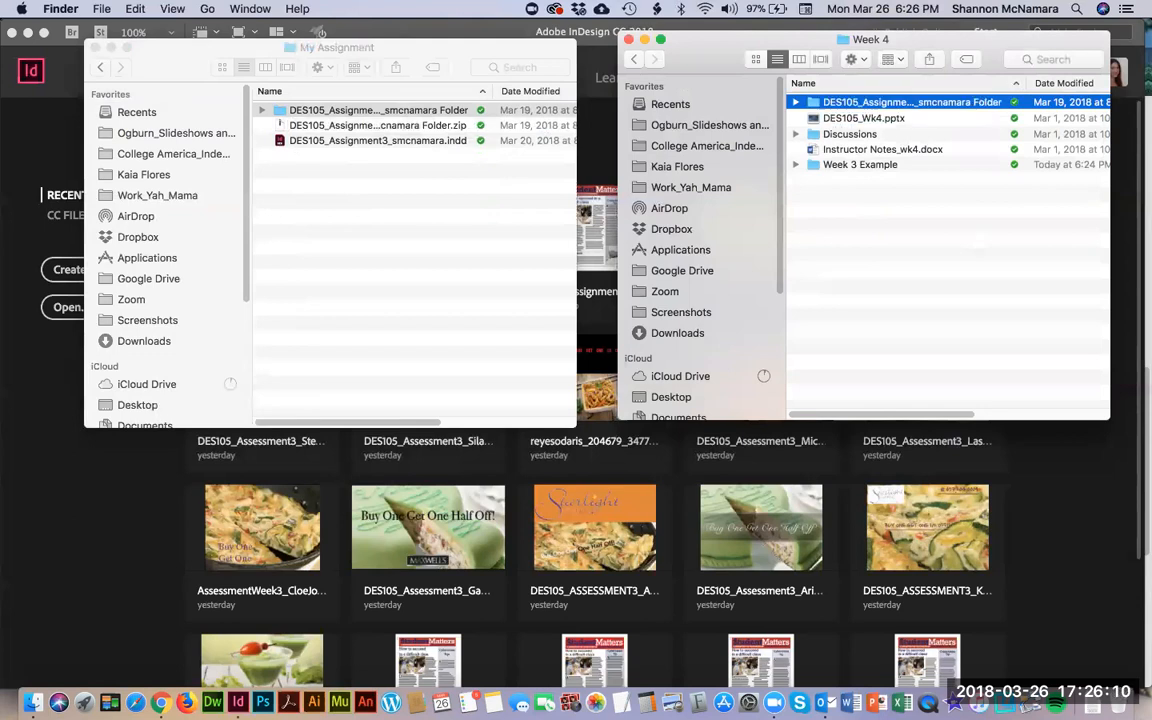
Delete the Assignment 3 IDML and PDF files from inside the Assignment 4 package folder.
{"action": "key", "text": "super+o"}
{"action": "key", "text": "Down"}
{"action": "key", "text": "Return"}
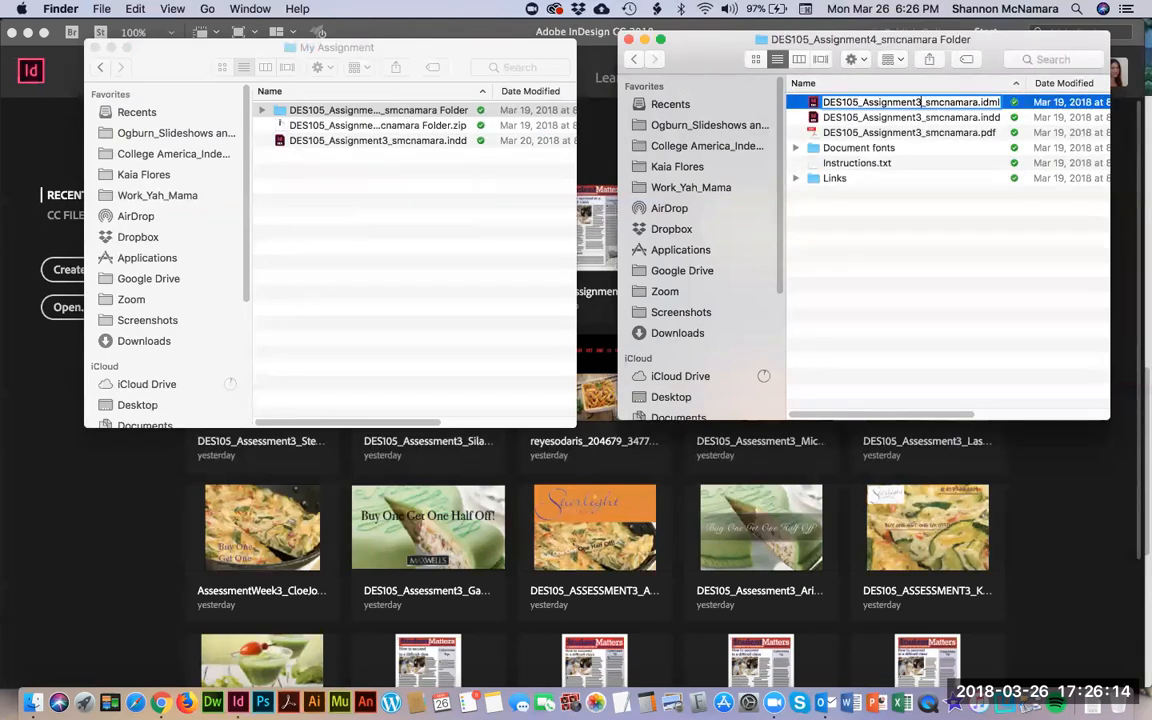
{"action": "key", "text": "Return"}
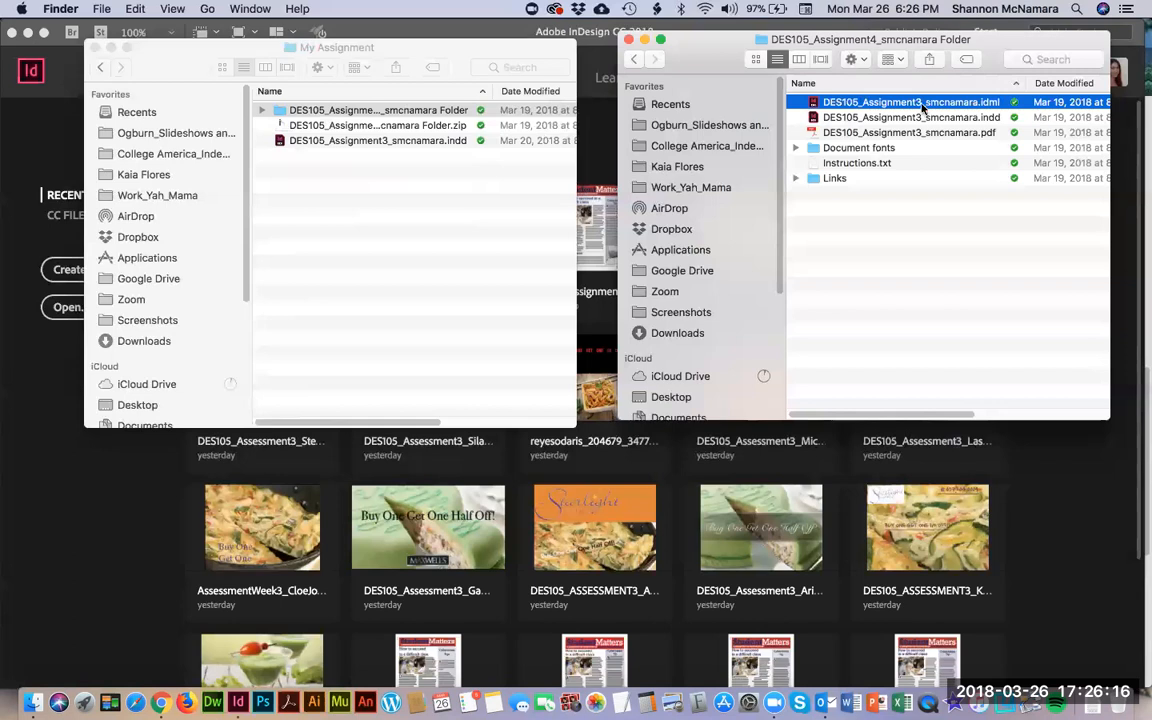
{"action": "left_click", "coordinate": [955, 133], "text": "super"}
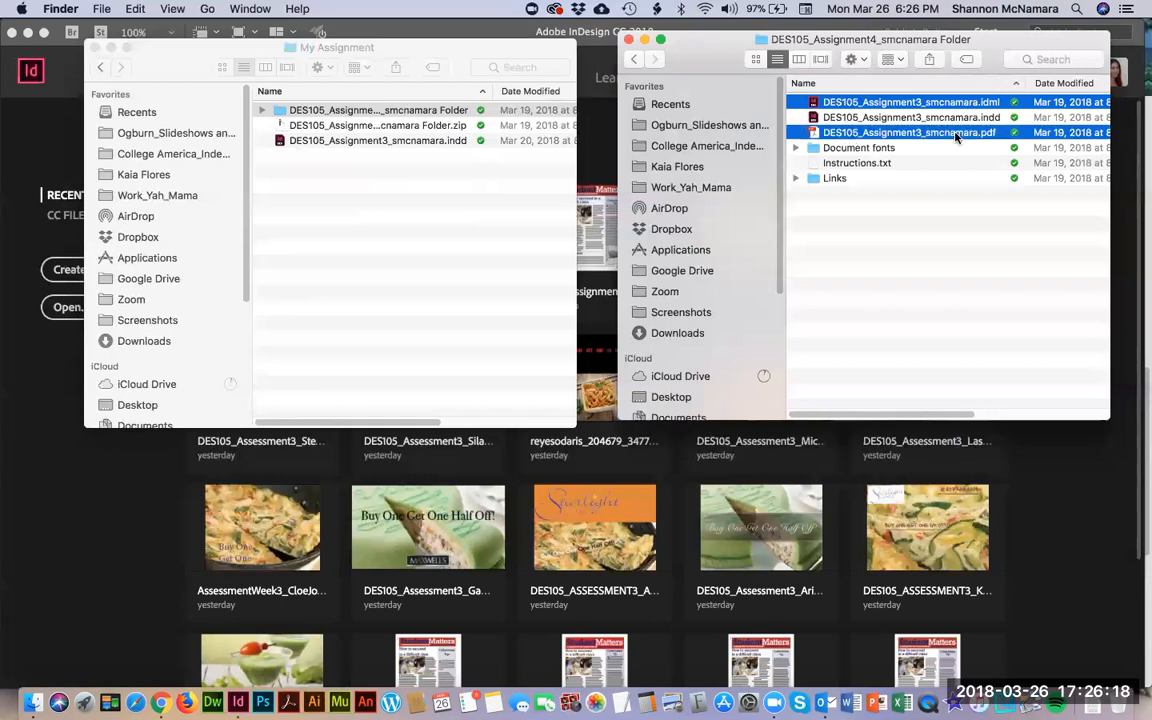
{"action": "key", "text": "super+BackSpace"}
{"action": "left_click", "coordinate": [908, 185]}
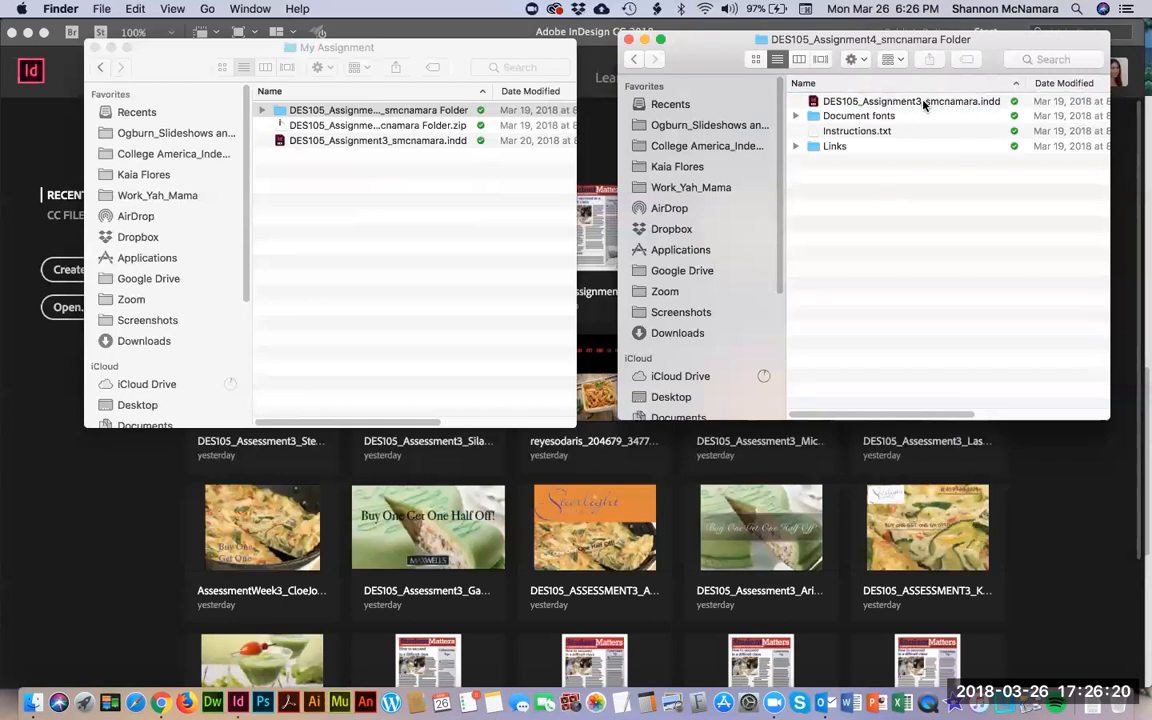
Change the assignment number in the remaining INDD file's name to 4.
{"action": "left_click", "coordinate": [925, 103]}
{"action": "left_click", "coordinate": [920, 102]}
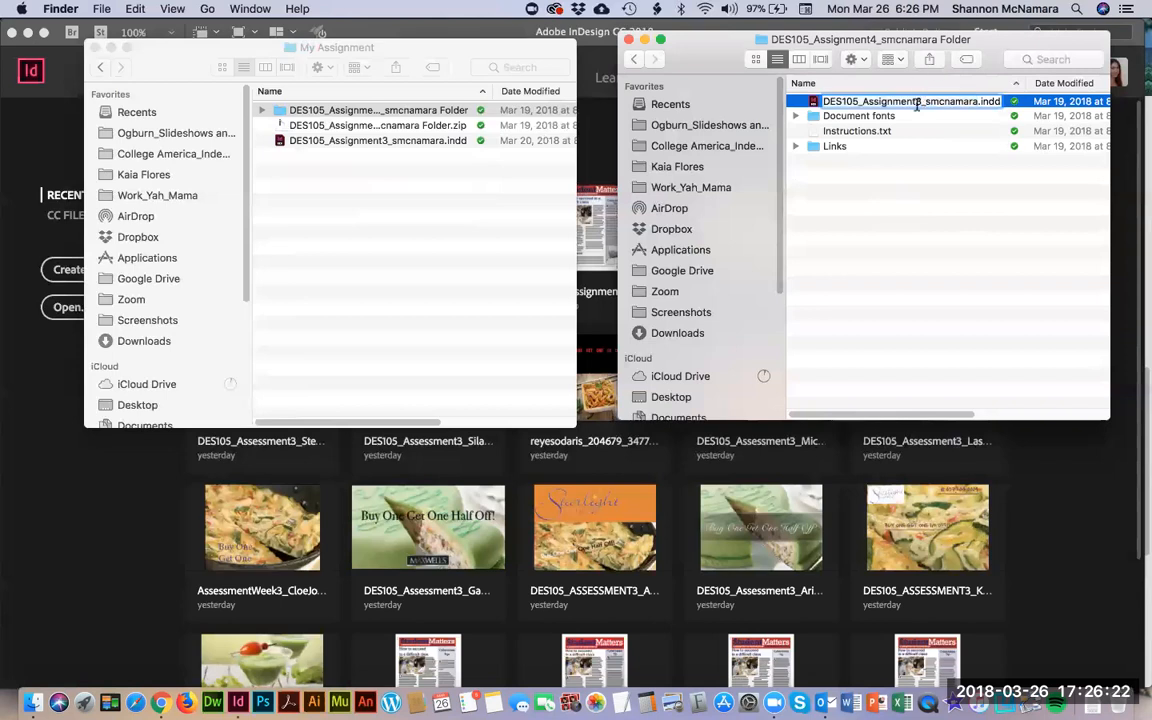
{"action": "key", "text": "BackSpace"}
{"action": "type", "text": "4"}
{"action": "key", "text": "Return"}
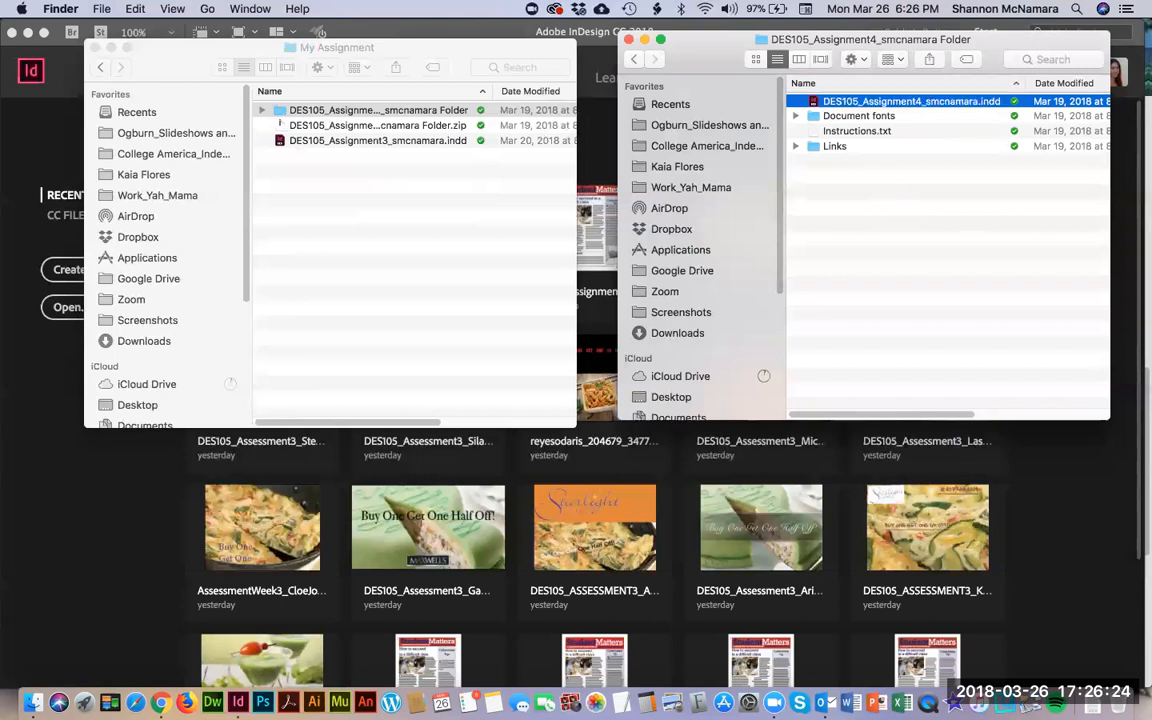
Open the Assignment 4 INDD file in InDesign and display the whole first page of the newsletter.
{"action": "left_click", "coordinate": [910, 280]}
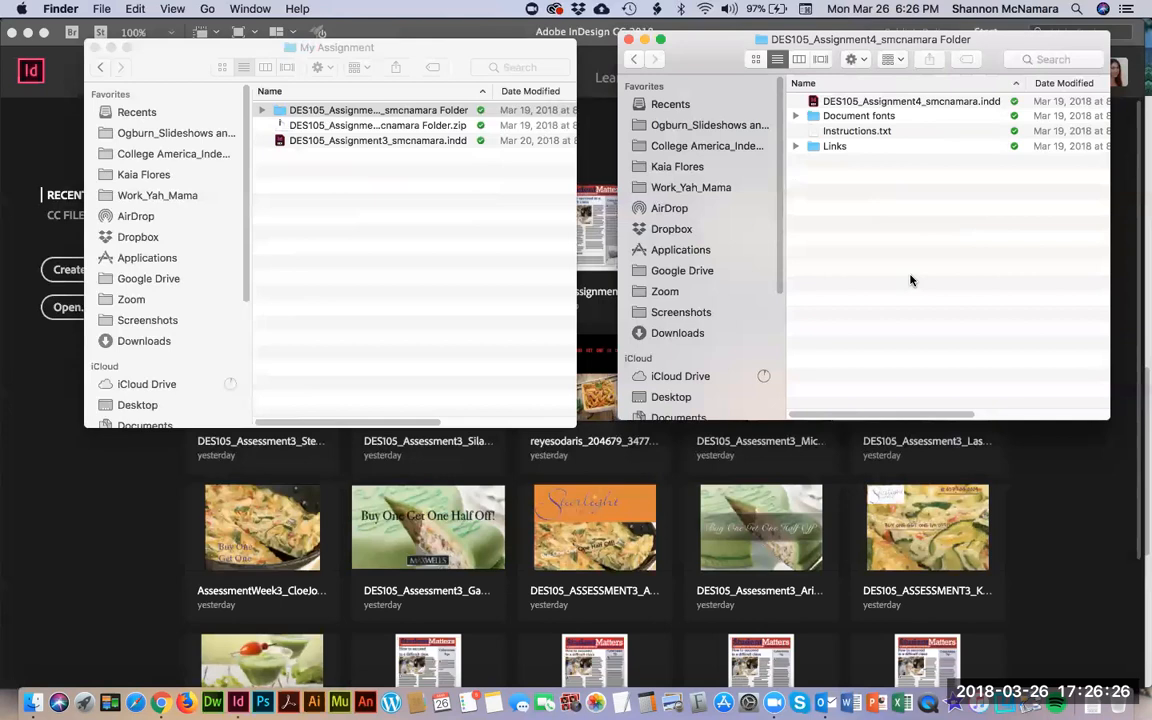
{"action": "double_click", "coordinate": [912, 102]}
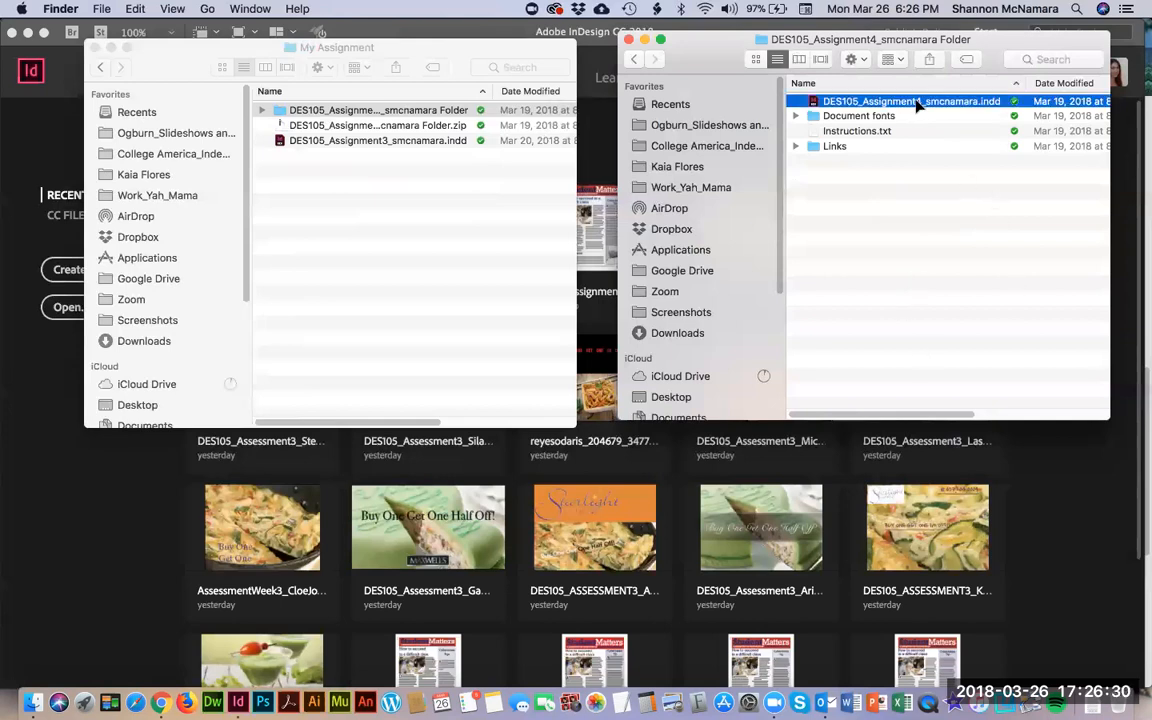
{"action": "scroll", "coordinate": [681, 238], "scroll_direction": "up", "scroll_amount": 15}
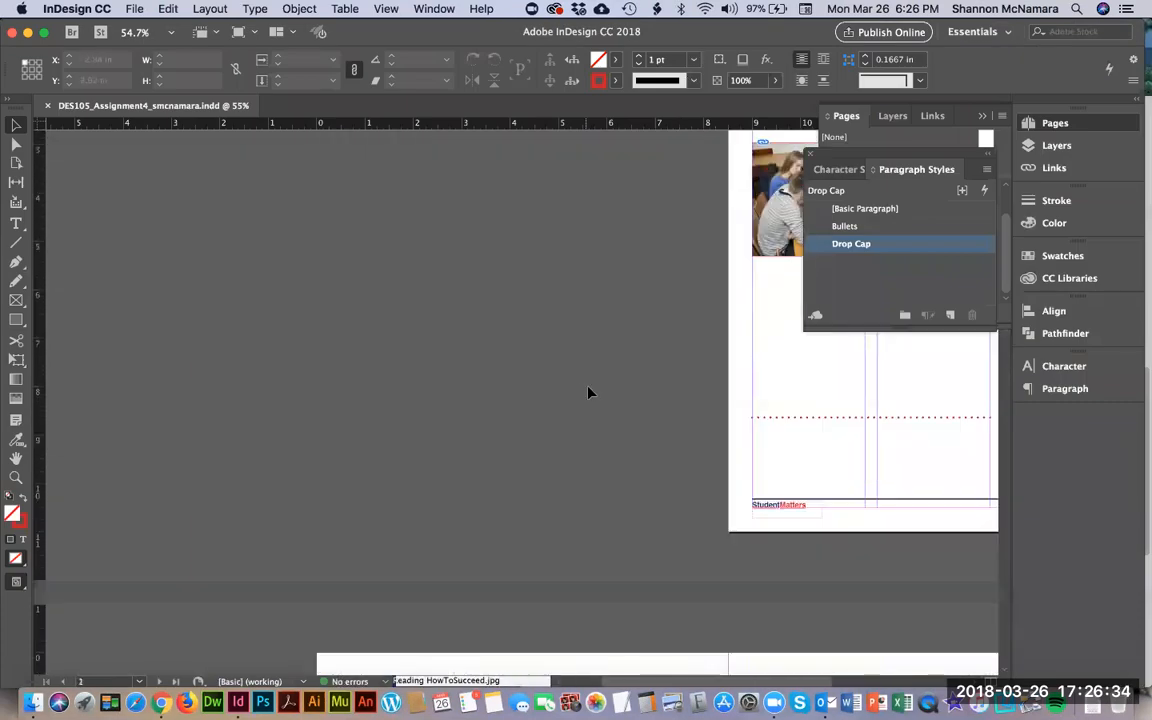
{"action": "scroll", "coordinate": [669, 527], "scroll_direction": "up", "scroll_amount": 3}
{"action": "scroll", "coordinate": [445, 450], "scroll_direction": "right", "scroll_amount": 10}
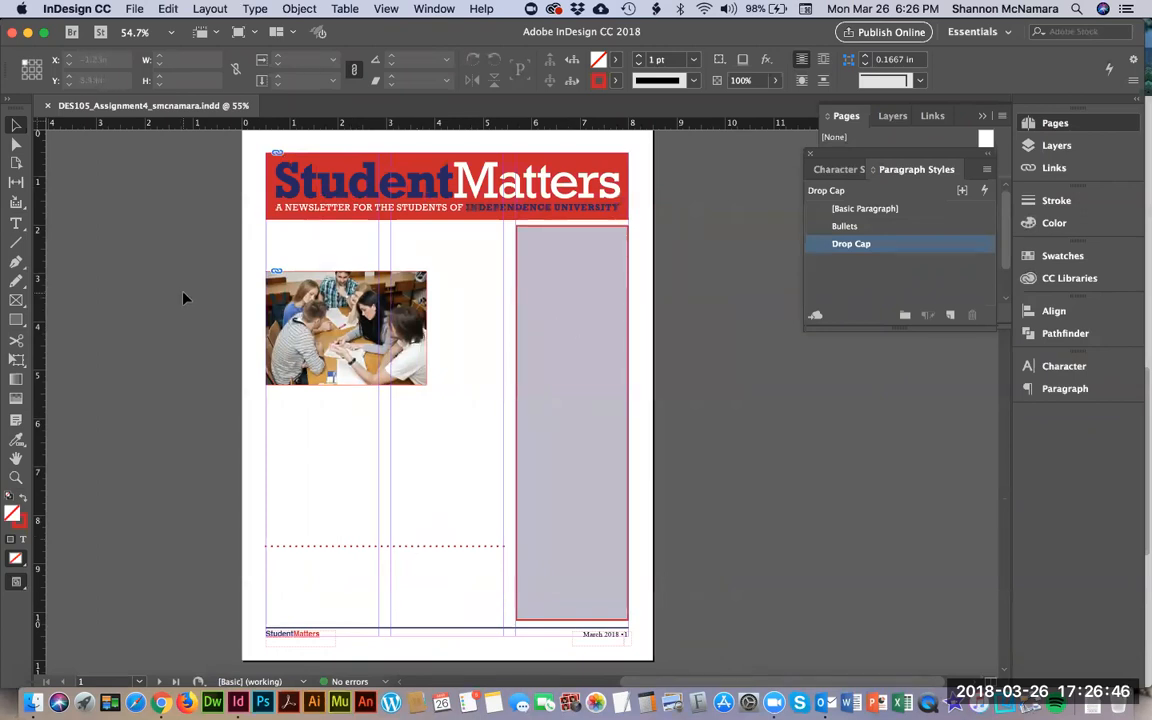
Turn on visibility of the EXAMPLE layer in the newsletter document.
{"action": "left_click", "coordinate": [846, 121]}
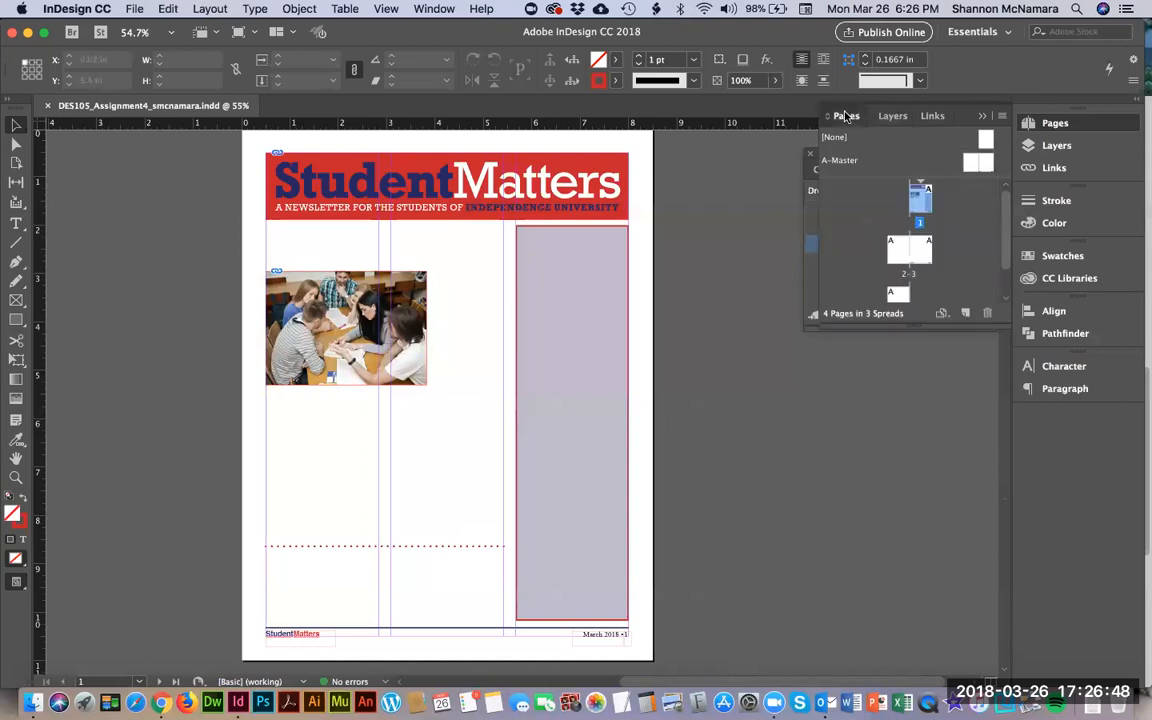
{"action": "left_click", "coordinate": [1052, 127]}
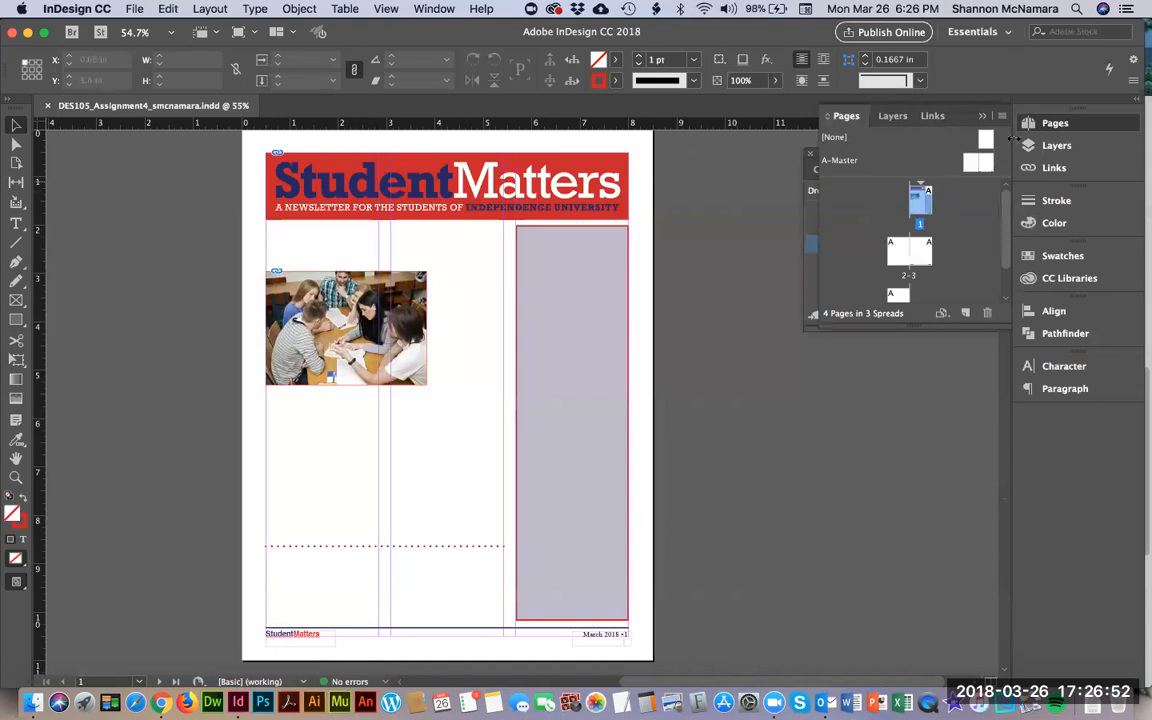
{"action": "left_click", "coordinate": [890, 116]}
{"action": "left_click", "coordinate": [827, 155]}
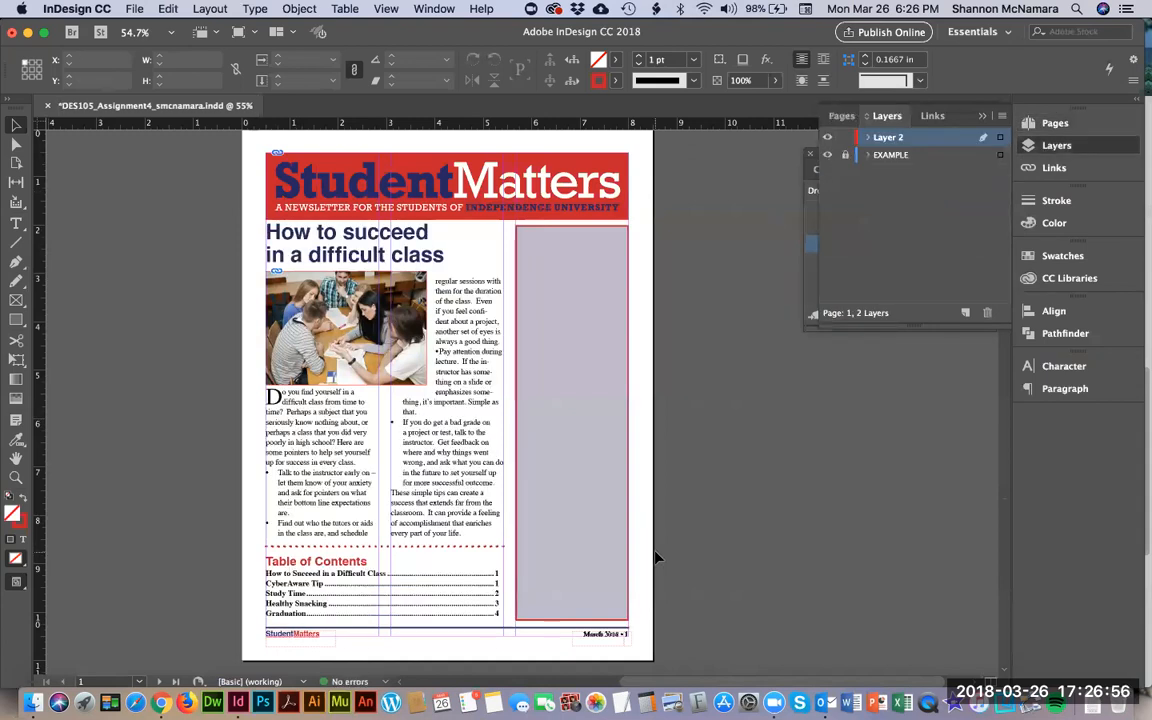
Switch to Finder and open Table of Contents.docx from the Student_Matters folder in Week 3 in Word.
{"action": "left_click", "coordinate": [32, 703]}
{"action": "left_click", "coordinate": [228, 50]}
{"action": "left_click", "coordinate": [316, 49], "text": "super"}
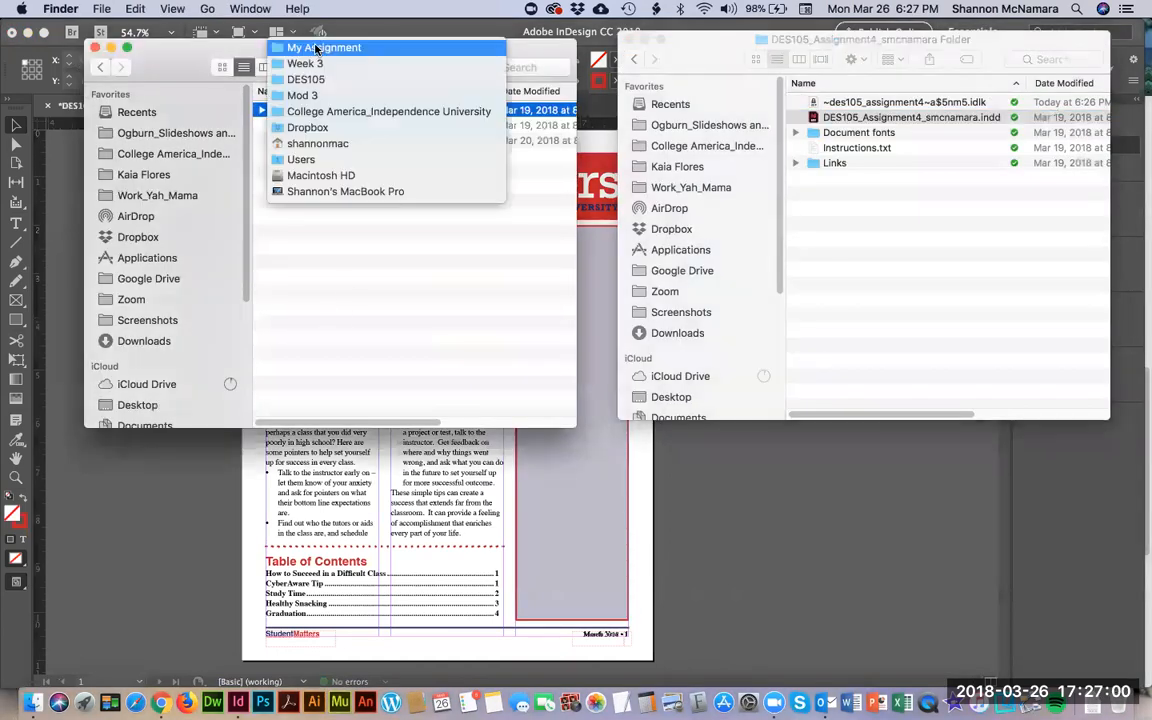
{"action": "left_click", "coordinate": [305, 64]}
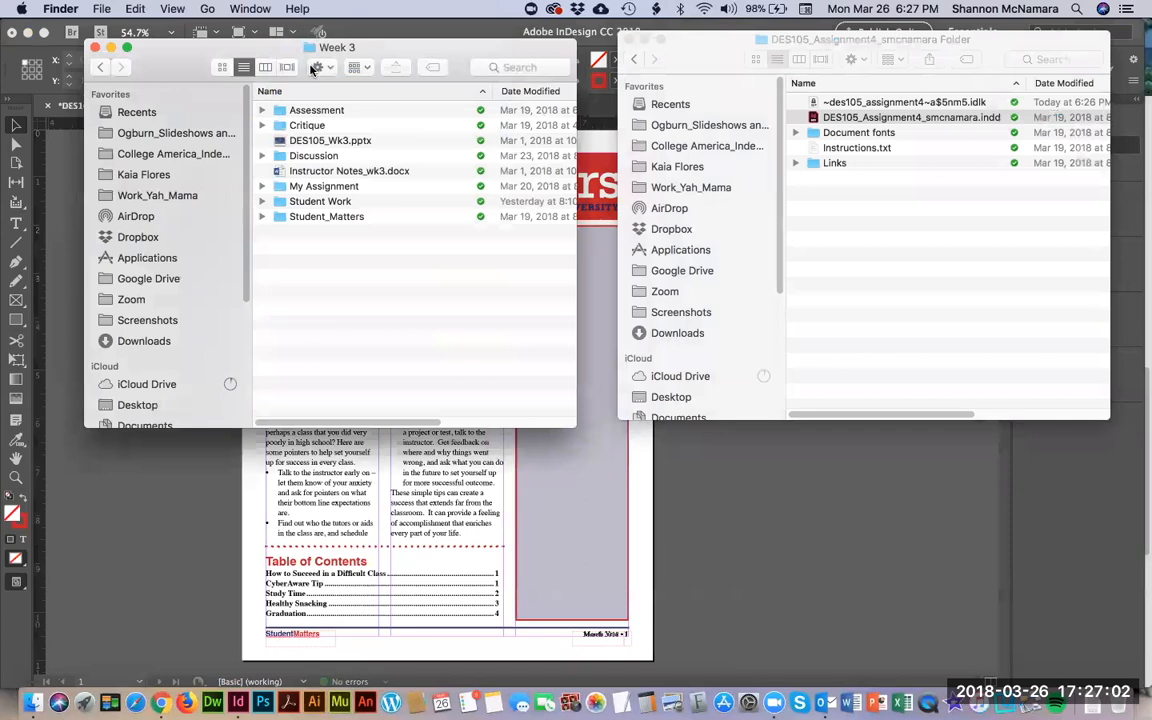
{"action": "double_click", "coordinate": [327, 220]}
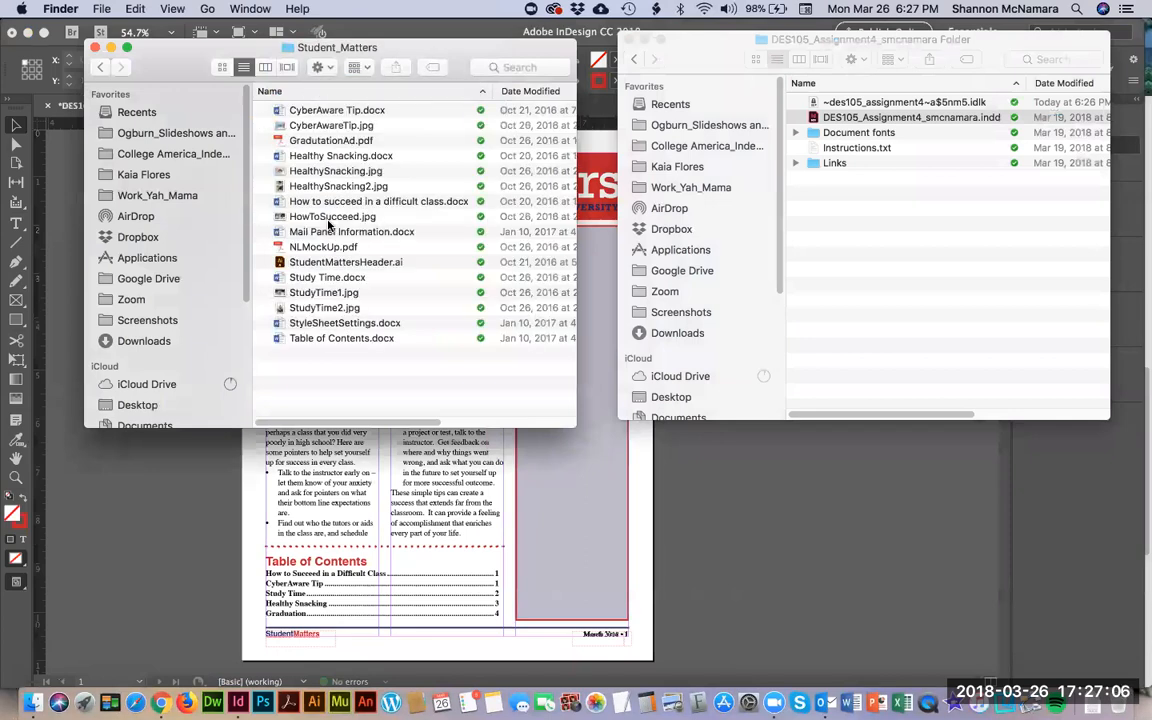
{"action": "left_click", "coordinate": [341, 338]}
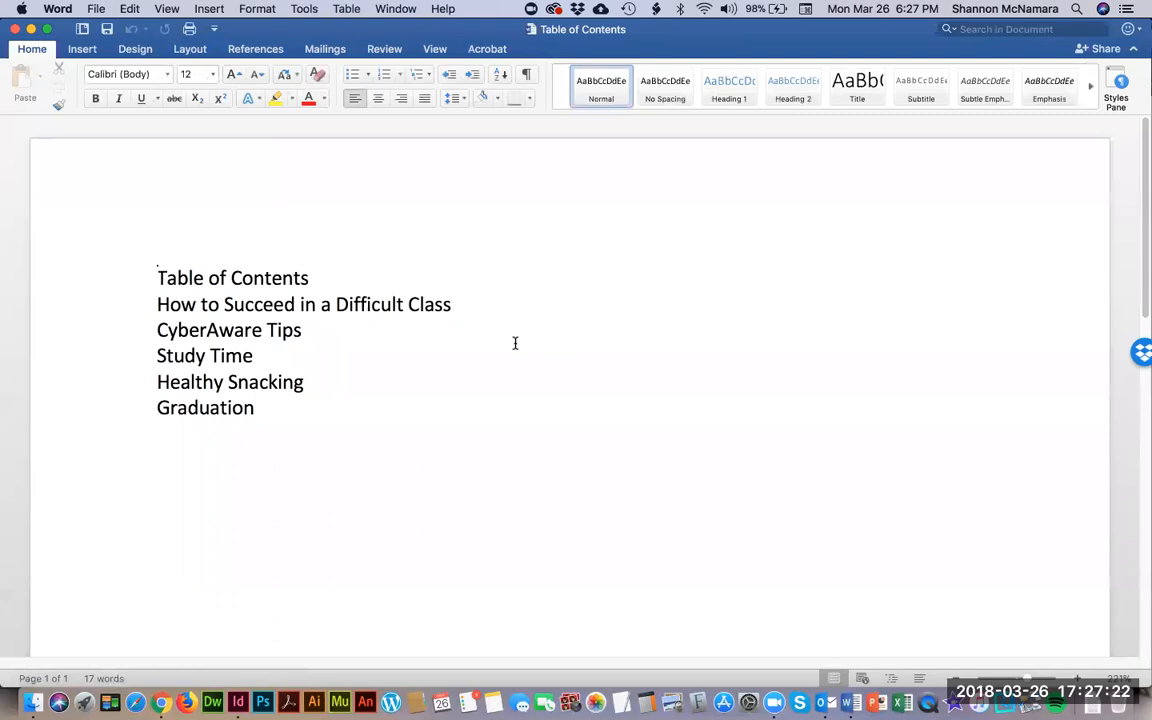
Compare the Word contents list with the Table of Contents example on the InDesign newsletter's first page.
{"action": "scroll", "coordinate": [514, 342], "scroll_direction": "down", "scroll_amount": 3}
{"action": "scroll", "coordinate": [515, 343], "scroll_direction": "up", "scroll_amount": 2}
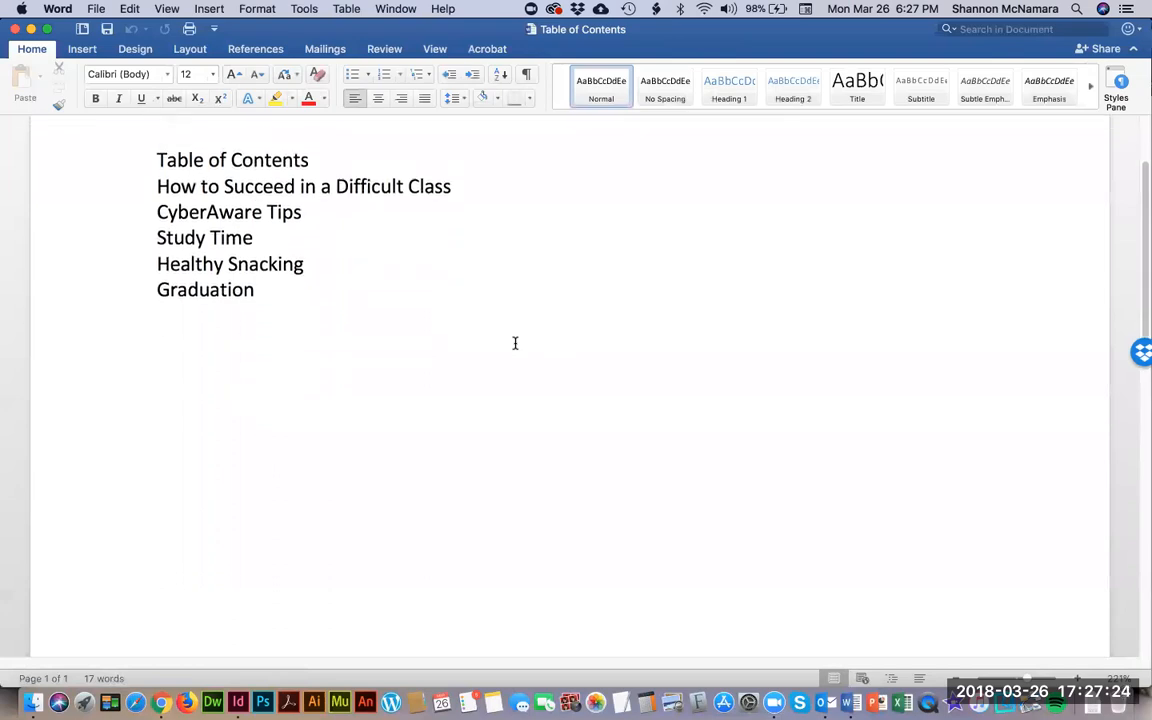
{"action": "key", "text": "super+Tab"}
{"action": "key", "text": "super+Tab"}
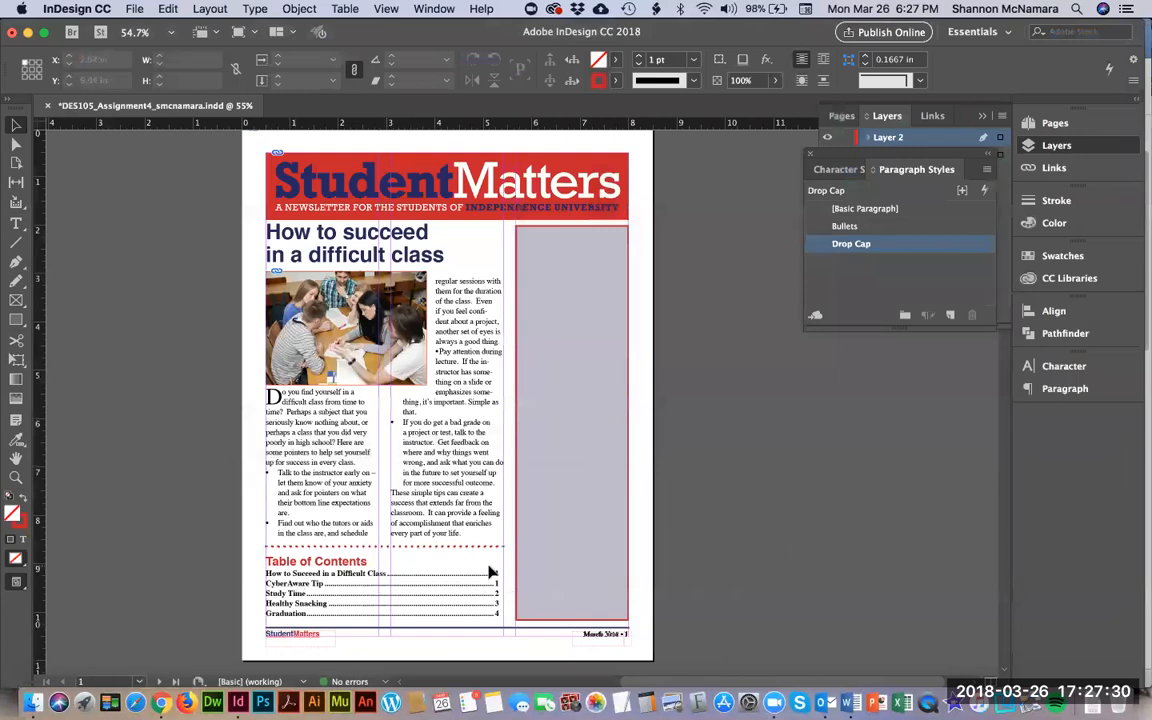
{"action": "key", "text": "super+Tab"}
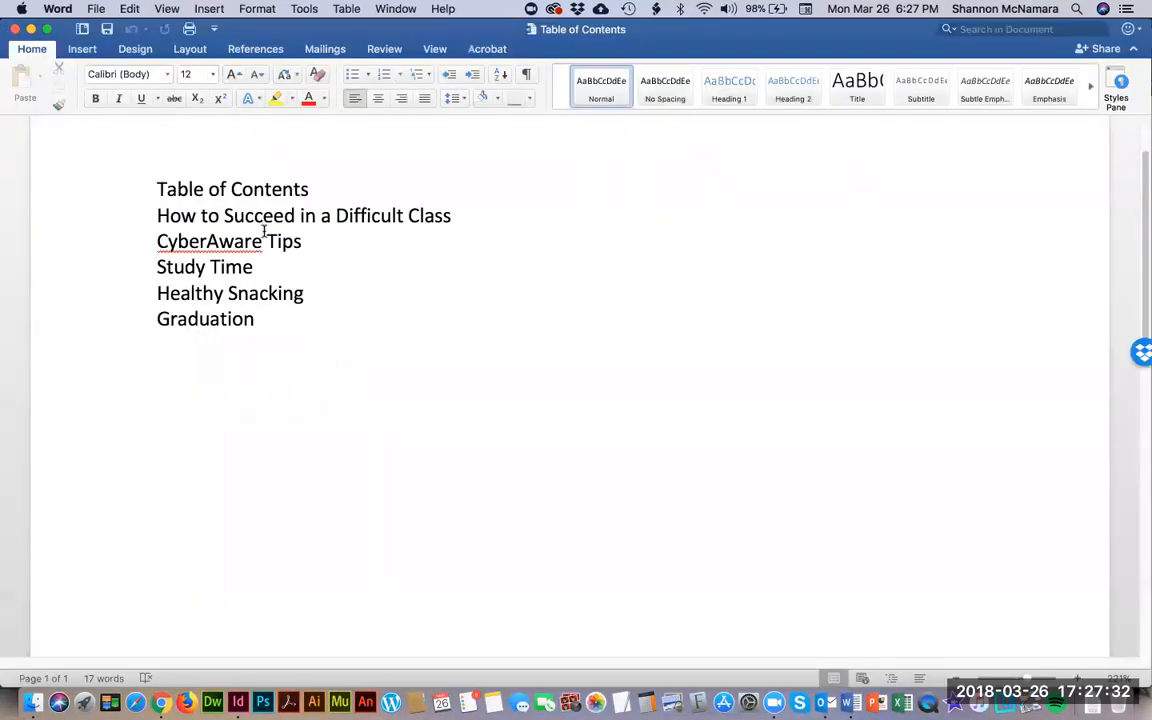
{"action": "scroll", "coordinate": [500, 273], "scroll_direction": "down", "scroll_amount": 10}
{"action": "scroll", "coordinate": [494, 278], "scroll_direction": "up", "scroll_amount": 10}
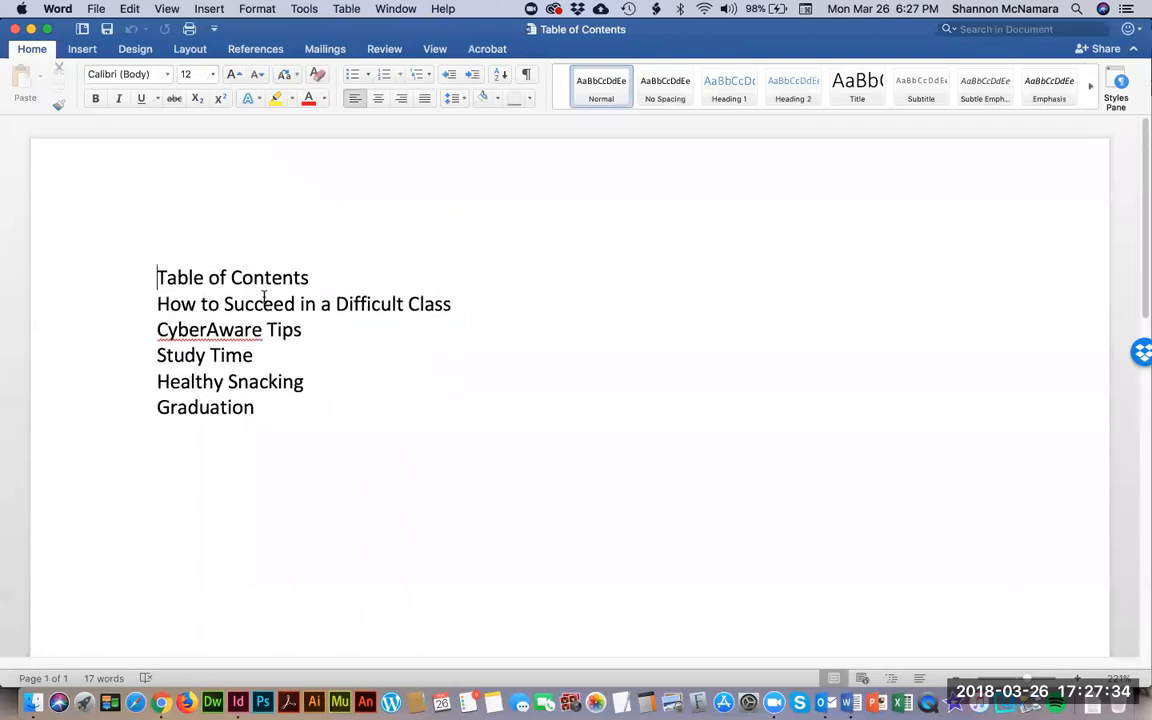
Add a tab and page number 1 after "How to Succeed in a Difficult Class" in the Word contents list.
{"action": "left_click", "coordinate": [311, 278]}
{"action": "left_click", "coordinate": [453, 303]}
{"action": "key", "text": "Tab"}
{"action": "type", "text": "1"}
{"action": "key", "text": "Down"}
{"action": "key", "text": "super+Tab"}
{"action": "key", "text": "super+Tab"}
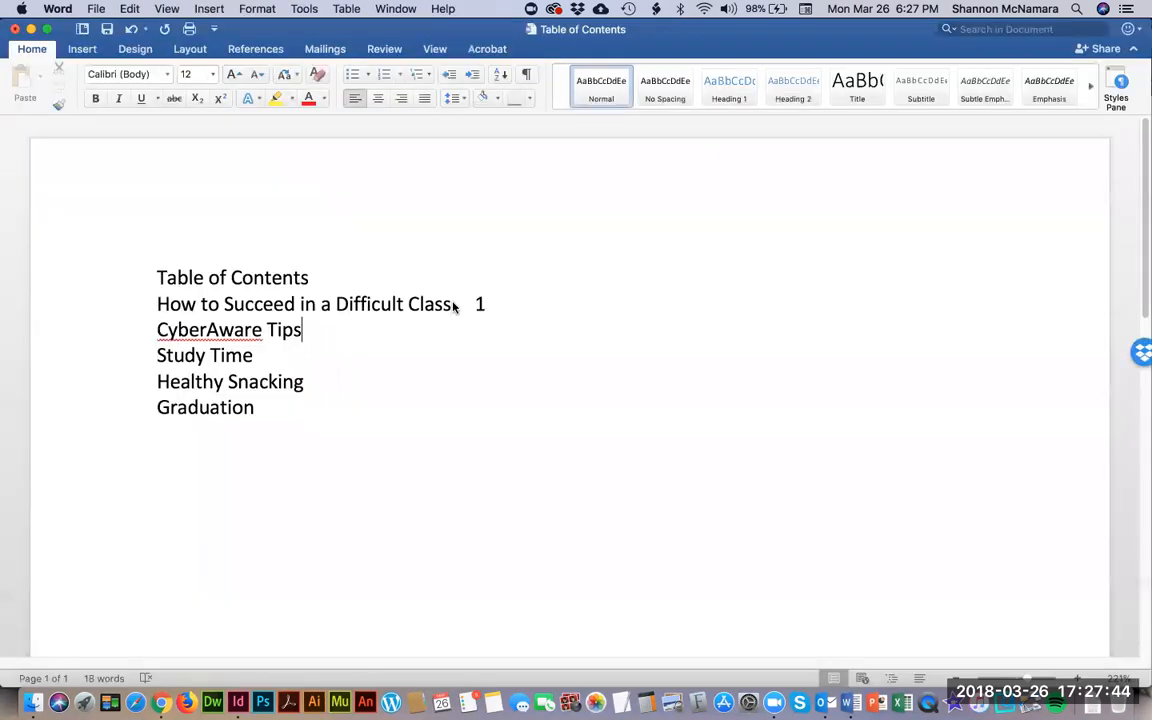
Add tabbed page numbers after two Word entries: 1 for CyberAware Tips and 2 for Study Time, checking the latter against the InDesign example.
{"action": "key", "text": "Tab"}
{"action": "type", "text": "1"}
{"action": "key", "text": "Down"}
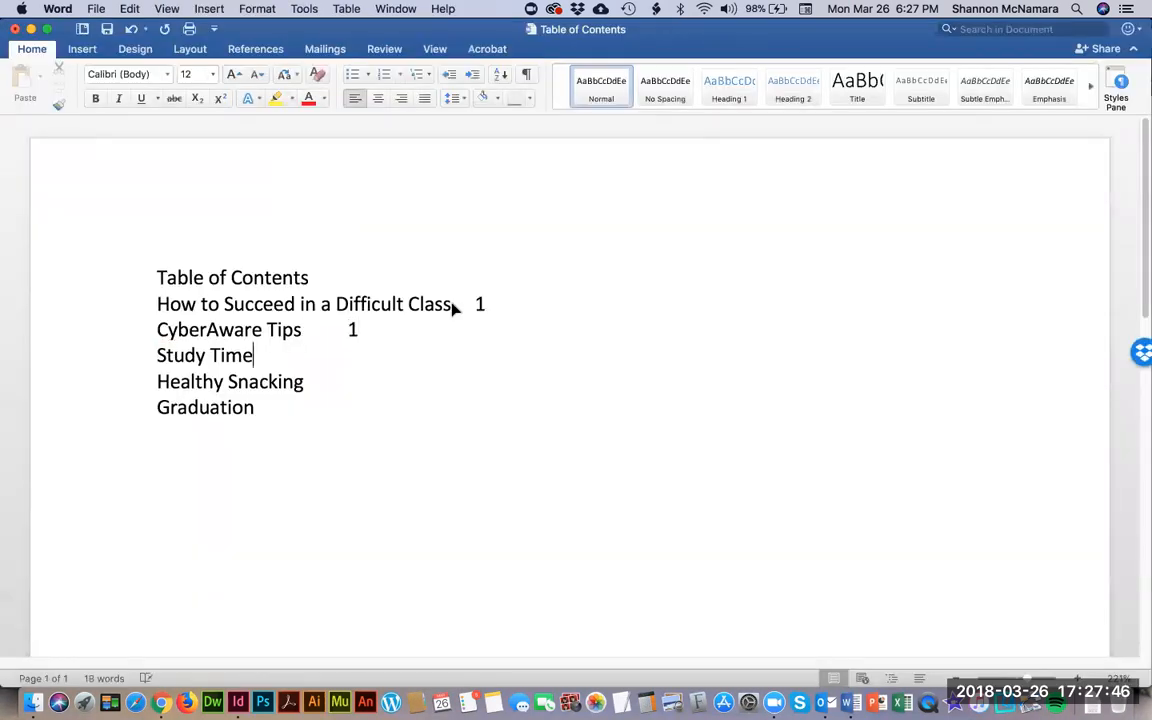
{"action": "key", "text": "super+Tab"}
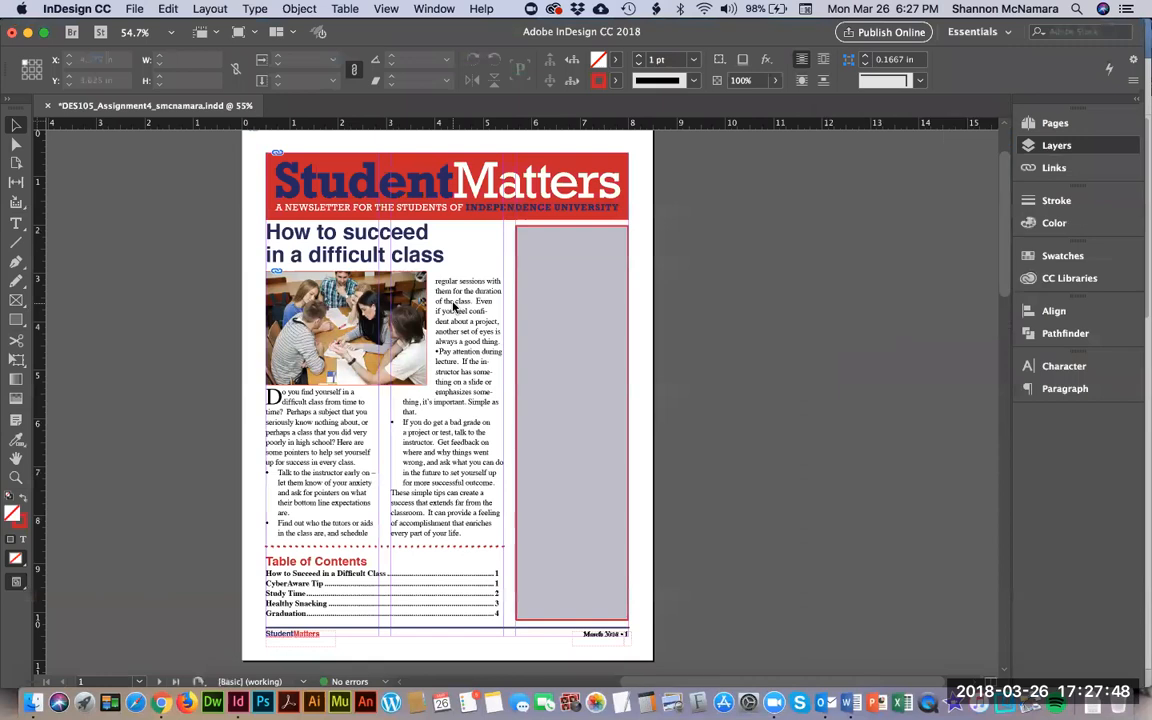
{"action": "key", "text": "super+Tab"}
{"action": "key", "text": "Tab"}
{"action": "type", "text": "2"}
{"action": "key", "text": "Return"}
{"action": "key", "text": "BackSpace"}
{"action": "key", "text": "Down"}
{"action": "key", "text": "Right"}
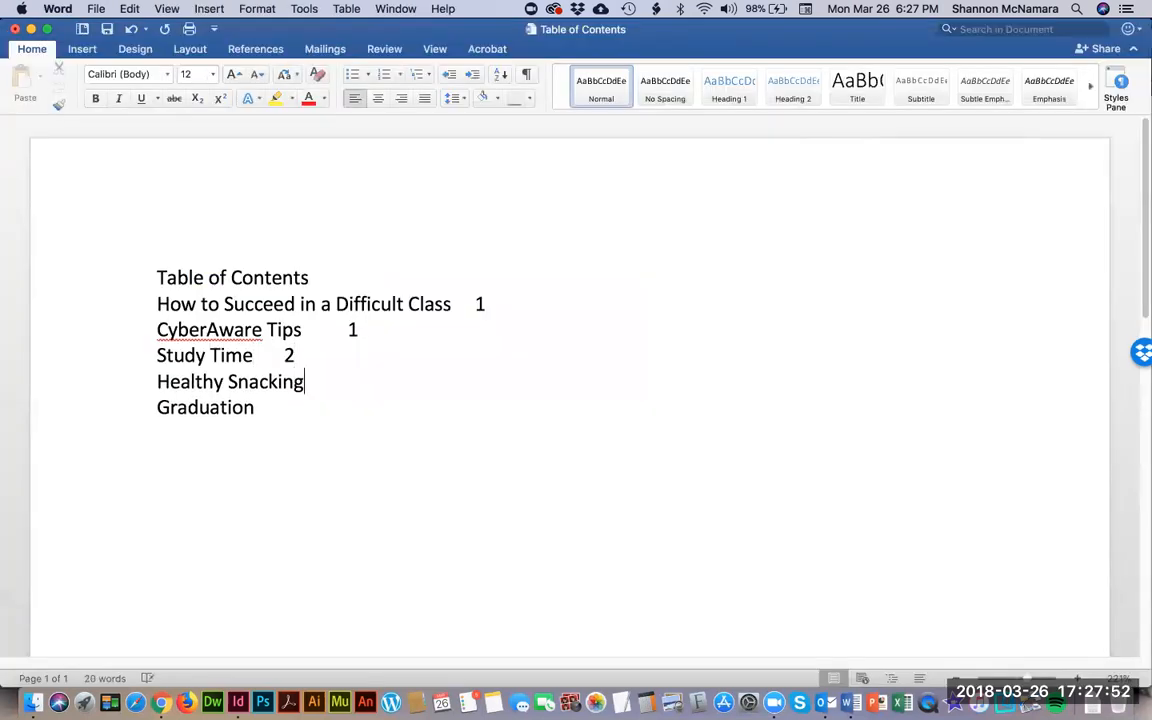
Add tabbed page numbers 3 after Healthy Snacking and 4 after Graduation in Word, checking them against the InDesign example.
{"action": "key", "text": "super+Tab"}
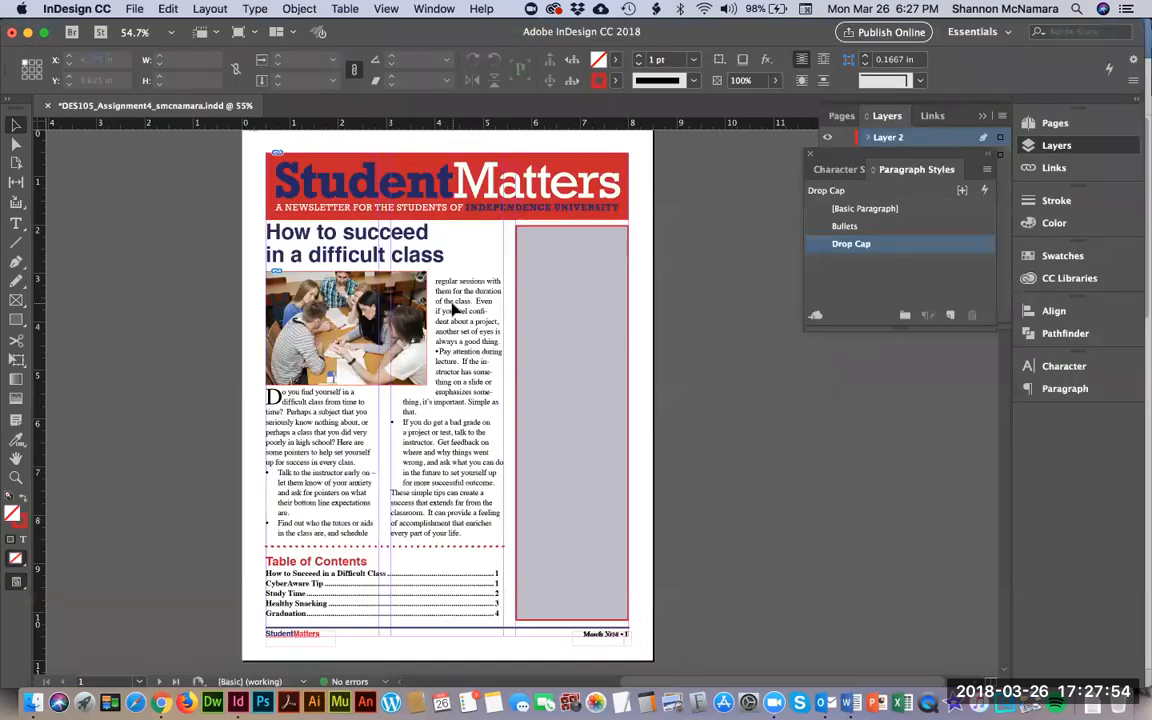
{"action": "key", "text": "super+Tab"}
{"action": "key", "text": "Tab"}
{"action": "type", "text": "3"}
{"action": "key", "text": "Down"}
{"action": "key", "text": "super+Tab"}
{"action": "key", "text": "super+Tab"}
{"action": "key", "text": "Tab"}
{"action": "type", "text": "4"}
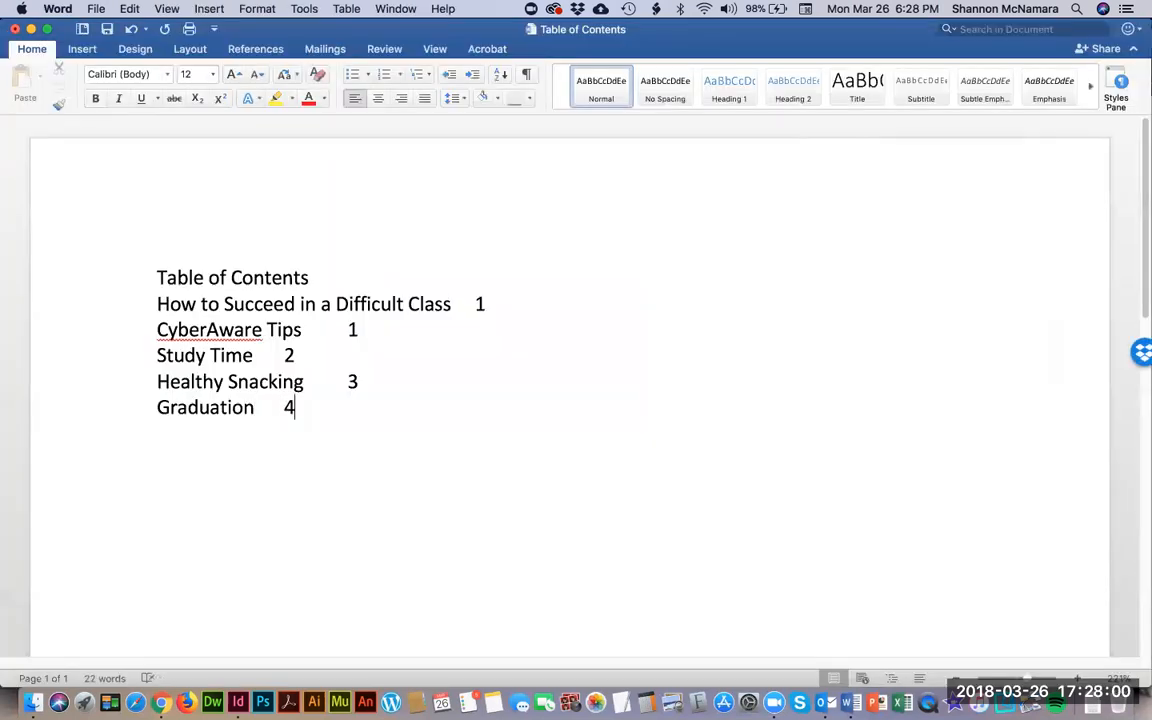
Copy the entire contents list in Word, then switch to InDesign and zoom in on the Table of Contents example.
{"action": "key", "text": "super+a"}
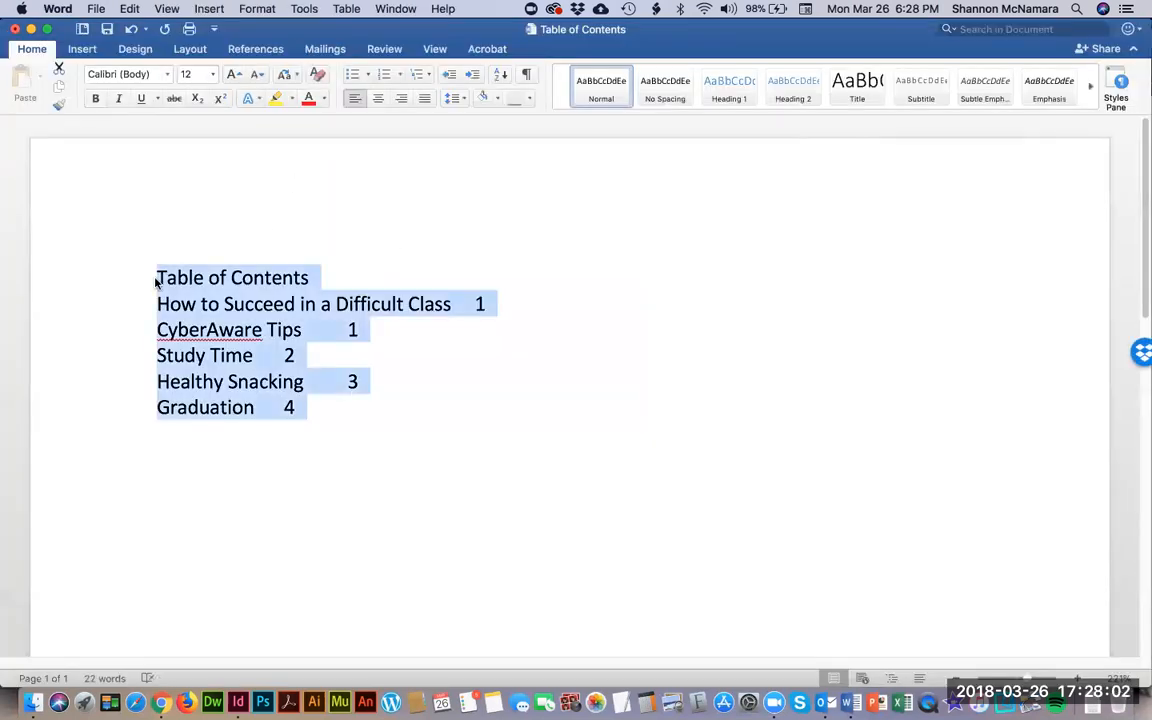
{"action": "key", "text": "super+c"}
{"action": "key", "text": "super+Tab"}
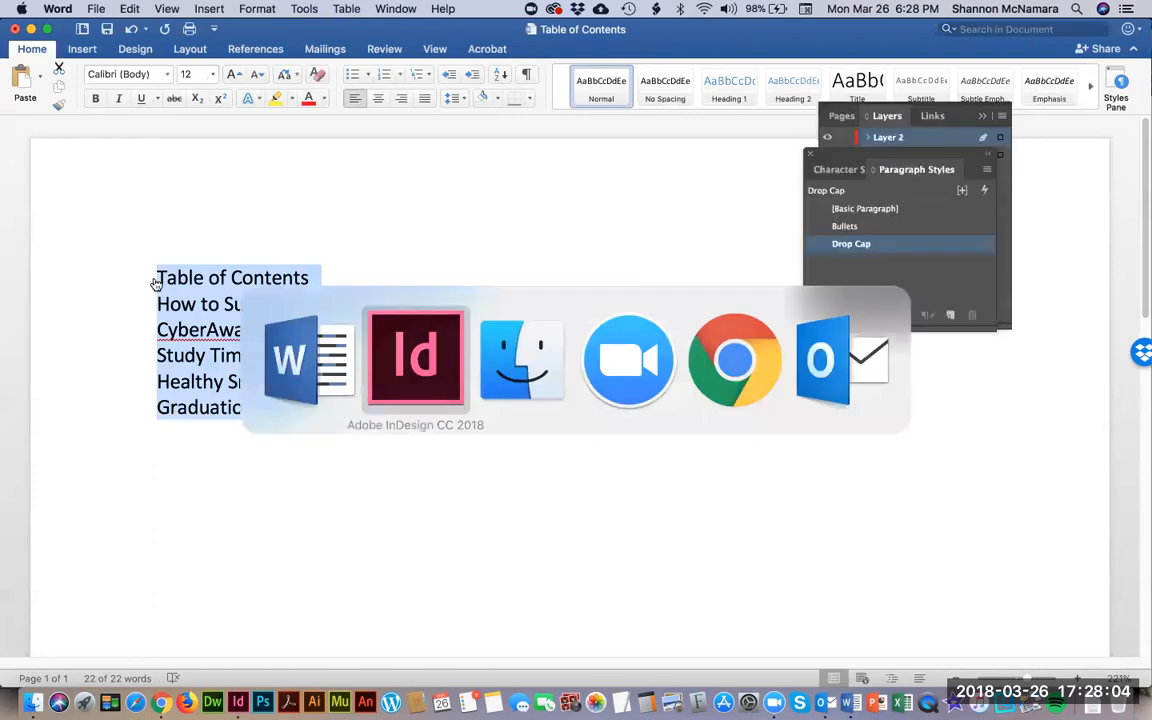
{"action": "key", "text": "z"}
{"action": "left_click_drag", "start_coordinate": [244, 530], "coordinate": [556, 650]}
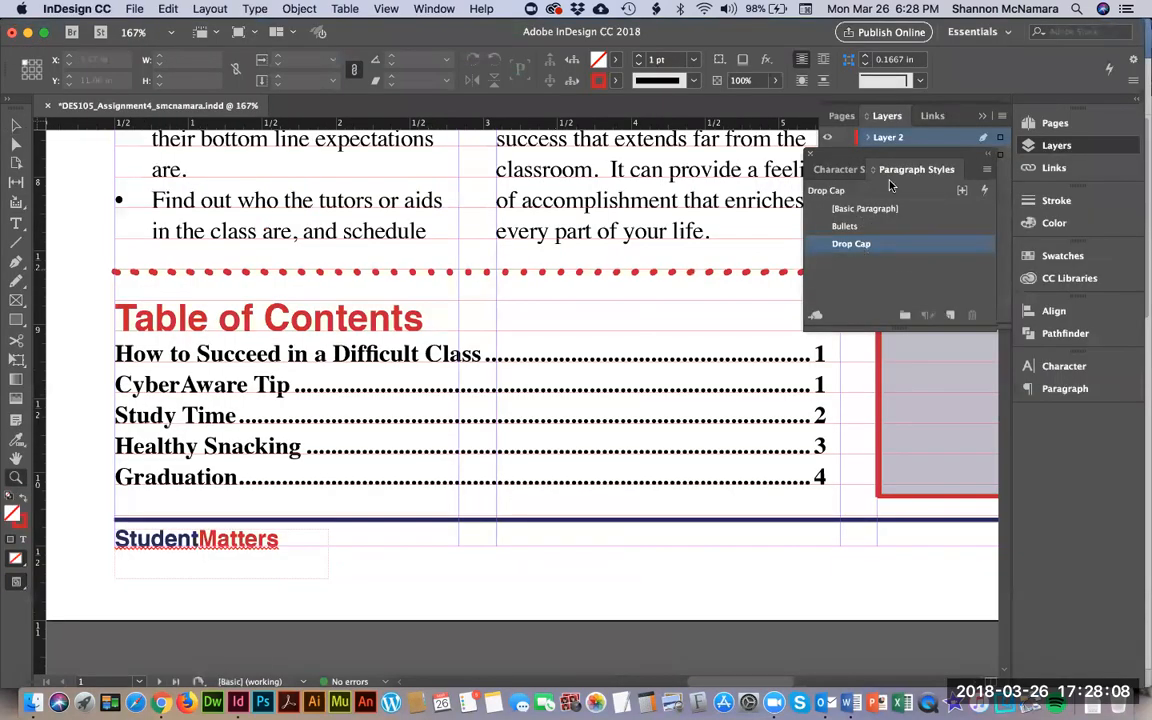
Check the layers and draw a text frame on Layer 2 over the example's contents entries, spanning the first two columns.
{"action": "left_click", "coordinate": [893, 116]}
{"action": "left_click", "coordinate": [1051, 141]}
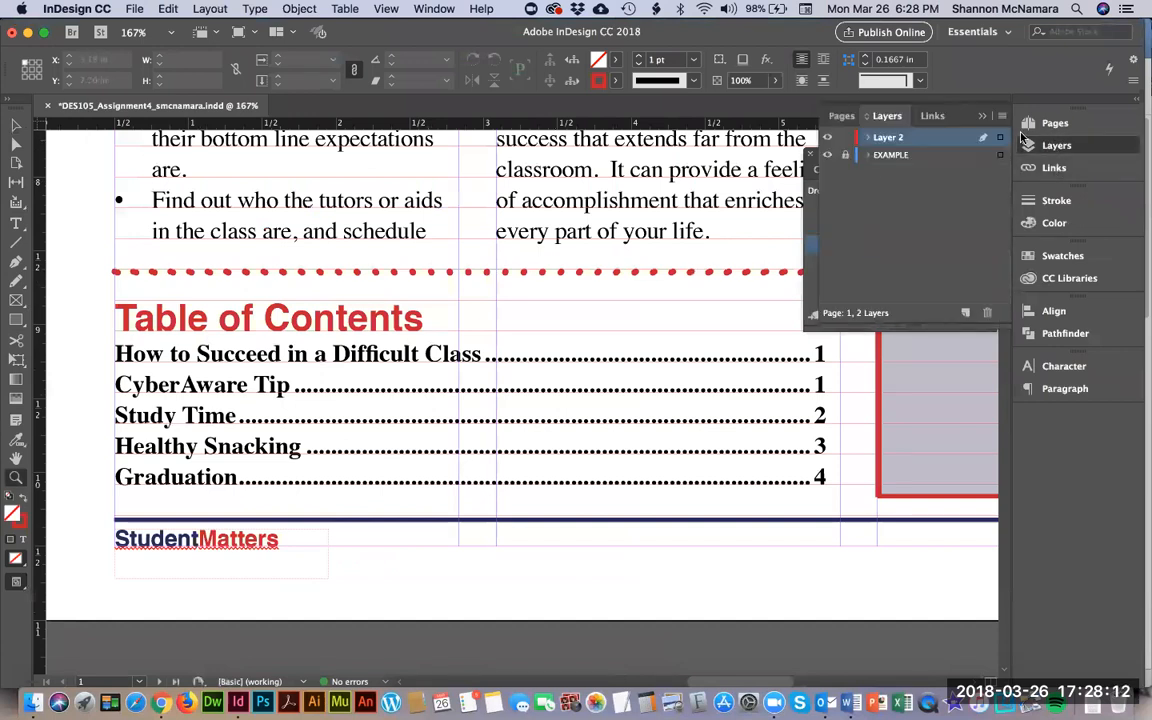
{"action": "left_click", "coordinate": [16, 222]}
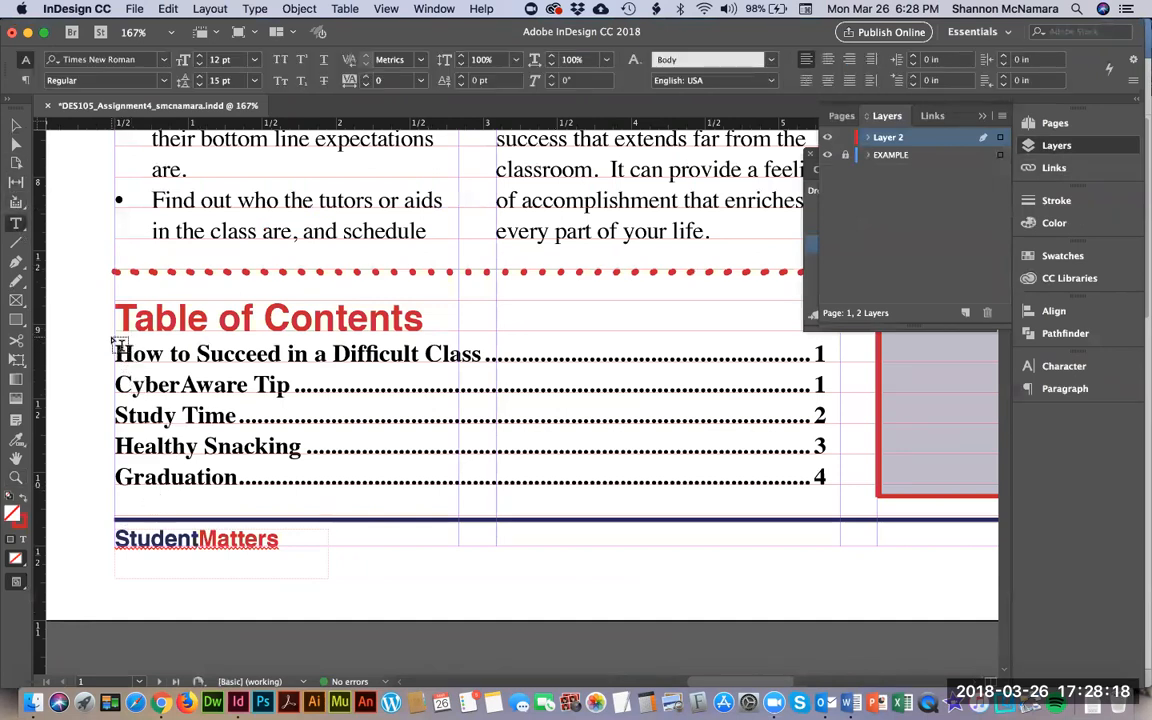
{"action": "mouse_move", "coordinate": [103, 298]}
{"action": "left_mouse_down"}
{"action": "mouse_move", "coordinate": [350, 395]}
{"action": "mouse_move", "coordinate": [743, 438]}
{"action": "mouse_move", "coordinate": [843, 516]}
{"action": "left_mouse_up"}
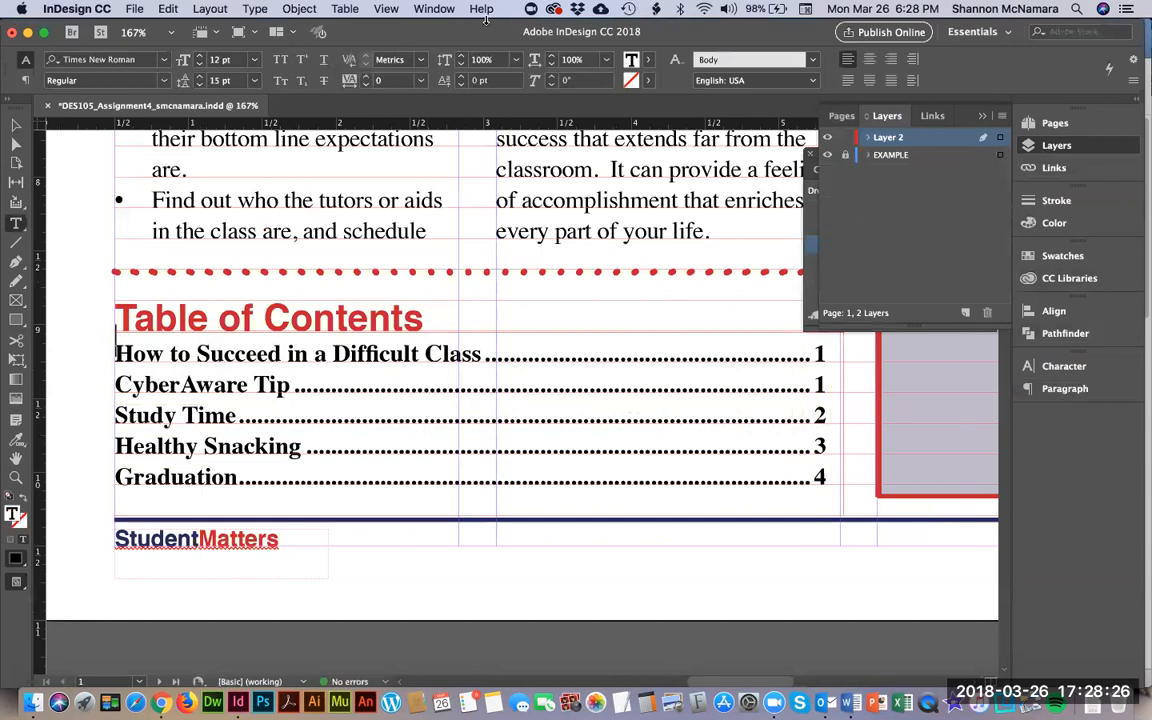
Show the Paragraph Styles panel and look through the available character and paragraph styles.
{"action": "left_click", "coordinate": [434, 9]}
{"action": "mouse_move", "coordinate": [449, 316]}
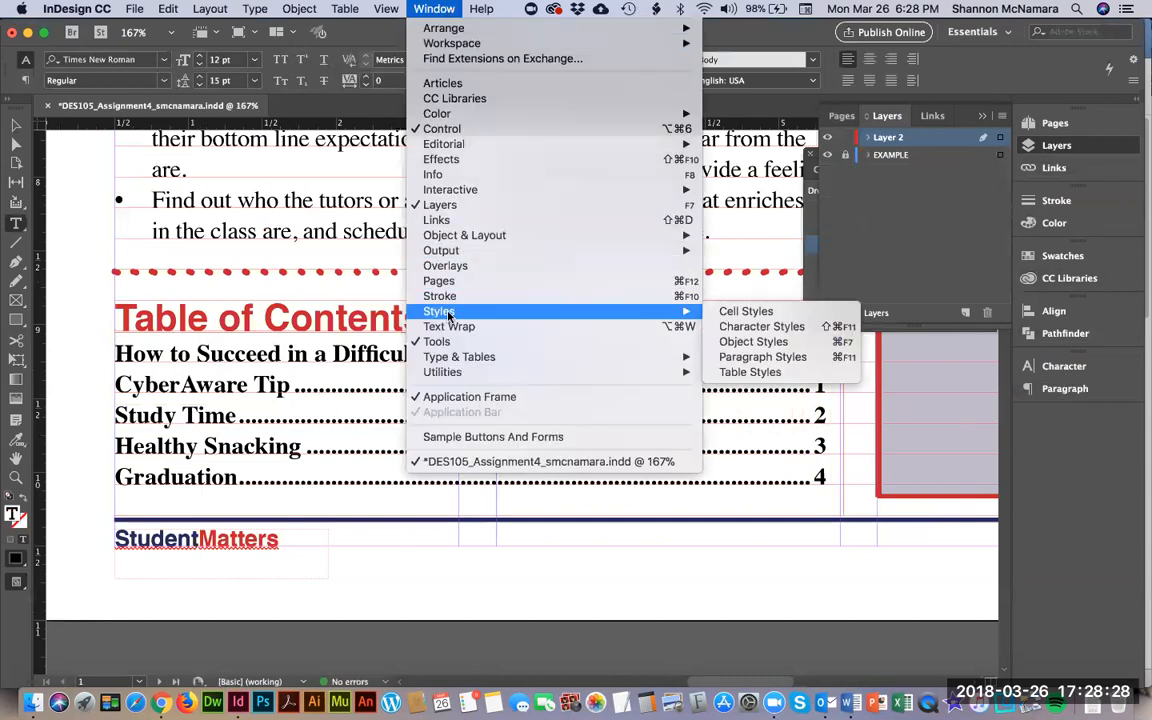
{"action": "left_click", "coordinate": [763, 357]}
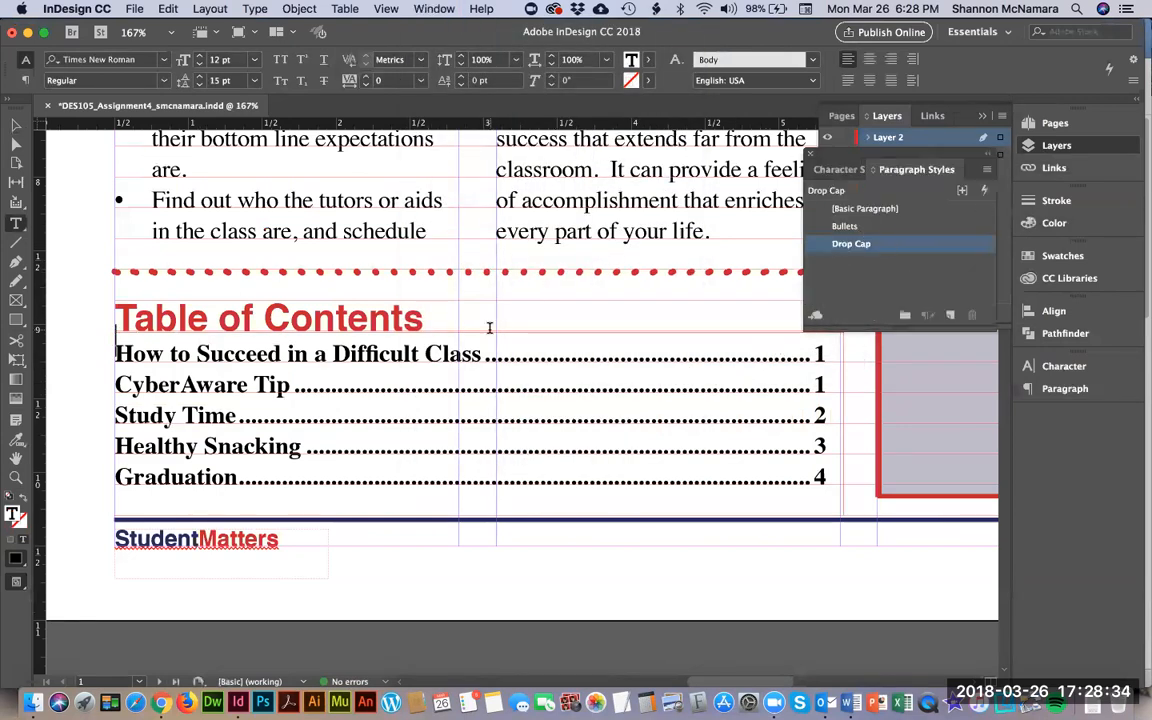
{"action": "left_click", "coordinate": [840, 170]}
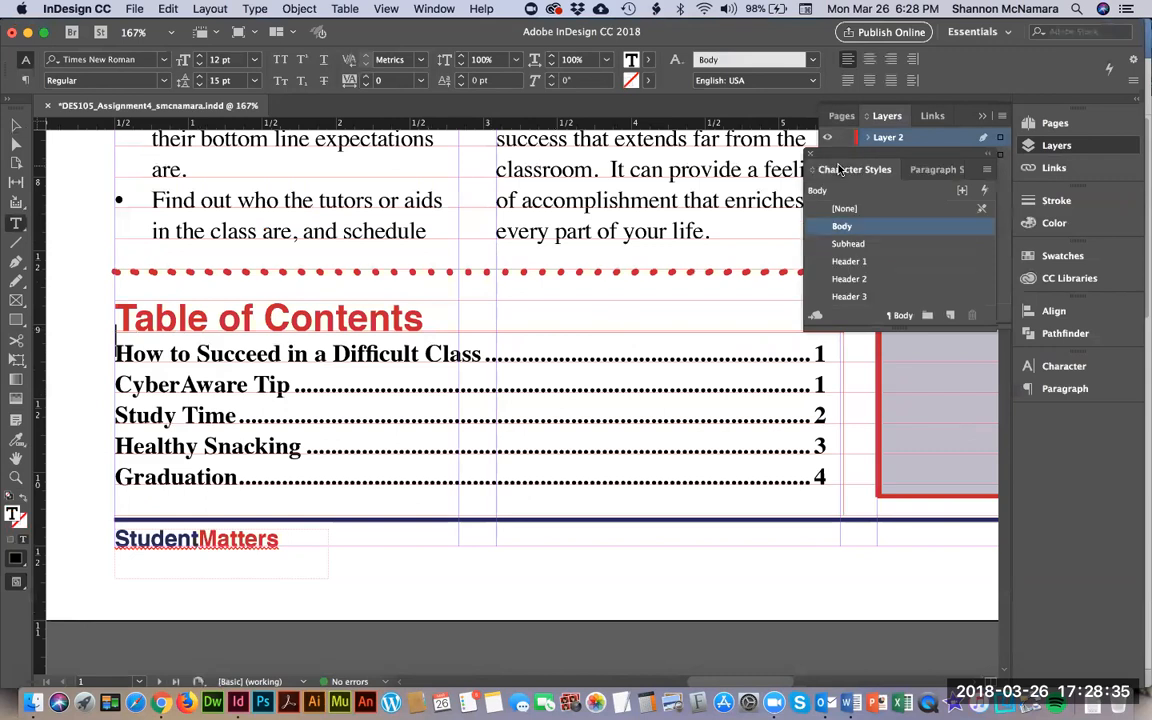
{"action": "left_click", "coordinate": [930, 170]}
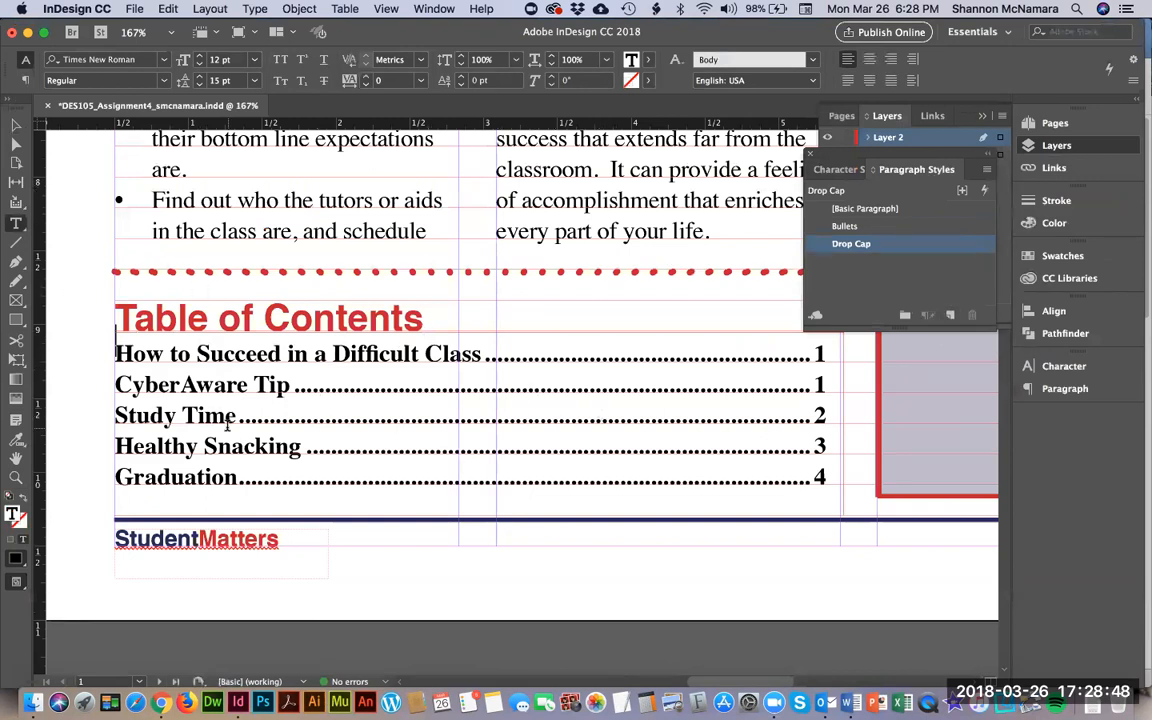
Copy the "Table of Contents" heading from Word and paste it into a new InDesign text frame over the example heading.
{"action": "key", "text": "super+Tab"}
{"action": "left_click", "coordinate": [261, 289]}
{"action": "triple_click", "coordinate": [261, 289]}
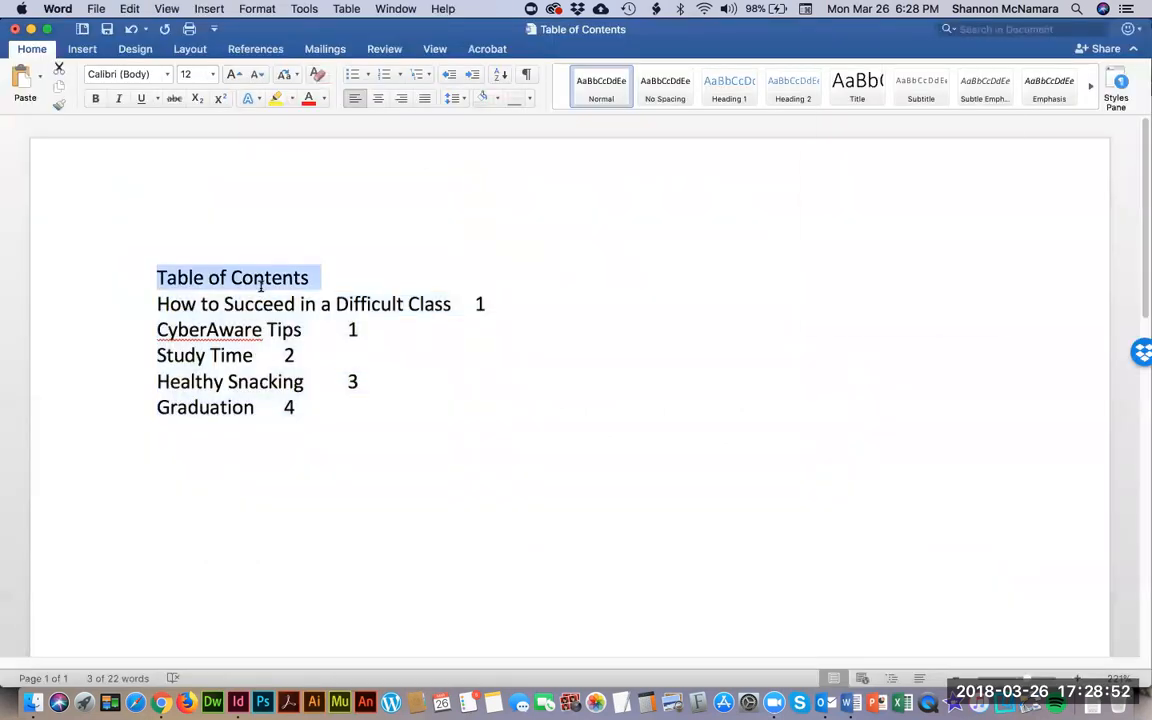
{"action": "key", "text": "super+Tab"}
{"action": "left_click_drag", "start_coordinate": [115, 291], "coordinate": [840, 341]}
{"action": "key", "text": "super+v"}
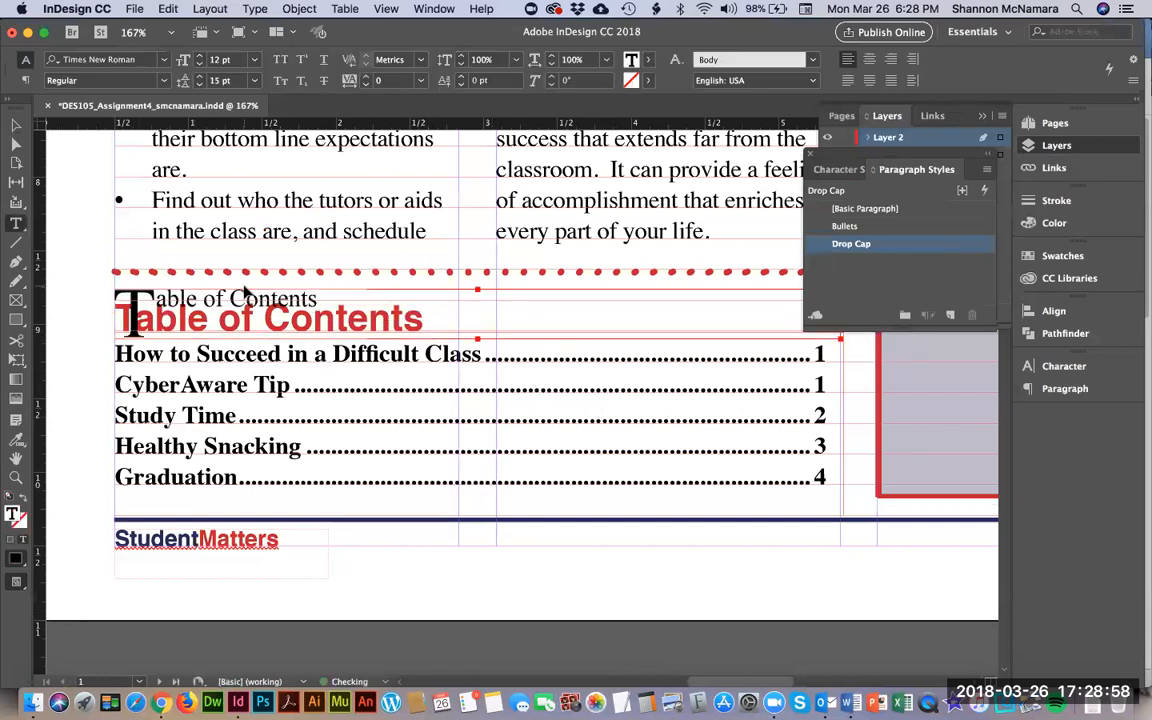
Format the pasted heading with the [Basic Paragraph] paragraph style and the Header 3 character style.
{"action": "key", "text": "super+a"}
{"action": "left_click", "coordinate": [856, 209]}
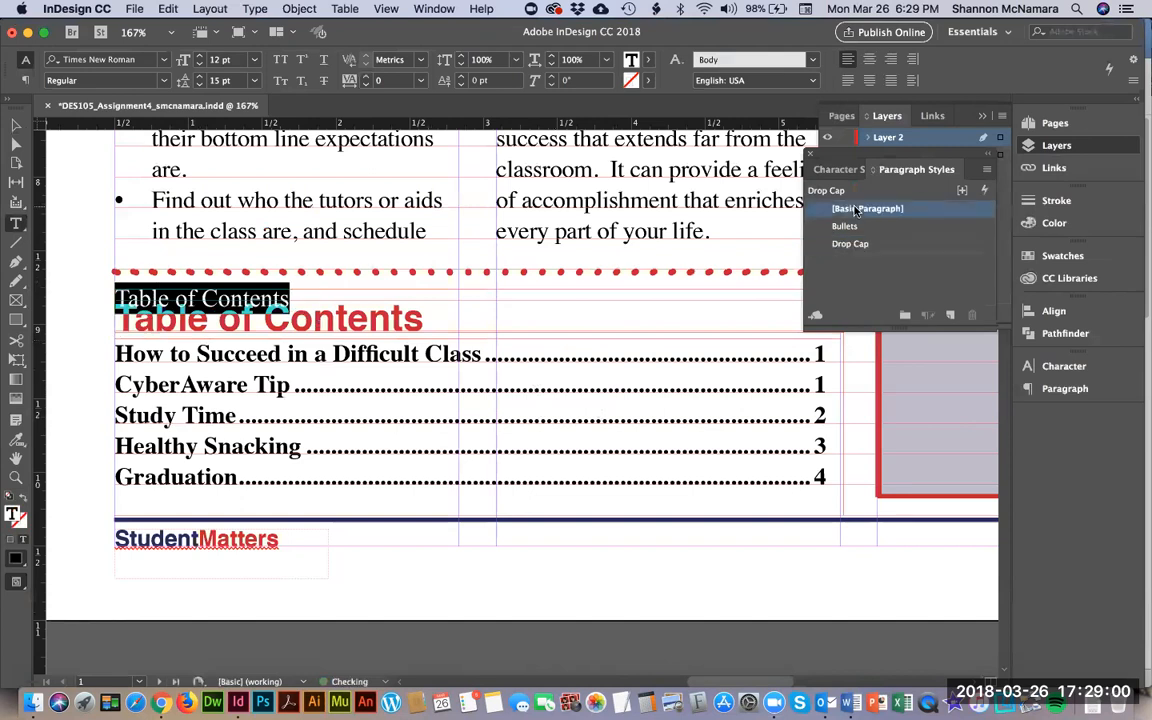
{"action": "left_click", "coordinate": [846, 172]}
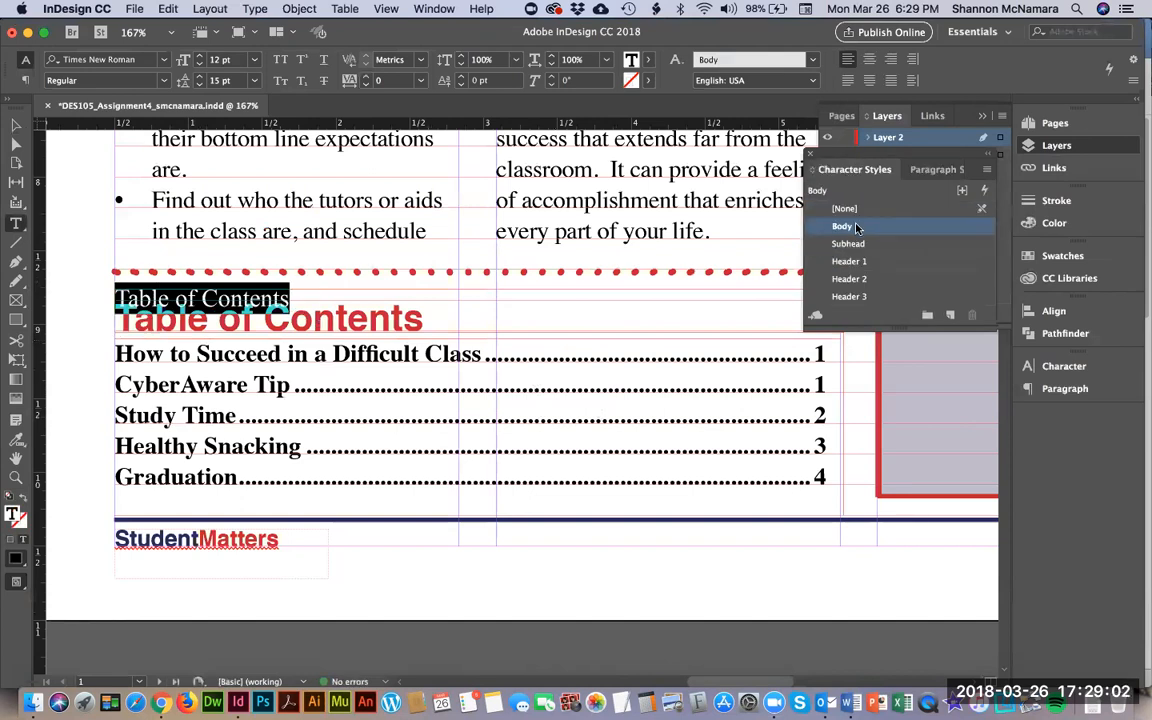
{"action": "left_click", "coordinate": [858, 262]}
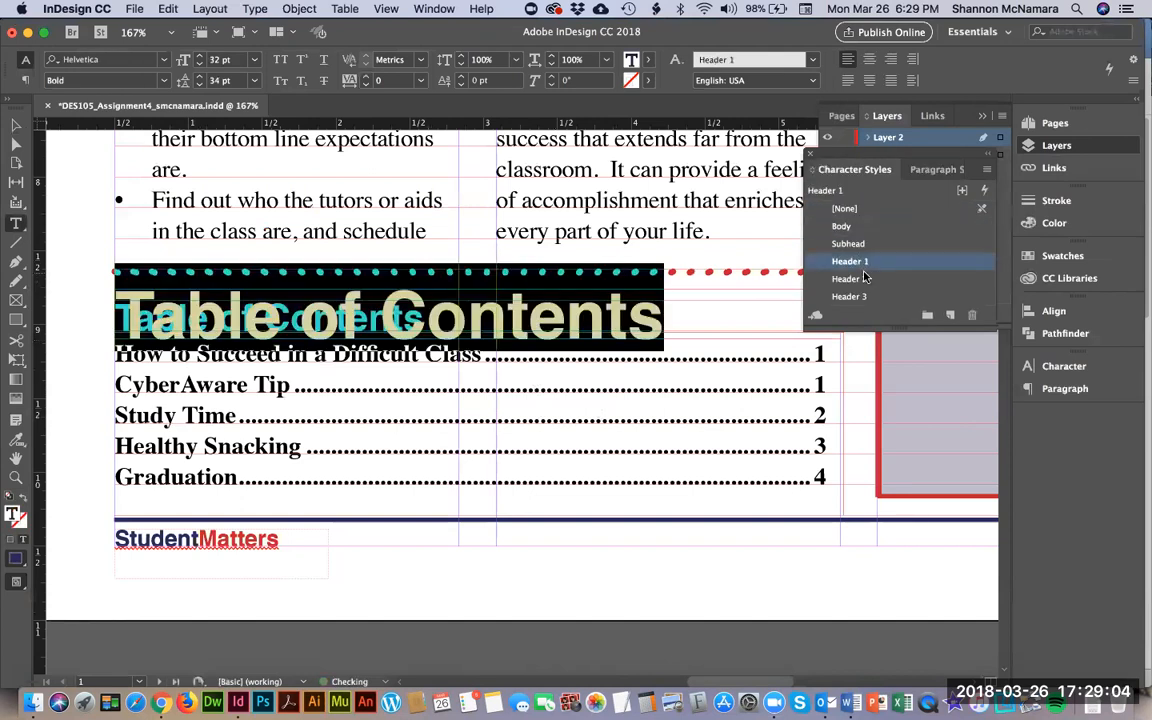
{"action": "left_click", "coordinate": [850, 279]}
{"action": "left_click", "coordinate": [855, 296]}
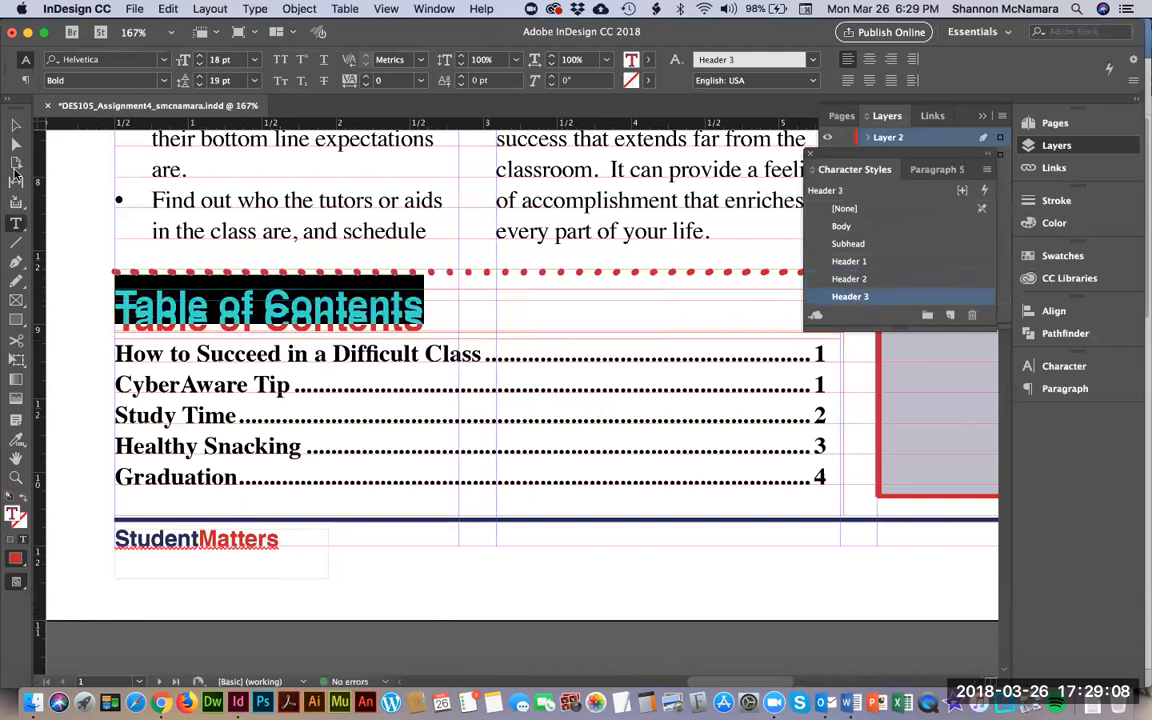
Nudge the heading frame down to Y 8.8572 in over the example heading and shorten it to clear the entries frame.
{"action": "left_click", "coordinate": [16, 124]}
{"action": "key", "text": "Down"}
{"action": "key", "text": "Down"}
{"action": "key", "text": "Down"}
{"action": "key", "text": "Down"}
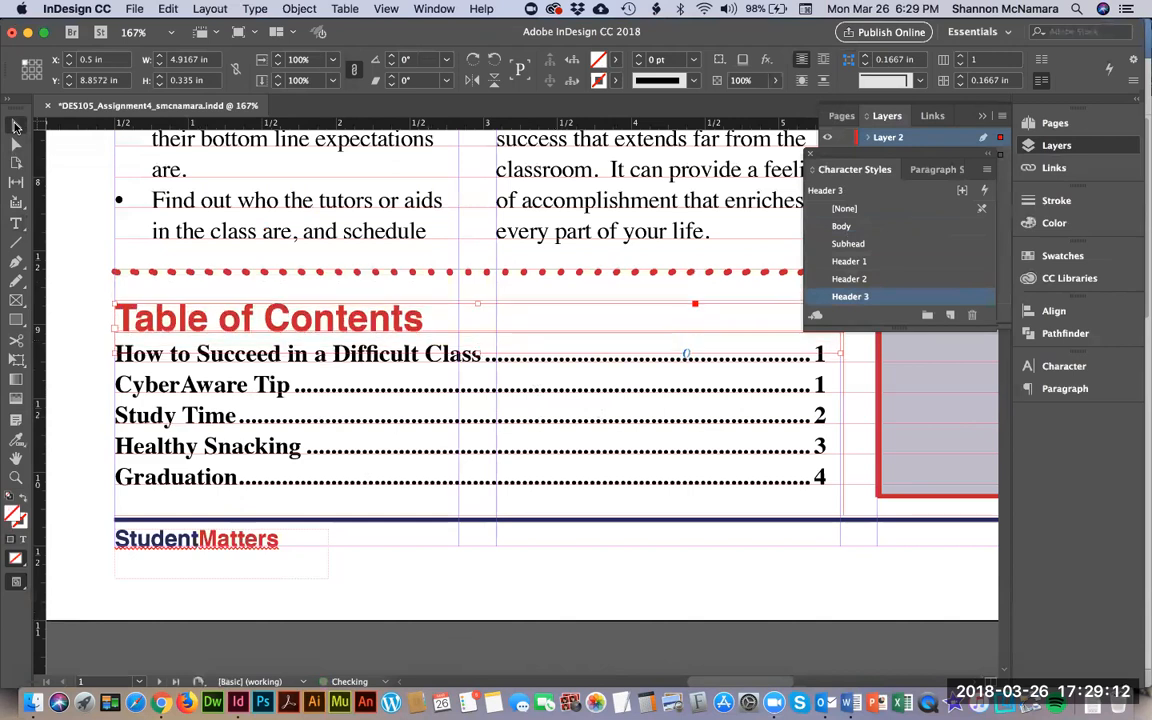
{"action": "left_click_drag", "start_coordinate": [476, 355], "coordinate": [481, 337]}
{"action": "left_click", "coordinate": [406, 601]}
Copy the five contents entries with page numbers from Word and paste them into the InDesign frame below the heading.
{"action": "left_click", "coordinate": [16, 223]}
{"action": "left_click", "coordinate": [690, 460]}
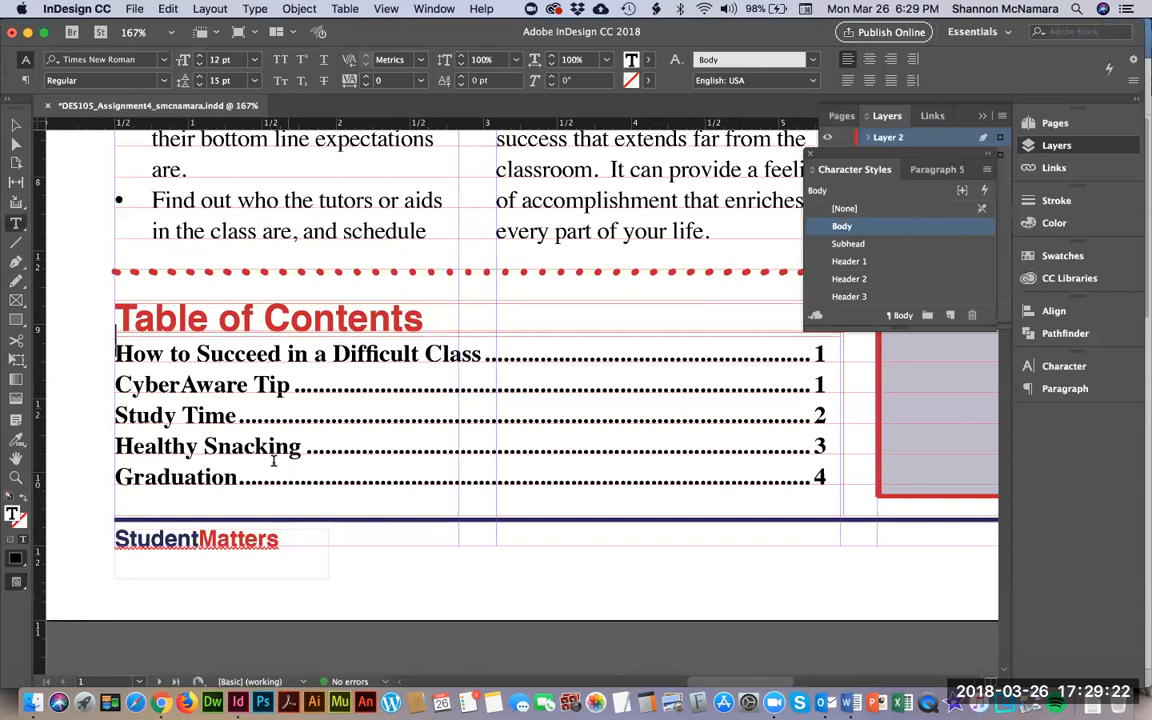
{"action": "key", "text": "super+Tab"}
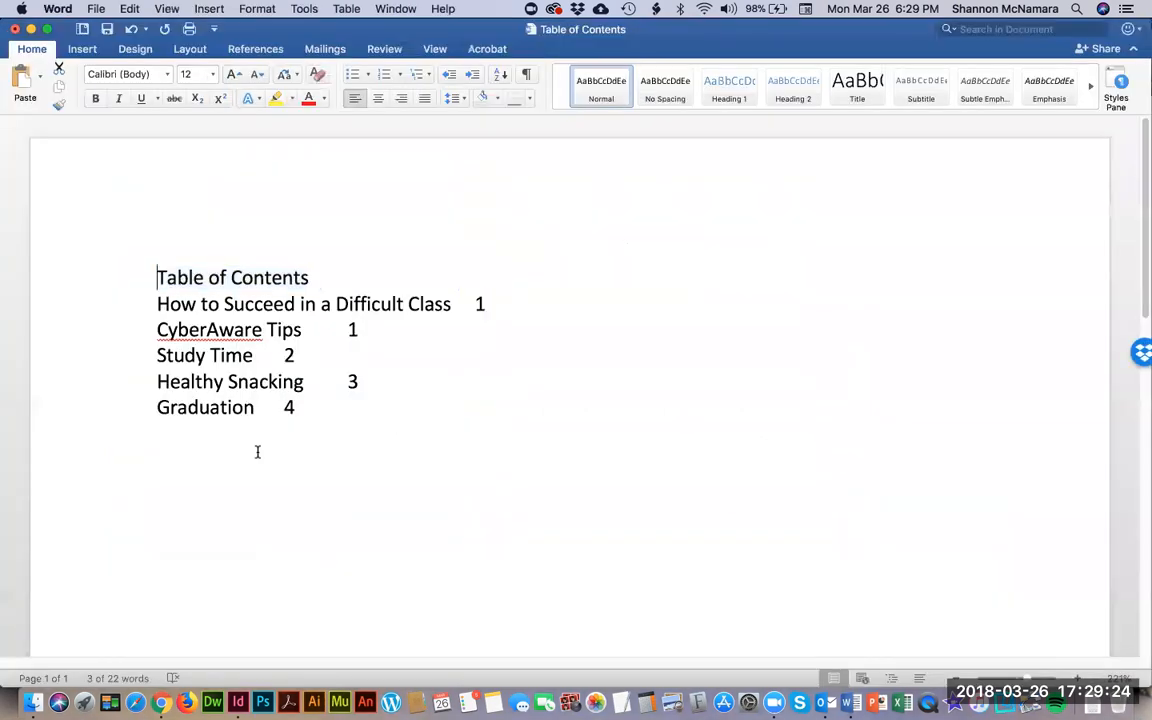
{"action": "key", "text": "Down"}
{"action": "key", "text": "shift+Down"}
{"action": "key", "text": "shift+Down"}
{"action": "key", "text": "shift+Down"}
{"action": "key", "text": "shift+Down"}
{"action": "key", "text": "shift+Down"}
{"action": "key", "text": "super+c"}
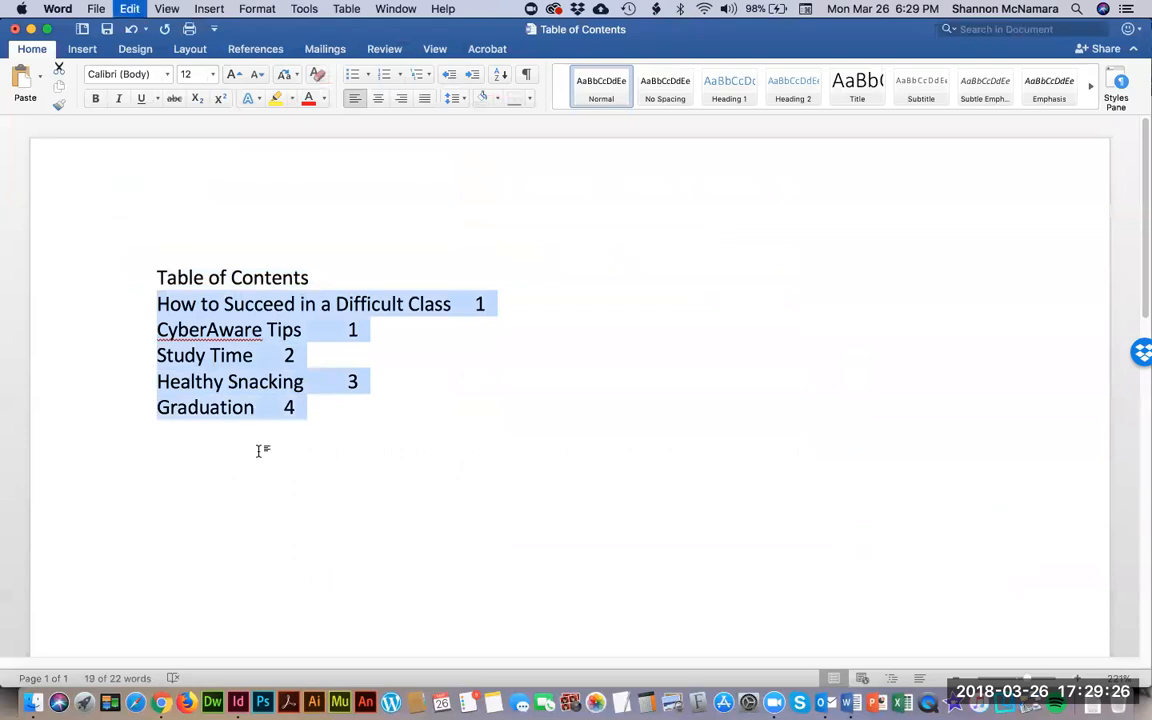
{"action": "key", "text": "super+Tab"}
{"action": "key", "text": "super+v"}
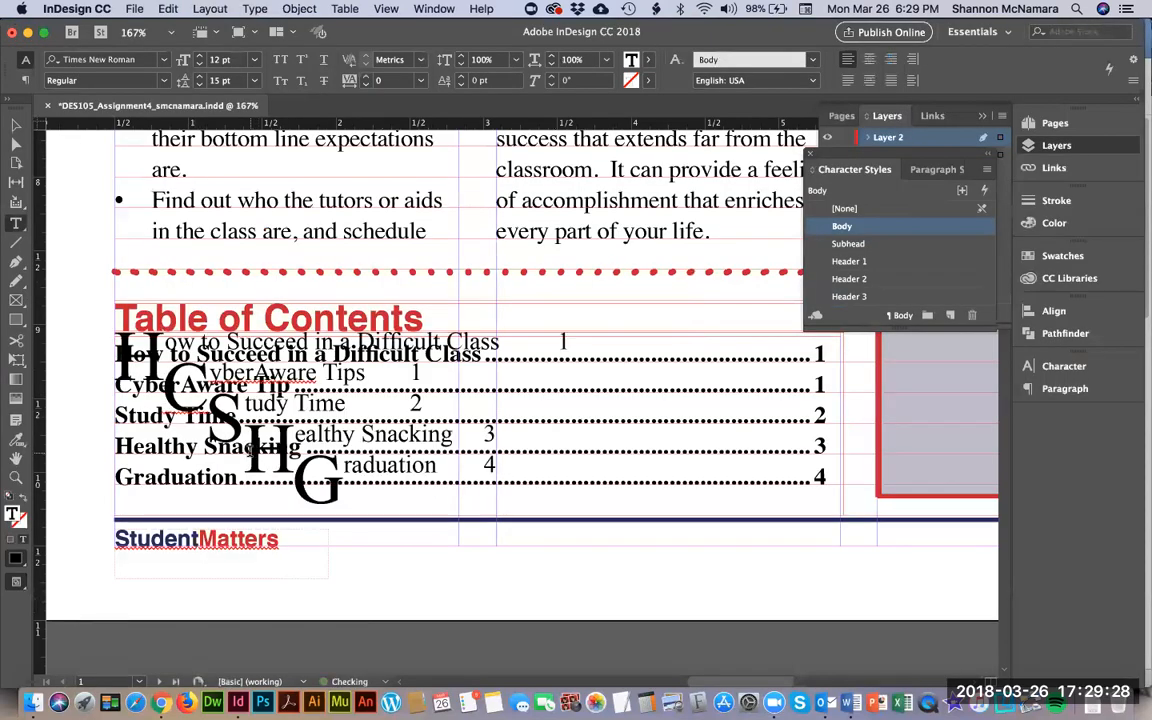
Apply the [Basic Paragraph] style to all pasted entries and check their character style.
{"action": "key", "text": "super+a"}
{"action": "left_click", "coordinate": [930, 169]}
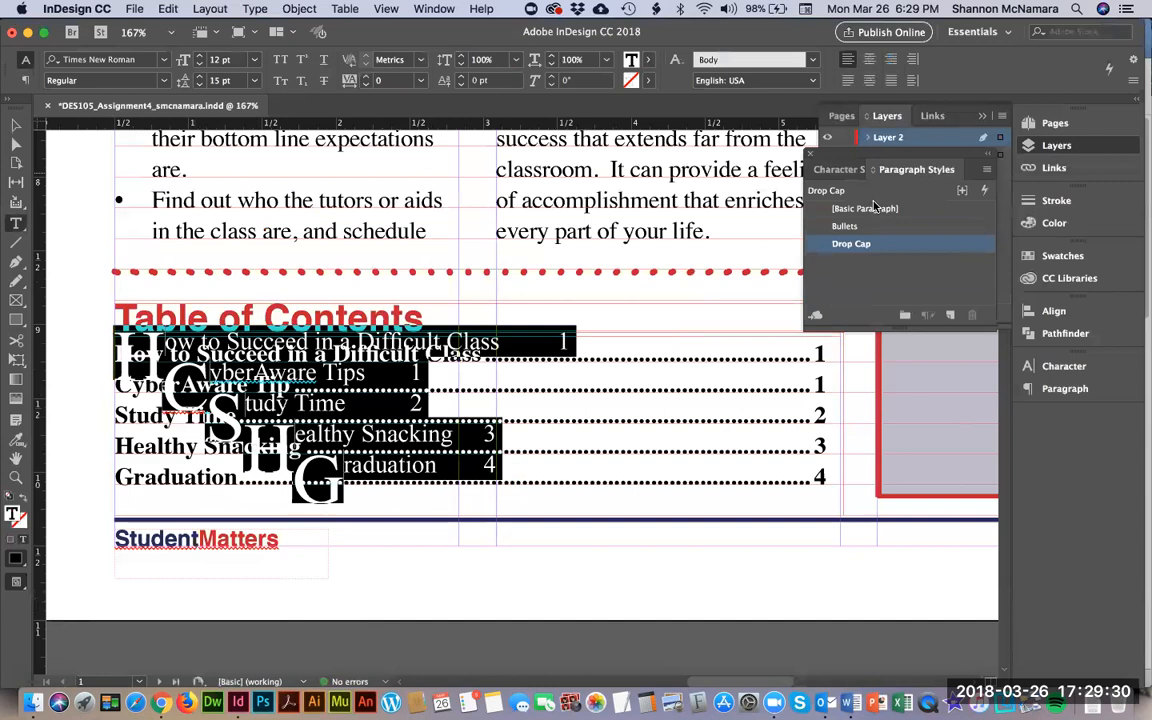
{"action": "left_click", "coordinate": [856, 209]}
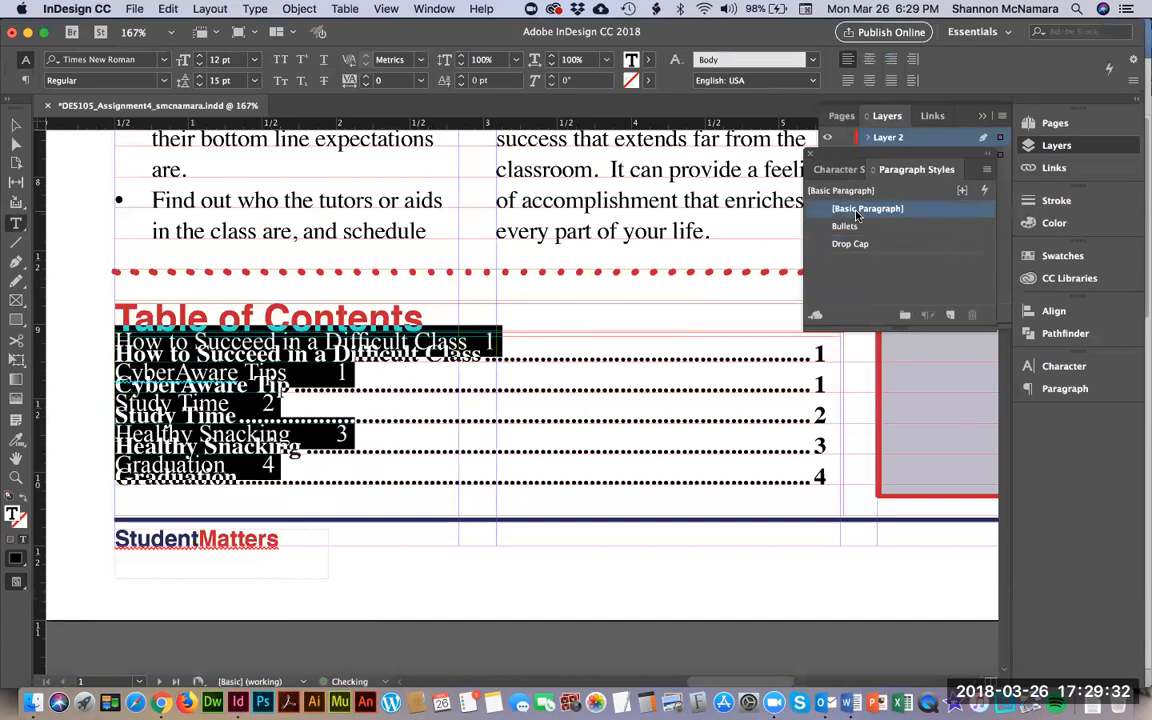
{"action": "left_click", "coordinate": [839, 169]}
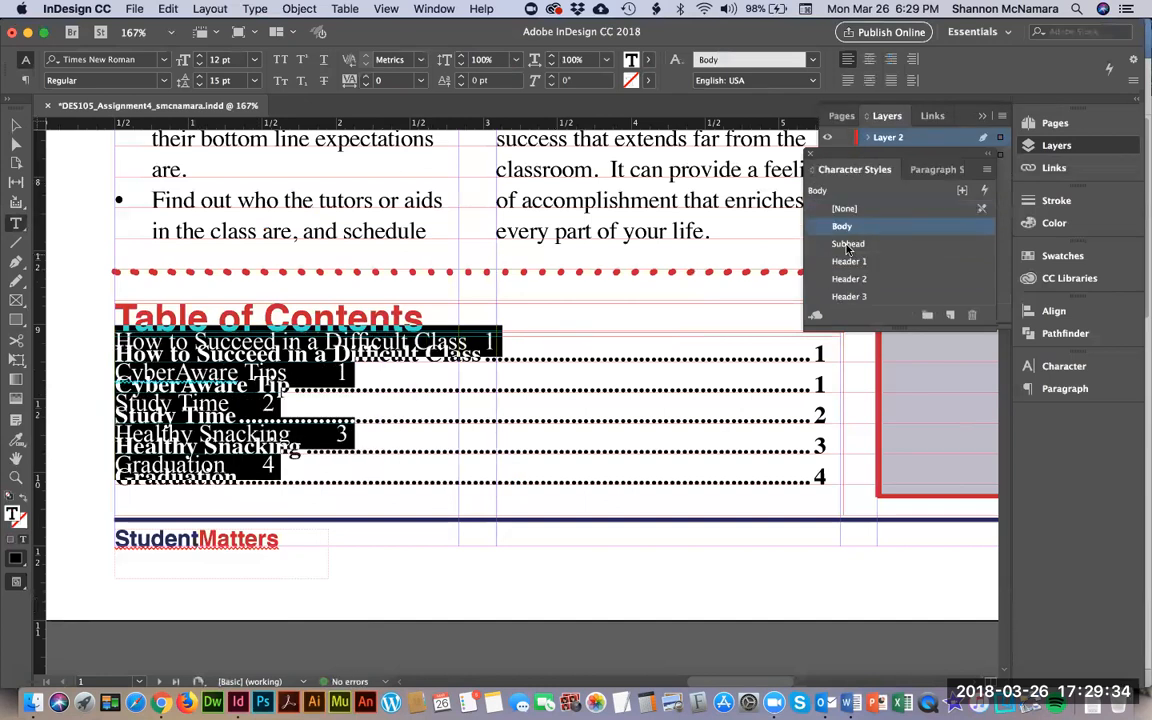
Create a new paragraph style for the contents entries and name it Tabs.
{"action": "left_click", "coordinate": [937, 169]}
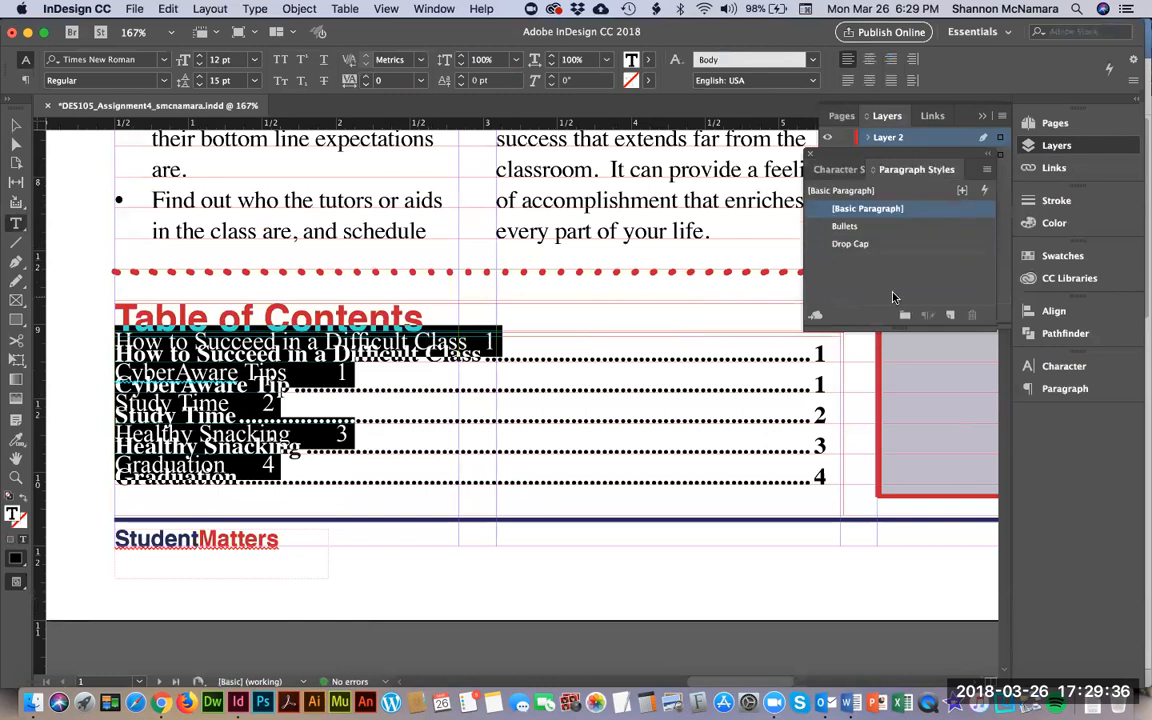
{"action": "left_click", "coordinate": [950, 318]}
{"action": "left_click", "coordinate": [812, 229]}
{"action": "double_click", "coordinate": [831, 227]}
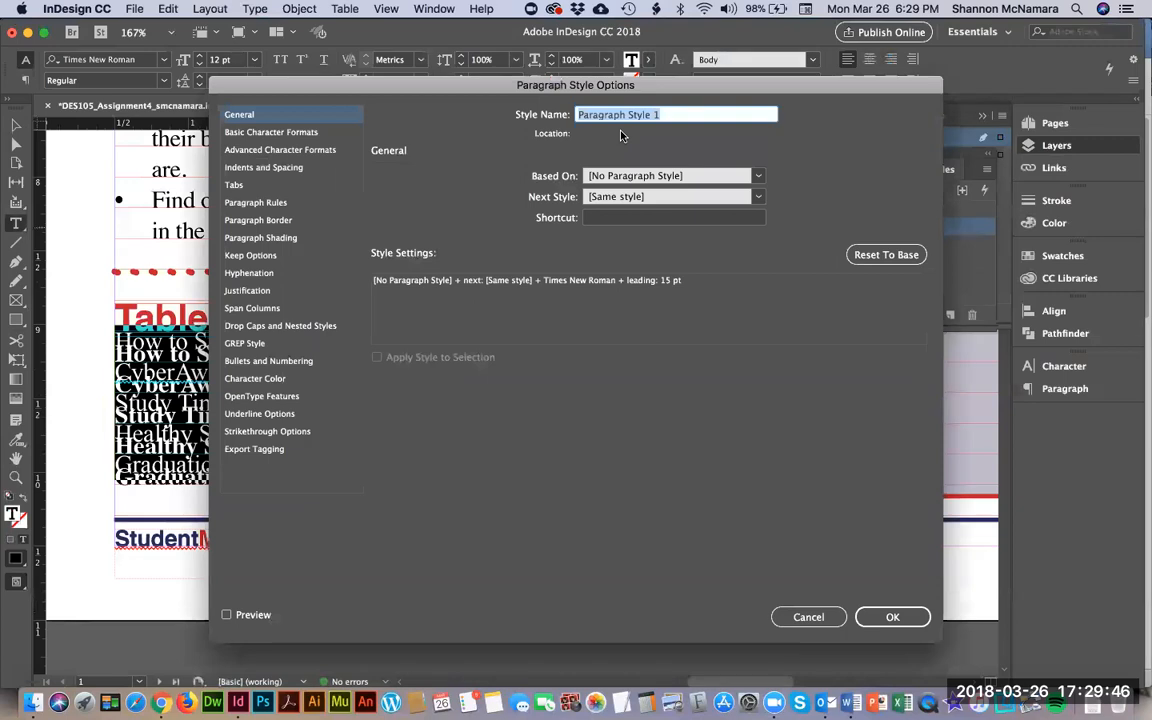
{"action": "type", "text": "T"}
Give the Tabs style a right-aligned tab stop at 4.8194 in with a period leader and save the style.
{"action": "left_click", "coordinate": [233, 185]}
{"action": "left_click_drag", "start_coordinate": [309, 90], "coordinate": [680, 50]}
{"action": "left_click_drag", "start_coordinate": [828, 122], "coordinate": [216, 526]}
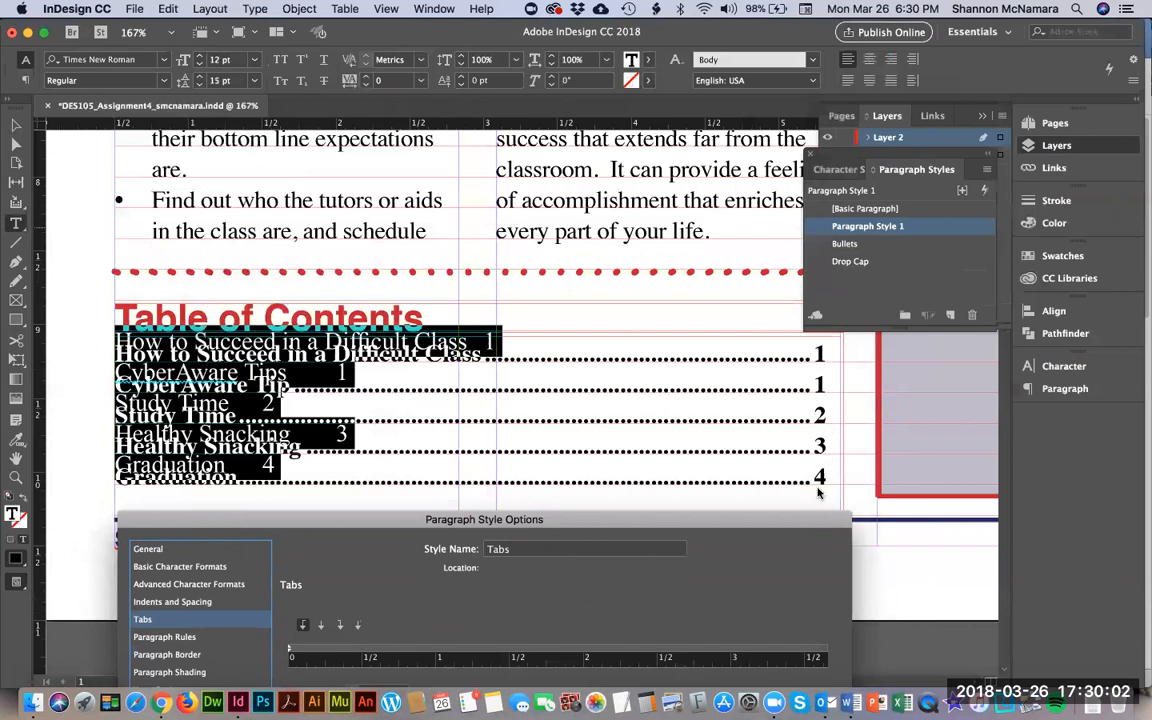
{"action": "left_click", "coordinate": [340, 626]}
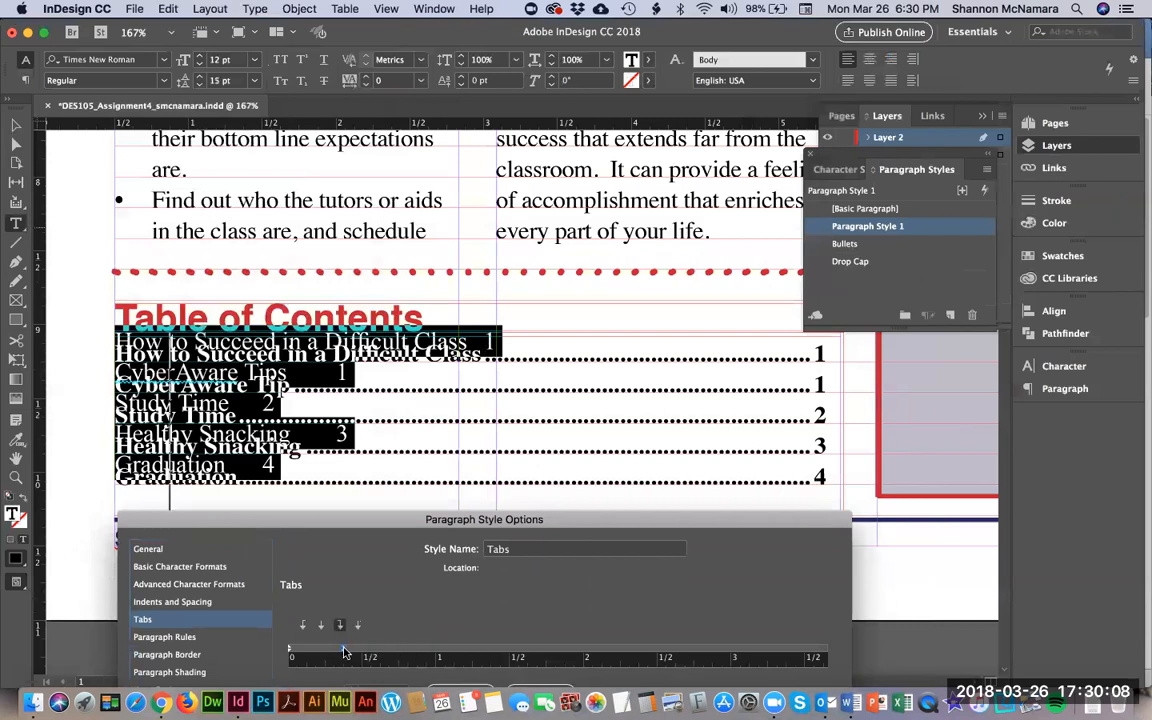
{"action": "left_click_drag", "start_coordinate": [344, 652], "coordinate": [790, 657]}
{"action": "left_click_drag", "start_coordinate": [708, 656], "coordinate": [672, 652]}
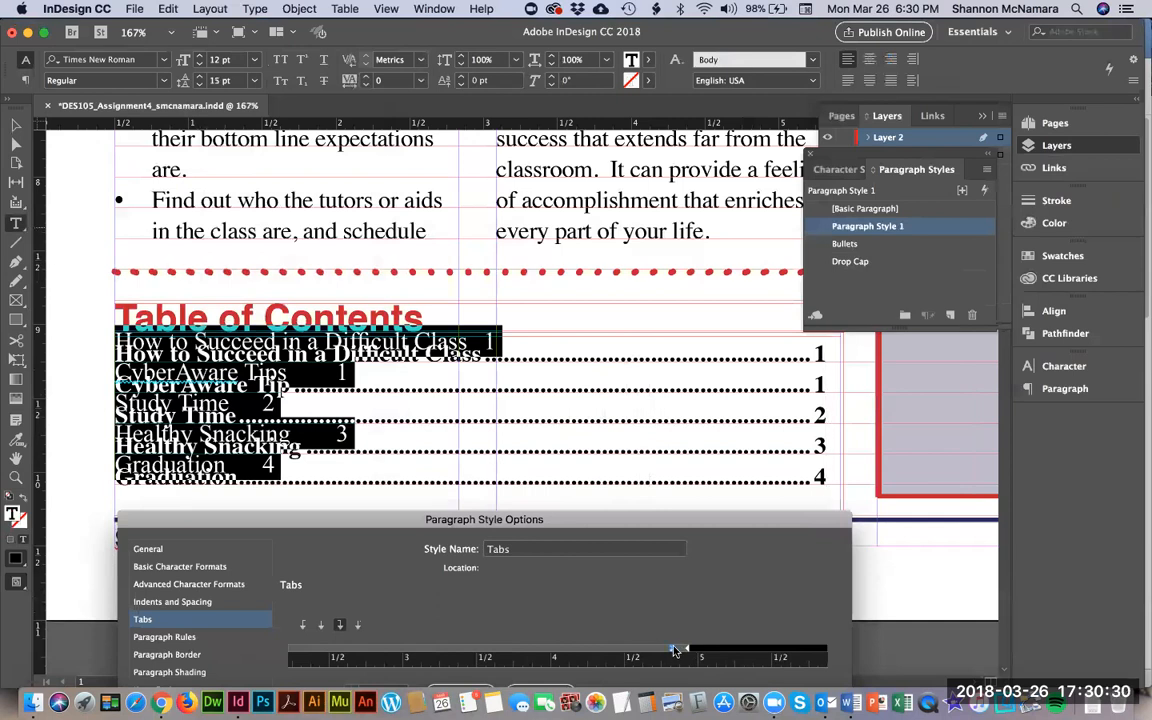
{"action": "left_click_drag", "start_coordinate": [688, 518], "coordinate": [832, 290]}
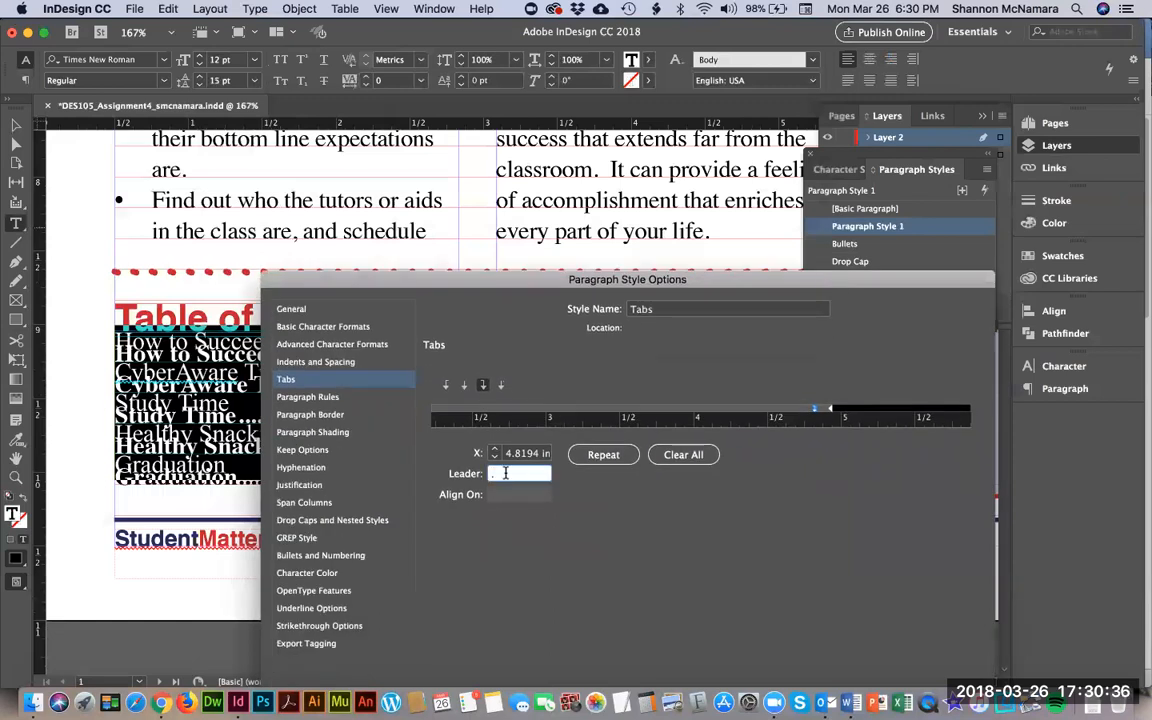
{"action": "key", "text": "Return"}
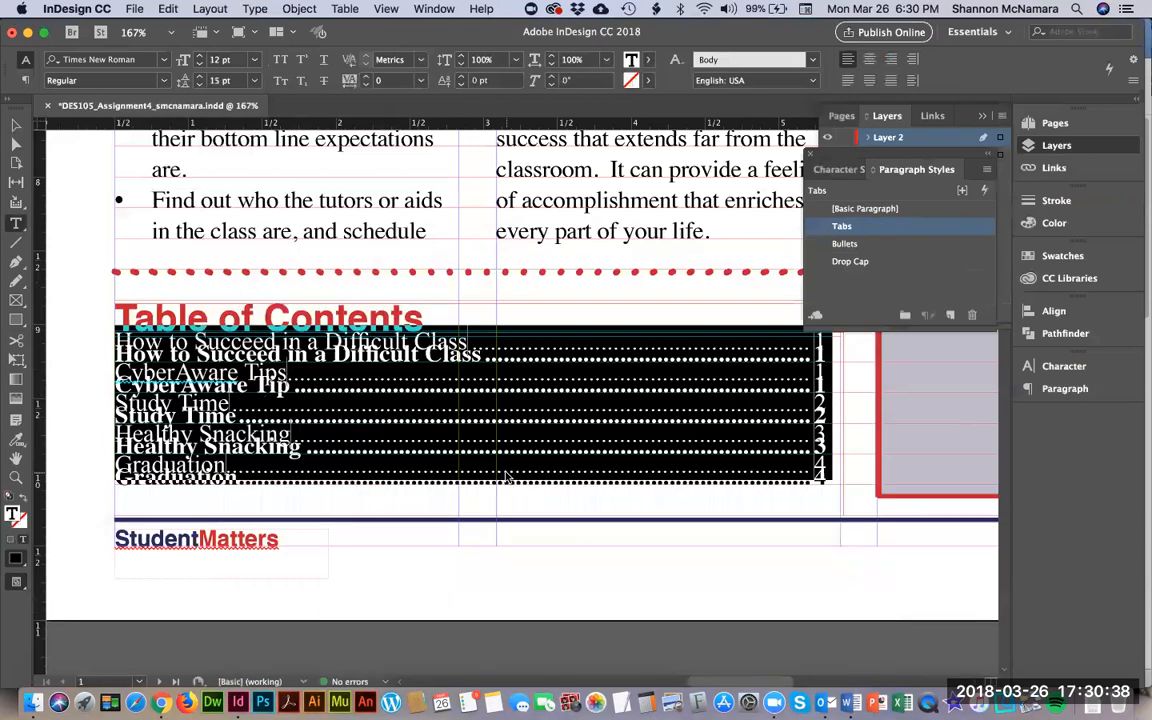
Nudge the contents entries frame down to Y 9.1333 in so its lines match the example entries.
{"action": "left_click", "coordinate": [15, 126]}
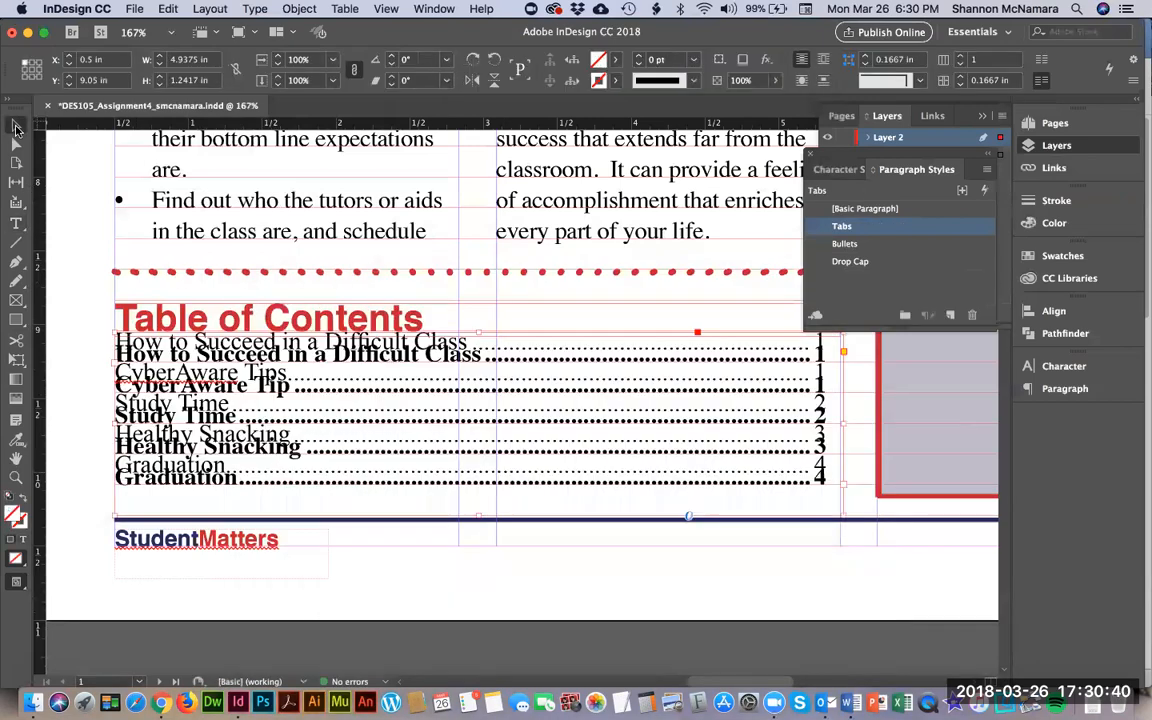
{"action": "key", "text": "Down"}
{"action": "key", "text": "Down"}
{"action": "key", "text": "Down"}
{"action": "key", "text": "Down"}
{"action": "key", "text": "Down"}
{"action": "key", "text": "Down"}
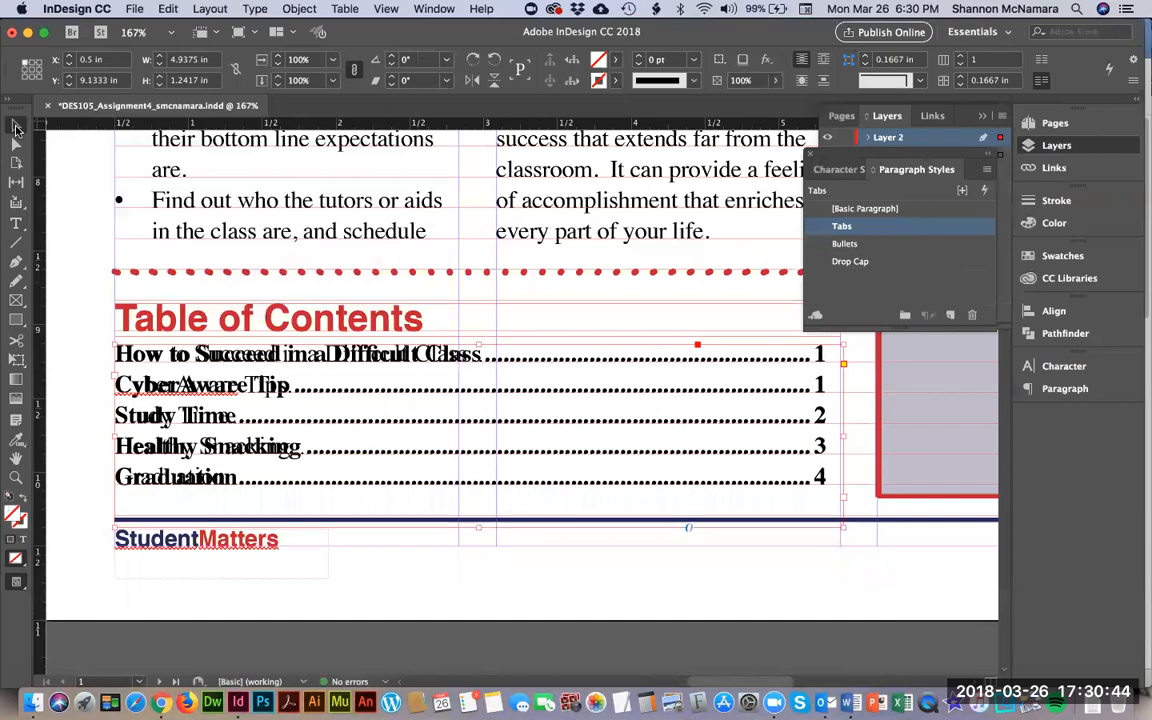
Set all five contents entries to Bold as direct formatting and deselect the frame.
{"action": "double_click", "coordinate": [467, 354]}
{"action": "key", "text": "ctrl+a"}
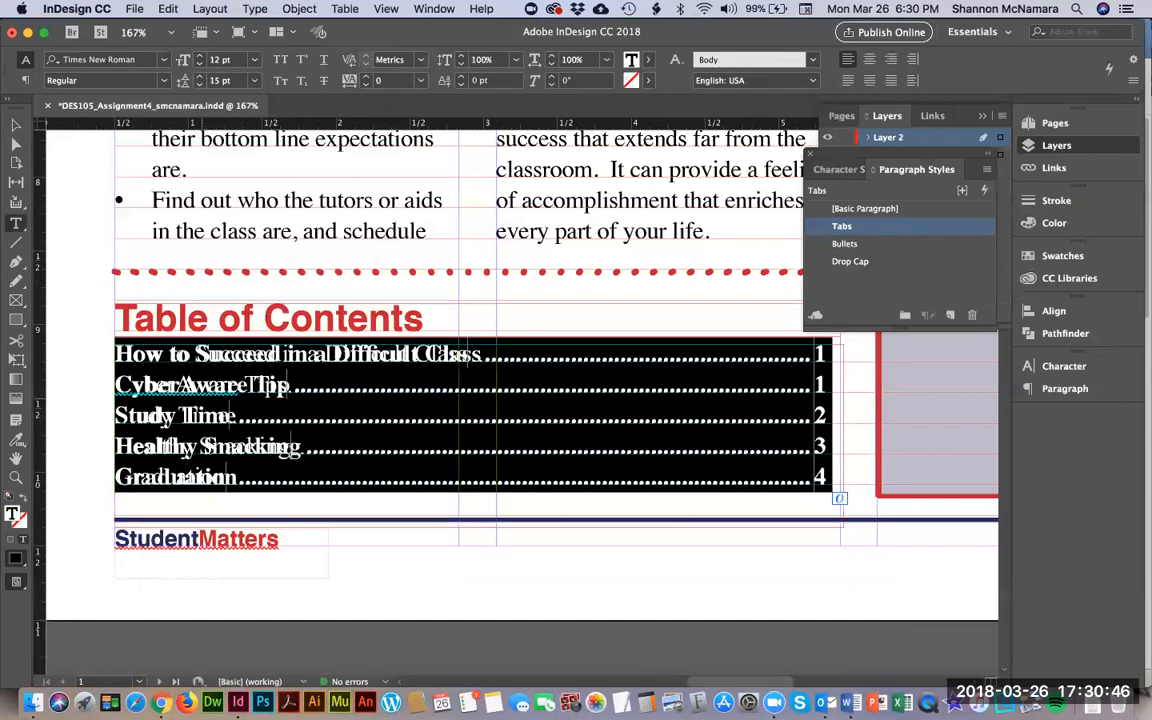
{"action": "left_click", "coordinate": [162, 80]}
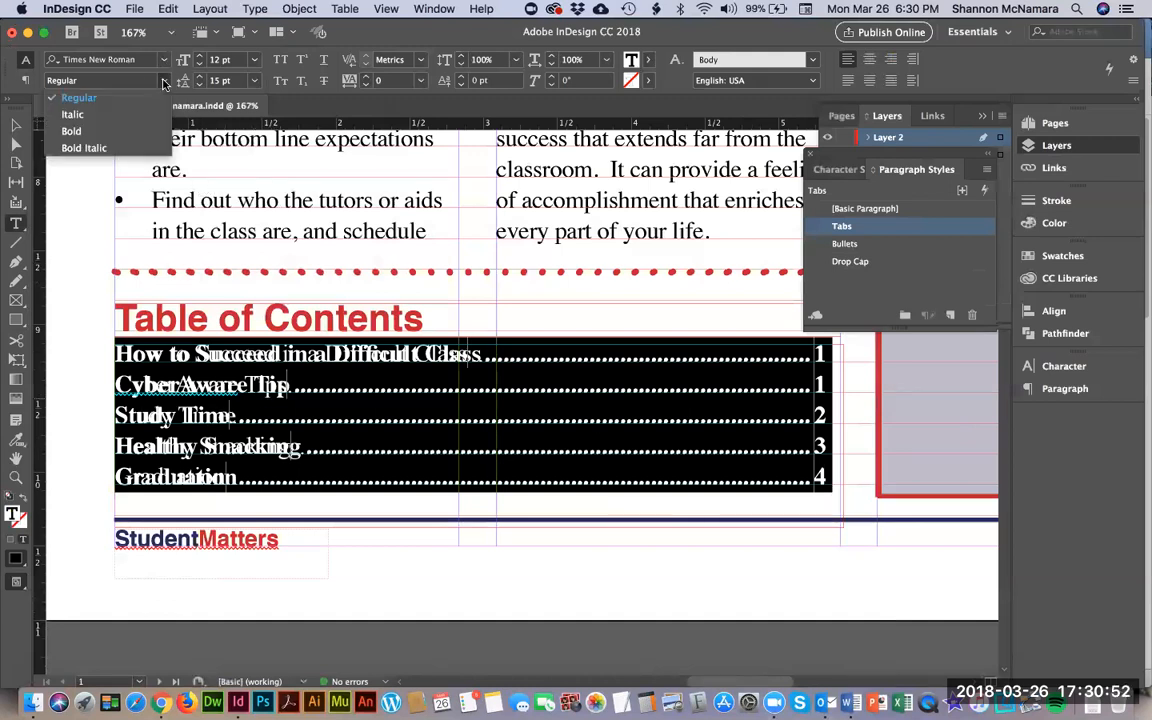
{"action": "left_click", "coordinate": [79, 132]}
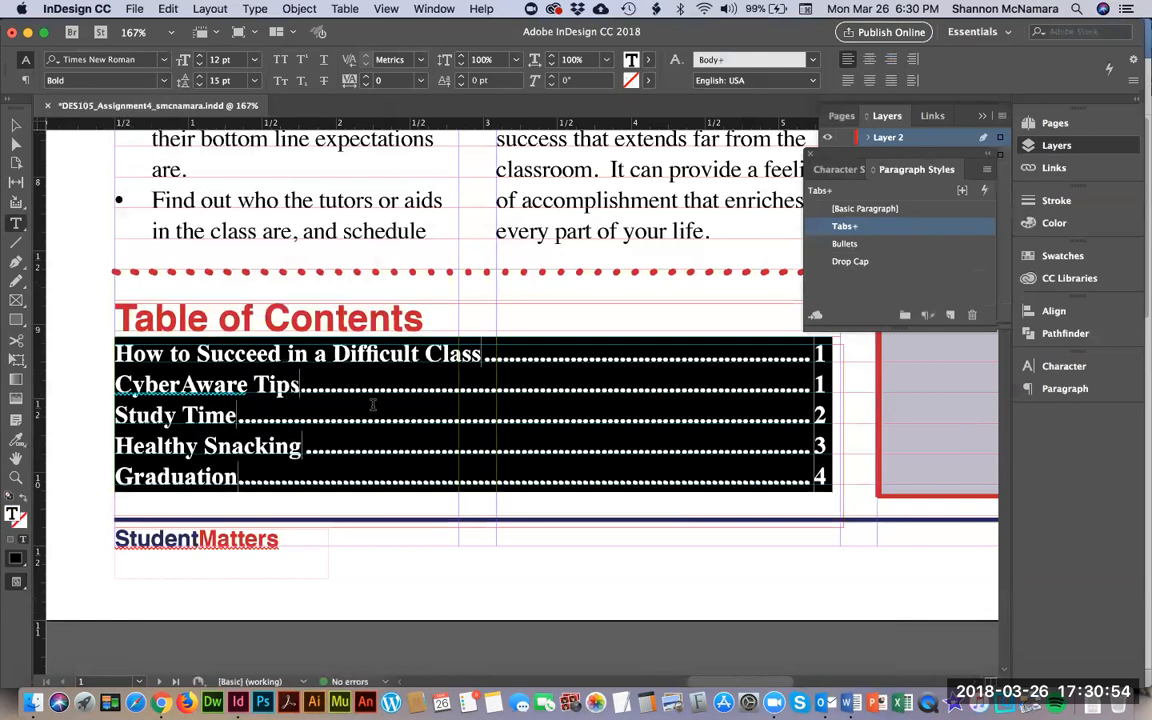
{"action": "left_click", "coordinate": [305, 448]}
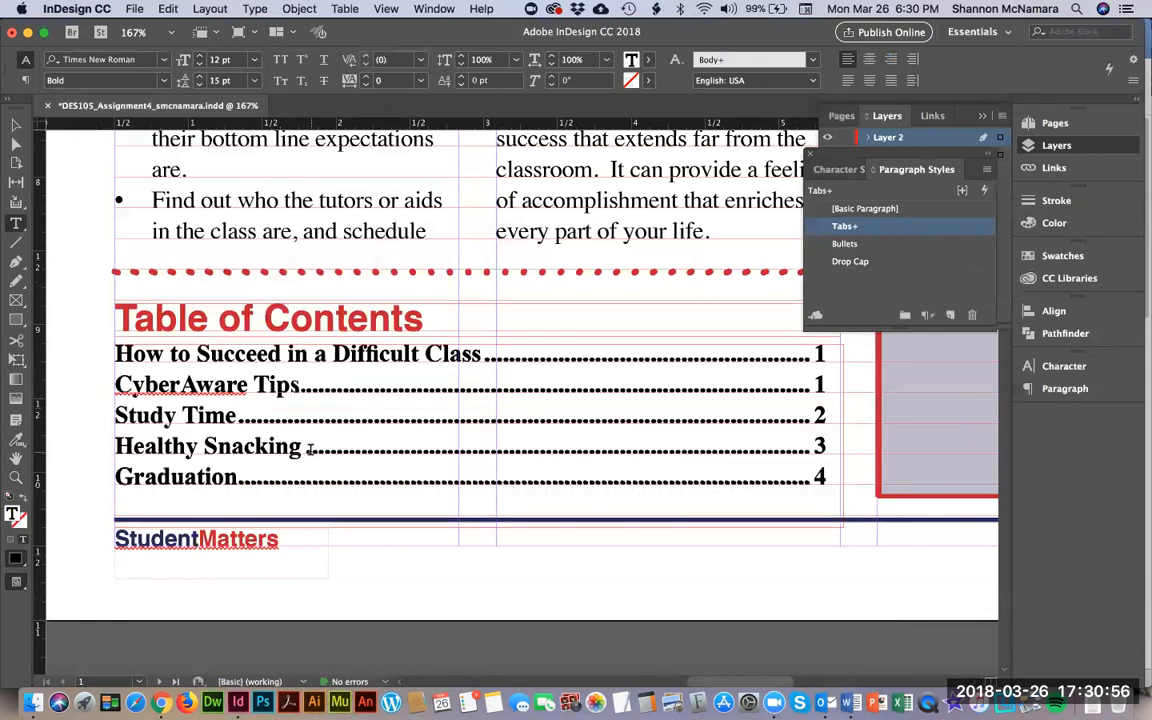
{"action": "left_click", "coordinate": [16, 124]}
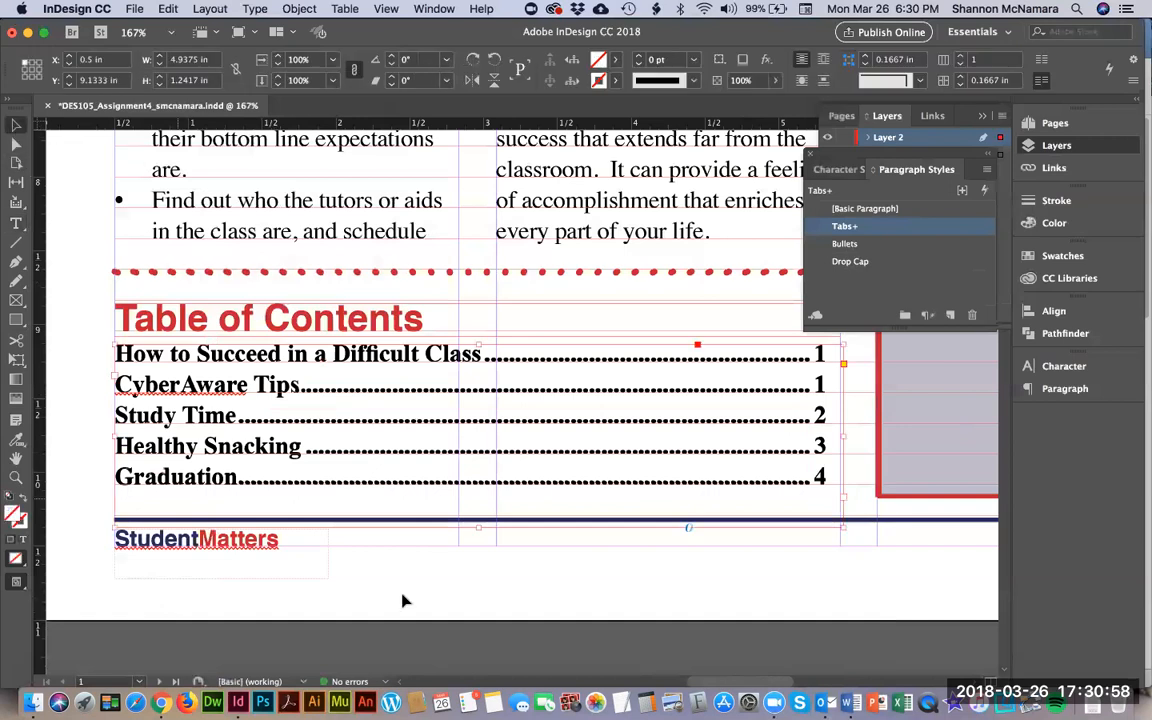
{"action": "left_click", "coordinate": [418, 563]}
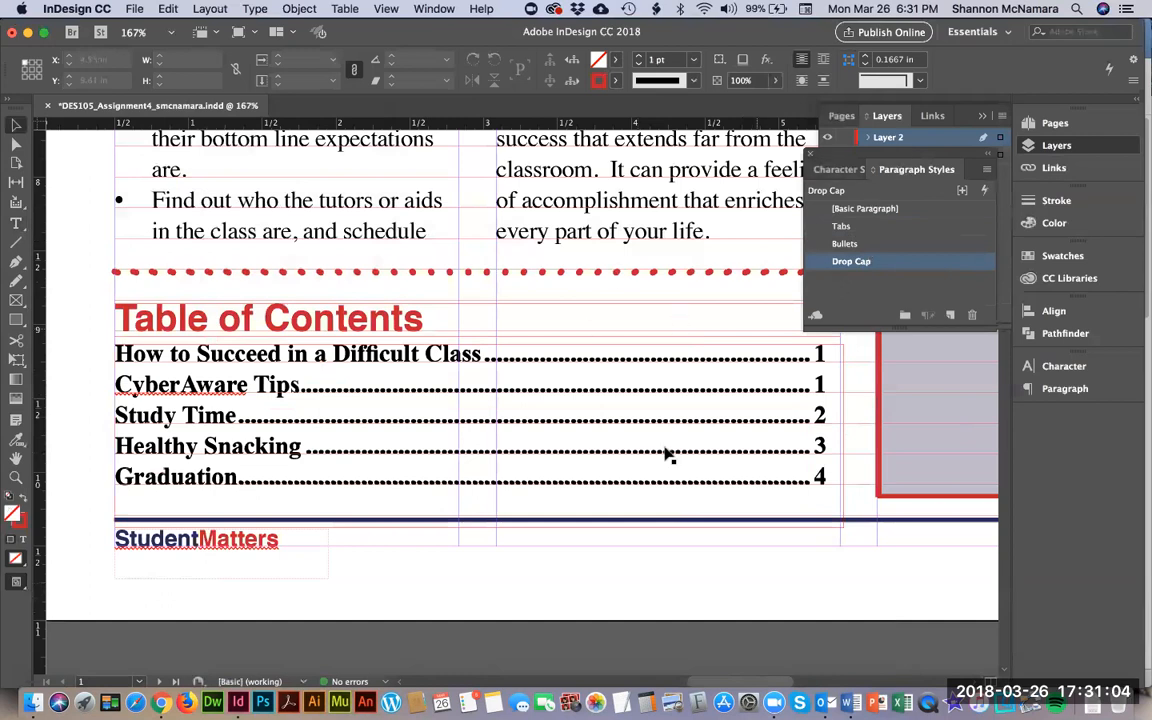
Select all contents entries and review the tab stop and leader settings of the Tabs paragraph style without saving changes.
{"action": "double_click", "coordinate": [424, 440]}
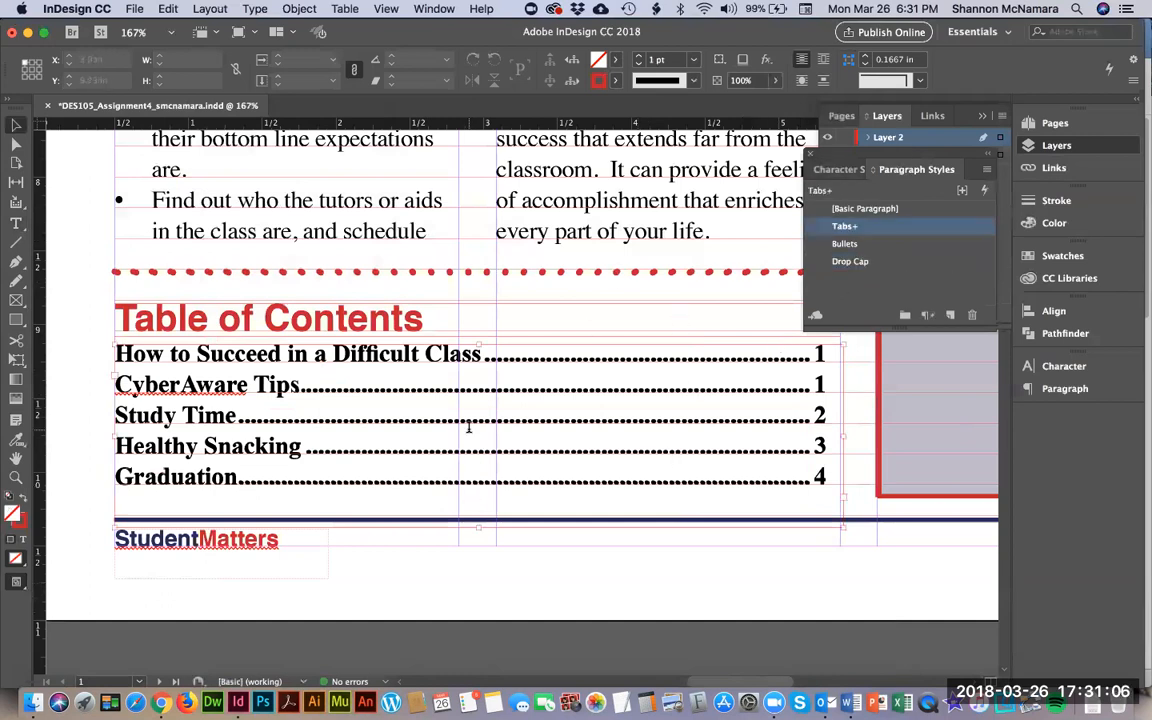
{"action": "key", "text": "ctrl+a"}
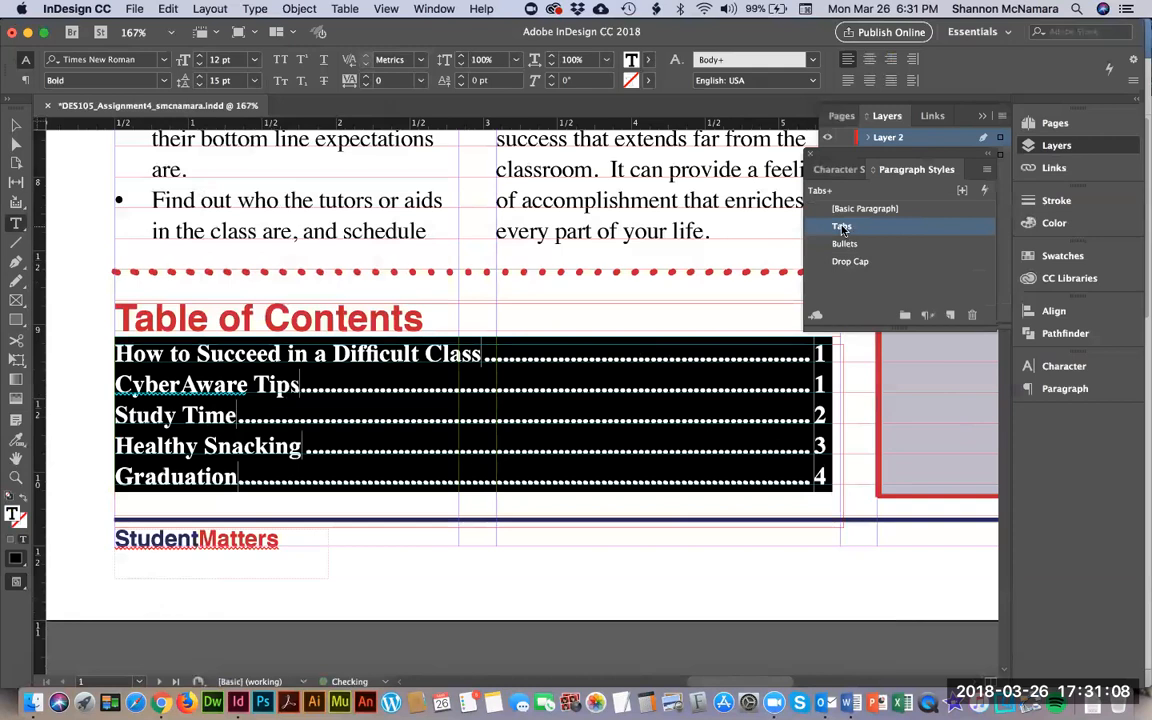
{"action": "double_click", "coordinate": [842, 227]}
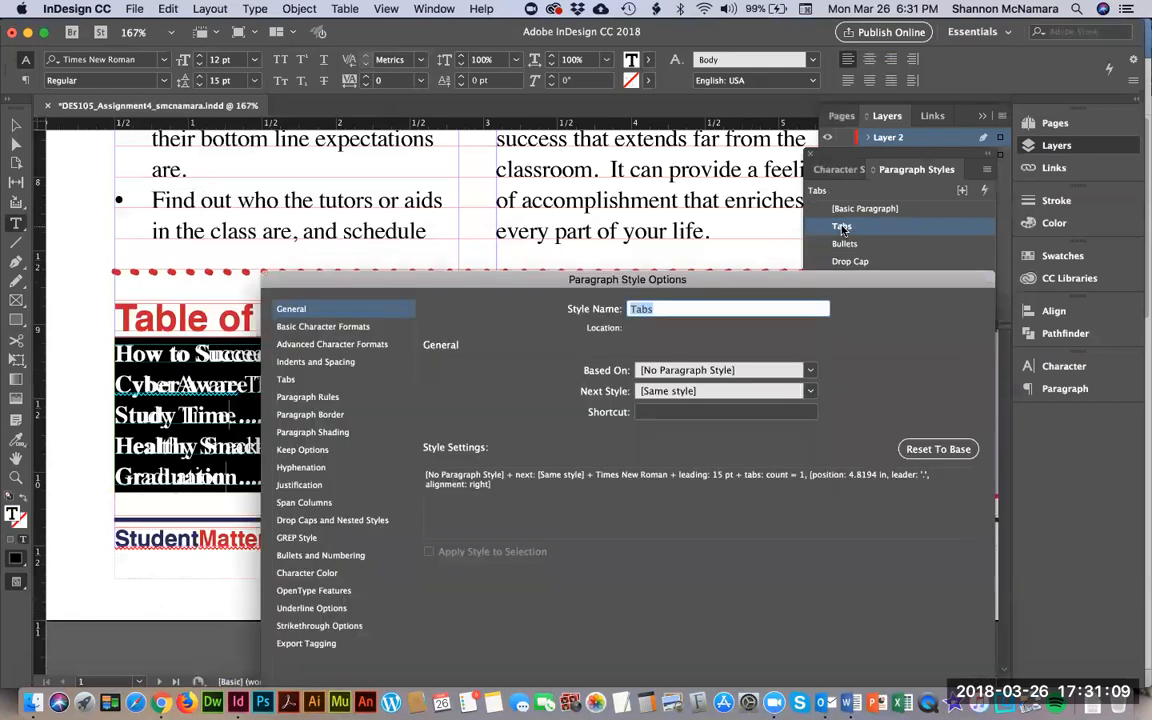
{"action": "left_click", "coordinate": [286, 380]}
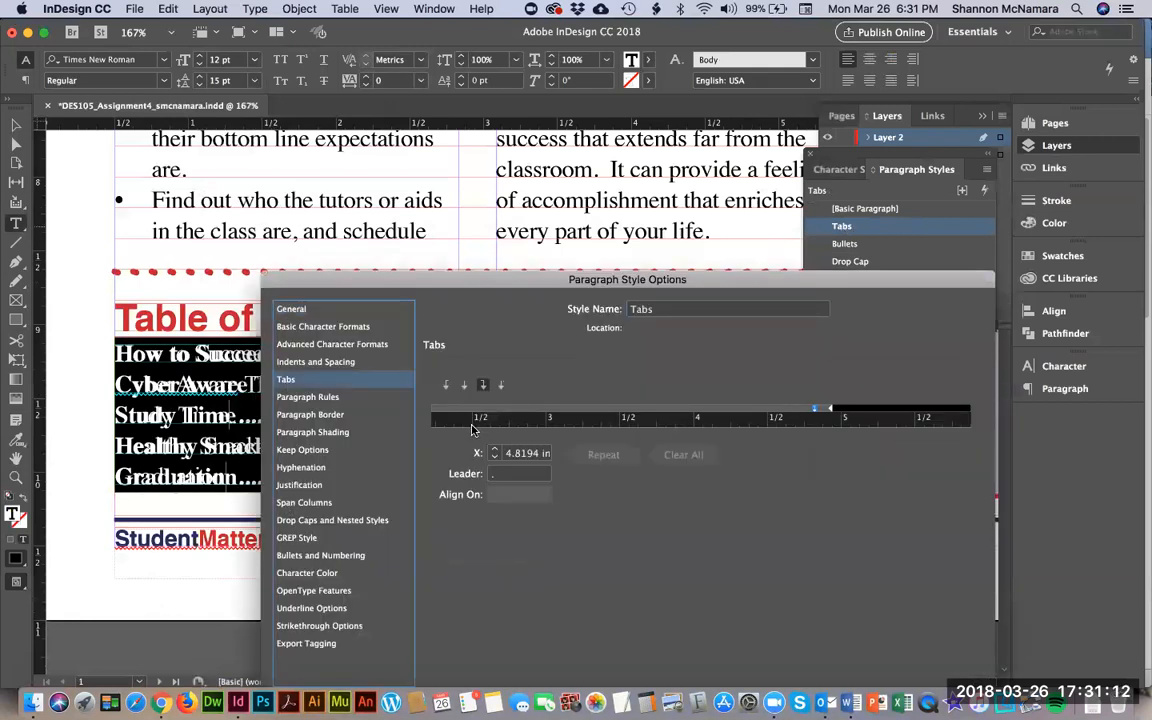
{"action": "mouse_move", "coordinate": [814, 408]}
{"action": "left_mouse_down"}
{"action": "mouse_move", "coordinate": [402, 408]}
{"action": "mouse_move", "coordinate": [728, 402]}
{"action": "mouse_move", "coordinate": [966, 417]}
{"action": "mouse_move", "coordinate": [447, 416]}
{"action": "left_mouse_up"}
{"action": "left_click_drag", "start_coordinate": [477, 273], "coordinate": [422, 235]}
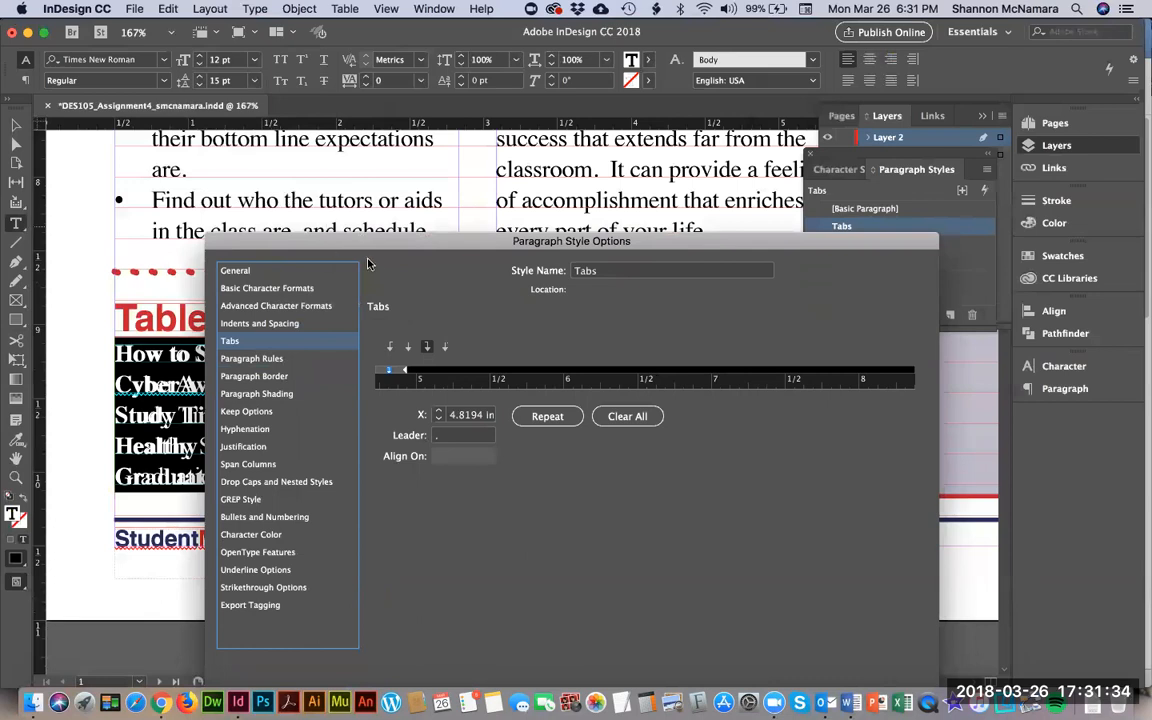
{"action": "left_click_drag", "start_coordinate": [348, 243], "coordinate": [354, 126]}
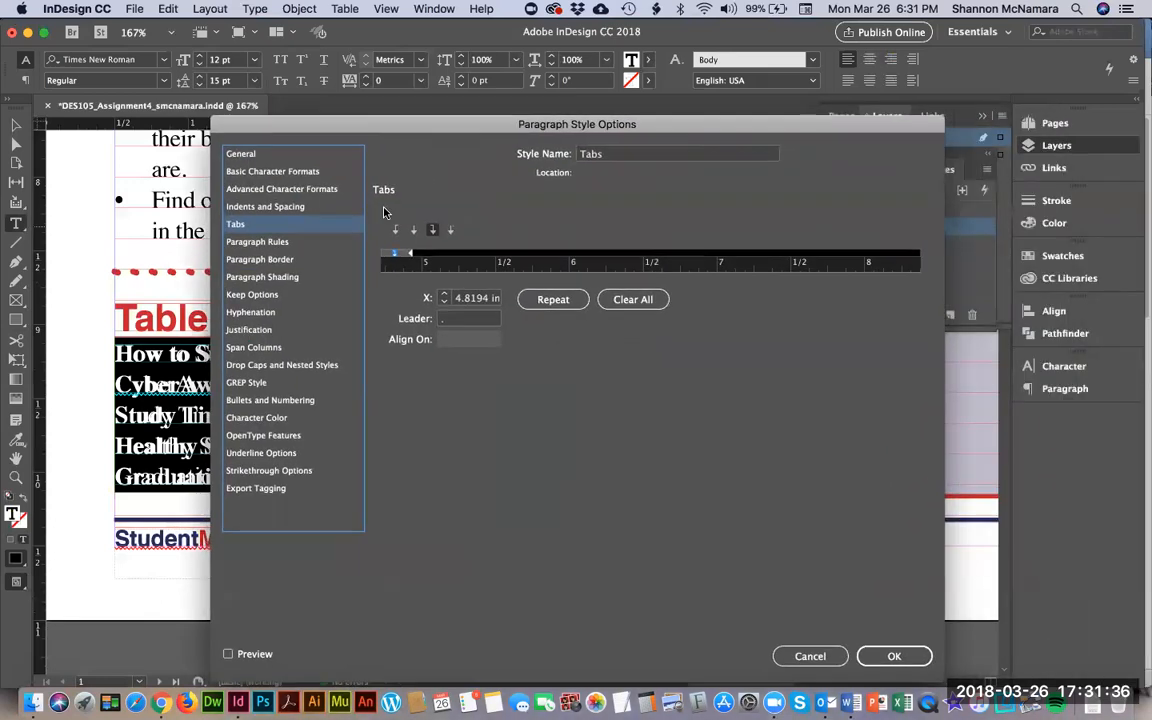
{"action": "left_click", "coordinate": [810, 655]}
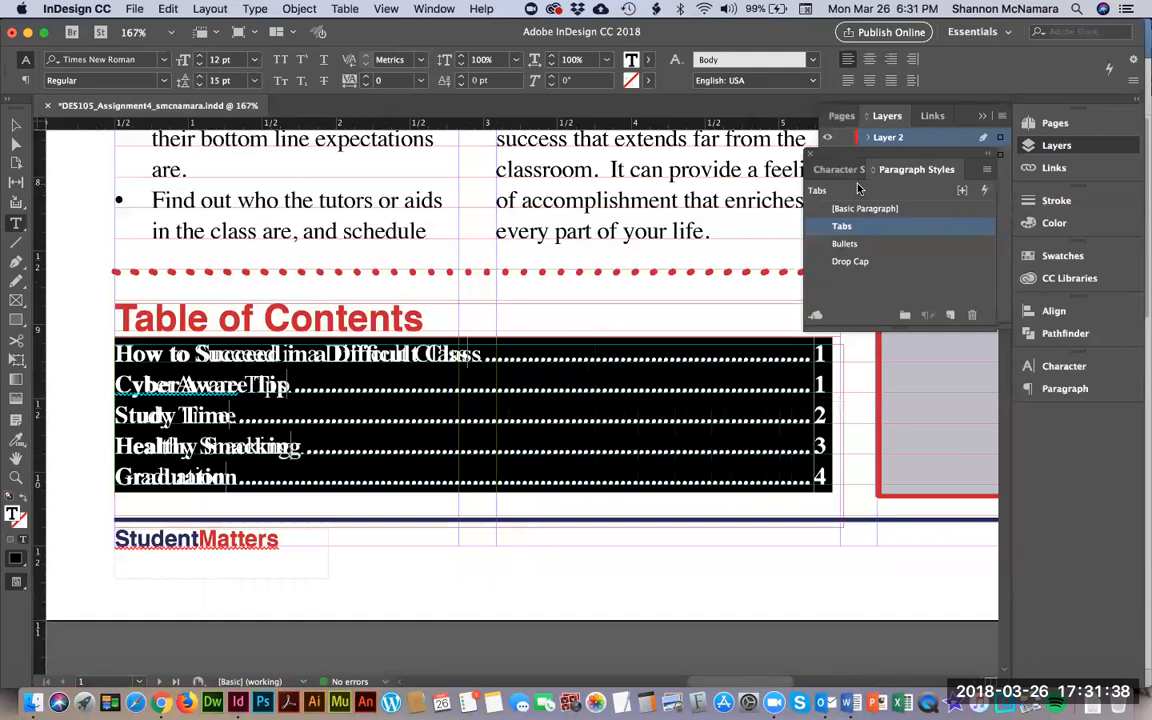
Set the selected entries to Bold again and try reapplying the Tabs style, first with overrides cleared and once without clearing.
{"action": "left_click_drag", "start_coordinate": [94, 81], "coordinate": [31, 81]}
{"action": "type", "text": "Bold"}
{"action": "key", "text": "Return"}
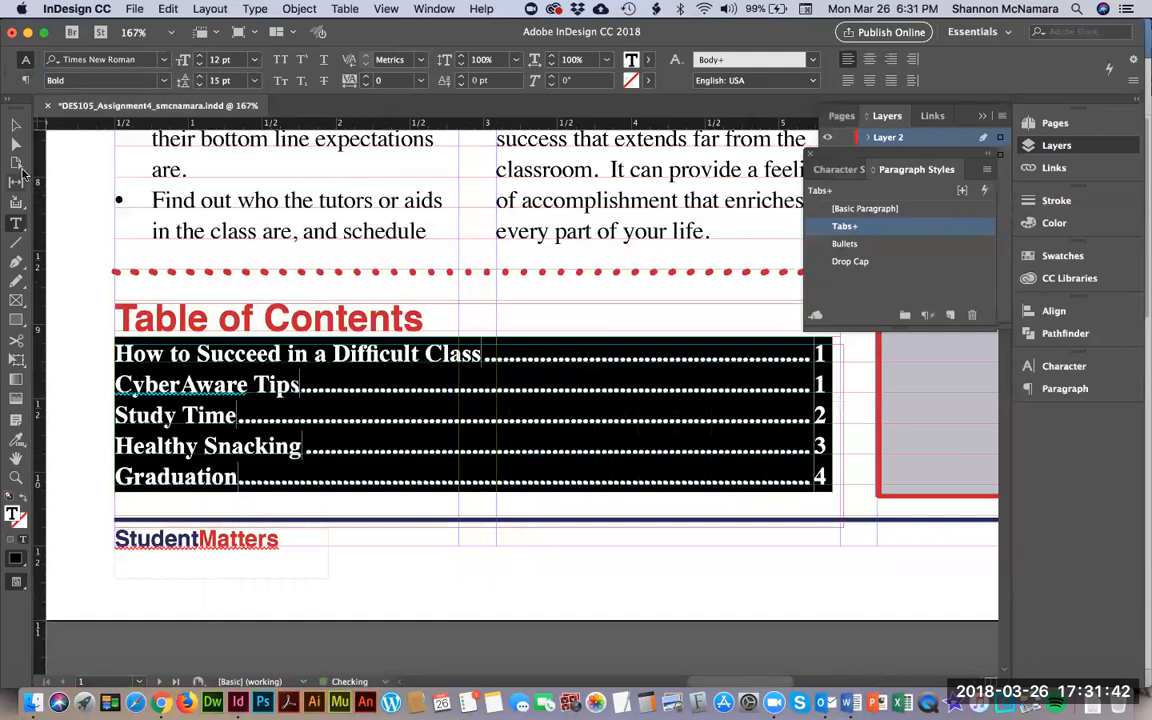
{"action": "right_click", "coordinate": [843, 229]}
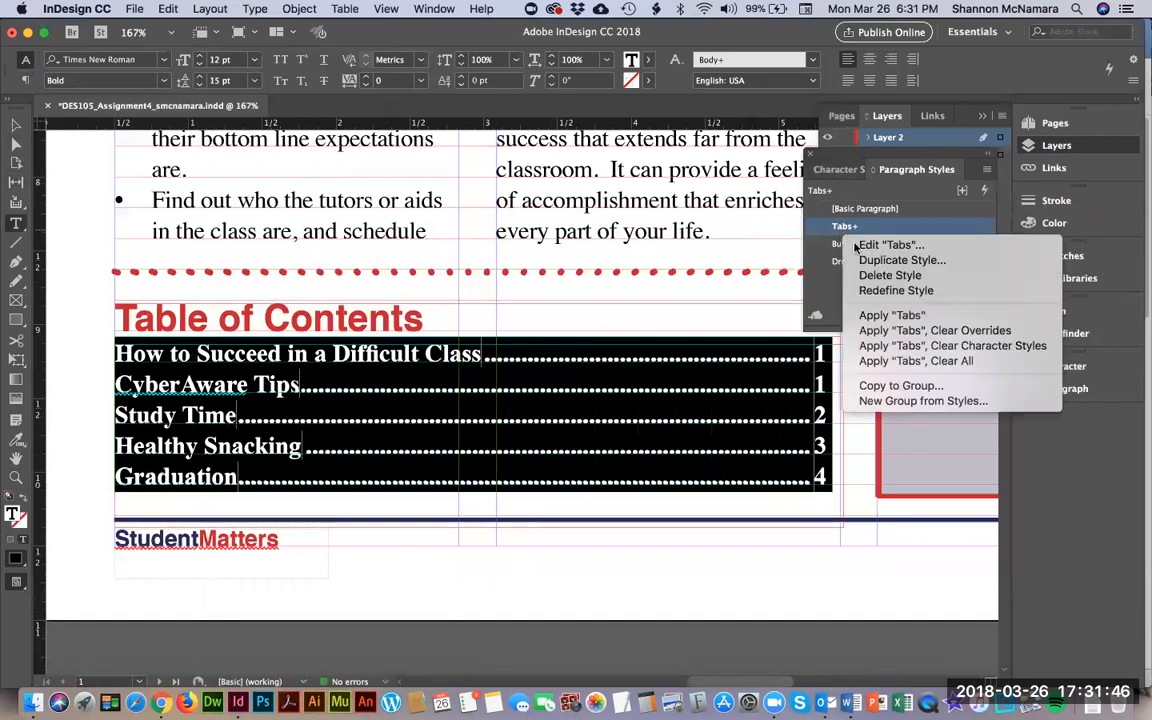
{"action": "left_click", "coordinate": [890, 331]}
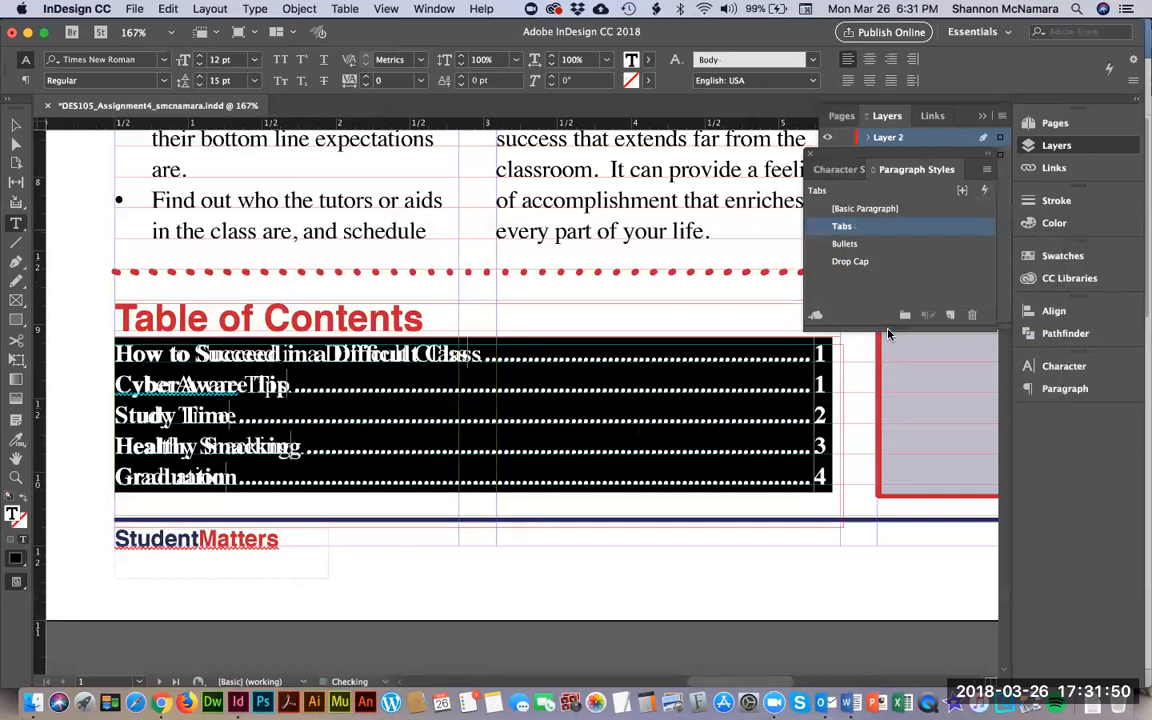
{"action": "right_click", "coordinate": [856, 228]}
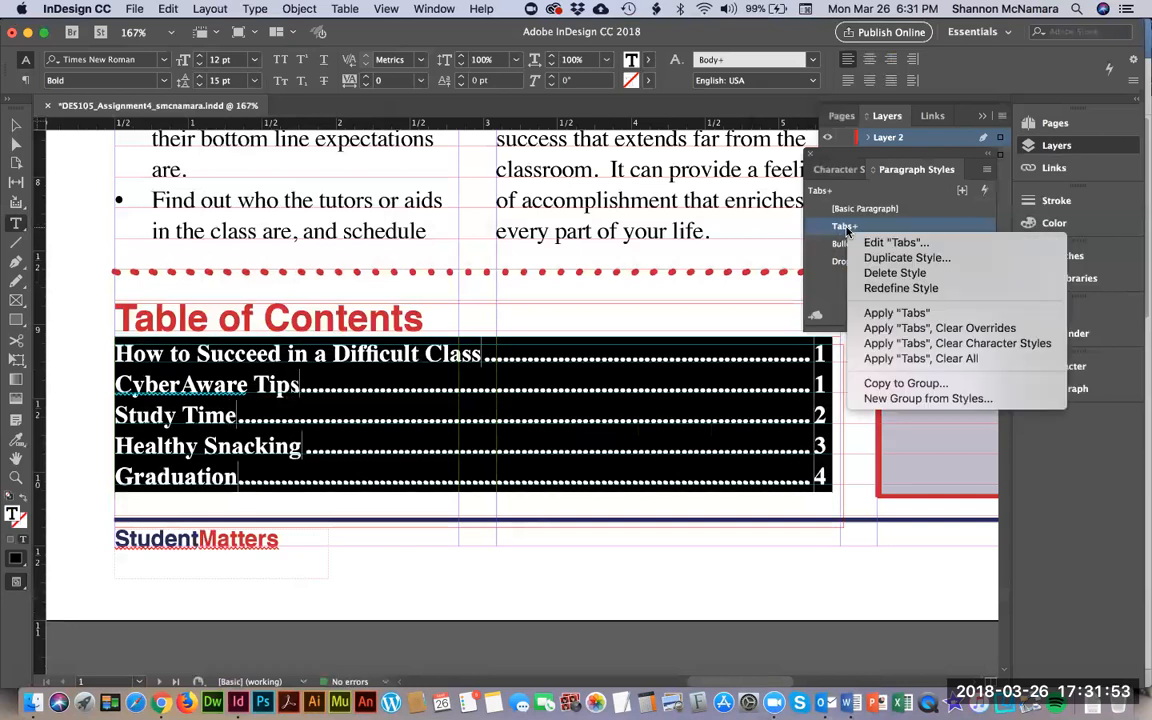
{"action": "left_click", "coordinate": [898, 316]}
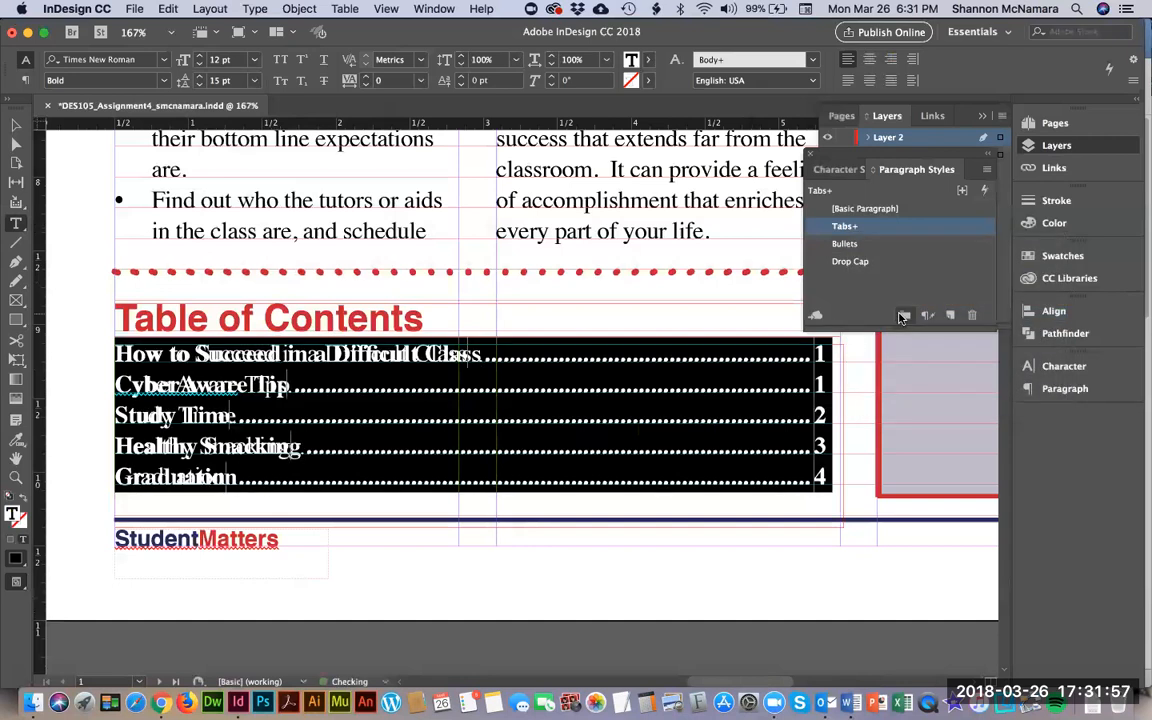
Edit the Tabs paragraph style so its font style is Bold and save the change.
{"action": "right_click", "coordinate": [858, 229]}
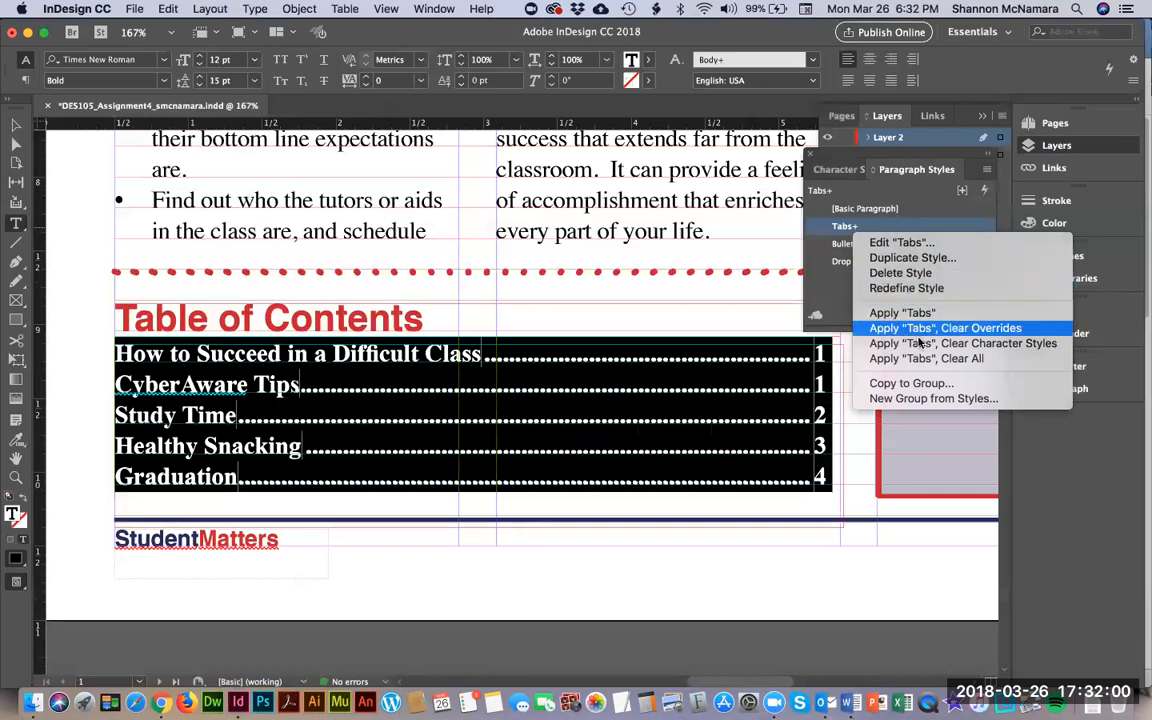
{"action": "left_click", "coordinate": [903, 243]}
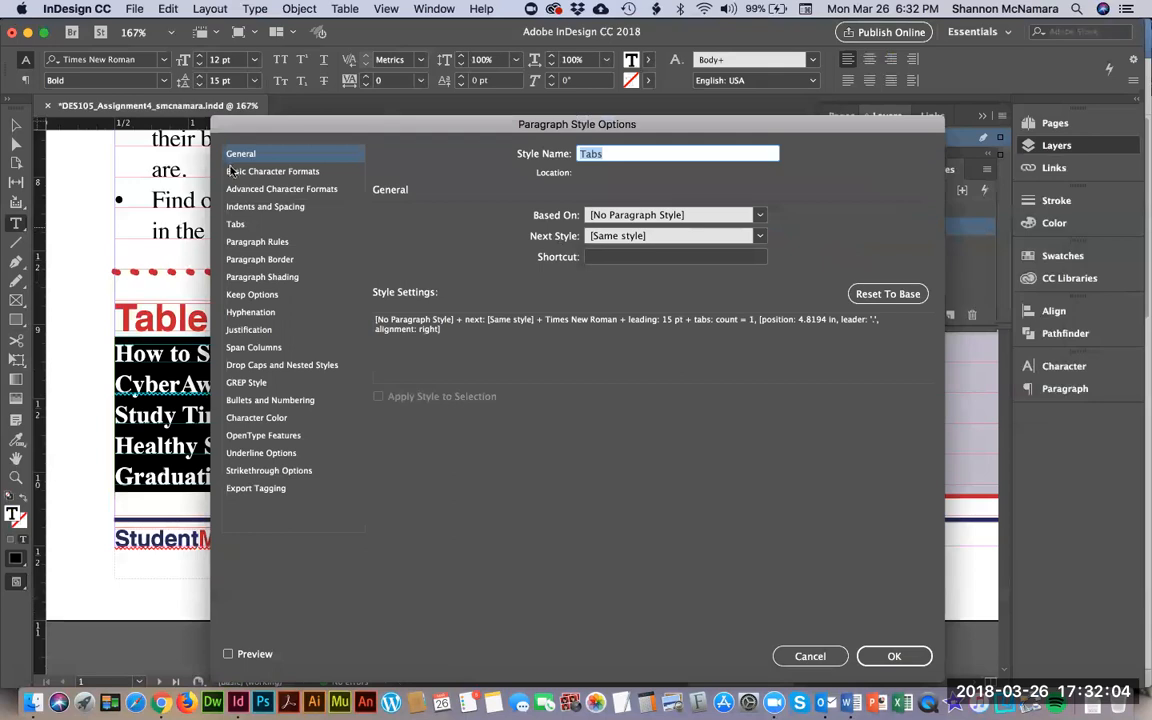
{"action": "left_click", "coordinate": [242, 174]}
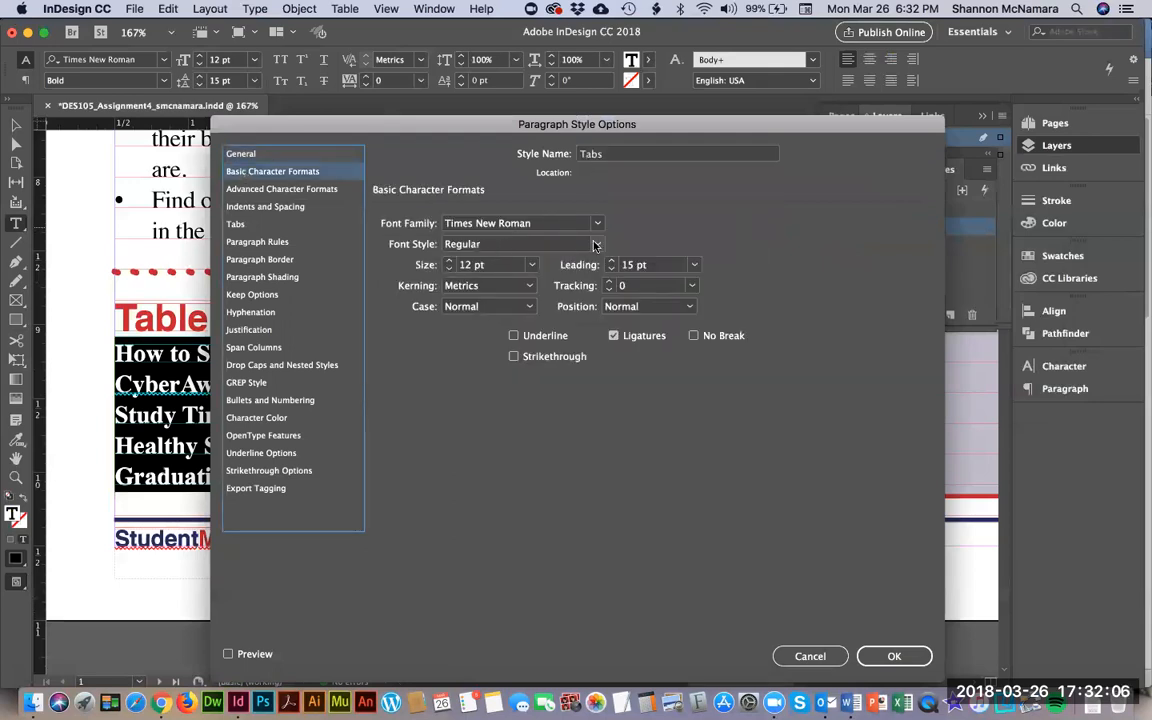
{"action": "left_click", "coordinate": [520, 244]}
{"action": "left_click", "coordinate": [469, 294]}
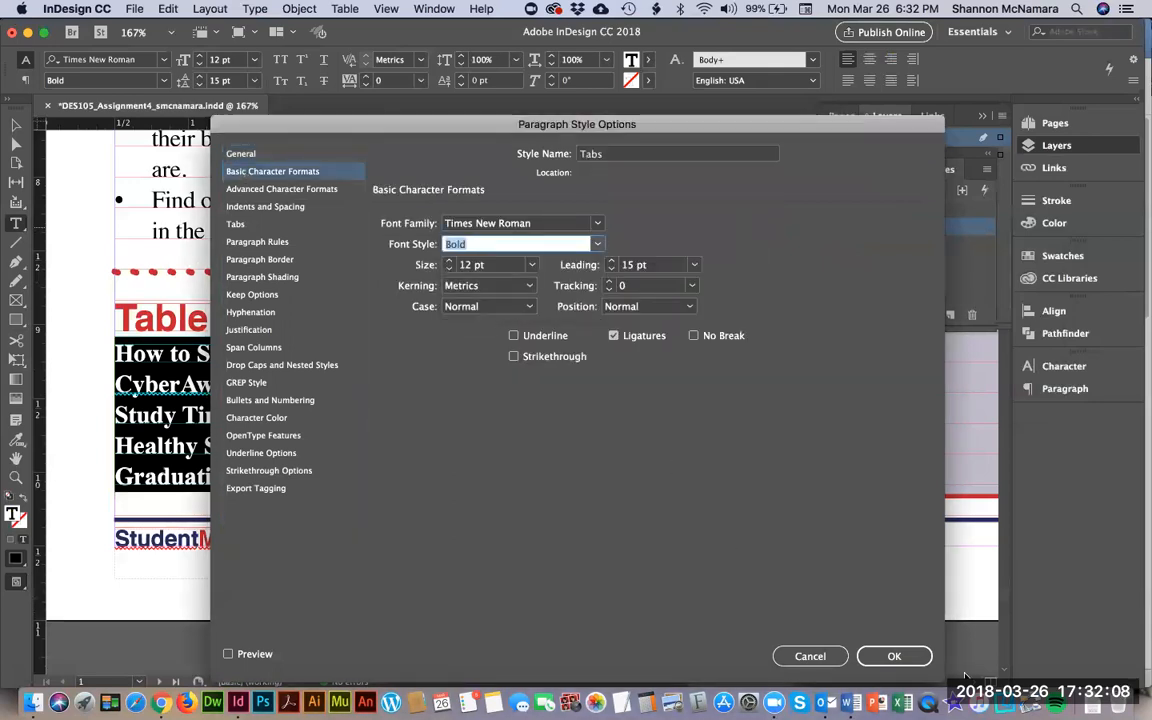
{"action": "left_click", "coordinate": [893, 656]}
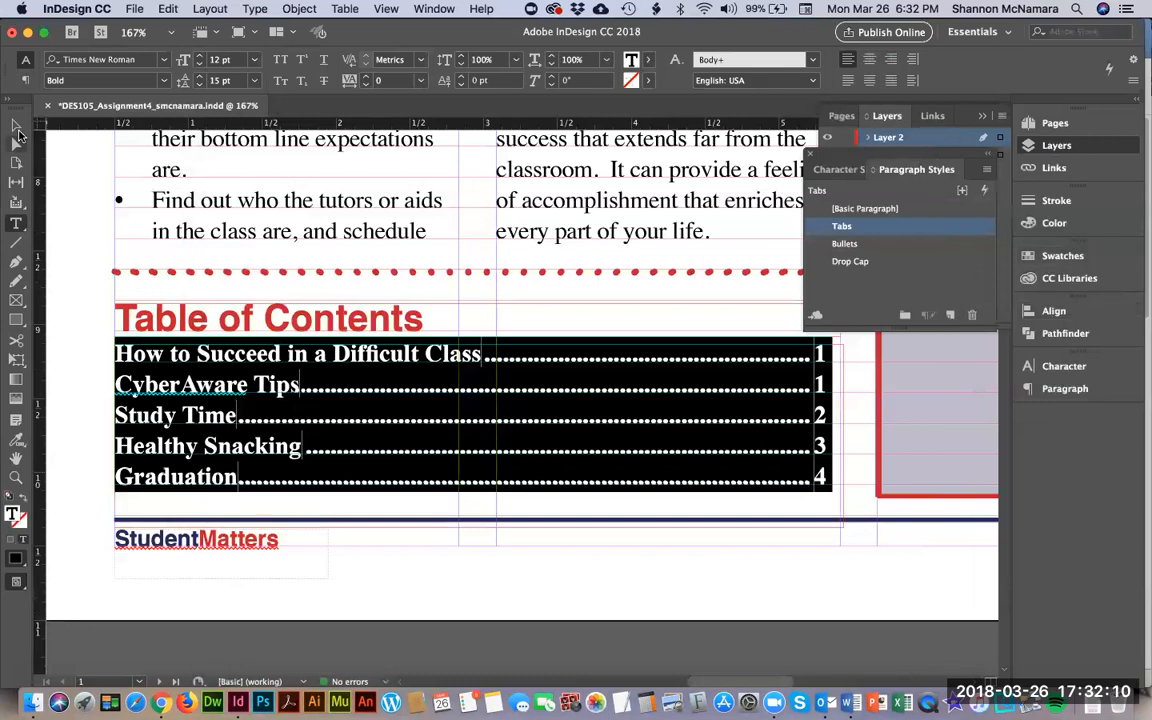
{"action": "left_click", "coordinate": [16, 126]}
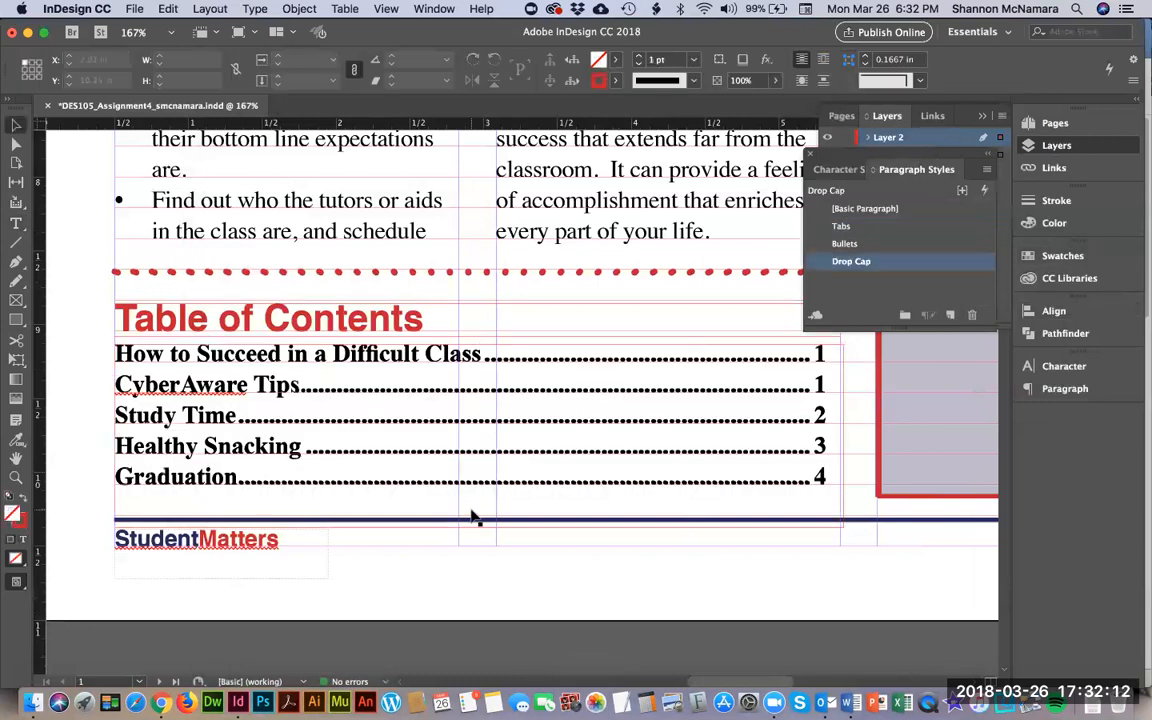
Check the finished table of contents on the full first page and look over the empty spread of pages 2 and 3.
{"action": "key", "text": "super+0"}
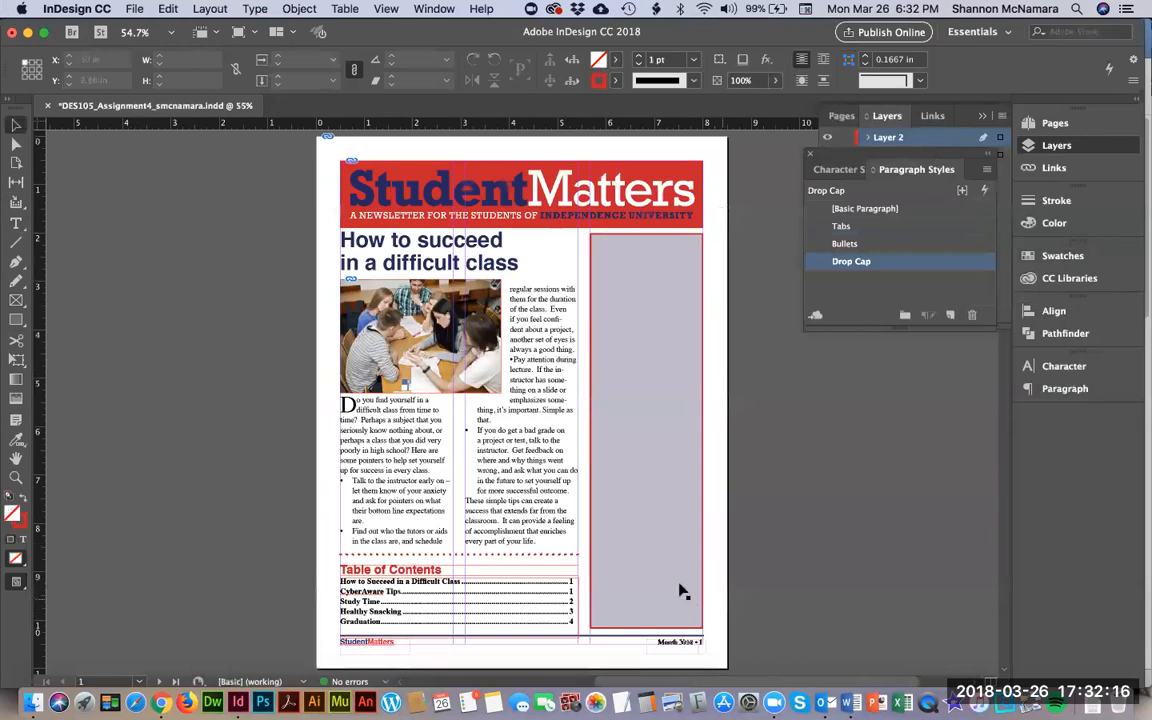
{"action": "scroll", "coordinate": [270, 530], "scroll_direction": "down", "scroll_amount": 10}
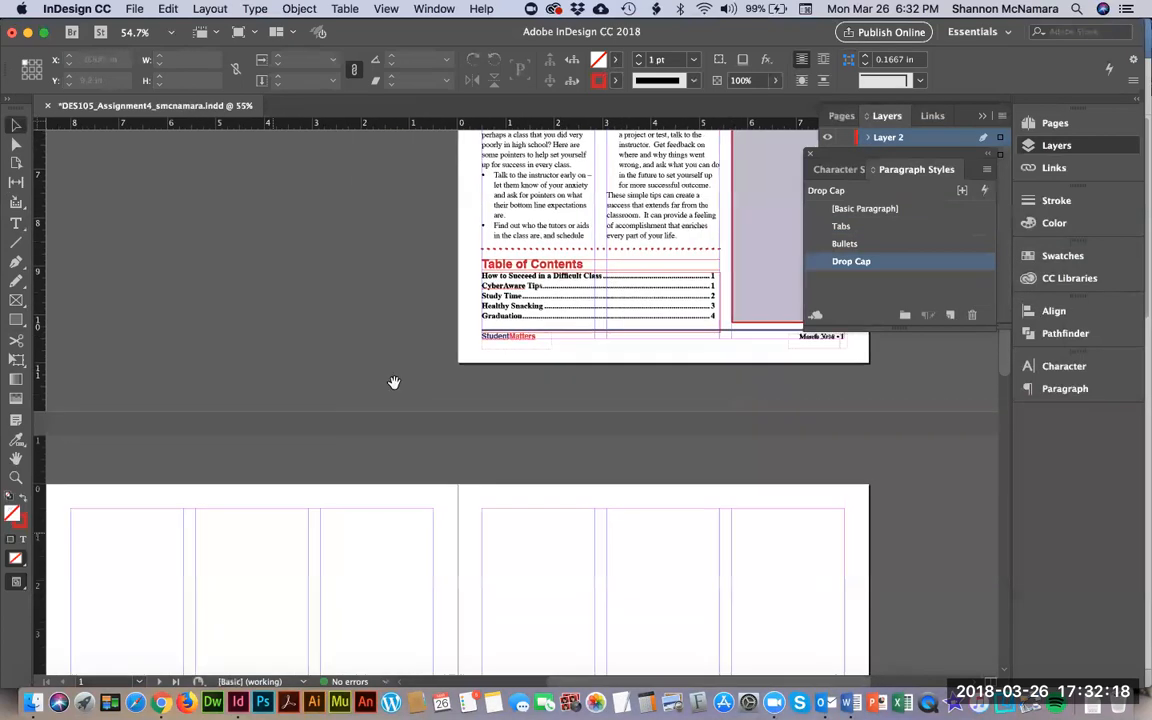
{"action": "scroll", "coordinate": [411, 264], "scroll_direction": "down", "scroll_amount": 5}
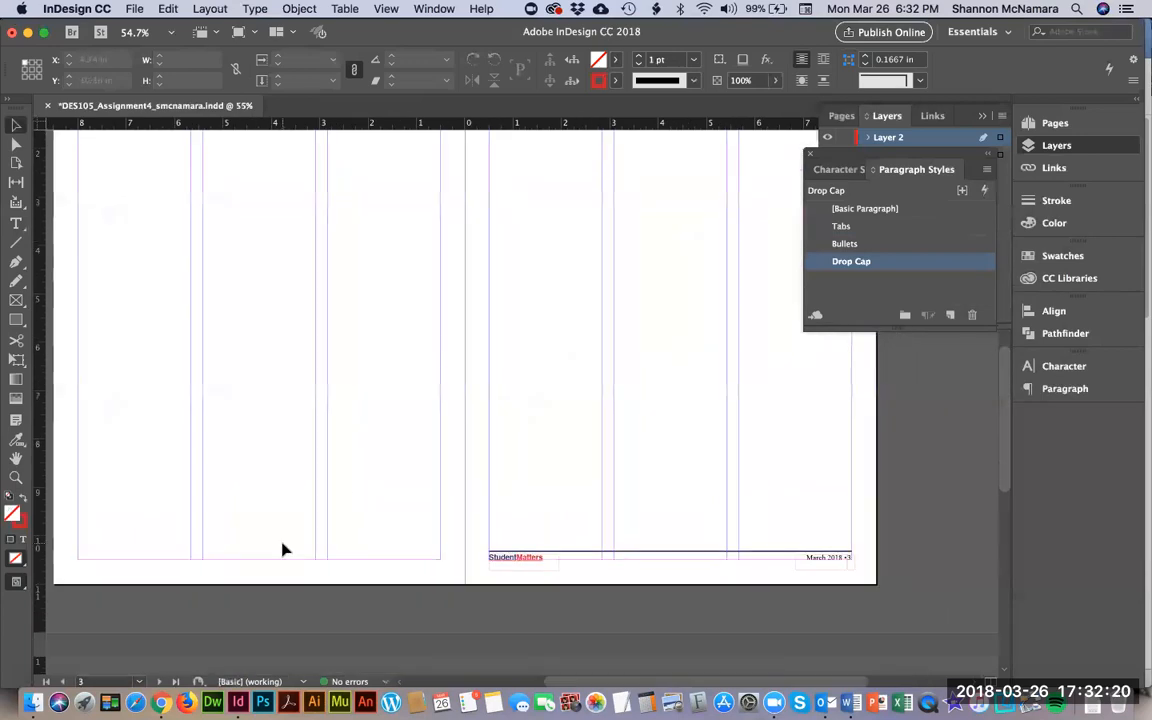
{"action": "scroll", "coordinate": [213, 450], "scroll_direction": "left", "scroll_amount": 2}
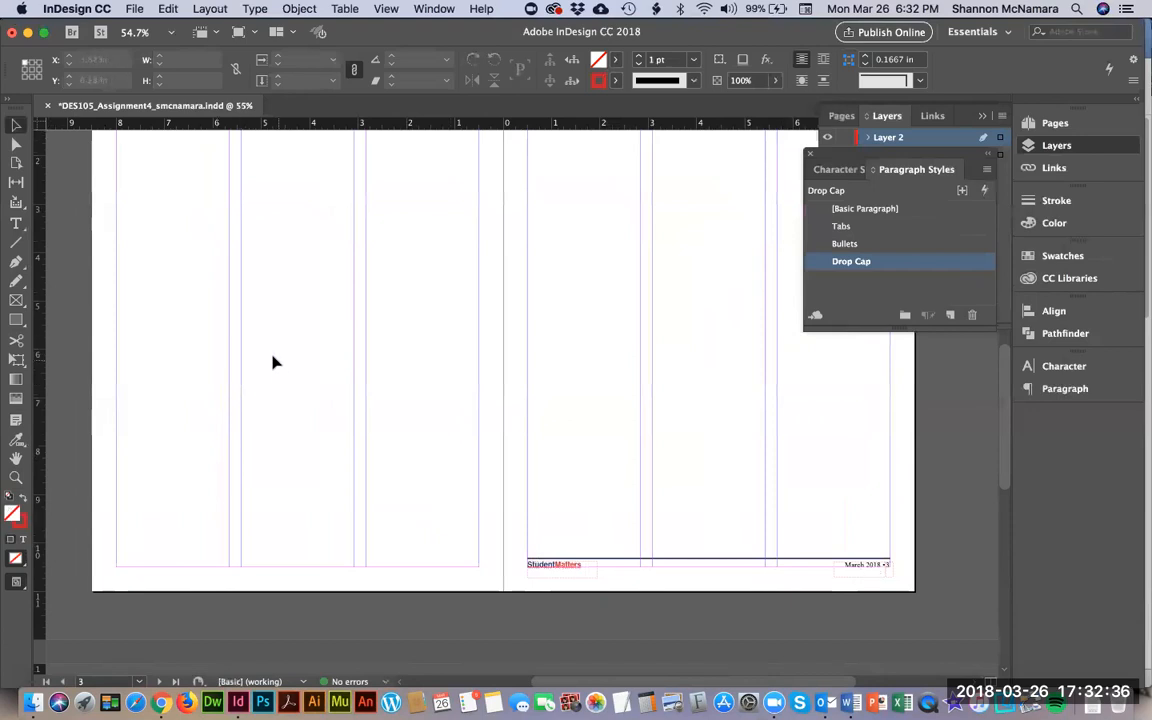
Place page 2 of NLMockUp.pdf at the upper-left margin corner of page 2, choosing the page through the import options.
{"action": "scroll", "coordinate": [272, 366], "scroll_direction": "up", "scroll_amount": 3}
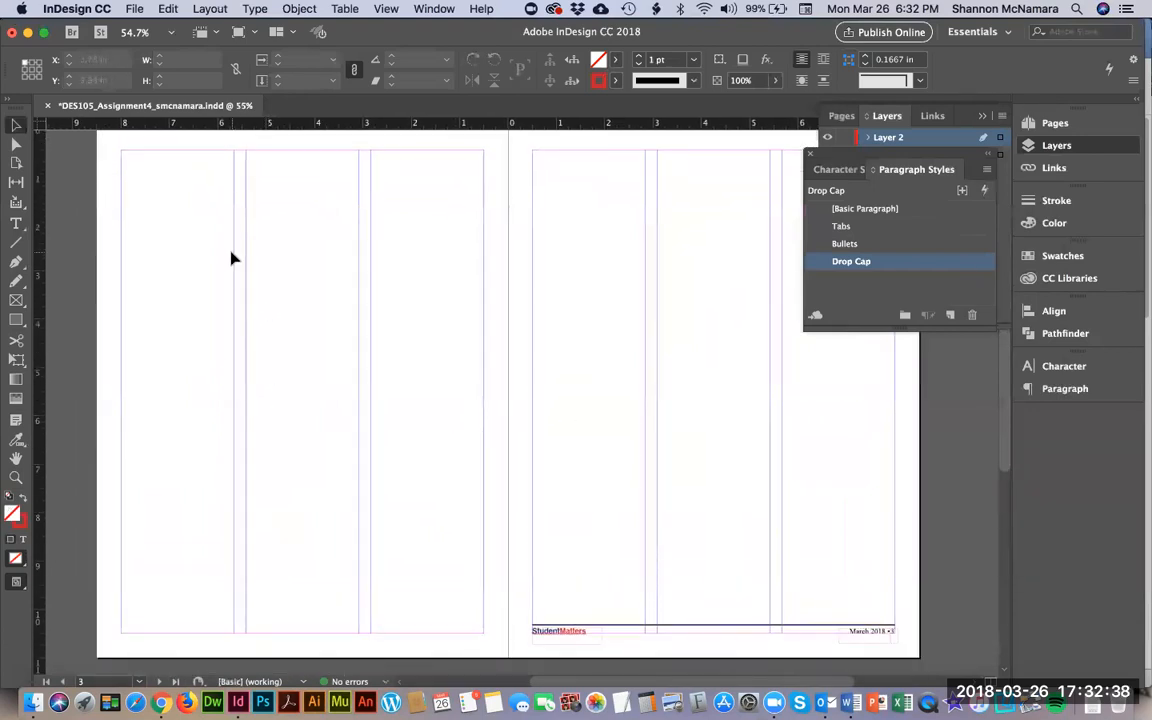
{"action": "scroll", "coordinate": [219, 239], "scroll_direction": "up", "scroll_amount": 1}
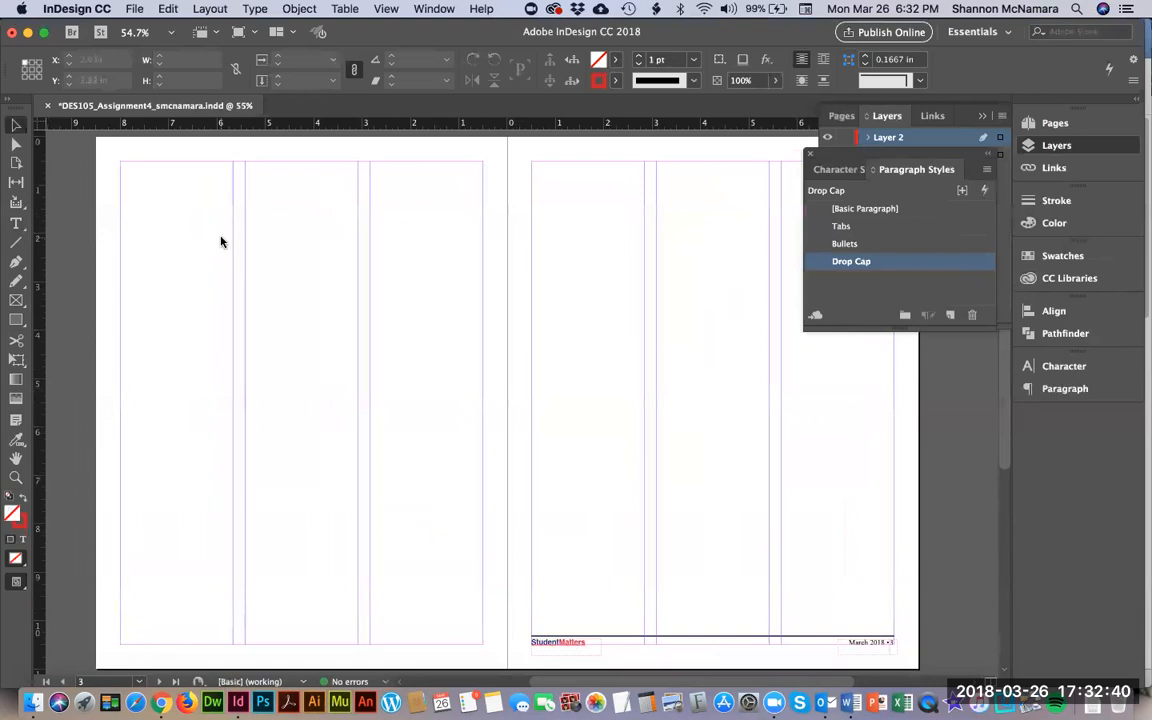
{"action": "key", "text": "super+d"}
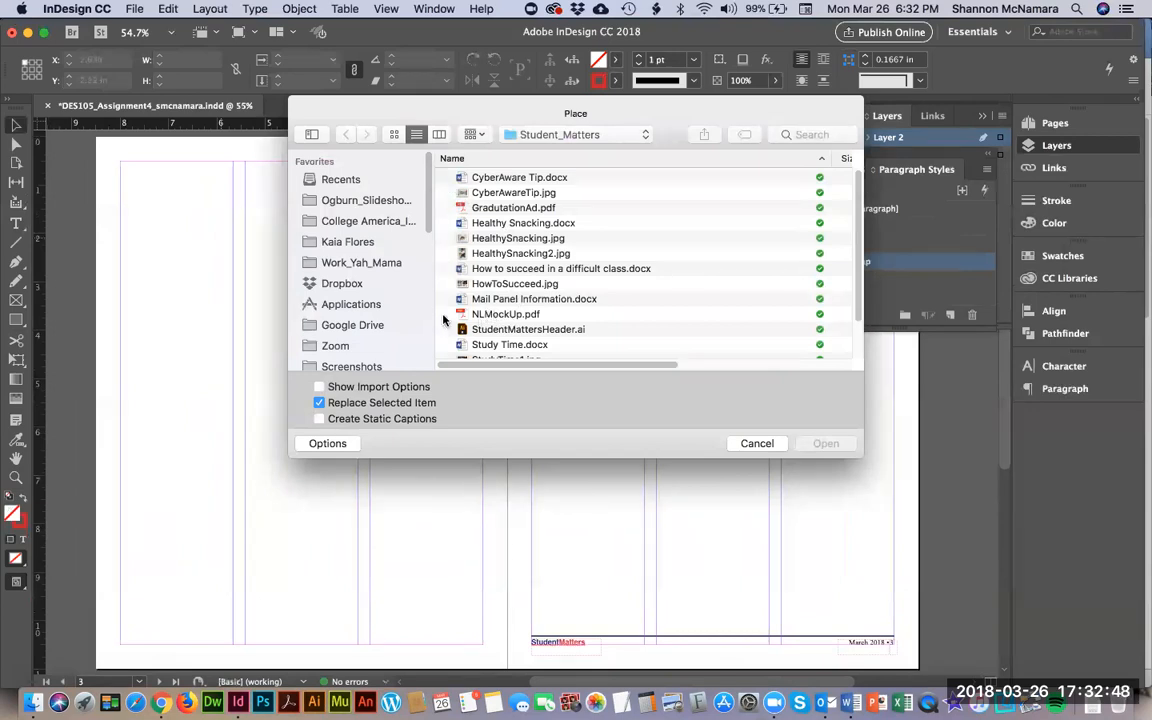
{"action": "left_click", "coordinate": [503, 316]}
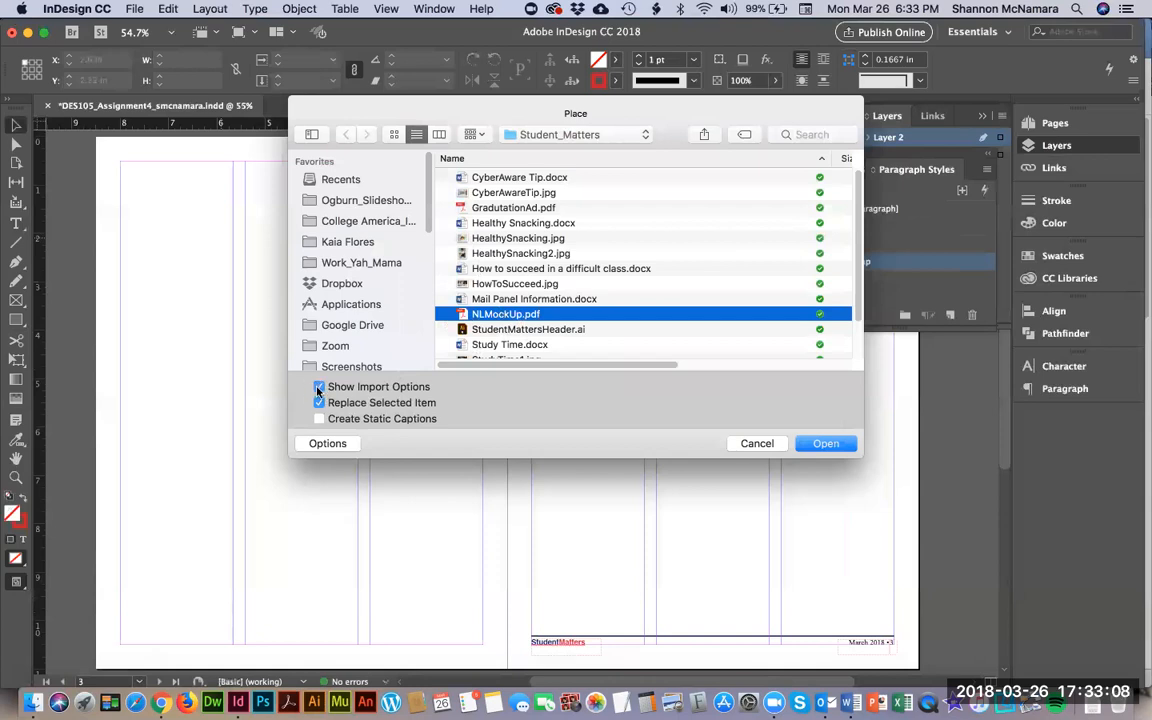
{"action": "left_click", "coordinate": [822, 445]}
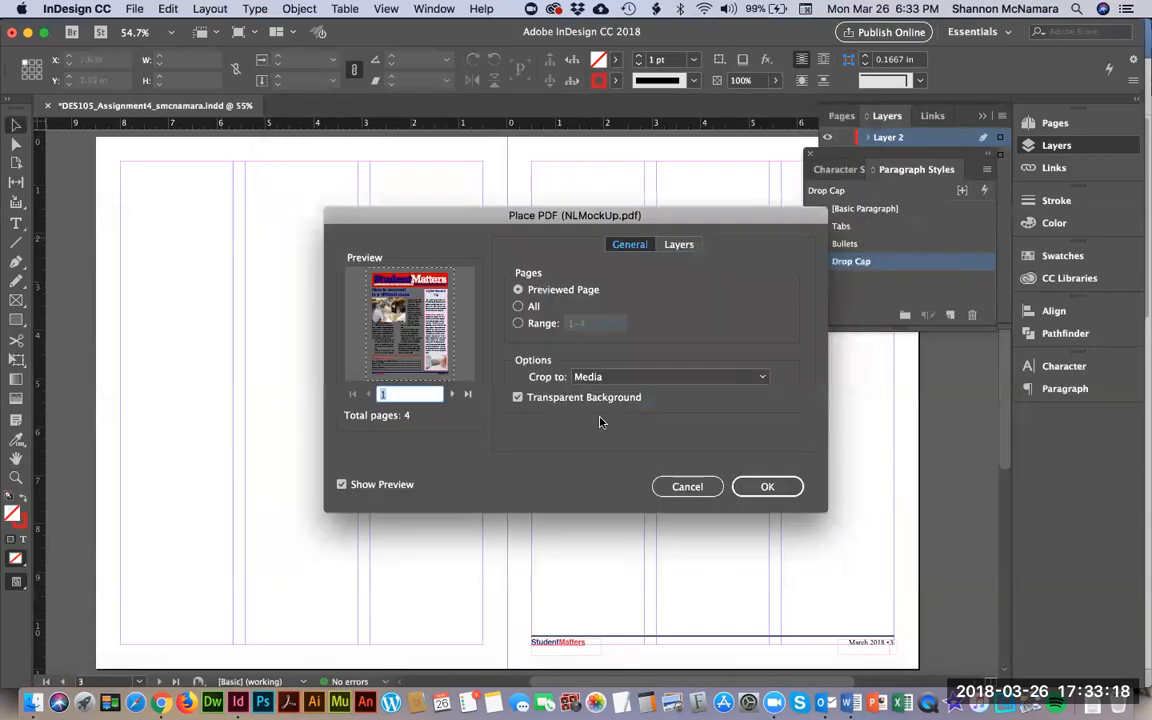
{"action": "left_click", "coordinate": [455, 394]}
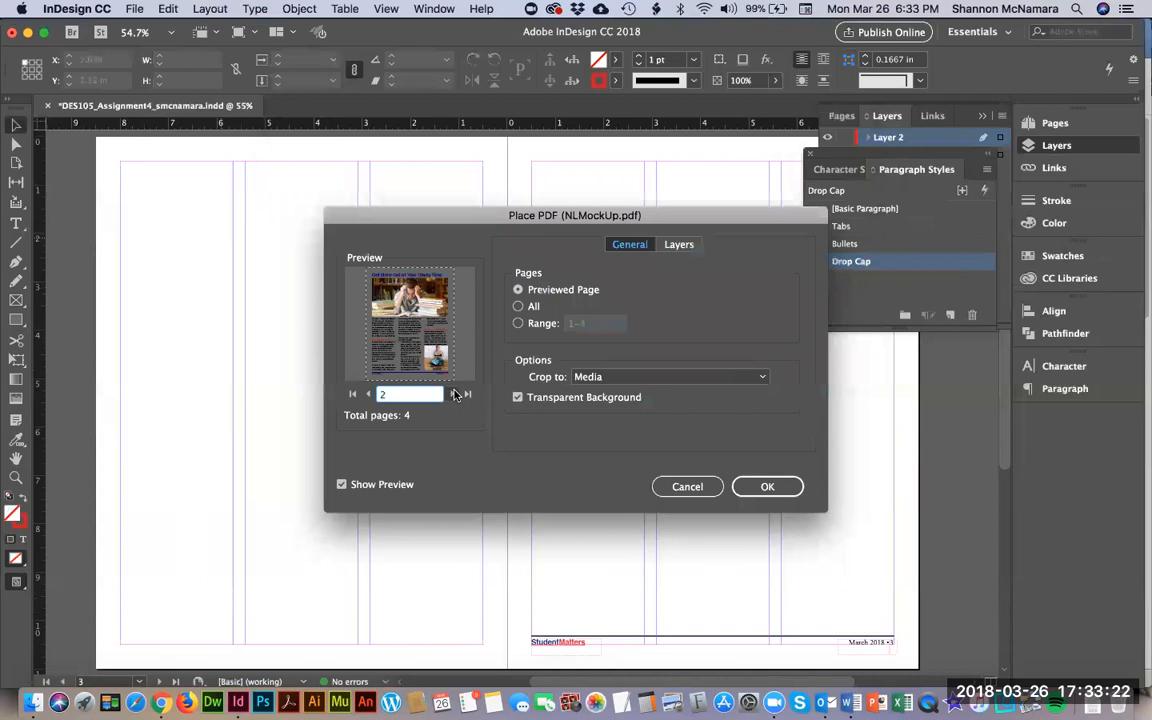
{"action": "left_click", "coordinate": [767, 486]}
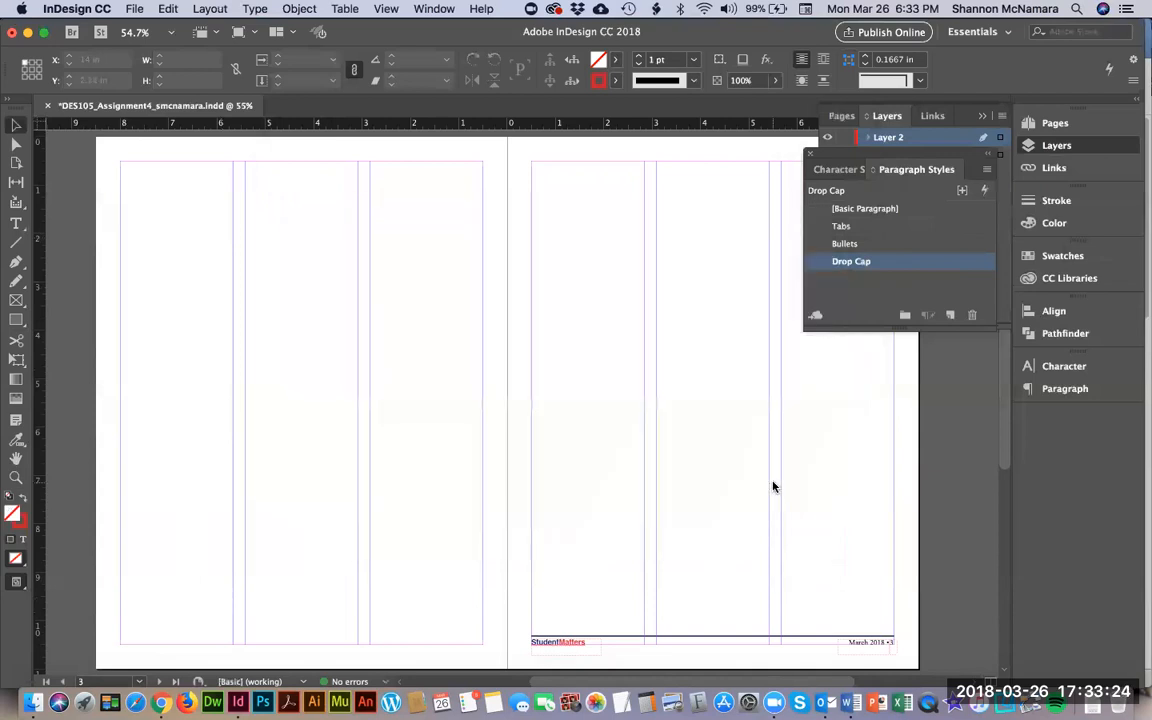
{"action": "left_click", "coordinate": [118, 160]}
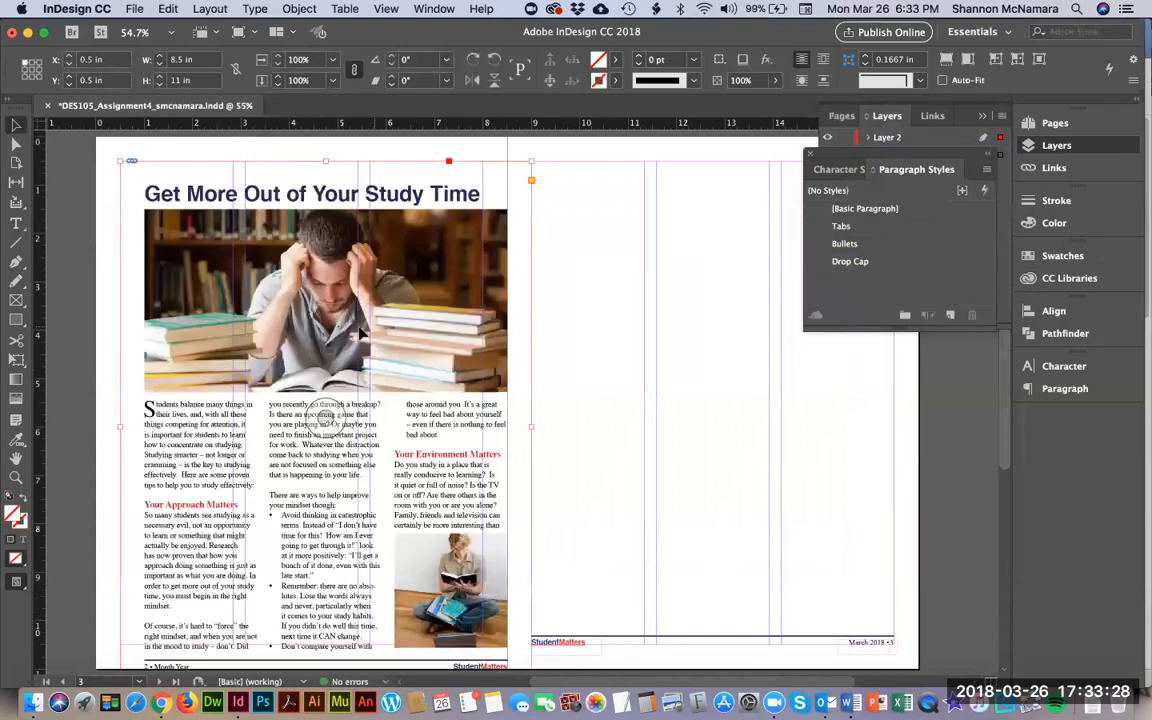
Move the placed mock-up to X 0 in, Y 0 in so it fits the page 2 edges, and check its position.
{"action": "scroll", "coordinate": [300, 320], "scroll_direction": "down", "scroll_amount": 2}
{"action": "scroll", "coordinate": [285, 315], "scroll_direction": "up", "scroll_amount": 2}
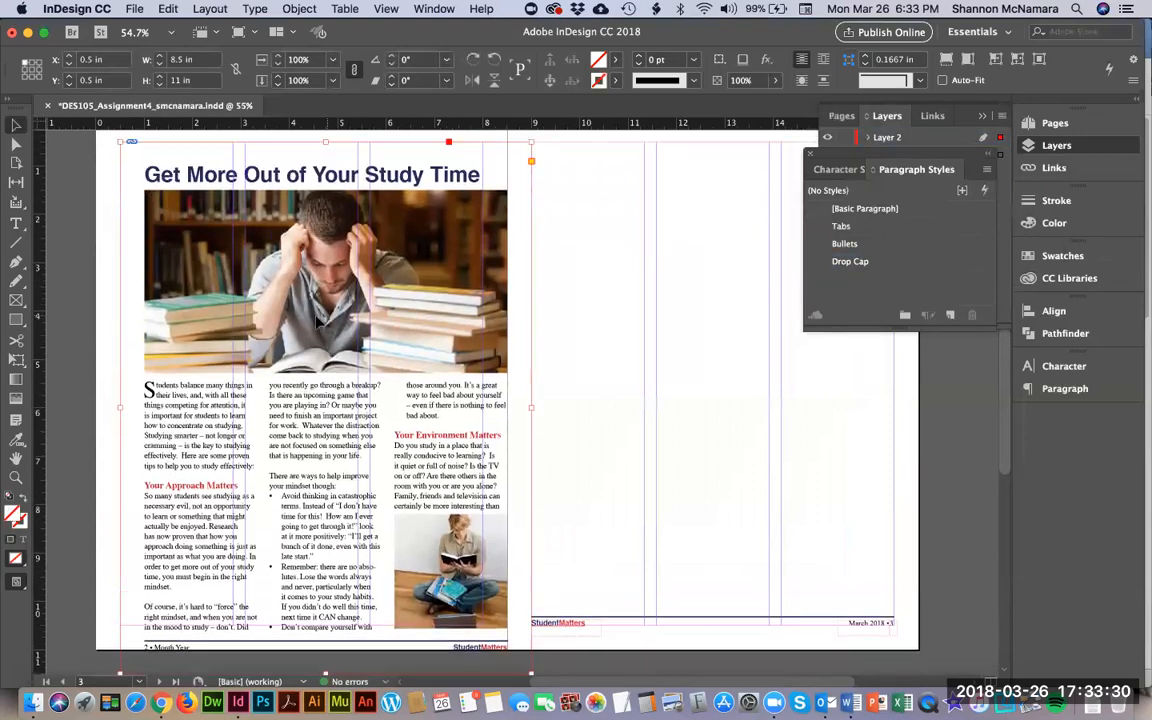
{"action": "scroll", "coordinate": [276, 312], "scroll_direction": "up", "scroll_amount": 1}
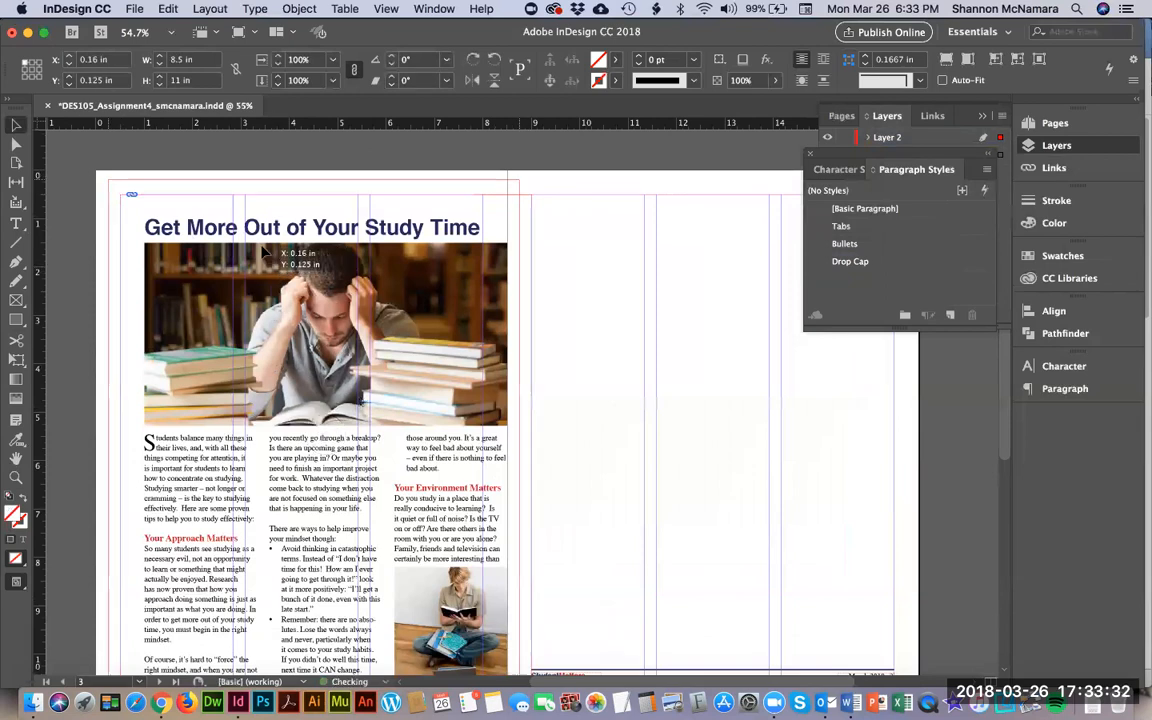
{"action": "left_click_drag", "start_coordinate": [283, 272], "coordinate": [257, 249]}
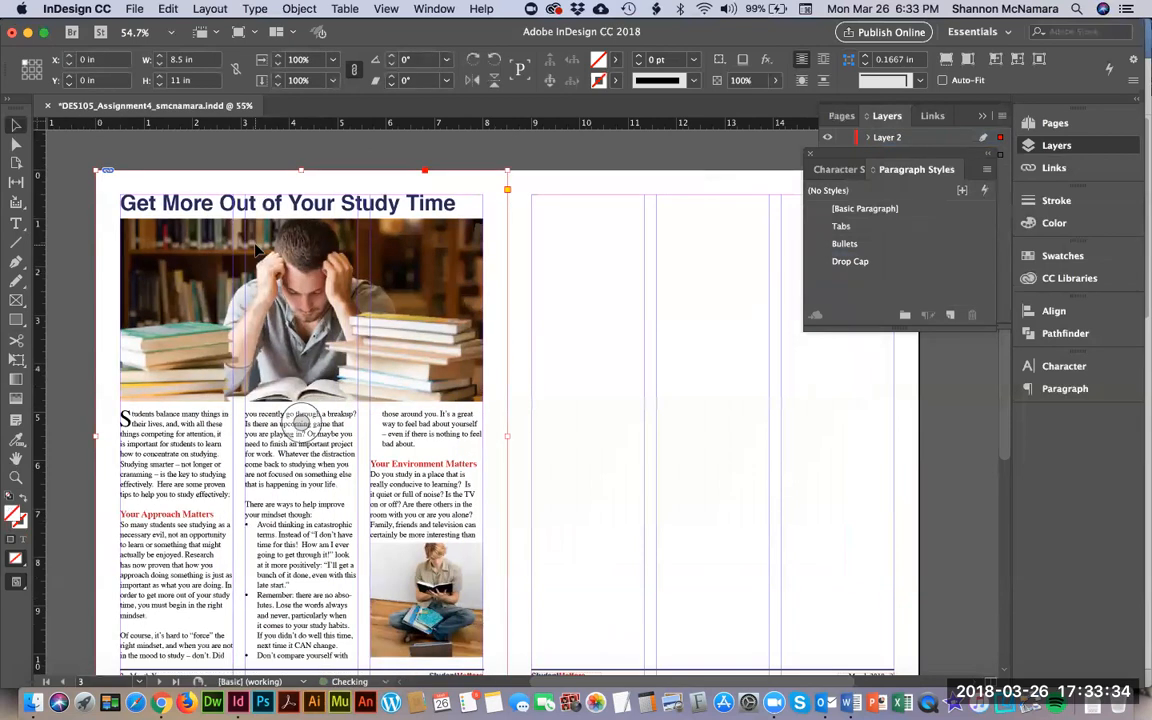
{"action": "scroll", "coordinate": [257, 250], "scroll_direction": "down", "scroll_amount": 1}
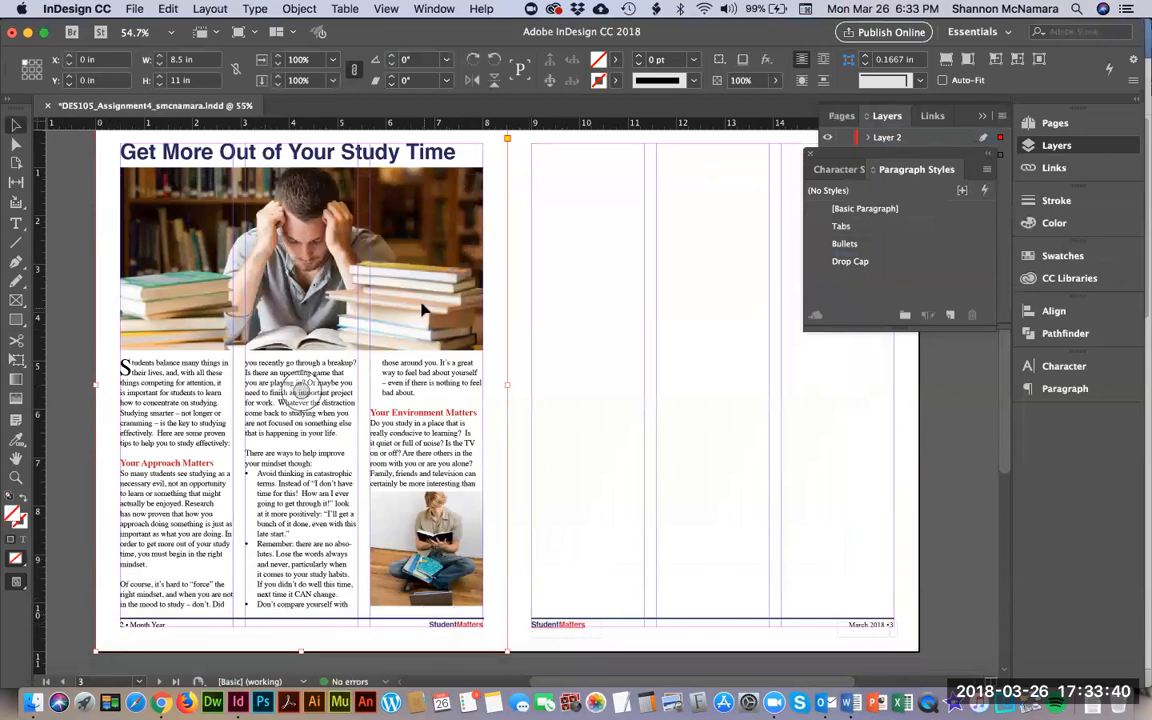
{"action": "scroll", "coordinate": [424, 308], "scroll_direction": "up", "scroll_amount": 1}
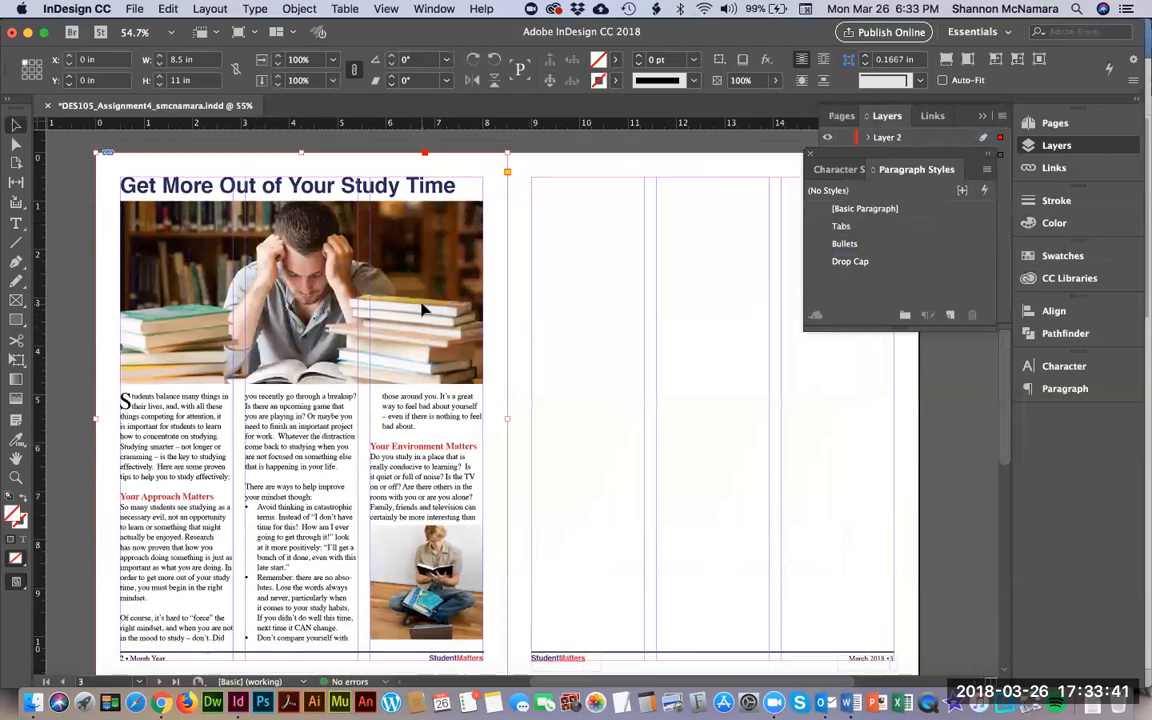
{"action": "left_click", "coordinate": [104, 171]}
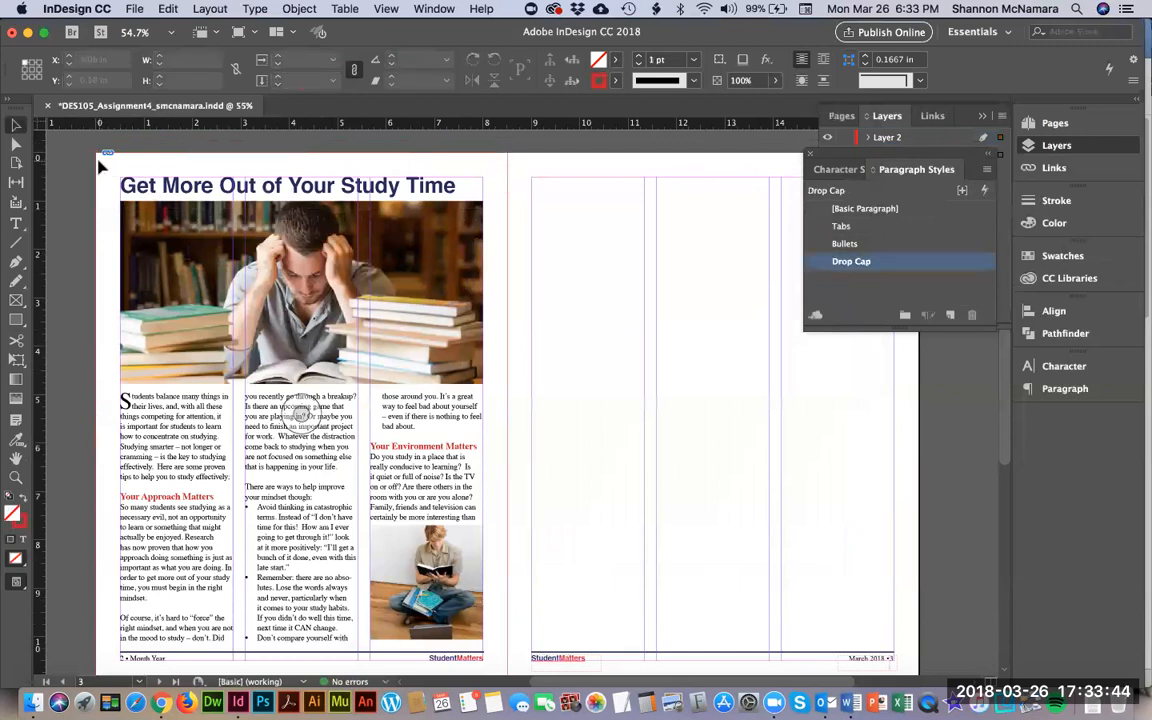
{"action": "left_click", "coordinate": [101, 168]}
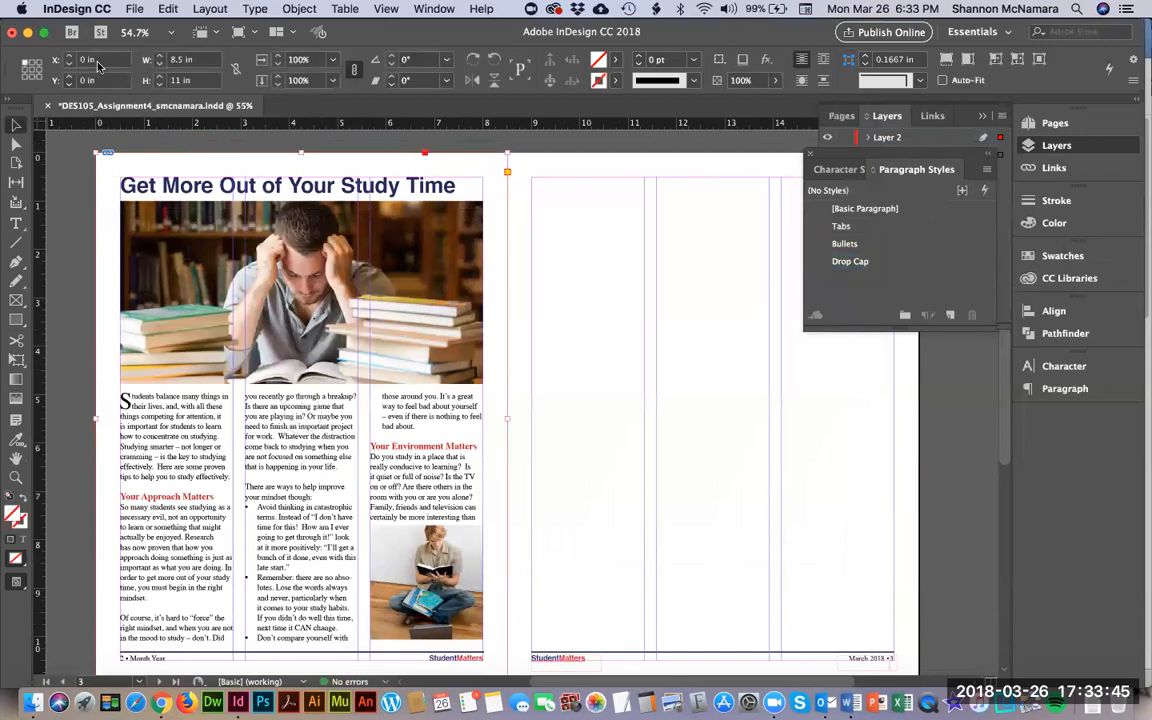
{"action": "left_click", "coordinate": [71, 222]}
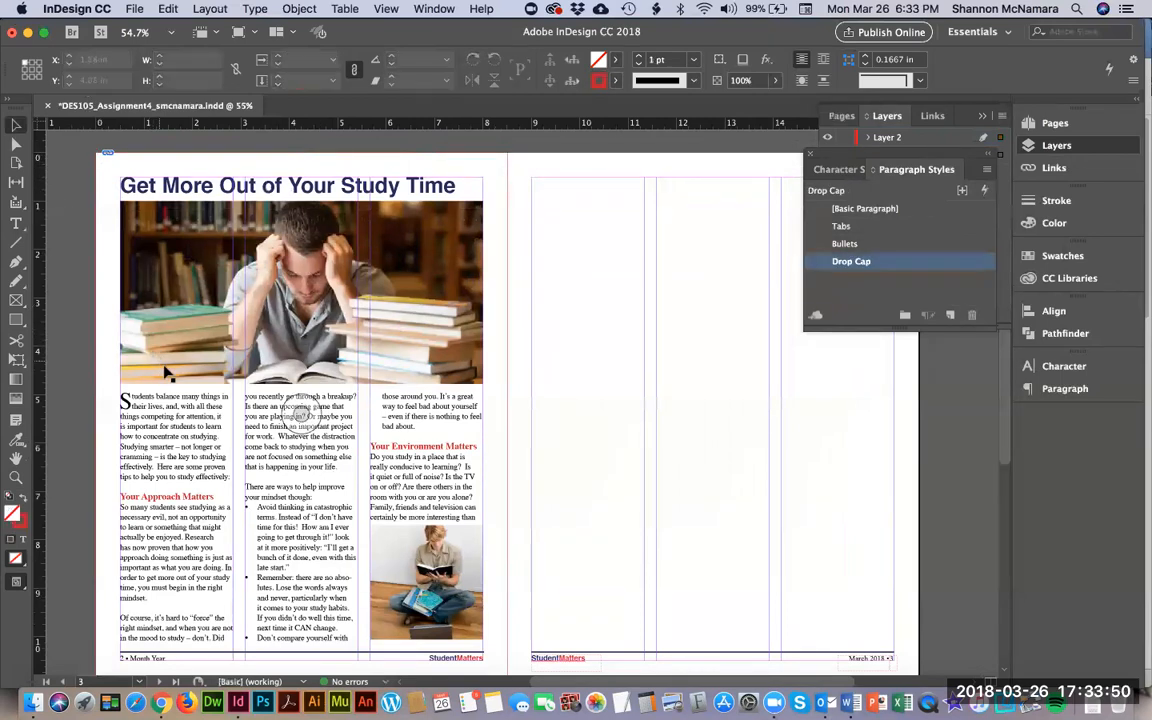
{"action": "scroll", "coordinate": [167, 372], "scroll_direction": "down", "scroll_amount": 1}
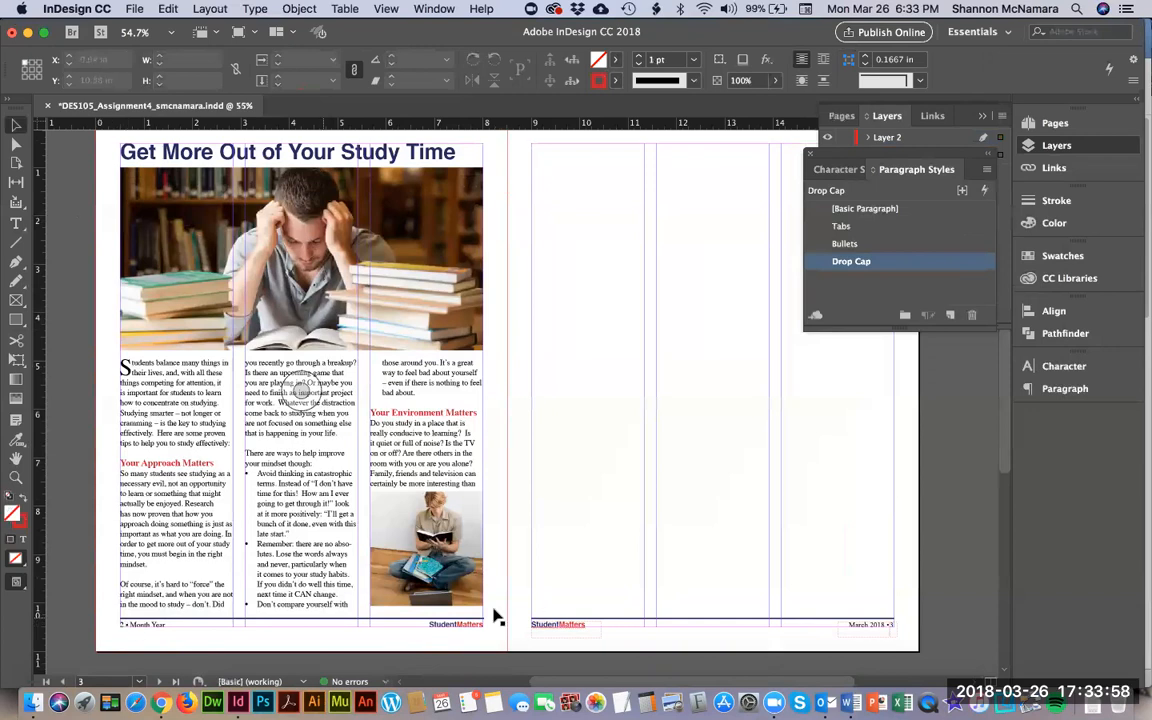
Copy the placed mock-up and paste it in place on the left page of A-Master.
{"action": "left_click", "coordinate": [399, 531]}
{"action": "left_click", "coordinate": [842, 117]}
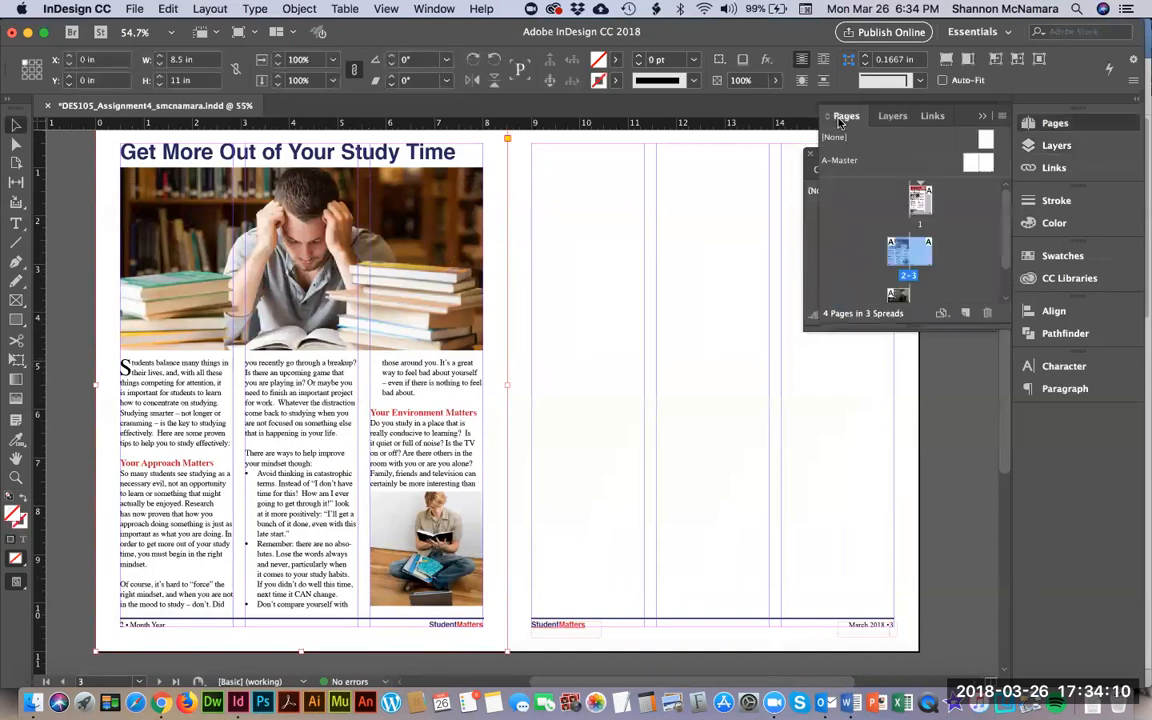
{"action": "double_click", "coordinate": [967, 165]}
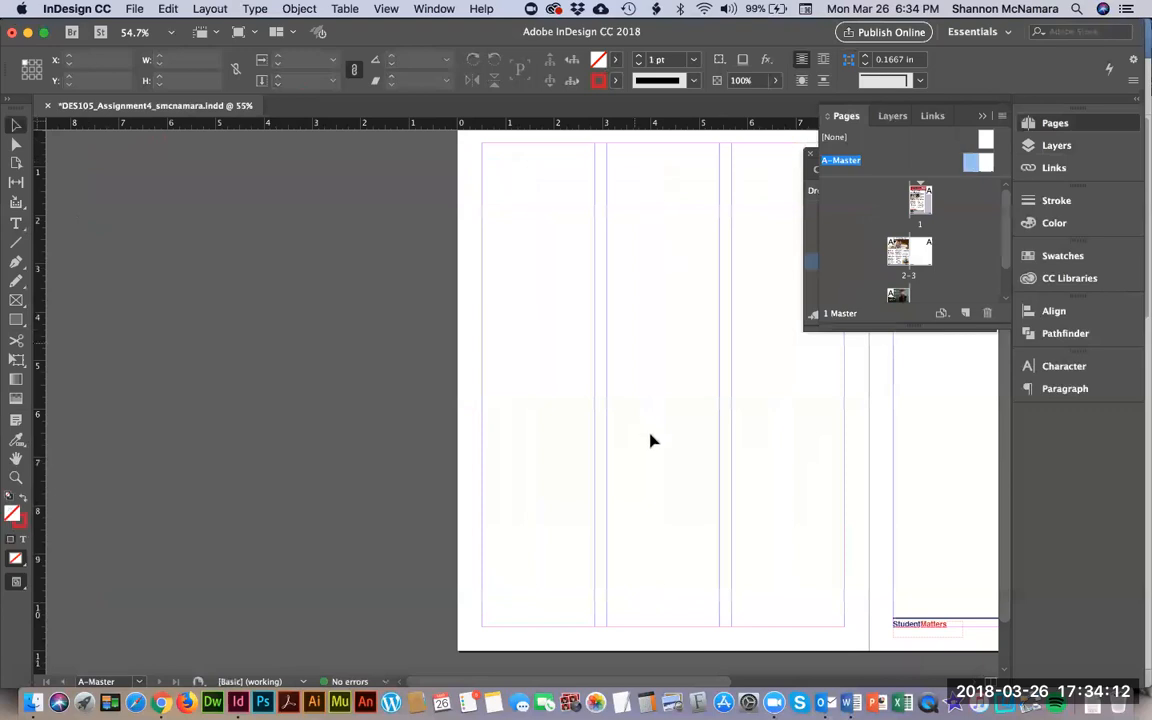
{"action": "right_click", "coordinate": [464, 461]}
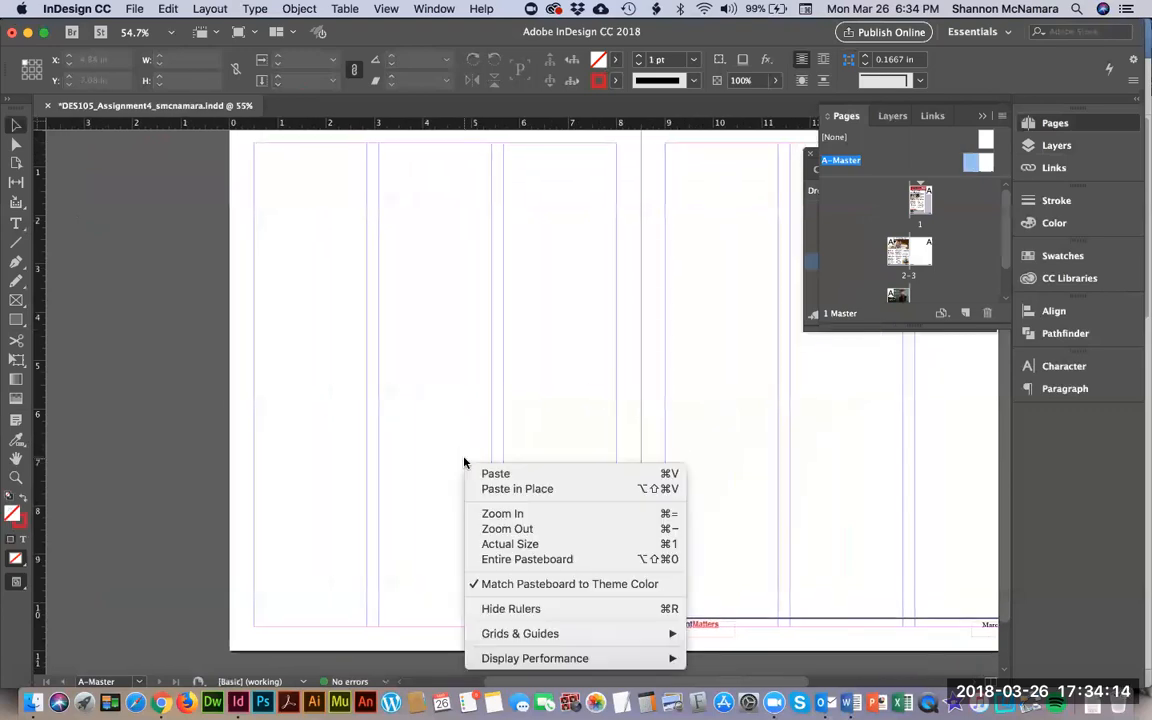
{"action": "left_click", "coordinate": [499, 489]}
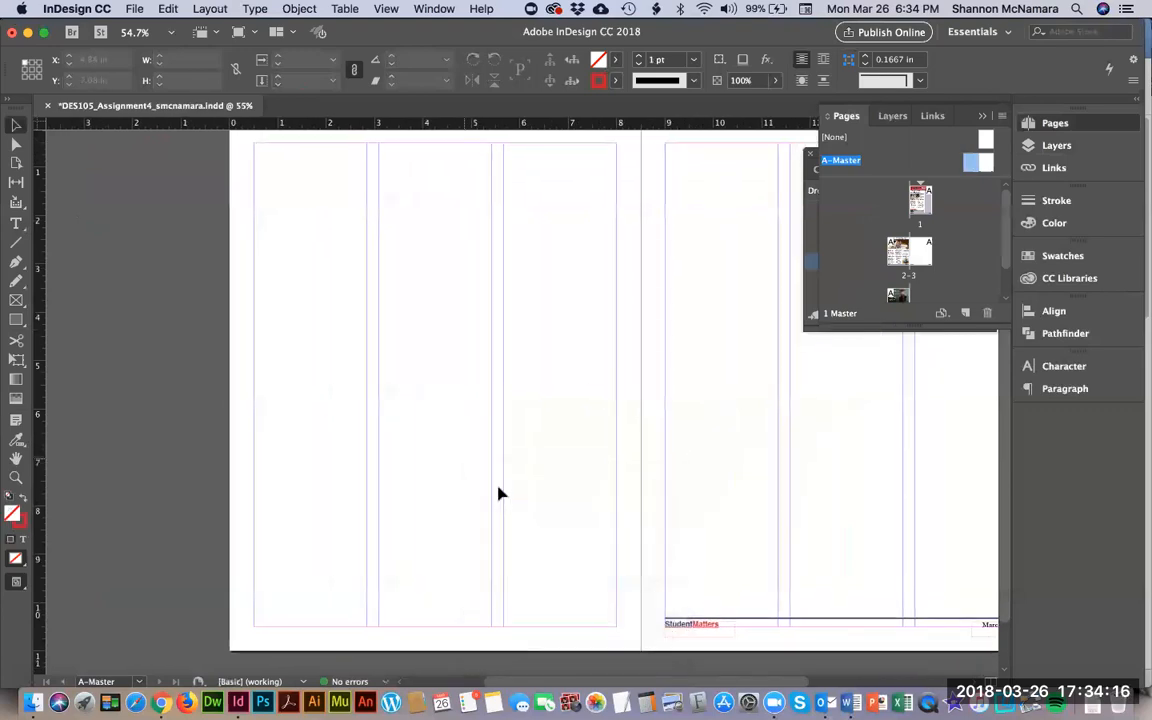
{"action": "left_click", "coordinate": [168, 9]}
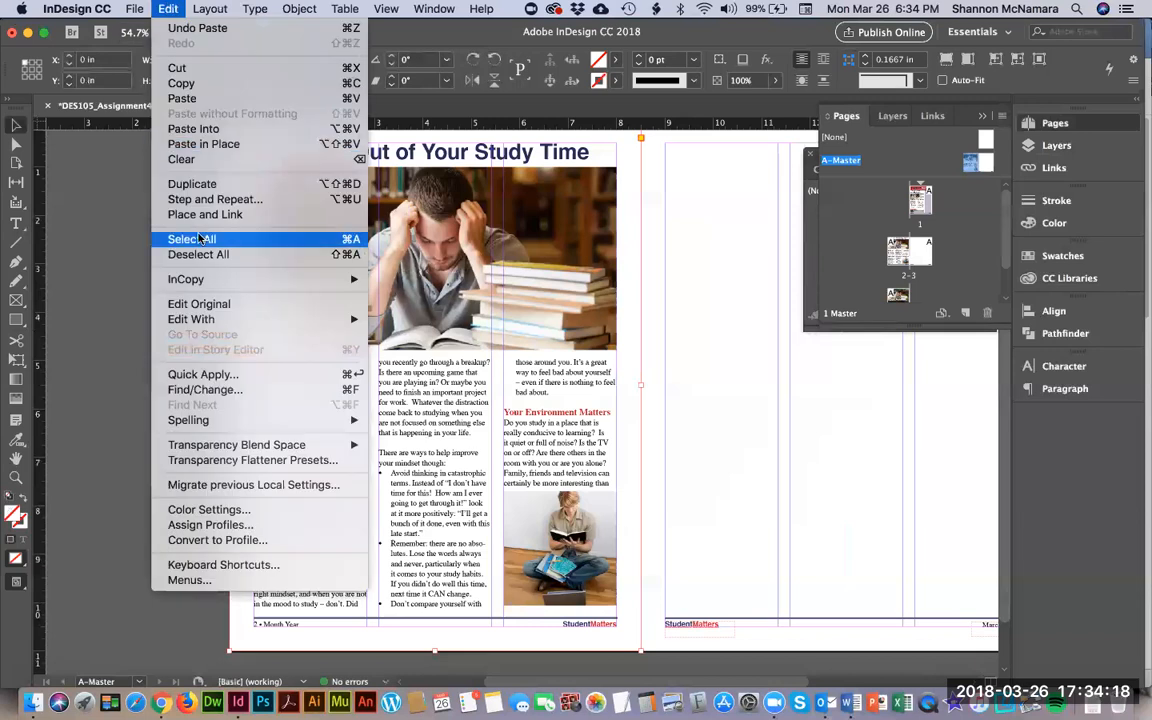
{"action": "left_click", "coordinate": [66, 248]}
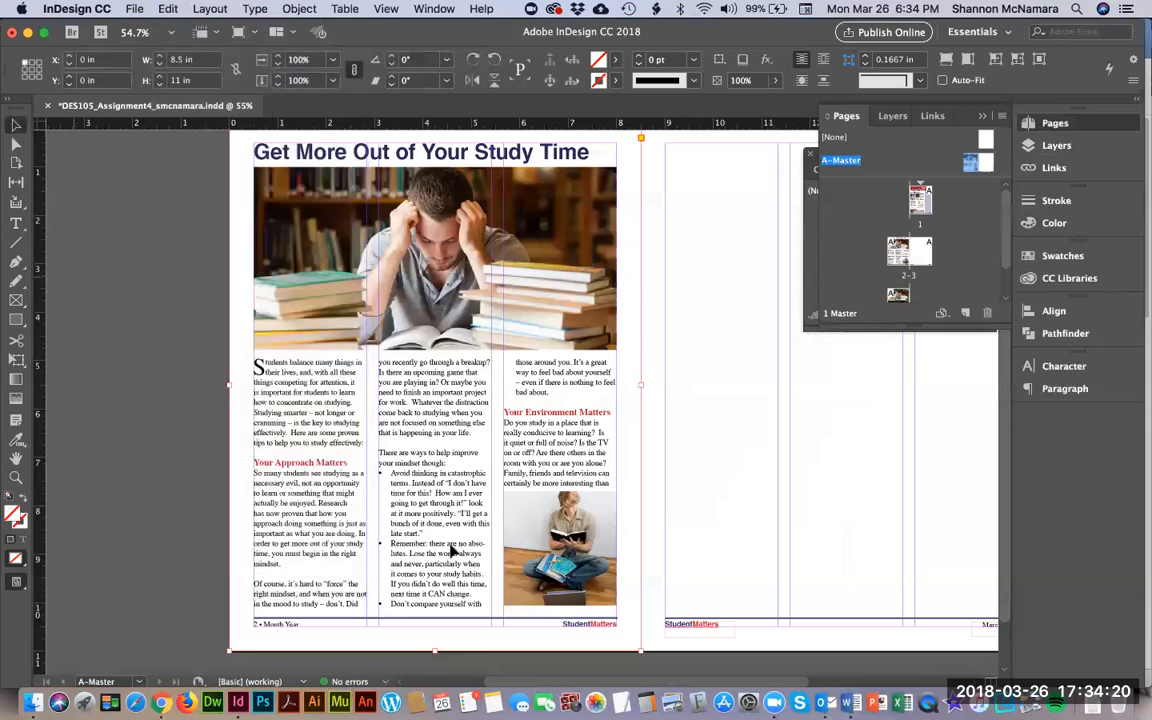
Duplicate the right master page's StudentMatters footer frame onto the left page at X 6.55 in, over the mock-up's logo.
{"action": "left_click", "coordinate": [698, 662]}
{"action": "scroll", "coordinate": [699, 658], "scroll_direction": "down", "scroll_amount": 2}
{"action": "left_click", "coordinate": [699, 582]}
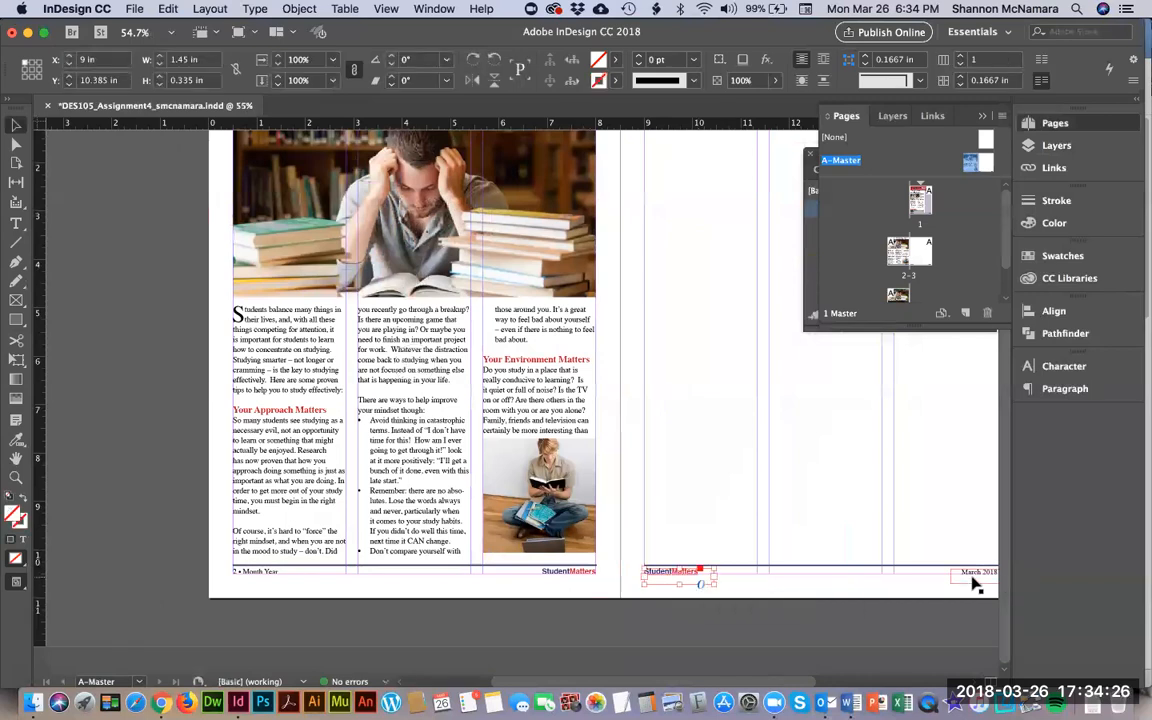
{"action": "key", "text": "z"}
{"action": "left_click_drag", "start_coordinate": [469, 535], "coordinate": [766, 607]}
{"action": "key", "text": "v"}
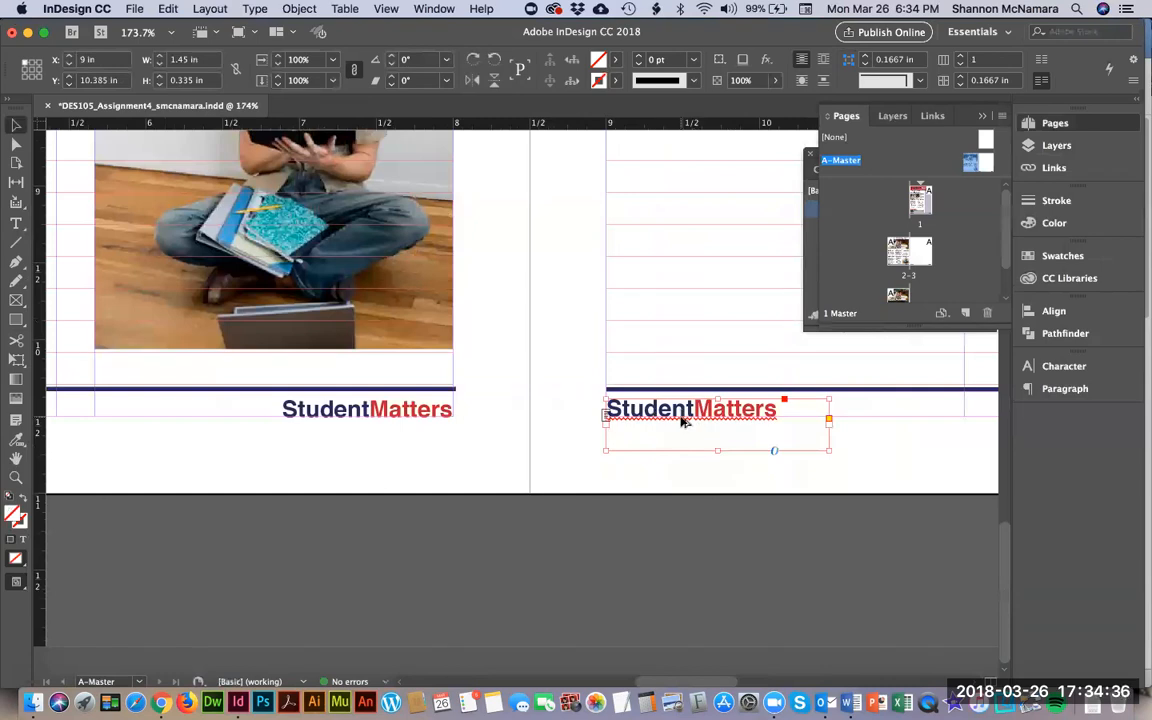
{"action": "left_click_drag", "start_coordinate": [692, 414], "coordinate": [312, 478]}
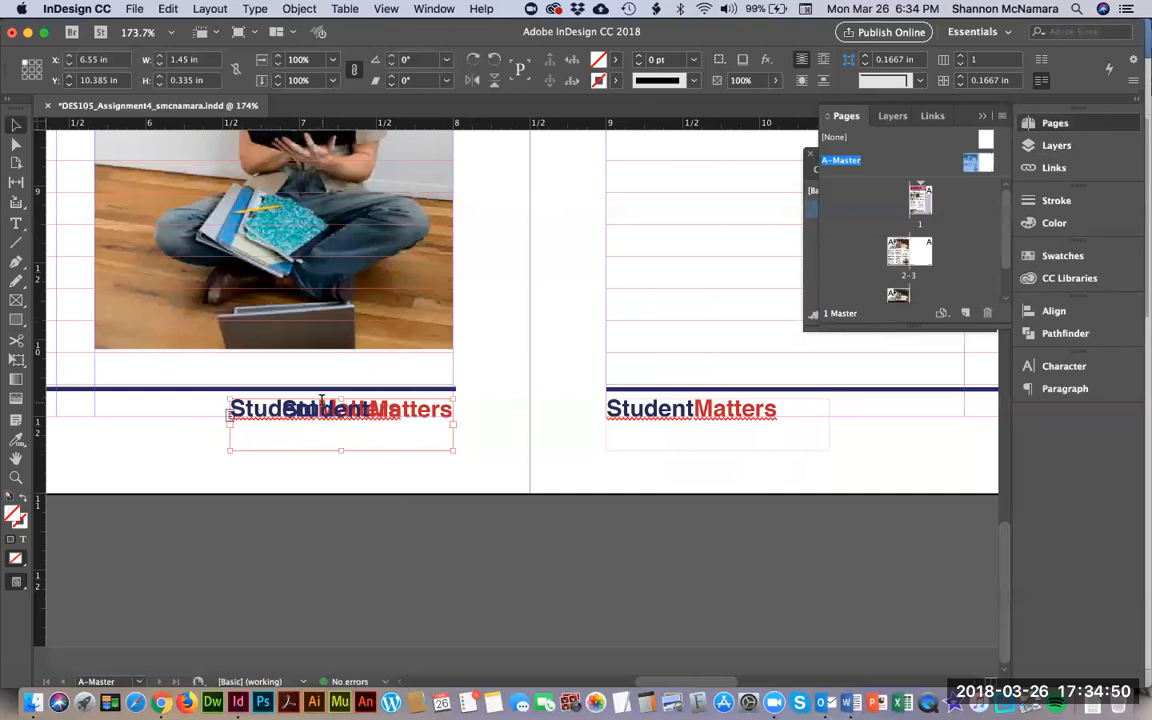
Right-align the StudentMatters text in the footer frames on both master pages and deselect them.
{"action": "double_click", "coordinate": [611, 418]}
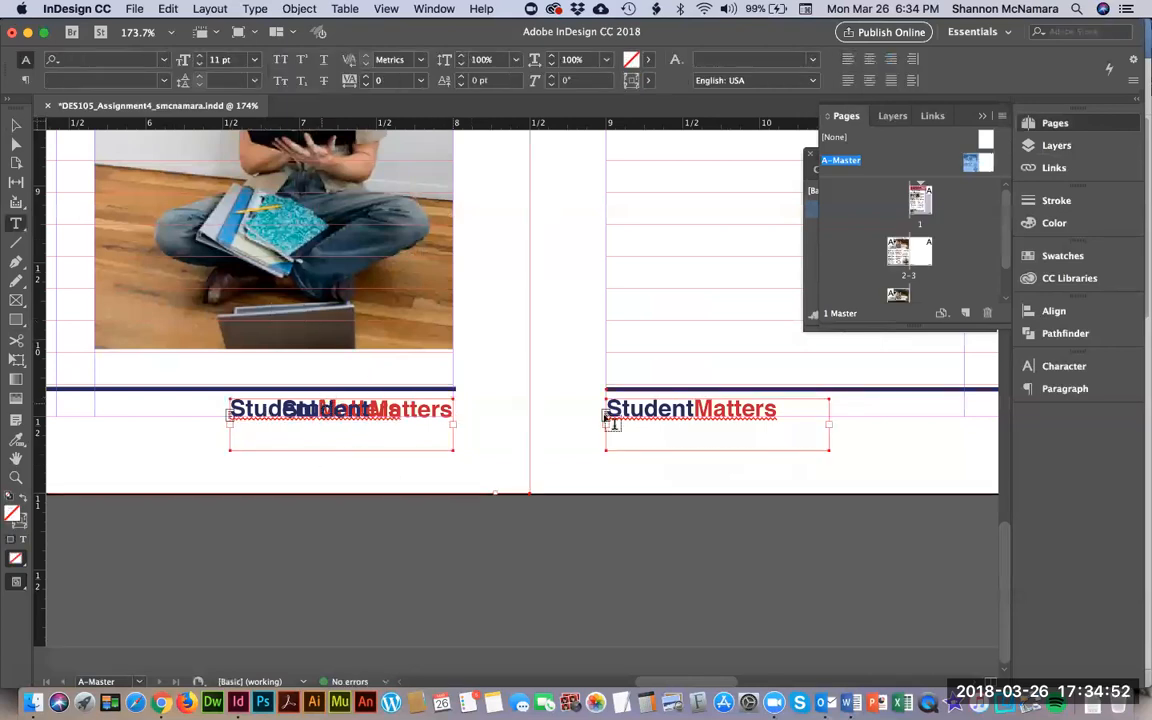
{"action": "left_click", "coordinate": [891, 60]}
{"action": "left_click", "coordinate": [16, 124]}
{"action": "left_click", "coordinate": [287, 312]}
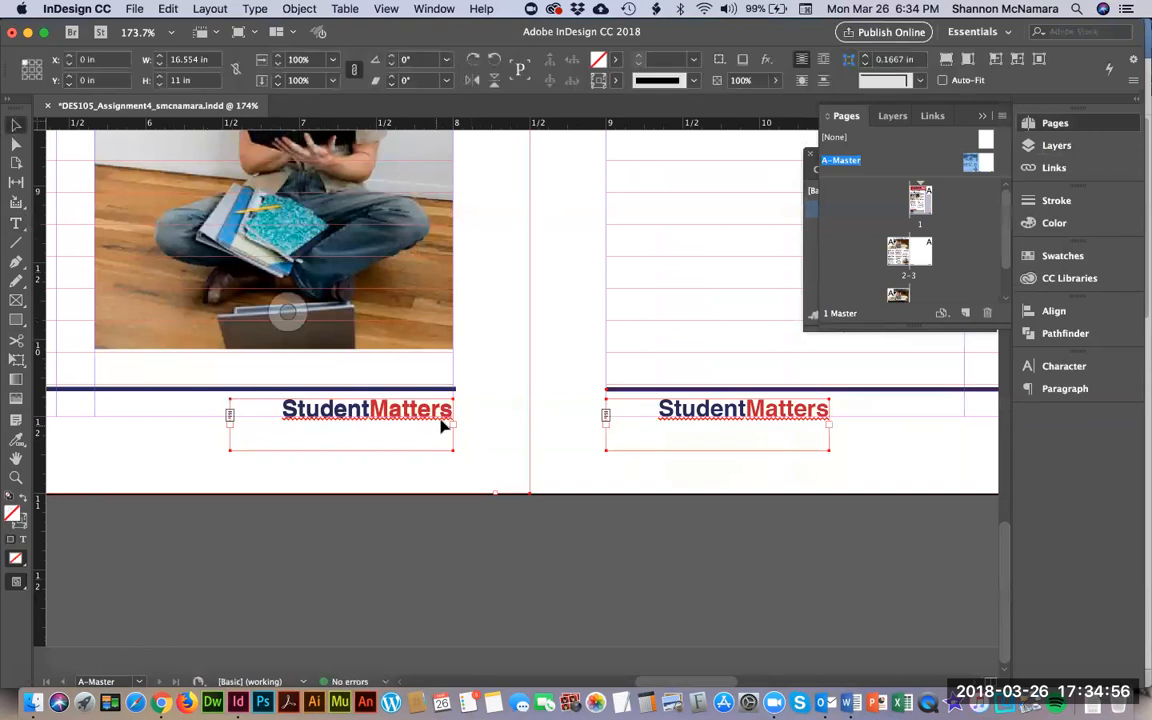
{"action": "left_click", "coordinate": [699, 571]}
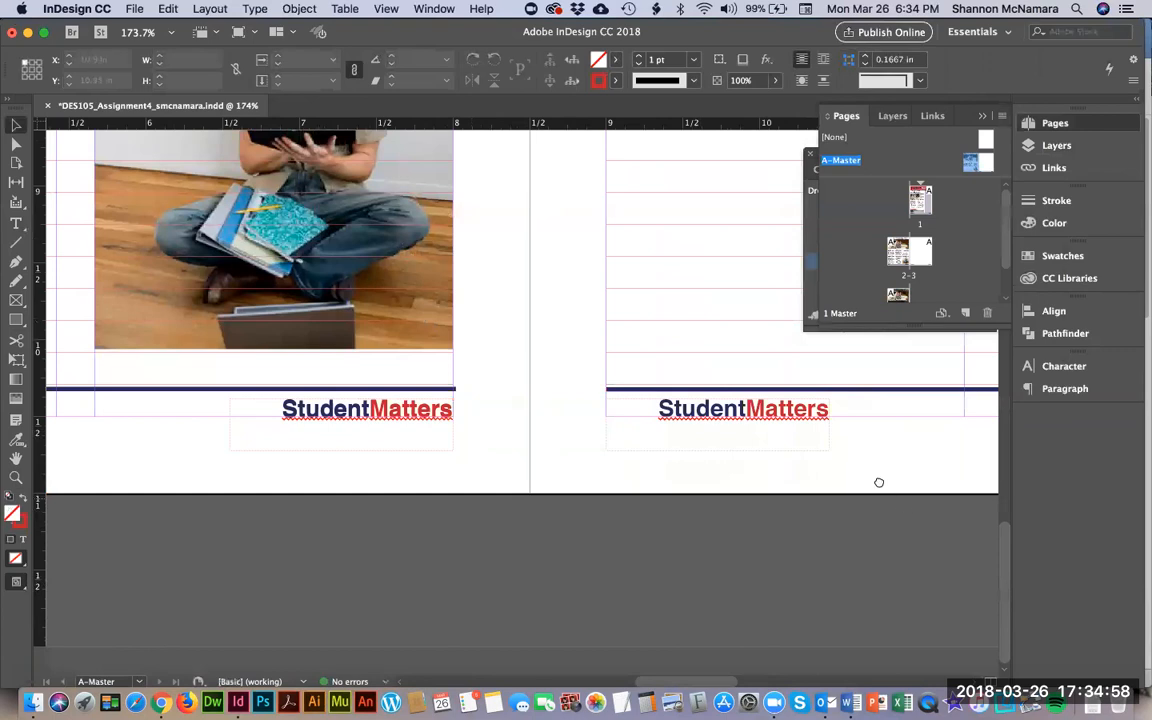
Copy the "March 2018 •" and page-number marker frames and try pasting them in place on the left master page.
{"action": "scroll", "coordinate": [879, 482], "scroll_direction": "right", "scroll_amount": 10}
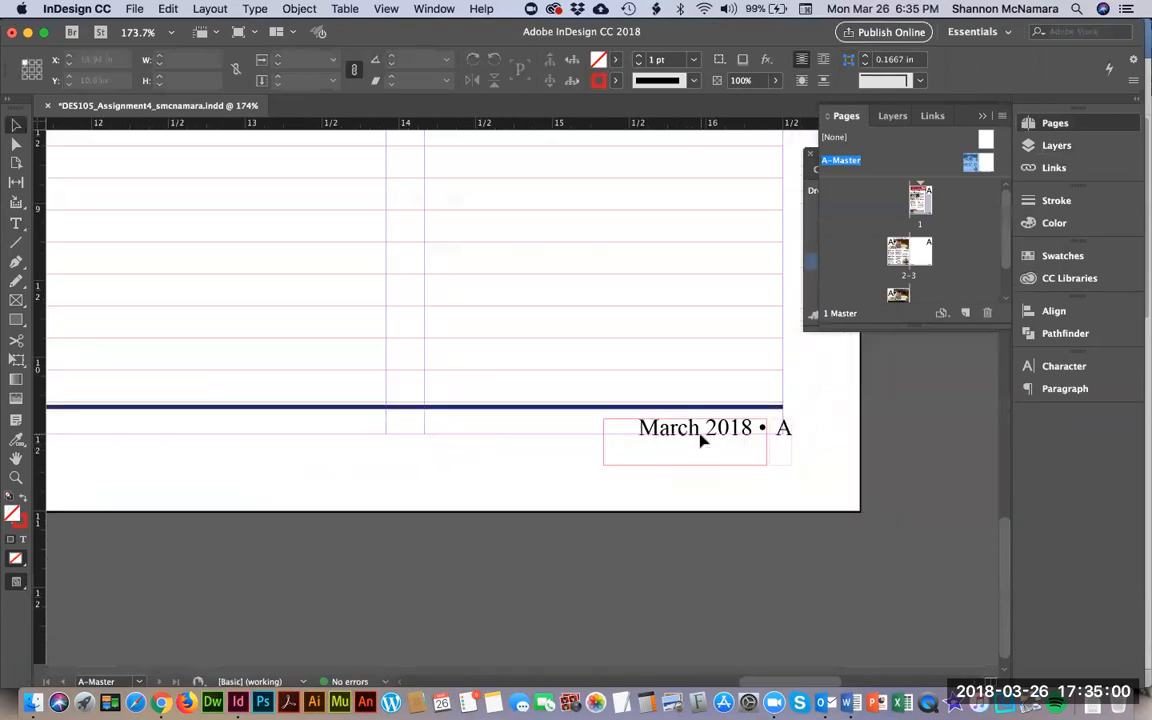
{"action": "left_click", "coordinate": [702, 441]}
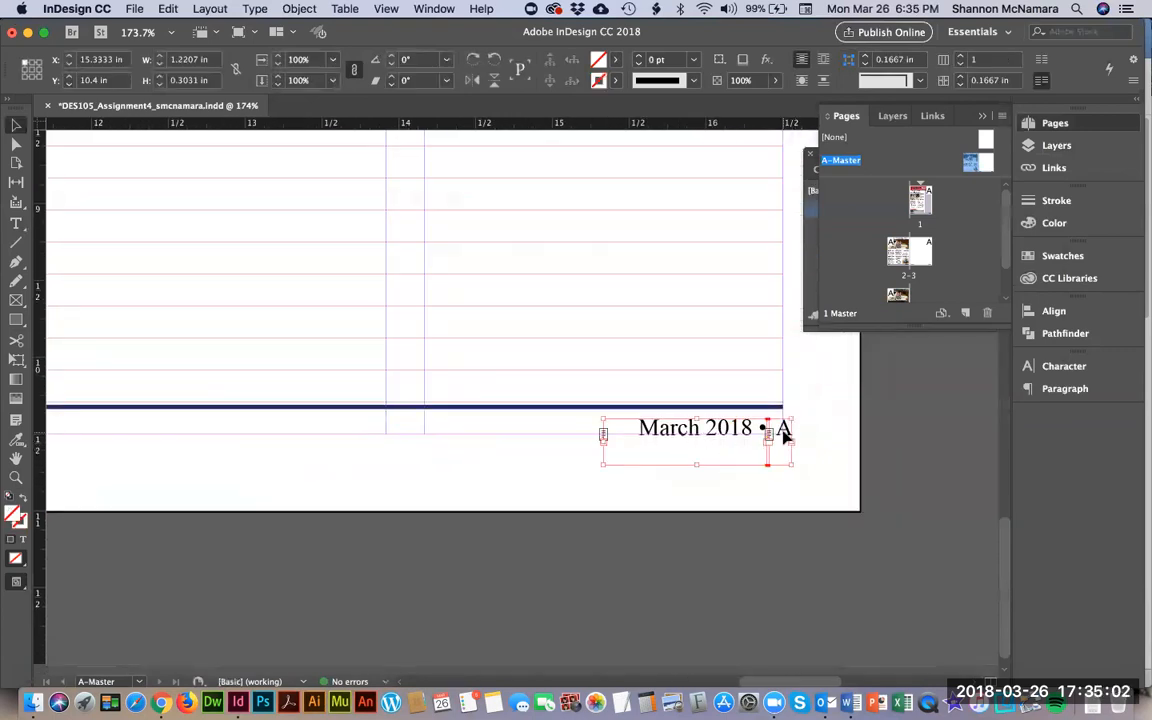
{"action": "left_click", "coordinate": [365, 463]}
{"action": "scroll", "coordinate": [699, 499], "scroll_direction": "left", "scroll_amount": 10}
{"action": "scroll", "coordinate": [754, 484], "scroll_direction": "left", "scroll_amount": 10}
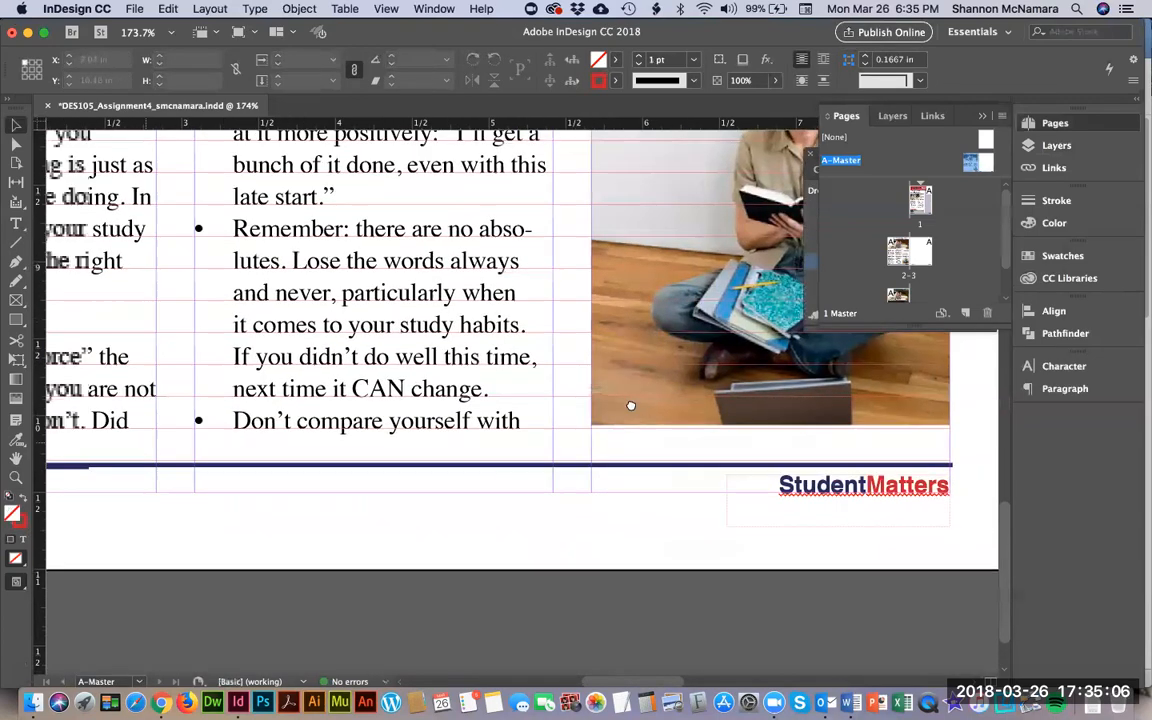
{"action": "right_click", "coordinate": [372, 454]}
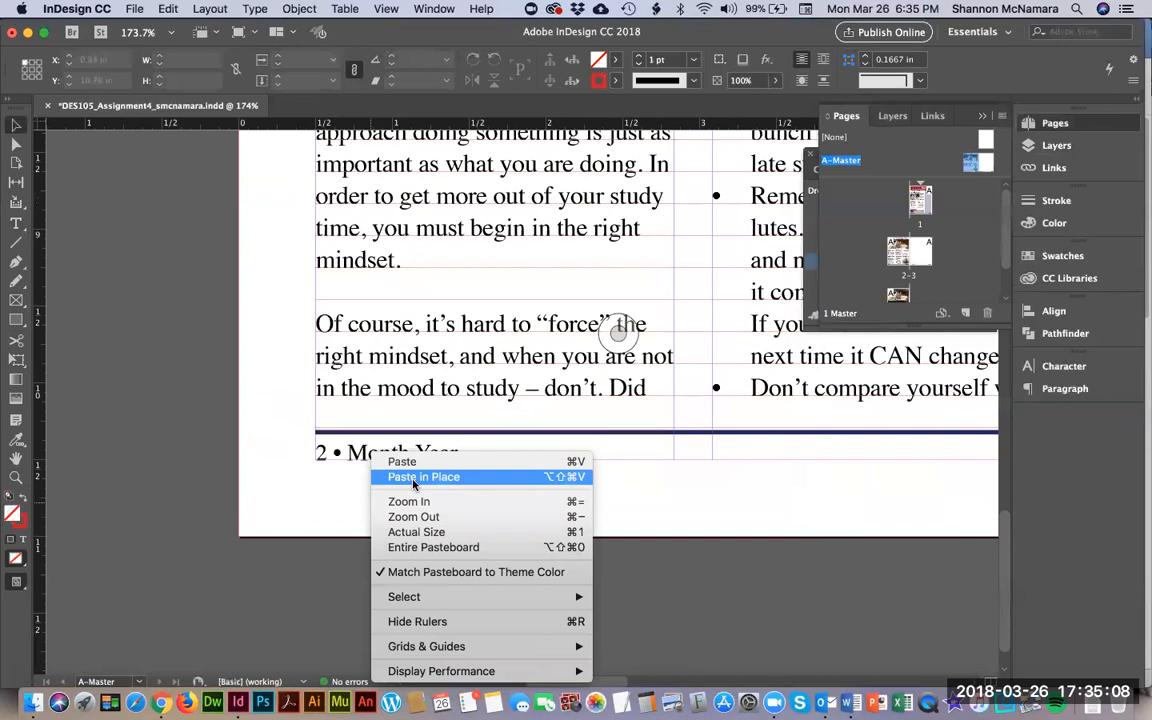
{"action": "left_click", "coordinate": [413, 477]}
{"action": "scroll", "coordinate": [790, 497], "scroll_direction": "right", "scroll_amount": 10}
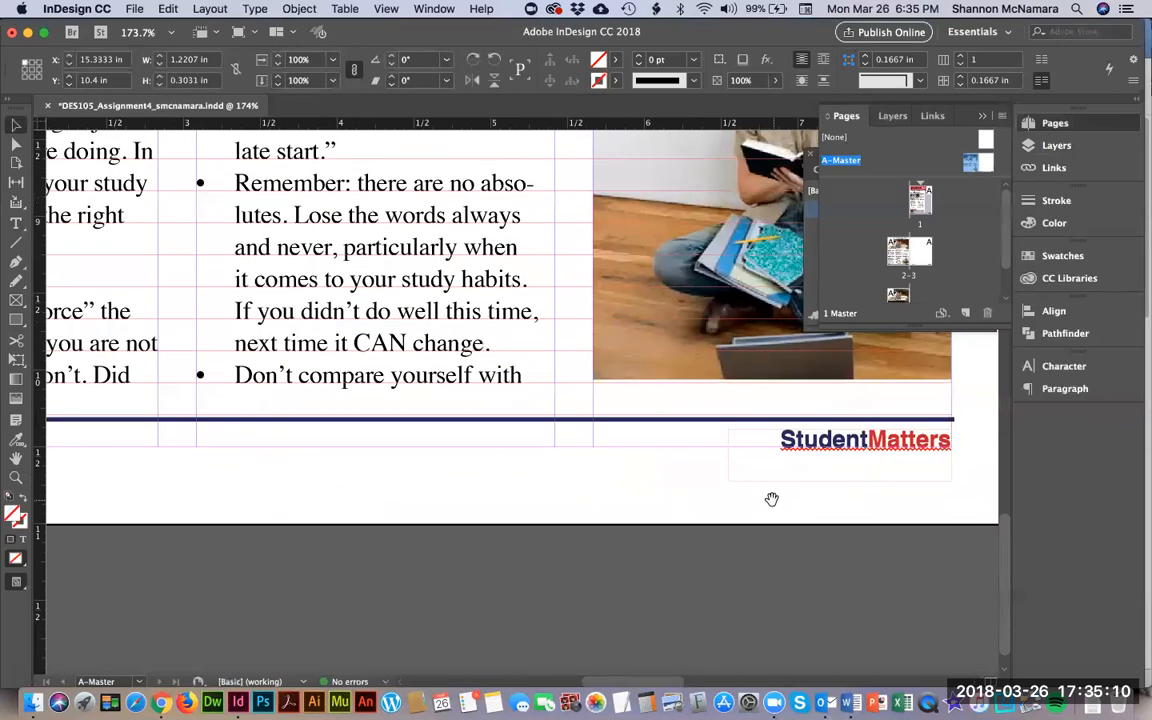
{"action": "left_click", "coordinate": [175, 452]}
{"action": "scroll", "coordinate": [488, 481], "scroll_direction": "left", "scroll_amount": 10}
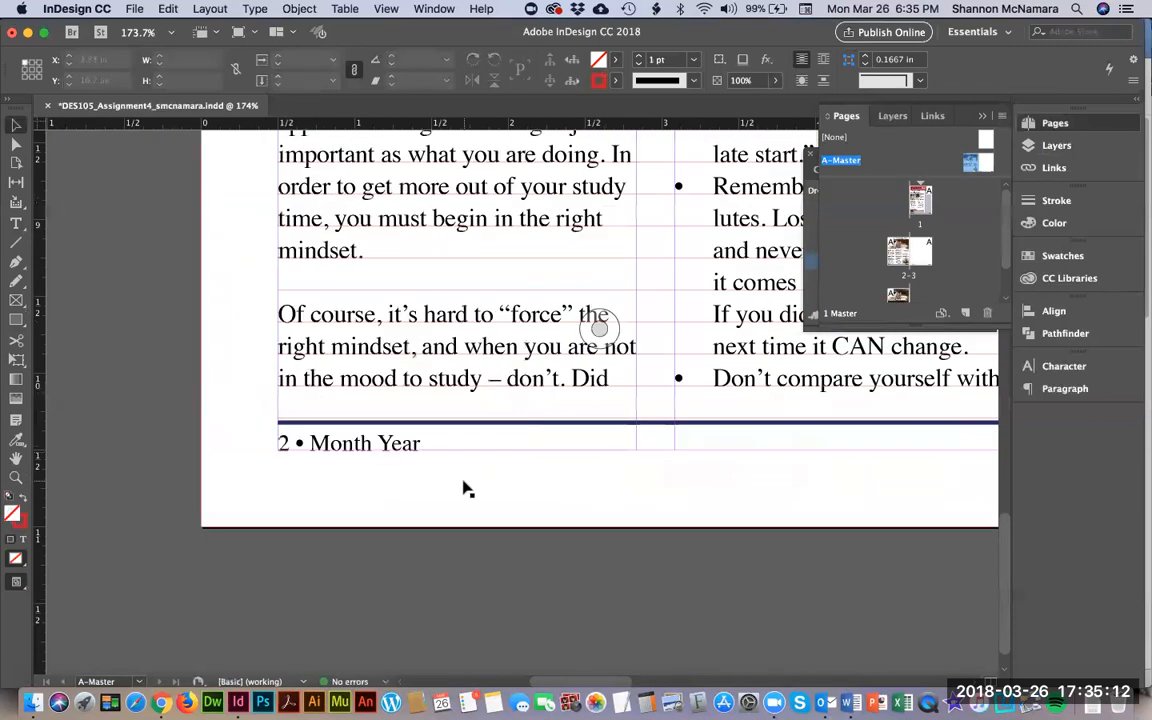
Paste the "March 2018 •" and page-number marker frames and place them over the mock-up's footer on the left master page at X 0.5 in.
{"action": "key", "text": "super+v"}
{"action": "left_click_drag", "start_coordinate": [506, 398], "coordinate": [355, 452]}
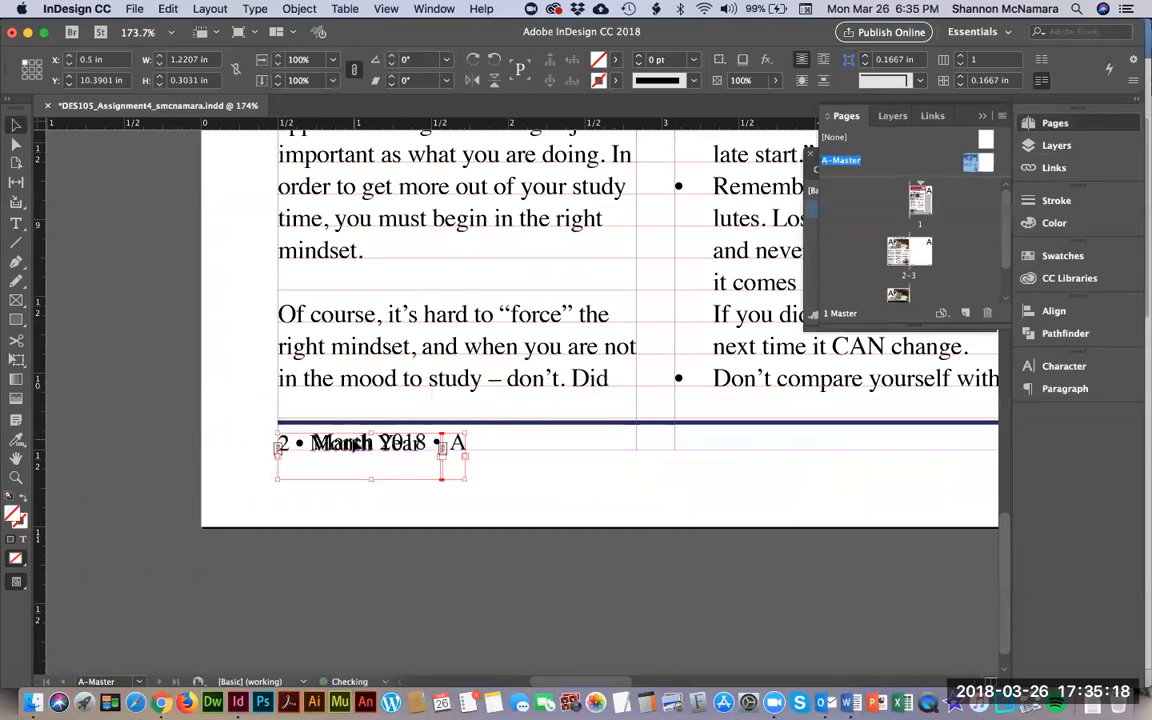
Move the mock-up on the left master page to Y 0 in, aligning its StudentMatters logo with the duplicated footer frame.
{"action": "scroll", "coordinate": [769, 489], "scroll_direction": "right", "scroll_amount": 10}
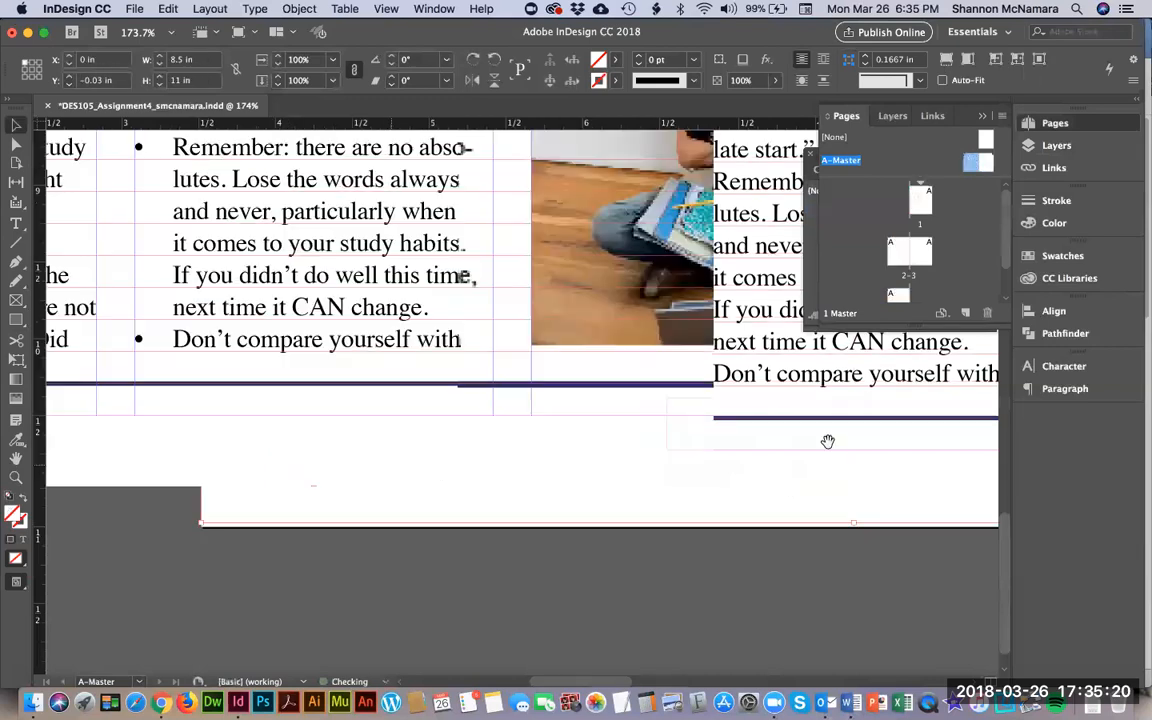
{"action": "left_click_drag", "start_coordinate": [381, 444], "coordinate": [702, 460]}
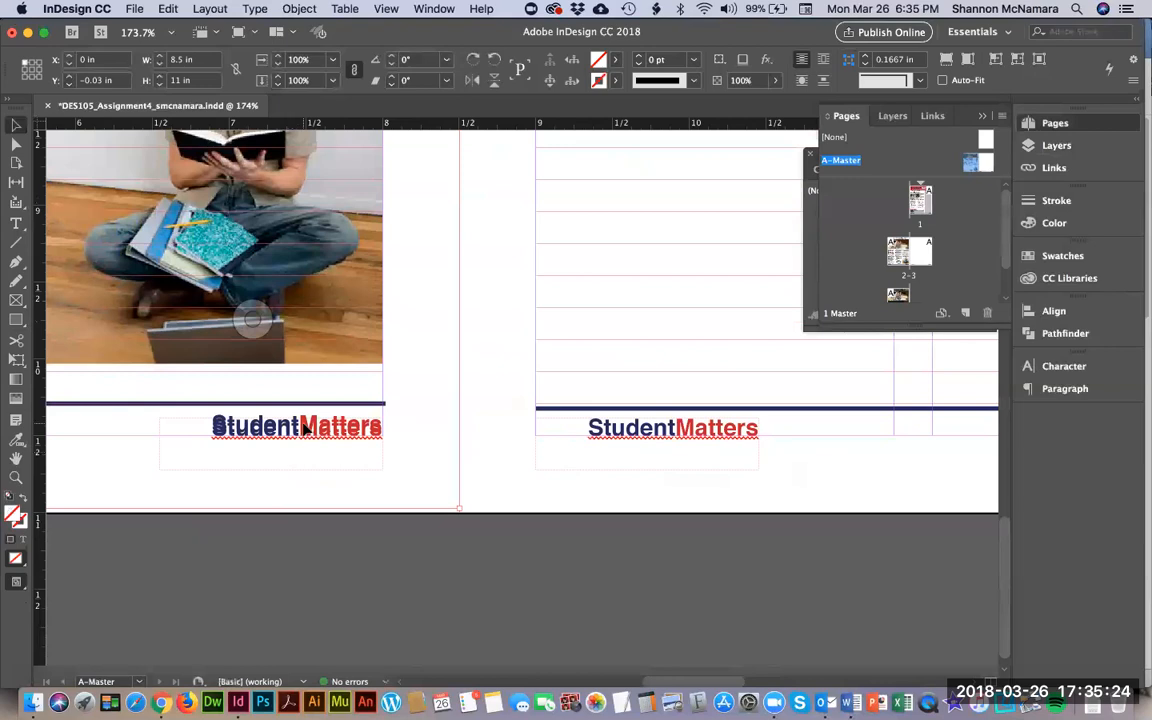
{"action": "left_click_drag", "start_coordinate": [367, 461], "coordinate": [428, 468]}
{"action": "left_click", "coordinate": [609, 542]}
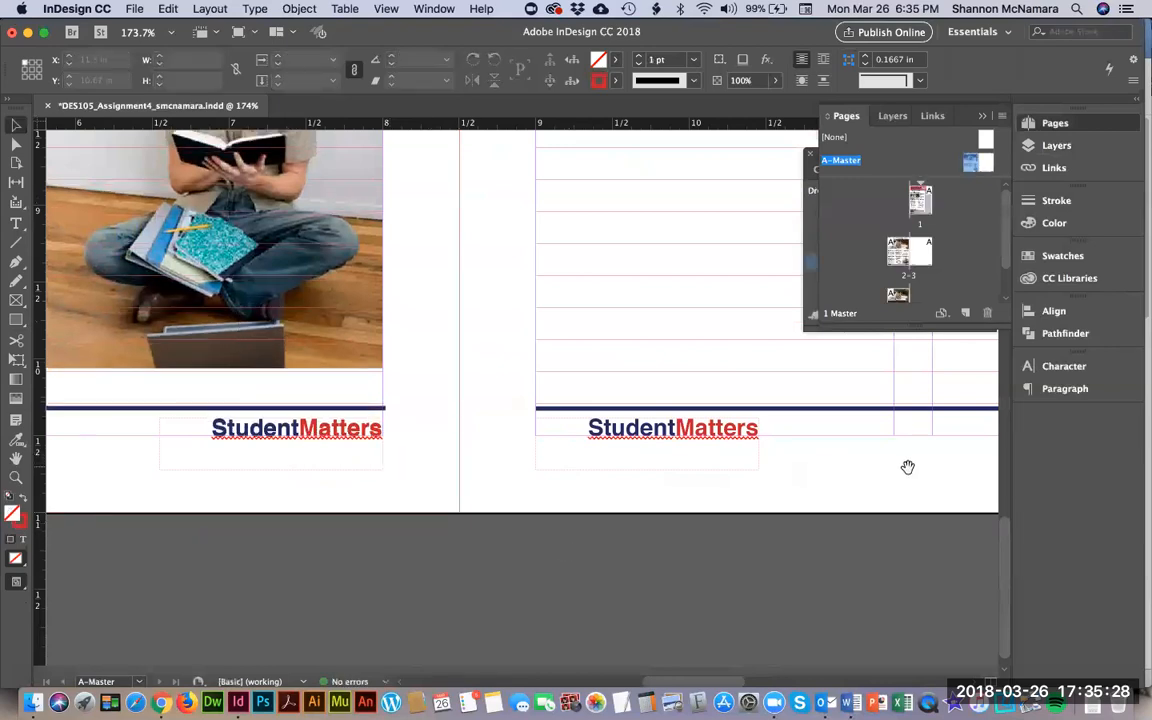
Check the vertical position of the right master page's date and page-number frames and set the matching left-page frames to Y 10.4 in.
{"action": "left_click_drag", "start_coordinate": [908, 467], "coordinate": [416, 491]}
{"action": "left_click", "coordinate": [706, 472]}
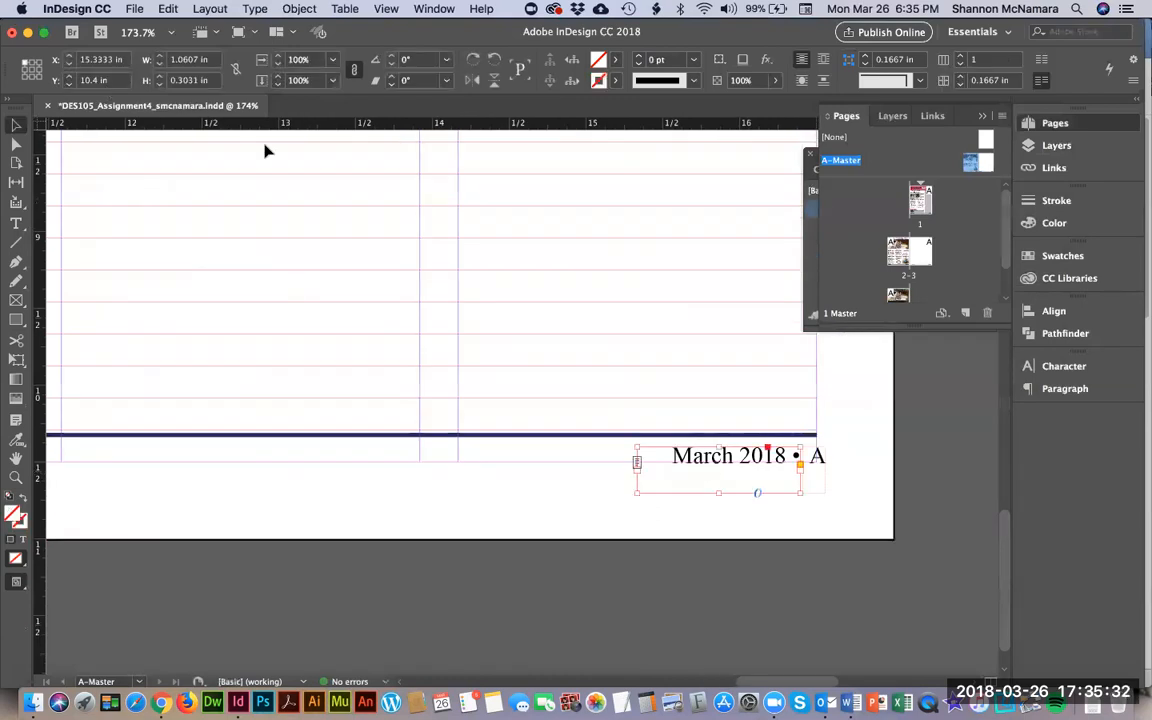
{"action": "left_click", "coordinate": [812, 462]}
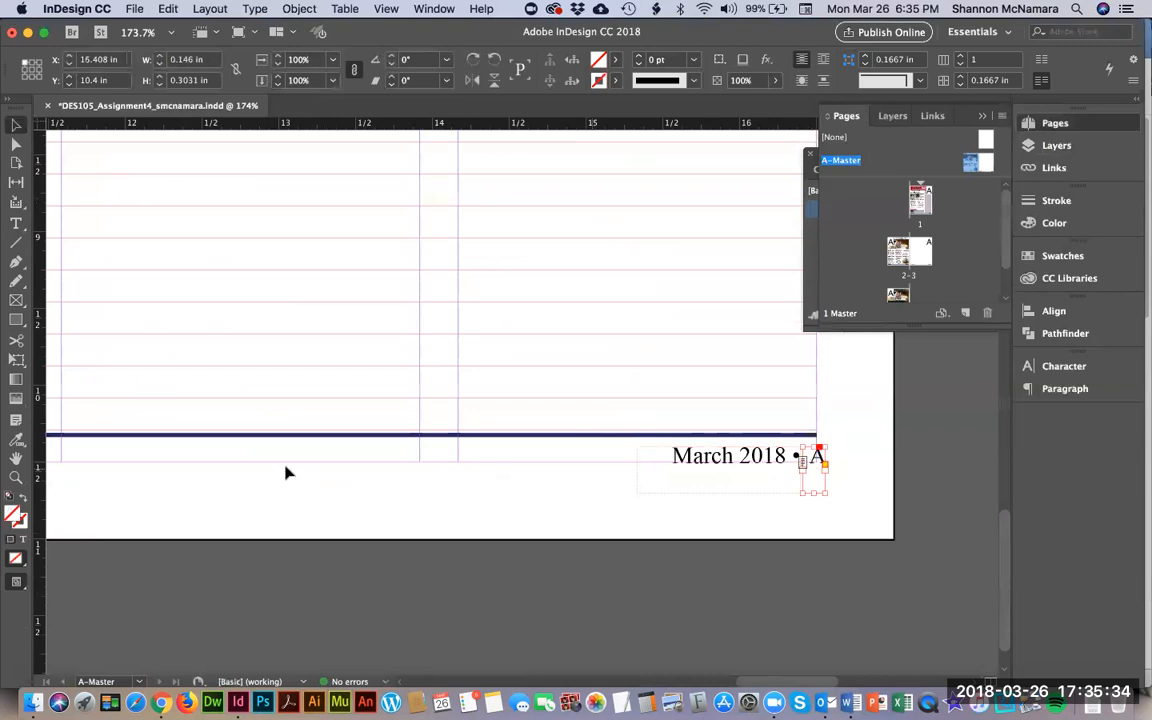
{"action": "left_click", "coordinate": [320, 495]}
{"action": "scroll", "coordinate": [334, 470], "scroll_direction": "left", "scroll_amount": 15}
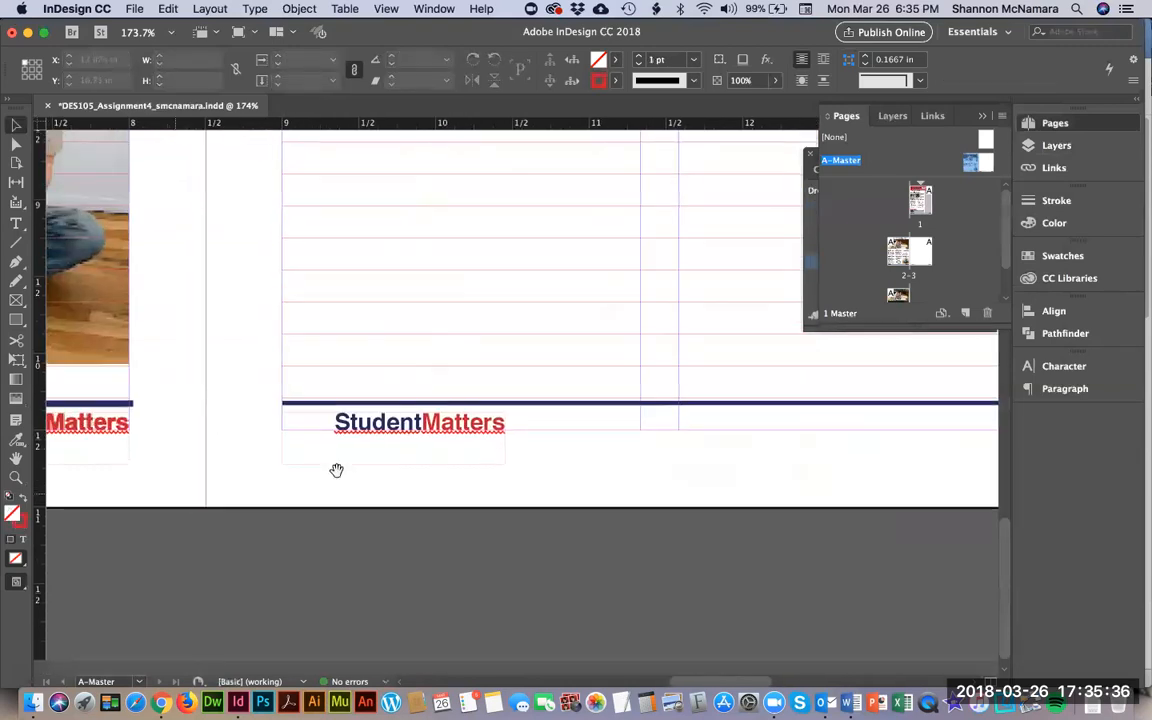
{"action": "scroll", "coordinate": [310, 440], "scroll_direction": "left", "scroll_amount": 15}
{"action": "left_click", "coordinate": [509, 427]}
{"action": "left_click", "coordinate": [620, 431]}
{"action": "left_click", "coordinate": [552, 435], "text": "shift"}
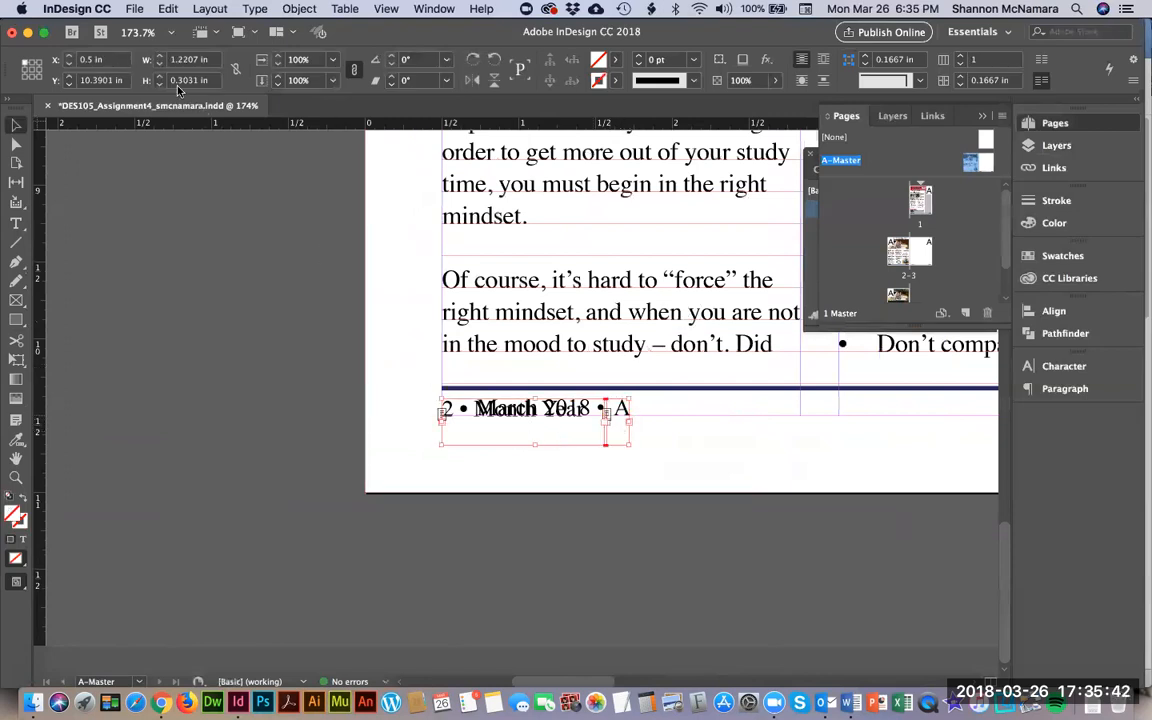
{"action": "left_click", "coordinate": [88, 80]}
{"action": "type", "text": "10.4"}
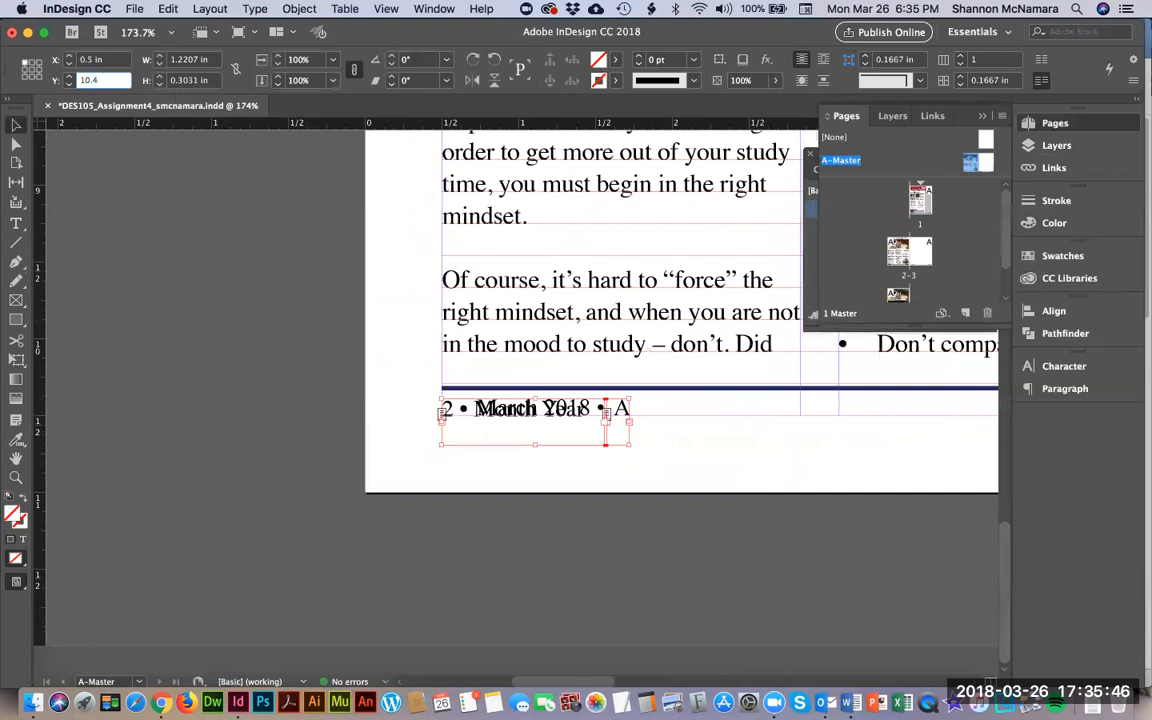
{"action": "key", "text": "Return"}
Move only the "March 2018 •" frame on the left master page away from the page-number marker, to about X 1.75 in.
{"action": "left_click", "coordinate": [674, 458]}
{"action": "left_click", "coordinate": [540, 425]}
{"action": "left_click_drag", "start_coordinate": [562, 424], "coordinate": [752, 425]}
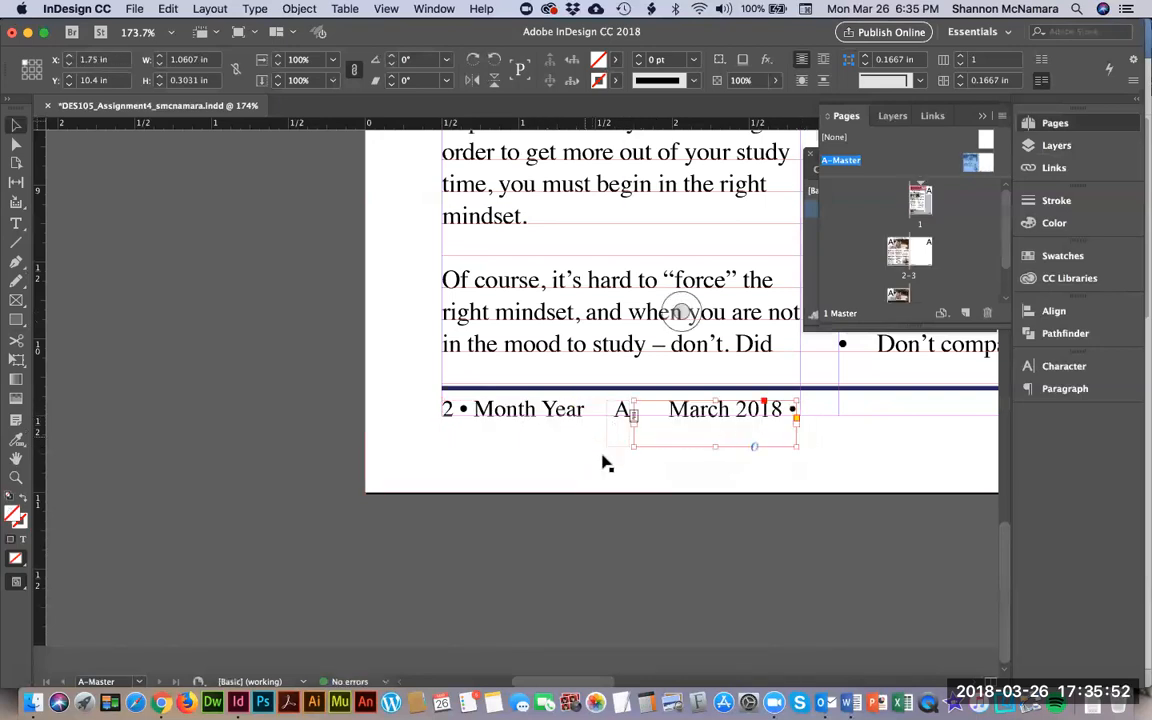
Move the page-number marker frame to the left page margin at X 0.5 in and left-align its text.
{"action": "left_click", "coordinate": [619, 413]}
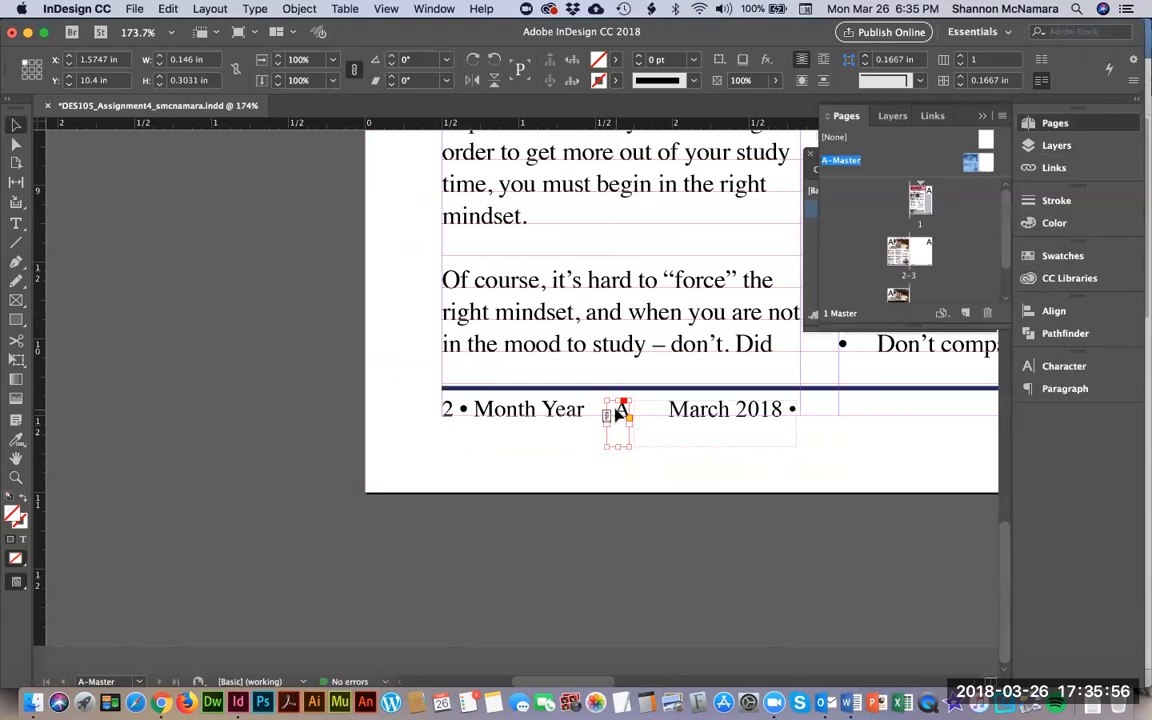
{"action": "left_click_drag", "start_coordinate": [620, 412], "coordinate": [453, 428]}
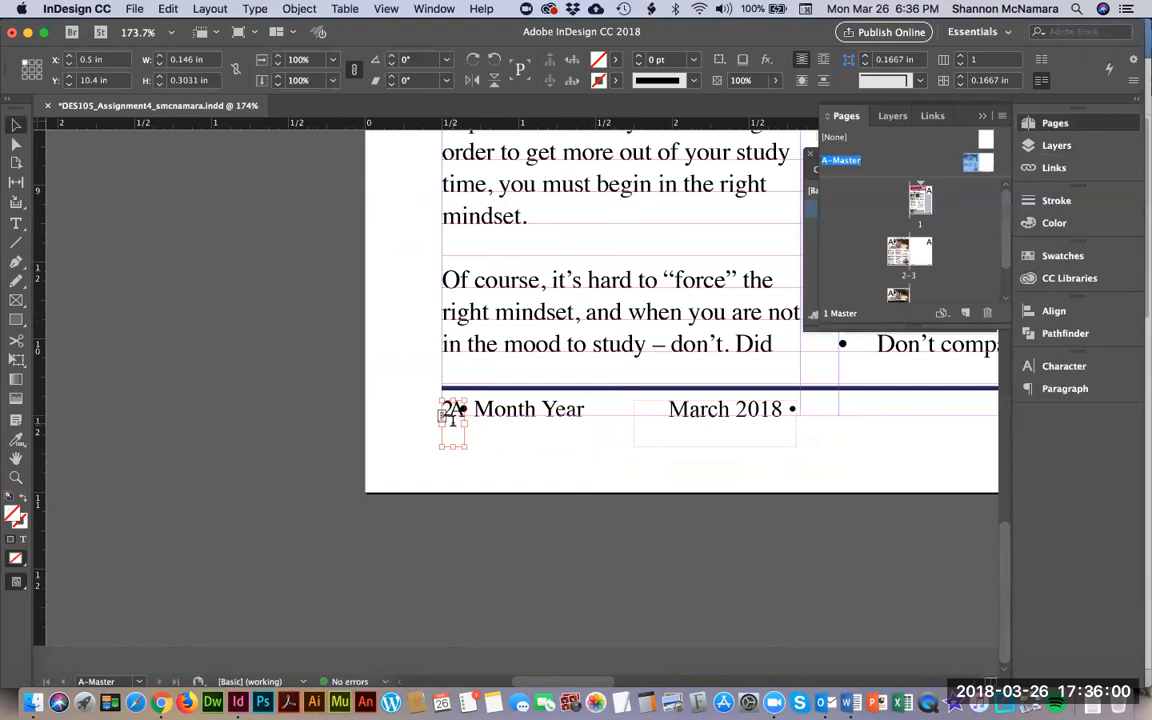
{"action": "double_click", "coordinate": [453, 428]}
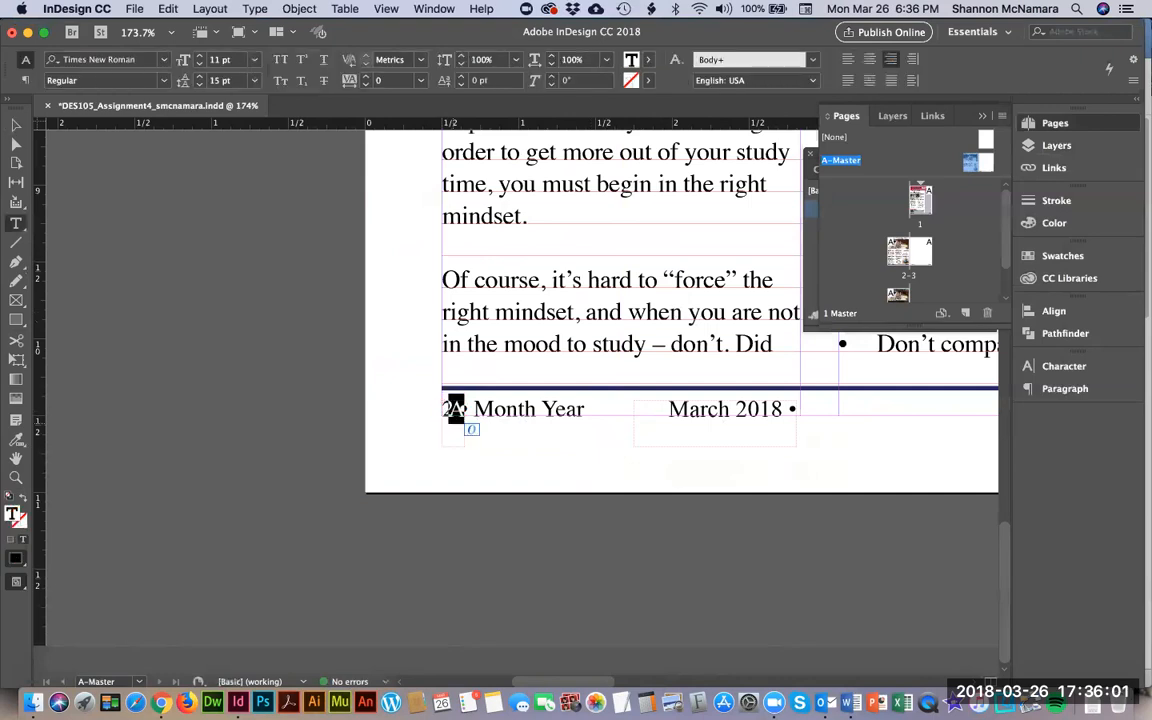
{"action": "left_click", "coordinate": [847, 59]}
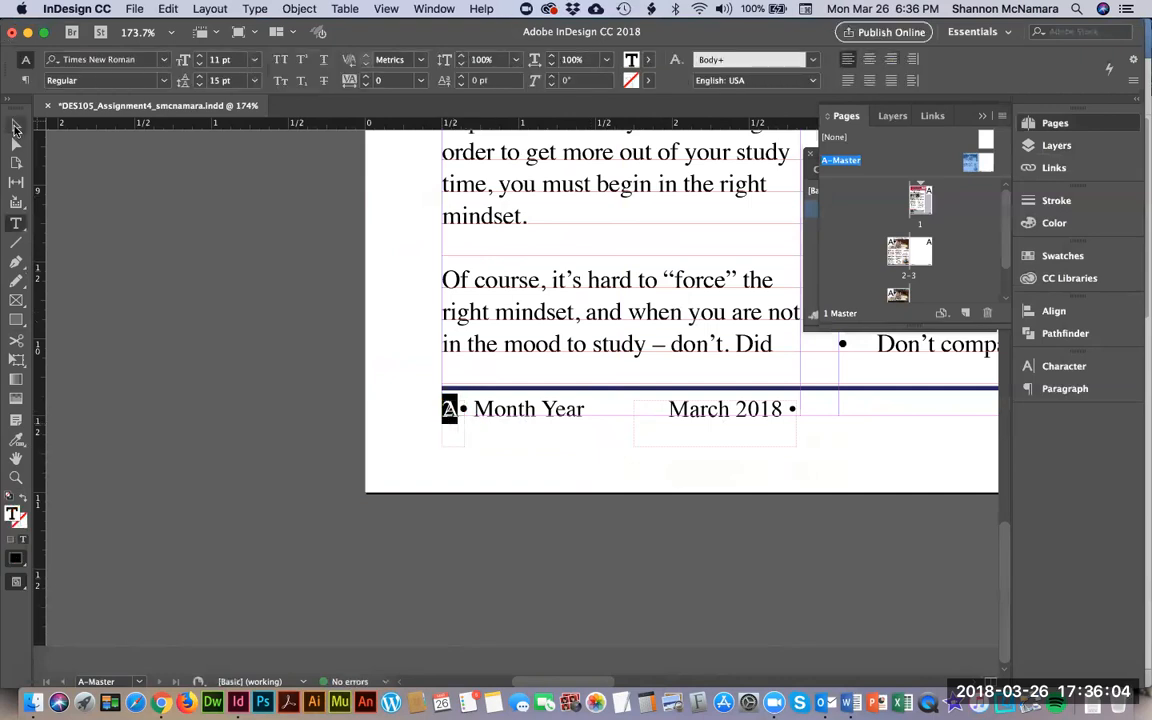
Copy the "March 2018 •" text out of its left-page frame and delete that text frame.
{"action": "triple_click", "coordinate": [720, 410]}
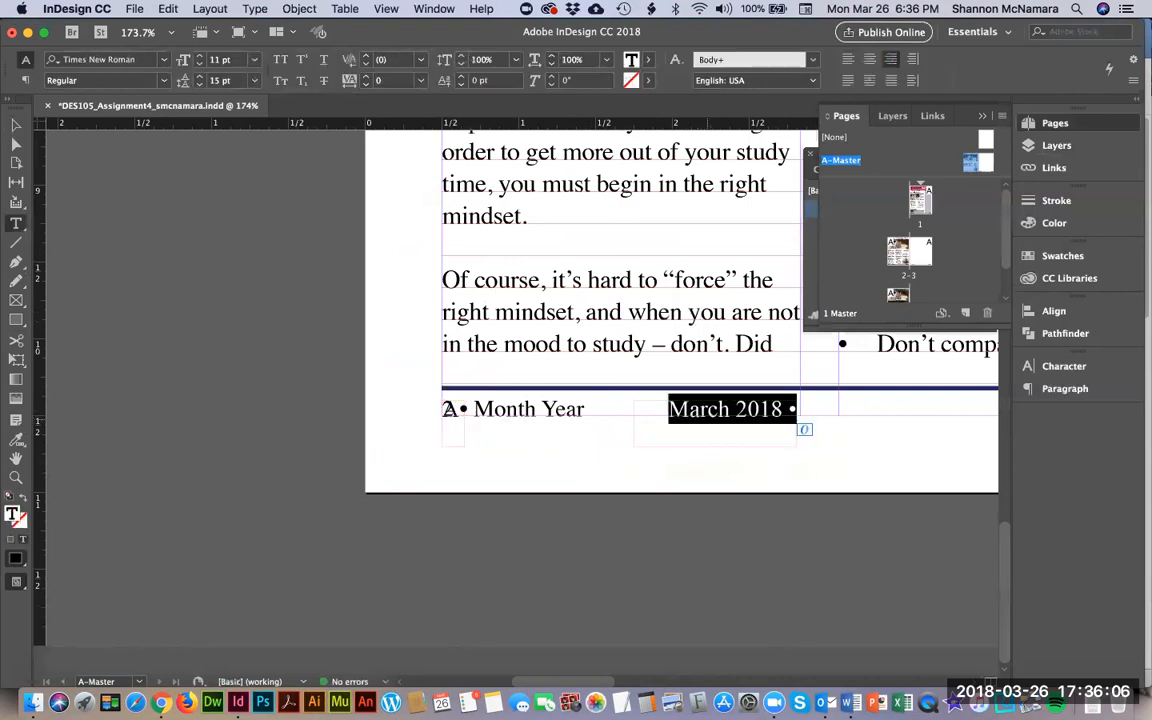
{"action": "key", "text": "super+c"}
{"action": "key", "text": "BackSpace"}
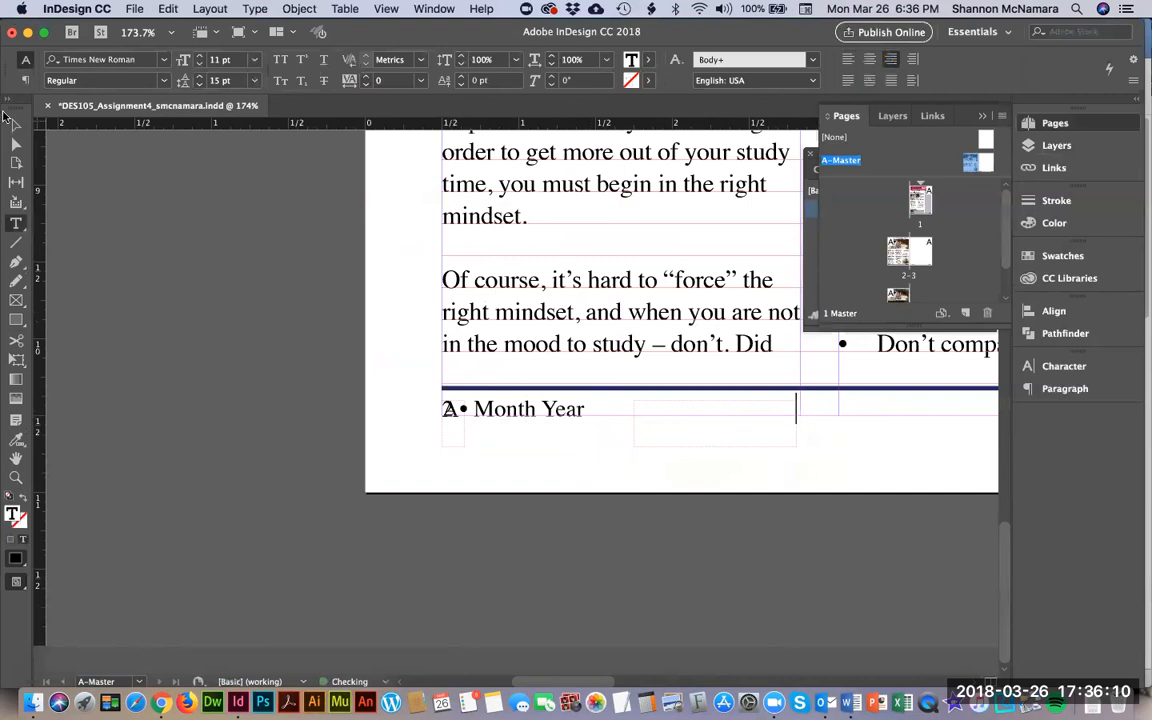
{"action": "key", "text": "Escape"}
{"action": "key", "text": "BackSpace"}
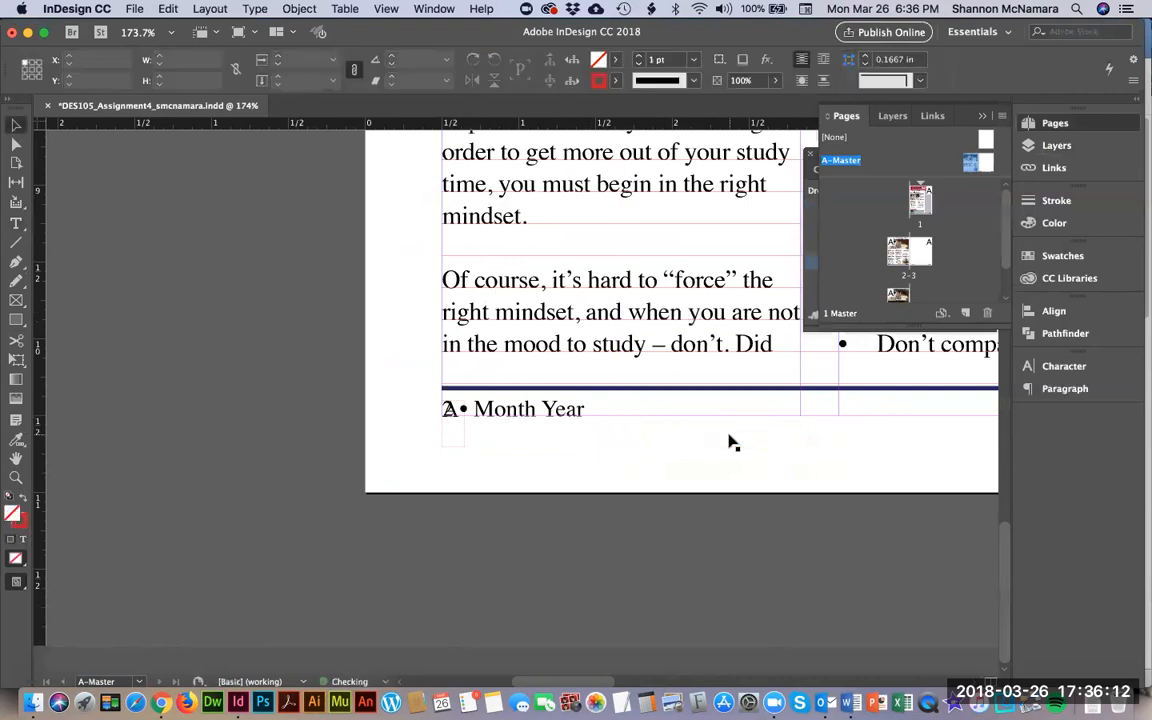
Widen the page-number marker frame to about 1.23 in and paste the "March 2018 •" text after the marker.
{"action": "left_click", "coordinate": [464, 430]}
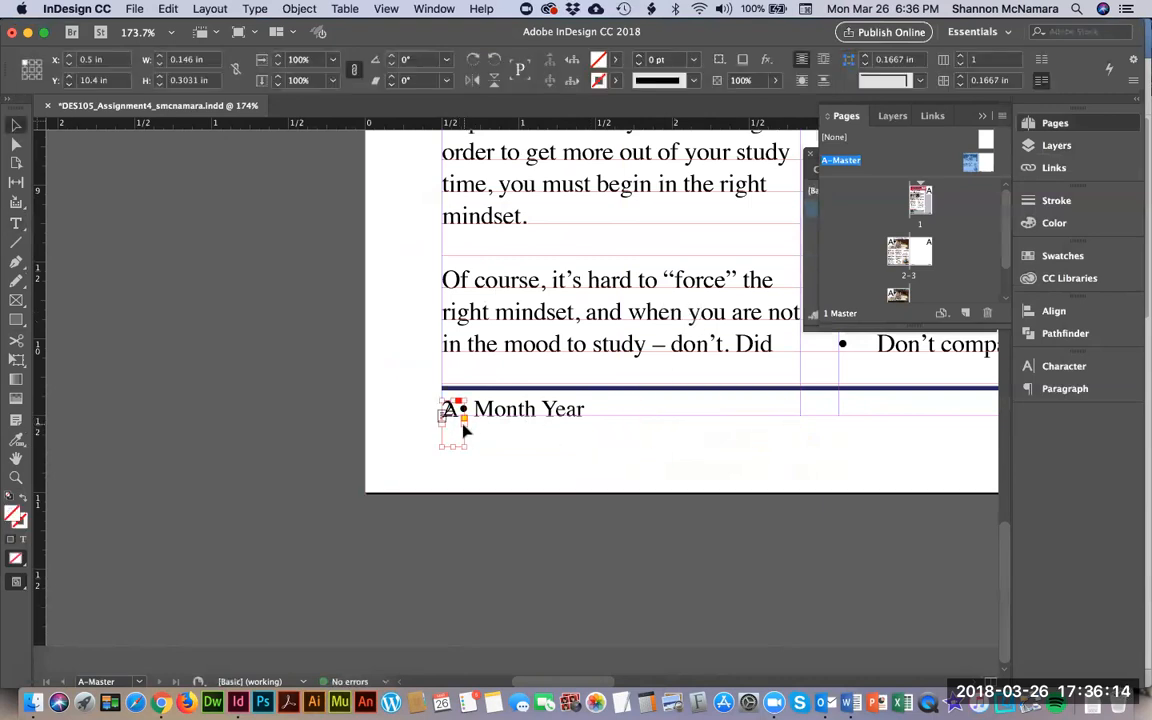
{"action": "left_click_drag", "start_coordinate": [463, 445], "coordinate": [630, 445]}
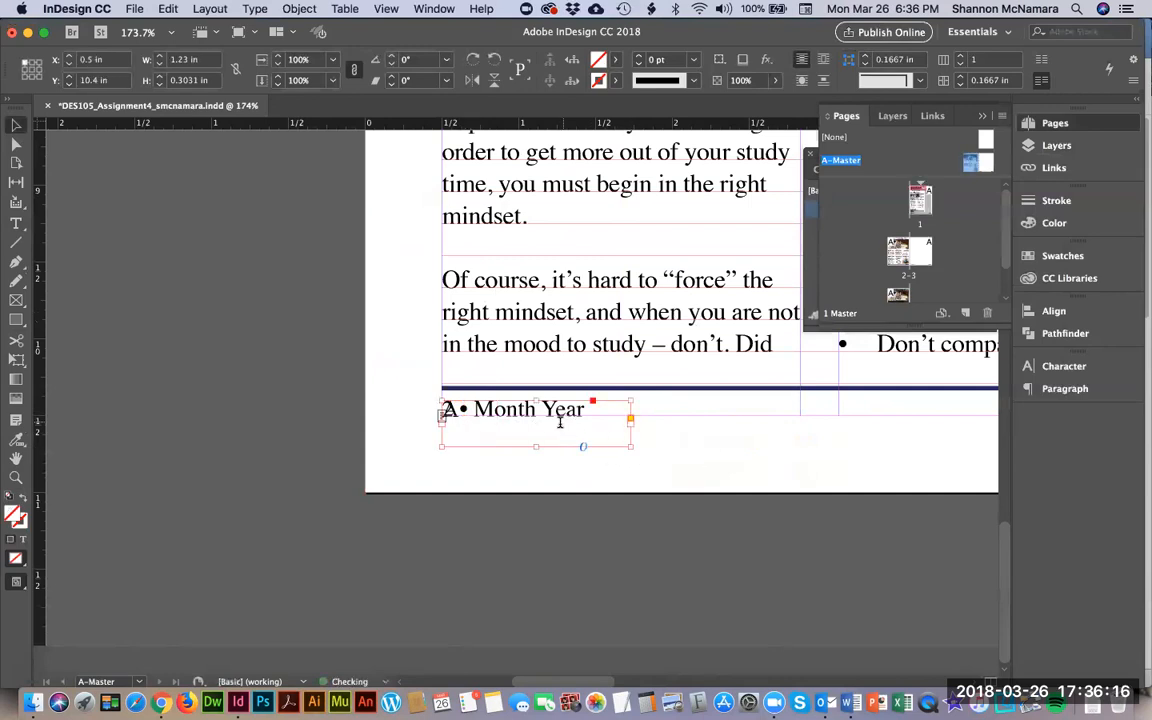
{"action": "key", "text": "t"}
{"action": "left_click", "coordinate": [489, 421]}
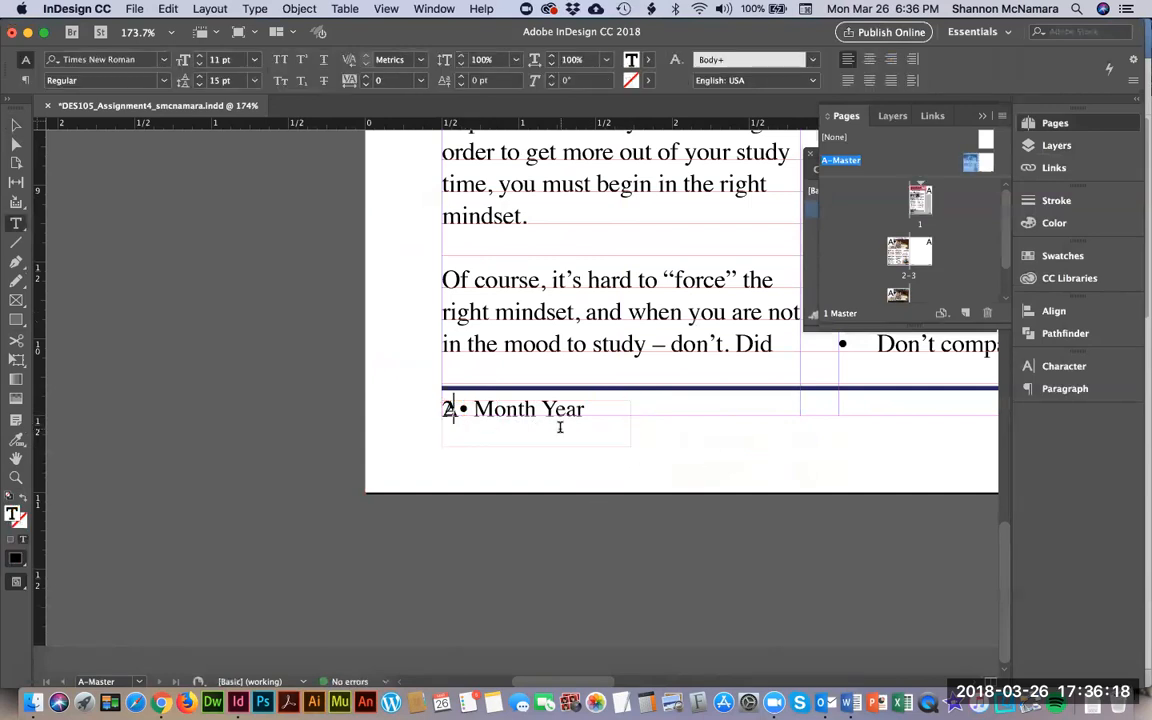
{"action": "key", "text": "super+v"}
Remove the bullet after "March 2018" and insert one between the page-number marker and the date, so the footer reads "A • March 2018".
{"action": "key", "text": "shift+Left"}
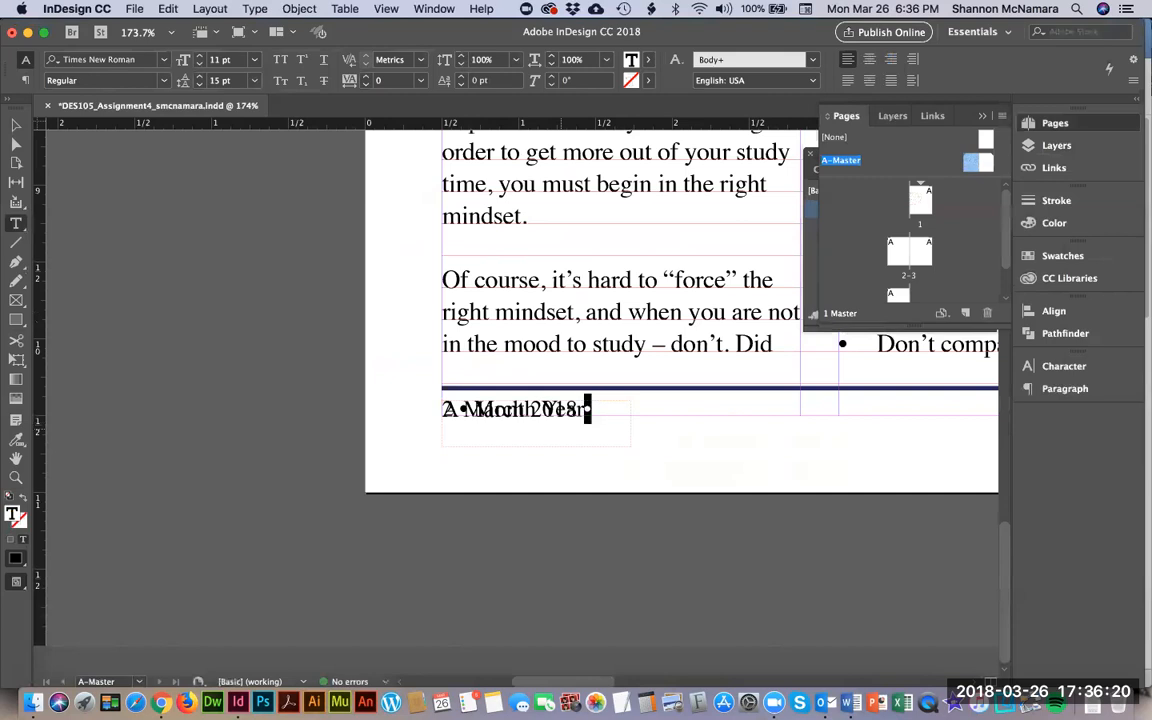
{"action": "key", "text": "BackSpace"}
{"action": "key", "text": "shift+super+Left"}
{"action": "key", "text": "Left"}
{"action": "key", "text": "shift+super+Left"}
{"action": "key", "text": "Left"}
{"action": "type", "text": "•"}
{"action": "key", "text": "Right"}
{"action": "key", "text": "Right"}
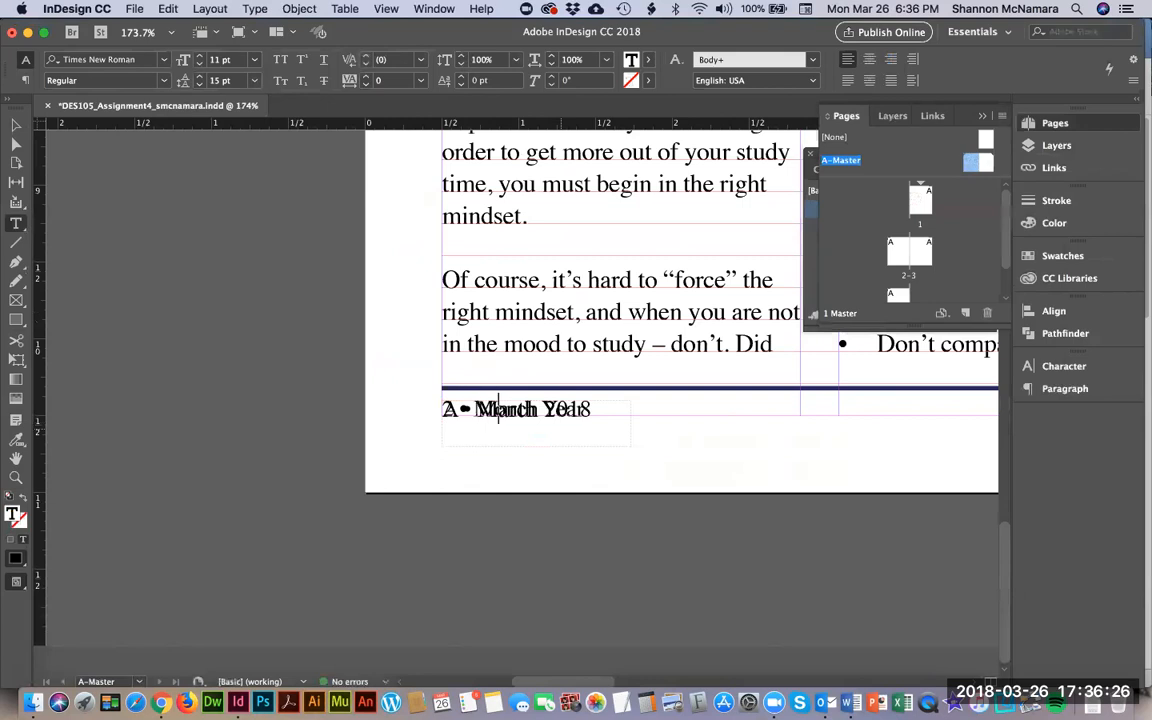
{"action": "key", "text": "End"}
{"action": "key", "text": "Left"}
{"action": "key", "text": "Left"}
{"action": "key", "text": "Left"}
{"action": "key", "text": "Left"}
{"action": "key", "text": "Left"}
{"action": "key", "text": "Left"}
{"action": "key", "text": "Left"}
{"action": "key", "text": "Right"}
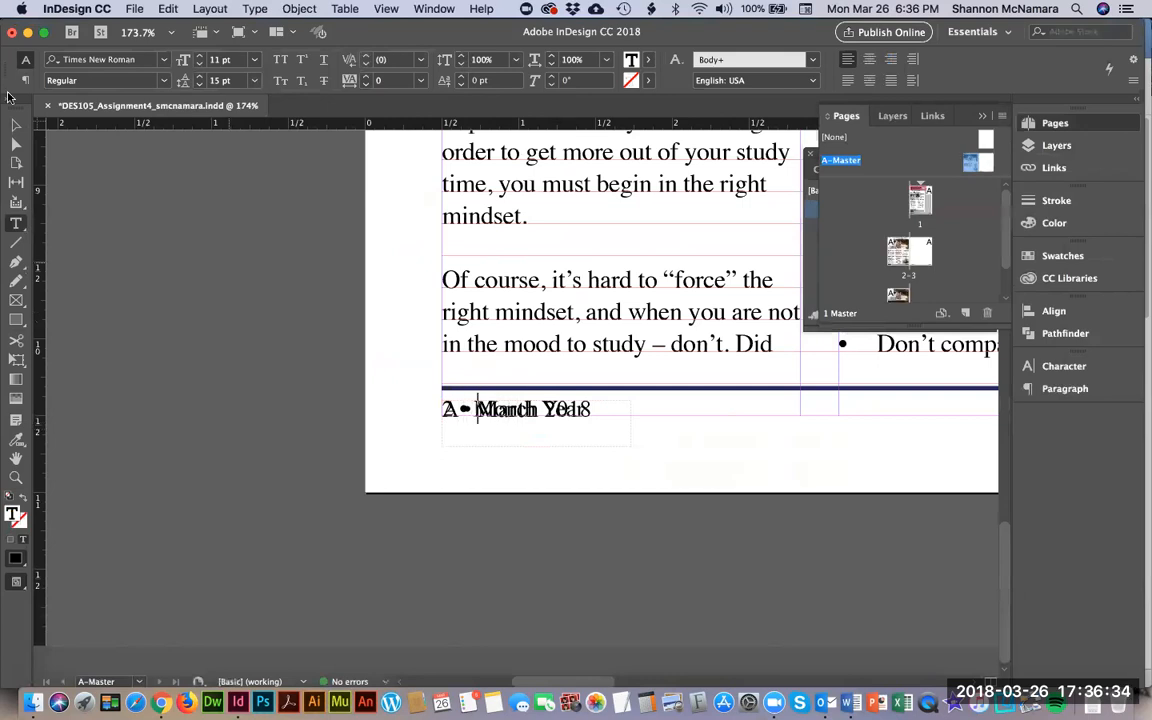
Delete the mock-up from the left page of A-Master.
{"action": "left_click", "coordinate": [16, 125]}
{"action": "left_click", "coordinate": [681, 312]}
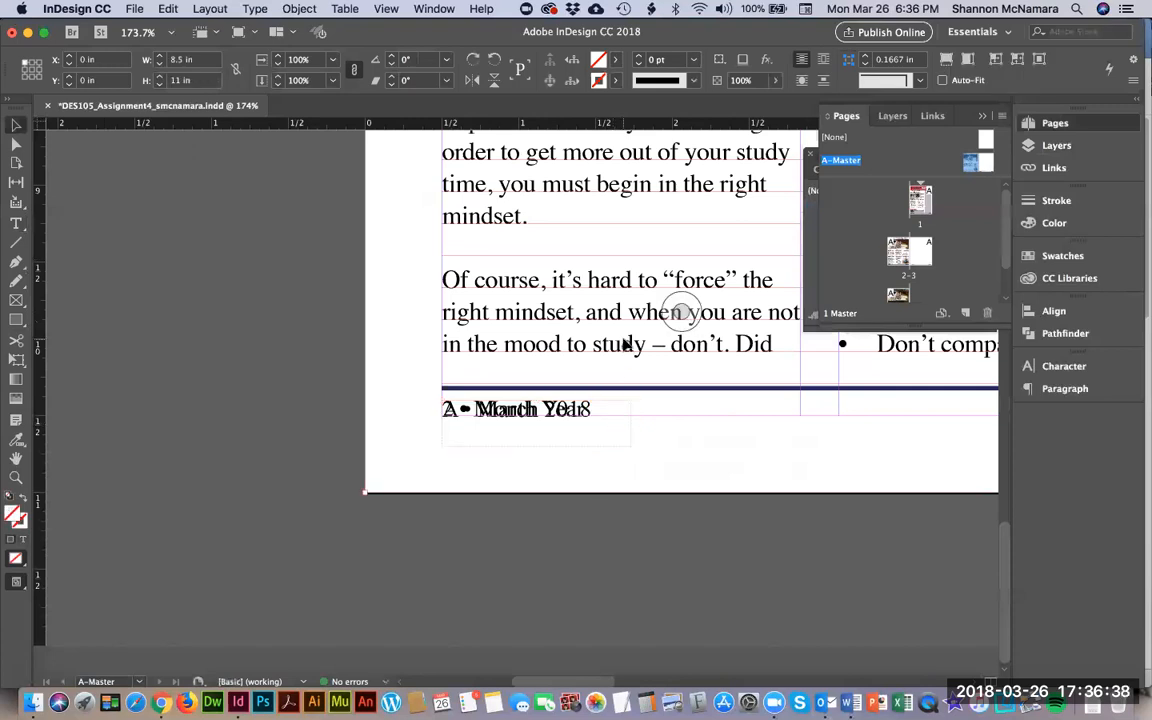
{"action": "key", "text": "Delete"}
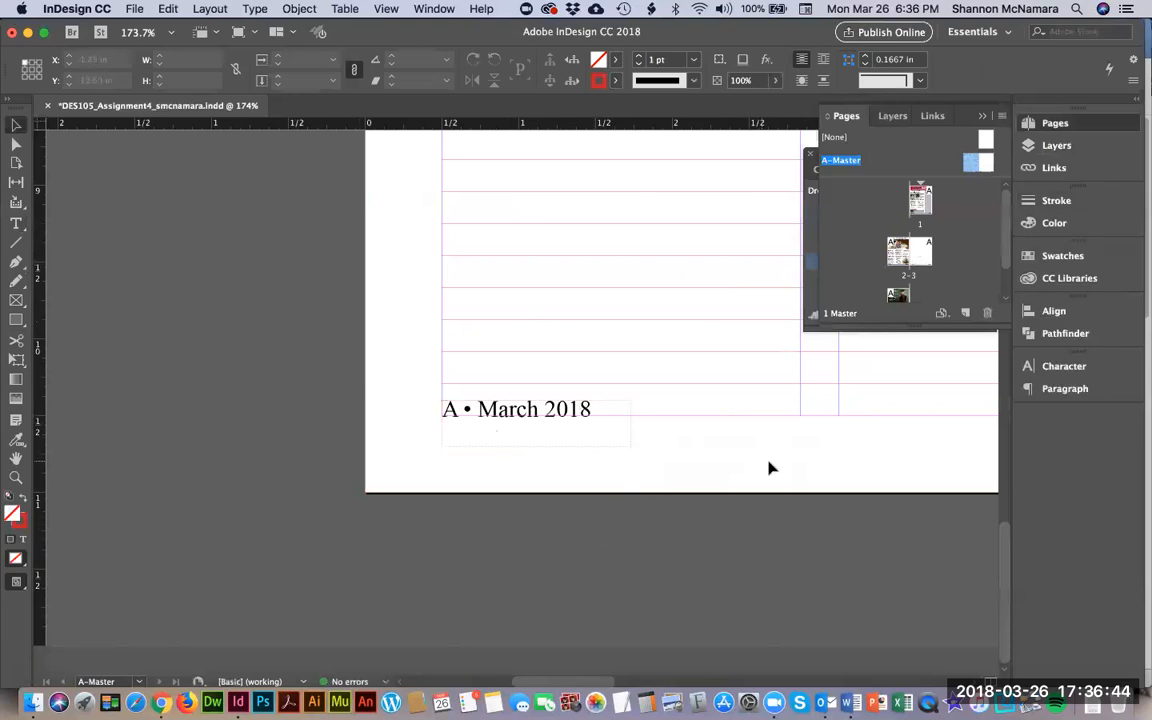
Duplicate the right master page's footer rule onto the left page at X 0.5 in, Y 10.308 in, and deselect it.
{"action": "key", "text": "super+0"}
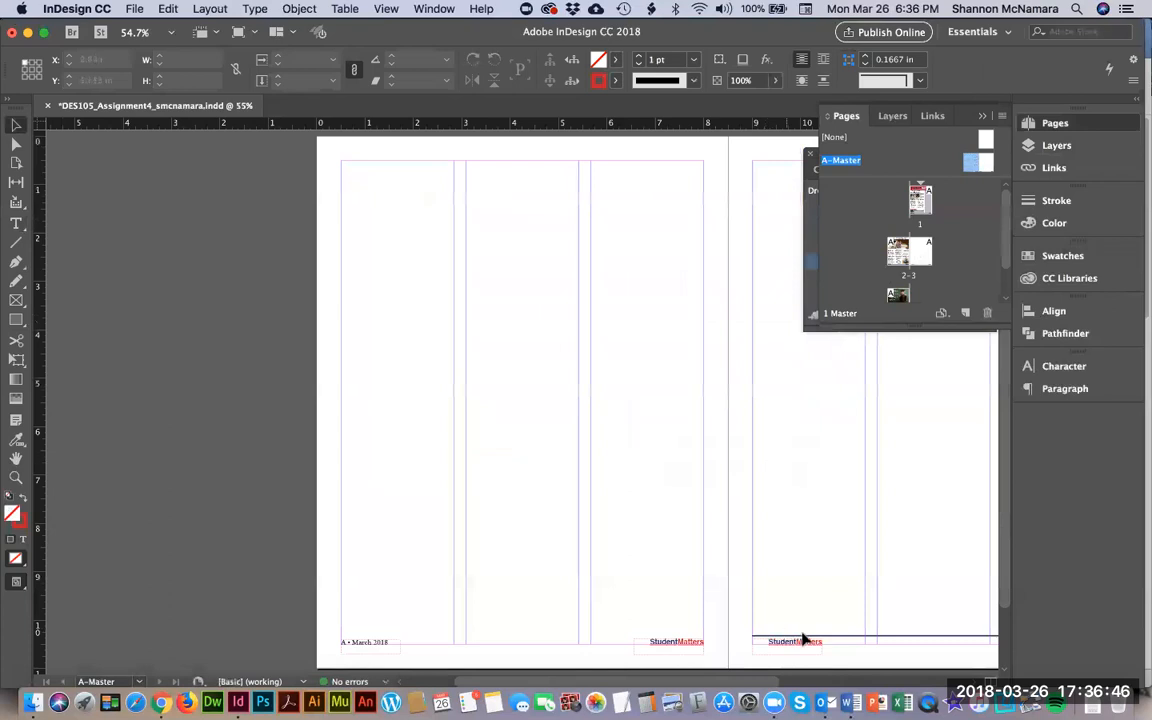
{"action": "left_click", "coordinate": [859, 638]}
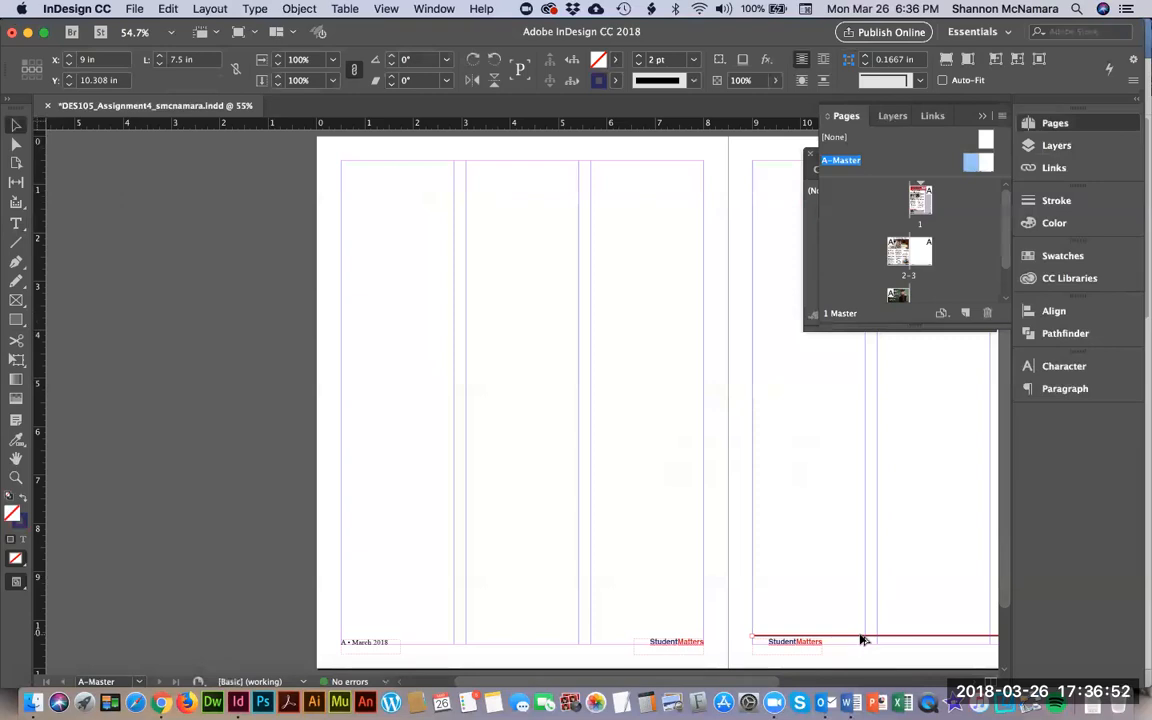
{"action": "left_click_drag", "start_coordinate": [859, 638], "coordinate": [456, 656]}
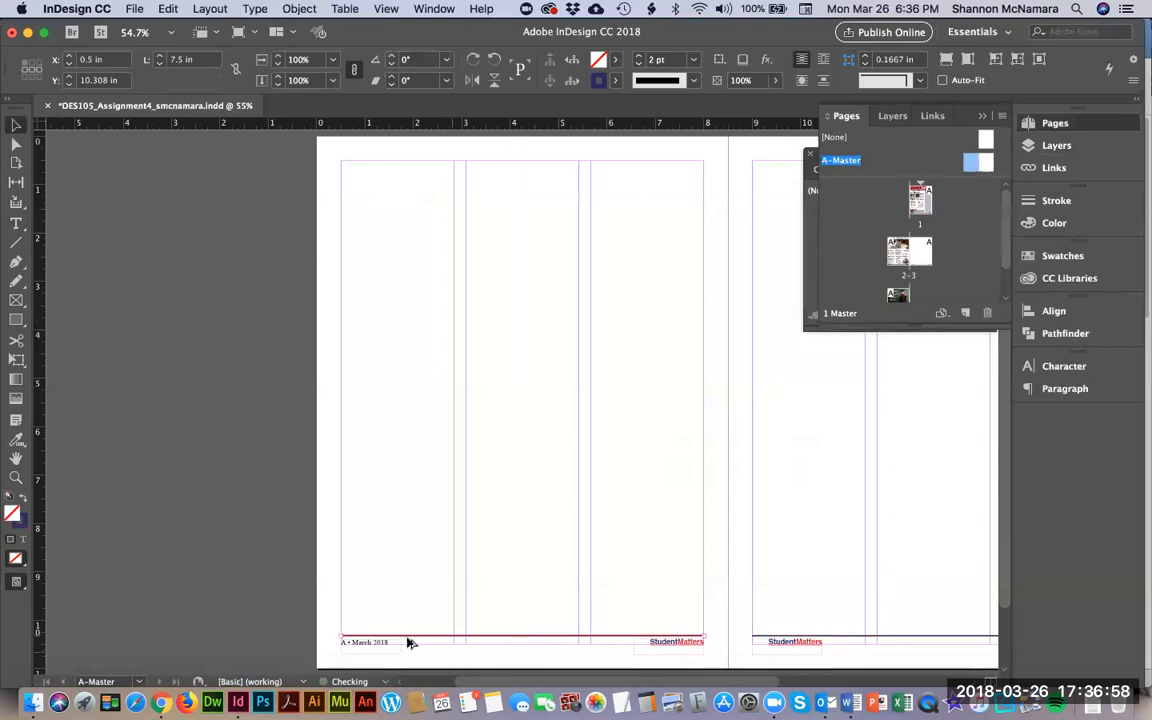
{"action": "left_click", "coordinate": [307, 623]}
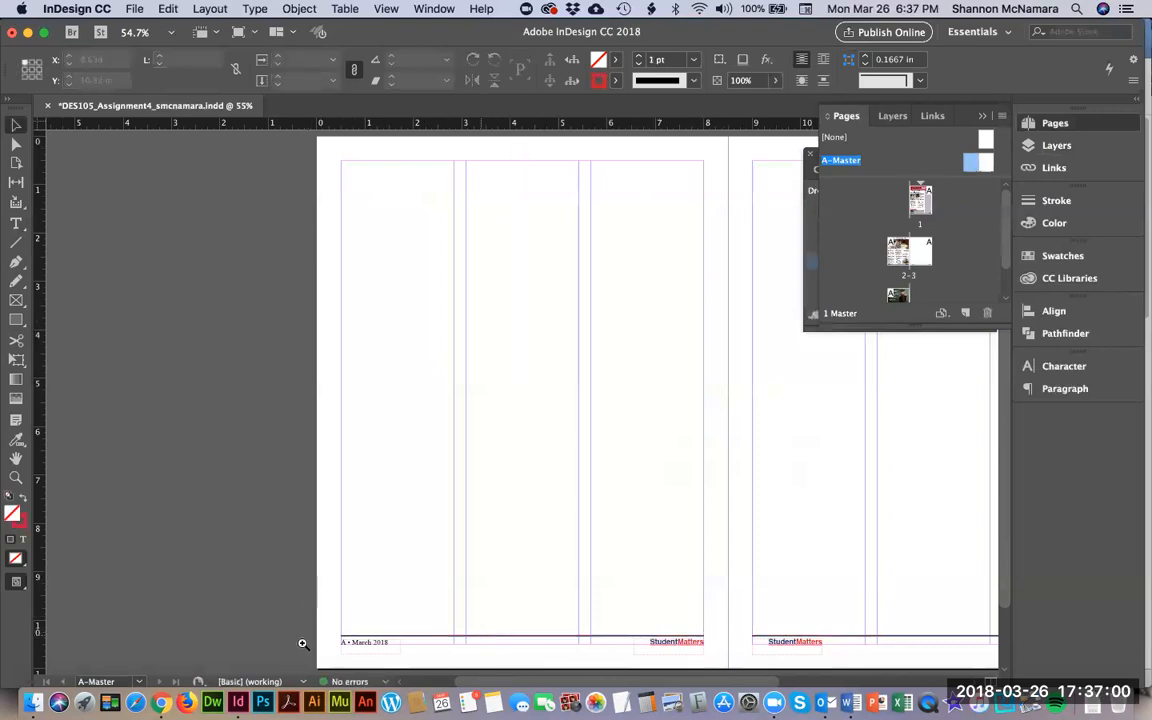
Inspect the left-page footer closely on A-Master and compare it with the mock-up's footer on document page 2.
{"action": "left_click_drag", "start_coordinate": [309, 617], "coordinate": [370, 657]}
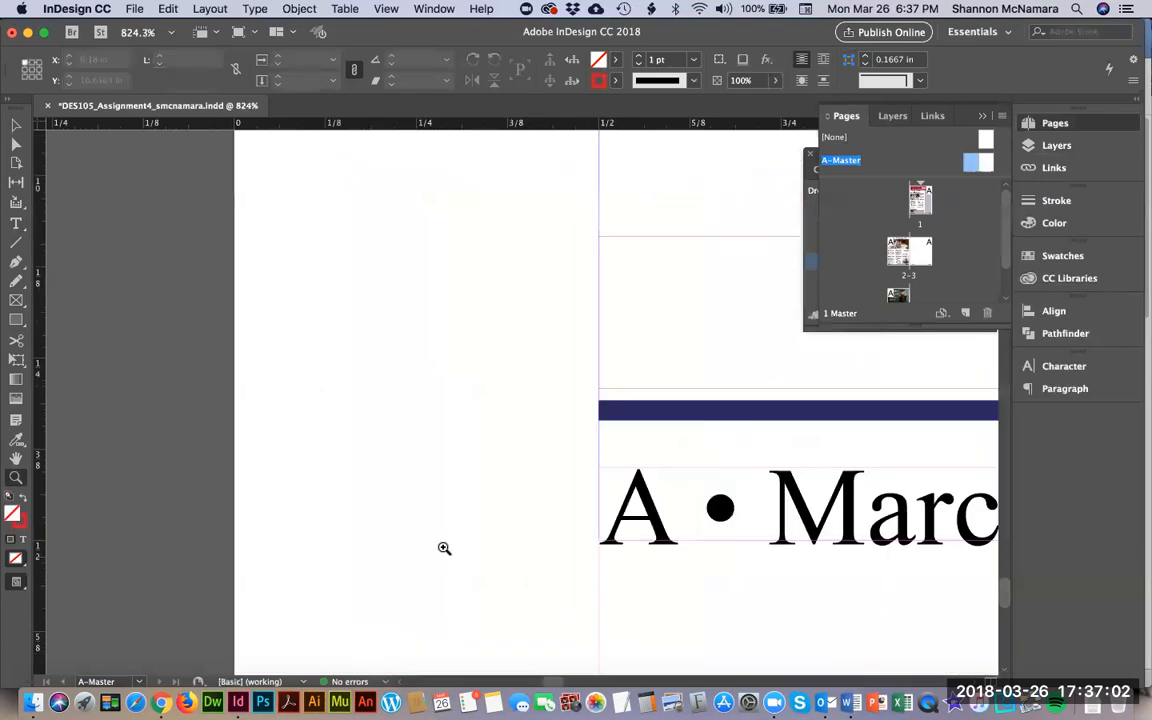
{"action": "key", "text": "super+0"}
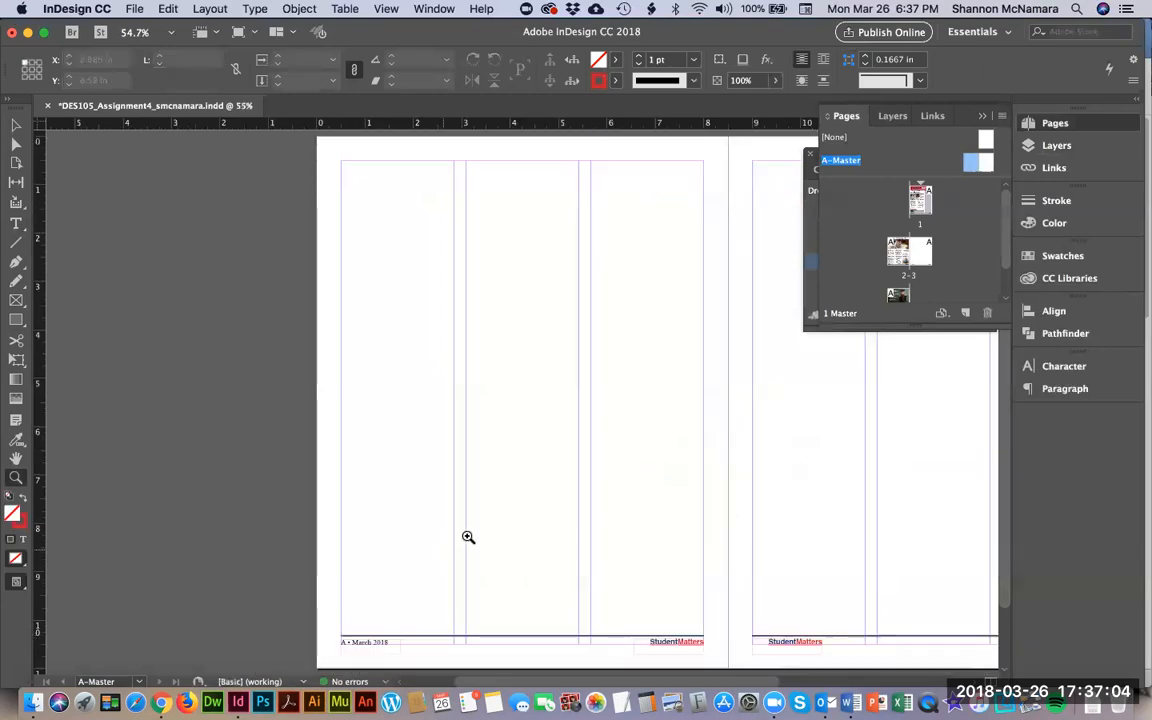
{"action": "double_click", "coordinate": [896, 254]}
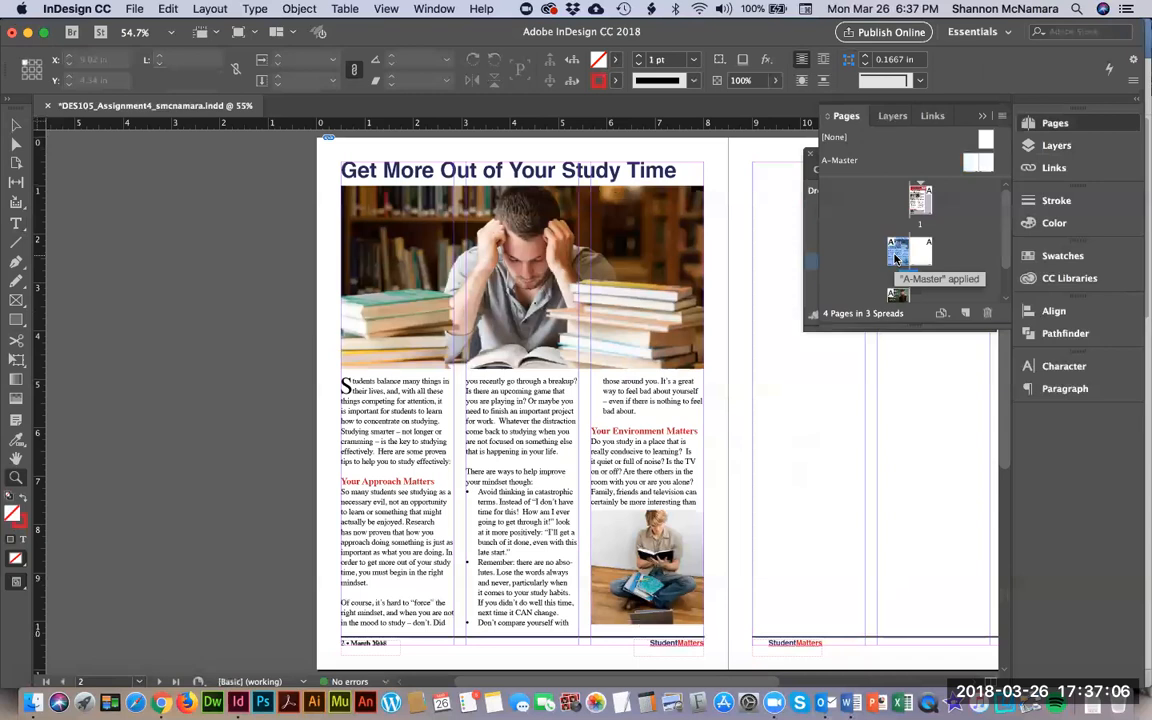
{"action": "left_click_drag", "start_coordinate": [312, 608], "coordinate": [464, 671]}
{"action": "key", "text": "super+0"}
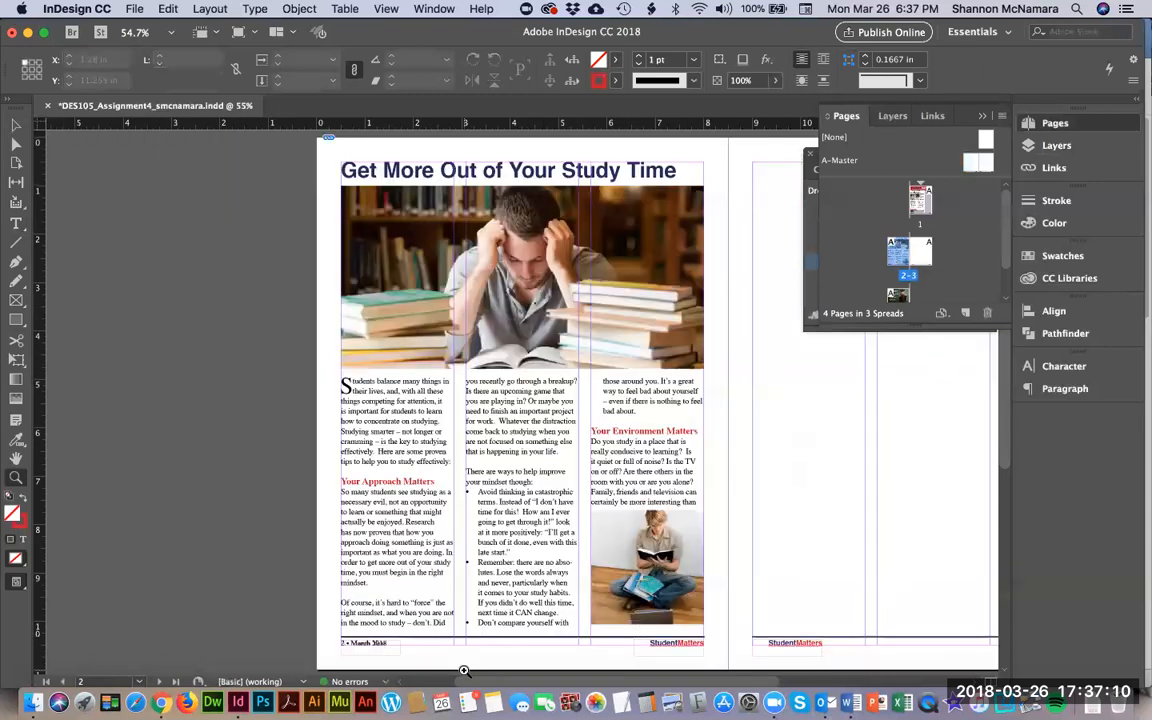
Move the page 2 mock-up from Layer 2 to the EXAMPLE layer, pasting it in place, and lock the EXAMPLE layer.
{"action": "left_click", "coordinate": [16, 125]}
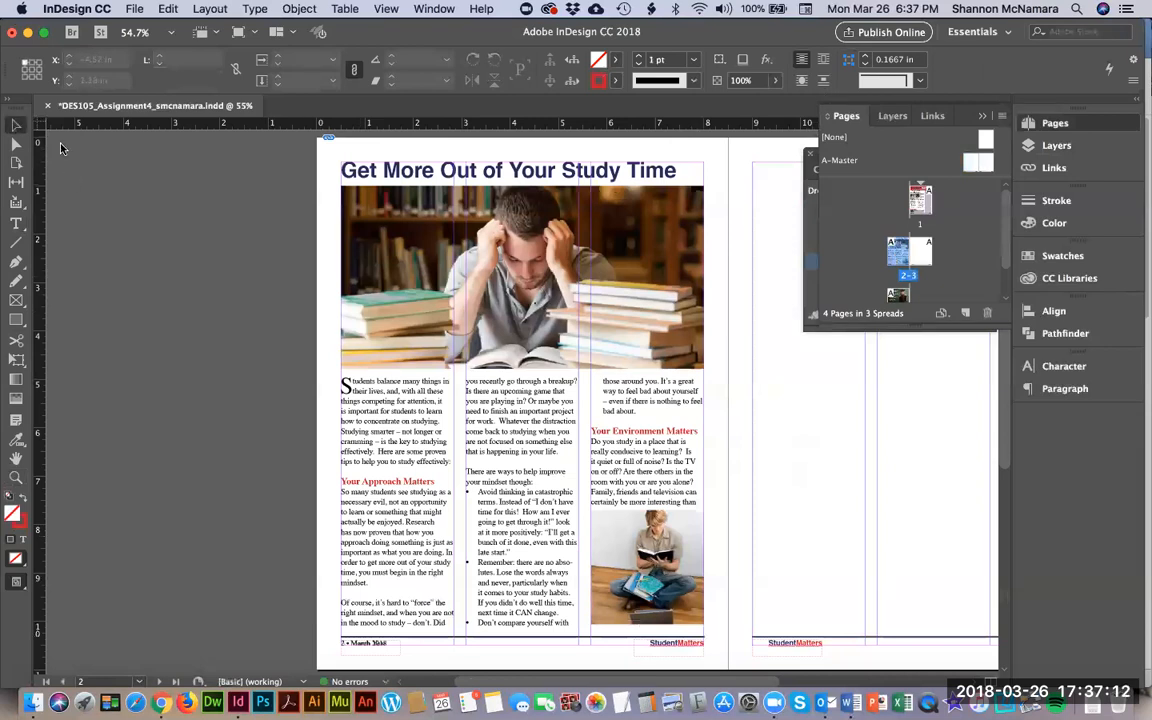
{"action": "left_click", "coordinate": [346, 236]}
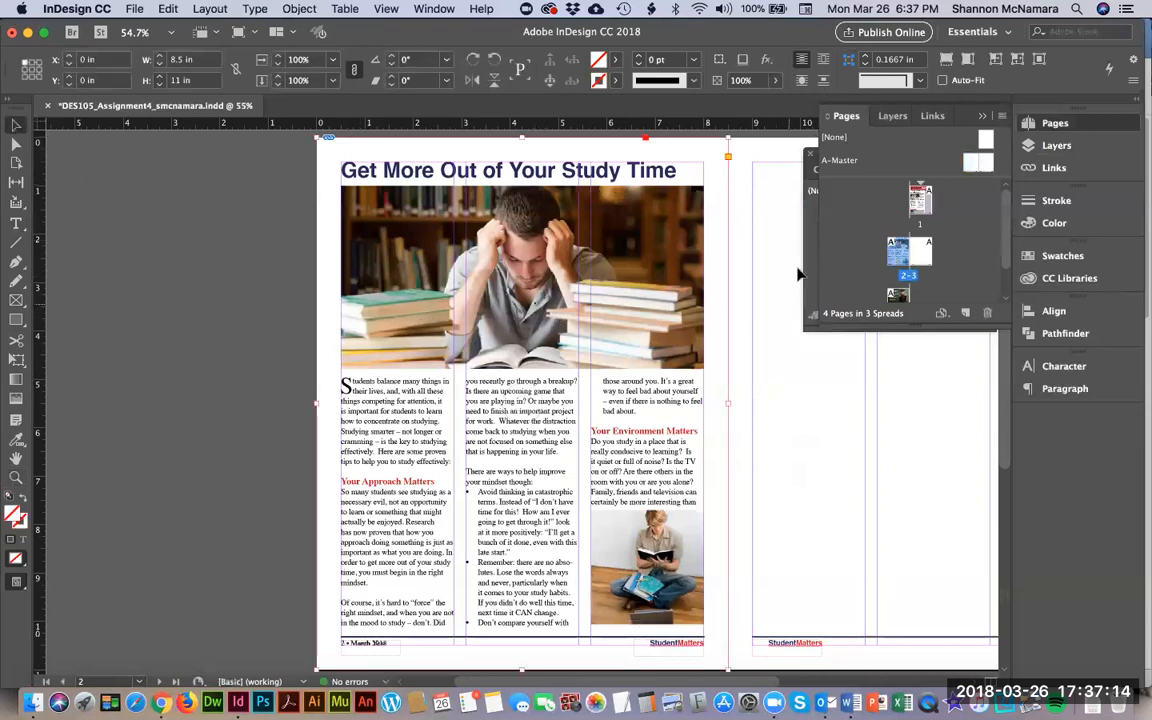
{"action": "left_click", "coordinate": [812, 233]}
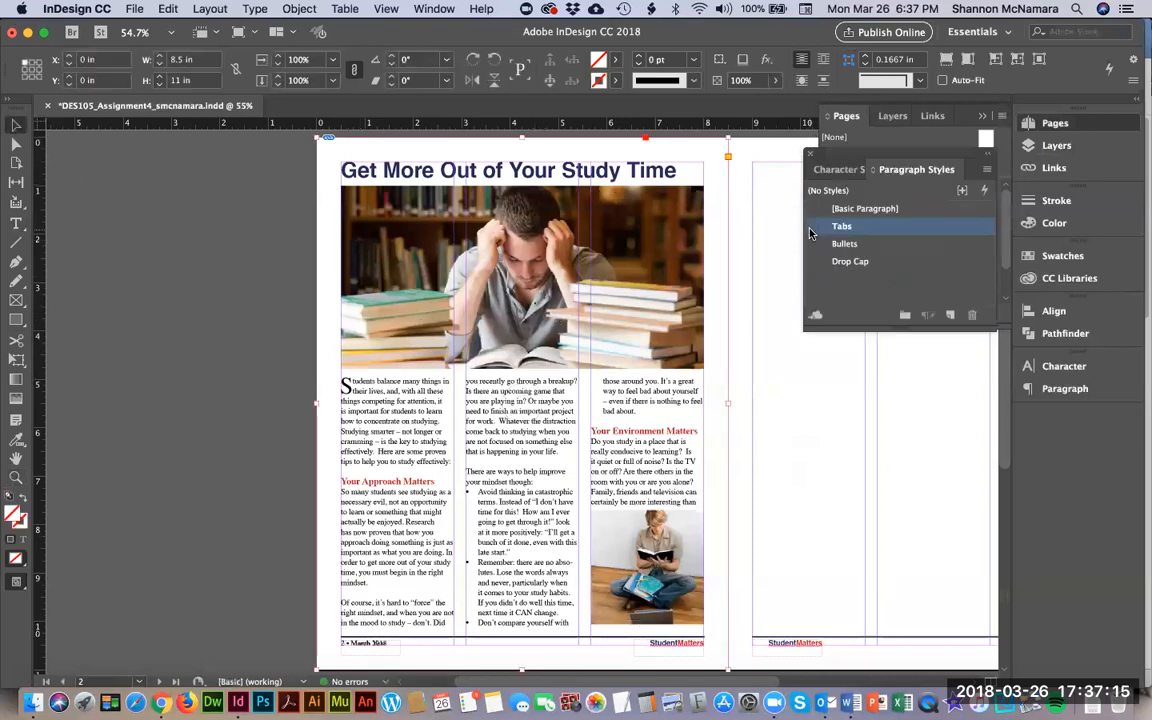
{"action": "left_click", "coordinate": [905, 119]}
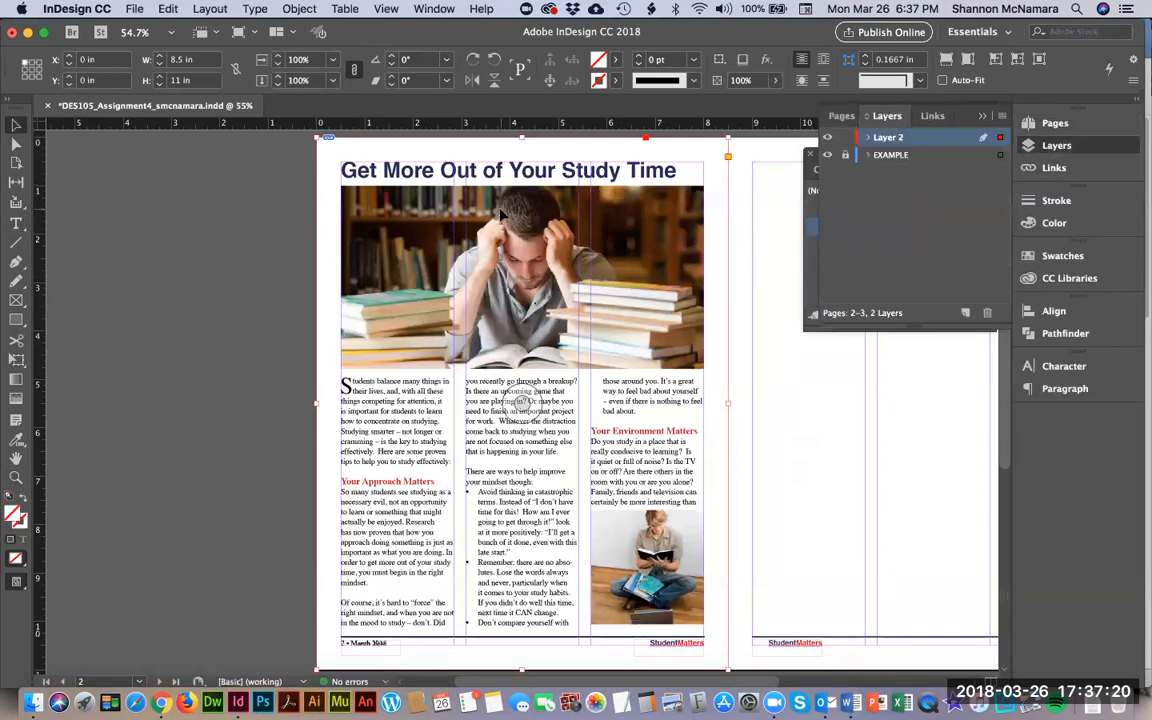
{"action": "key", "text": "Delete"}
{"action": "left_click", "coordinate": [868, 156]}
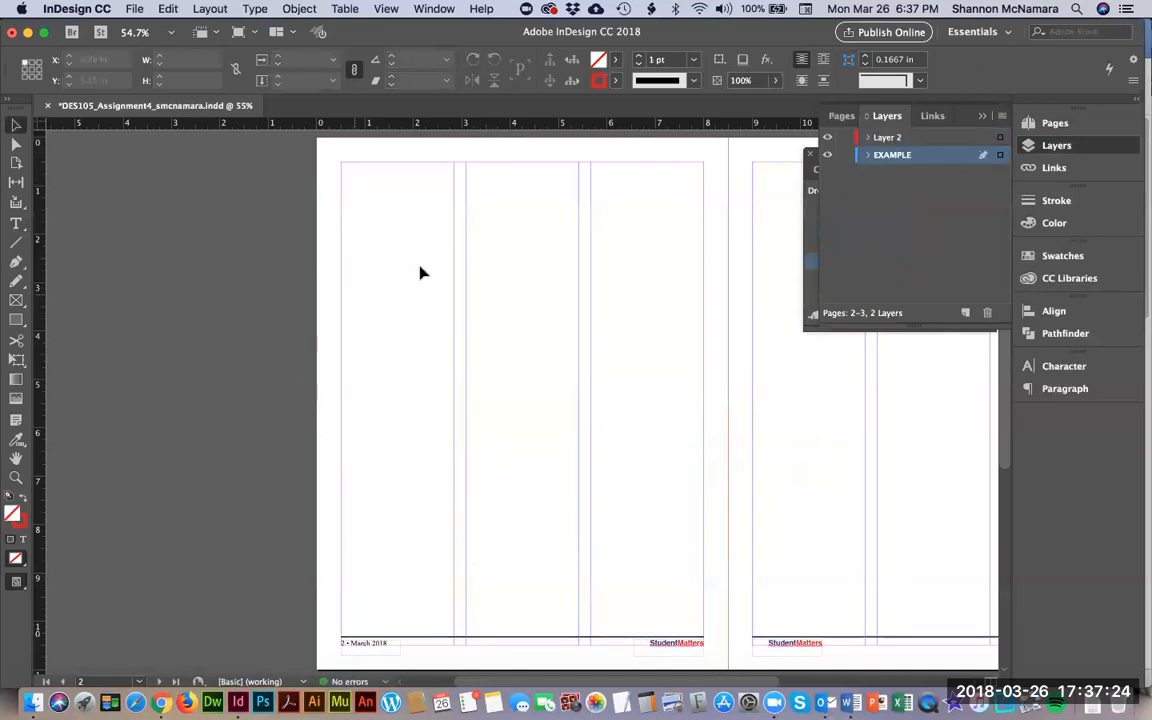
{"action": "right_click", "coordinate": [461, 268]}
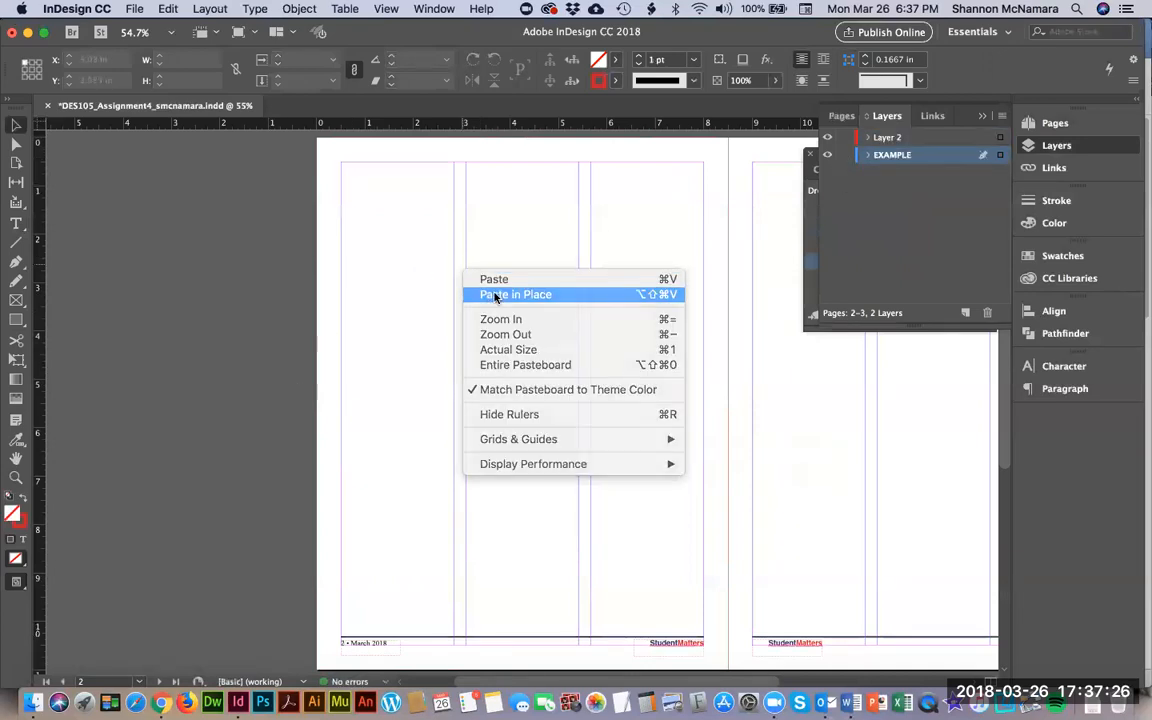
{"action": "left_click", "coordinate": [490, 294]}
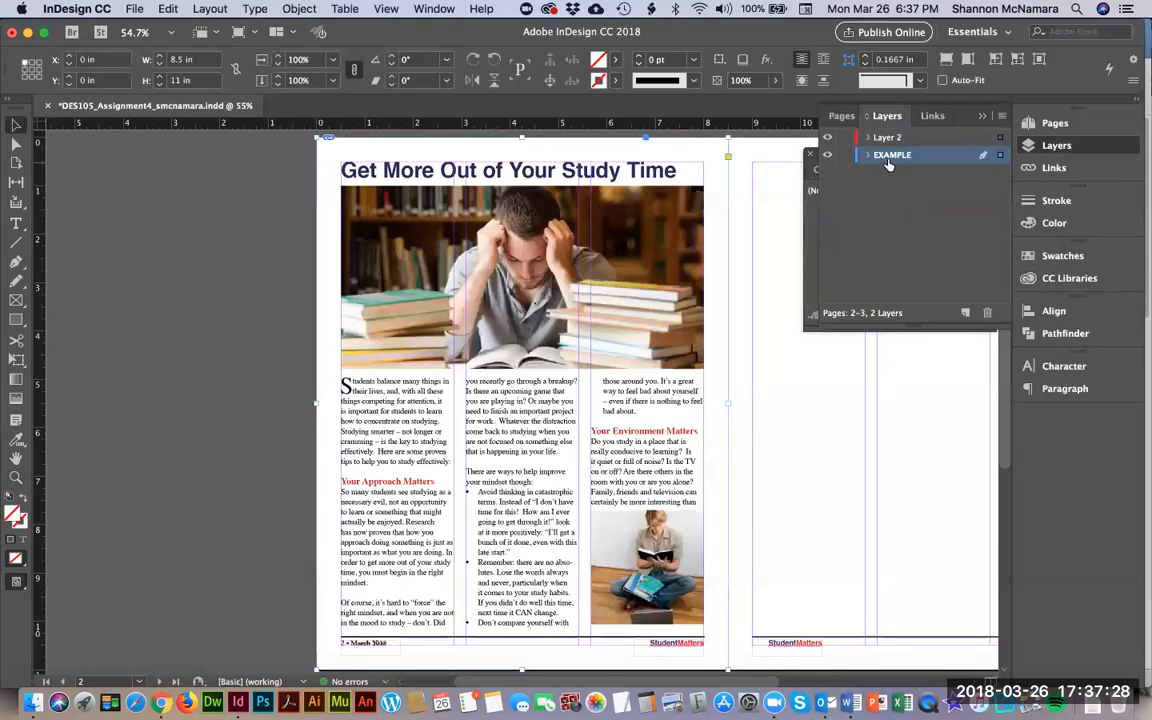
{"action": "left_click", "coordinate": [845, 156]}
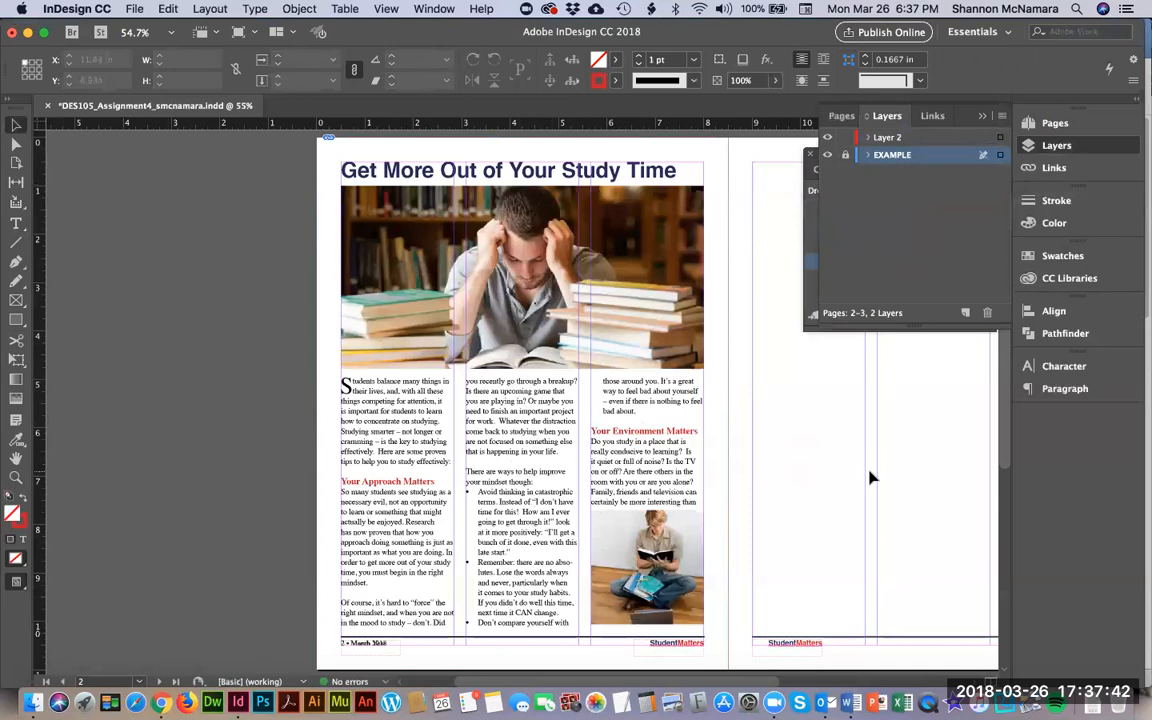
Unlock the EXAMPLE layer and compare the StudentMatters footer text on pages 3 and 1 with the mock-up's footer.
{"action": "scroll", "coordinate": [640, 450], "scroll_direction": "right", "scroll_amount": 5}
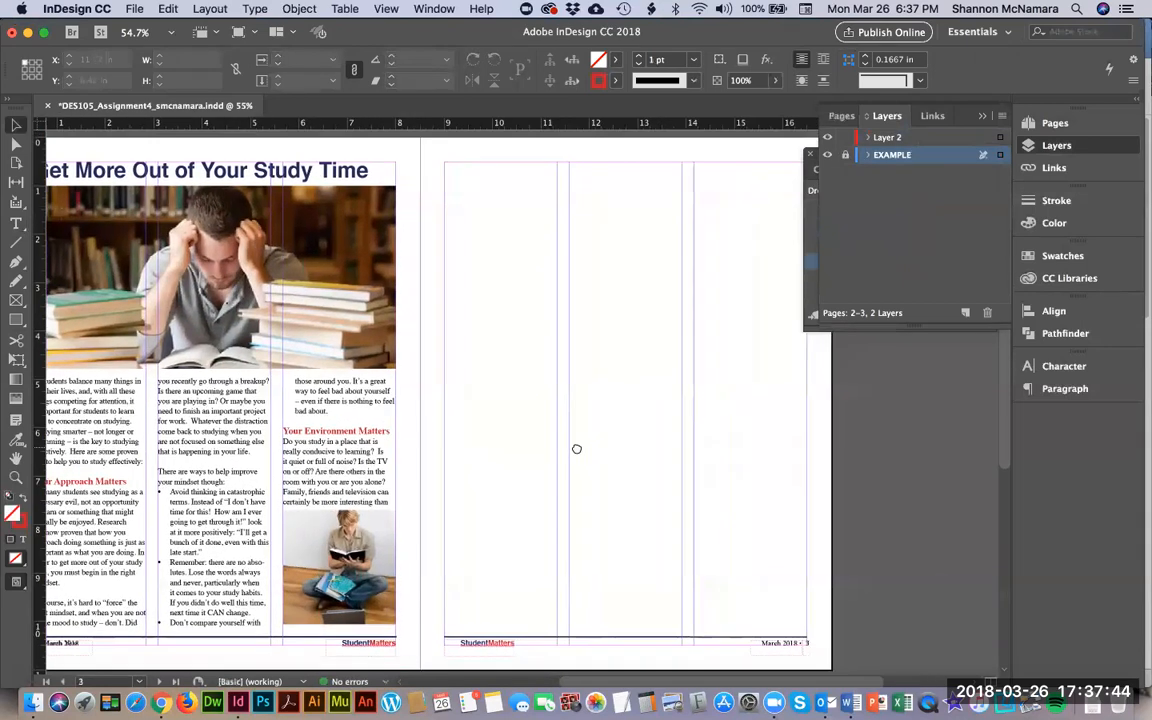
{"action": "left_click", "coordinate": [845, 156]}
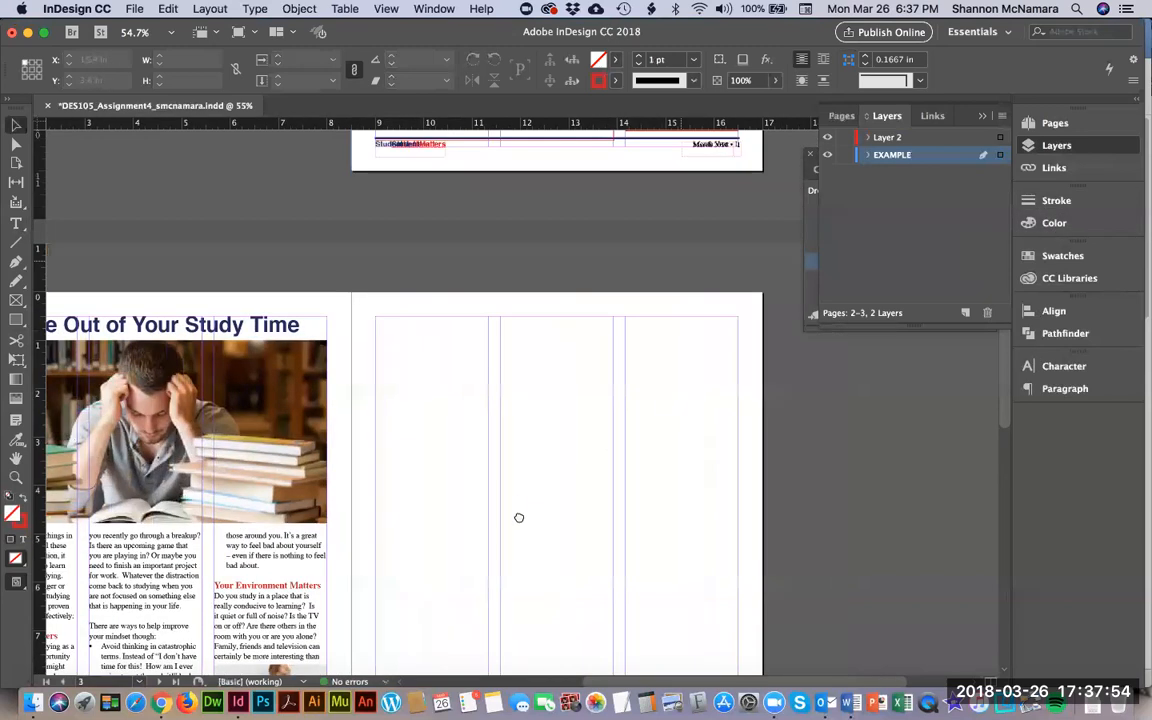
{"action": "scroll", "coordinate": [517, 517], "scroll_direction": "up", "scroll_amount": 5}
{"action": "scroll", "coordinate": [517, 517], "scroll_direction": "right", "scroll_amount": 3}
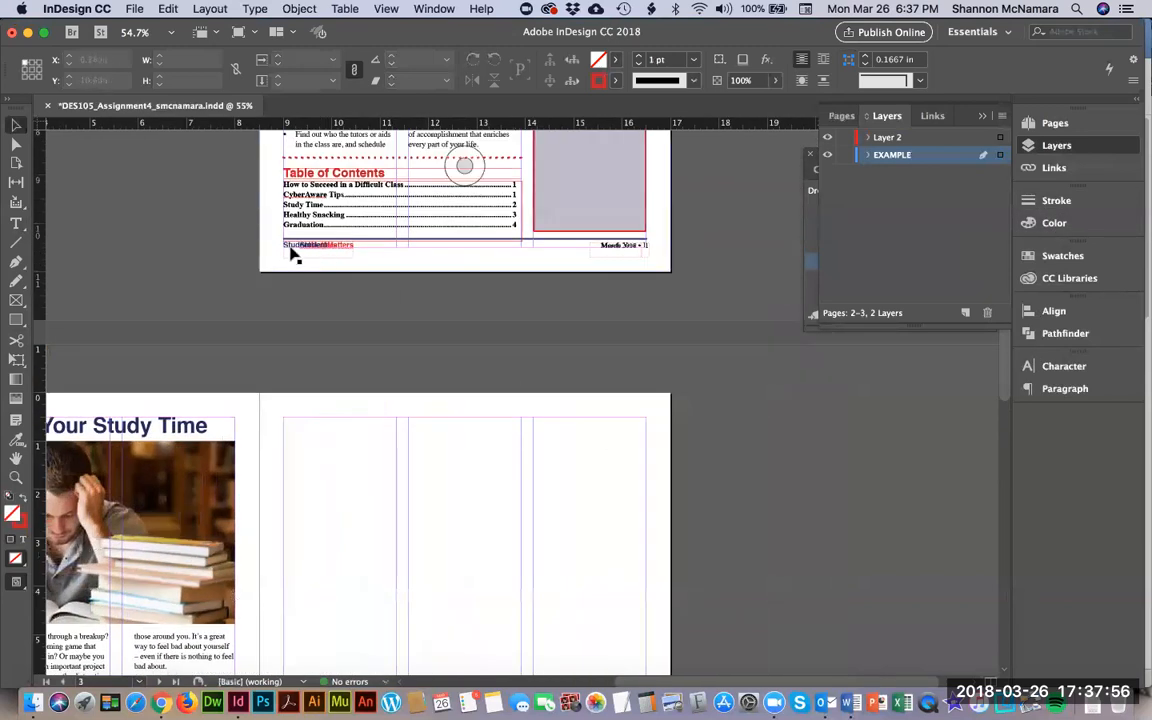
{"action": "left_click", "coordinate": [348, 245]}
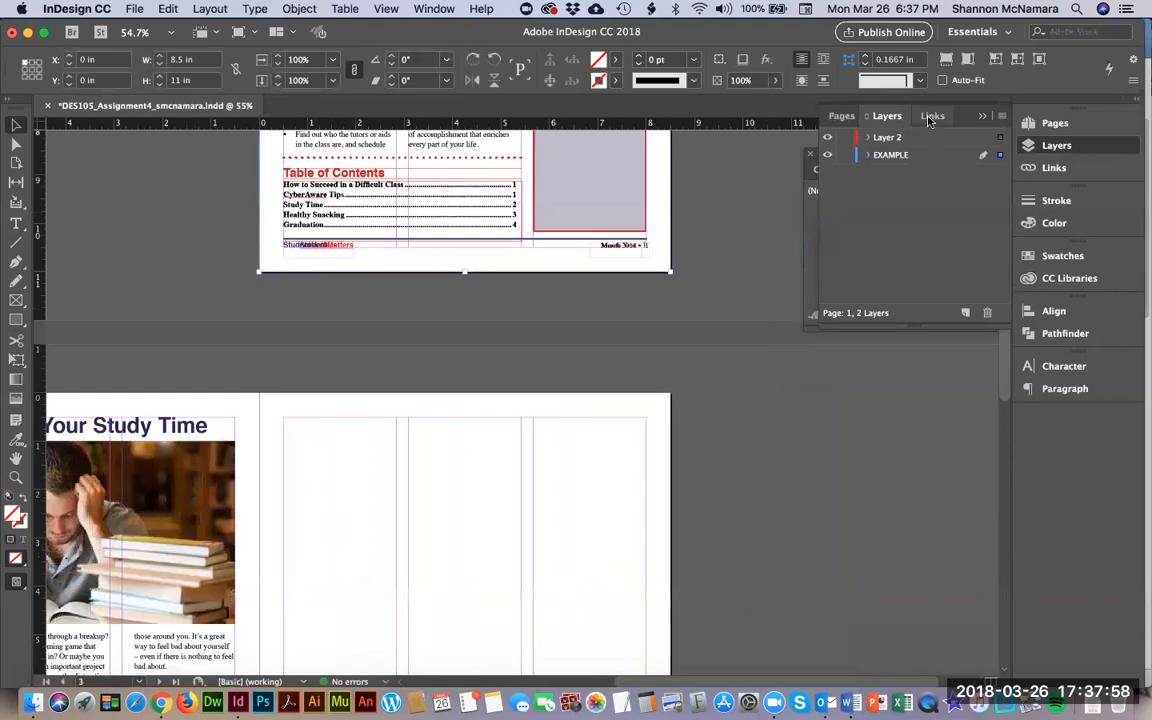
Left-align the StudentMatters text in the right page's footer on A-Master and deselect its frame.
{"action": "left_click", "coordinate": [846, 116]}
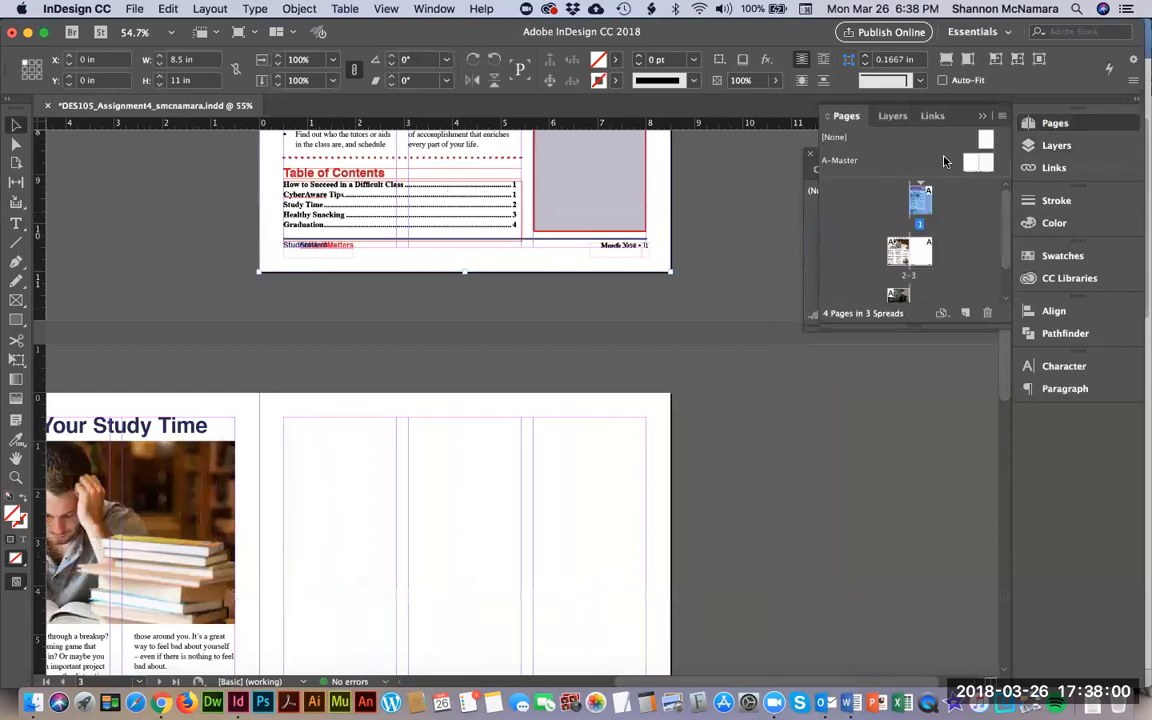
{"action": "double_click", "coordinate": [984, 168]}
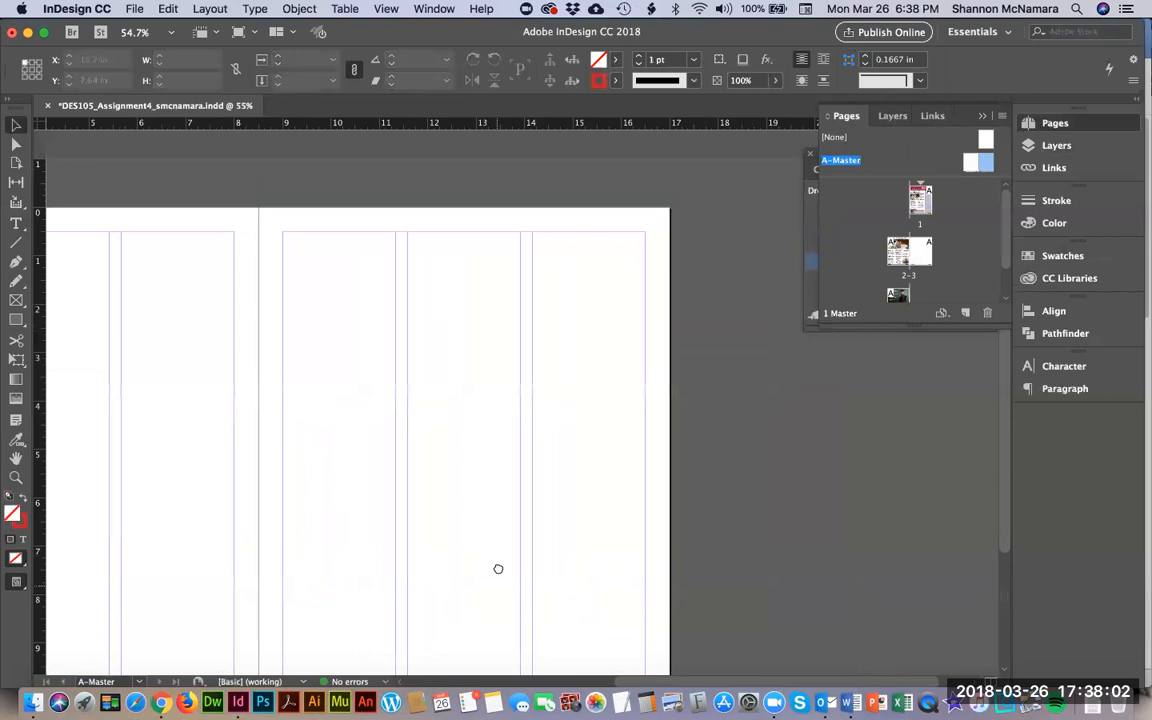
{"action": "left_click_drag", "start_coordinate": [499, 568], "coordinate": [549, 426]}
{"action": "triple_click", "coordinate": [384, 575]}
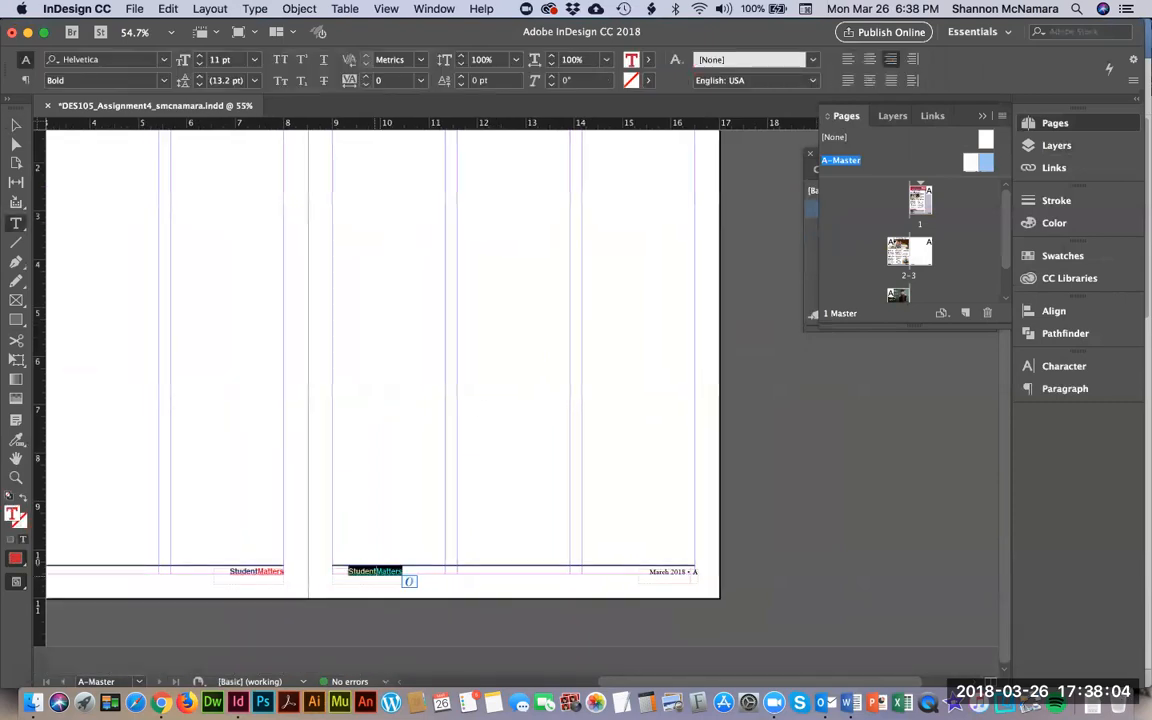
{"action": "left_click", "coordinate": [848, 60]}
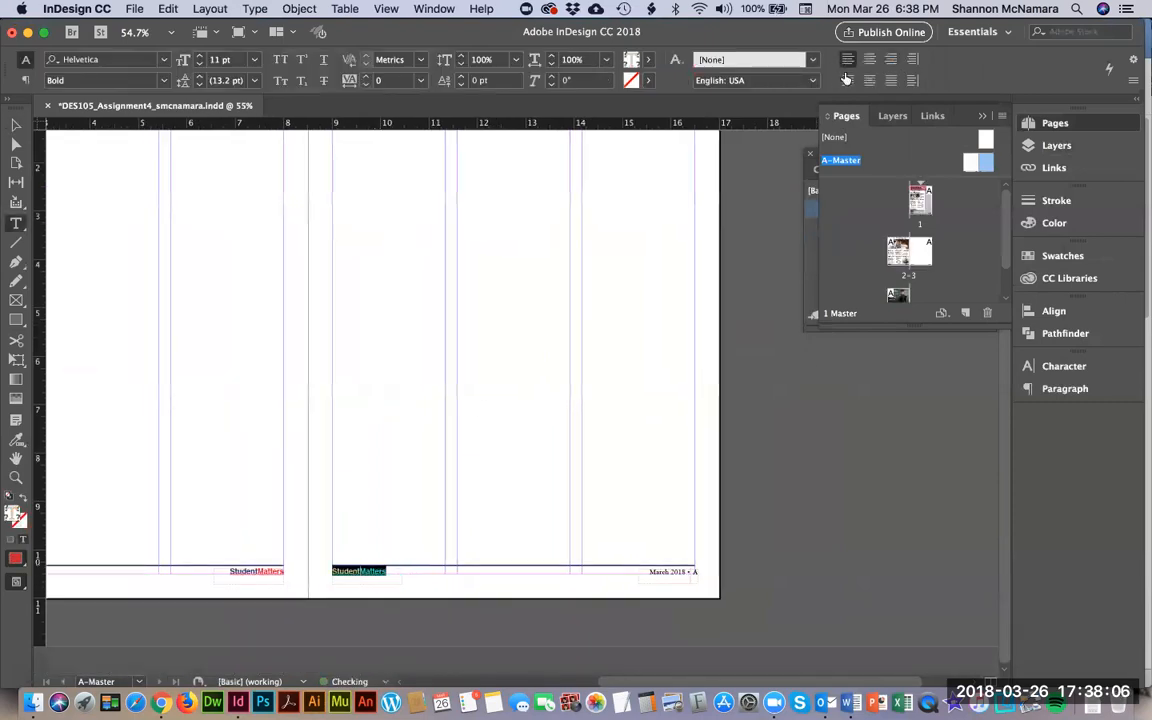
{"action": "left_click", "coordinate": [16, 124]}
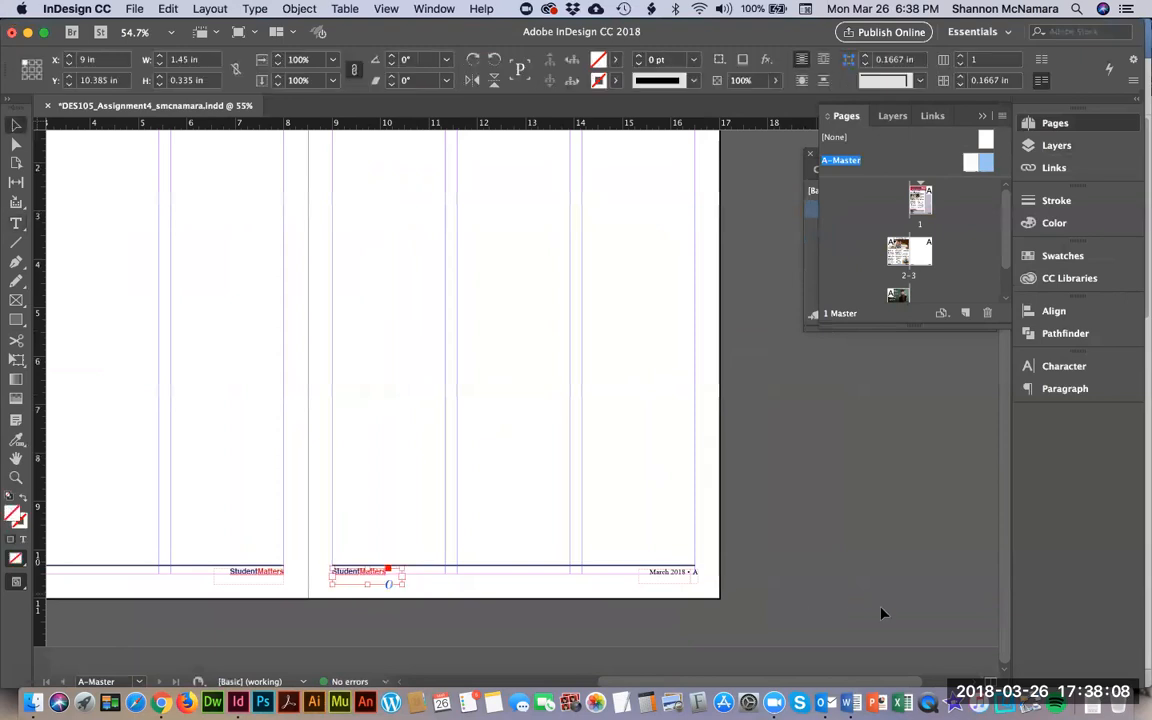
{"action": "left_click", "coordinate": [730, 509]}
Remove the page-number marker from its separate small frame beside "March 2018 •" in the right master page's footer.
{"action": "key", "text": "z"}
{"action": "left_click_drag", "start_coordinate": [613, 544], "coordinate": [792, 617]}
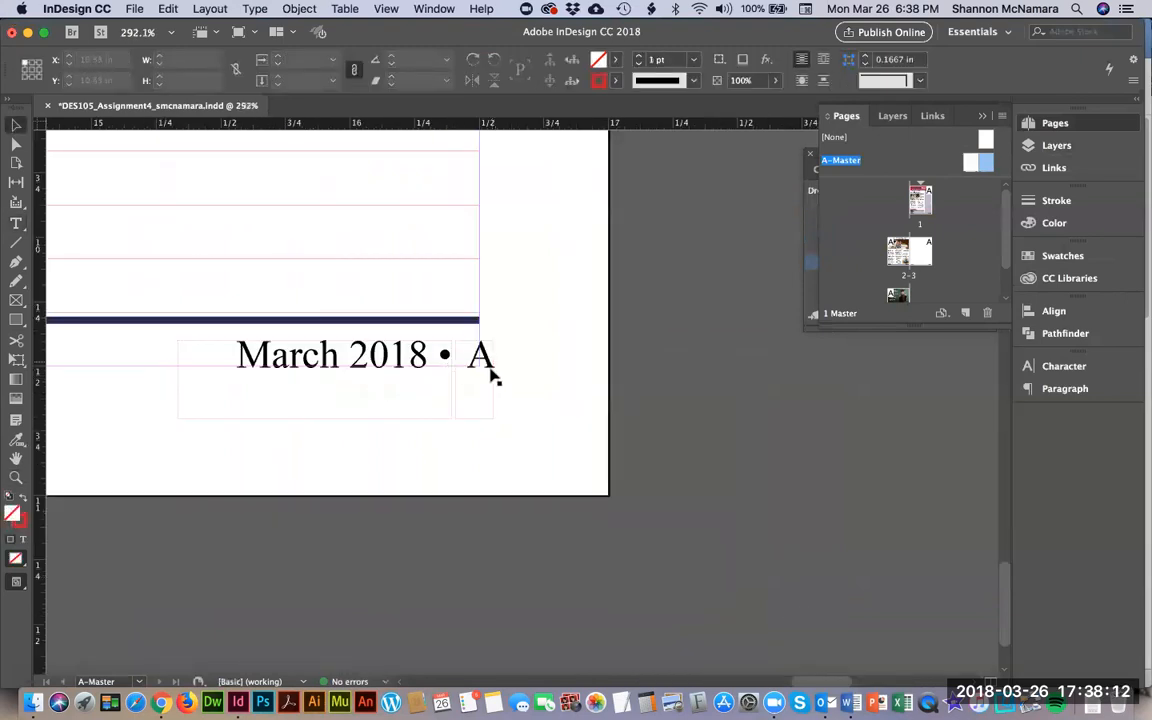
{"action": "key", "text": "t"}
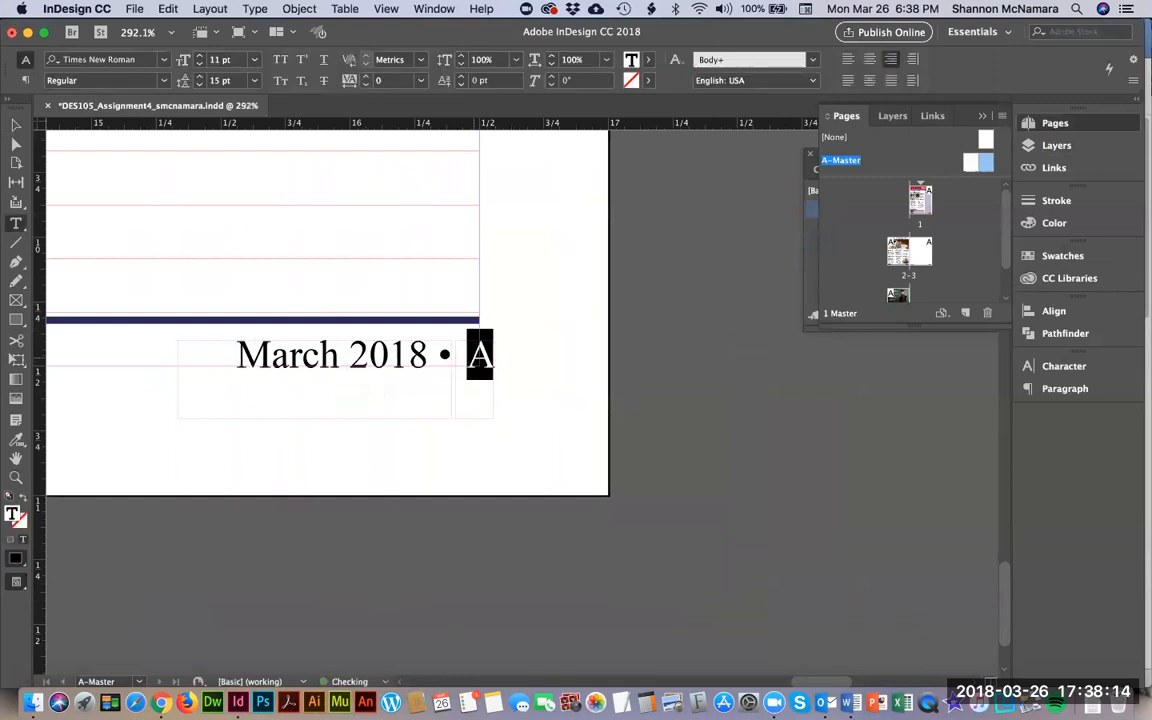
{"action": "key", "text": "BackSpace"}
{"action": "key", "text": "Escape"}
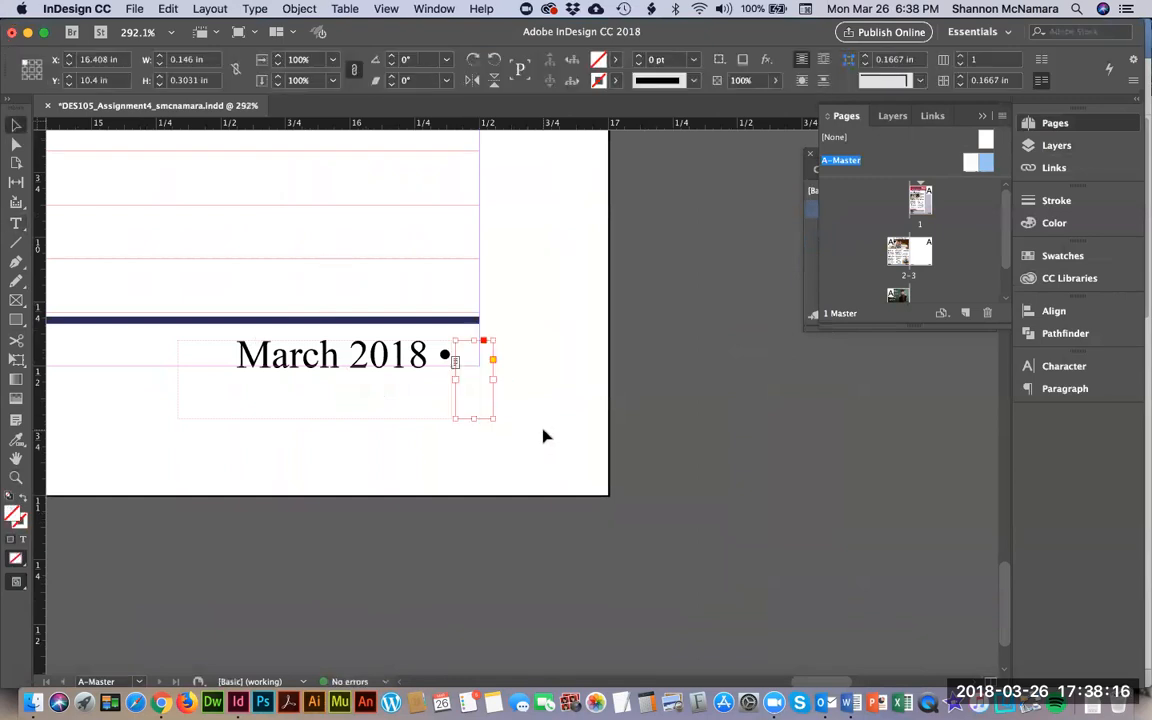
Add the page-number marker after the bullet in the "March 2018" frame and resize the frame to 1.35 × 0.335 in, ending at the margin.
{"action": "left_click", "coordinate": [425, 380]}
{"action": "left_click_drag", "start_coordinate": [450, 417], "coordinate": [480, 418]}
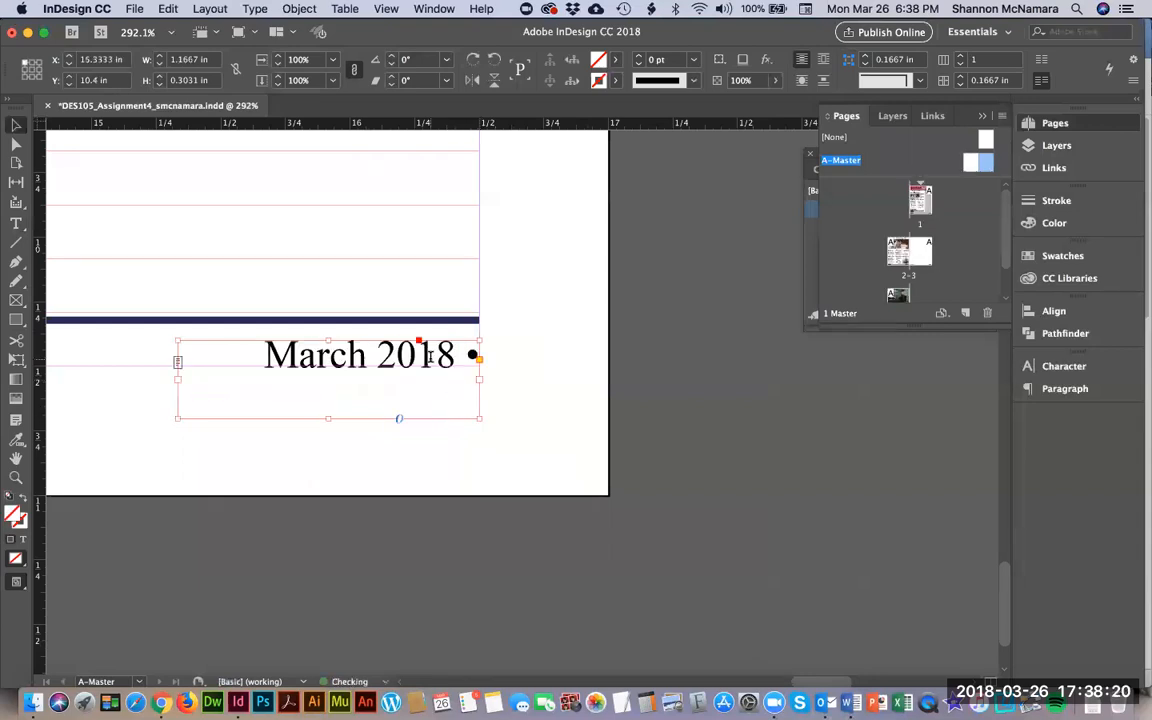
{"action": "key", "text": "t"}
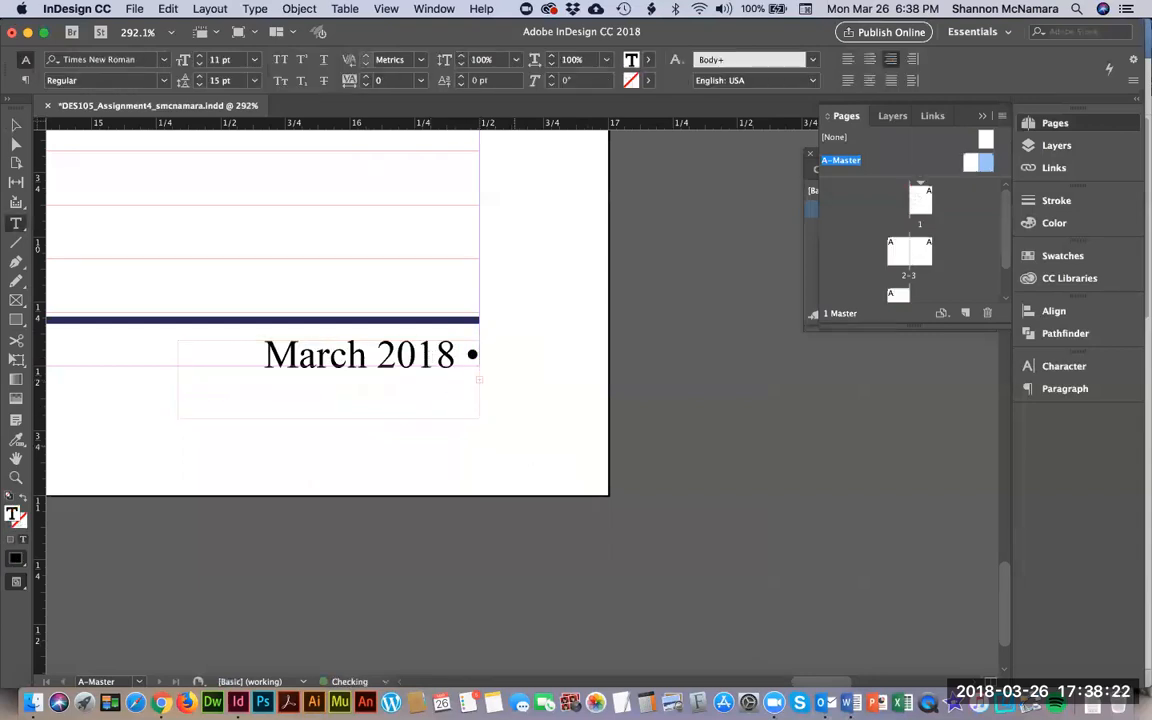
{"action": "left_click", "coordinate": [16, 124]}
{"action": "left_click", "coordinate": [310, 419]}
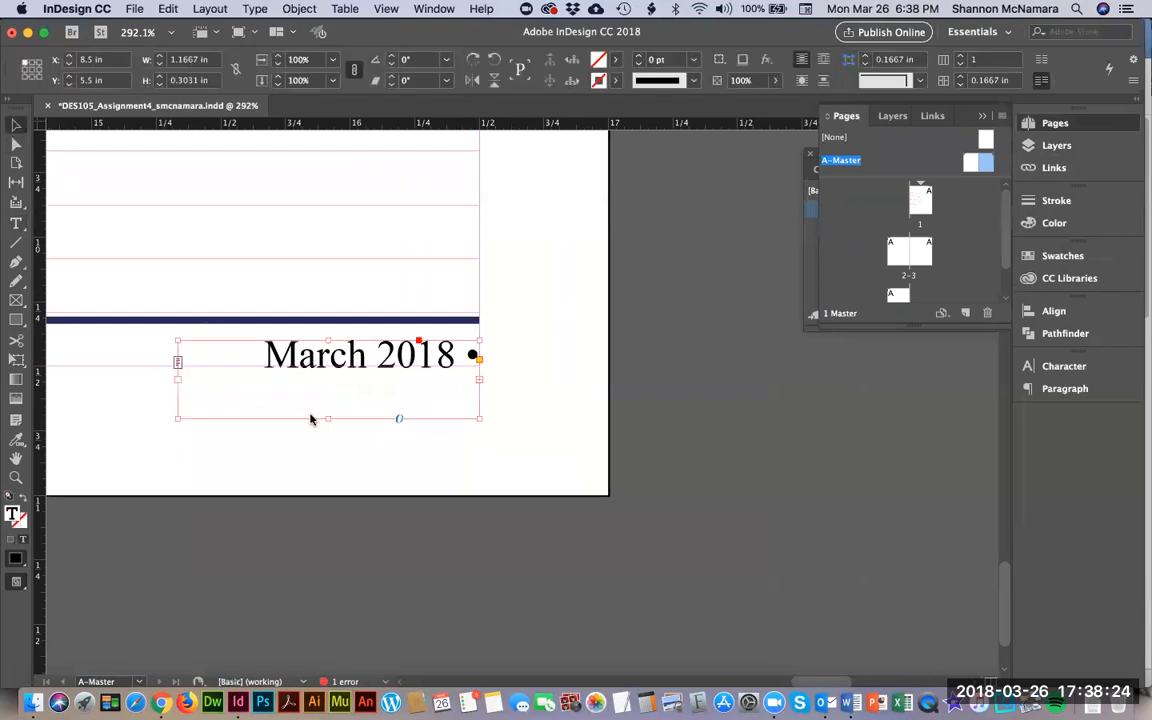
{"action": "left_click_drag", "start_coordinate": [178, 418], "coordinate": [130, 428]}
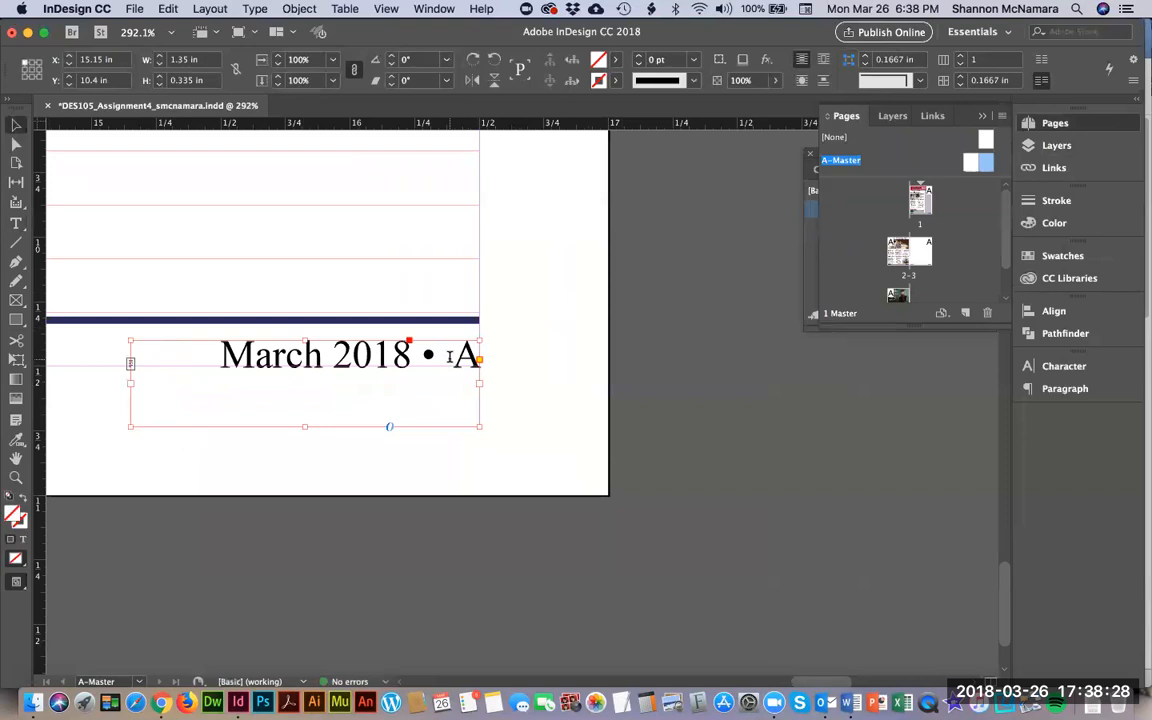
Delete the extra space before the page-number marker so the right footer reads "March 2018 • A", and deselect the frame.
{"action": "double_click", "coordinate": [449, 357]}
{"action": "key", "text": "BackSpace"}
{"action": "key", "text": "Left"}
{"action": "key", "text": "Left"}
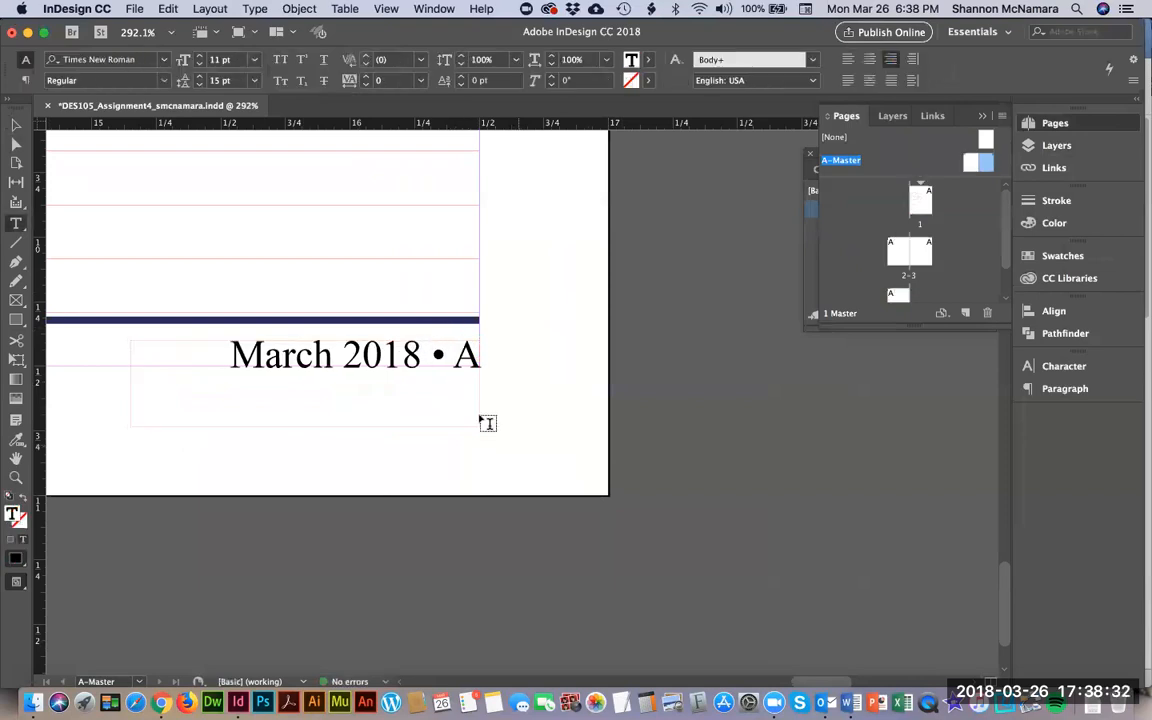
{"action": "key", "text": "Escape"}
{"action": "left_click", "coordinate": [660, 269]}
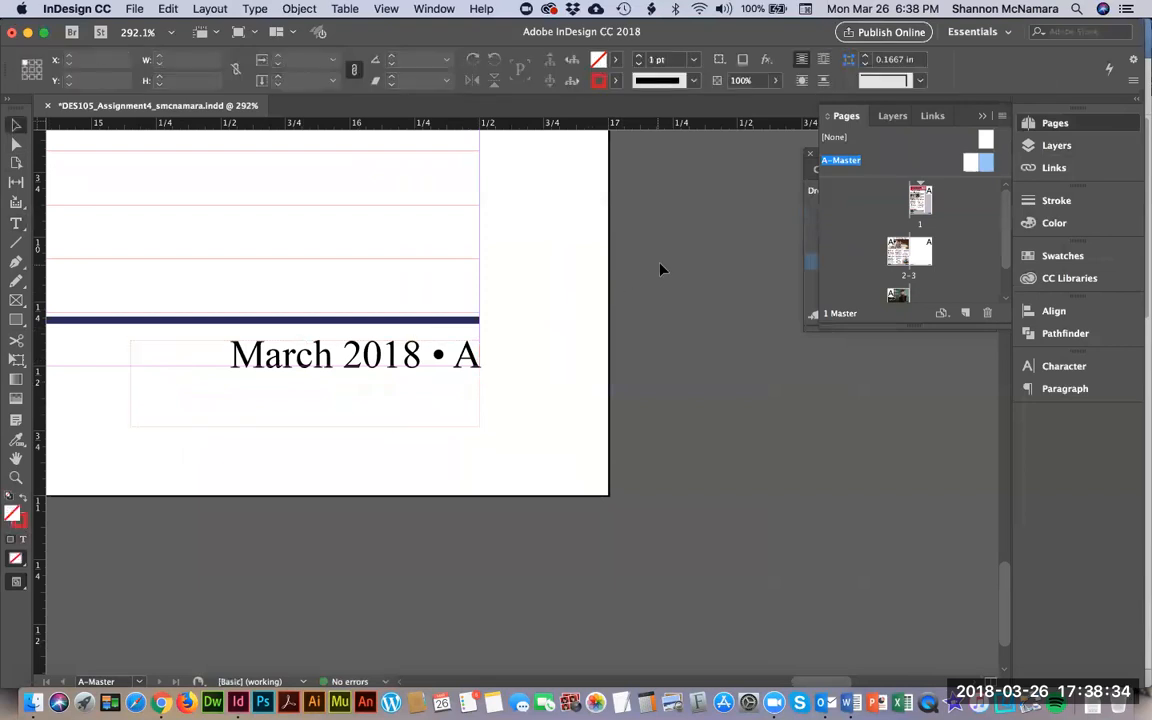
Check the updated master footers on the document's page 2–3 spread.
{"action": "double_click", "coordinate": [900, 260]}
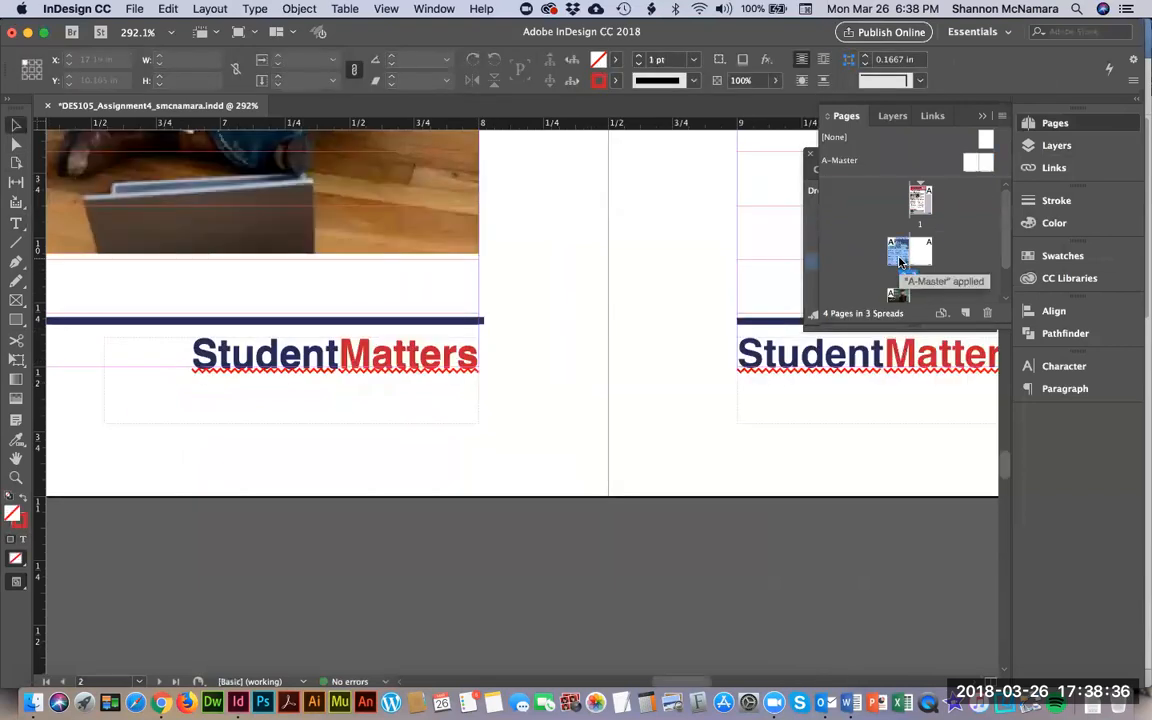
{"action": "key", "text": "super+0"}
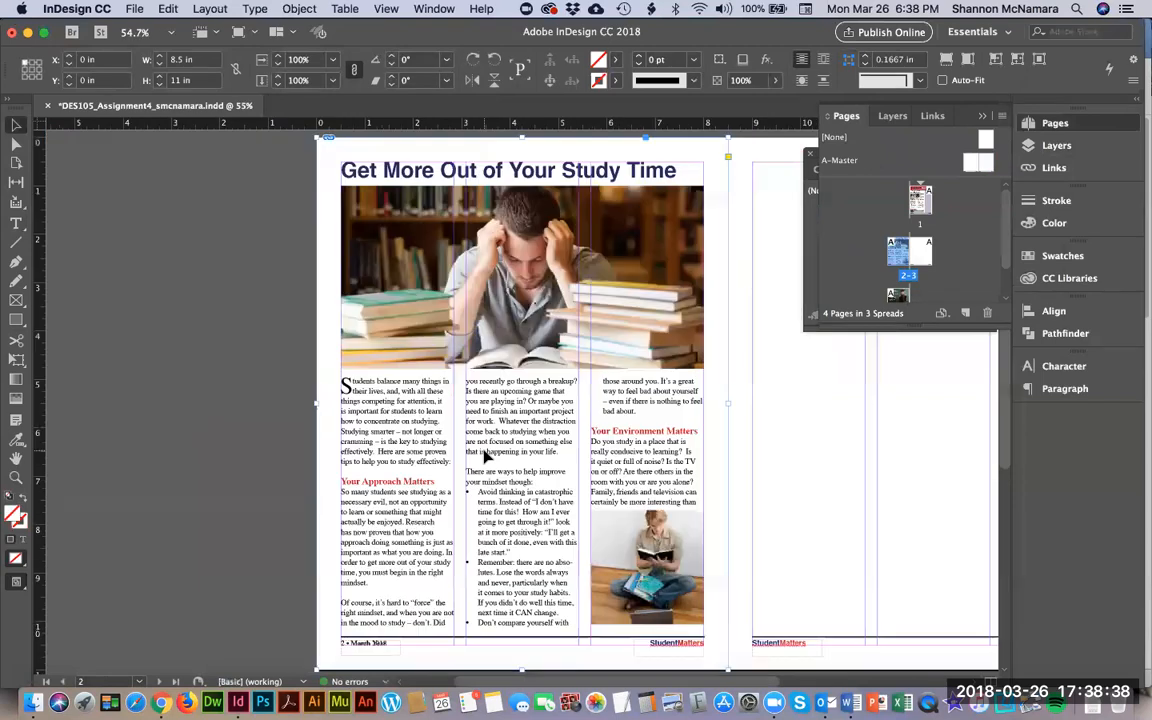
{"action": "left_click_drag", "start_coordinate": [830, 529], "coordinate": [491, 532]}
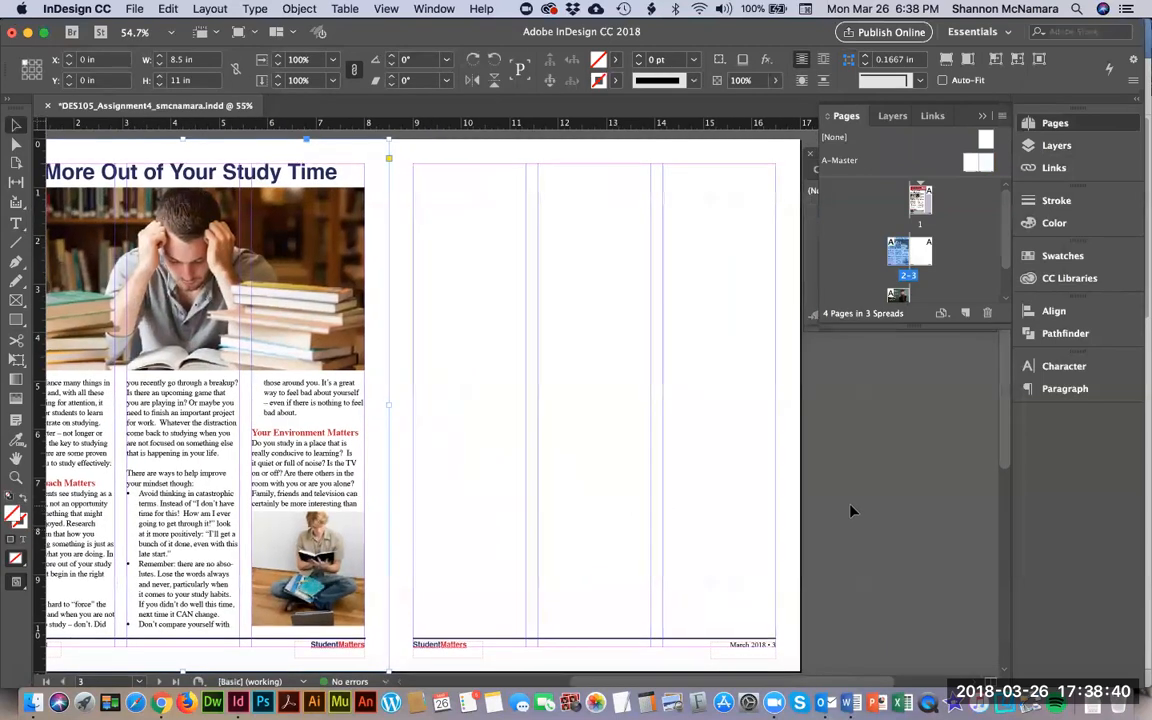
Place page 3 of NLMockUp.pdf on the EXAMPLE layer, aligned to the upper-left corner of page 3.
{"action": "left_click", "coordinate": [887, 117]}
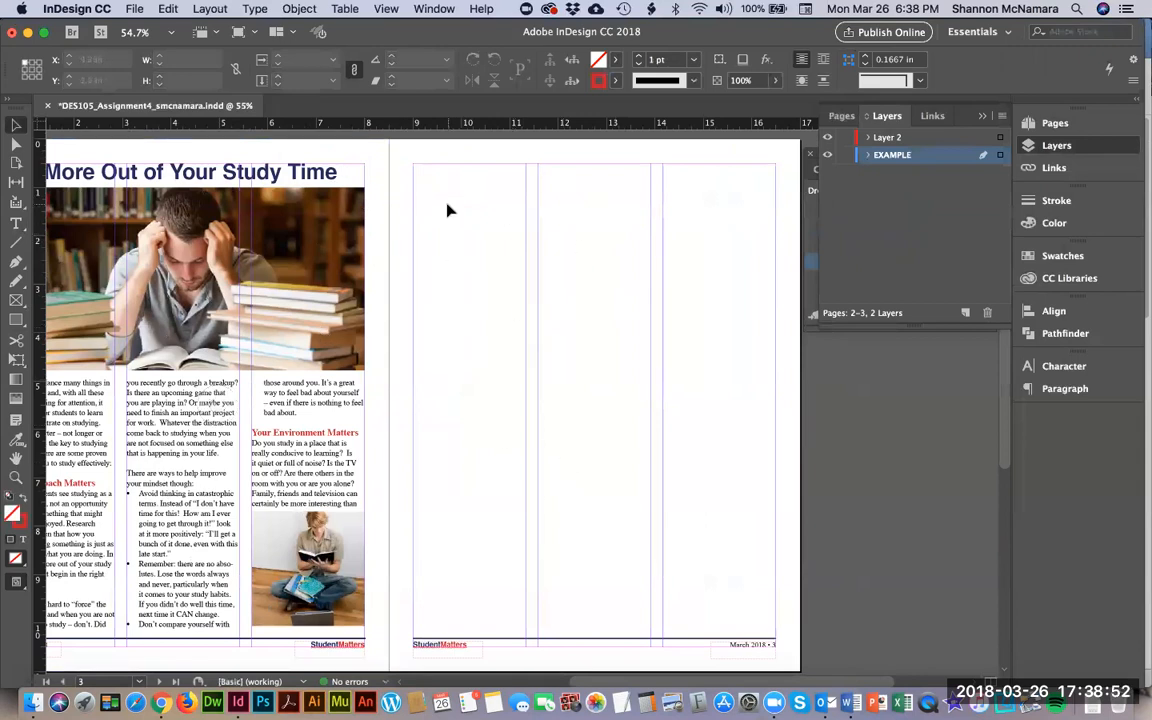
{"action": "left_click", "coordinate": [133, 8]}
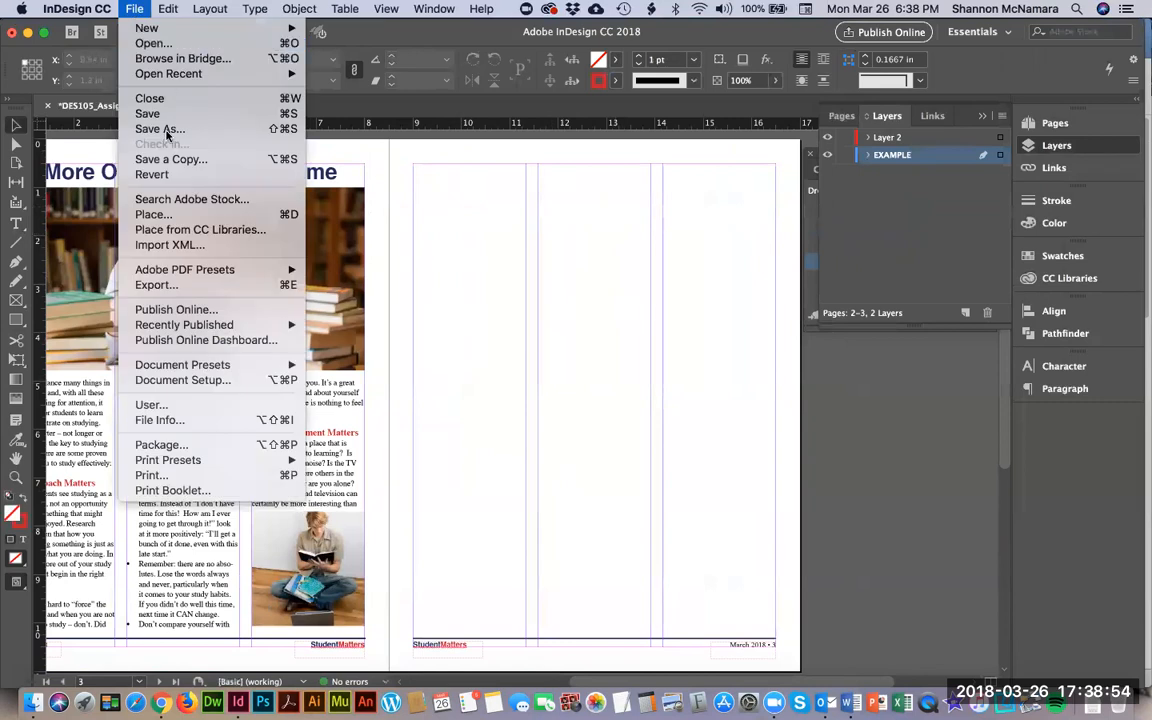
{"action": "left_click", "coordinate": [156, 215]}
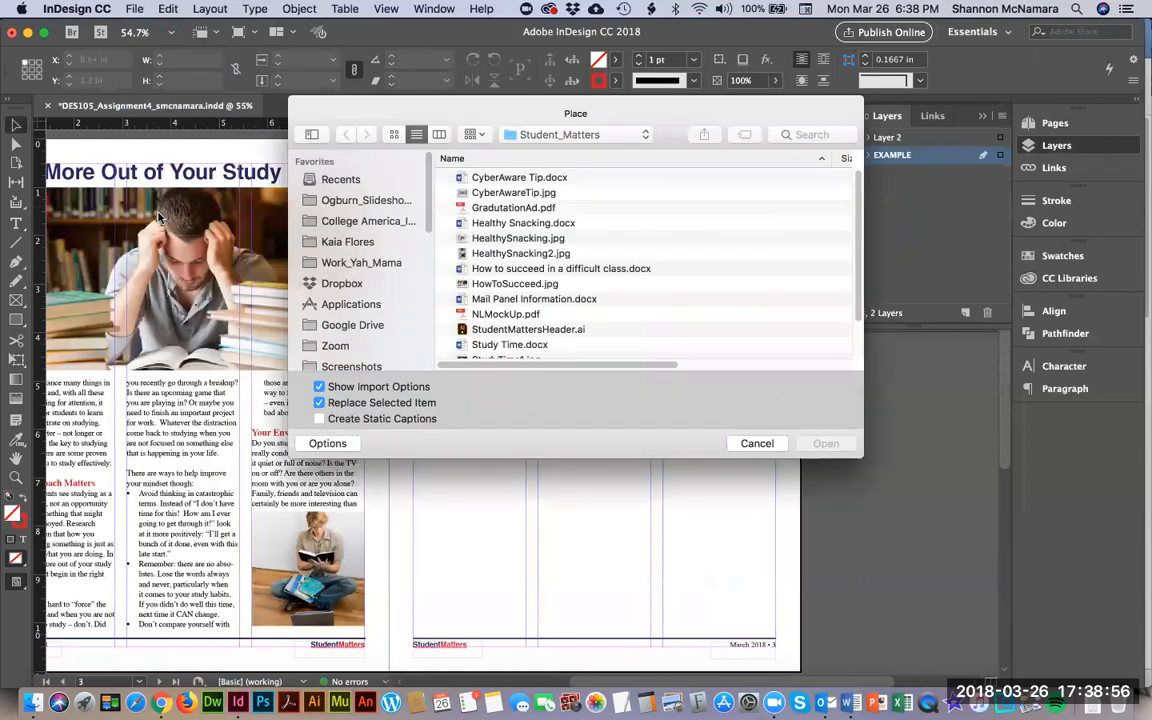
{"action": "left_click", "coordinate": [503, 316]}
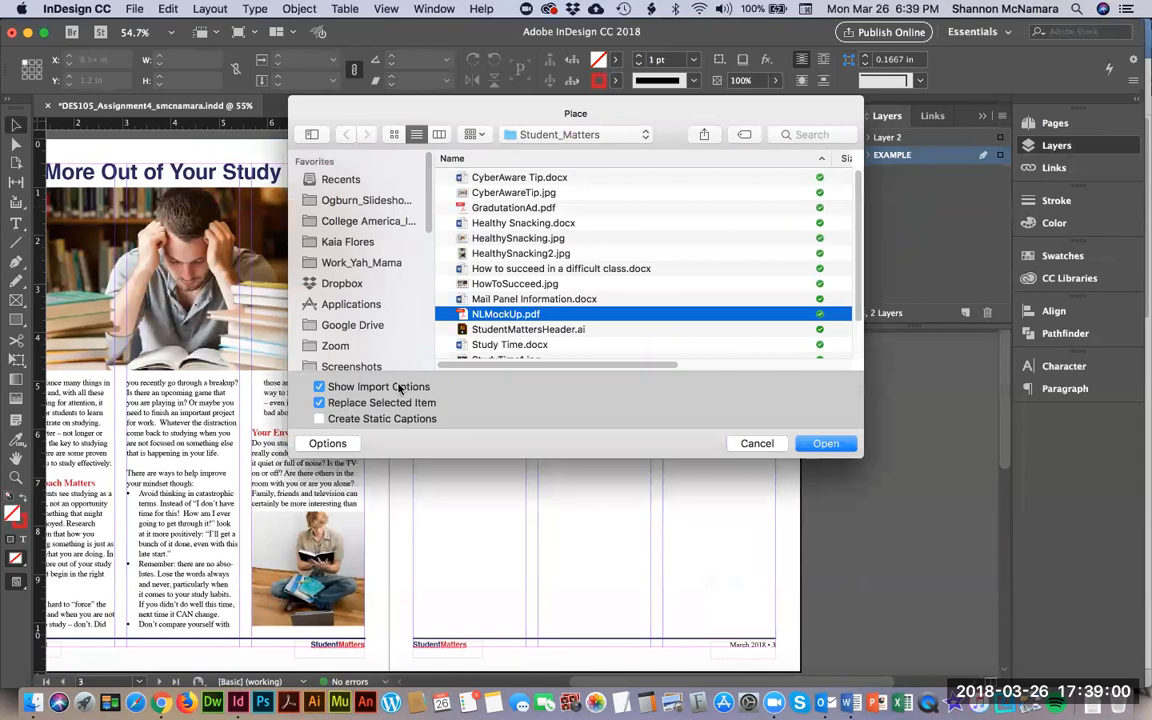
{"action": "left_click", "coordinate": [822, 443]}
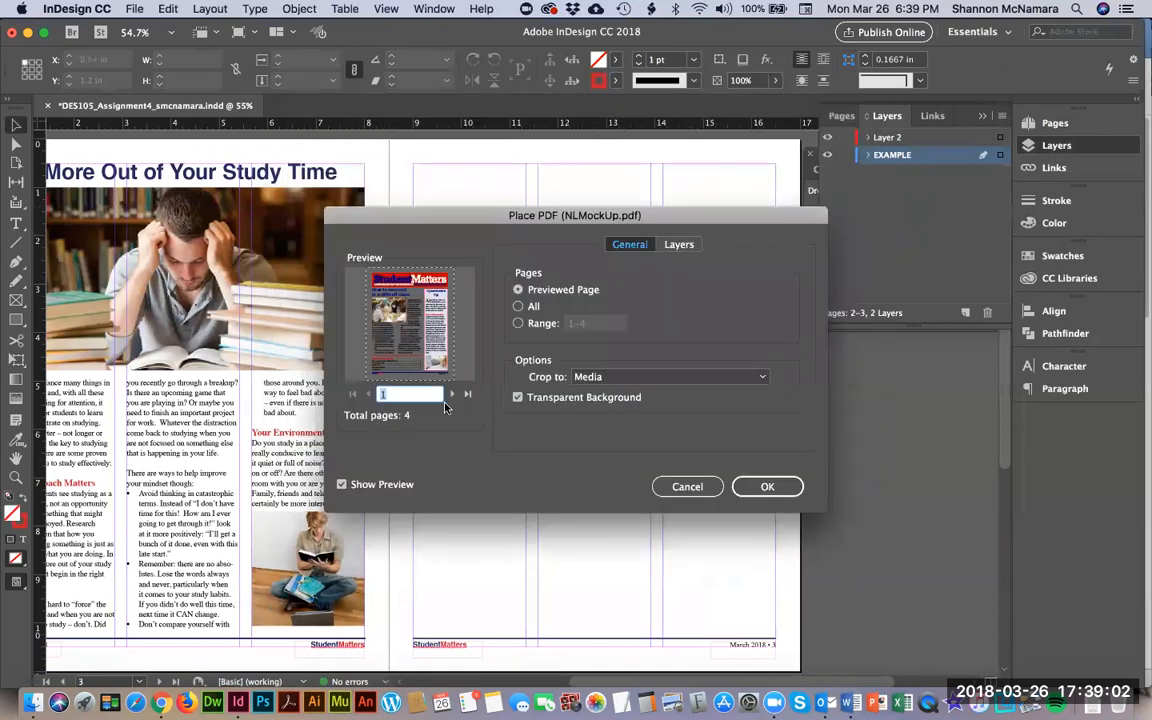
{"action": "left_click", "coordinate": [451, 394]}
{"action": "left_click", "coordinate": [451, 394]}
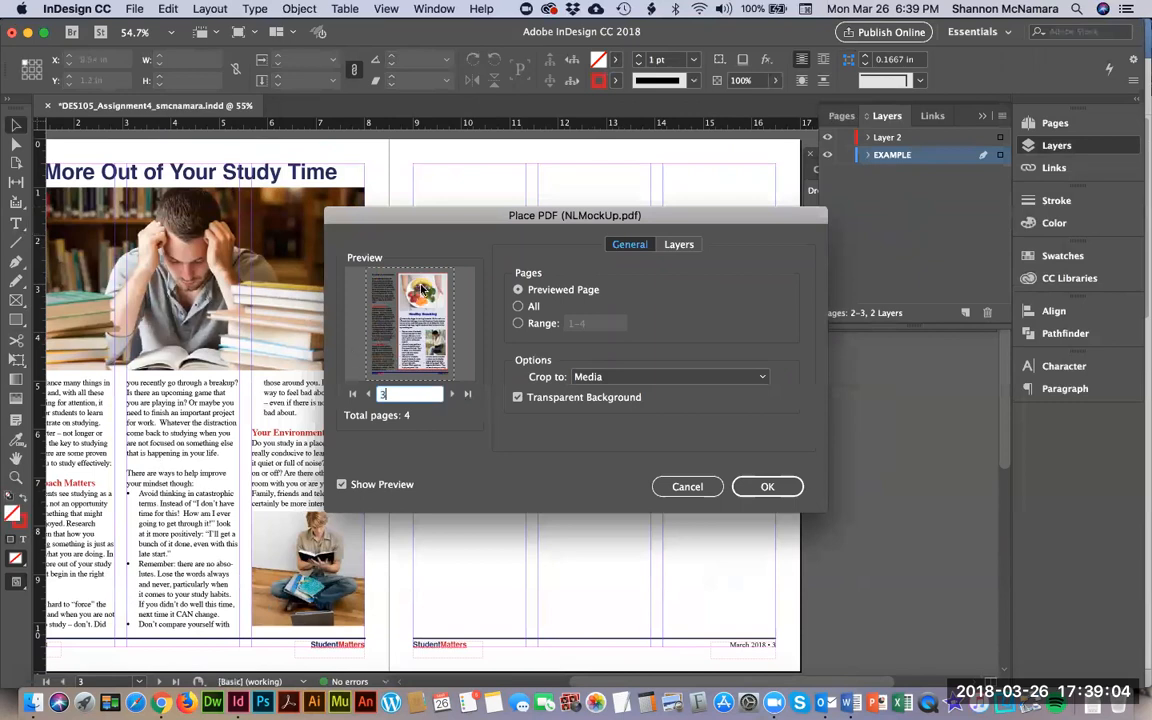
{"action": "left_click", "coordinate": [782, 485]}
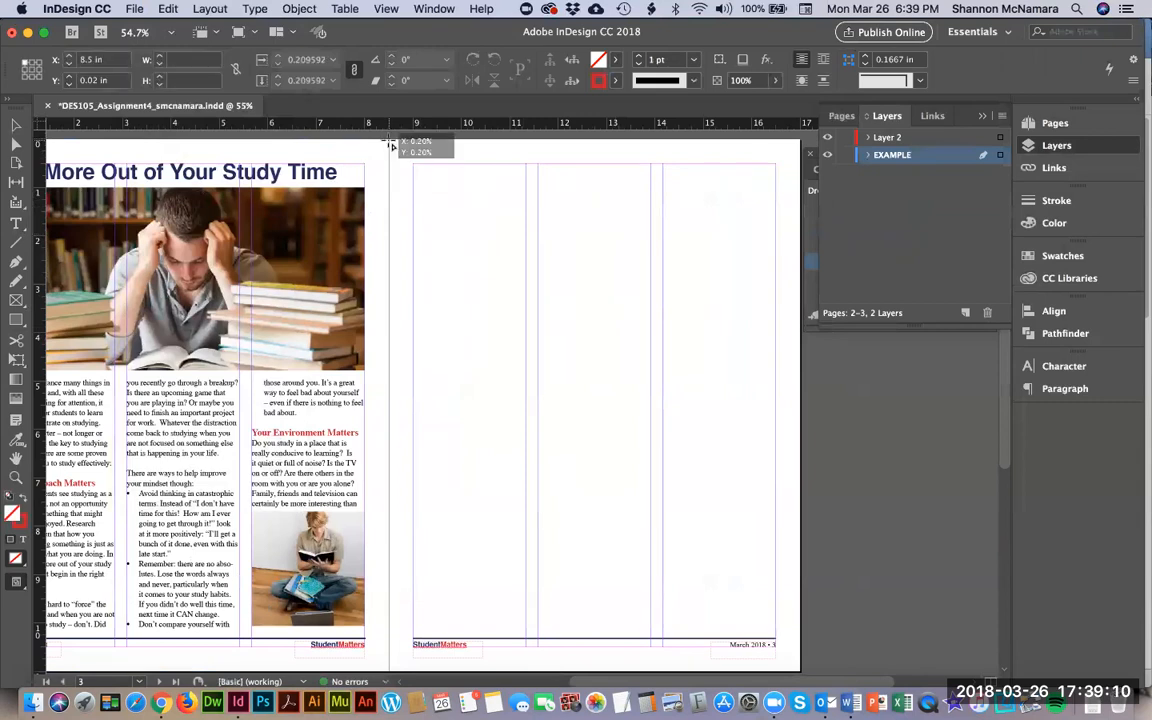
{"action": "left_click", "coordinate": [389, 141]}
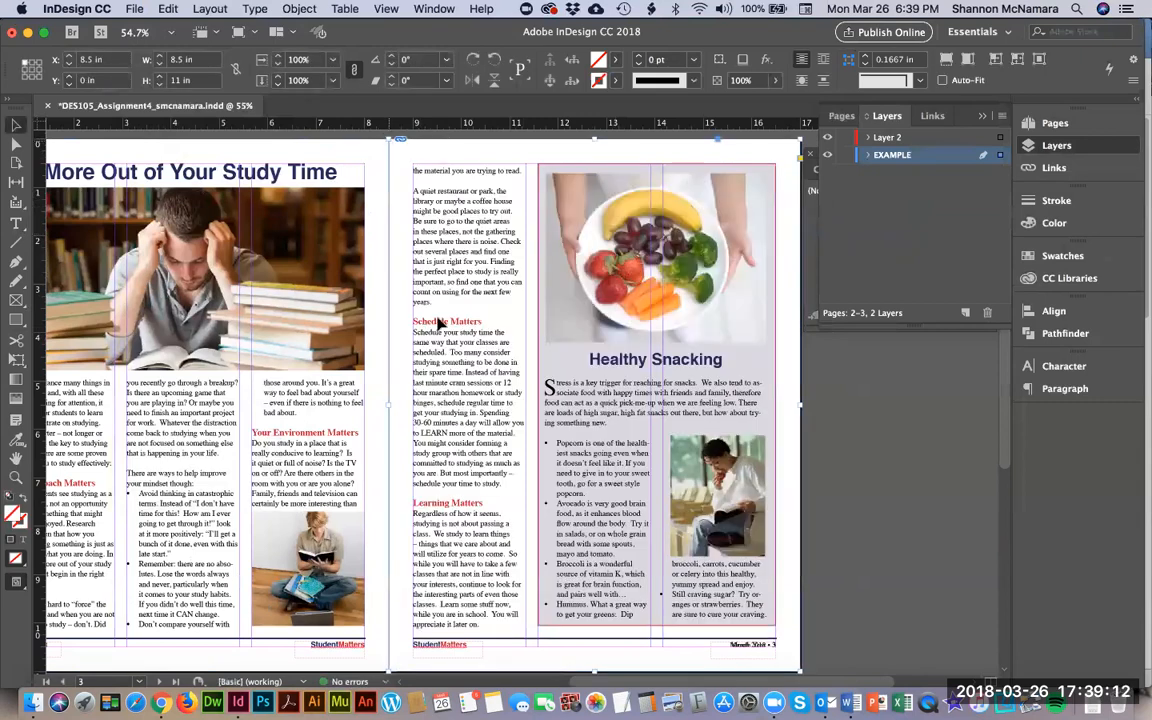
{"action": "left_click", "coordinate": [830, 640]}
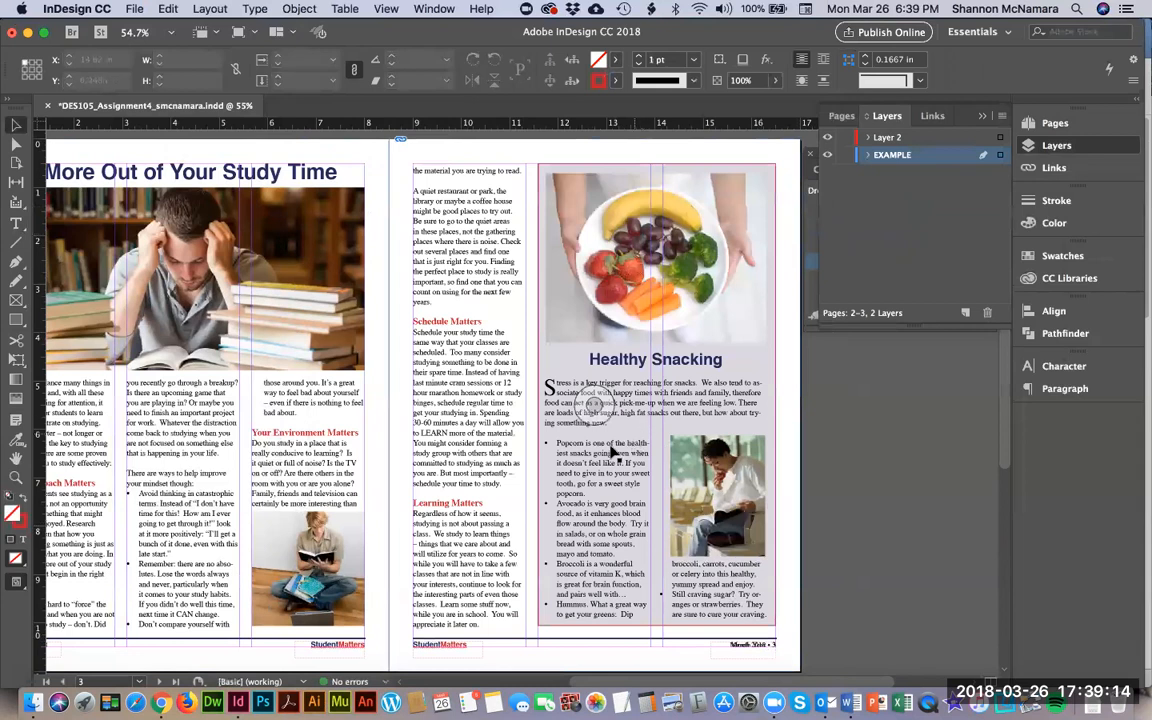
Check the placed mock-up's position on page 3, and lock the EXAMPLE layer.
{"action": "mouse_move", "coordinate": [455, 280]}
{"action": "left_mouse_down"}
{"action": "mouse_move", "coordinate": [577, 277]}
{"action": "mouse_move", "coordinate": [601, 259]}
{"action": "mouse_move", "coordinate": [455, 286]}
{"action": "left_mouse_up"}
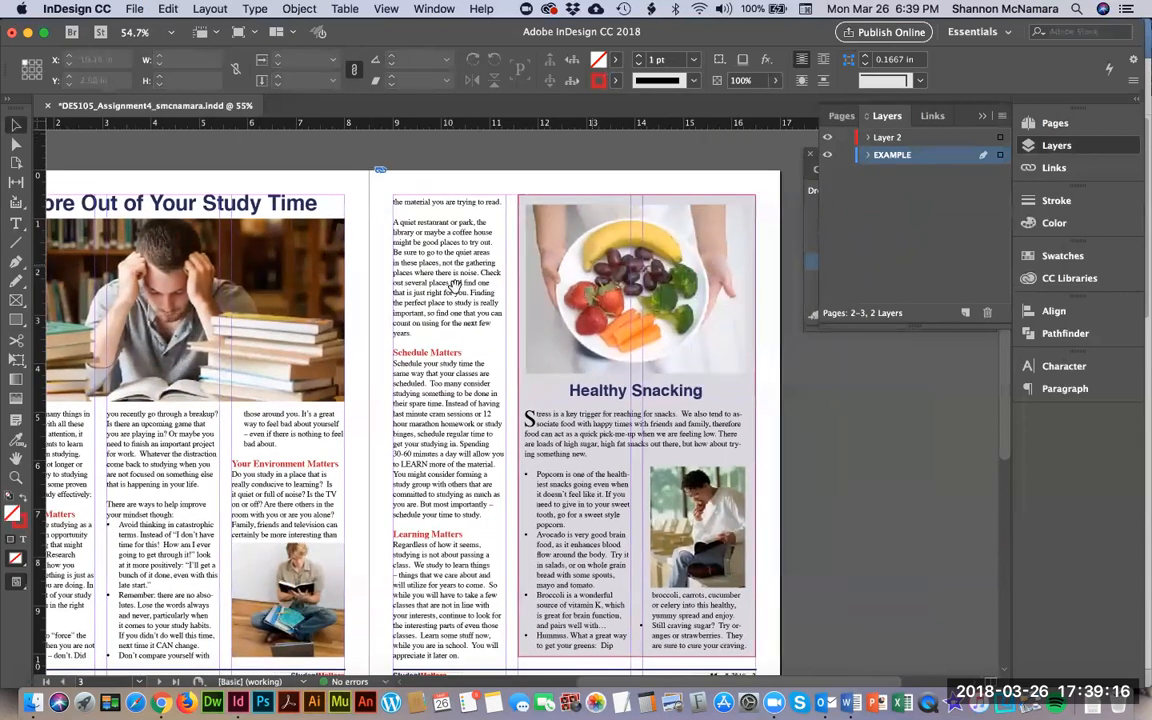
{"action": "left_click", "coordinate": [730, 235]}
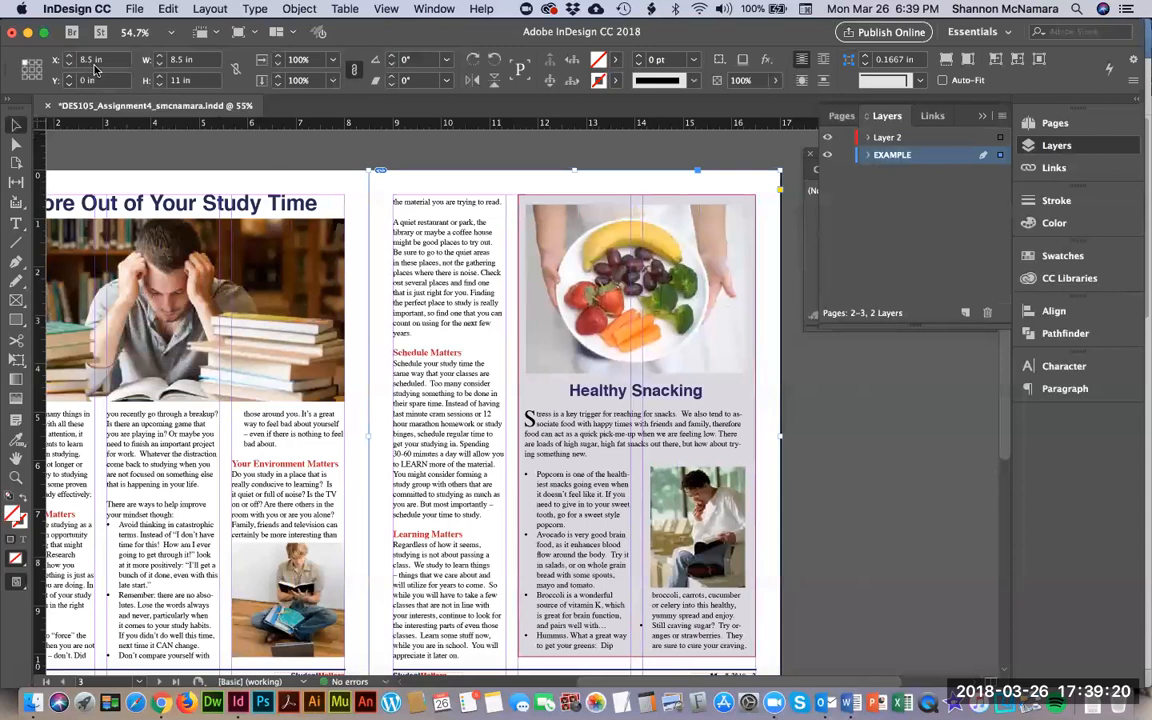
{"action": "left_click", "coordinate": [845, 155]}
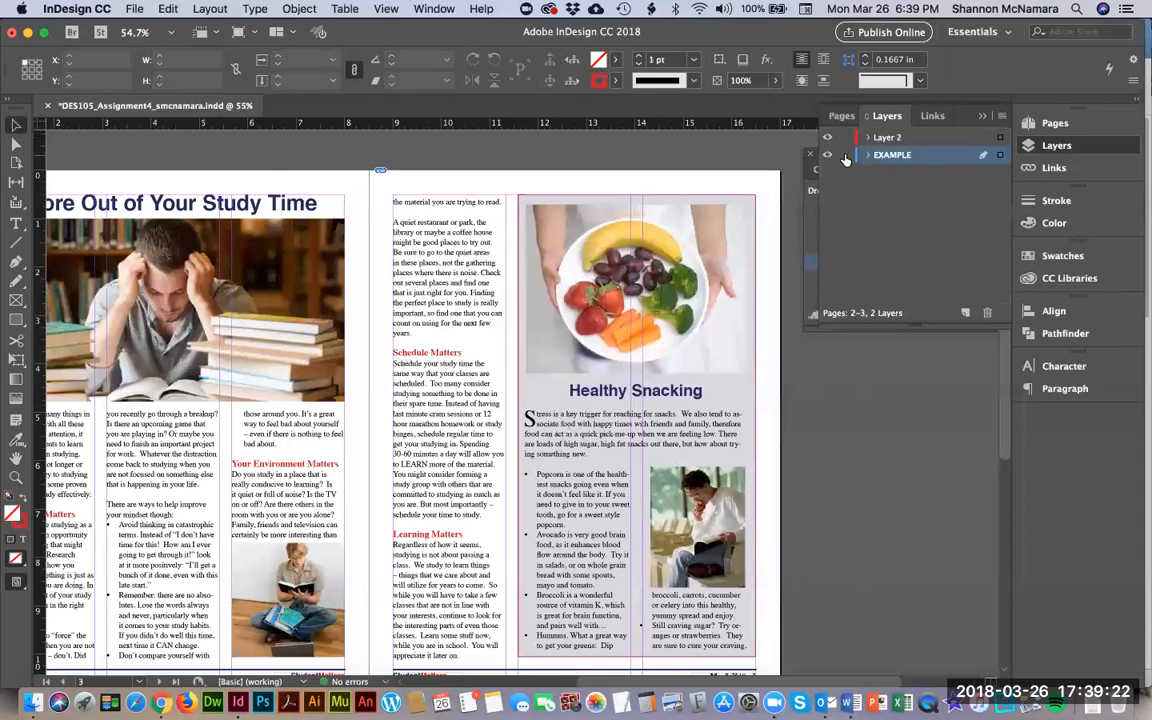
Draw a 2.3333 × 5.433 in text frame on Layer 2 over page 2's first column of body text.
{"action": "scroll", "coordinate": [530, 508], "scroll_direction": "left", "scroll_amount": 5}
{"action": "scroll", "coordinate": [530, 508], "scroll_direction": "down", "scroll_amount": 3}
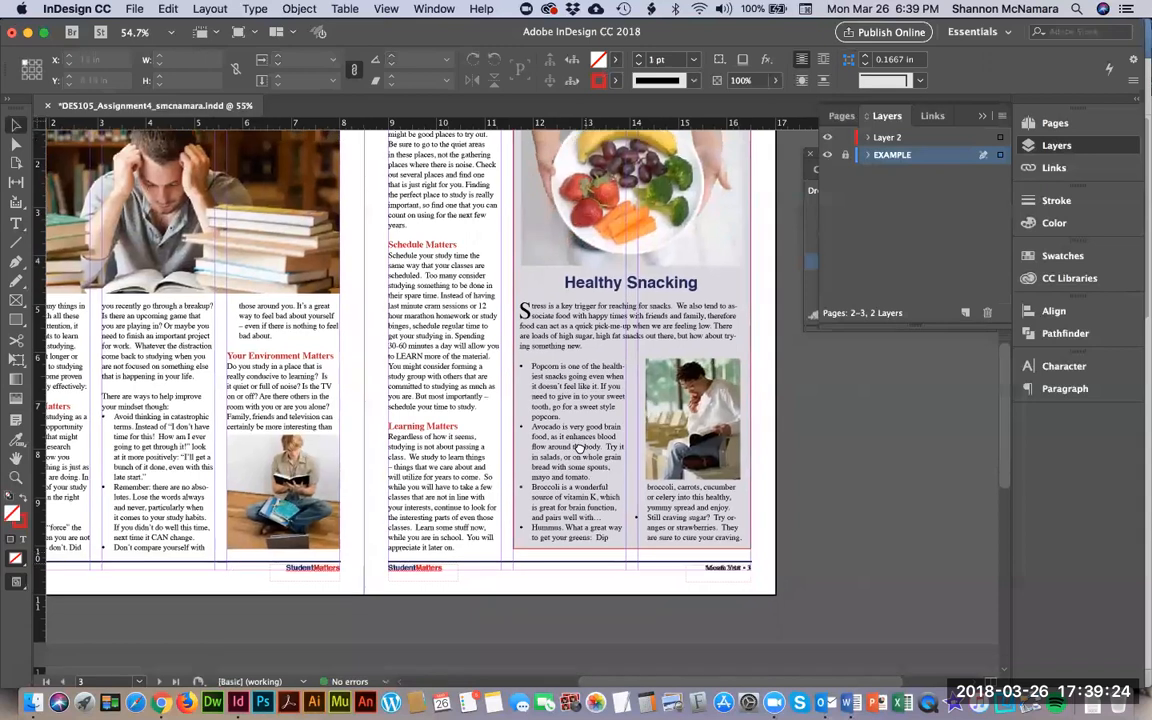
{"action": "scroll", "coordinate": [349, 336], "scroll_direction": "up", "scroll_amount": 2}
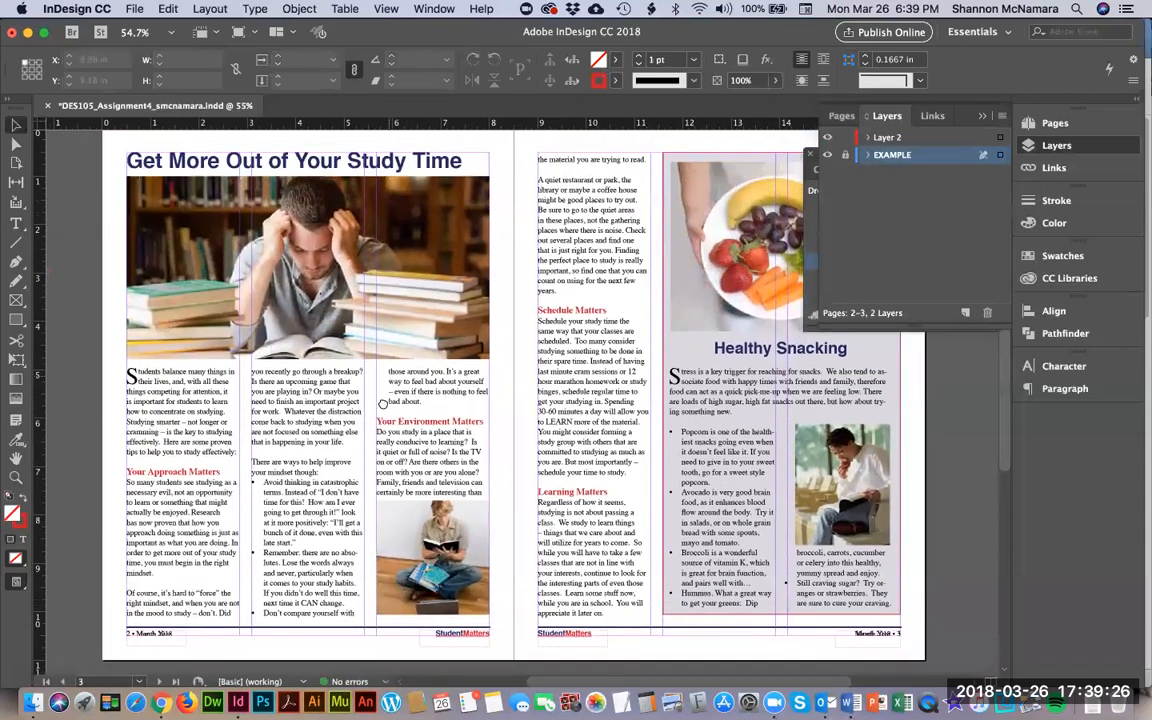
{"action": "scroll", "coordinate": [384, 404], "scroll_direction": "up", "scroll_amount": 1}
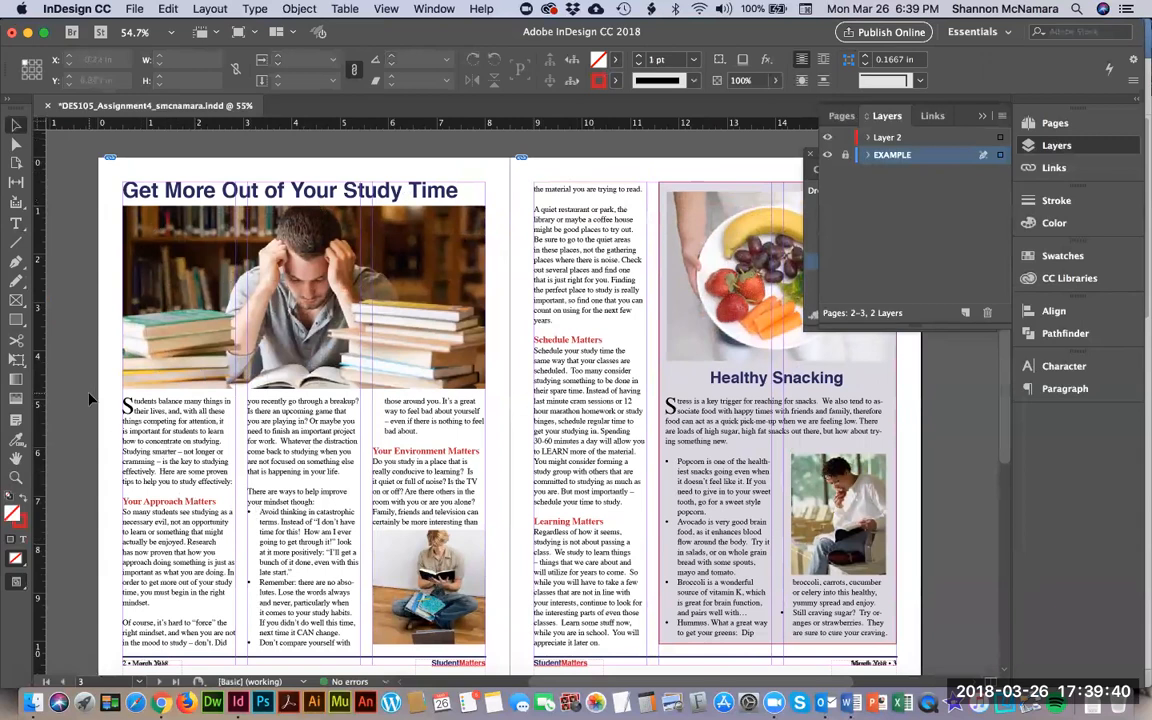
{"action": "key", "text": "z"}
{"action": "left_click_drag", "start_coordinate": [101, 378], "coordinate": [513, 670]}
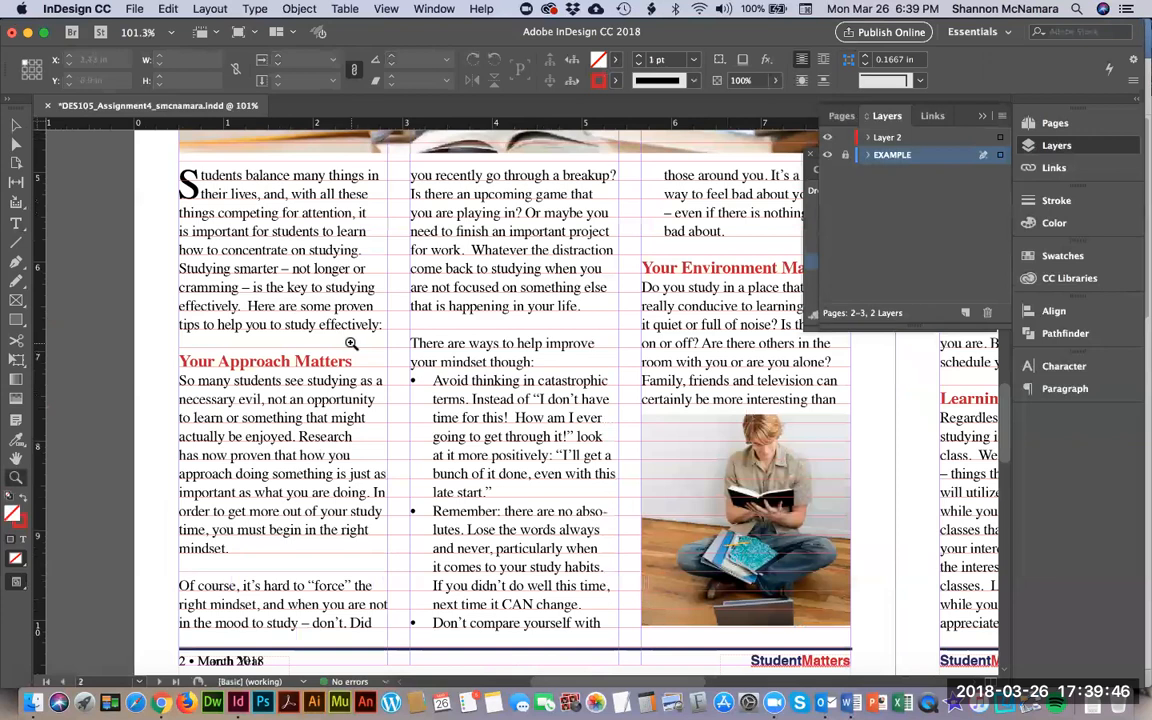
{"action": "key", "text": "t"}
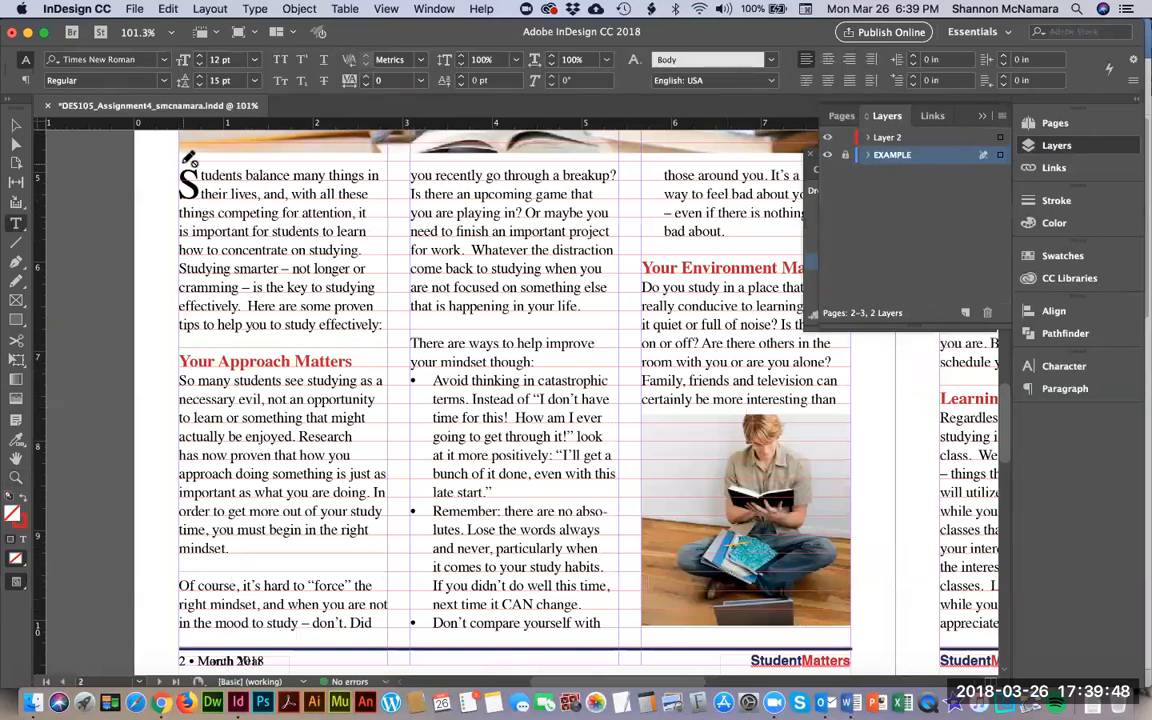
{"action": "left_click", "coordinate": [906, 137]}
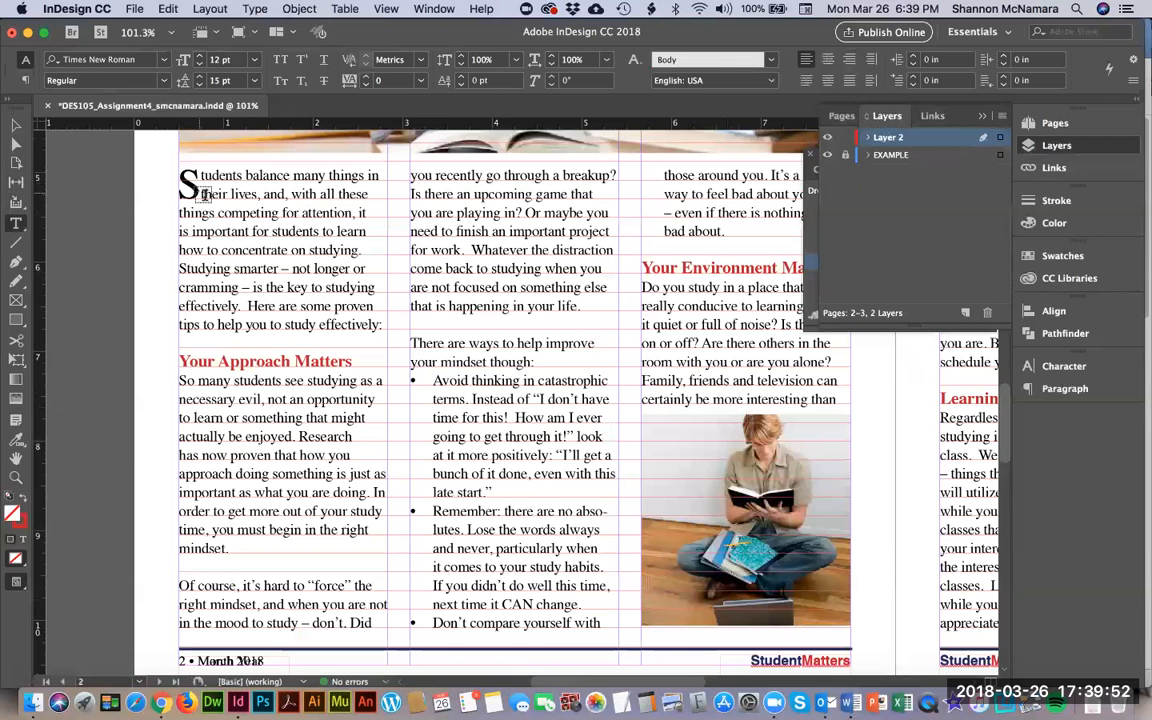
{"action": "left_click_drag", "start_coordinate": [185, 167], "coordinate": [385, 650]}
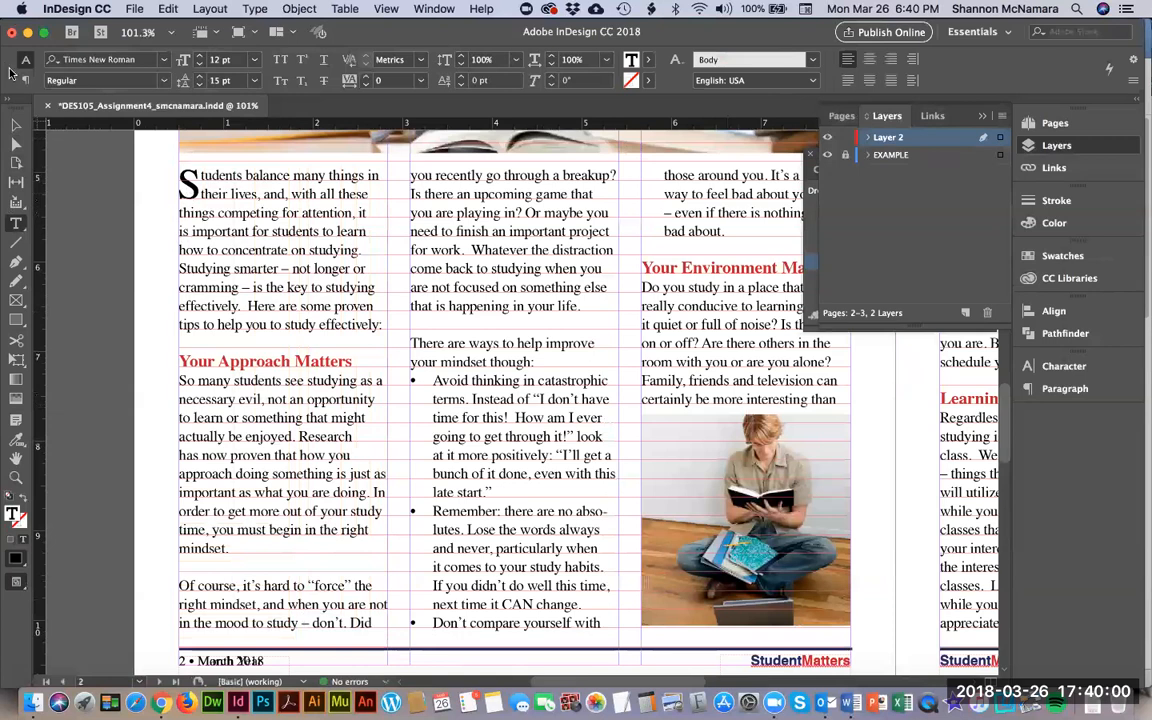
Duplicate the text frame into page 2's second and third columns, and shorten the third to 2.825 in, ending above the photo.
{"action": "left_click", "coordinate": [16, 124]}
{"action": "scroll", "coordinate": [494, 303], "scroll_direction": "right", "scroll_amount": 3}
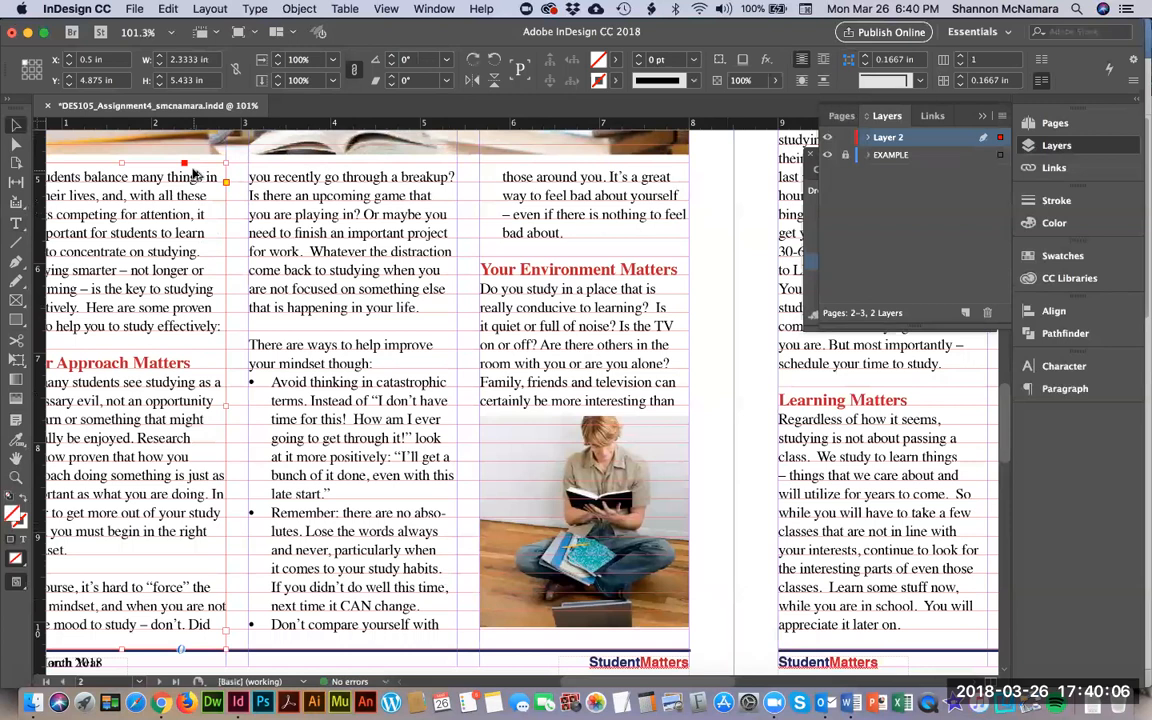
{"action": "left_click_drag", "start_coordinate": [195, 172], "coordinate": [426, 197]}
{"action": "scroll", "coordinate": [380, 195], "scroll_direction": "right", "scroll_amount": 5}
{"action": "left_click_drag", "start_coordinate": [293, 206], "coordinate": [510, 230]}
{"action": "left_click_drag", "start_coordinate": [477, 667], "coordinate": [493, 434]}
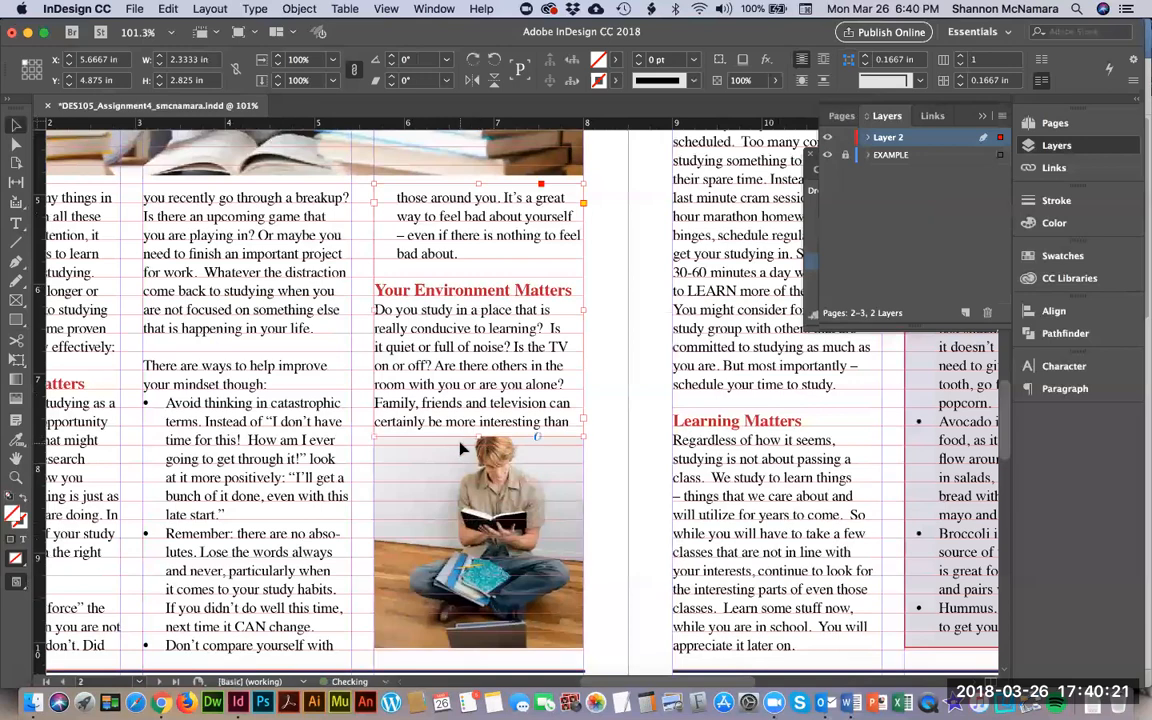
{"action": "left_click", "coordinate": [615, 463]}
Draw a 2.3333 in wide text frame at the top of page 3's first column and extend it down the column.
{"action": "scroll", "coordinate": [615, 463], "scroll_direction": "right", "scroll_amount": 10}
{"action": "scroll", "coordinate": [500, 500], "scroll_direction": "up", "scroll_amount": 3}
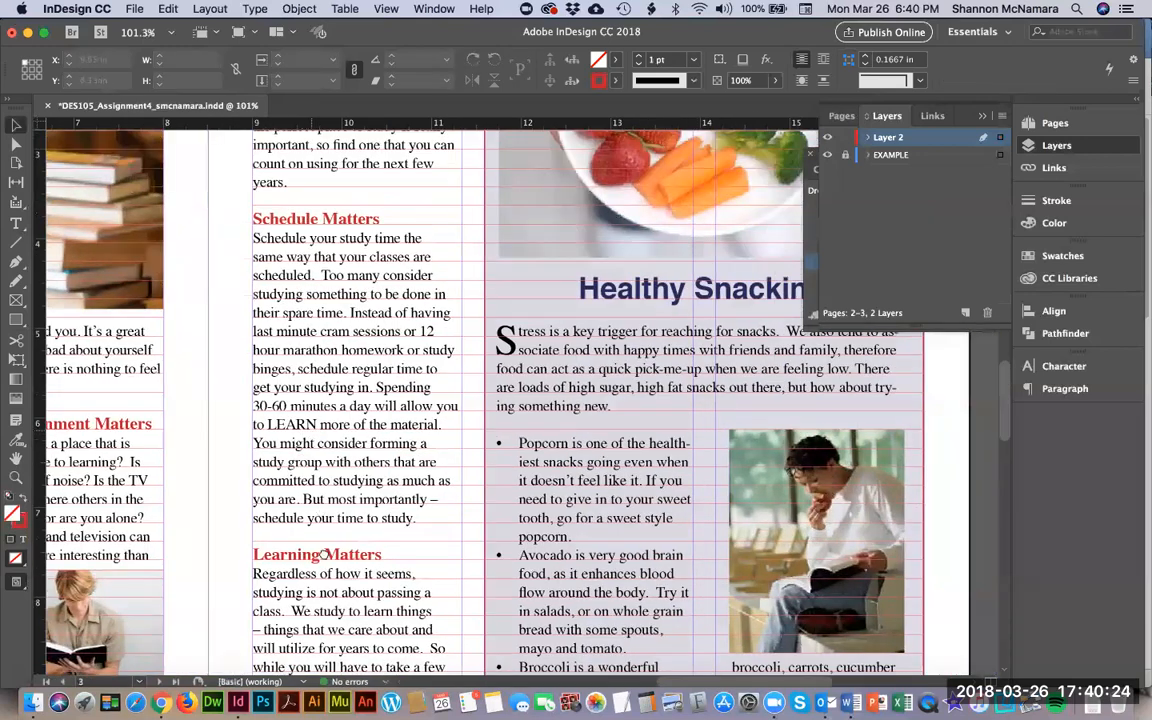
{"action": "scroll", "coordinate": [323, 553], "scroll_direction": "up", "scroll_amount": 5}
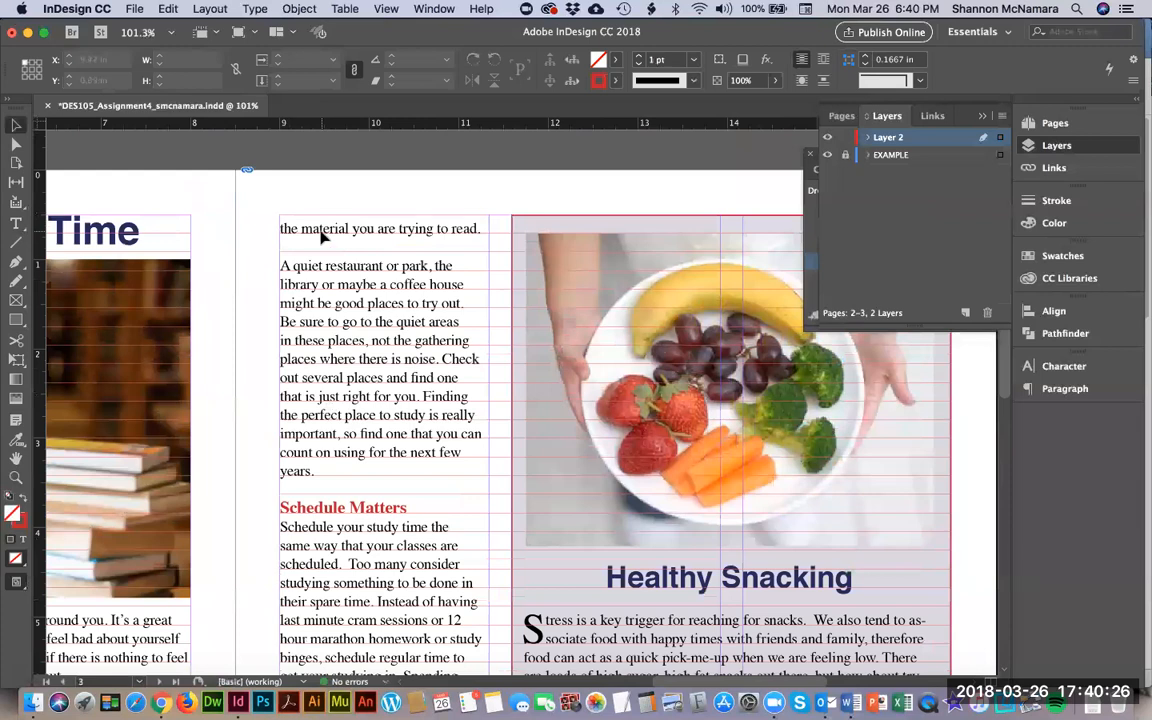
{"action": "key", "text": "t"}
{"action": "left_click_drag", "start_coordinate": [283, 218], "coordinate": [489, 405]}
{"action": "left_click", "coordinate": [16, 124]}
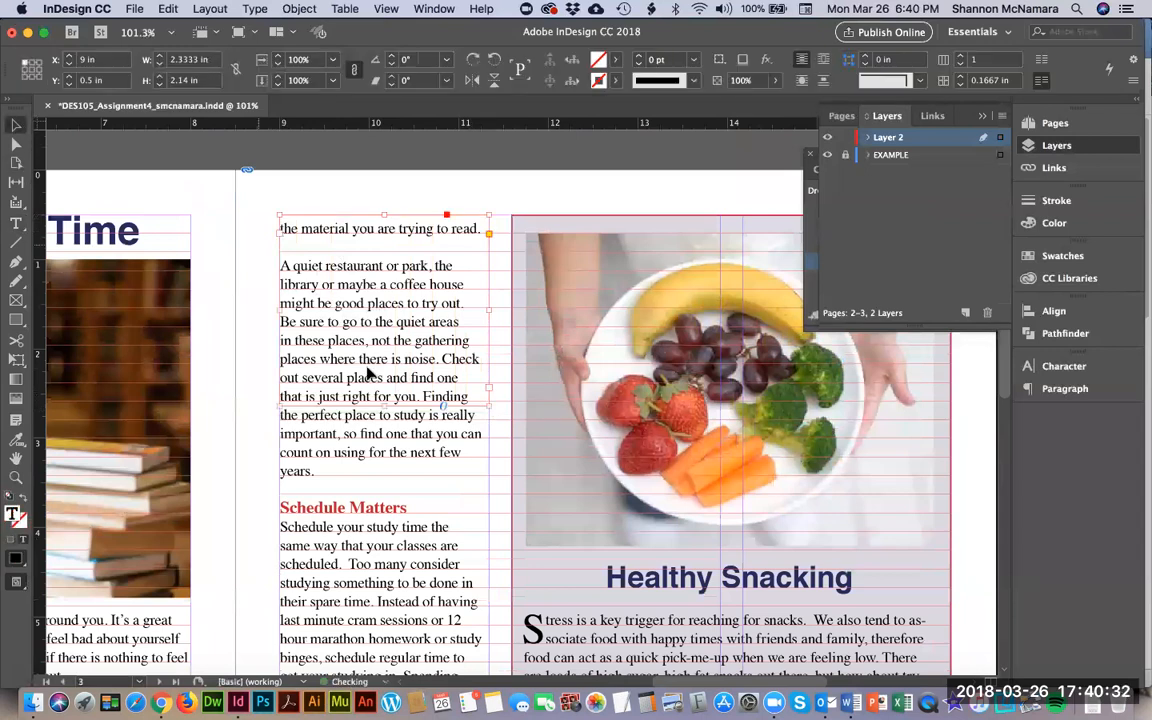
{"action": "left_click_drag", "start_coordinate": [386, 402], "coordinate": [390, 574]}
{"action": "left_click", "coordinate": [529, 621]}
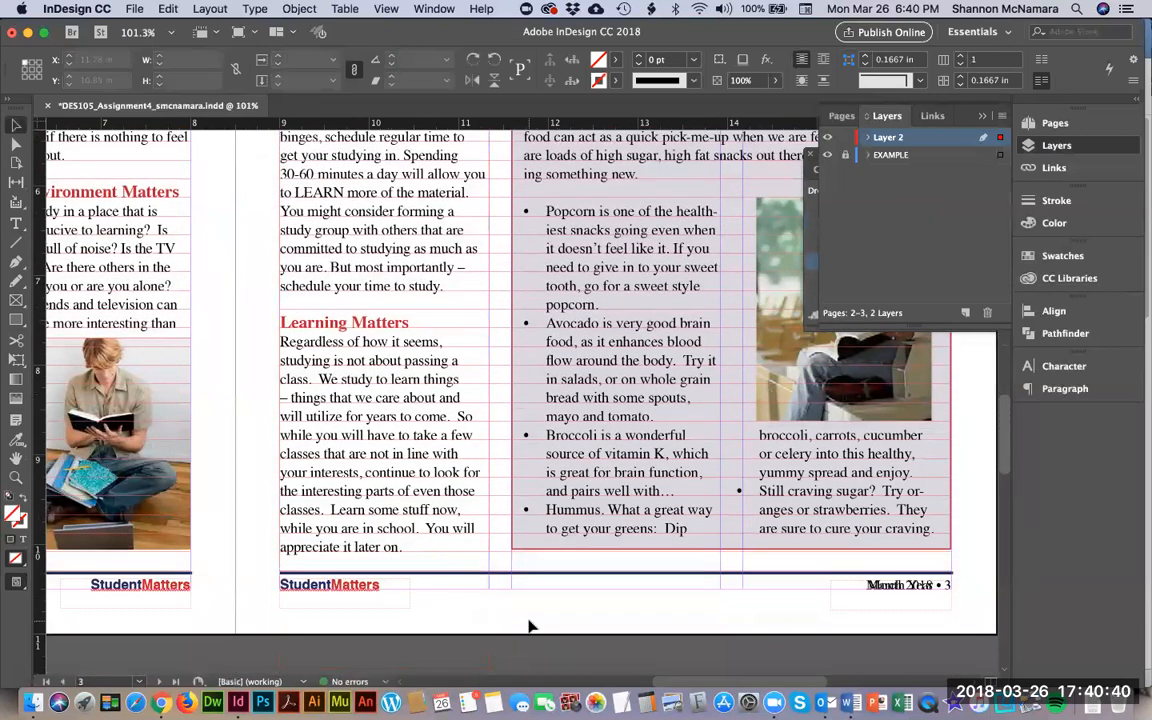
{"action": "key", "text": "super+0"}
{"action": "scroll", "coordinate": [282, 422], "scroll_direction": "left", "scroll_amount": 5}
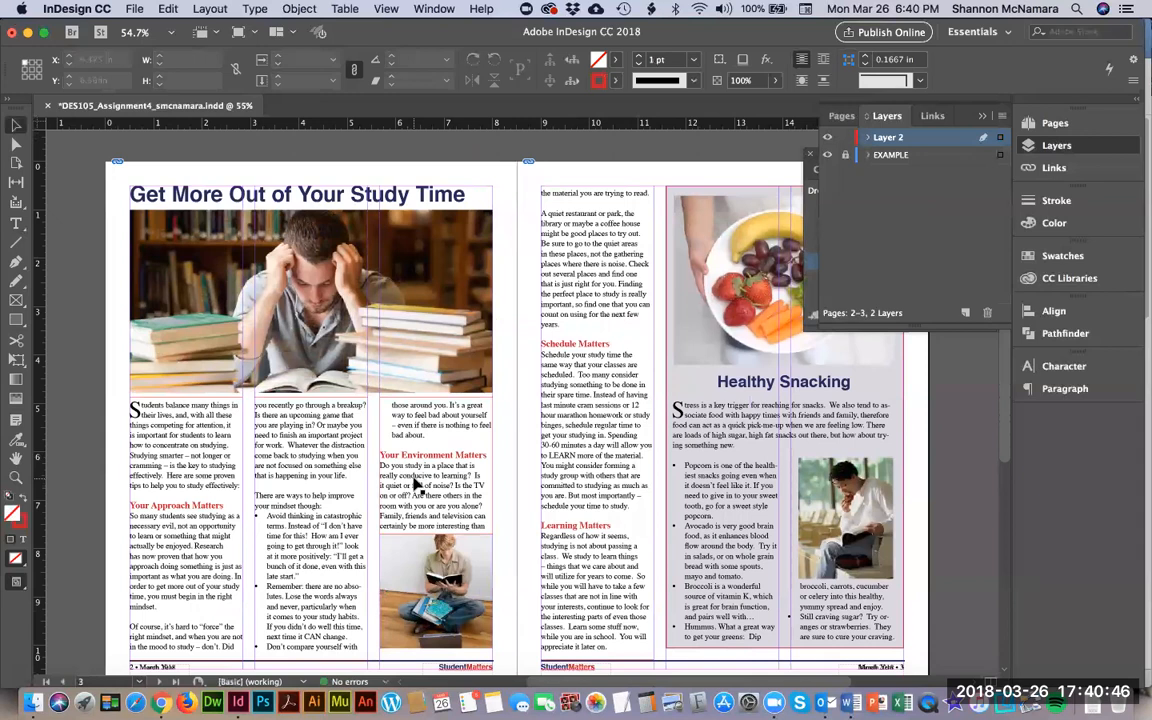
{"action": "key", "text": "super+Tab"}
{"action": "key", "text": "super+Tab"}
{"action": "key", "text": "super+Tab"}
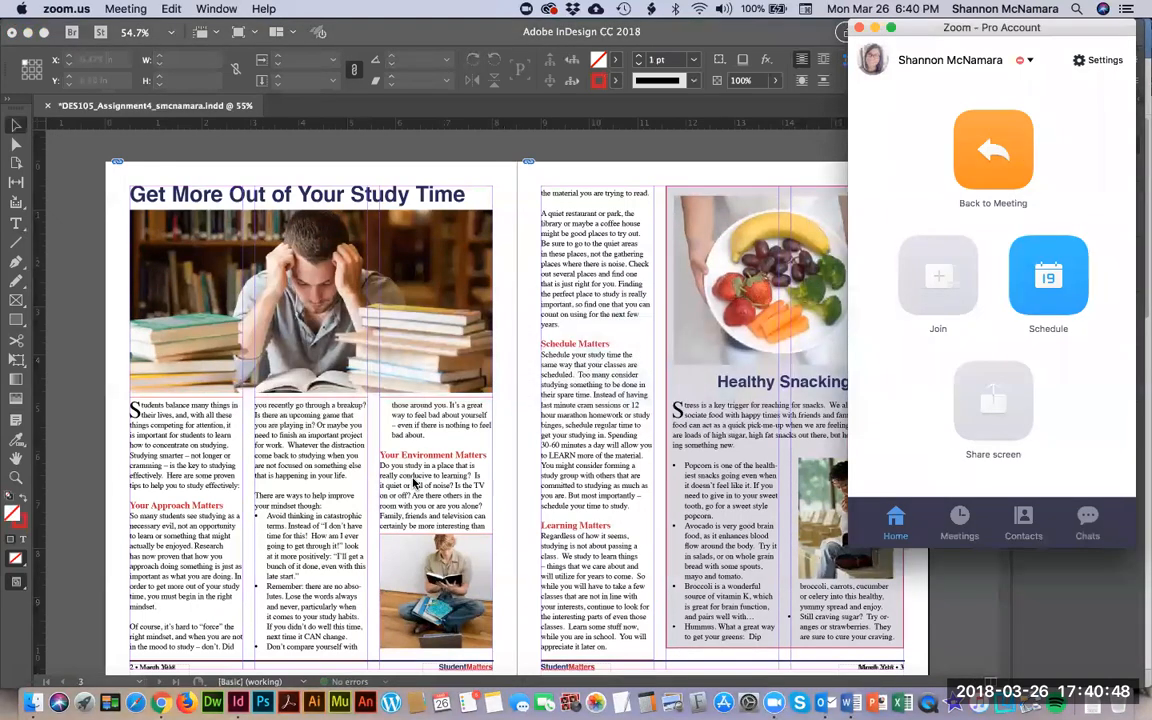
{"action": "left_click", "coordinate": [486, 151]}
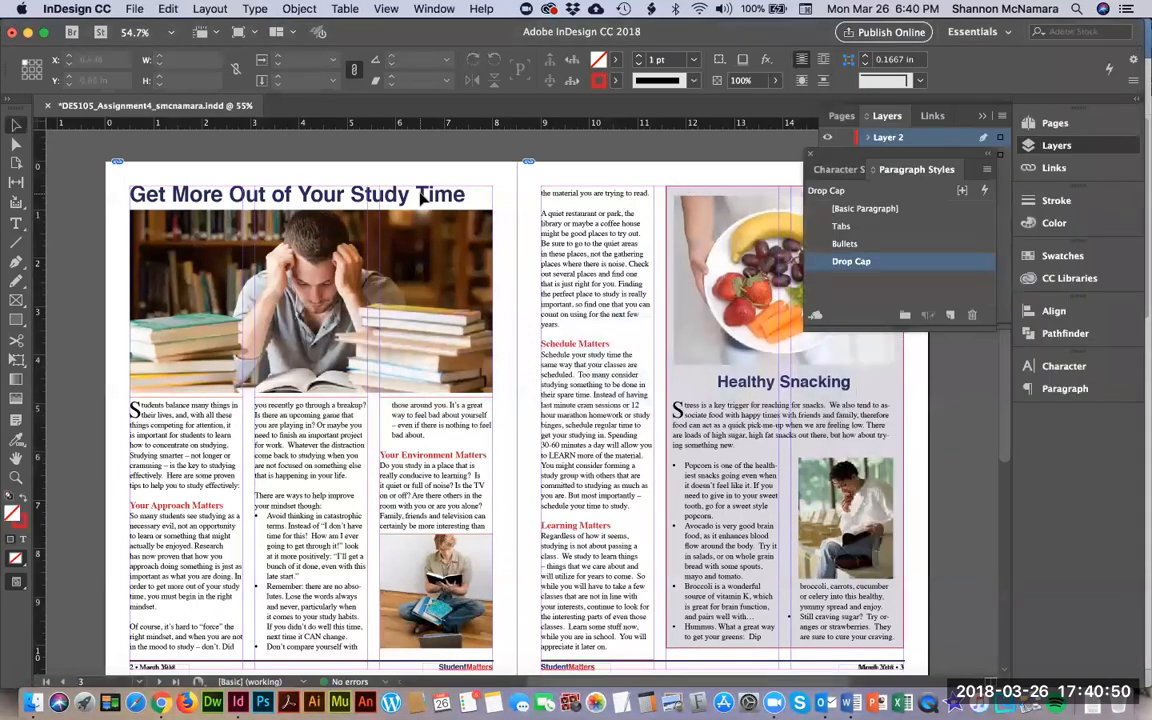
Switch to Finder and open Study Time.docx from the Student_Matters folder in Word.
{"action": "key", "text": "super+Tab"}
{"action": "key", "text": "super+Tab"}
{"action": "key", "text": "super+Tab"}
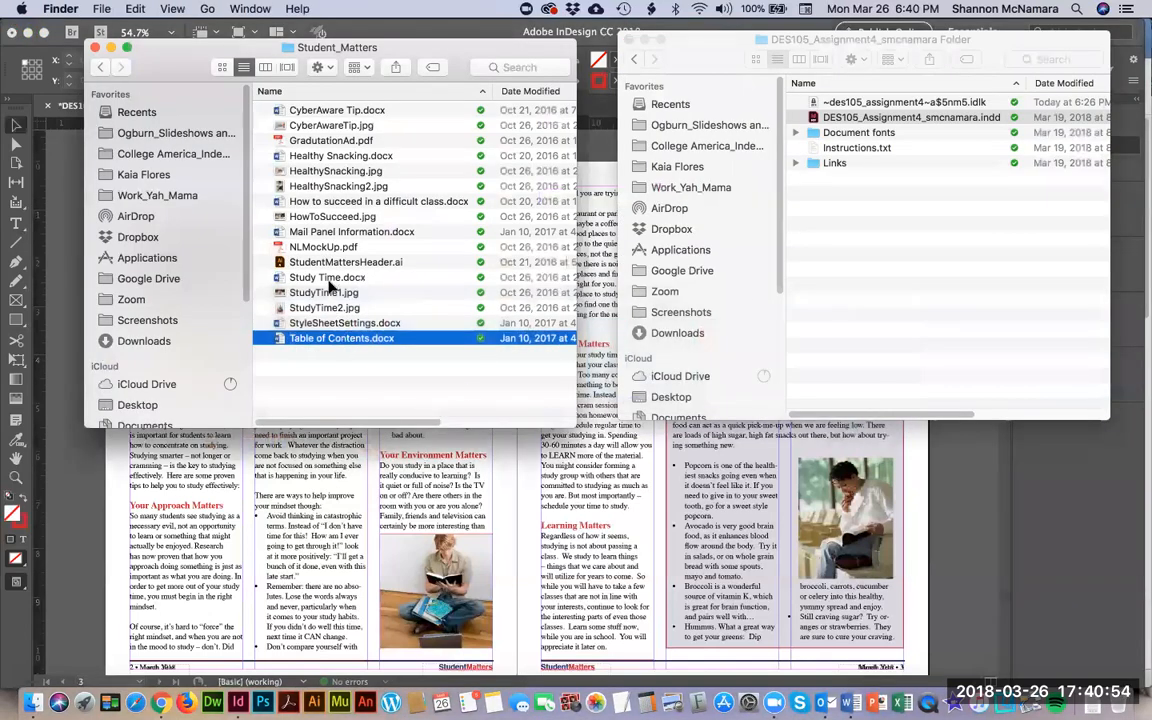
{"action": "key", "text": "super+Tab"}
{"action": "key", "text": "super+Tab"}
{"action": "double_click", "coordinate": [321, 279]}
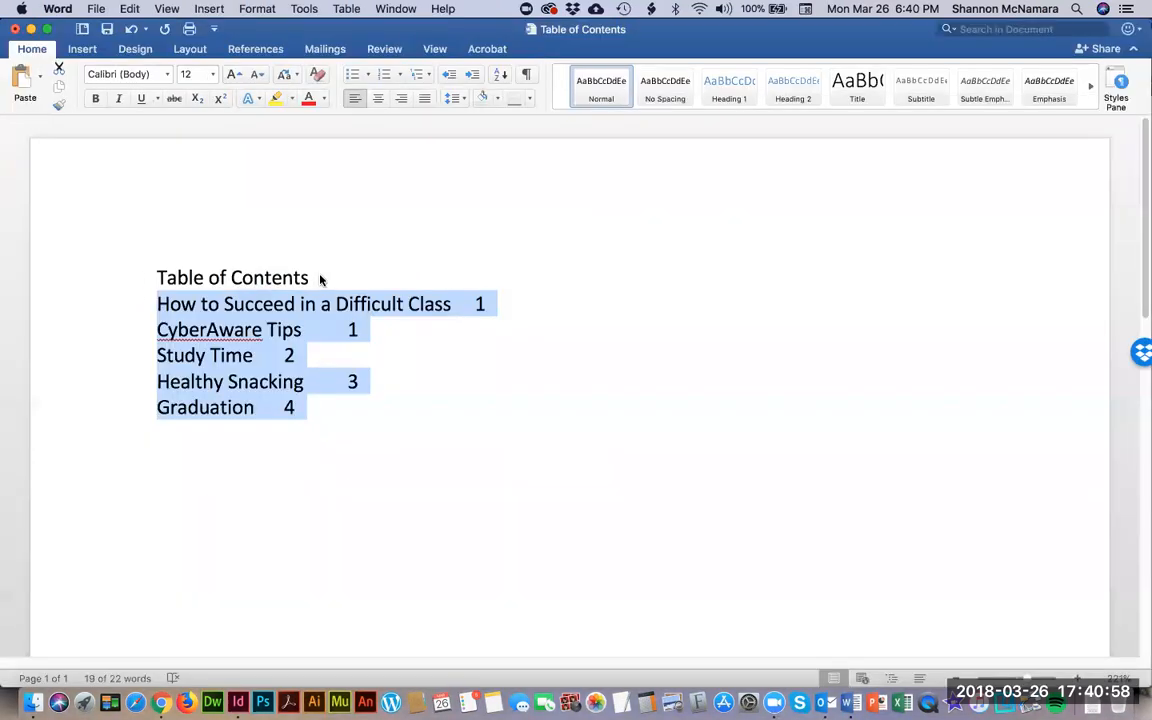
Close the Table of Contents document in Word and bring up the Study Time document.
{"action": "key", "text": "super+w"}
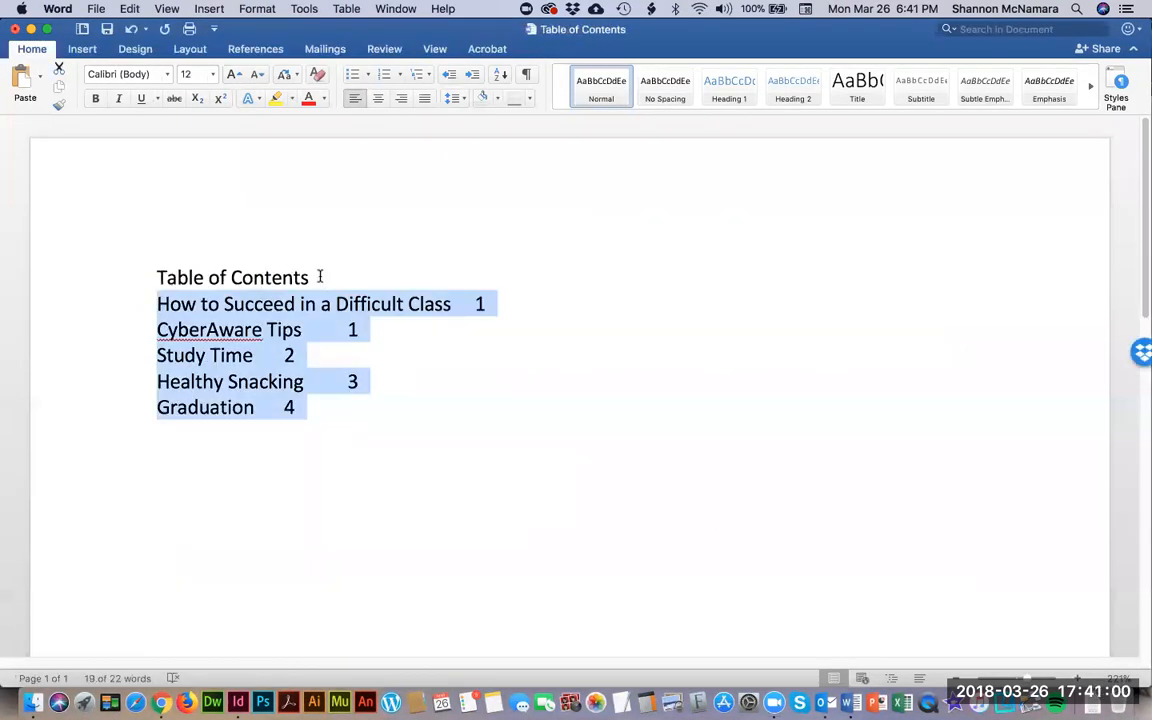
{"action": "key", "text": "super+w"}
{"action": "left_click", "coordinate": [502, 139]}
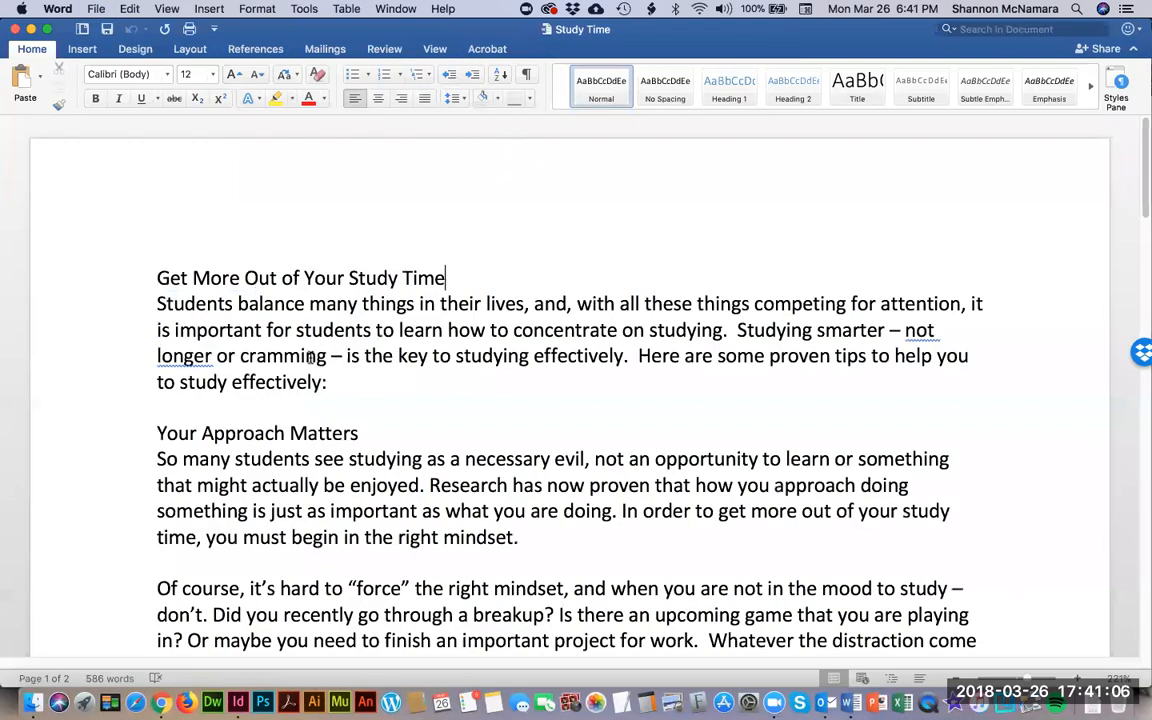
Copy all of the Study Time article text below its title in Word, and switch back to InDesign.
{"action": "scroll", "coordinate": [405, 378], "scroll_direction": "down", "scroll_amount": 15}
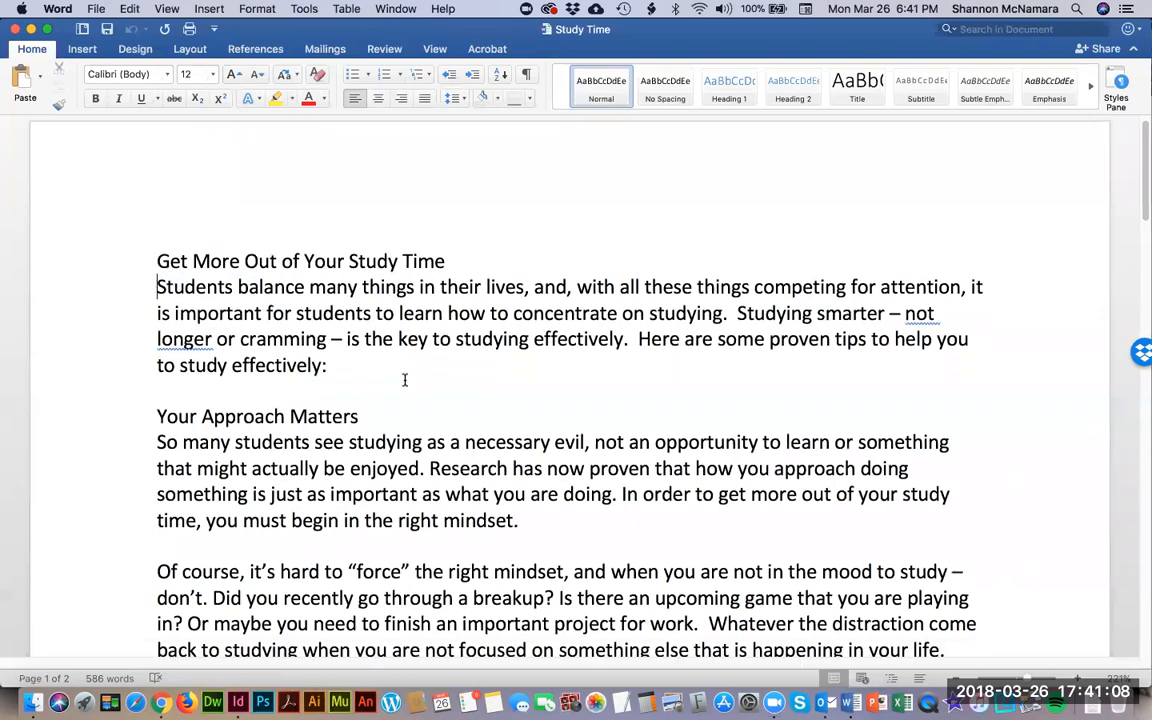
{"action": "scroll", "coordinate": [405, 415], "scroll_direction": "down", "scroll_amount": 15}
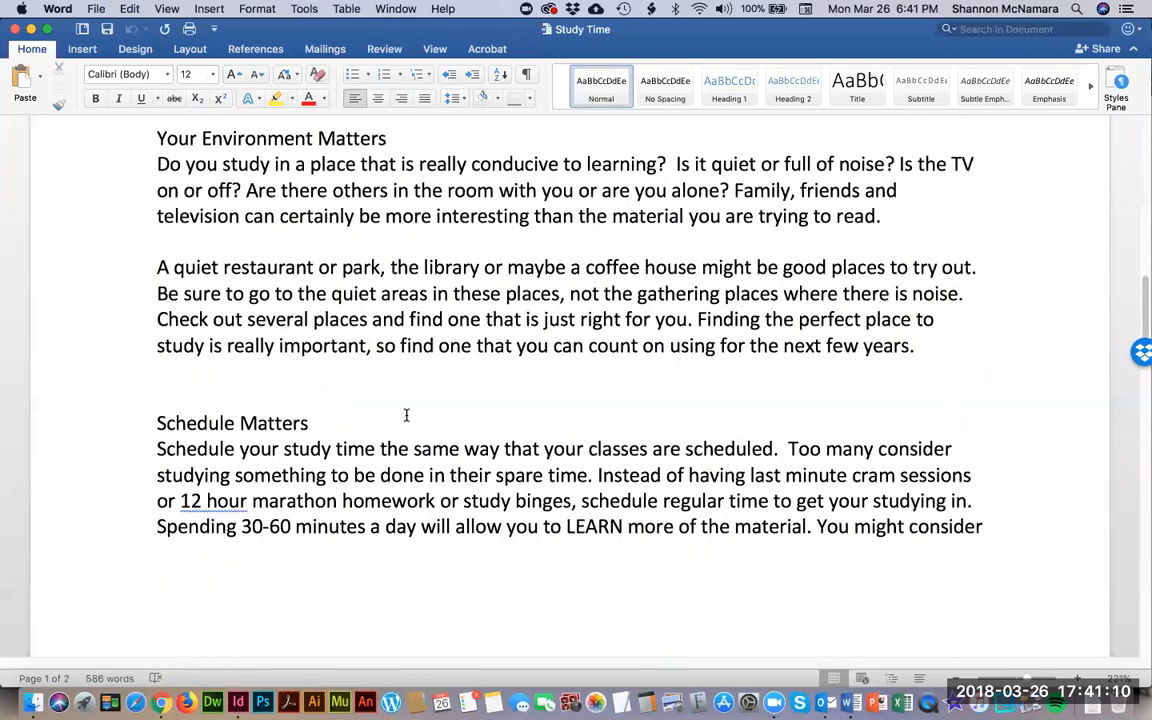
{"action": "scroll", "coordinate": [406, 415], "scroll_direction": "down", "scroll_amount": 5}
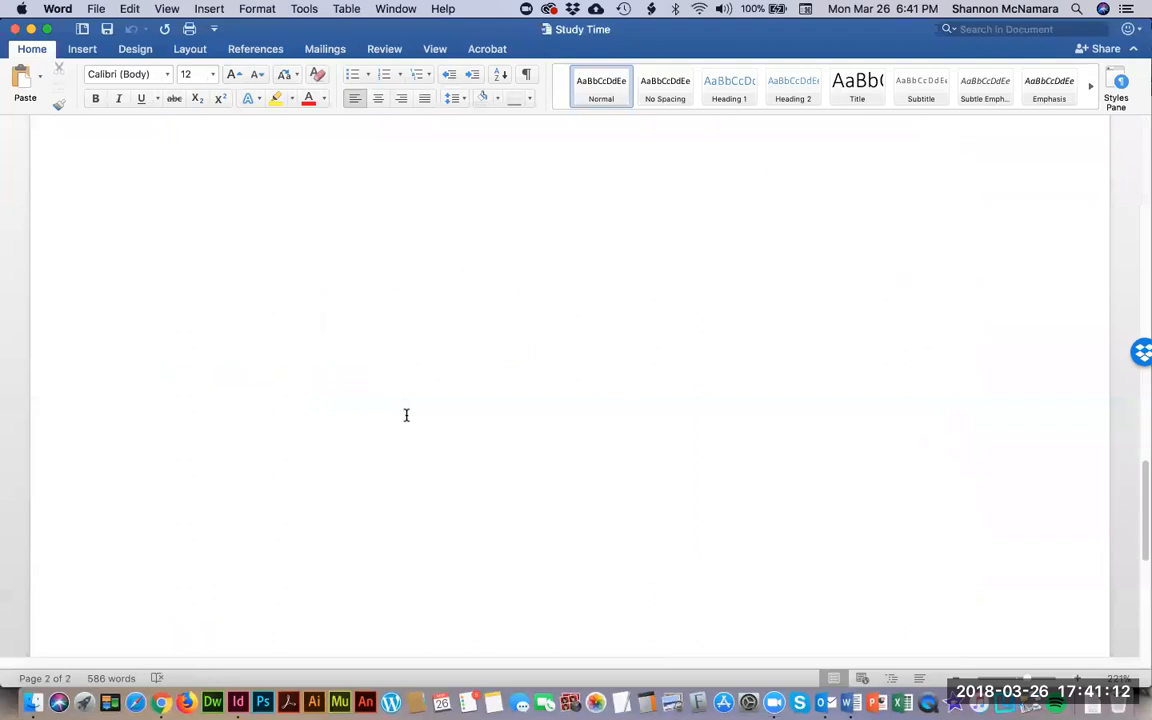
{"action": "scroll", "coordinate": [404, 416], "scroll_direction": "up", "scroll_amount": 5}
{"action": "key", "text": "super+a"}
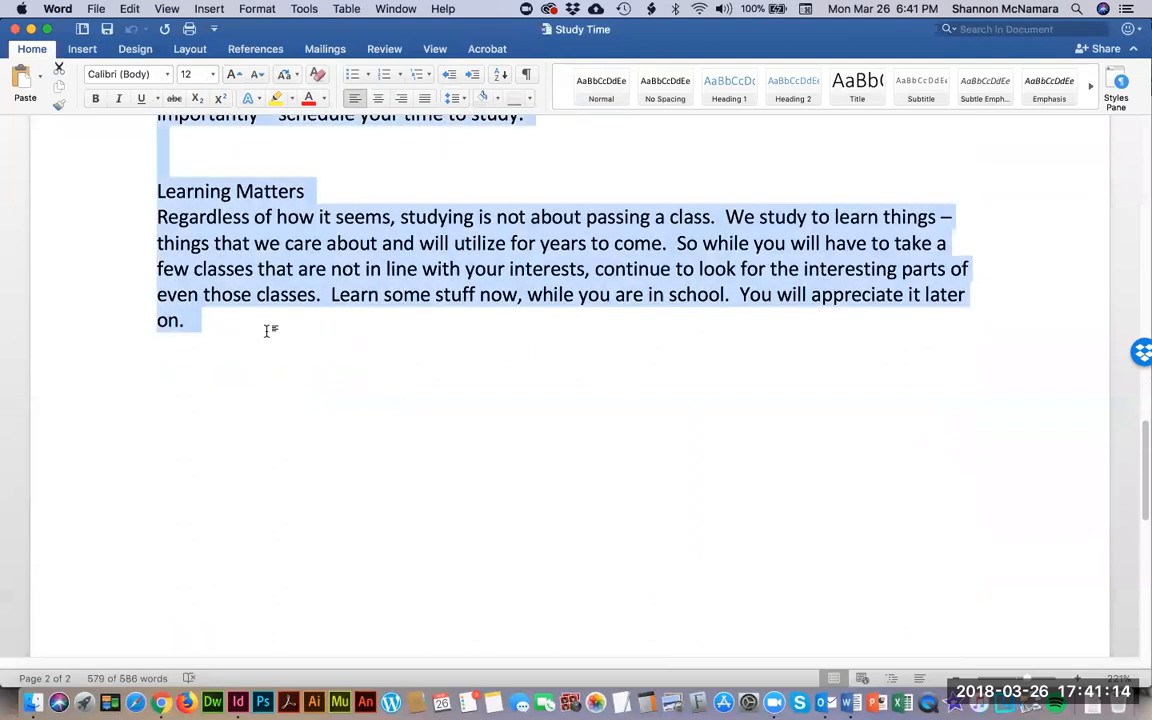
{"action": "scroll", "coordinate": [280, 400], "scroll_direction": "down", "scroll_amount": 5}
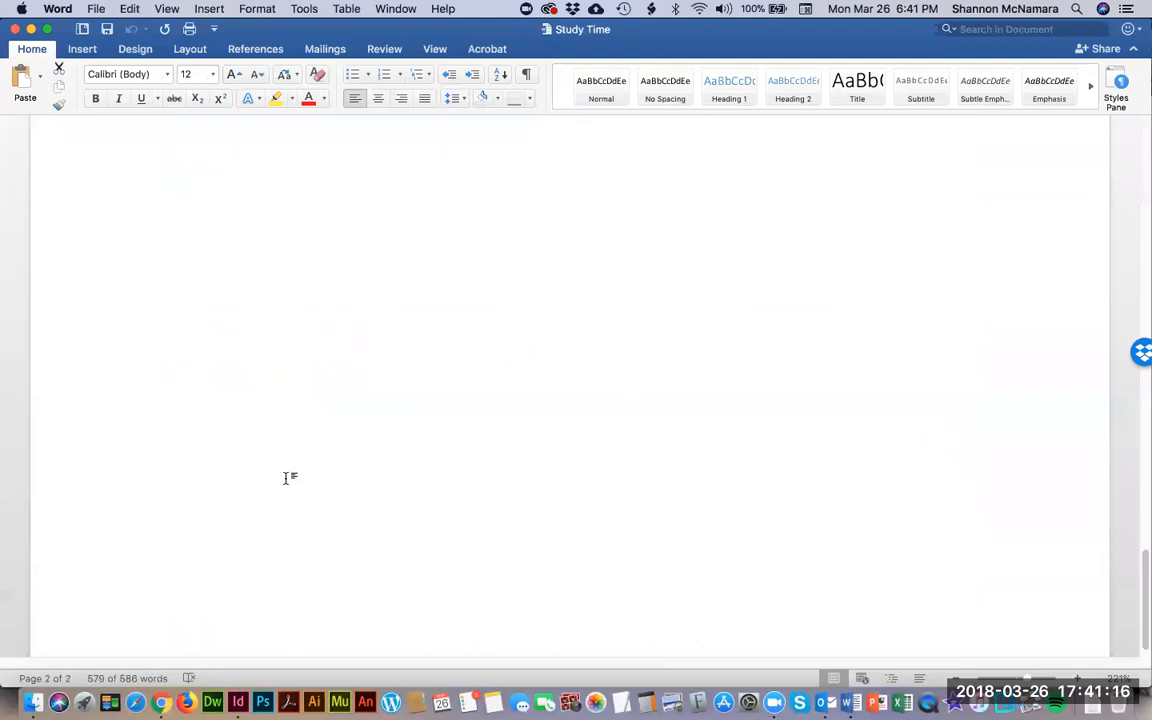
{"action": "key", "text": "super+Tab"}
{"action": "key", "text": "super+Tab"}
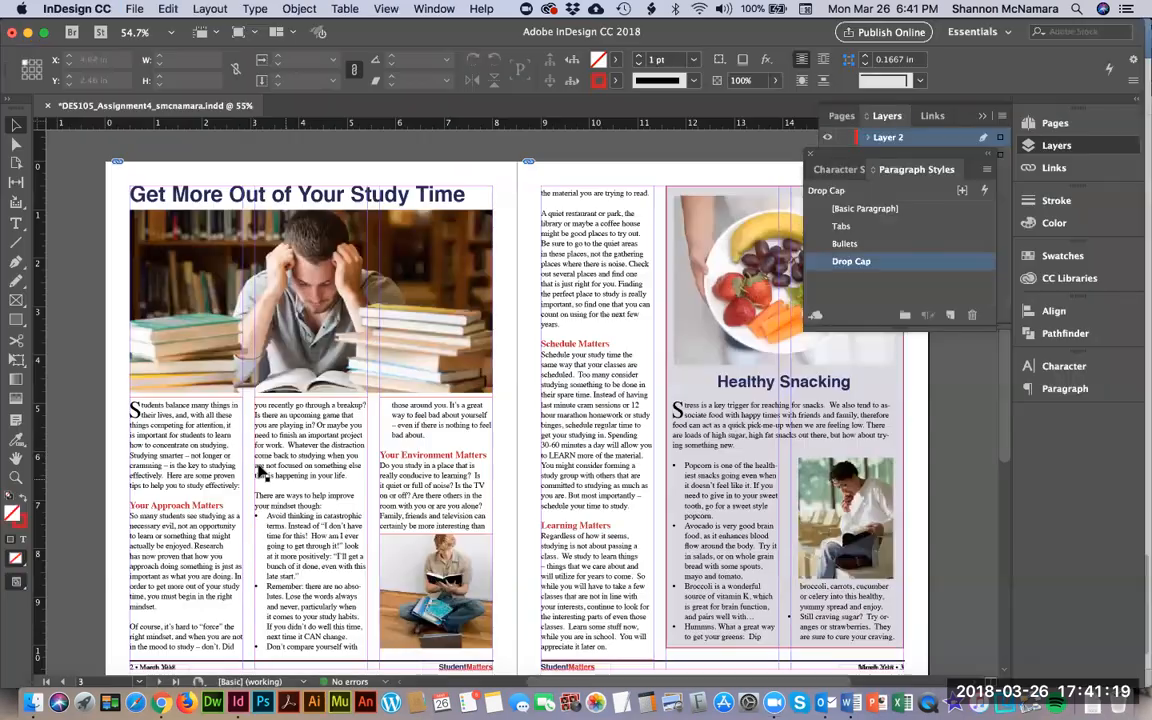
Paste the copied article text into the text frame in page 2's first column and select that frame.
{"action": "double_click", "coordinate": [134, 407]}
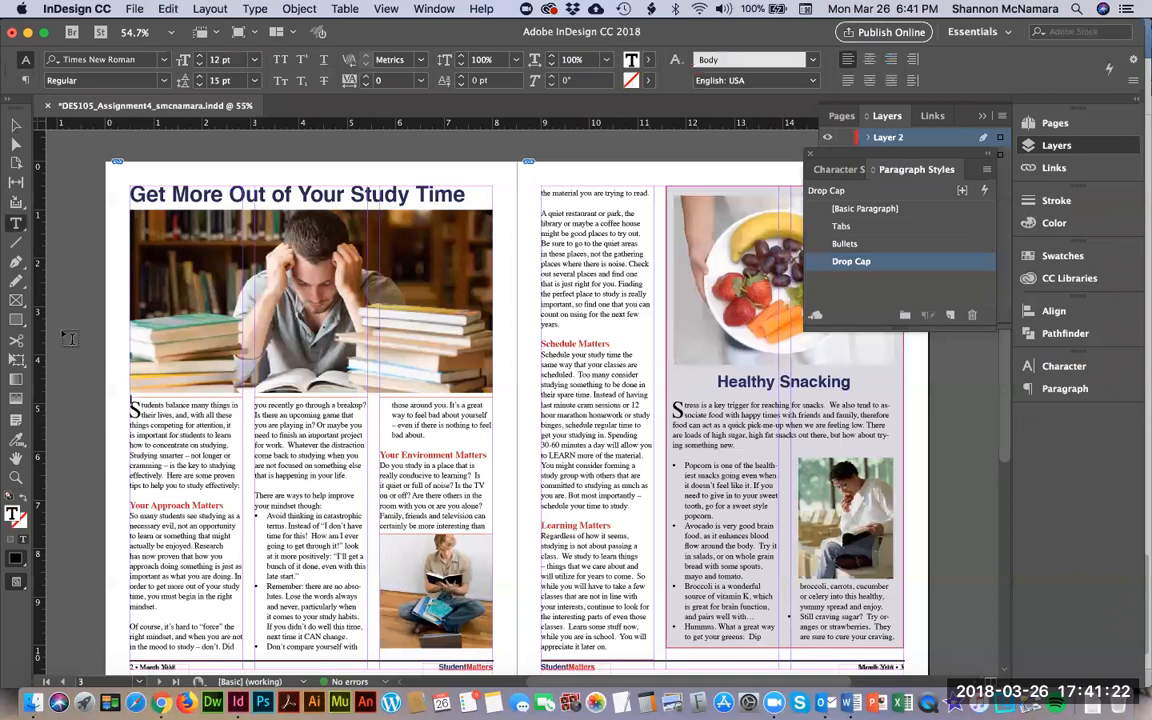
{"action": "key", "text": "super+v"}
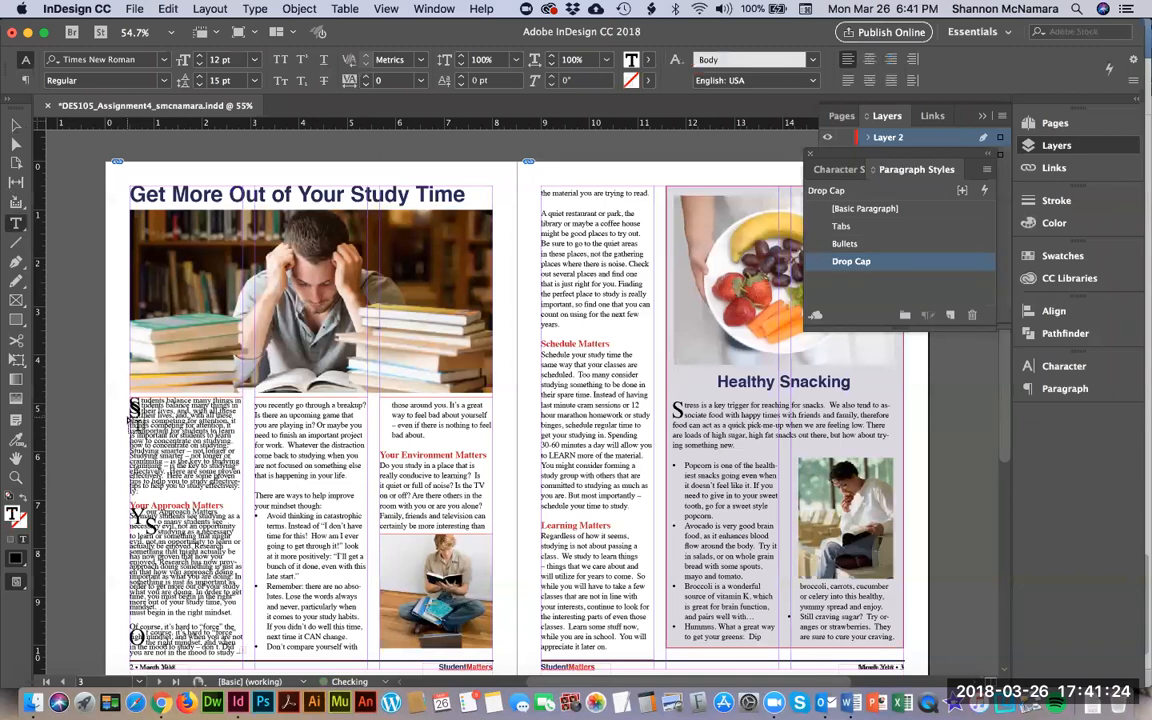
{"action": "left_click", "coordinate": [16, 124]}
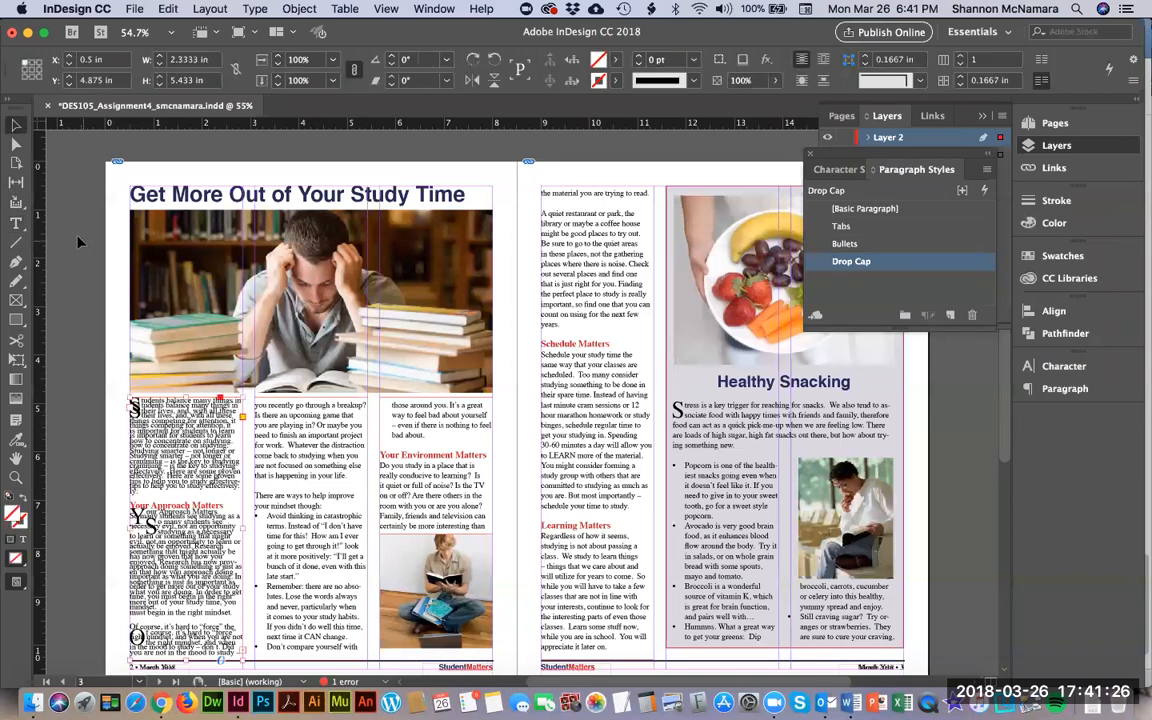
Thread the overset text from page 2's first-column frame into the second-column frame.
{"action": "scroll", "coordinate": [140, 290], "scroll_direction": "down", "scroll_amount": 3}
{"action": "key", "text": "z"}
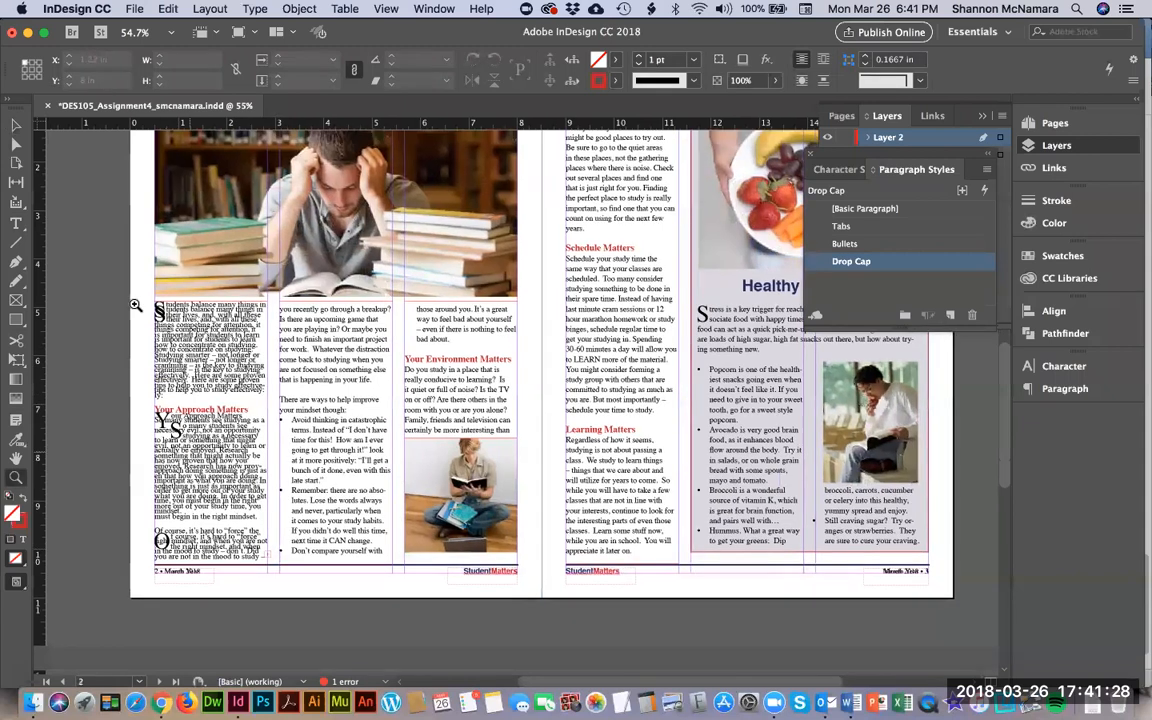
{"action": "left_click_drag", "start_coordinate": [140, 283], "coordinate": [272, 546]}
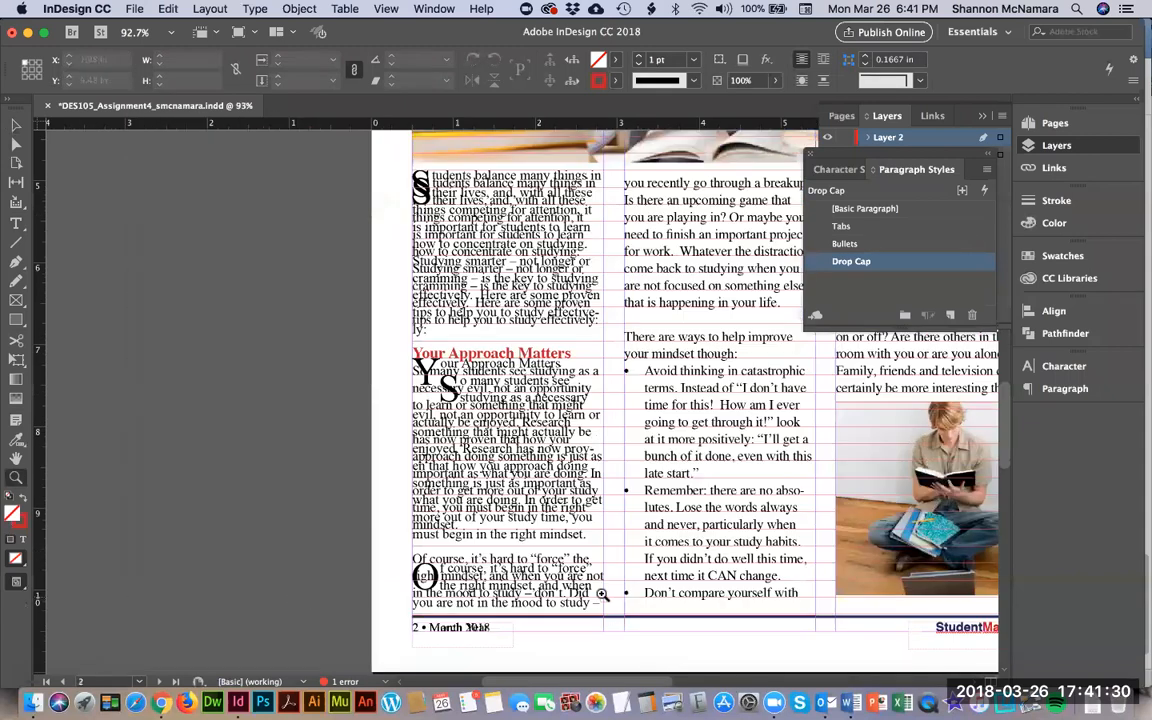
{"action": "left_click_drag", "start_coordinate": [544, 532], "coordinate": [634, 640]}
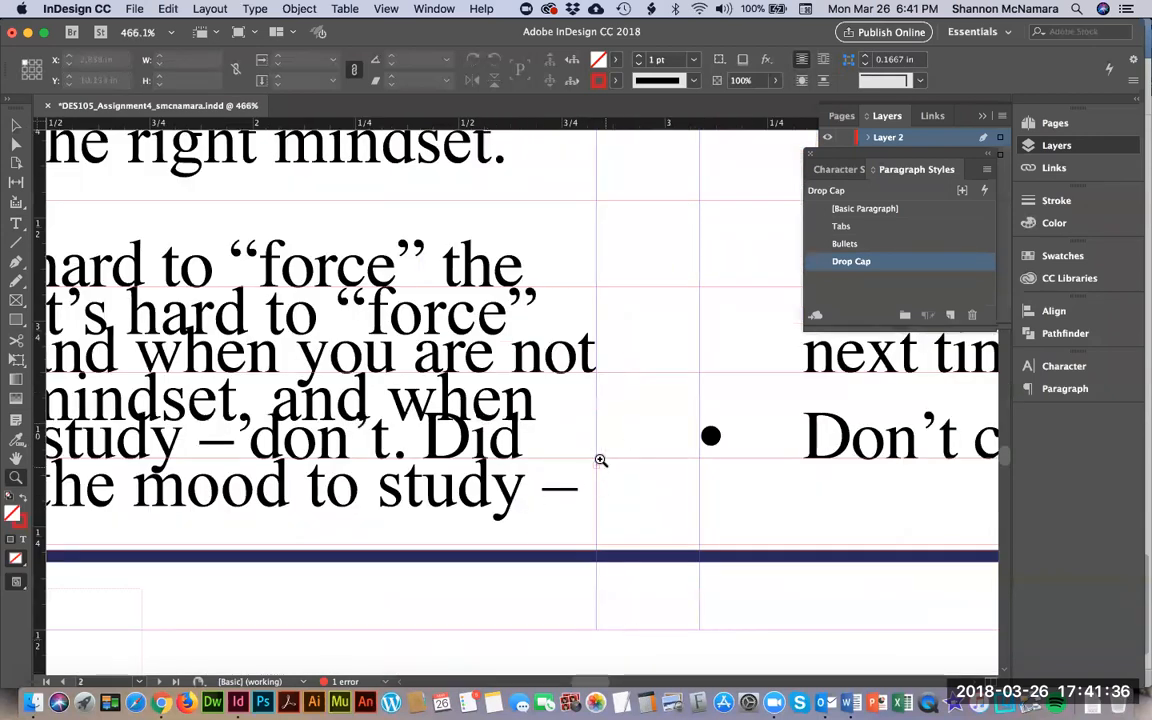
{"action": "key", "text": "super+minus"}
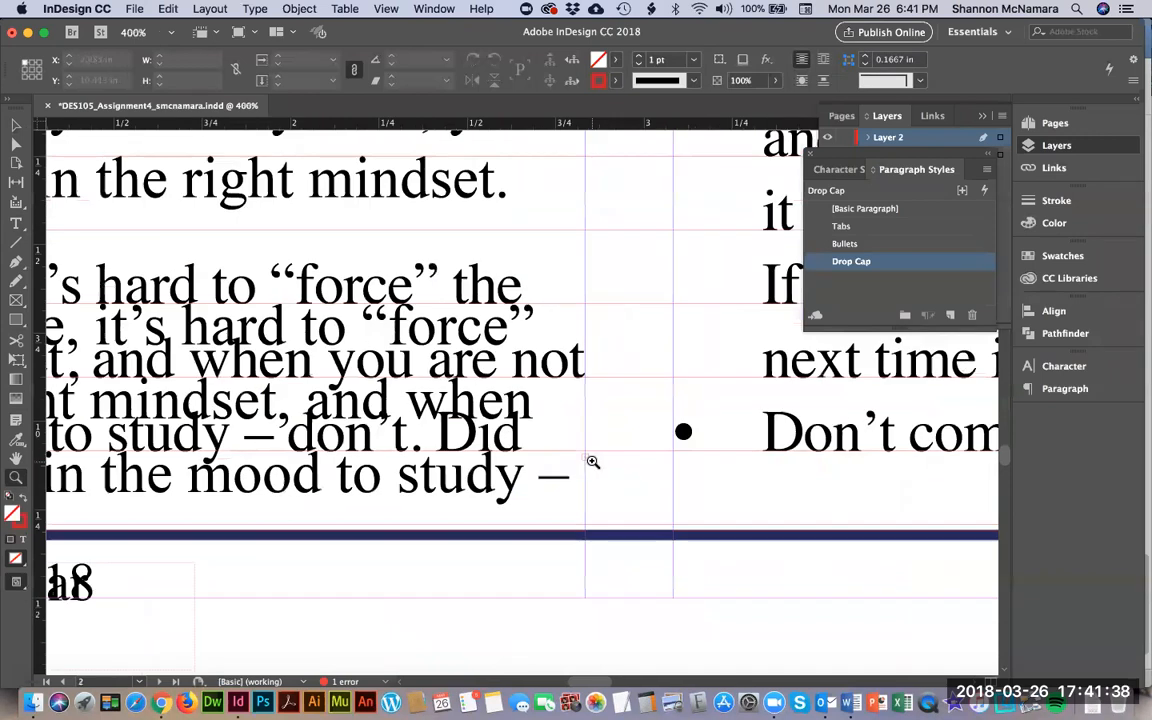
{"action": "key", "text": "super+minus"}
{"action": "key", "text": "super+minus"}
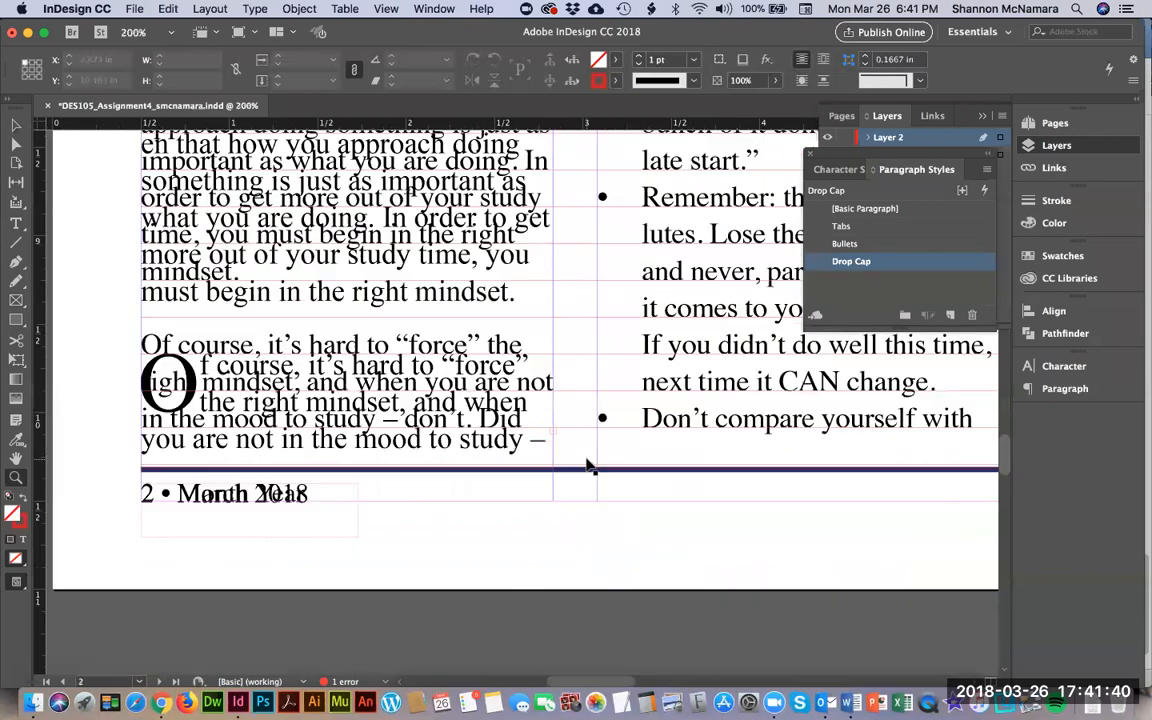
{"action": "key", "text": "super+minus"}
{"action": "key", "text": "super+minus"}
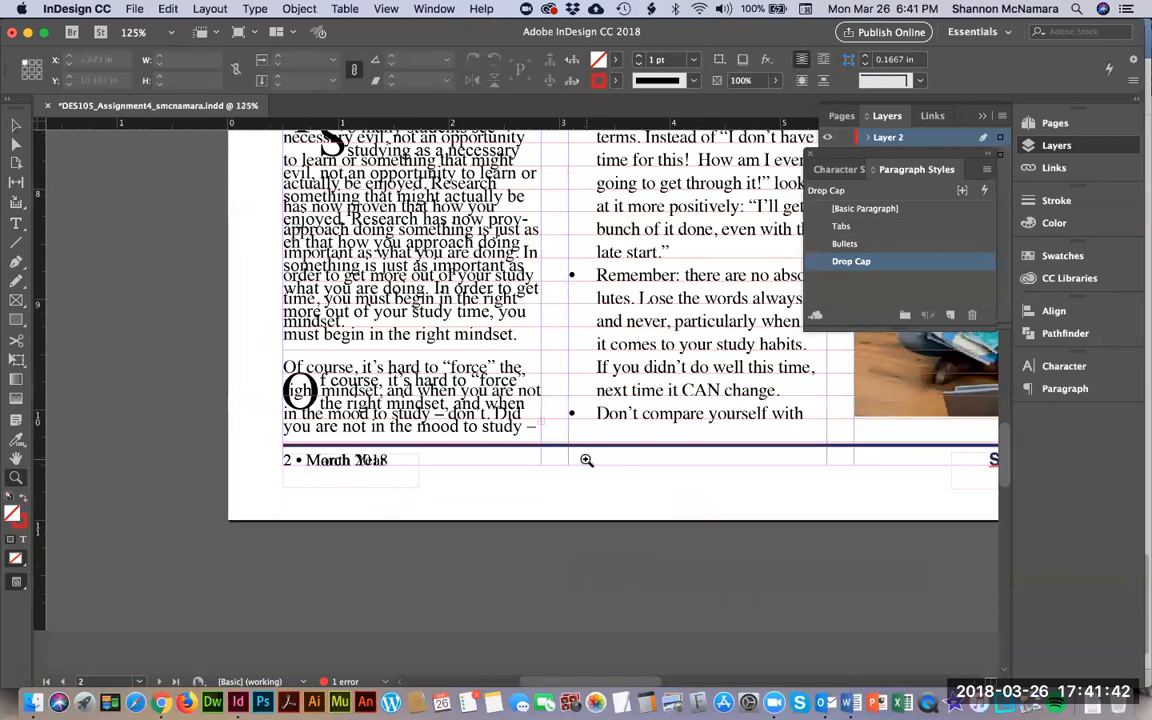
{"action": "key", "text": "super+minus"}
{"action": "key", "text": "v"}
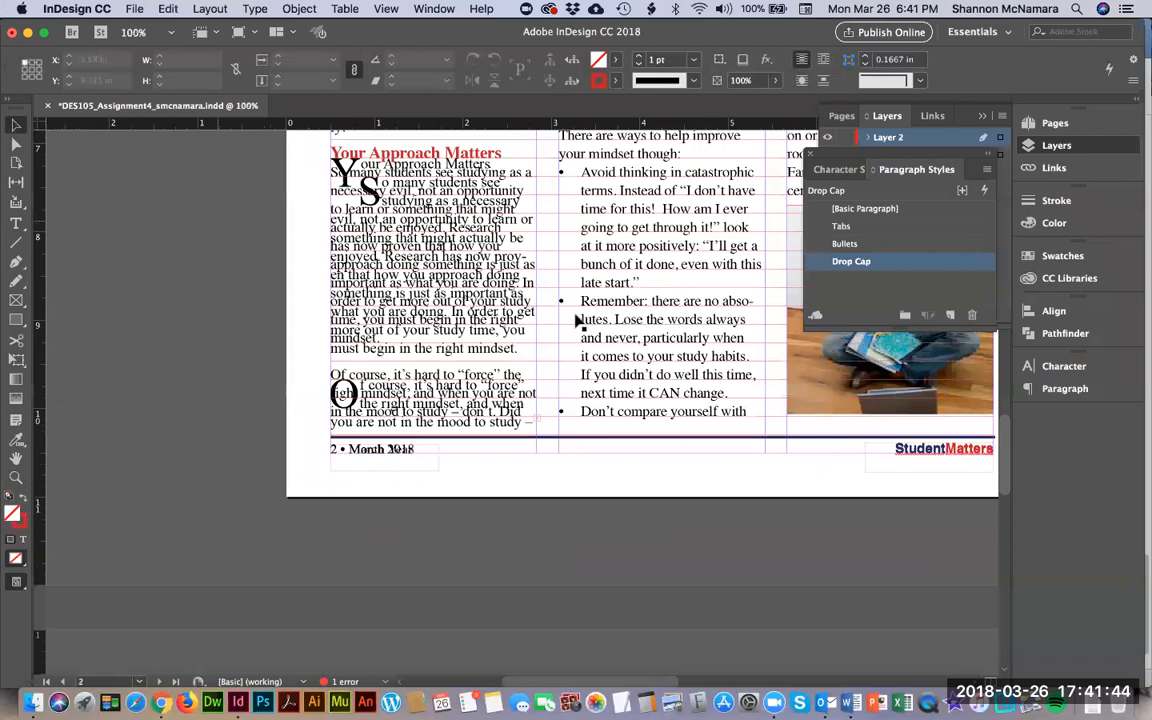
{"action": "scroll", "coordinate": [577, 320], "scroll_direction": "up", "scroll_amount": 5}
{"action": "scroll", "coordinate": [577, 320], "scroll_direction": "right", "scroll_amount": 5}
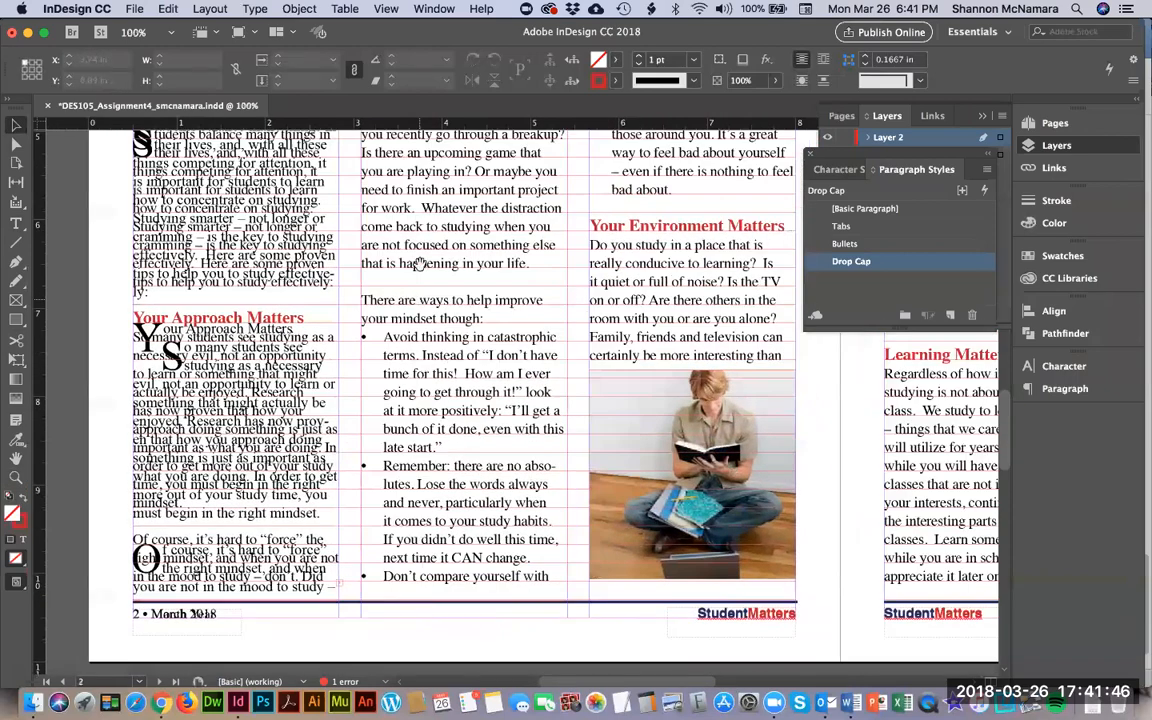
{"action": "scroll", "coordinate": [420, 263], "scroll_direction": "up", "scroll_amount": 1}
{"action": "scroll", "coordinate": [420, 263], "scroll_direction": "left", "scroll_amount": 1}
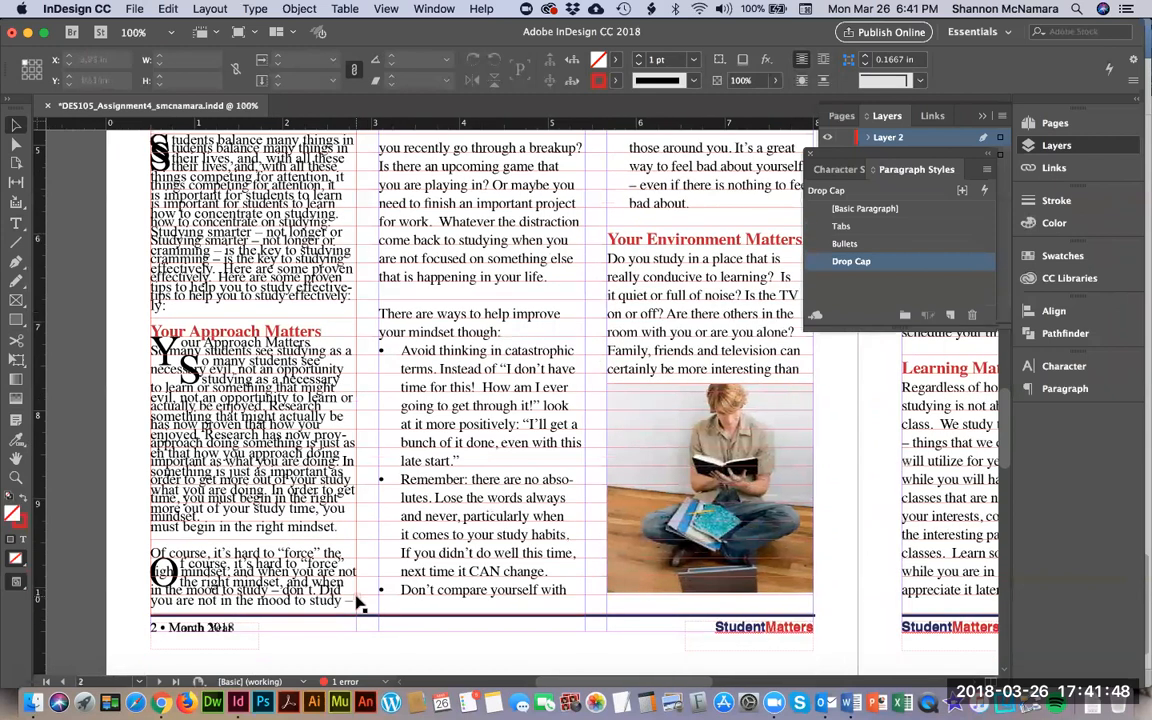
{"action": "key", "text": "super+minus"}
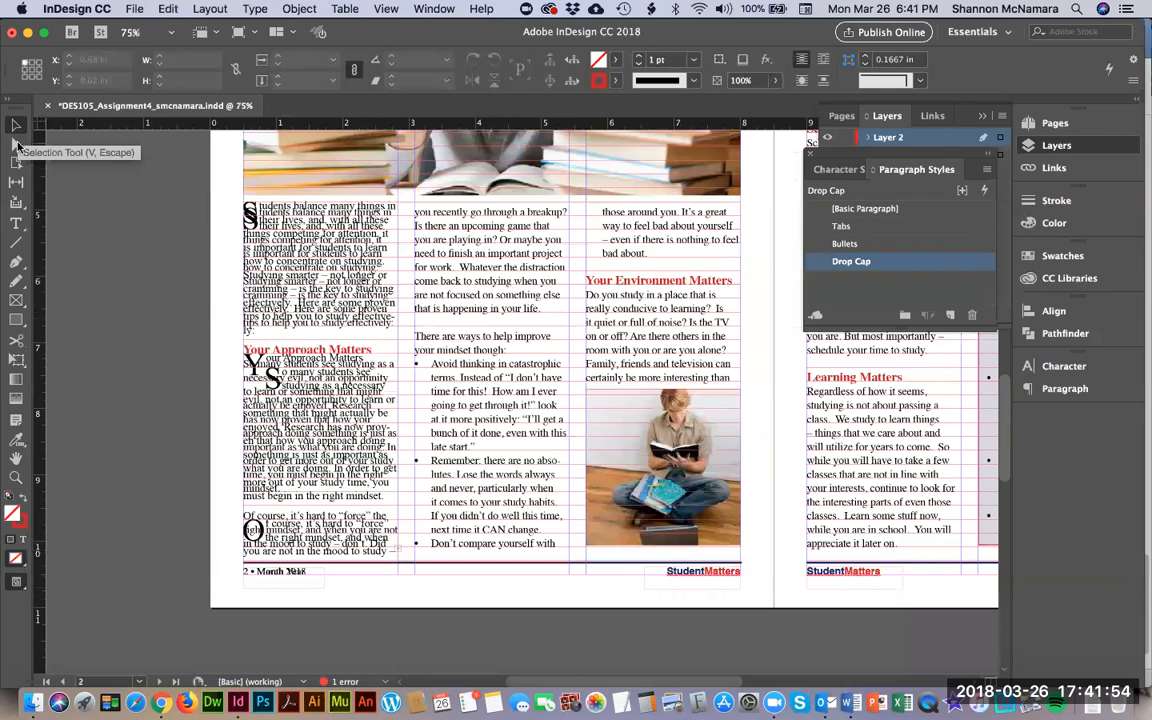
{"action": "left_click", "coordinate": [398, 553]}
{"action": "left_click", "coordinate": [398, 552]}
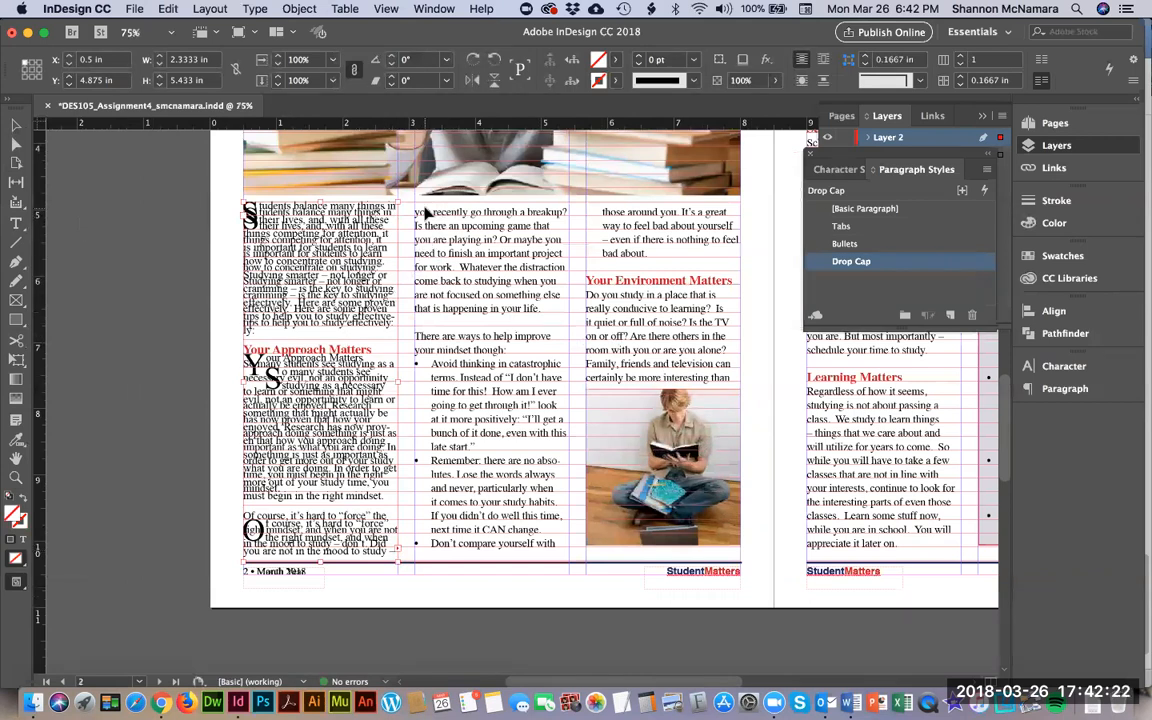
{"action": "left_click", "coordinate": [421, 205]}
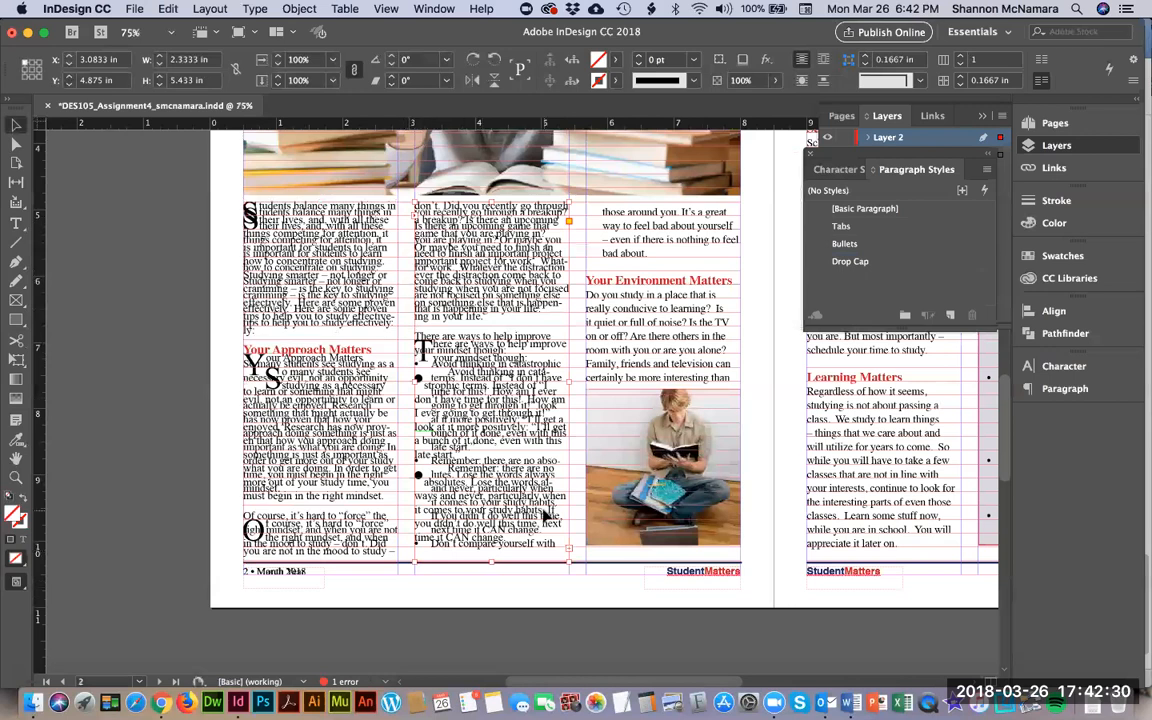
Continue the text thread from page 2's second-column frame into the shorter third-column frame above the photo.
{"action": "scroll", "coordinate": [627, 504], "scroll_direction": "right", "scroll_amount": 5}
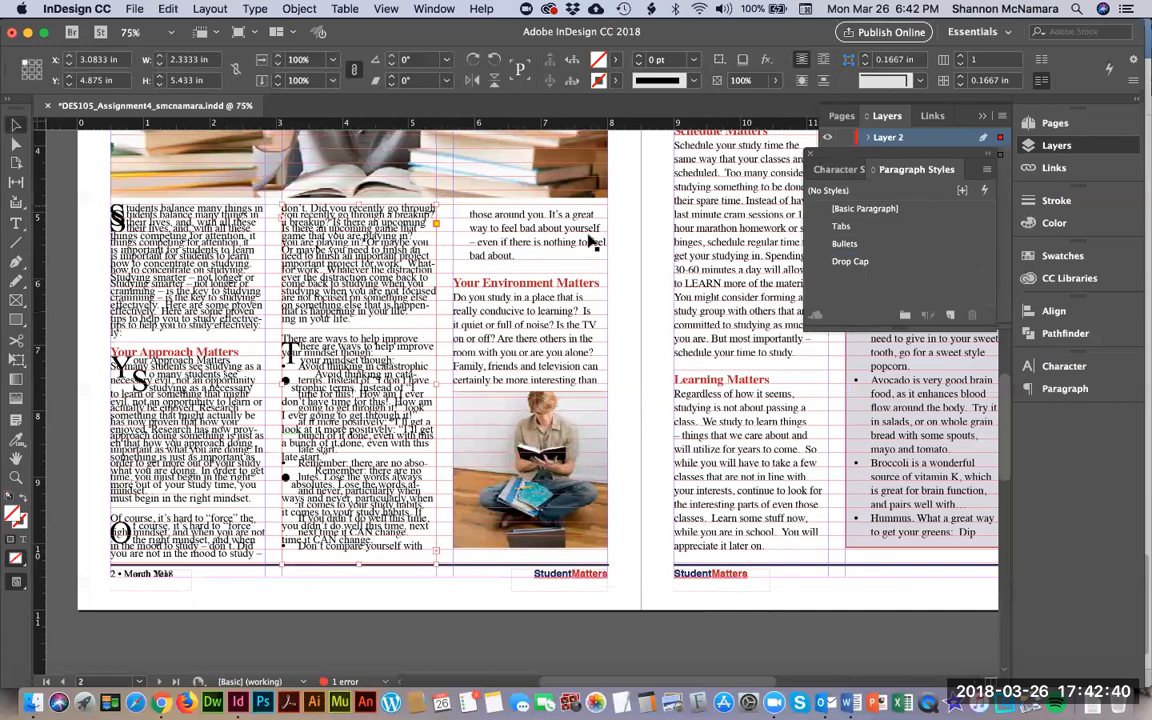
{"action": "left_click", "coordinate": [436, 551]}
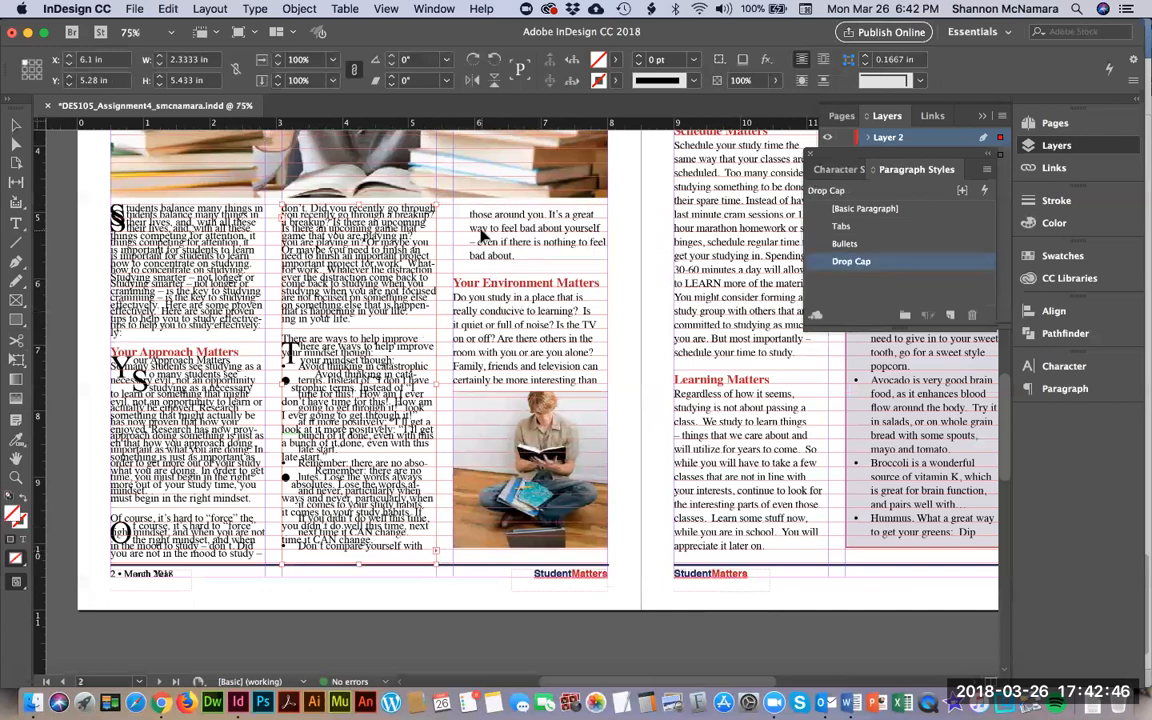
{"action": "left_click", "coordinate": [482, 234]}
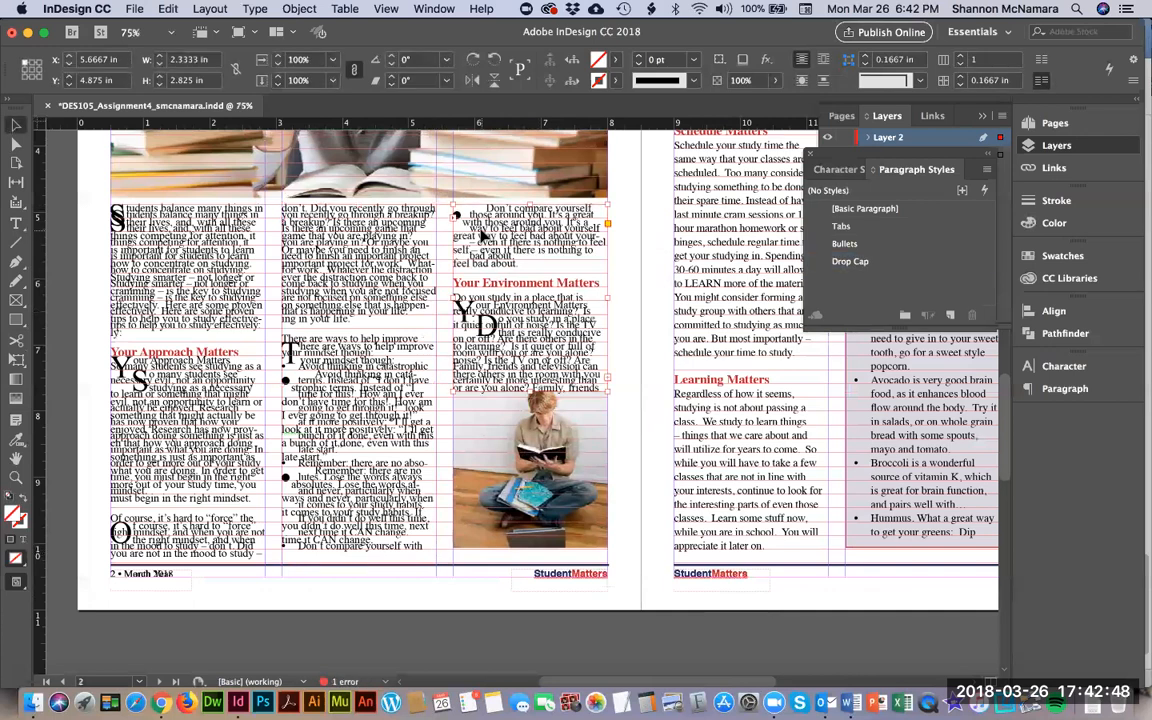
Thread the overset text from page 2's third-column frame into the first-column frame on page 3.
{"action": "left_click_drag", "start_coordinate": [657, 428], "coordinate": [296, 621]}
{"action": "left_click_drag", "start_coordinate": [358, 416], "coordinate": [376, 451]}
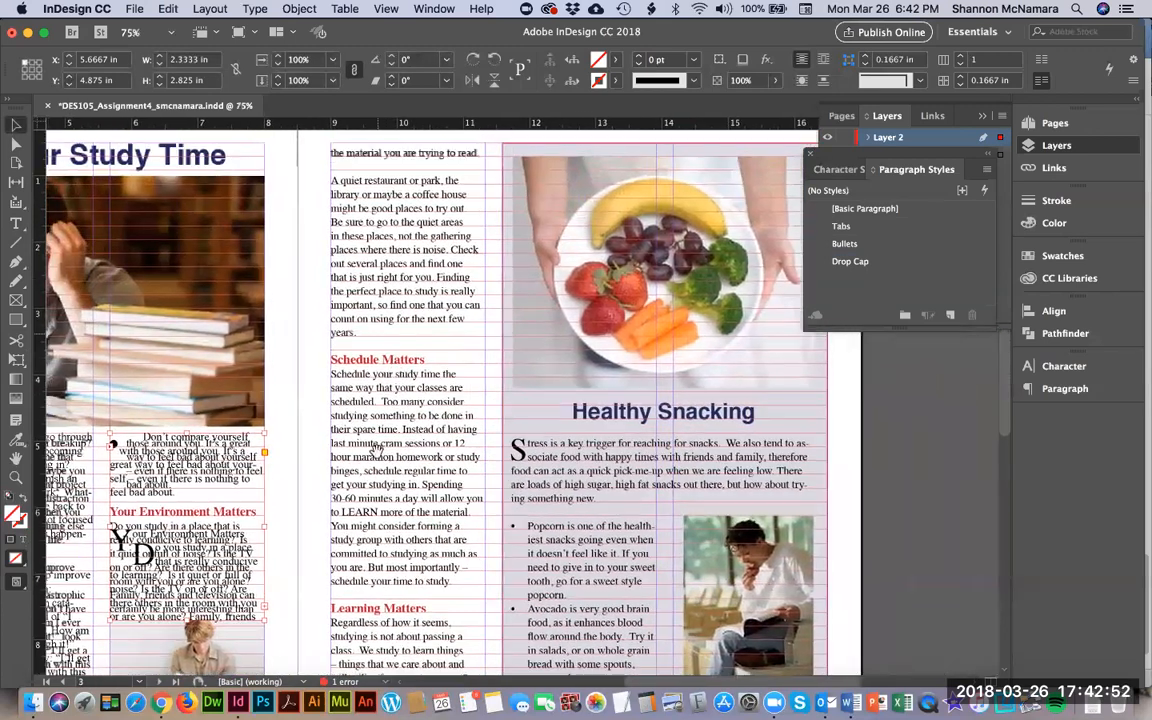
{"action": "left_click", "coordinate": [264, 606]}
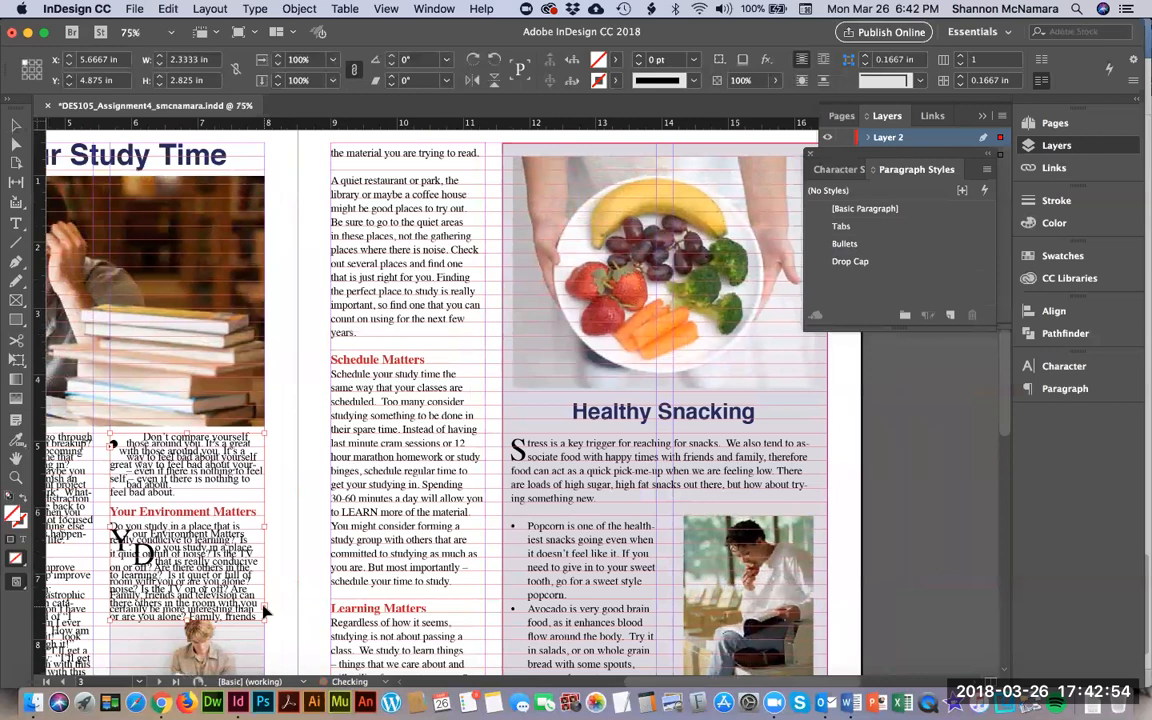
{"action": "left_click", "coordinate": [350, 150]}
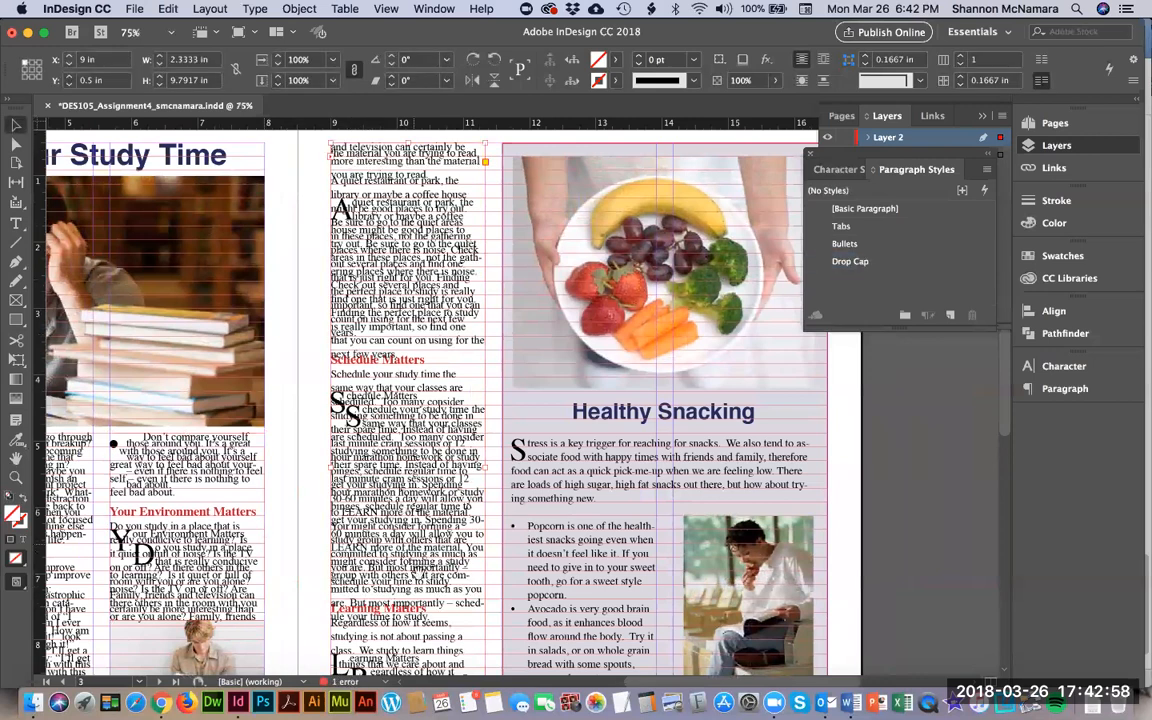
Nudge page 2's first-column text frame down to Y 4.9722 in to line its text up with the mock-up.
{"action": "scroll", "coordinate": [400, 260], "scroll_direction": "down", "scroll_amount": 5}
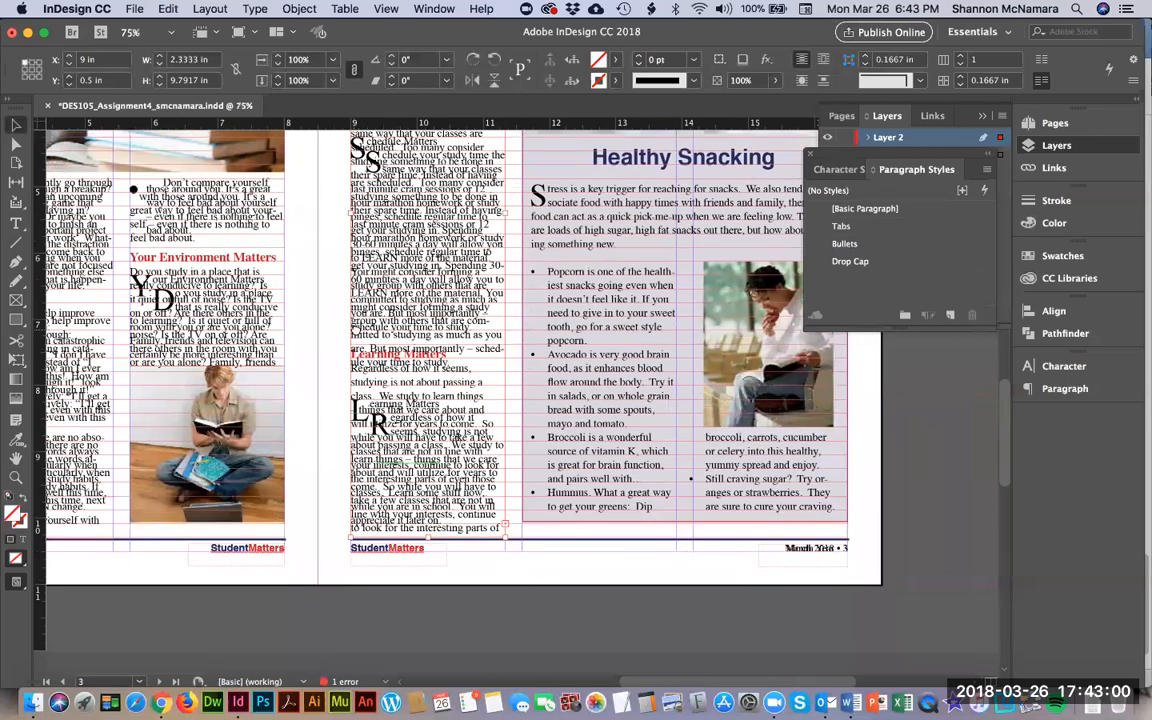
{"action": "scroll", "coordinate": [443, 352], "scroll_direction": "left", "scroll_amount": 10}
{"action": "scroll", "coordinate": [450, 350], "scroll_direction": "left", "scroll_amount": 1}
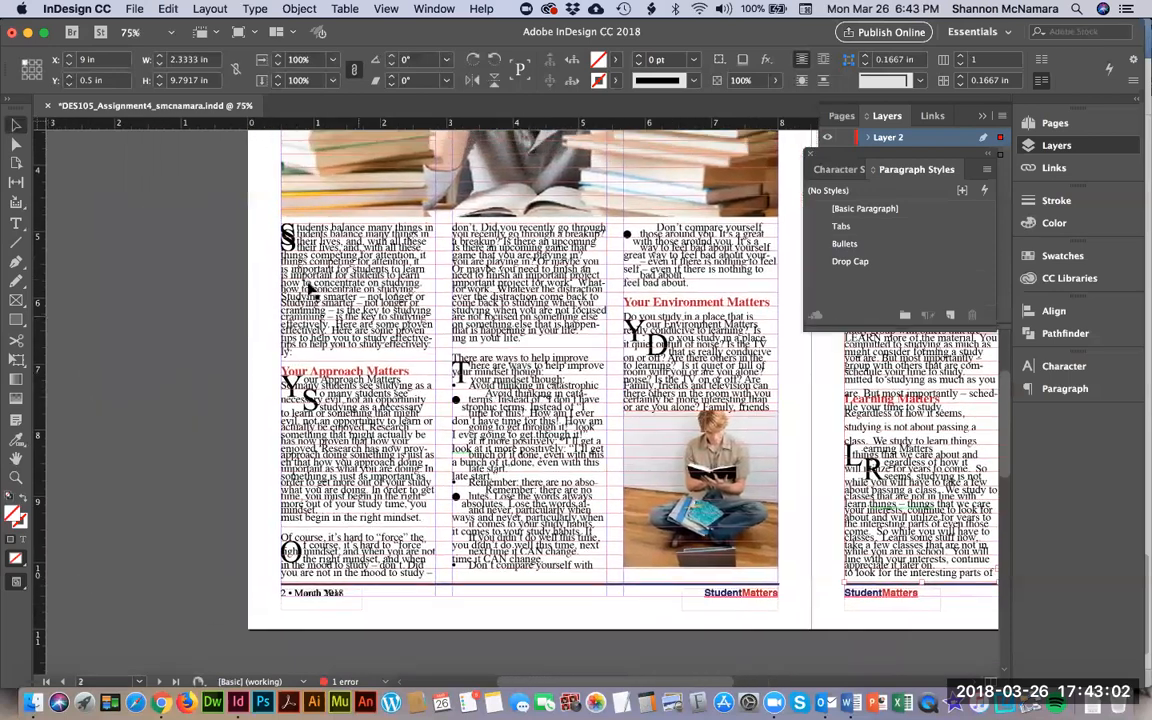
{"action": "left_click", "coordinate": [353, 247]}
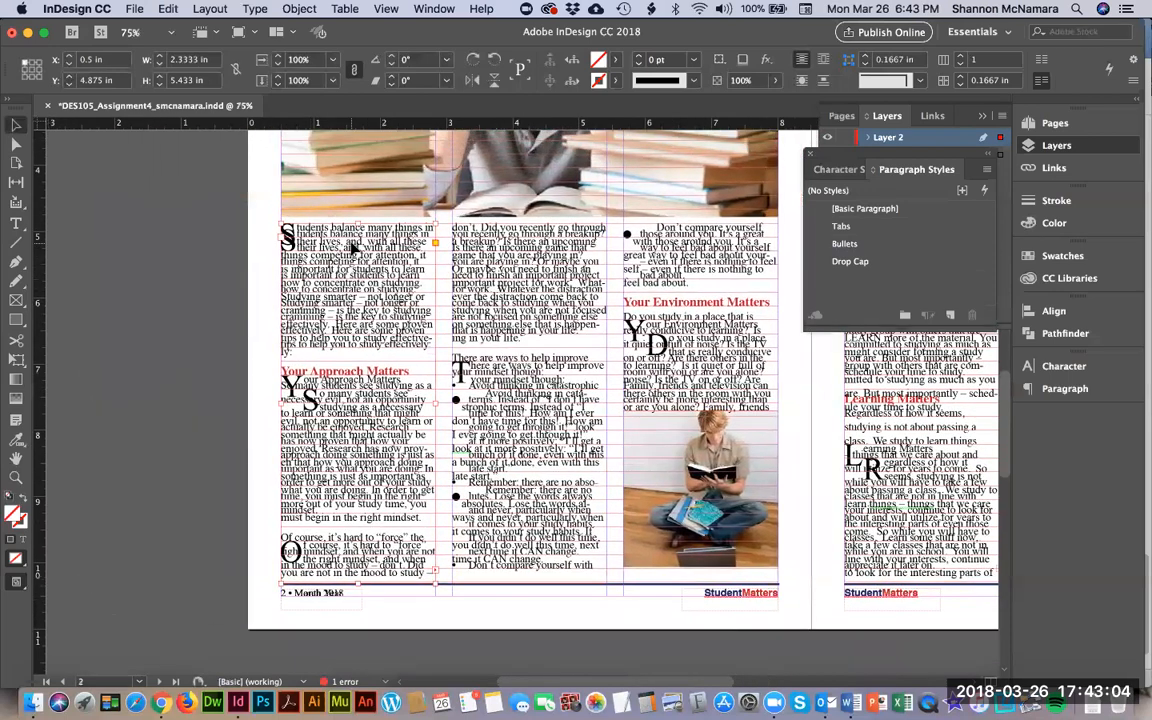
{"action": "key", "text": "Down"}
{"action": "key", "text": "Down"}
{"action": "key", "text": "Down"}
{"action": "key", "text": "Down"}
{"action": "key", "text": "Down"}
{"action": "key", "text": "Down"}
{"action": "key", "text": "Down"}
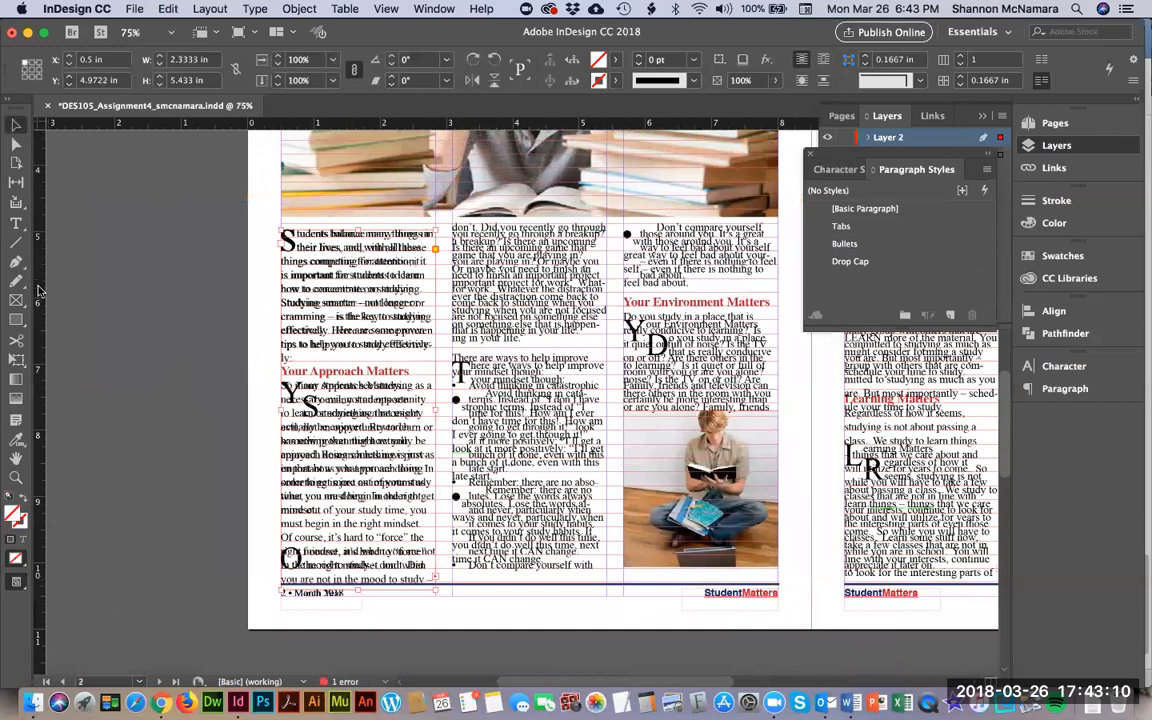
Widen page 2's first-column text frame to 2.42 in, extending its right edge past the column guide.
{"action": "left_click", "coordinate": [166, 265]}
{"action": "key", "text": "z"}
{"action": "left_click_drag", "start_coordinate": [250, 208], "coordinate": [499, 473]}
{"action": "left_click", "coordinate": [16, 124]}
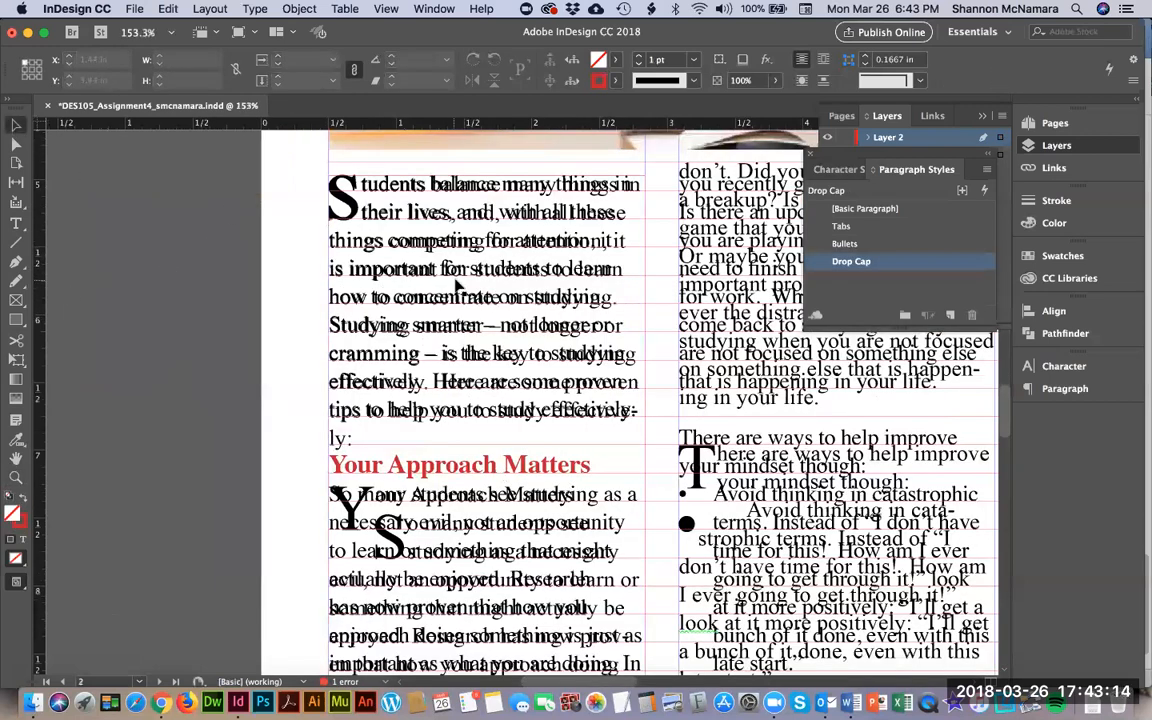
{"action": "left_click", "coordinate": [457, 285]}
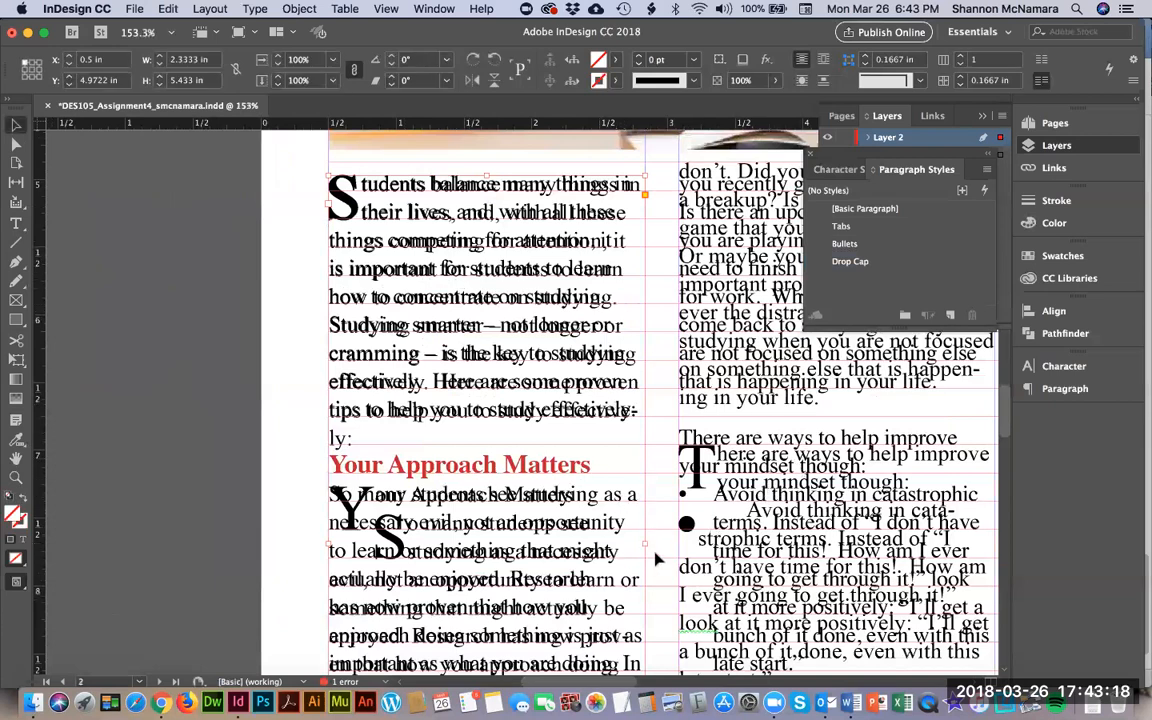
{"action": "left_click_drag", "start_coordinate": [642, 543], "coordinate": [655, 543]}
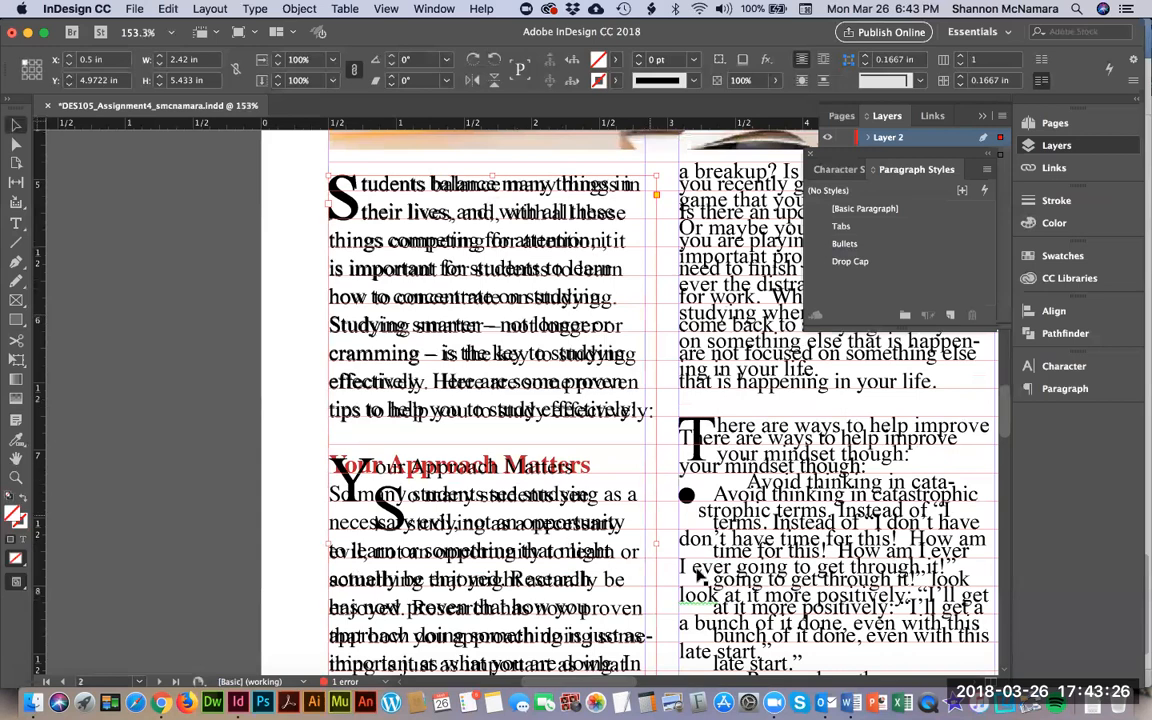
Widen page 2's second-column text frame to 2.3867 in, extending its right edge past the column guide.
{"action": "scroll", "coordinate": [690, 490], "scroll_direction": "right", "scroll_amount": 5}
{"action": "scroll", "coordinate": [690, 490], "scroll_direction": "down", "scroll_amount": 1}
{"action": "scroll", "coordinate": [380, 557], "scroll_direction": "right", "scroll_amount": 5}
{"action": "scroll", "coordinate": [380, 557], "scroll_direction": "up", "scroll_amount": 1}
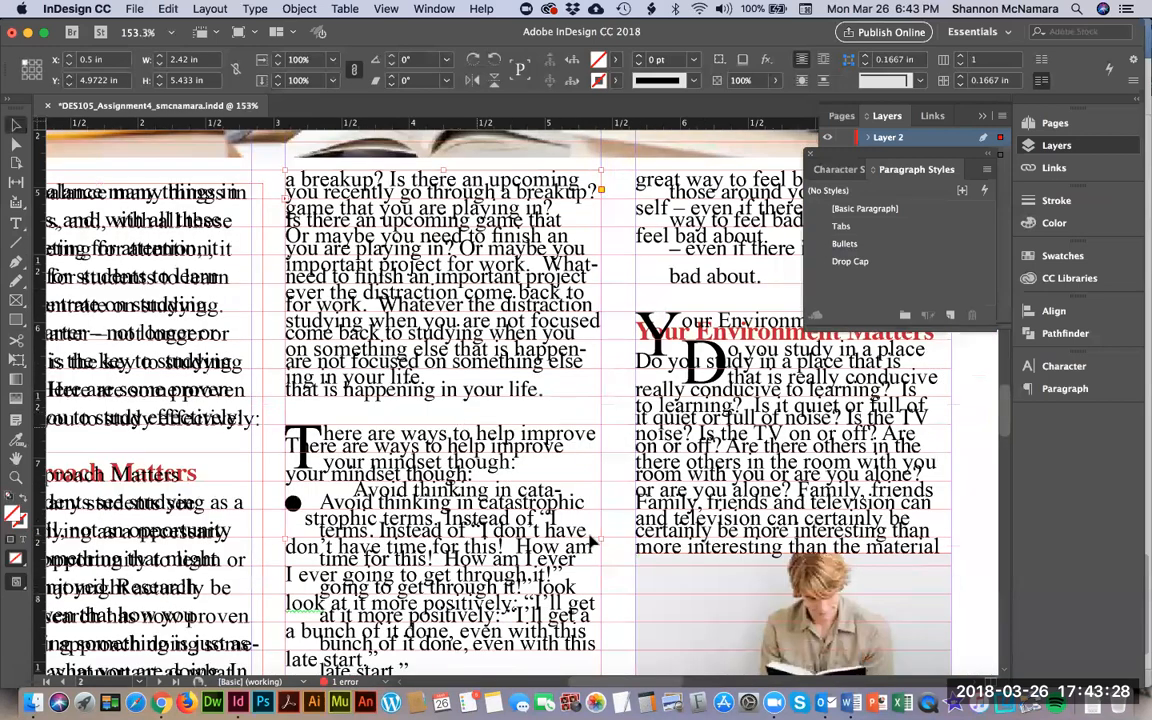
{"action": "left_click_drag", "start_coordinate": [590, 540], "coordinate": [607, 539]}
Try Y positions of 5 in and 4.9 in for page 2's first-column text frame.
{"action": "left_click", "coordinate": [210, 226]}
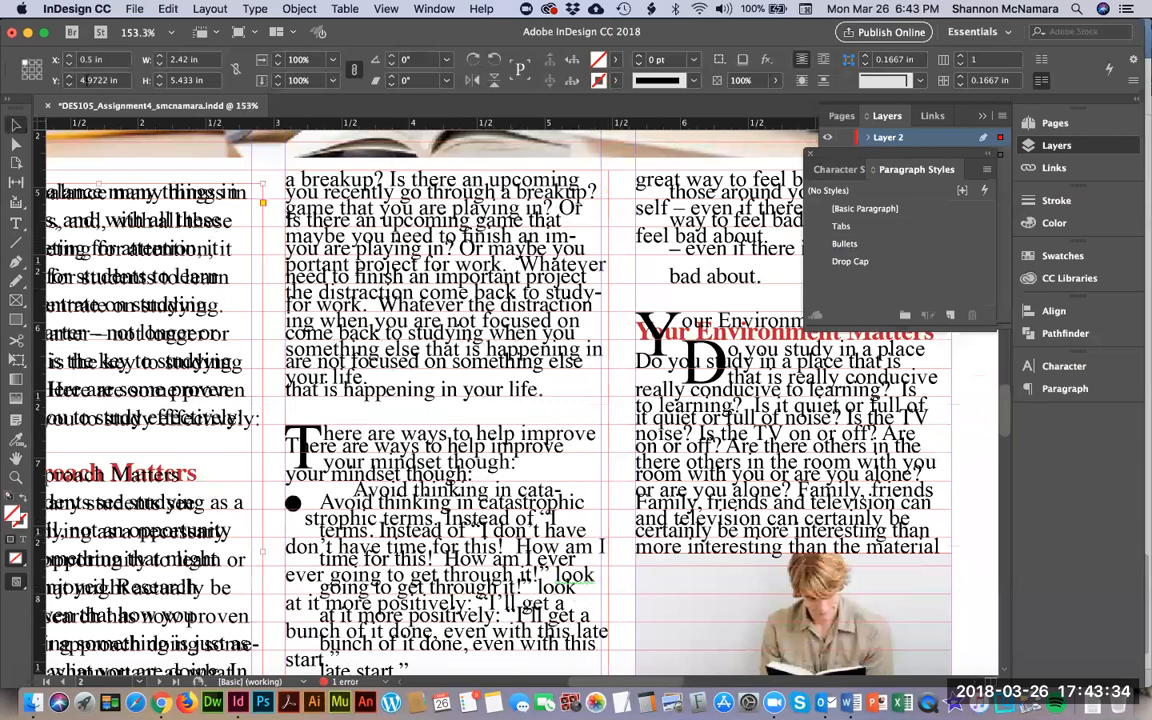
{"action": "left_click_drag", "start_coordinate": [126, 80], "coordinate": [25, 73]}
{"action": "type", "text": "5"}
{"action": "key", "text": "Return"}
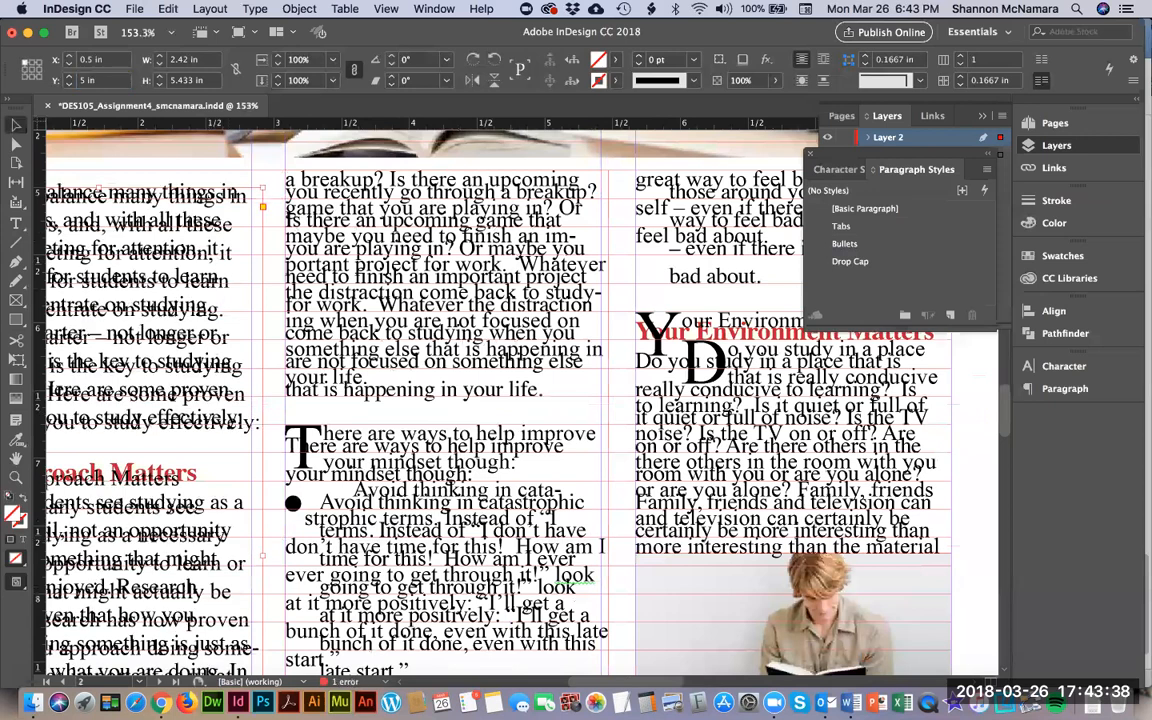
{"action": "left_click_drag", "start_coordinate": [100, 78], "coordinate": [29, 71]}
{"action": "type", "text": "4"}
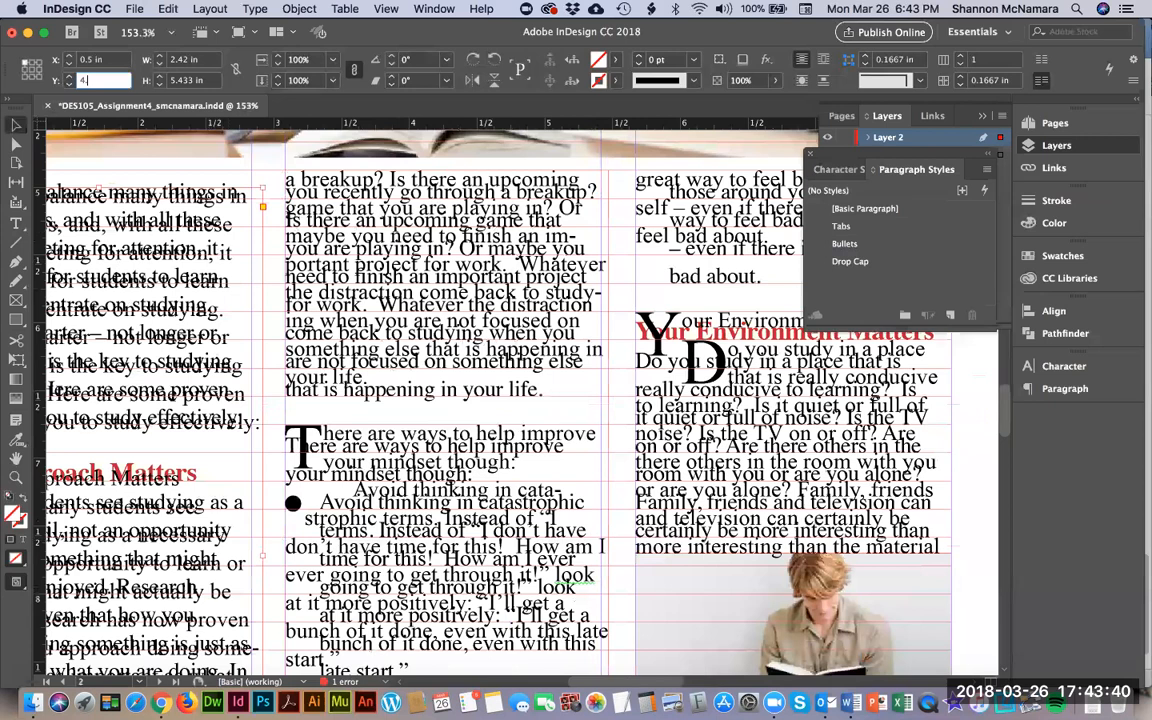
{"action": "type", "text": ".9"}
{"action": "key", "text": "Return"}
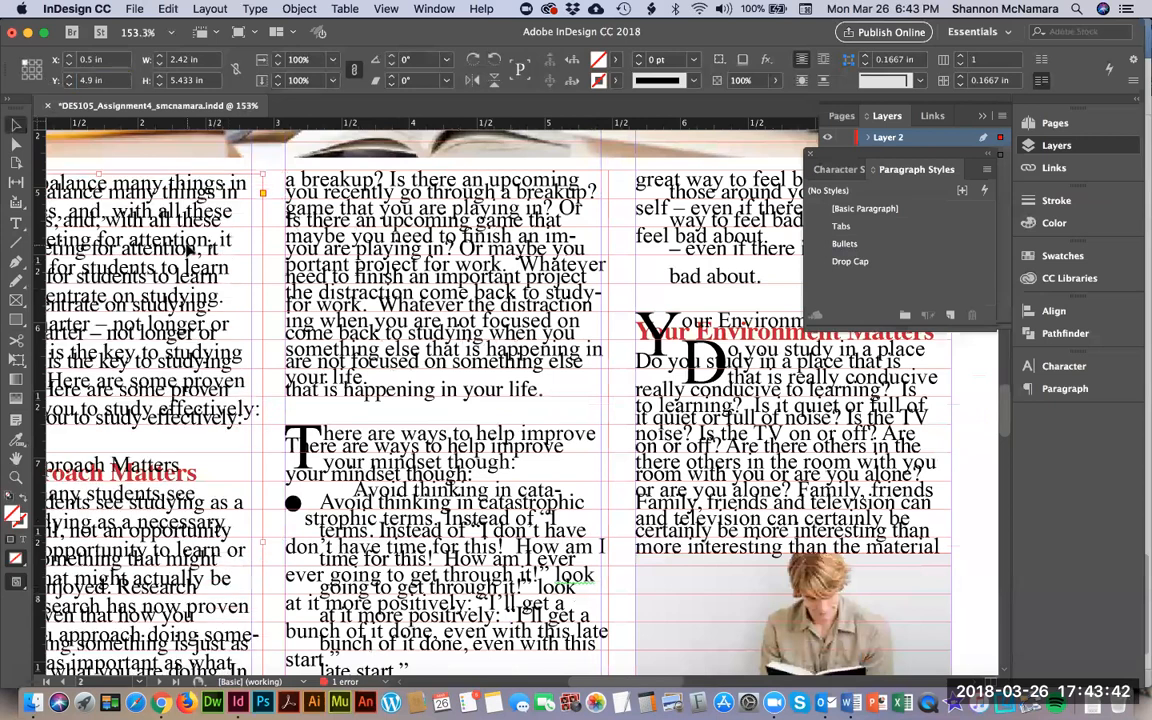
Nudge page 2's first-column text frame down to Y 4.9694 in and copy that Y value.
{"action": "left_click_drag", "start_coordinate": [188, 250], "coordinate": [188, 258]}
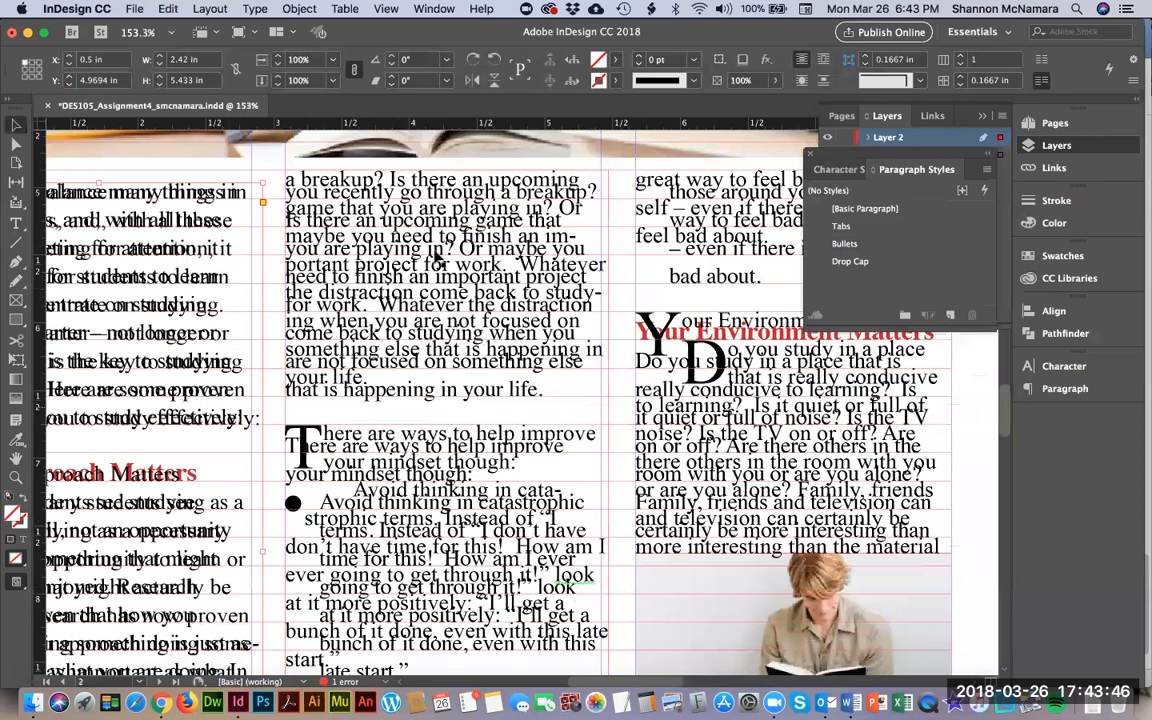
{"action": "left_click", "coordinate": [108, 80]}
{"action": "key", "text": "ctrl+c"}
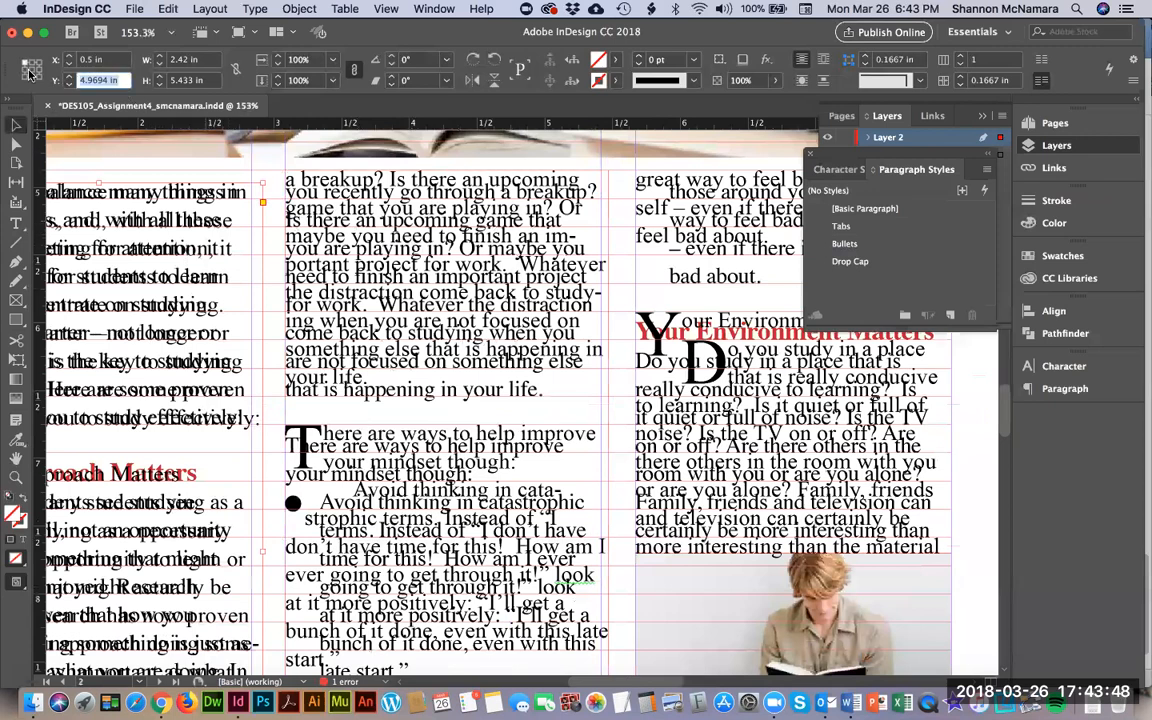
Align page 2's second- and third-column text frames with the first by setting each frame's Y position to 4.9694 in.
{"action": "left_click", "coordinate": [378, 200]}
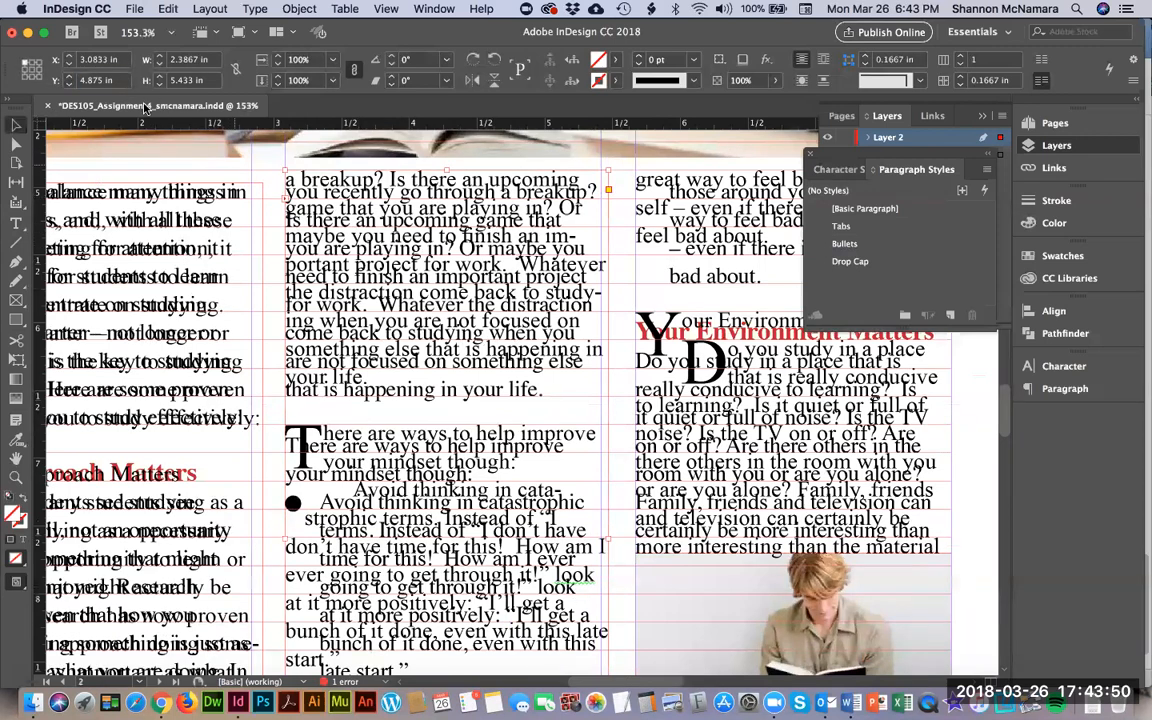
{"action": "key", "text": "ctrl+v"}
{"action": "key", "text": "Return"}
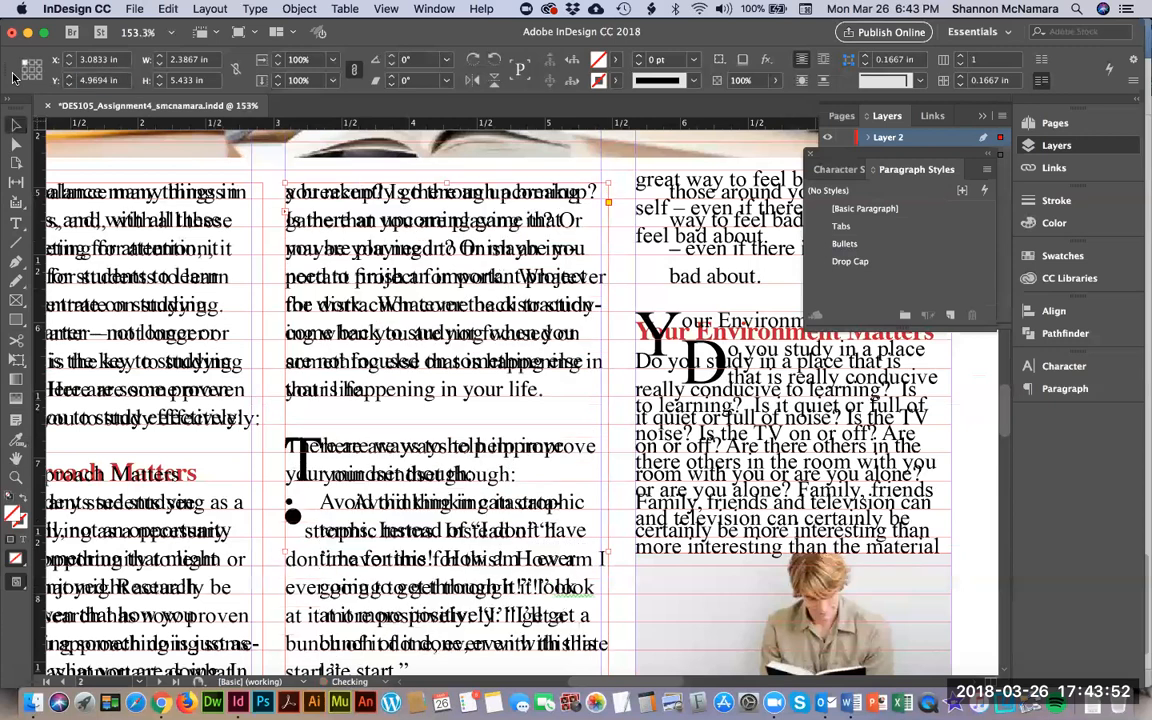
{"action": "left_click", "coordinate": [686, 337]}
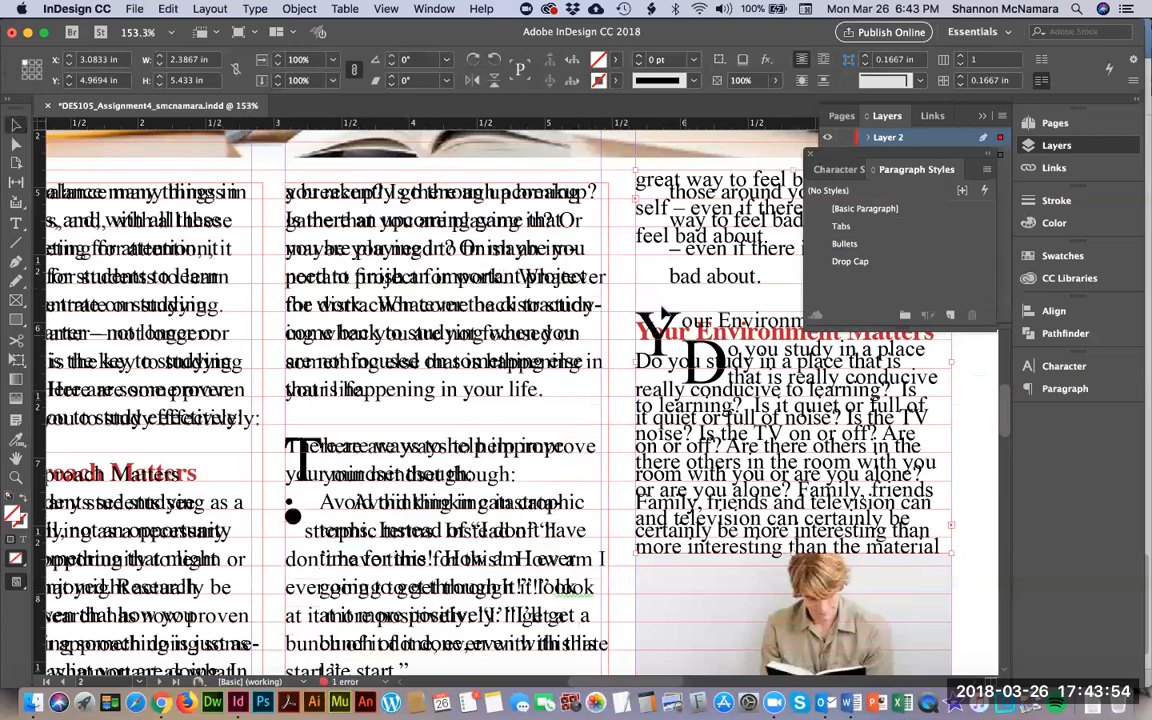
{"action": "left_click", "coordinate": [120, 80]}
{"action": "key", "text": "ctrl+v"}
{"action": "key", "text": "Return"}
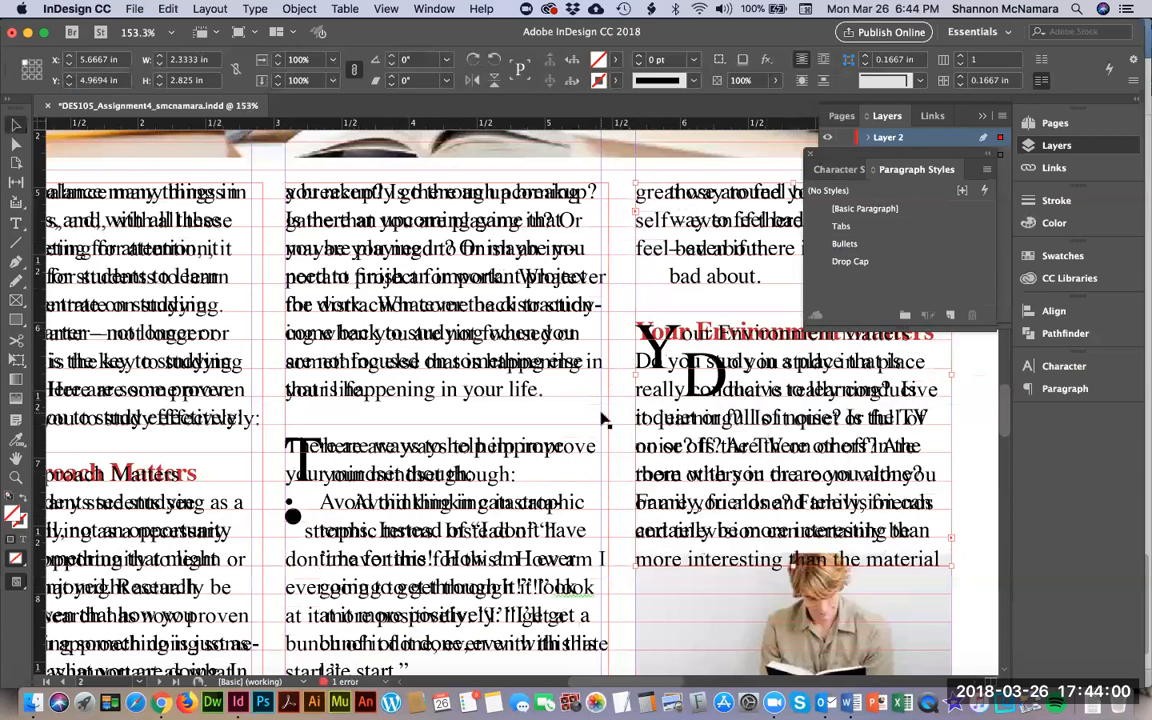
Examine how the text in page 2's columns lines up with the mock-up across the spread.
{"action": "left_click", "coordinate": [370, 425]}
{"action": "scroll", "coordinate": [757, 433], "scroll_direction": "right", "scroll_amount": 3}
{"action": "scroll", "coordinate": [686, 450], "scroll_direction": "right", "scroll_amount": 2}
{"action": "scroll", "coordinate": [600, 446], "scroll_direction": "left", "scroll_amount": 6}
{"action": "scroll", "coordinate": [600, 444], "scroll_direction": "right", "scroll_amount": 5}
{"action": "left_click", "coordinate": [643, 443]}
{"action": "left_click_drag", "start_coordinate": [611, 557], "coordinate": [614, 544]}
{"action": "left_click", "coordinate": [837, 508]}
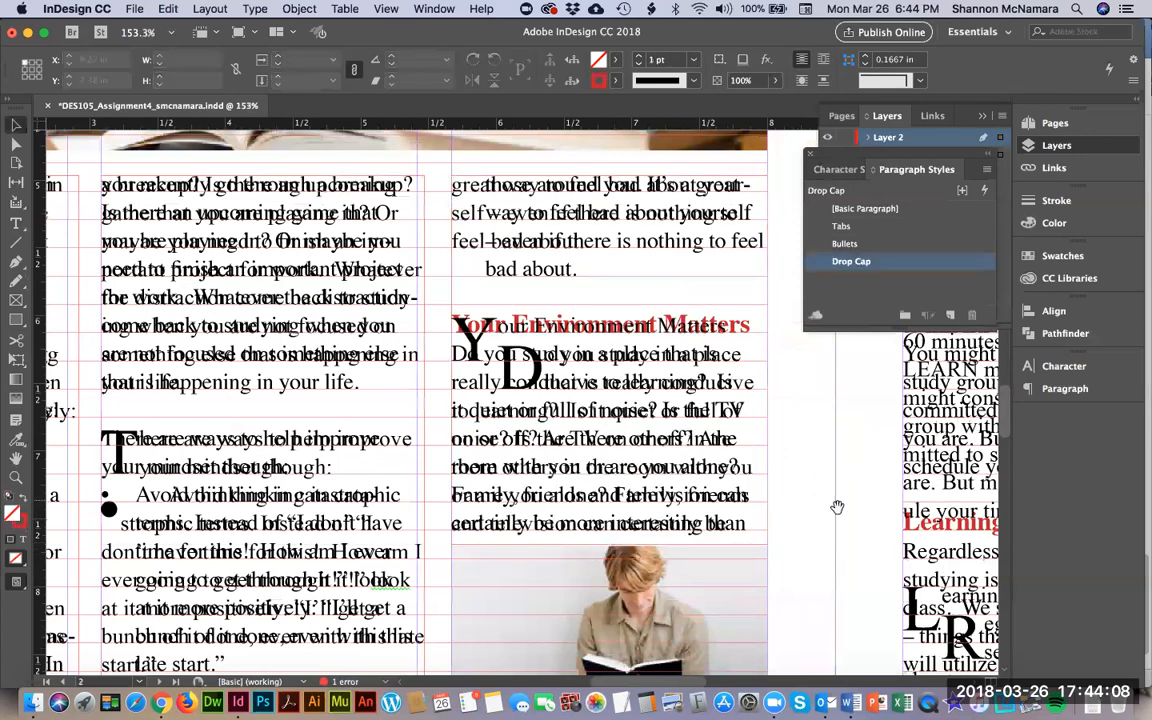
Set the tracking of the entire threaded article text to -3.
{"action": "scroll", "coordinate": [295, 230], "scroll_direction": "left", "scroll_amount": 10}
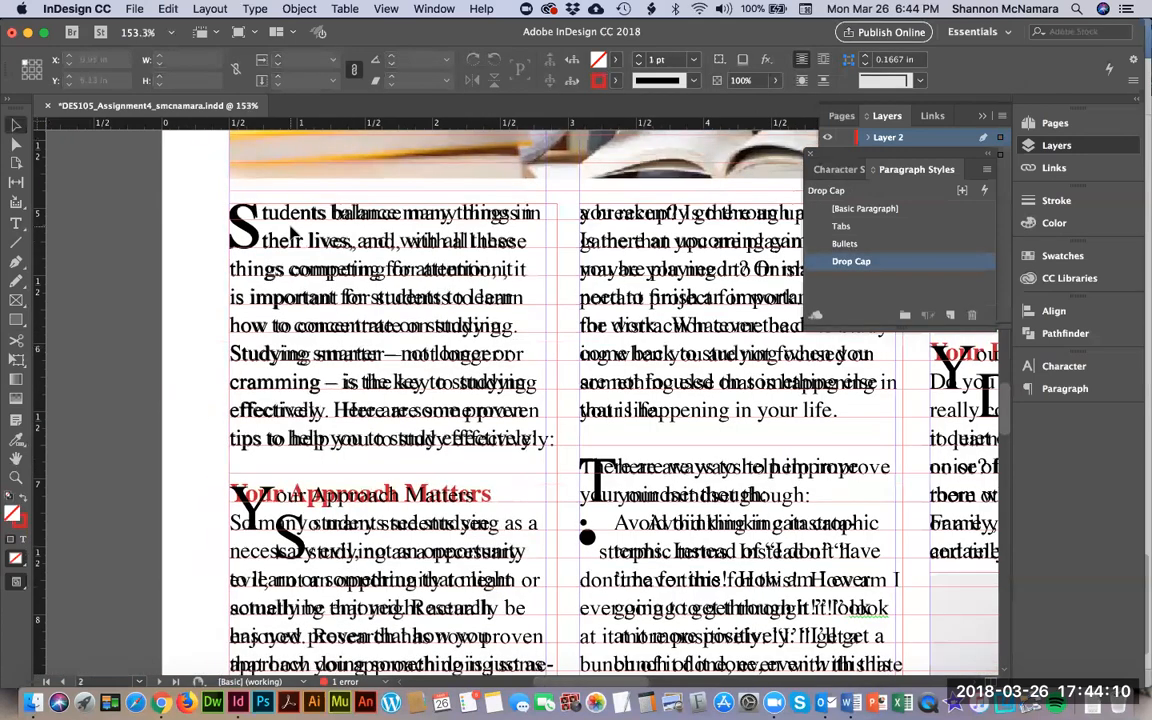
{"action": "double_click", "coordinate": [291, 238]}
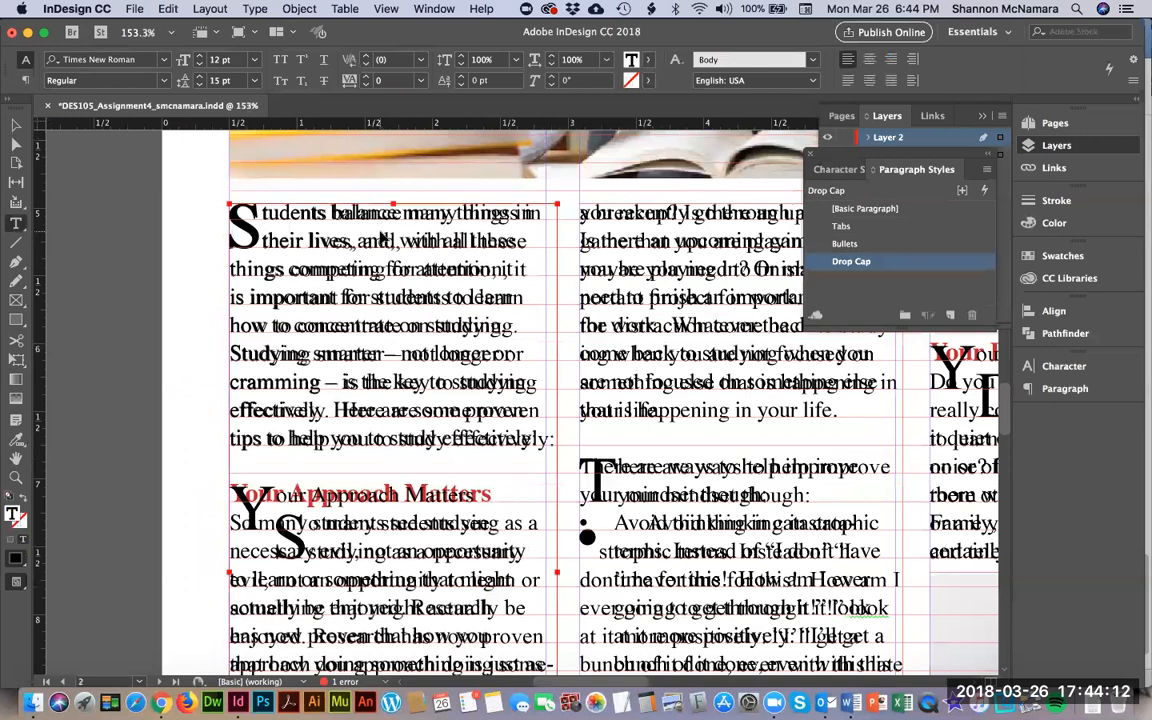
{"action": "key", "text": "super+a"}
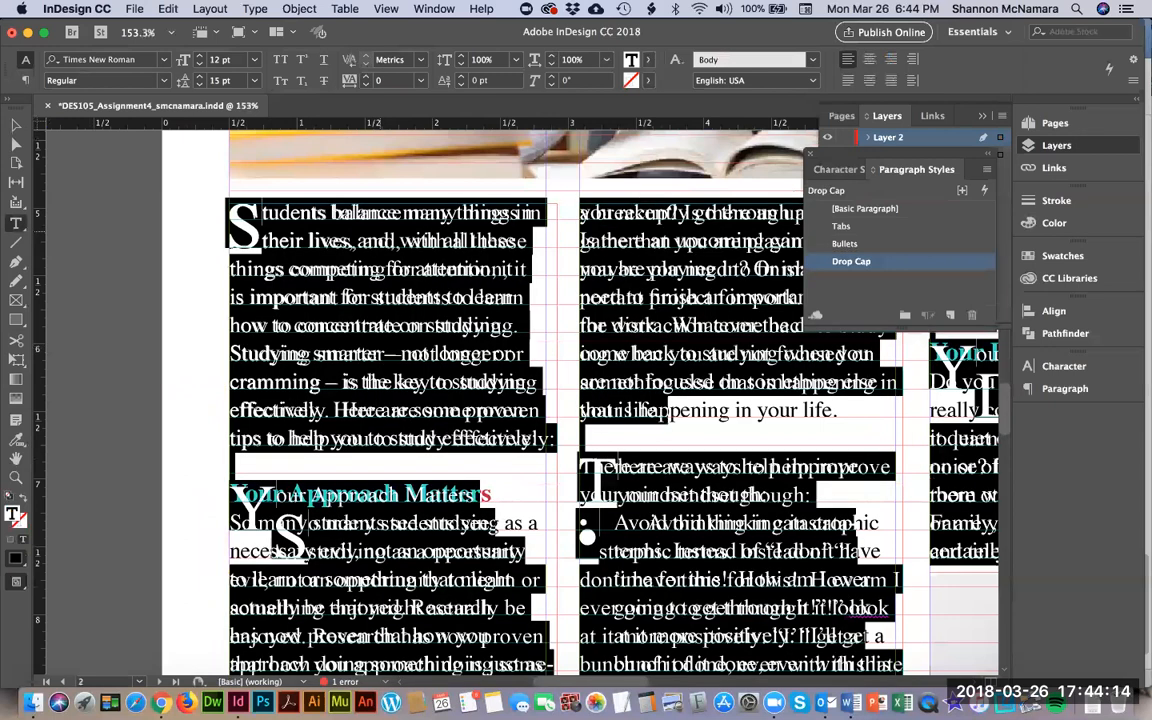
{"action": "left_click", "coordinate": [230, 225]}
{"action": "key", "text": "super+a"}
{"action": "left_click", "coordinate": [372, 80]}
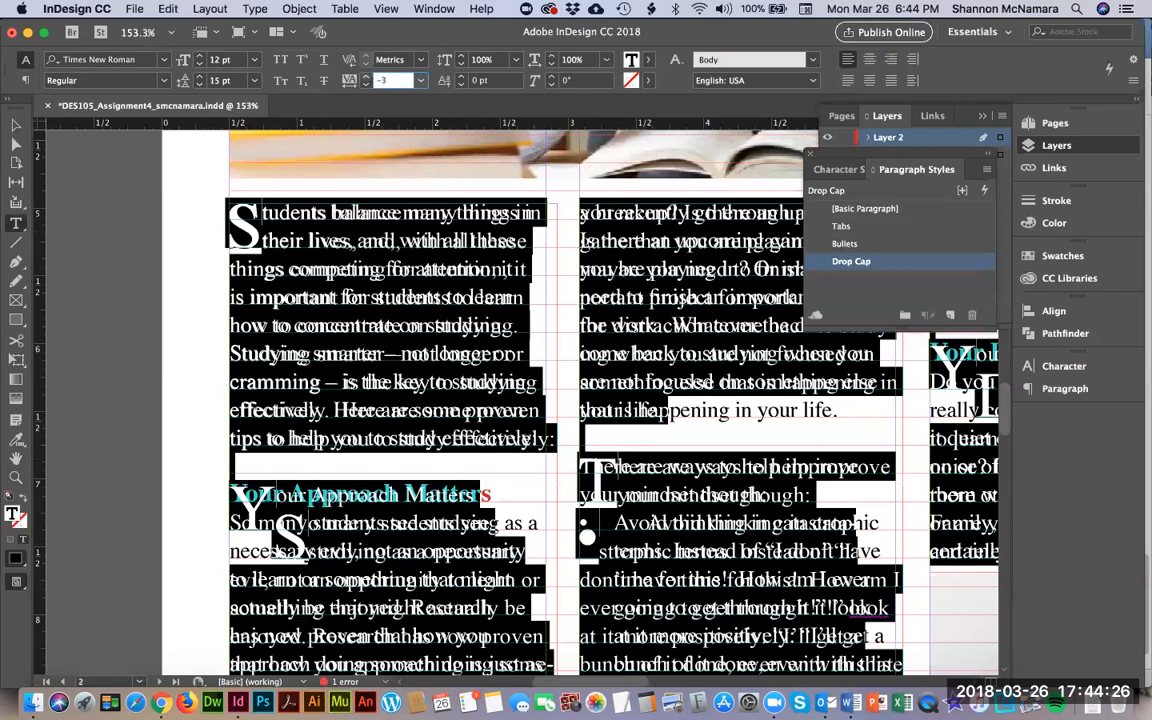
{"action": "key", "text": "Return"}
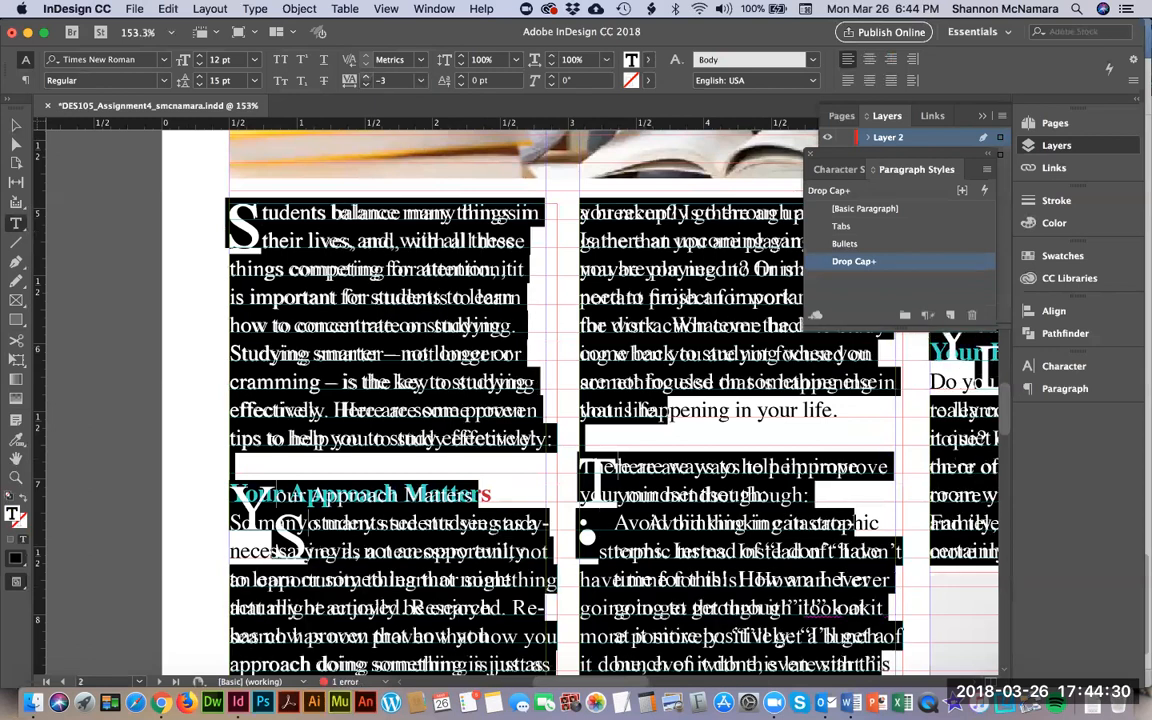
{"action": "key", "text": "Right"}
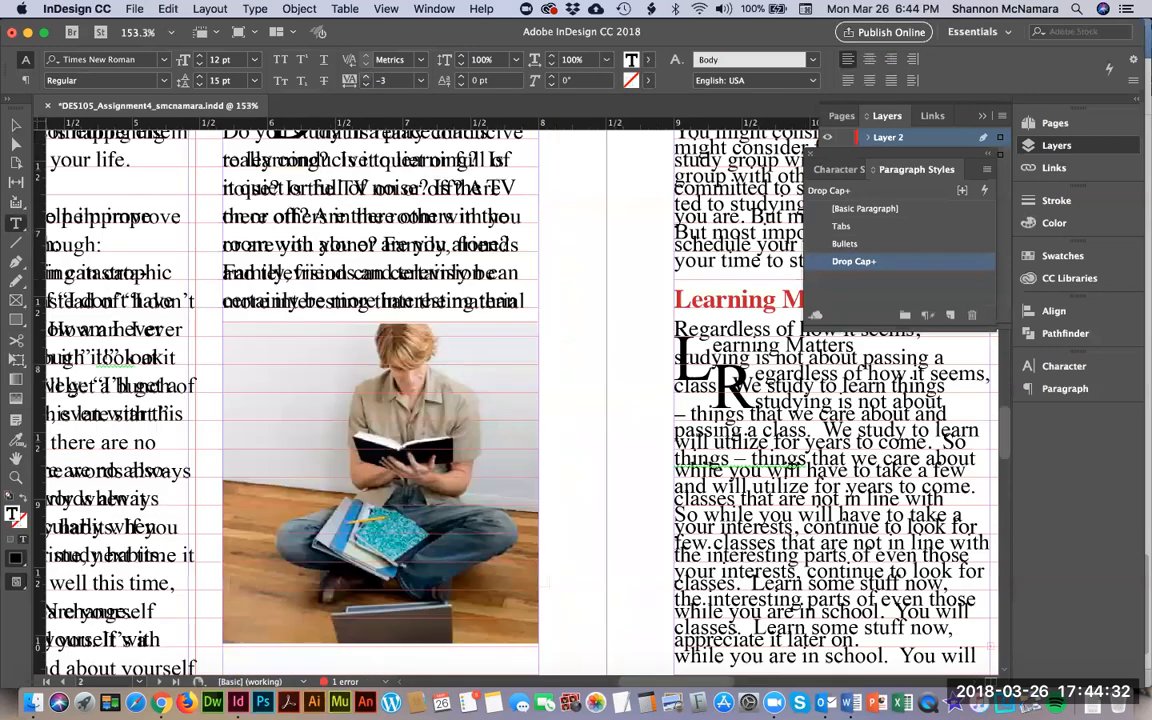
{"action": "key", "text": "super+Home"}
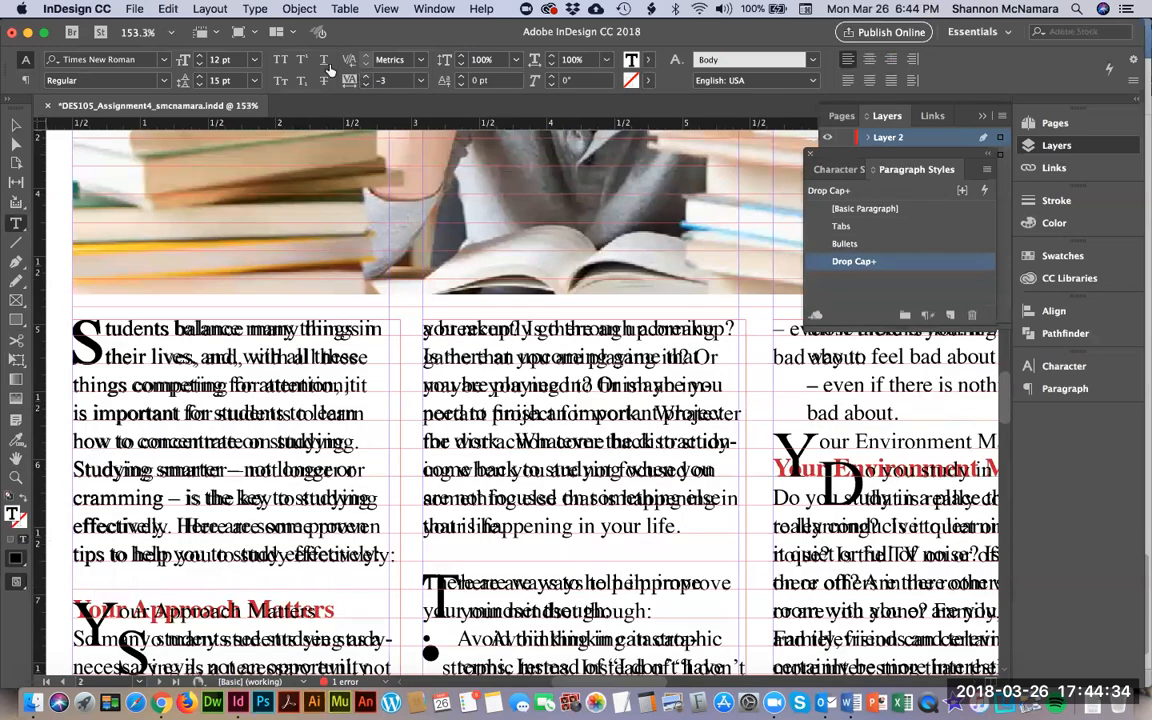
Change the font of the entire threaded article from Times New Roman to Times.
{"action": "key", "text": "super+a"}
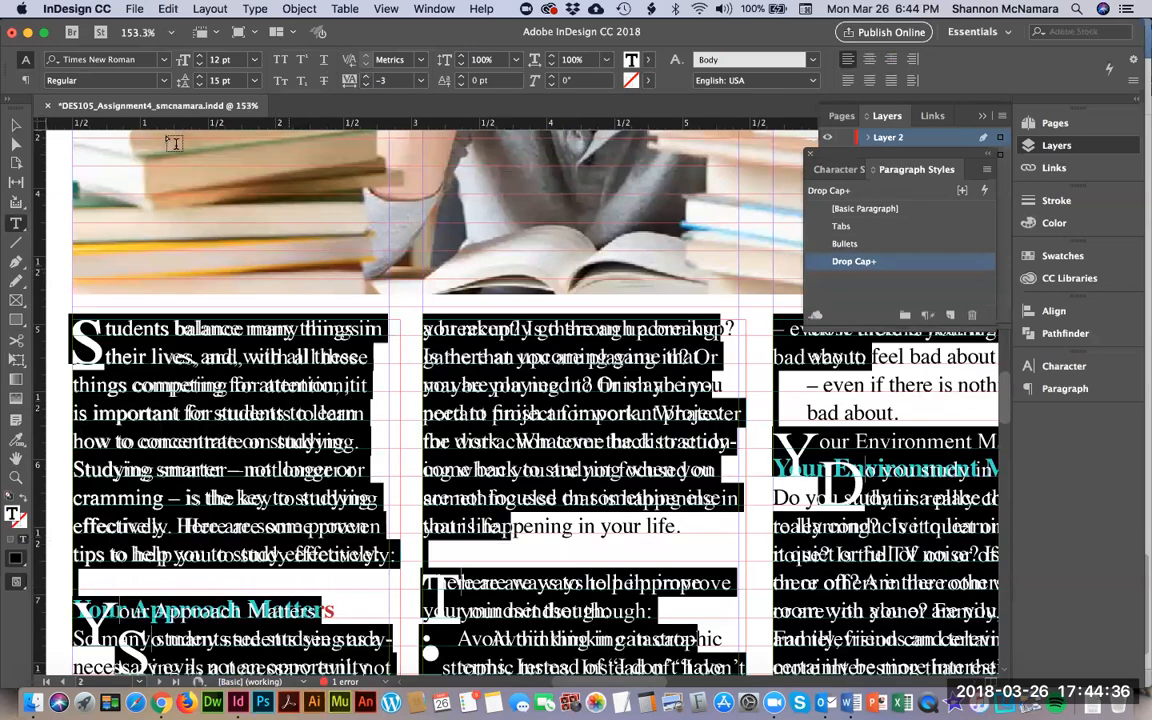
{"action": "left_click", "coordinate": [164, 60]}
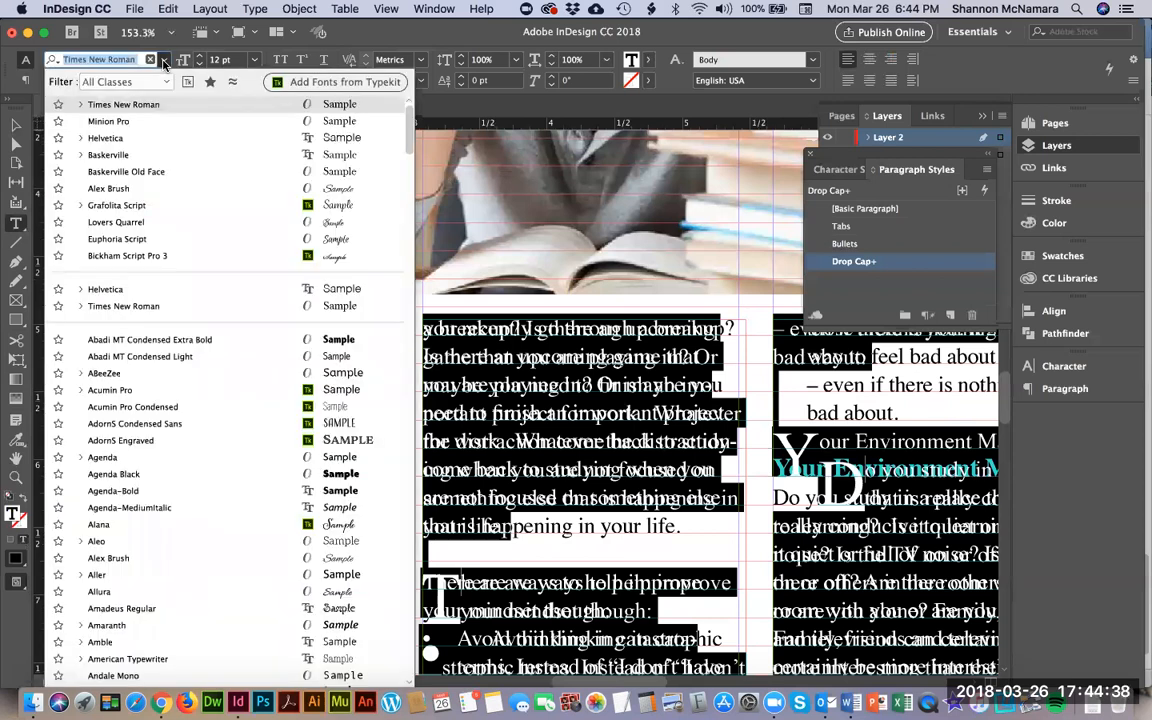
{"action": "scroll", "coordinate": [155, 477], "scroll_direction": "down", "scroll_amount": 15}
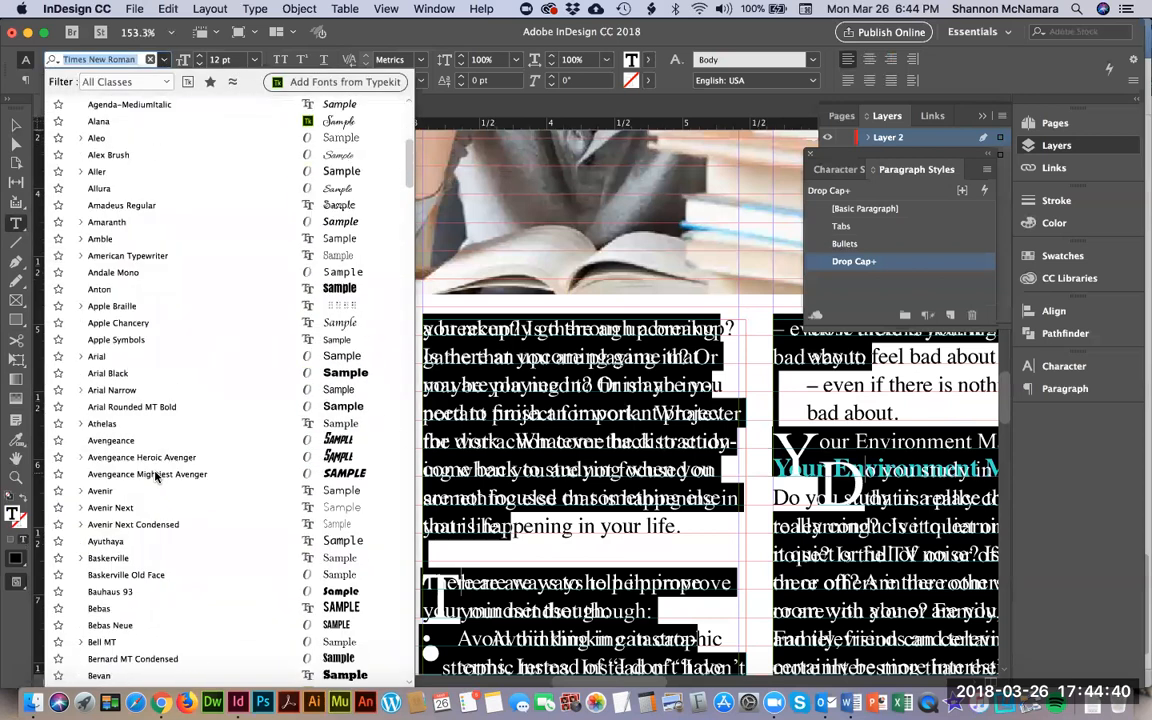
{"action": "scroll", "coordinate": [155, 477], "scroll_direction": "down", "scroll_amount": 20}
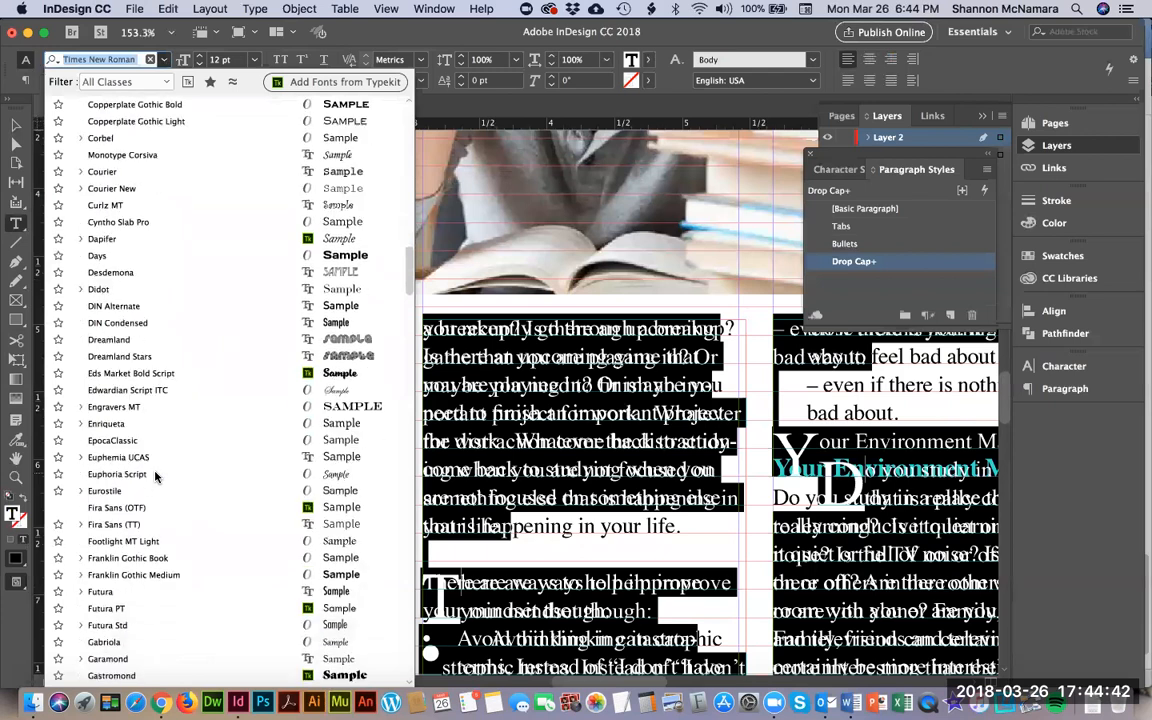
{"action": "scroll", "coordinate": [155, 477], "scroll_direction": "down", "scroll_amount": 20}
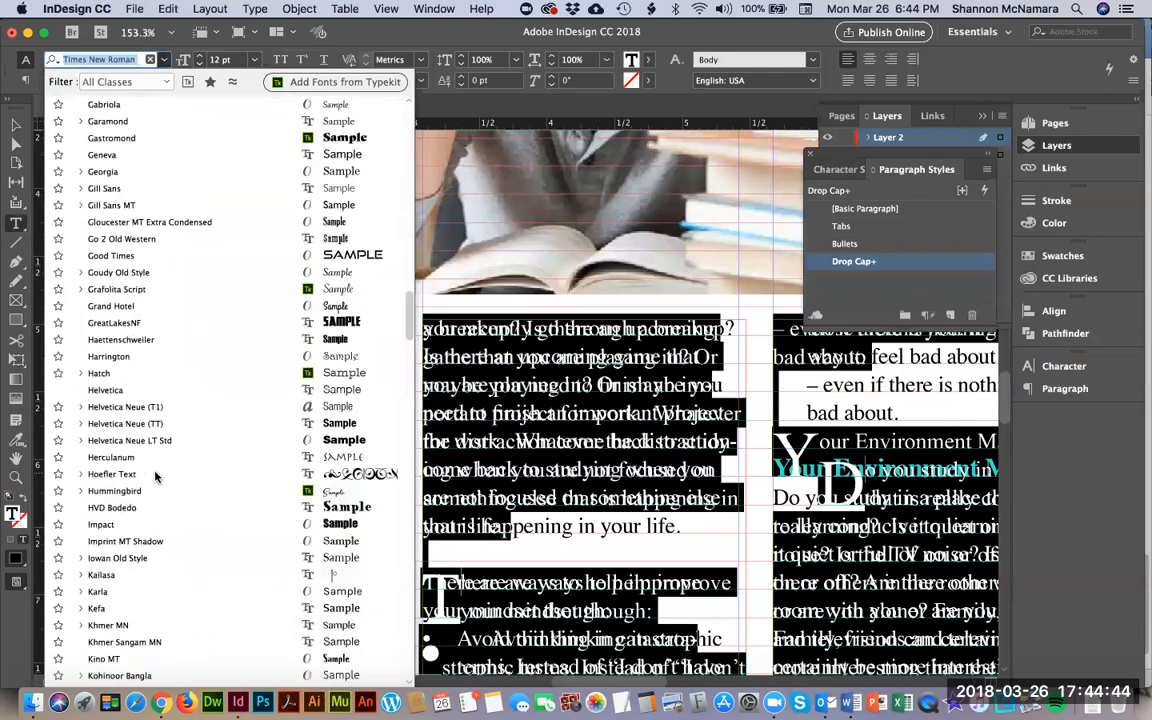
{"action": "scroll", "coordinate": [155, 477], "scroll_direction": "down", "scroll_amount": 20}
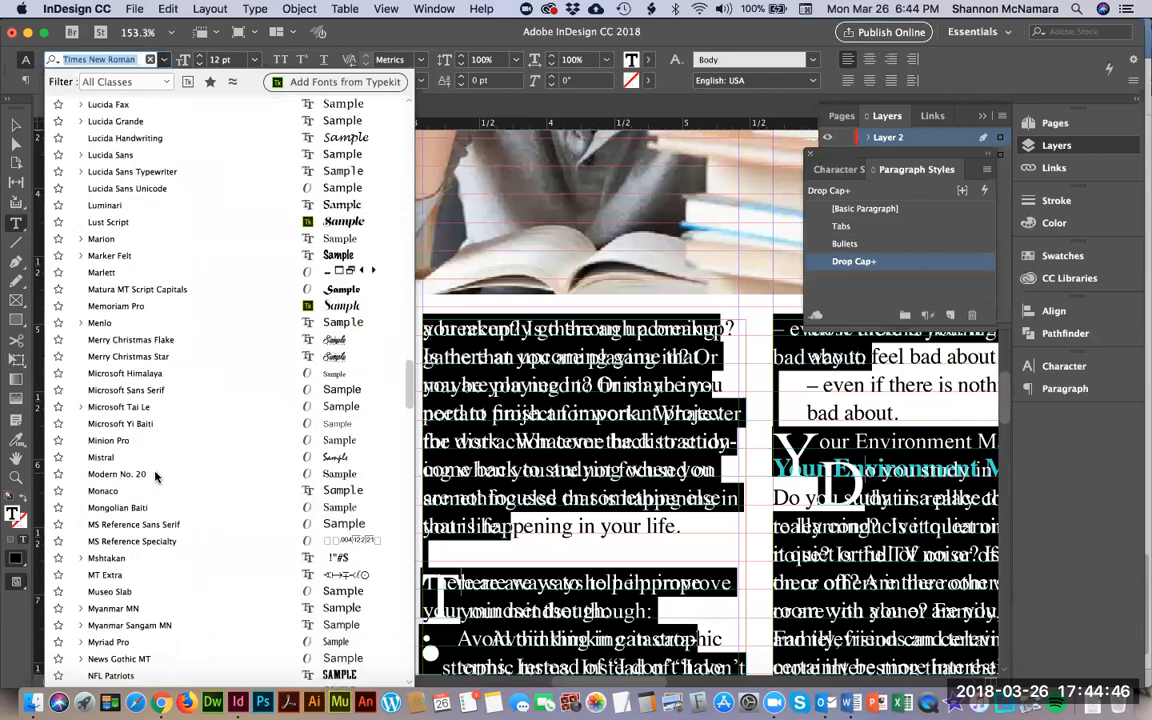
{"action": "scroll", "coordinate": [155, 477], "scroll_direction": "down", "scroll_amount": 10}
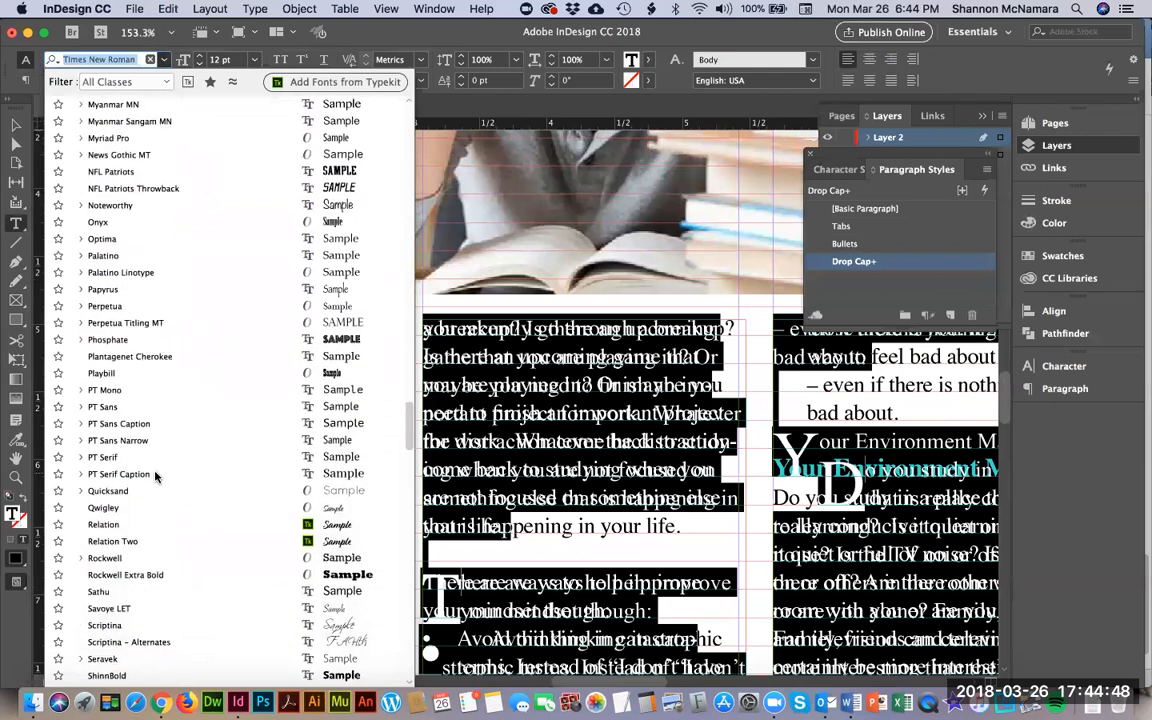
{"action": "scroll", "coordinate": [155, 477], "scroll_direction": "down", "scroll_amount": 5}
{"action": "scroll", "coordinate": [155, 477], "scroll_direction": "down", "scroll_amount": 8}
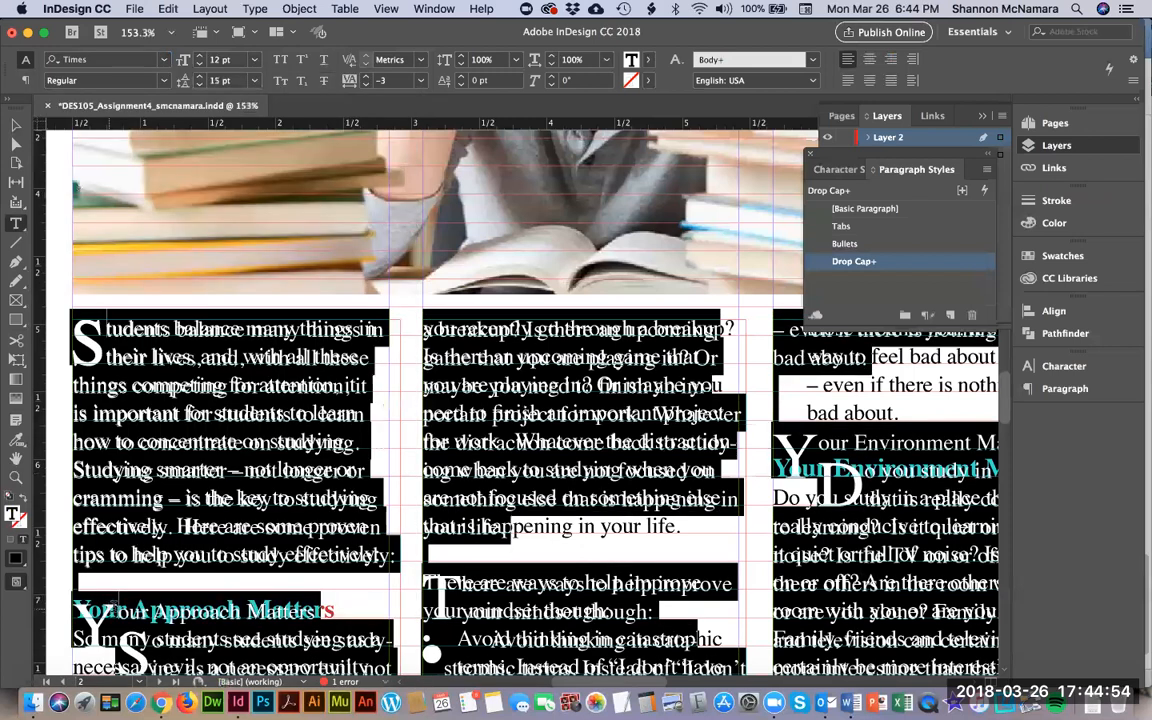
Tighten the tracking of the entire threaded article text to -5.
{"action": "left_click", "coordinate": [380, 82]}
{"action": "key", "text": "Return"}
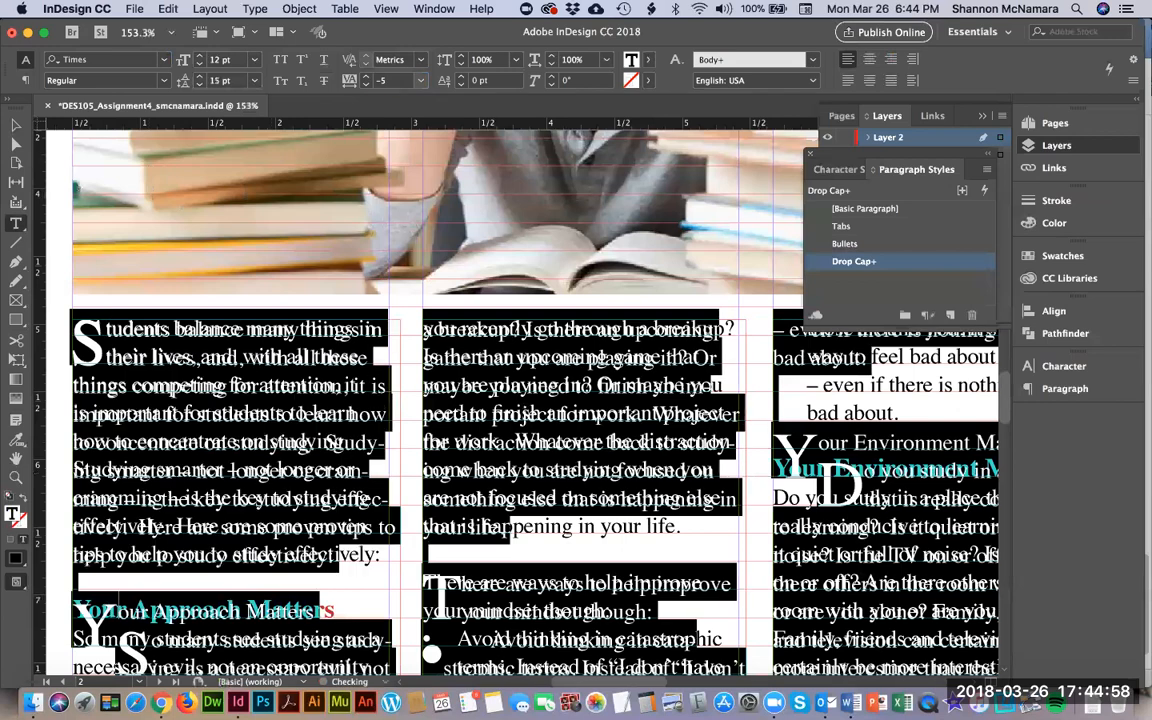
{"action": "key", "text": "Down"}
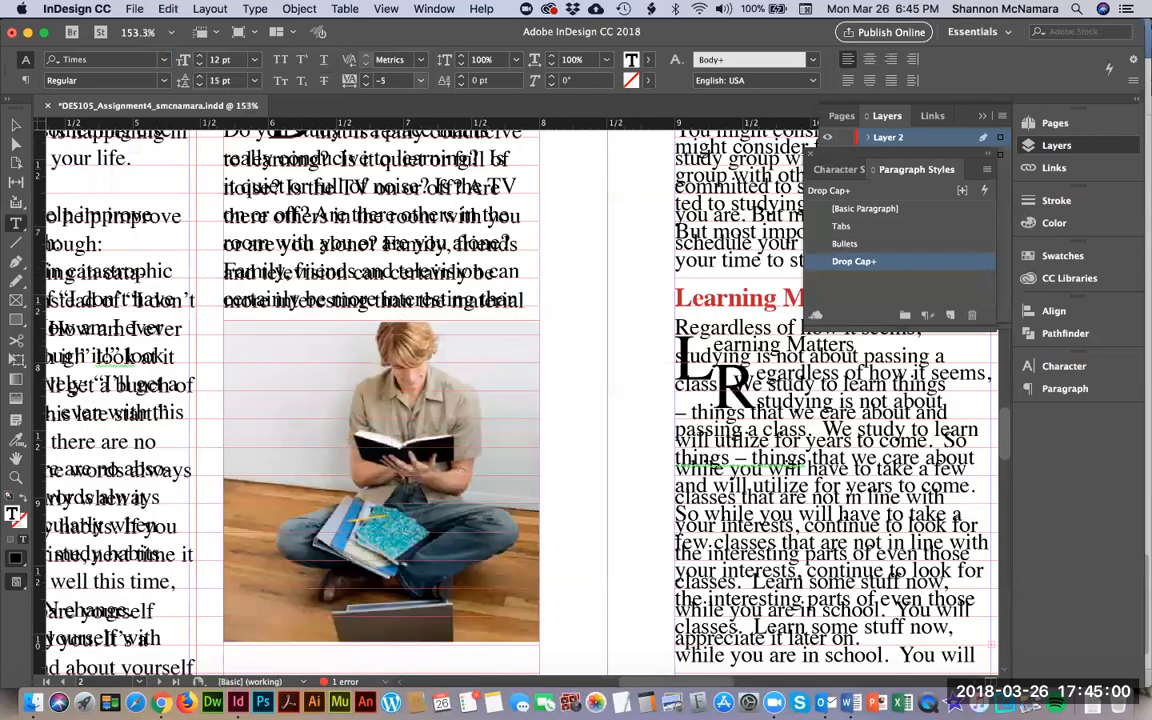
{"action": "key", "text": "super+Home"}
{"action": "key", "text": "shift+Down"}
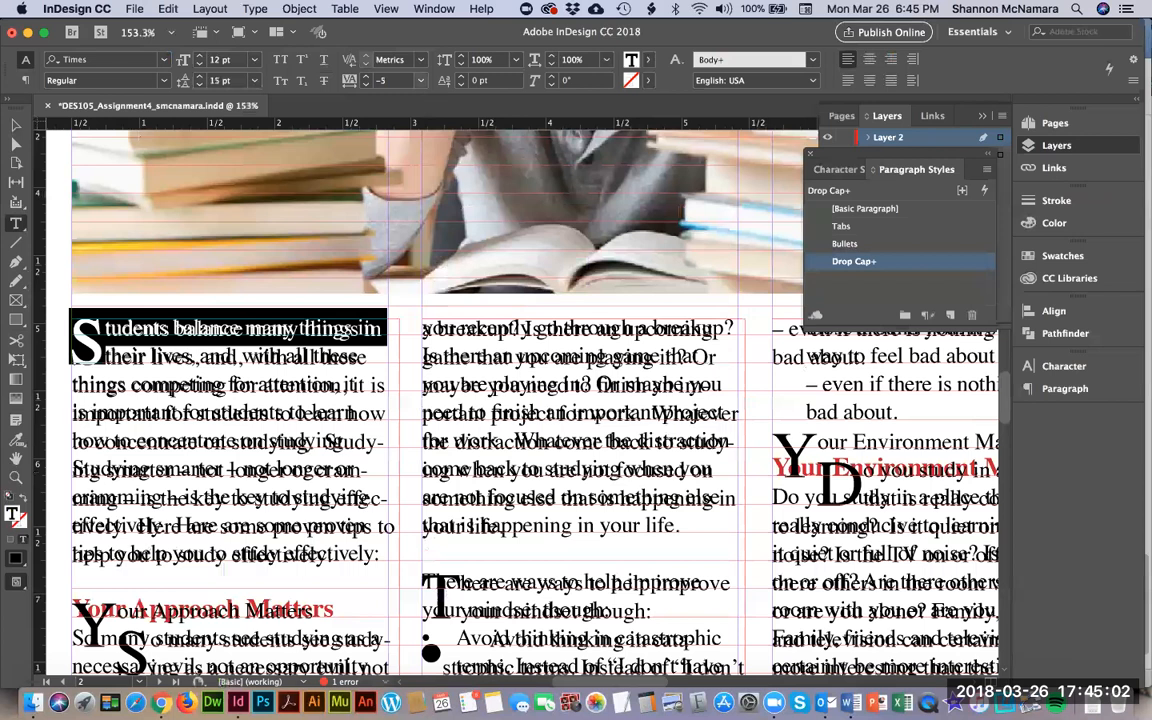
Reset the tracking of the entire threaded article text to 0.
{"action": "key", "text": "super+a"}
{"action": "left_click", "coordinate": [348, 78]}
{"action": "type", "text": "0"}
{"action": "key", "text": "Return"}
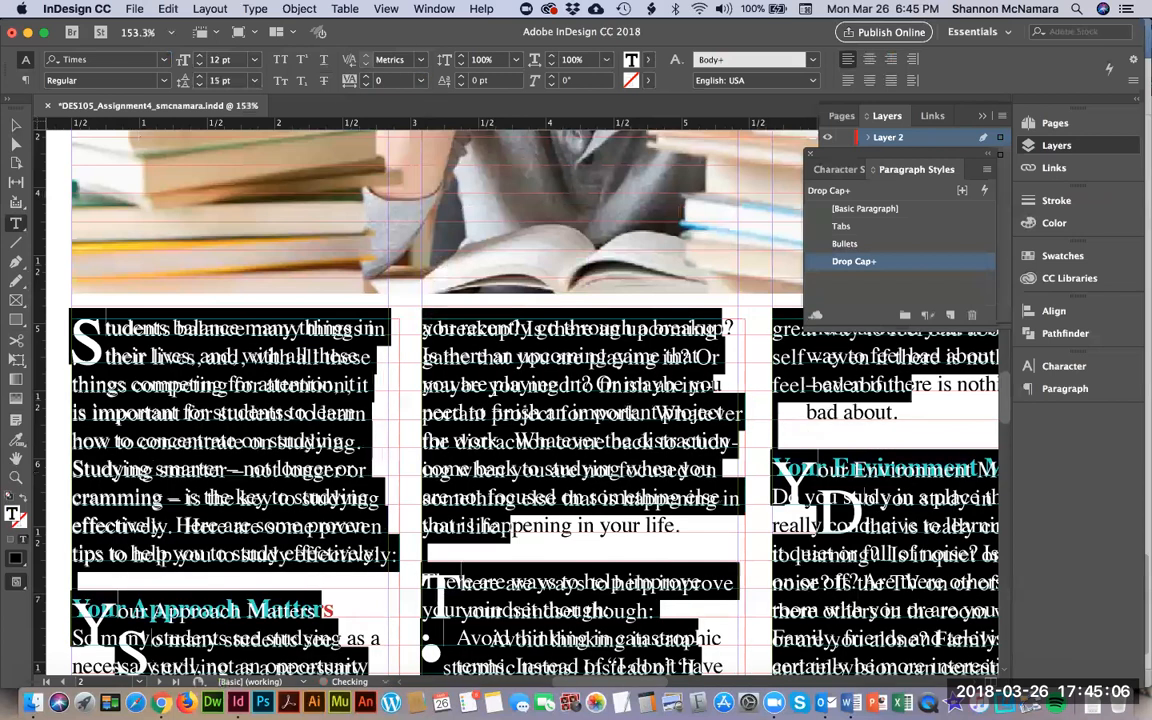
{"action": "key", "text": "Right"}
{"action": "key", "text": "super+Home"}
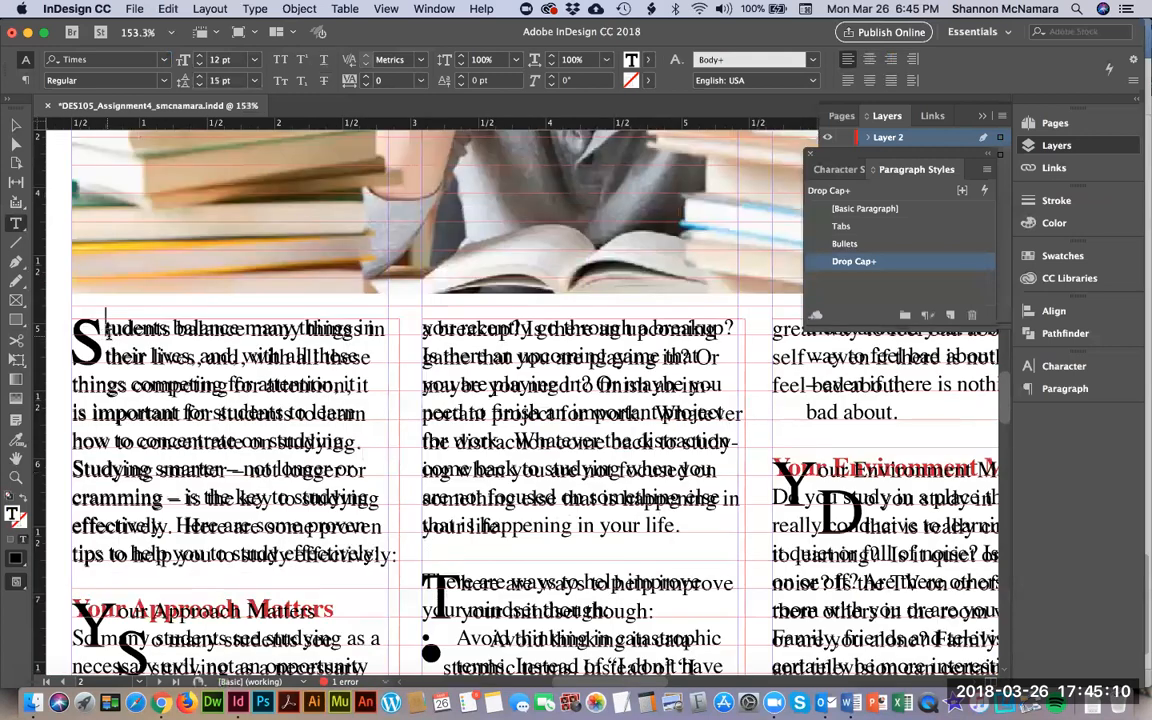
Set the tracking of the entire threaded article text to -4.
{"action": "left_click_drag", "start_coordinate": [104, 328], "coordinate": [390, 328]}
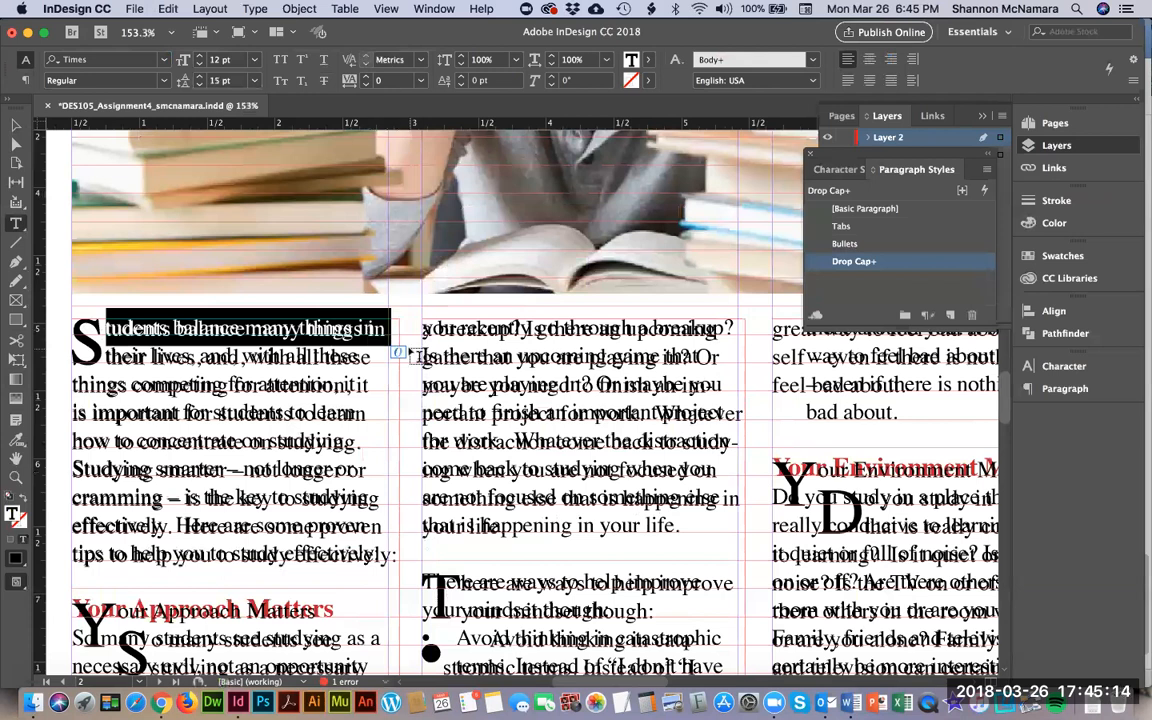
{"action": "left_click", "coordinate": [391, 328]}
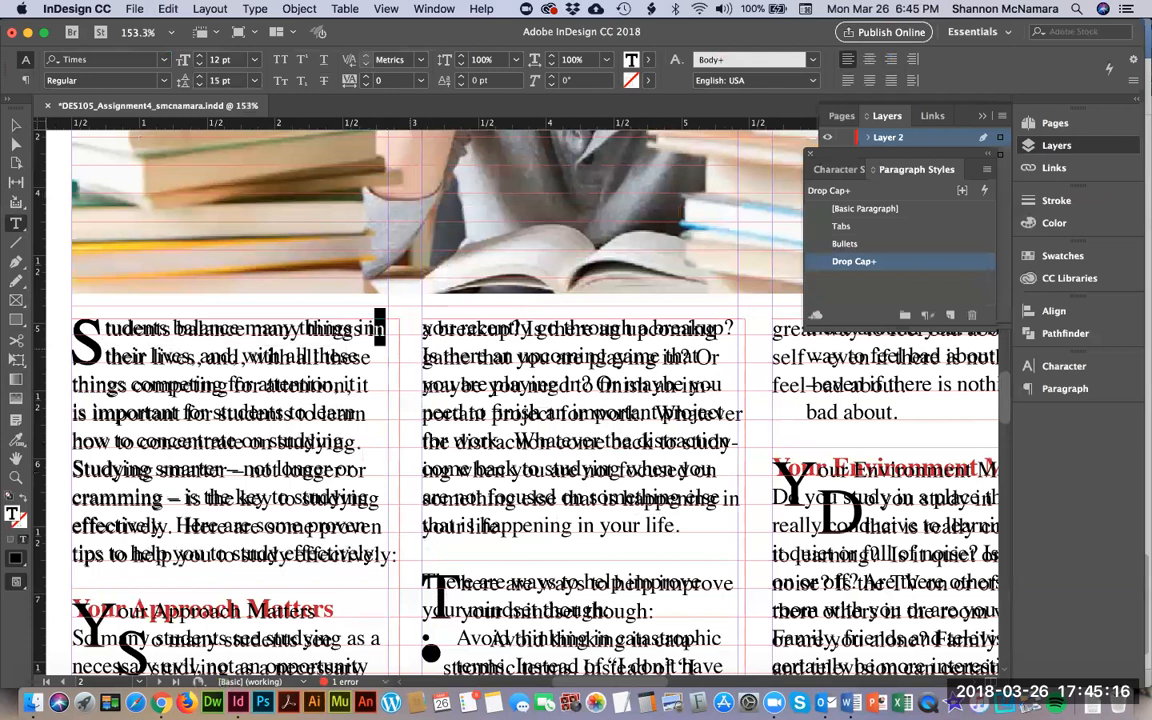
{"action": "key", "text": "super+a"}
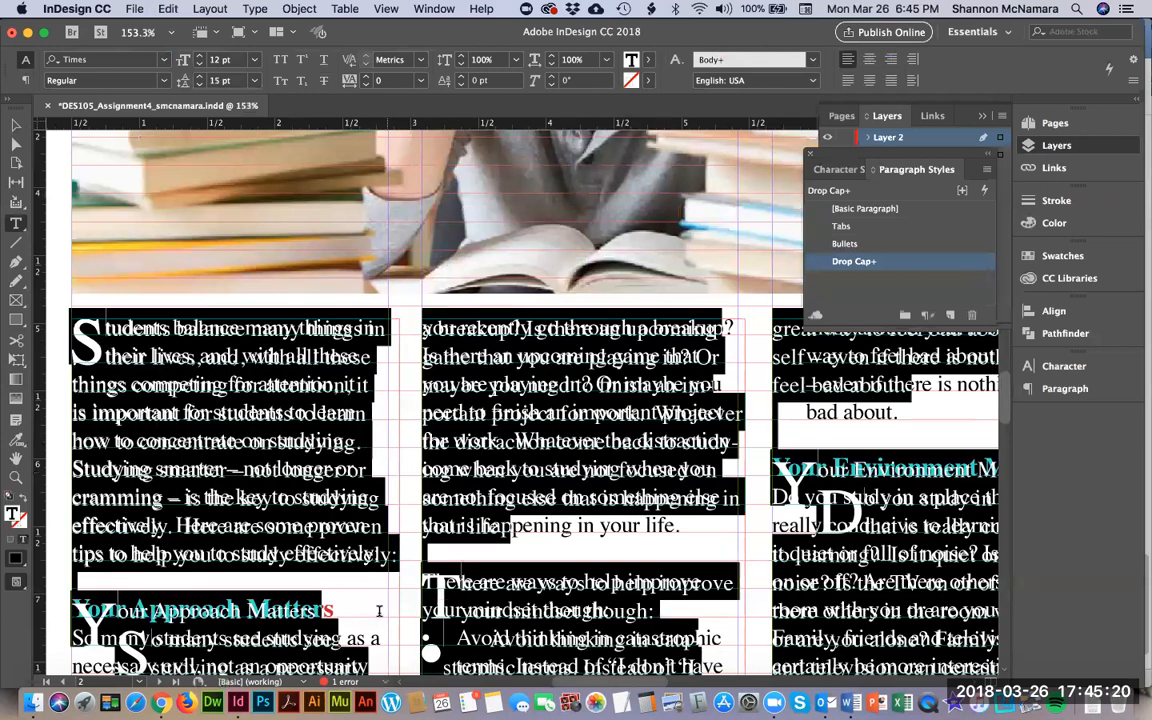
{"action": "left_click", "coordinate": [370, 82]}
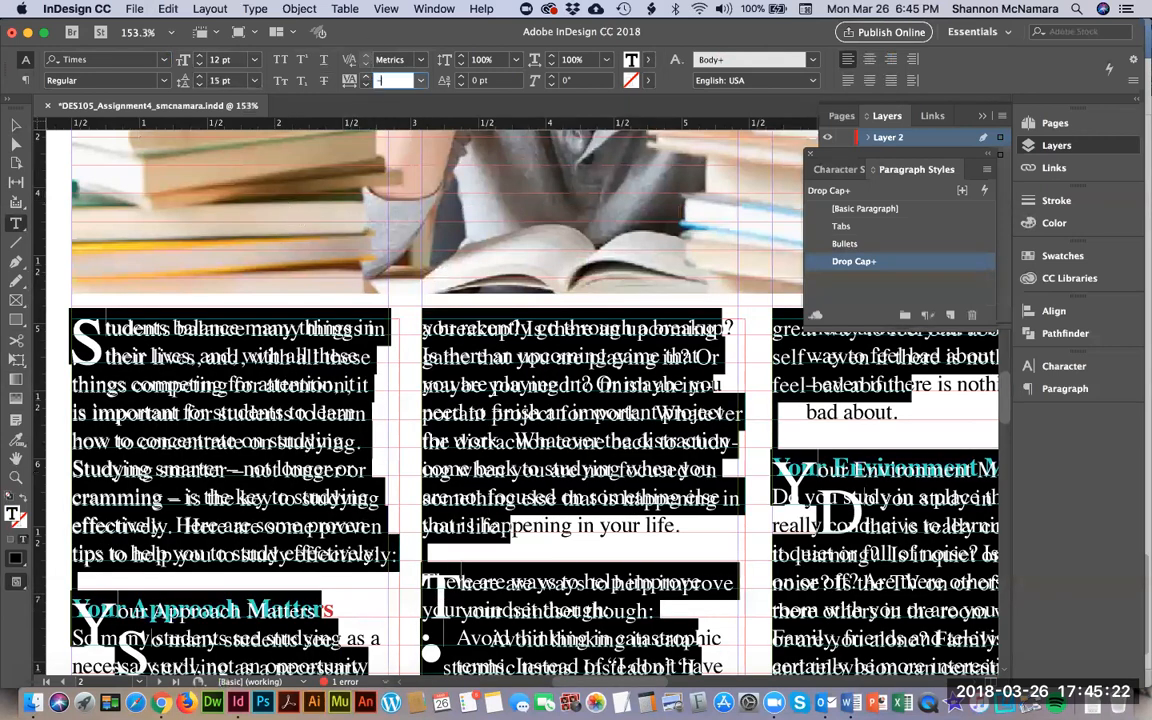
{"action": "key", "text": "Return"}
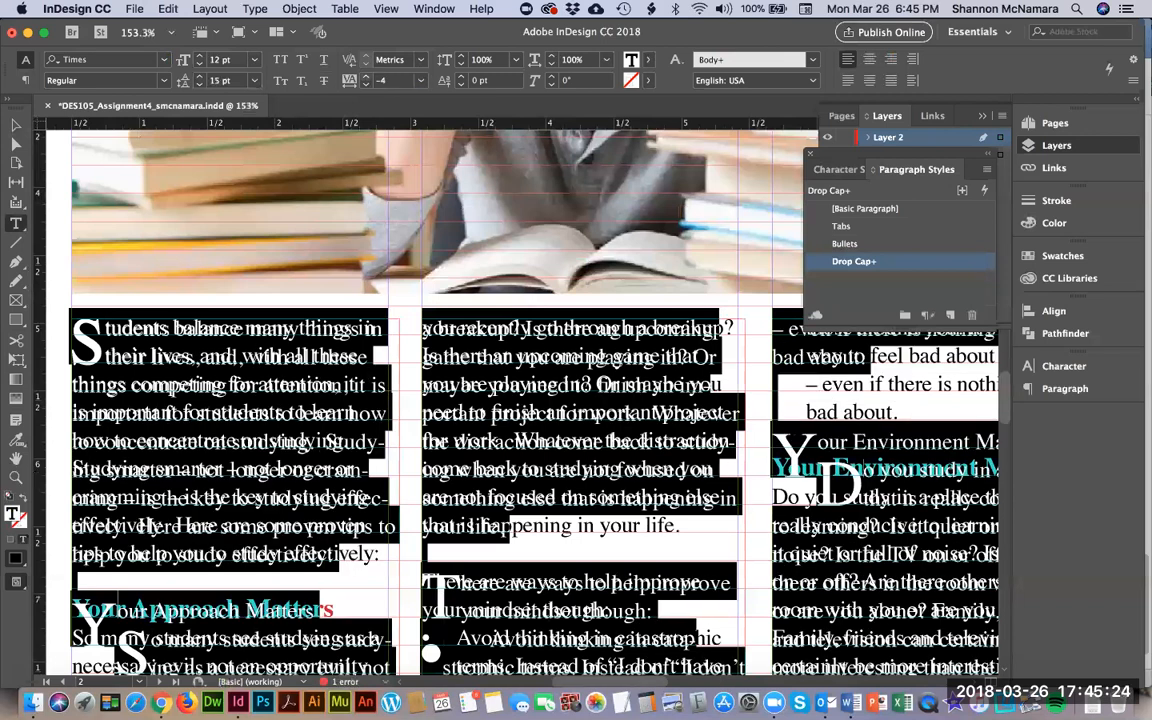
Narrow the first column's text frame on page 2 to about 2.39 in wide and compare its line breaks with the mock-up.
{"action": "left_click", "coordinate": [15, 124]}
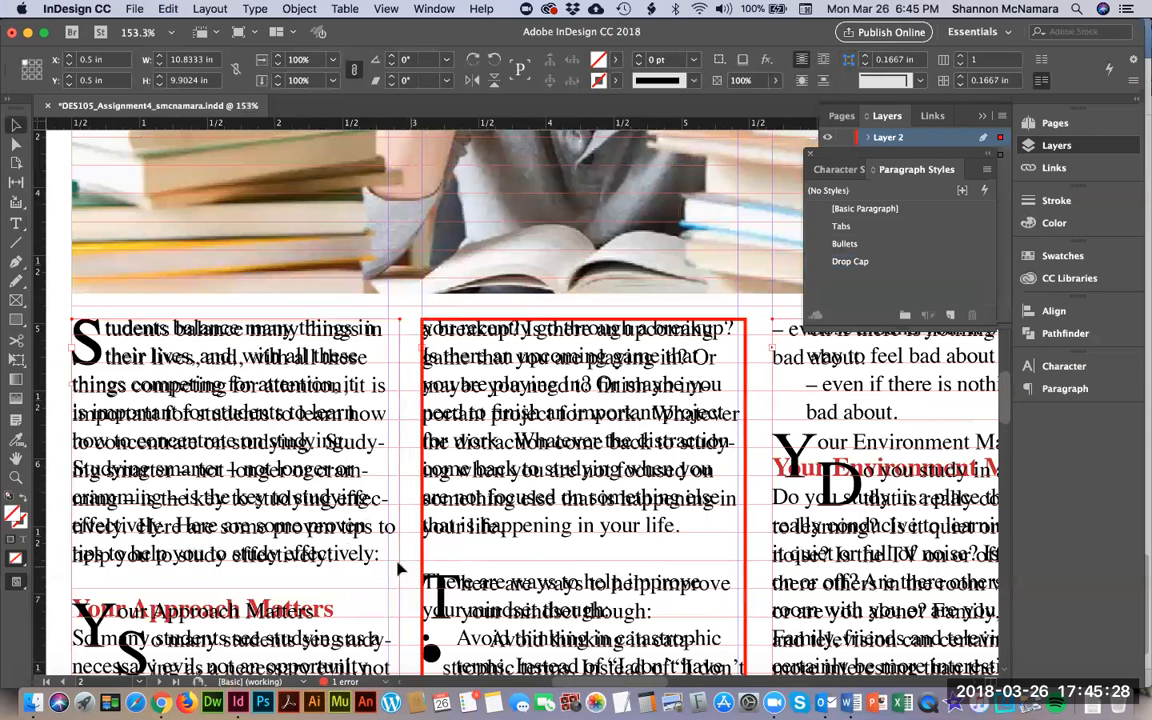
{"action": "scroll", "coordinate": [369, 573], "scroll_direction": "down", "scroll_amount": 5}
{"action": "left_click", "coordinate": [362, 455]}
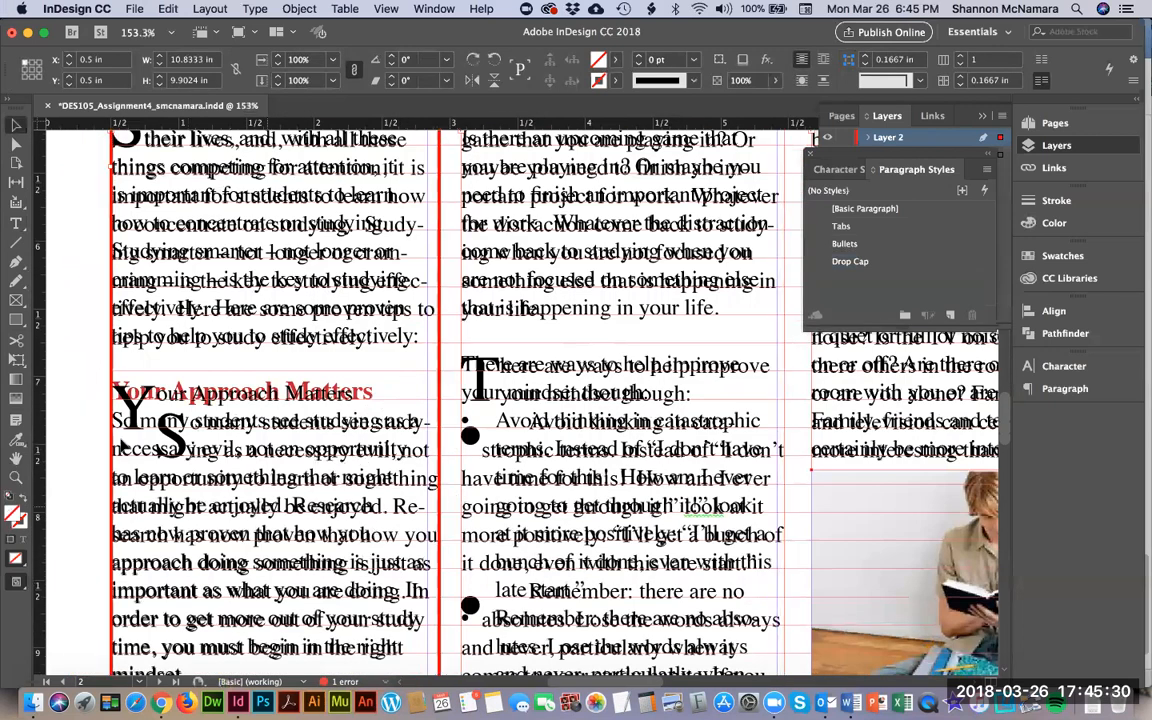
{"action": "left_click", "coordinate": [92, 428]}
{"action": "left_click", "coordinate": [328, 556]}
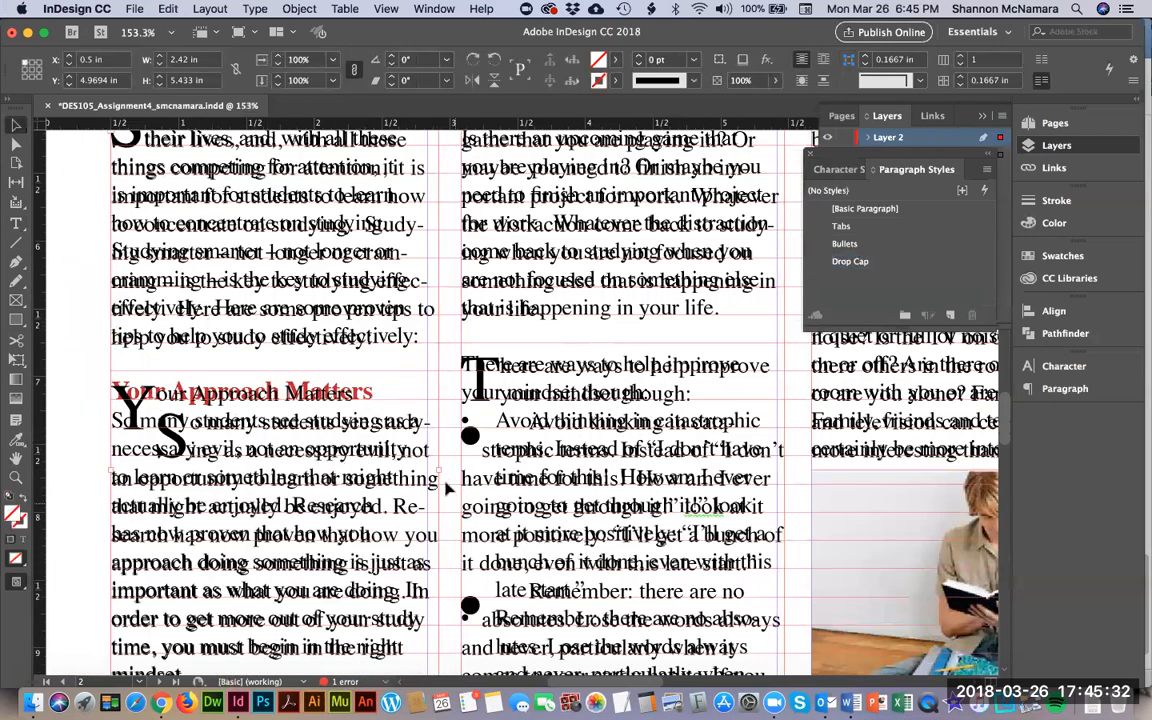
{"action": "left_click_drag", "start_coordinate": [437, 468], "coordinate": [432, 468]}
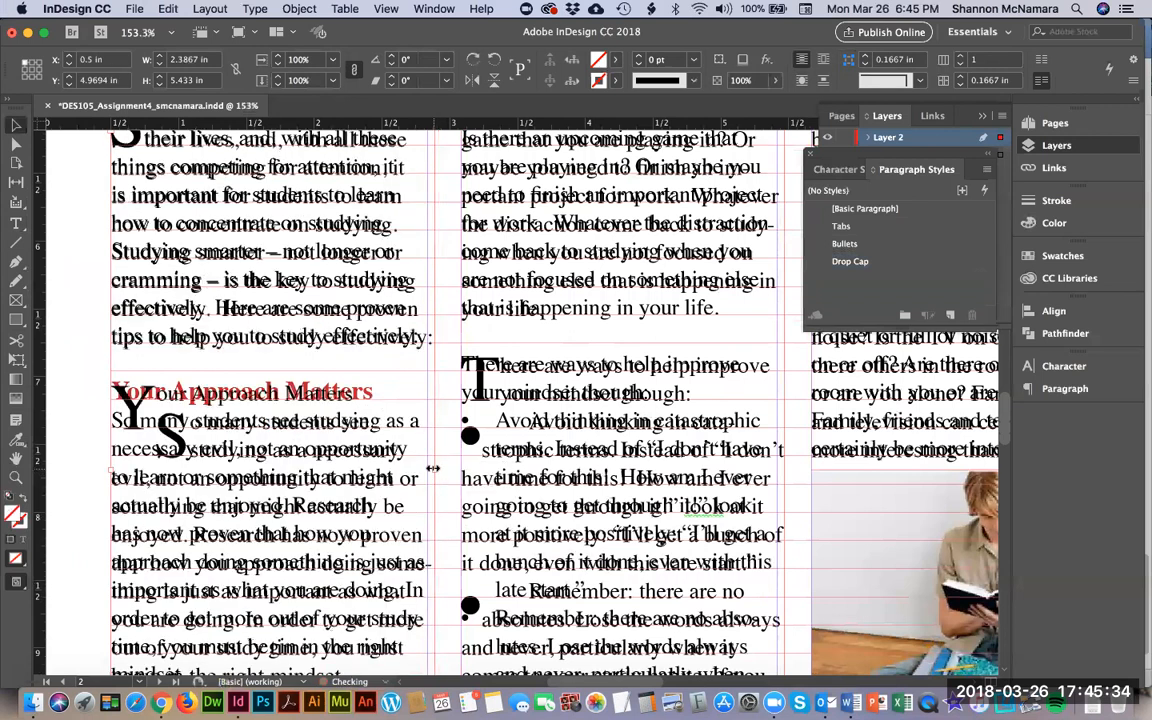
{"action": "scroll", "coordinate": [368, 500], "scroll_direction": "up", "scroll_amount": 4}
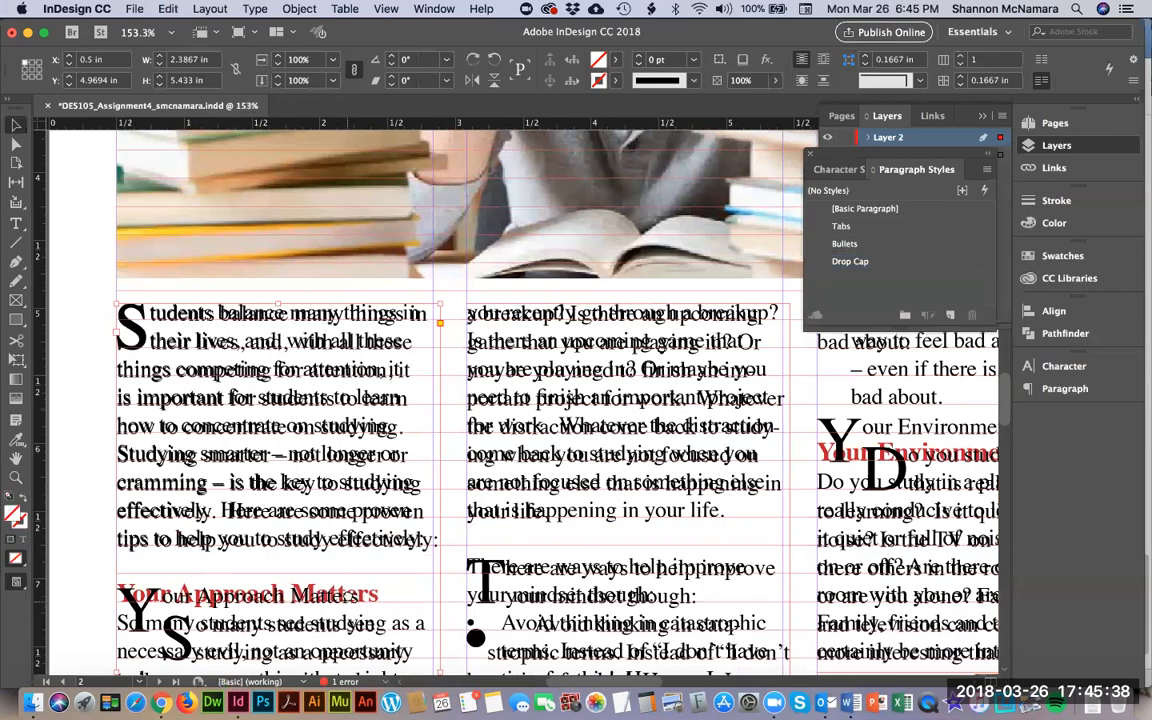
{"action": "scroll", "coordinate": [312, 537], "scroll_direction": "down", "scroll_amount": 5}
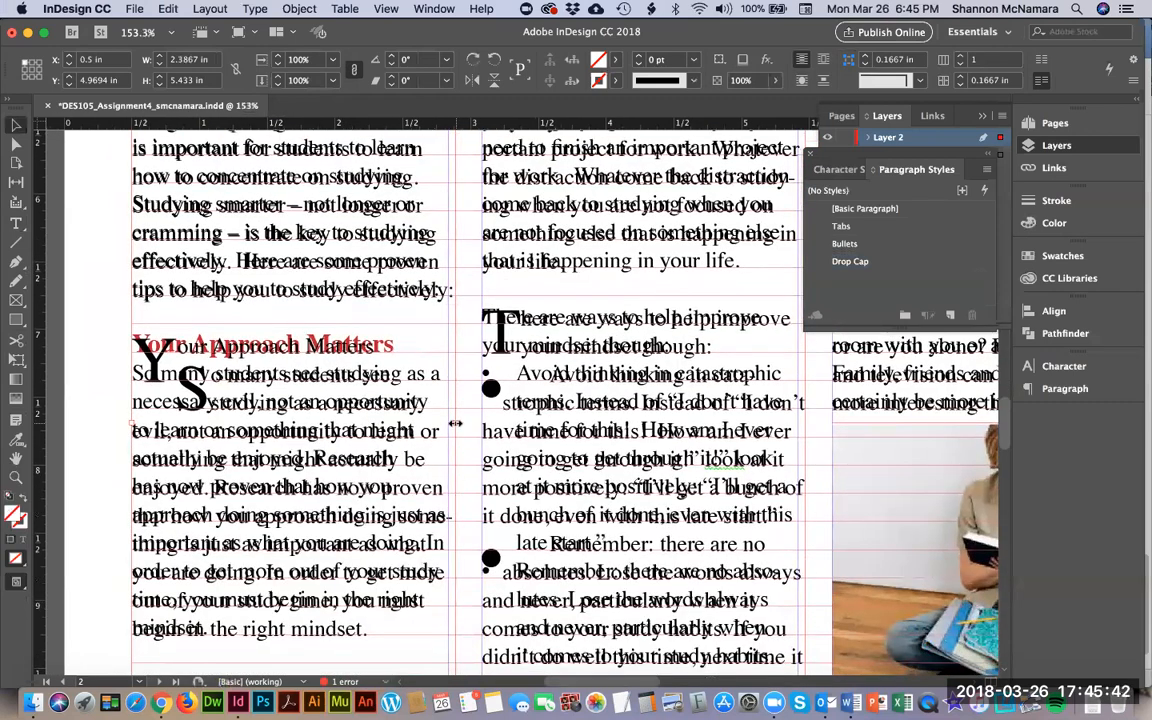
Widen the first column's text frame on page 2 to about 2.46 in.
{"action": "left_click_drag", "start_coordinate": [458, 423], "coordinate": [466, 425]}
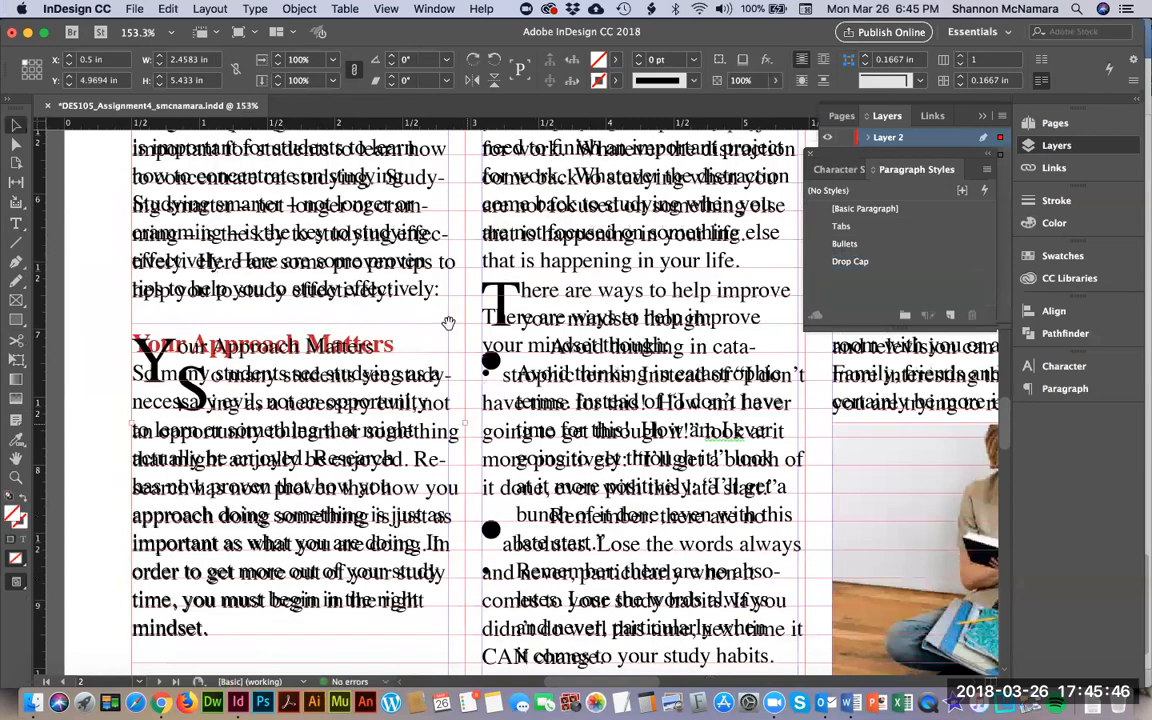
{"action": "scroll", "coordinate": [400, 270], "scroll_direction": "up", "scroll_amount": 5}
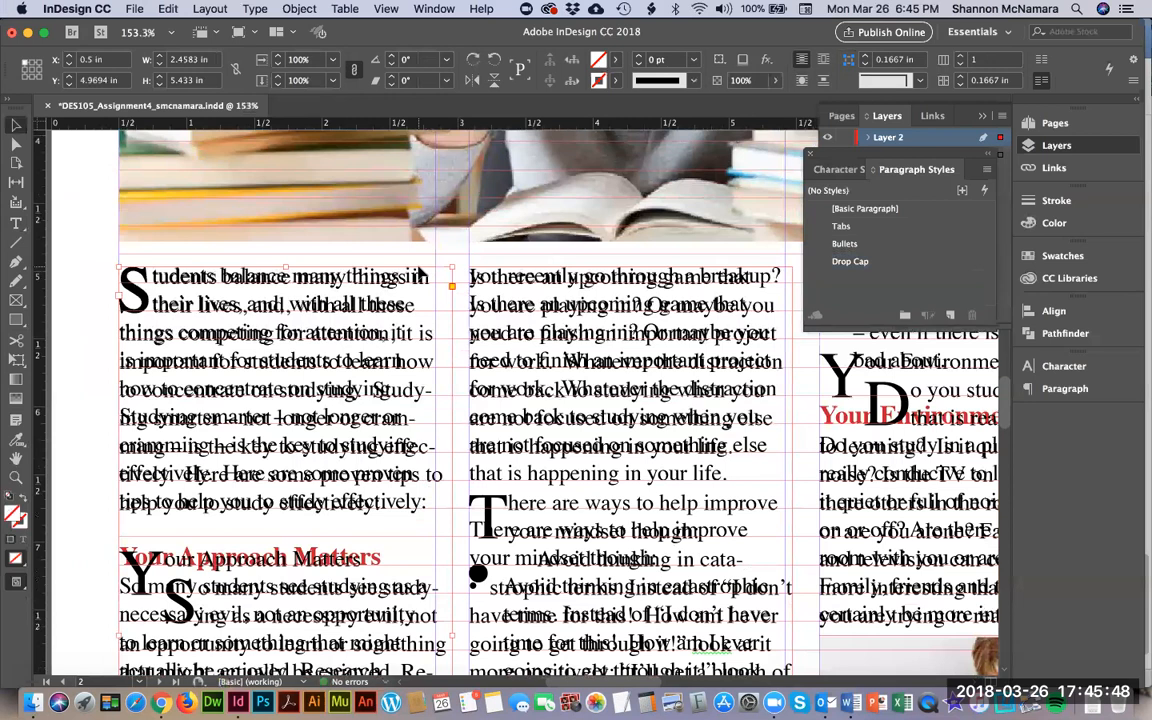
{"action": "scroll", "coordinate": [603, 492], "scroll_direction": "down", "scroll_amount": 4}
{"action": "scroll", "coordinate": [603, 492], "scroll_direction": "right", "scroll_amount": 1}
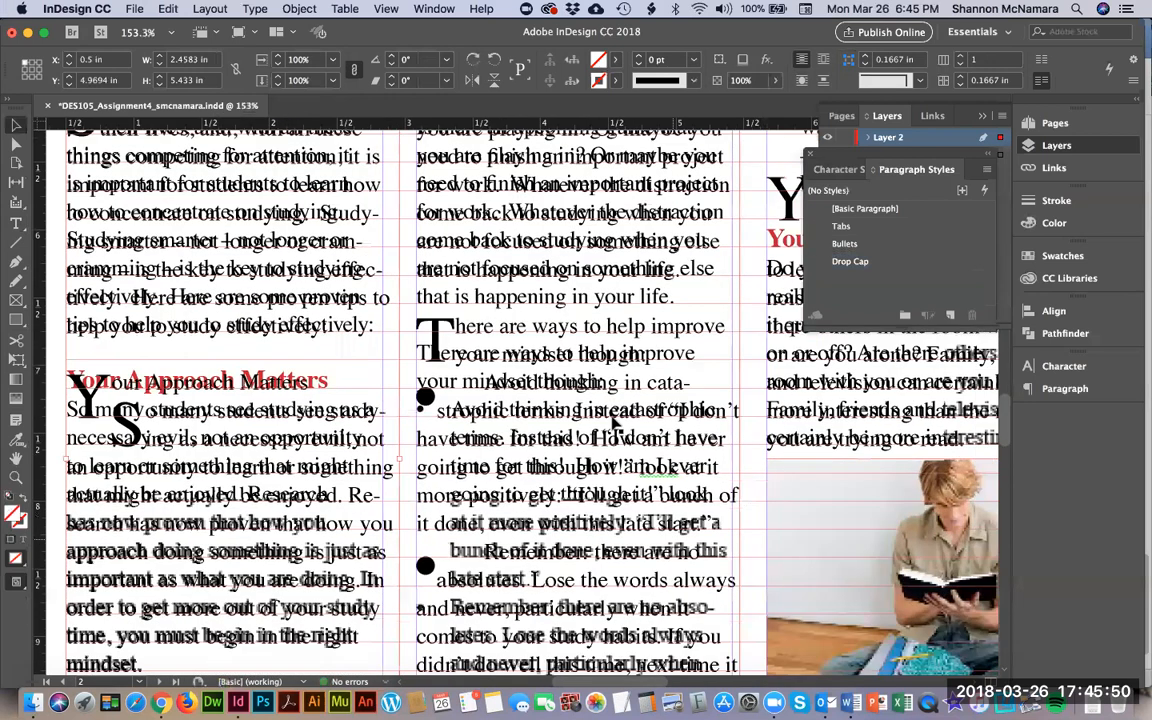
Narrow the second column's text frame on page 2 to about 2.33 in and check its text flow against the mock-up.
{"action": "left_click", "coordinate": [655, 404]}
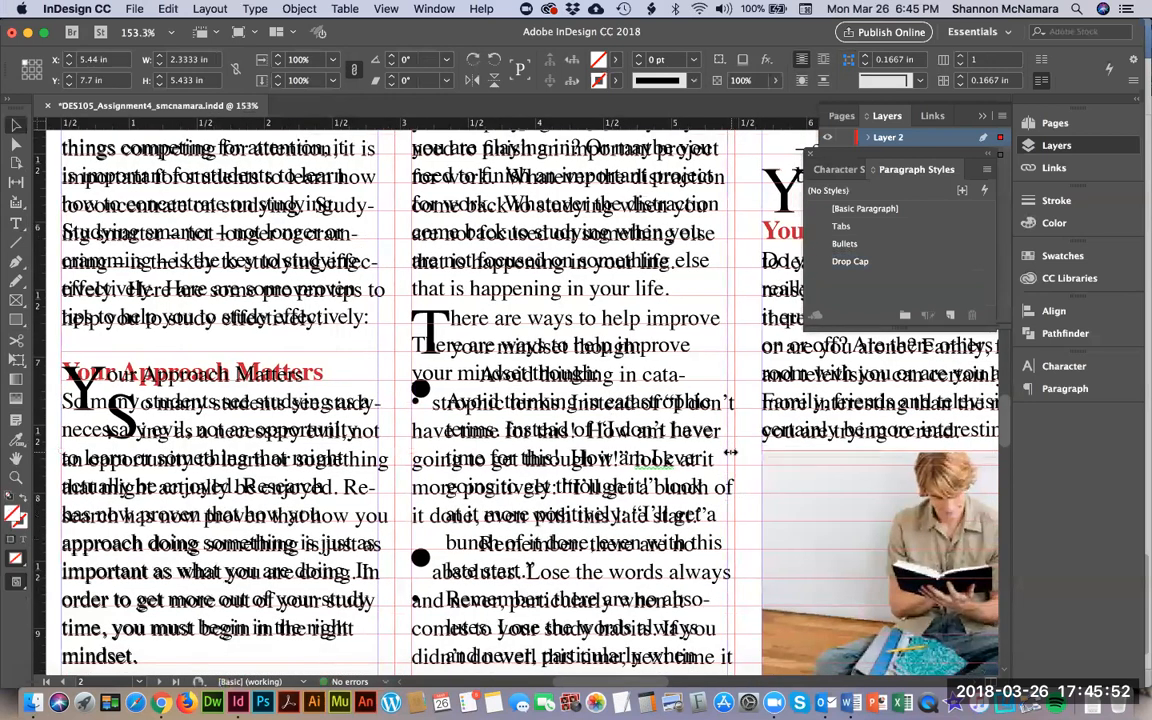
{"action": "left_click_drag", "start_coordinate": [735, 452], "coordinate": [731, 452]}
{"action": "scroll", "coordinate": [516, 488], "scroll_direction": "down", "scroll_amount": 6}
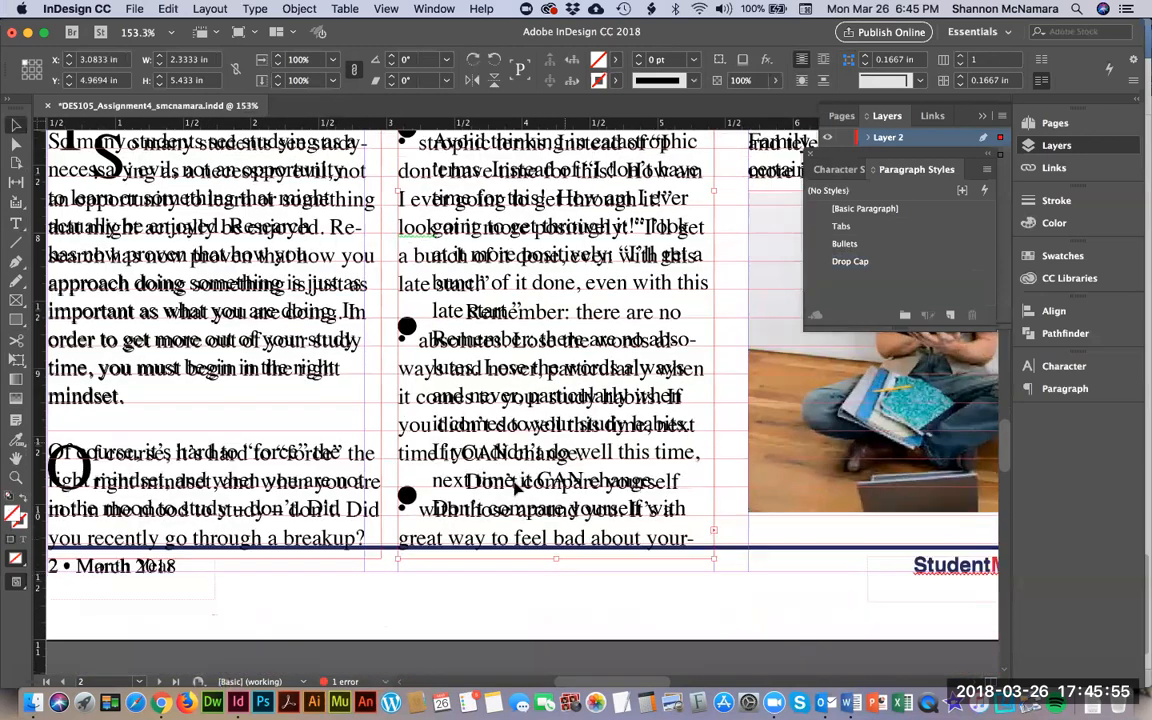
{"action": "double_click", "coordinate": [681, 481]}
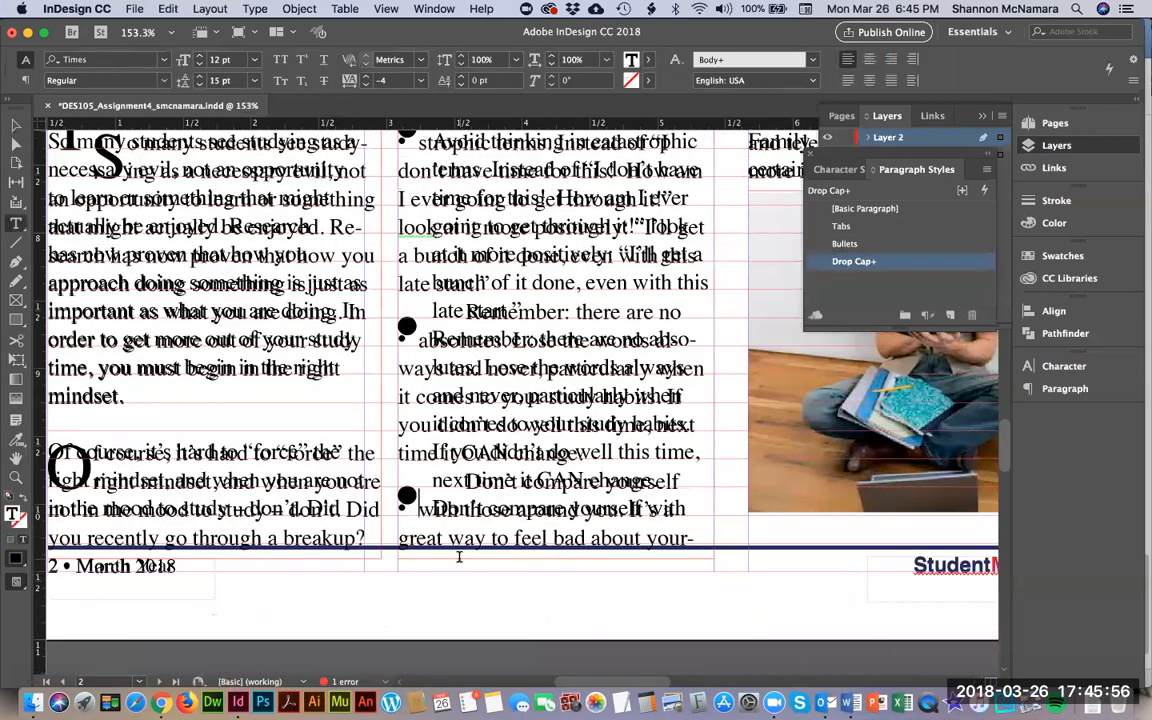
{"action": "left_click", "coordinate": [682, 482]}
{"action": "scroll", "coordinate": [215, 473], "scroll_direction": "up", "scroll_amount": 12}
{"action": "scroll", "coordinate": [190, 477], "scroll_direction": "down", "scroll_amount": 6}
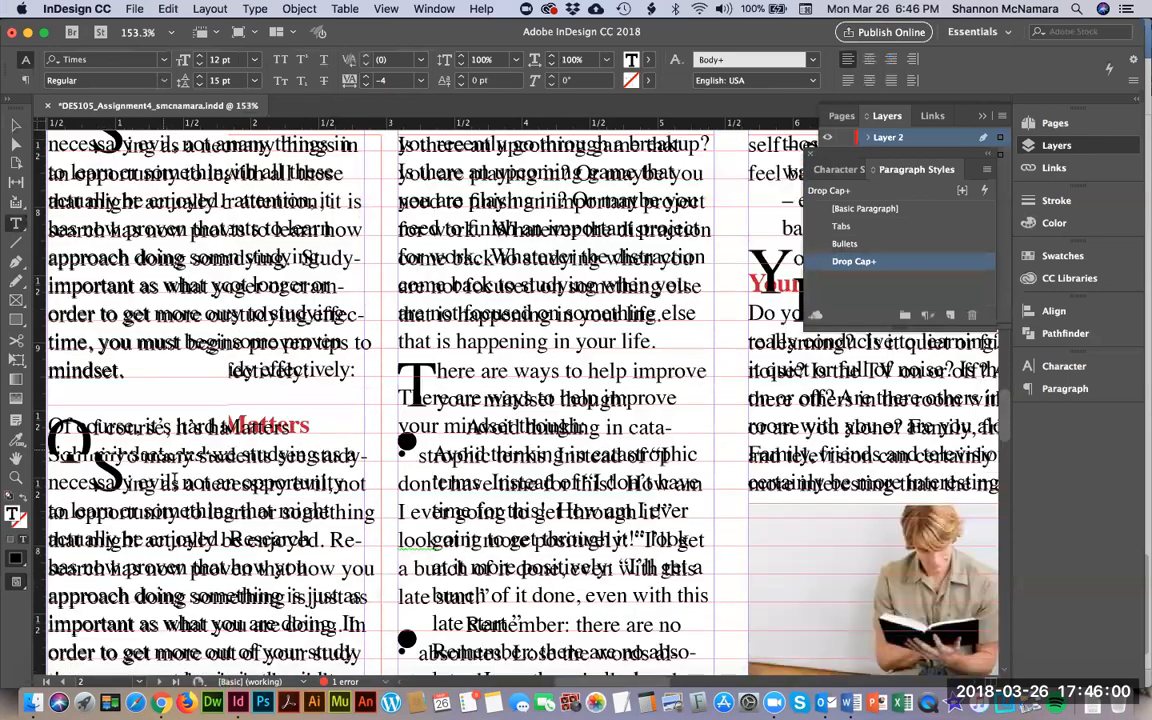
{"action": "scroll", "coordinate": [134, 350], "scroll_direction": "down", "scroll_amount": 7}
{"action": "key", "text": "super+0"}
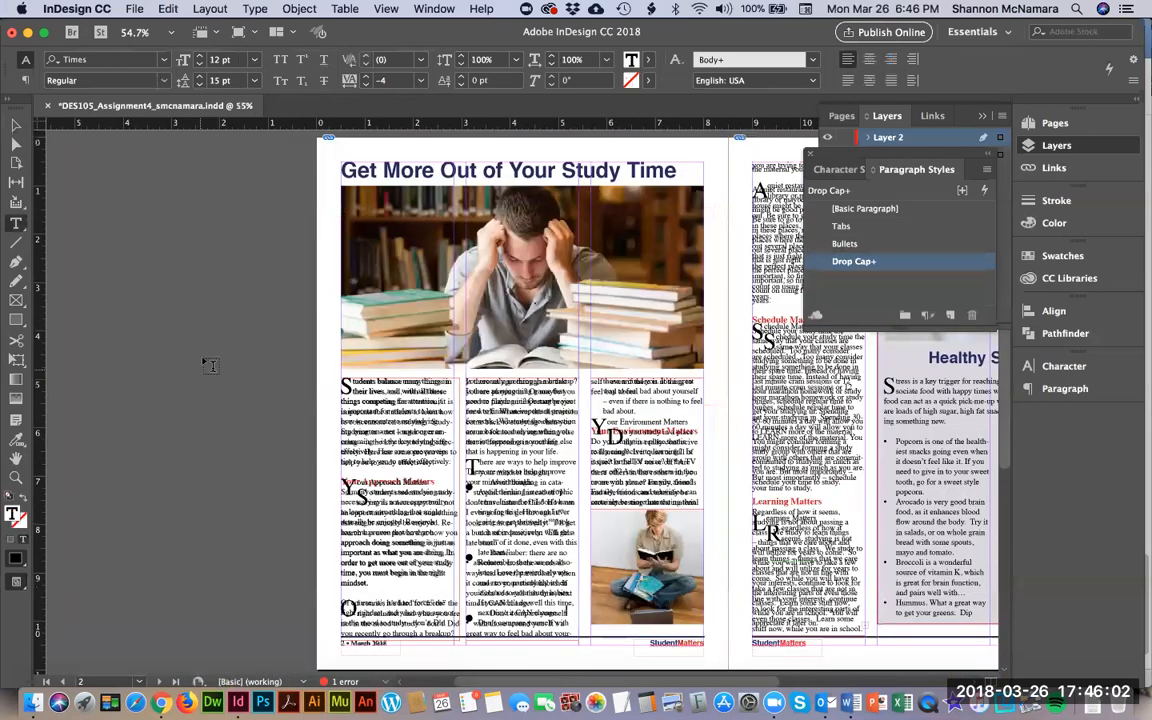
Apply the Body character style without overrides to the article text from the "Your Approach Matters" heading through the end on page 3.
{"action": "left_click", "coordinate": [369, 592]}
{"action": "left_click_drag", "start_coordinate": [342, 481], "coordinate": [1003, 215]}
{"action": "key", "text": "shift+Down"}
{"action": "key", "text": "shift+Down"}
{"action": "key", "text": "shift+Down"}
{"action": "key", "text": "shift+Down"}
{"action": "key", "text": "shift+Down"}
{"action": "key", "text": "shift+Down"}
{"action": "key", "text": "shift+Down"}
{"action": "key", "text": "shift+Down"}
{"action": "key", "text": "shift+Down"}
{"action": "key", "text": "shift+Down"}
{"action": "key", "text": "shift+Down"}
{"action": "key", "text": "shift+Down"}
{"action": "key", "text": "shift+Down"}
{"action": "key", "text": "shift+Down"}
{"action": "key", "text": "shift+Down"}
{"action": "key", "text": "shift+Down"}
{"action": "key", "text": "shift+Down"}
{"action": "key", "text": "shift+Down"}
{"action": "key", "text": "shift+Down"}
{"action": "key", "text": "shift+Down"}
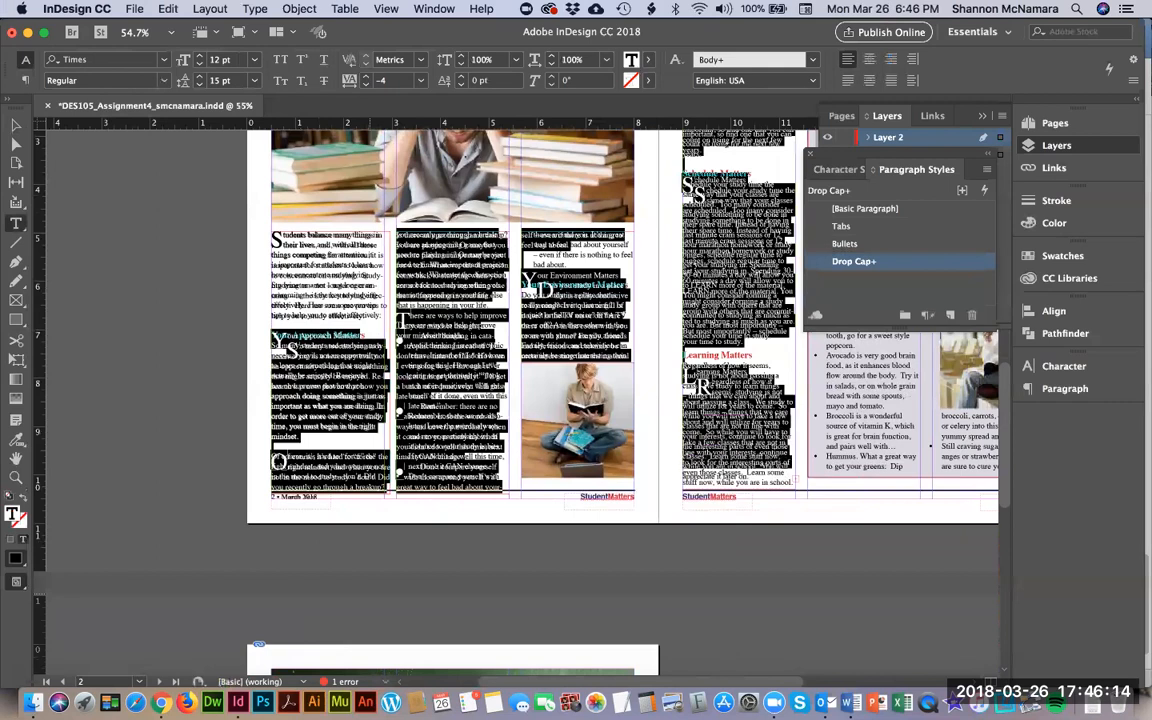
{"action": "key", "text": "shift+Down"}
{"action": "key", "text": "shift+Down"}
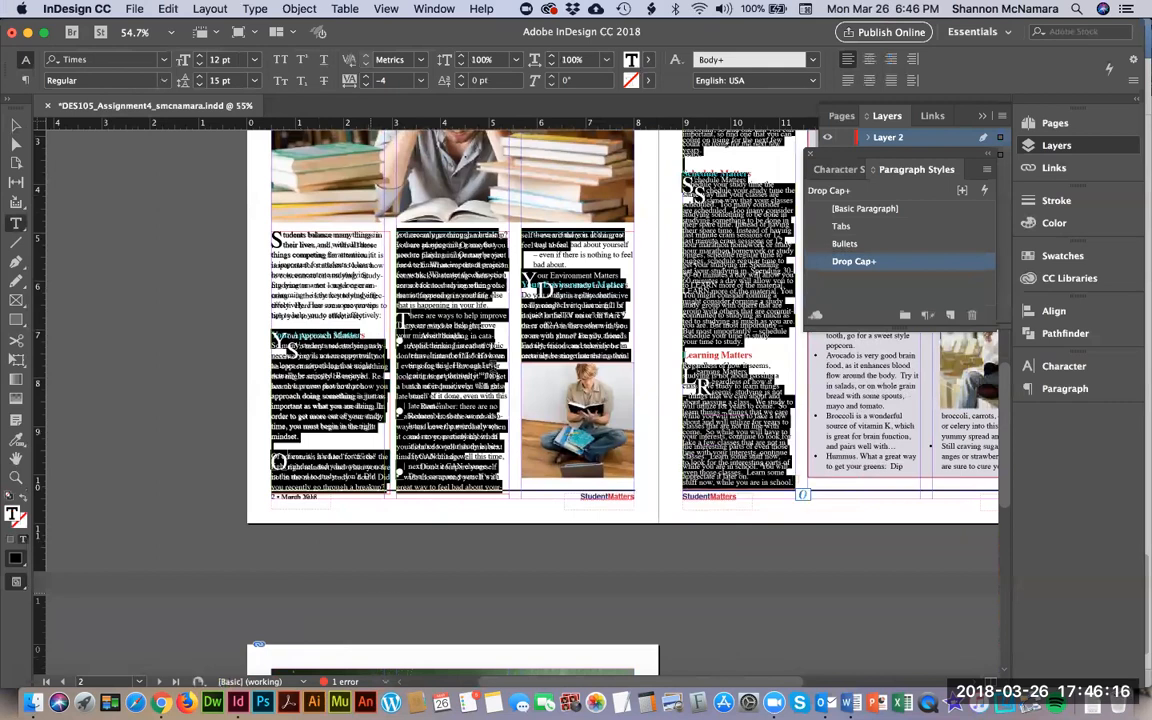
{"action": "left_click", "coordinate": [846, 170]}
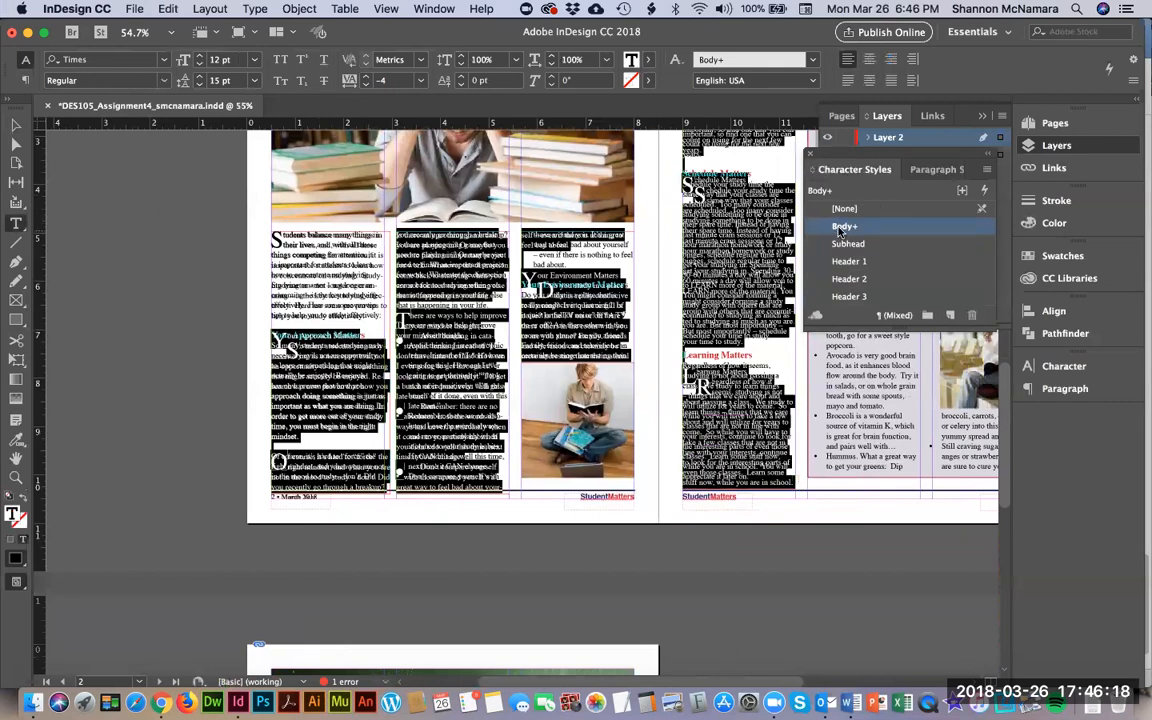
{"action": "left_click", "coordinate": [841, 229], "text": "alt"}
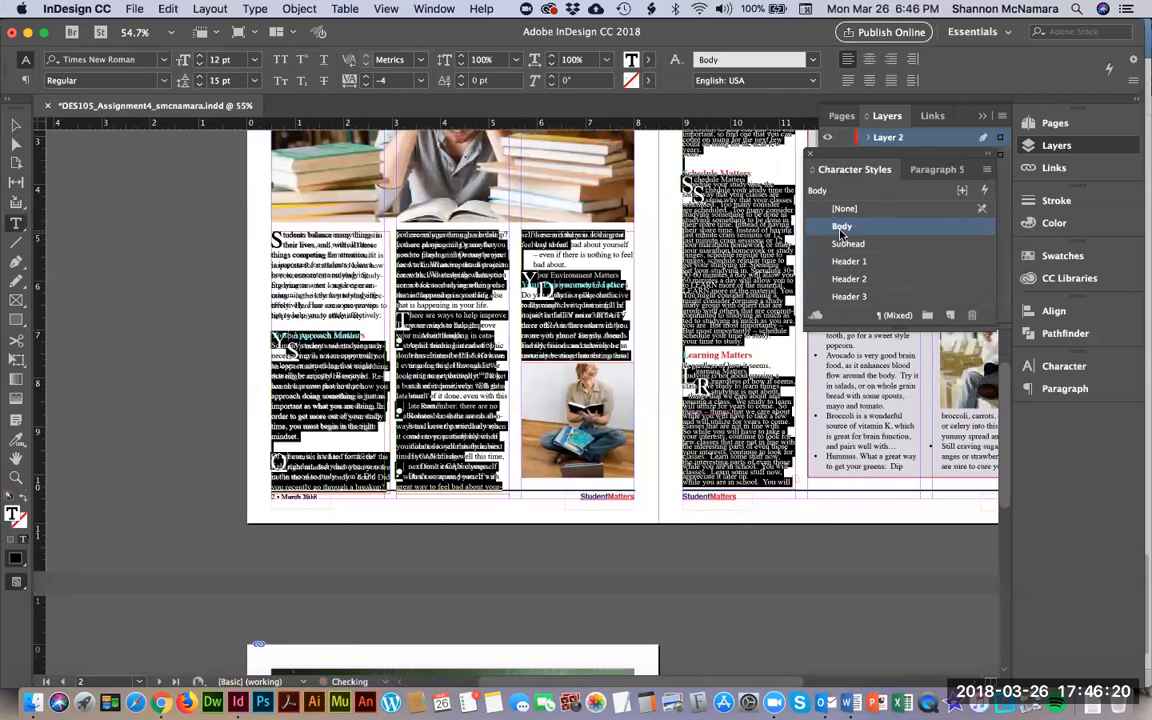
Apply the [Basic Paragraph] style to the article text from the "Your Approach Matters" heading onward and deselect the text.
{"action": "left_click_drag", "start_coordinate": [273, 337], "coordinate": [716, 340]}
{"action": "left_click_drag", "start_coordinate": [716, 462], "coordinate": [716, 605]}
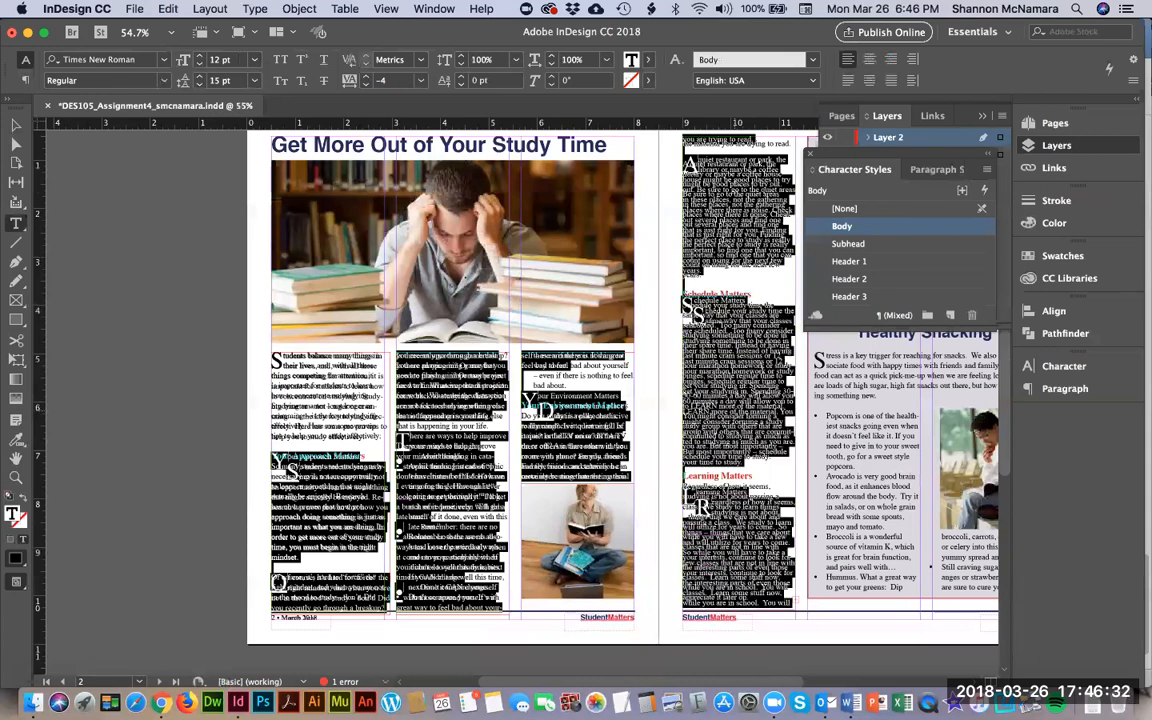
{"action": "left_click", "coordinate": [921, 170]}
{"action": "left_click", "coordinate": [852, 209]}
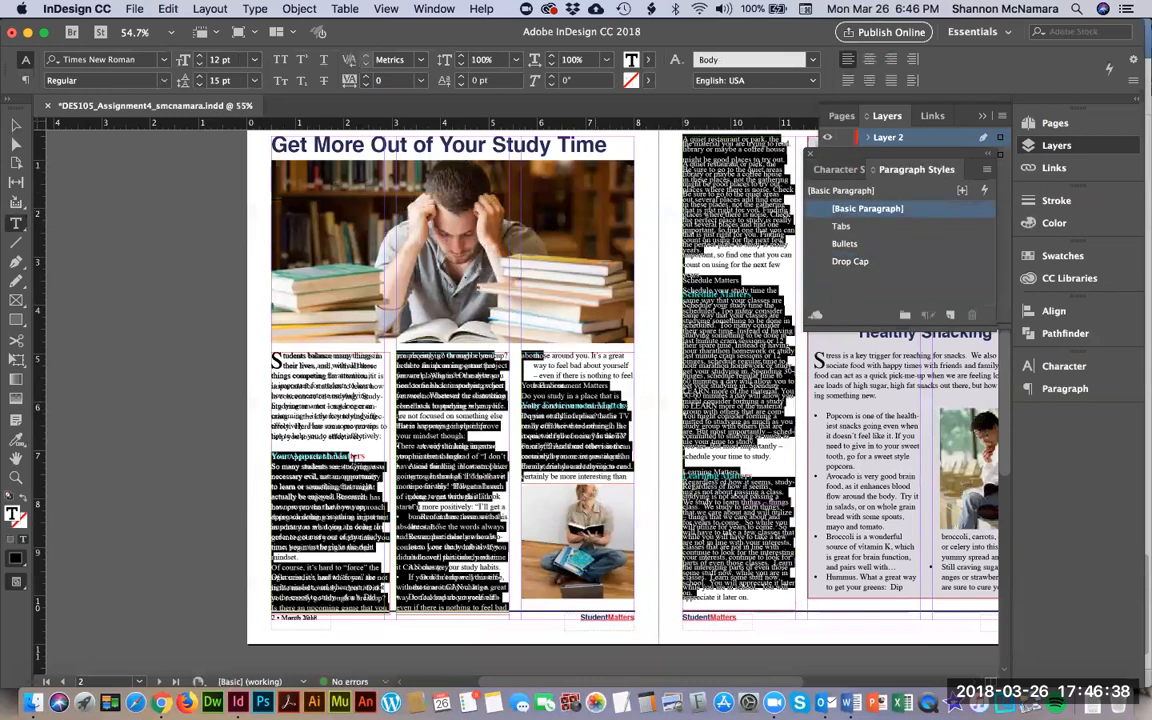
{"action": "left_click", "coordinate": [418, 520]}
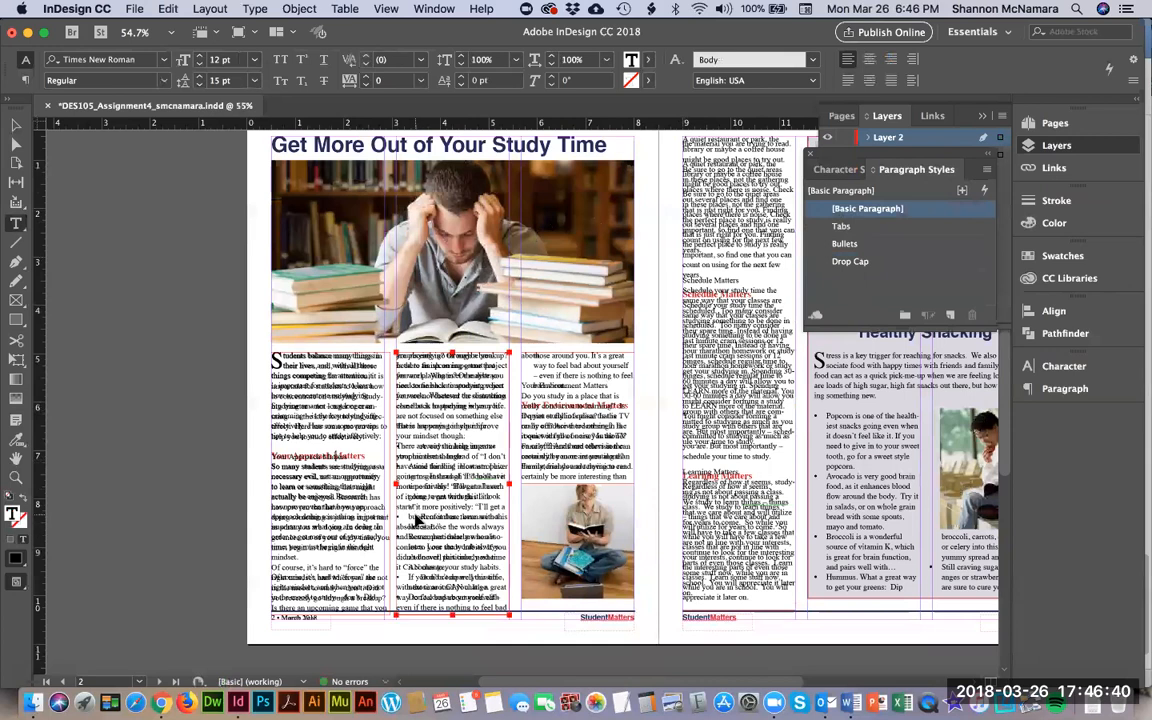
{"action": "key", "text": "super+a"}
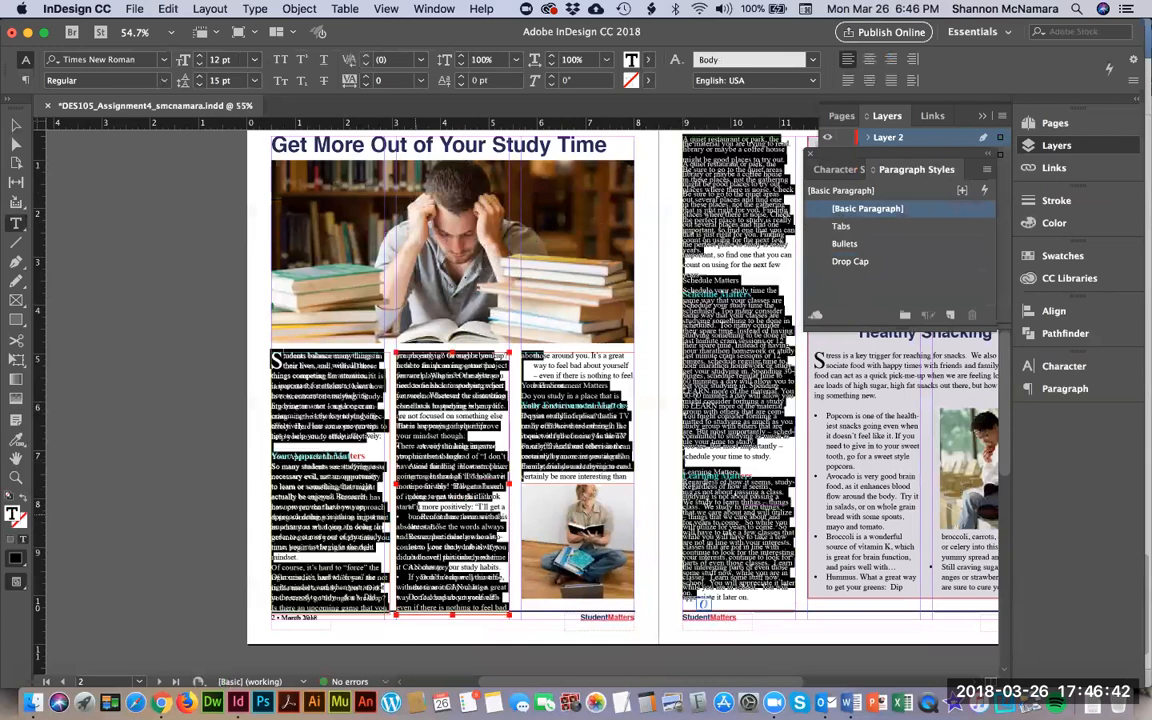
{"action": "key", "text": "Left"}
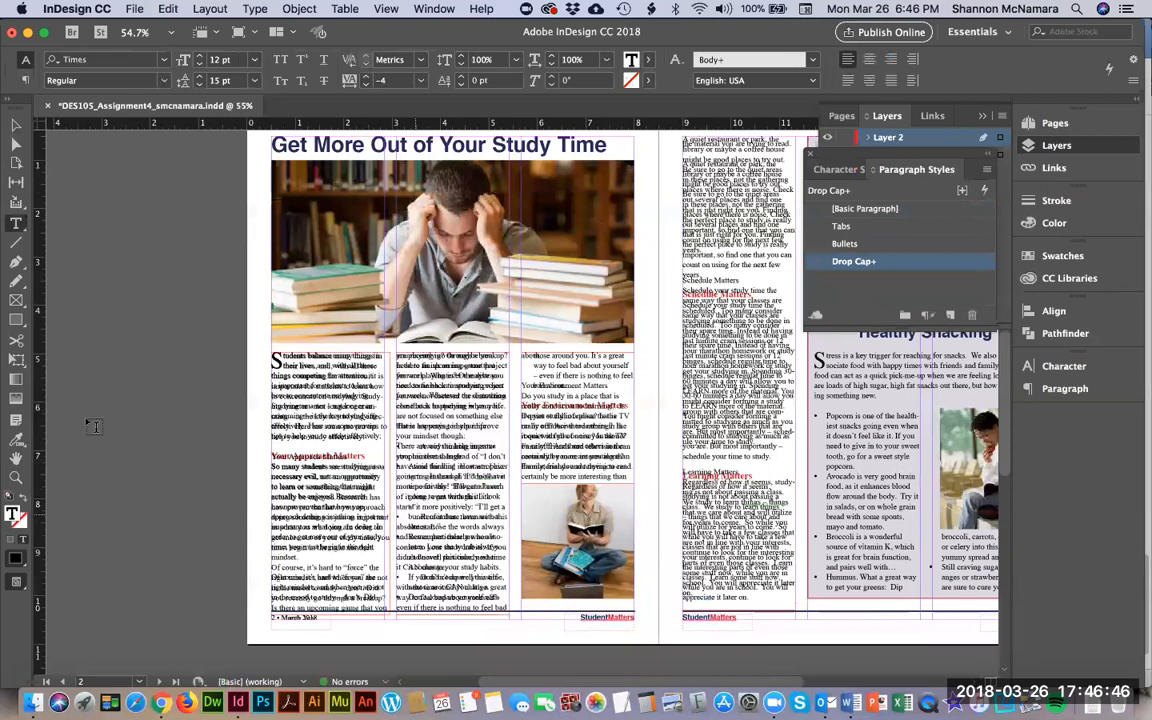
{"action": "left_click", "coordinate": [16, 124]}
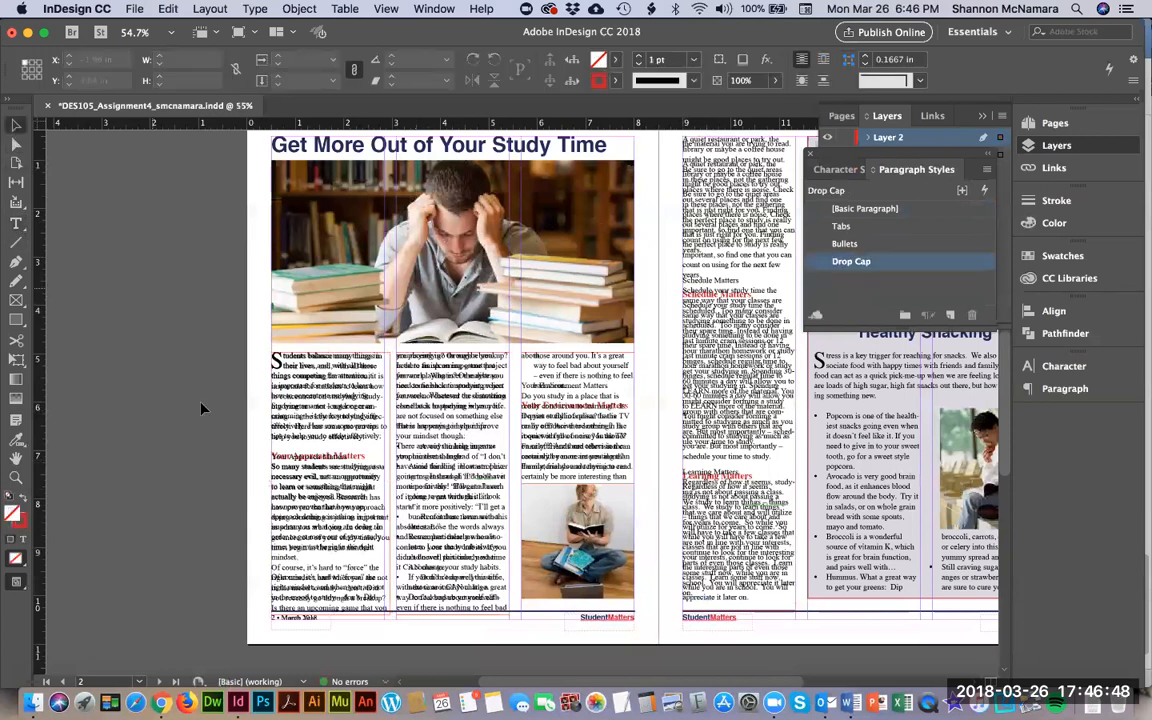
Move the first column's text frame off the page to compare it with the mock-up, and return it to its place.
{"action": "key", "text": "z"}
{"action": "left_click_drag", "start_coordinate": [253, 318], "coordinate": [456, 499]}
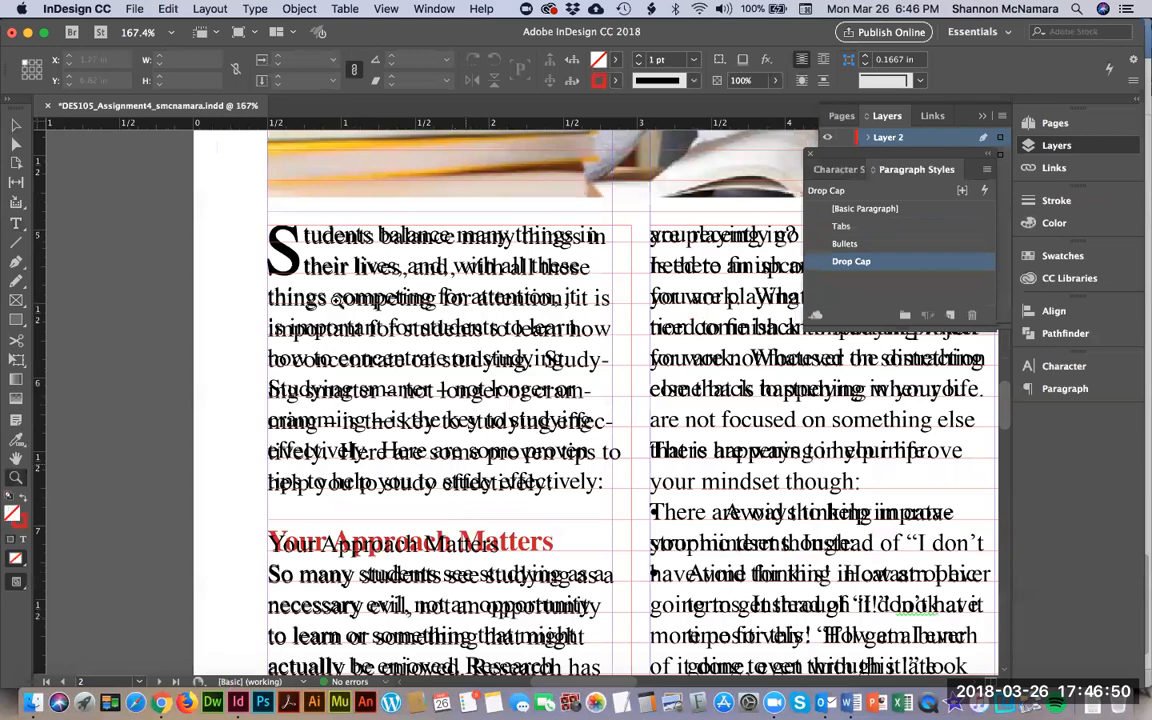
{"action": "left_click", "coordinate": [16, 124]}
{"action": "scroll", "coordinate": [560, 320], "scroll_direction": "left", "scroll_amount": 5}
{"action": "left_click_drag", "start_coordinate": [662, 242], "coordinate": [254, 248]}
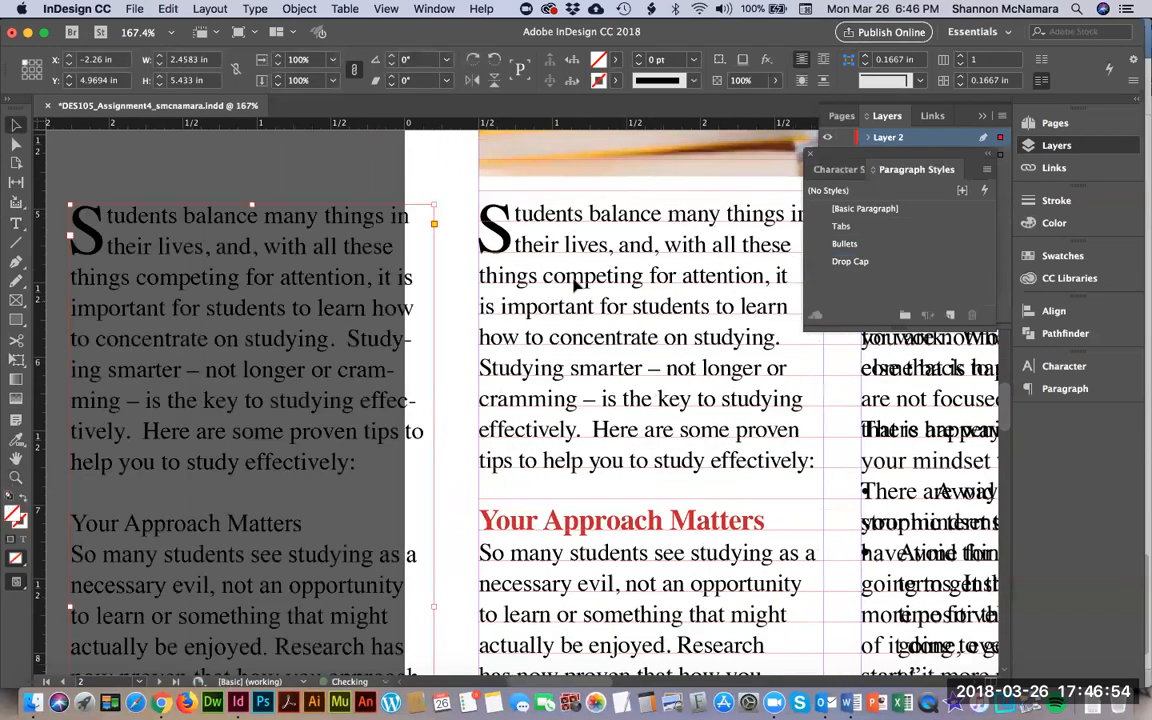
{"action": "scroll", "coordinate": [504, 334], "scroll_direction": "right", "scroll_amount": 4}
{"action": "scroll", "coordinate": [504, 334], "scroll_direction": "up", "scroll_amount": 1}
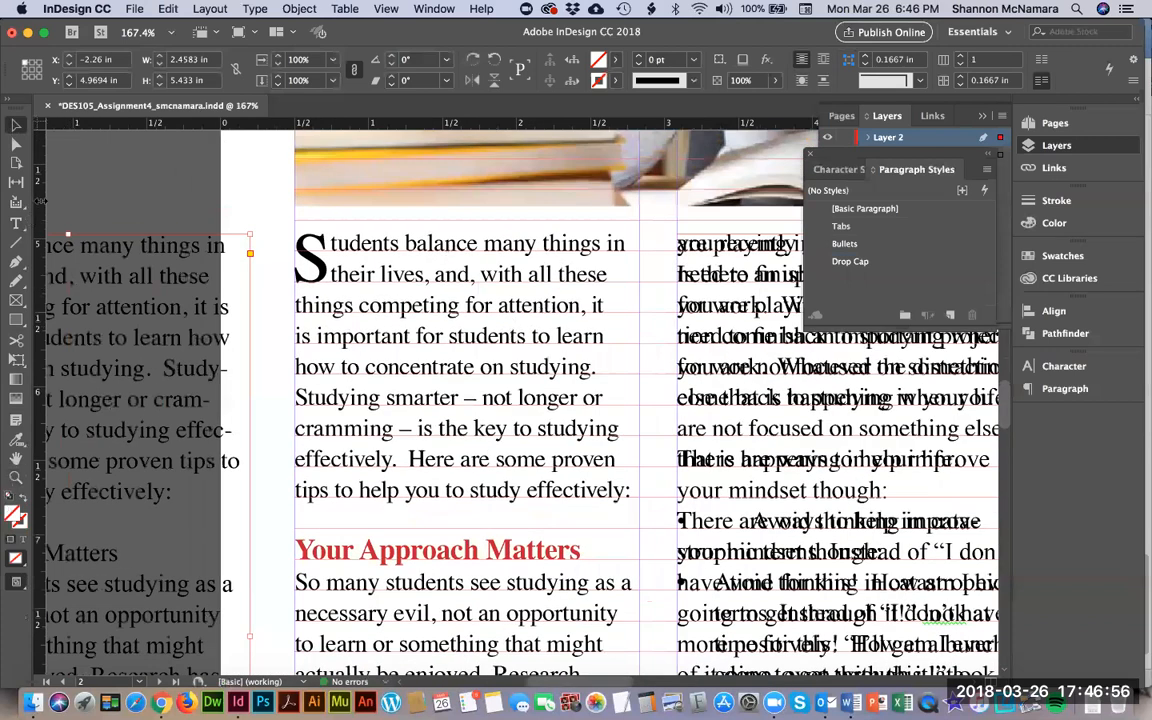
{"action": "left_click_drag", "start_coordinate": [42, 201], "coordinate": [528, 274]}
{"action": "double_click", "coordinate": [294, 256]}
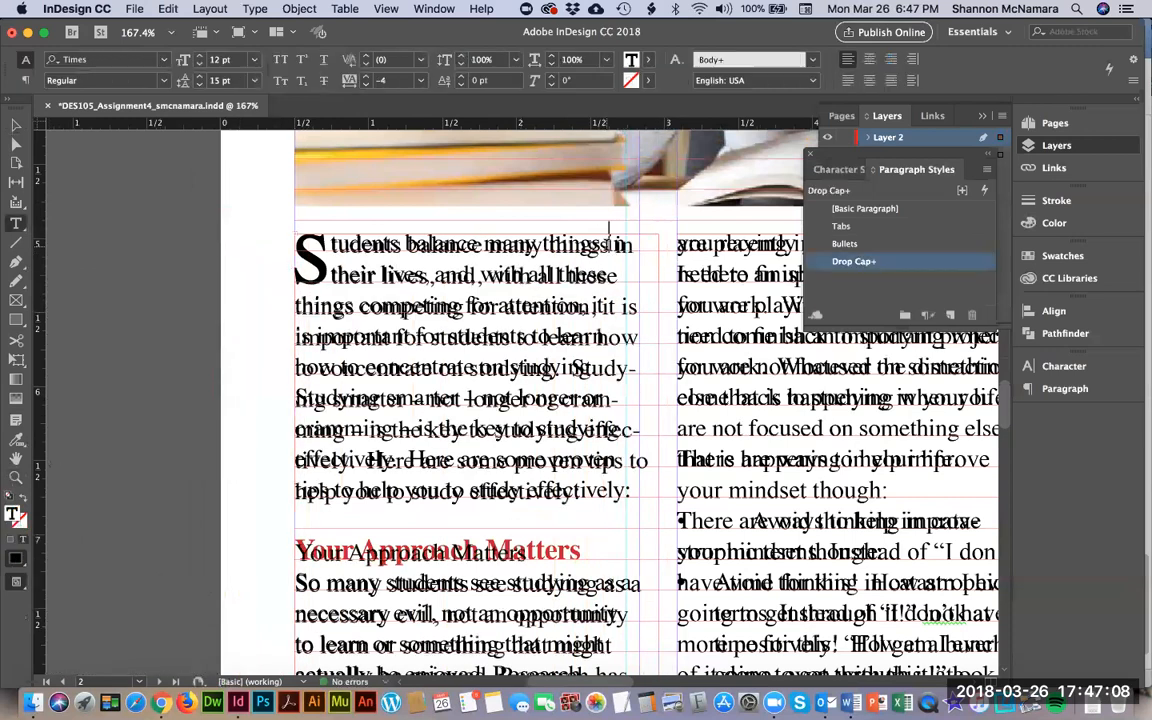
{"action": "key", "text": "shift+Down"}
{"action": "key", "text": "shift+Down"}
{"action": "key", "text": "shift+Down"}
{"action": "key", "text": "shift+Down"}
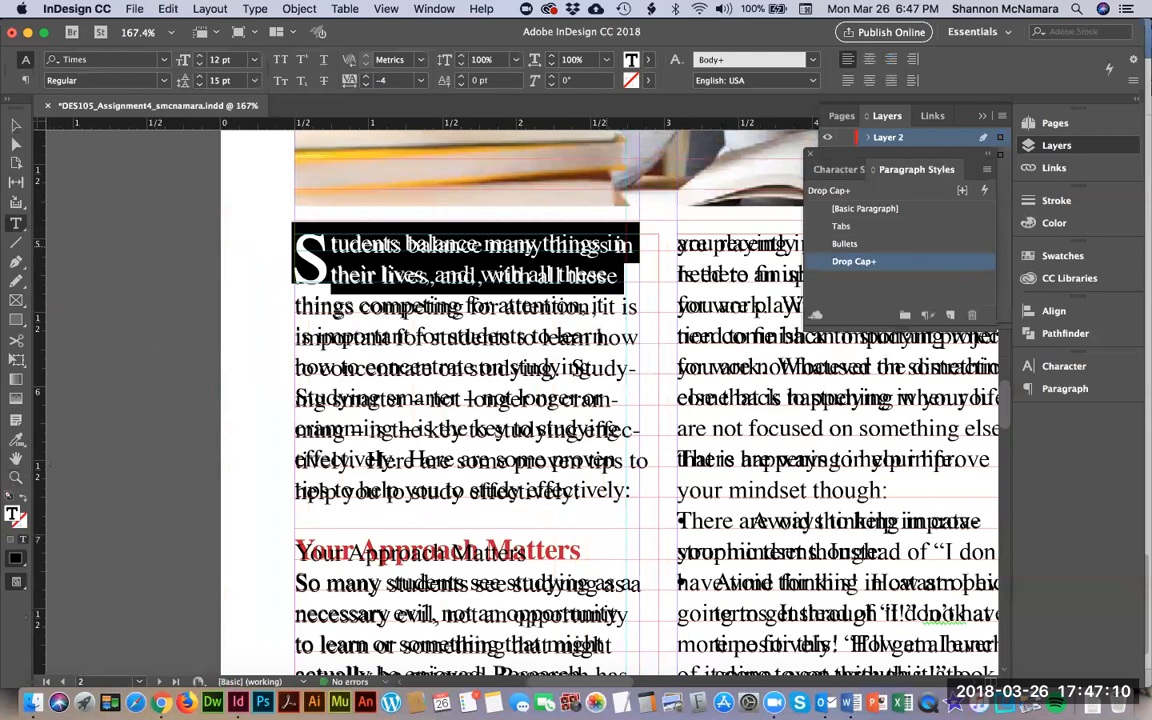
{"action": "key", "text": "shift+Down"}
{"action": "key", "text": "shift+Down"}
{"action": "key", "text": "shift+Down"}
{"action": "key", "text": "shift+Down"}
{"action": "key", "text": "shift+Down"}
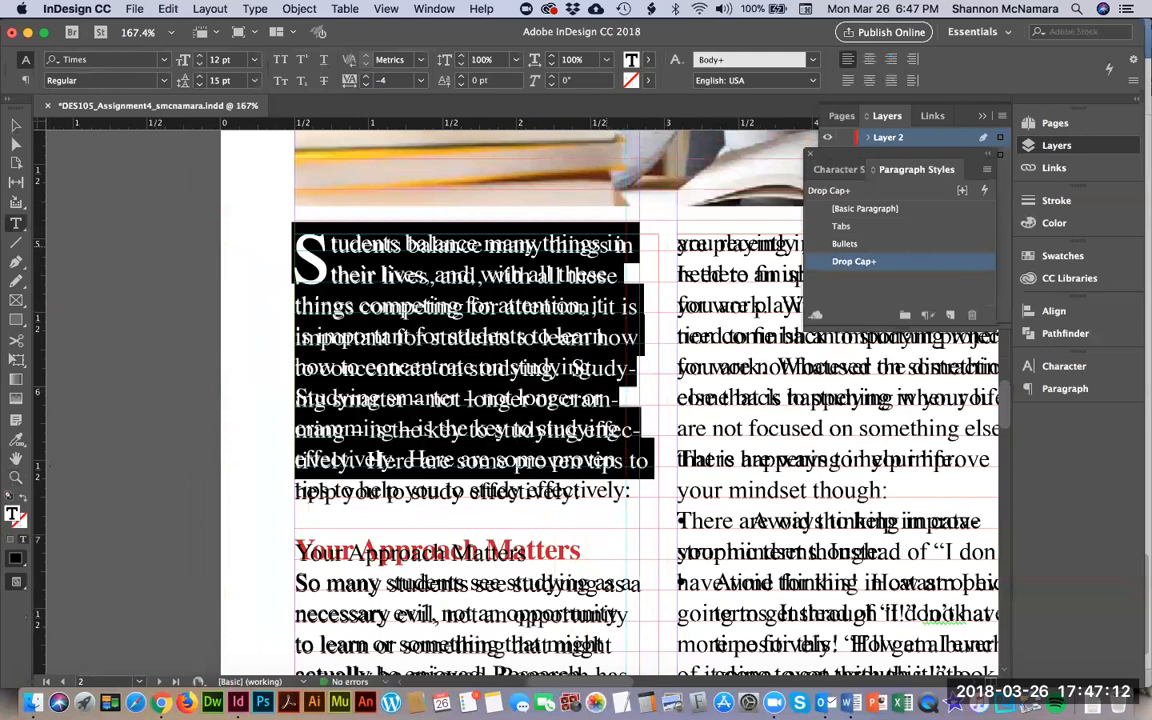
{"action": "key", "text": "Left"}
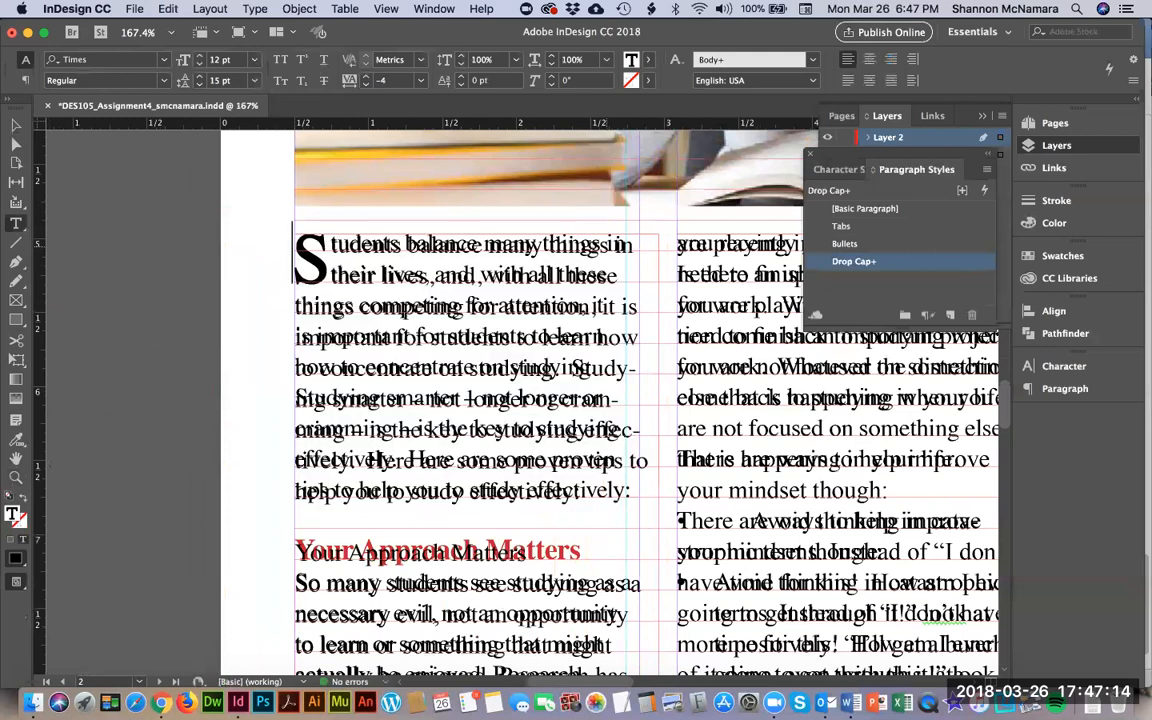
Force a line break before "is important for students" in the opening paragraph on page 2.
{"action": "left_click", "coordinate": [629, 364]}
{"action": "key", "text": "shift+Return"}
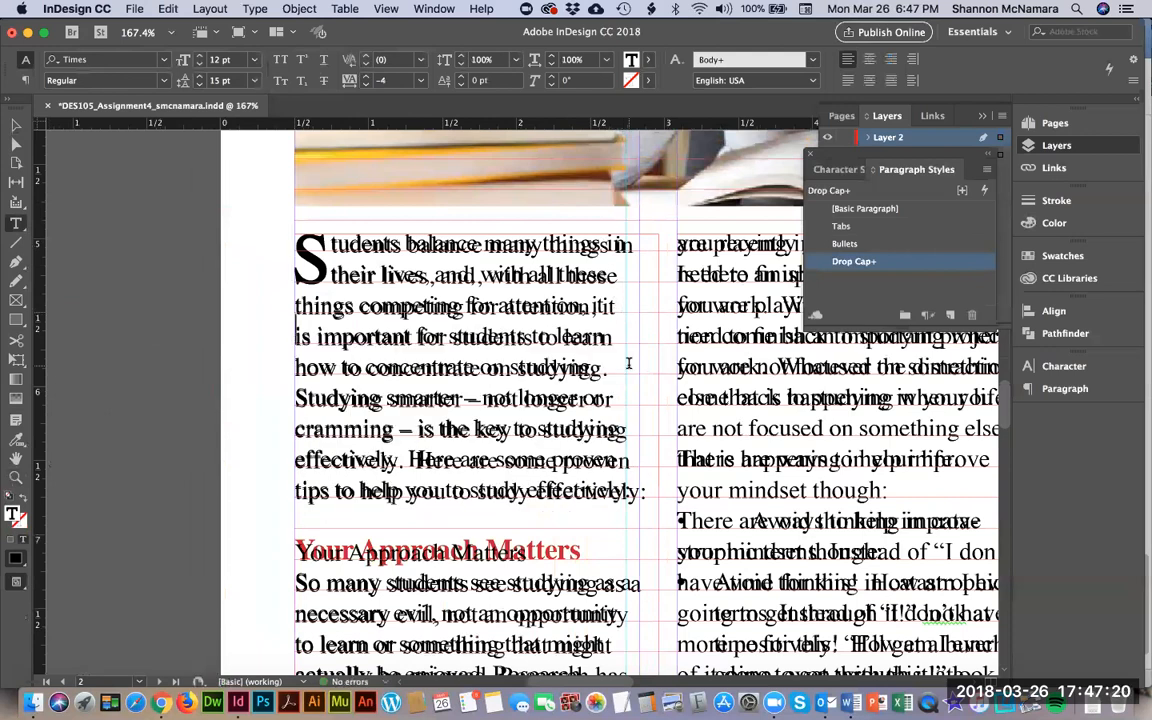
Select the whole opening paragraph, try tracking of -10, and settle its tracking at -7.
{"action": "key", "text": "super+a"}
{"action": "key", "text": "Left"}
{"action": "key", "text": "shift+Down"}
{"action": "key", "text": "shift+Down"}
{"action": "key", "text": "shift+Down"}
{"action": "key", "text": "shift+Down"}
{"action": "key", "text": "shift+Down"}
{"action": "key", "text": "shift+Down"}
{"action": "key", "text": "shift+Down"}
{"action": "key", "text": "shift+Down"}
{"action": "key", "text": "shift+Down"}
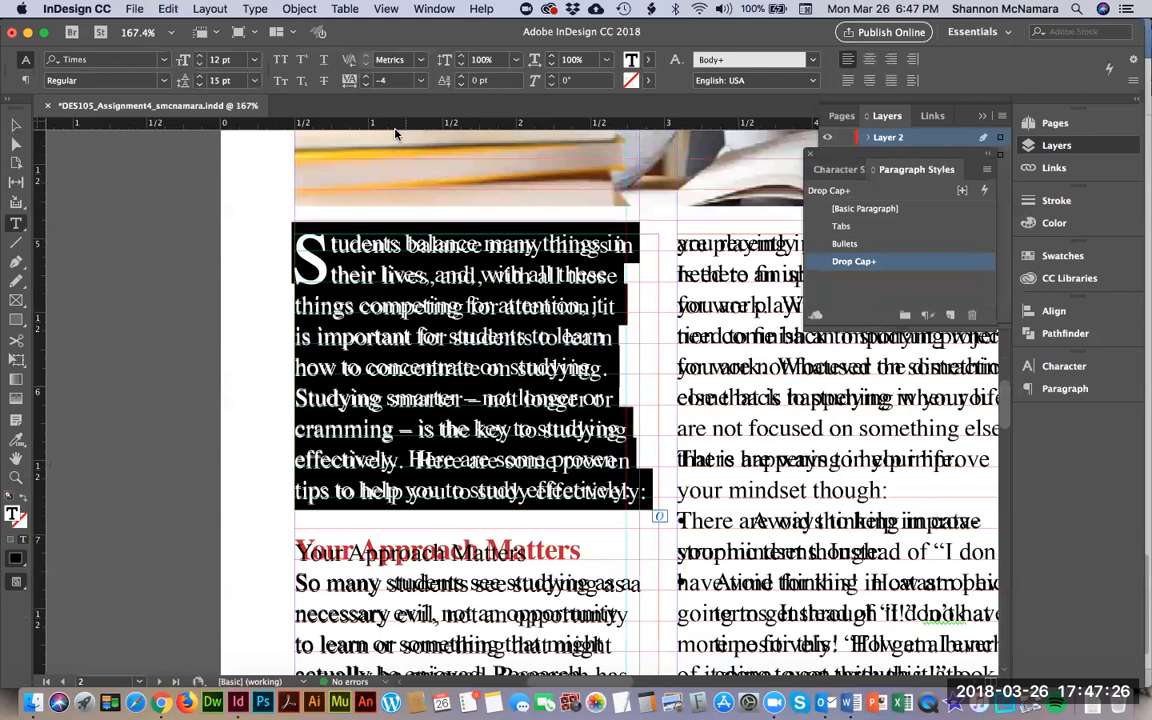
{"action": "left_click", "coordinate": [357, 81]}
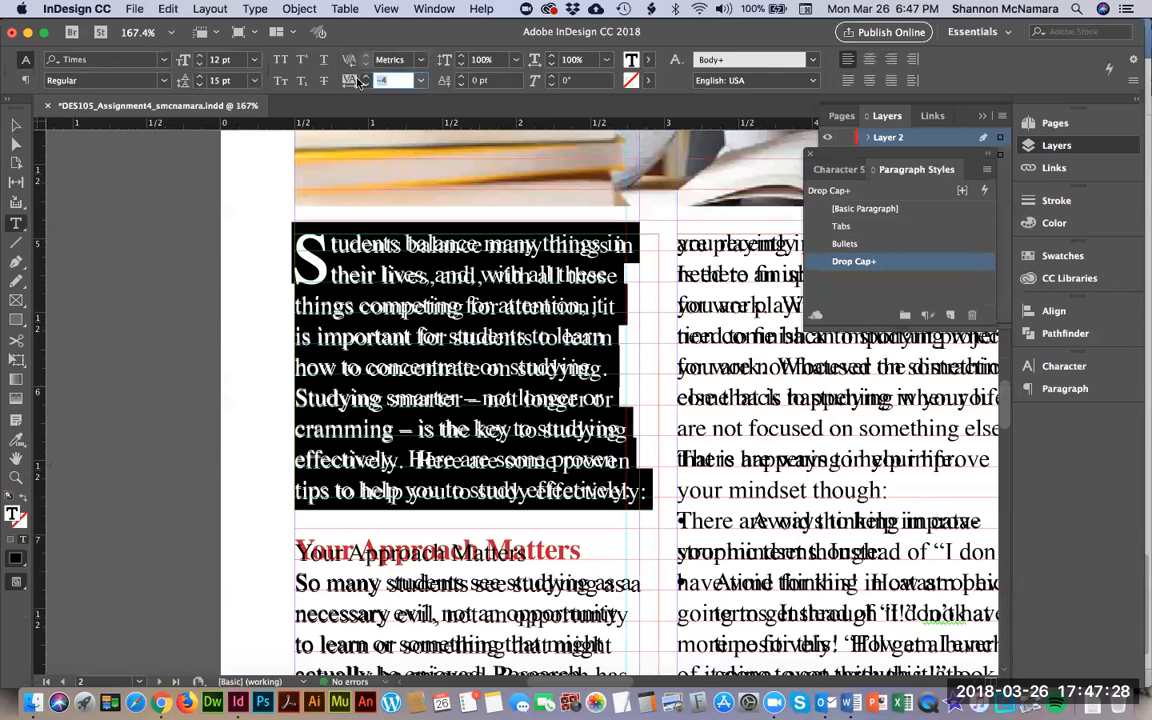
{"action": "type", "text": "-10"}
{"action": "key", "text": "Return"}
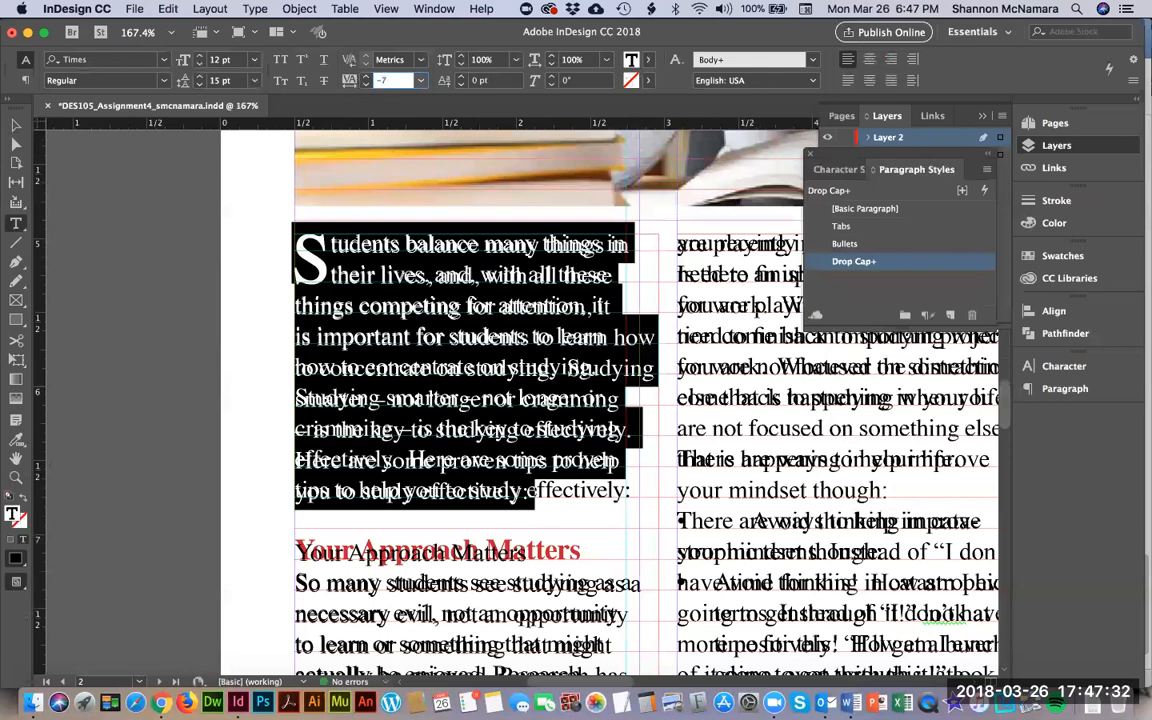
{"action": "type", "text": "-7"}
{"action": "key", "text": "Return"}
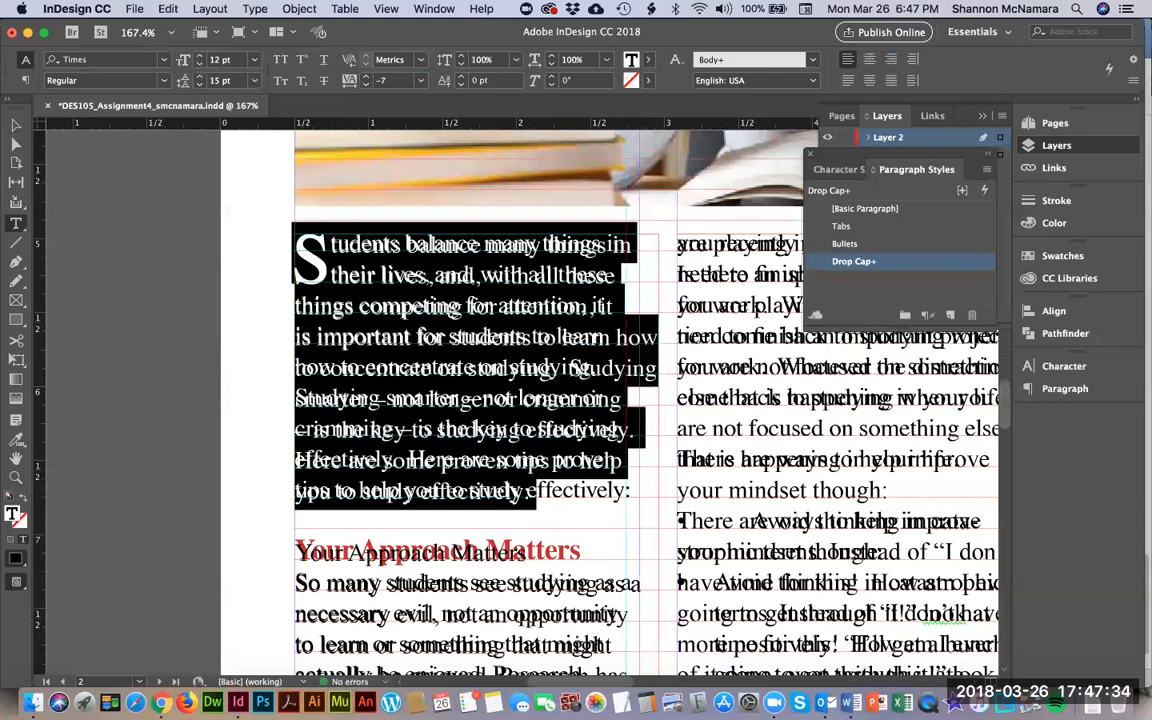
Set the opening paragraph's tracking to -6 and force a line break before "how to concentrate".
{"action": "left_click", "coordinate": [293, 253]}
{"action": "key", "text": "super+a"}
{"action": "left_click", "coordinate": [293, 253]}
{"action": "left_click_drag", "start_coordinate": [293, 253], "coordinate": [537, 492]}
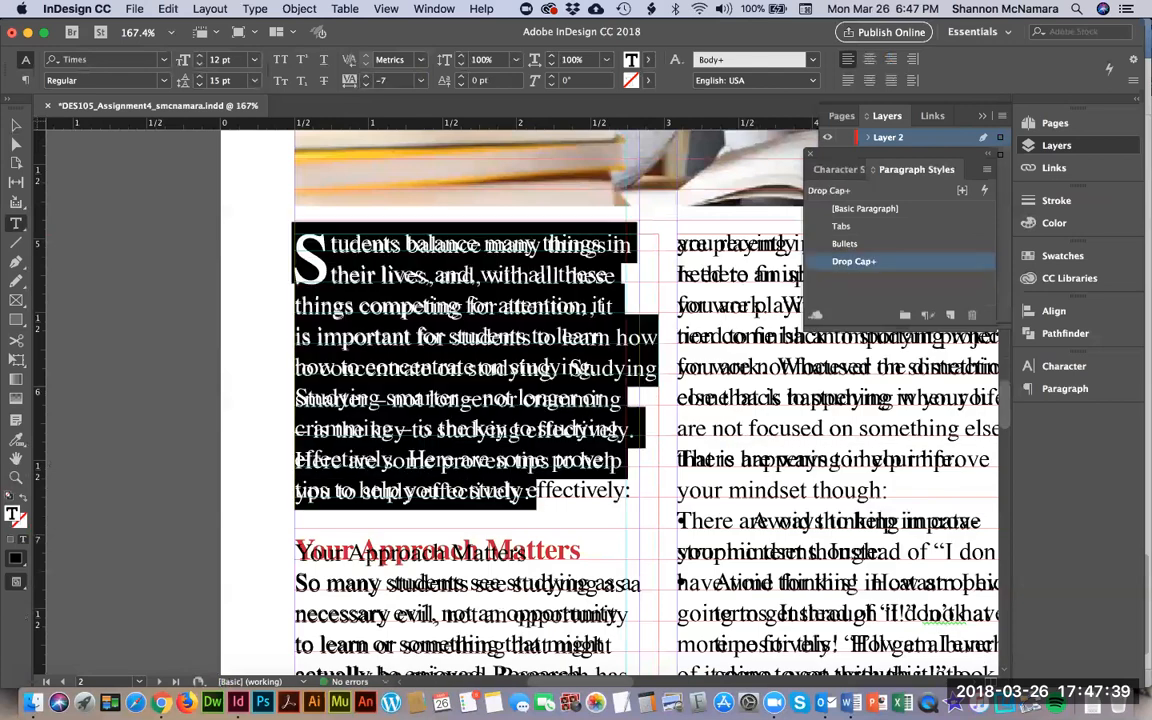
{"action": "double_click", "coordinate": [385, 81]}
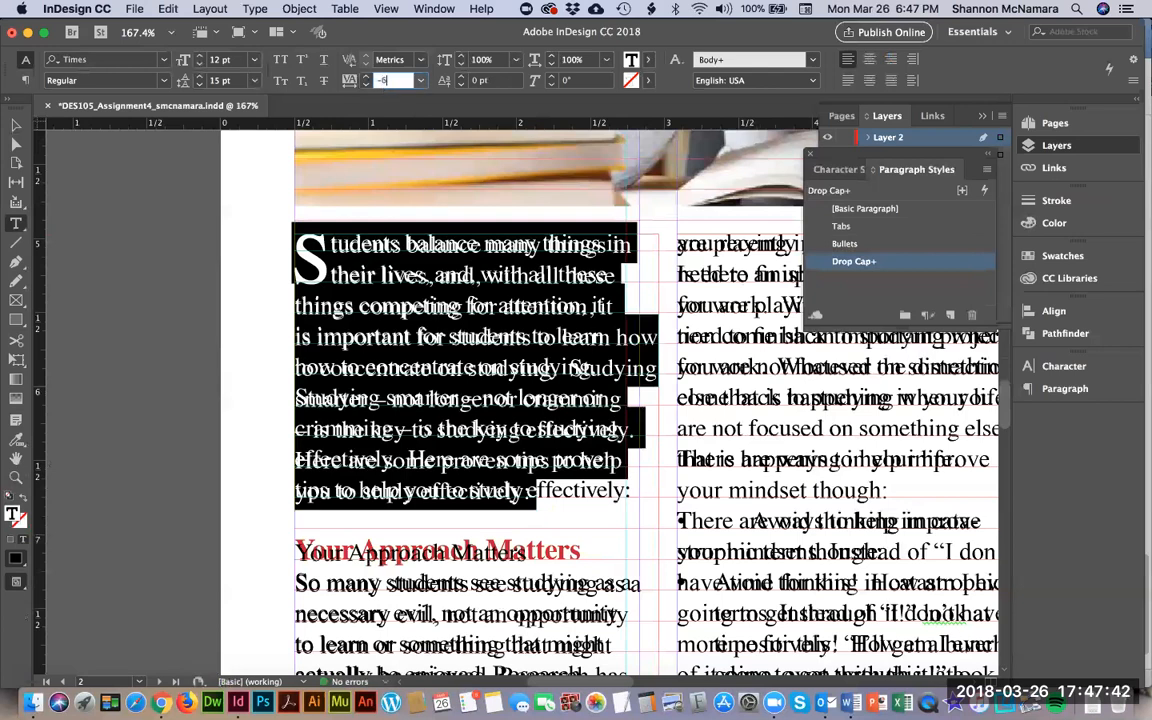
{"action": "key", "text": "Return"}
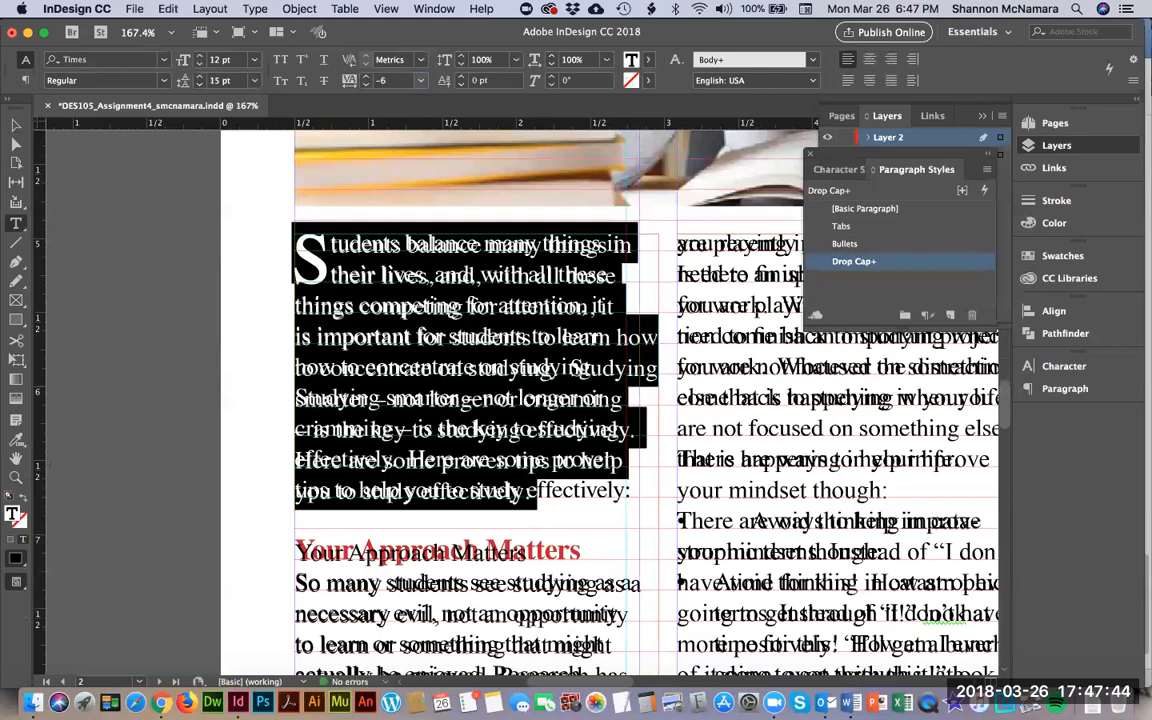
{"action": "left_click", "coordinate": [555, 298]}
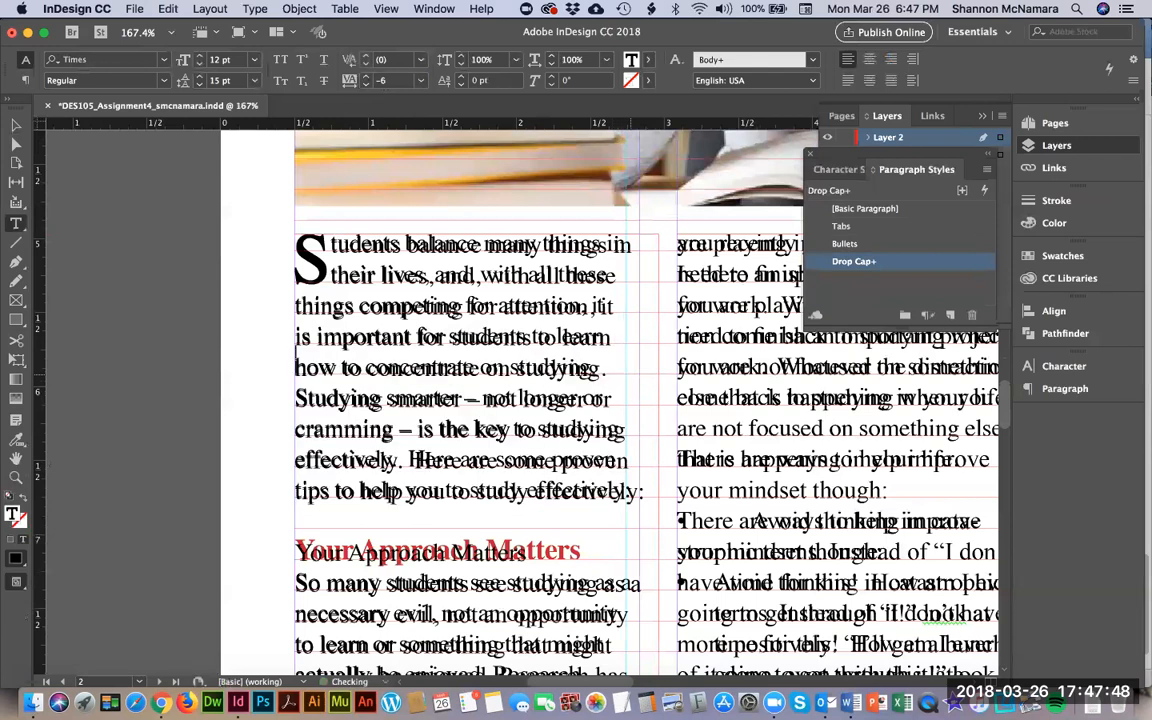
Set the opening paragraph's tracking to -7 and force a line break before "effectively".
{"action": "left_click_drag", "start_coordinate": [645, 491], "coordinate": [205, 264]}
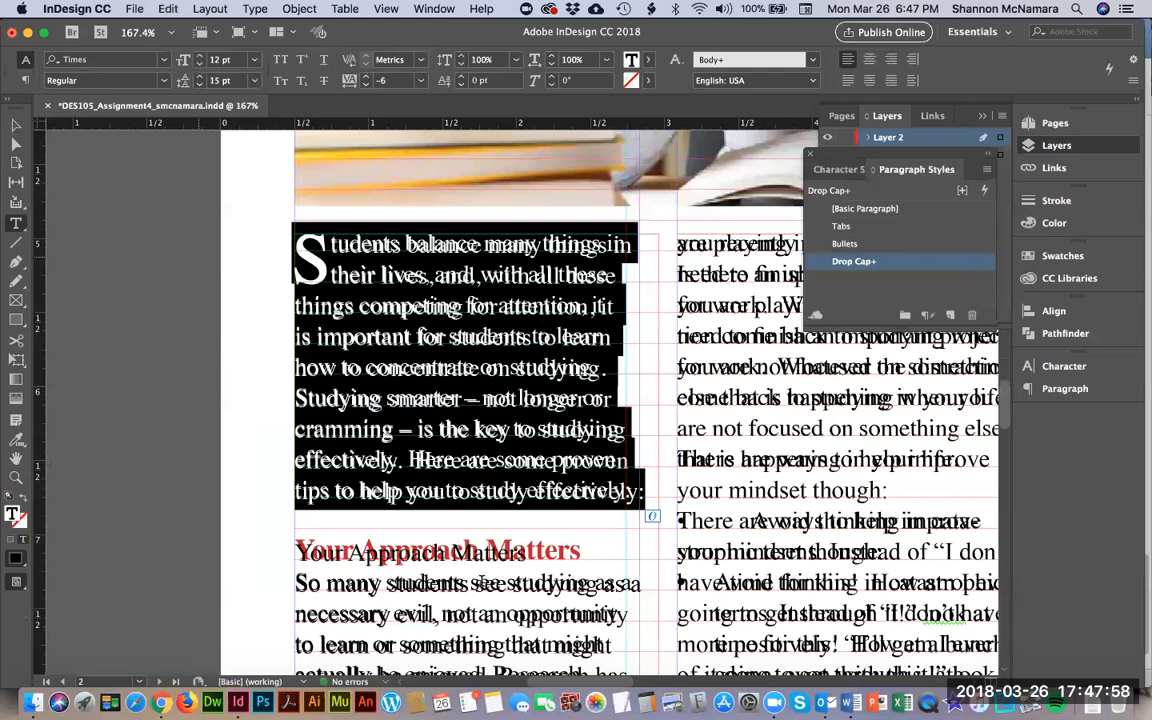
{"action": "left_click", "coordinate": [385, 81]}
{"action": "key", "text": "Return"}
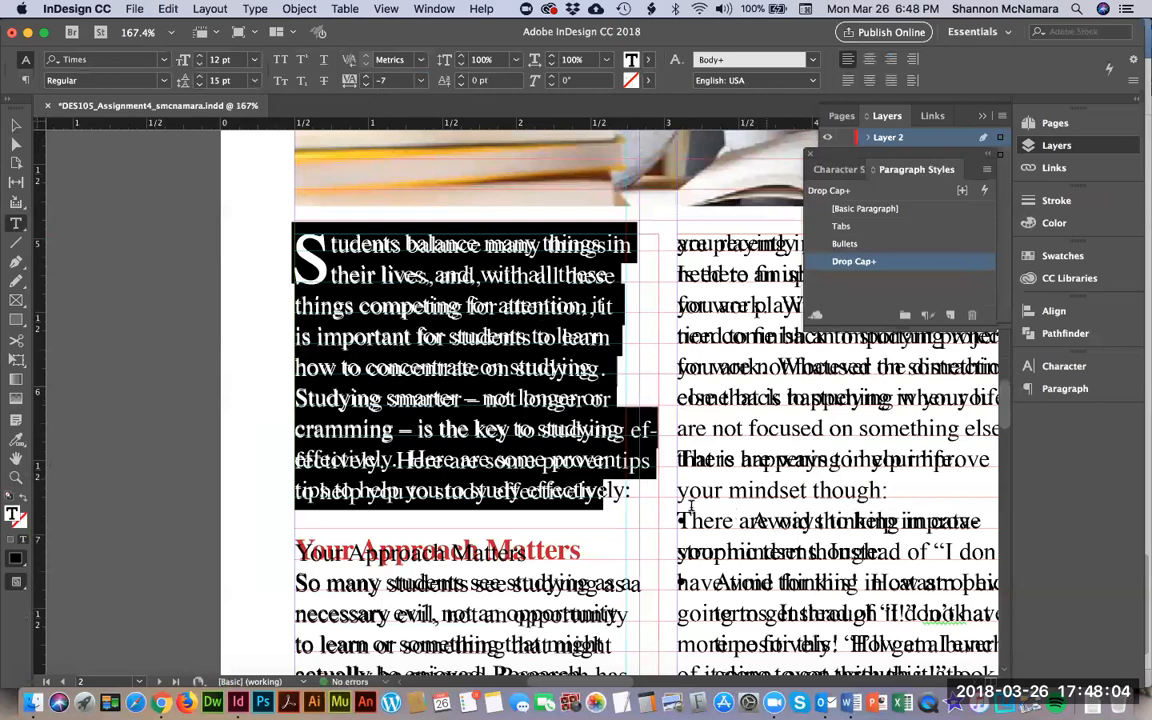
{"action": "left_click", "coordinate": [631, 429]}
{"action": "key", "text": "shift+Return"}
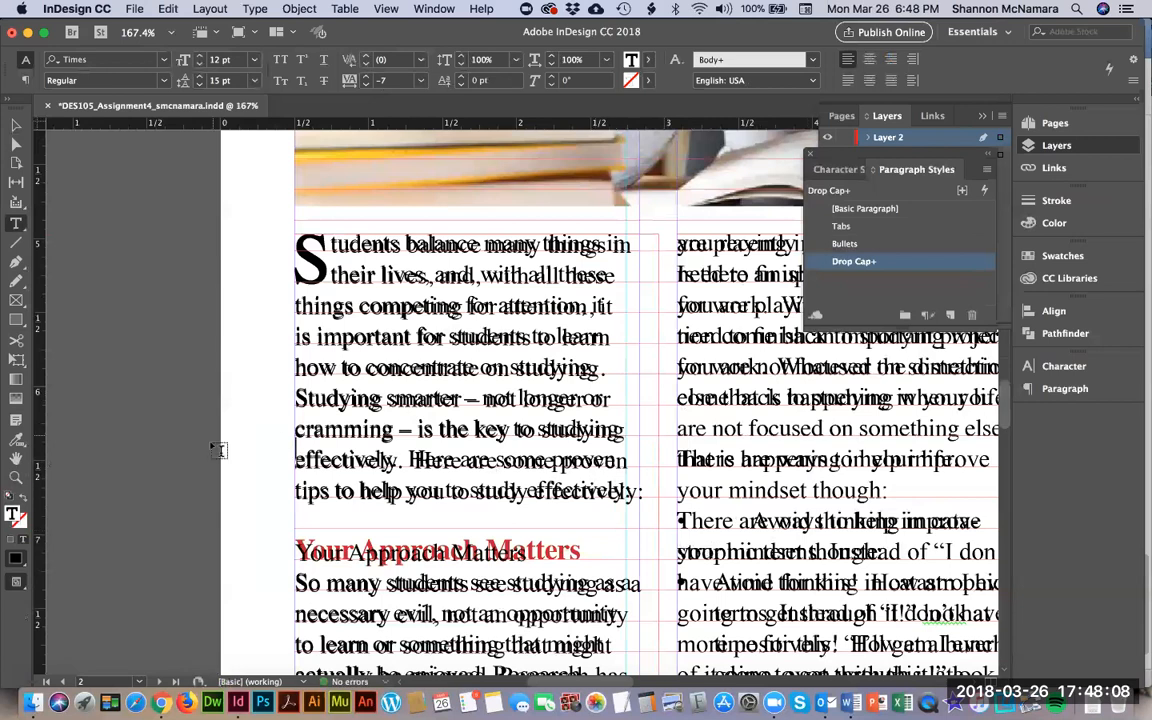
Try the Header 3 and Header 2 character styles on the "Your Approach Matters" heading and restore its Body style.
{"action": "key", "text": "super+Up"}
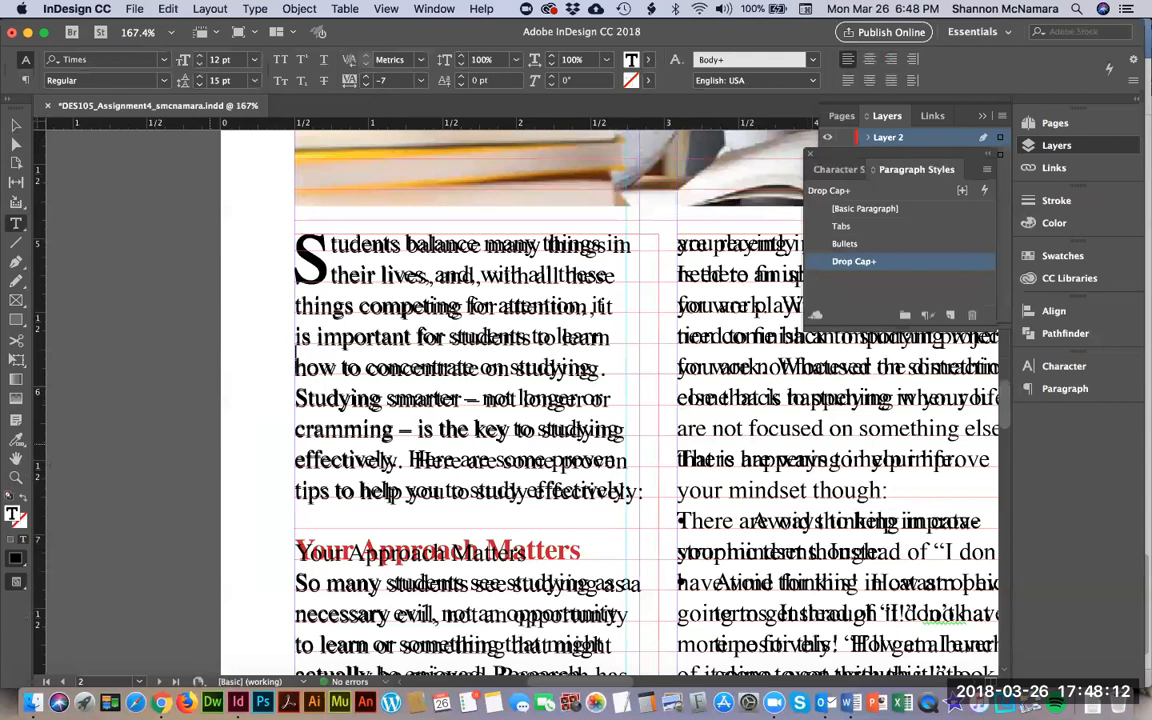
{"action": "key", "text": "super+Down"}
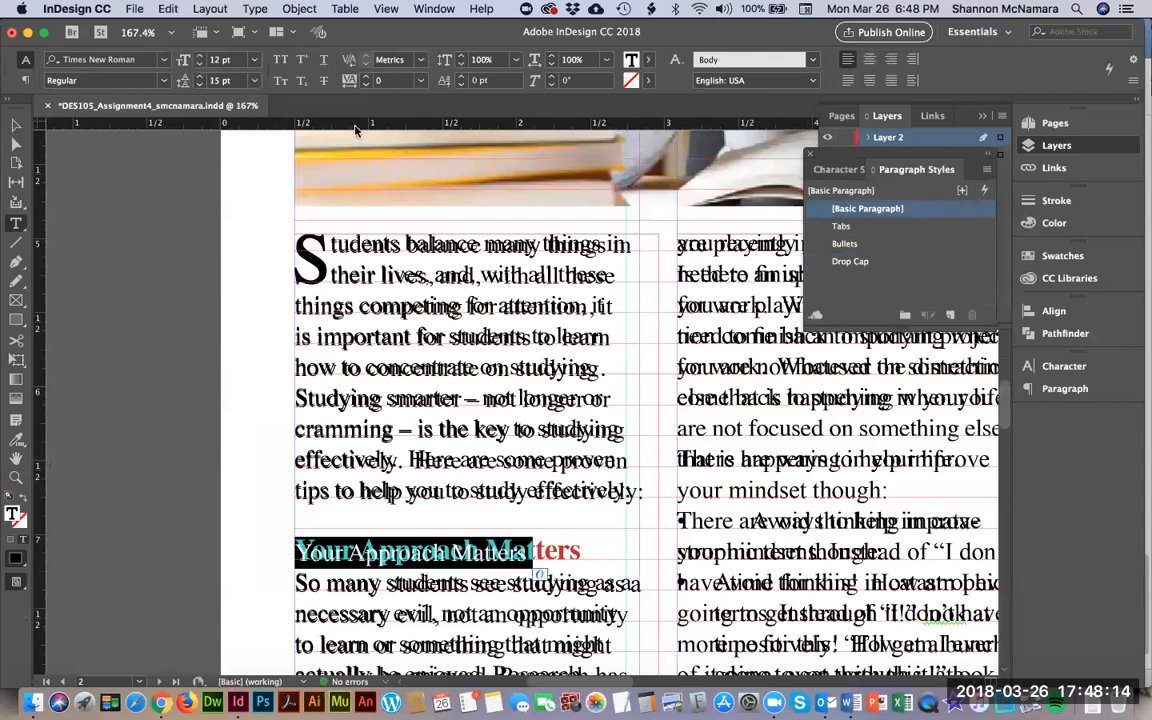
{"action": "left_click", "coordinate": [836, 168]}
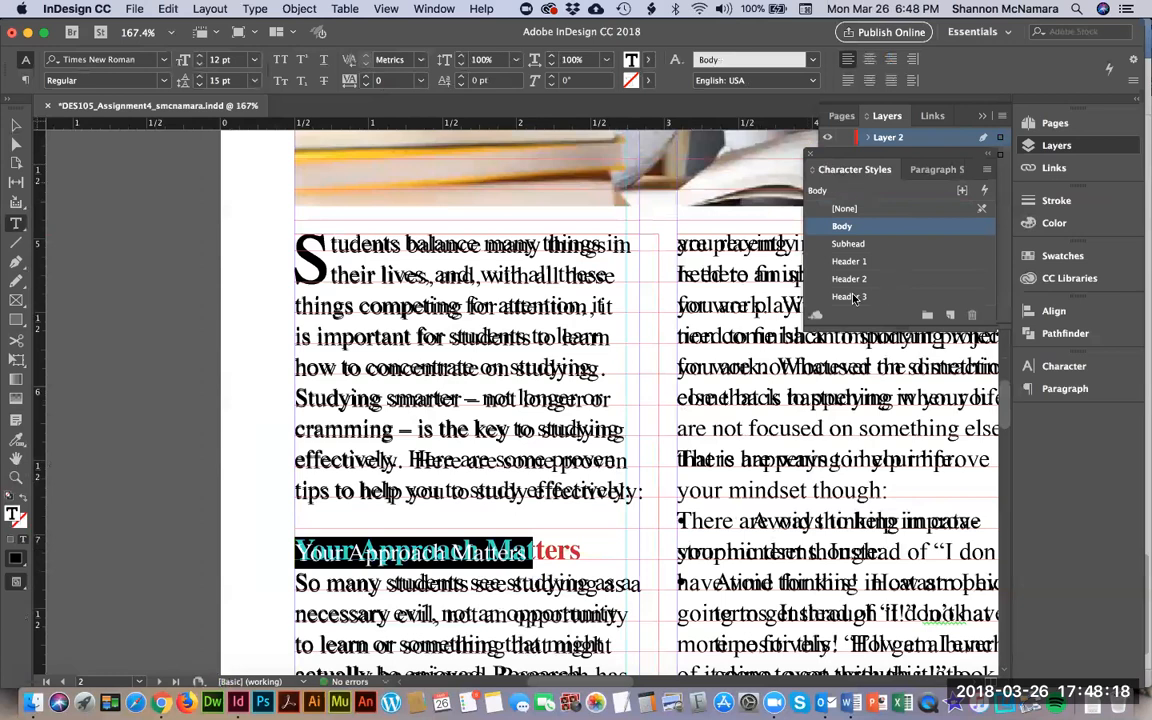
{"action": "left_click", "coordinate": [852, 297]}
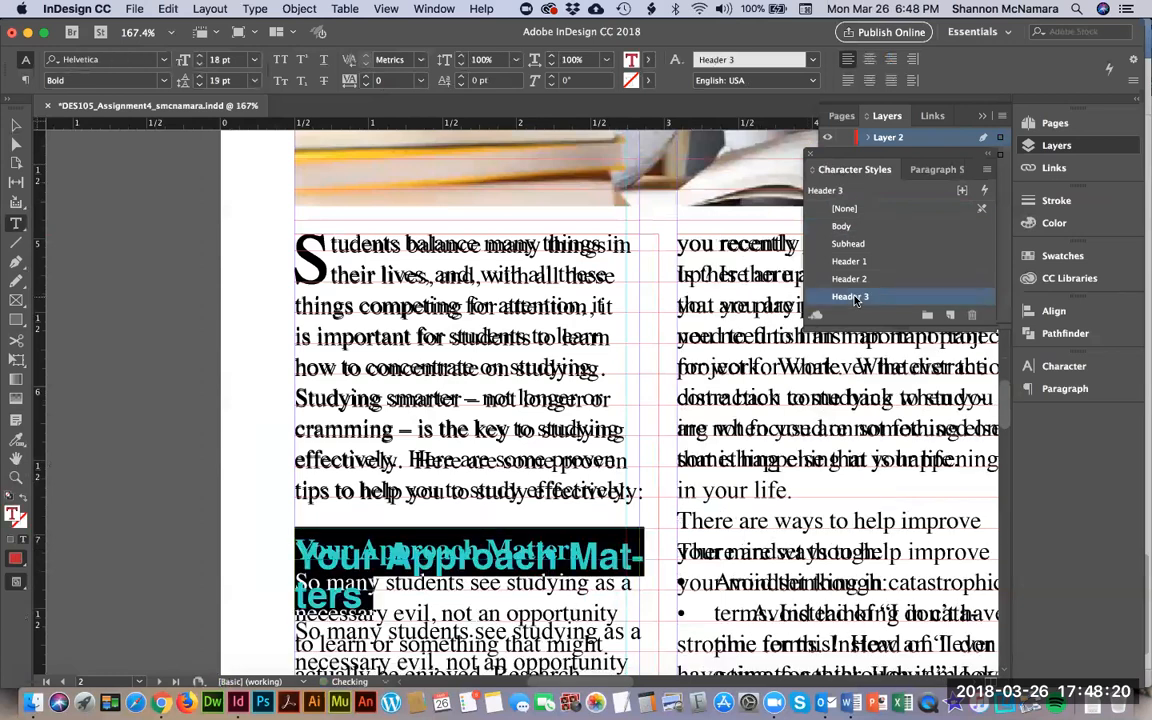
{"action": "left_click", "coordinate": [850, 280]}
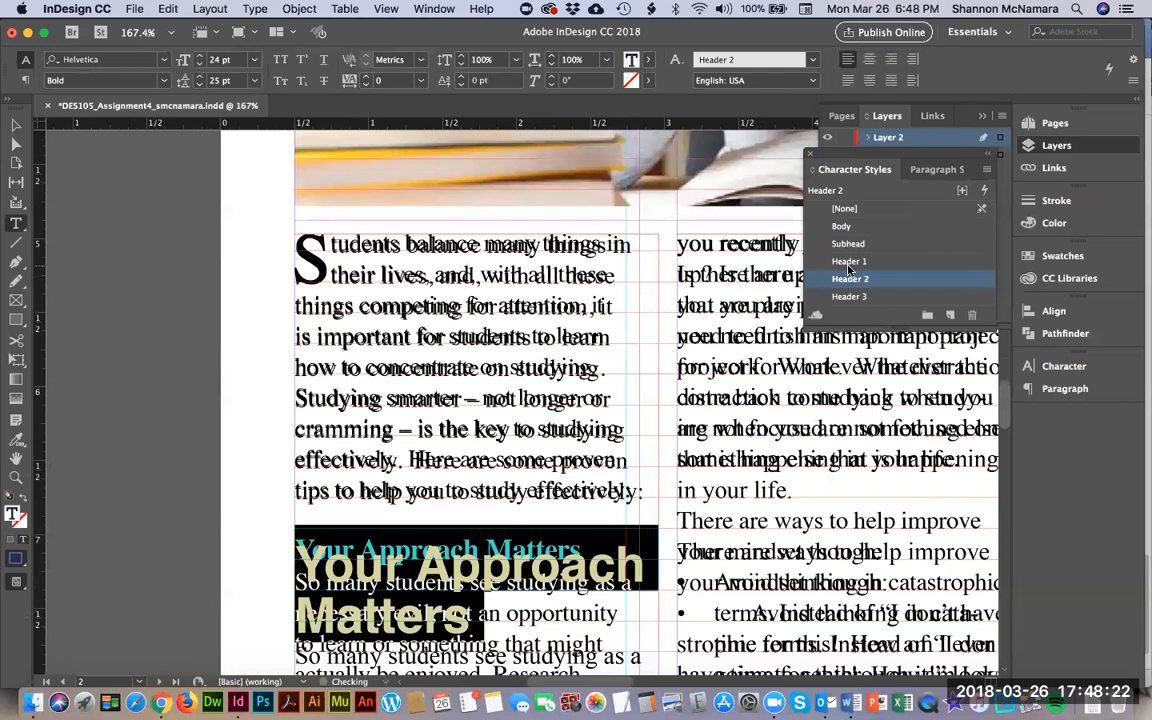
{"action": "left_click", "coordinate": [850, 296]}
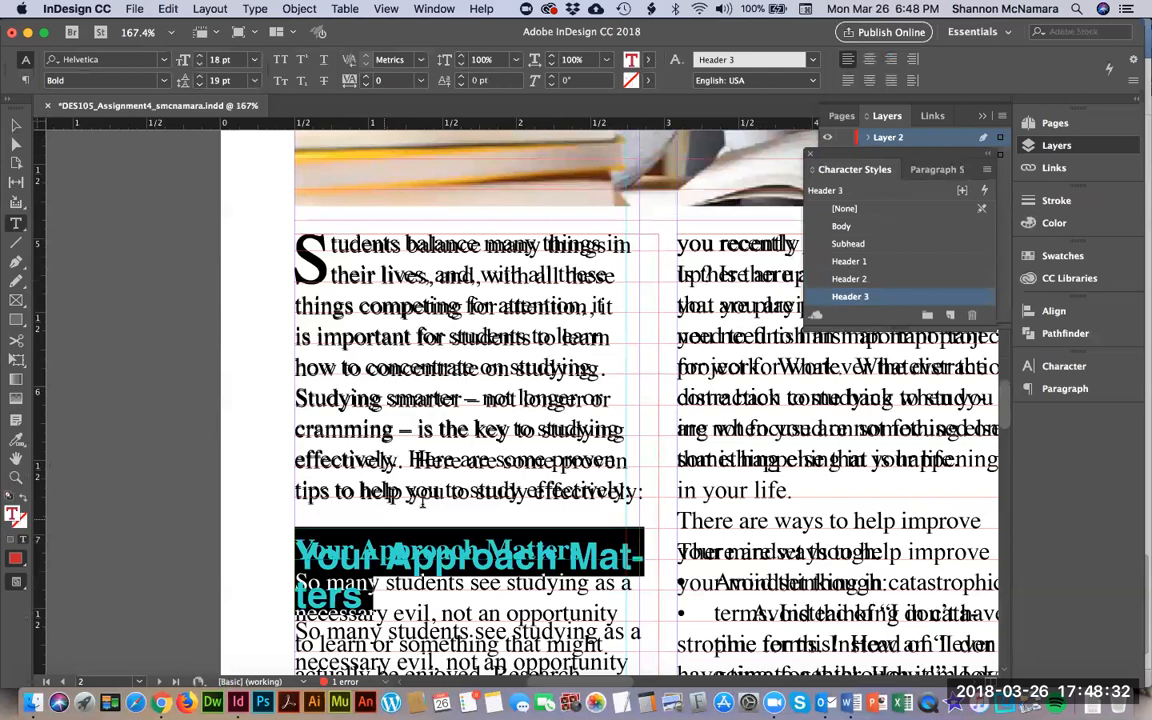
{"action": "left_click", "coordinate": [841, 226]}
Enlarge the "Your Approach Matters" heading to 15 pt and make it Bold.
{"action": "left_click_drag", "start_coordinate": [296, 551], "coordinate": [539, 574]}
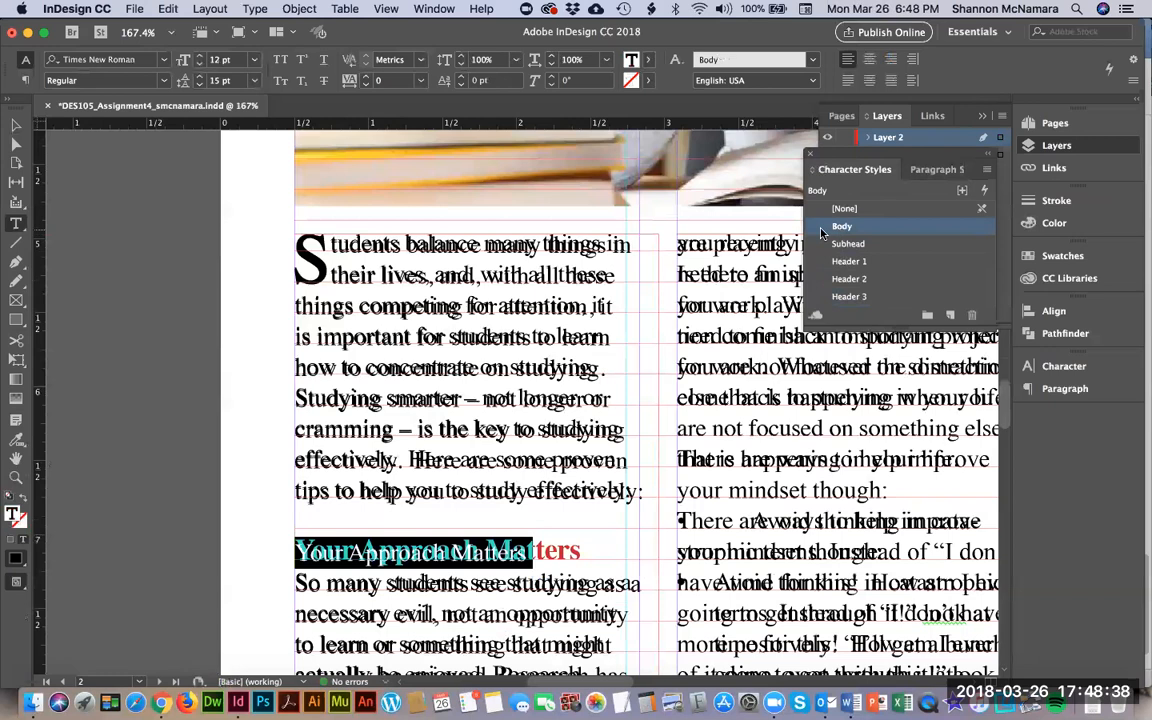
{"action": "key", "text": "super+shift+period"}
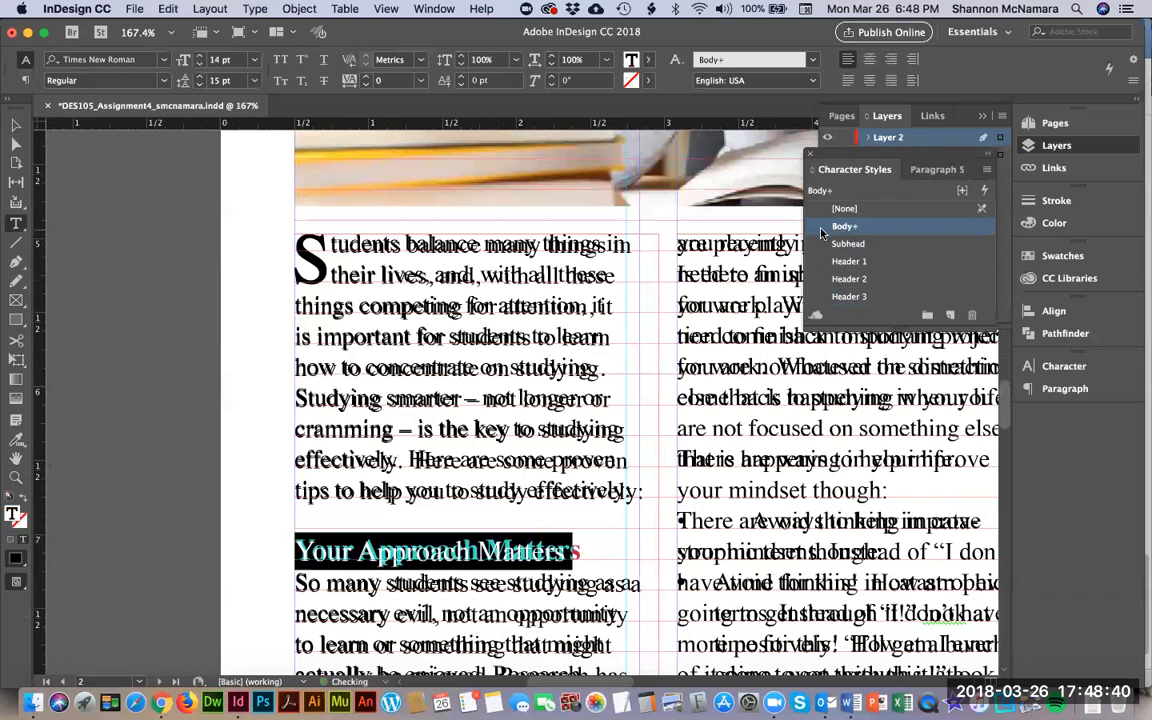
{"action": "key", "text": "super+shift+period"}
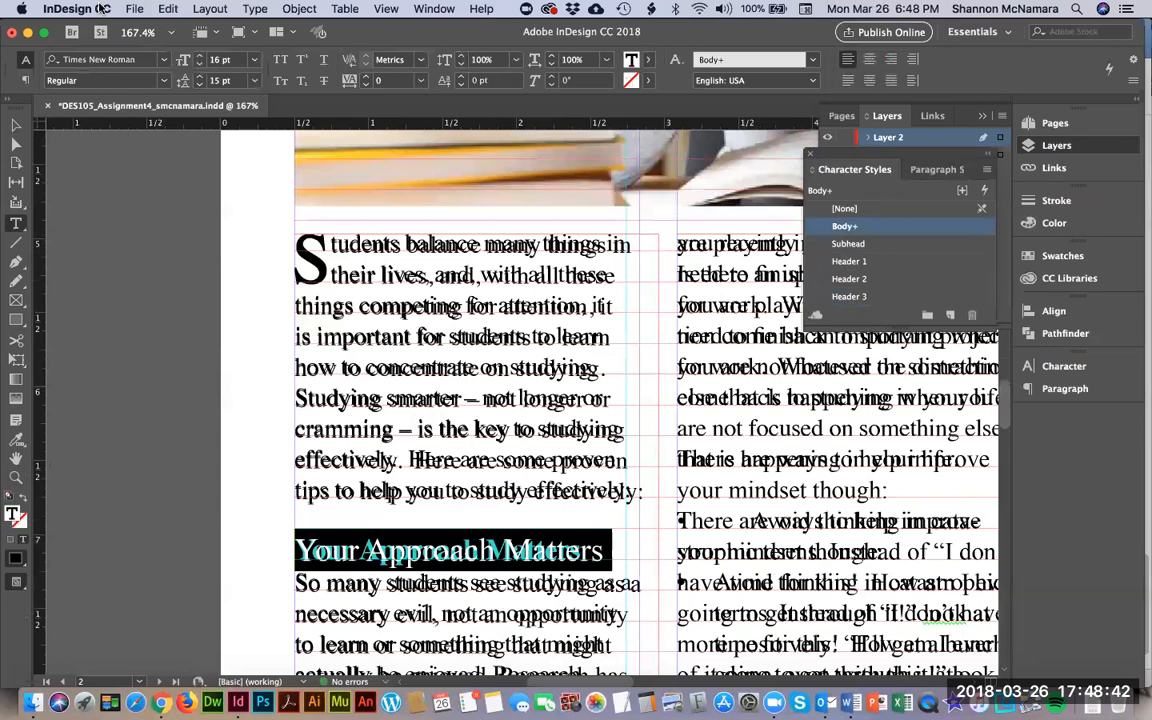
{"action": "left_click", "coordinate": [212, 60]}
{"action": "type", "text": "1"}
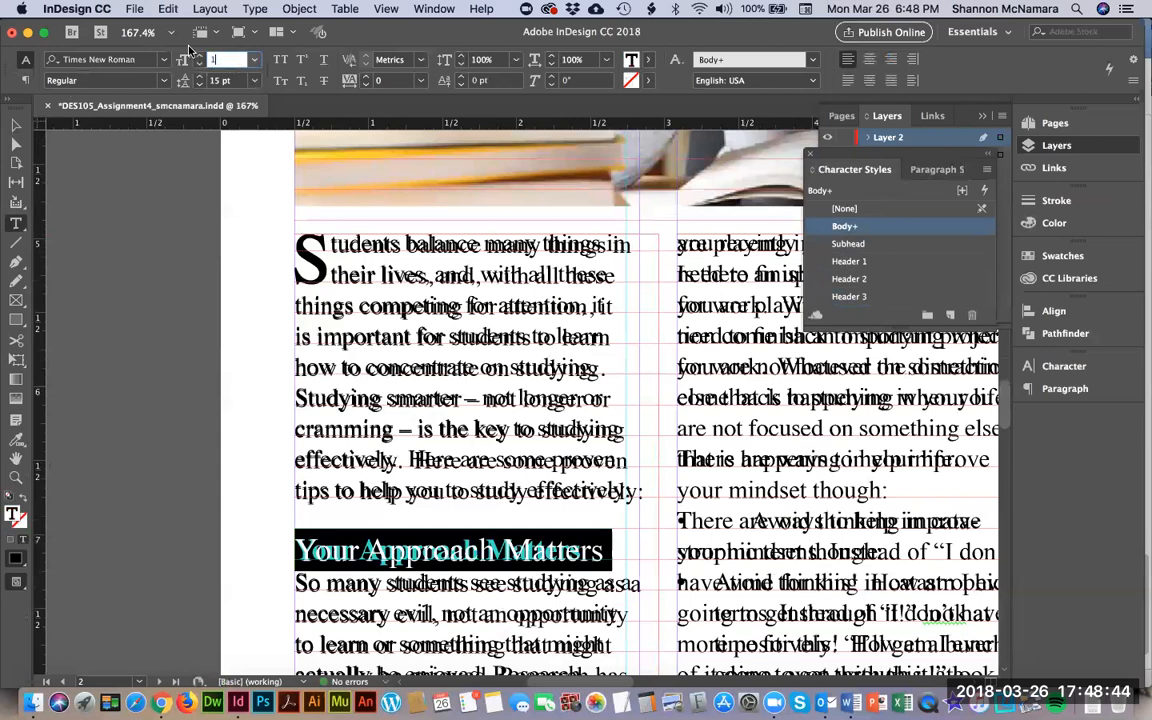
{"action": "type", "text": "5"}
{"action": "key", "text": "Return"}
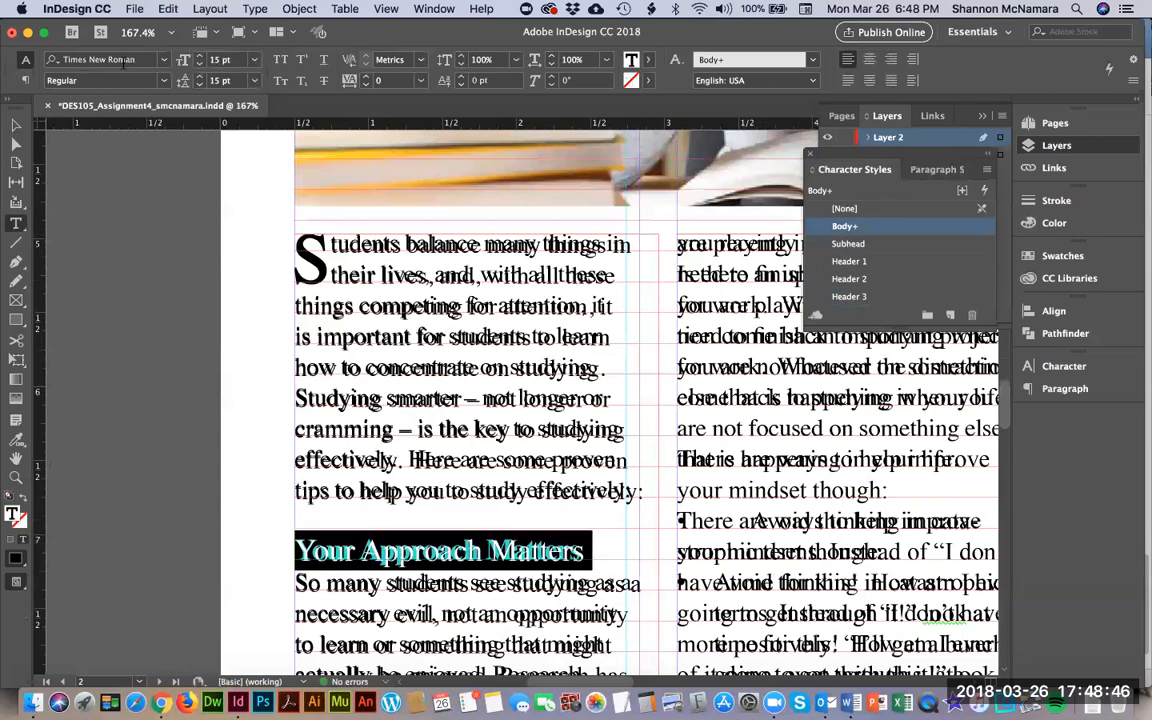
{"action": "left_click", "coordinate": [162, 80]}
{"action": "left_click", "coordinate": [140, 114]}
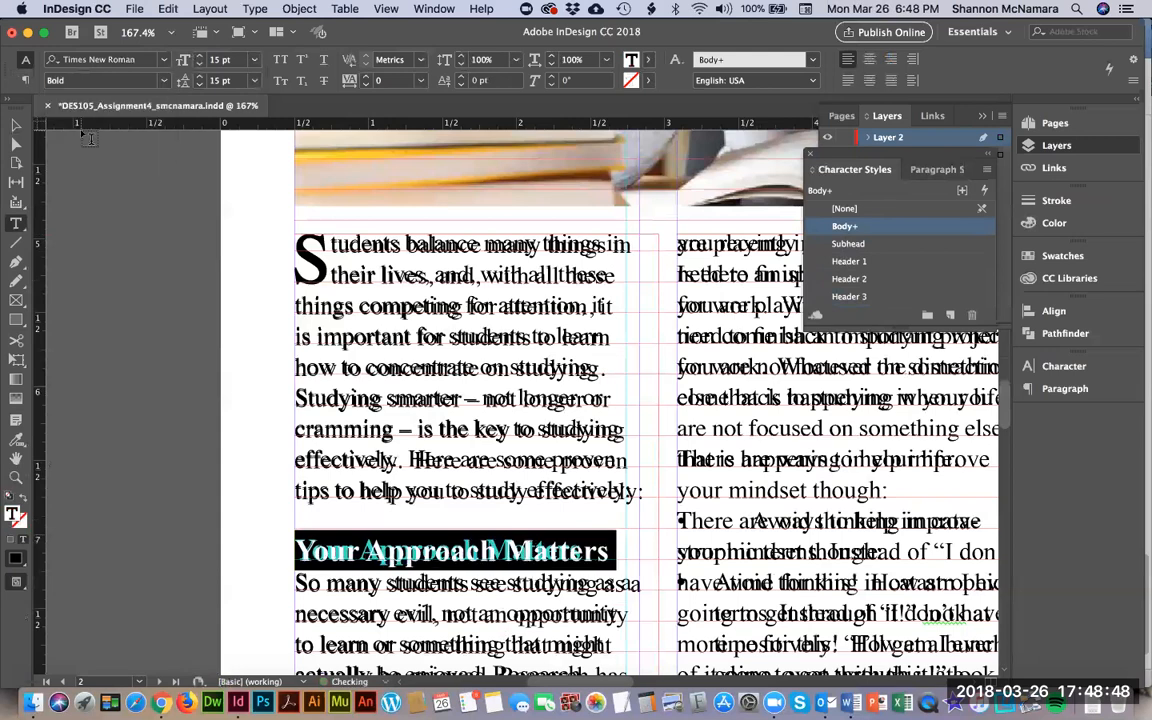
Set the "Your Approach Matters" heading's font size to 14 pt and its tracking to -5.
{"action": "triple_click", "coordinate": [220, 59]}
{"action": "type", "text": "1"}
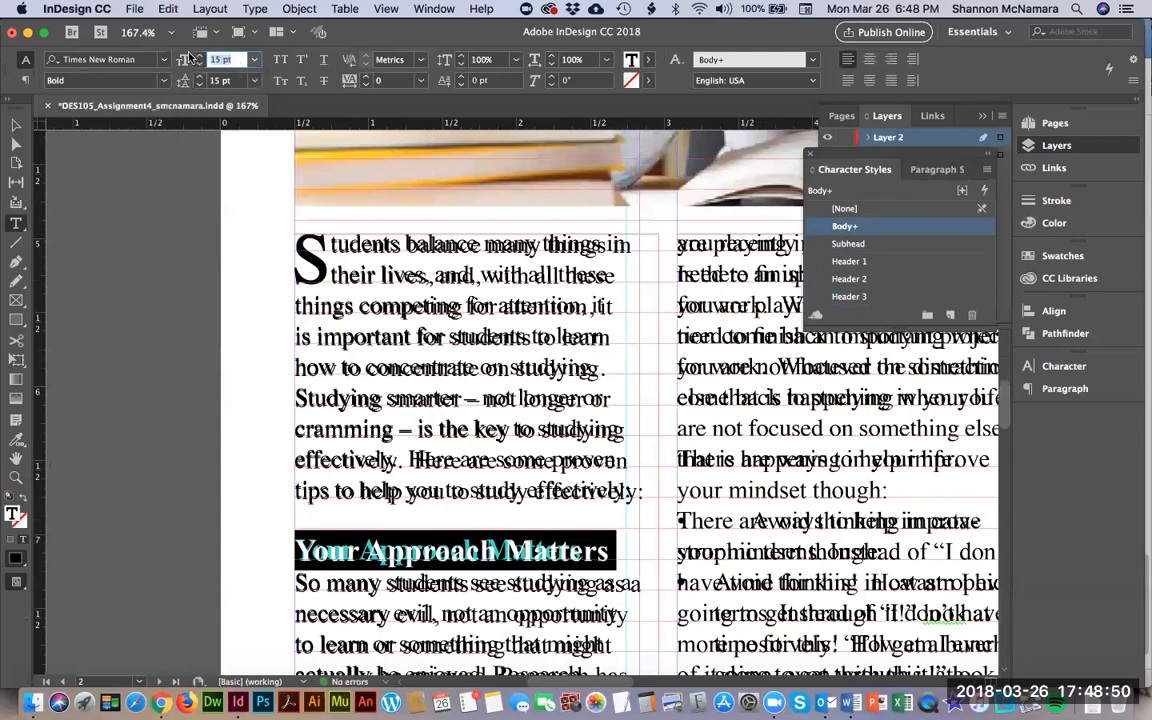
{"action": "type", "text": "4"}
{"action": "key", "text": "Return"}
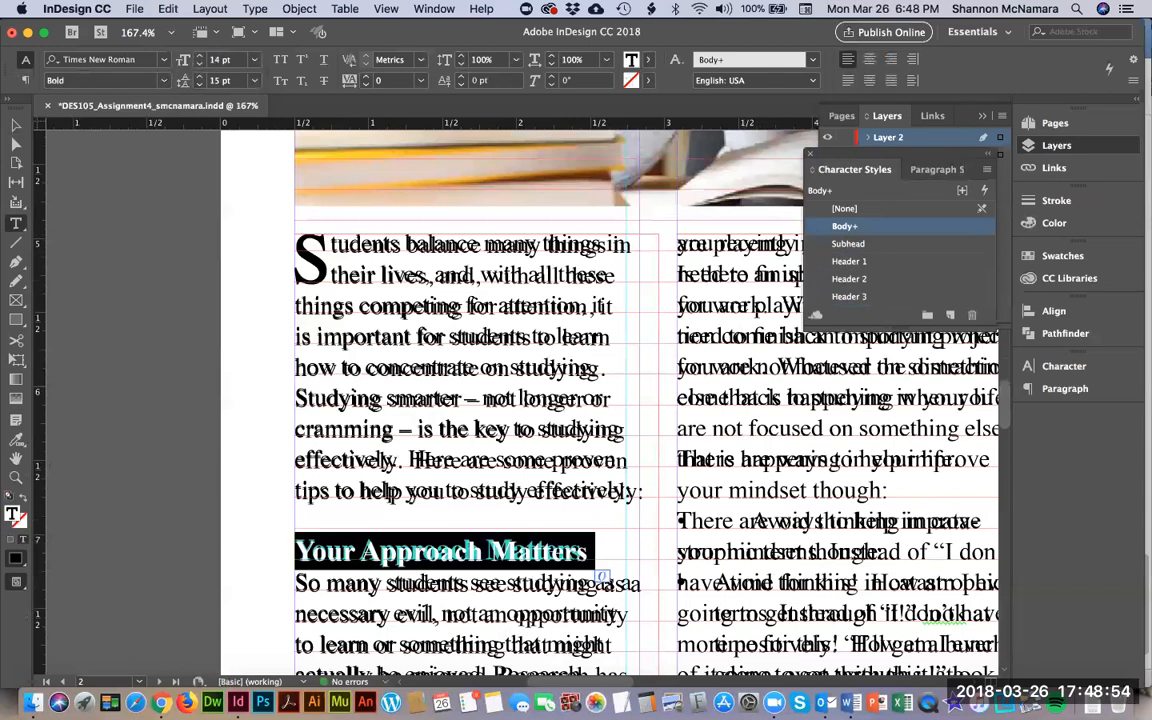
{"action": "left_click", "coordinate": [392, 82]}
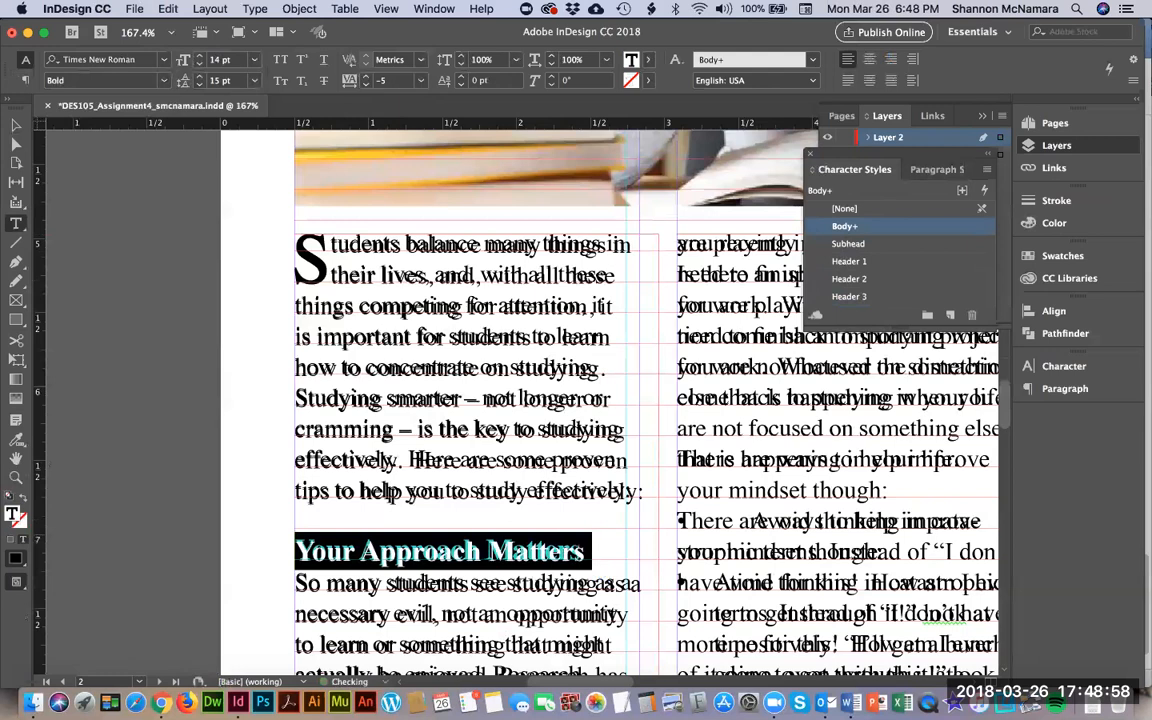
Select the entire threaded article text and set its tracking to -5.
{"action": "left_click", "coordinate": [296, 583]}
{"action": "key", "text": "super+a"}
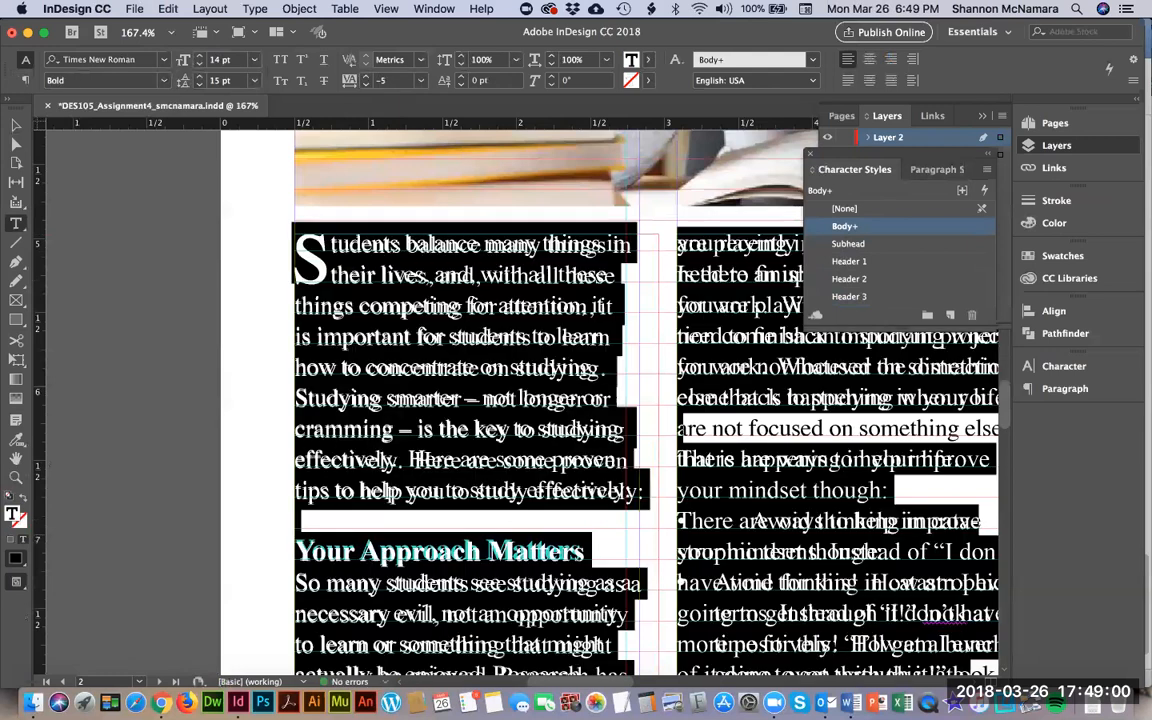
{"action": "left_click", "coordinate": [392, 82]}
{"action": "type", "text": "-"}
{"action": "key", "text": "Return"}
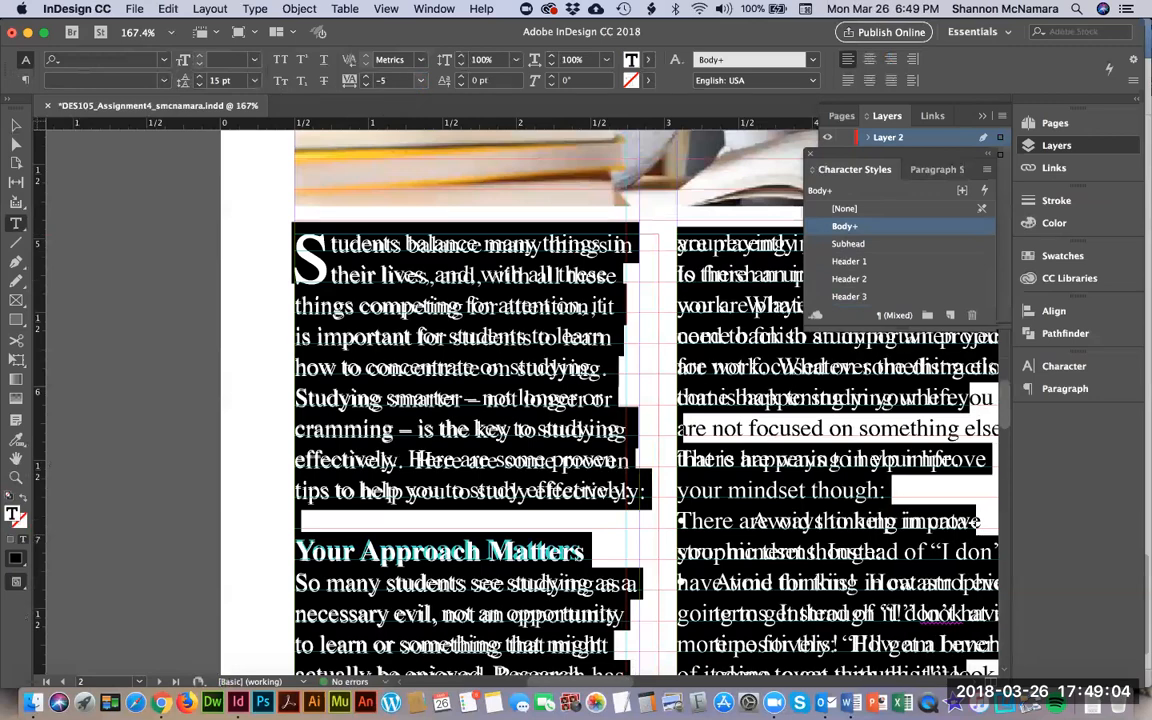
Apply the NL_Red swatch to the "Your Approach Matters" heading text in the article's first column.
{"action": "key", "text": "Right"}
{"action": "key", "text": "super+Home"}
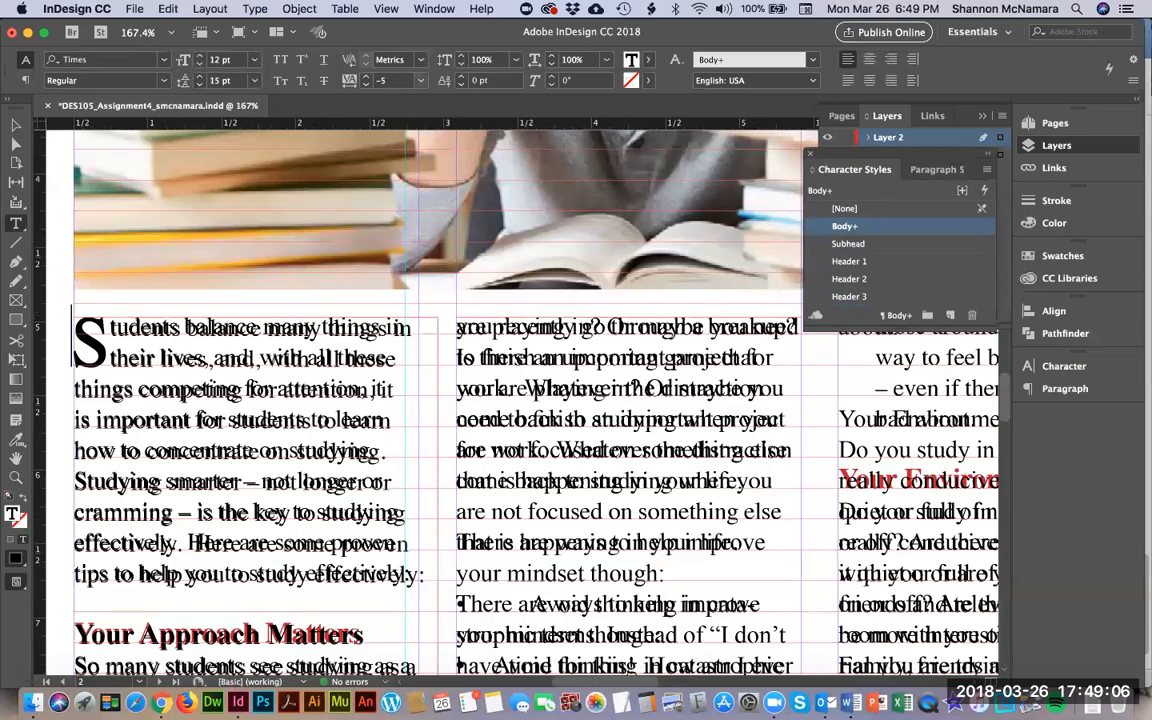
{"action": "scroll", "coordinate": [280, 474], "scroll_direction": "down", "scroll_amount": 3}
{"action": "left_click", "coordinate": [363, 527]}
{"action": "key", "text": "shift+Up"}
{"action": "key", "text": "Left"}
{"action": "key", "text": "Down"}
{"action": "key", "text": "Down"}
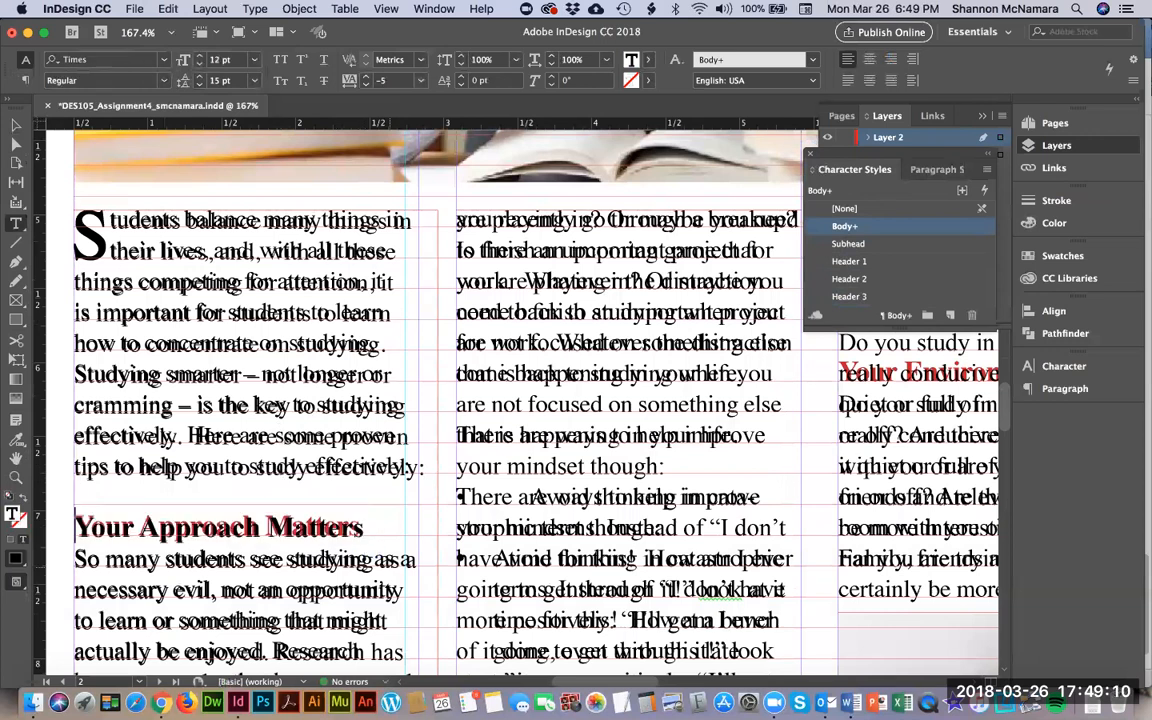
{"action": "key", "text": "Up"}
{"action": "key", "text": "shift+Down"}
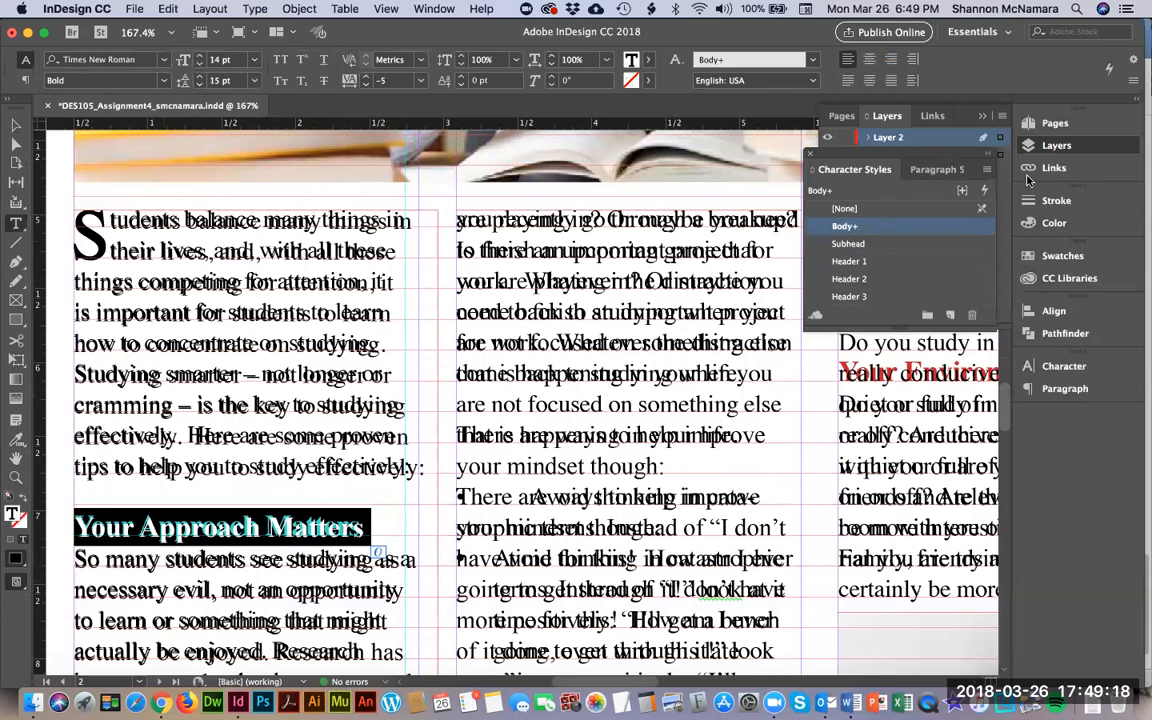
{"action": "left_click", "coordinate": [1053, 224]}
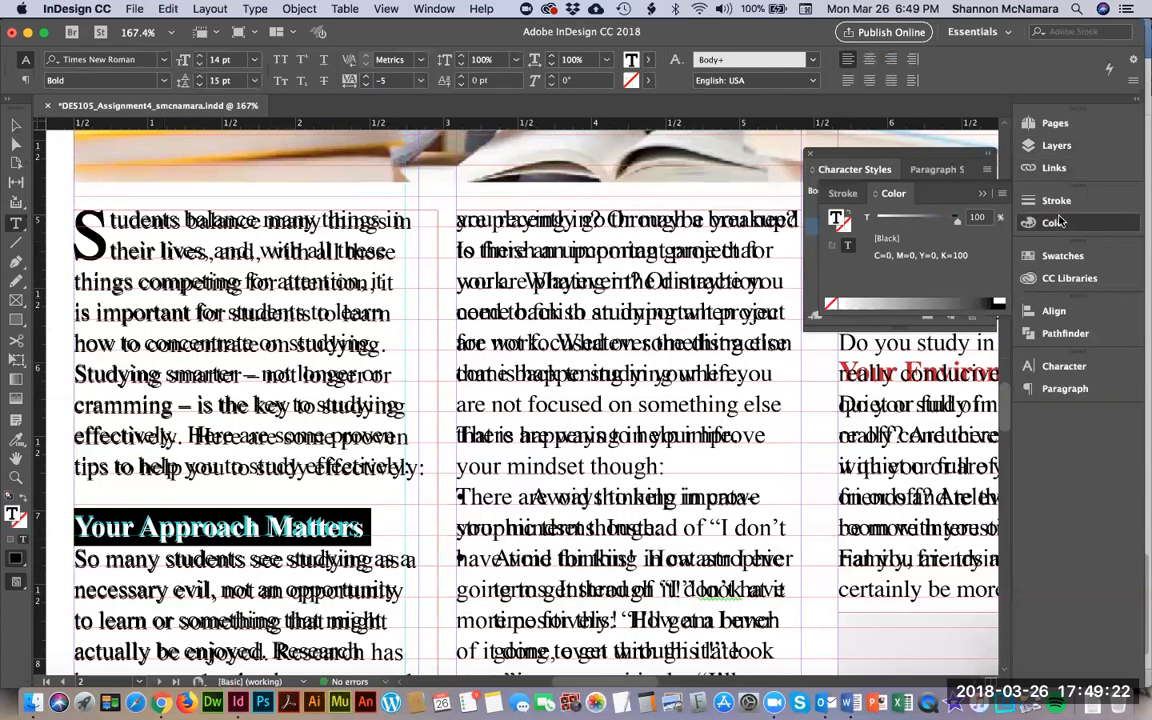
{"action": "left_click", "coordinate": [1058, 257]}
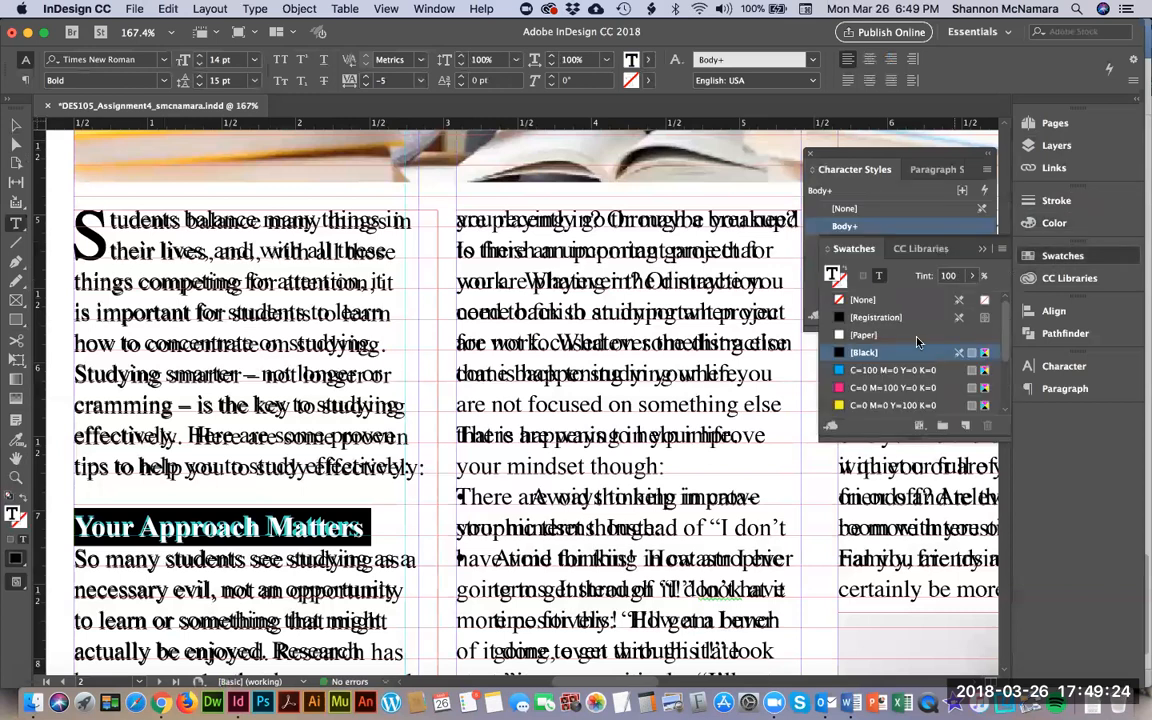
{"action": "scroll", "coordinate": [917, 343], "scroll_direction": "down", "scroll_amount": 3}
{"action": "left_click", "coordinate": [868, 388]}
{"action": "left_click", "coordinate": [372, 528]}
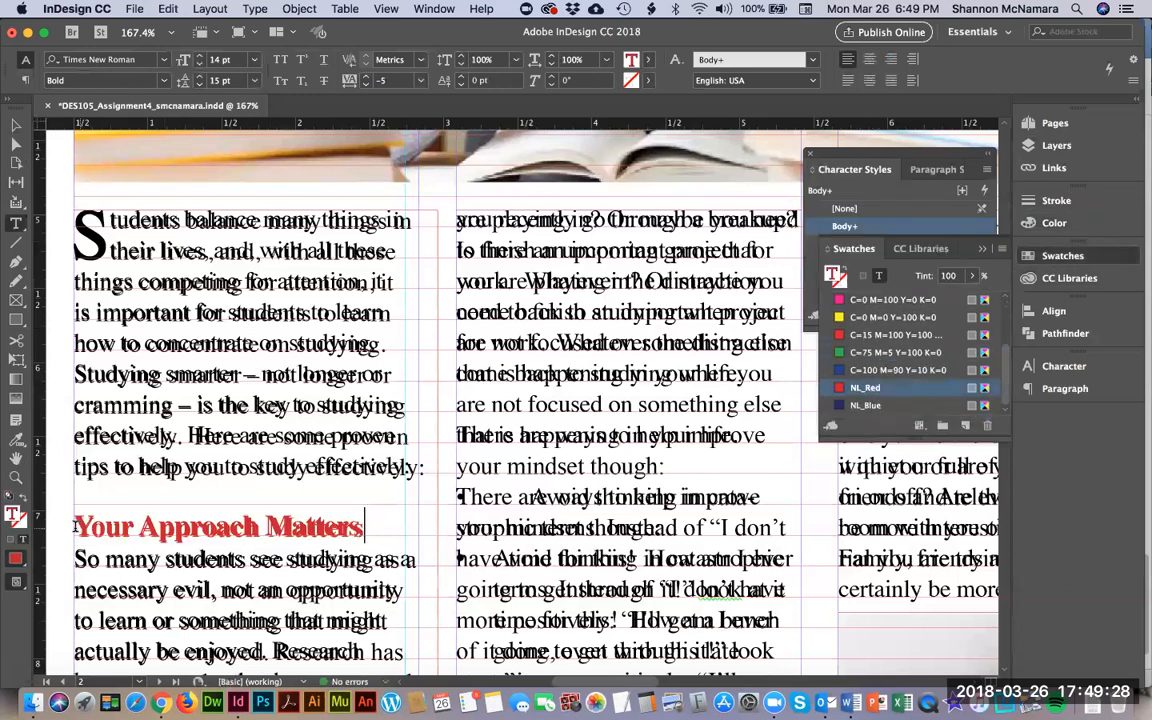
Create a new character style from the red "Your Approach Matters" heading's formatting and select it in the style list.
{"action": "left_click", "coordinate": [875, 171]}
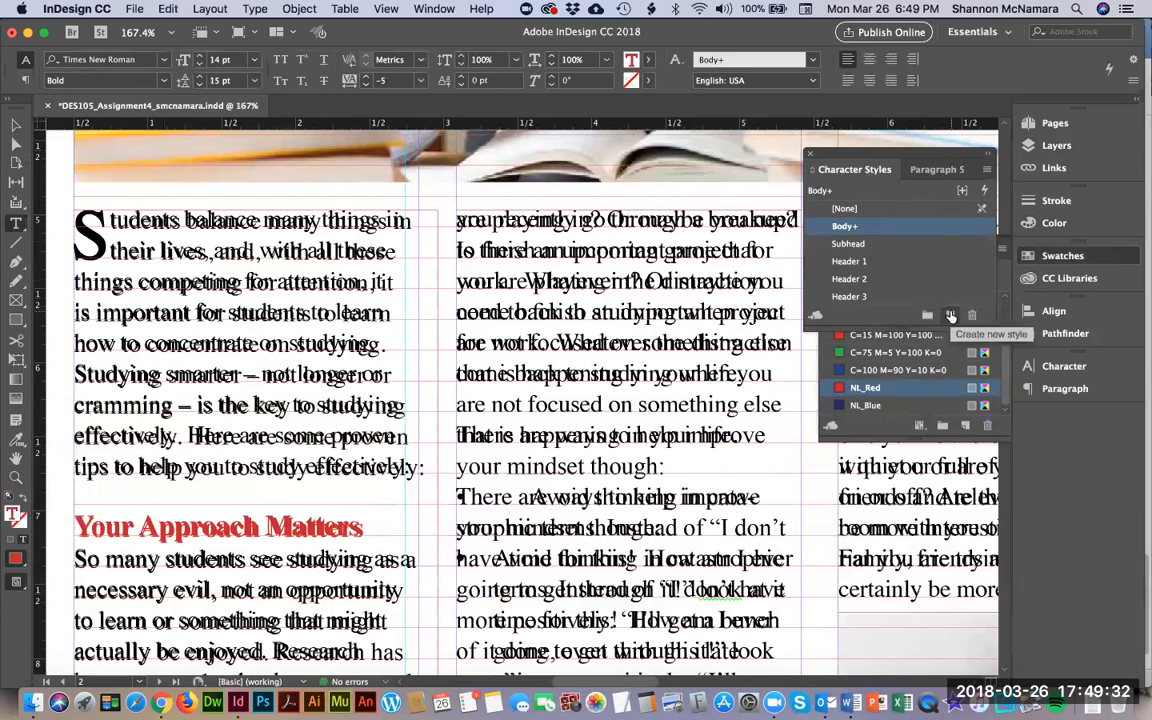
{"action": "left_click", "coordinate": [951, 316]}
{"action": "left_click", "coordinate": [845, 244]}
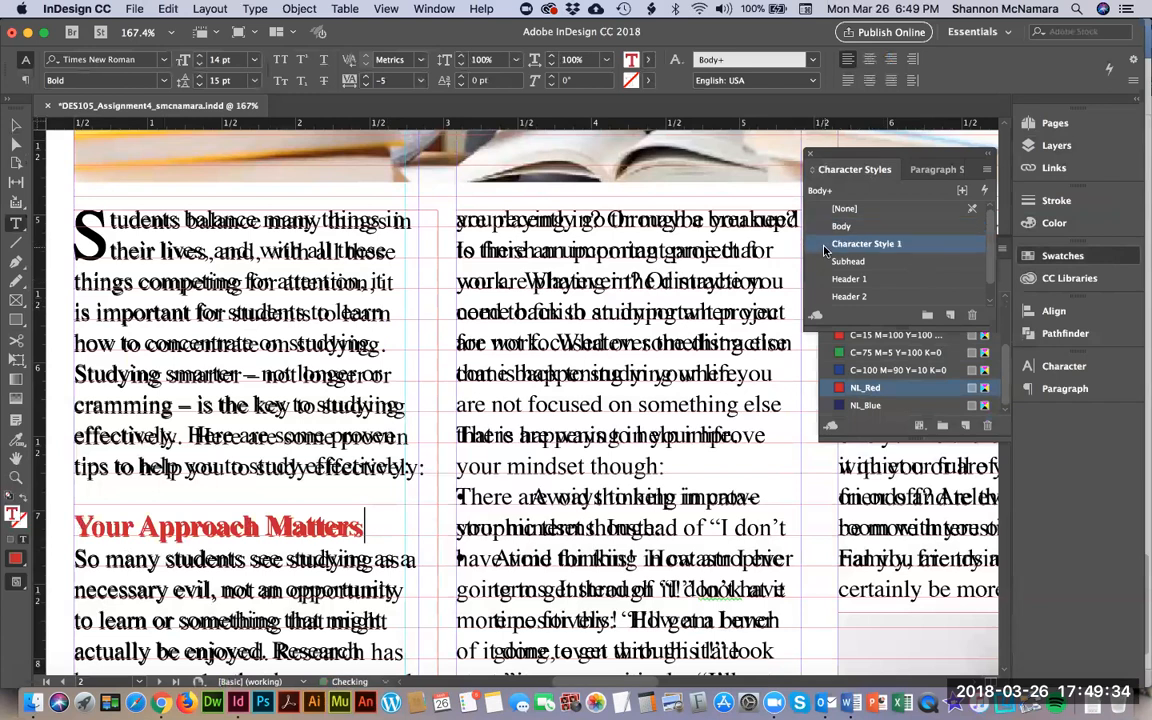
Rename Character Style 1 to Header 4, checking its basic character formats and character color before saving the style.
{"action": "double_click", "coordinate": [832, 246]}
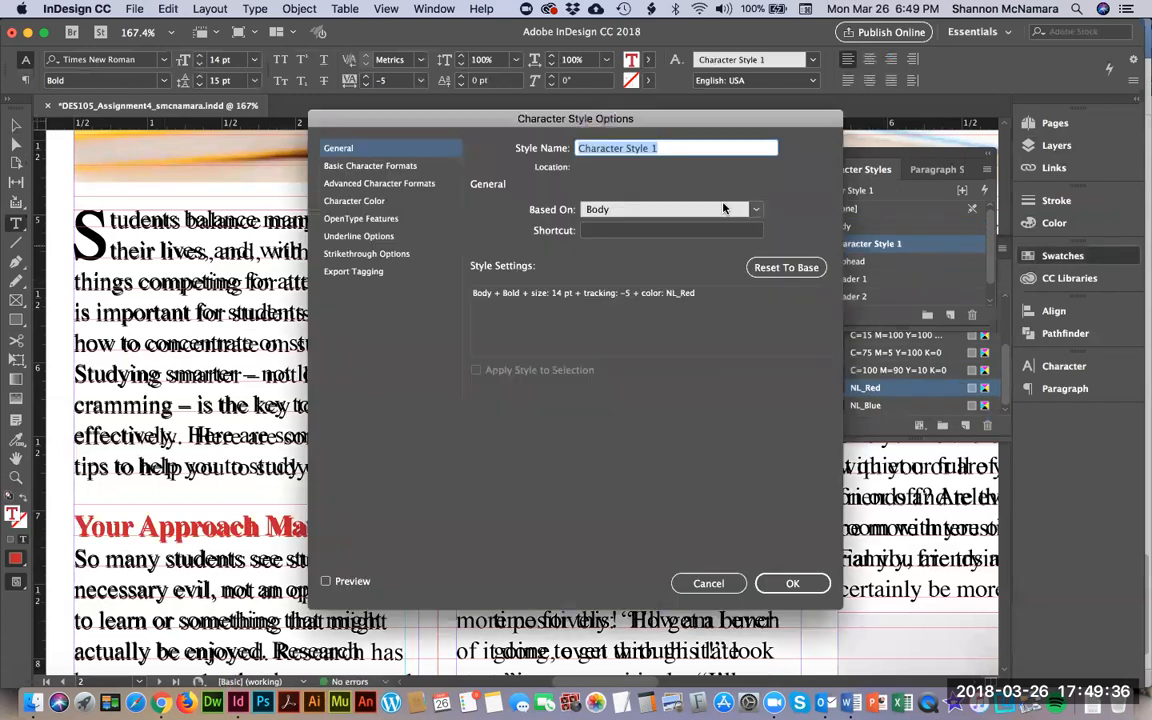
{"action": "type", "text": "Header 4"}
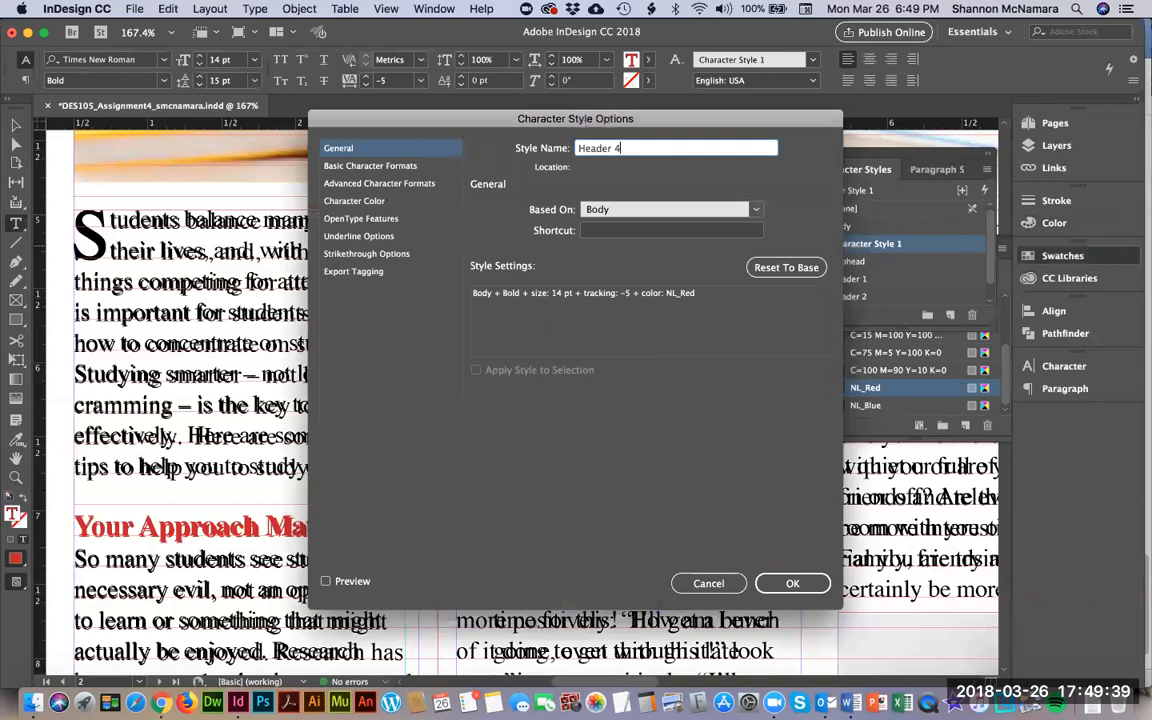
{"action": "left_click", "coordinate": [345, 166]}
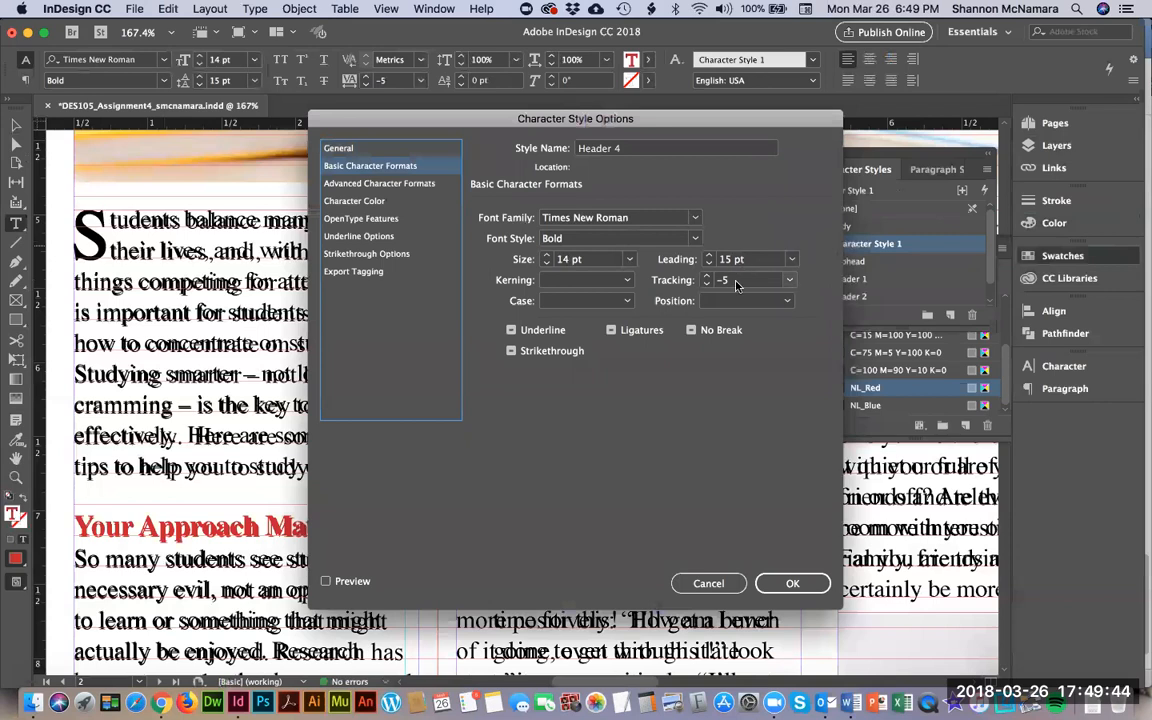
{"action": "left_click", "coordinate": [354, 201]}
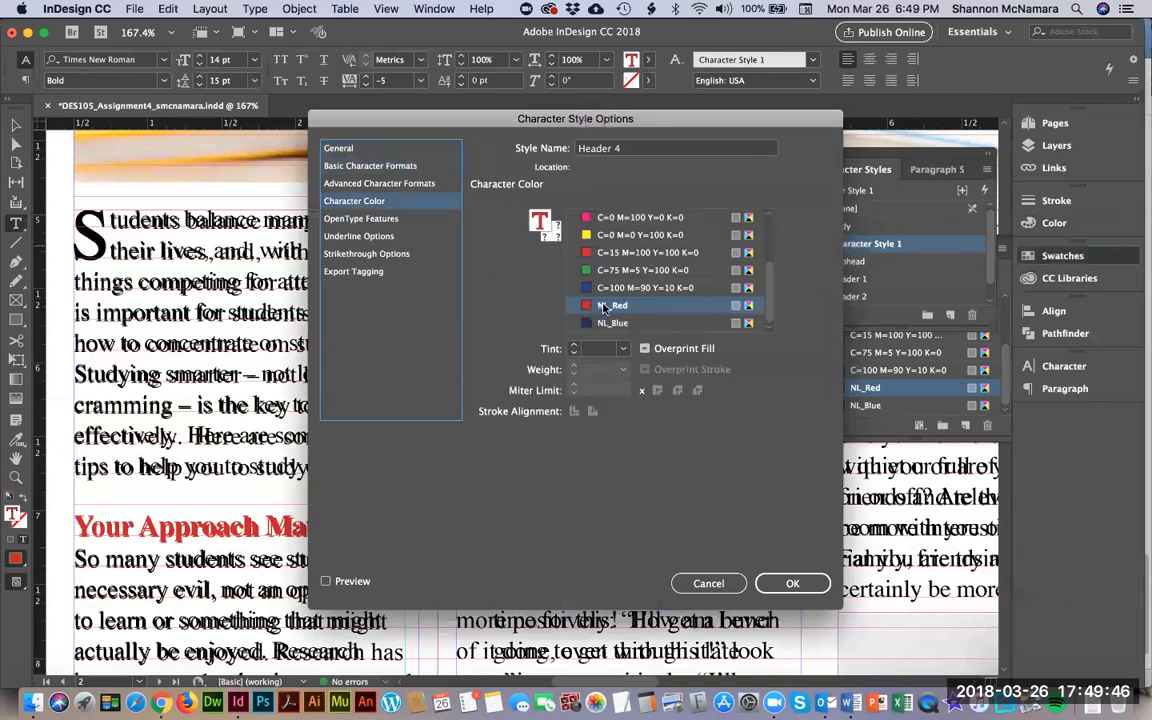
{"action": "left_click", "coordinate": [793, 583]}
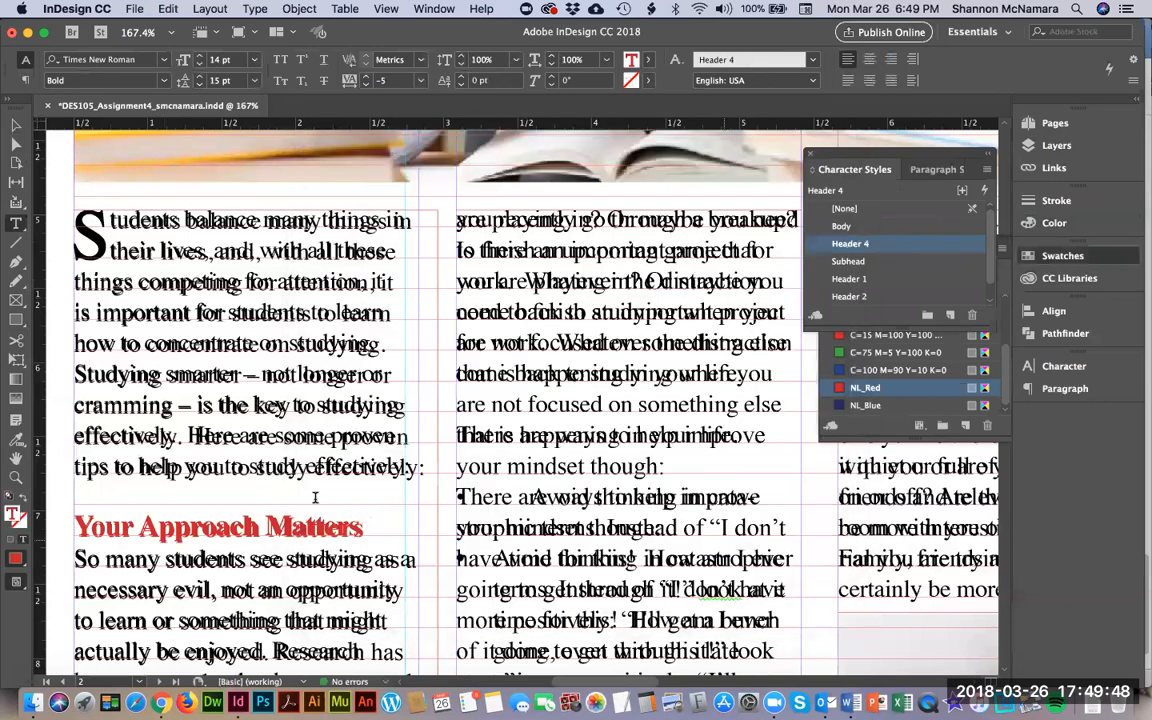
Insert line breaks before "has", "actually" and "to learn" in the first paragraph under "Your Approach Matters".
{"action": "scroll", "coordinate": [232, 474], "scroll_direction": "down", "scroll_amount": 5}
{"action": "scroll", "coordinate": [393, 317], "scroll_direction": "down", "scroll_amount": 3}
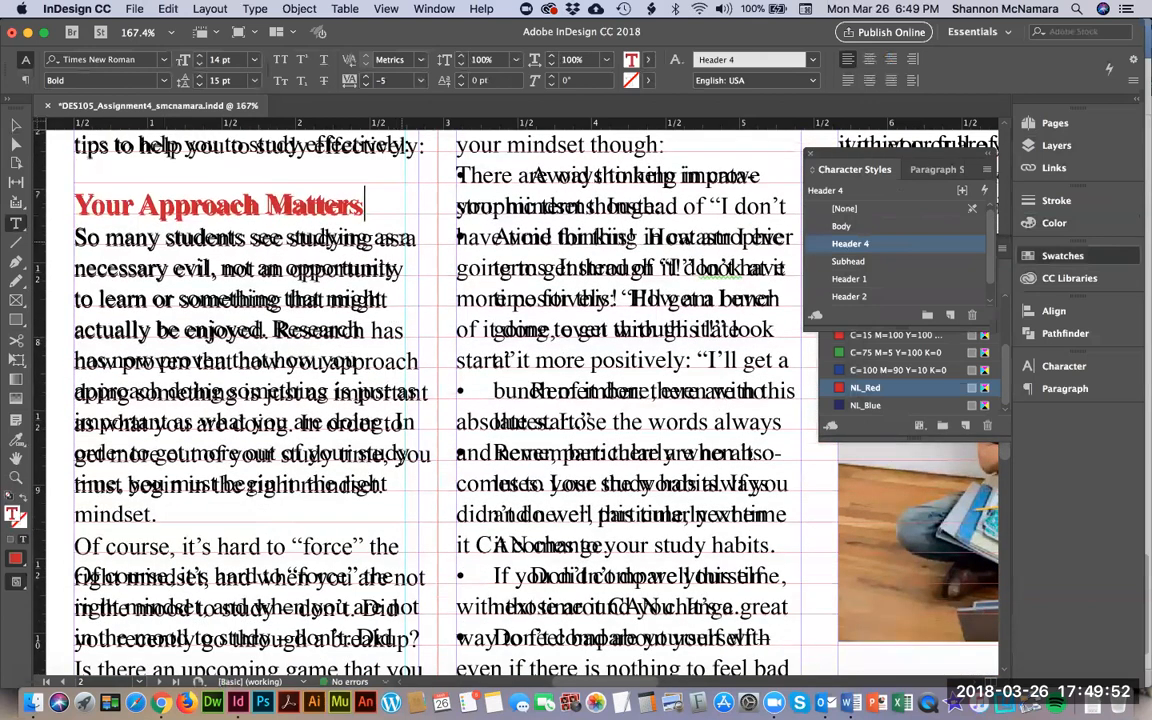
{"action": "left_click", "coordinate": [458, 330]}
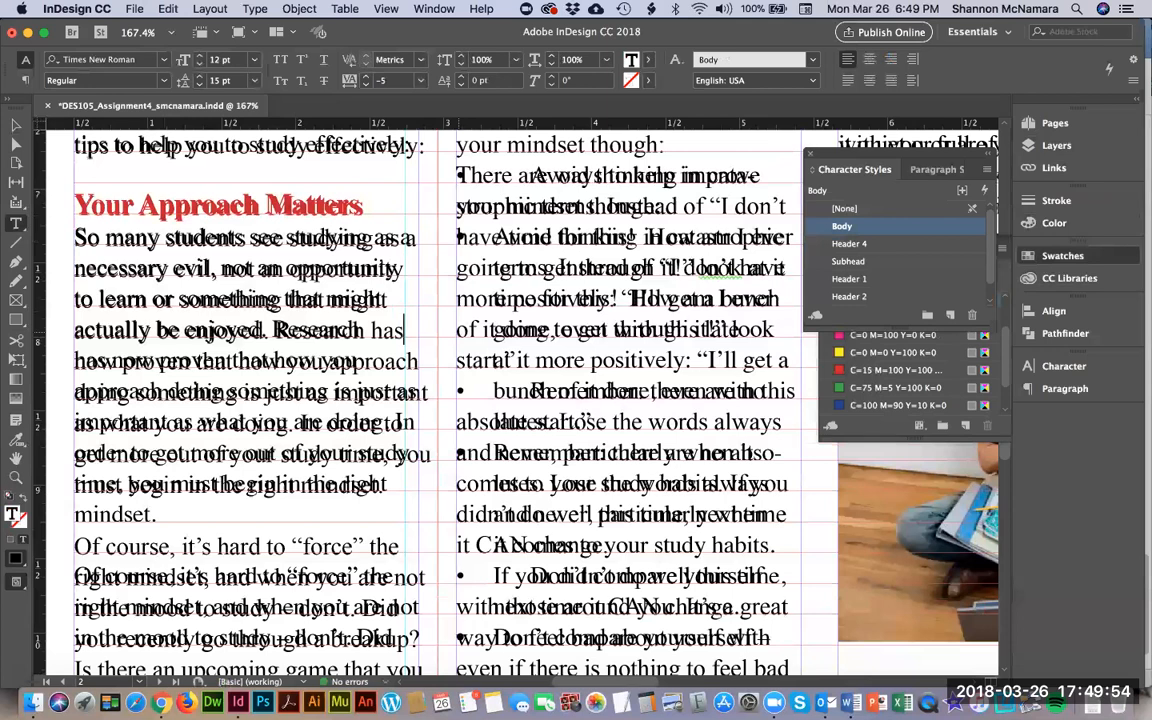
{"action": "key", "text": "Left"}
{"action": "key", "text": "Left"}
{"action": "key", "text": "Left"}
{"action": "key", "text": "Return"}
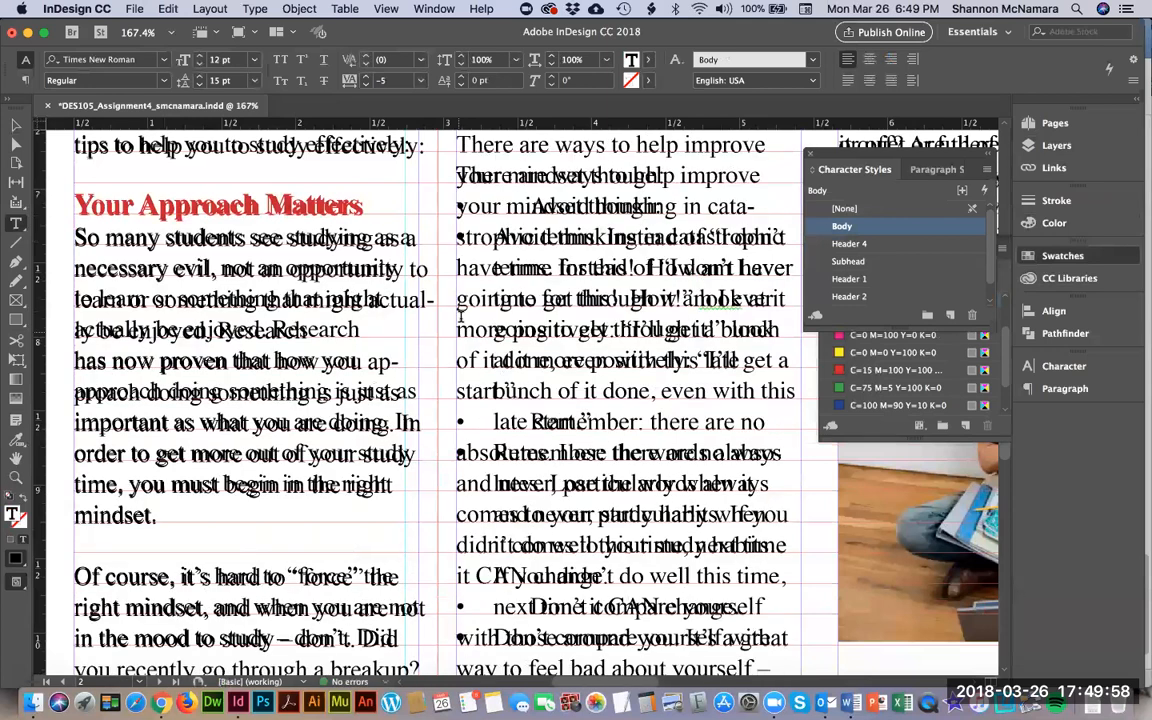
{"action": "key", "text": "Return"}
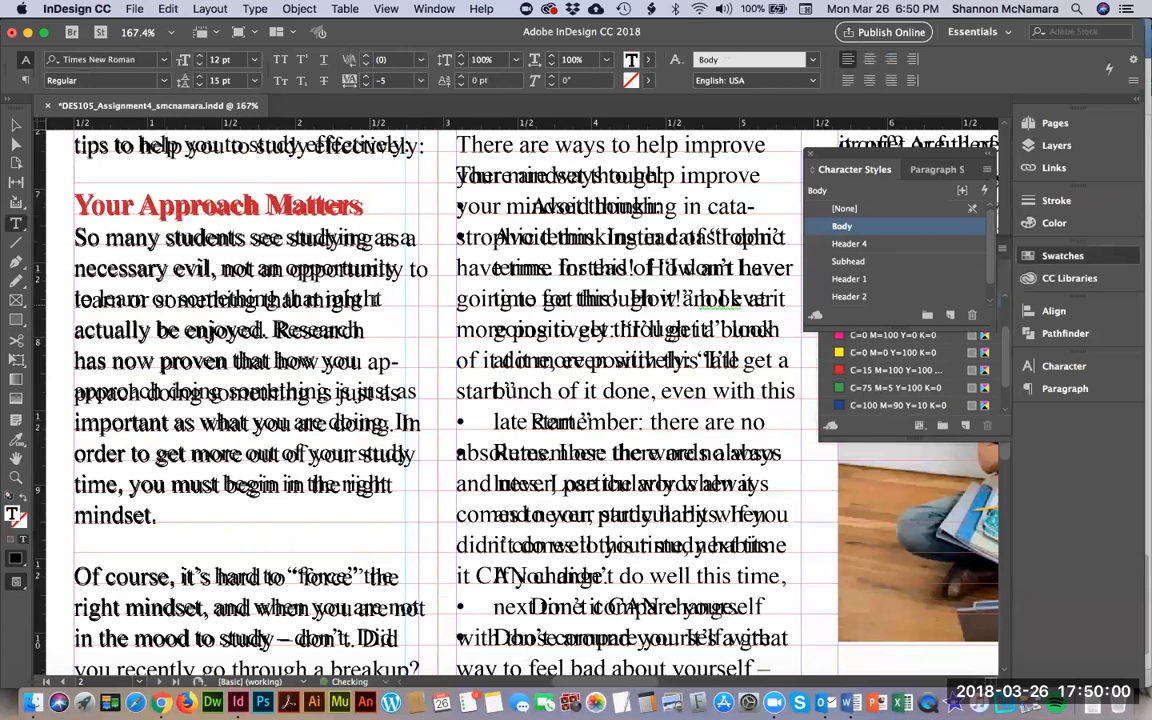
{"action": "key", "text": "Return"}
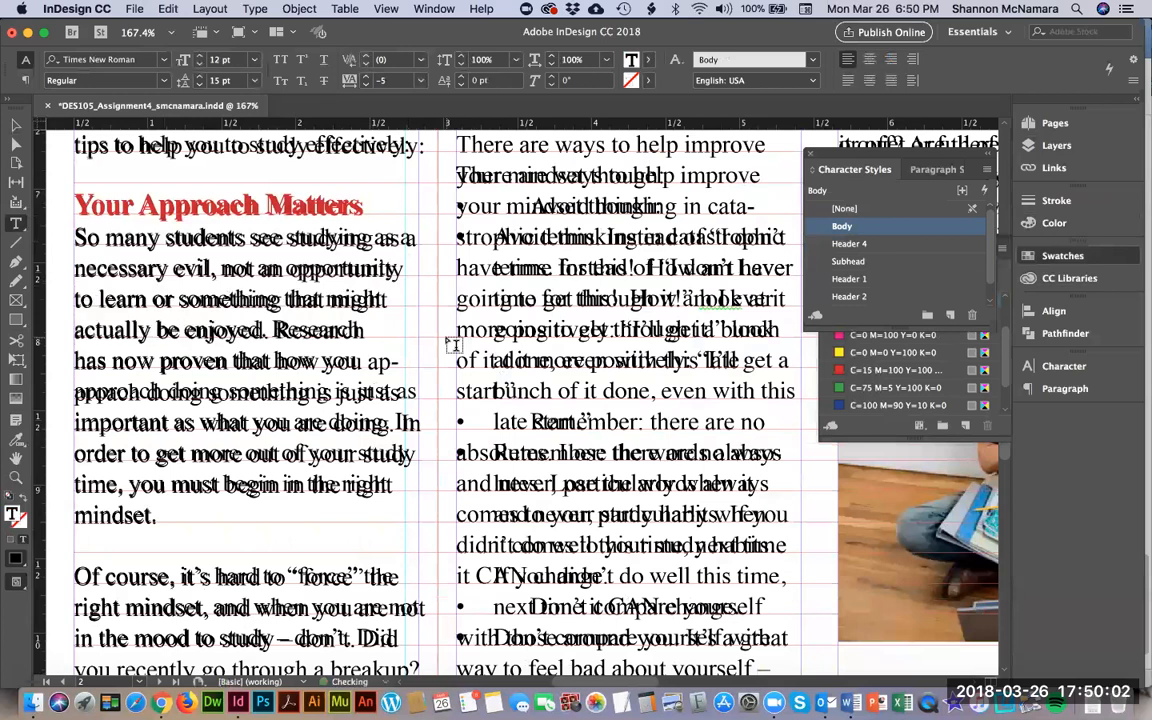
Break the line before the hyphenated word "approach" so it starts on its own line in the same paragraph.
{"action": "key", "text": "Down"}
{"action": "key", "text": "Down"}
{"action": "left_click", "coordinate": [366, 361]}
{"action": "key", "text": "Return"}
{"action": "key", "text": "Down"}
{"action": "key", "text": "Down"}
{"action": "key", "text": "Down"}
{"action": "key", "text": "Down"}
{"action": "key", "text": "Down"}
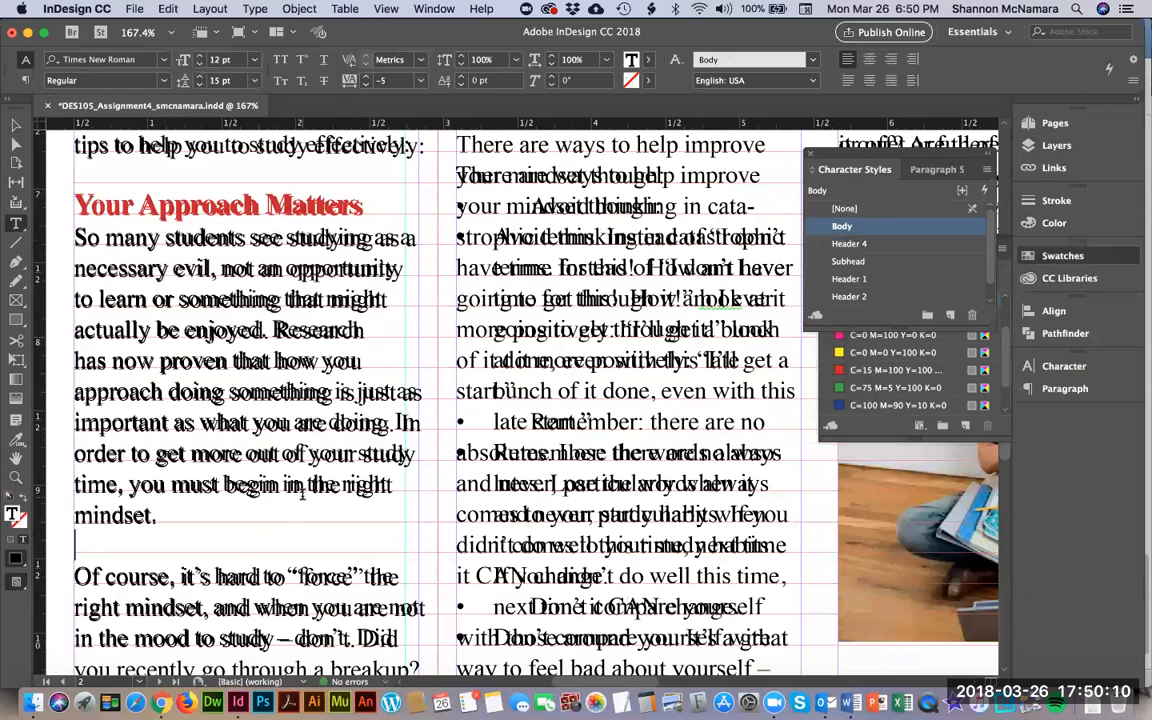
Shorten the first and second column text frames on page 2 so their bottom edges sit above the blue footer line.
{"action": "scroll", "coordinate": [270, 448], "scroll_direction": "down", "scroll_amount": 3}
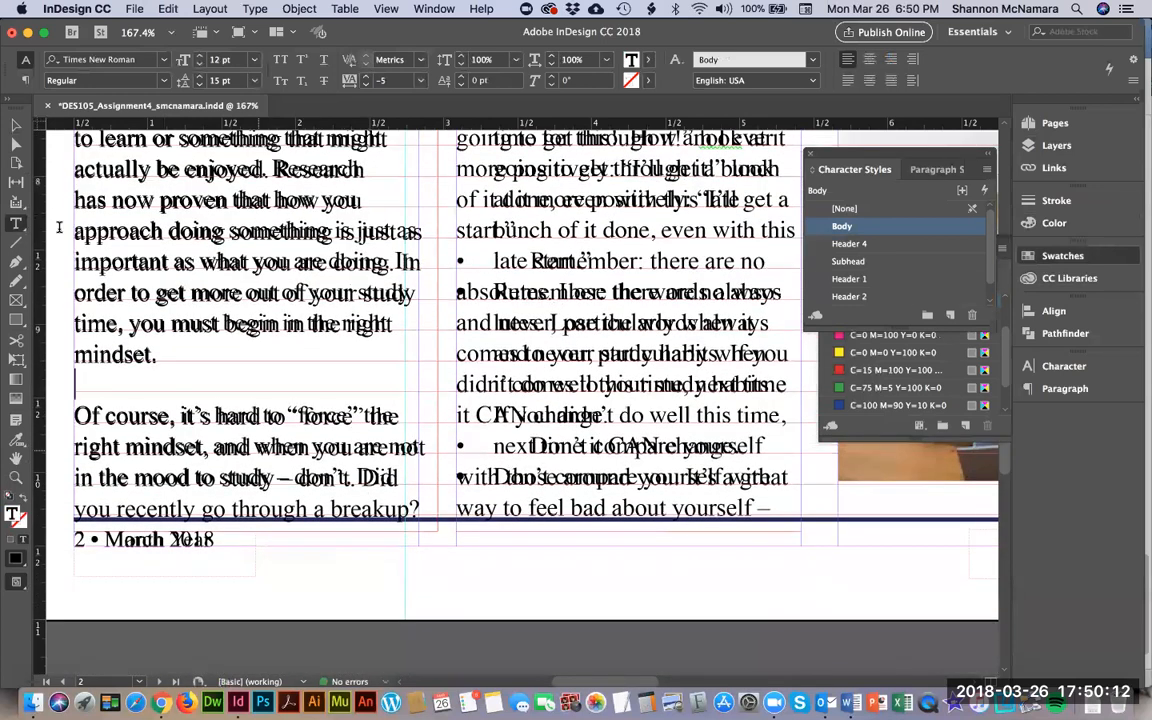
{"action": "left_click", "coordinate": [16, 123]}
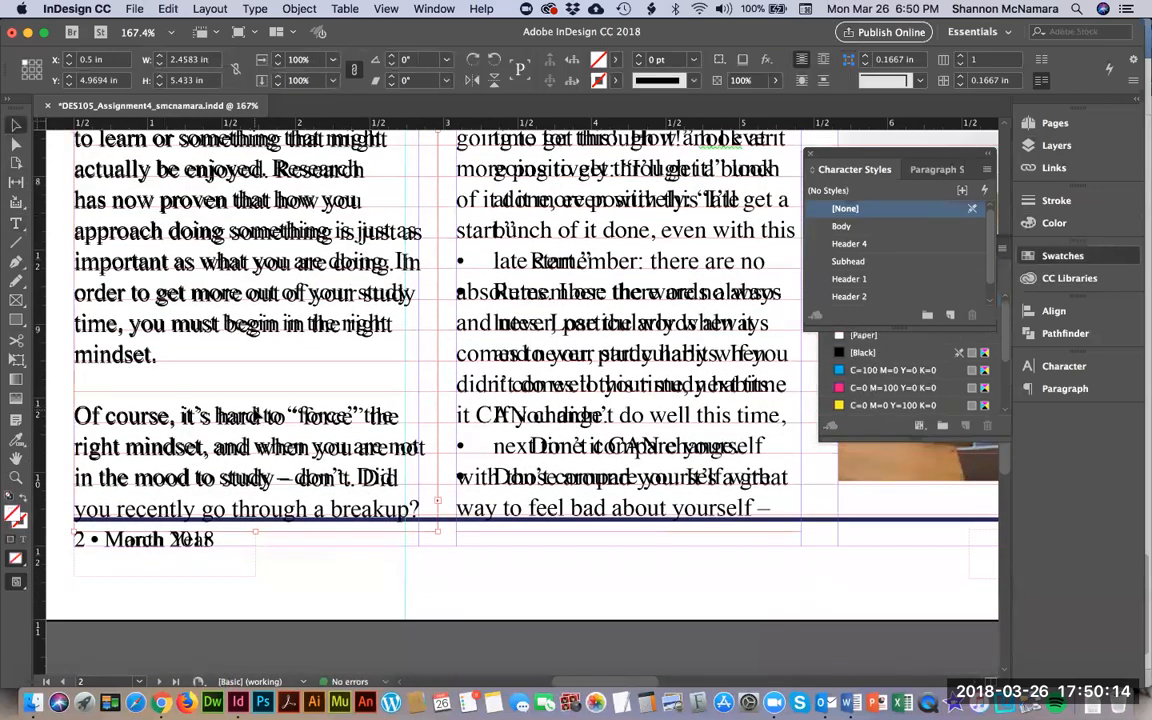
{"action": "left_click_drag", "start_coordinate": [256, 531], "coordinate": [255, 502]}
{"action": "left_click", "coordinate": [575, 490]}
{"action": "left_click_drag", "start_coordinate": [628, 531], "coordinate": [627, 509]}
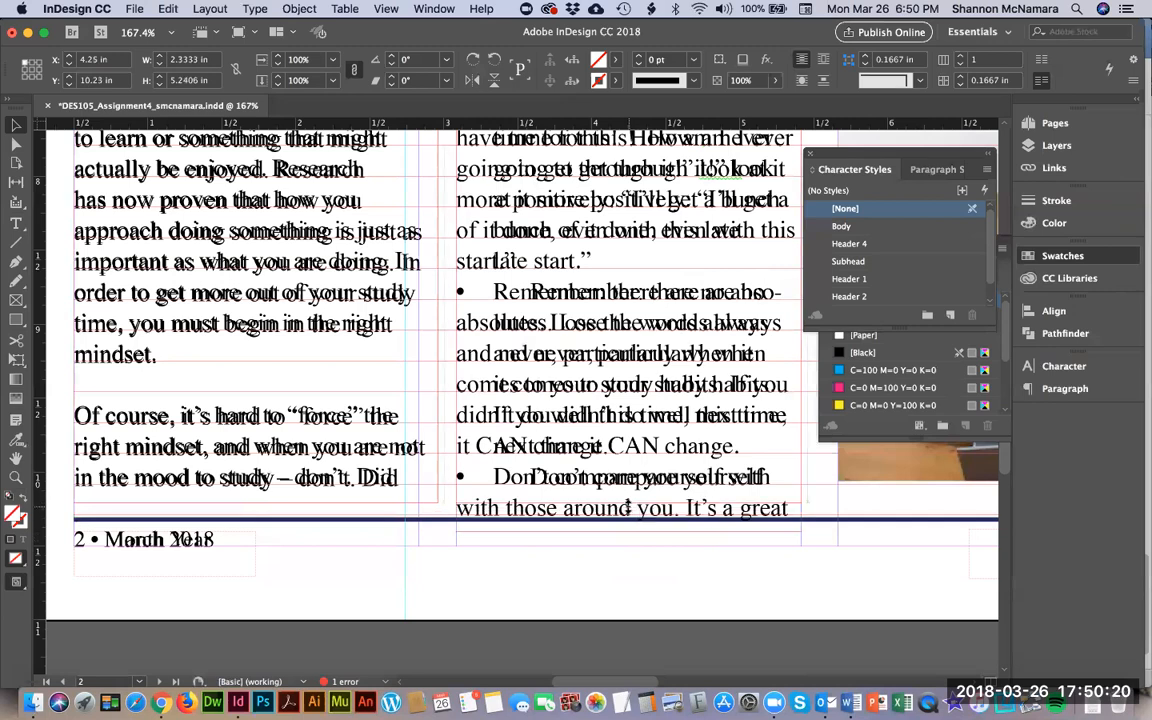
{"action": "left_click", "coordinate": [625, 532]}
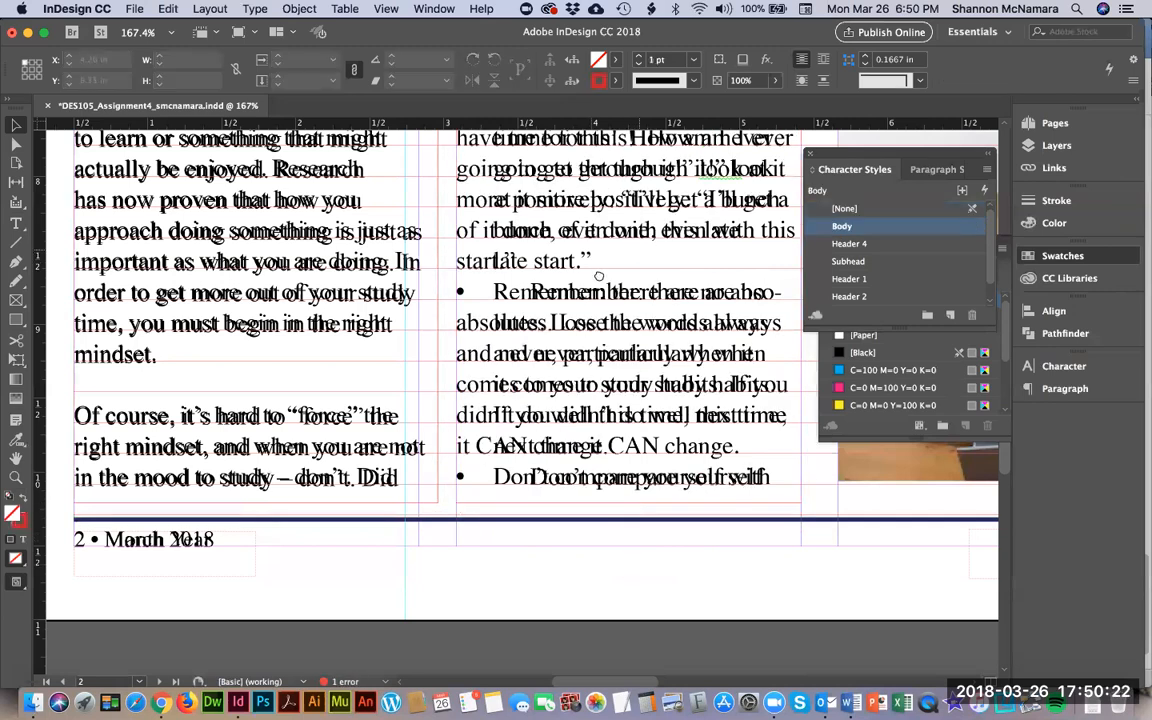
Select the whole first bulleted item, "Avoid thinking in catastrophic terms", in the second column.
{"action": "scroll", "coordinate": [598, 276], "scroll_direction": "right", "scroll_amount": 3}
{"action": "scroll", "coordinate": [487, 302], "scroll_direction": "up", "scroll_amount": 8}
{"action": "scroll", "coordinate": [487, 302], "scroll_direction": "up", "scroll_amount": 5}
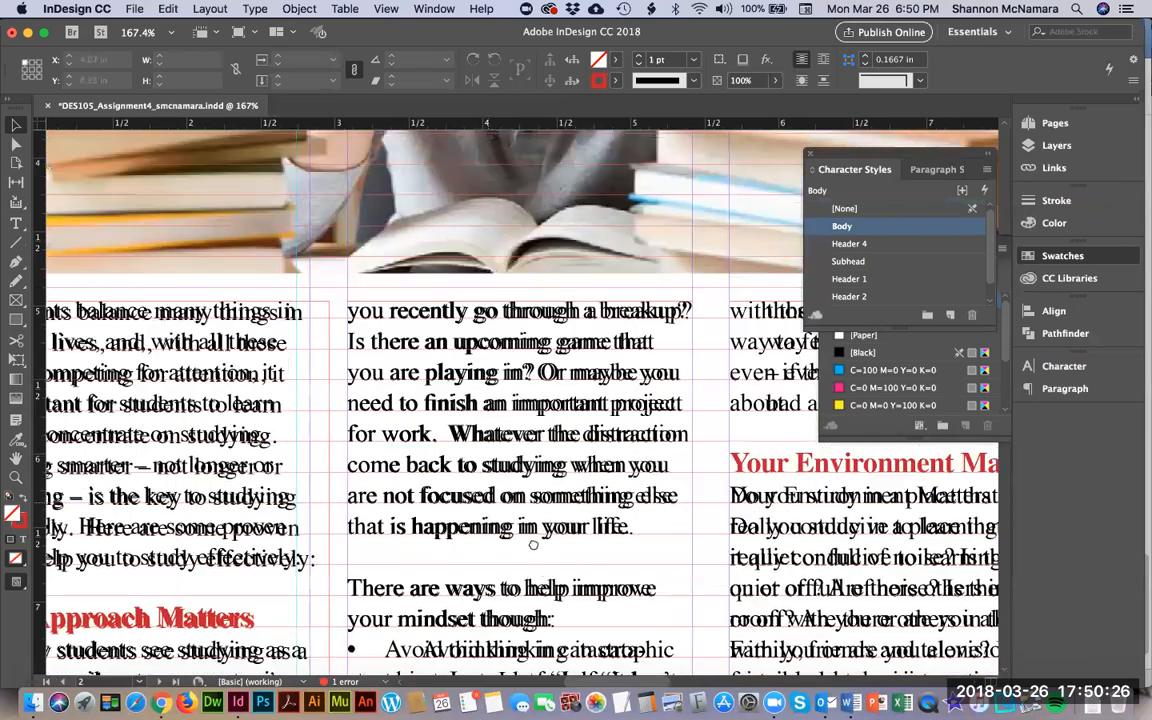
{"action": "scroll", "coordinate": [533, 545], "scroll_direction": "down", "scroll_amount": 7}
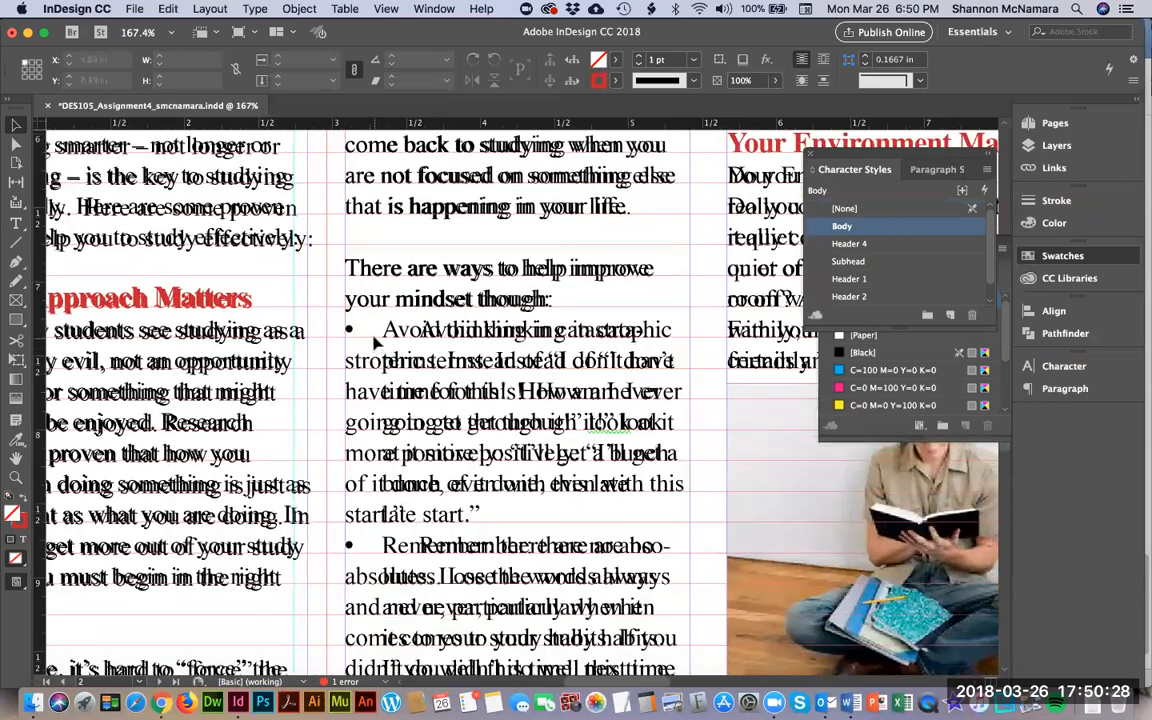
{"action": "double_click", "coordinate": [375, 339]}
{"action": "key", "text": "Left"}
{"action": "key", "text": "Right"}
{"action": "key", "text": "Right"}
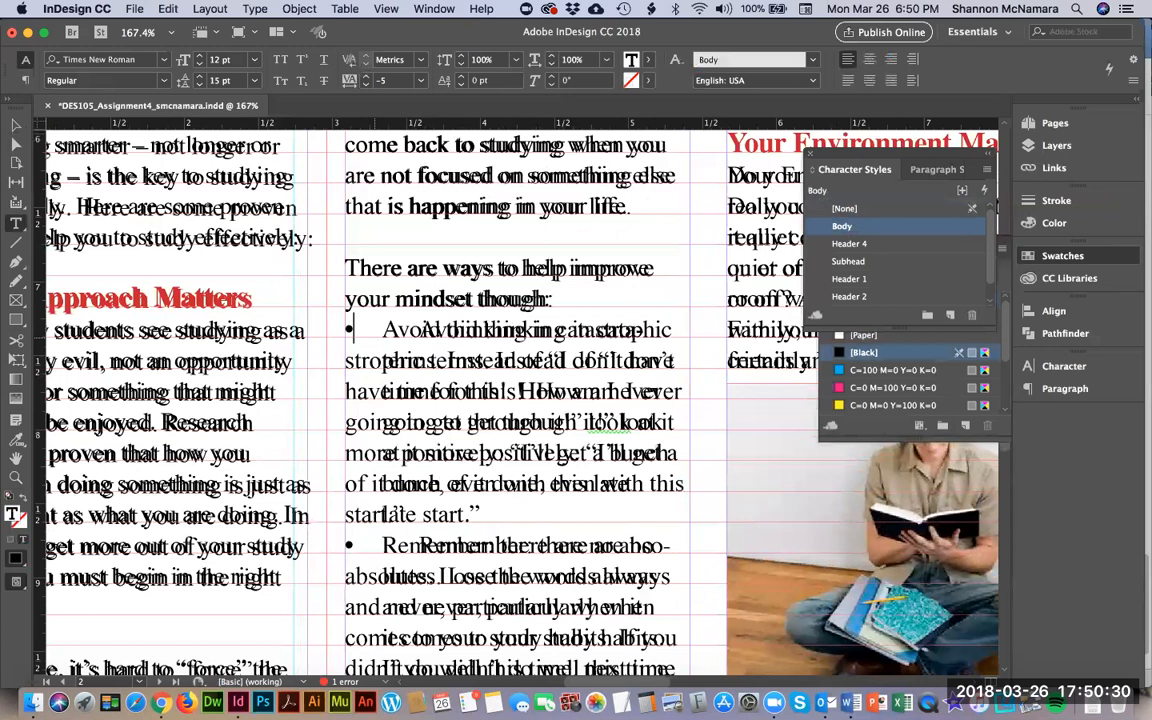
{"action": "key", "text": "Left"}
{"action": "key", "text": "Left"}
{"action": "key", "text": "Right"}
{"action": "key", "text": "Left"}
{"action": "key", "text": "shift+Down"}
{"action": "key", "text": "shift+Down"}
{"action": "key", "text": "shift+Down"}
{"action": "key", "text": "shift+Down"}
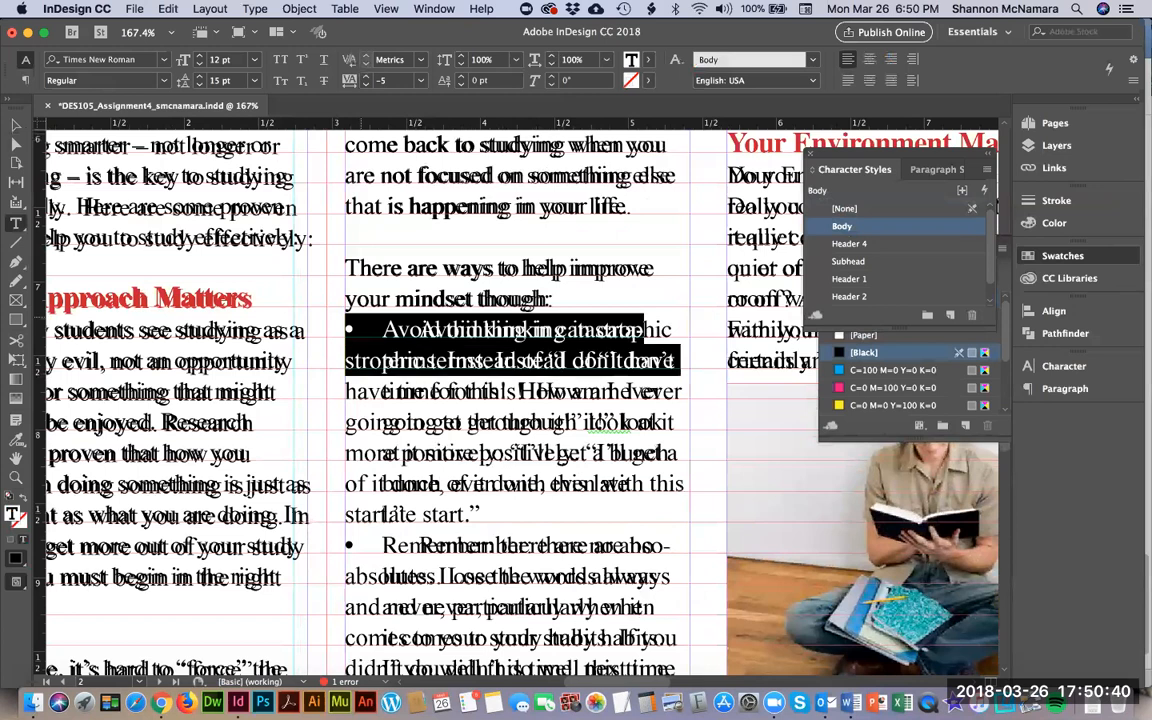
{"action": "key", "text": "shift+Down"}
{"action": "key", "text": "shift+Down"}
{"action": "key", "text": "shift+Down"}
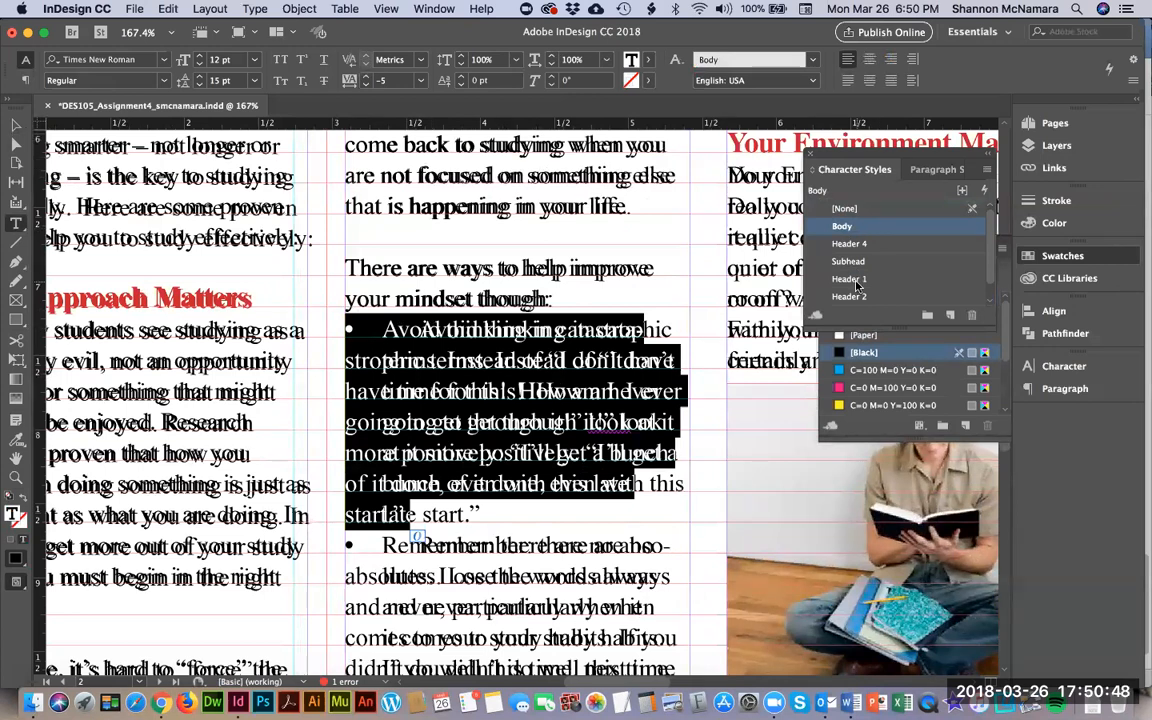
Try the Bullets paragraph style on the selected bulleted item, and undo it.
{"action": "left_click", "coordinate": [925, 169]}
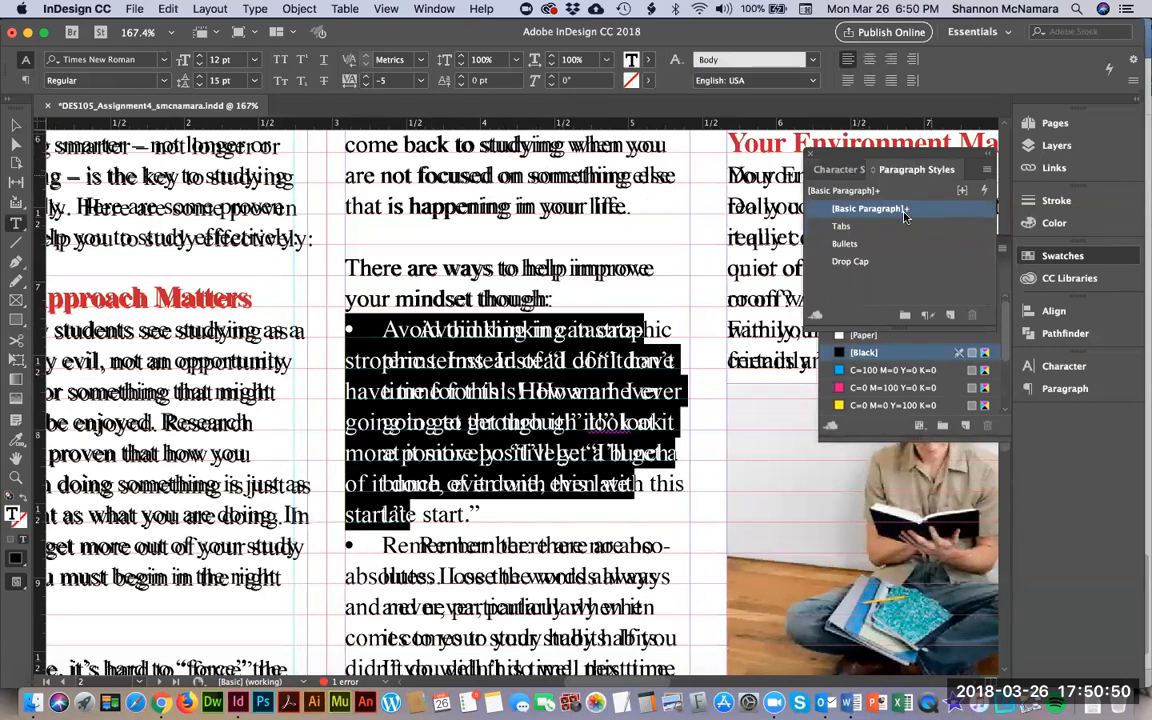
{"action": "left_click", "coordinate": [845, 244]}
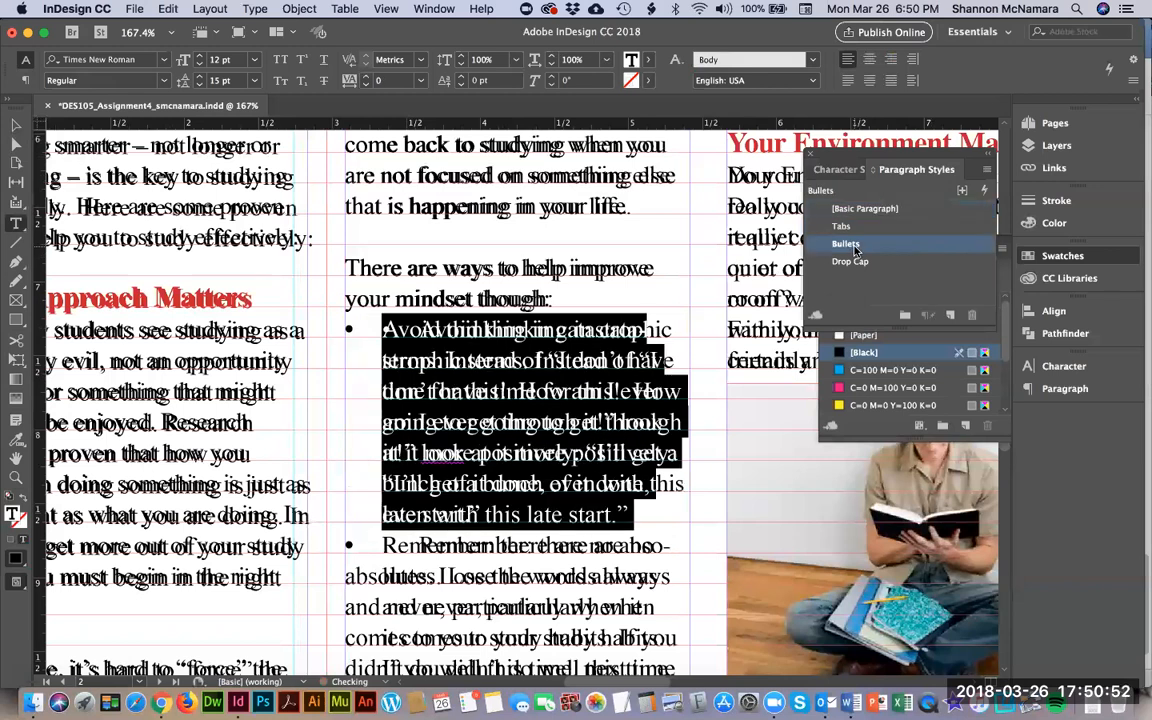
{"action": "key", "text": "super+z"}
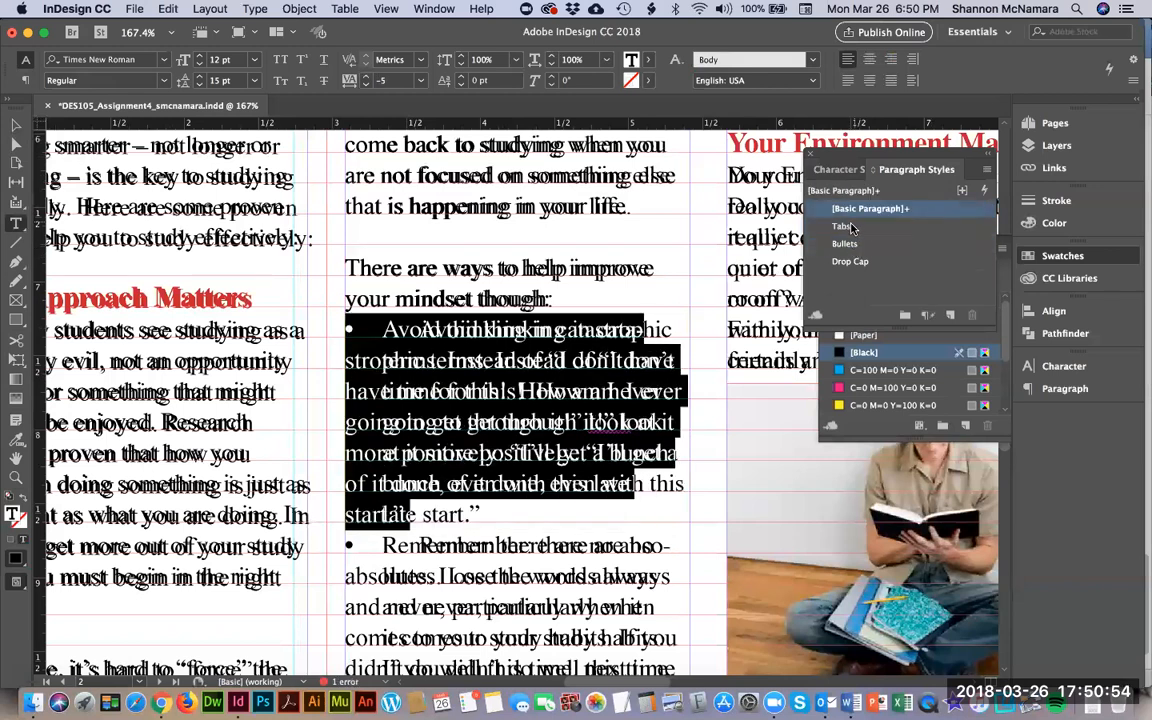
Create a new paragraph style for the selected bulleted item, apply it and name it Bullets 2.
{"action": "left_click", "coordinate": [948, 316]}
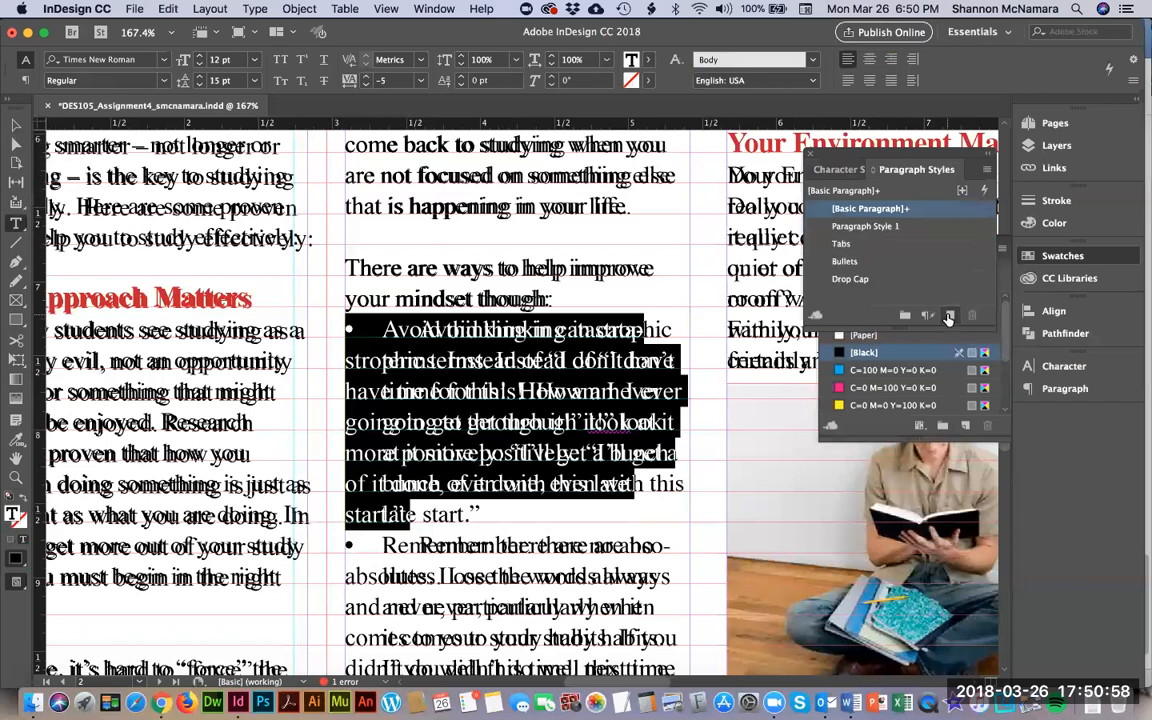
{"action": "left_click", "coordinate": [828, 227]}
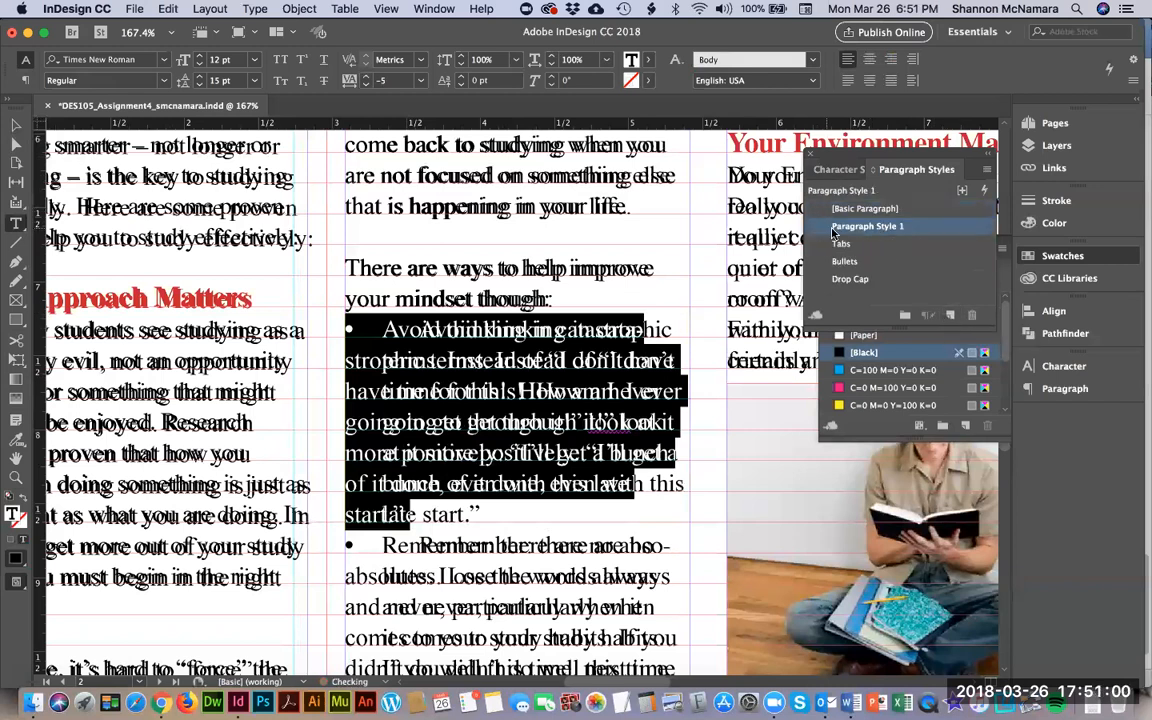
{"action": "double_click", "coordinate": [817, 230]}
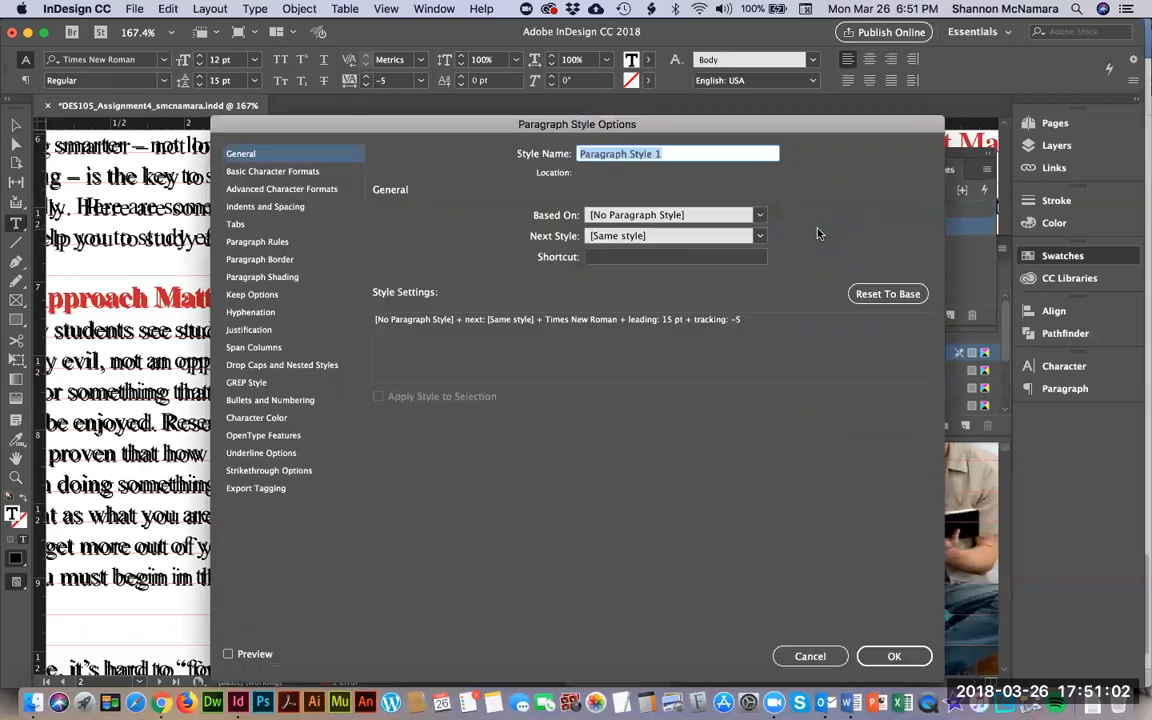
{"action": "type", "text": "Bullets 2"}
{"action": "left_click_drag", "start_coordinate": [347, 122], "coordinate": [833, 126]}
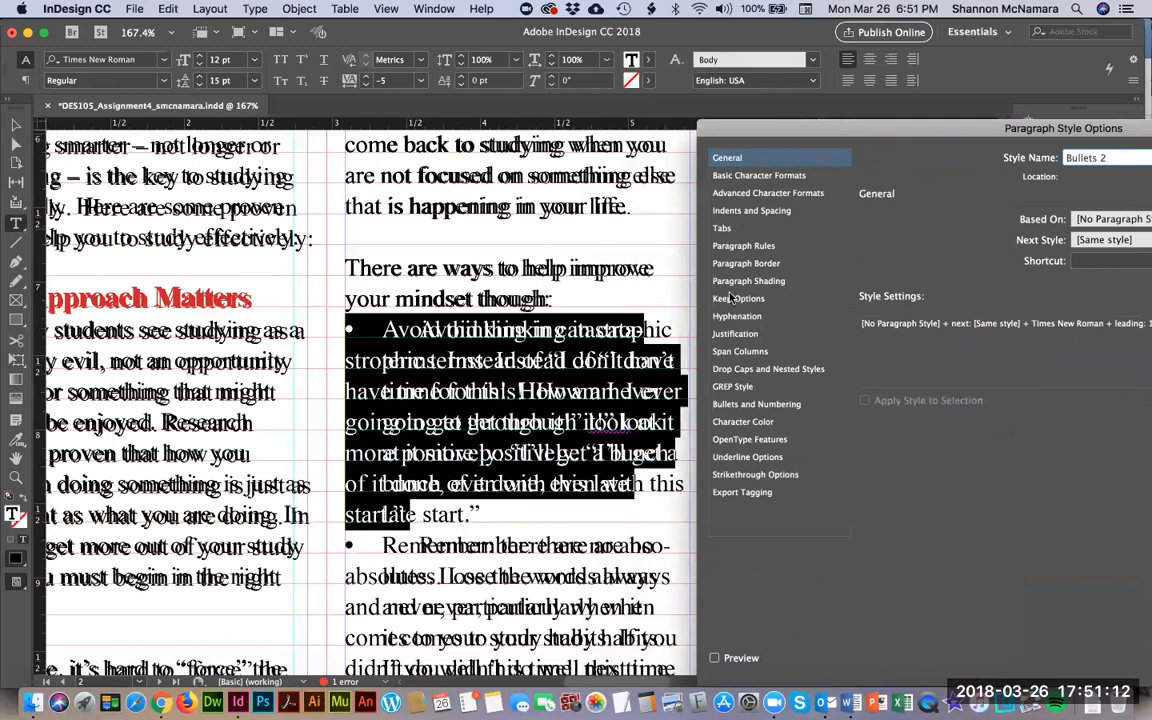
Set the Bullets 2 style's list type to Bullets with the preview turned on.
{"action": "left_click", "coordinate": [734, 405]}
{"action": "left_click_drag", "start_coordinate": [885, 130], "coordinate": [710, 130]}
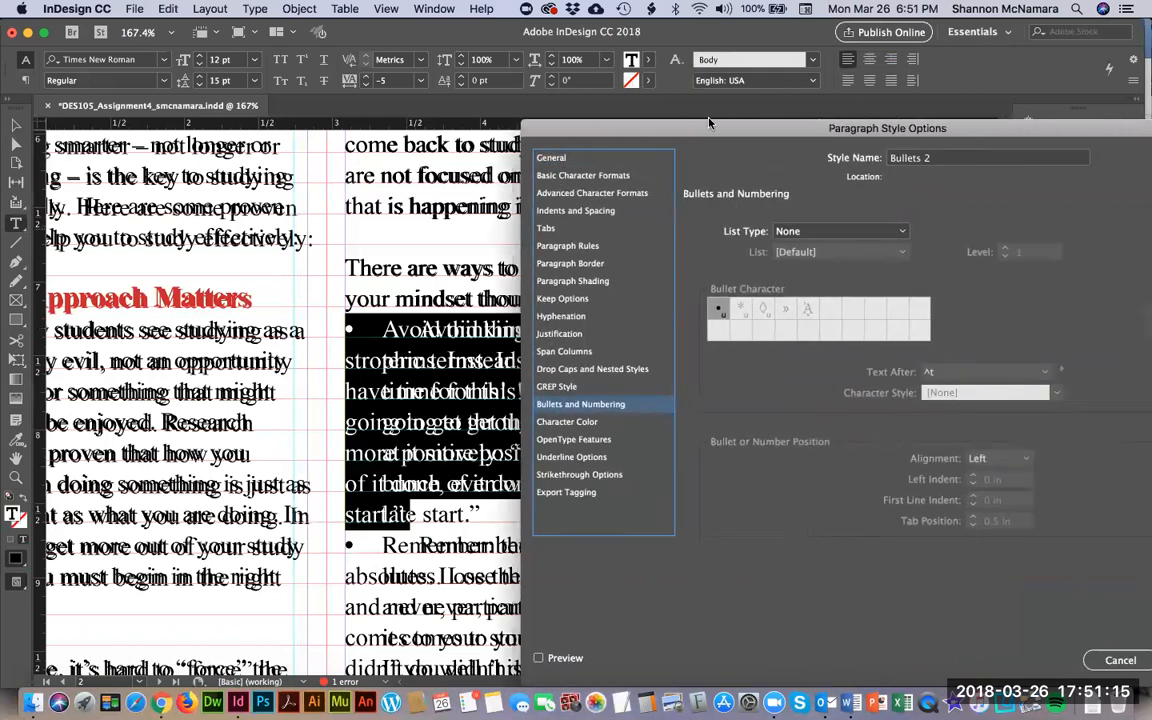
{"action": "left_click", "coordinate": [539, 659]}
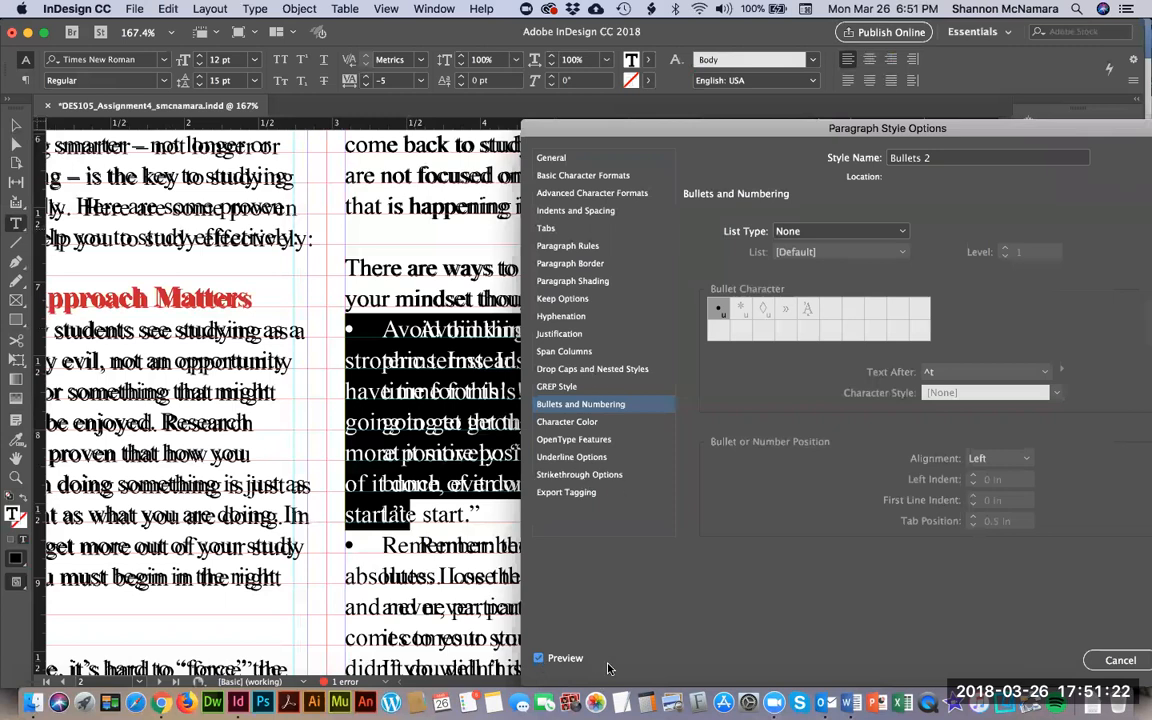
{"action": "left_click", "coordinate": [795, 231]}
{"action": "left_click", "coordinate": [802, 252]}
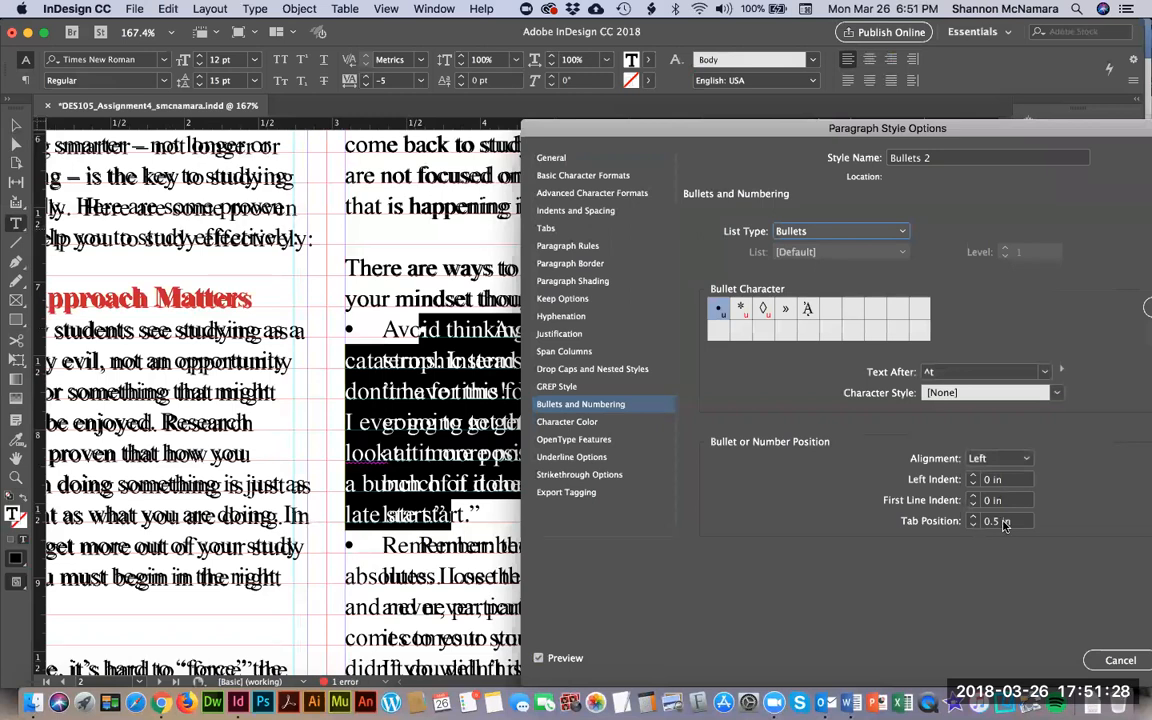
Try reducing the bullet's tab position stepwise to 0.125 in and below.
{"action": "left_click", "coordinate": [972, 525]}
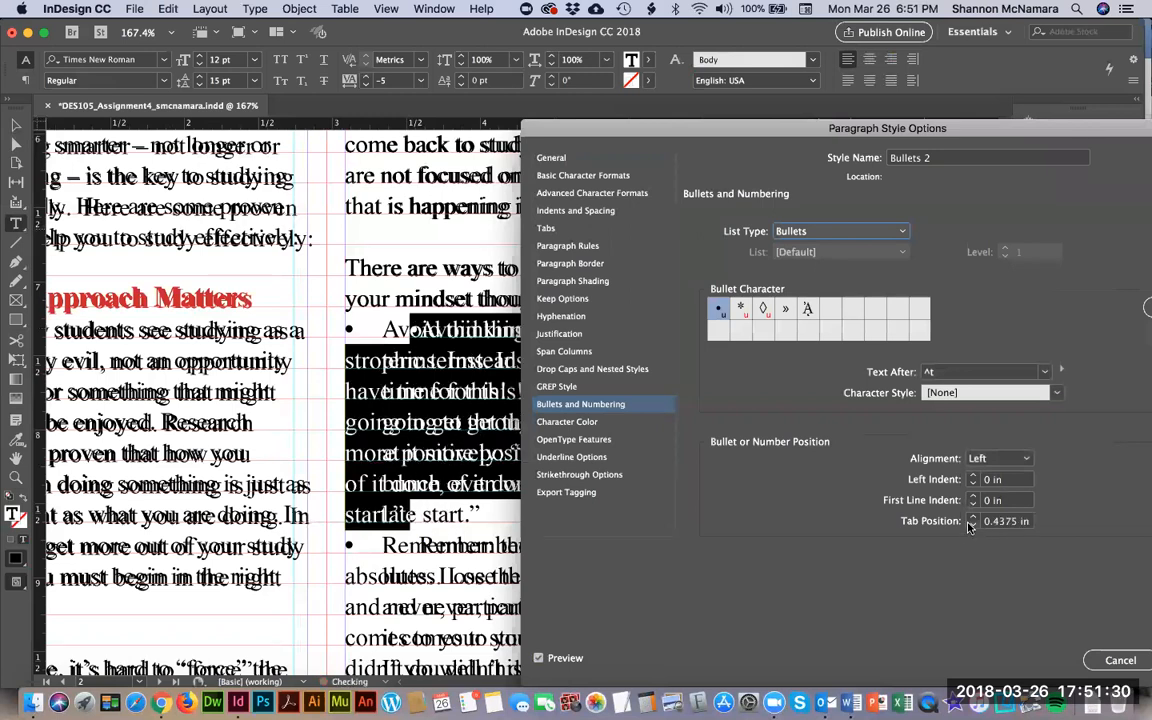
{"action": "left_click", "coordinate": [972, 525]}
{"action": "left_click", "coordinate": [972, 525]}
{"action": "left_click", "coordinate": [971, 525]}
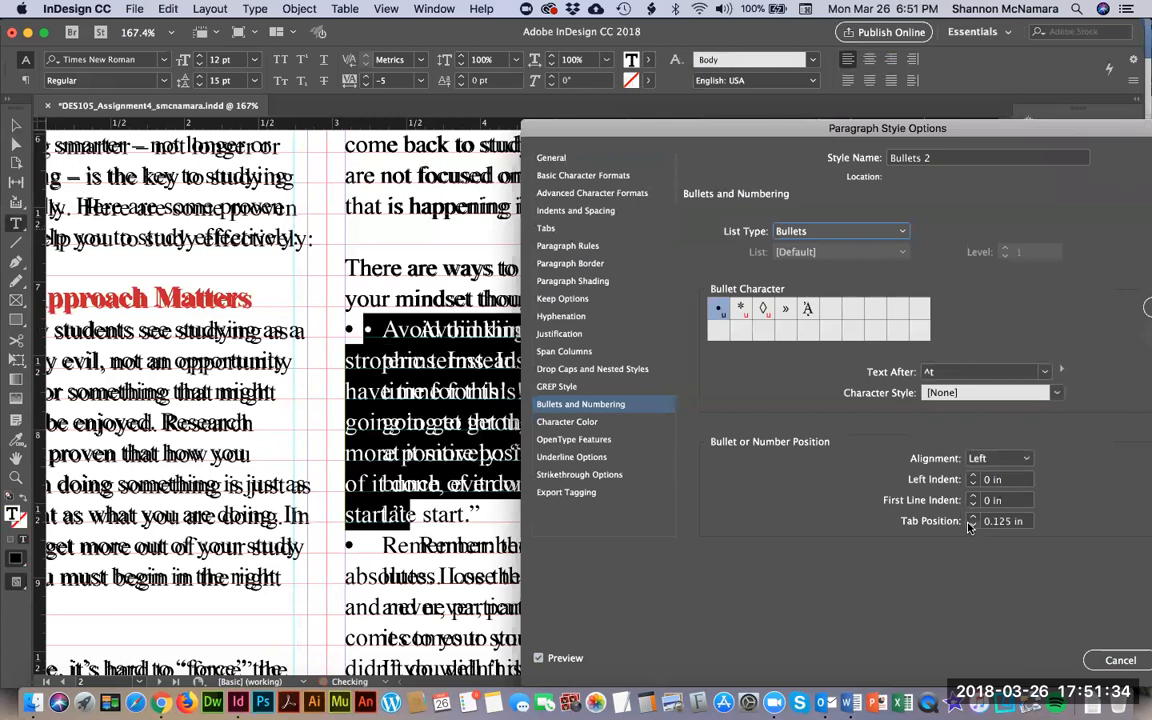
{"action": "left_click", "coordinate": [973, 527]}
{"action": "left_click", "coordinate": [975, 526]}
Try setting the Bullets 2 style's tab position to 0 in.
{"action": "triple_click", "coordinate": [1017, 521]}
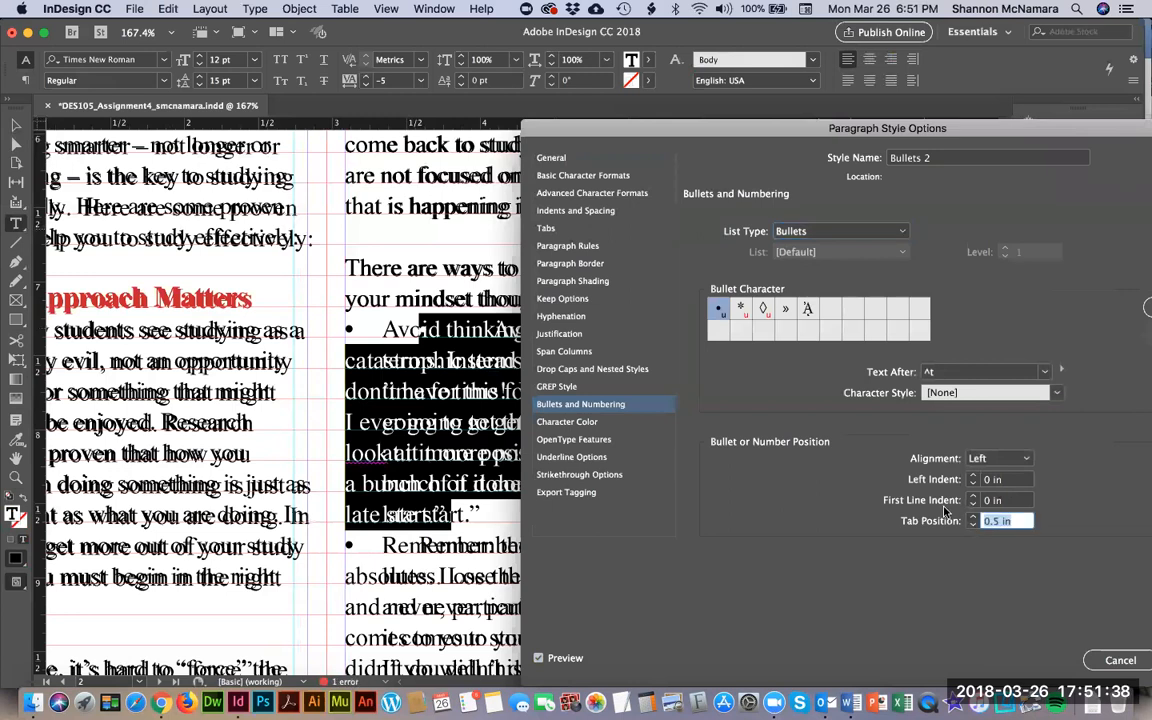
{"action": "type", "text": "0"}
{"action": "left_click", "coordinate": [1007, 501]}
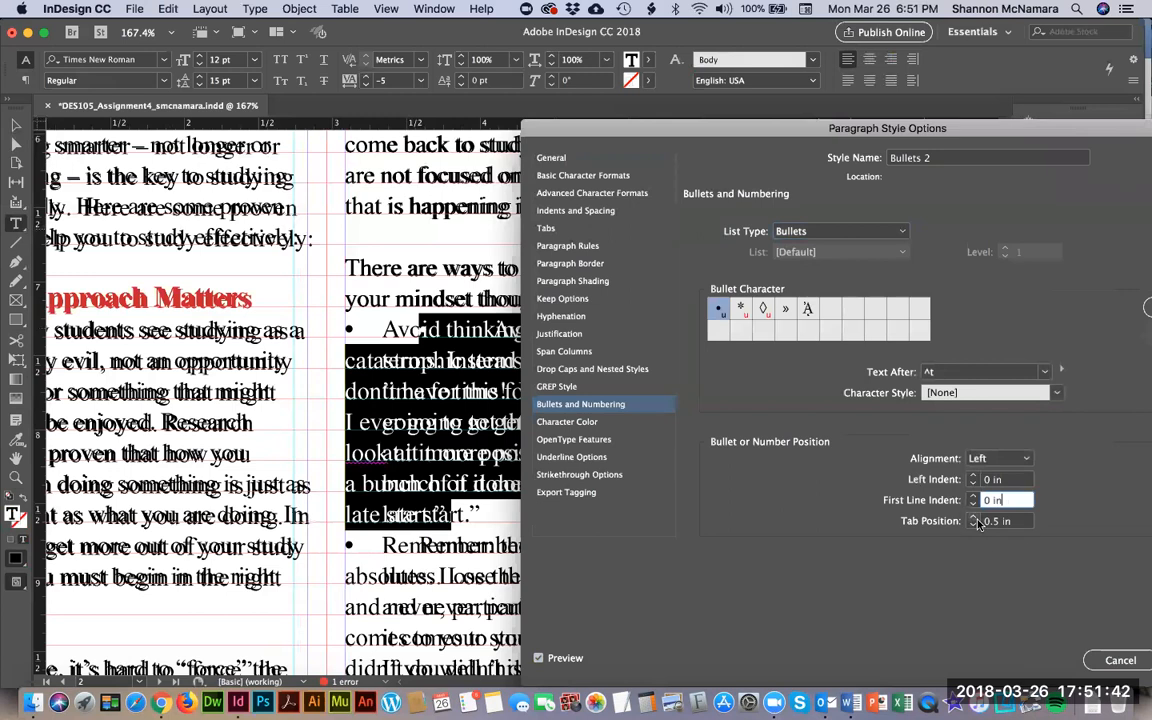
{"action": "key", "text": "Tab"}
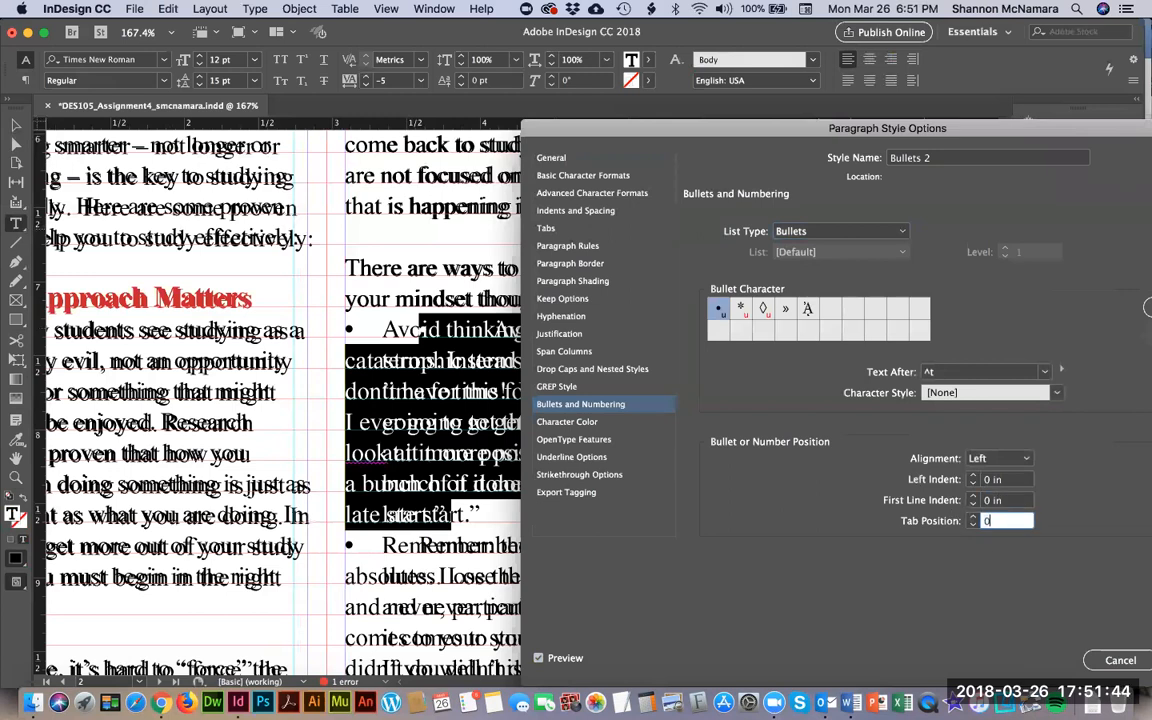
{"action": "key", "text": "shift+Tab"}
{"action": "left_click", "coordinate": [1005, 521]}
{"action": "key", "text": "BackSpace"}
{"action": "key", "text": "BackSpace"}
Try increasing the Bullets 2 style's left indent stepwise, settling on 0.25 in.
{"action": "left_click", "coordinate": [1018, 481]}
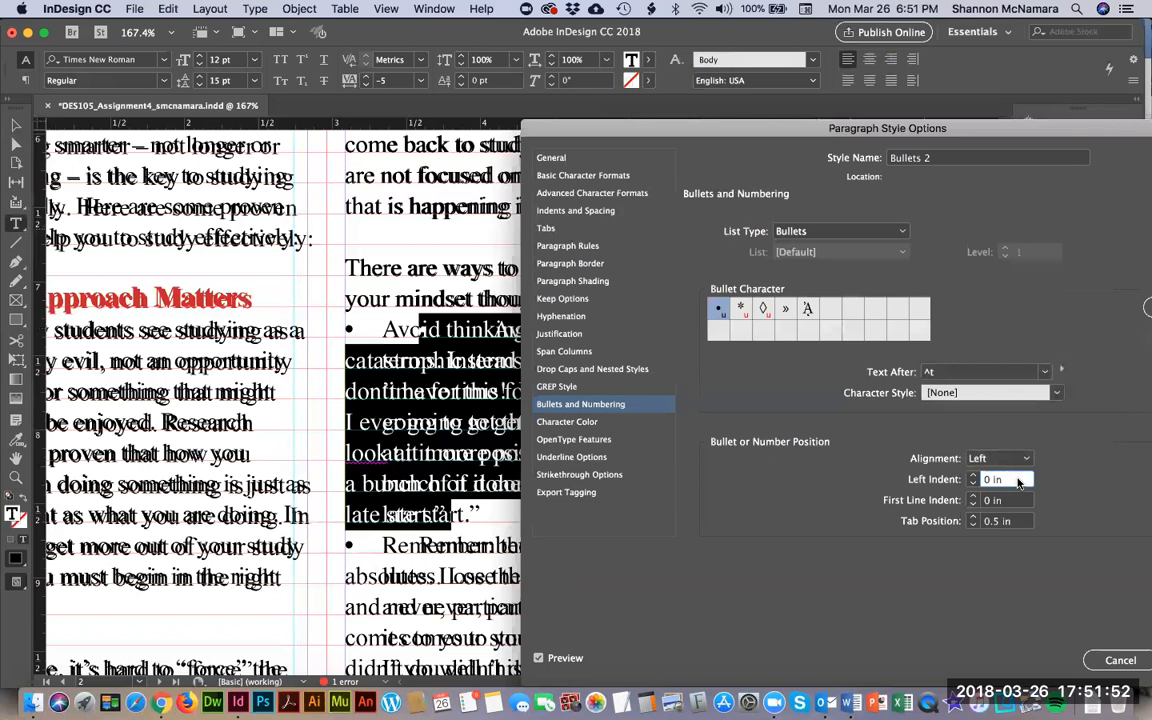
{"action": "key", "text": "Up"}
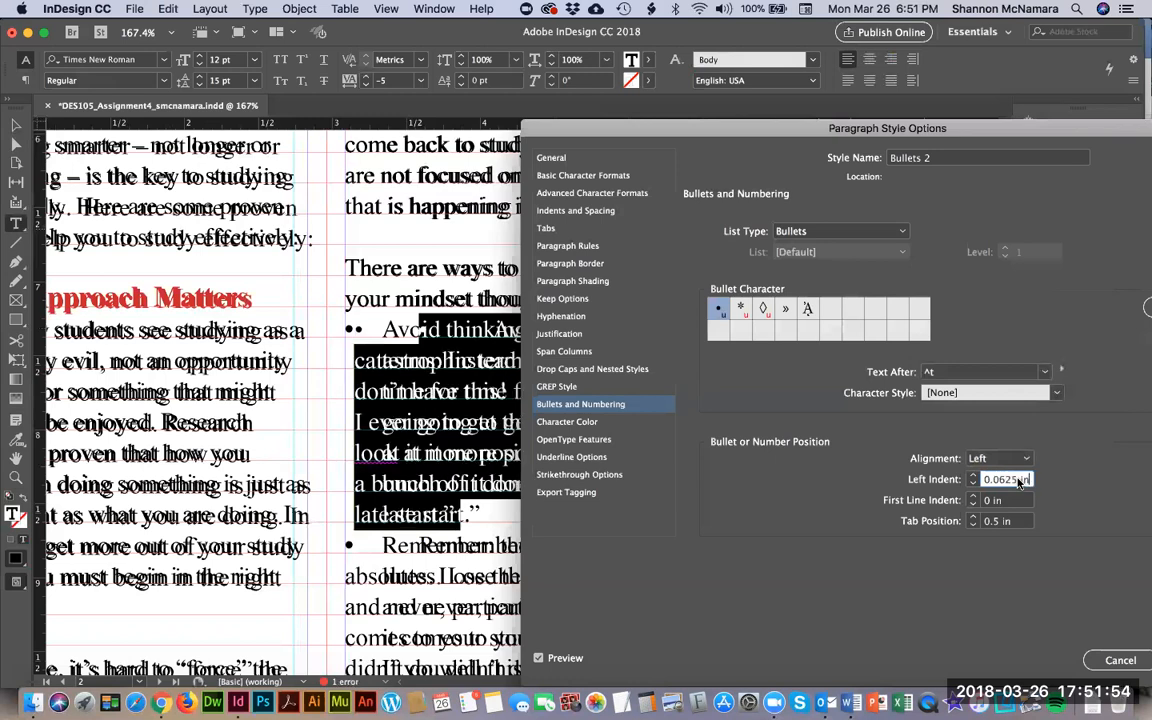
{"action": "key", "text": "Up"}
{"action": "key", "text": "Up"}
{"action": "key", "text": "Up"}
{"action": "key", "text": "Up"}
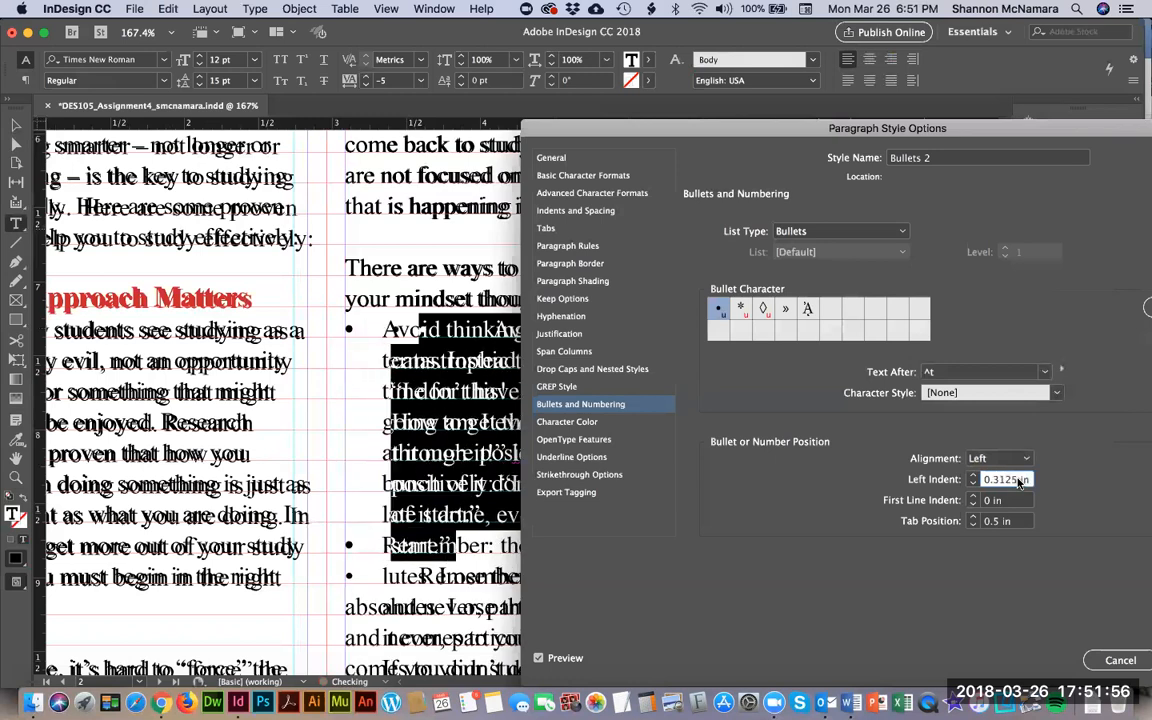
{"action": "key", "text": "Down"}
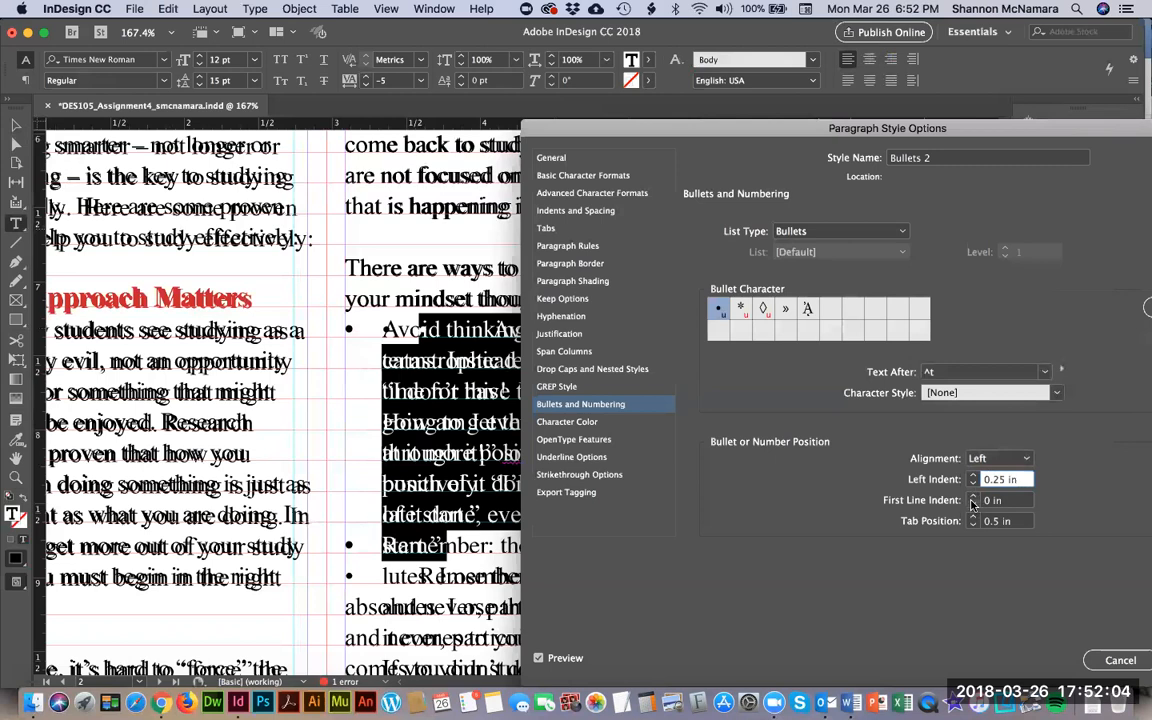
Try a first line indent of 0.25 in with a tab position of 0 in for the Bullets 2 style.
{"action": "key", "text": "Tab"}
{"action": "type", "text": ".2"}
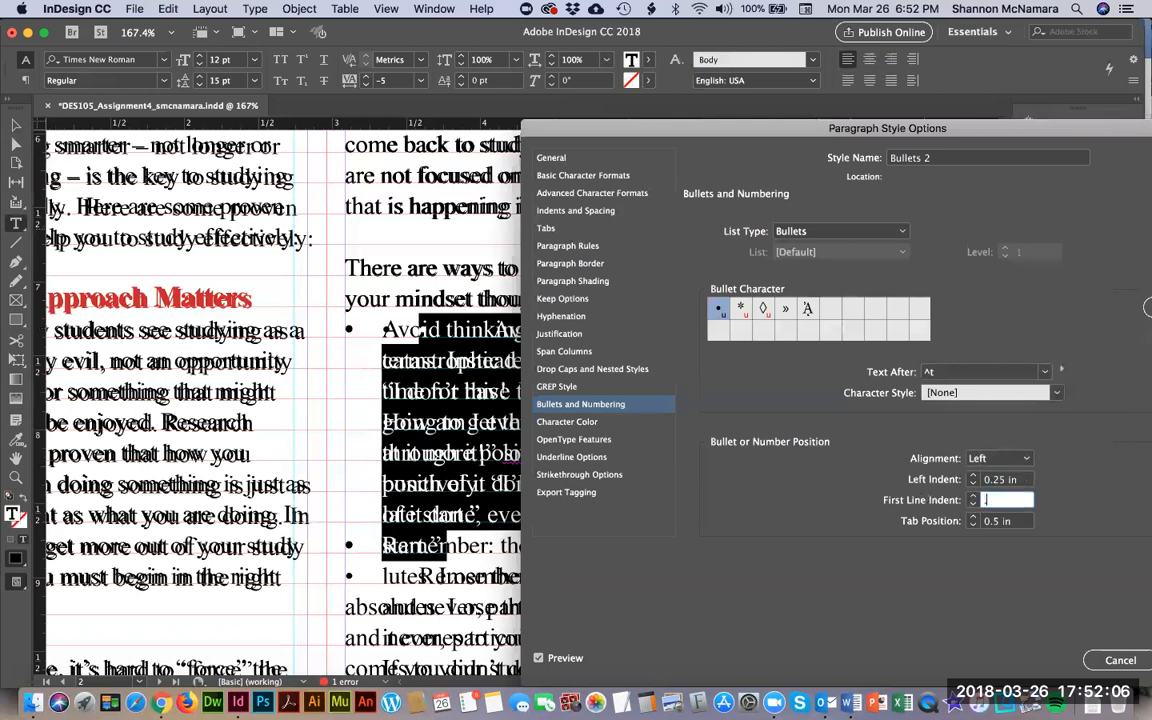
{"action": "type", "text": "5"}
{"action": "key", "text": "Tab"}
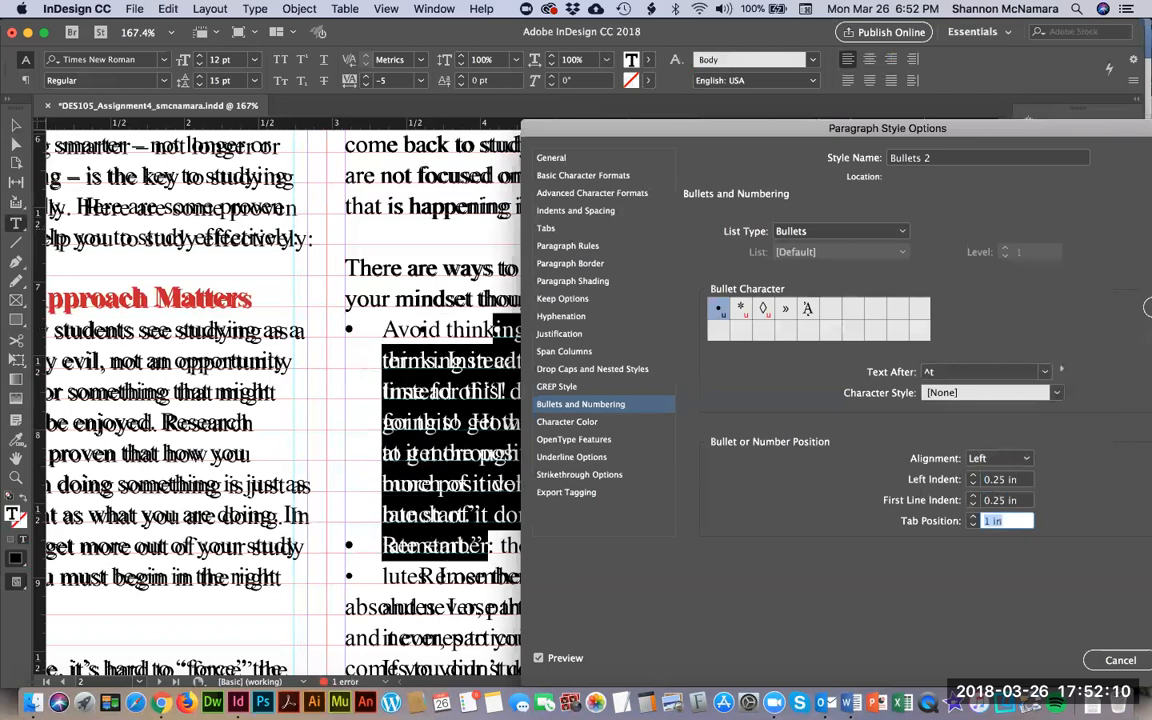
{"action": "type", "text": "0"}
{"action": "key", "text": "Tab"}
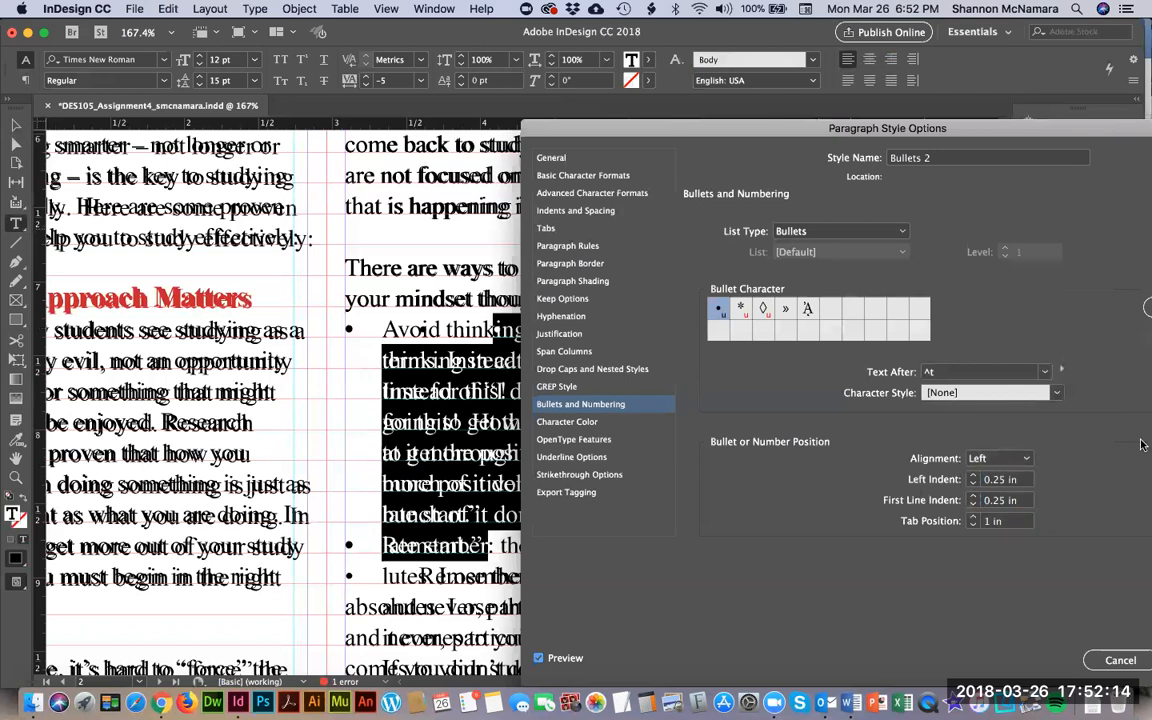
{"action": "left_click_drag", "start_coordinate": [1023, 521], "coordinate": [957, 520]}
{"action": "left_click", "coordinate": [985, 521]}
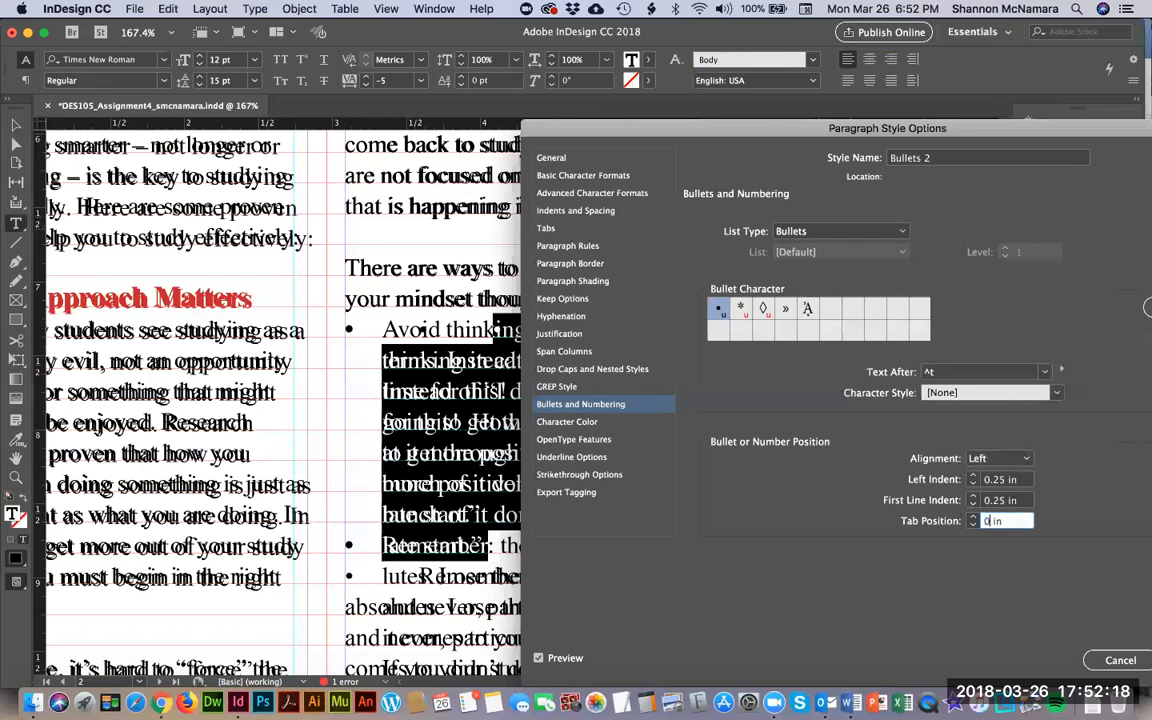
{"action": "key", "text": "Tab"}
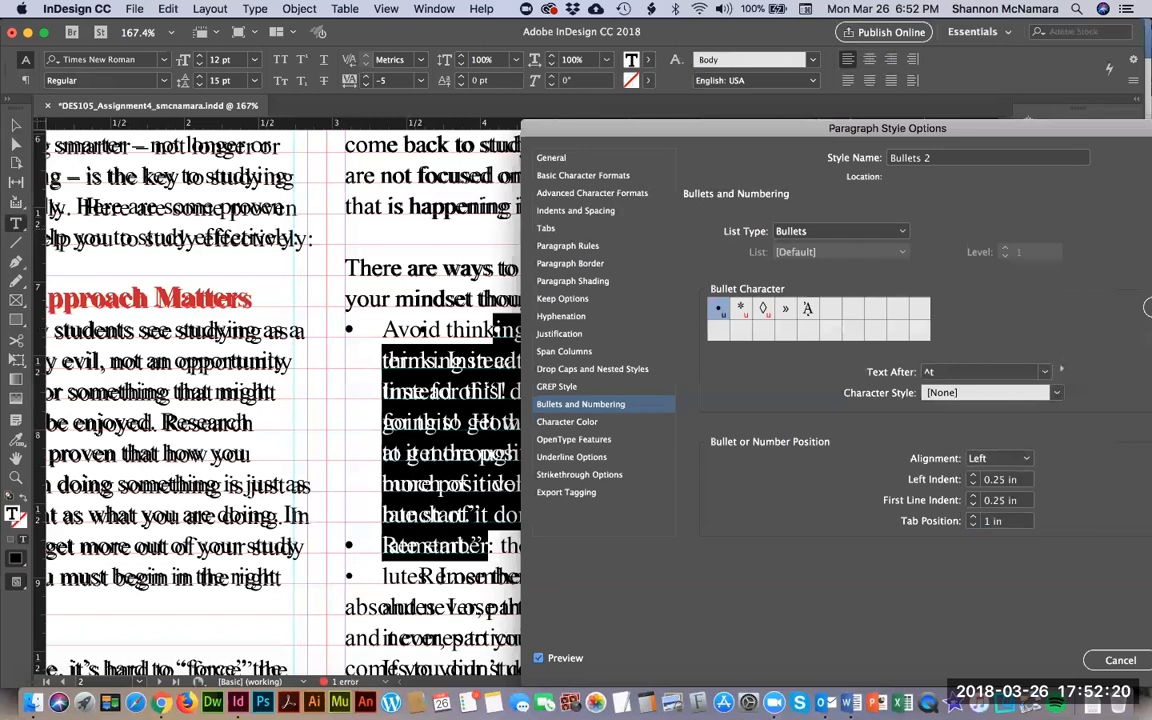
Return the first line indent to 0 in and try a tab position of -0.25 in.
{"action": "left_click_drag", "start_coordinate": [1018, 500], "coordinate": [956, 494]}
{"action": "type", "text": "0"}
{"action": "key", "text": "Tab"}
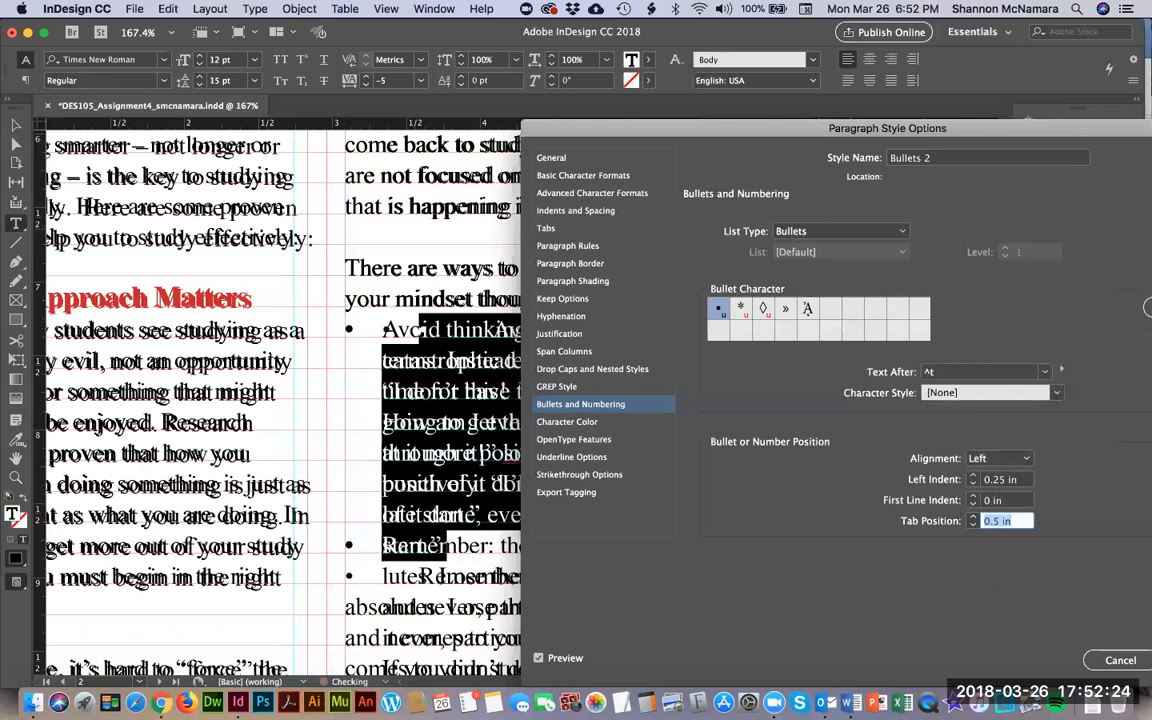
{"action": "type", "text": "-.25"}
{"action": "key", "text": "Tab"}
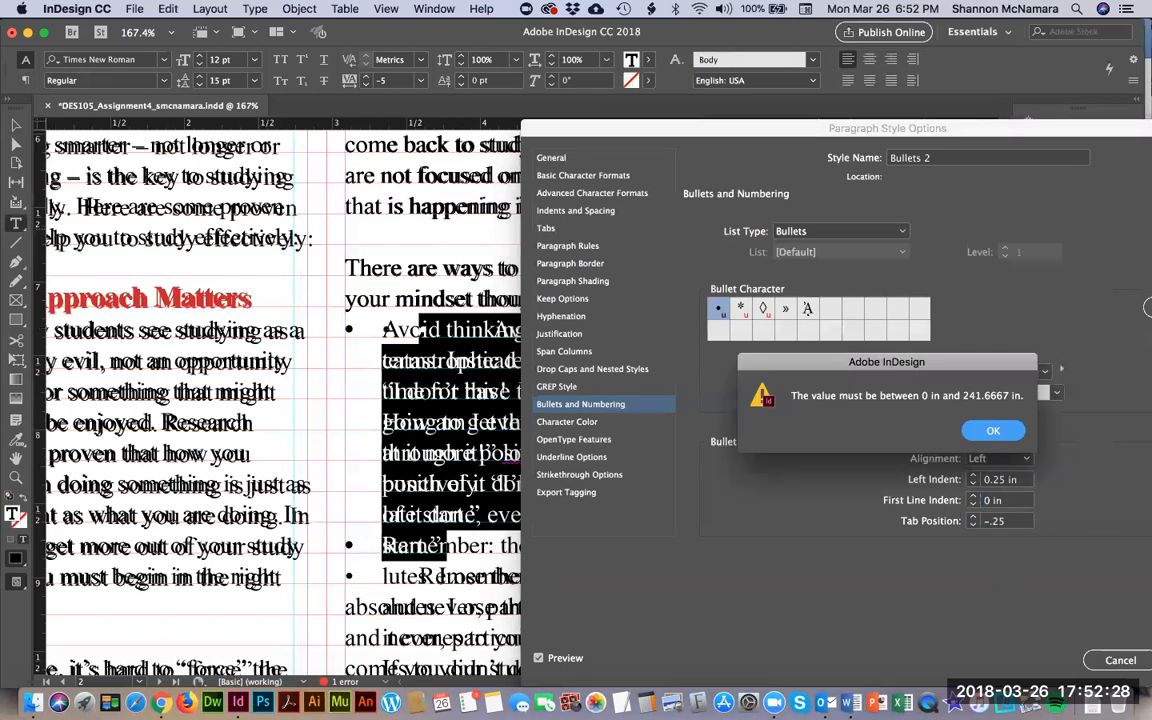
{"action": "key", "text": "Return"}
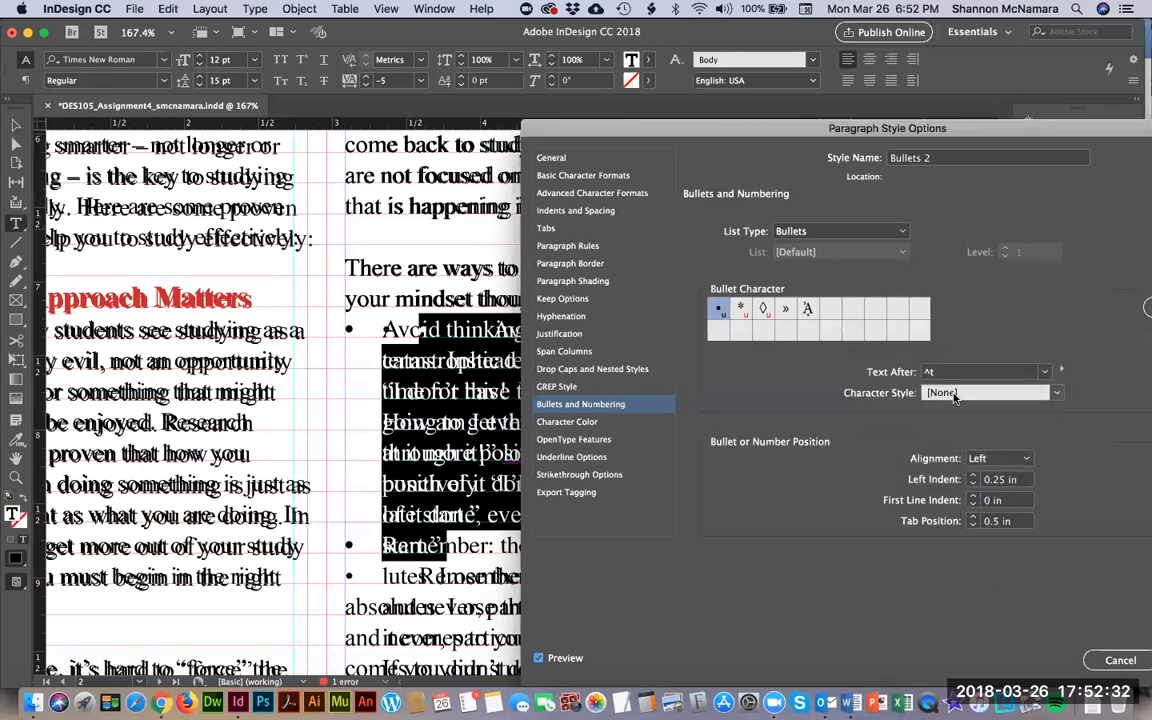
Try lowering the Bullets 2 style's tab position once more, and discard the style's changes.
{"action": "left_click_drag", "start_coordinate": [738, 119], "coordinate": [610, 119]}
{"action": "triple_click", "coordinate": [860, 521]}
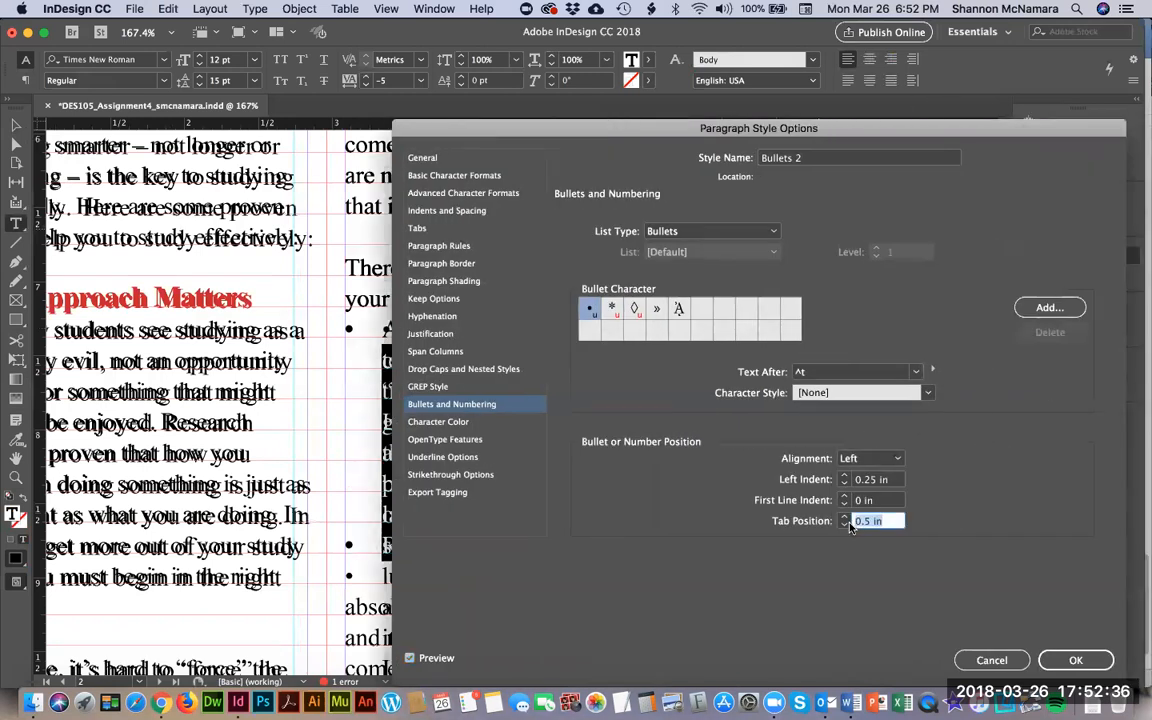
{"action": "left_click", "coordinate": [843, 526]}
{"action": "left_click", "coordinate": [843, 526]}
{"action": "left_click", "coordinate": [843, 526]}
{"action": "left_click", "coordinate": [843, 526]}
{"action": "left_click", "coordinate": [866, 521]}
{"action": "type", "text": "12"}
{"action": "key", "text": "Tab"}
{"action": "left_click_drag", "start_coordinate": [535, 128], "coordinate": [596, 113]}
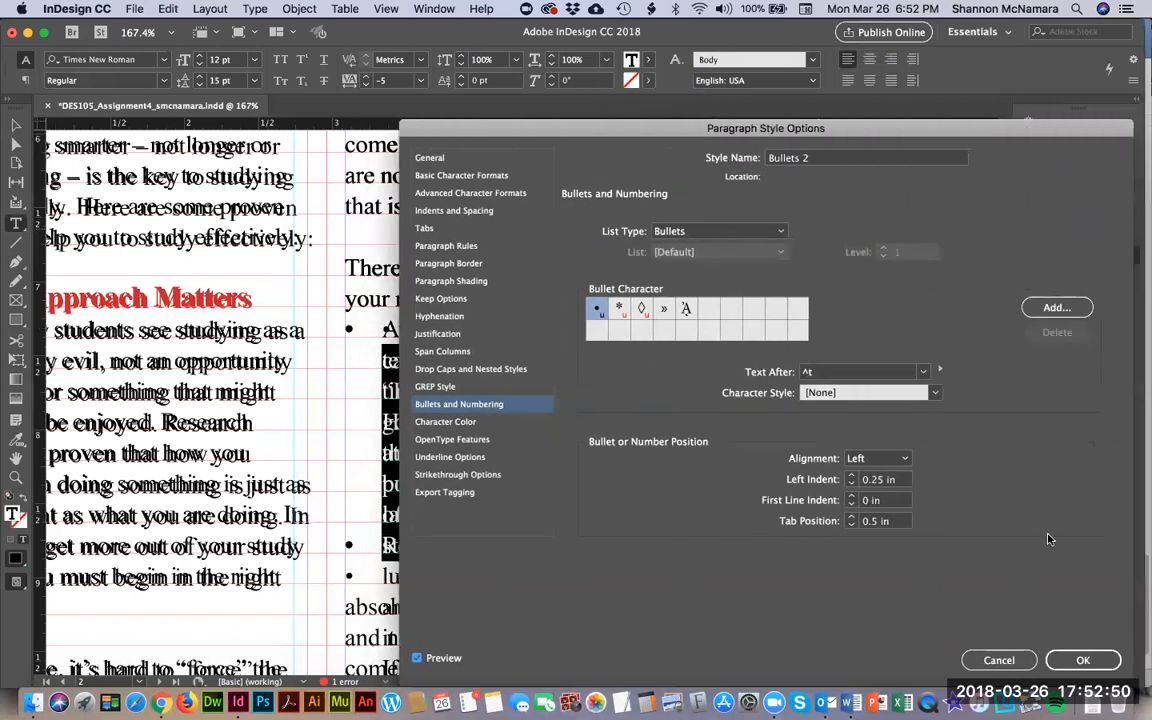
{"action": "left_click", "coordinate": [987, 660]}
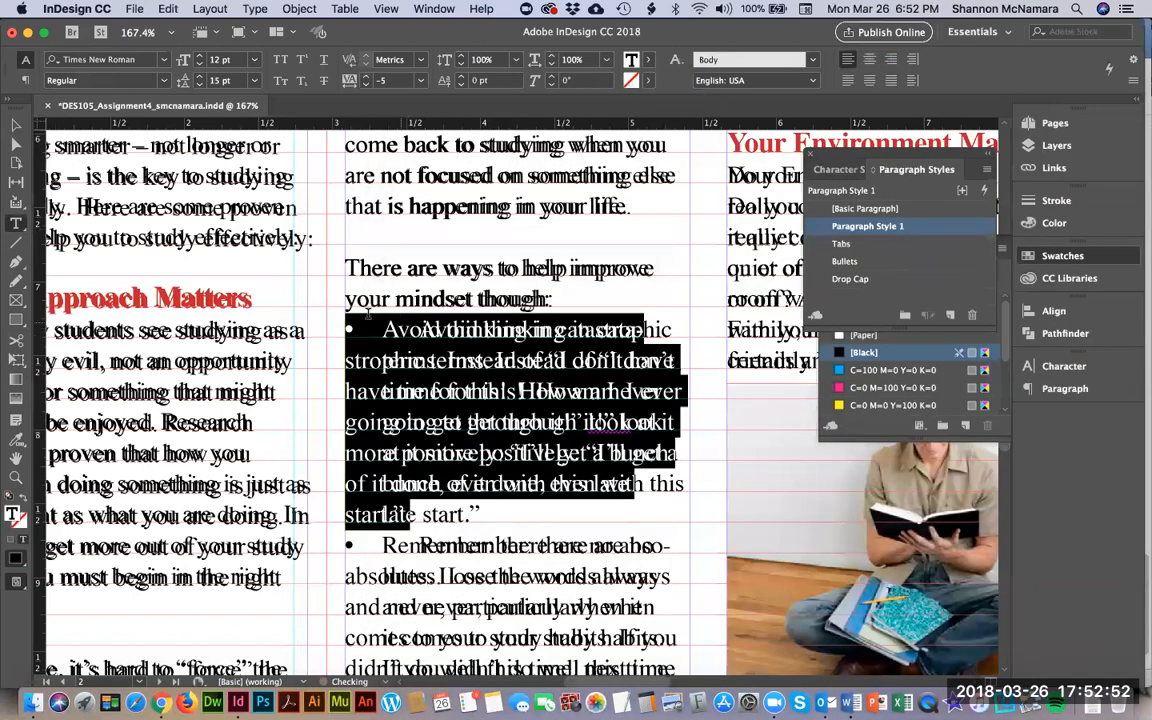
Select the text of the first bulleted item, try right alignment on it, and restore left alignment.
{"action": "left_click", "coordinate": [474, 462]}
{"action": "left_click", "coordinate": [421, 330]}
{"action": "left_click_drag", "start_coordinate": [421, 330], "coordinate": [404, 515]}
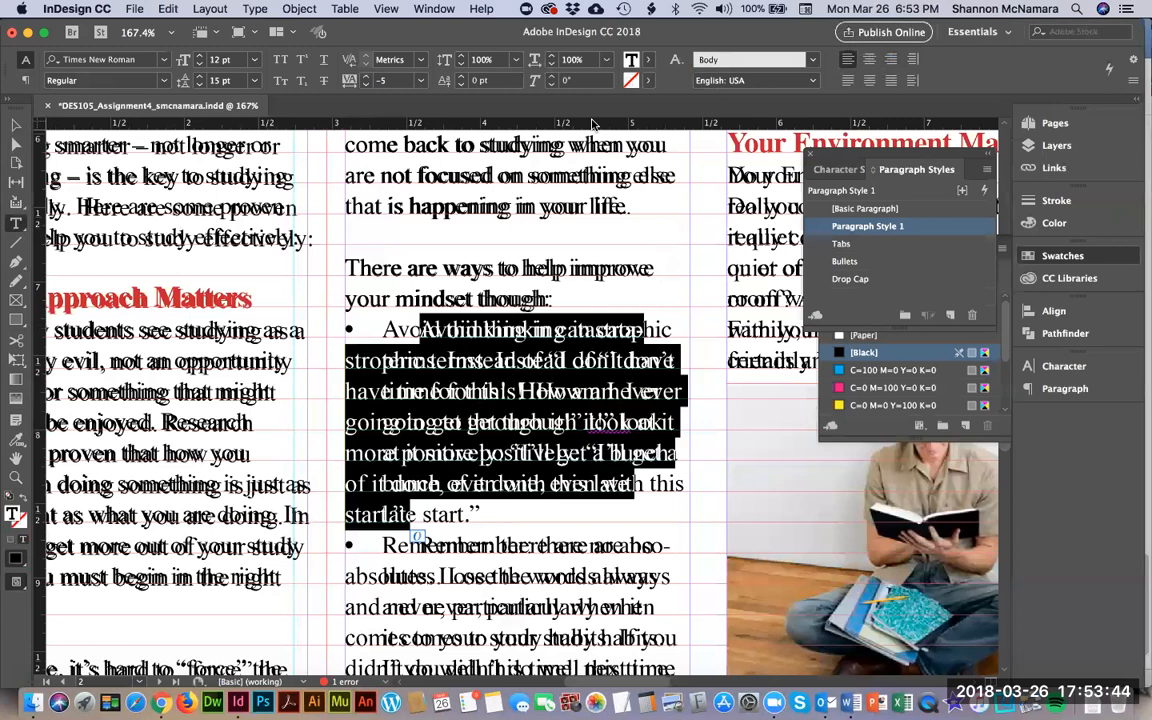
{"action": "key", "text": "super+shift+r"}
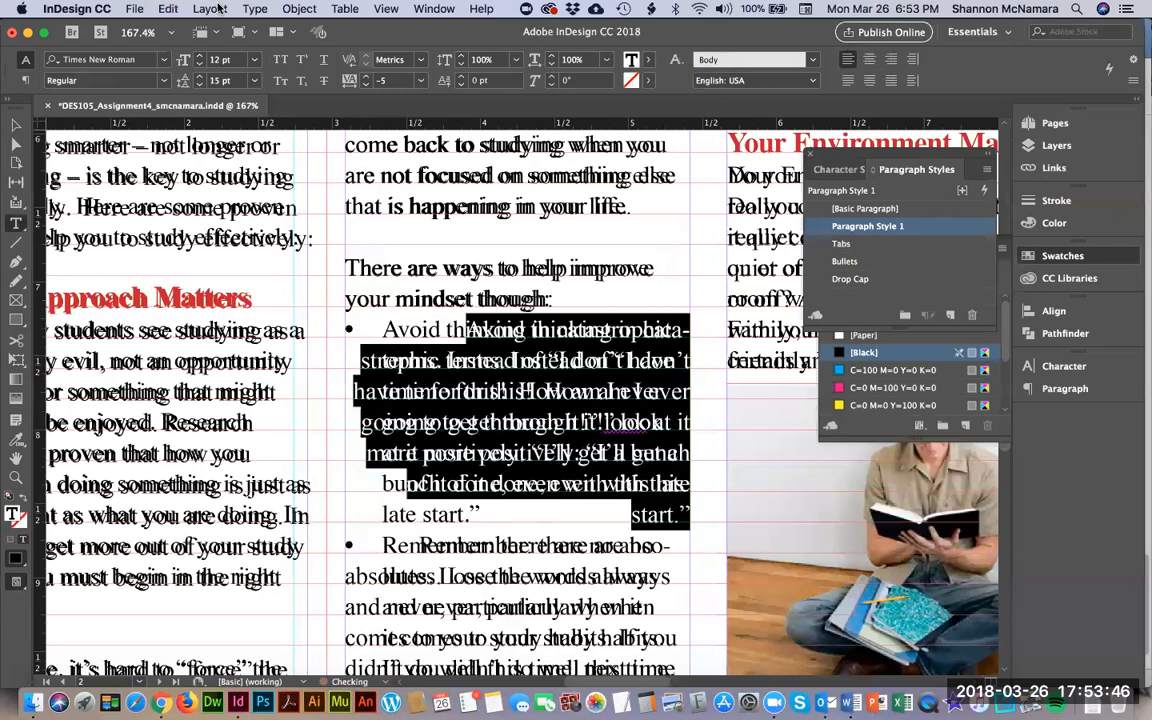
{"action": "key", "text": "super+shift+l"}
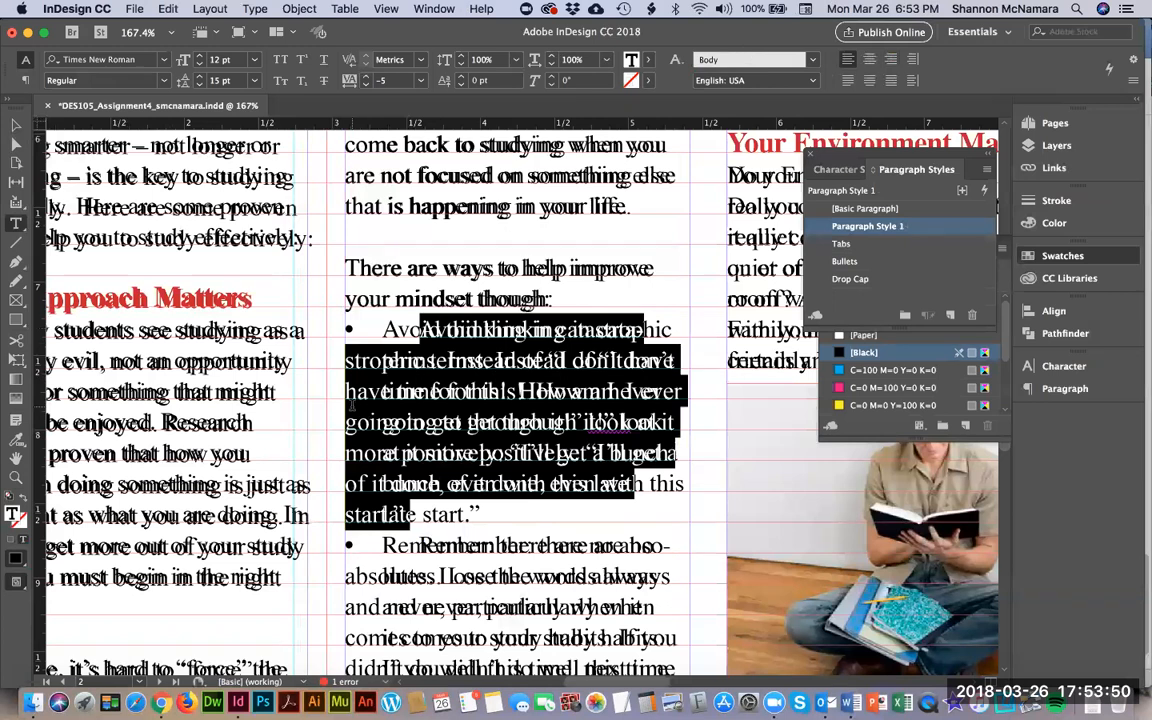
Place the insertion point after the first bullet and open the tab settings of Paragraph Style 1.
{"action": "left_click", "coordinate": [421, 330]}
{"action": "left_click", "coordinate": [350, 330]}
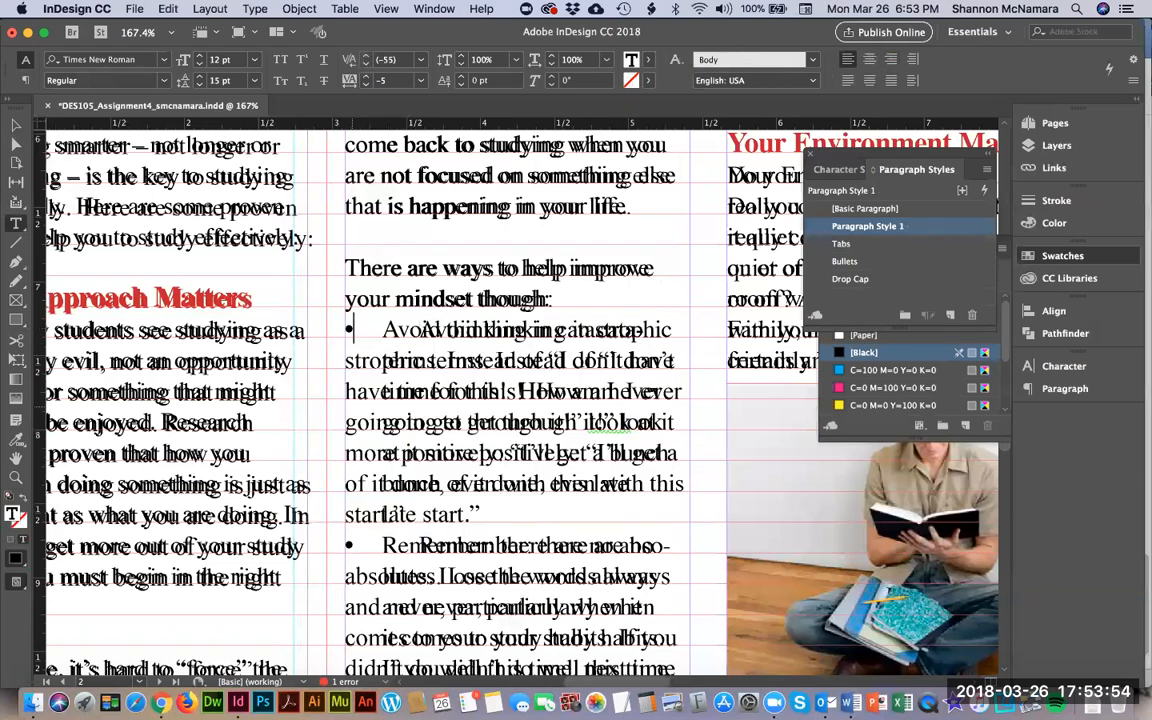
{"action": "left_click_drag", "start_coordinate": [350, 330], "coordinate": [421, 545]}
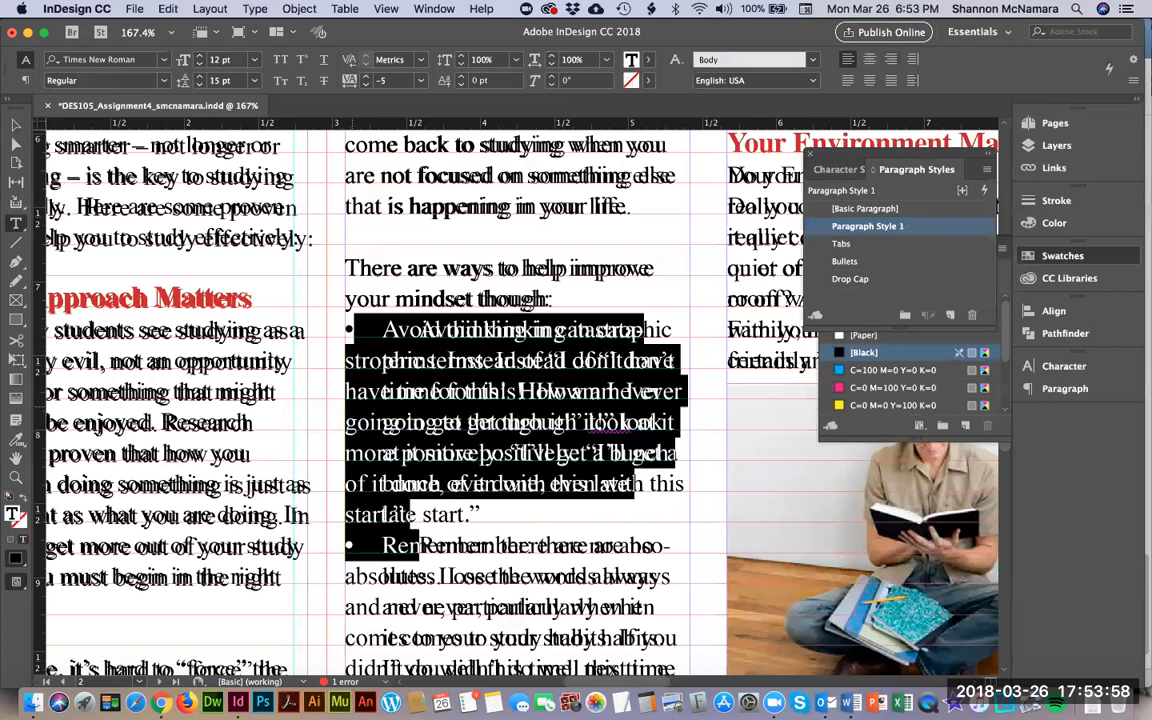
{"action": "left_click", "coordinate": [353, 329]}
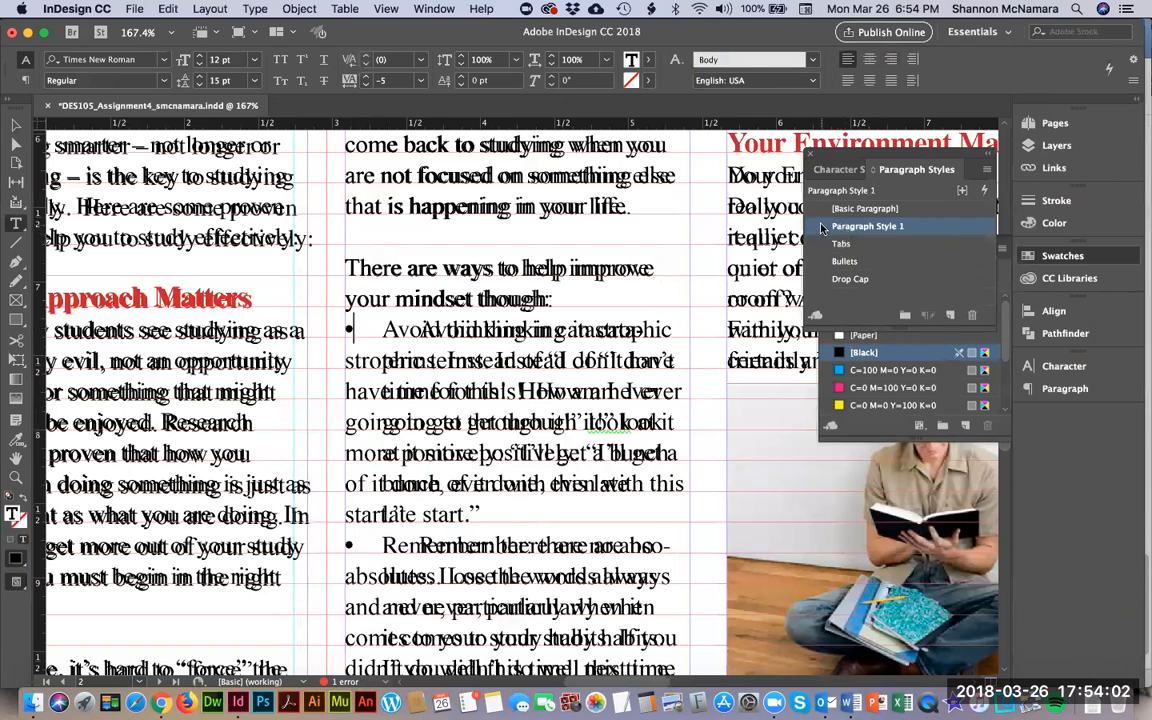
{"action": "double_click", "coordinate": [846, 228]}
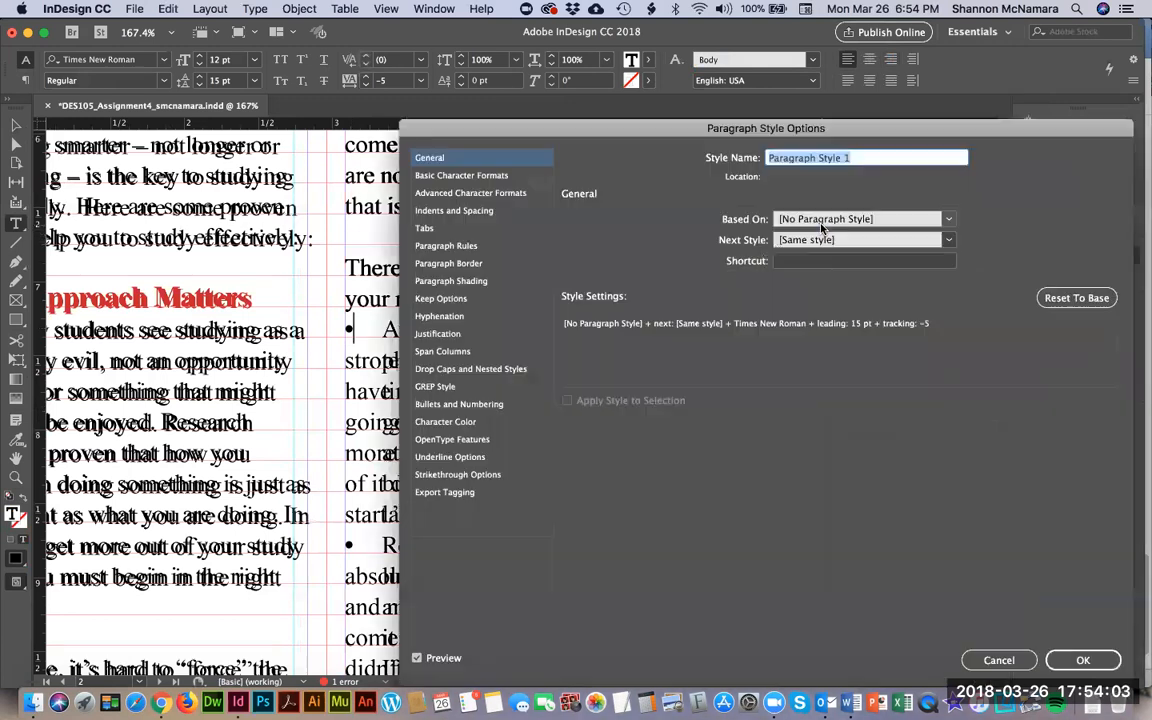
{"action": "left_click", "coordinate": [446, 229]}
{"action": "left_click_drag", "start_coordinate": [509, 128], "coordinate": [641, 128]}
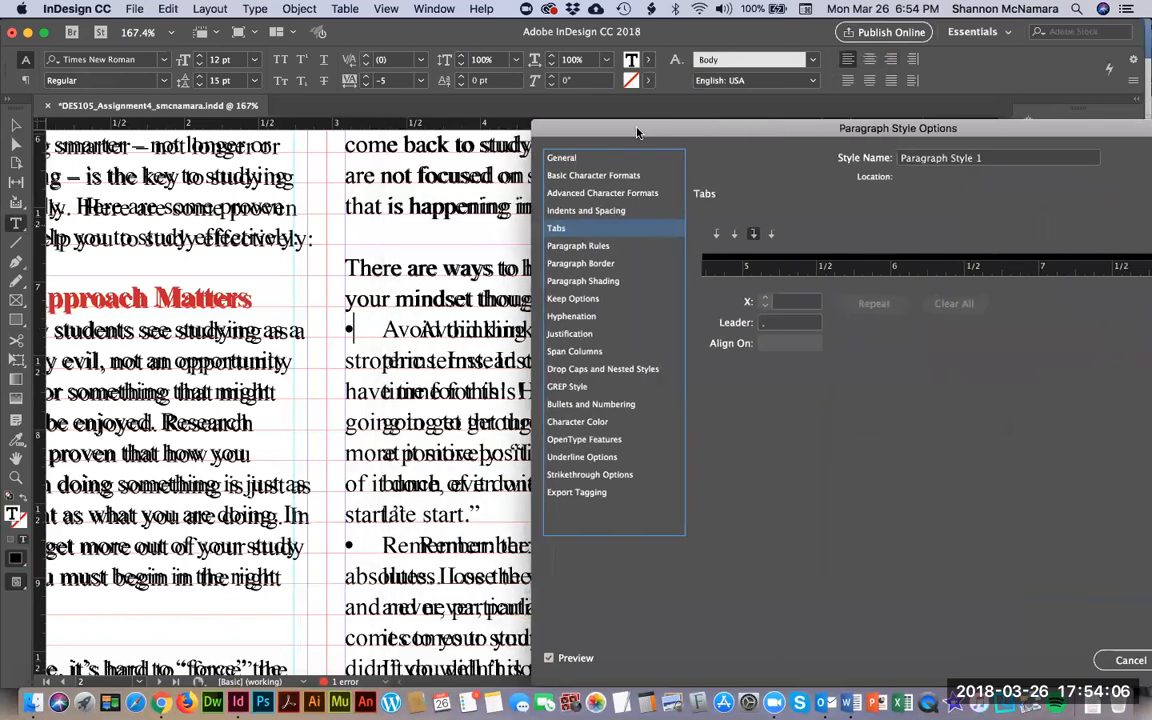
Add a left-justified tab stop at about 5.01 in to Paragraph Style 1.
{"action": "left_click", "coordinate": [716, 234]}
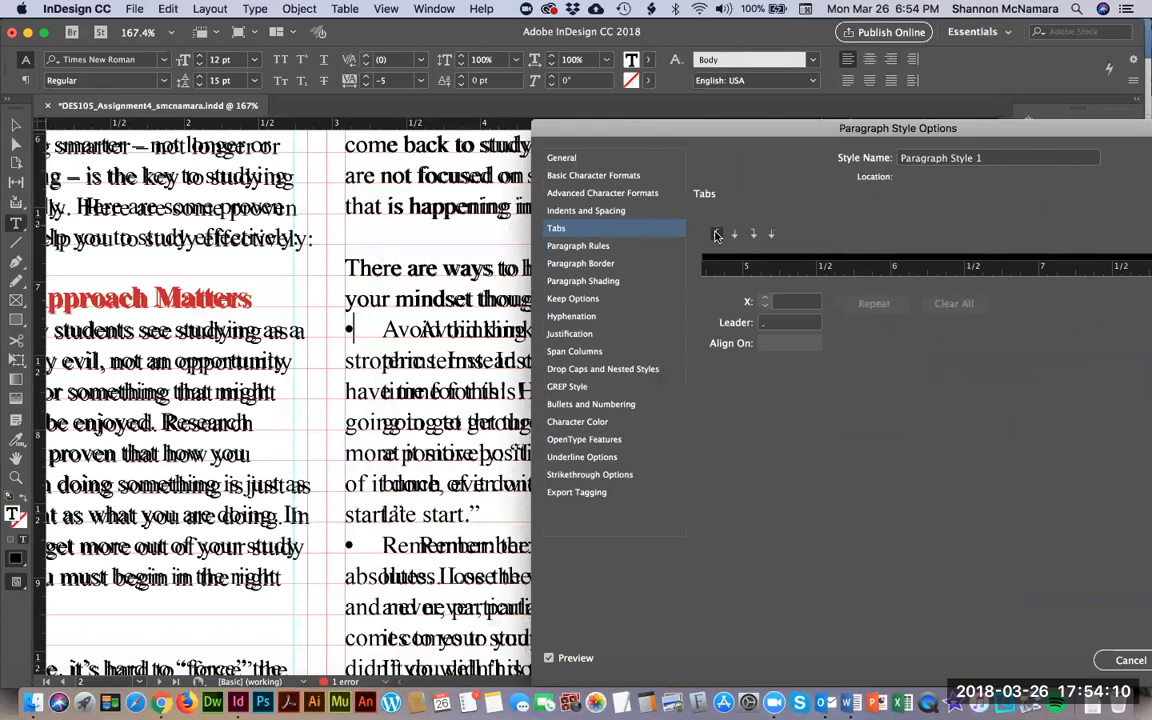
{"action": "left_click", "coordinate": [740, 262]}
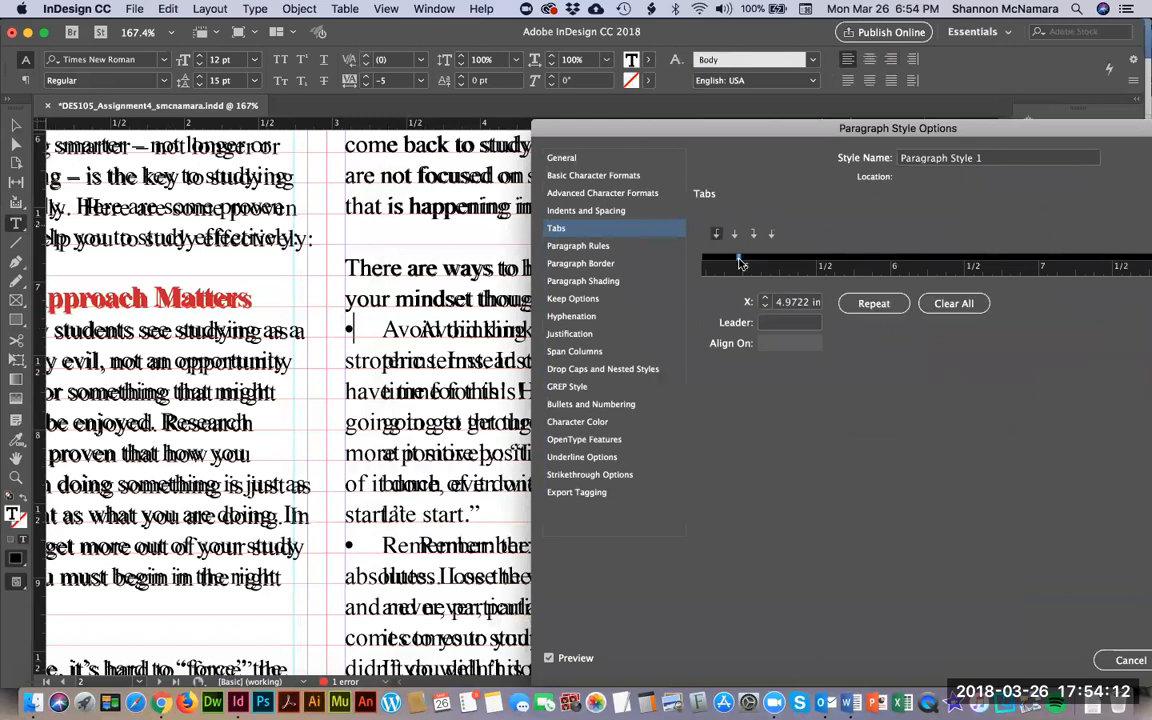
{"action": "left_click_drag", "start_coordinate": [740, 261], "coordinate": [745, 261]}
{"action": "left_click_drag", "start_coordinate": [553, 131], "coordinate": [345, 370]}
{"action": "left_click_drag", "start_coordinate": [474, 489], "coordinate": [490, 495]}
{"action": "left_click", "coordinate": [474, 493]}
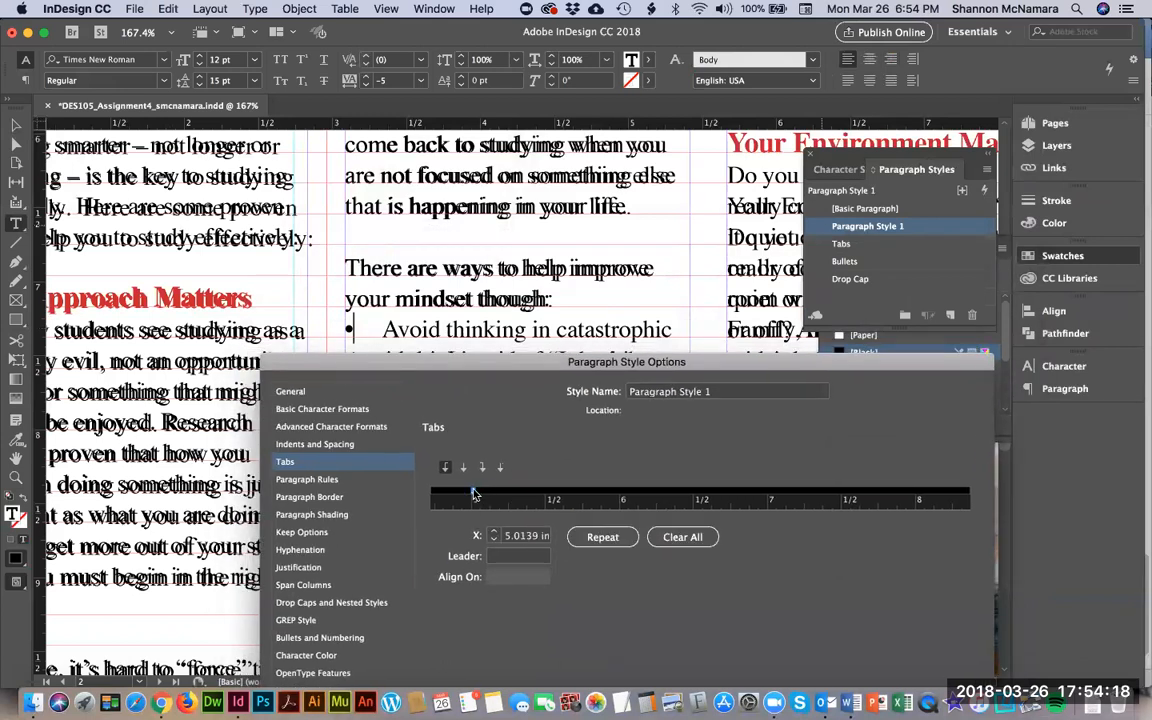
Move Paragraph Style 1's tab stop to 0.25 in.
{"action": "key", "text": "super+minus"}
{"action": "key", "text": "super+minus"}
{"action": "key", "text": "super+minus"}
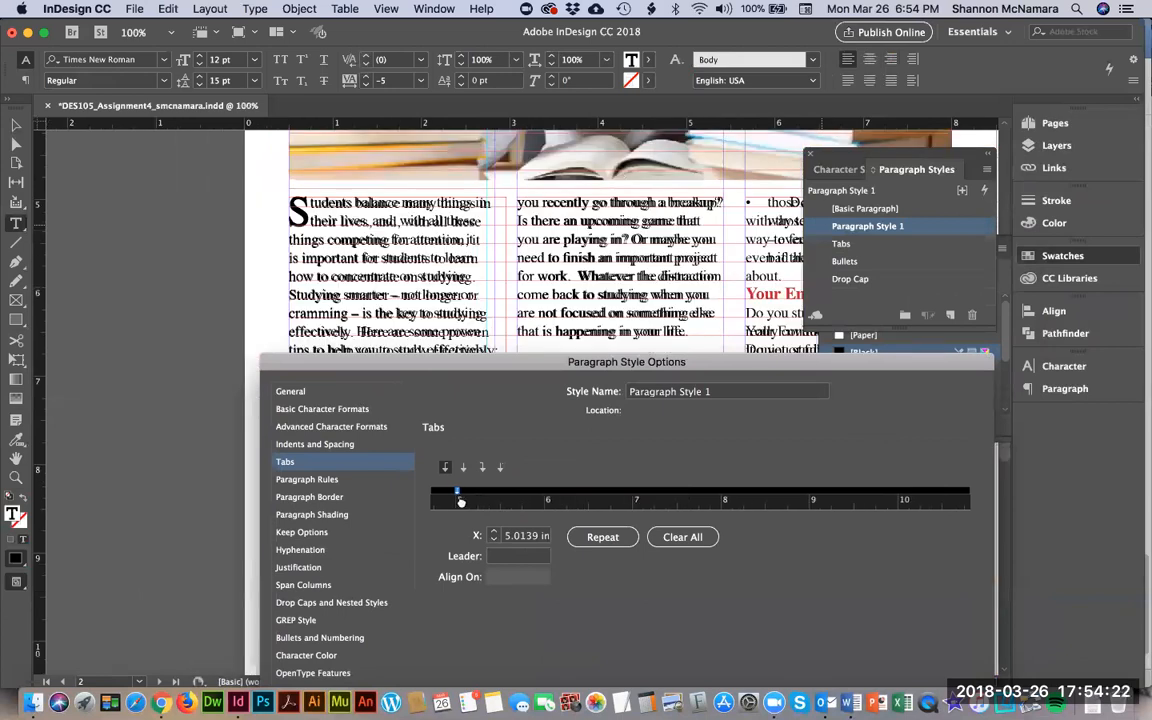
{"action": "left_click_drag", "start_coordinate": [508, 370], "coordinate": [903, 216]}
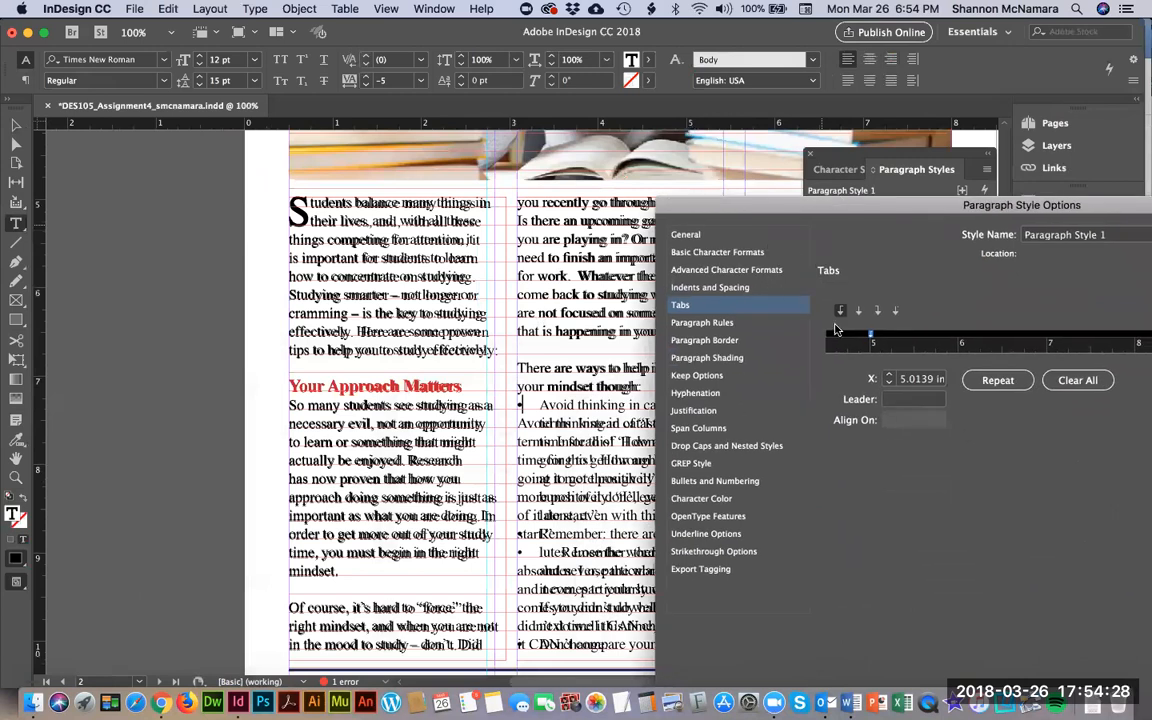
{"action": "left_click_drag", "start_coordinate": [872, 335], "coordinate": [840, 337]}
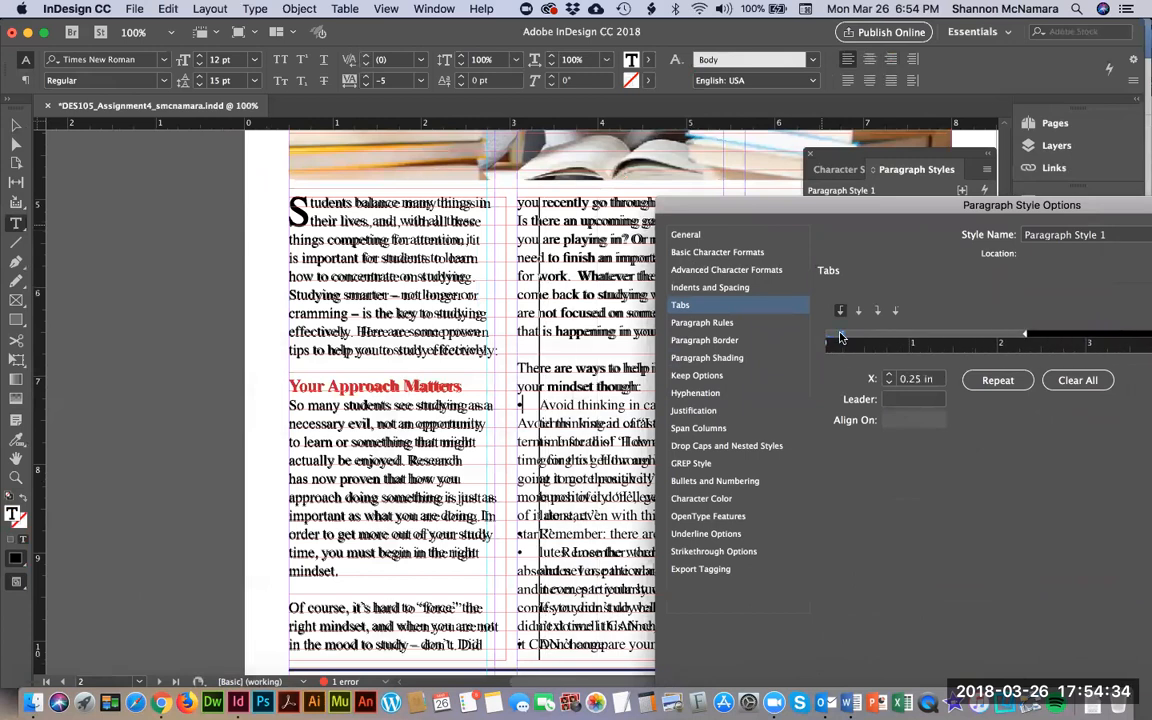
{"action": "left_click_drag", "start_coordinate": [841, 336], "coordinate": [842, 335]}
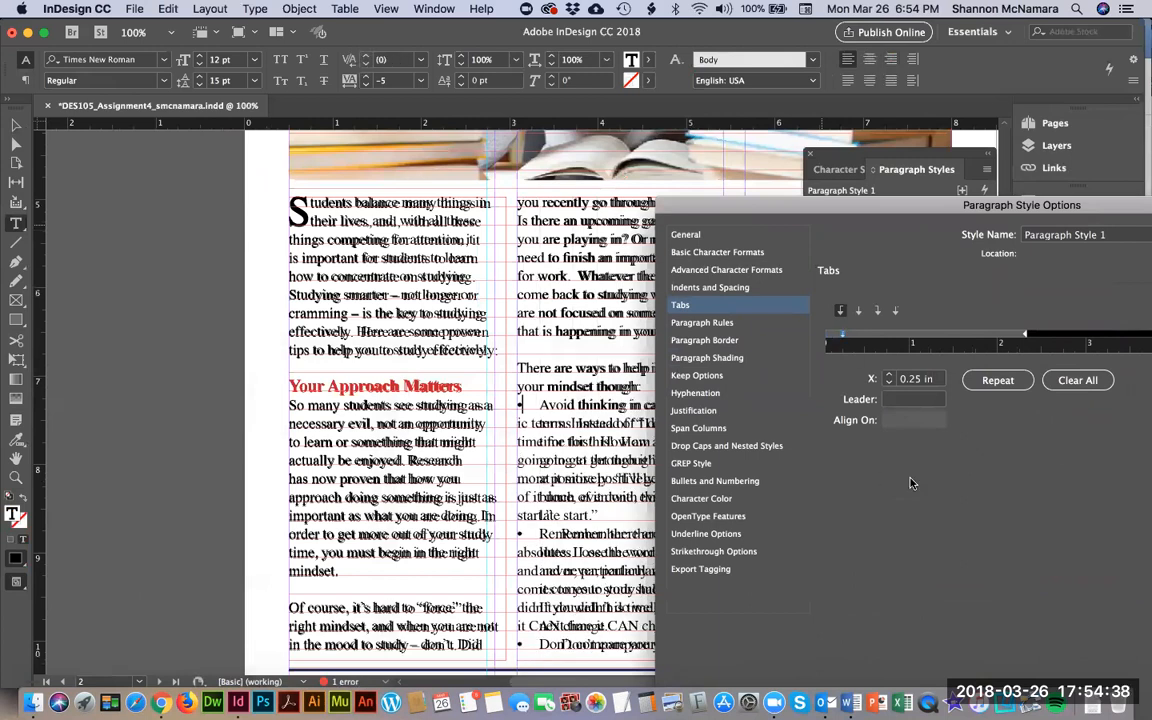
Rename Paragraph Style 1 as Tabs 2.
{"action": "left_click_drag", "start_coordinate": [937, 205], "coordinate": [587, 214]}
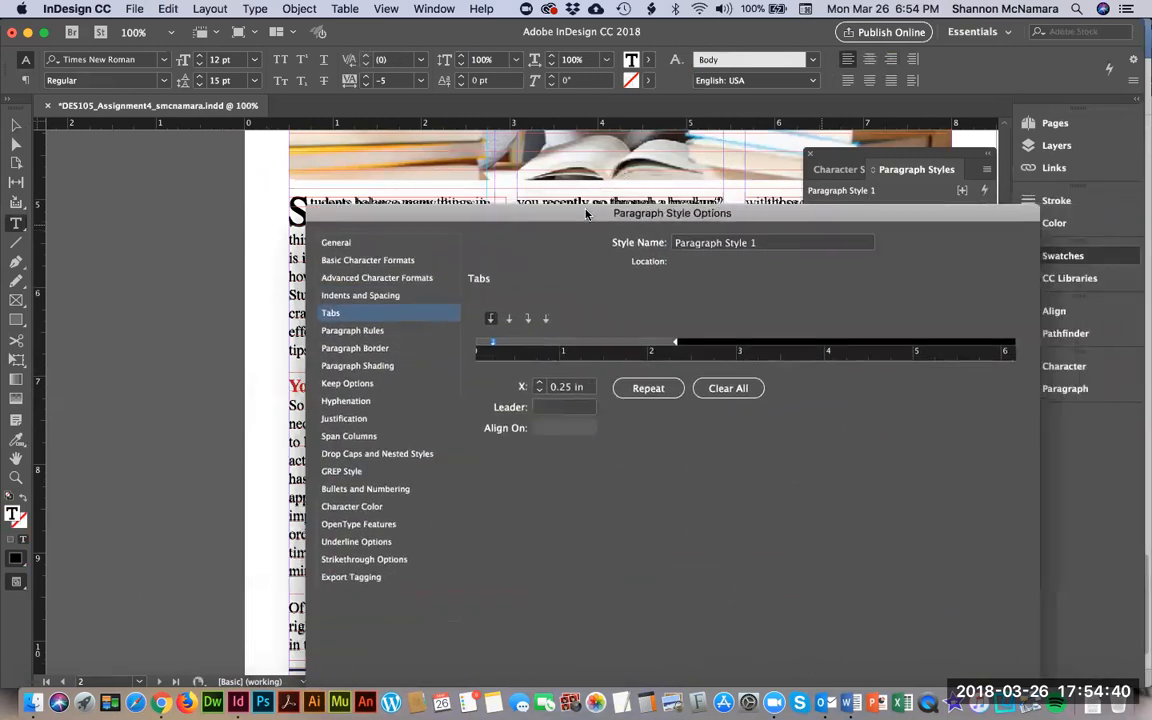
{"action": "left_click_drag", "start_coordinate": [779, 246], "coordinate": [632, 232]}
{"action": "type", "text": "Tabs 2"}
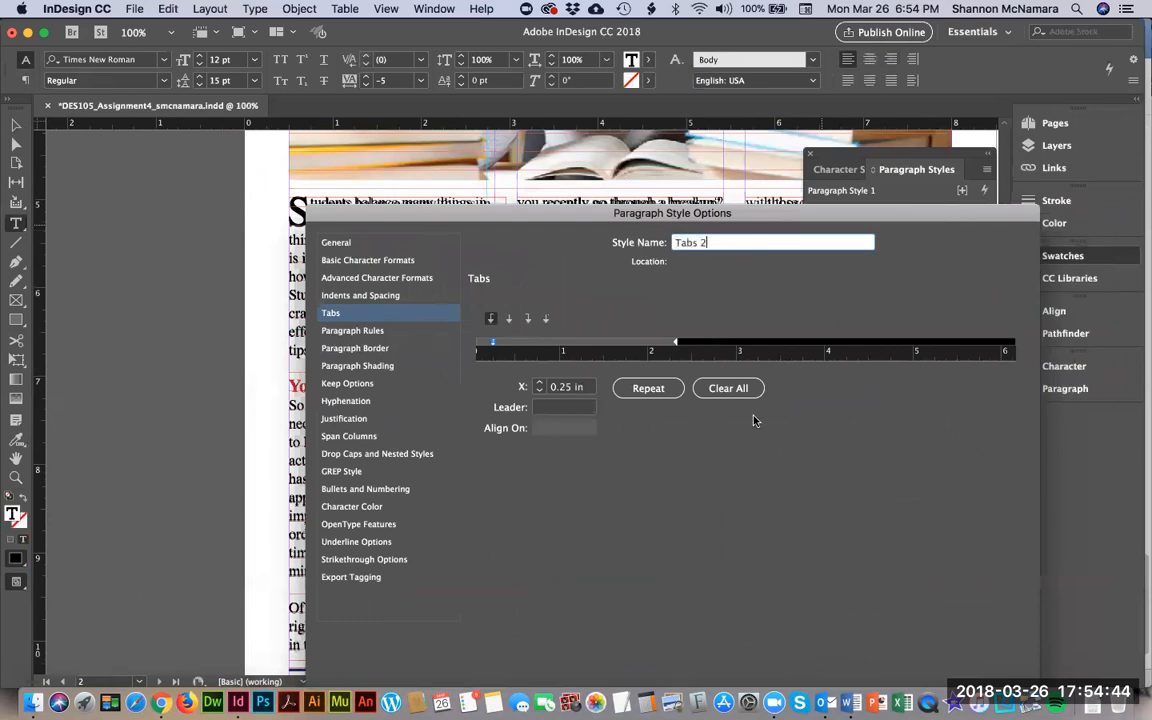
Save the Tabs 2 style options and try a tab indent on the second line of the first bullet in the middle column.
{"action": "left_click_drag", "start_coordinate": [862, 212], "coordinate": [864, 111]}
{"action": "left_click", "coordinate": [1022, 612]}
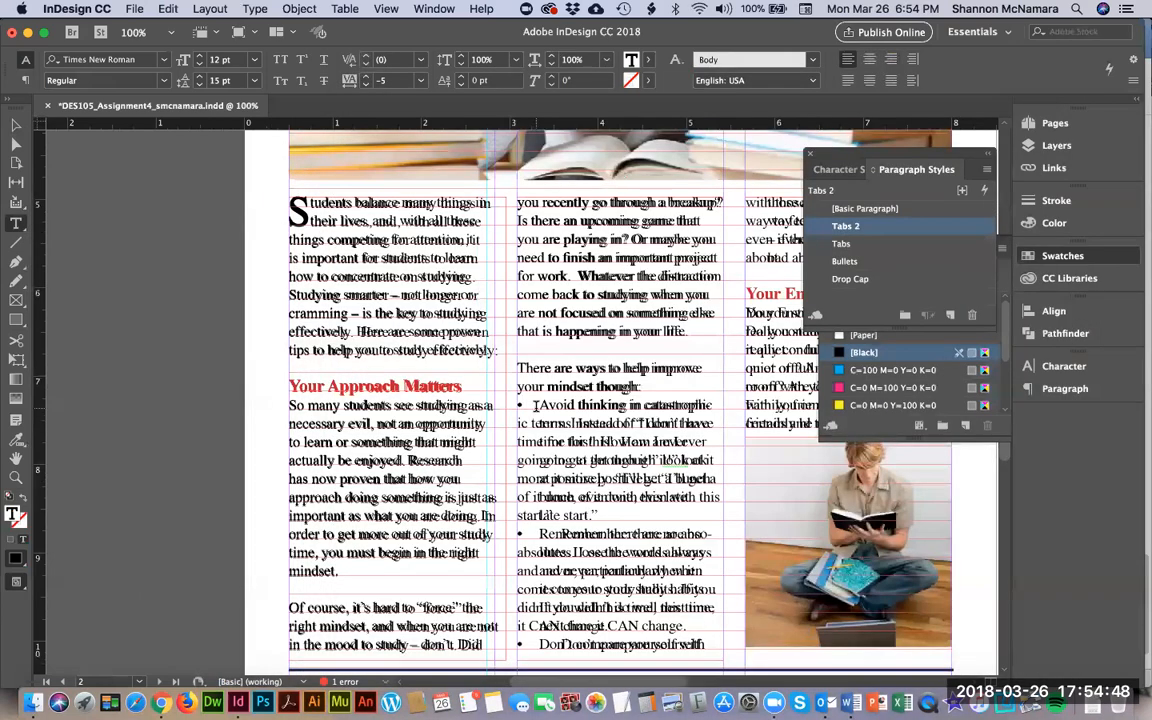
{"action": "left_click", "coordinate": [540, 404]}
{"action": "key", "text": "Left"}
{"action": "key", "text": "Down"}
{"action": "key", "text": "Left"}
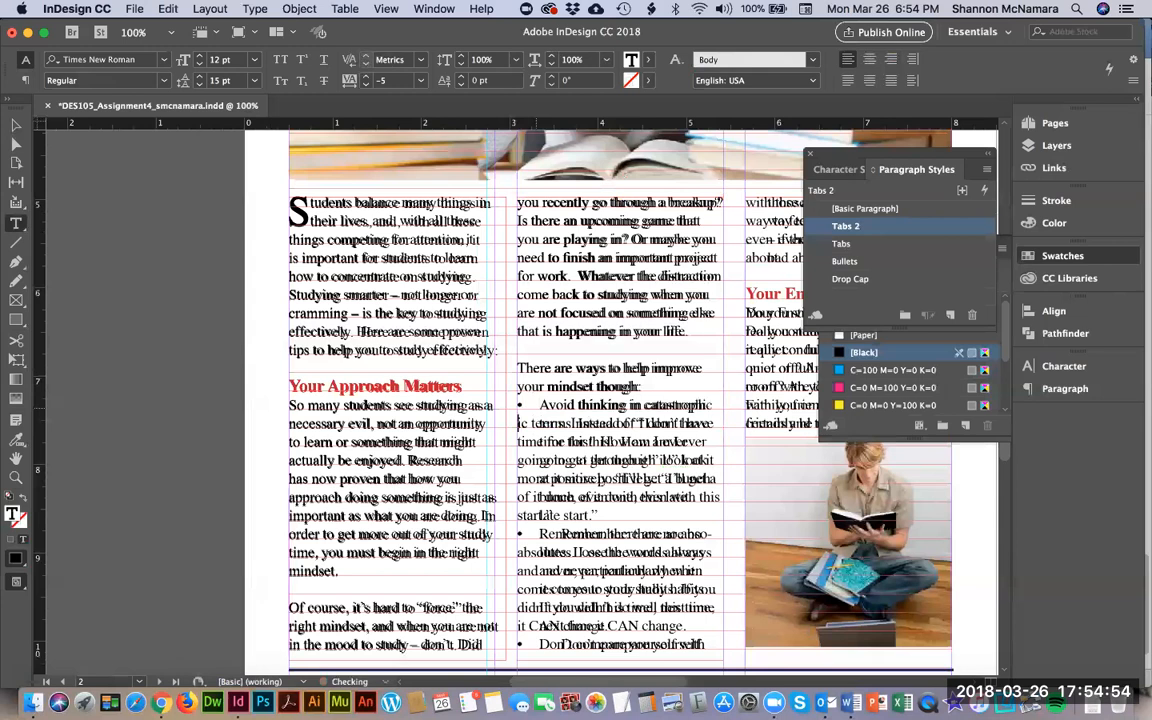
{"action": "key", "text": "Tab"}
{"action": "left_click_drag", "start_coordinate": [538, 442], "coordinate": [518, 442]}
{"action": "left_click", "coordinate": [518, 442]}
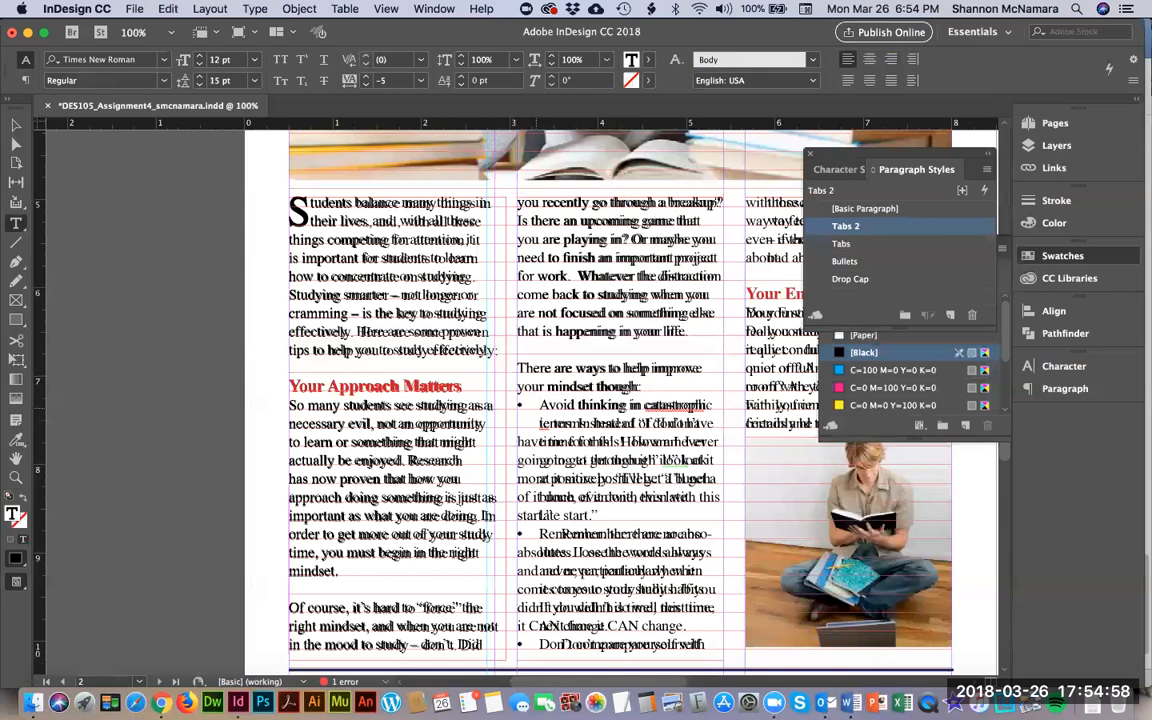
Move the middle column's text frame onto the pasteboard beside the page, at about X -2.51 in.
{"action": "left_click", "coordinate": [16, 124]}
{"action": "left_click_drag", "start_coordinate": [365, 240], "coordinate": [108, 248]}
{"action": "scroll", "coordinate": [108, 248], "scroll_direction": "left", "scroll_amount": 10}
{"action": "scroll", "coordinate": [602, 344], "scroll_direction": "right", "scroll_amount": 5}
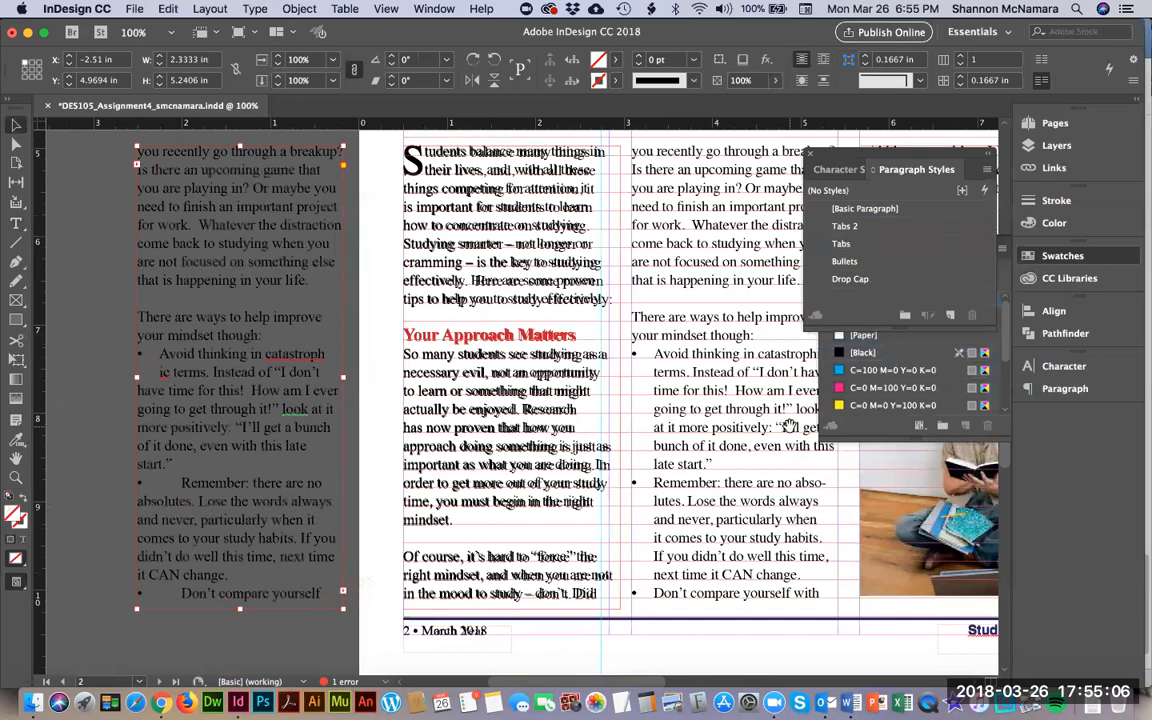
{"action": "scroll", "coordinate": [790, 426], "scroll_direction": "right", "scroll_amount": 3}
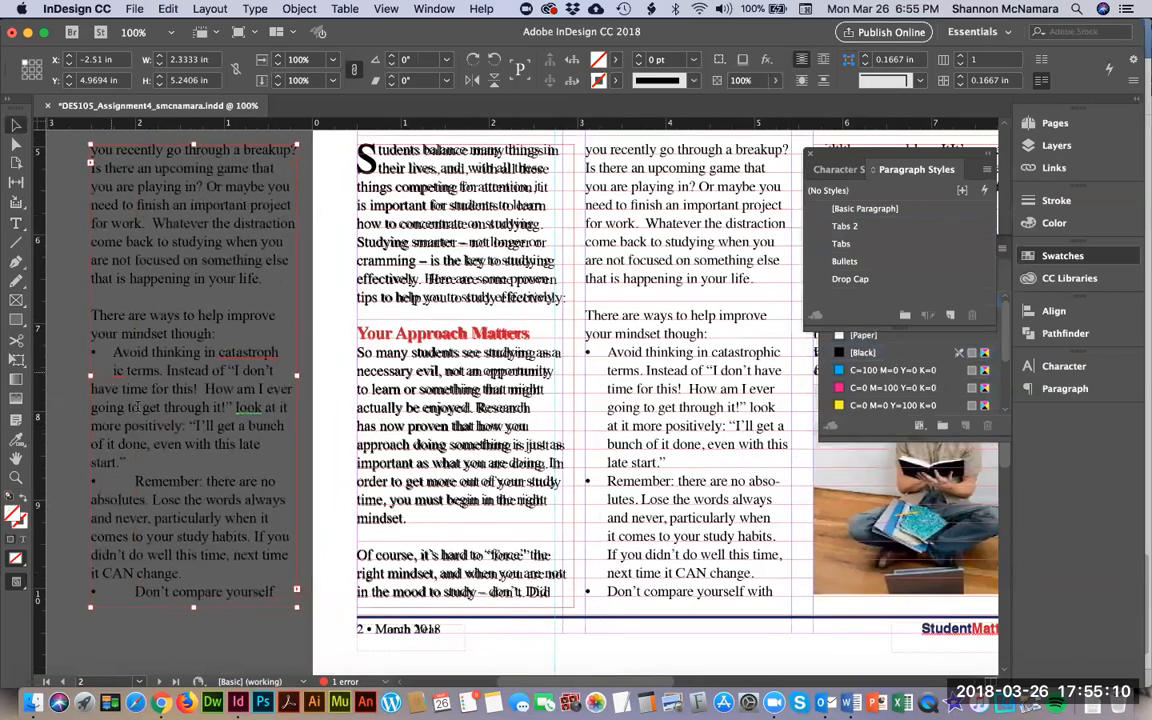
Remove the tab splitting "catastrophic" in the first bullet and widen the text frame to about 2.39 in.
{"action": "double_click", "coordinate": [92, 370]}
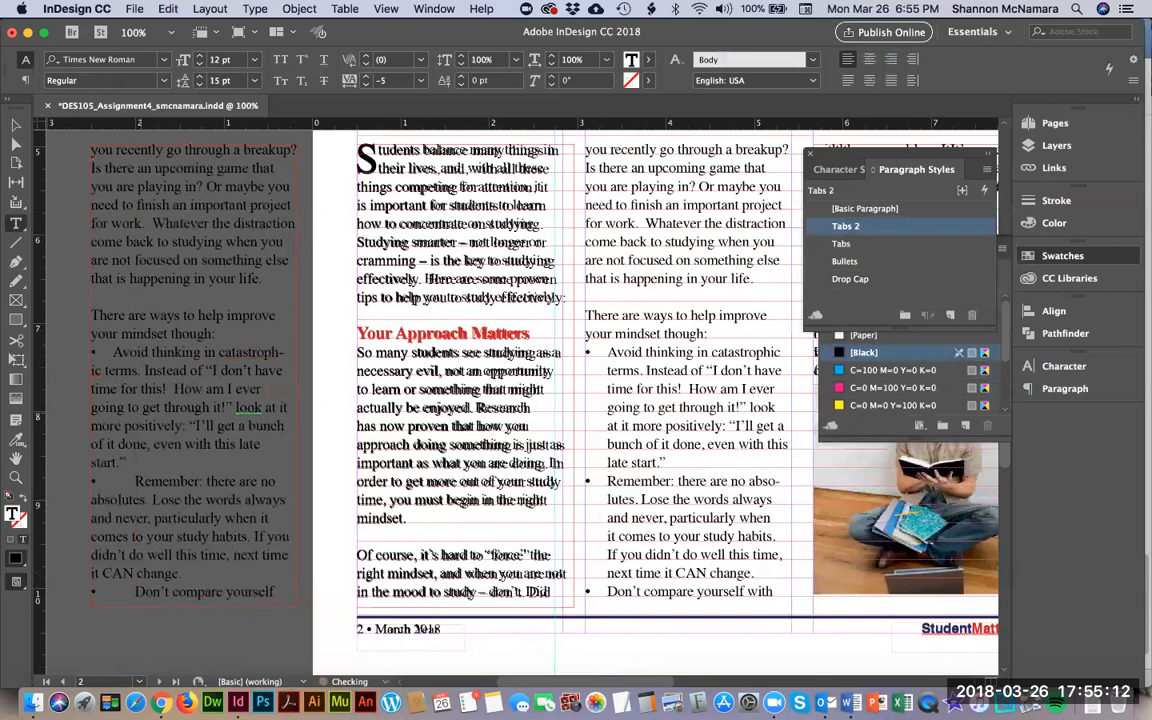
{"action": "key", "text": "Escape"}
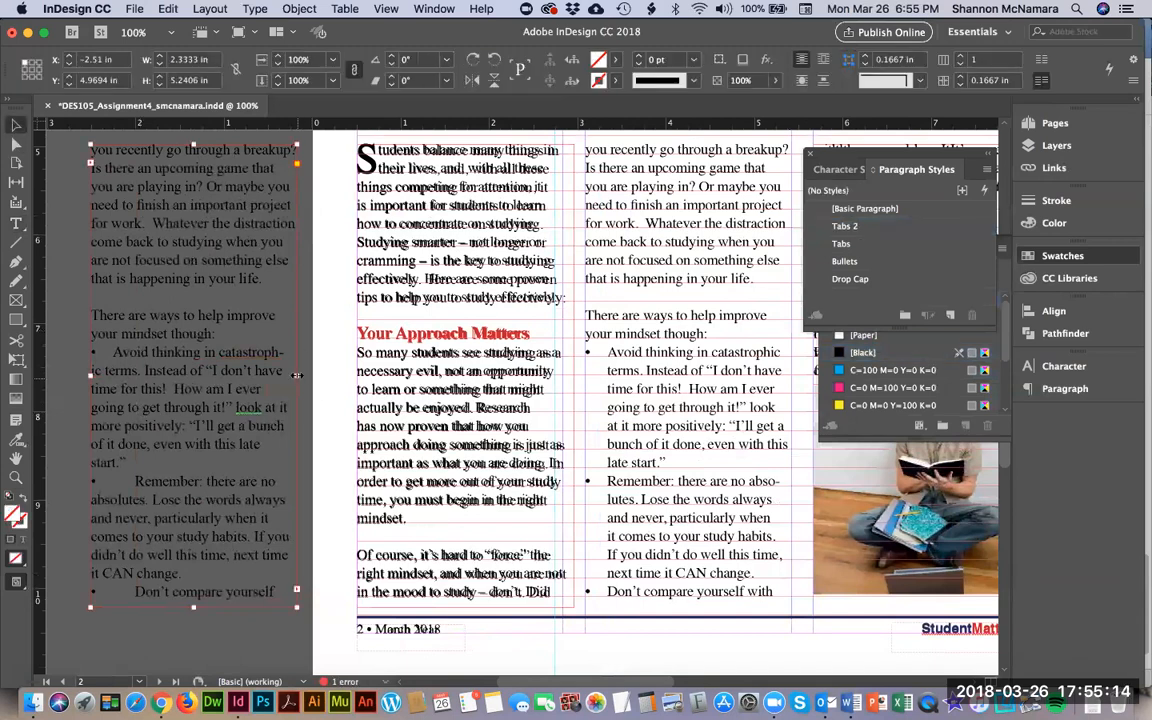
{"action": "left_click_drag", "start_coordinate": [301, 376], "coordinate": [302, 375]}
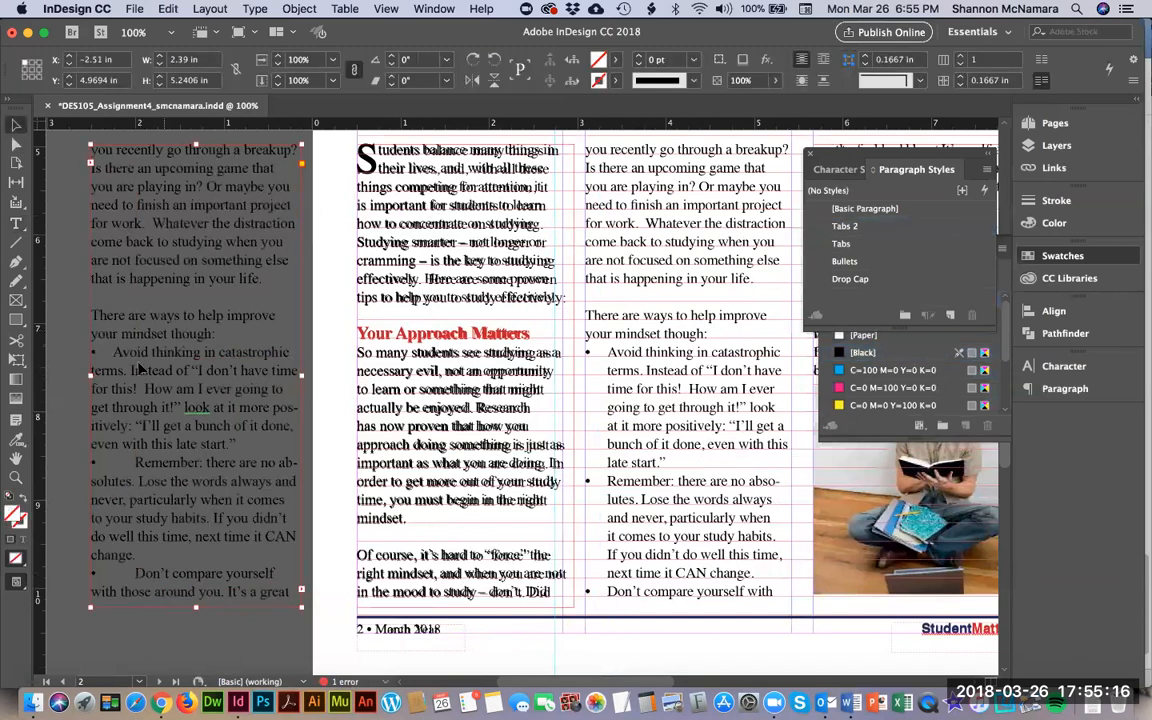
Indent each continuation line of the first bullet with a tab, from "terms" through "late start.".
{"action": "key", "text": "Return"}
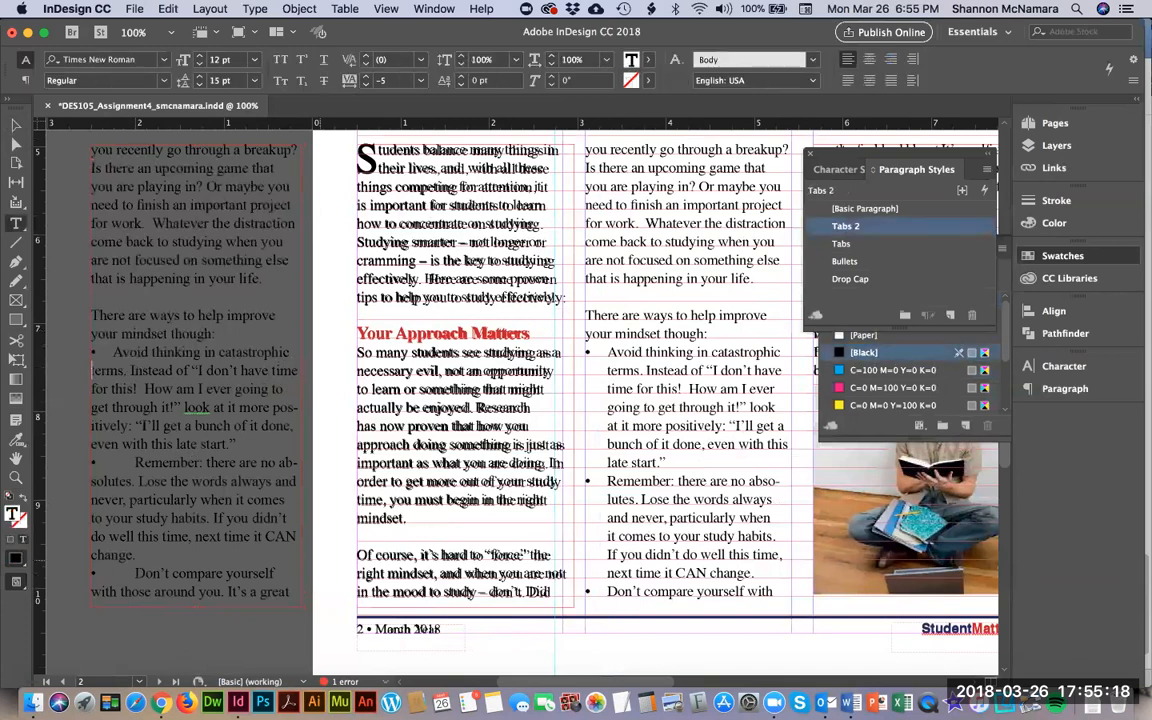
{"action": "key", "text": "Tab"}
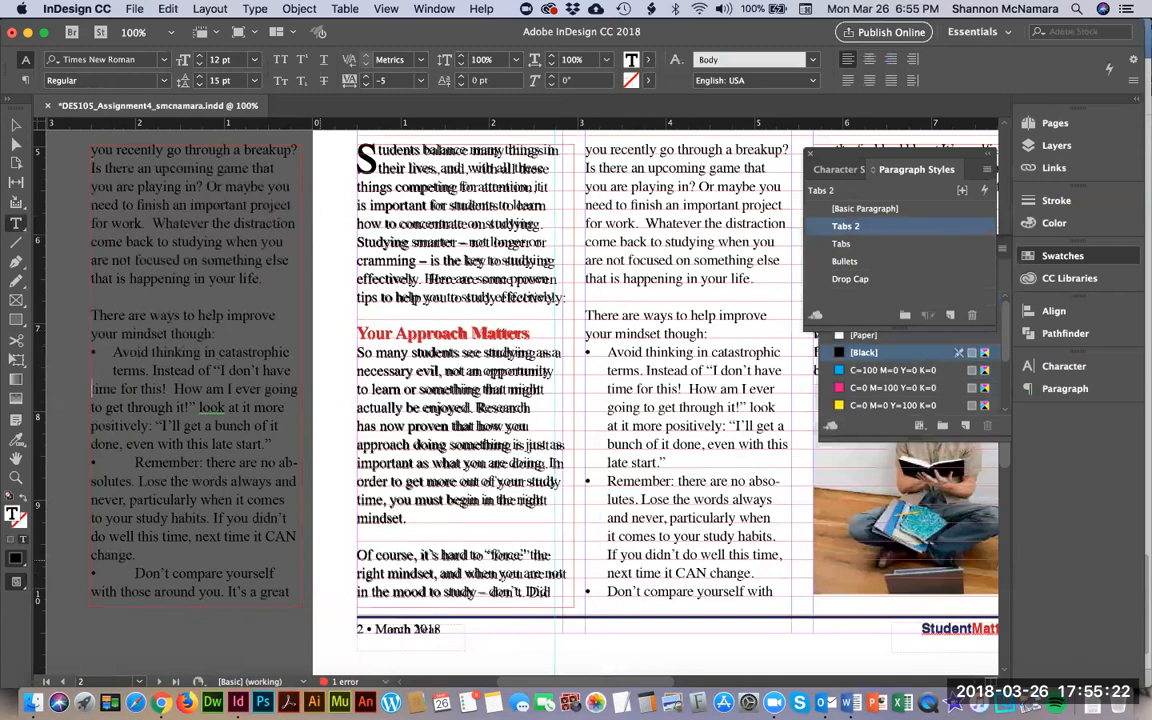
{"action": "key", "text": "Tab"}
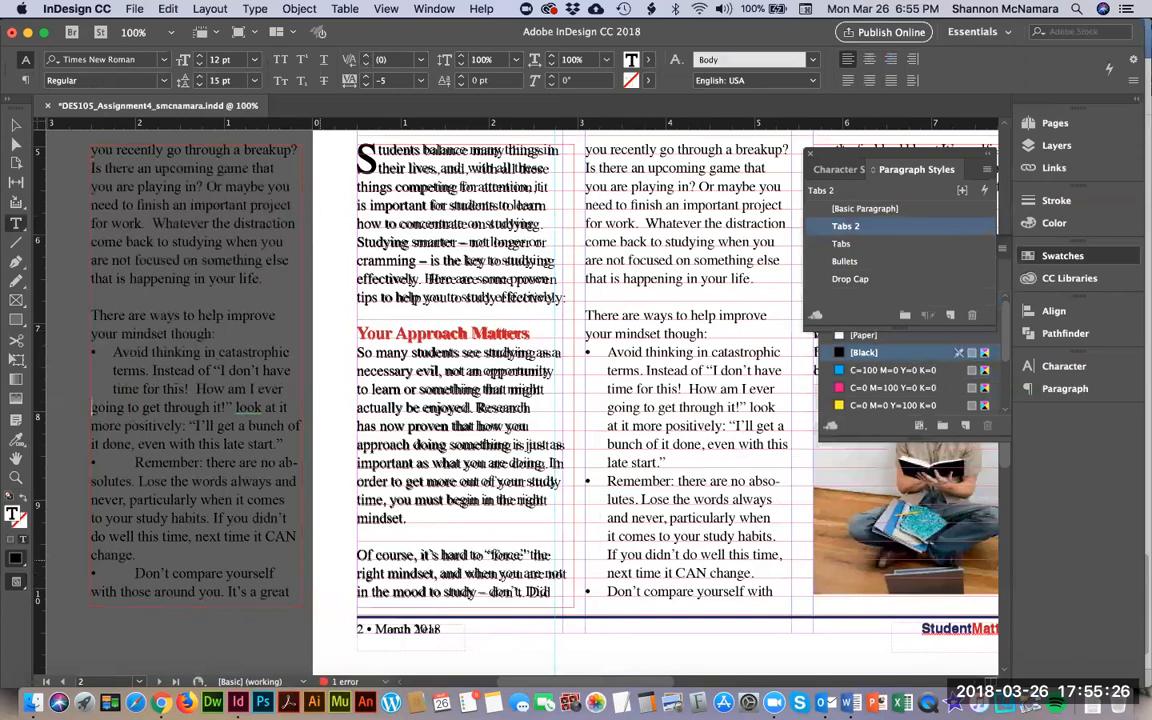
{"action": "key", "text": "Tab"}
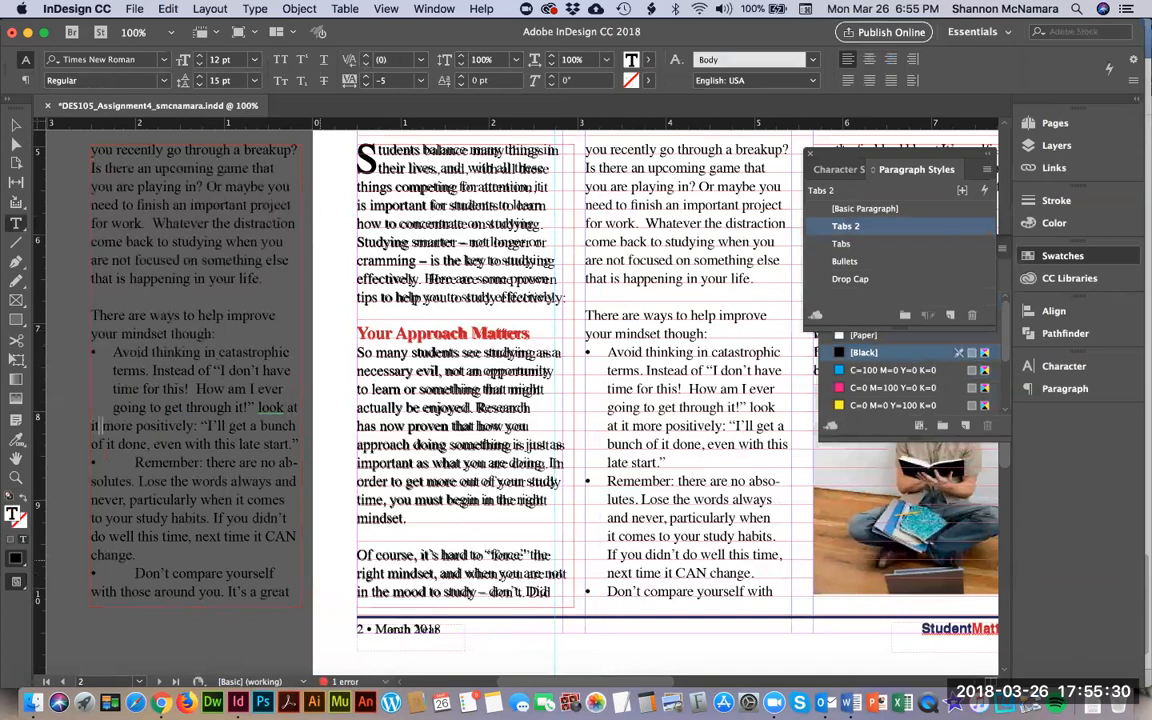
{"action": "key", "text": "Tab"}
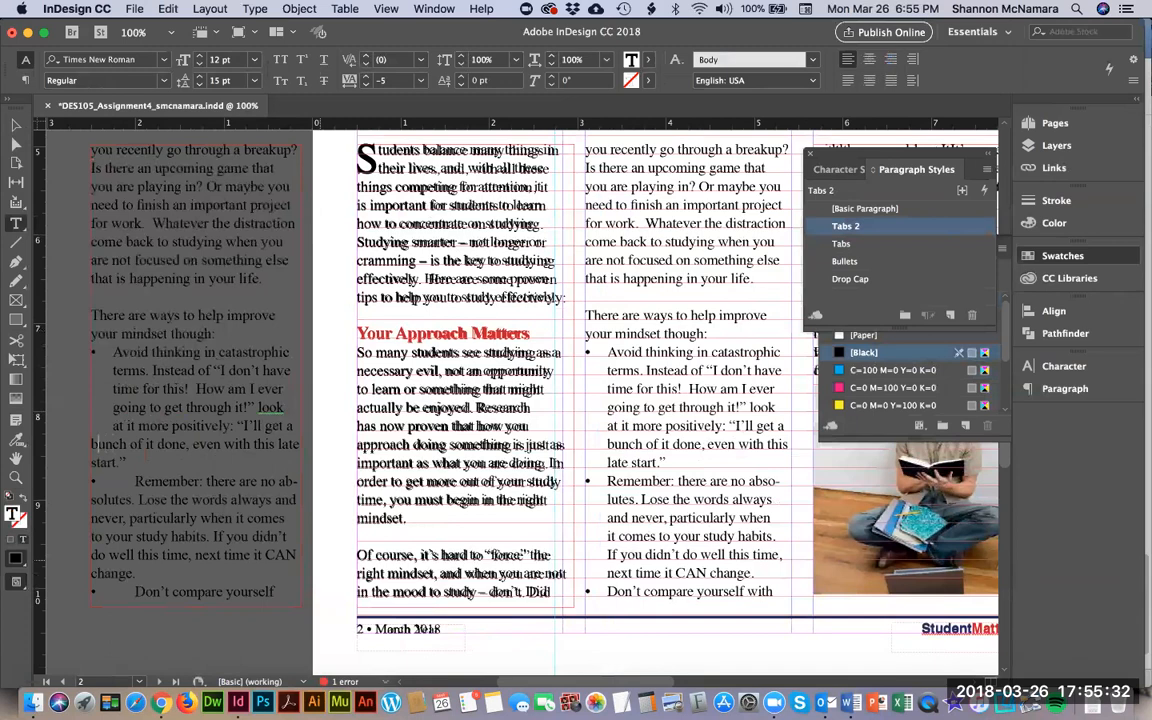
{"action": "key", "text": "Tab"}
{"action": "left_click", "coordinate": [98, 461]}
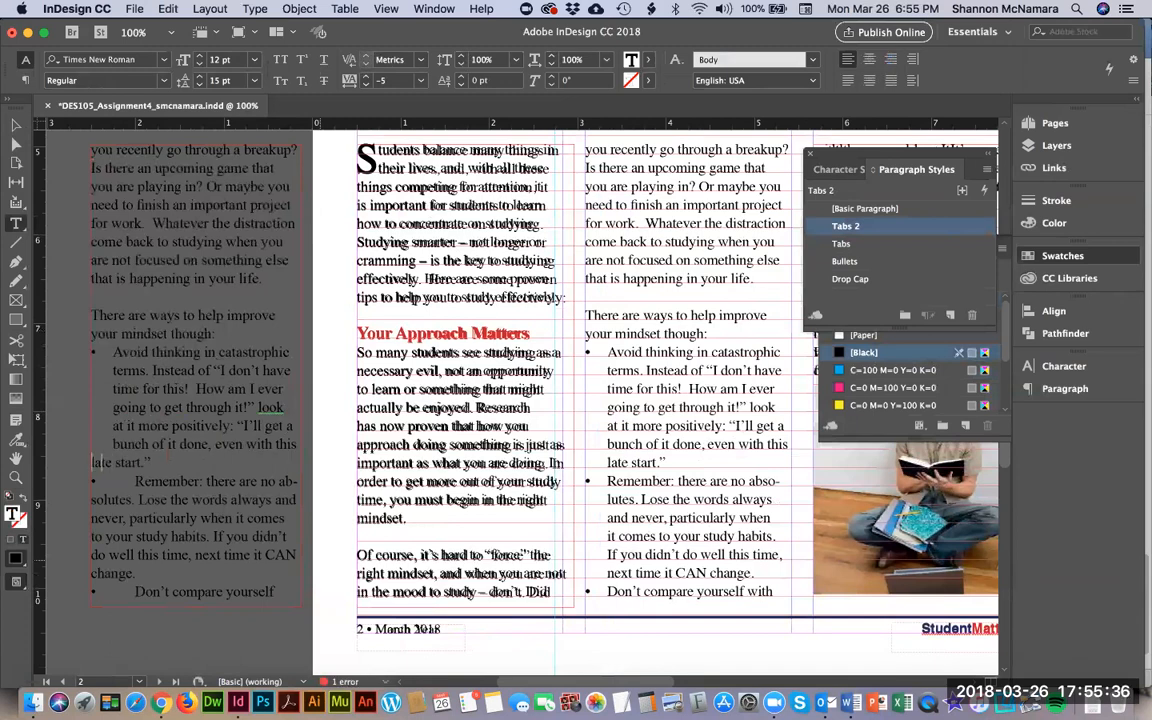
{"action": "key", "text": "Tab"}
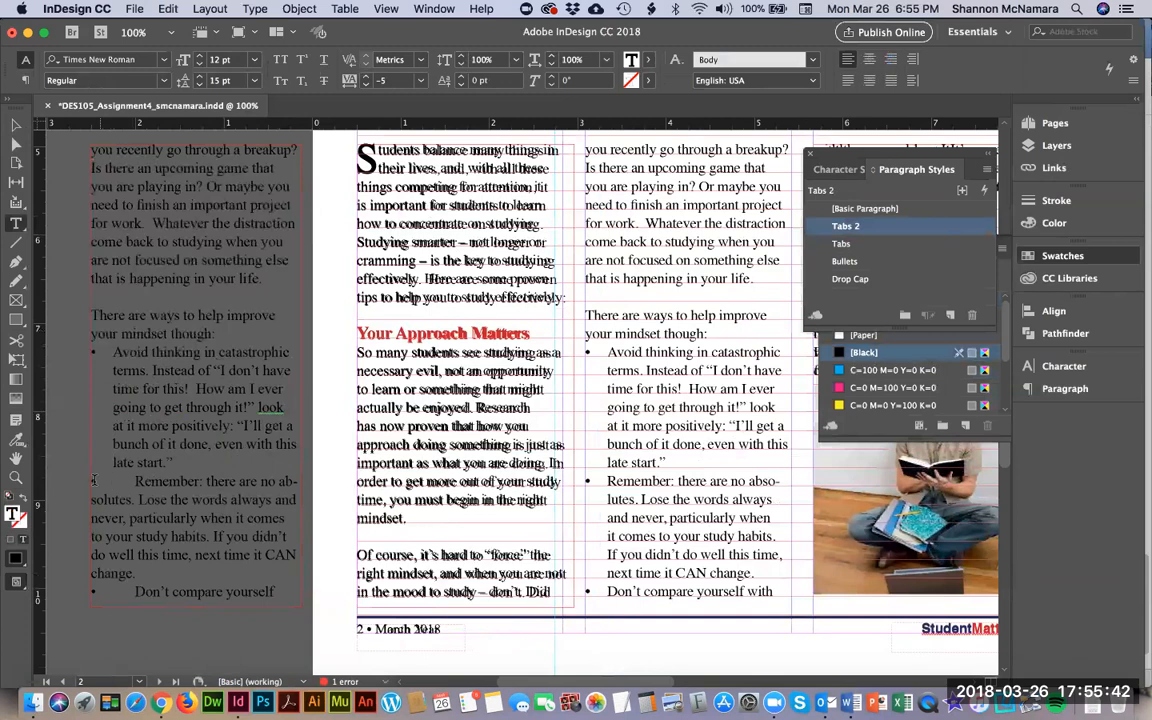
Select the text from the first bullet through the end of the third bullet and apply the Tabs 2 paragraph style.
{"action": "left_click", "coordinate": [212, 519]}
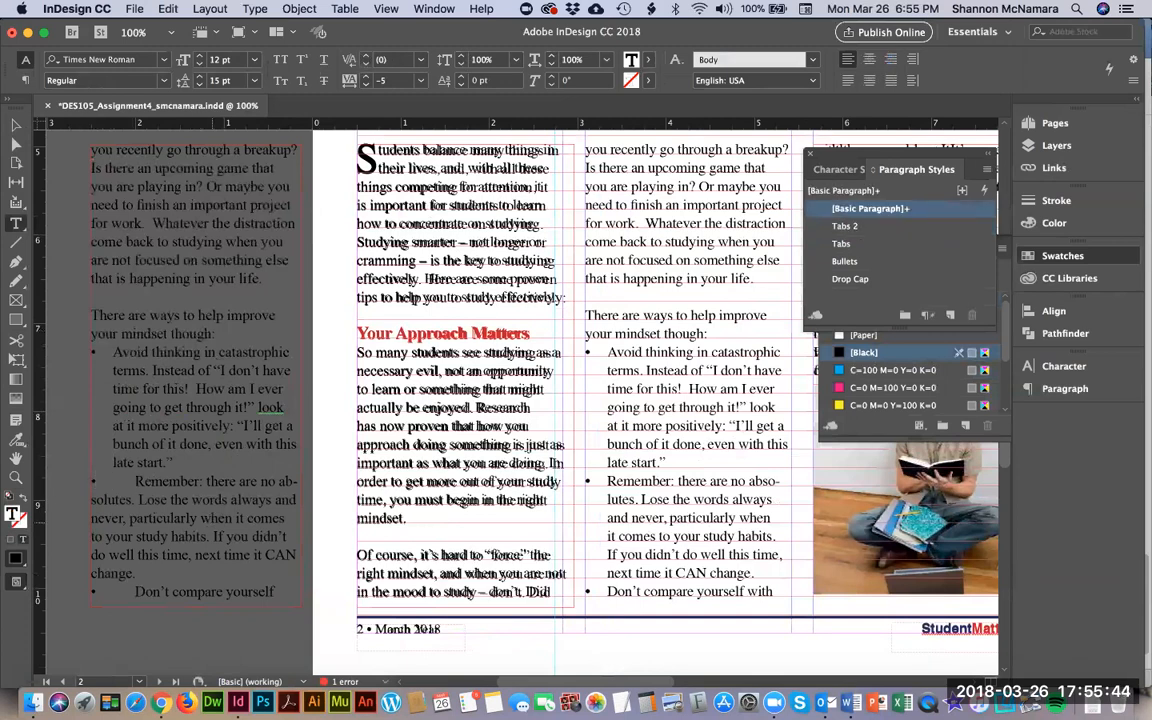
{"action": "key", "text": "Up"}
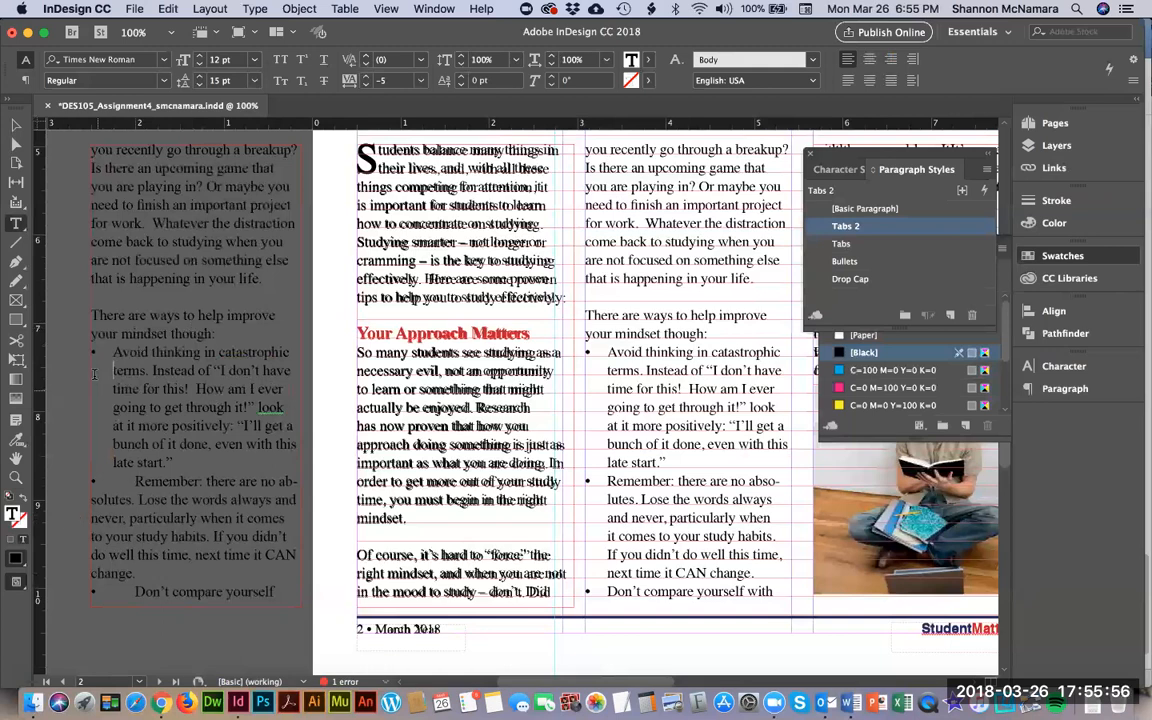
{"action": "left_click_drag", "start_coordinate": [92, 352], "coordinate": [288, 536]}
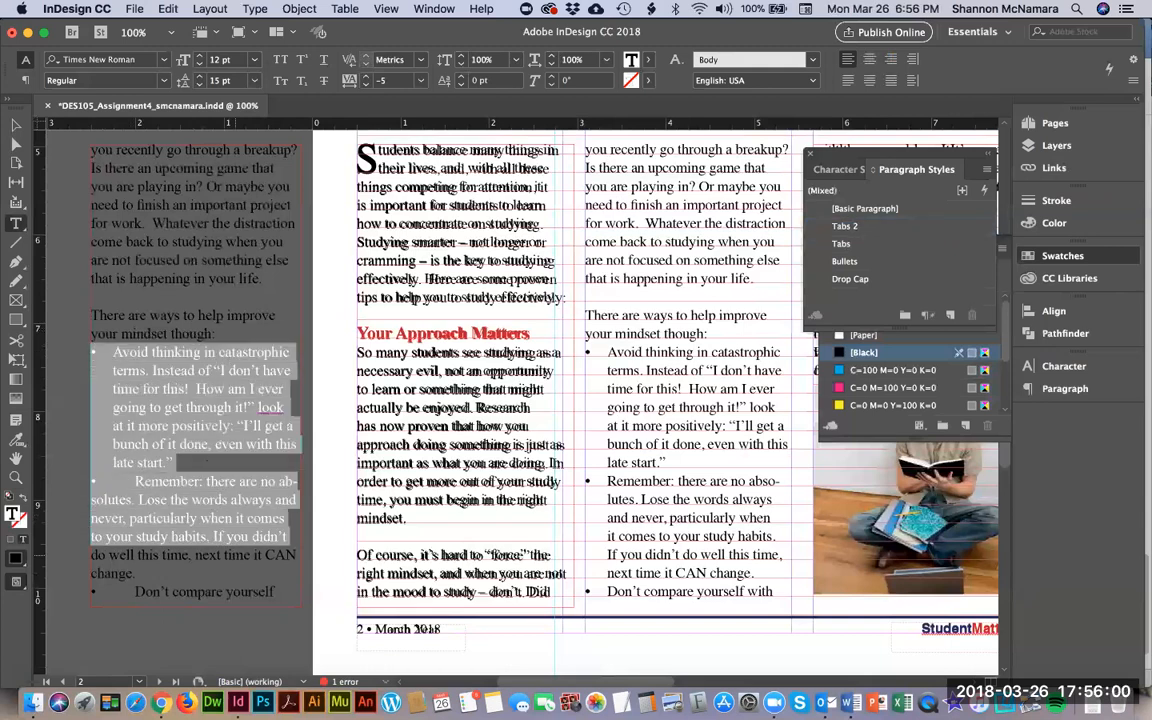
{"action": "key", "text": "shift+Down"}
{"action": "key", "text": "shift+Down"}
{"action": "key", "text": "shift+Down"}
{"action": "key", "text": "shift+Down"}
{"action": "key", "text": "shift+Down"}
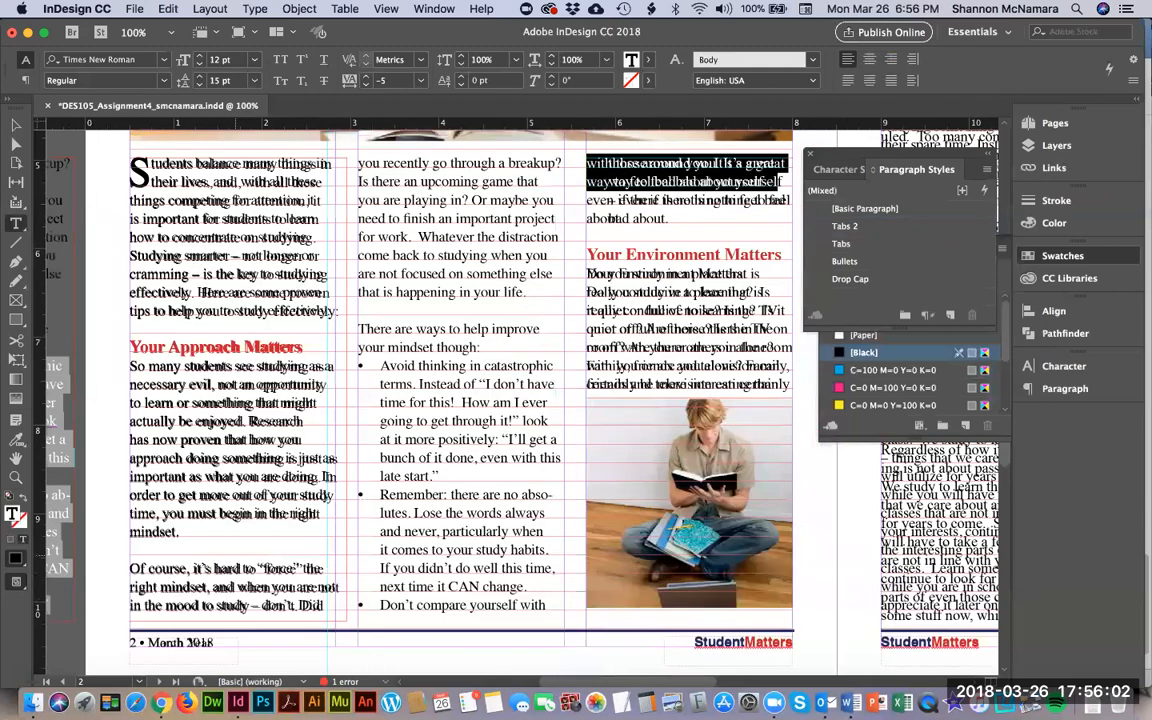
{"action": "key", "text": "shift+Down"}
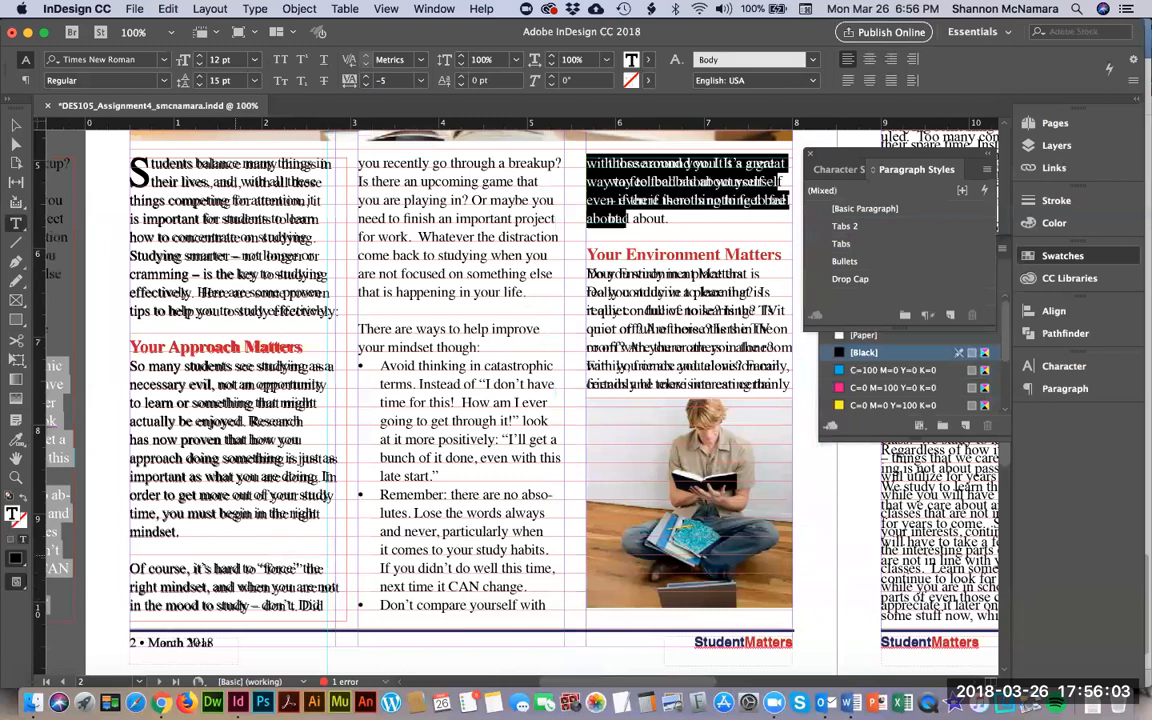
{"action": "left_click", "coordinate": [845, 226]}
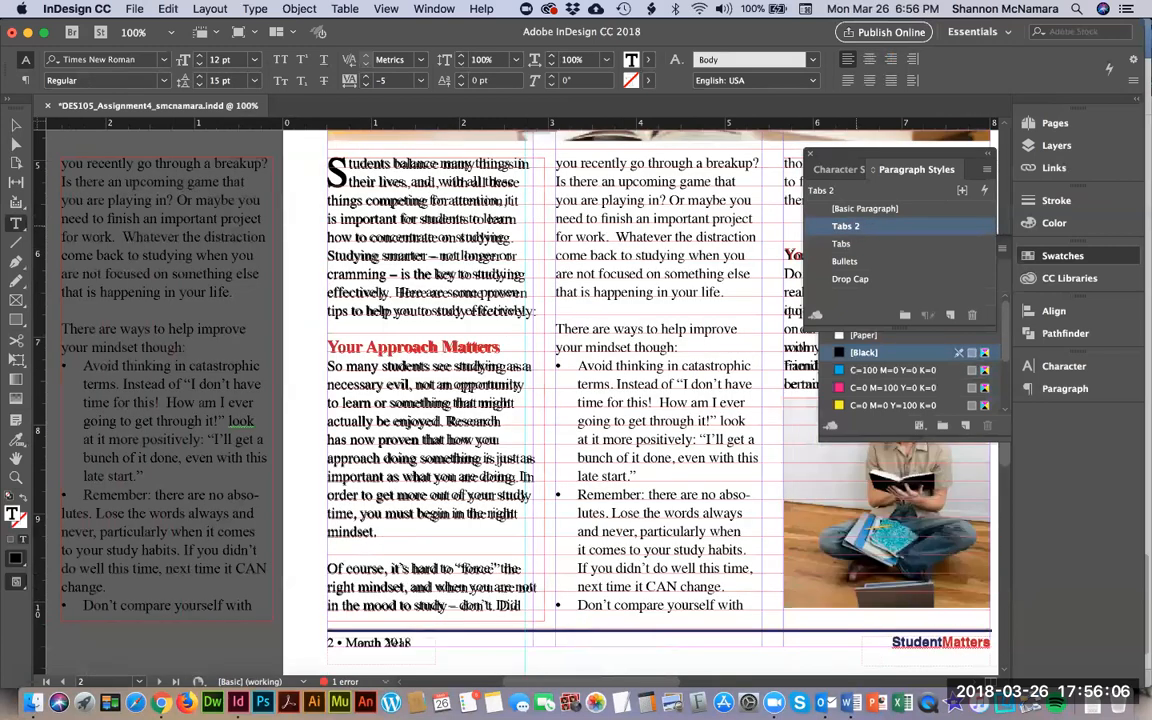
Indent the second bullet's lines starting "lutes", "and never" and "it comes" with tabs, moving "it" onto the "comes" line.
{"action": "left_click", "coordinate": [228, 495]}
{"action": "key", "text": "Tab"}
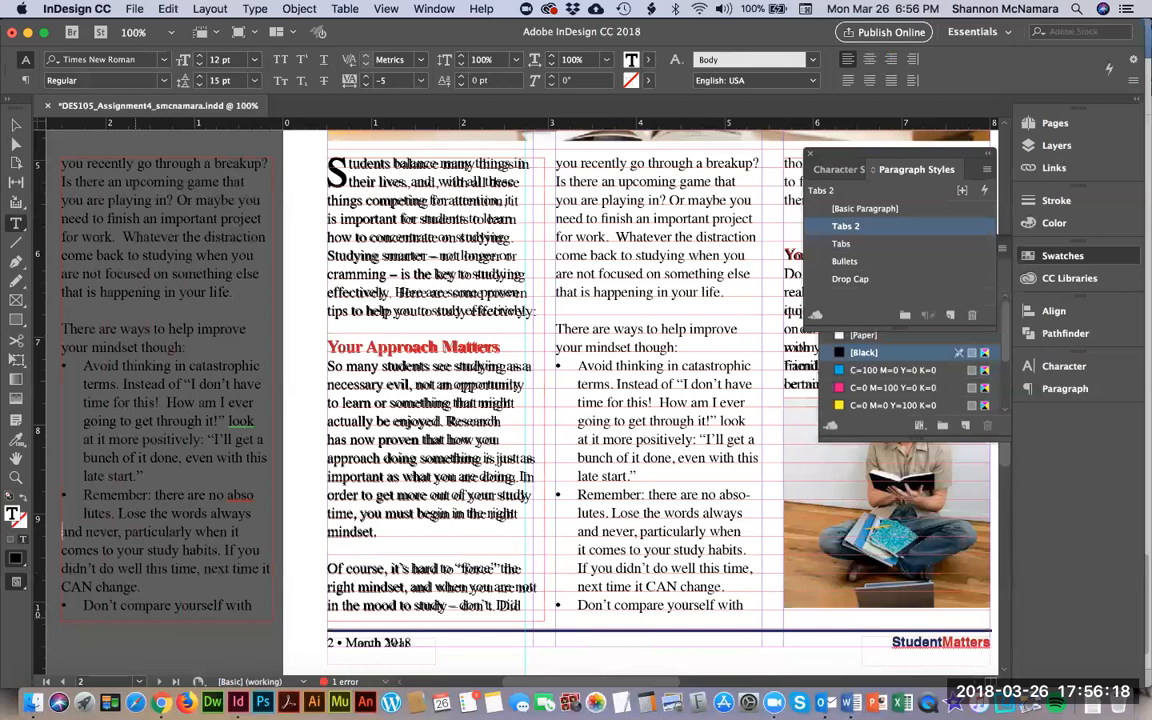
{"action": "key", "text": "Tab"}
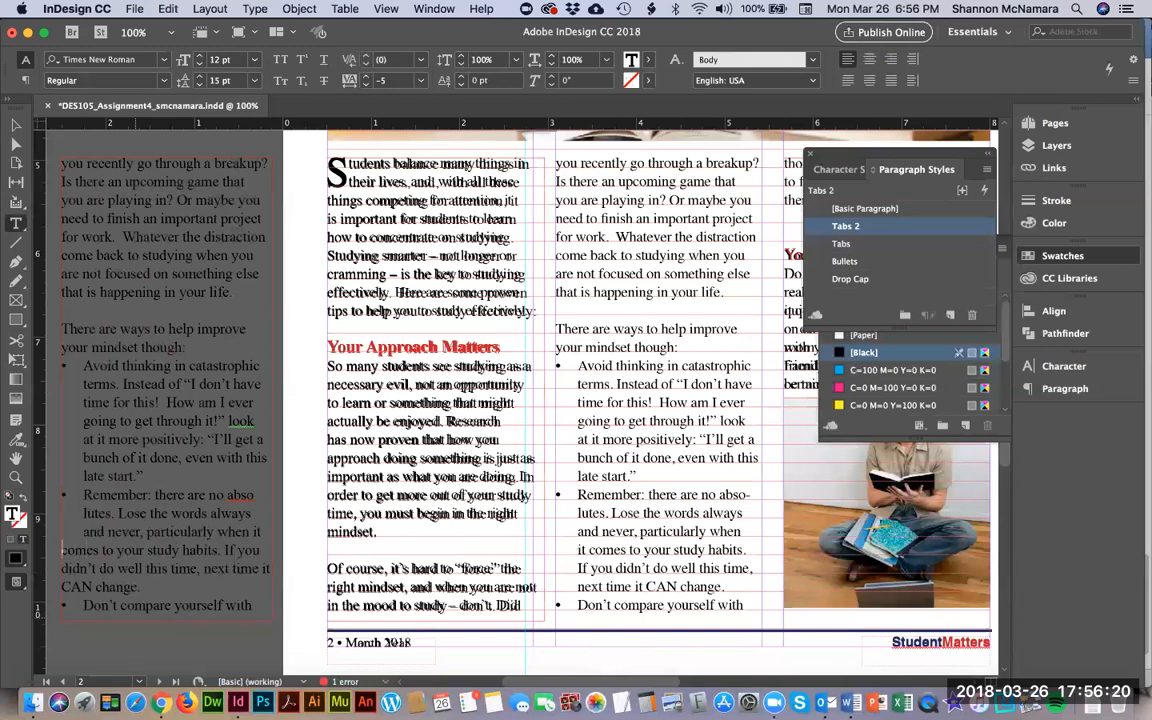
{"action": "key", "text": "Tab"}
{"action": "key", "text": "BackSpace"}
{"action": "key", "text": "Left"}
{"action": "key", "text": "Left"}
{"action": "key", "text": "Return"}
{"action": "key", "text": "Tab"}
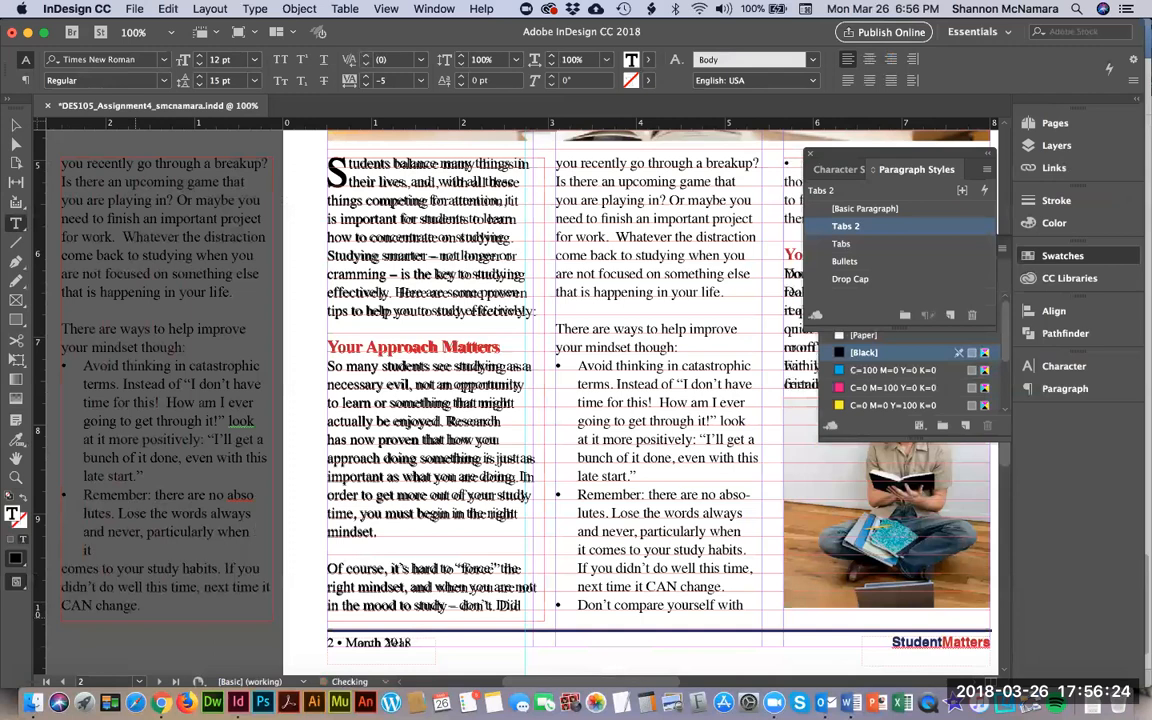
{"action": "key", "text": "Delete"}
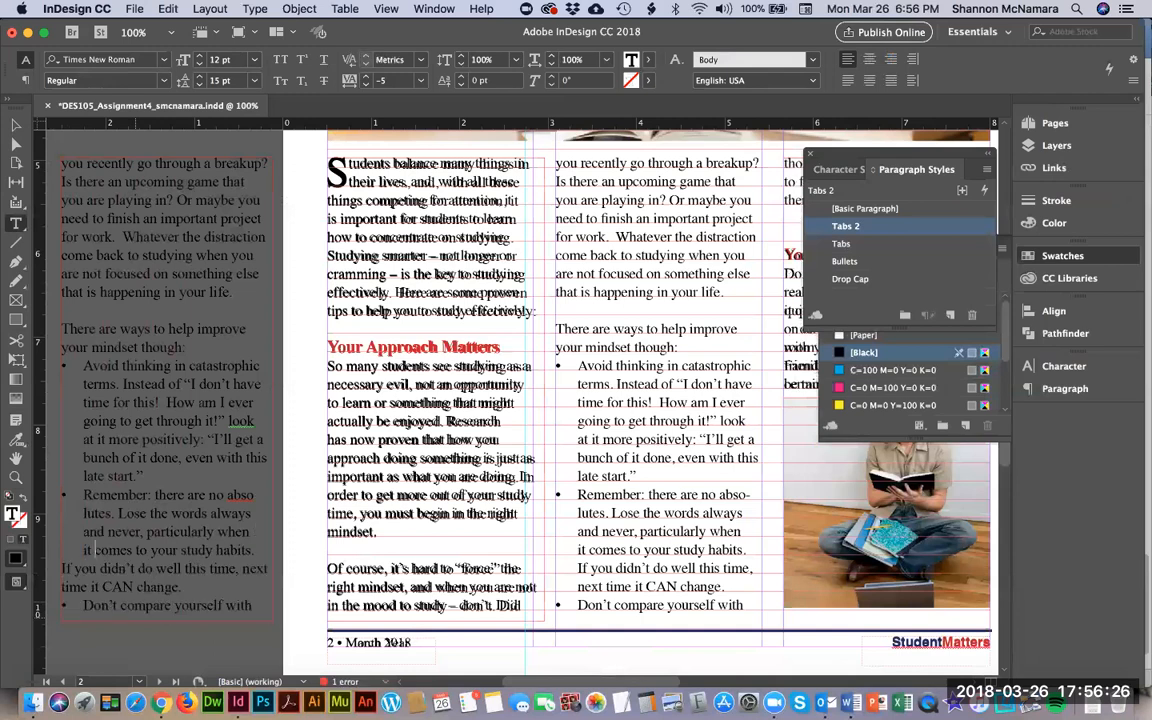
Indent the second bullet's last two lines, "If you didn't do well" and "next time it CAN change", with tabs.
{"action": "left_click", "coordinate": [73, 568]}
{"action": "key", "text": "Tab"}
{"action": "left_click", "coordinate": [62, 587]}
{"action": "key", "text": "Tab"}
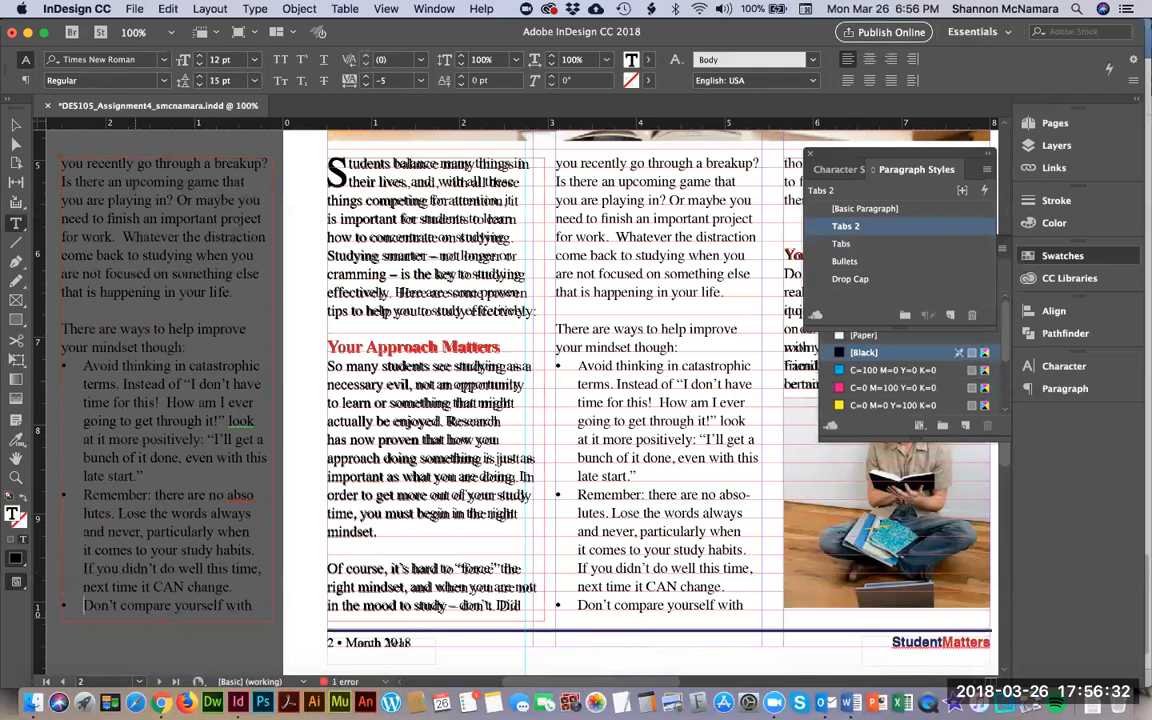
Move the formatted text frame back over the middle column, at X 3.0833 in and Y 4.9694 in.
{"action": "scroll", "coordinate": [788, 160], "scroll_direction": "right", "scroll_amount": 2}
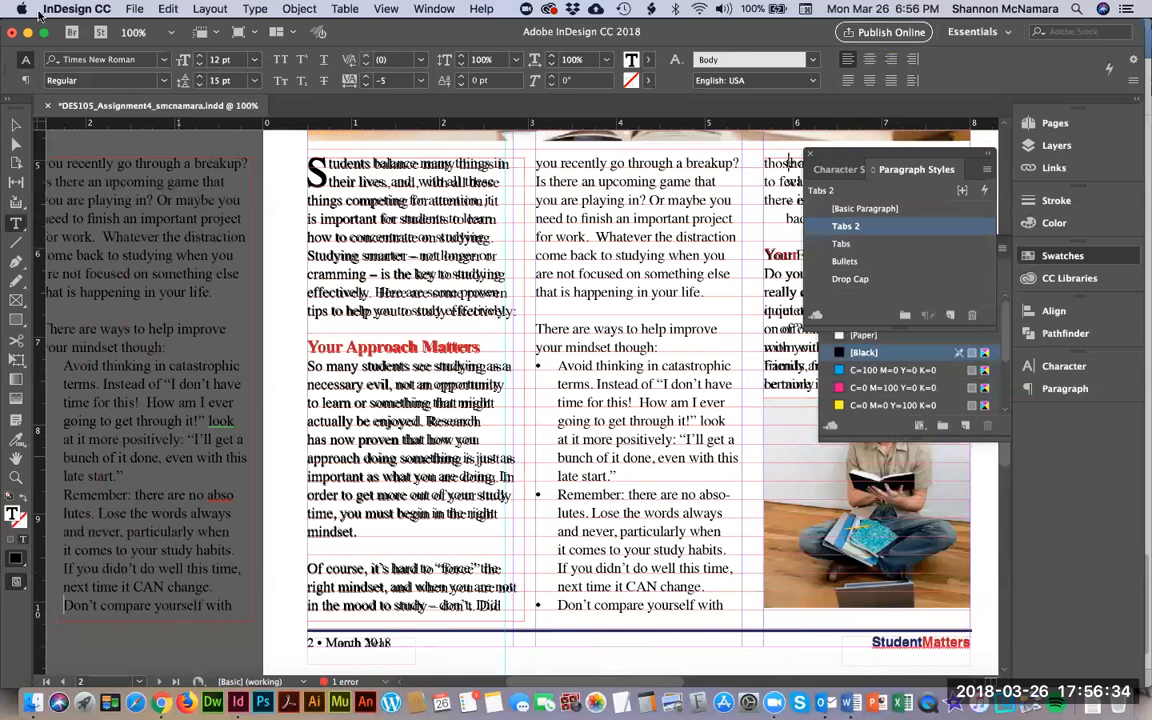
{"action": "left_click", "coordinate": [16, 124]}
{"action": "left_click_drag", "start_coordinate": [587, 227], "coordinate": [619, 228]}
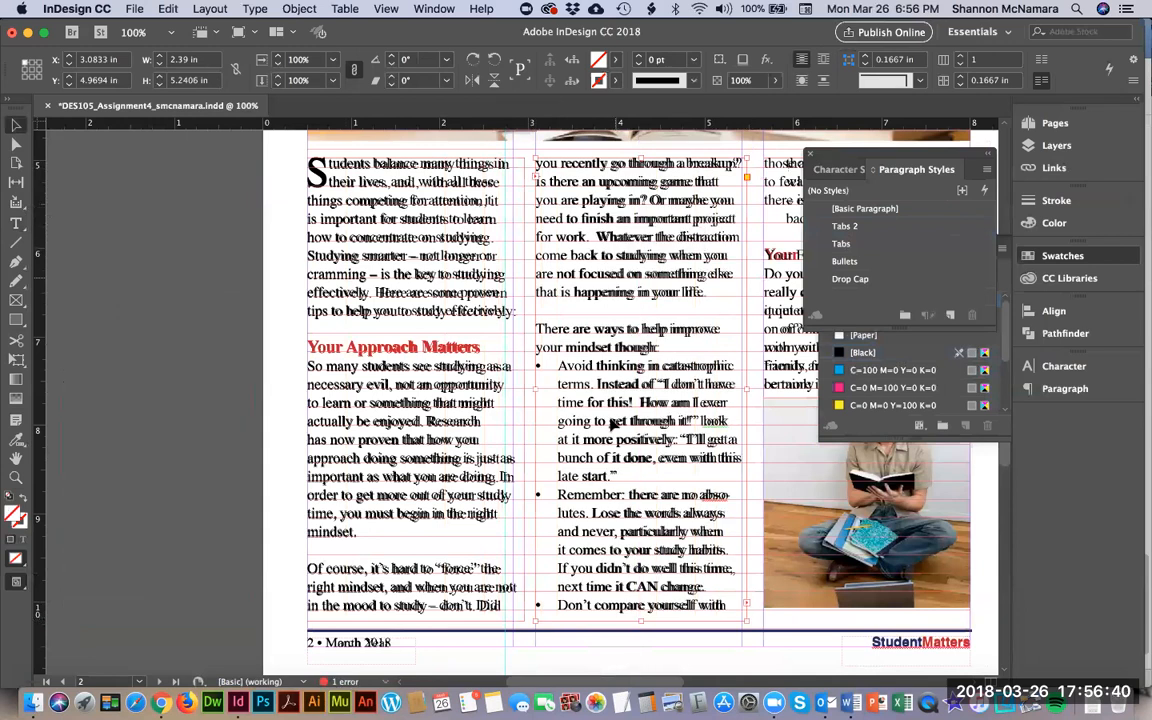
Move the third column's text frame onto the pasteboard beside the page, at about X -2.75 in.
{"action": "left_click", "coordinate": [195, 348]}
{"action": "key", "text": "space"}
{"action": "left_click_drag", "start_coordinate": [617, 485], "coordinate": [510, 514]}
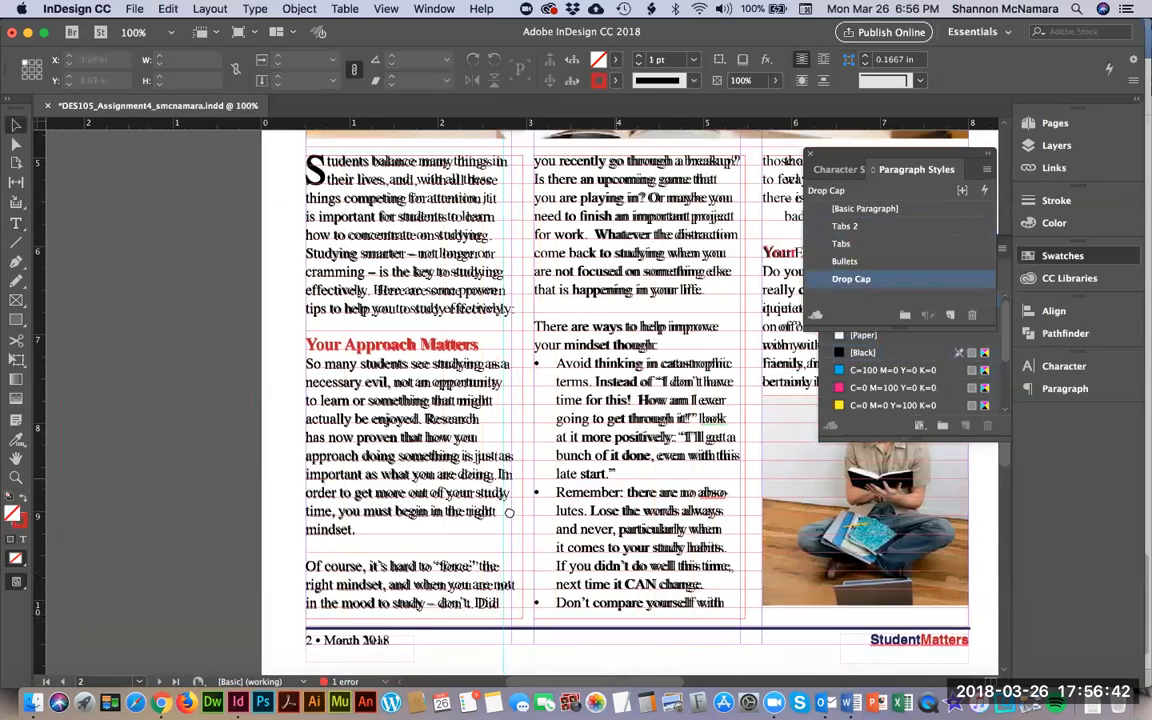
{"action": "left_click", "coordinate": [704, 222]}
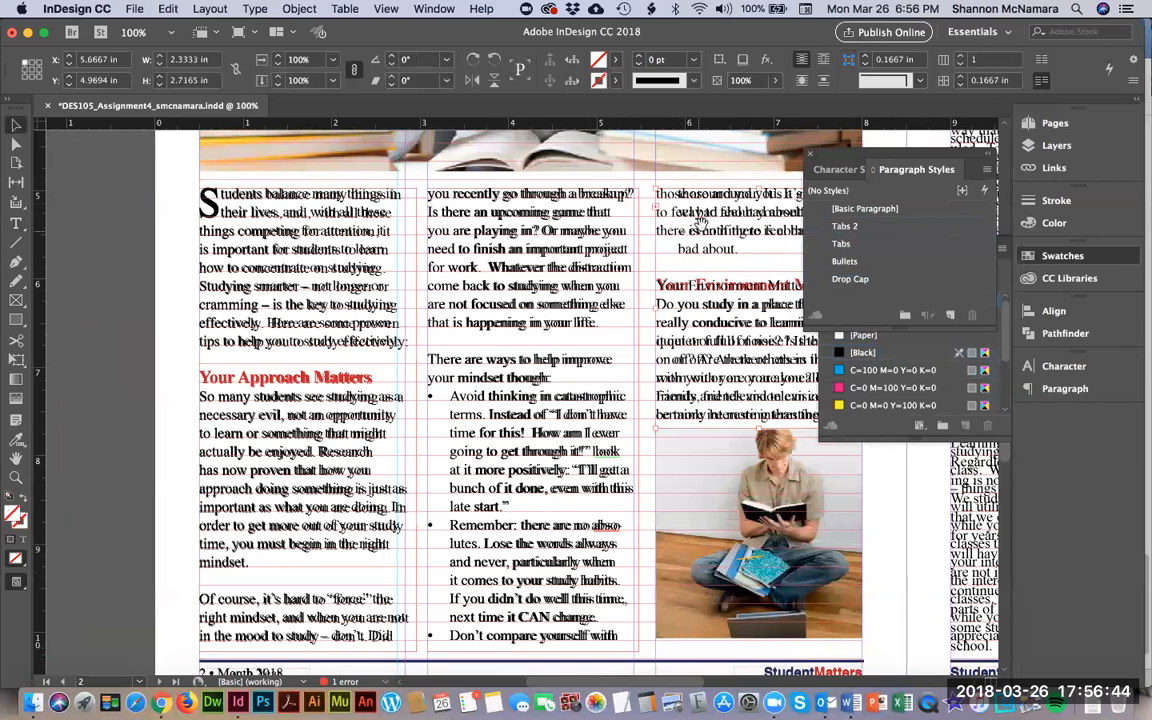
{"action": "left_click_drag", "start_coordinate": [711, 225], "coordinate": [146, 268]}
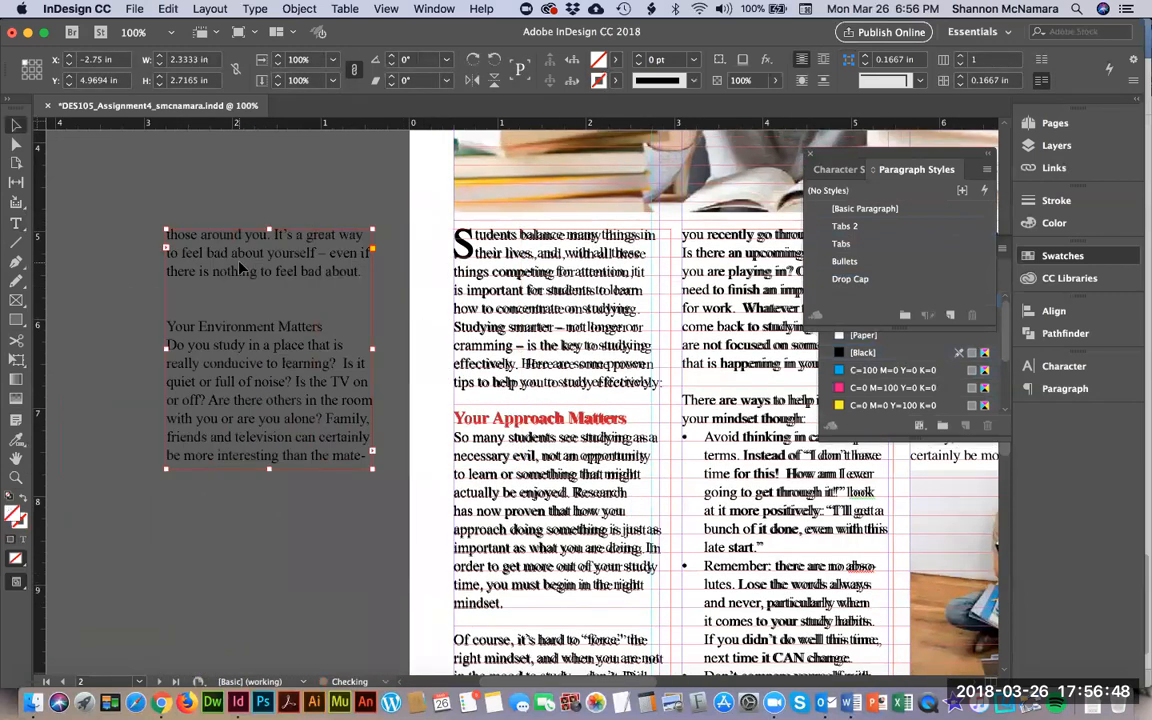
{"action": "left_click_drag", "start_coordinate": [337, 359], "coordinate": [233, 385]}
Indent the lines starting "those around you" and "way to feel bad" with tabs in the pasteboard text frame.
{"action": "double_click", "coordinate": [64, 260]}
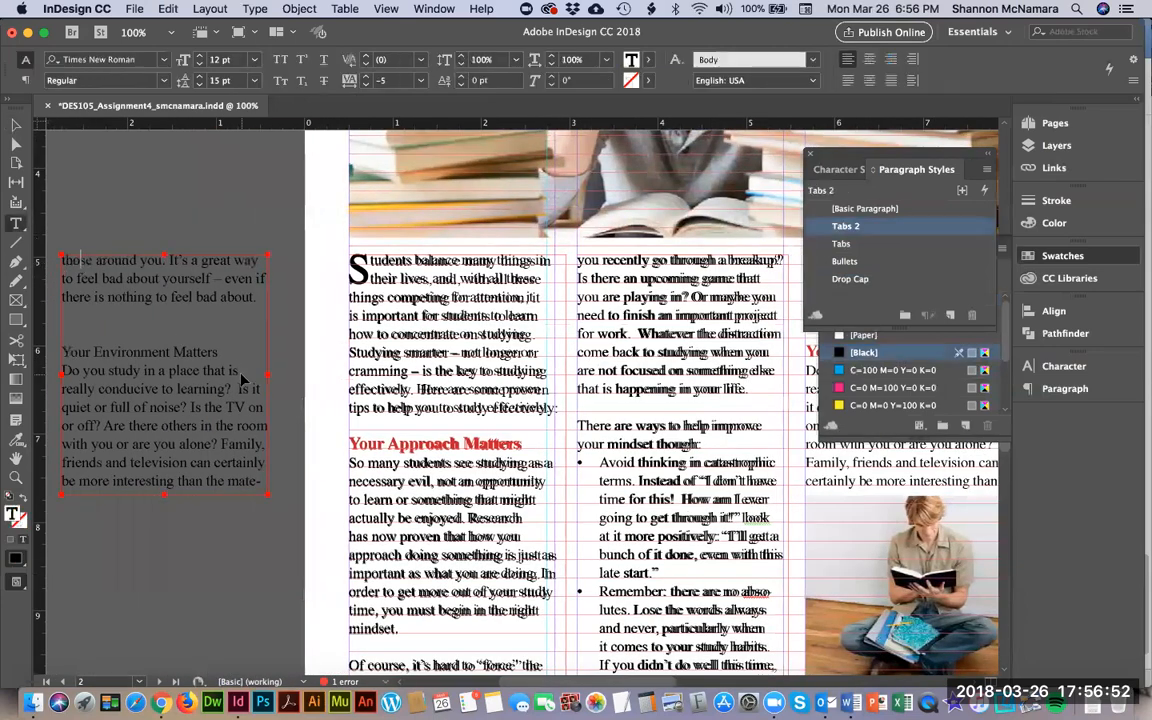
{"action": "key", "text": "Tab"}
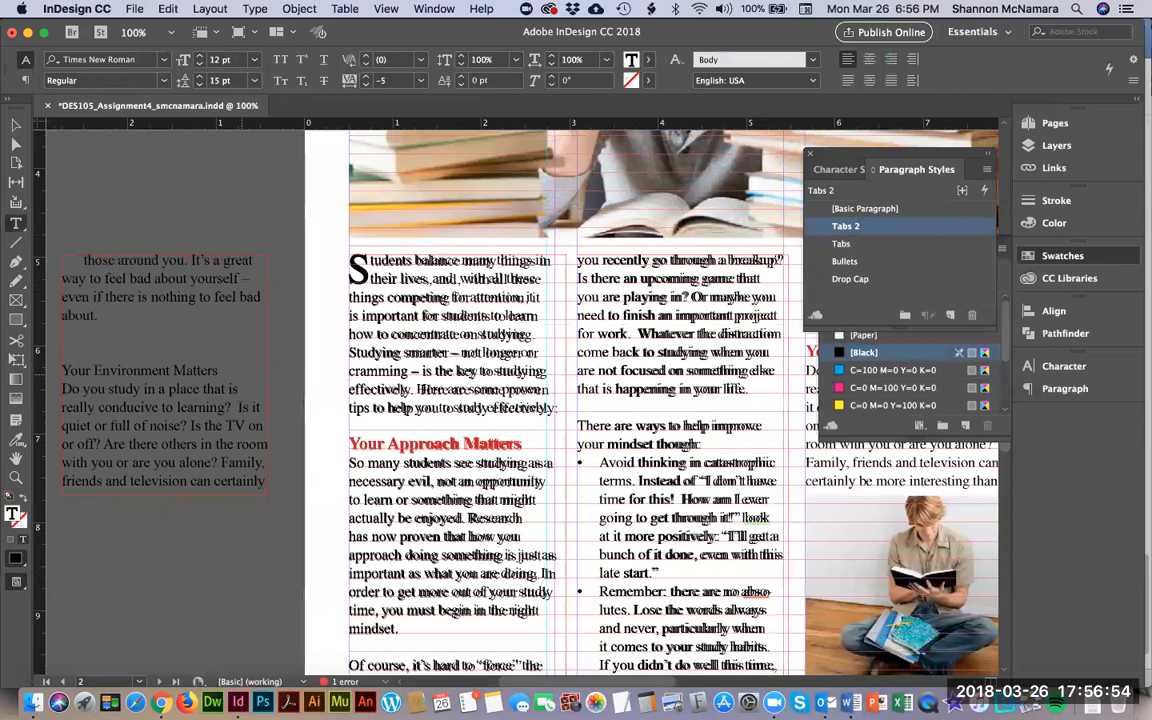
{"action": "key", "text": "Tab"}
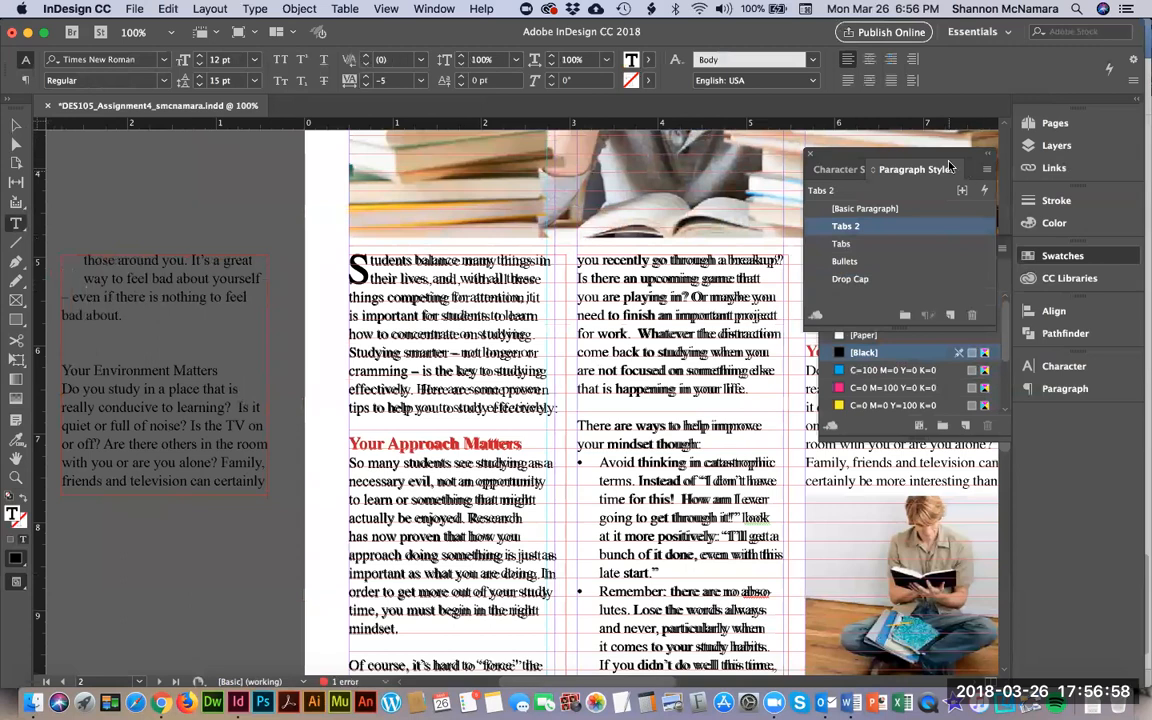
Collapse the Swatches panel and dock the Character Styles and Paragraph Styles panels with the other collapsed panels.
{"action": "double_click", "coordinate": [905, 157]}
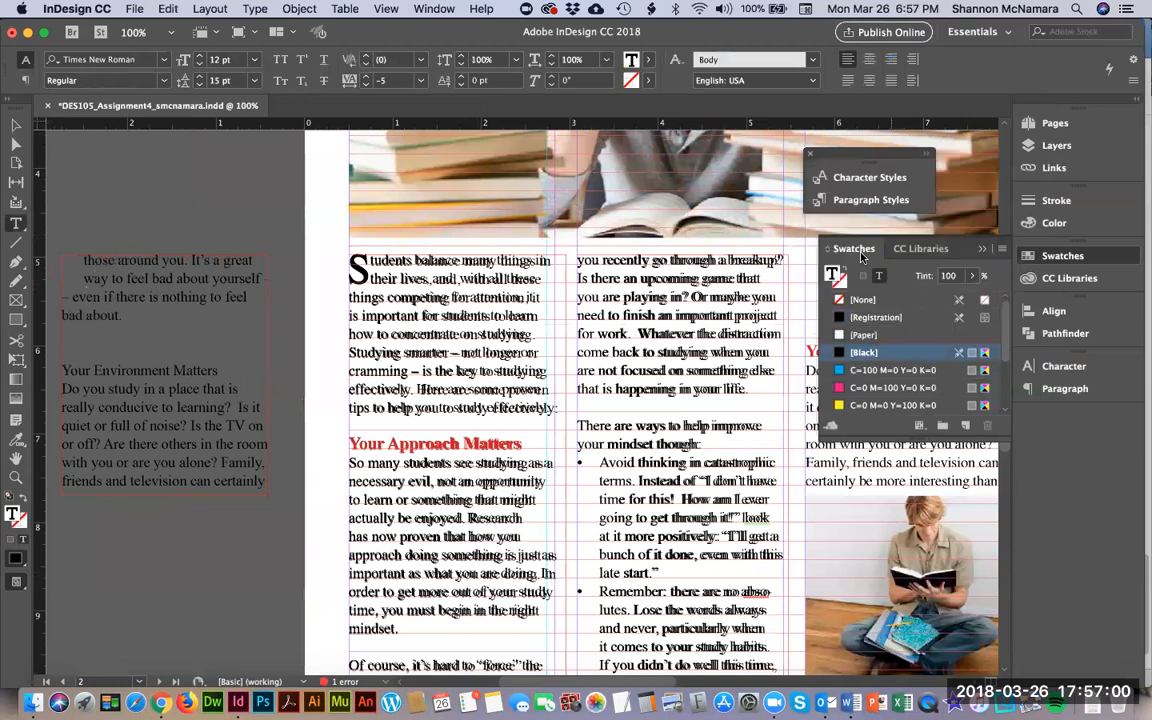
{"action": "left_click", "coordinate": [984, 250]}
{"action": "left_click_drag", "start_coordinate": [862, 153], "coordinate": [1070, 428]}
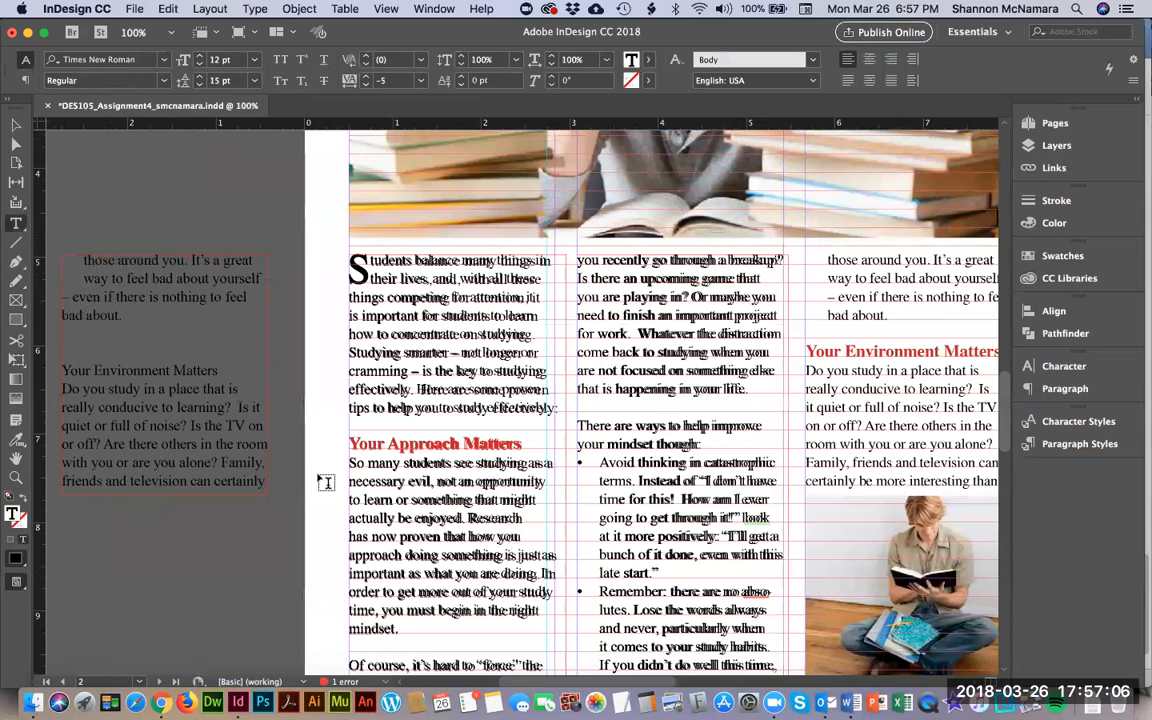
Indent the line starting "– even if there is nothing" with a tab.
{"action": "key", "text": "Left"}
{"action": "key", "text": "Left"}
{"action": "key", "text": "Tab"}
{"action": "key", "text": "Down"}
{"action": "key", "text": "Left"}
{"action": "key", "text": "Left"}
{"action": "key", "text": "Left"}
{"action": "key", "text": "Left"}
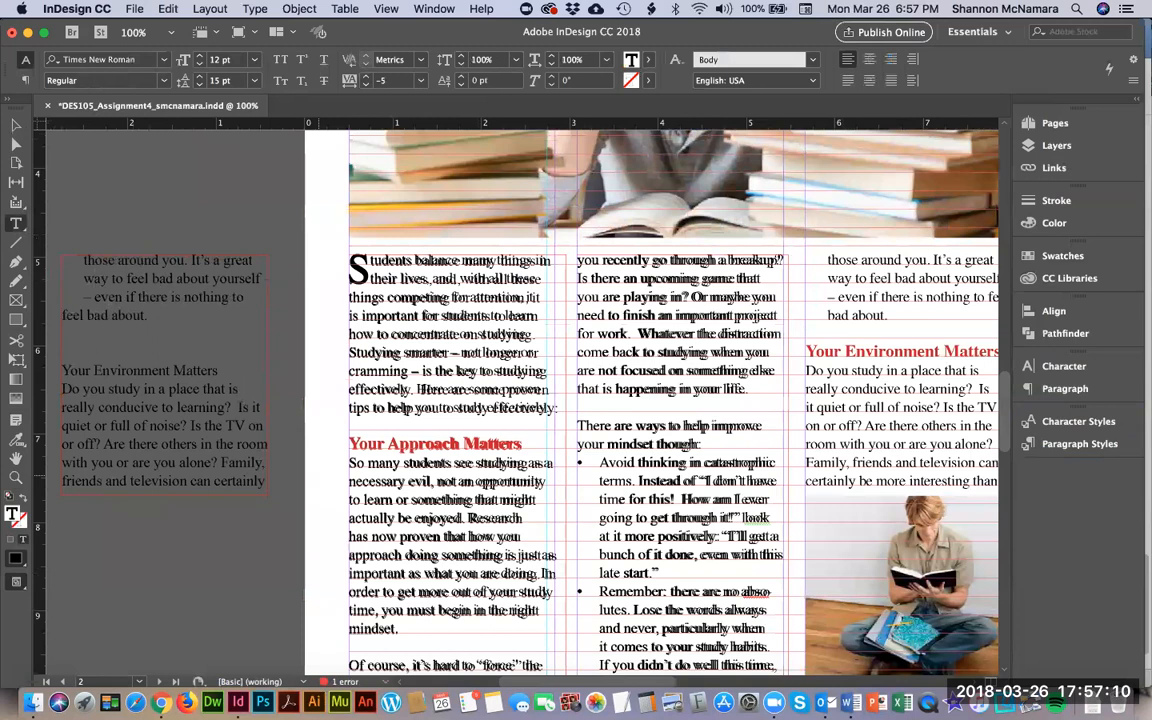
Widen the pasteboard text frame to 2.39 in and indent the line starting "bad about" with a tab.
{"action": "left_click", "coordinate": [16, 125]}
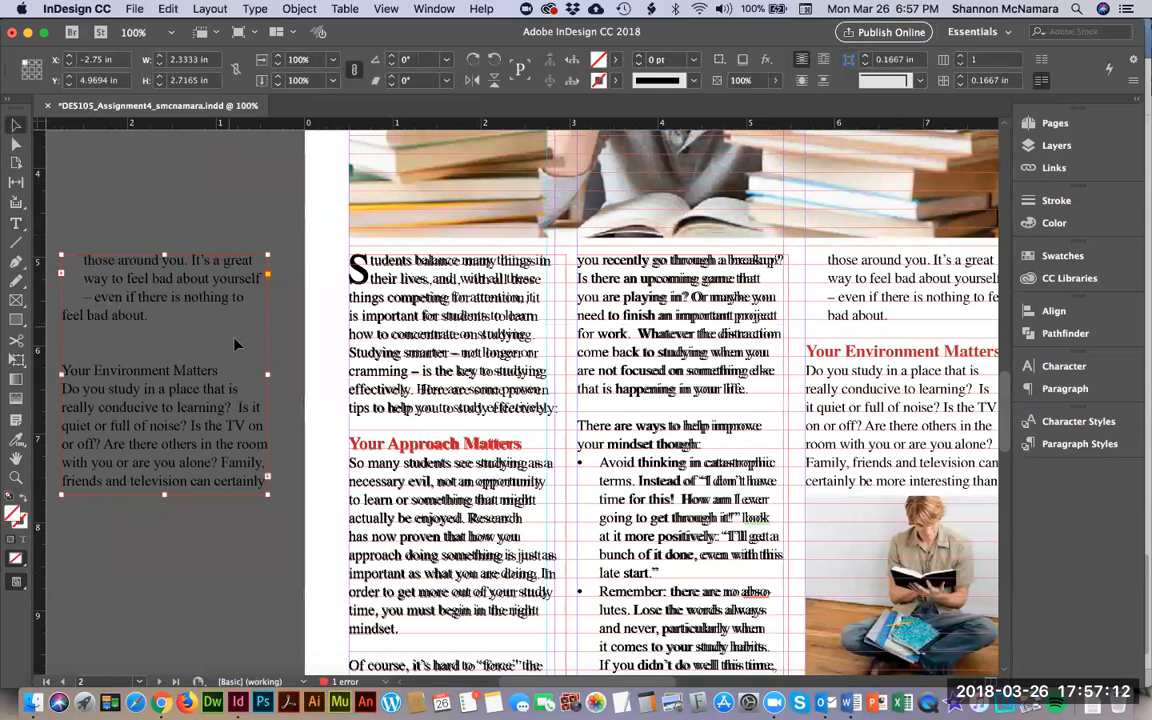
{"action": "left_click_drag", "start_coordinate": [268, 372], "coordinate": [272, 373]}
{"action": "double_click", "coordinate": [80, 318]}
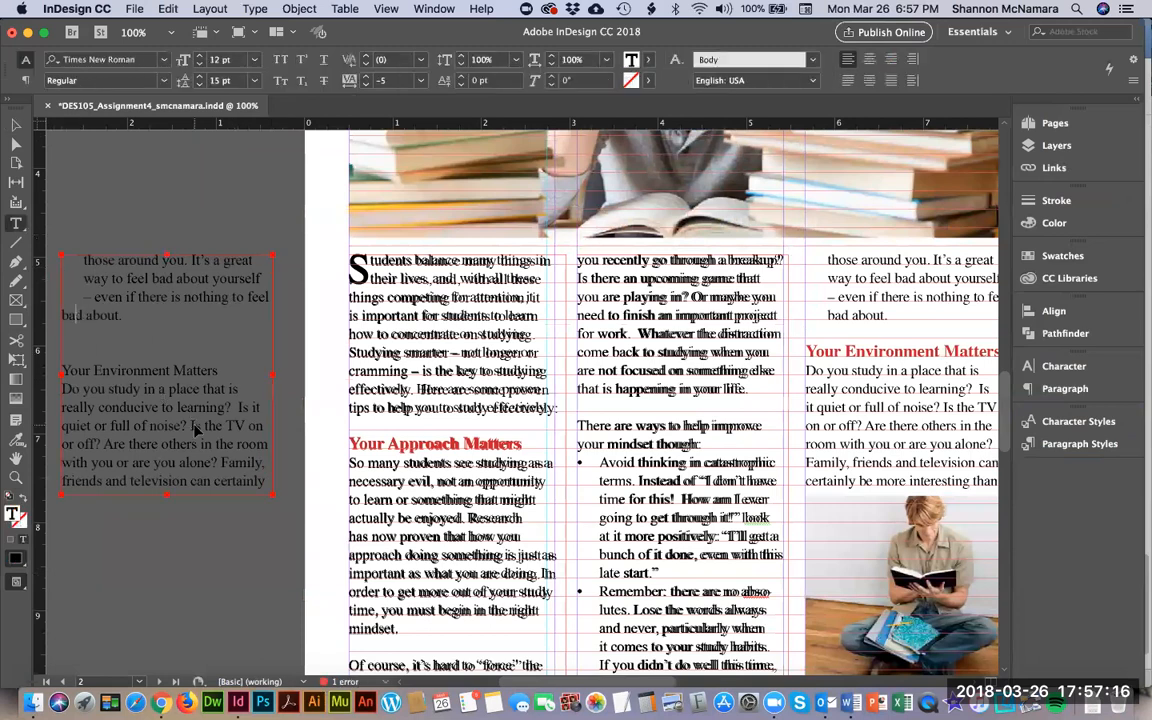
{"action": "key", "text": "BackSpace"}
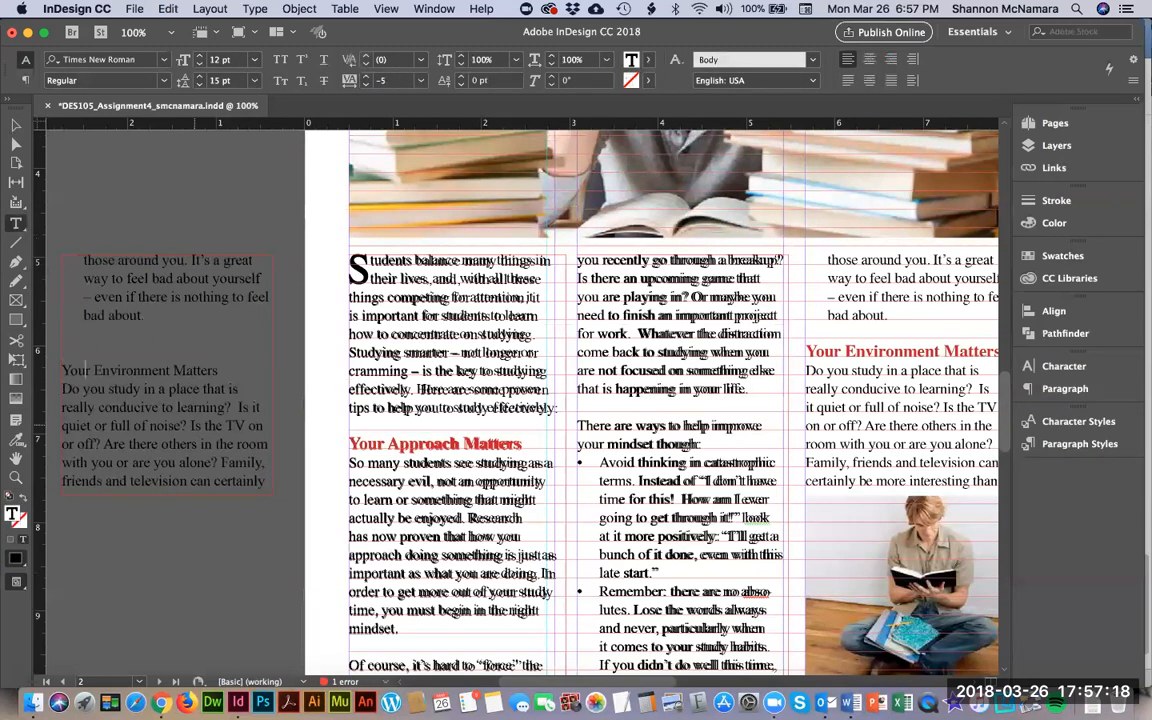
Apply the Header 4 character style to the "Your Environment Matters" heading in the pasteboard frame.
{"action": "left_click_drag", "start_coordinate": [62, 370], "coordinate": [218, 371]}
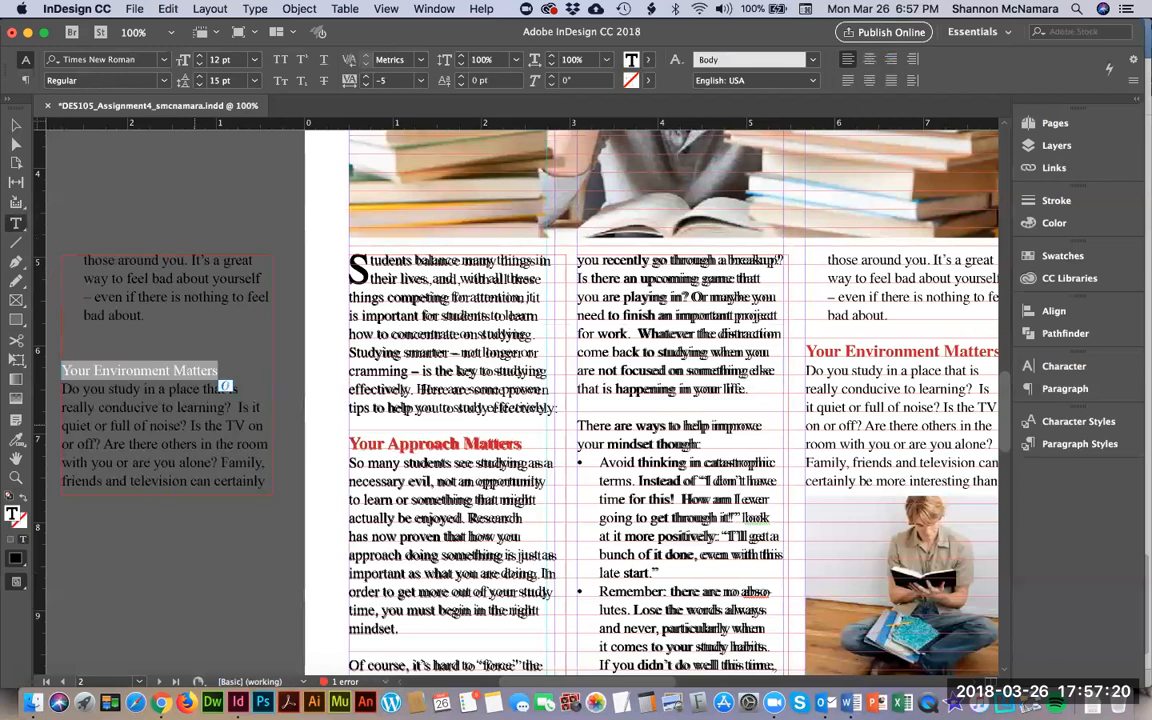
{"action": "left_click", "coordinate": [1078, 421]}
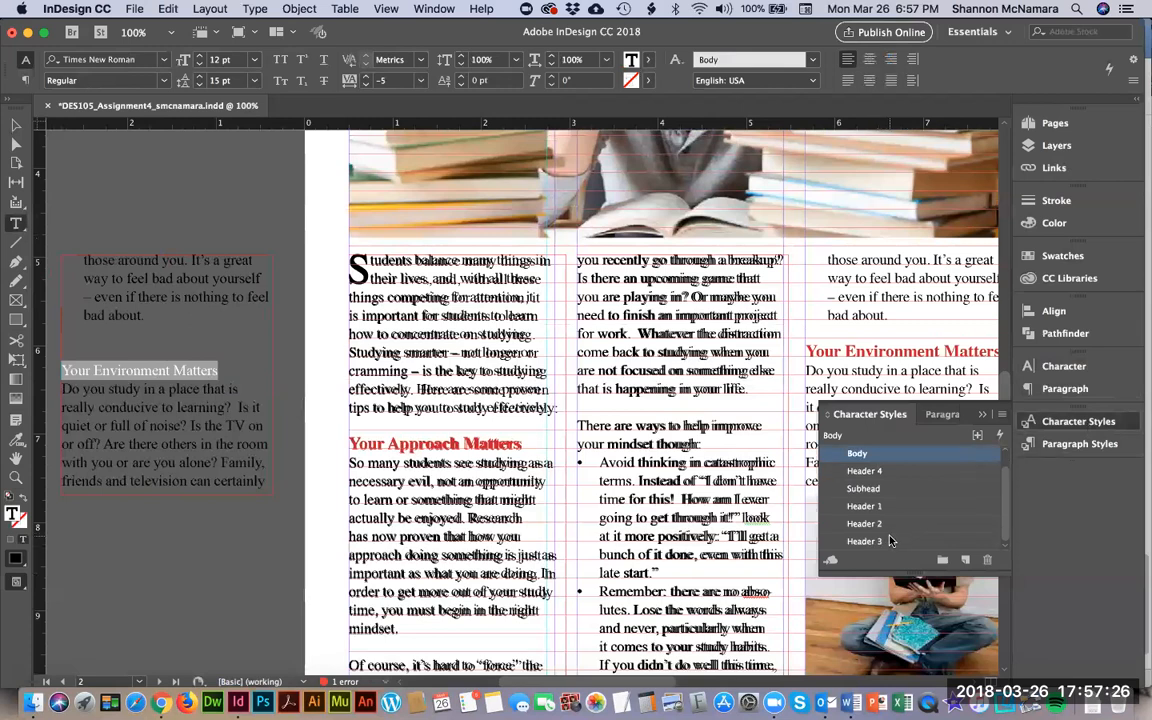
{"action": "left_click", "coordinate": [858, 472]}
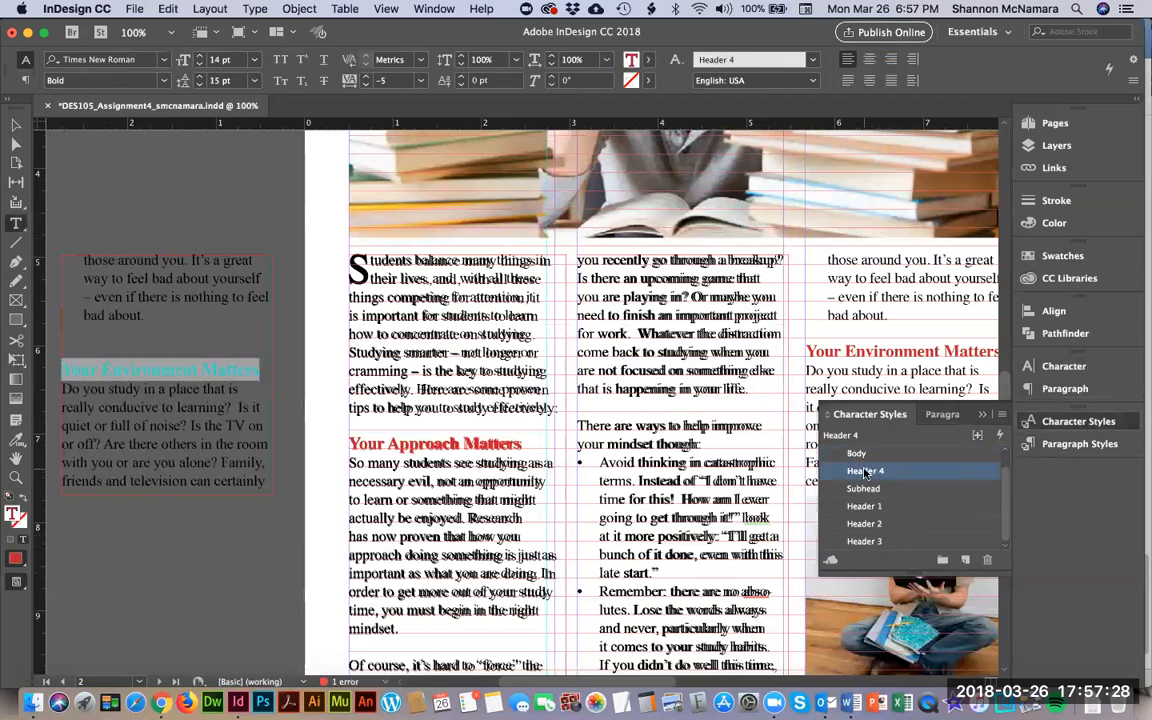
{"action": "left_click", "coordinate": [866, 473]}
{"action": "left_click", "coordinate": [840, 472]}
{"action": "left_click", "coordinate": [172, 391]}
Move the formatted text frame back over the third column, at X 5.6667 in and Y 4.9694 in.
{"action": "left_click", "coordinate": [16, 125]}
{"action": "left_click_drag", "start_coordinate": [138, 284], "coordinate": [879, 300]}
{"action": "left_click", "coordinate": [265, 286]}
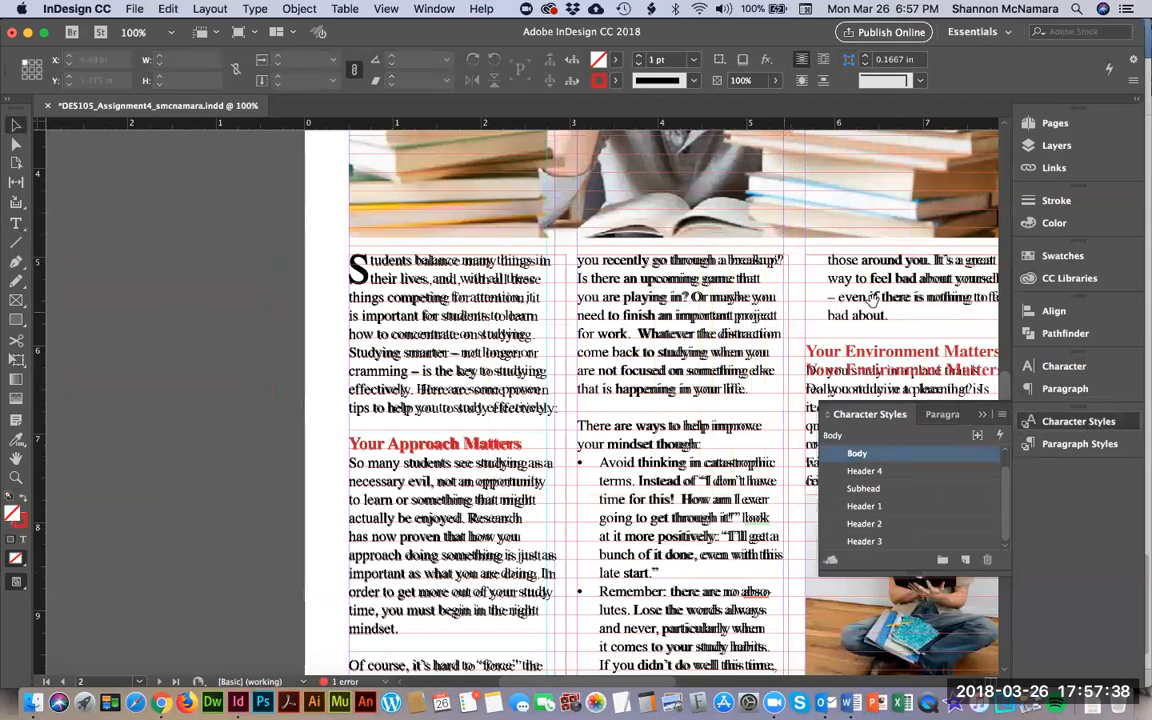
Remove the extra blank line between "bad about." and the "Your Environment Matters" heading.
{"action": "scroll", "coordinate": [548, 352], "scroll_direction": "right", "scroll_amount": 10}
{"action": "double_click", "coordinate": [521, 322]}
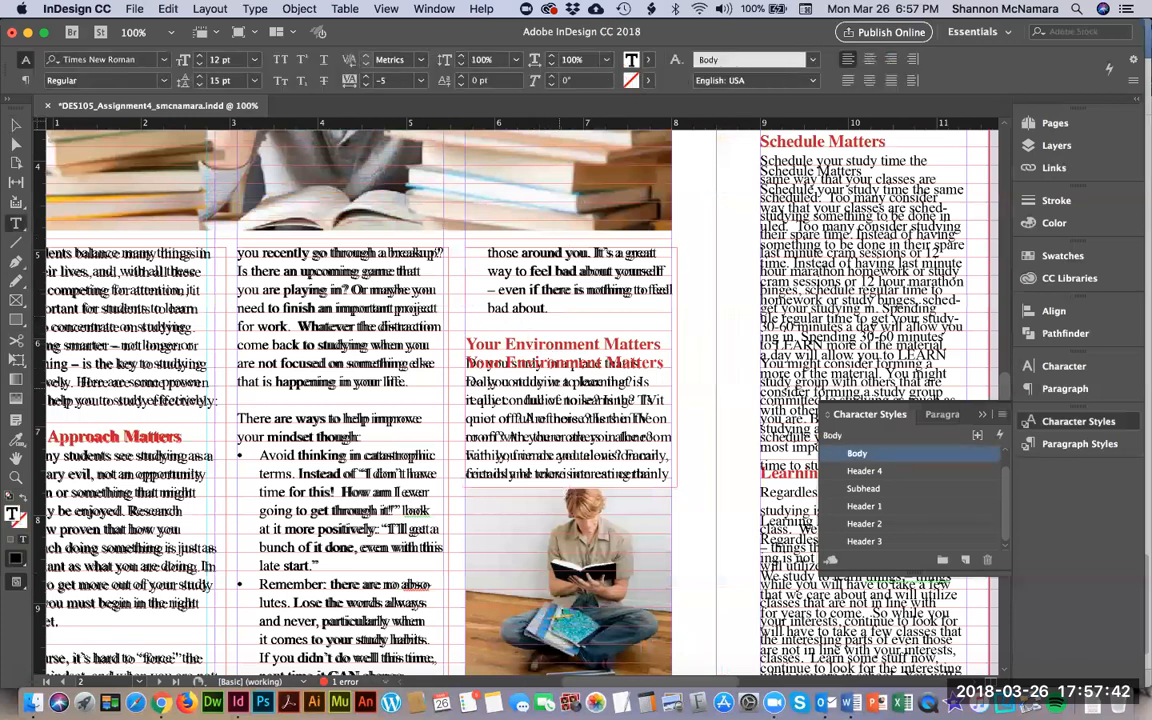
{"action": "key", "text": "Return"}
{"action": "key", "text": "BackSpace"}
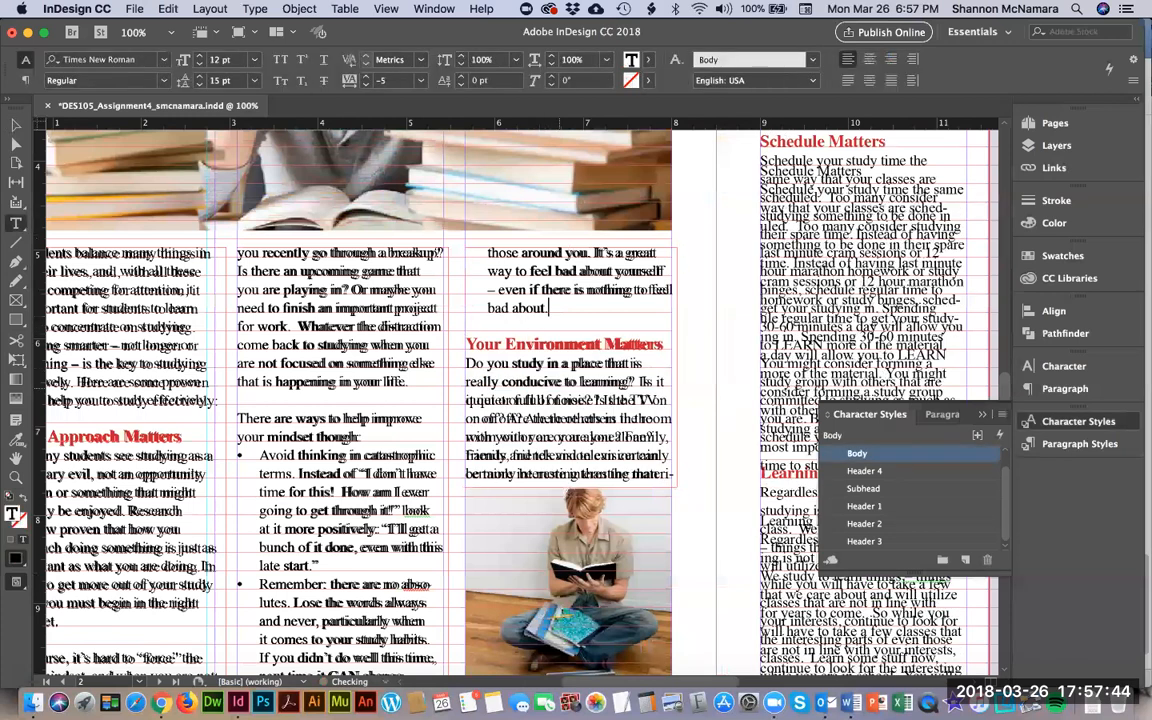
{"action": "key", "text": "Down"}
{"action": "key", "text": "Down"}
{"action": "key", "text": "Down"}
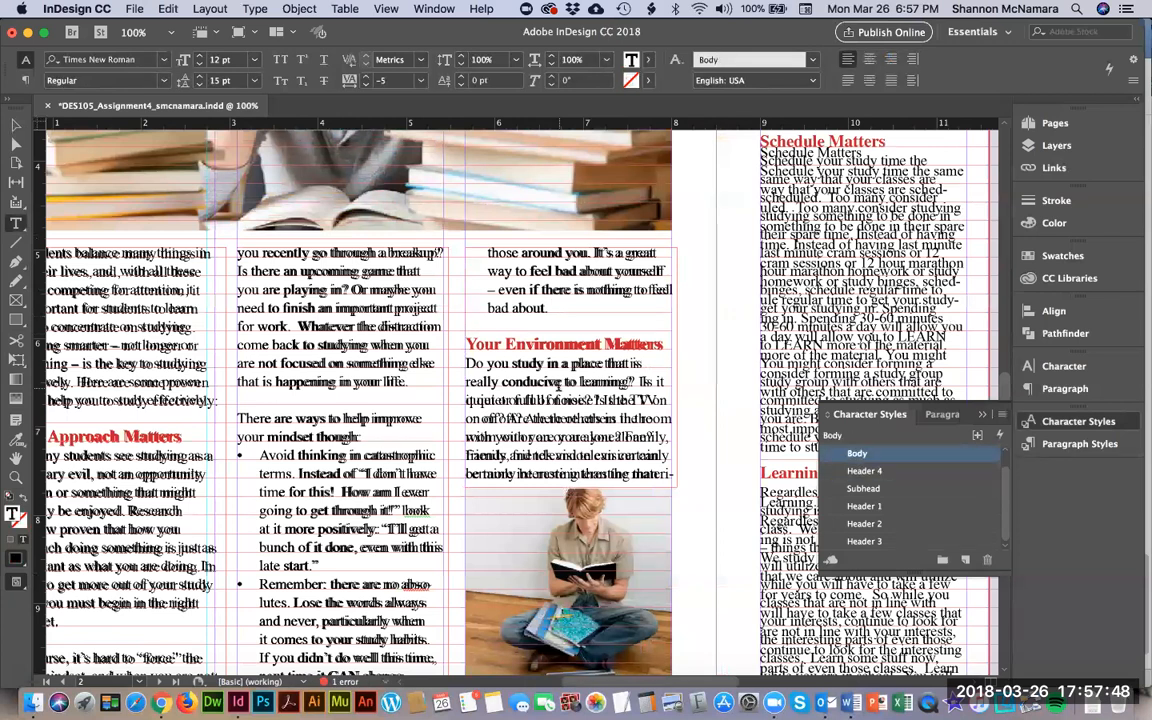
Shift the third column's text frame aside to compare its line breaks with the text beneath, and return it.
{"action": "left_click", "coordinate": [20, 128]}
{"action": "left_click_drag", "start_coordinate": [515, 436], "coordinate": [513, 391]}
{"action": "left_click_drag", "start_coordinate": [570, 441], "coordinate": [573, 486]}
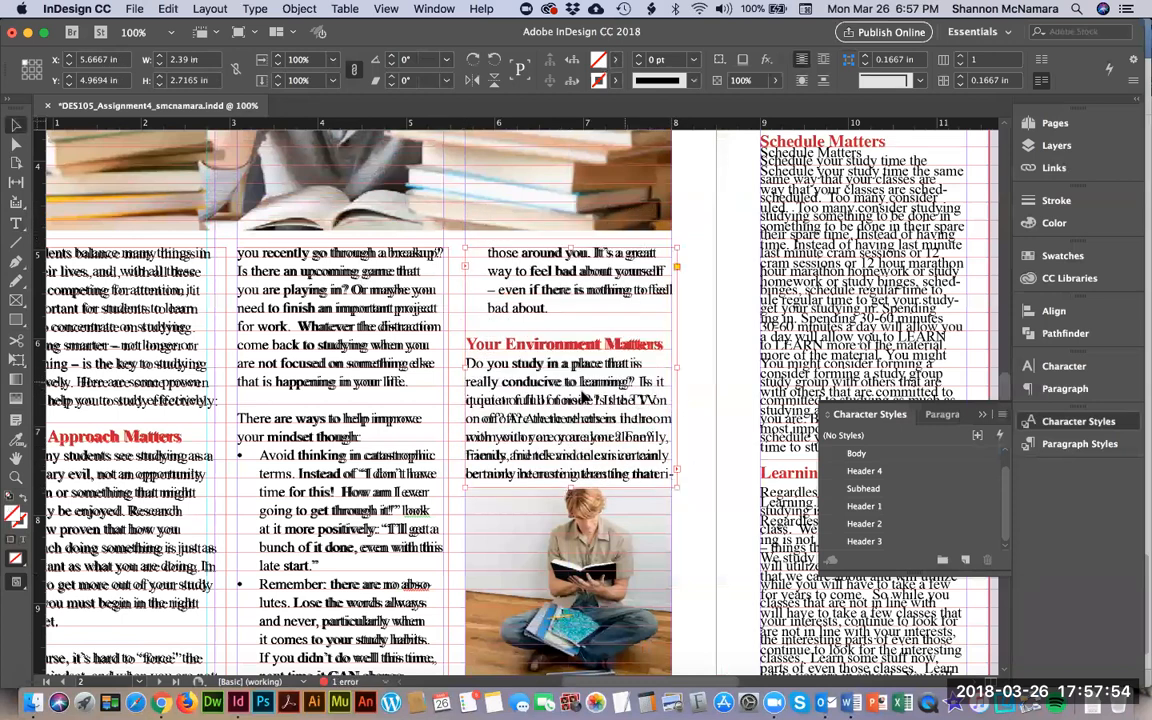
{"action": "left_click_drag", "start_coordinate": [554, 391], "coordinate": [817, 388]}
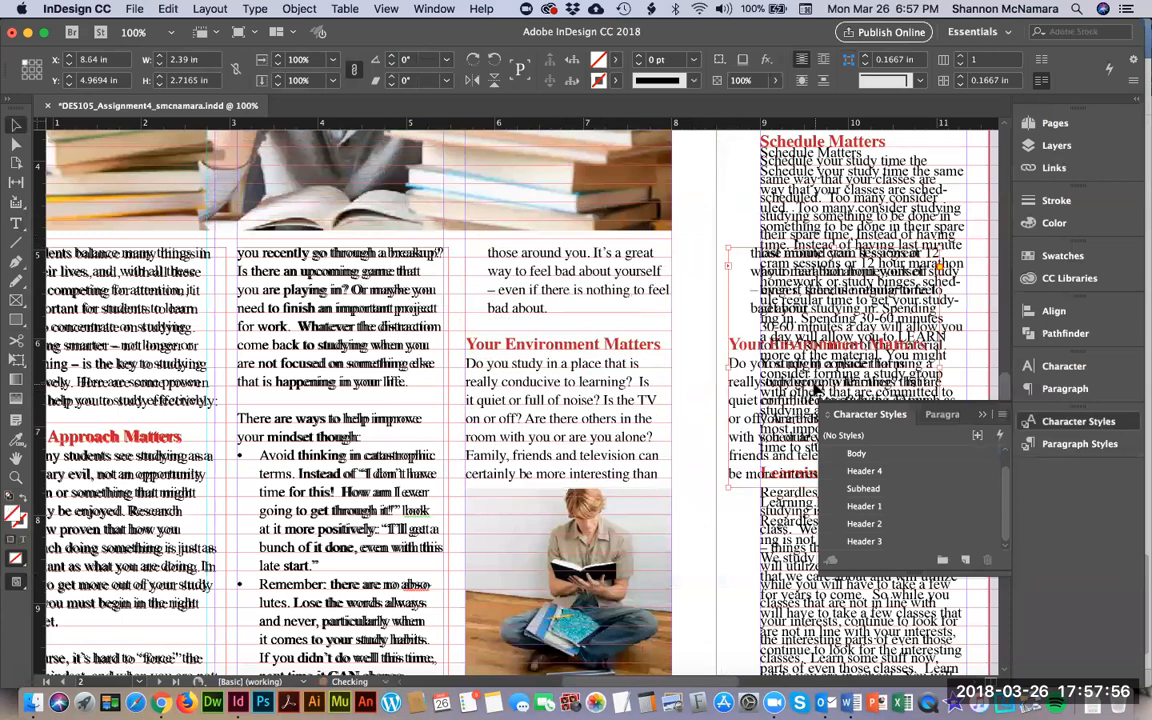
{"action": "left_click_drag", "start_coordinate": [745, 333], "coordinate": [484, 353]}
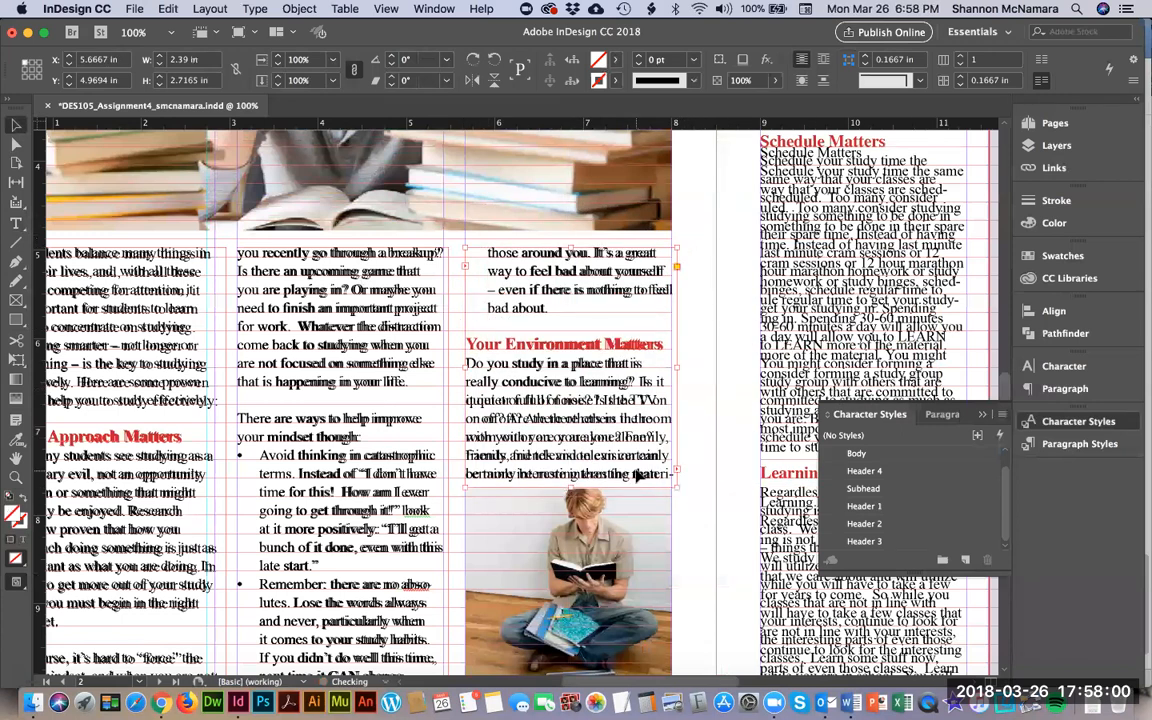
Break the line after "Is the TV" in the "Your Environment Matters" paragraph to match the text beneath.
{"action": "double_click", "coordinate": [573, 422]}
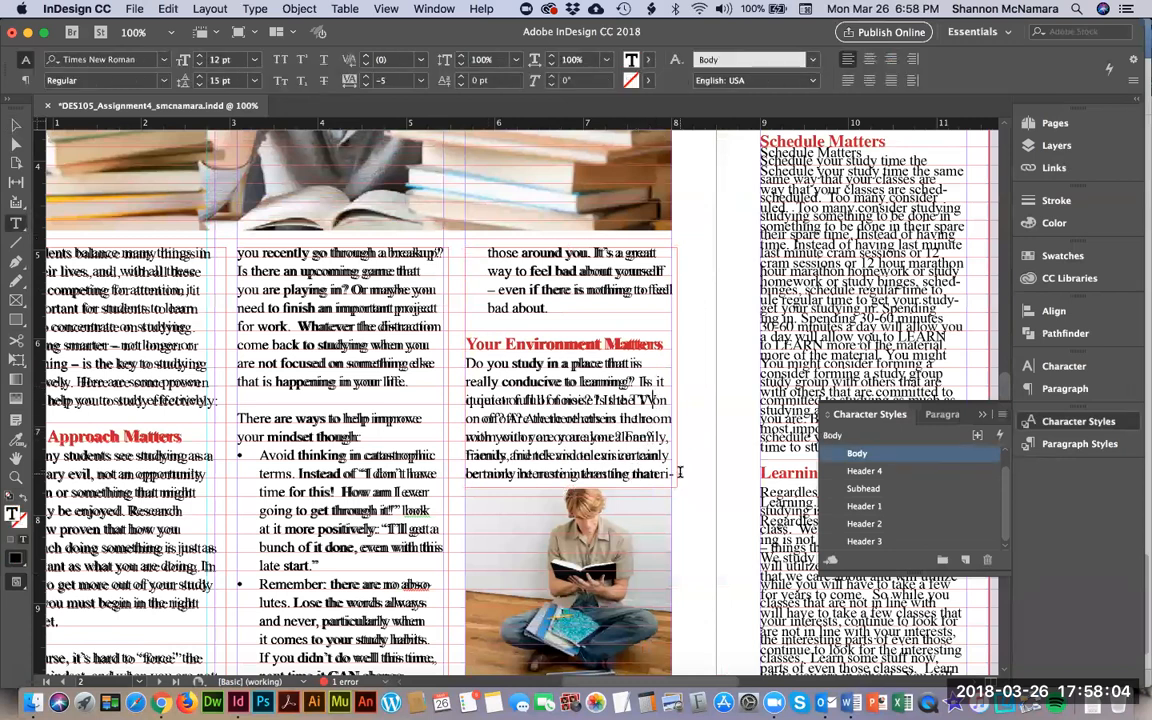
{"action": "key", "text": "Return"}
{"action": "key", "text": "BackSpace"}
{"action": "key", "text": "Return"}
{"action": "left_click", "coordinate": [645, 364]}
{"action": "key", "text": "Return"}
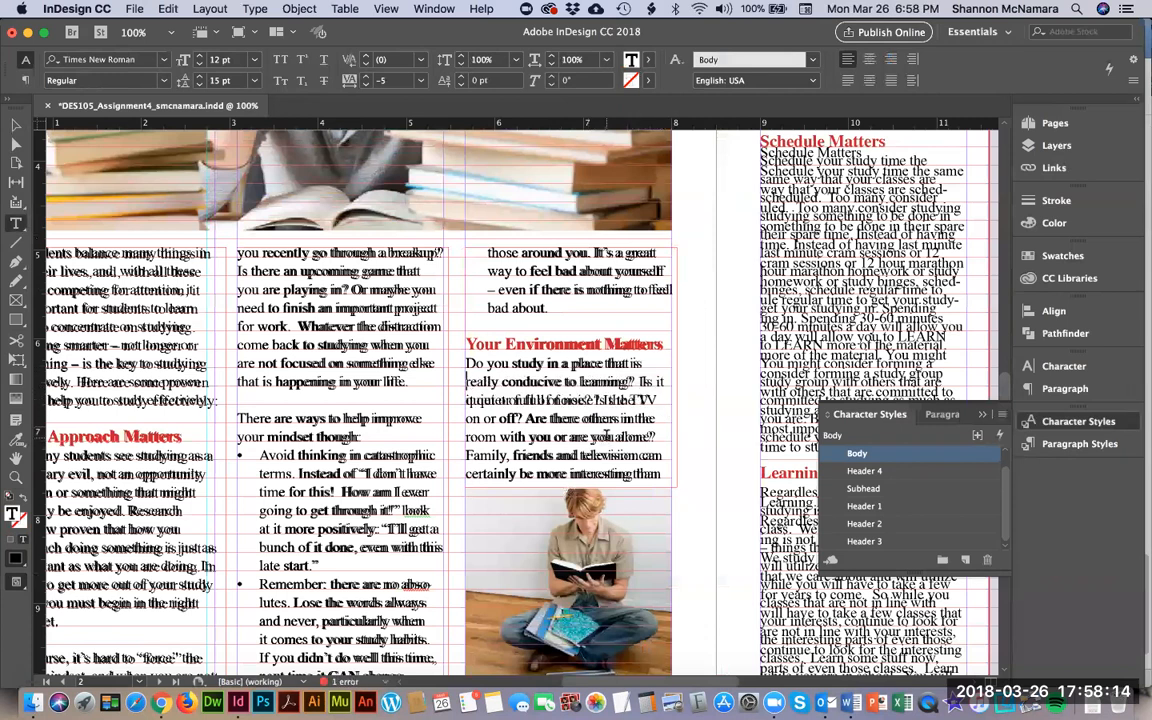
Nudge the first column's text frame on page 3 down to Y 0.5972 in, aligning it with the text beneath.
{"action": "scroll", "coordinate": [547, 393], "scroll_direction": "up", "scroll_amount": 5}
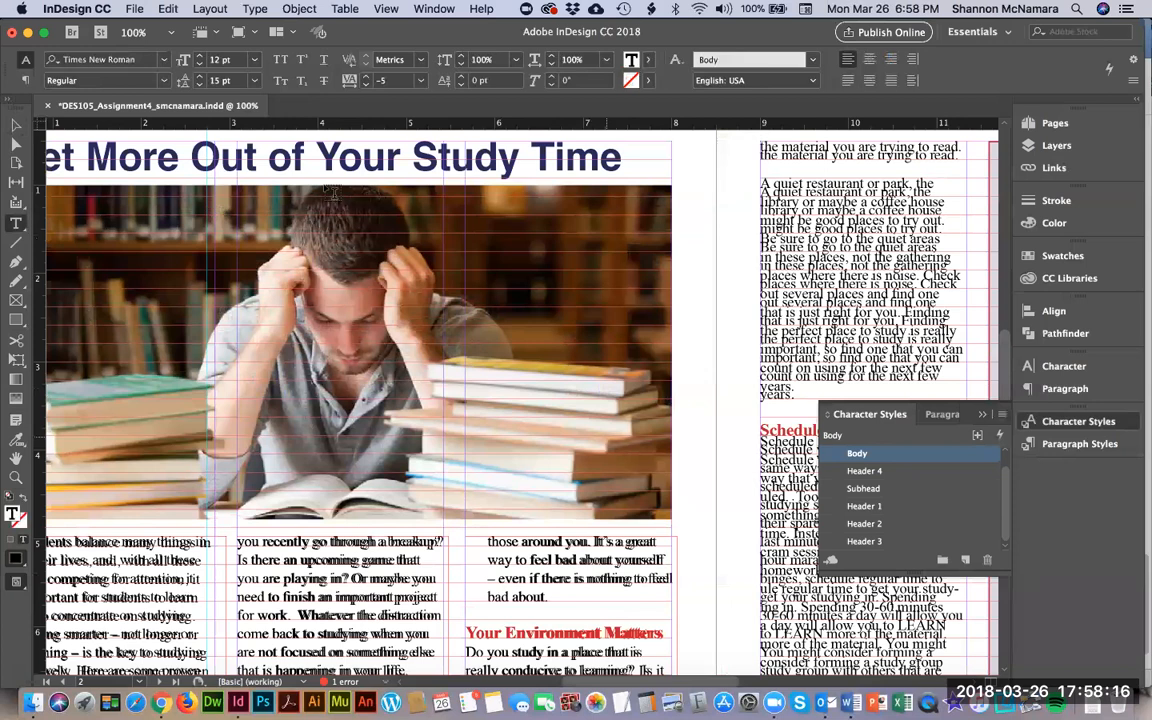
{"action": "left_click", "coordinate": [16, 125]}
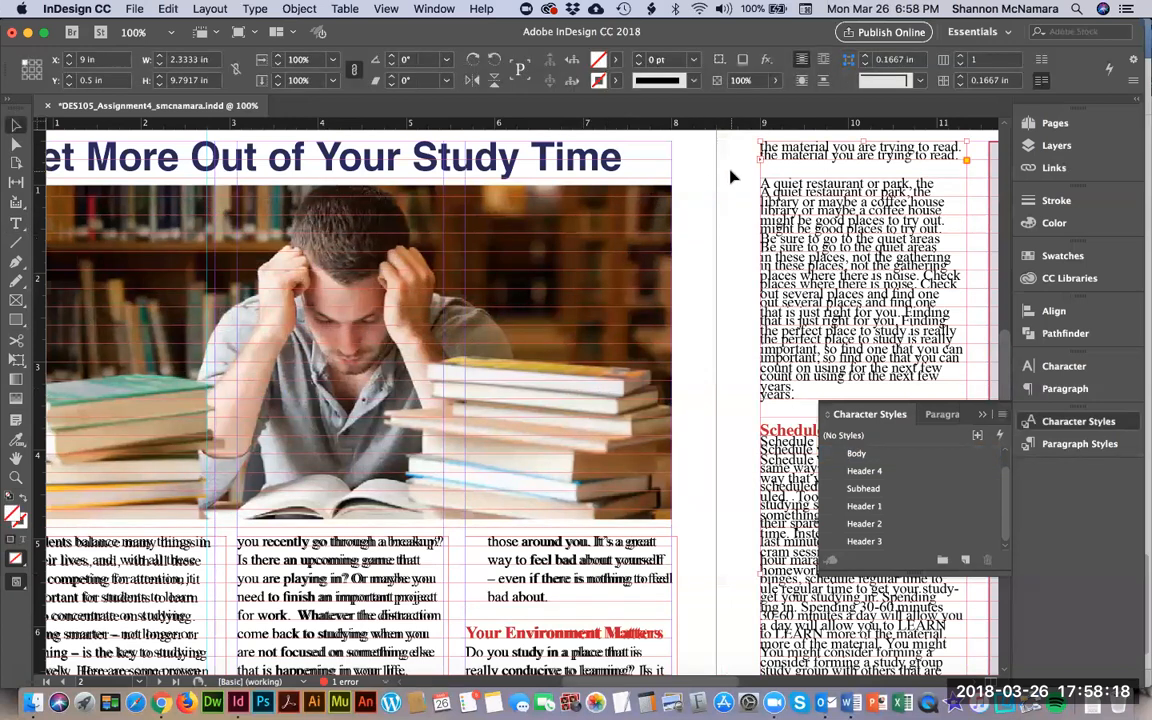
{"action": "left_click", "coordinate": [730, 177]}
{"action": "scroll", "coordinate": [548, 227], "scroll_direction": "right", "scroll_amount": 5}
{"action": "left_click", "coordinate": [546, 197]}
{"action": "key", "text": "Down"}
{"action": "key", "text": "Down"}
{"action": "key", "text": "Down"}
{"action": "key", "text": "Down"}
{"action": "key", "text": "Down"}
{"action": "key", "text": "Down"}
{"action": "key", "text": "Down"}
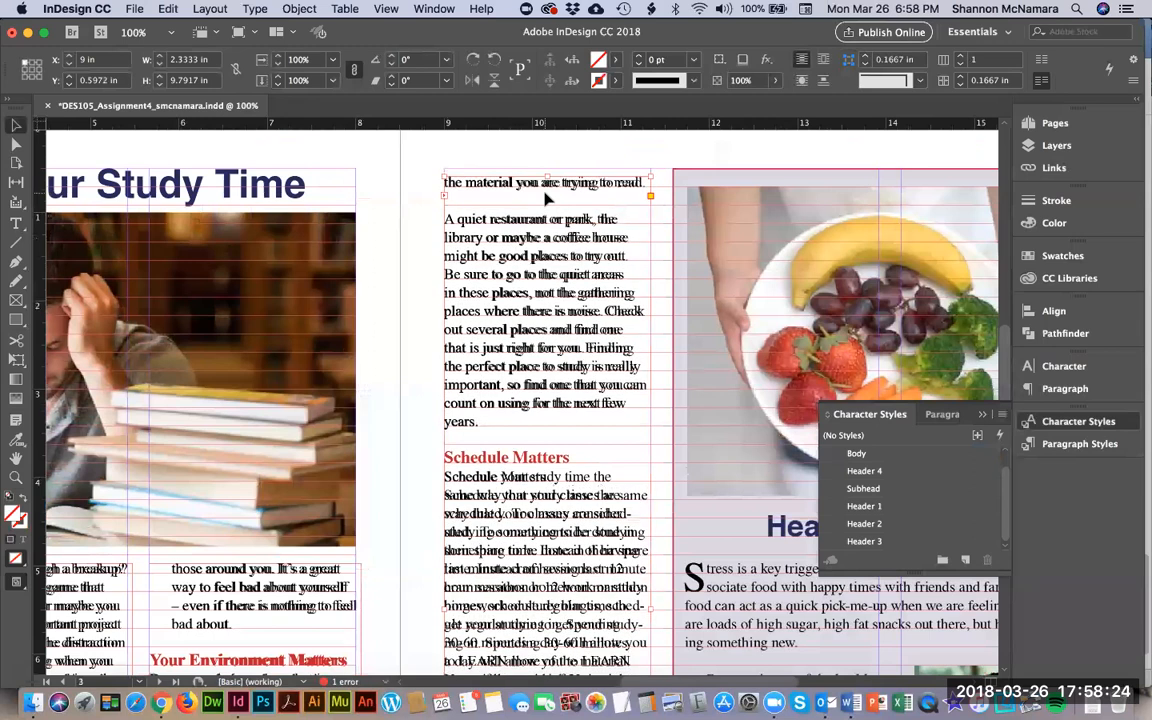
Widen the first column's text frame on page 3 to 2.39 in.
{"action": "left_click", "coordinate": [362, 405]}
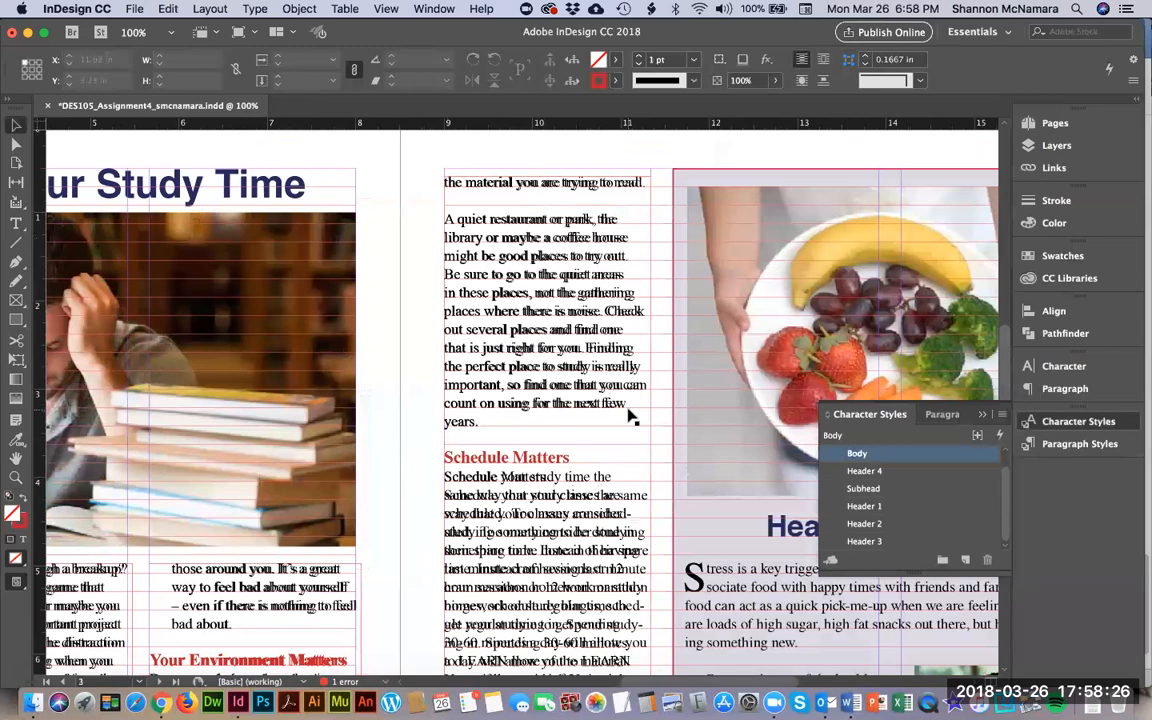
{"action": "scroll", "coordinate": [630, 370], "scroll_direction": "down", "scroll_amount": 5}
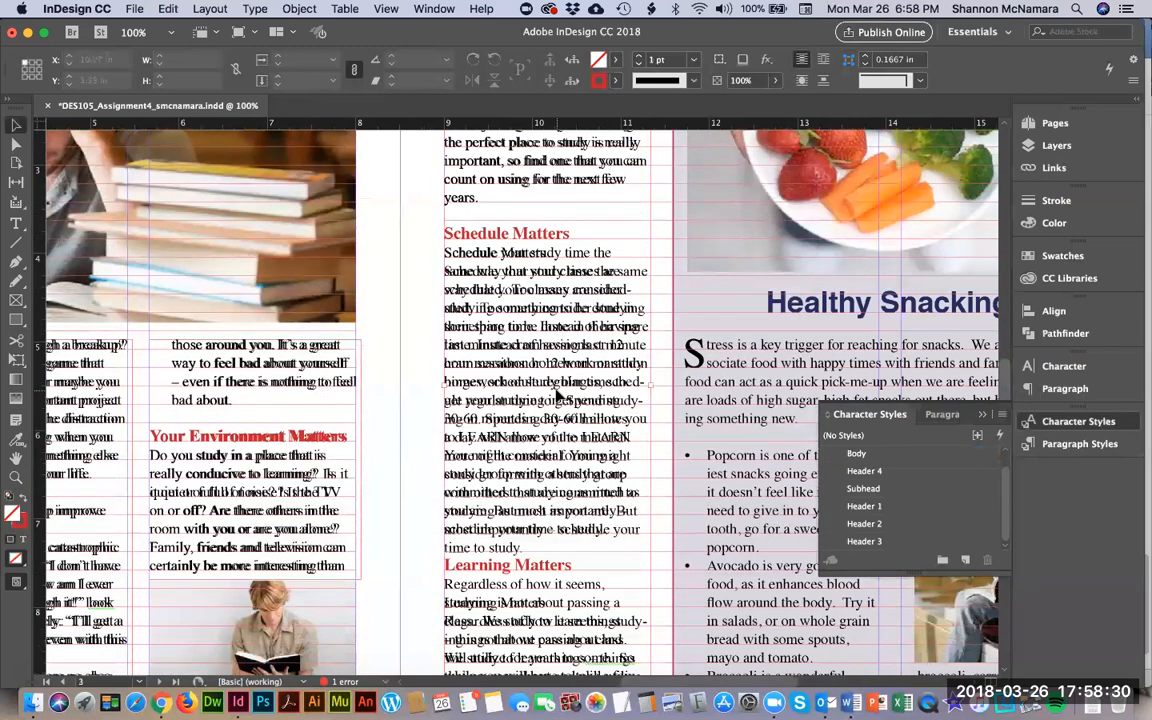
{"action": "left_click", "coordinate": [629, 382]}
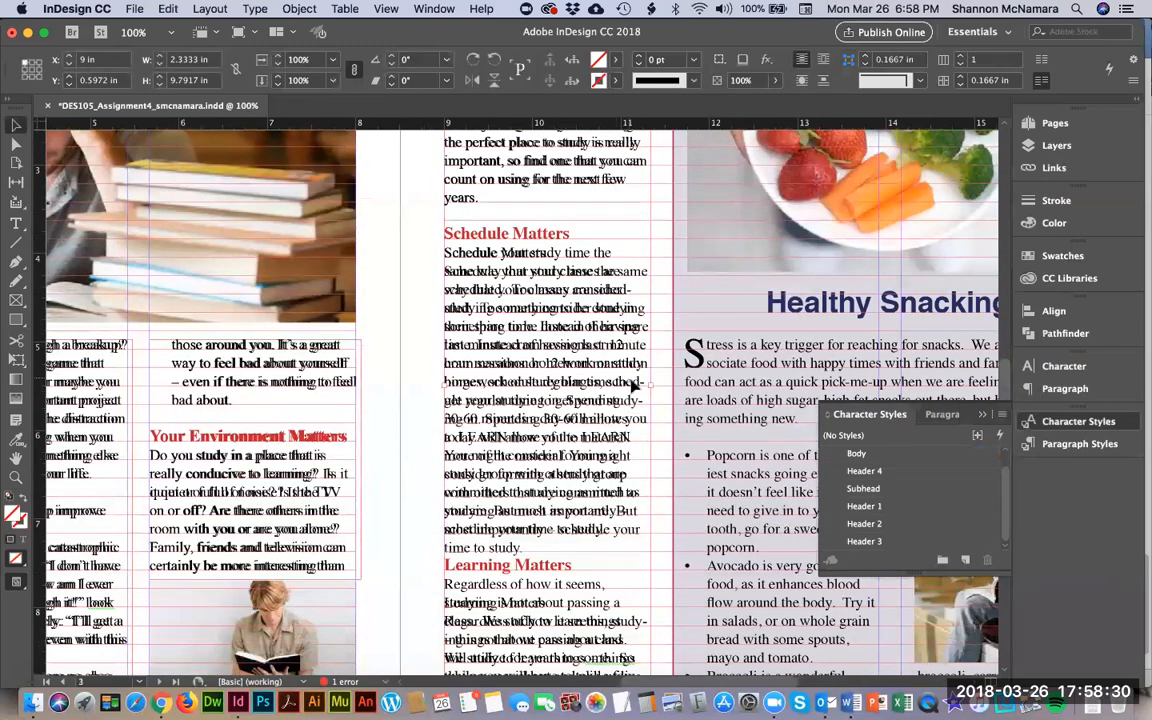
{"action": "left_click_drag", "start_coordinate": [651, 385], "coordinate": [656, 385]}
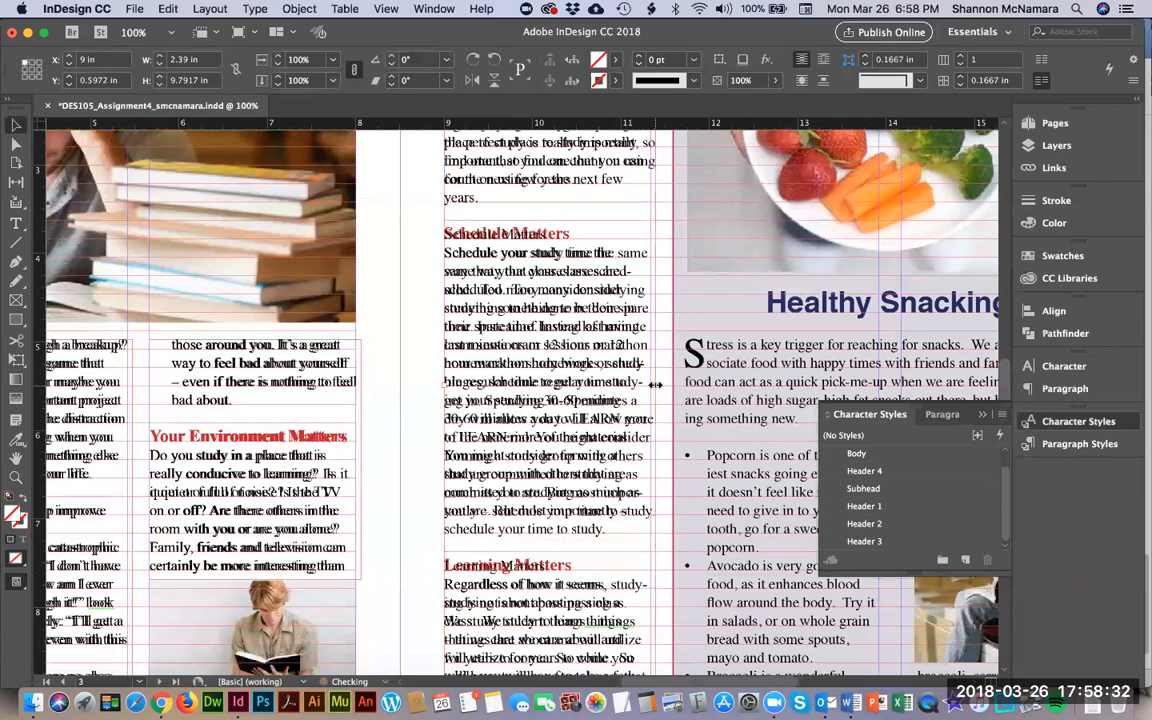
Move page 3's first column text frame onto the pasteboard beside the page, at about X 17.54 in.
{"action": "scroll", "coordinate": [572, 549], "scroll_direction": "down", "scroll_amount": 6}
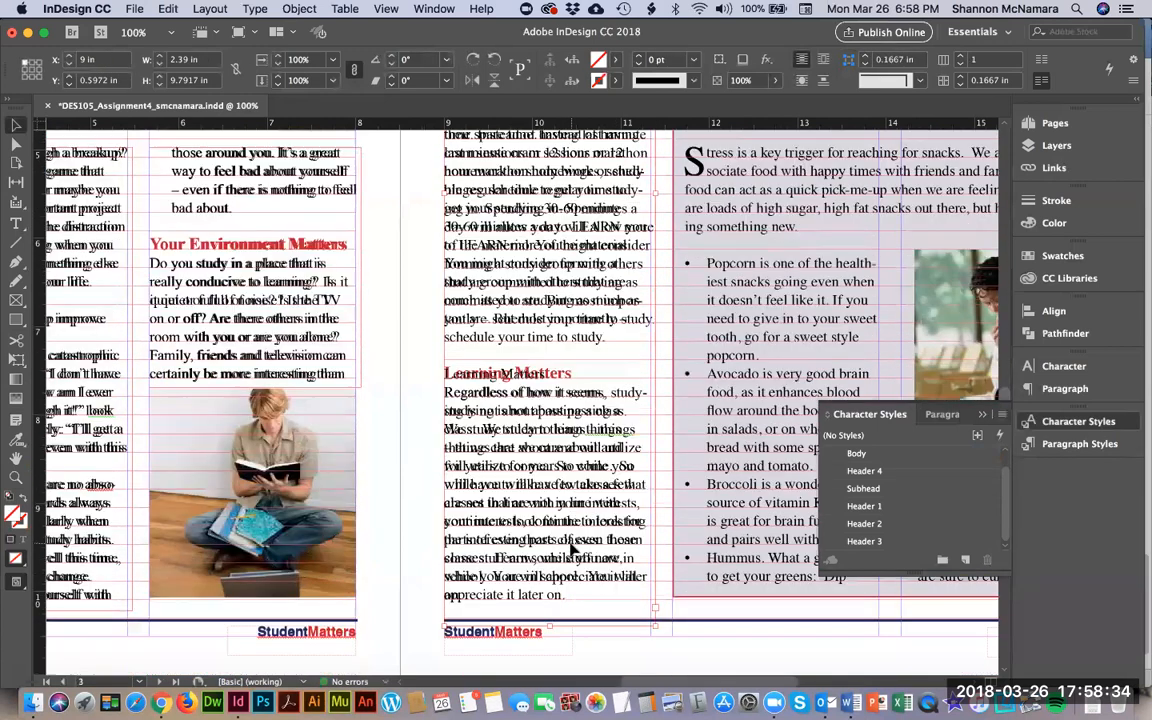
{"action": "scroll", "coordinate": [570, 540], "scroll_direction": "up", "scroll_amount": 15}
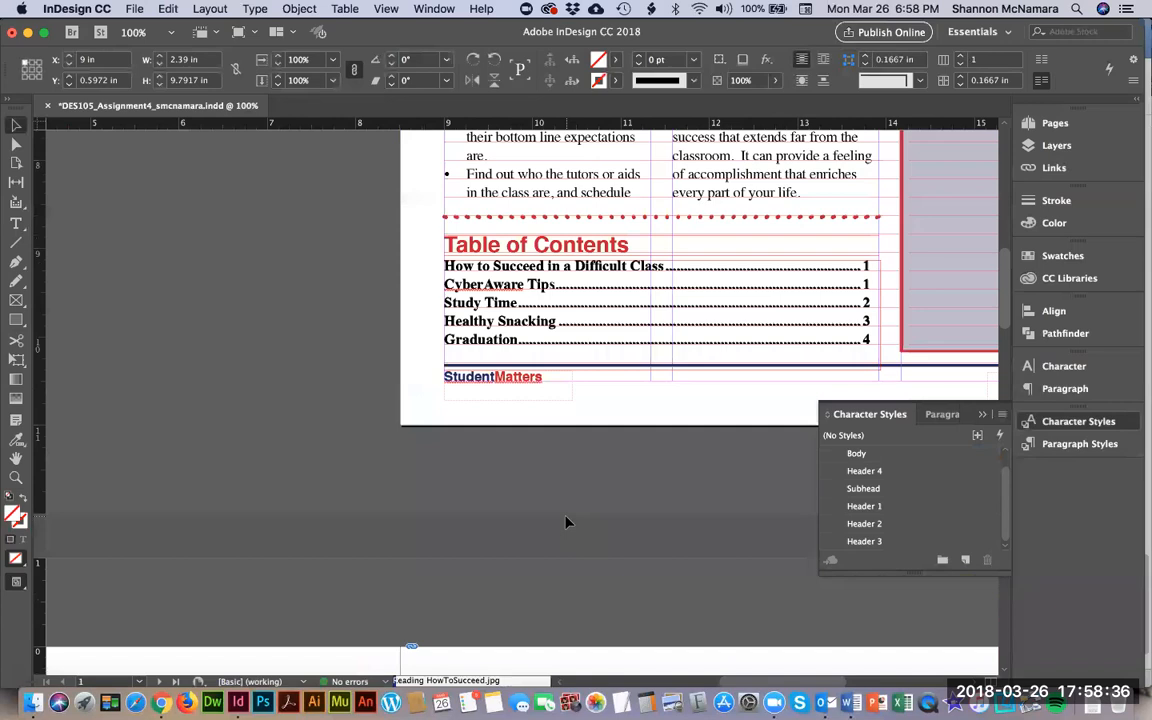
{"action": "scroll", "coordinate": [567, 523], "scroll_direction": "down", "scroll_amount": 8}
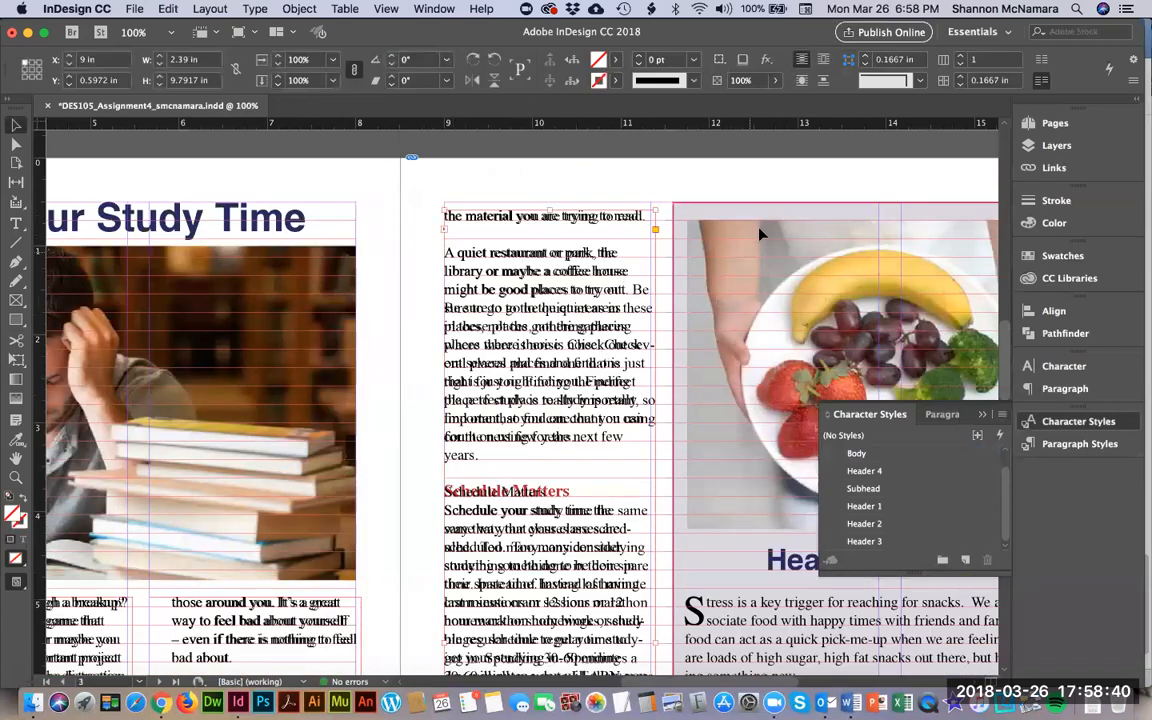
{"action": "left_click", "coordinate": [479, 176]}
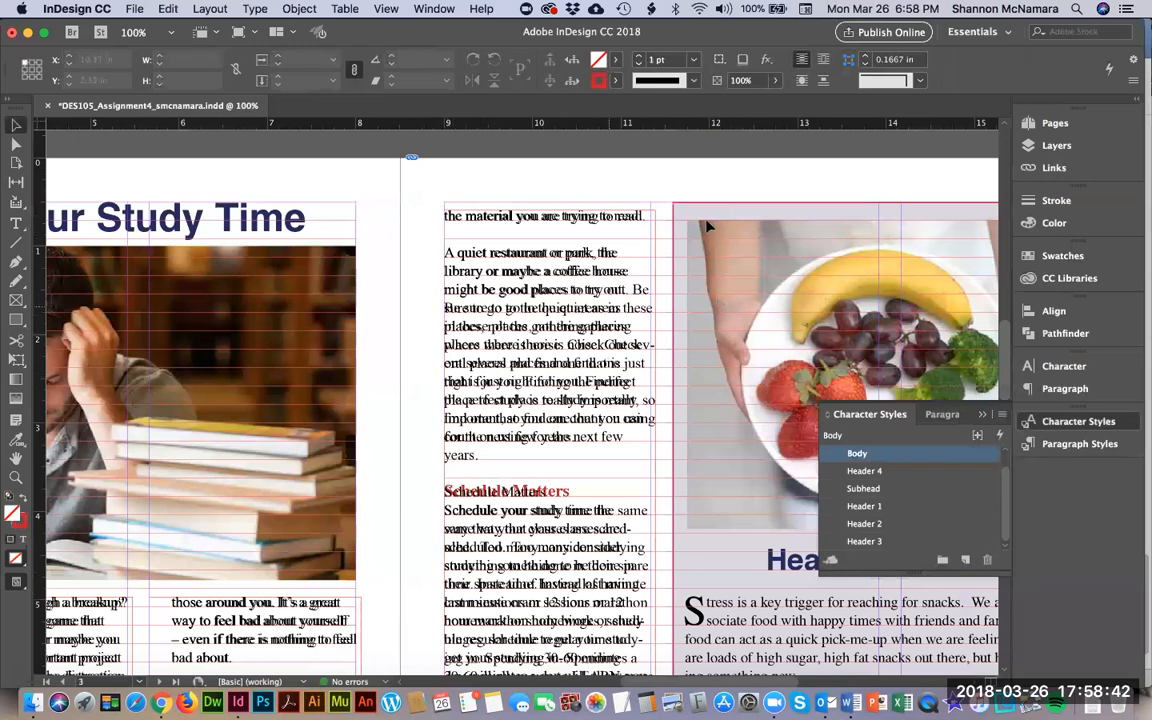
{"action": "key", "text": "super+minus"}
{"action": "key", "text": "super+minus"}
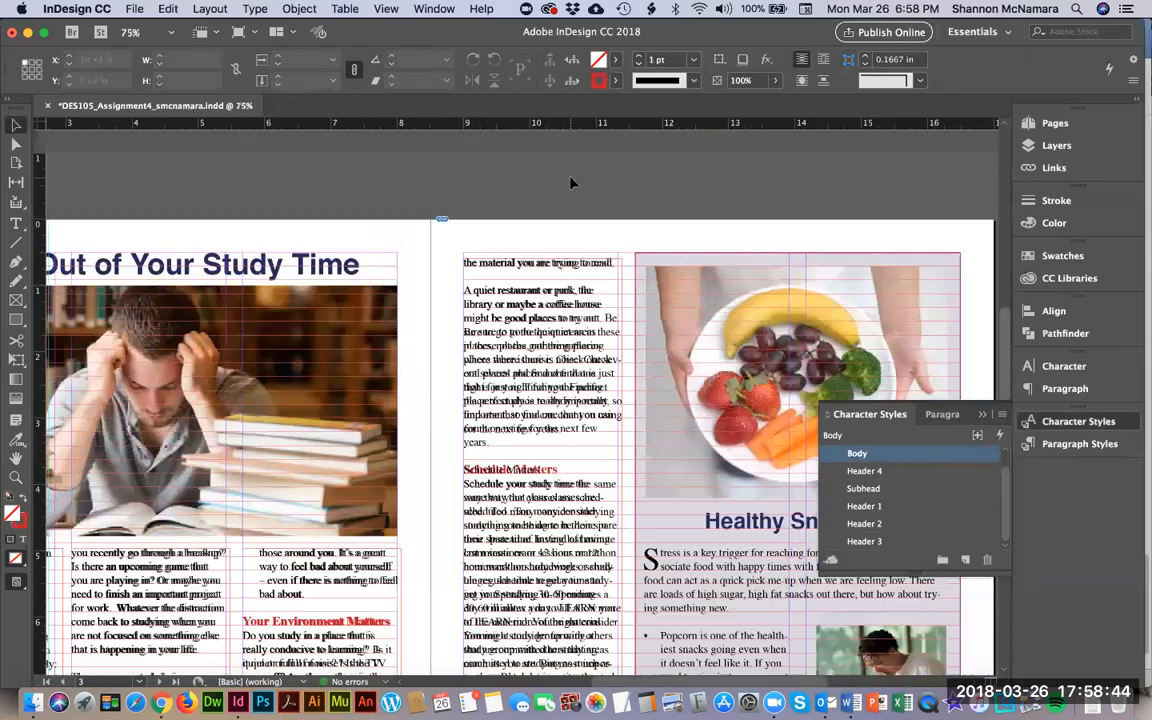
{"action": "scroll", "coordinate": [680, 436], "scroll_direction": "down", "scroll_amount": 1}
{"action": "scroll", "coordinate": [680, 436], "scroll_direction": "right", "scroll_amount": 4}
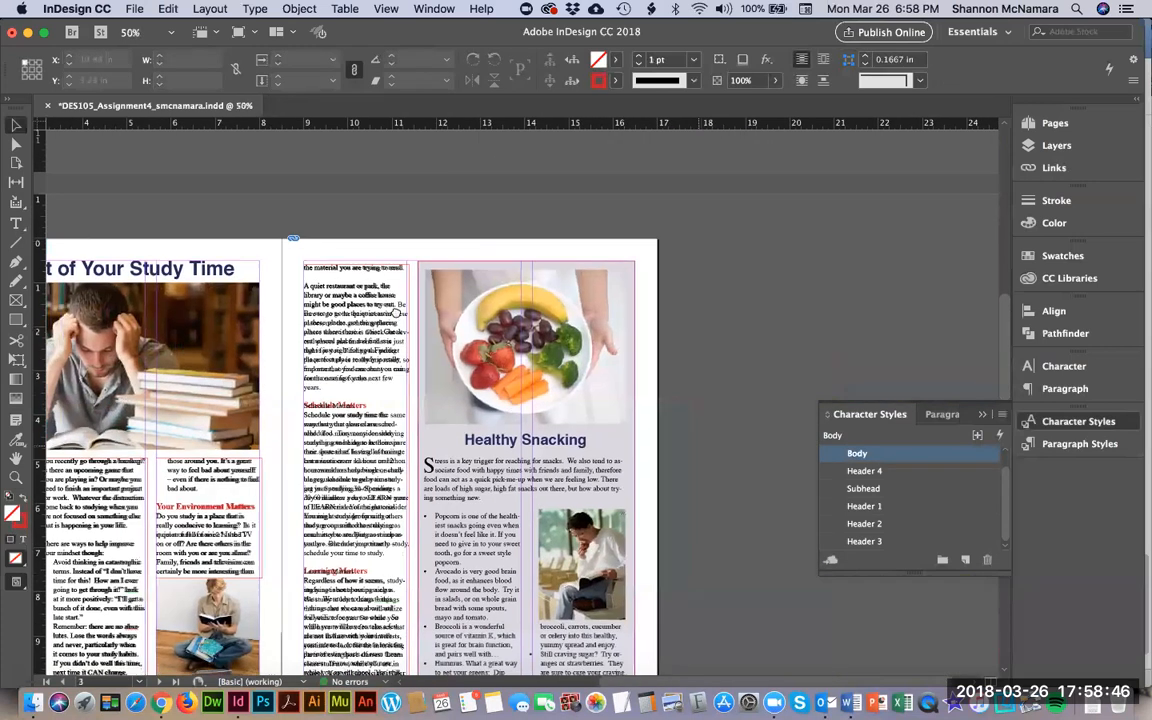
{"action": "left_click_drag", "start_coordinate": [346, 288], "coordinate": [740, 277]}
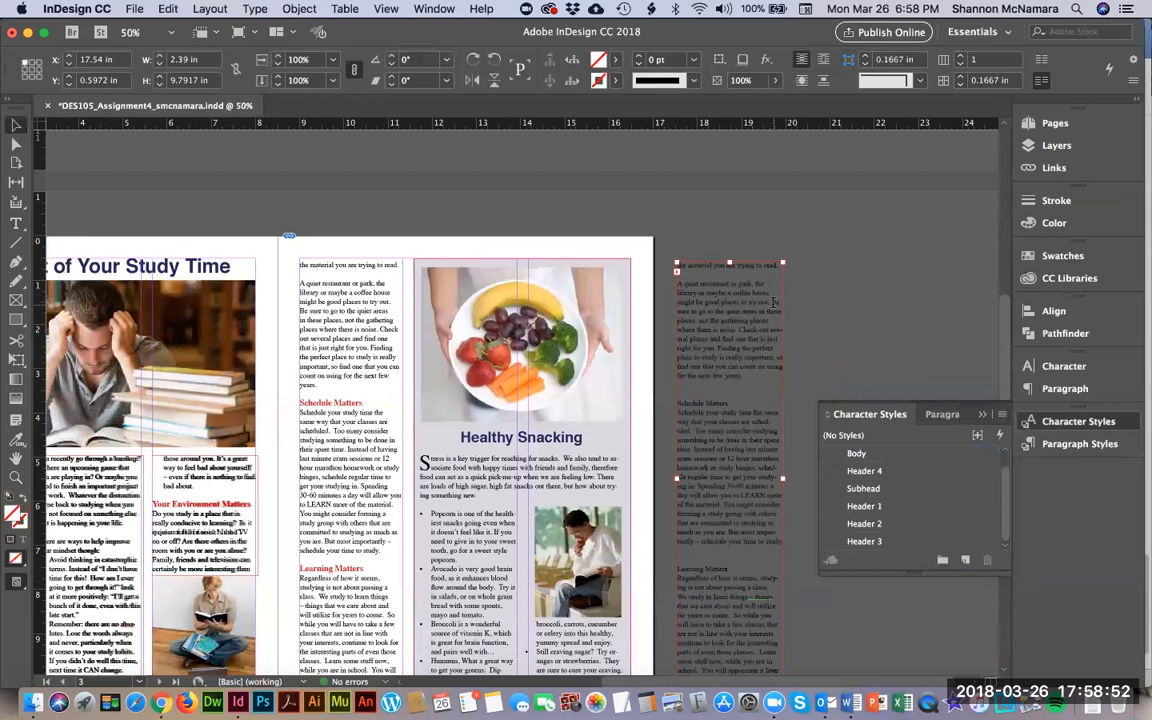
Break the lines before "Be sure to go" and "in these places" in the pasteboard frame's "A quiet restaurant" paragraph.
{"action": "double_click", "coordinate": [774, 315]}
{"action": "key", "text": "Return"}
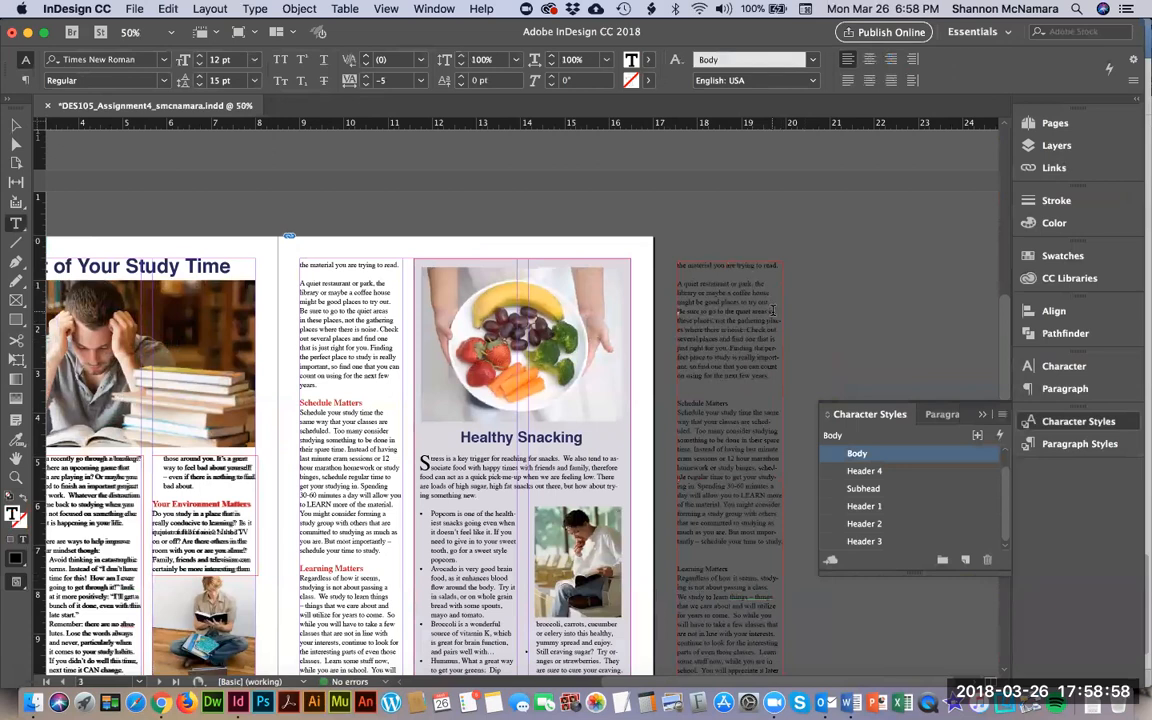
{"action": "key", "text": "Return"}
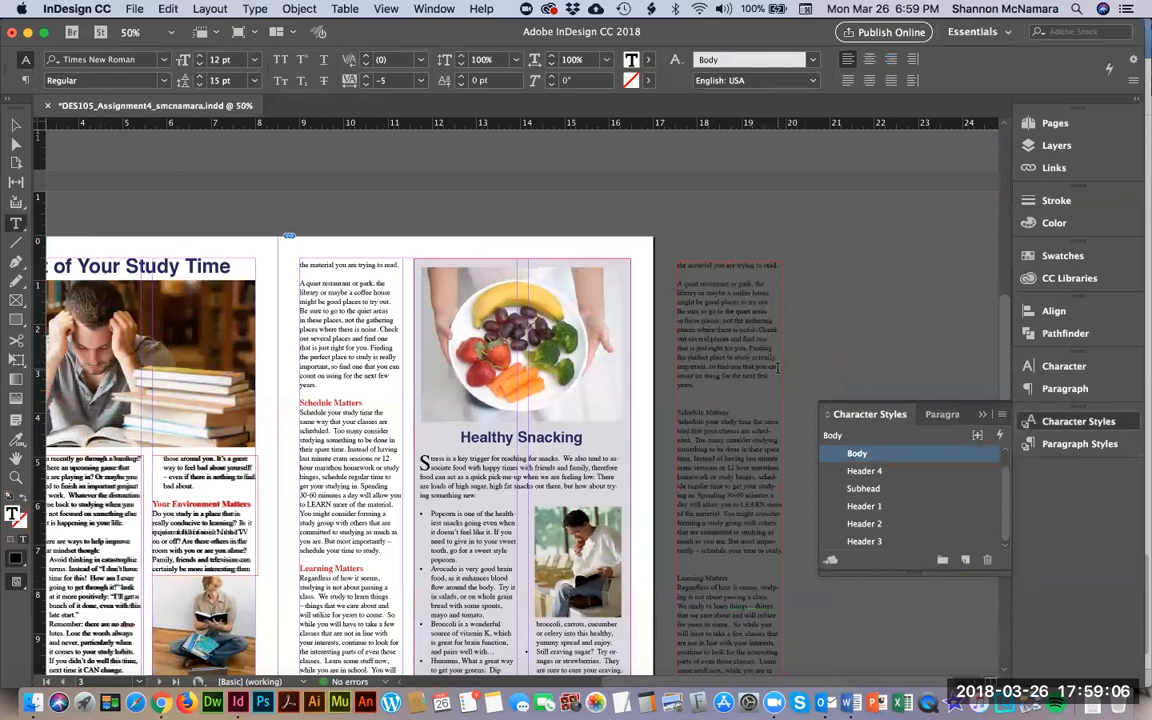
Apply the Header 4 character style to the "Schedule Matters" heading in the pasteboard frame.
{"action": "double_click", "coordinate": [716, 412]}
{"action": "left_click", "coordinate": [716, 412]}
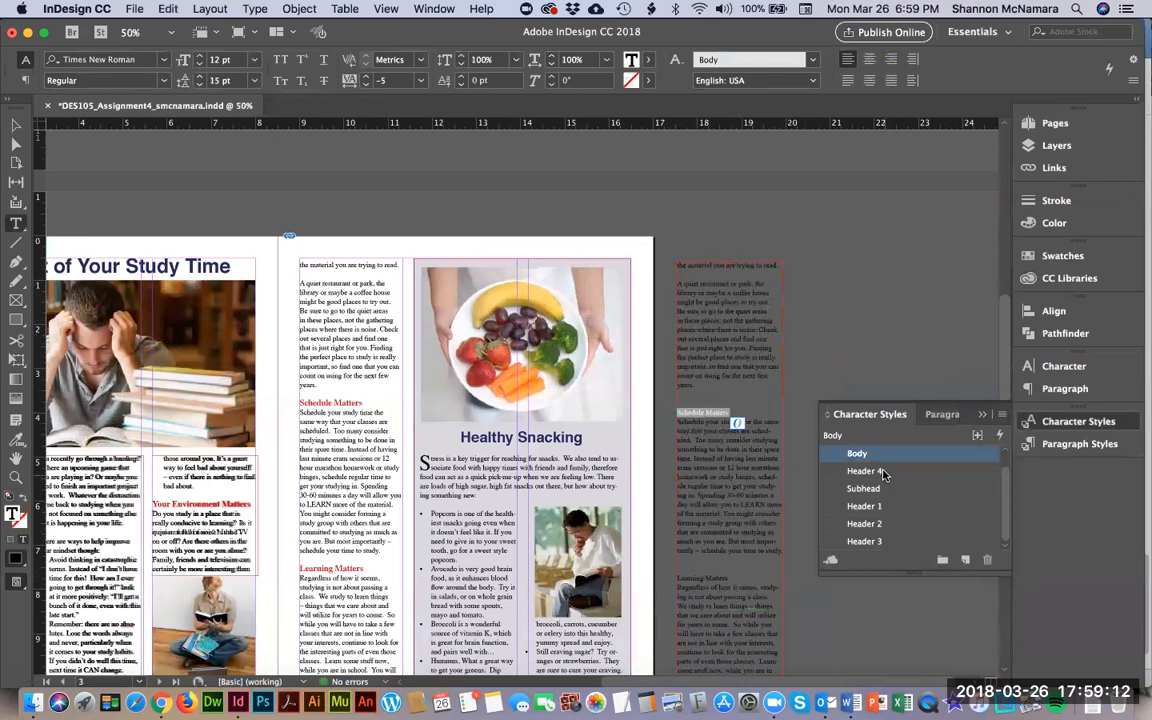
{"action": "left_click", "coordinate": [864, 471]}
Force line breaks in the paragraph under "Schedule Matters" so its lines match page 3's reference text.
{"action": "left_click", "coordinate": [678, 402]}
{"action": "key", "text": "BackSpace"}
{"action": "key", "text": "Return"}
{"action": "key", "text": "Left"}
{"action": "key", "text": "Left"}
{"action": "key", "text": "Left"}
{"action": "key", "text": "Left"}
{"action": "key", "text": "shift+Return"}
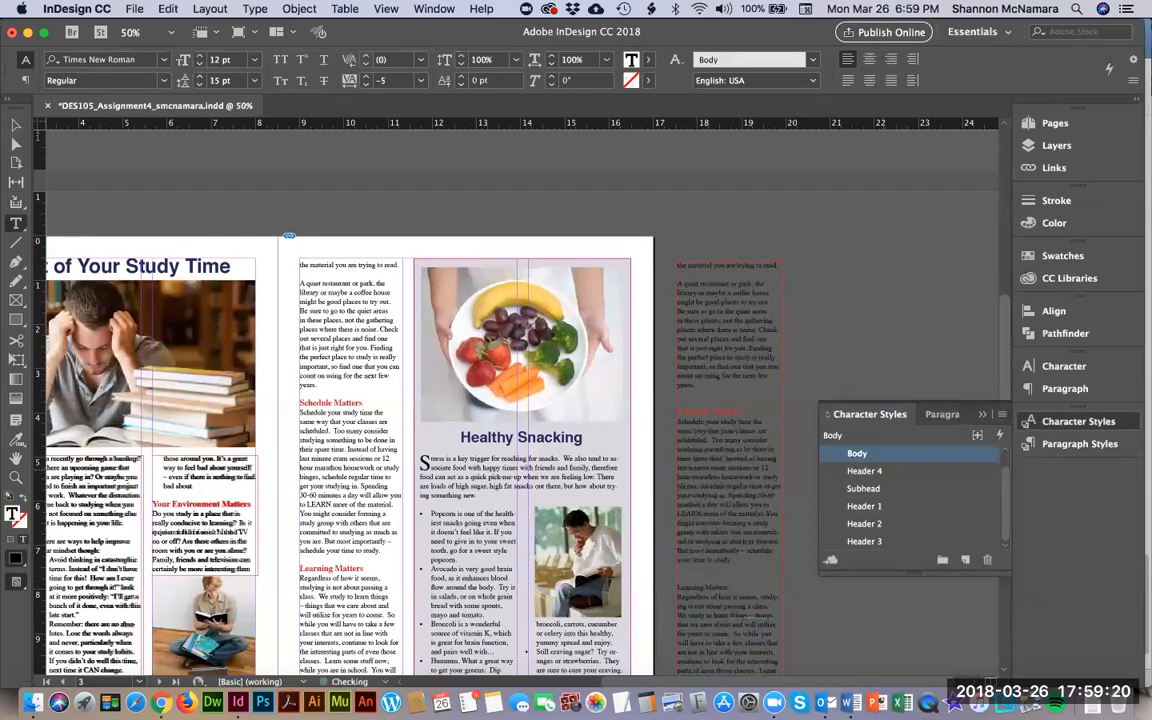
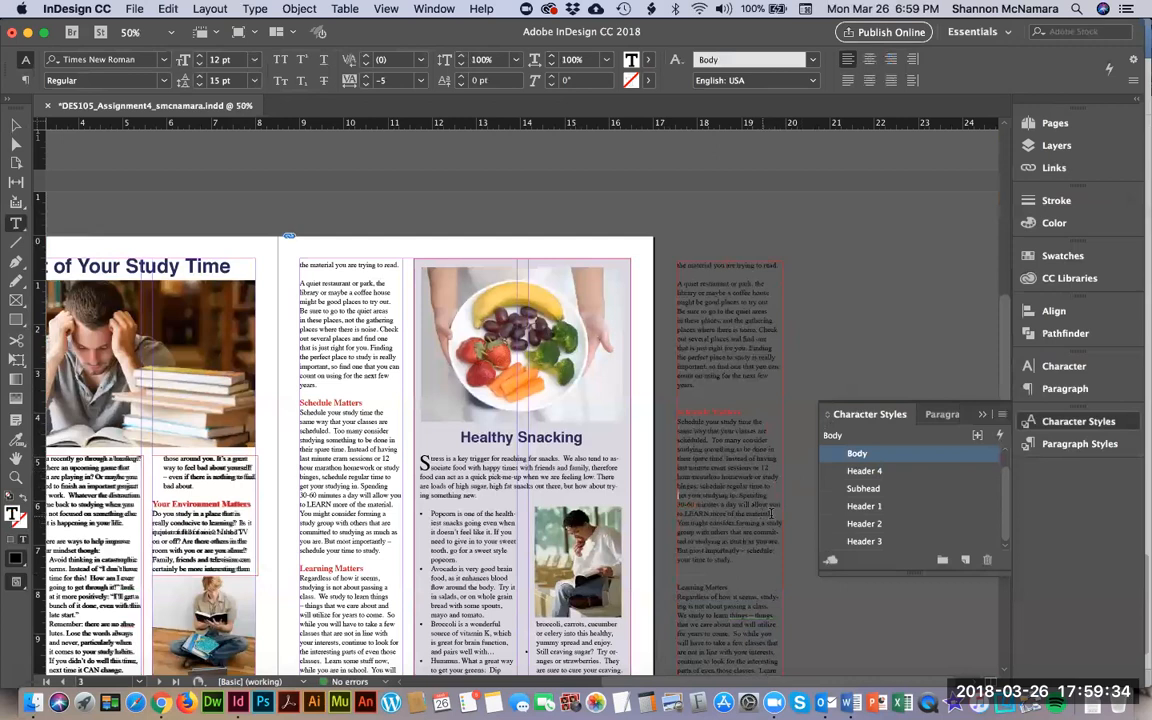
{"action": "key", "text": "Return"}
Apply the Header 4 character style to the "Learning Matters" heading in the pasteboard frame.
{"action": "scroll", "coordinate": [727, 523], "scroll_direction": "down", "scroll_amount": 3}
{"action": "double_click", "coordinate": [716, 507]}
{"action": "triple_click", "coordinate": [716, 507]}
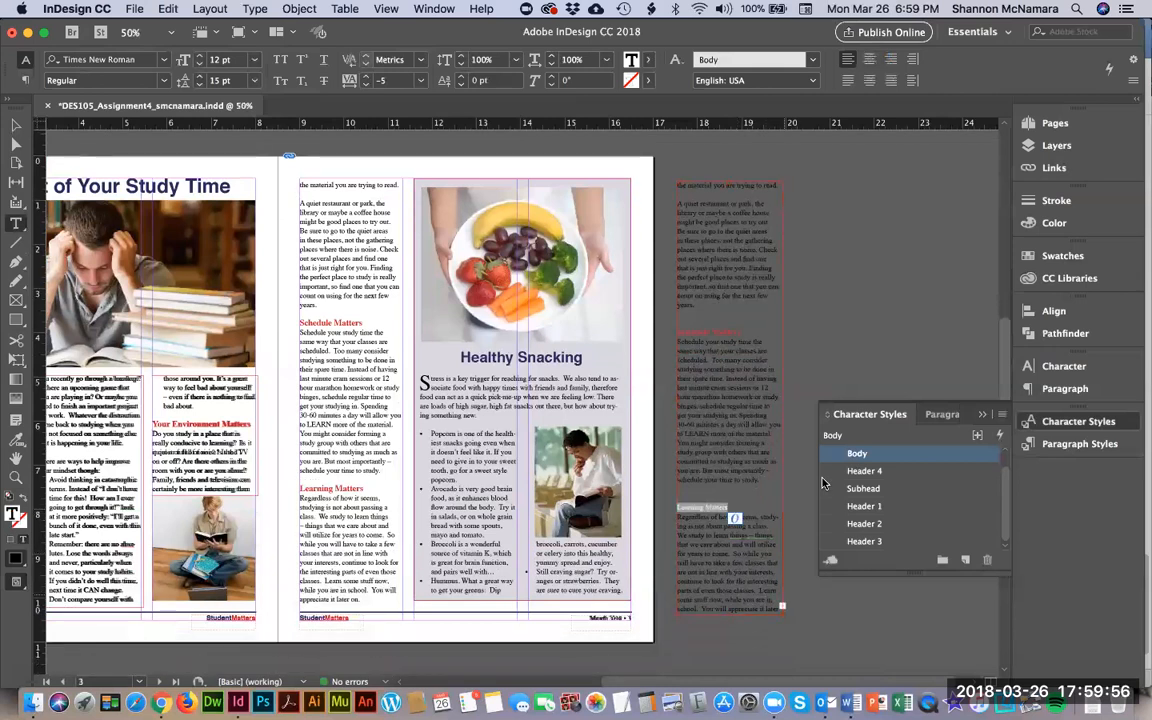
{"action": "left_click", "coordinate": [866, 470]}
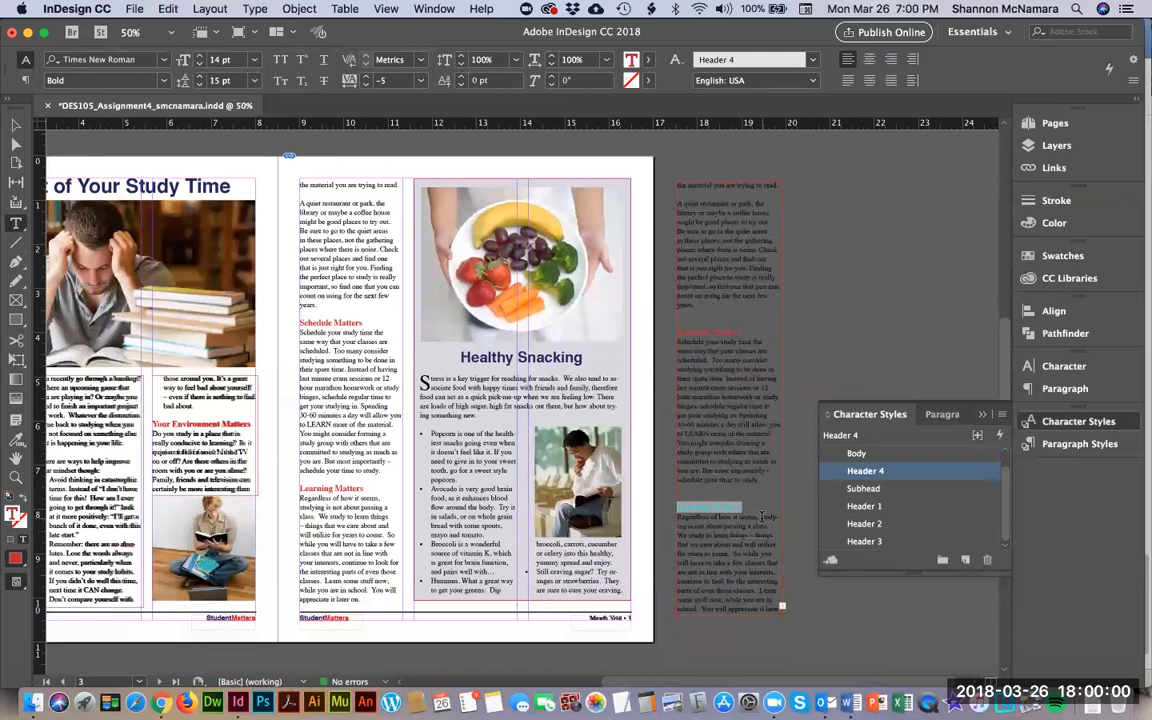
Break lines in the paragraph under "Learning Matters", including before "studying is not about passing", to match the reference text.
{"action": "left_click", "coordinate": [761, 516]}
{"action": "key", "text": "Return"}
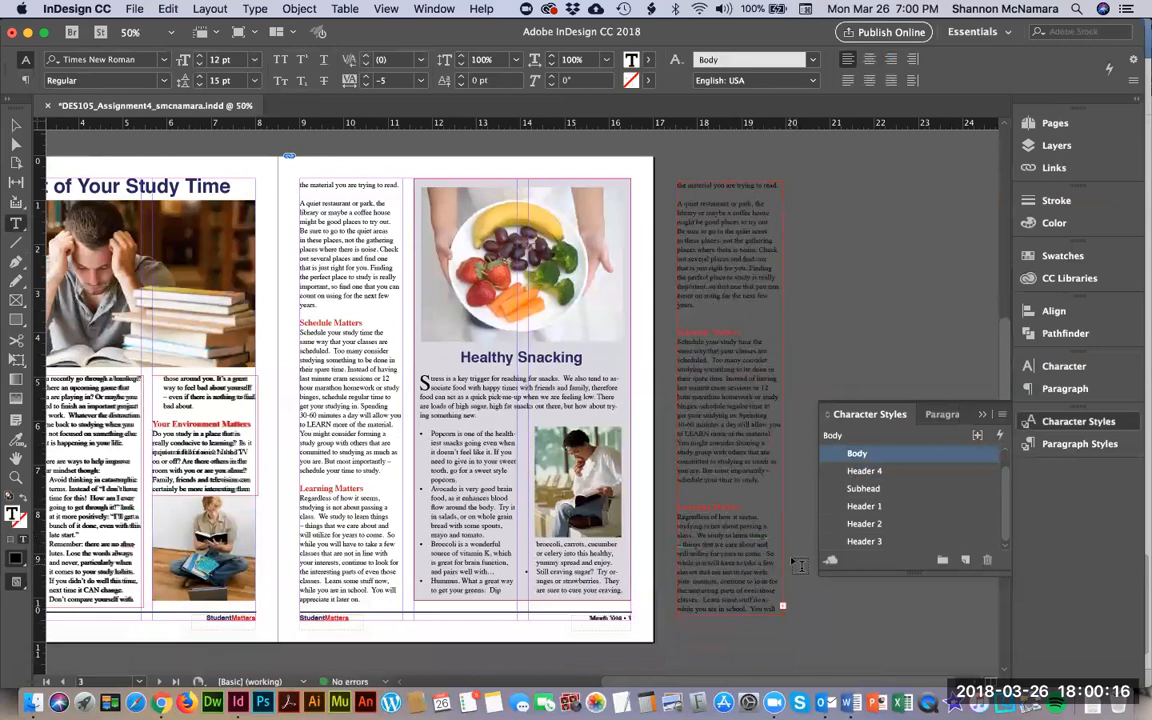
{"action": "key", "text": "Return"}
Extend the pasteboard text frame to about 10.28 in high and move it back over page 3's first column at X 9 in.
{"action": "left_click", "coordinate": [14, 124]}
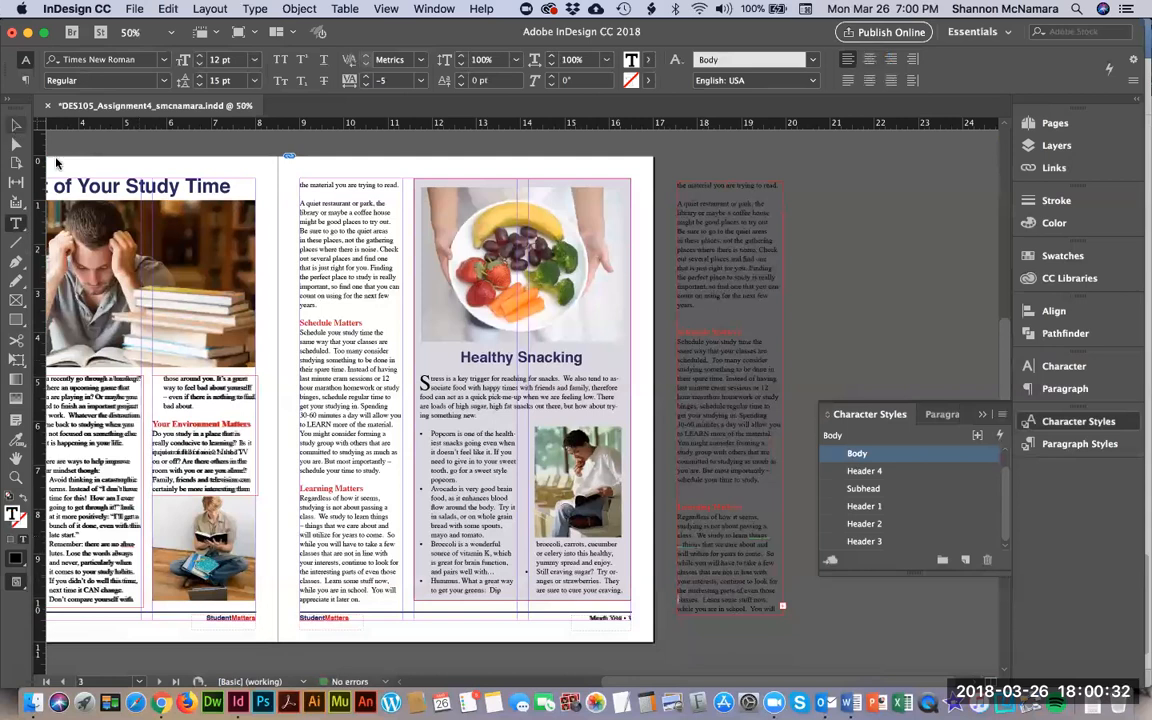
{"action": "left_click_drag", "start_coordinate": [730, 608], "coordinate": [730, 638]}
{"action": "double_click", "coordinate": [714, 616]}
{"action": "left_click", "coordinate": [696, 609]}
{"action": "key", "text": "Down"}
{"action": "left_click", "coordinate": [16, 124]}
{"action": "left_click_drag", "start_coordinate": [663, 196], "coordinate": [360, 236]}
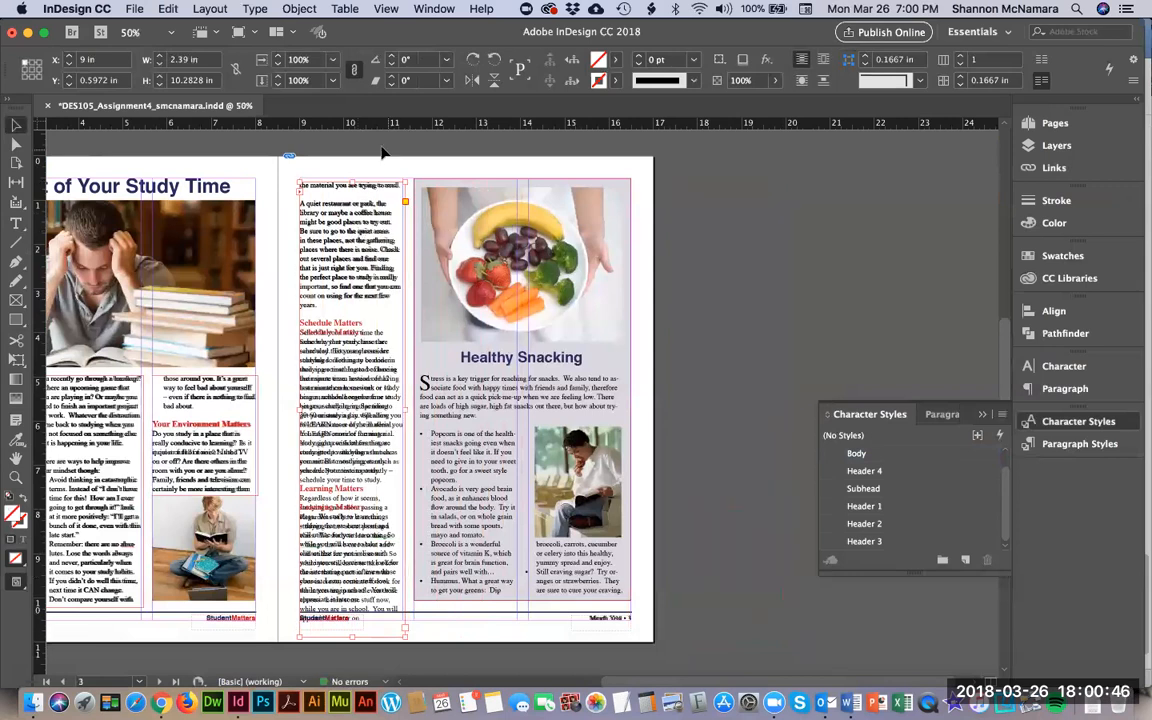
Remove the extra line above "Schedule Matters" to align the column with the text beneath, and save the document.
{"action": "double_click", "coordinate": [493, 413]}
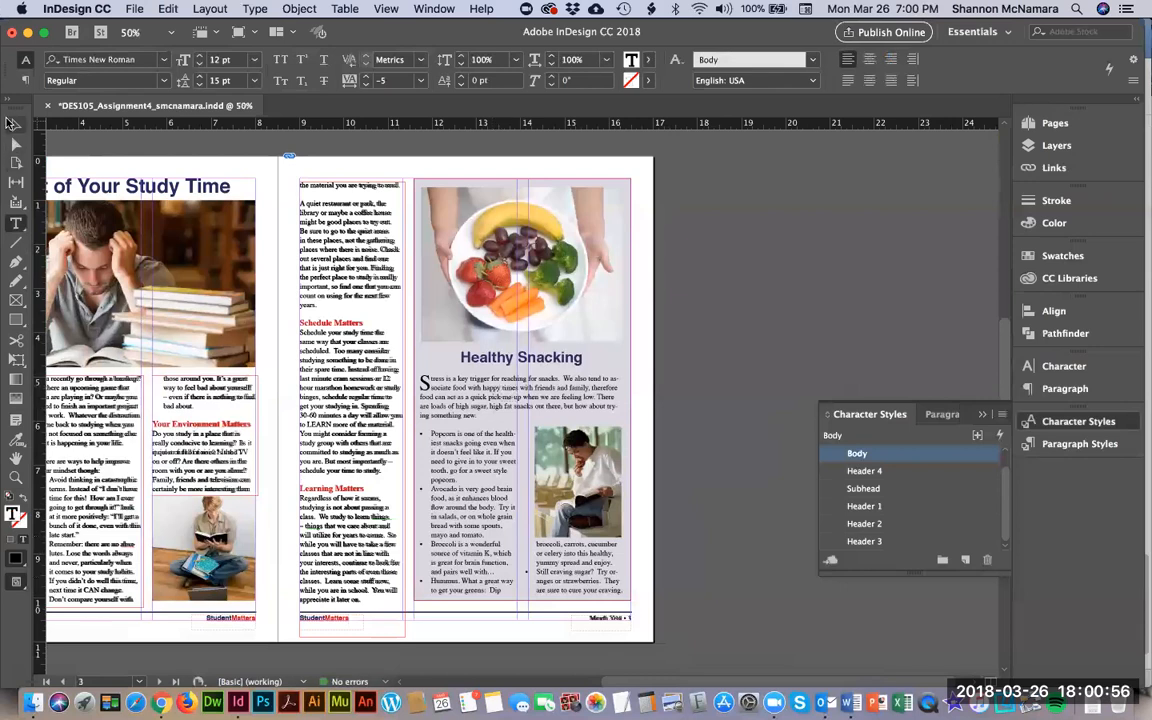
{"action": "left_click", "coordinate": [16, 124]}
{"action": "left_click", "coordinate": [722, 279]}
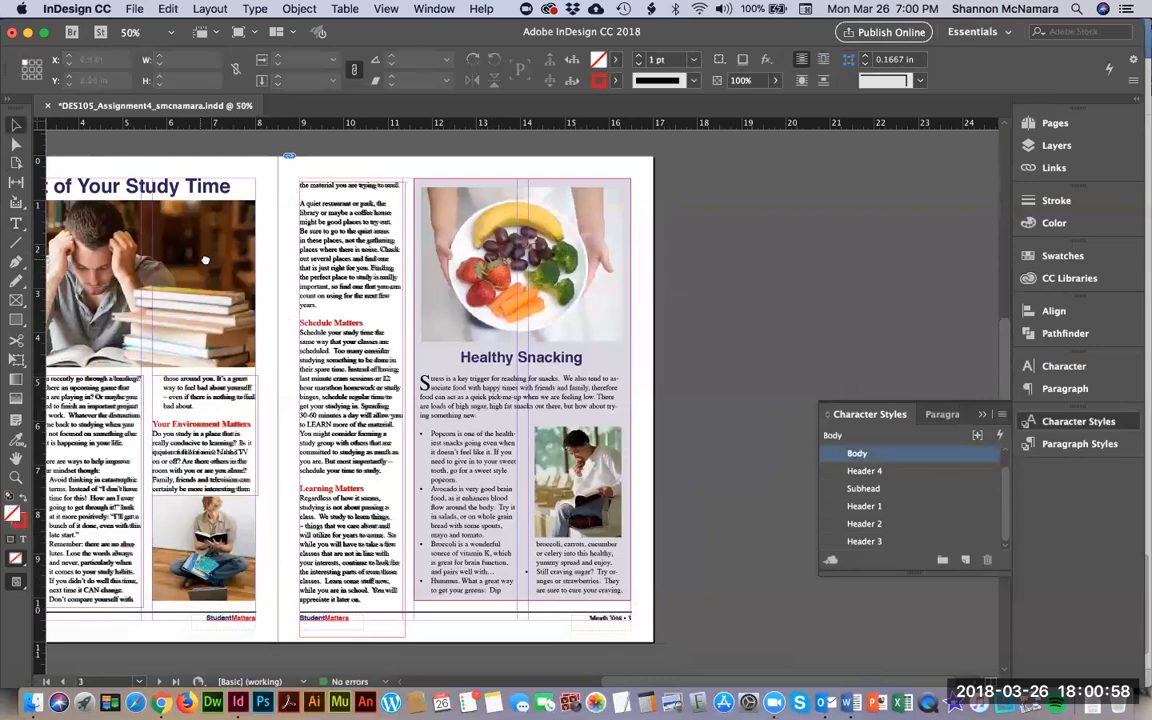
{"action": "scroll", "coordinate": [214, 260], "scroll_direction": "left", "scroll_amount": 6}
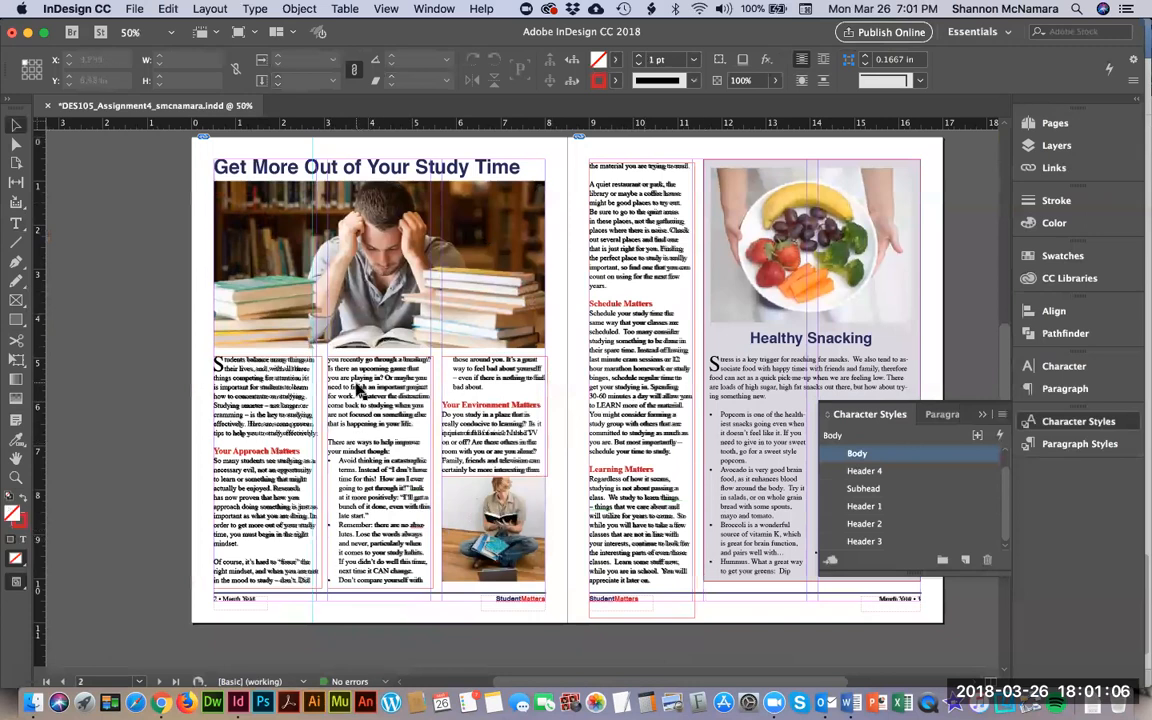
{"action": "key", "text": "super+s"}
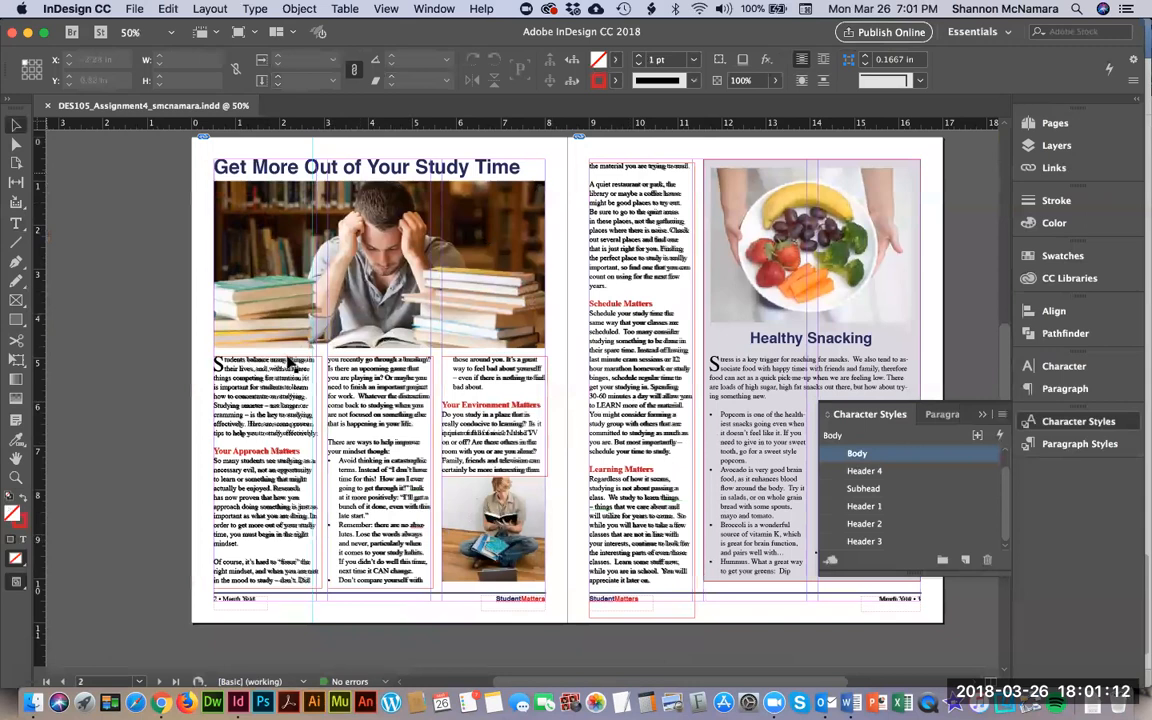
Compare the line breaks in page 2's third column with the text beneath by shifting its frame aside and back.
{"action": "key", "text": "z"}
{"action": "left_click_drag", "start_coordinate": [420, 326], "coordinate": [588, 536]}
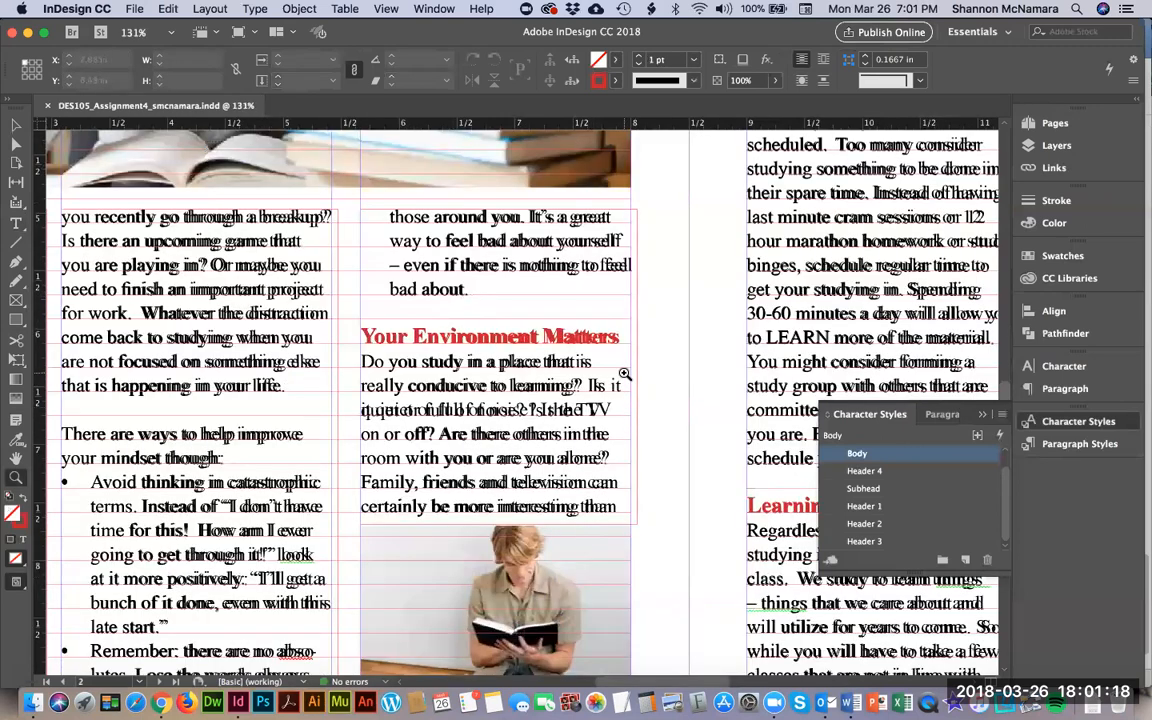
{"action": "left_click", "coordinate": [16, 125]}
{"action": "left_click_drag", "start_coordinate": [412, 330], "coordinate": [711, 352]}
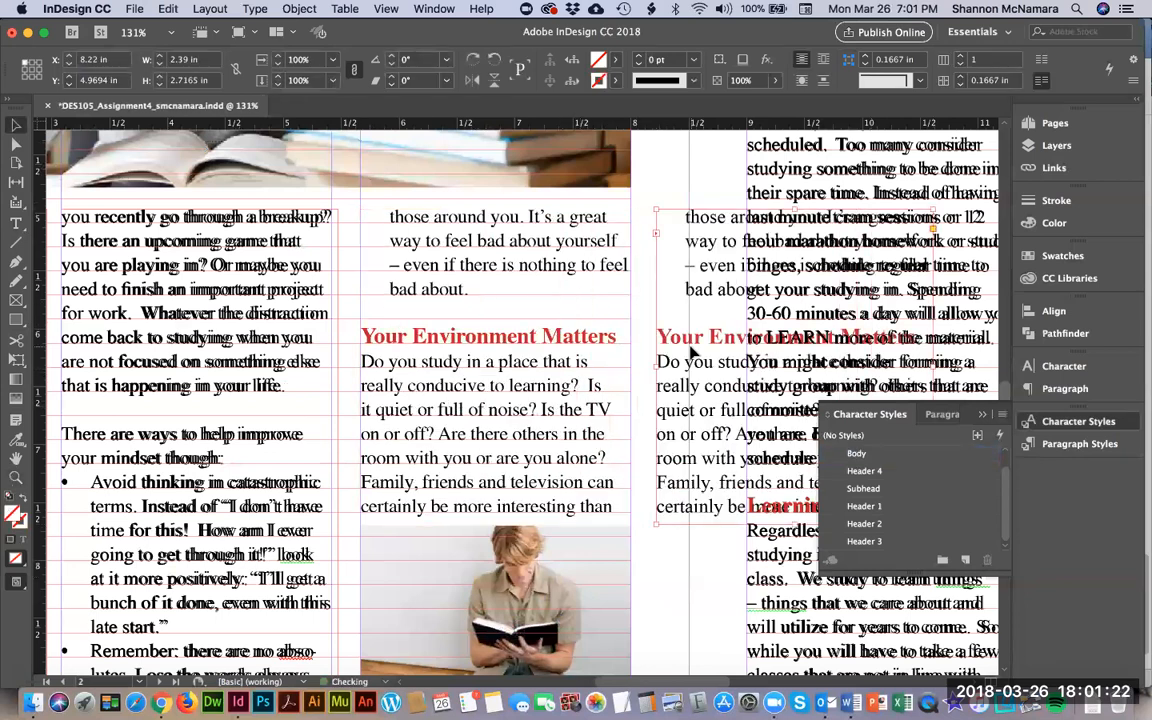
{"action": "left_click_drag", "start_coordinate": [545, 398], "coordinate": [414, 402]}
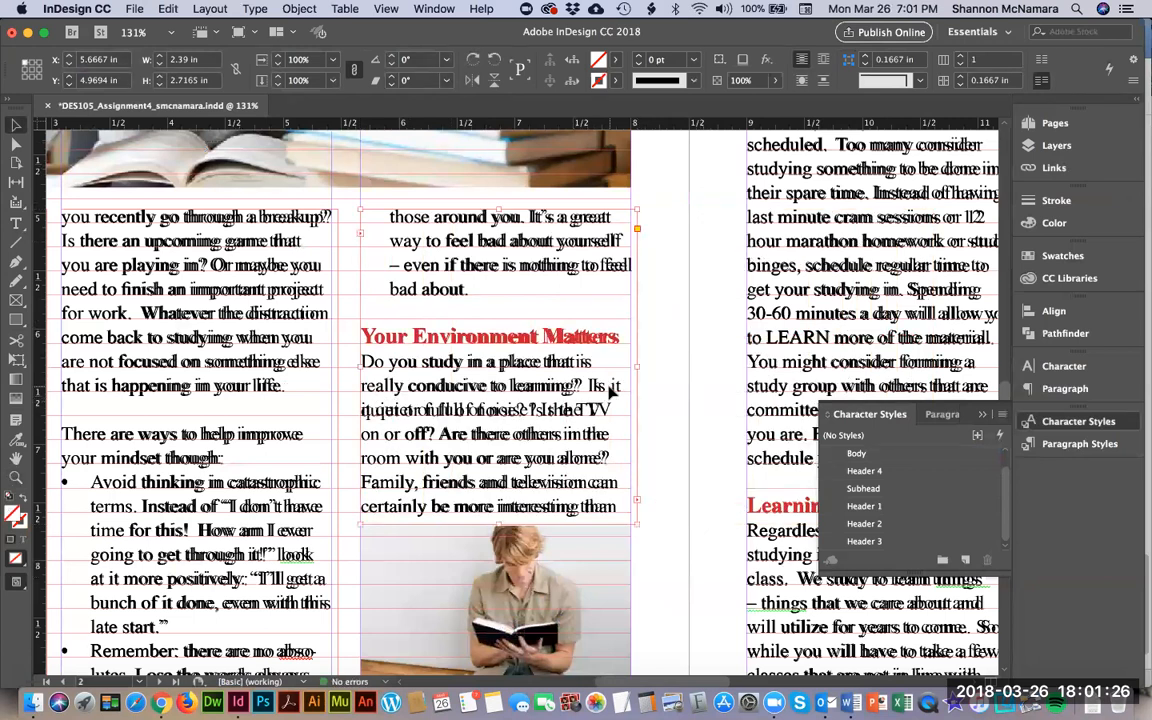
Break the line before "it quiet or full of noise" in the "Your Environment Matters" paragraph to match the text beneath.
{"action": "key", "text": "t"}
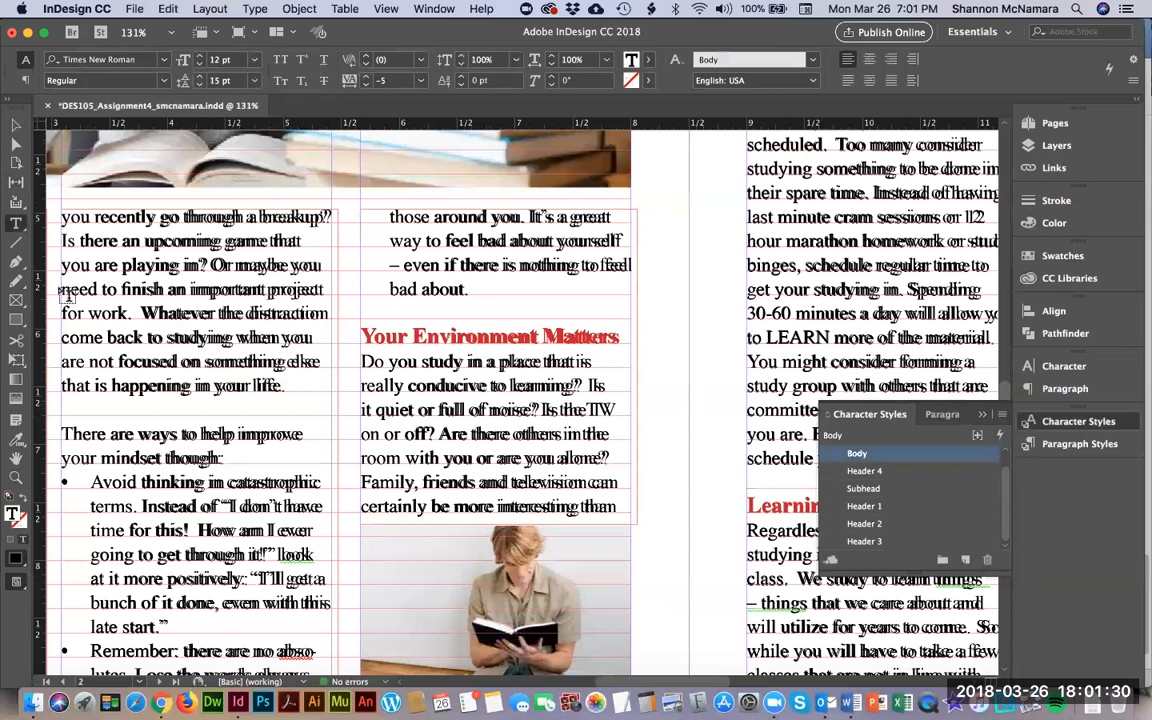
{"action": "left_click", "coordinate": [16, 126]}
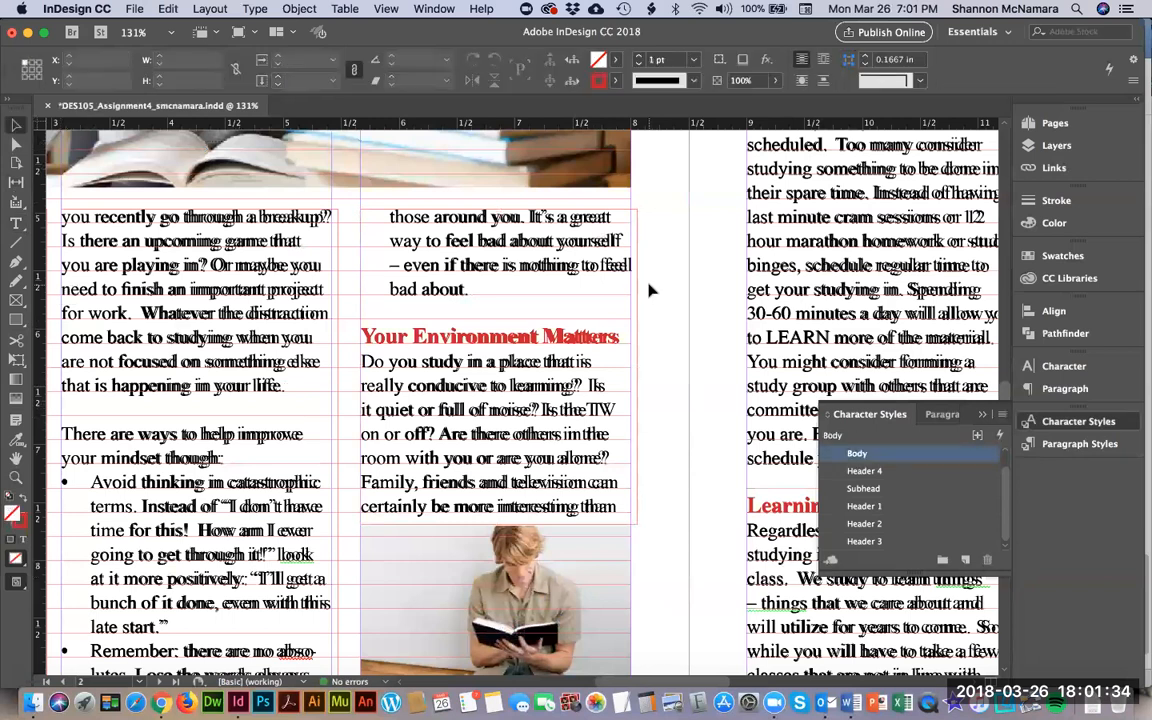
{"action": "key", "text": "super+0"}
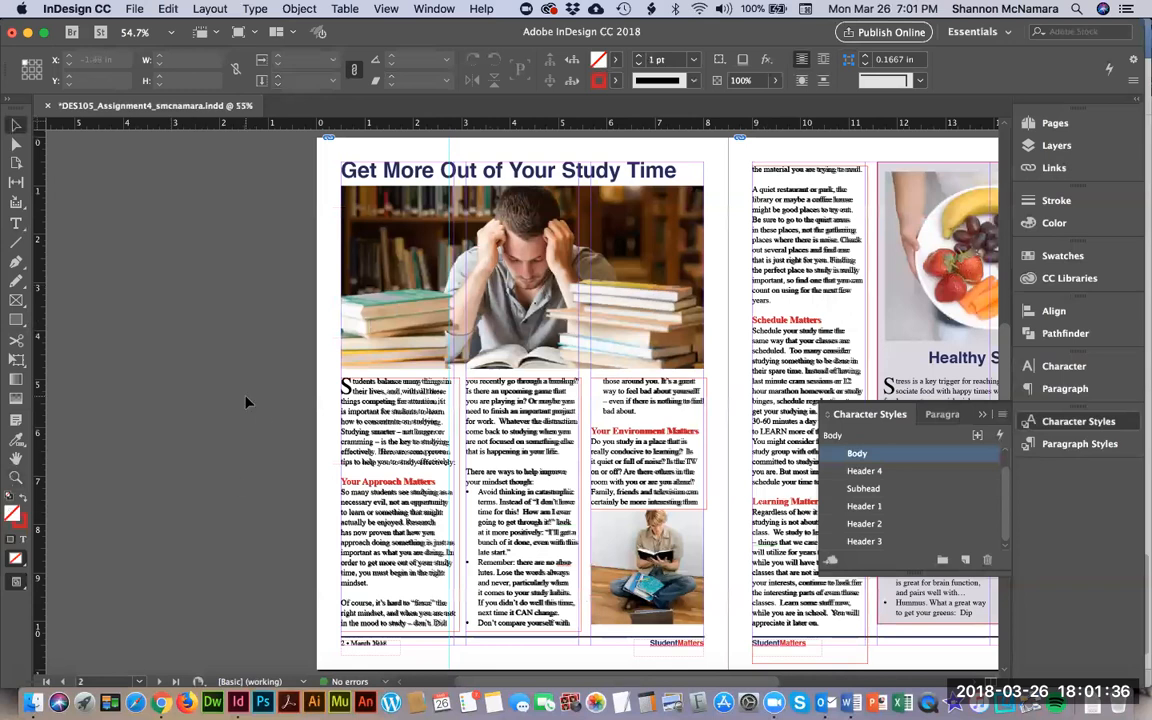
Draw a text frame about 7.5 by 0.625 in over the headline above page 2's photo.
{"action": "left_click_drag", "start_coordinate": [713, 507], "coordinate": [546, 541]}
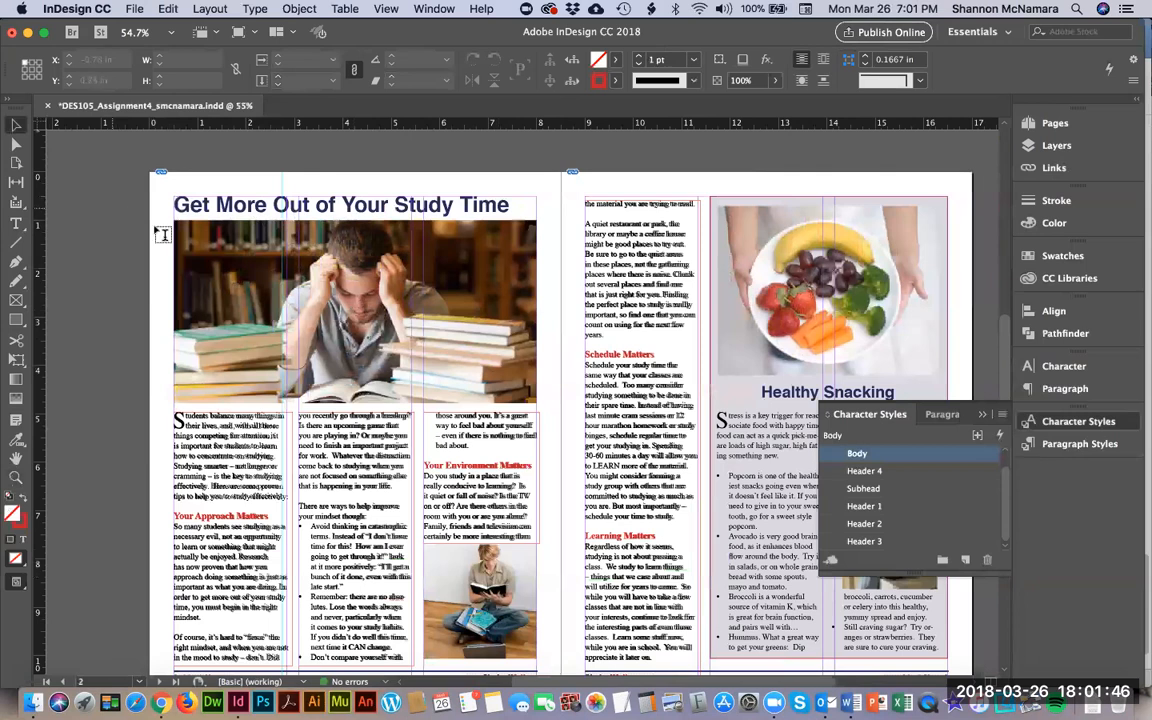
{"action": "key", "text": "t"}
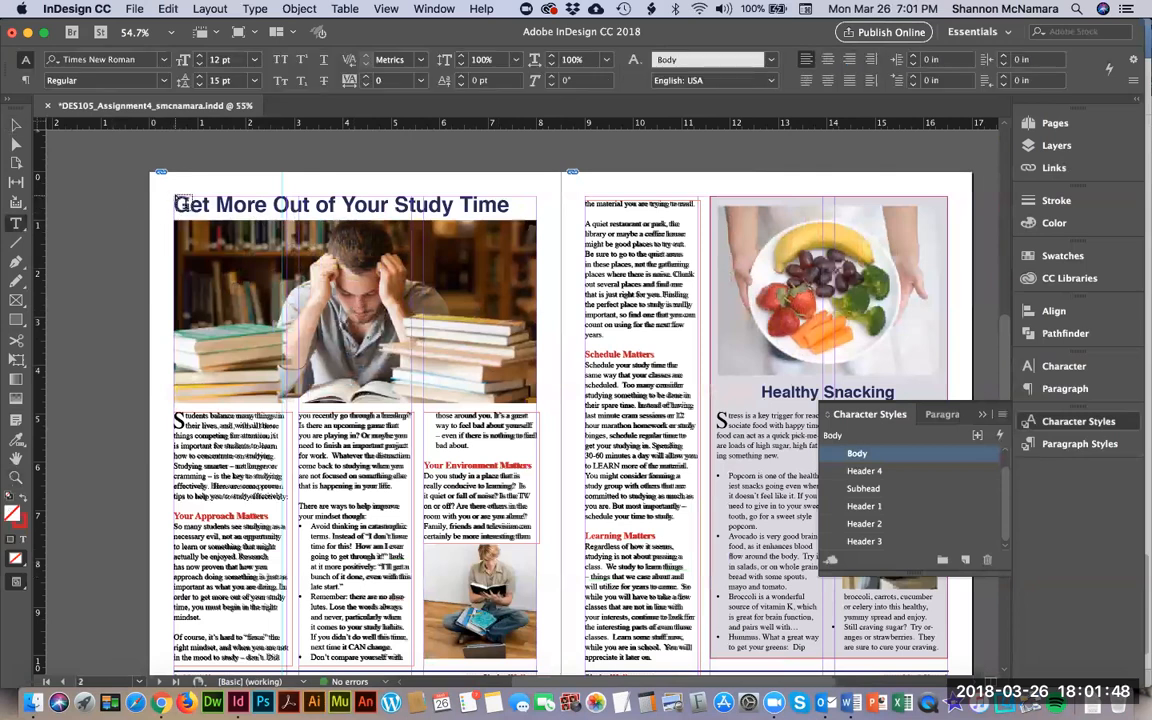
{"action": "left_click_drag", "start_coordinate": [186, 202], "coordinate": [537, 224]}
Copy the title "Get More Out of Your Study Time" from the Study Time document in Word into the new headline frame.
{"action": "key", "text": "super+Tab"}
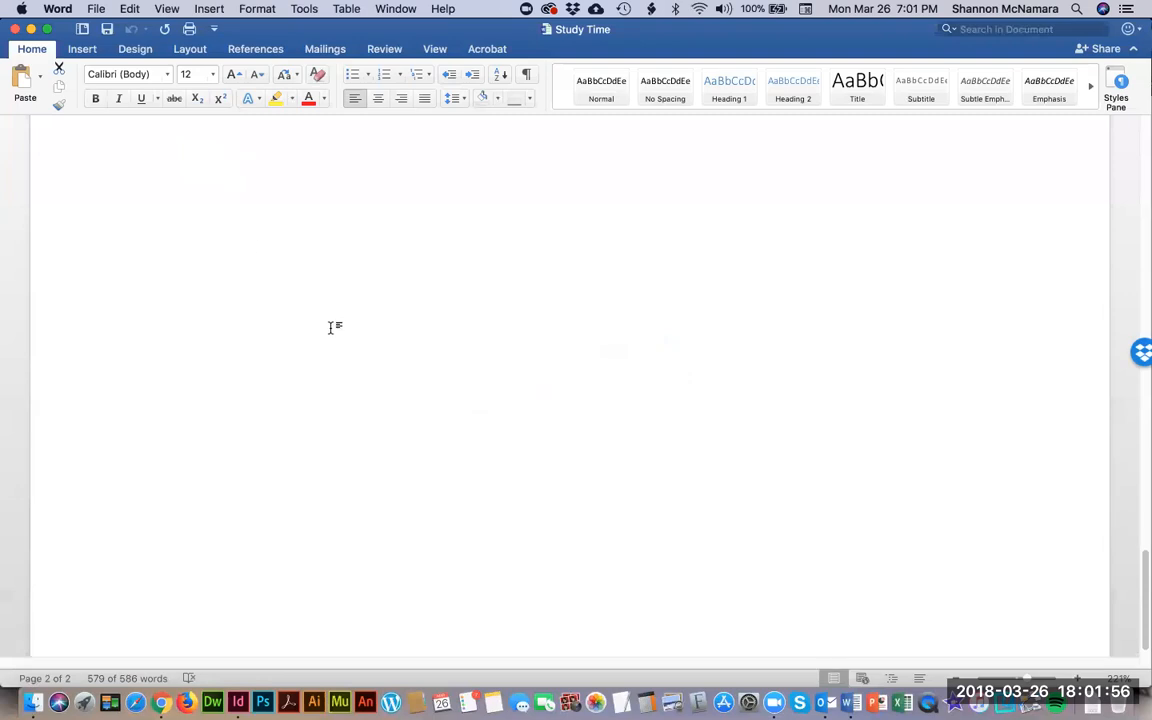
{"action": "scroll", "coordinate": [331, 340], "scroll_direction": "up", "scroll_amount": 10}
{"action": "scroll", "coordinate": [331, 345], "scroll_direction": "up", "scroll_amount": 10}
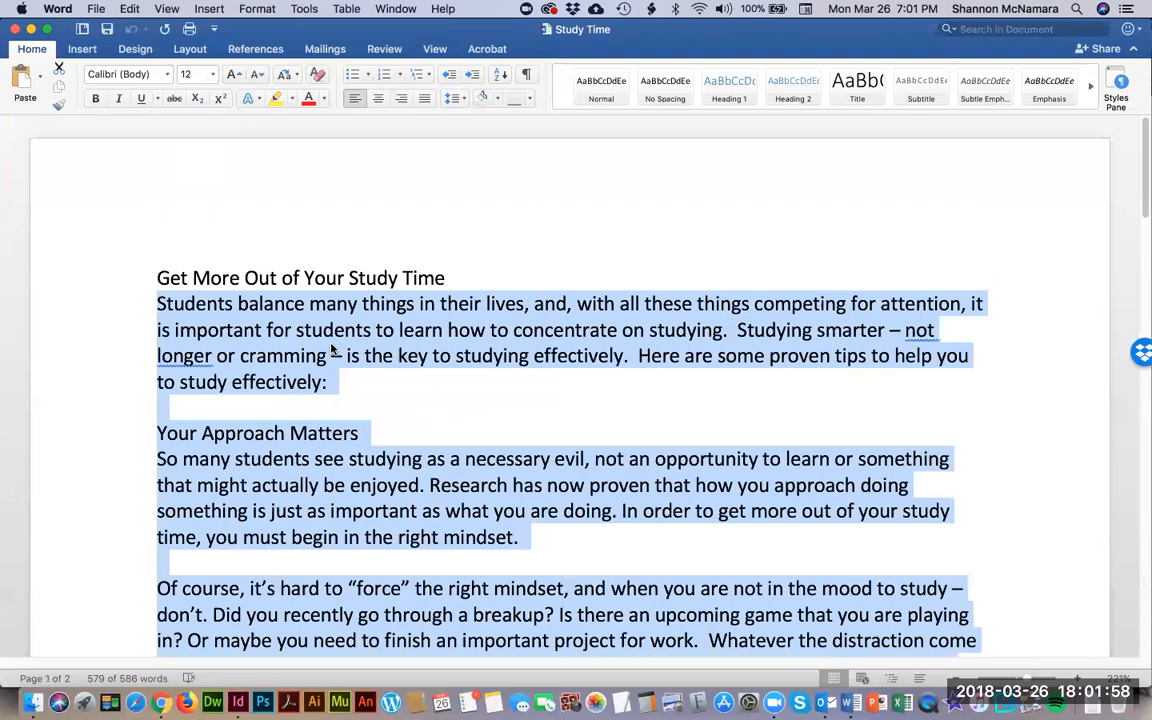
{"action": "key", "text": "Up"}
{"action": "key", "text": "shift+Down"}
{"action": "key", "text": "super+c"}
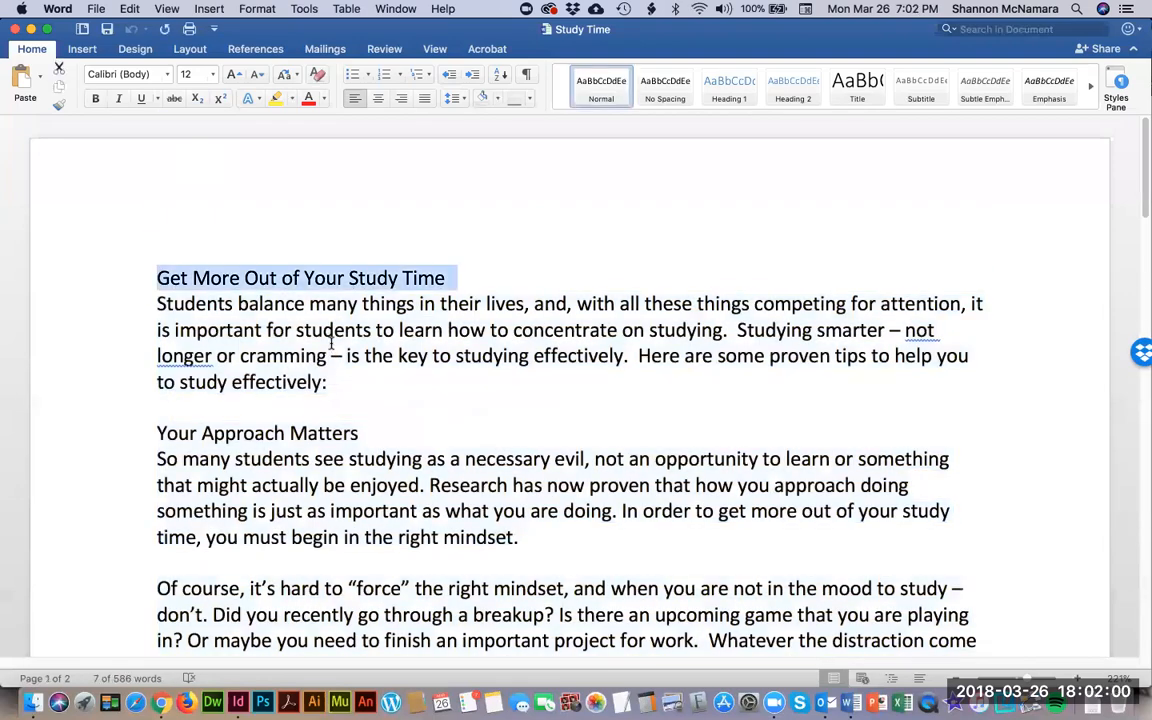
{"action": "key", "text": "super+Tab"}
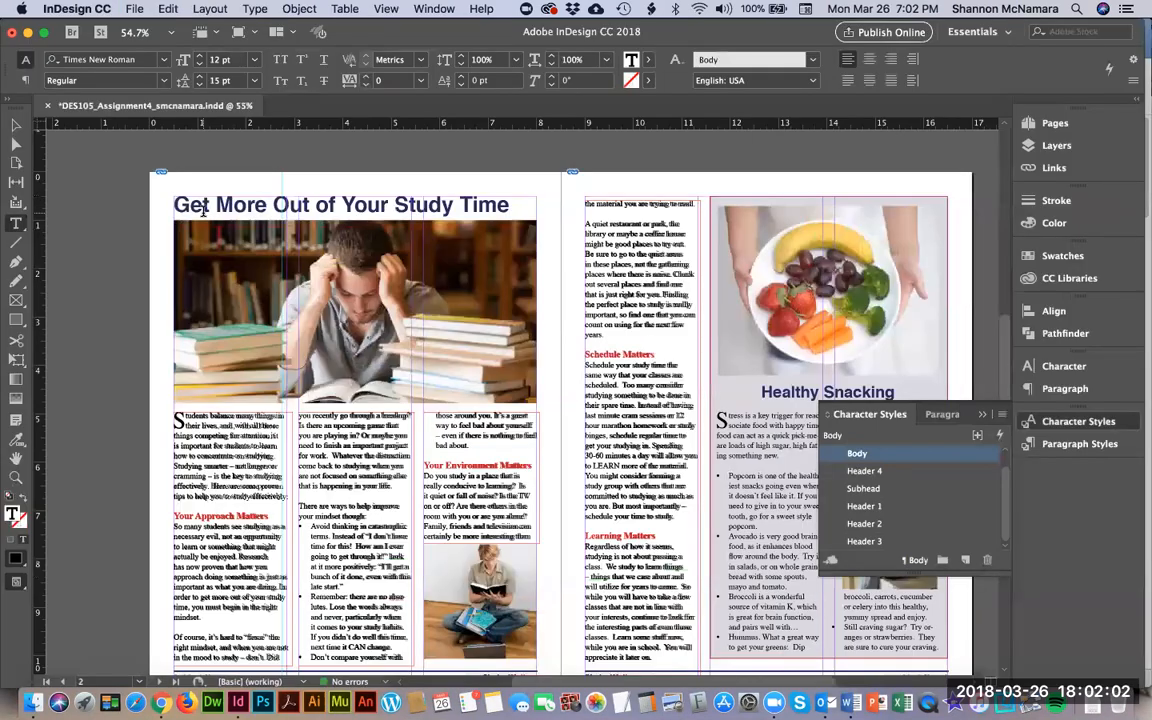
{"action": "key", "text": "super+v"}
Apply the Header 1 character style to the pasted headline and clear its drop cap.
{"action": "left_click_drag", "start_coordinate": [532, 207], "coordinate": [176, 205]}
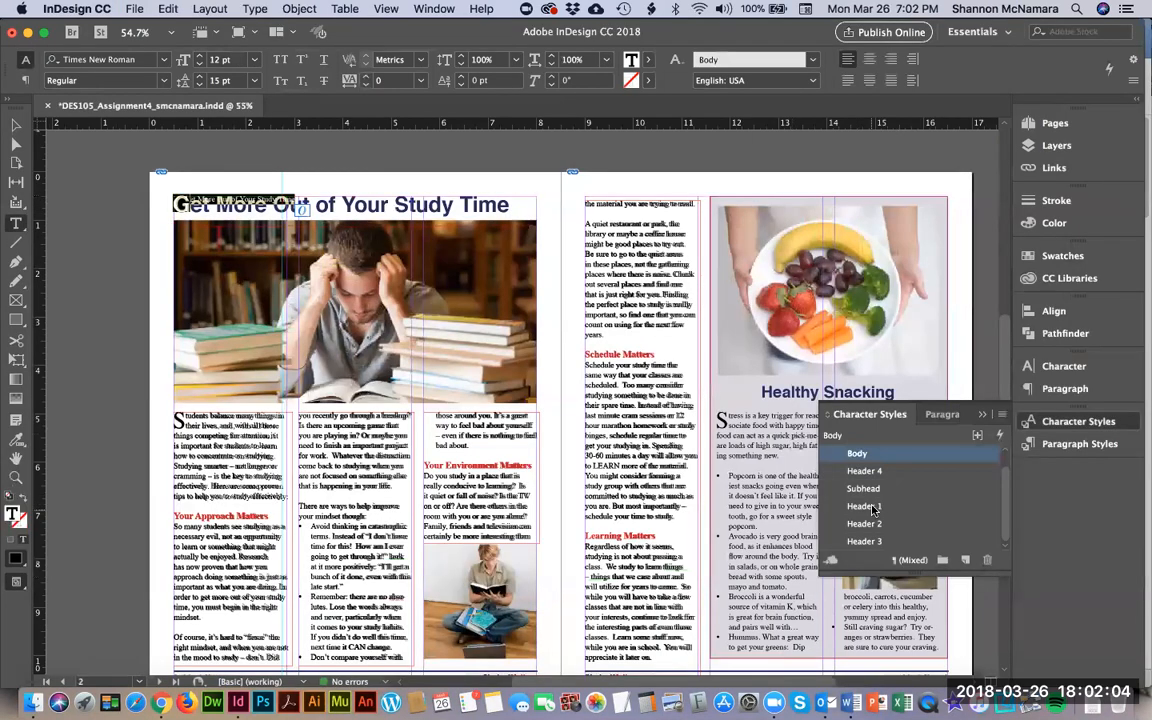
{"action": "left_click", "coordinate": [866, 506]}
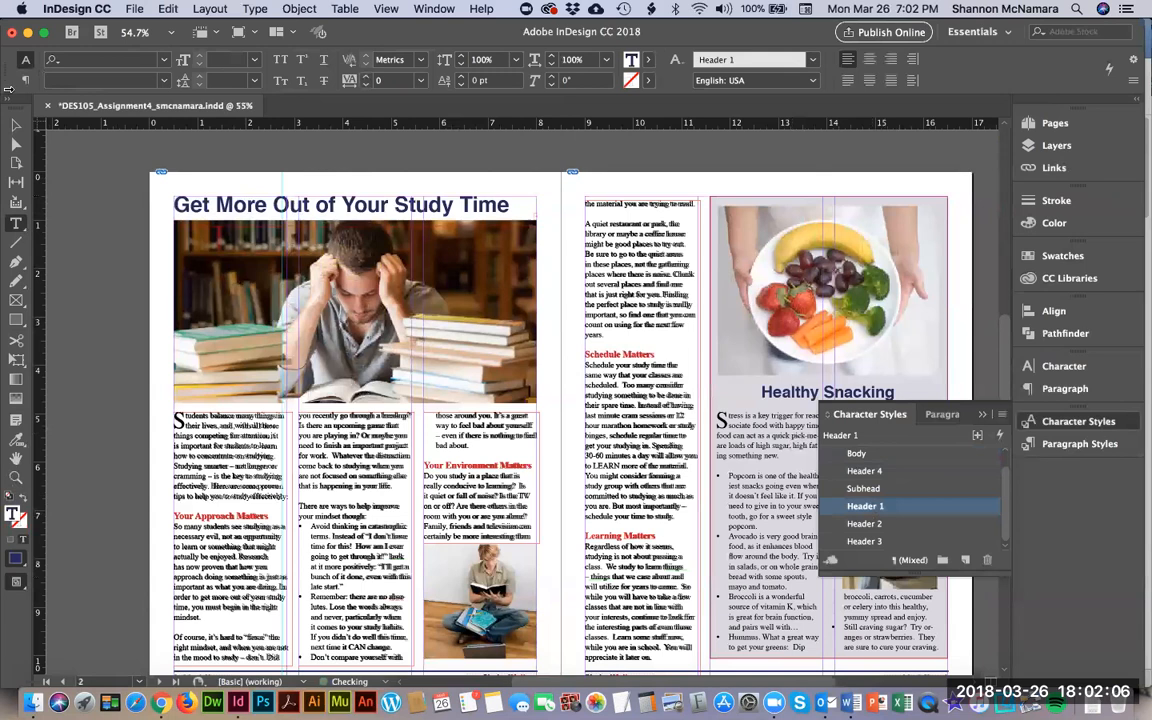
{"action": "left_click", "coordinate": [16, 124]}
{"action": "left_click", "coordinate": [864, 523]}
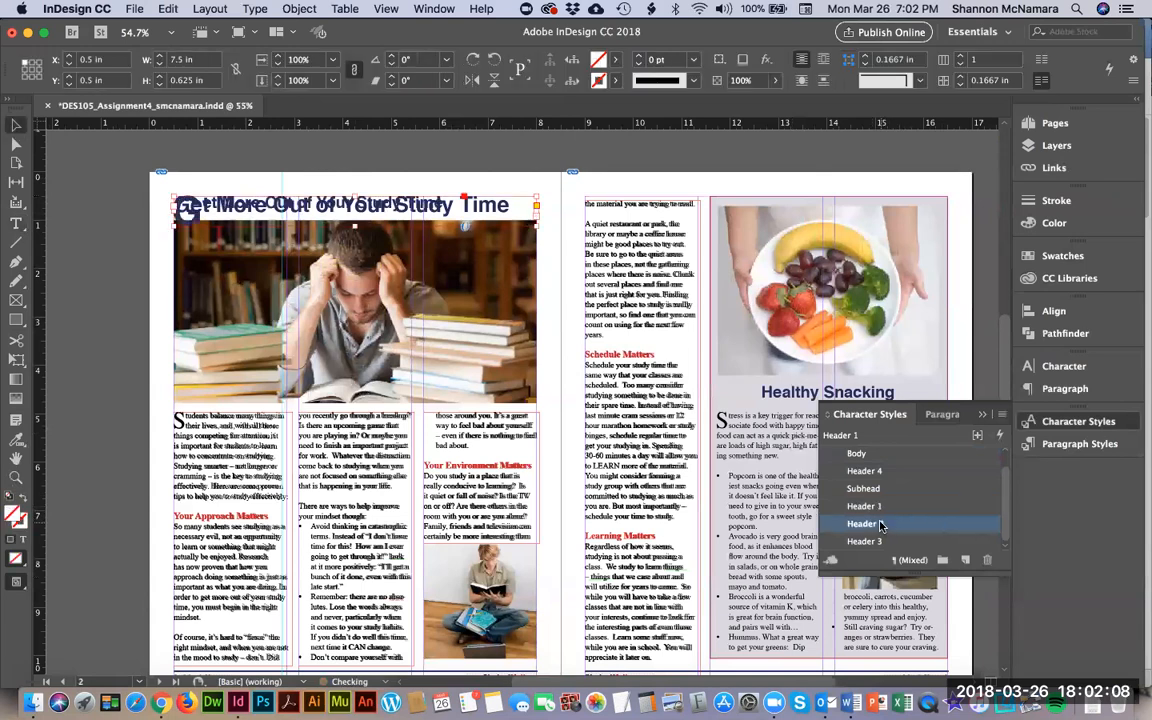
{"action": "left_click", "coordinate": [942, 414]}
{"action": "left_click", "coordinate": [870, 414]}
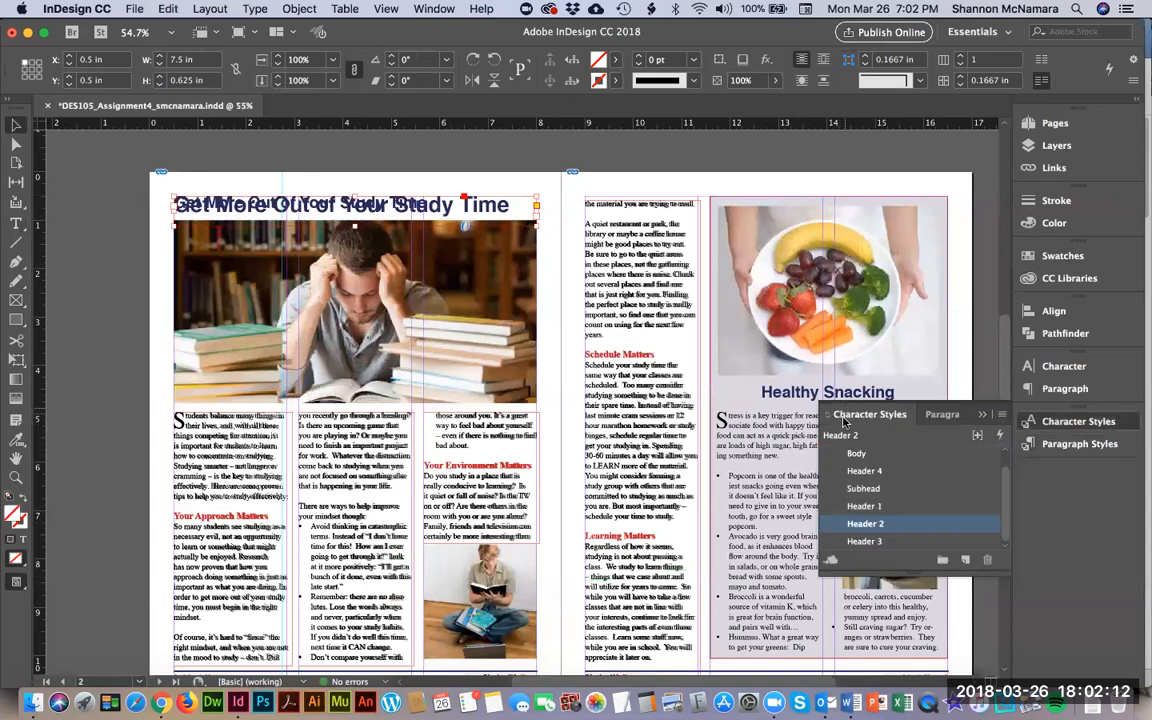
{"action": "left_click", "coordinate": [875, 542]}
{"action": "left_click", "coordinate": [876, 528]}
{"action": "left_click", "coordinate": [866, 506]}
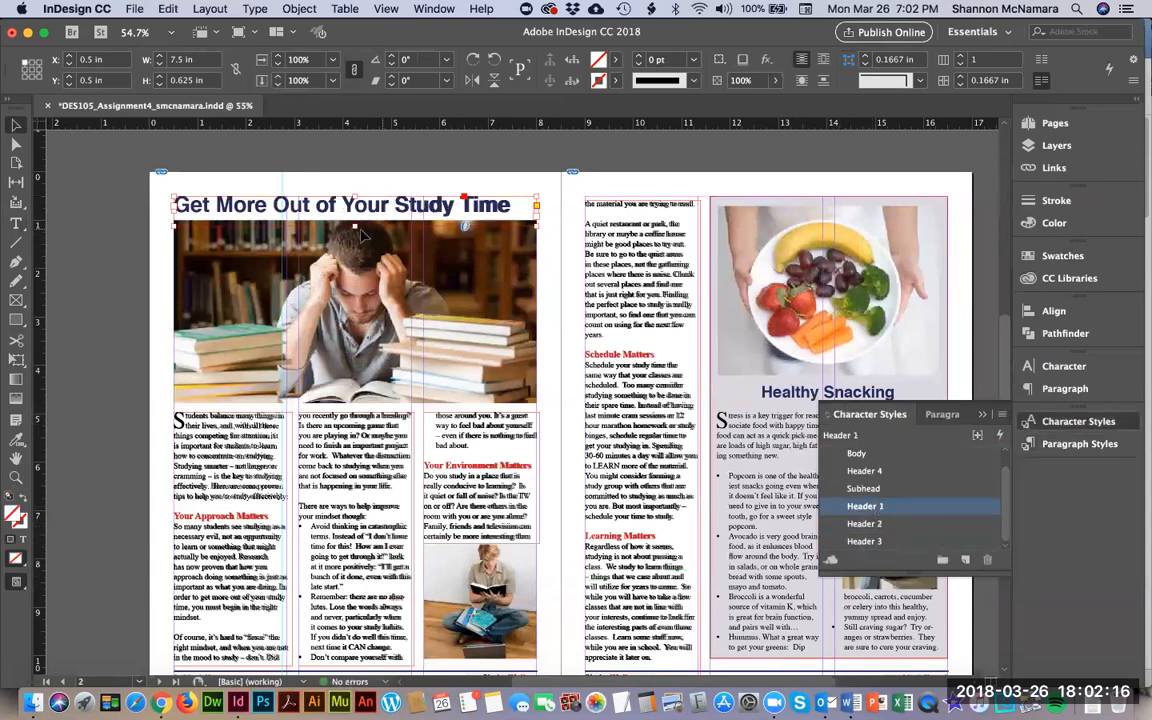
Extend the headline's text frame downward to about 0.9 in high.
{"action": "left_click_drag", "start_coordinate": [356, 227], "coordinate": [356, 240]}
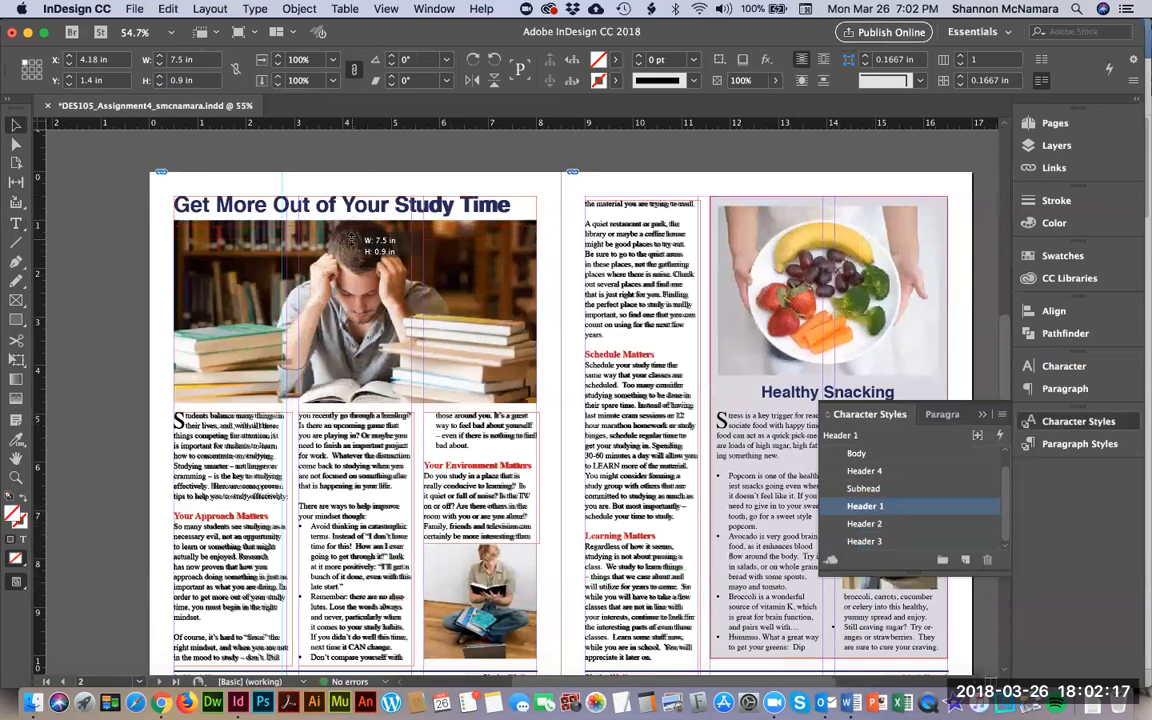
{"action": "left_click", "coordinate": [108, 208]}
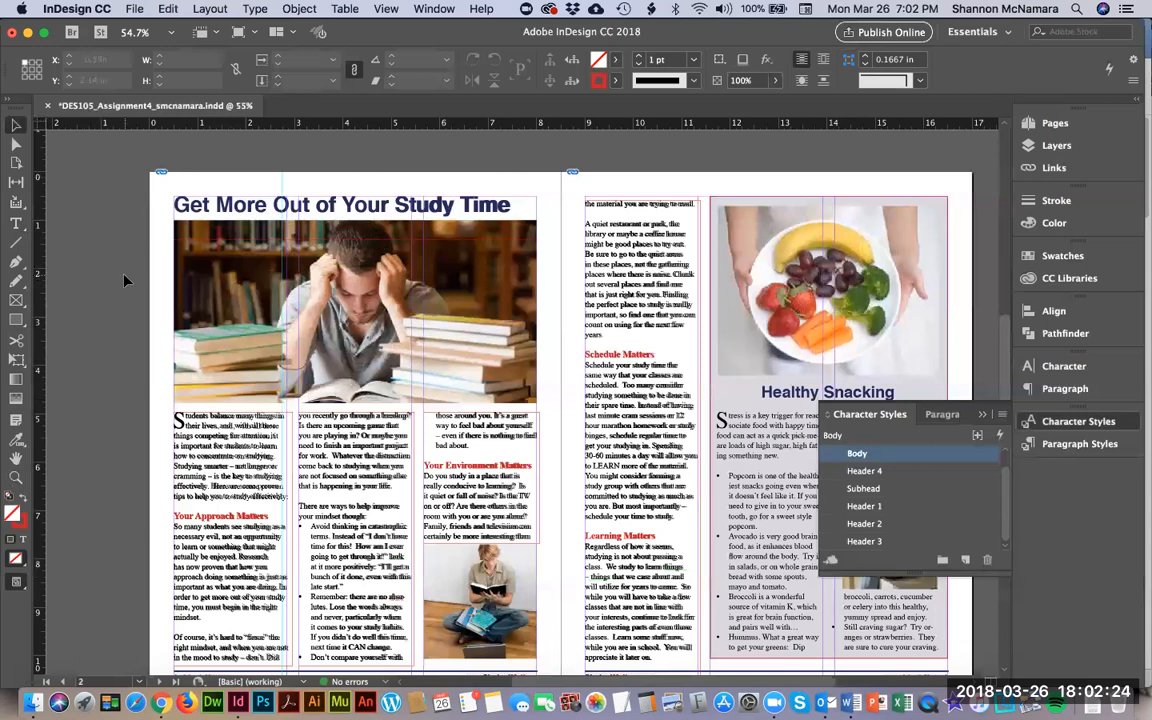
Check the color profile of StudyTime1.jpg in the image import options without placing the photo.
{"action": "key", "text": "super+d"}
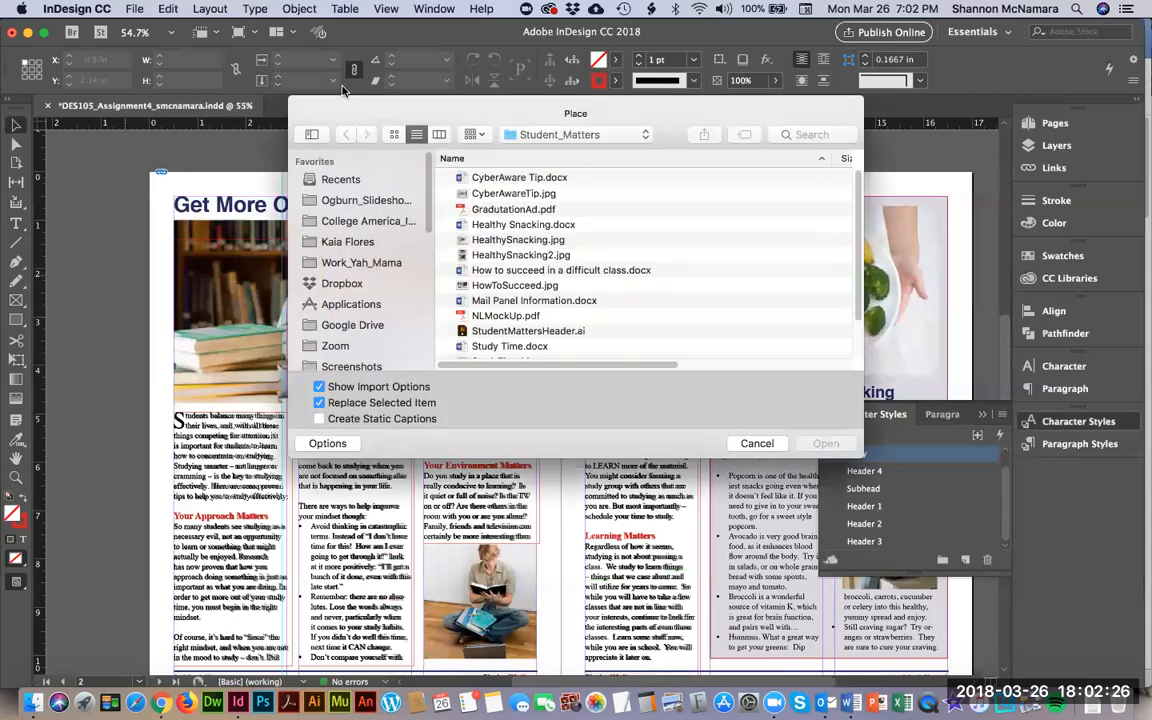
{"action": "scroll", "coordinate": [509, 346], "scroll_direction": "down", "scroll_amount": 1}
{"action": "left_click", "coordinate": [525, 341]}
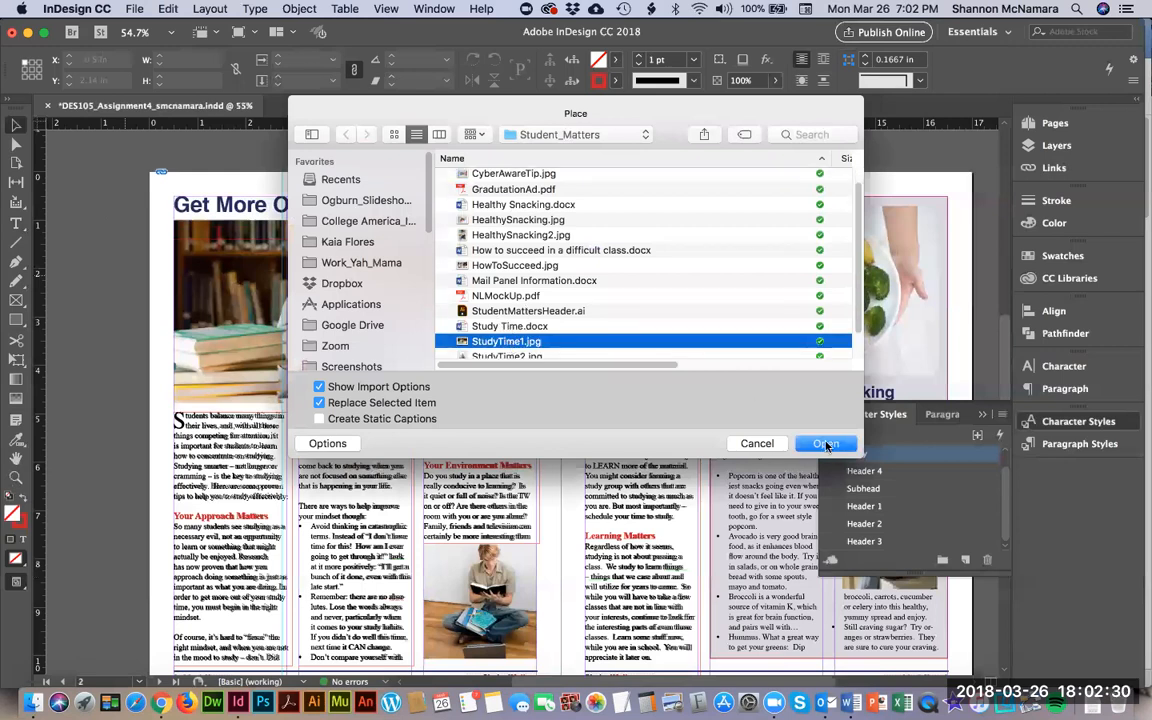
{"action": "left_click", "coordinate": [826, 444]}
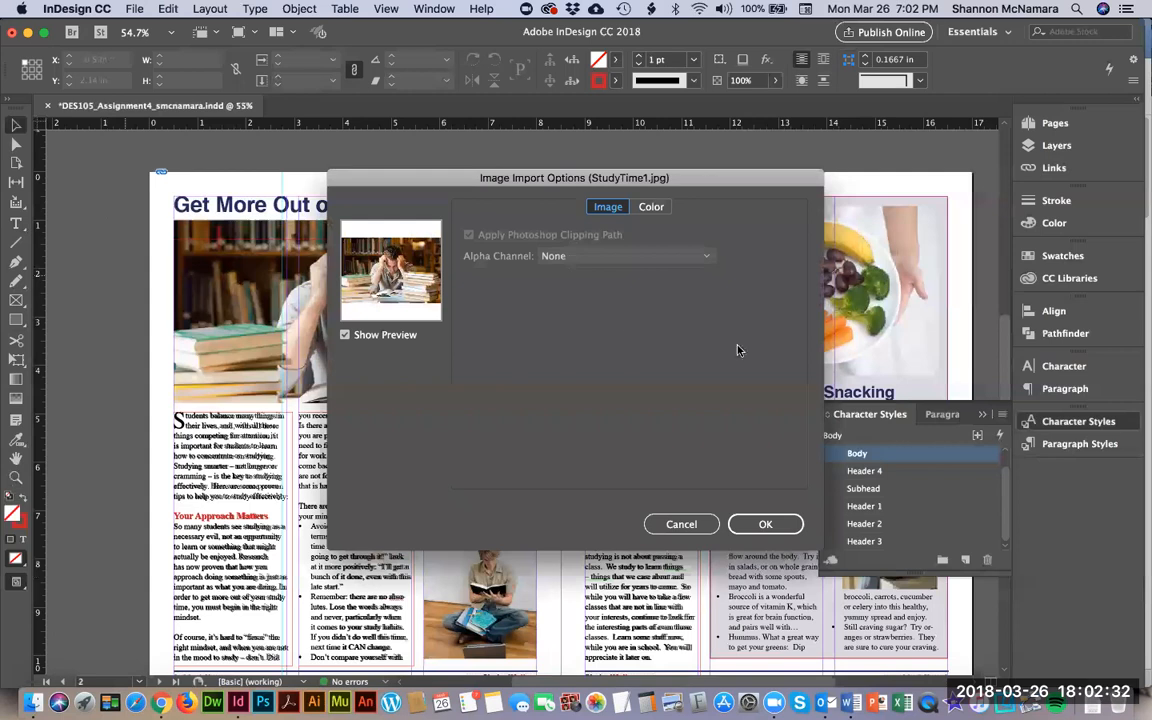
{"action": "left_click", "coordinate": [651, 206]}
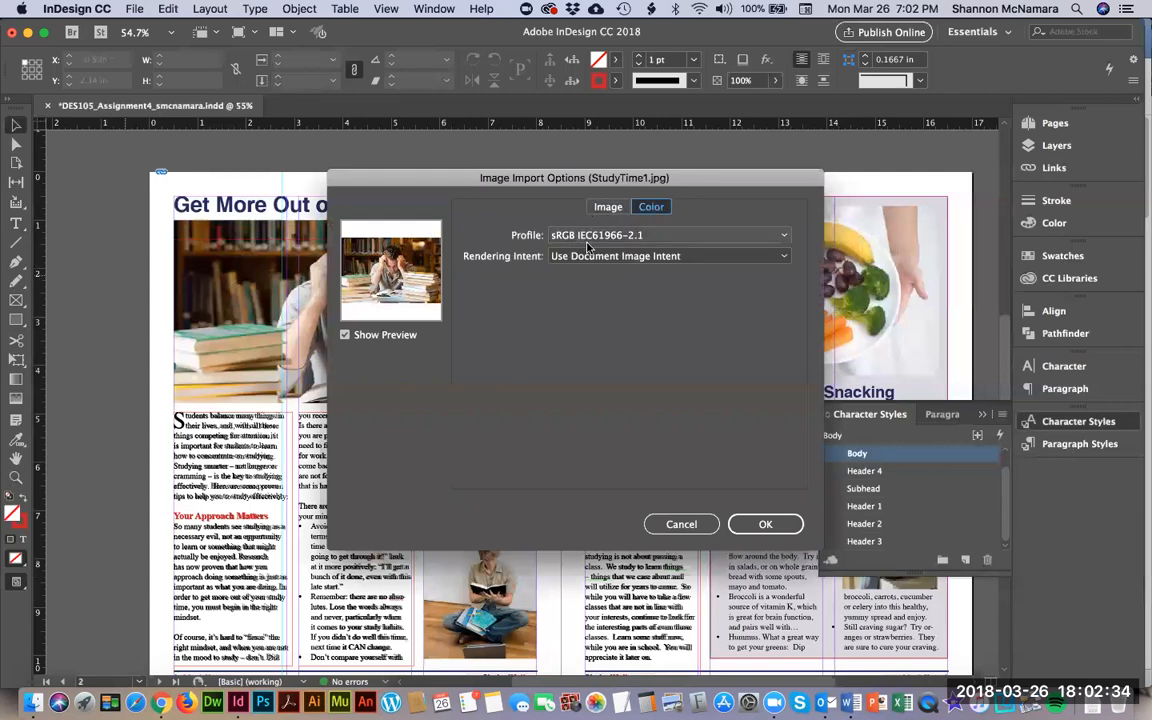
{"action": "left_click", "coordinate": [676, 523]}
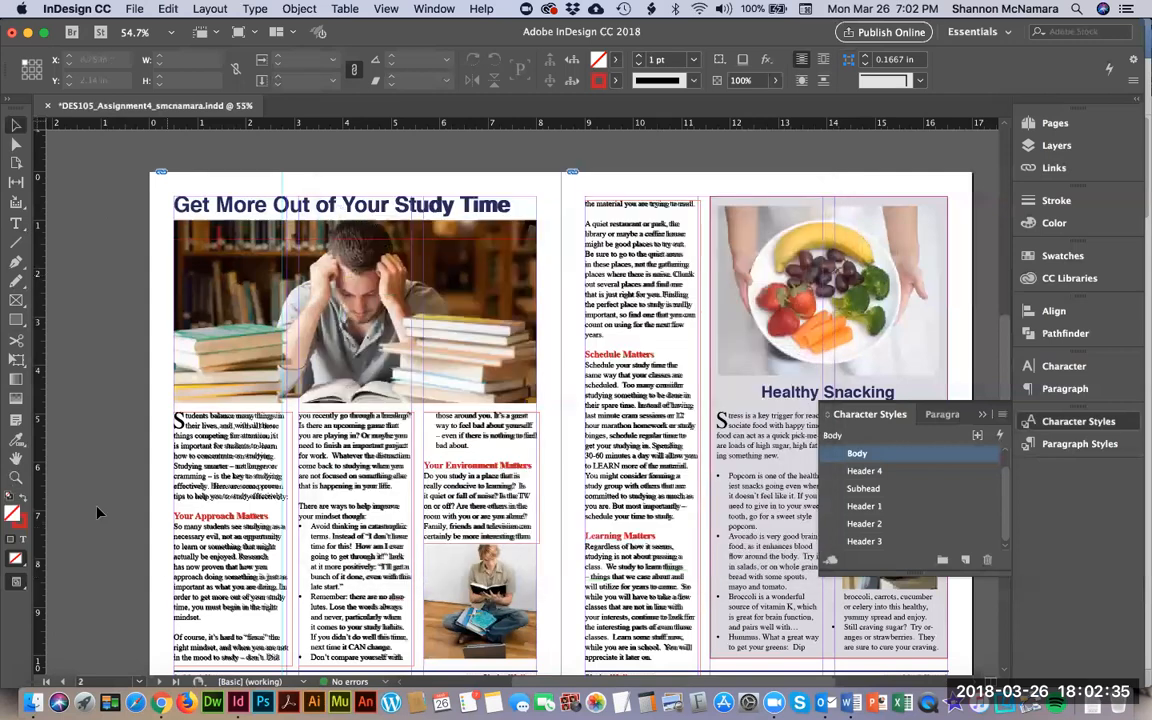
Open the six newsletter photos (CyberAwareTip, HealthySnacking, HealthySnacking2, HowToSucceed, StudyTime1 and StudyTime2 .jpg) from the Student_Matters folder in Photoshop.
{"action": "left_click", "coordinate": [33, 703]}
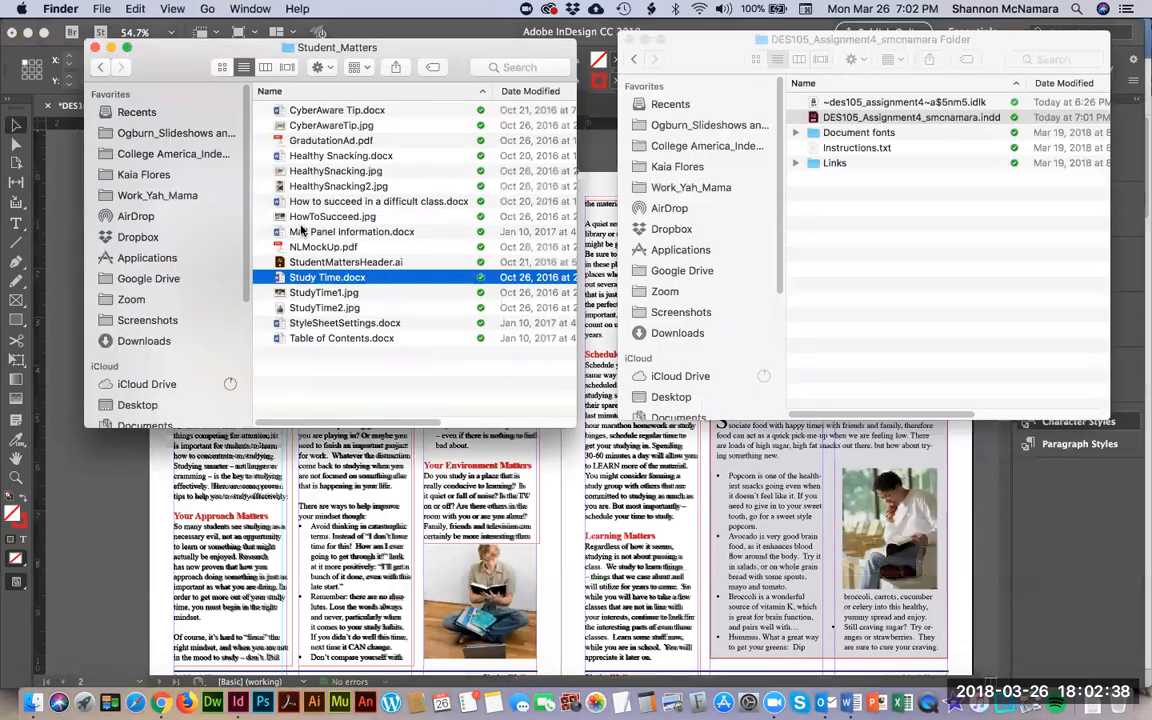
{"action": "left_click", "coordinate": [323, 293]}
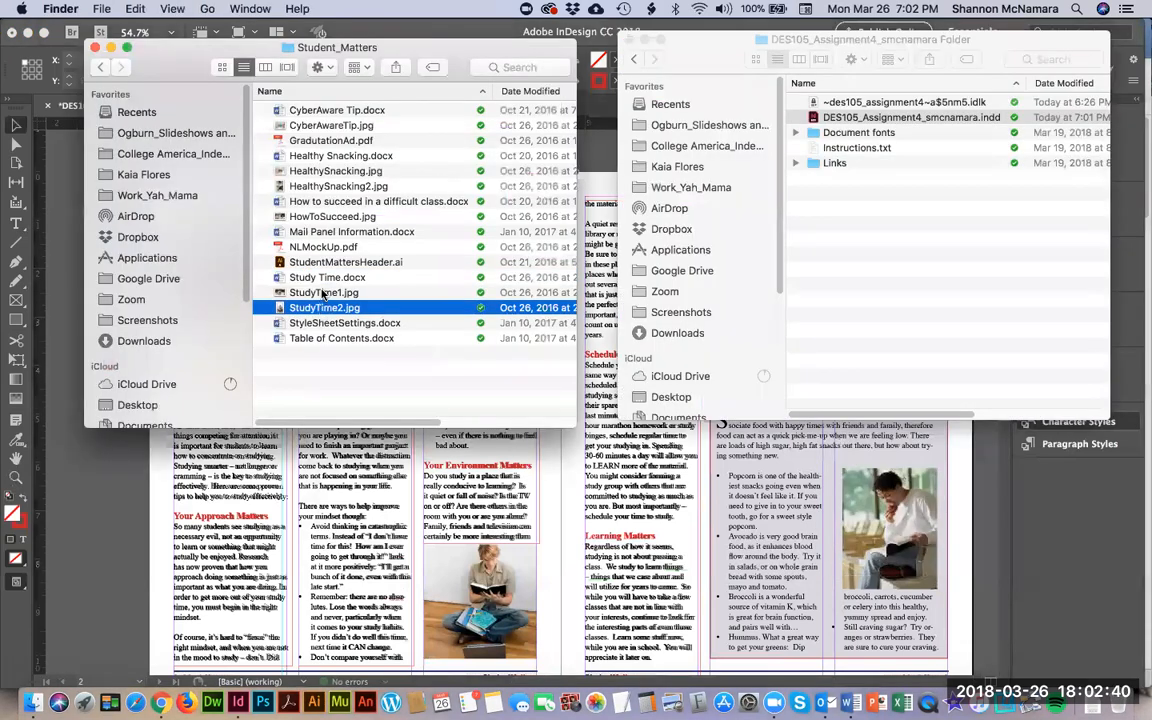
{"action": "left_click", "coordinate": [325, 310], "text": "shift"}
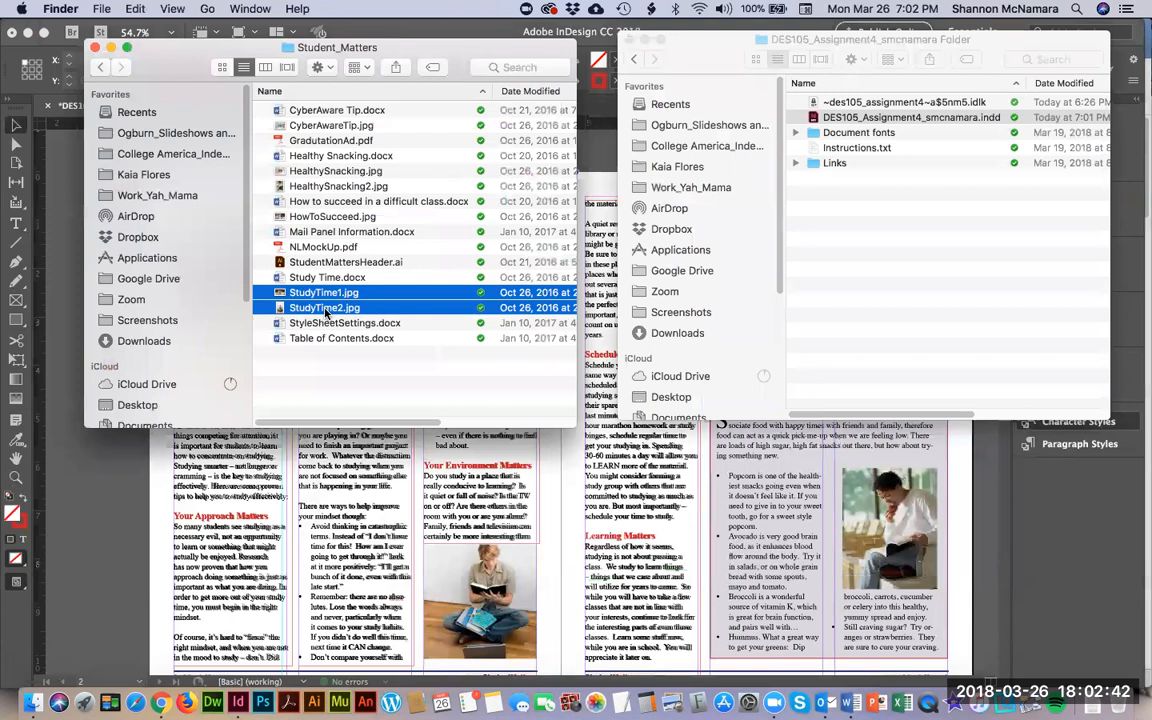
{"action": "left_click", "coordinate": [299, 217], "text": "super"}
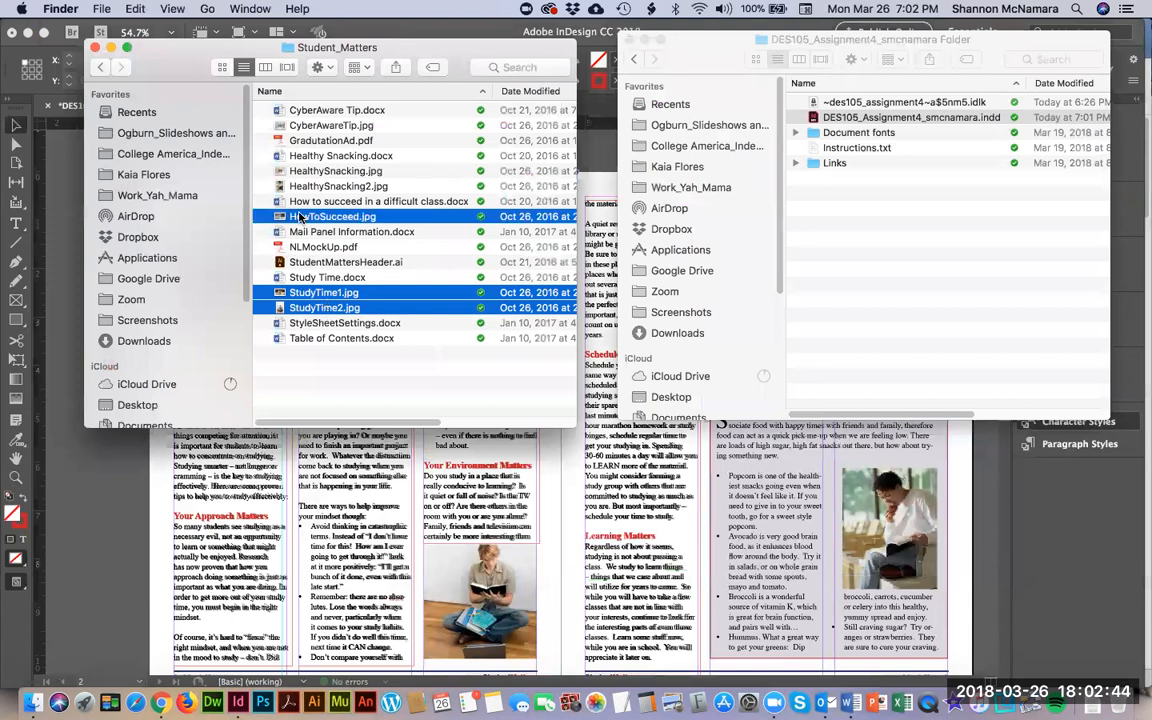
{"action": "left_click", "coordinate": [310, 175], "text": "super"}
{"action": "left_click", "coordinate": [305, 186], "text": "super"}
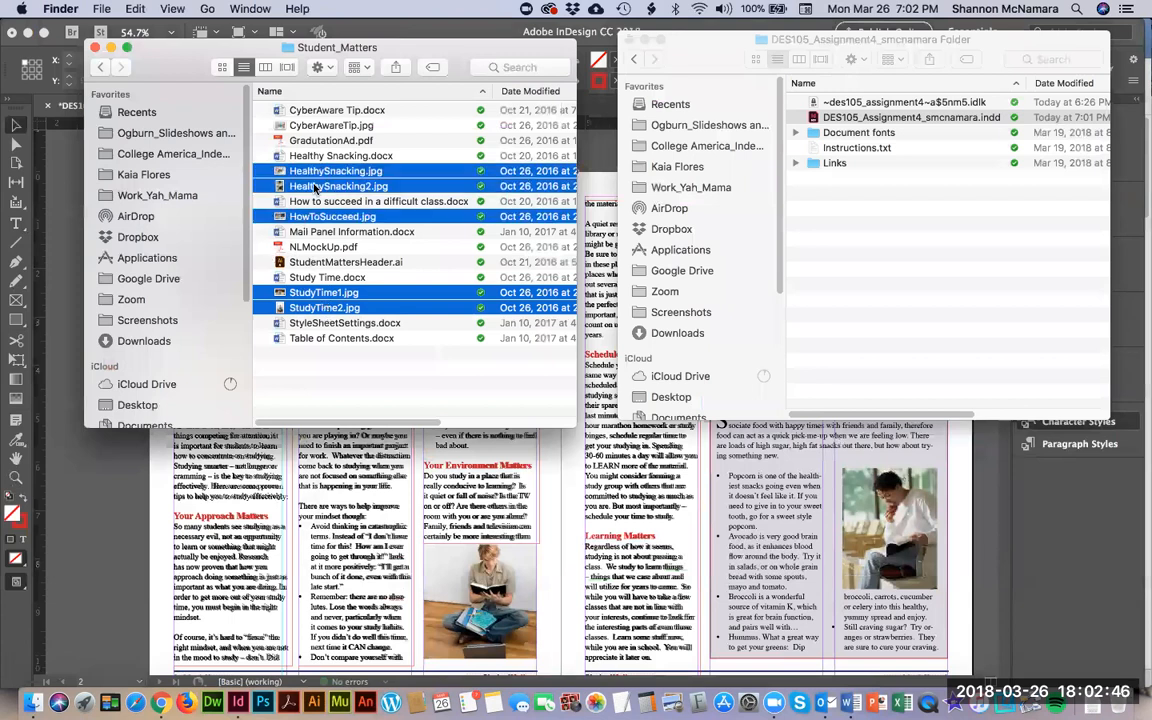
{"action": "left_click", "coordinate": [314, 125], "text": "super"}
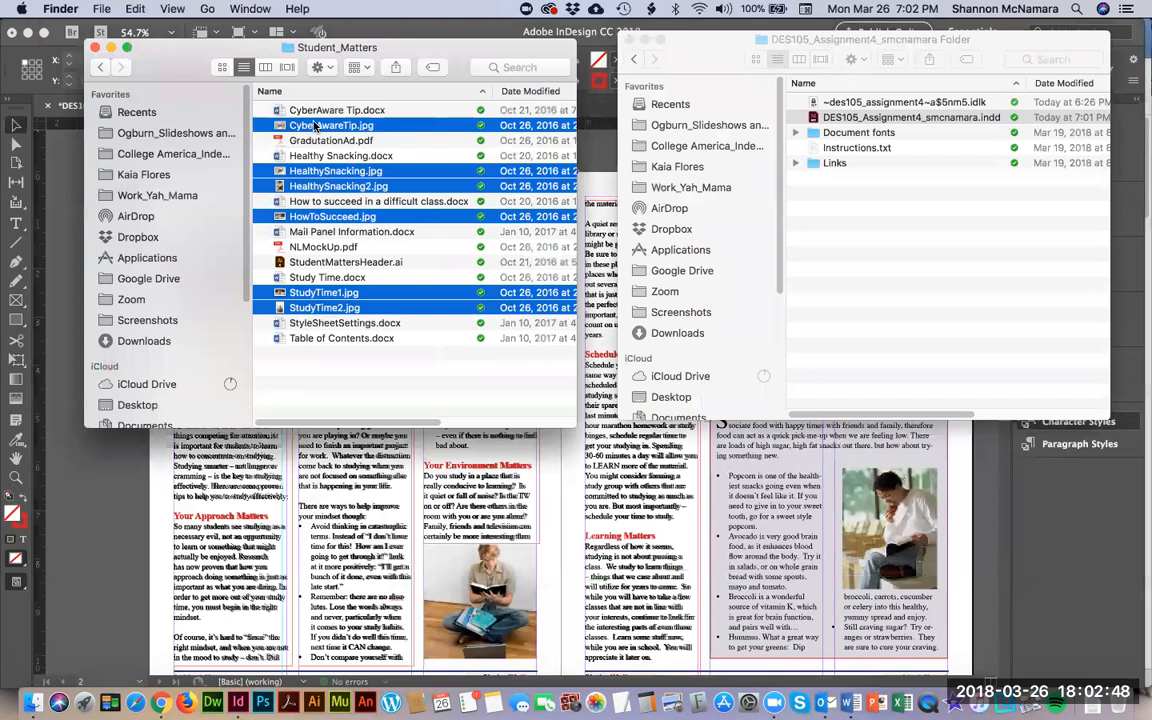
{"action": "left_click_drag", "start_coordinate": [320, 310], "coordinate": [263, 703]}
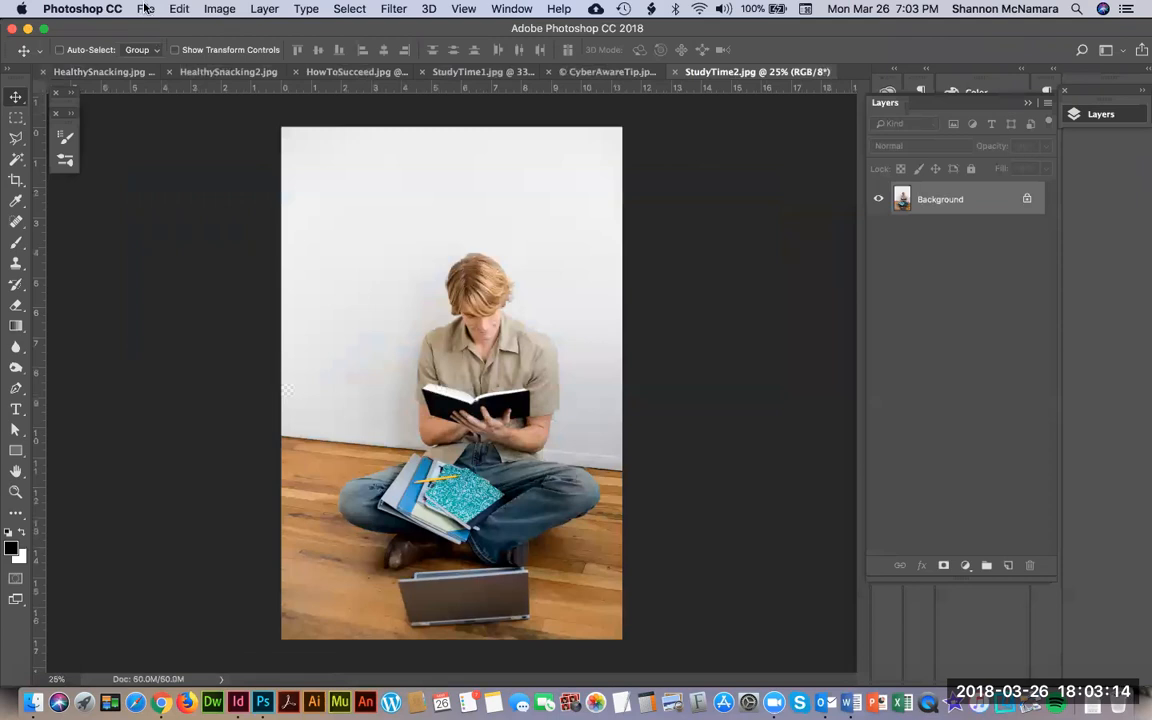
Convert StudyTime2.jpg to CMYK Color, accepting the U.S. Web Coated (SWOP) v2 profile, and save and close it.
{"action": "left_click", "coordinate": [145, 8]}
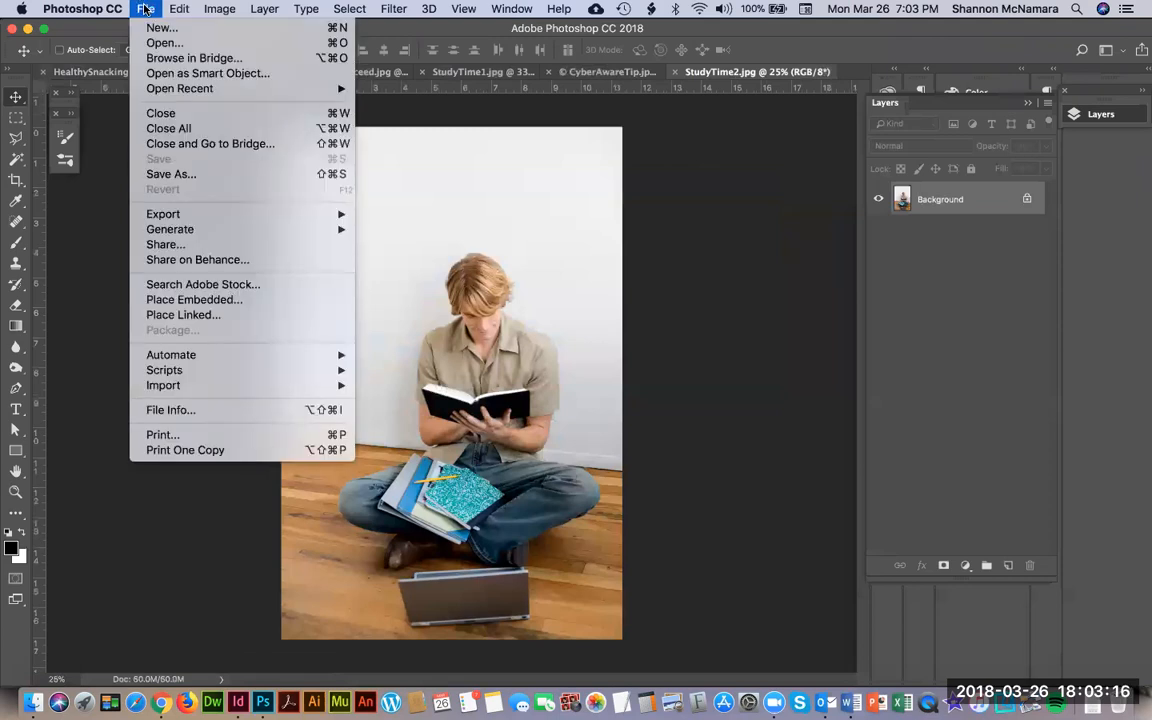
{"action": "mouse_move", "coordinate": [219, 8]}
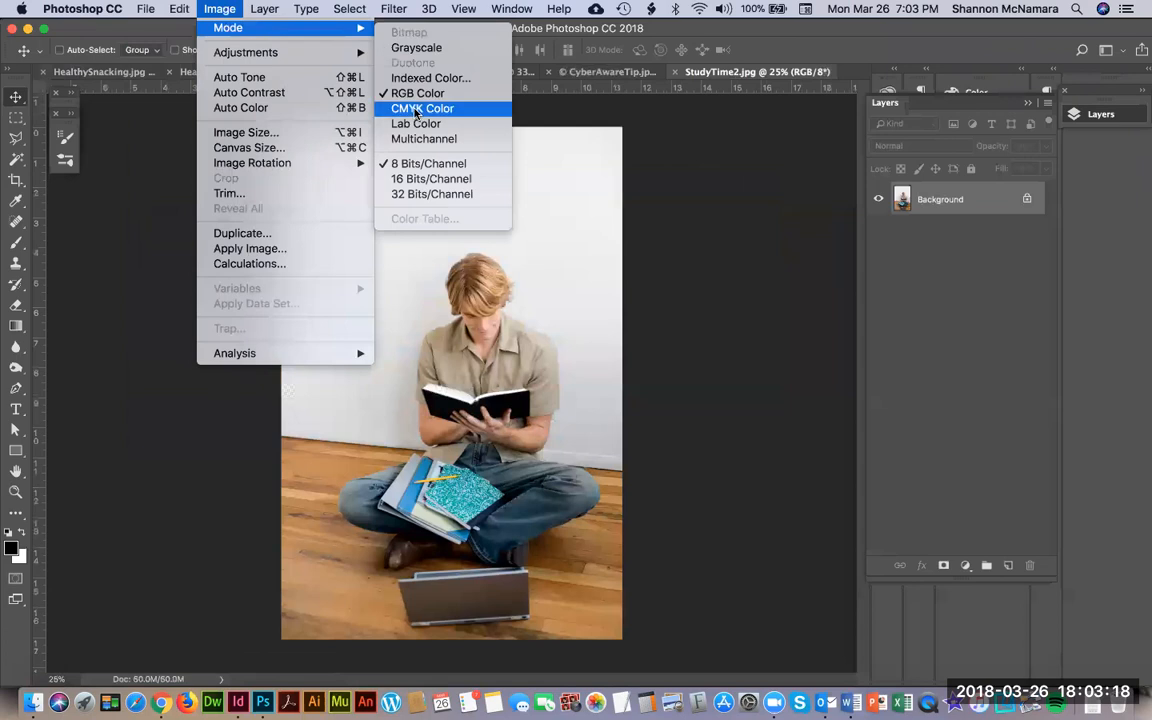
{"action": "left_click", "coordinate": [415, 112]}
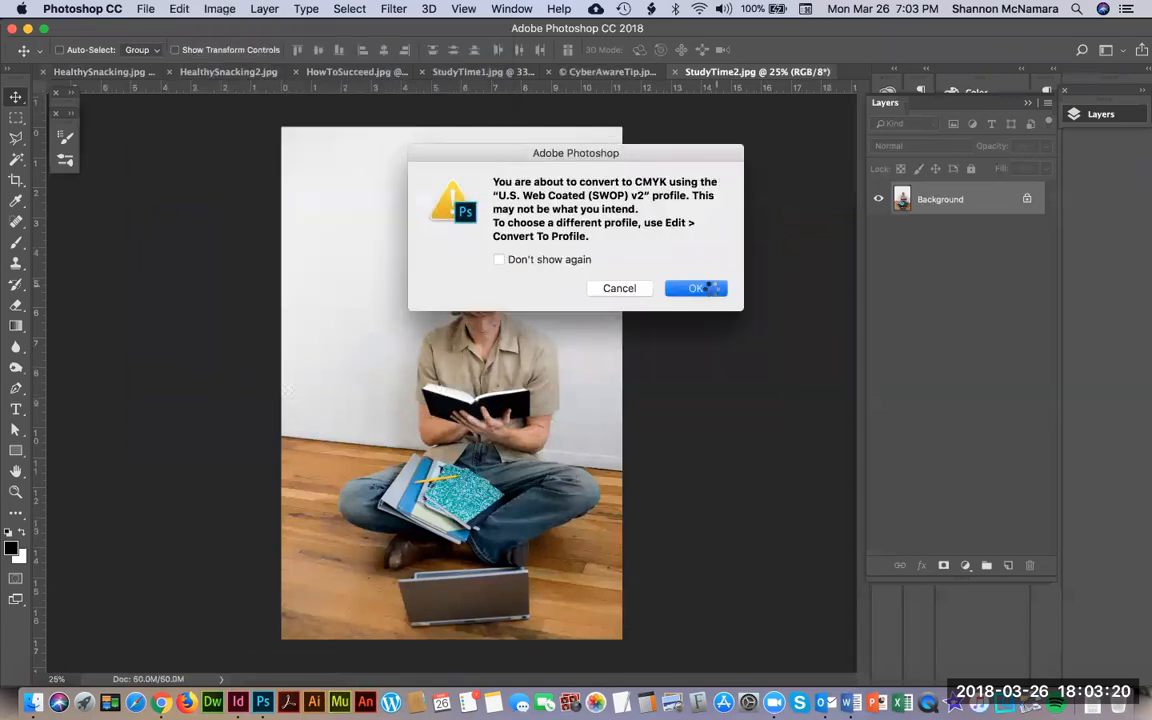
{"action": "left_click", "coordinate": [697, 288]}
{"action": "key", "text": "super+shift+s"}
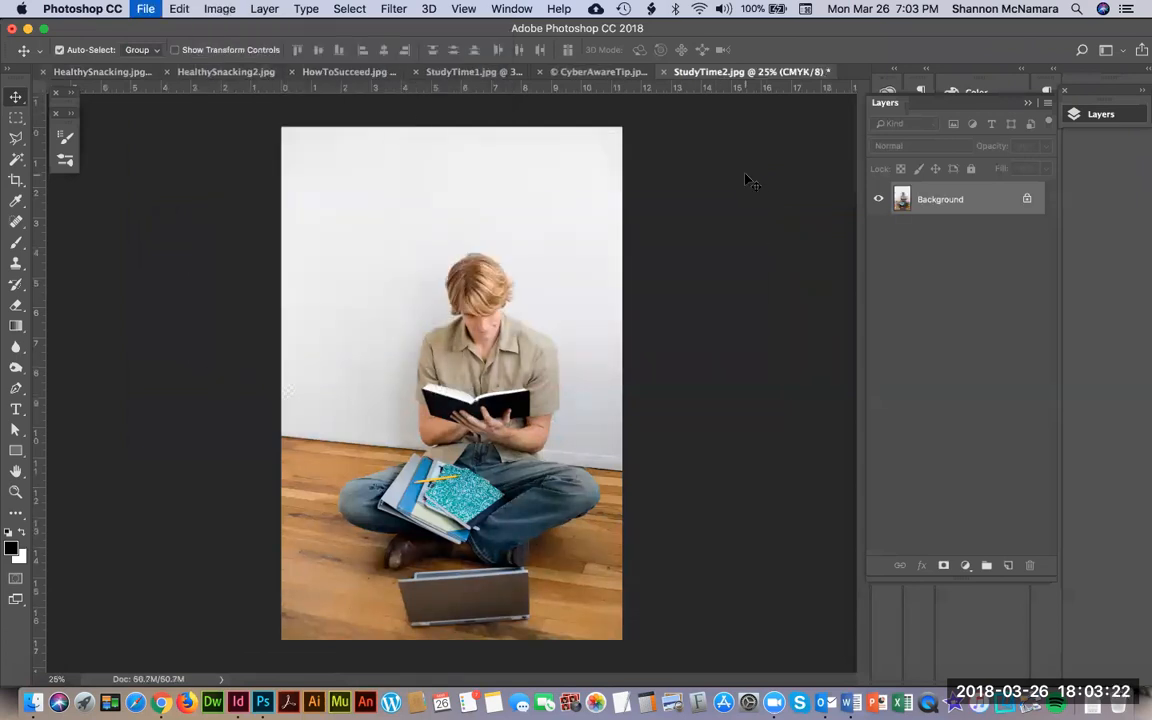
{"action": "key", "text": "super+w"}
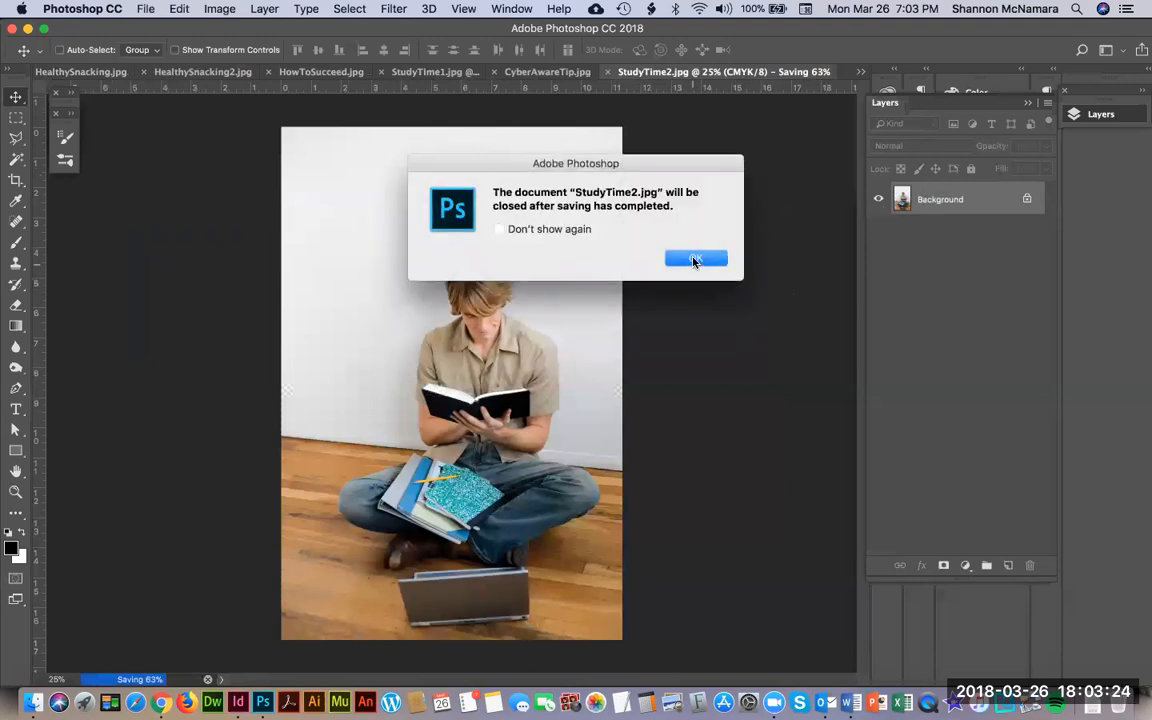
{"action": "left_click", "coordinate": [695, 260]}
{"action": "left_click", "coordinate": [695, 262]}
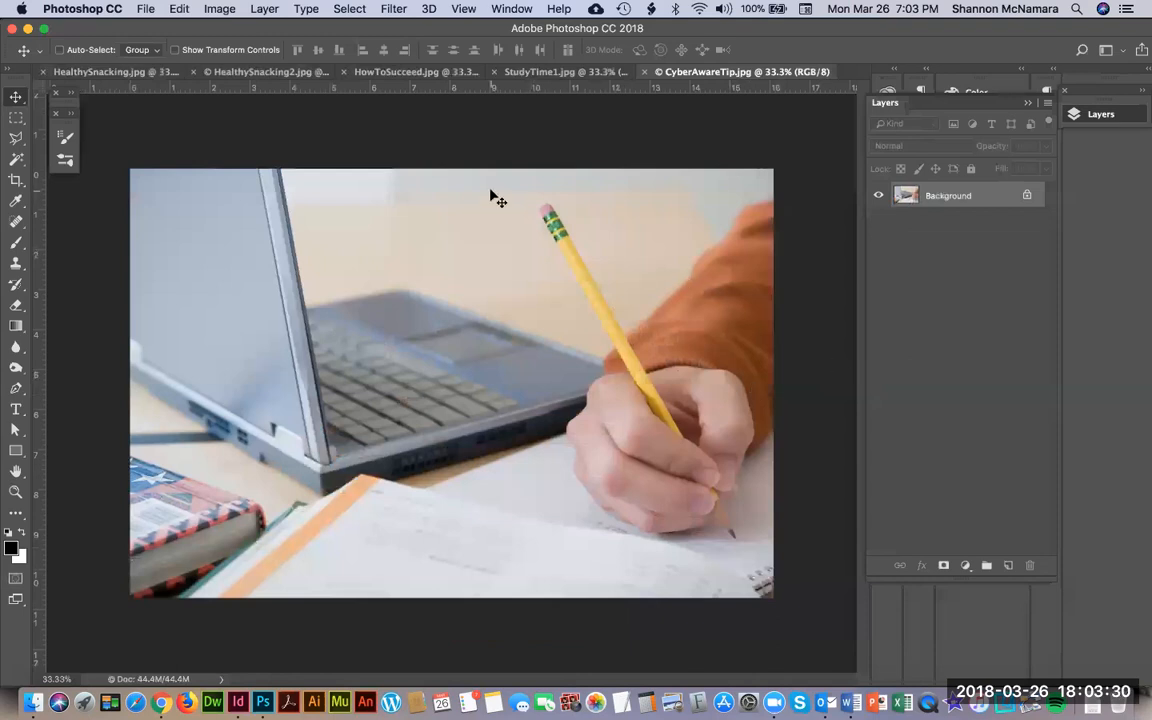
Convert CyberAwareTip.jpg from RGB to CMYK Color, saving the change as the file is closed.
{"action": "left_click", "coordinate": [216, 9]}
{"action": "mouse_move", "coordinate": [224, 27]}
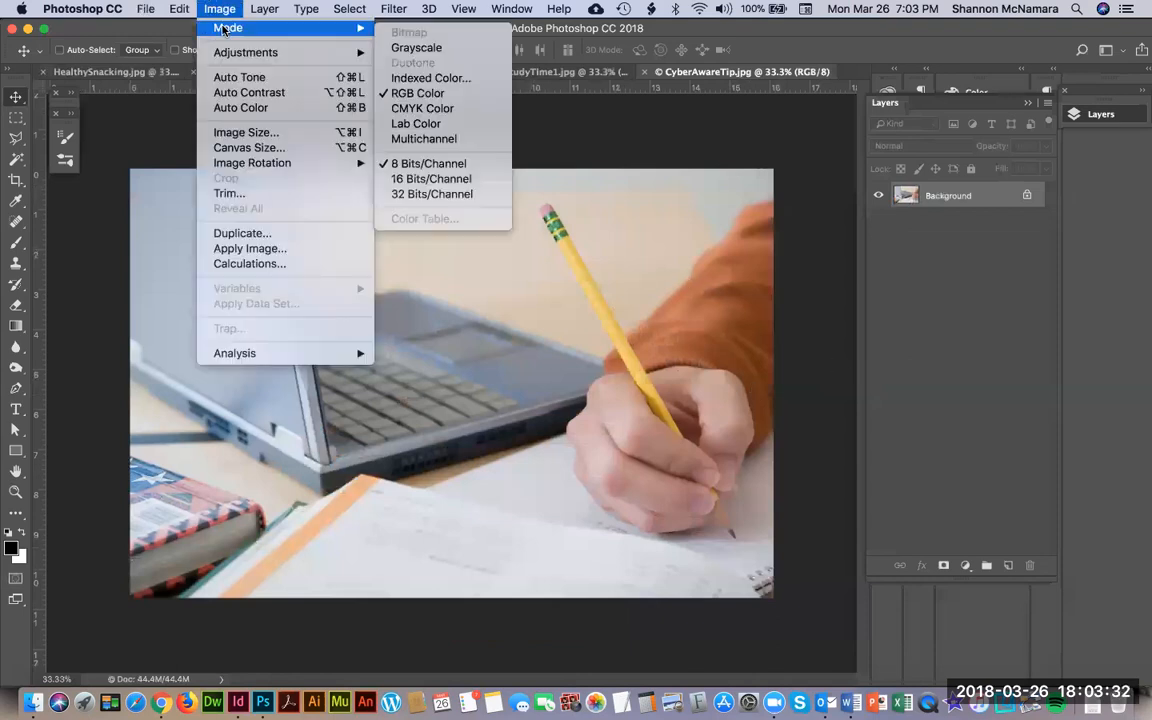
{"action": "left_click", "coordinate": [385, 104]}
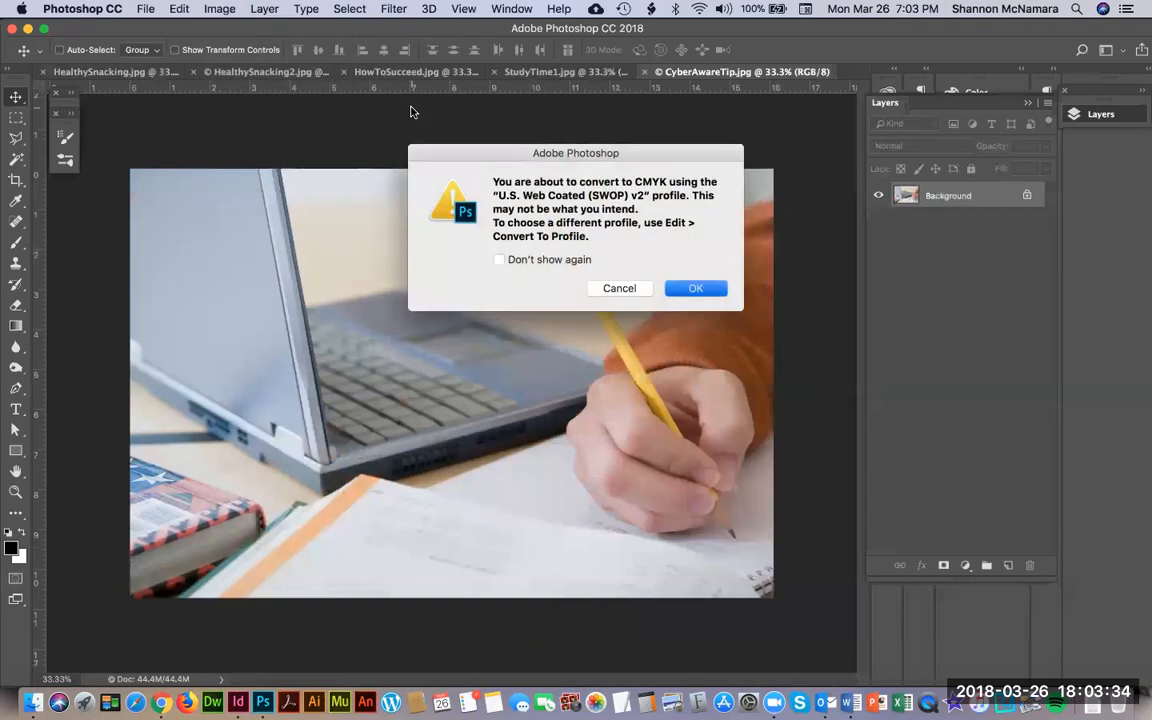
{"action": "key", "text": "Return"}
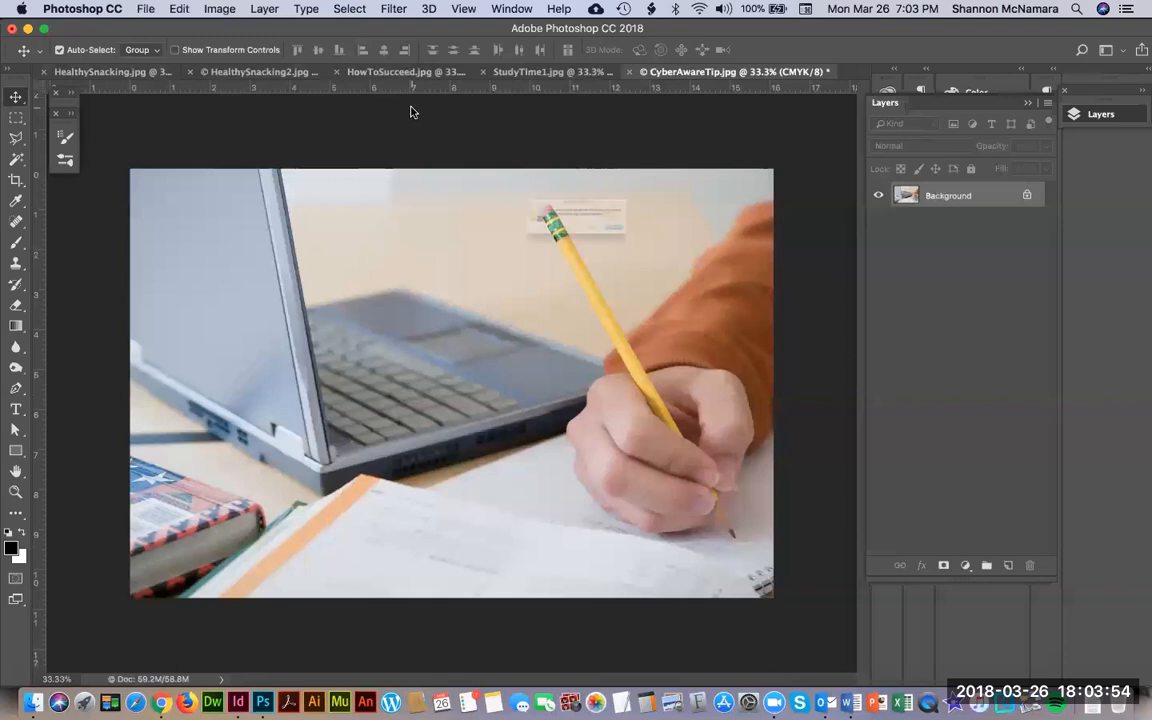
{"action": "key", "text": "super+w"}
{"action": "left_click", "coordinate": [705, 253]}
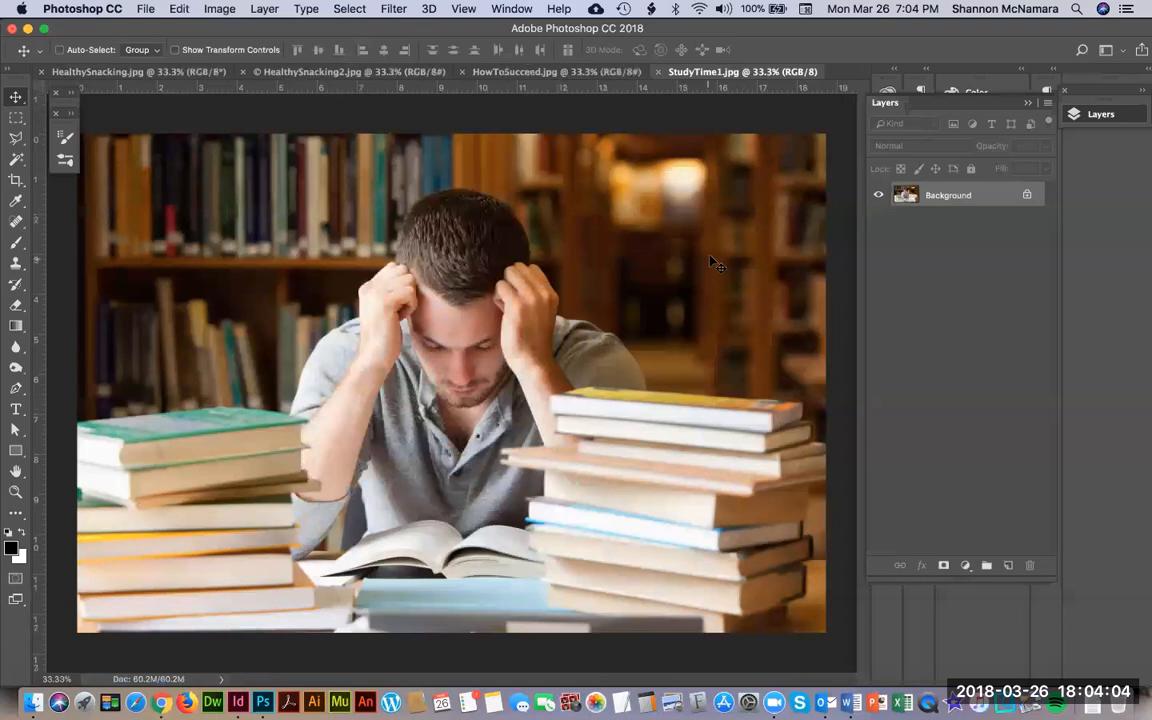
Convert StudyTime1.jpg from RGB to CMYK Color, saving the change as the file is closed.
{"action": "left_click", "coordinate": [220, 9]}
{"action": "mouse_move", "coordinate": [205, 30]}
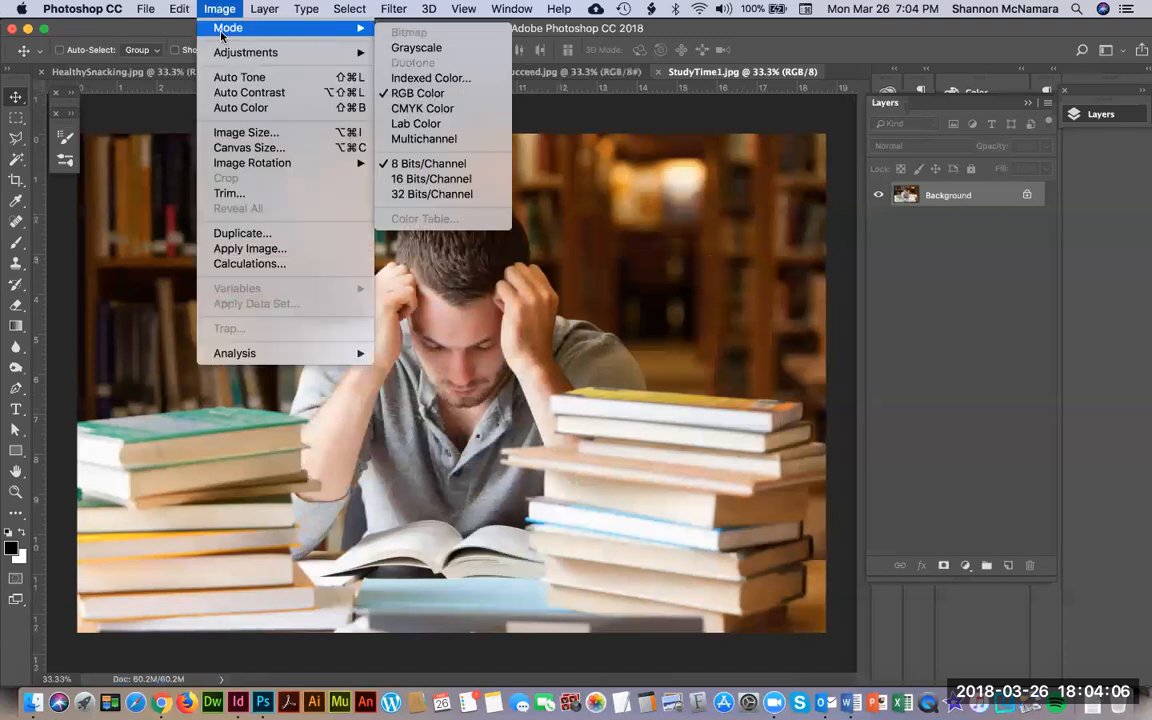
{"action": "left_click", "coordinate": [424, 109]}
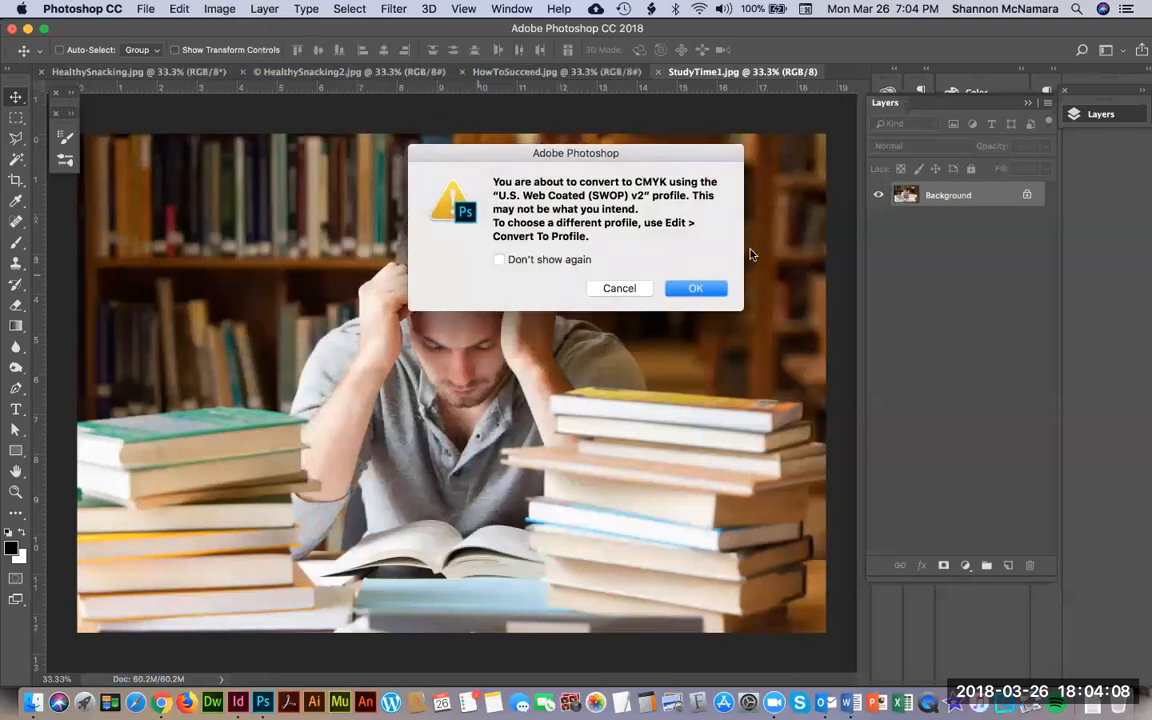
{"action": "left_click", "coordinate": [700, 288]}
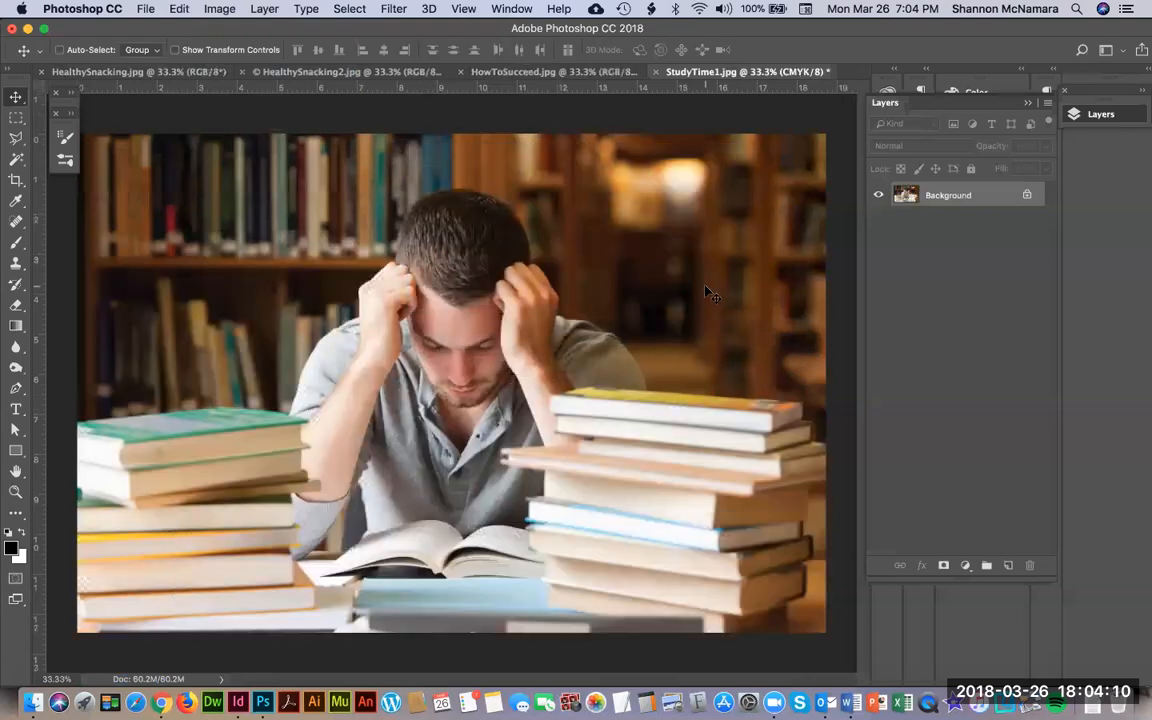
{"action": "key", "text": "super+w"}
{"action": "key", "text": "Return"}
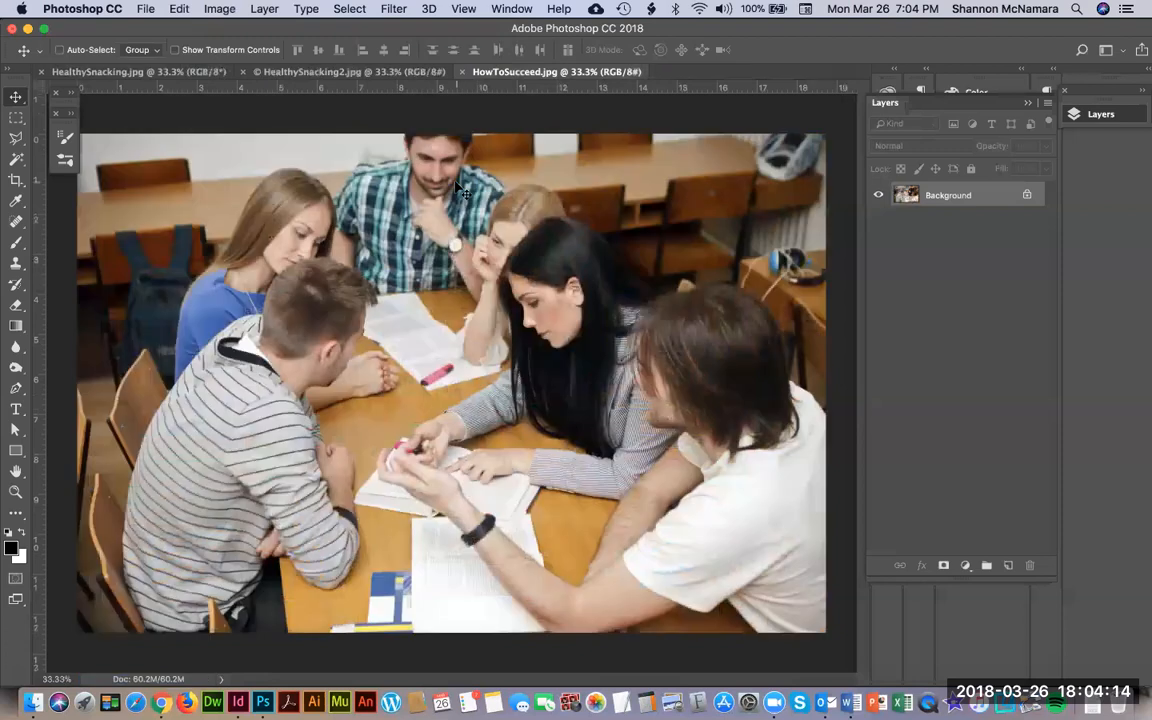
Convert HowToSucceed.jpg from RGB to CMYK Color, saving the change as the file is closed.
{"action": "left_click", "coordinate": [215, 9]}
{"action": "mouse_move", "coordinate": [228, 33]}
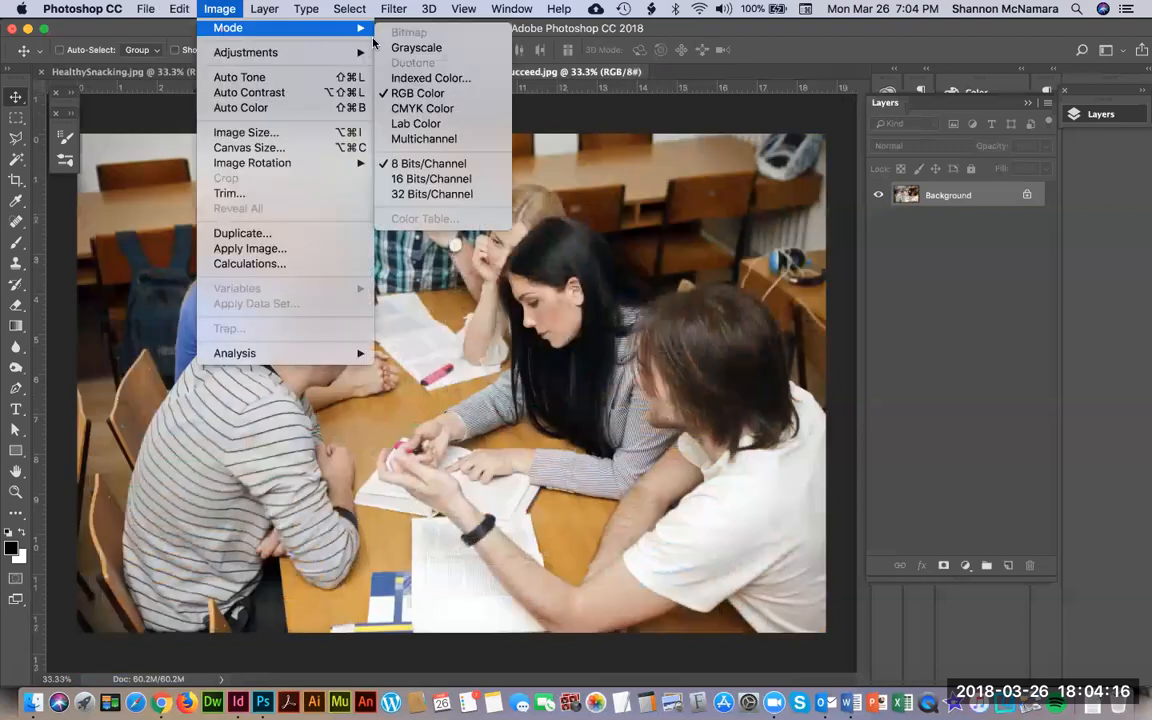
{"action": "left_click", "coordinate": [414, 107]}
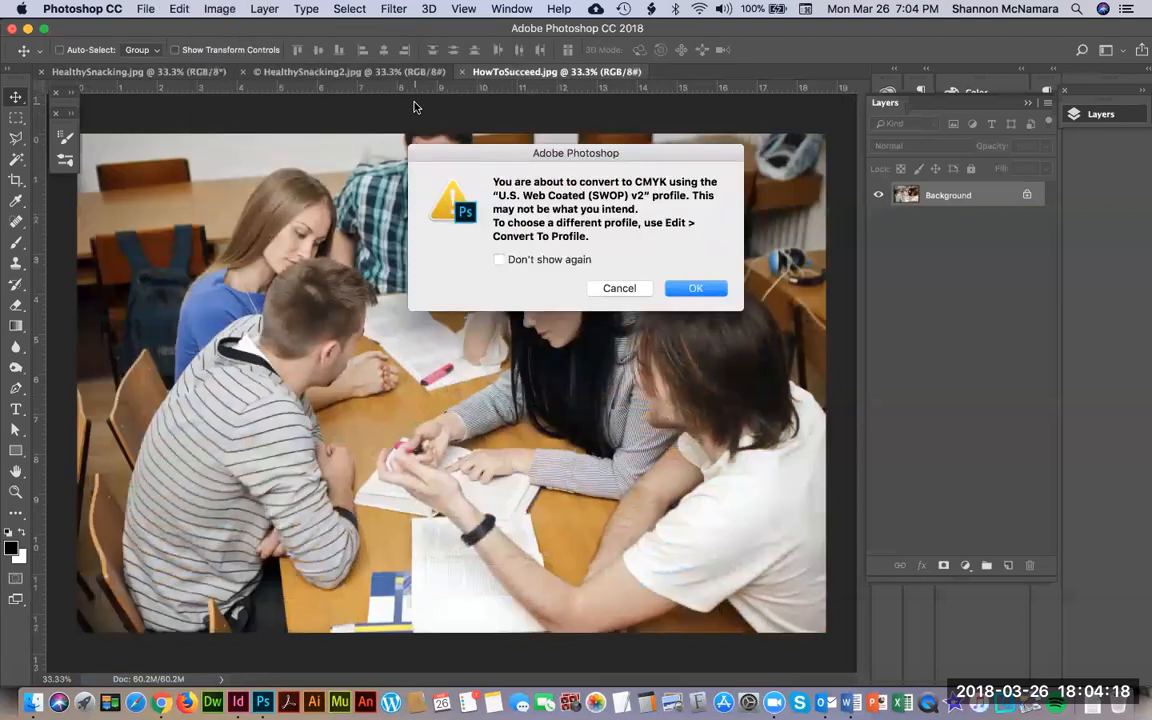
{"action": "key", "text": "Return"}
{"action": "key", "text": "super+w"}
{"action": "key", "text": "Return"}
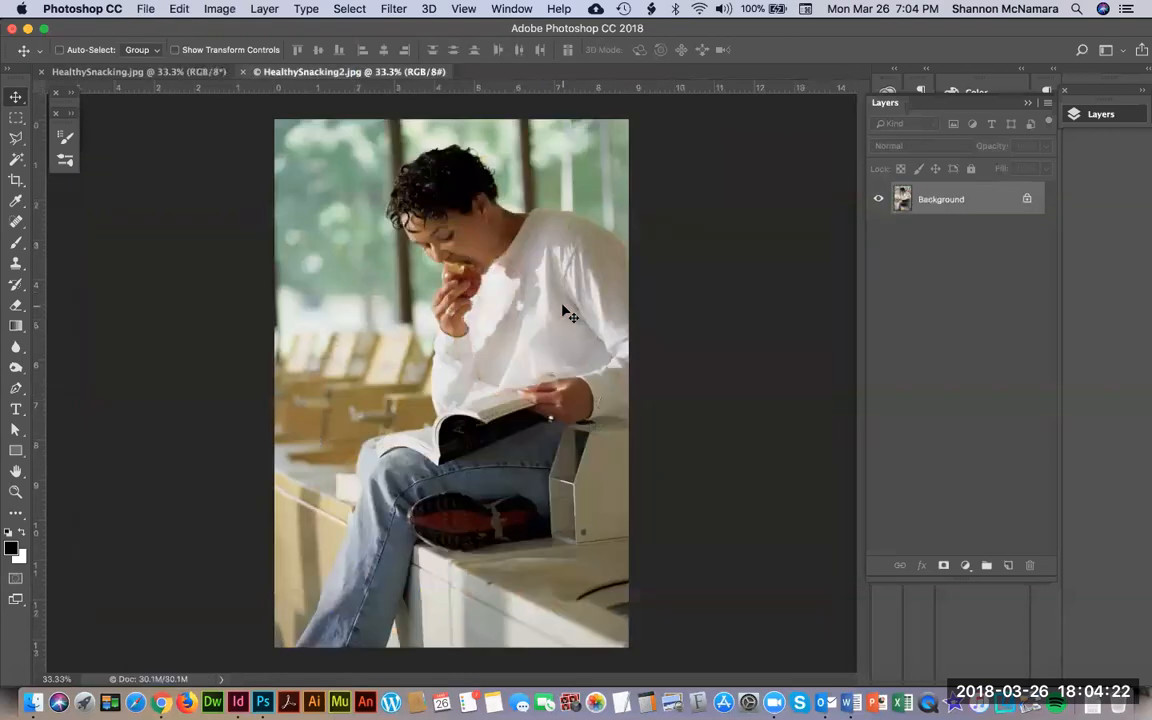
Convert HealthySnacking2.jpg from RGB to CMYK Color, saving the change as the file is closed.
{"action": "left_click", "coordinate": [222, 10]}
{"action": "mouse_move", "coordinate": [235, 29]}
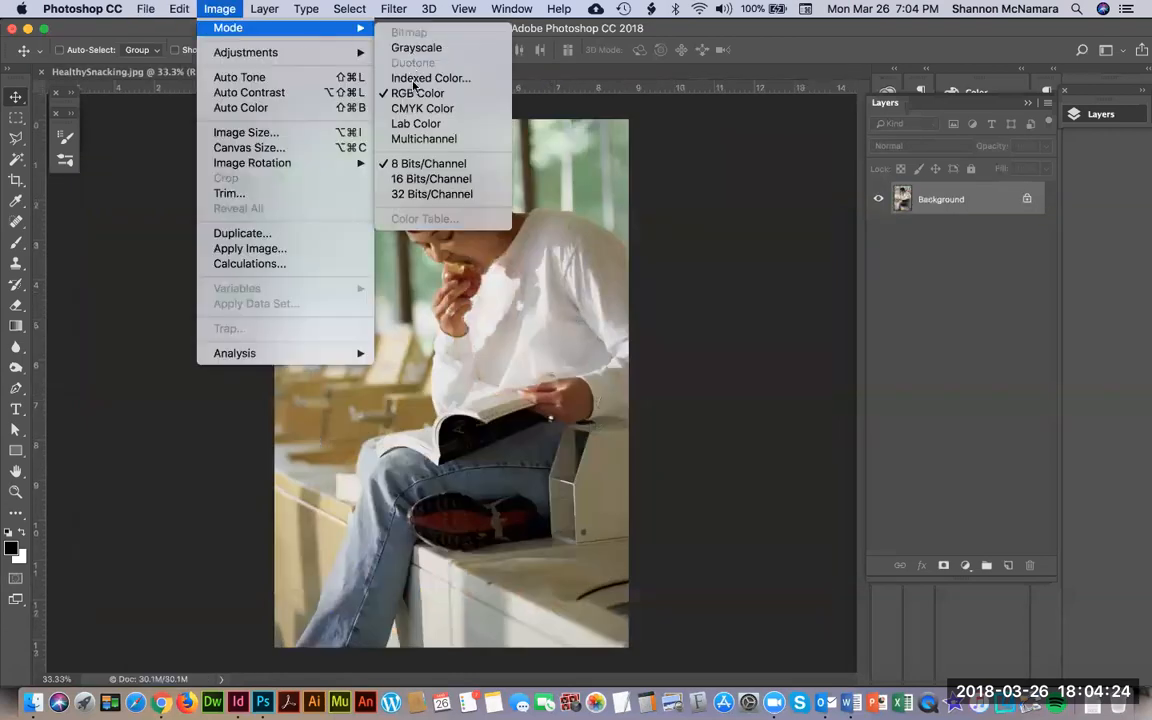
{"action": "left_click", "coordinate": [422, 108]}
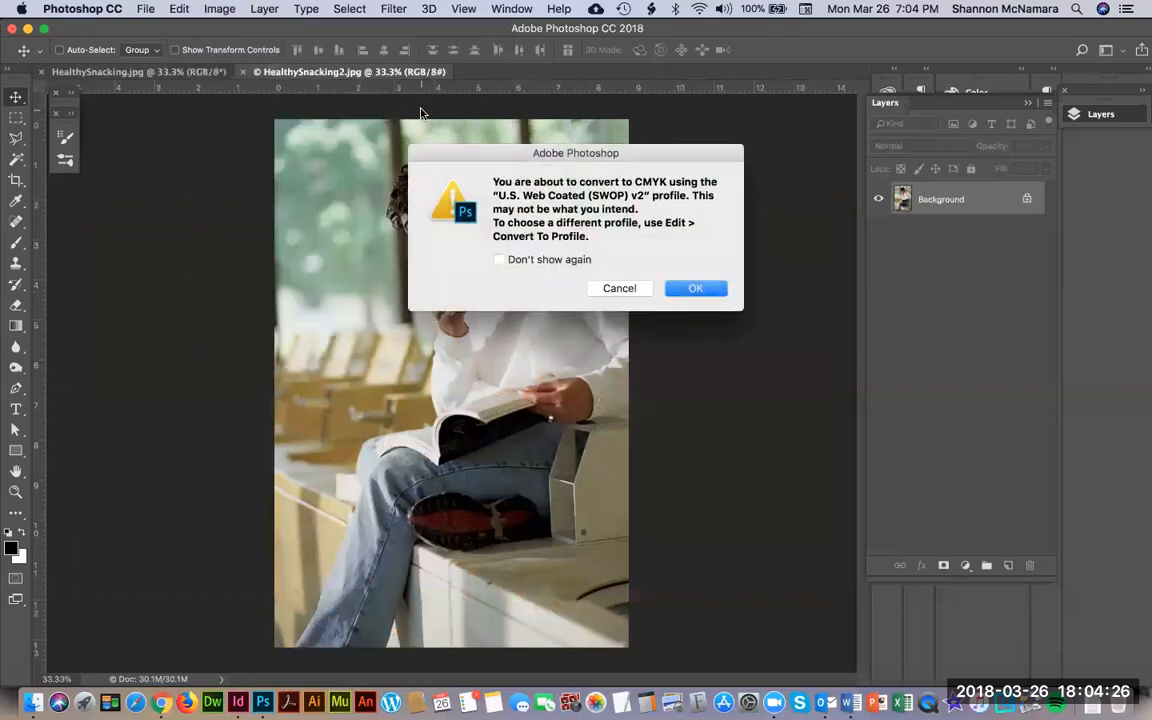
{"action": "key", "text": "Return"}
{"action": "key", "text": "super+w"}
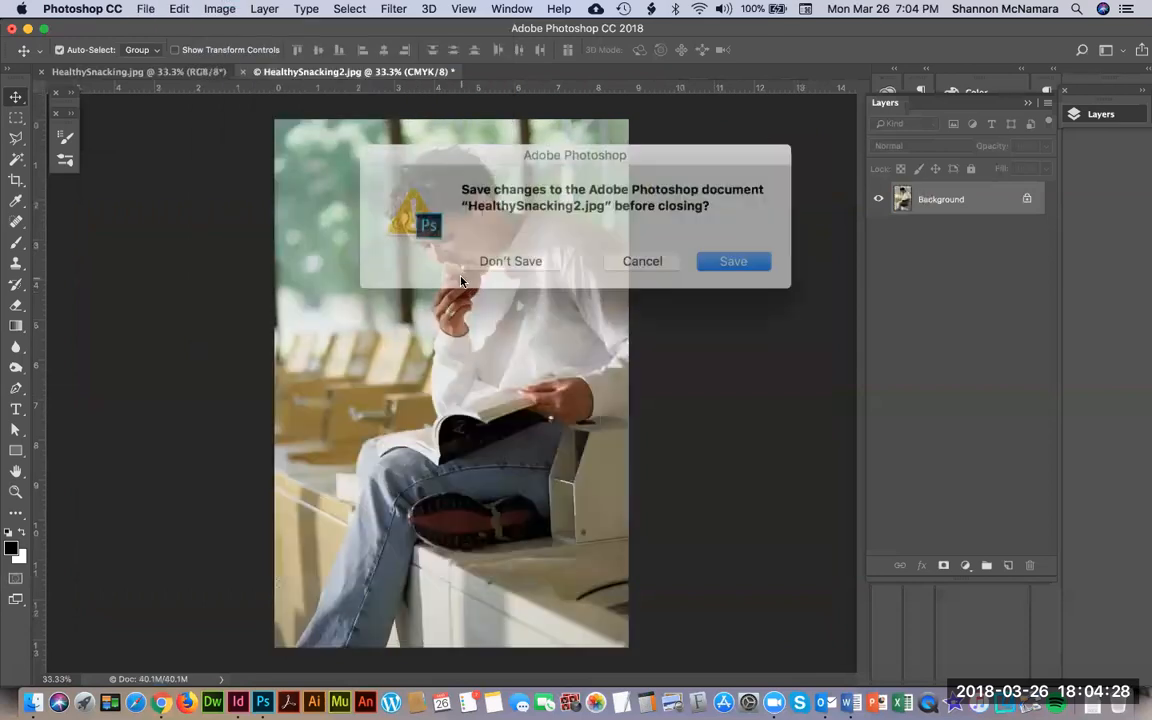
{"action": "key", "text": "Return"}
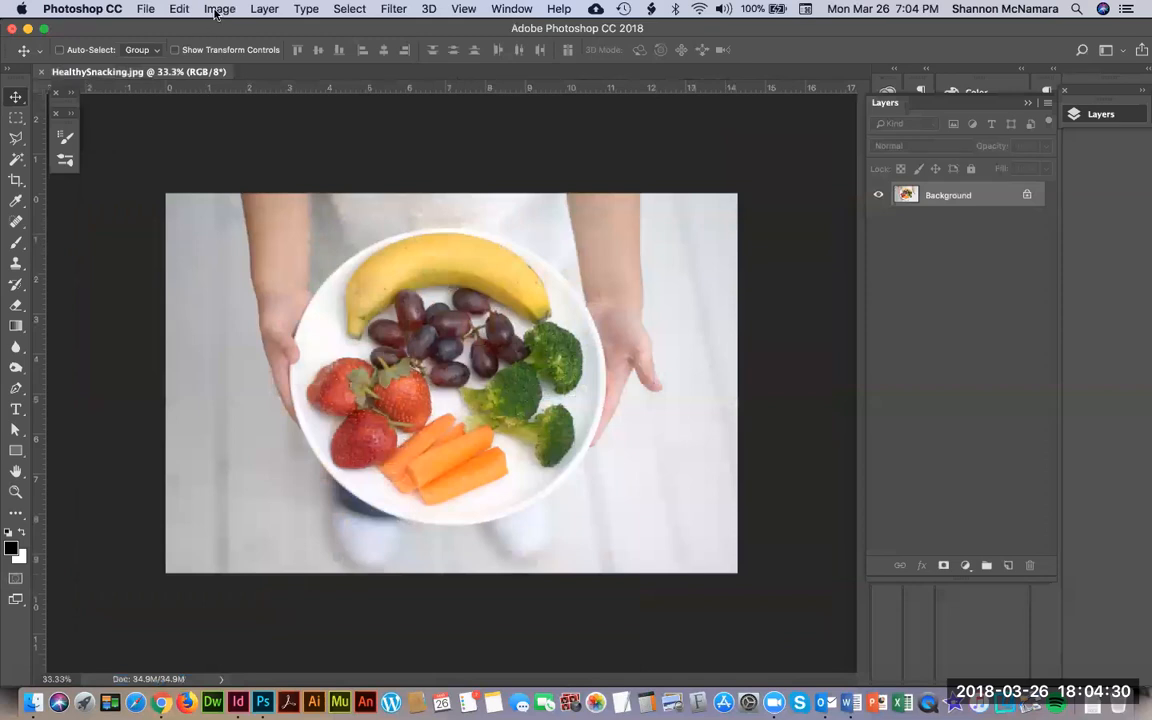
Convert HealthySnacking.jpg from RGB to CMYK Color, saving the change as the file is closed.
{"action": "left_click", "coordinate": [215, 12]}
{"action": "mouse_move", "coordinate": [230, 33]}
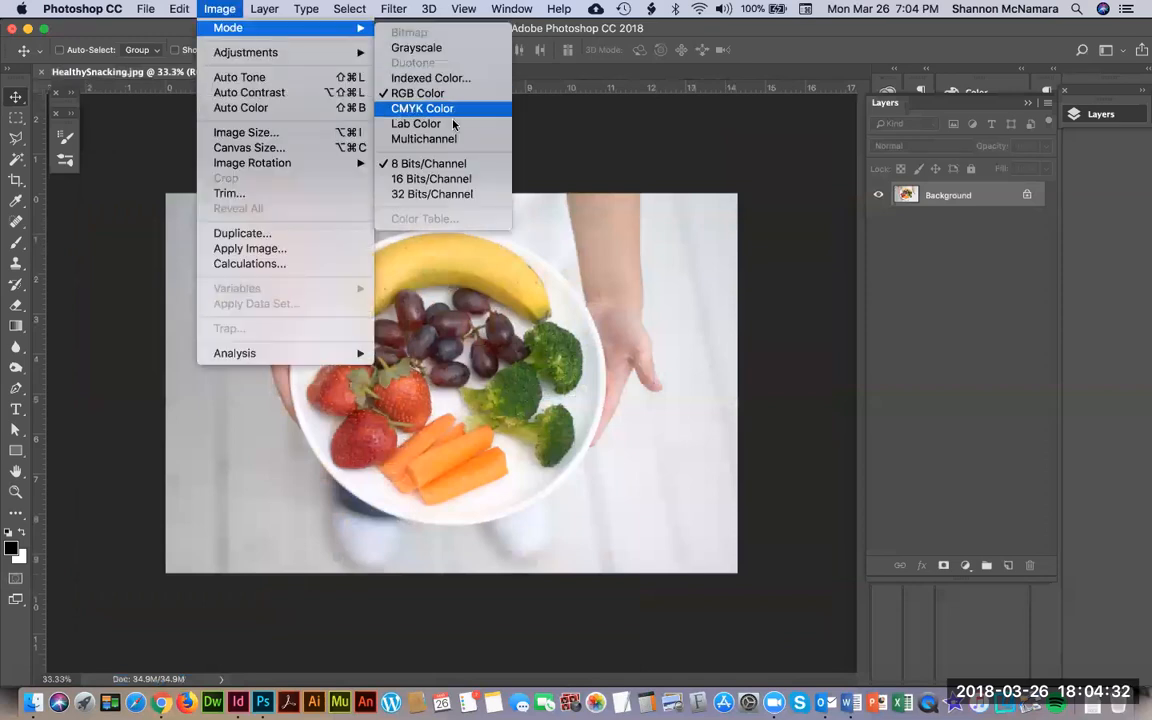
{"action": "left_click", "coordinate": [436, 110]}
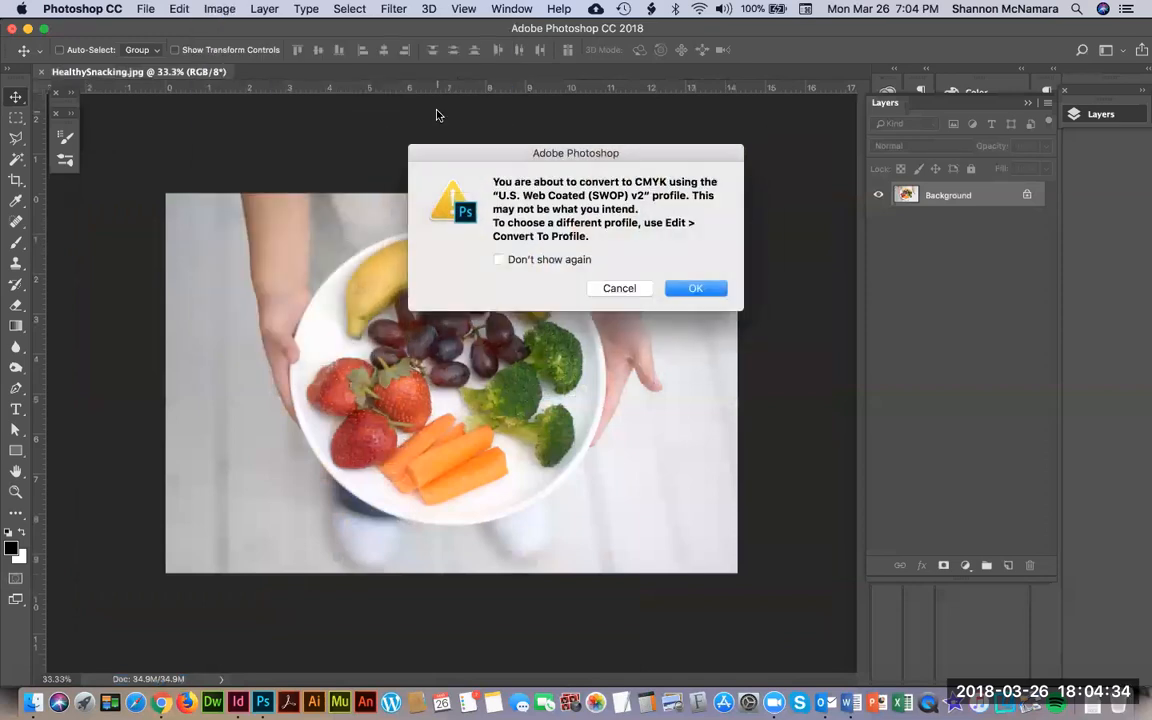
{"action": "key", "text": "Return"}
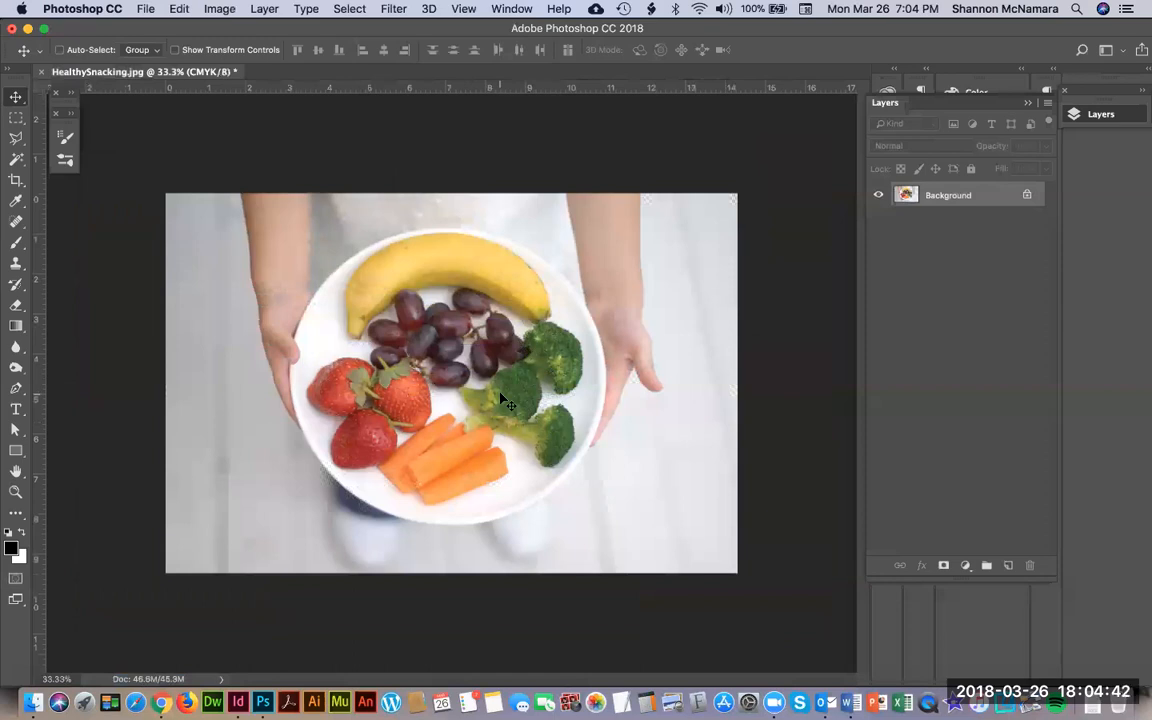
{"action": "key", "text": "super+w"}
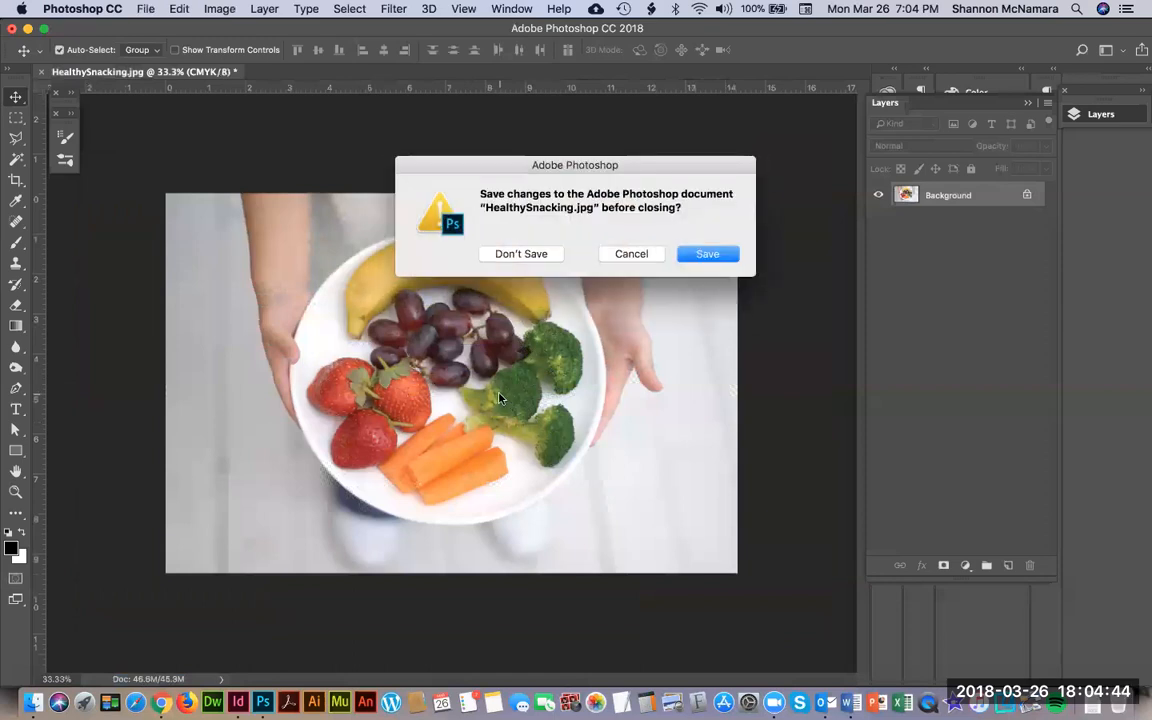
{"action": "left_click", "coordinate": [726, 256]}
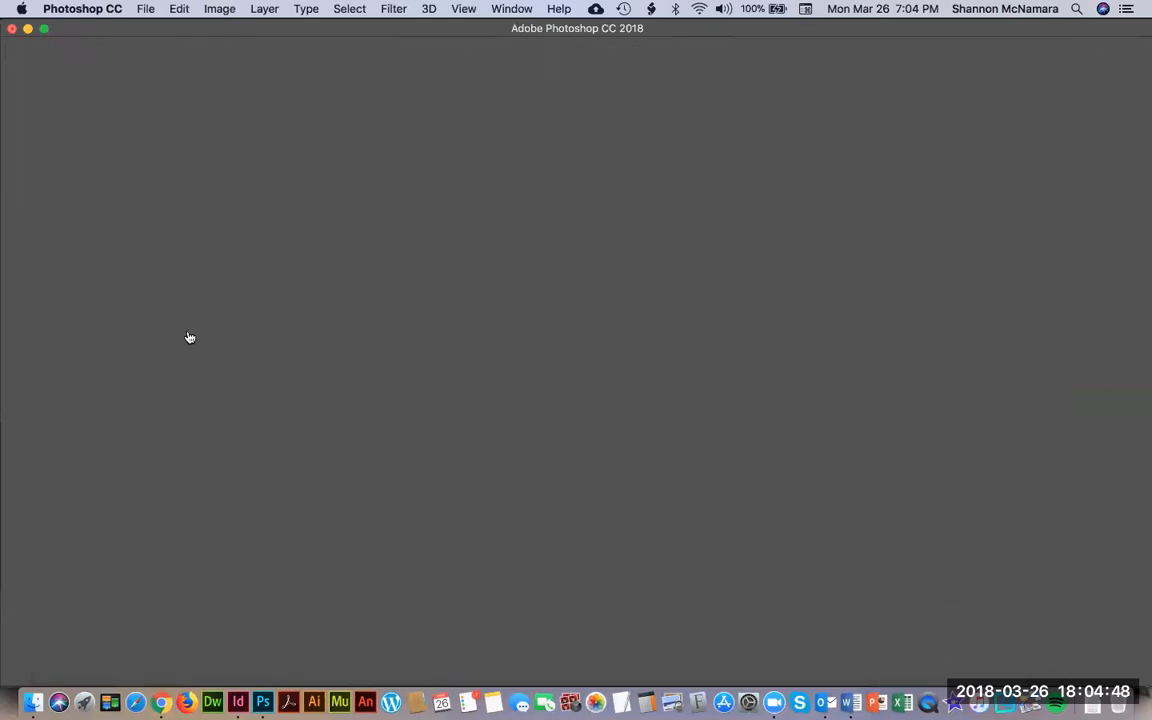
Switch to InDesign and relink the classroom photo on page 1 to HowToSucceed.jpg in the Student_Matters folder.
{"action": "key", "text": "super+Tab"}
{"action": "key", "text": "super+Tab"}
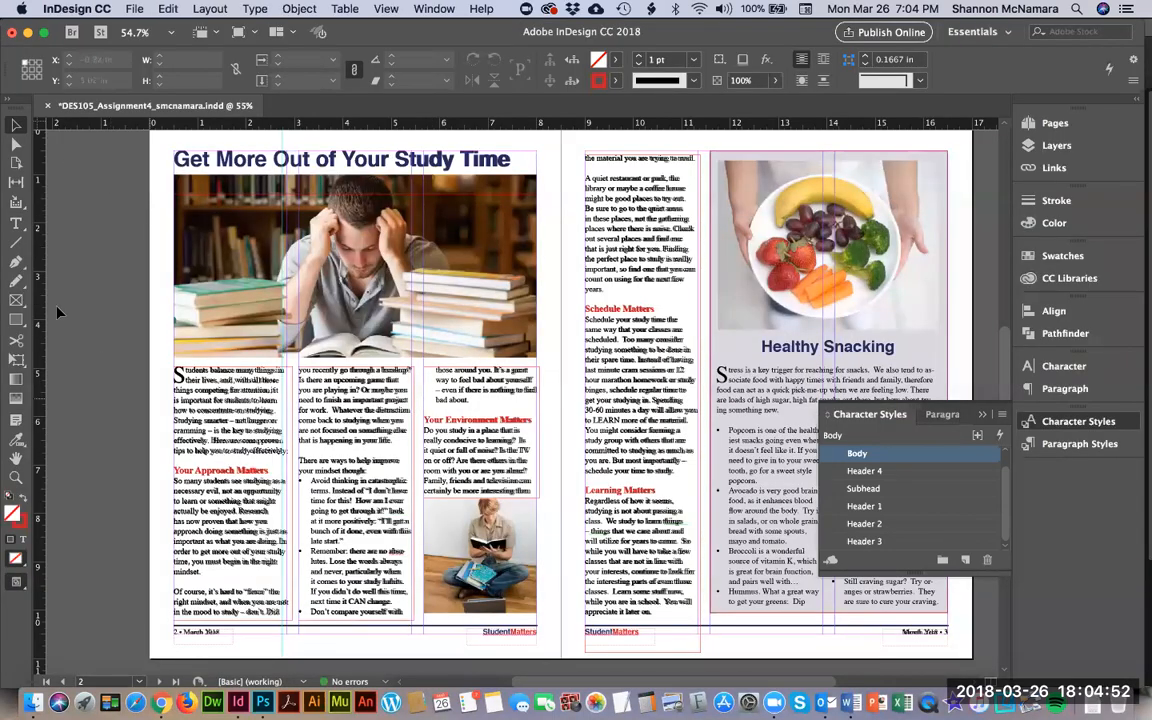
{"action": "scroll", "coordinate": [465, 341], "scroll_direction": "up", "scroll_amount": 10}
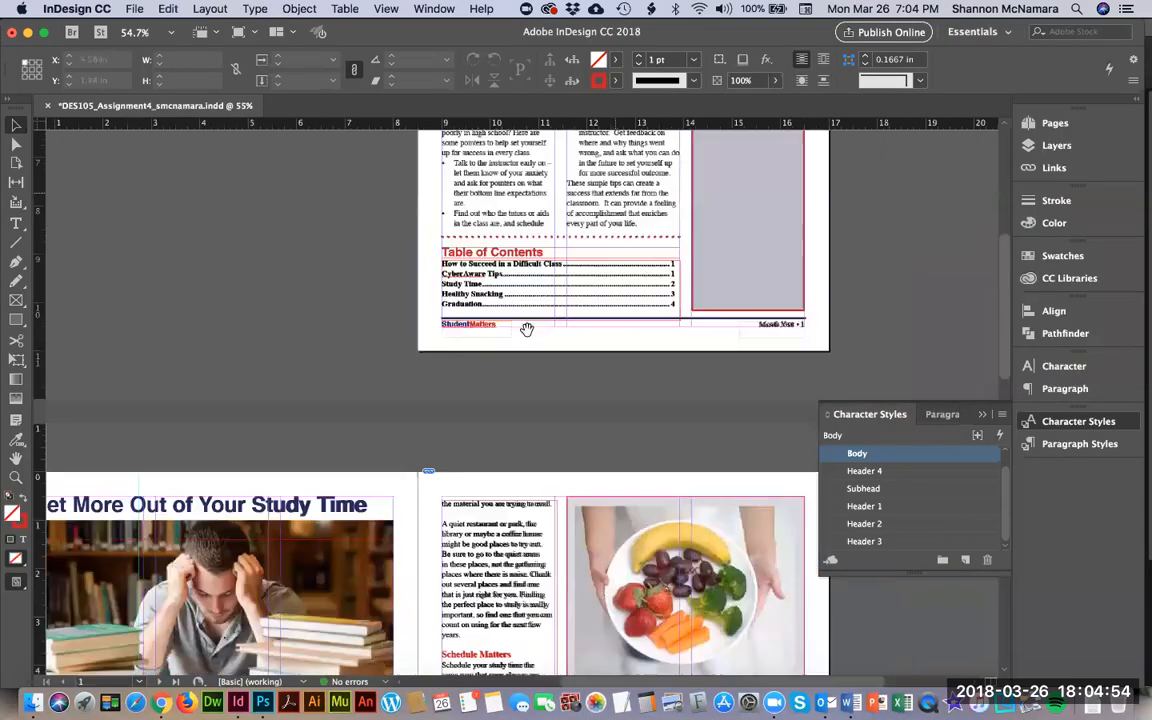
{"action": "left_click", "coordinate": [459, 283]}
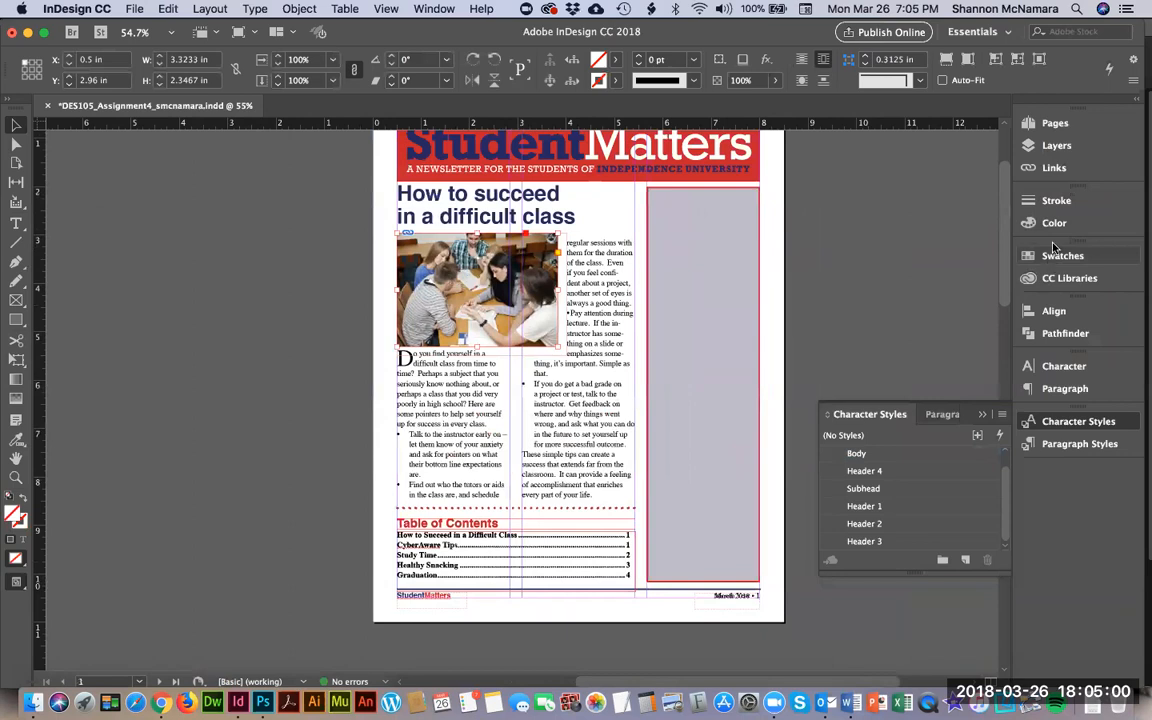
{"action": "left_click", "coordinate": [1054, 167]}
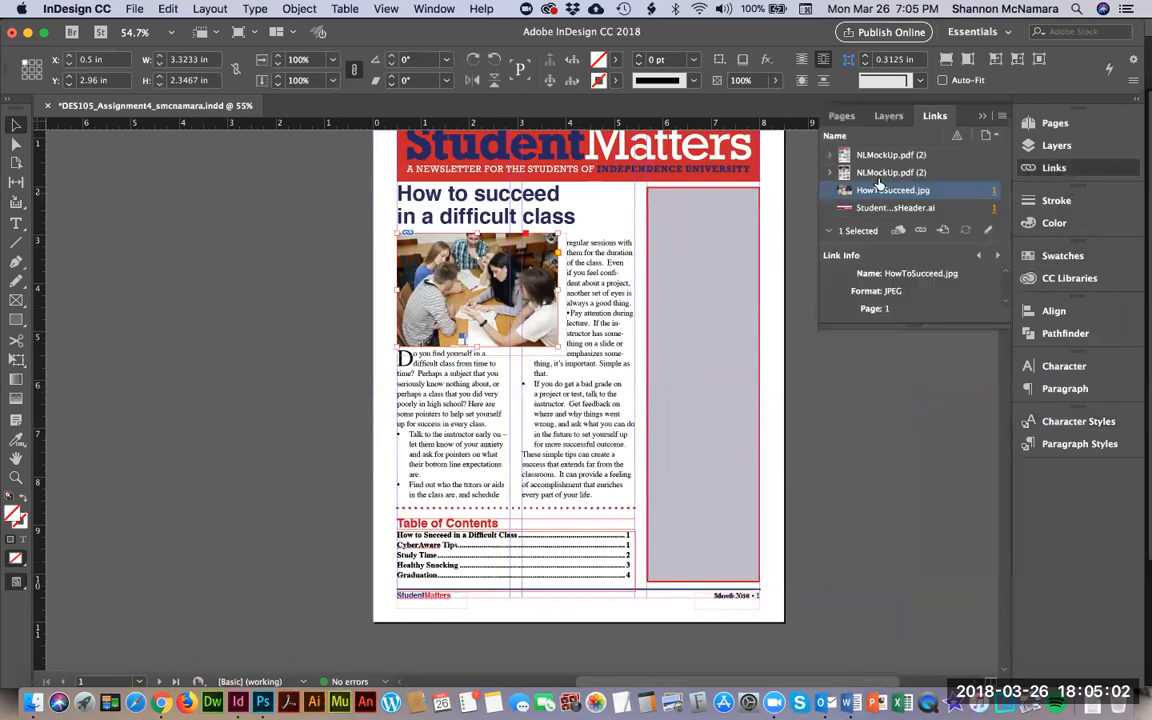
{"action": "left_click", "coordinate": [921, 231]}
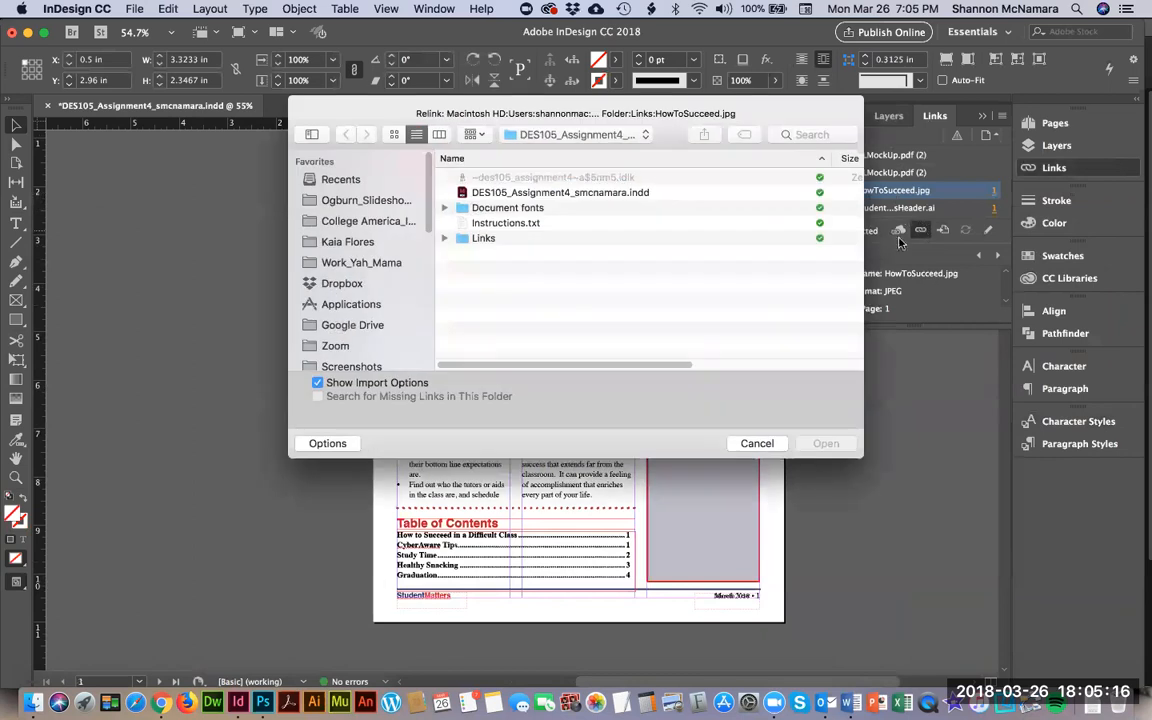
{"action": "left_click", "coordinate": [575, 135]}
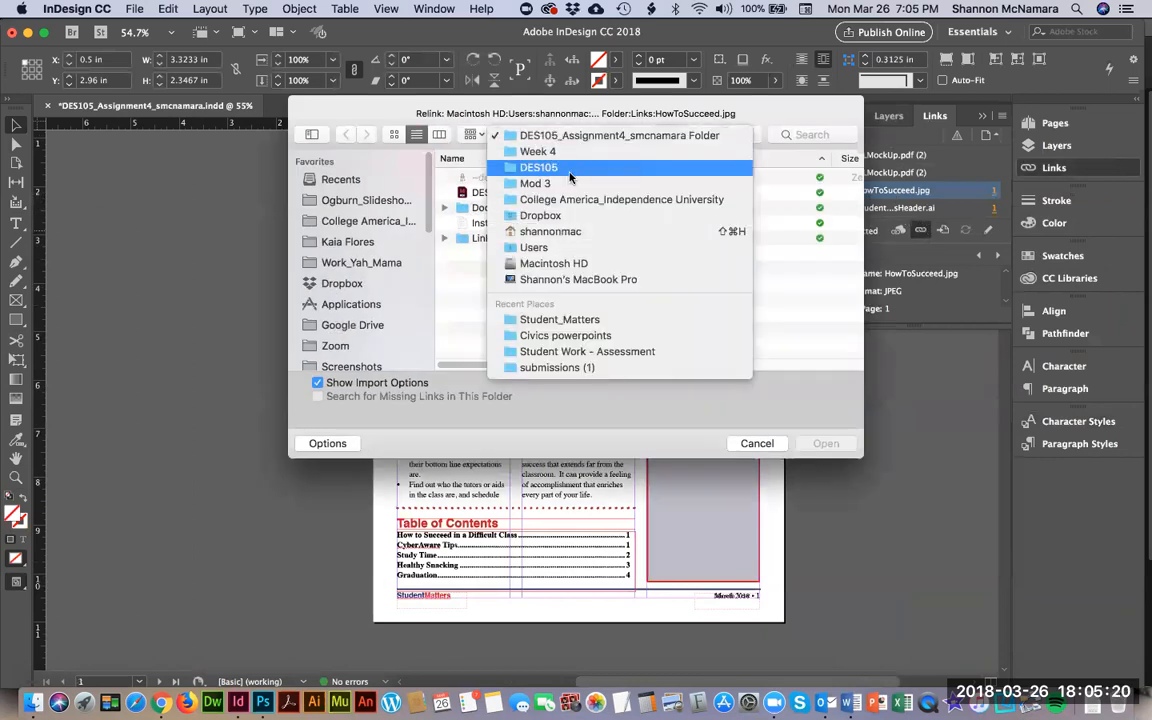
{"action": "left_click", "coordinate": [572, 319]}
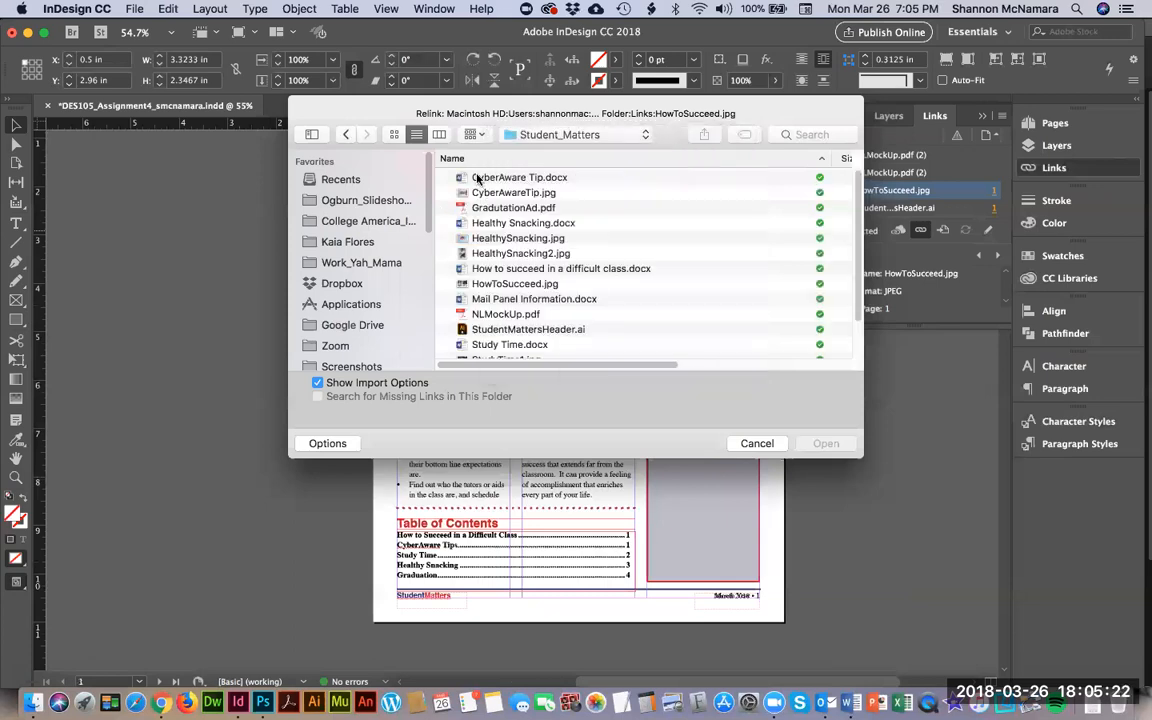
{"action": "left_click_drag", "start_coordinate": [502, 117], "coordinate": [500, 163]}
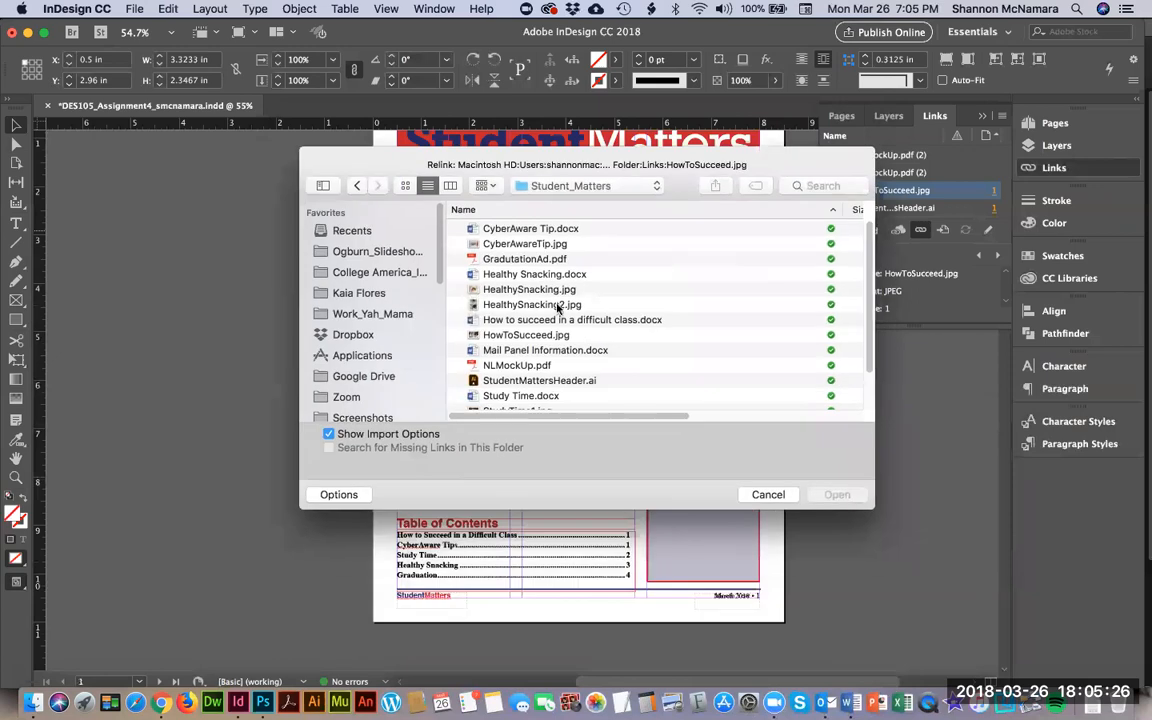
{"action": "left_click", "coordinate": [529, 336]}
{"action": "left_click", "coordinate": [838, 494]}
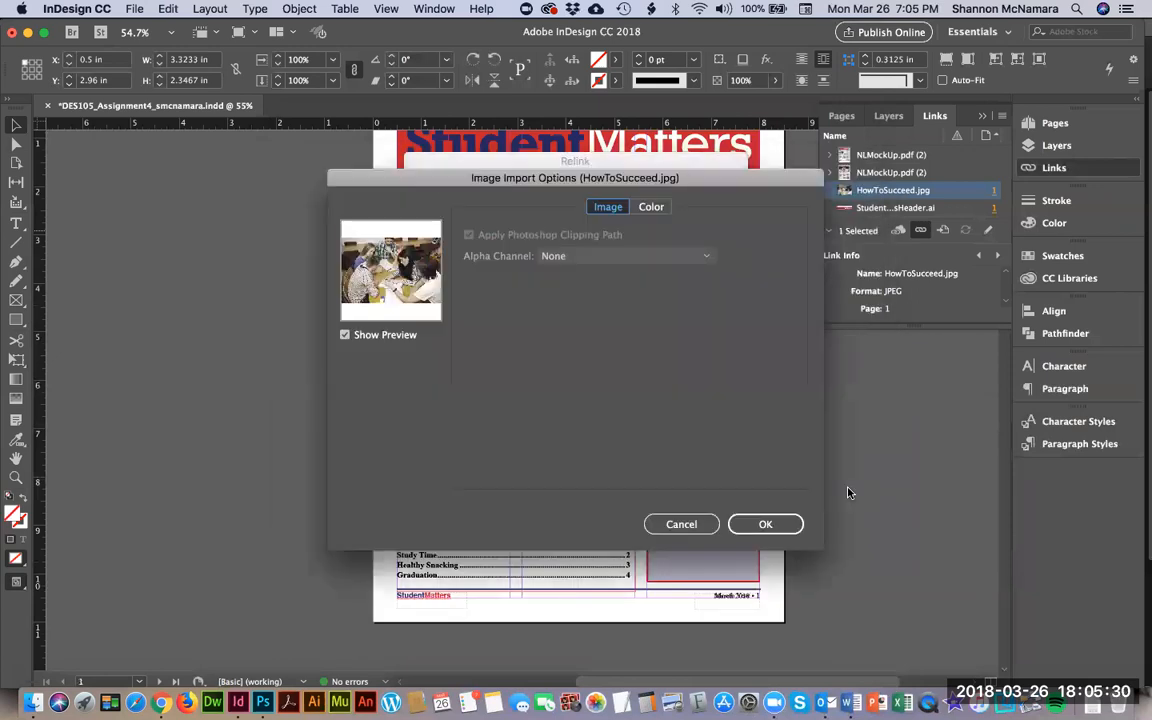
{"action": "left_click", "coordinate": [790, 524]}
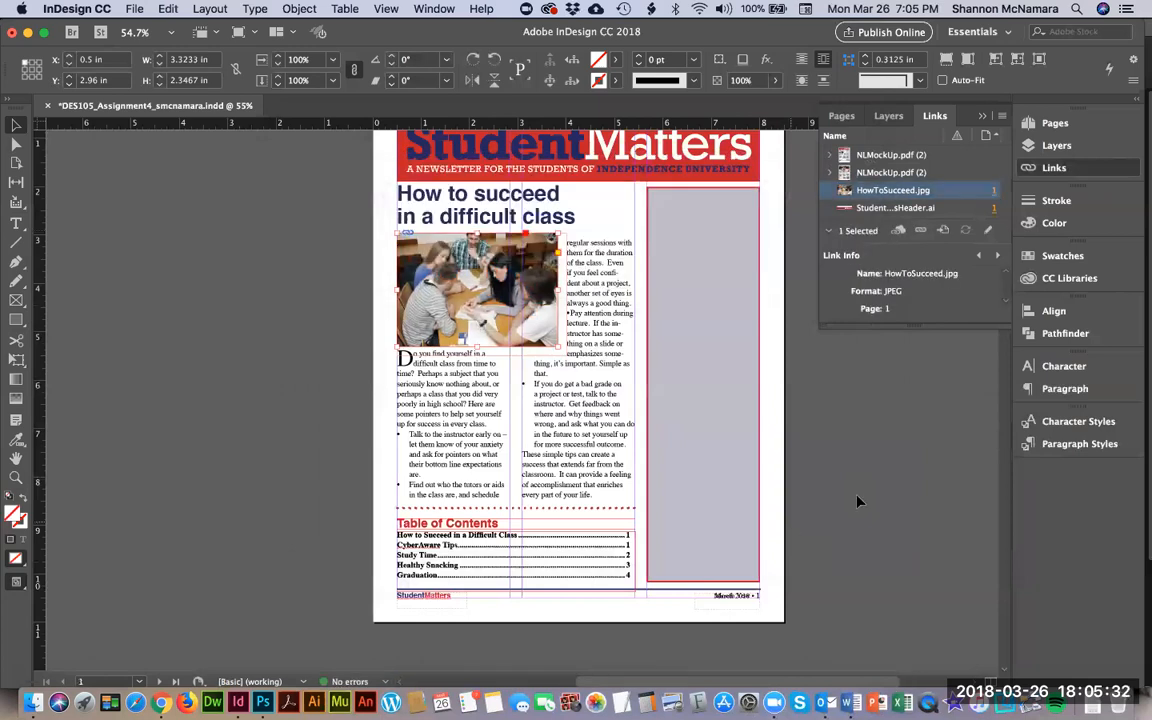
{"action": "left_click", "coordinate": [318, 443]}
Place StudyTime1.jpg on page 2 below the Study Time headline, spanning the reference photo's width at 7.5 by 5 in.
{"action": "scroll", "coordinate": [271, 512], "scroll_direction": "down", "scroll_amount": 10}
{"action": "scroll", "coordinate": [132, 248], "scroll_direction": "up", "scroll_amount": 5}
{"action": "scroll", "coordinate": [132, 248], "scroll_direction": "left", "scroll_amount": 5}
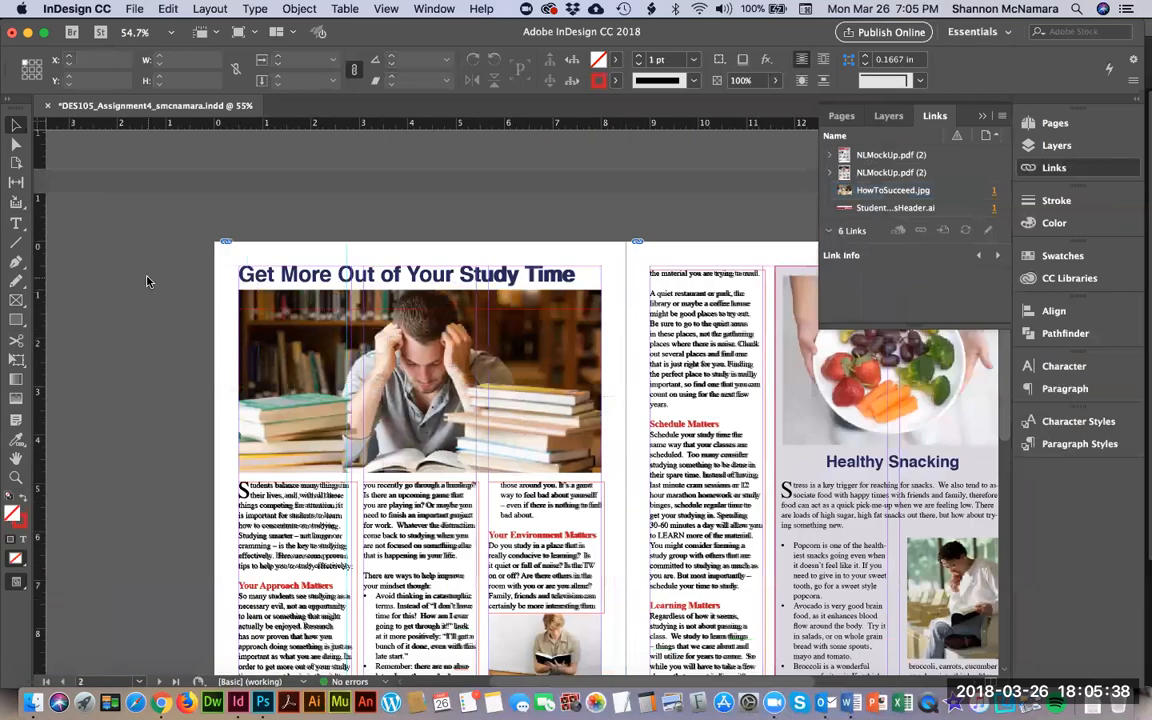
{"action": "key", "text": "super+d"}
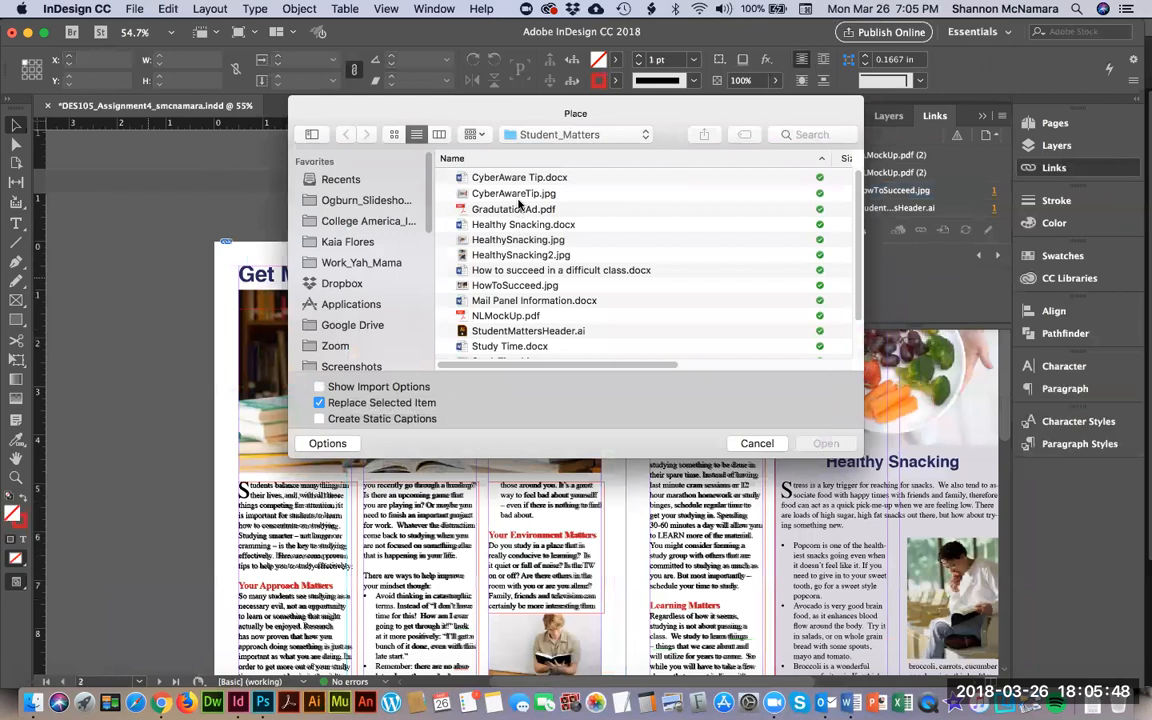
{"action": "scroll", "coordinate": [528, 314], "scroll_direction": "down", "scroll_amount": 1}
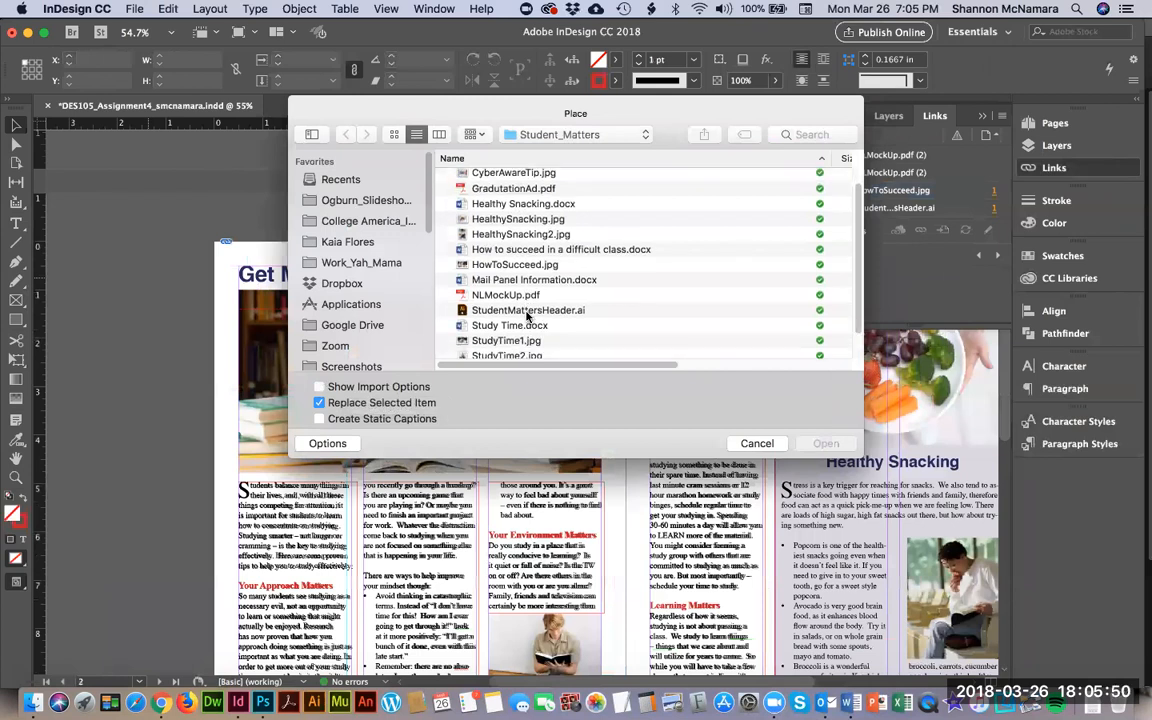
{"action": "scroll", "coordinate": [527, 316], "scroll_direction": "down", "scroll_amount": 1}
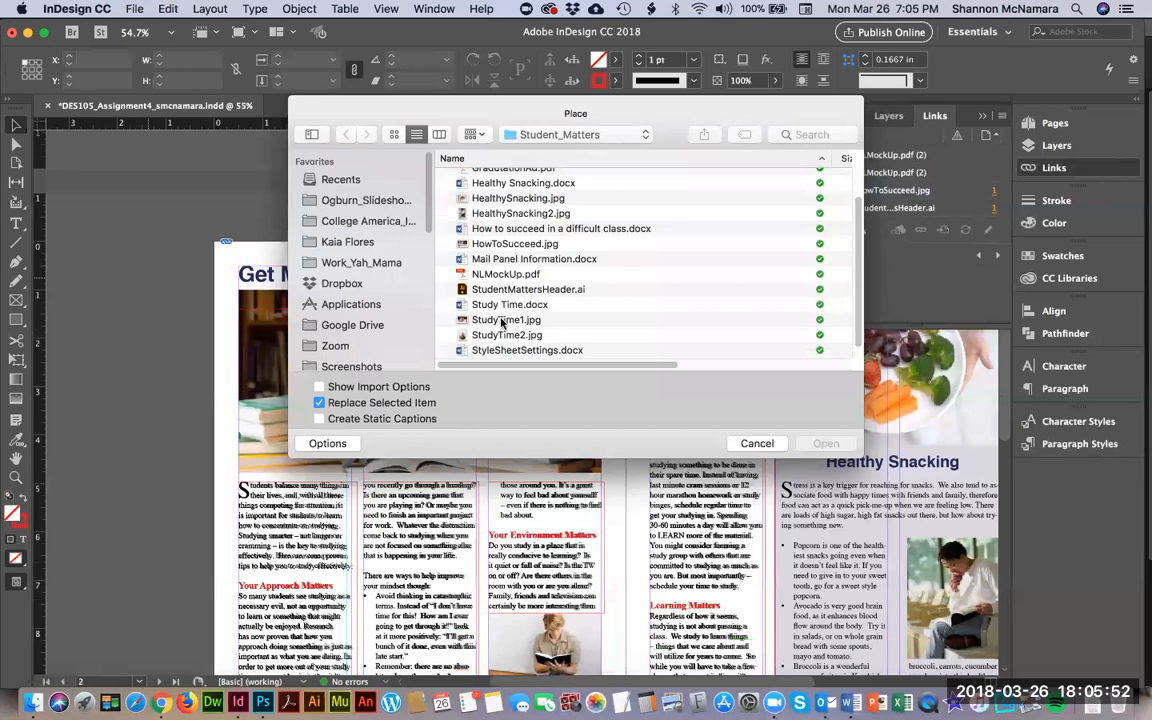
{"action": "left_click", "coordinate": [503, 321]}
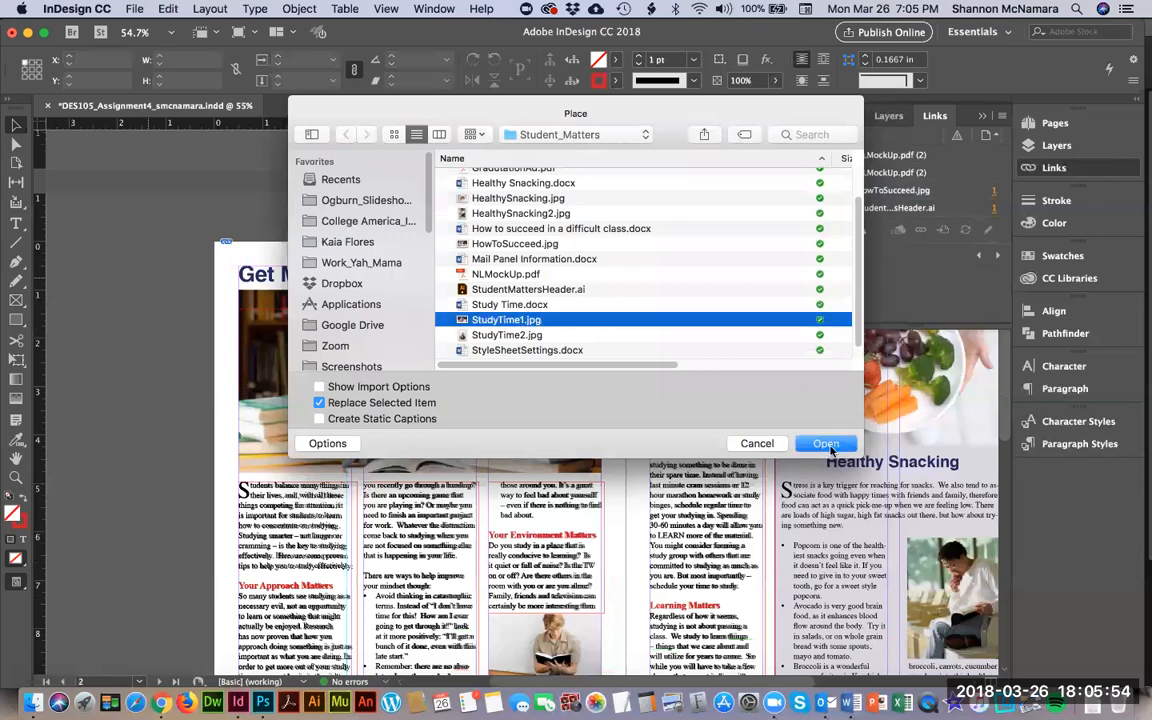
{"action": "key", "text": "Return"}
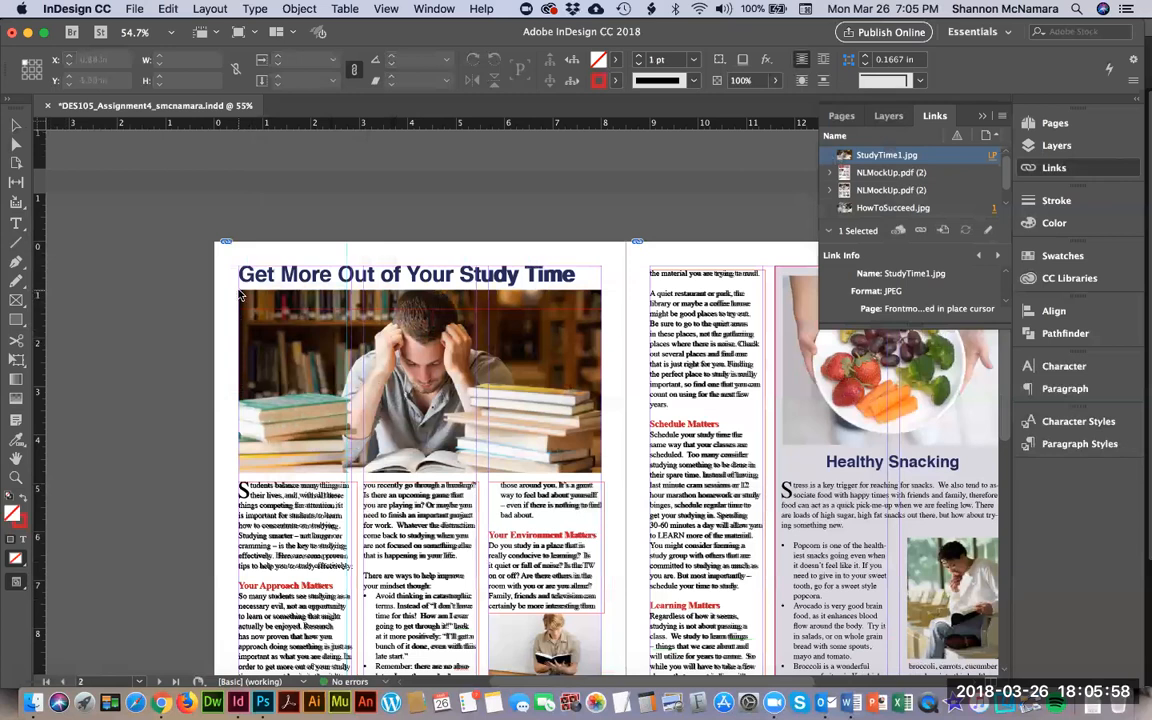
{"action": "left_click_drag", "start_coordinate": [239, 291], "coordinate": [602, 481]}
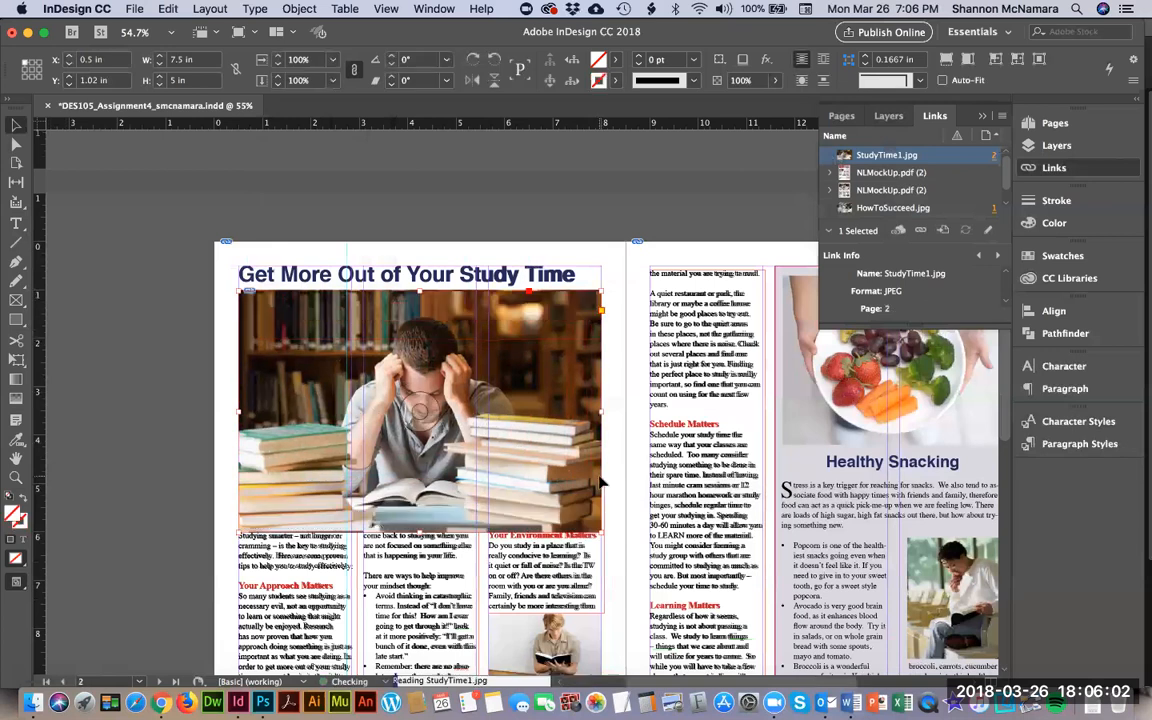
{"action": "left_click", "coordinate": [168, 345]}
Move the placed StudyTime1.jpg photo off page 2 onto the pasteboard beside the reference photo.
{"action": "scroll", "coordinate": [239, 329], "scroll_direction": "left", "scroll_amount": 2}
{"action": "scroll", "coordinate": [239, 329], "scroll_direction": "down", "scroll_amount": 1}
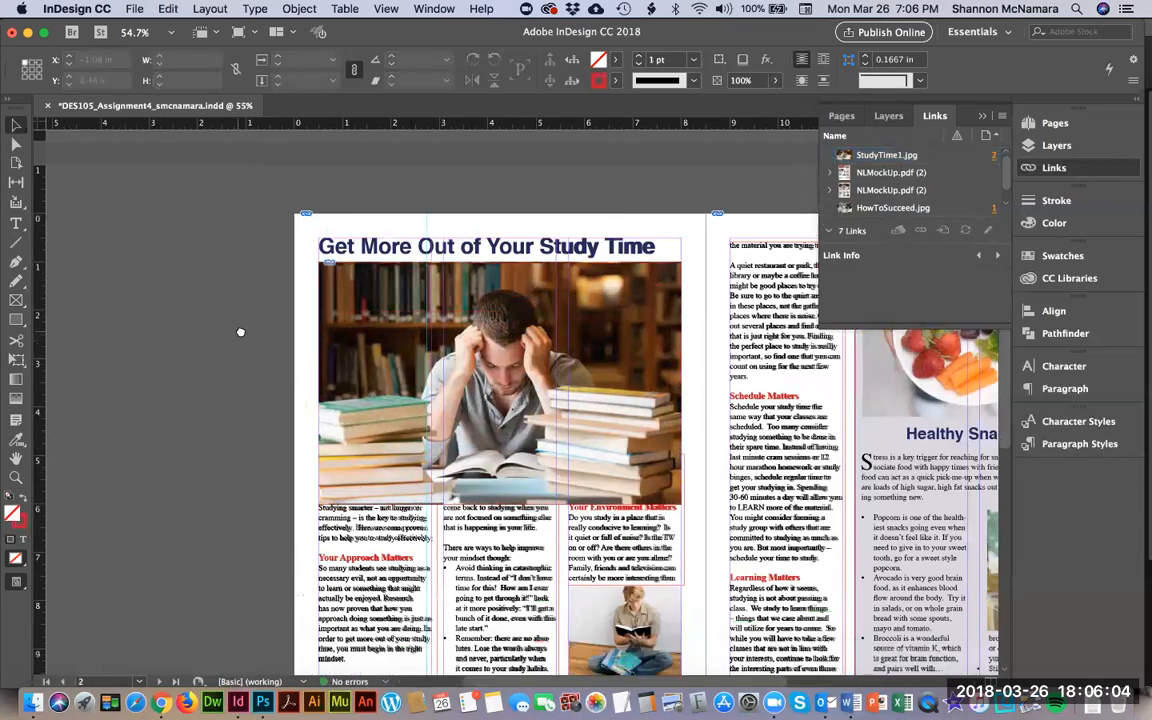
{"action": "left_click_drag", "start_coordinate": [520, 283], "coordinate": [133, 277]}
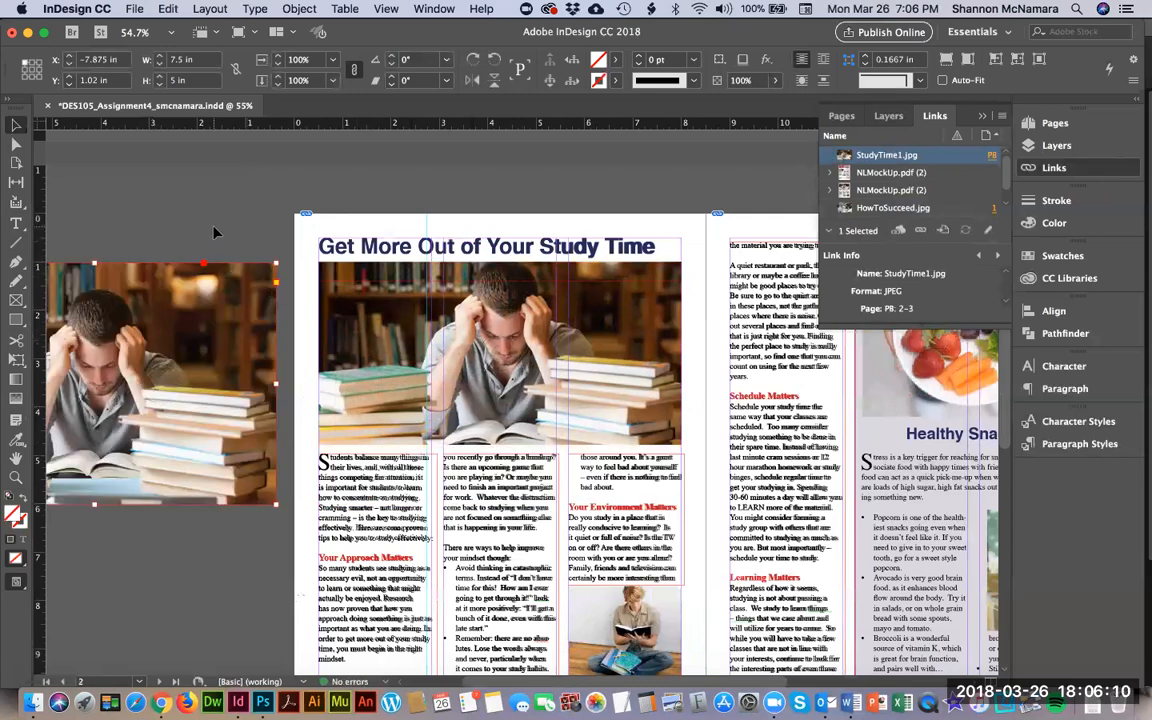
{"action": "left_click", "coordinate": [183, 243]}
Add horizontal guides at 1 in and 4.78 in along the upper and lower edges of the reference study photo.
{"action": "key", "text": "z"}
{"action": "left_click_drag", "start_coordinate": [291, 248], "coordinate": [392, 465]}
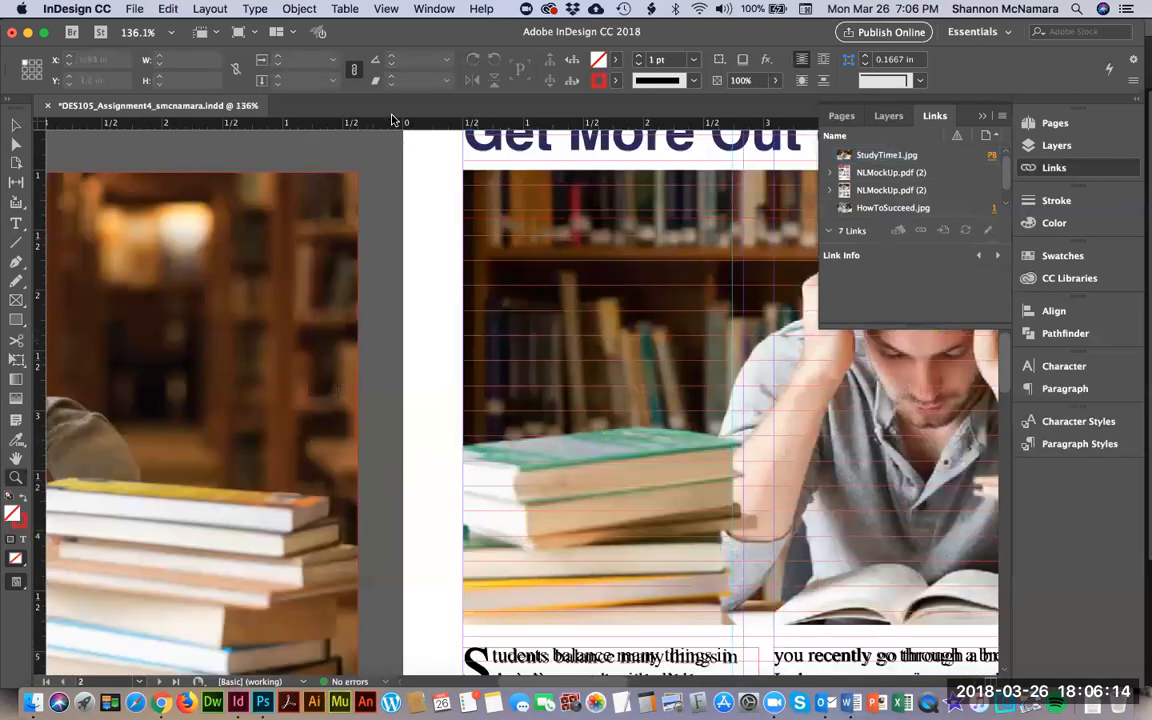
{"action": "left_click", "coordinate": [16, 124]}
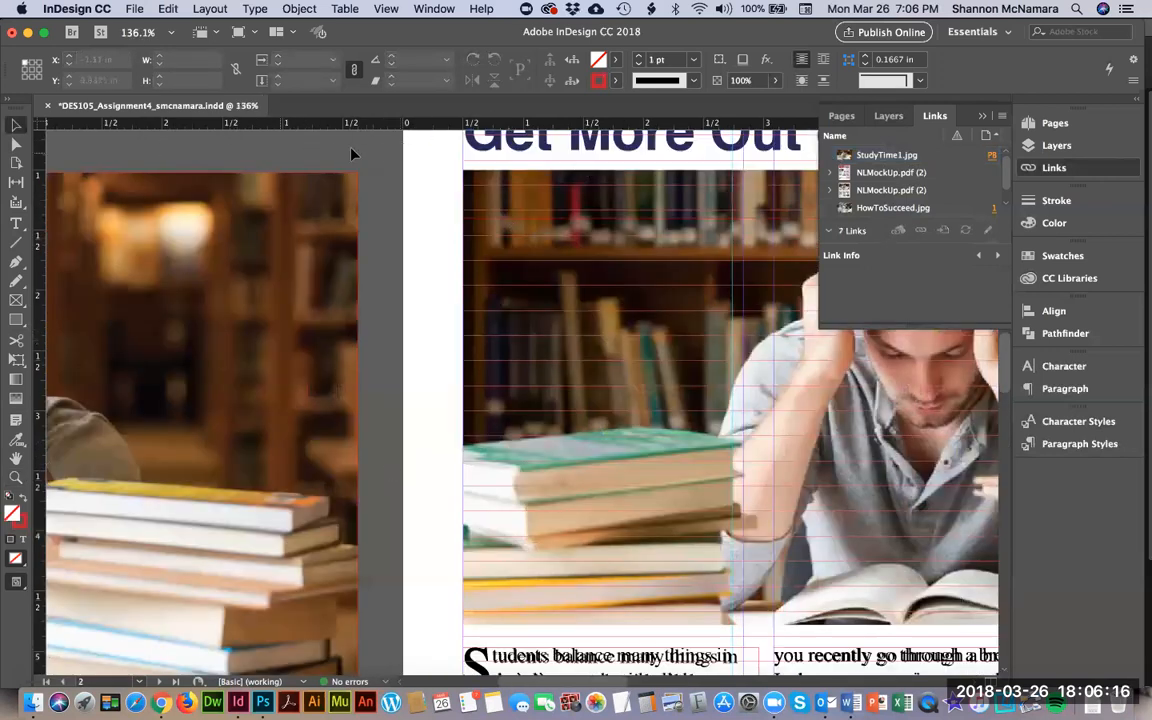
{"action": "scroll", "coordinate": [363, 190], "scroll_direction": "right", "scroll_amount": 5}
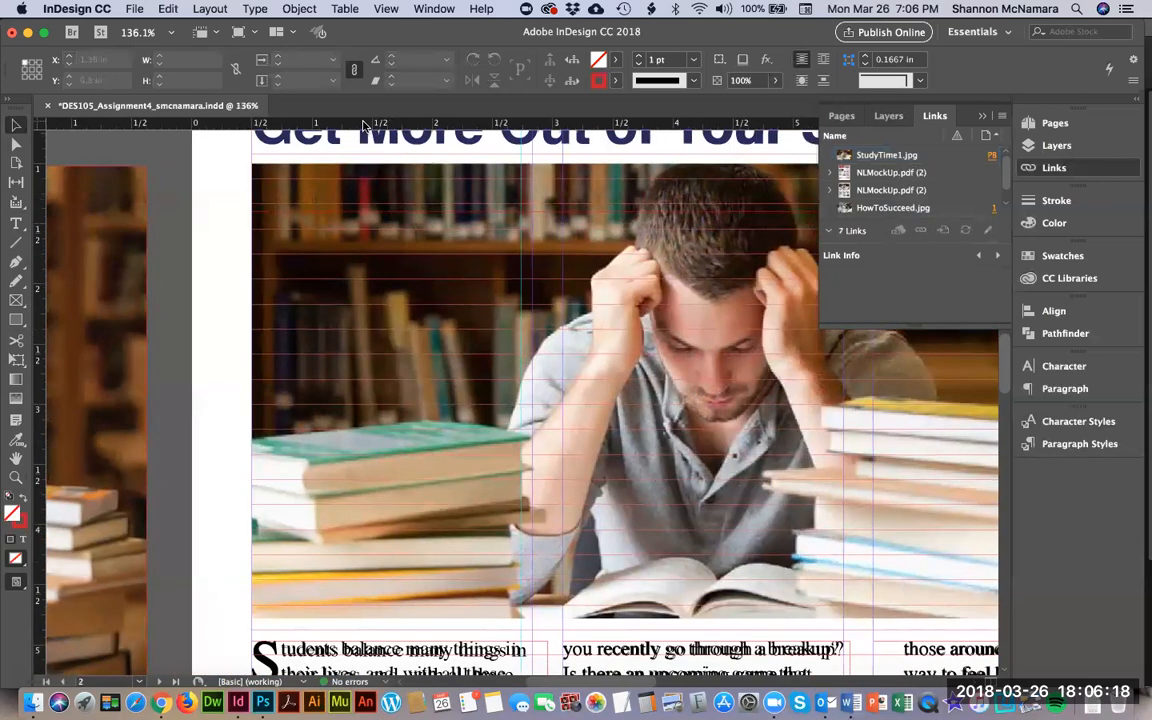
{"action": "left_click_drag", "start_coordinate": [363, 122], "coordinate": [279, 163]}
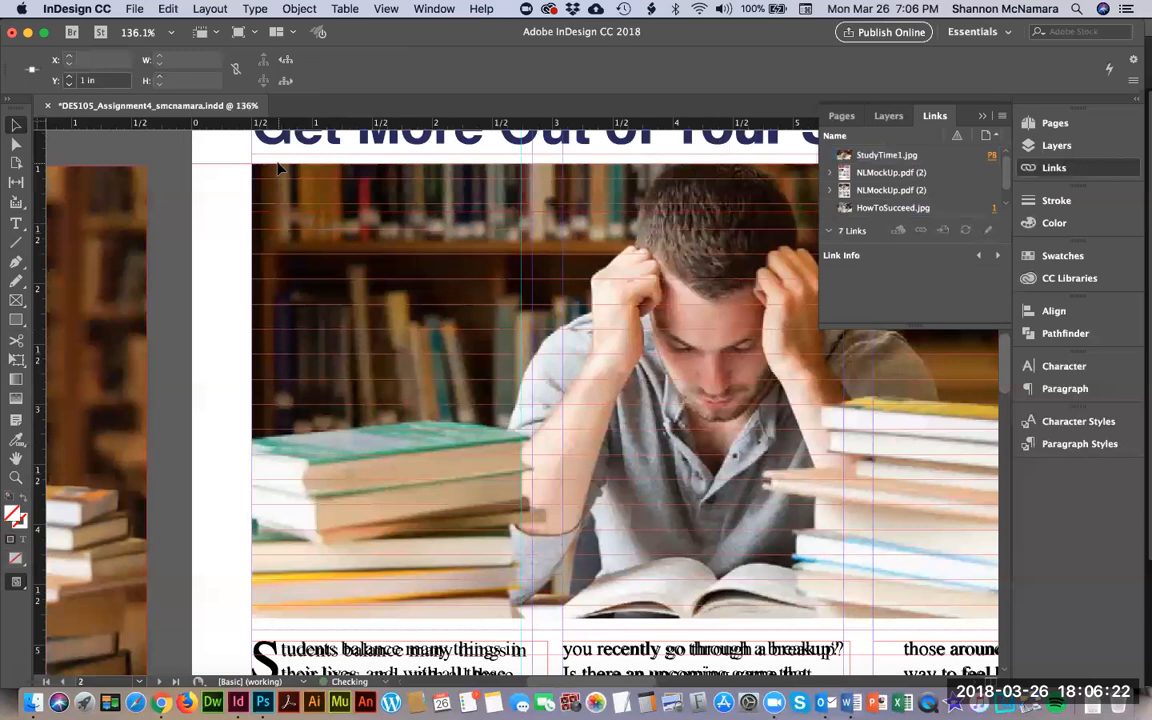
{"action": "left_click_drag", "start_coordinate": [198, 122], "coordinate": [301, 621]}
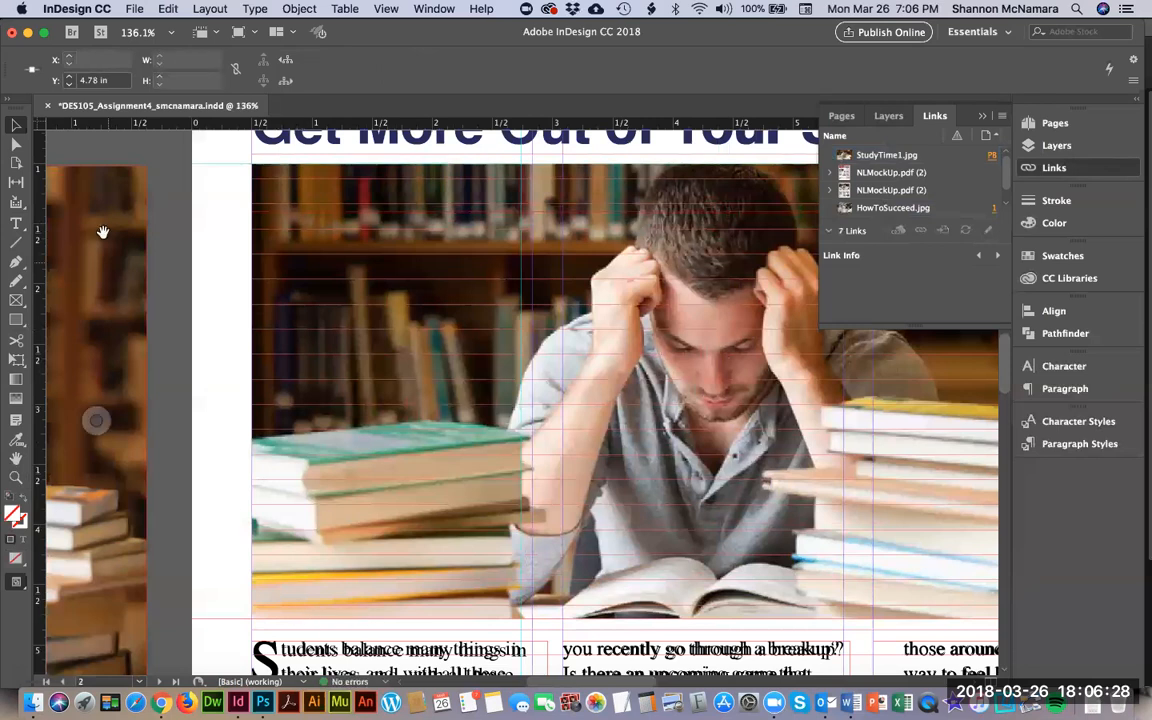
Align the StudyTime1.jpg frame's upper edge to the 1 in guide and crop its lower edge to a 3.78 in height.
{"action": "scroll", "coordinate": [381, 245], "scroll_direction": "left", "scroll_amount": 5}
{"action": "left_click_drag", "start_coordinate": [381, 245], "coordinate": [400, 260]}
{"action": "left_click_drag", "start_coordinate": [443, 211], "coordinate": [527, 216]}
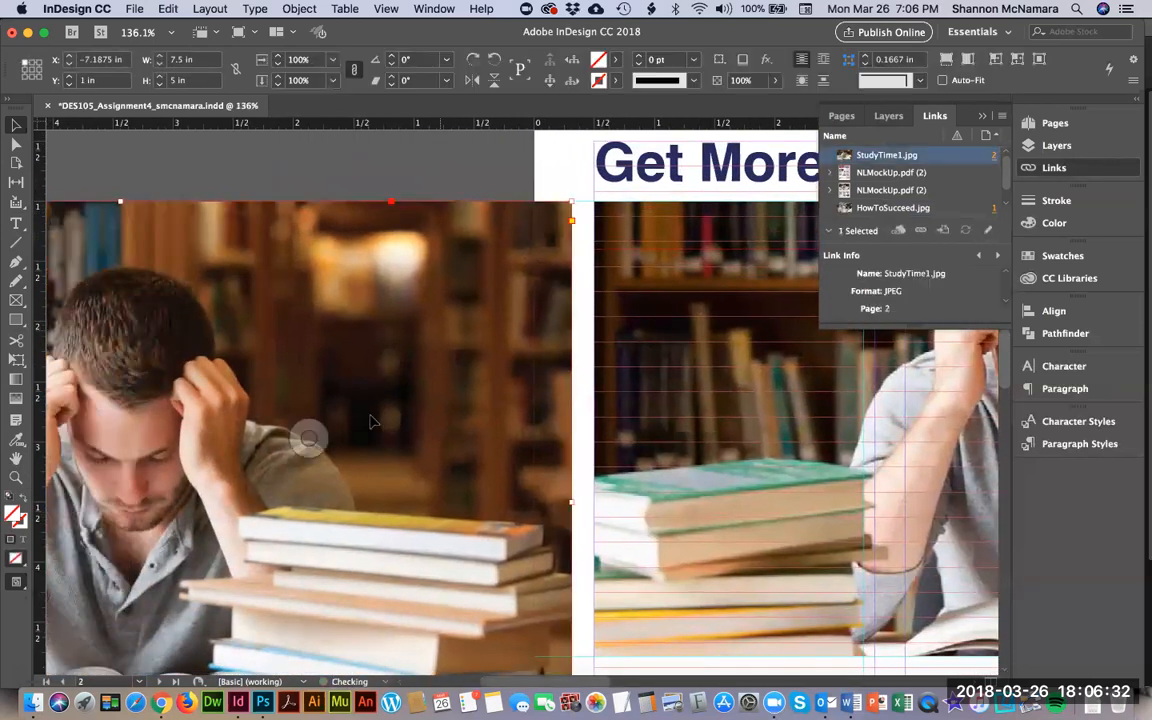
{"action": "scroll", "coordinate": [445, 465], "scroll_direction": "down", "scroll_amount": 5}
{"action": "scroll", "coordinate": [445, 465], "scroll_direction": "left", "scroll_amount": 4}
{"action": "left_click_drag", "start_coordinate": [308, 566], "coordinate": [383, 427]}
{"action": "scroll", "coordinate": [501, 432], "scroll_direction": "up", "scroll_amount": 2}
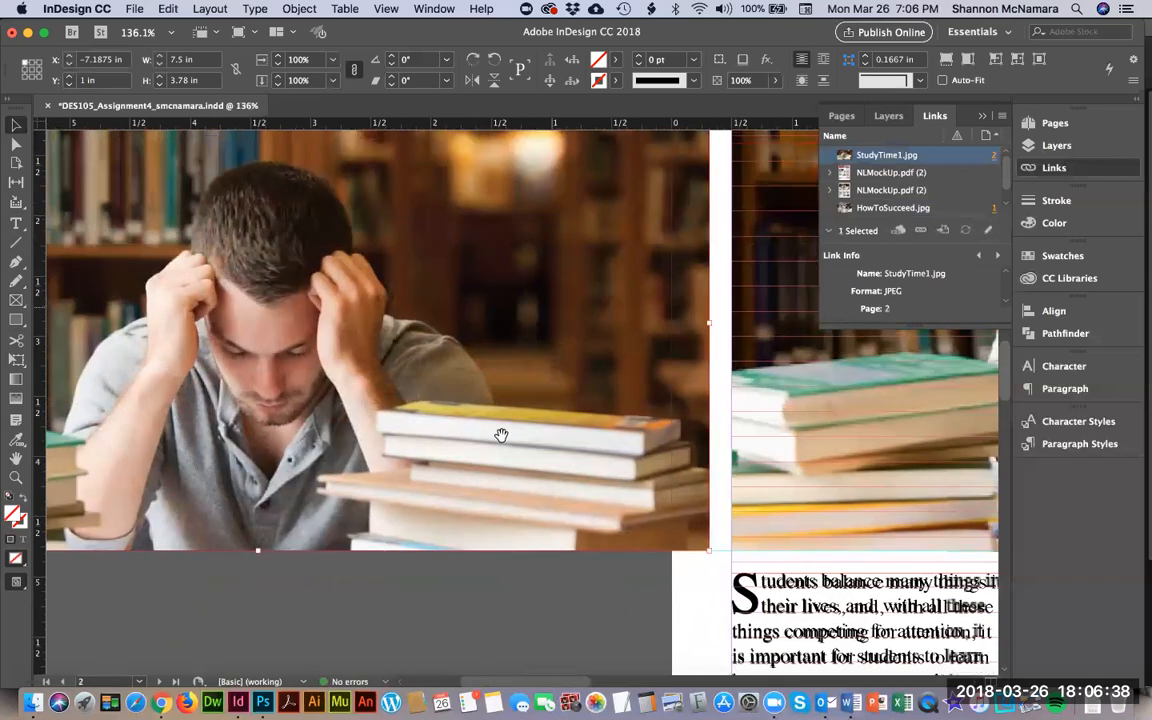
Shift the StudyTime1.jpg image up within its frame to Y -0.6111 in, matching the reference photo's crop.
{"action": "key", "text": "super+minus"}
{"action": "key", "text": "super+minus"}
{"action": "key", "text": "super+minus"}
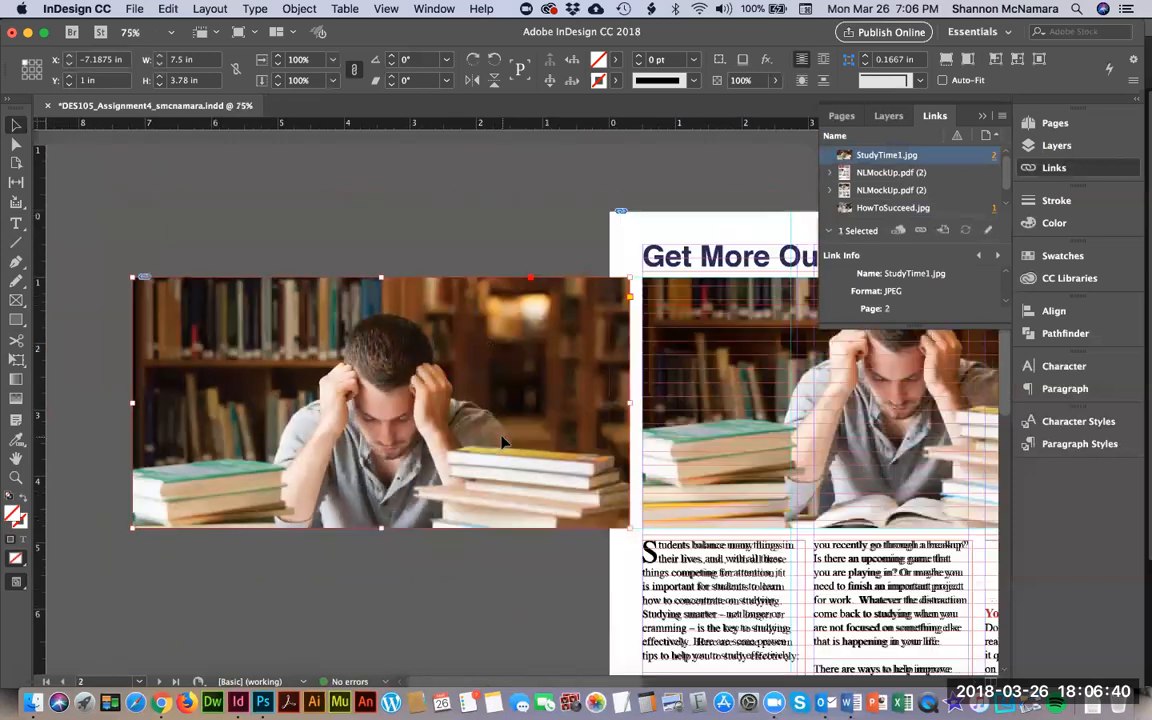
{"action": "scroll", "coordinate": [468, 373], "scroll_direction": "right", "scroll_amount": 10}
{"action": "scroll", "coordinate": [468, 373], "scroll_direction": "down", "scroll_amount": 2}
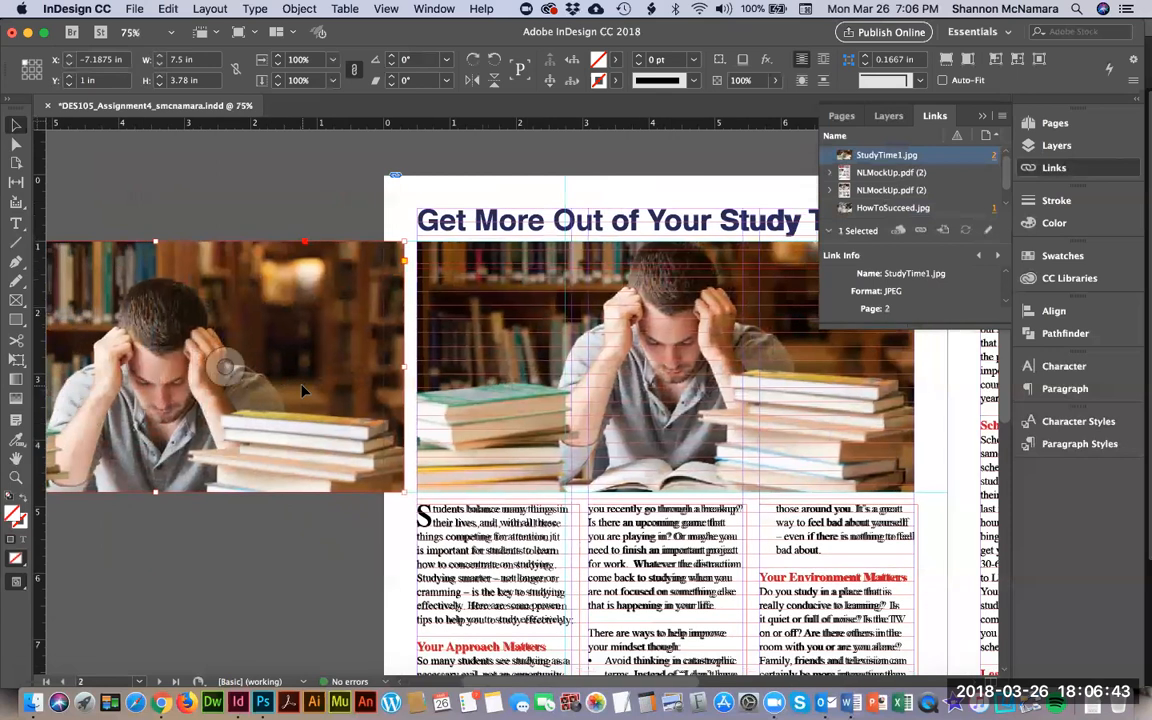
{"action": "left_click", "coordinate": [226, 367]}
{"action": "key", "text": "Up"}
{"action": "key", "text": "Up"}
{"action": "key", "text": "Up"}
{"action": "key", "text": "Up"}
{"action": "key", "text": "Up"}
{"action": "key", "text": "Up"}
{"action": "key", "text": "Up"}
{"action": "key", "text": "Up"}
{"action": "key", "text": "Up"}
{"action": "key", "text": "Up"}
{"action": "key", "text": "Up"}
{"action": "key", "text": "Up"}
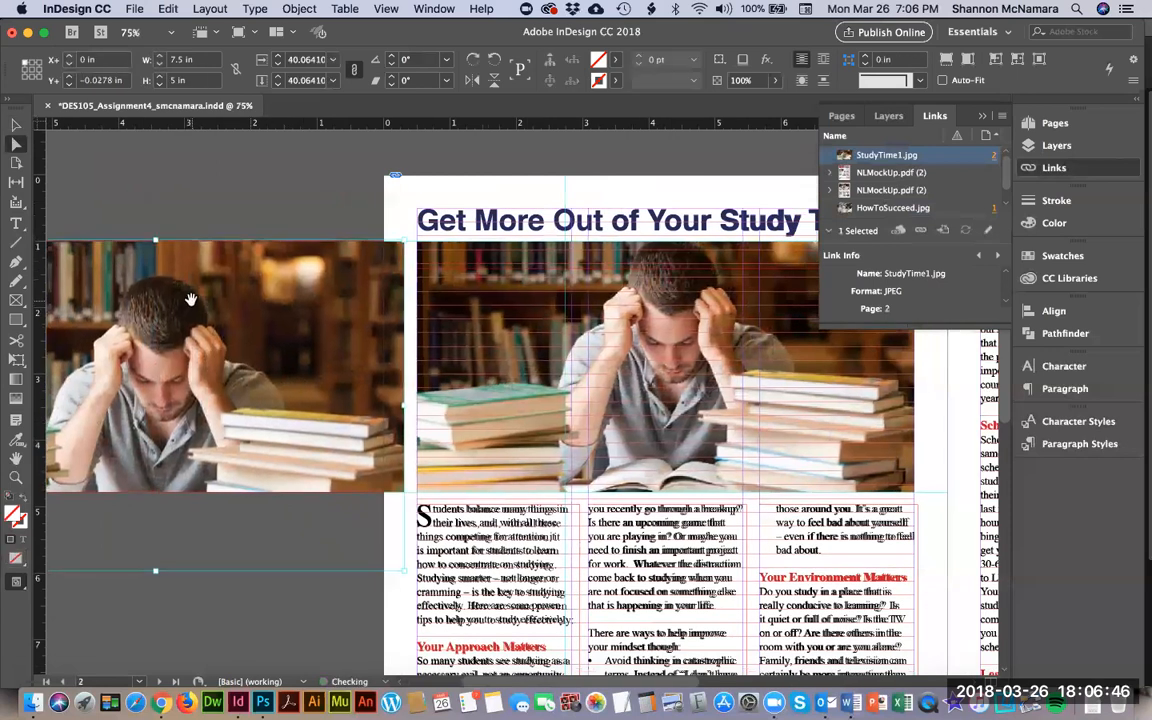
{"action": "key", "text": "Up"}
{"action": "key", "text": "Up"}
{"action": "key", "text": "Up"}
{"action": "key", "text": "Up"}
{"action": "key", "text": "Up"}
{"action": "key", "text": "Up"}
{"action": "key", "text": "Up"}
{"action": "key", "text": "Up"}
{"action": "key", "text": "Up"}
{"action": "key", "text": "Up"}
{"action": "key", "text": "Up"}
{"action": "key", "text": "Up"}
{"action": "key", "text": "Up"}
{"action": "key", "text": "Up"}
{"action": "key", "text": "Up"}
{"action": "key", "text": "Up"}
{"action": "key", "text": "Up"}
{"action": "key", "text": "Up"}
{"action": "key", "text": "Up"}
{"action": "key", "text": "Up"}
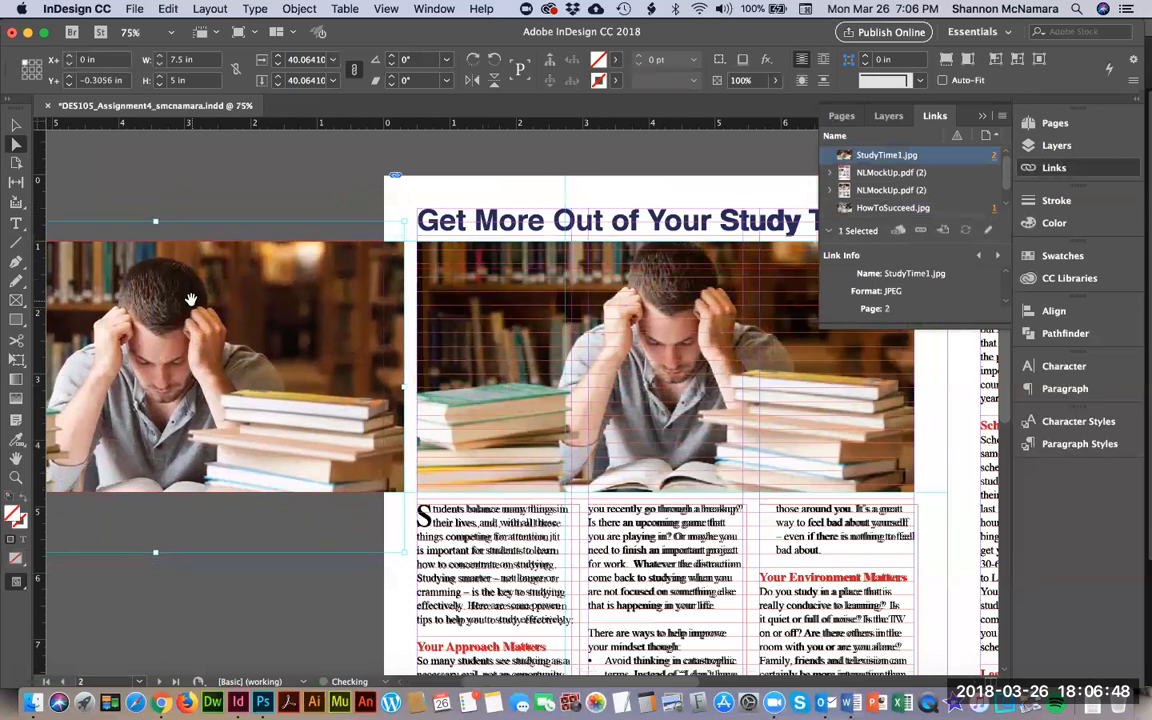
{"action": "key", "text": "Up"}
{"action": "key", "text": "Up"}
{"action": "key", "text": "Up"}
{"action": "key", "text": "Up"}
{"action": "key", "text": "Up"}
{"action": "key", "text": "Up"}
{"action": "key", "text": "Up"}
{"action": "key", "text": "Up"}
{"action": "key", "text": "Up"}
{"action": "key", "text": "Up"}
{"action": "key", "text": "Up"}
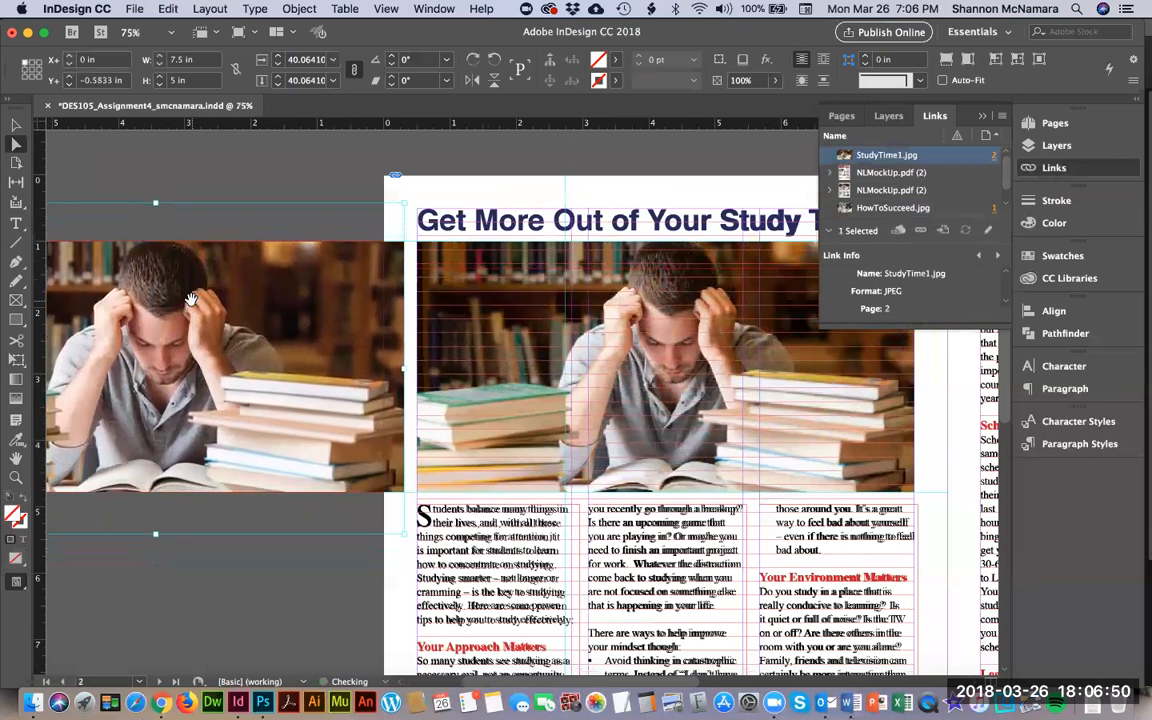
{"action": "key", "text": "Up"}
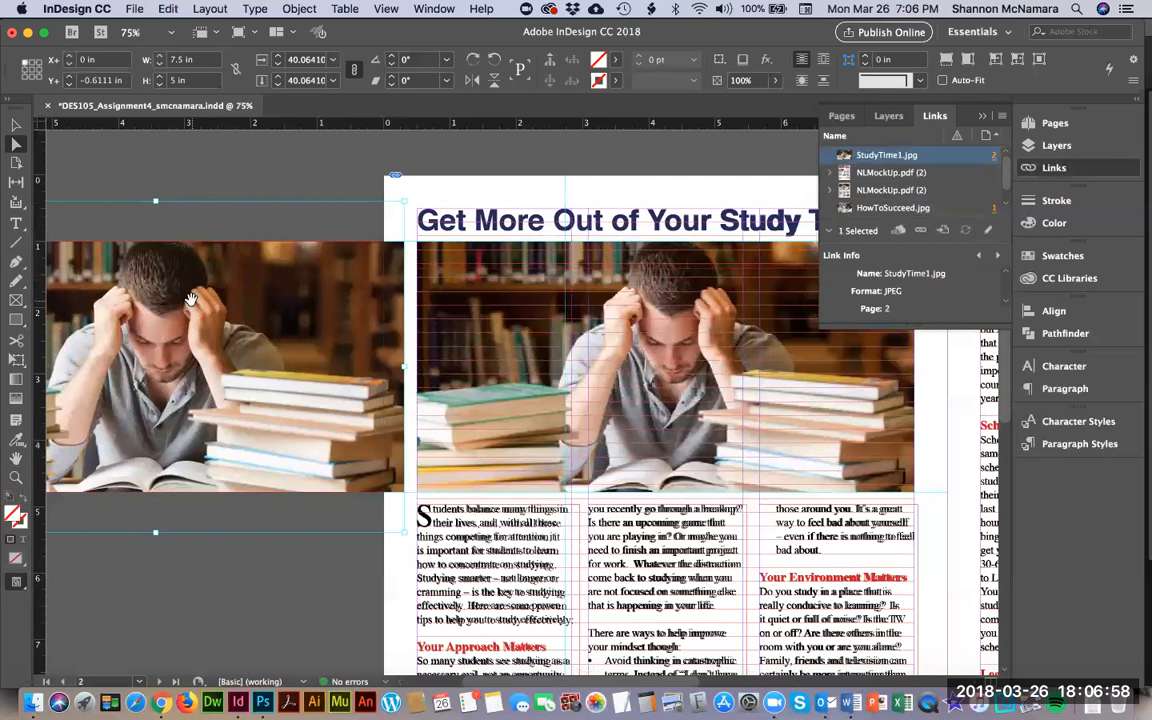
Add a horizontal guide at -0.58 in above page 2, and move the StudyTime1.jpg frame over the reference photo at X 0.5 in, Y 1 in.
{"action": "key", "text": "v"}
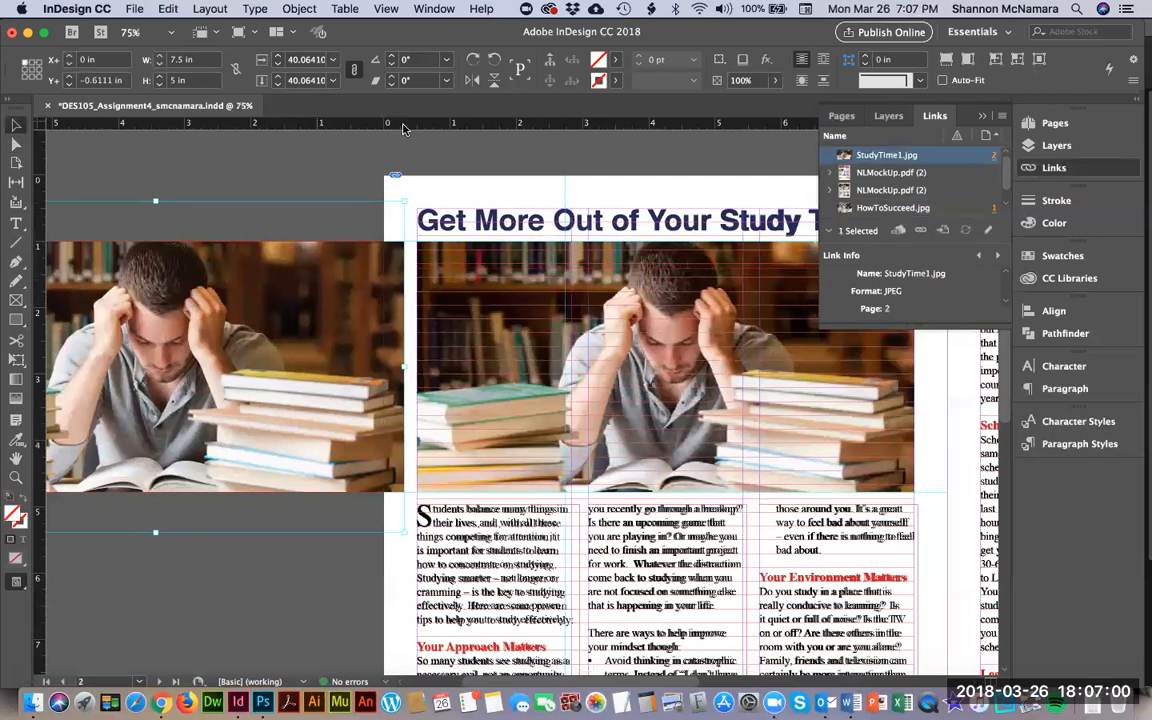
{"action": "left_click_drag", "start_coordinate": [440, 124], "coordinate": [178, 141]}
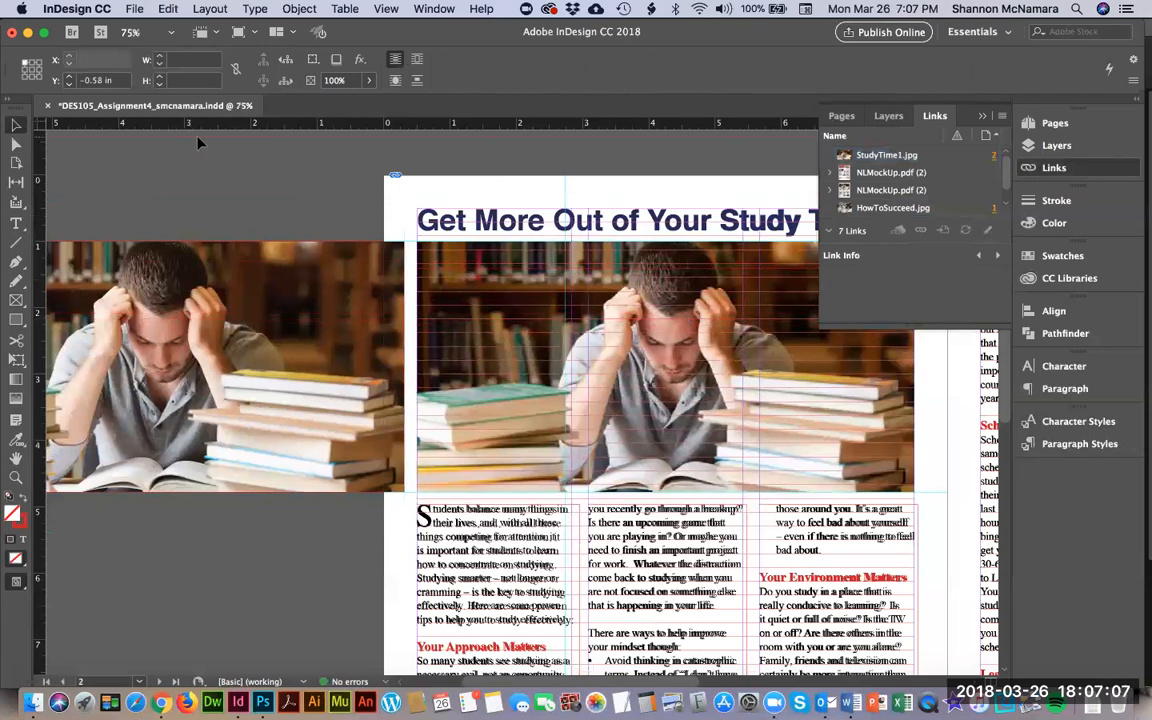
{"action": "left_click", "coordinate": [200, 260]}
{"action": "scroll", "coordinate": [198, 268], "scroll_direction": "right", "scroll_amount": 4}
{"action": "left_click_drag", "start_coordinate": [185, 277], "coordinate": [699, 296]}
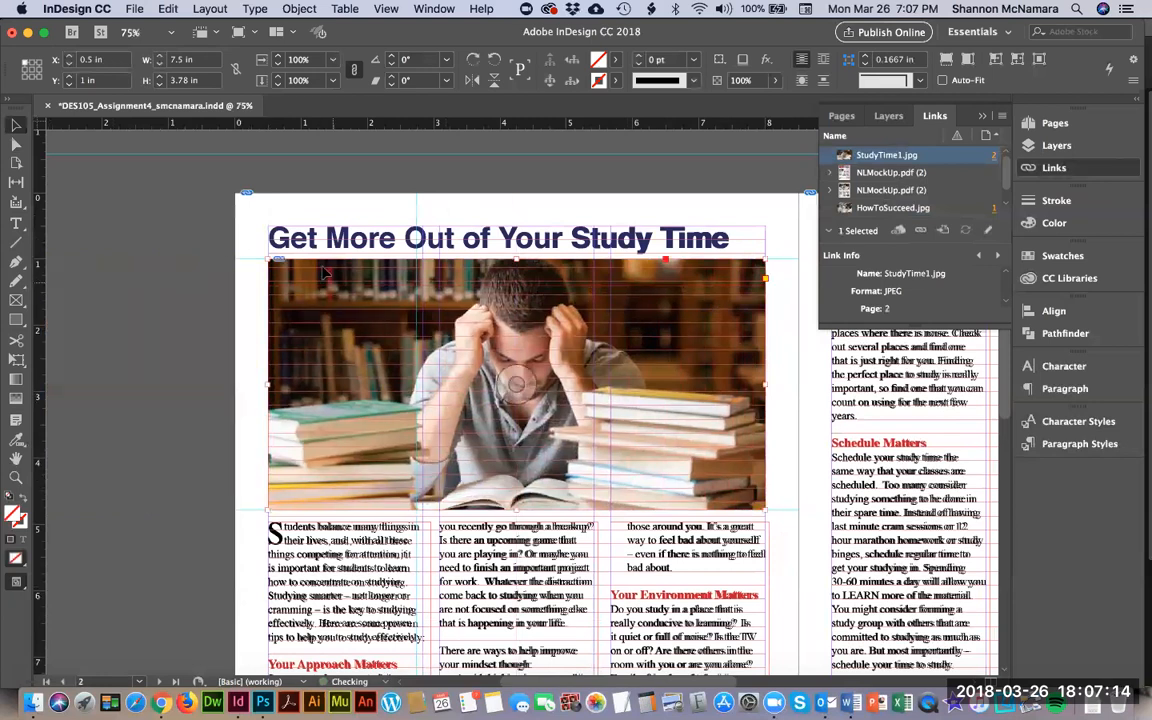
{"action": "left_click", "coordinate": [231, 287]}
{"action": "key", "text": "z"}
{"action": "left_click_drag", "start_coordinate": [251, 234], "coordinate": [385, 560]}
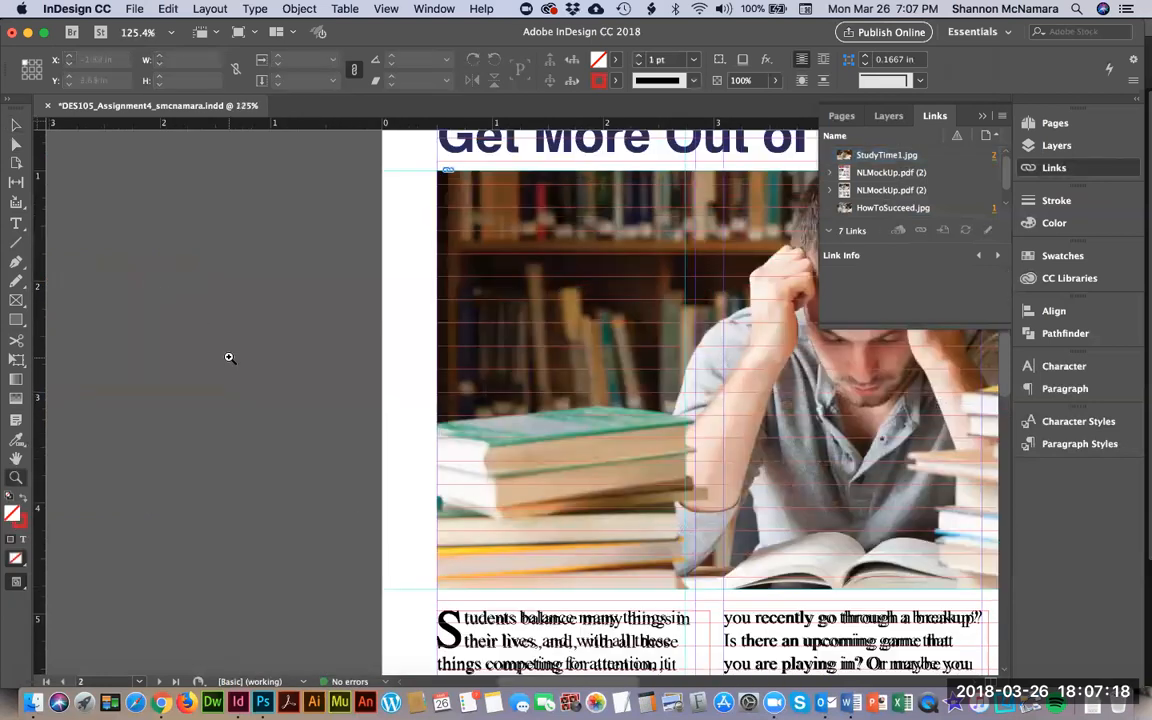
{"action": "key", "text": "super+alt+0"}
{"action": "key", "text": "v"}
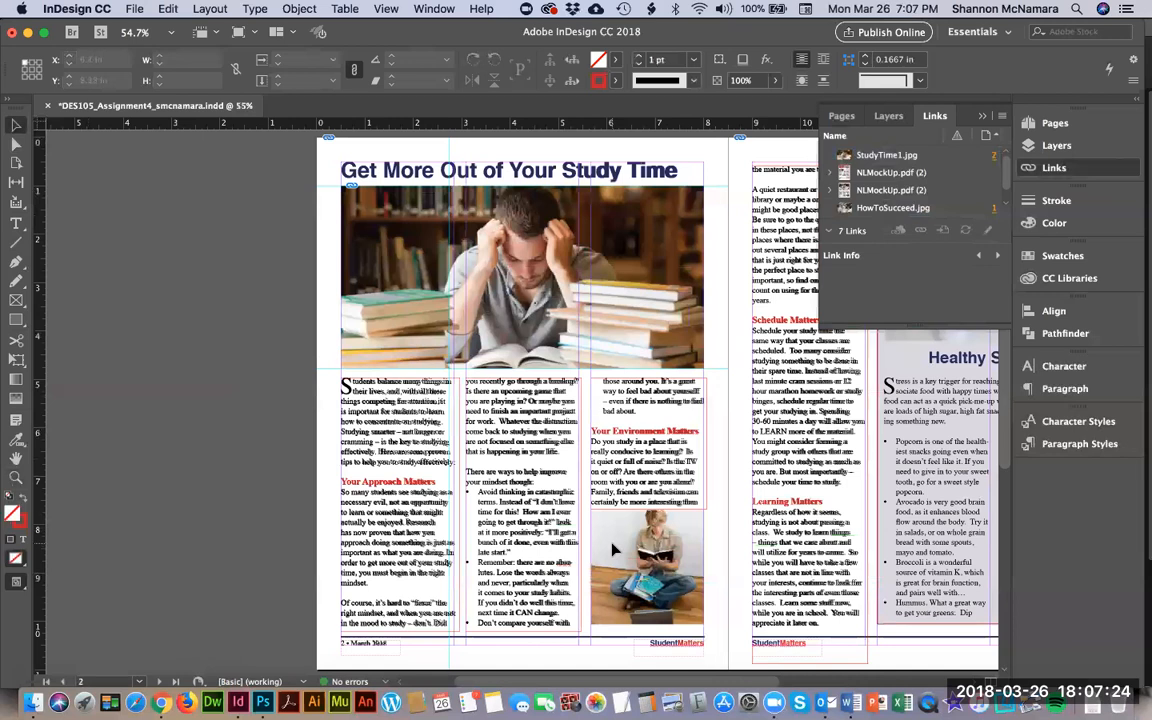
Place StudyTime2.jpg on page 2 over the reference photo of the seated reader, spanning the column at 2.3333 by 3.5068 in.
{"action": "key", "text": "z"}
{"action": "left_click_drag", "start_coordinate": [570, 497], "coordinate": [721, 655]}
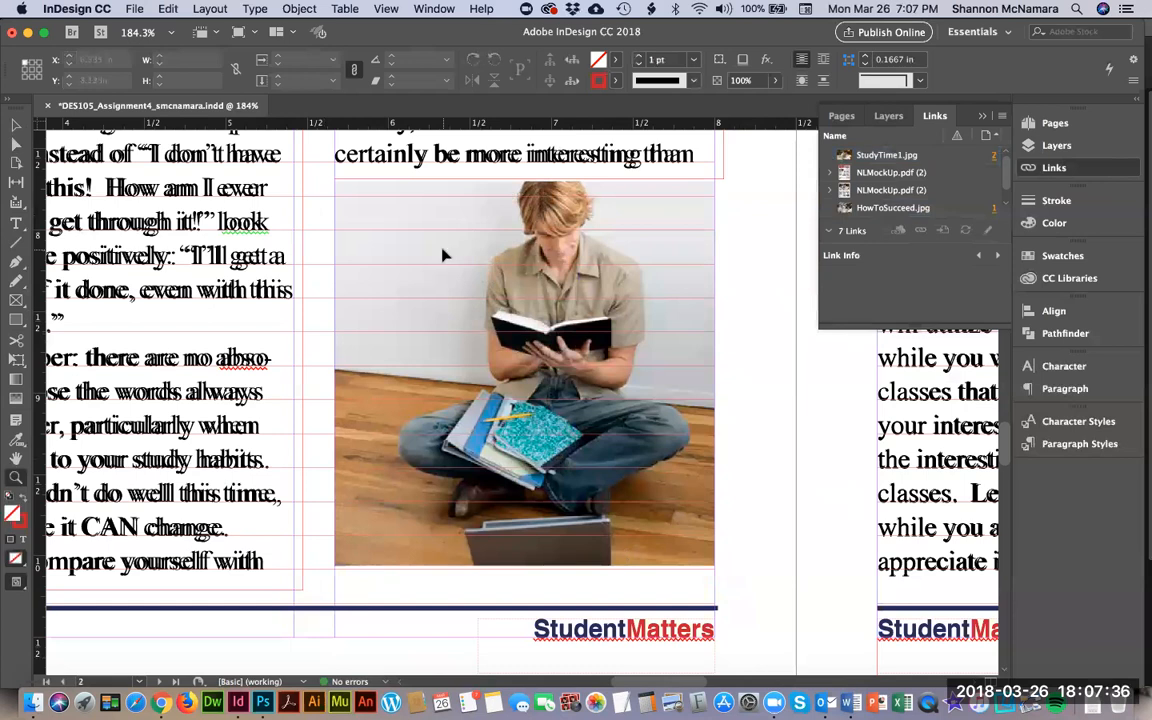
{"action": "key", "text": "super+d"}
{"action": "scroll", "coordinate": [509, 342], "scroll_direction": "down", "scroll_amount": 2}
{"action": "left_click", "coordinate": [517, 334]}
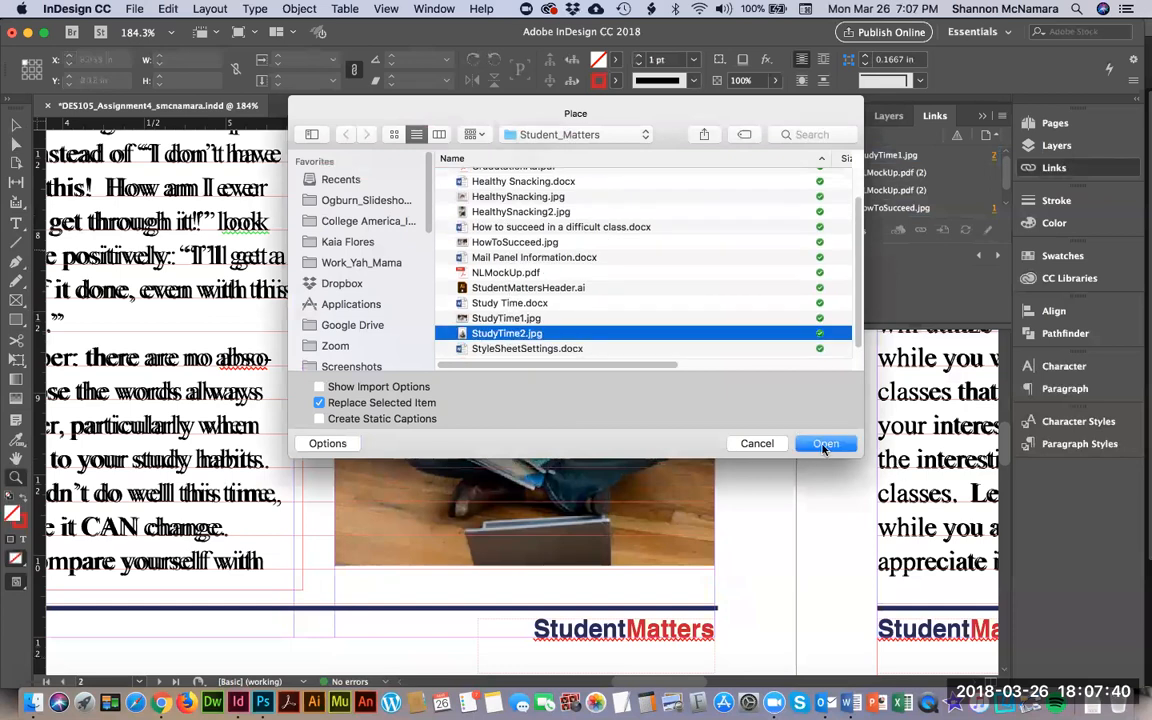
{"action": "key", "text": "Return"}
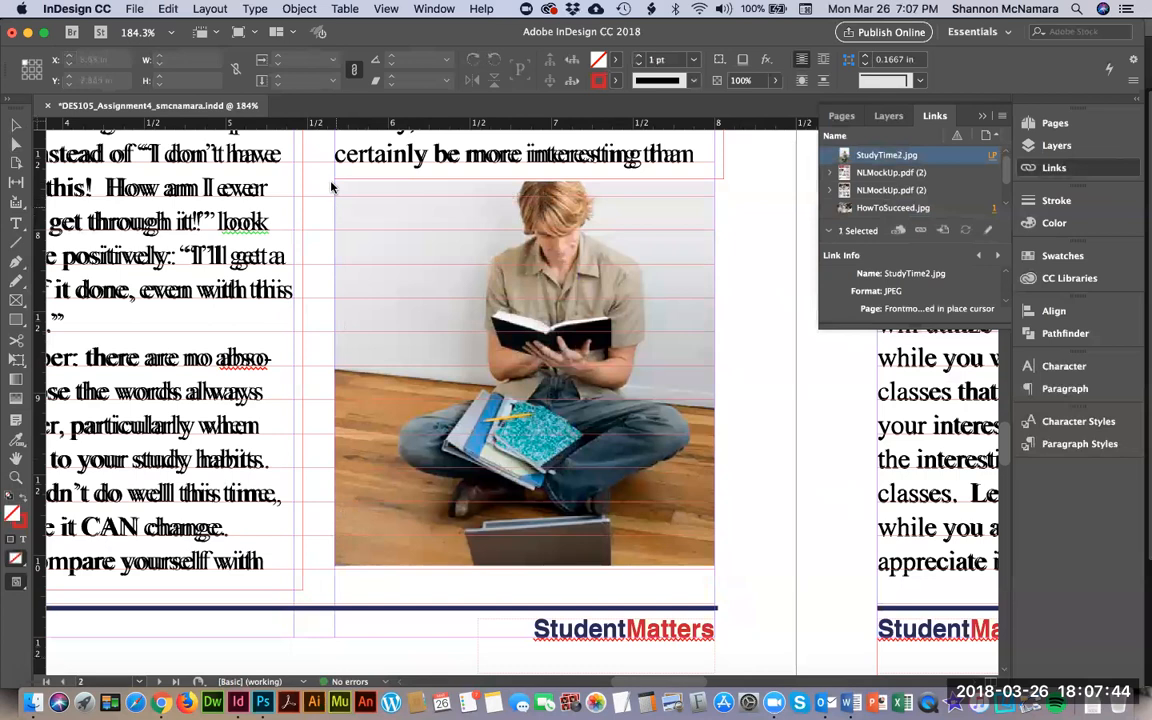
{"action": "left_click_drag", "start_coordinate": [335, 181], "coordinate": [715, 525]}
{"action": "key", "text": "z"}
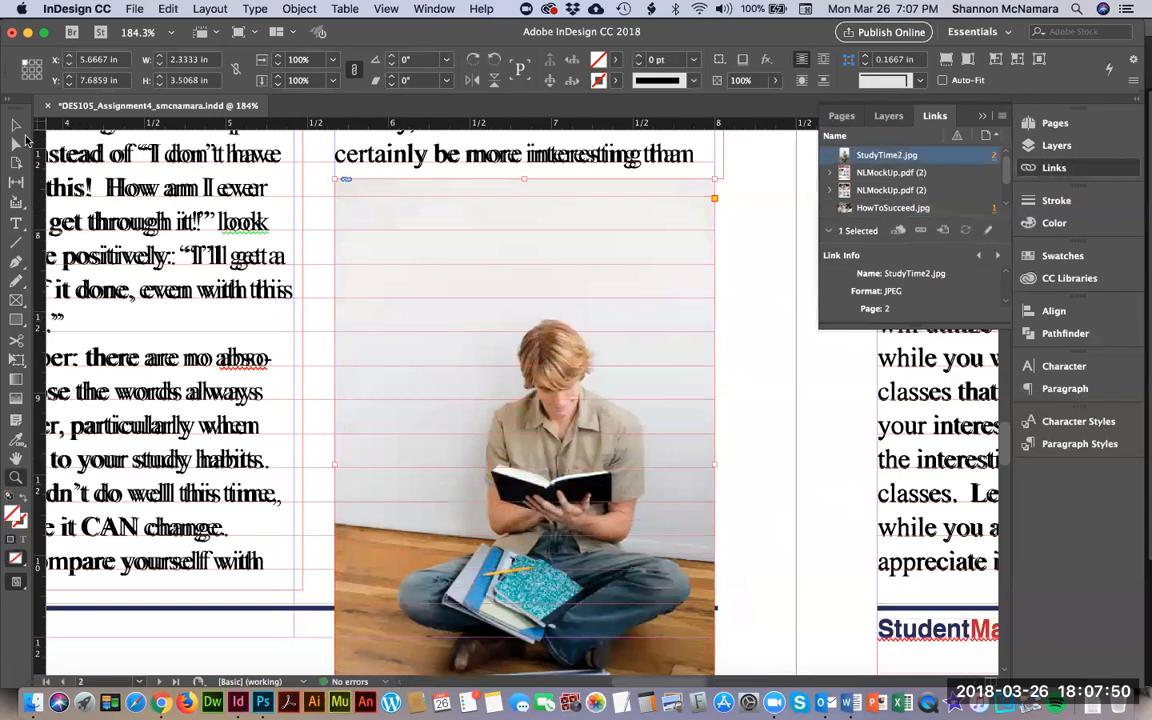
Crop StudyTime2.jpg's upper and lower edges to a 2.3552 in height and align it over the reference photo at Y 7.6998 in.
{"action": "left_click", "coordinate": [16, 125]}
{"action": "left_click_drag", "start_coordinate": [524, 181], "coordinate": [555, 325]}
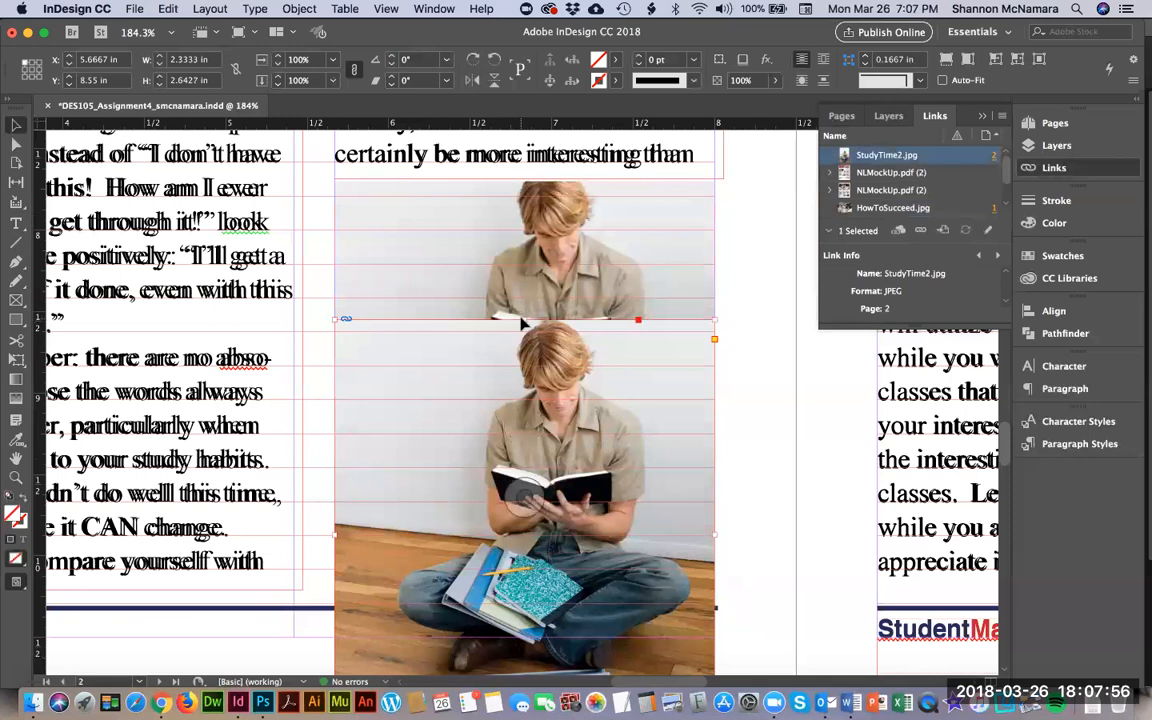
{"action": "left_click_drag", "start_coordinate": [527, 319], "coordinate": [489, 211]}
{"action": "key", "text": "Down"}
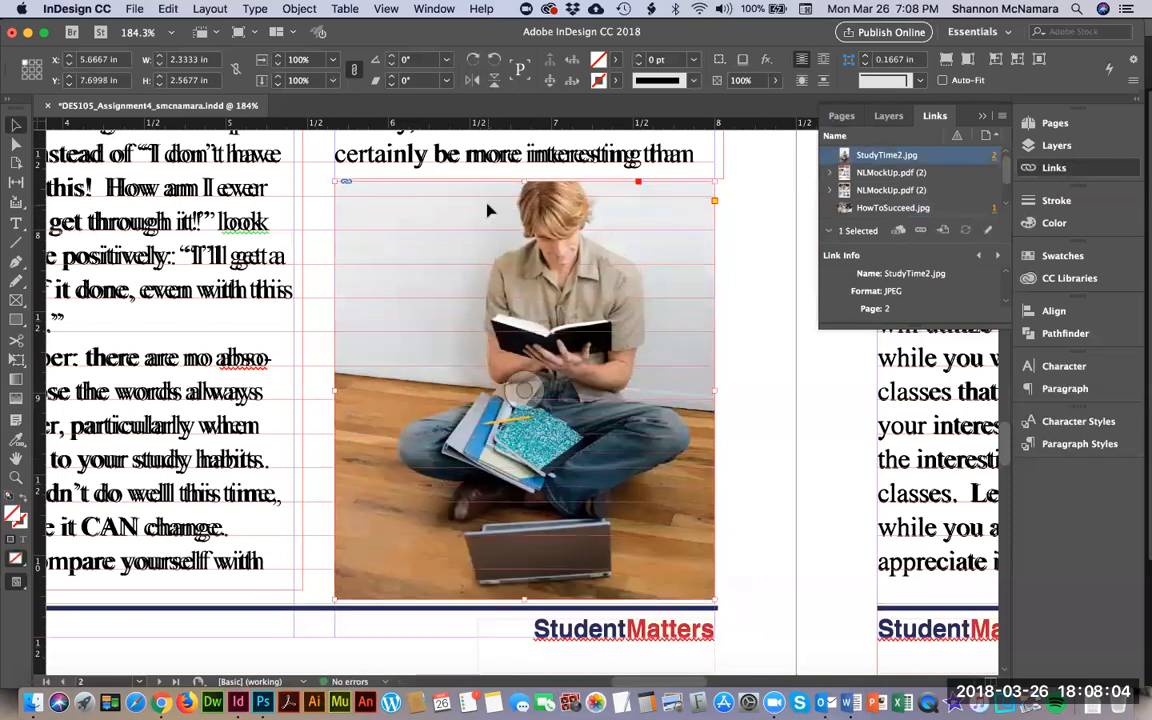
{"action": "left_click_drag", "start_coordinate": [525, 600], "coordinate": [376, 568]}
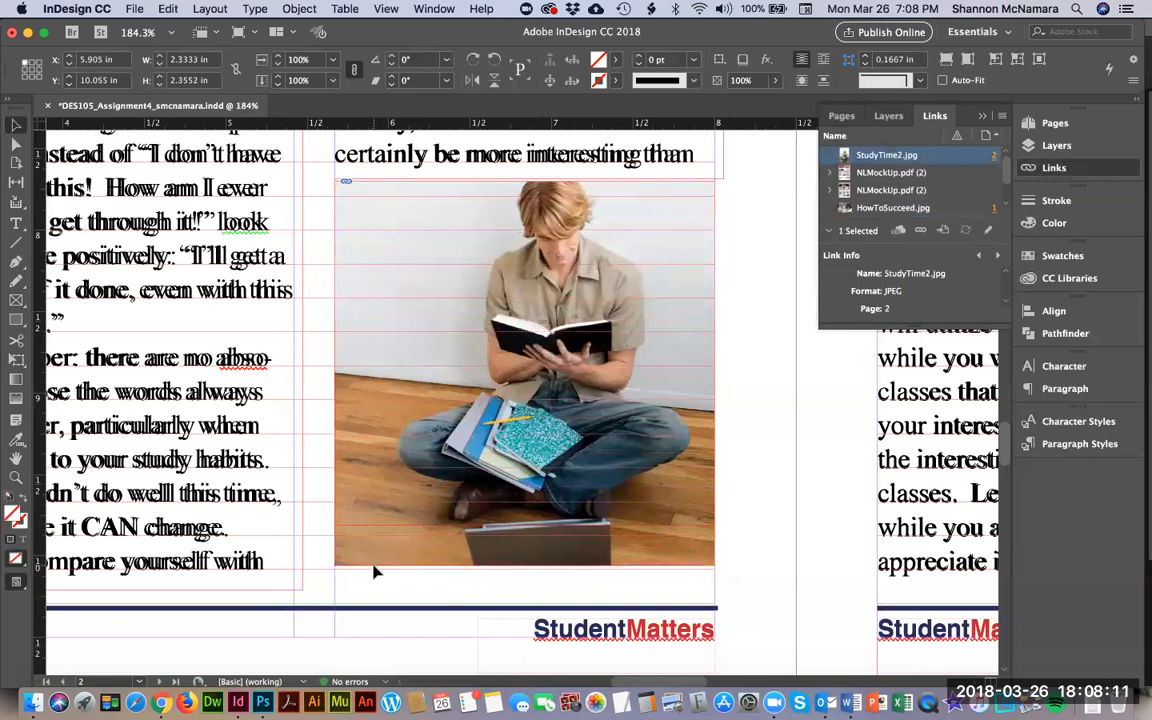
{"action": "left_click", "coordinate": [764, 491]}
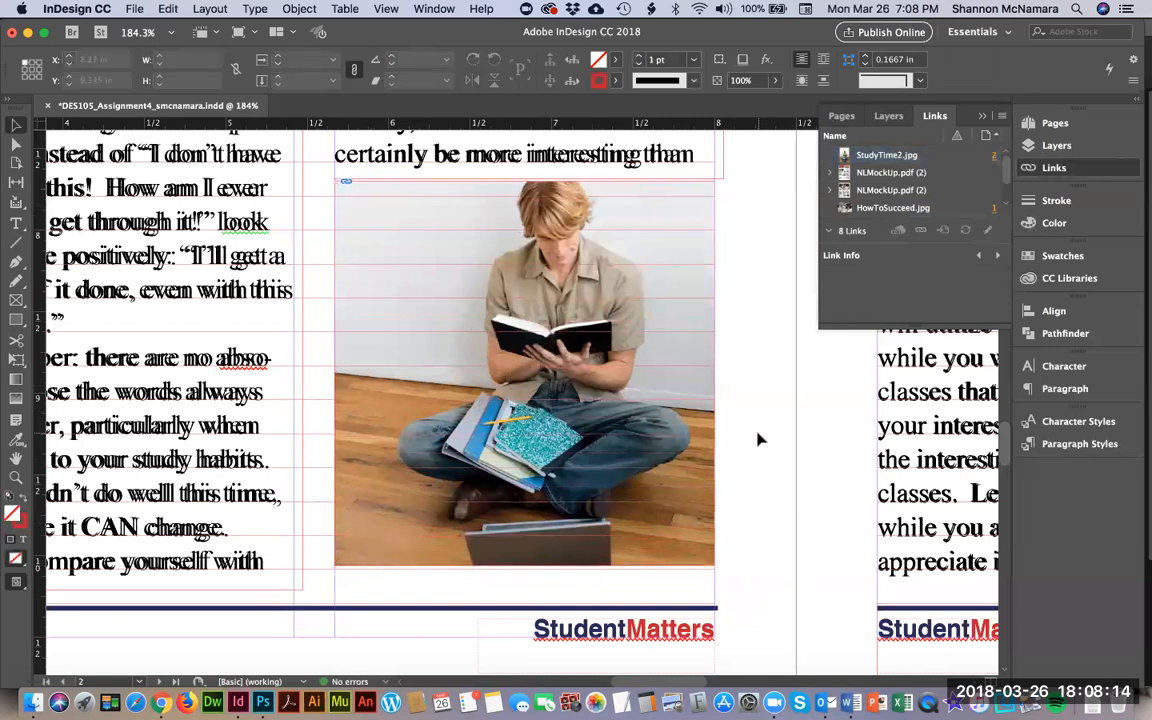
Examine the reference Healthy Snacking box and its photos on page 3.
{"action": "scroll", "coordinate": [769, 491], "scroll_direction": "right", "scroll_amount": 7}
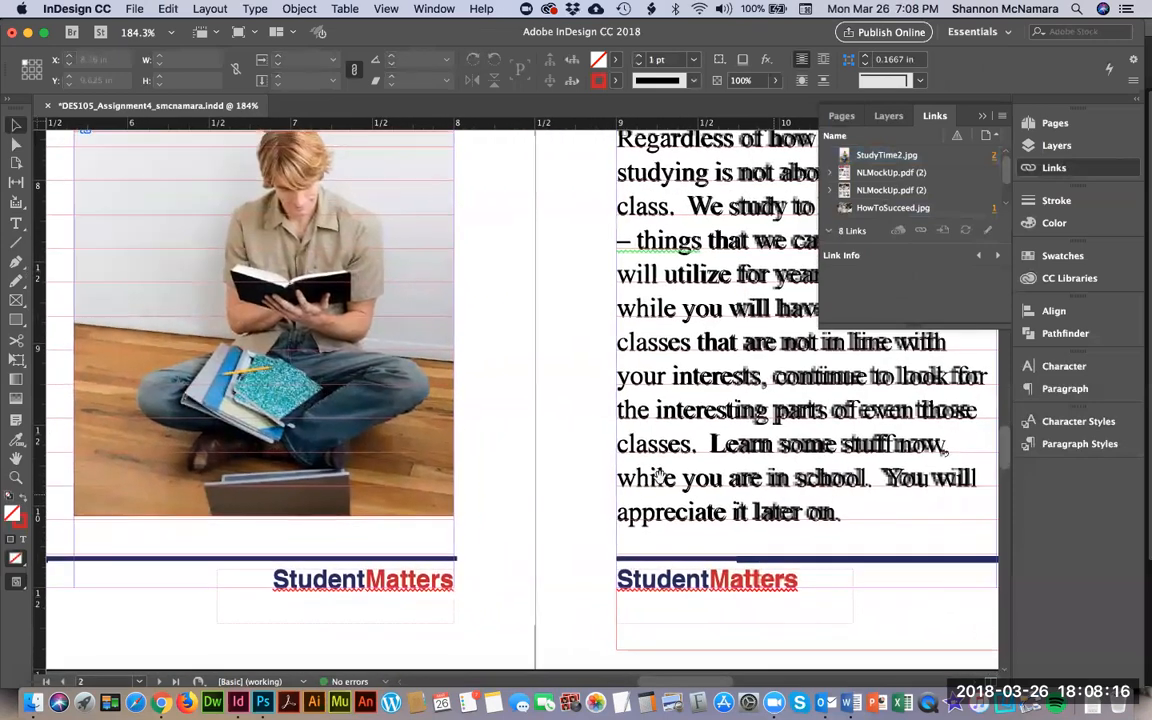
{"action": "scroll", "coordinate": [415, 477], "scroll_direction": "right", "scroll_amount": 8}
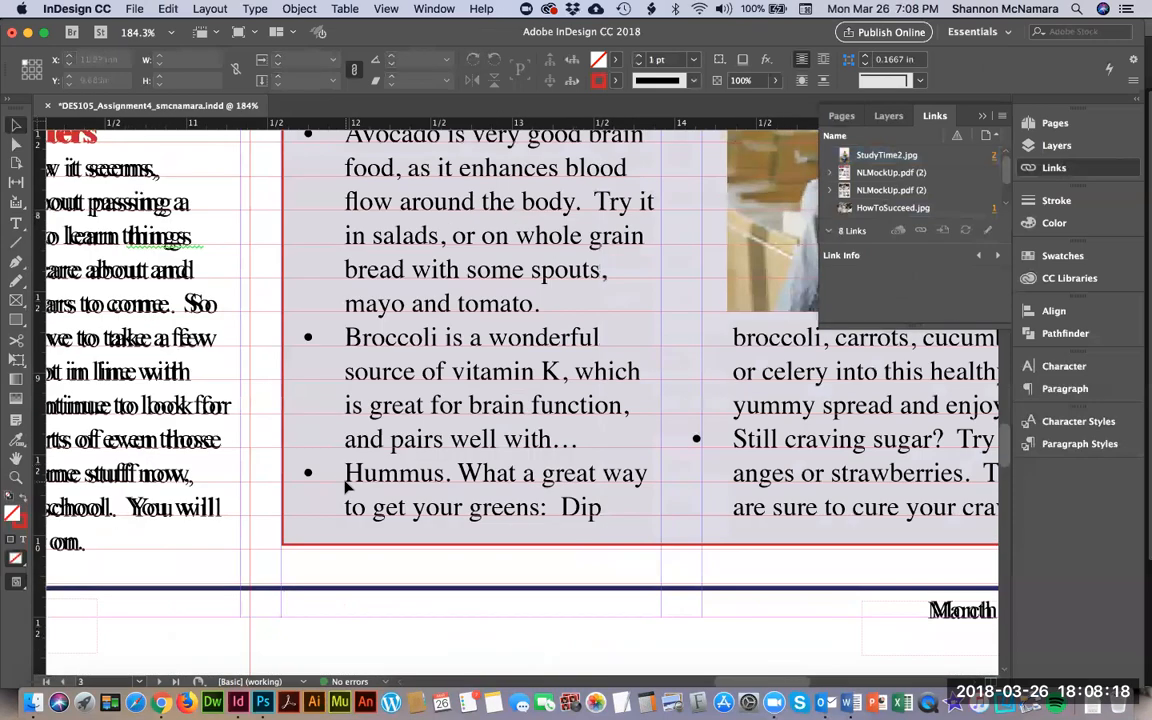
{"action": "scroll", "coordinate": [350, 476], "scroll_direction": "down", "scroll_amount": 5}
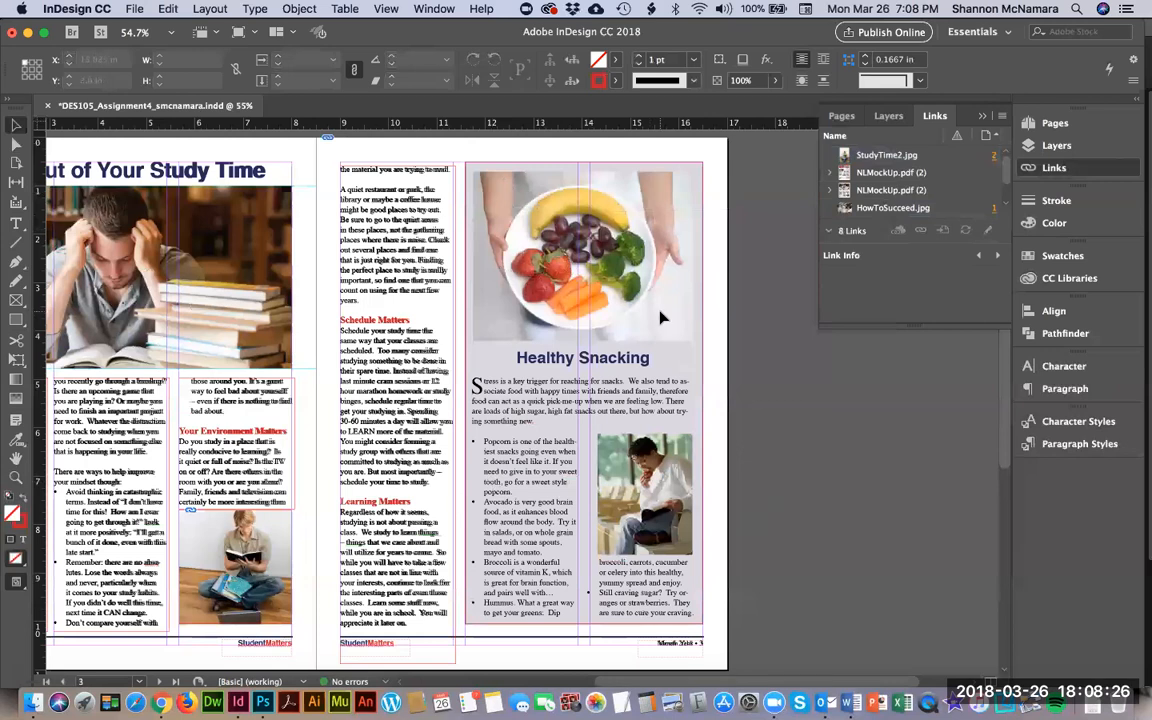
{"action": "key", "text": "z"}
{"action": "left_click_drag", "start_coordinate": [444, 152], "coordinate": [763, 442]}
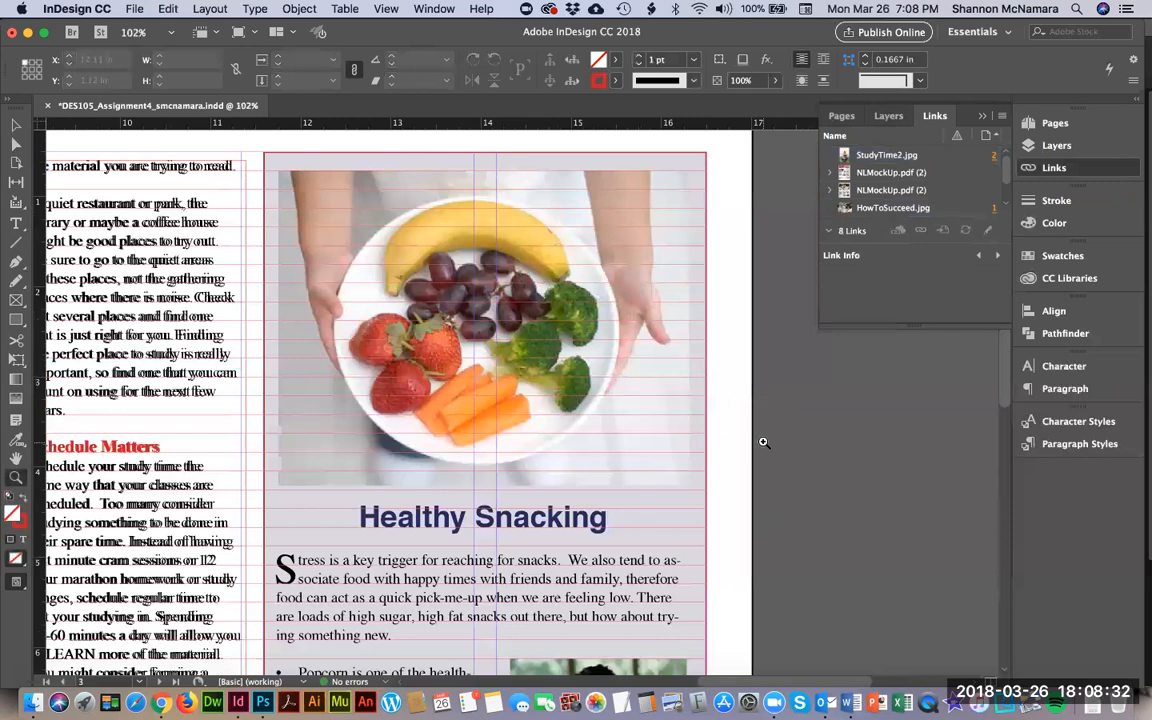
{"action": "key", "text": "super+0"}
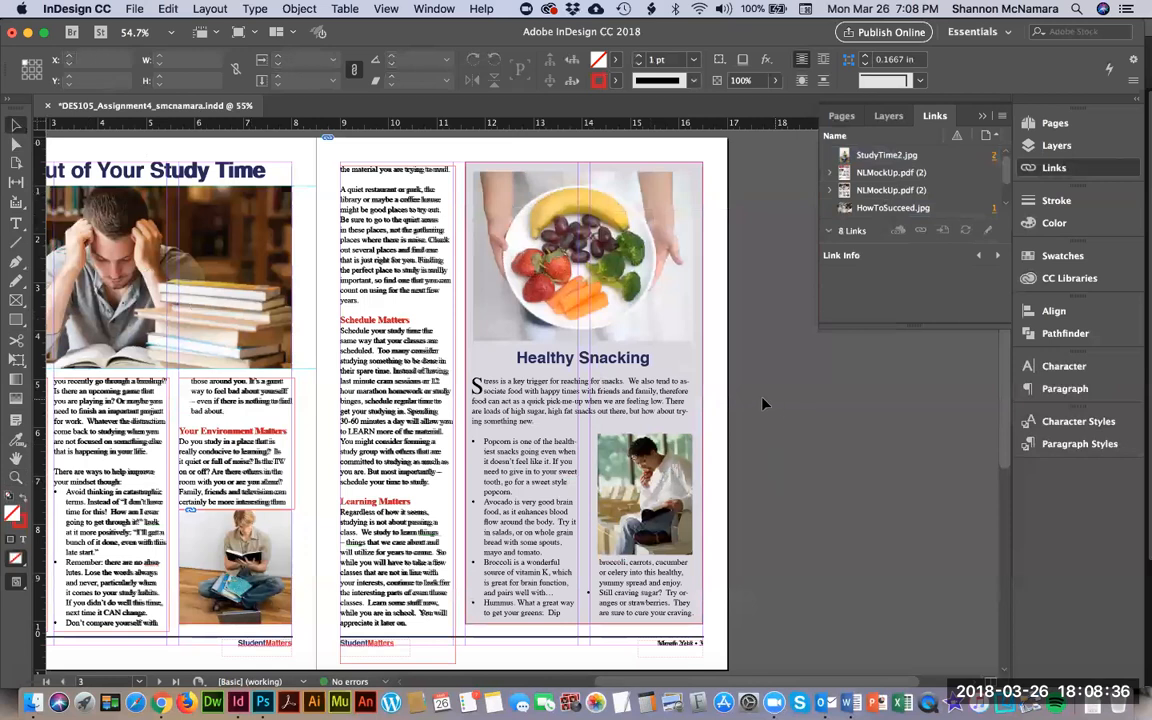
Bring page 1's tinted, red-bordered box onto page 3, aligning it with the Healthy Snacking reference's upper-left corner at X 11.5833 in, Y 0.5 in.
{"action": "scroll", "coordinate": [685, 356], "scroll_direction": "up", "scroll_amount": 5}
{"action": "scroll", "coordinate": [576, 291], "scroll_direction": "up", "scroll_amount": 3}
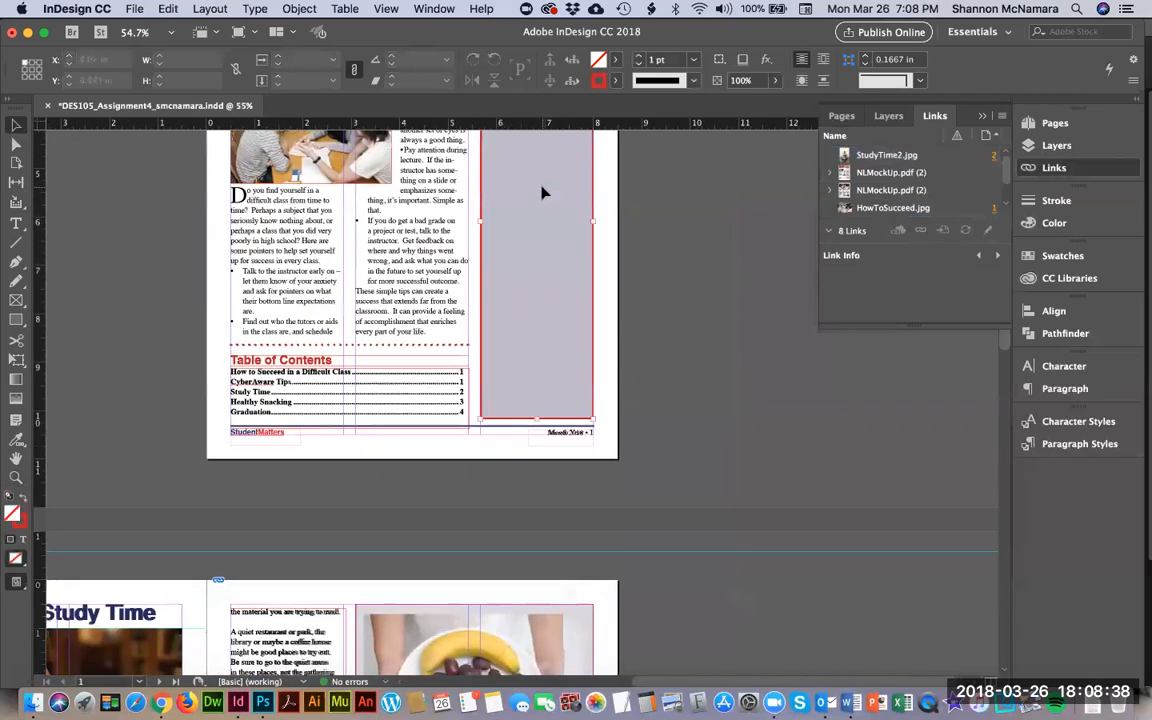
{"action": "left_click", "coordinate": [543, 192]}
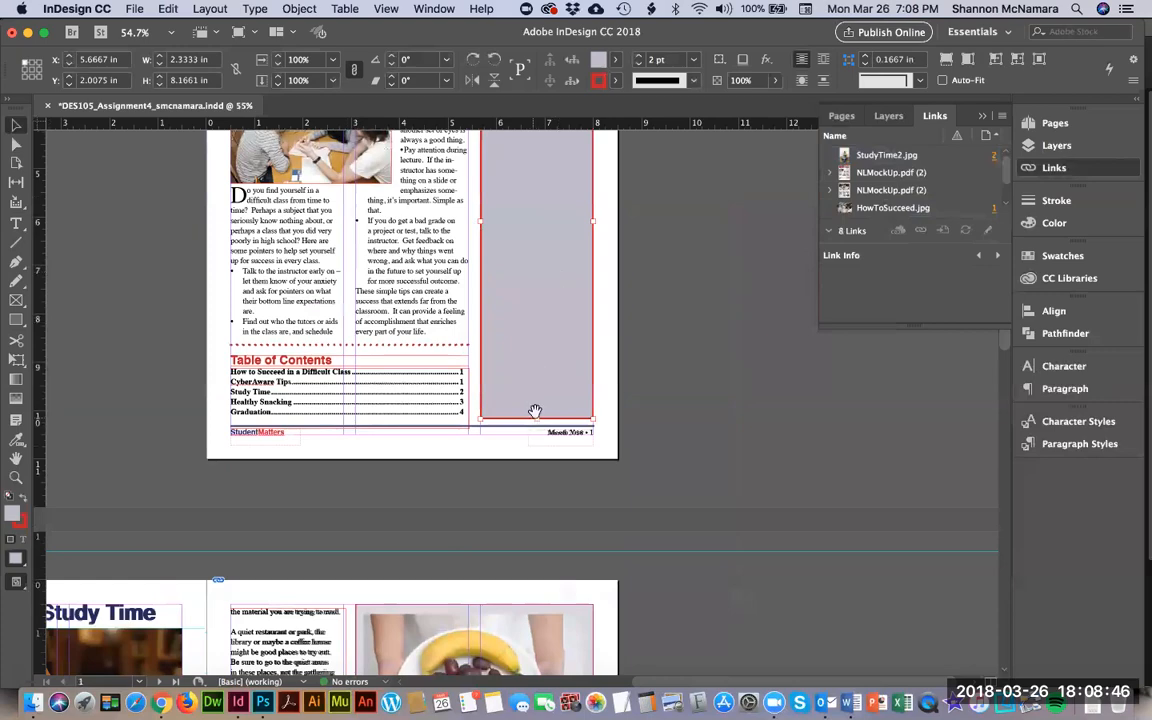
{"action": "scroll", "coordinate": [550, 260], "scroll_direction": "down", "scroll_amount": 3}
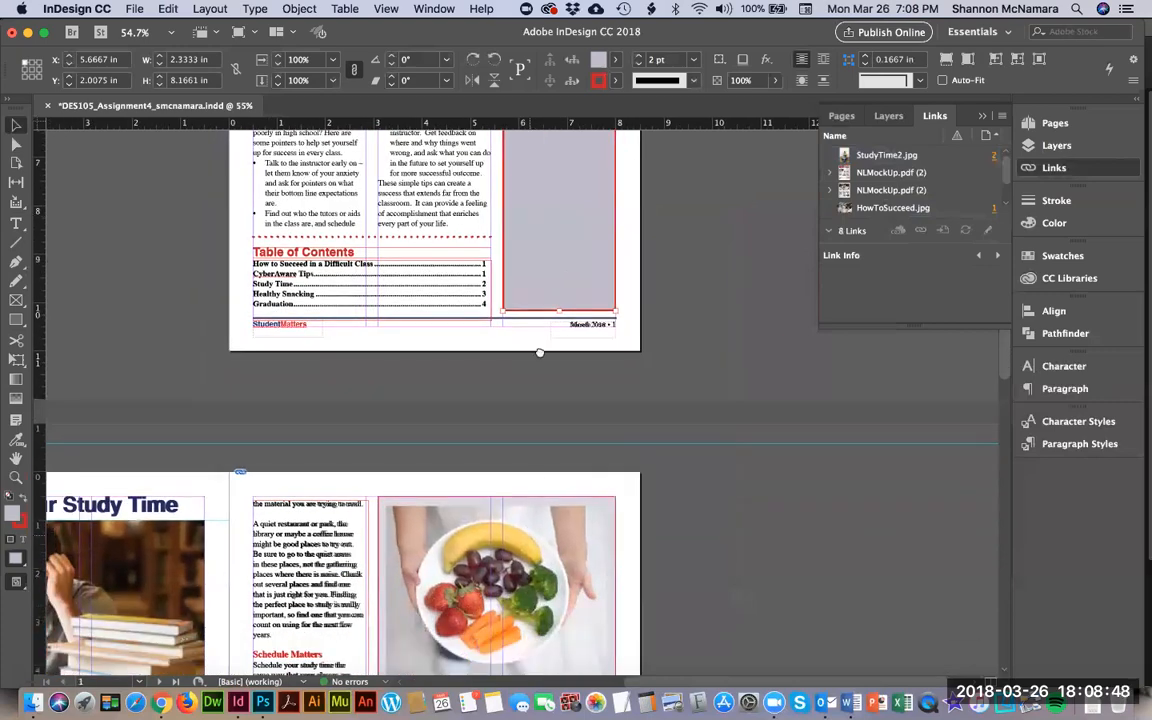
{"action": "scroll", "coordinate": [529, 238], "scroll_direction": "down", "scroll_amount": 5}
{"action": "scroll", "coordinate": [529, 238], "scroll_direction": "up", "scroll_amount": 5}
{"action": "scroll", "coordinate": [529, 238], "scroll_direction": "down", "scroll_amount": 3}
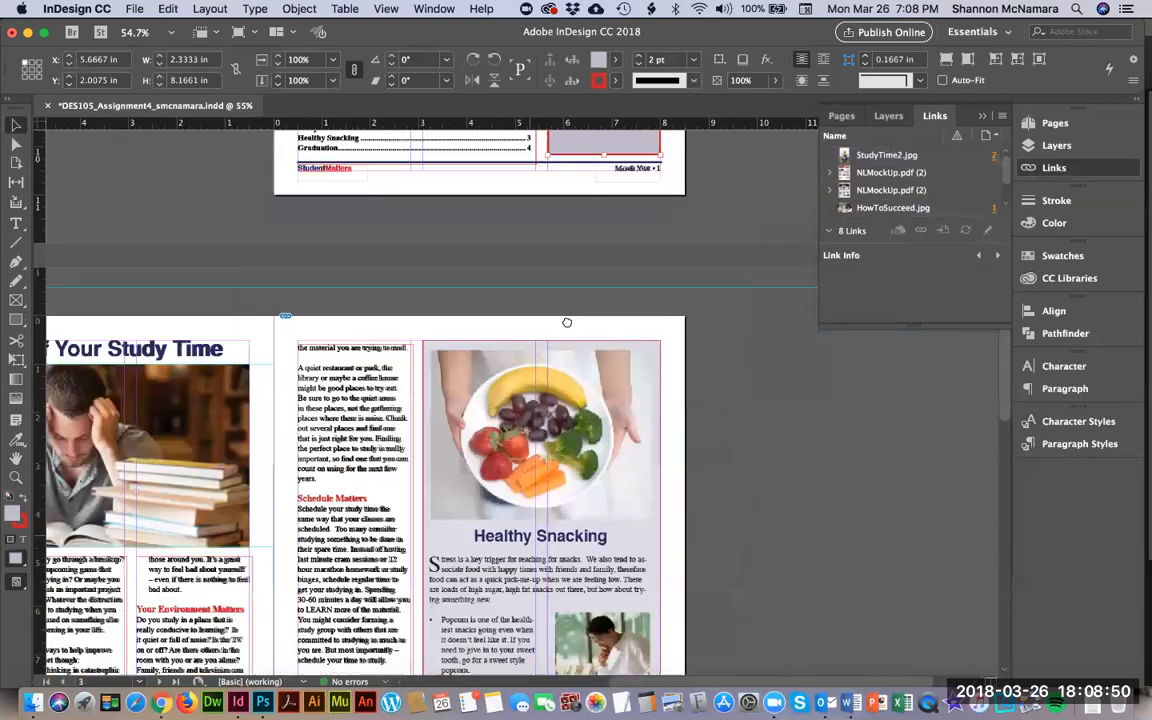
{"action": "scroll", "coordinate": [543, 590], "scroll_direction": "up", "scroll_amount": 3}
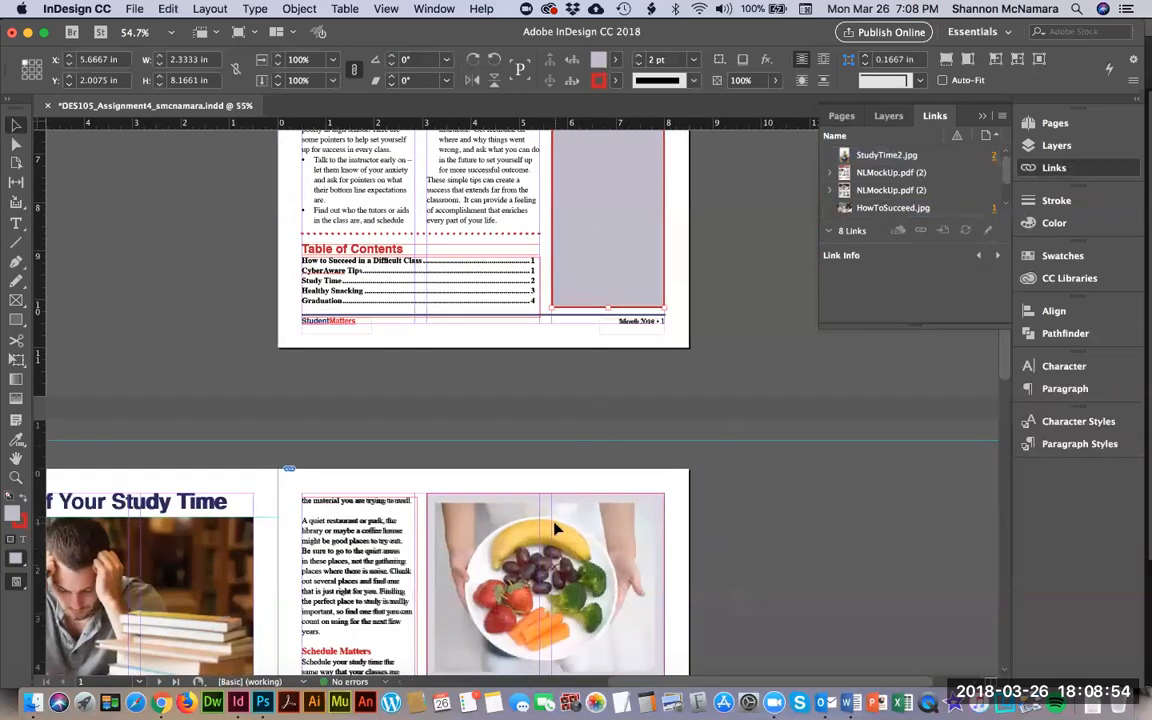
{"action": "left_click_drag", "start_coordinate": [605, 233], "coordinate": [484, 525]}
{"action": "scroll", "coordinate": [565, 345], "scroll_direction": "down", "scroll_amount": 5}
{"action": "left_click_drag", "start_coordinate": [565, 345], "coordinate": [568, 303]}
{"action": "left_click_drag", "start_coordinate": [473, 184], "coordinate": [442, 406]}
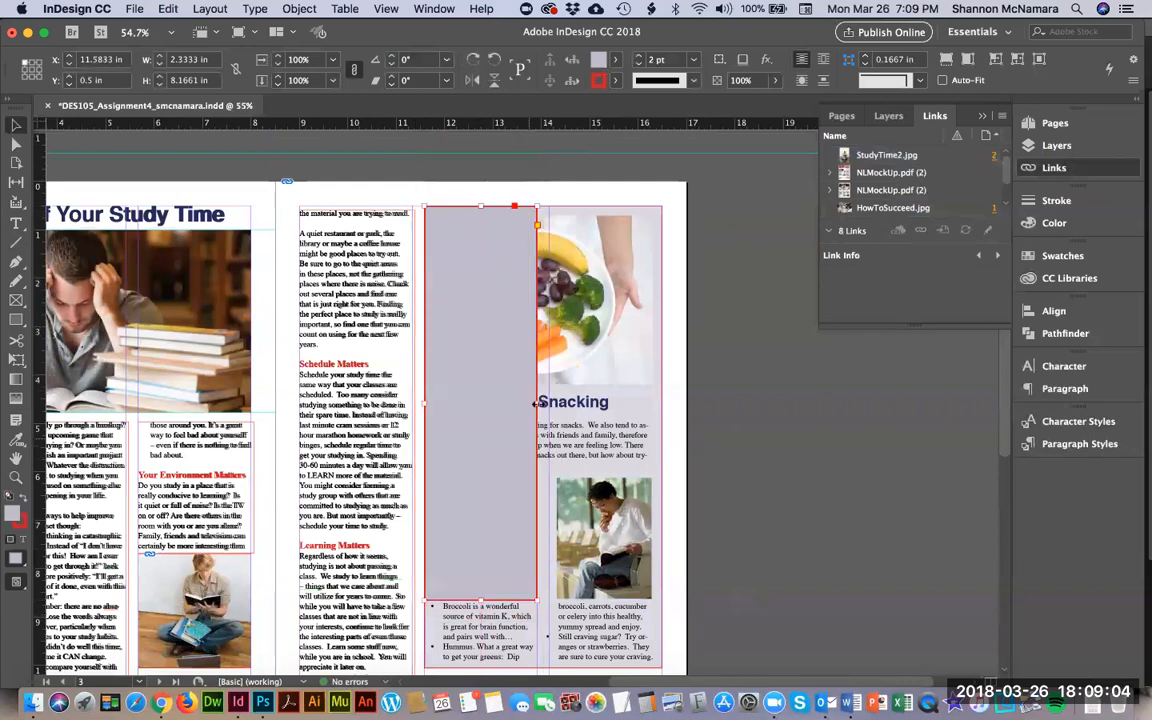
Enlarge the tinted box on page 3 to 4.9167 in wide and 9.56 in high, covering the reference Healthy Snacking box.
{"action": "left_click_drag", "start_coordinate": [538, 405], "coordinate": [661, 388]}
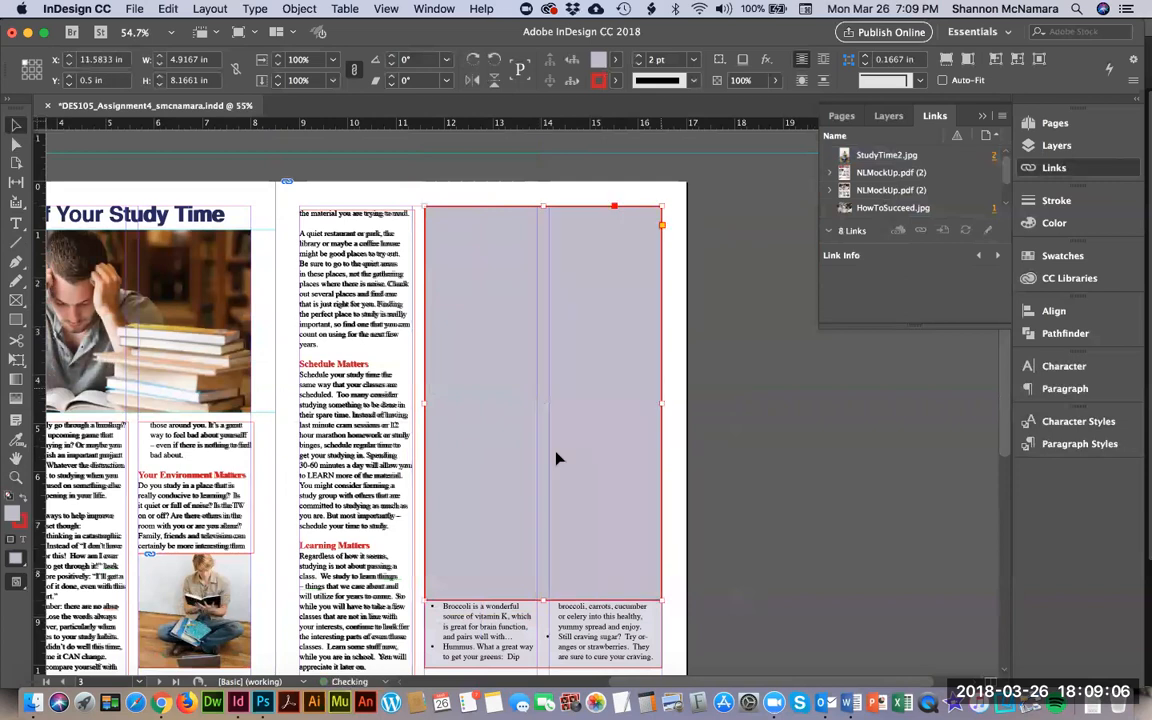
{"action": "scroll", "coordinate": [540, 352], "scroll_direction": "down", "scroll_amount": 5}
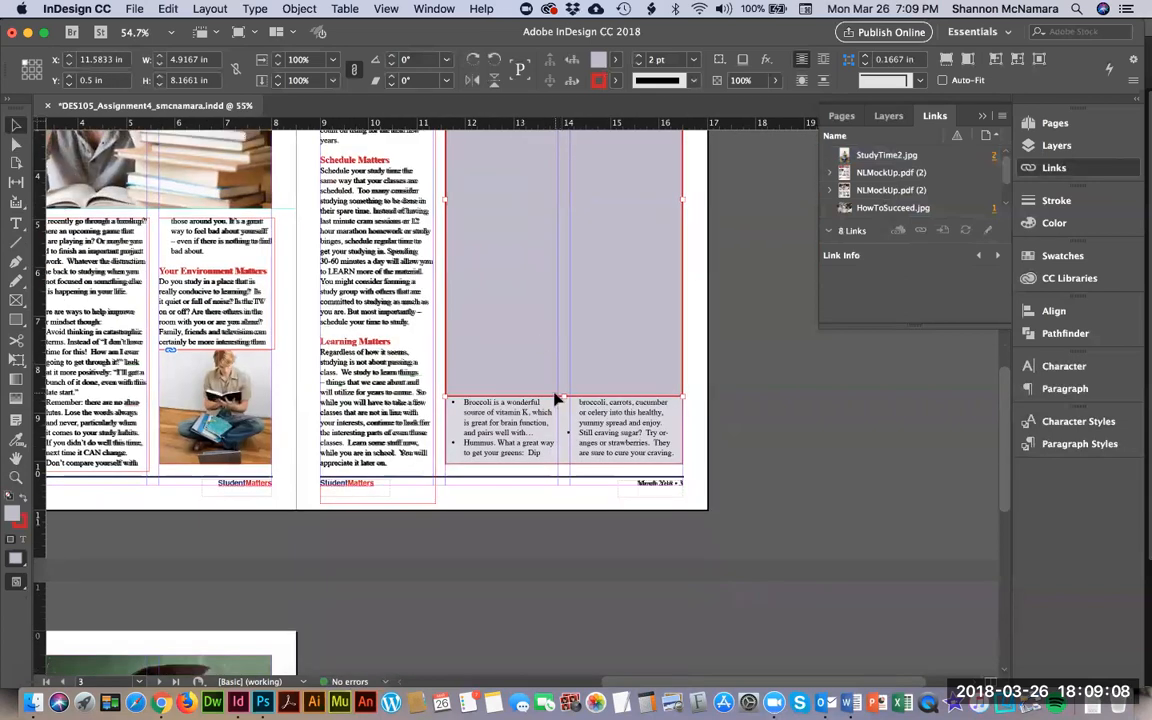
{"action": "left_click_drag", "start_coordinate": [562, 397], "coordinate": [529, 463]}
{"action": "left_click", "coordinate": [752, 470]}
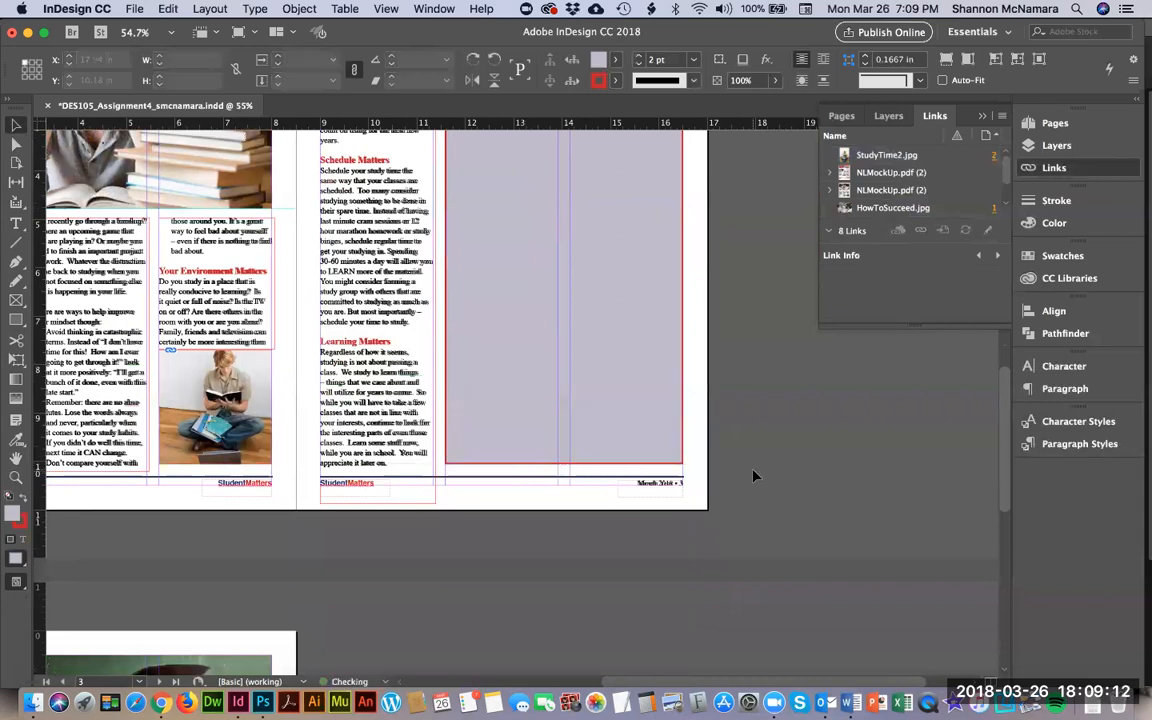
Inspect the tinted box's lower edge and corners up close for alignment with the reference box.
{"action": "key", "text": "z"}
{"action": "left_click_drag", "start_coordinate": [434, 441], "coordinate": [487, 499]}
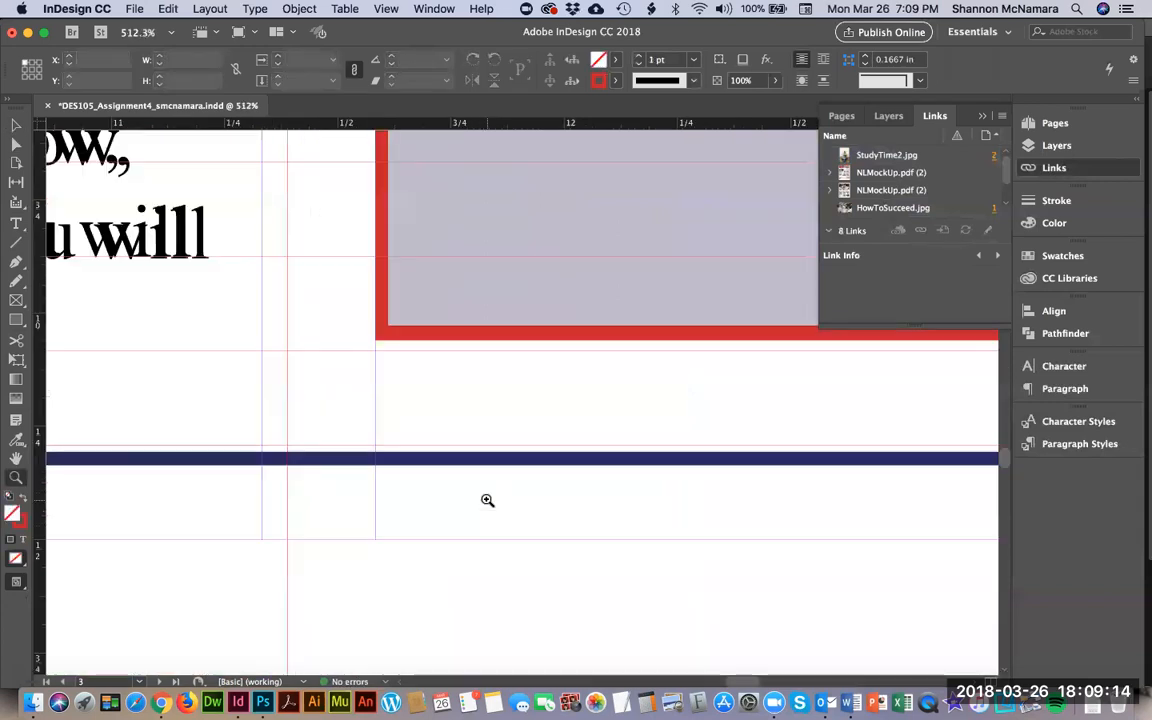
{"action": "key", "text": "v"}
{"action": "left_click", "coordinate": [470, 247]}
{"action": "key", "text": "space"}
{"action": "left_click_drag", "start_coordinate": [856, 394], "coordinate": [375, 480]}
{"action": "key", "text": "space"}
{"action": "left_click_drag", "start_coordinate": [820, 386], "coordinate": [508, 428]}
{"action": "key", "text": "super+0"}
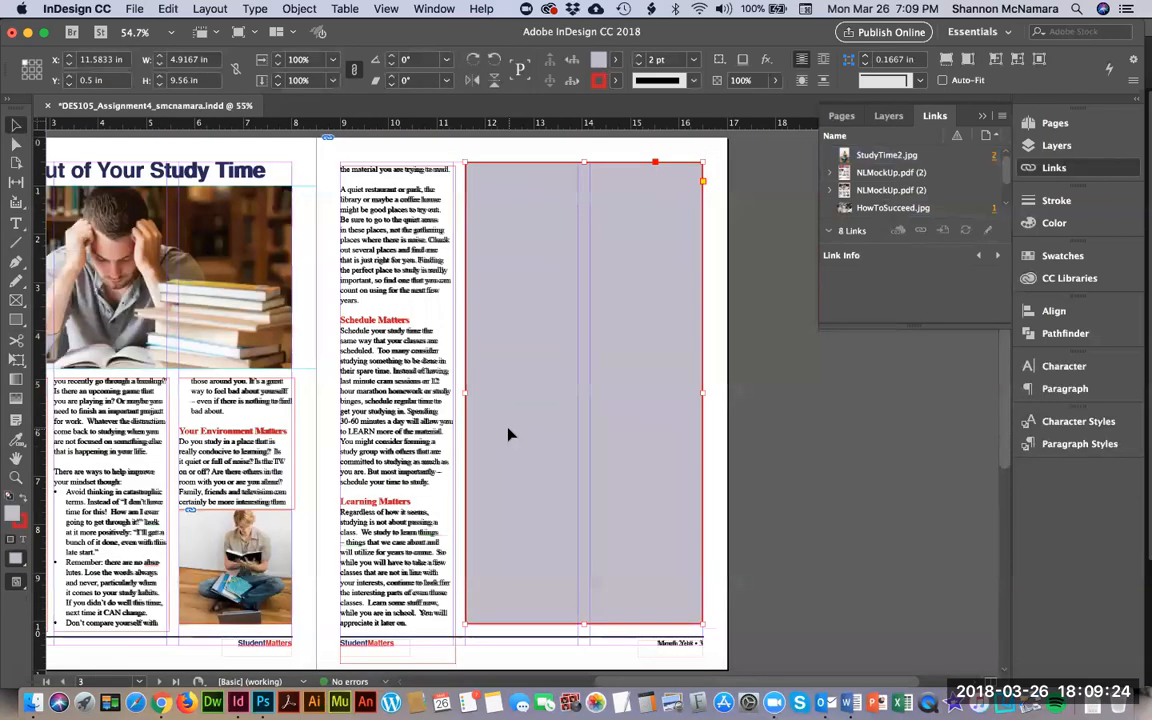
Create a new layer named "Blue background" and position it between Layer 2 and EXAMPLE in the layer order.
{"action": "left_click", "coordinate": [889, 116]}
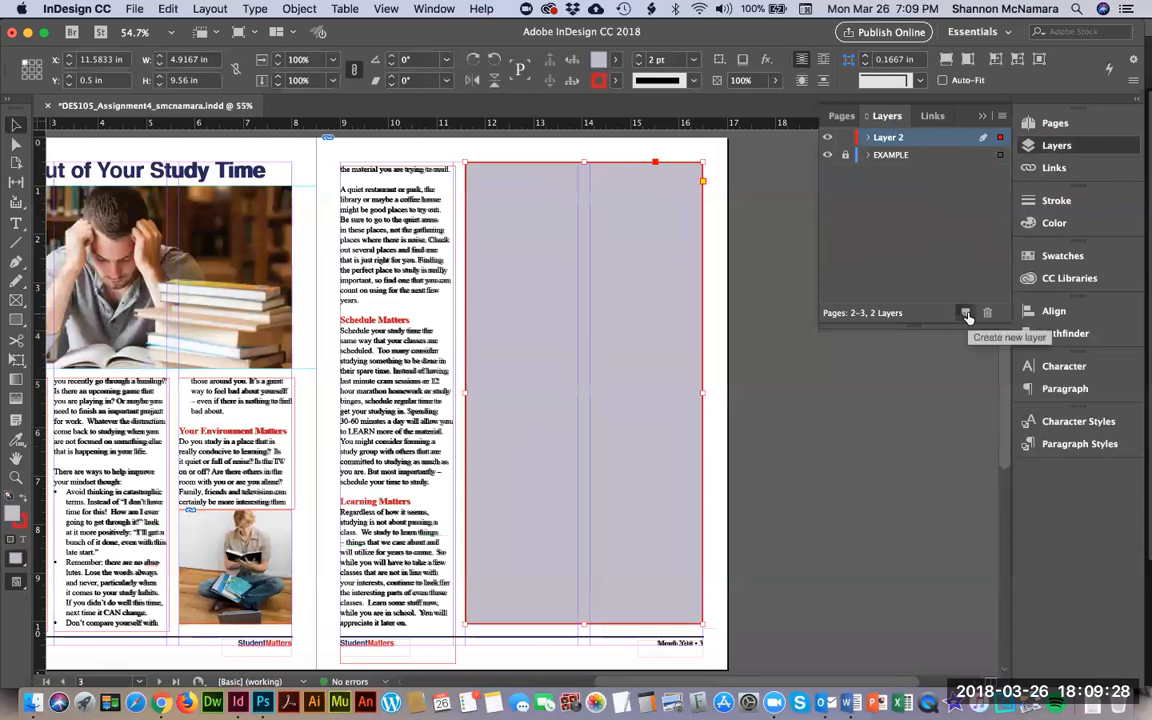
{"action": "left_click", "coordinate": [966, 314]}
{"action": "left_click", "coordinate": [889, 139]}
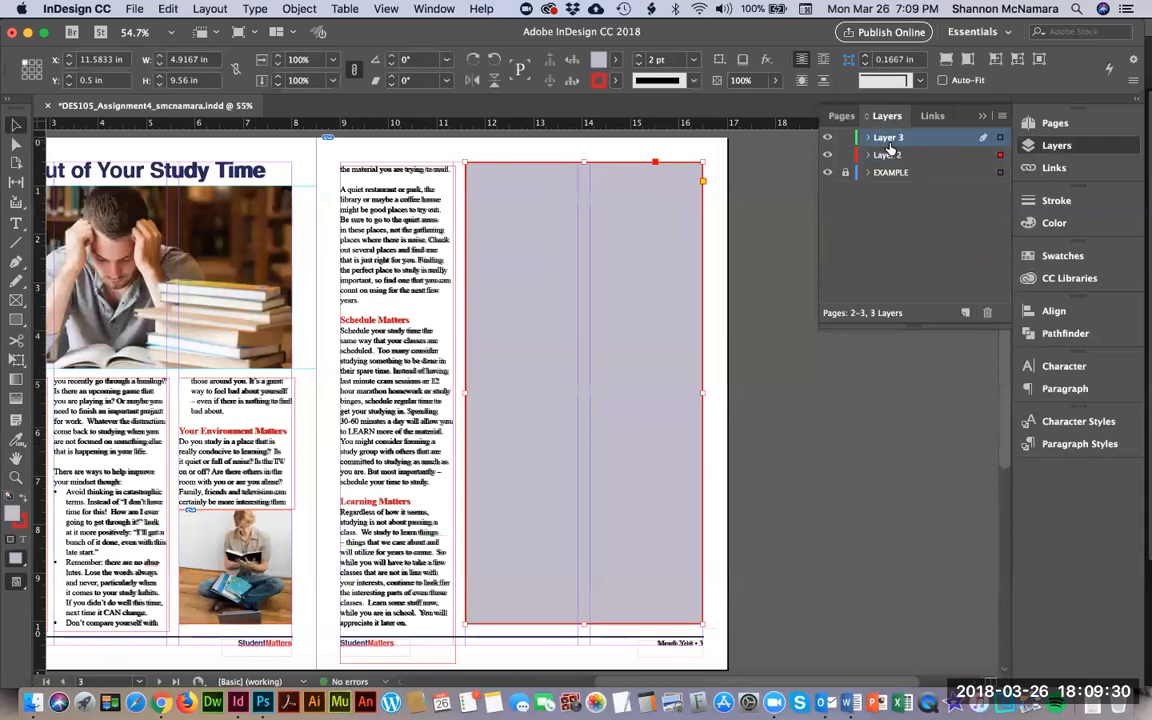
{"action": "left_click_drag", "start_coordinate": [892, 139], "coordinate": [884, 162]}
{"action": "double_click", "coordinate": [885, 158]}
{"action": "type", "text": "Blue background"}
{"action": "key", "text": "Return"}
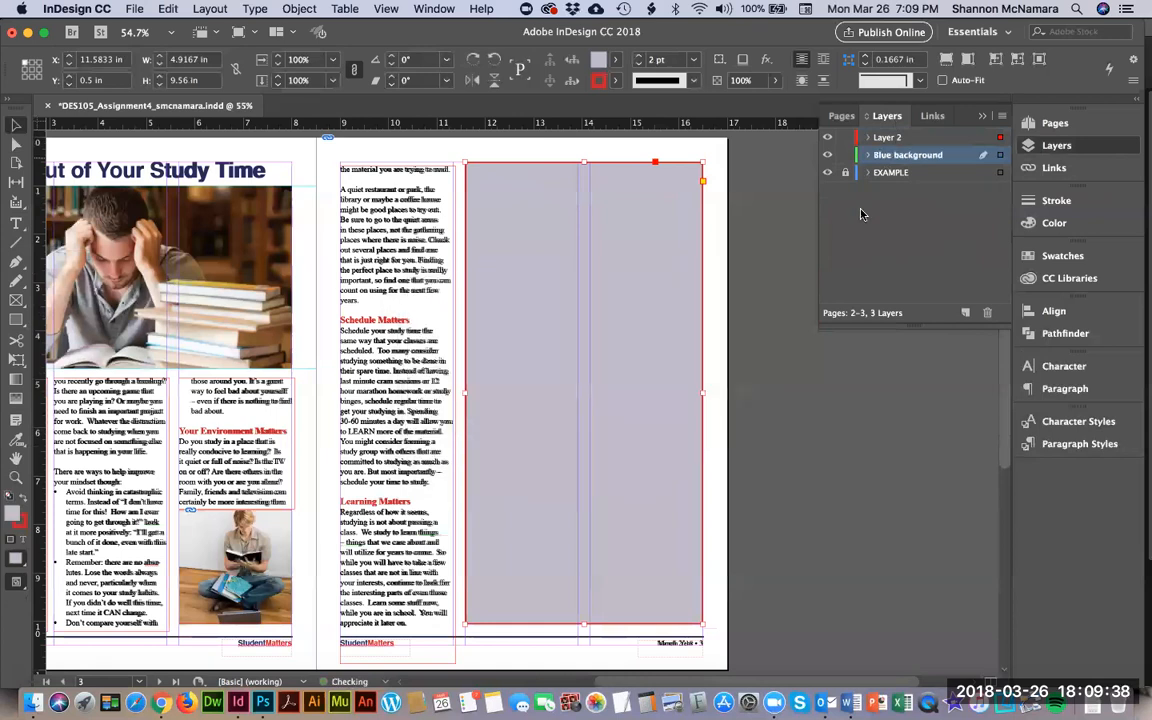
Move page 3's tinted box from Layer 2 to the Blue background layer, pasting it in place at its original position.
{"action": "left_click", "coordinate": [501, 211]}
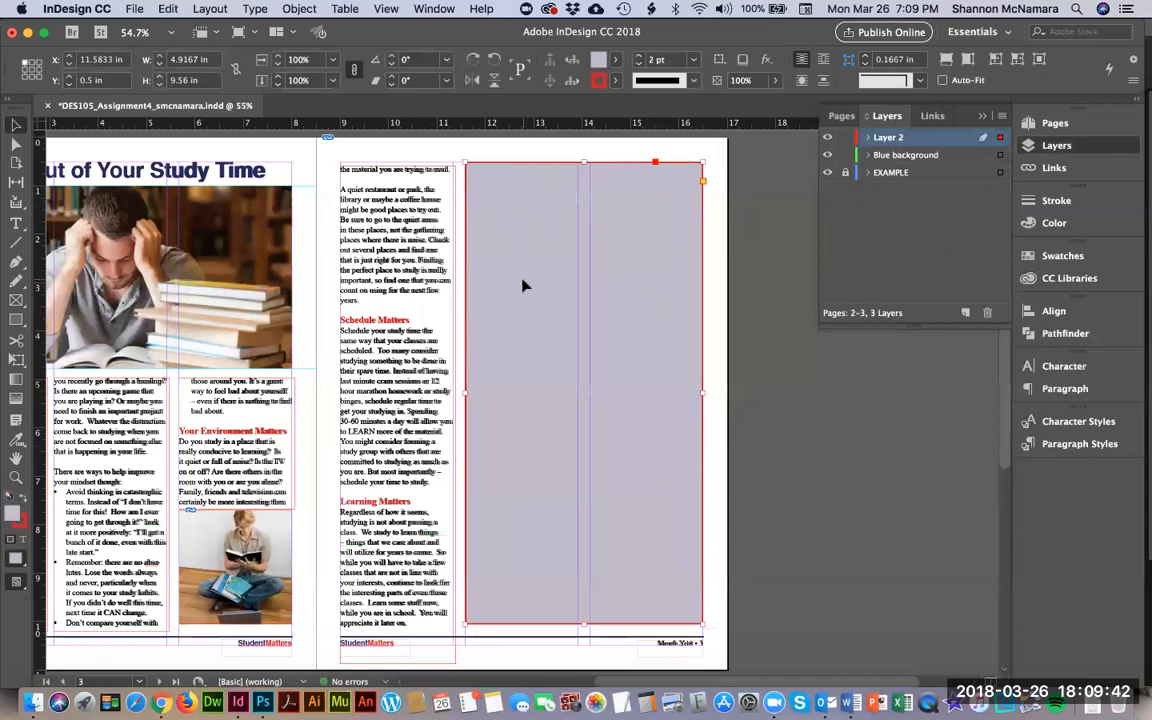
{"action": "key", "text": "Delete"}
{"action": "left_click", "coordinate": [896, 156]}
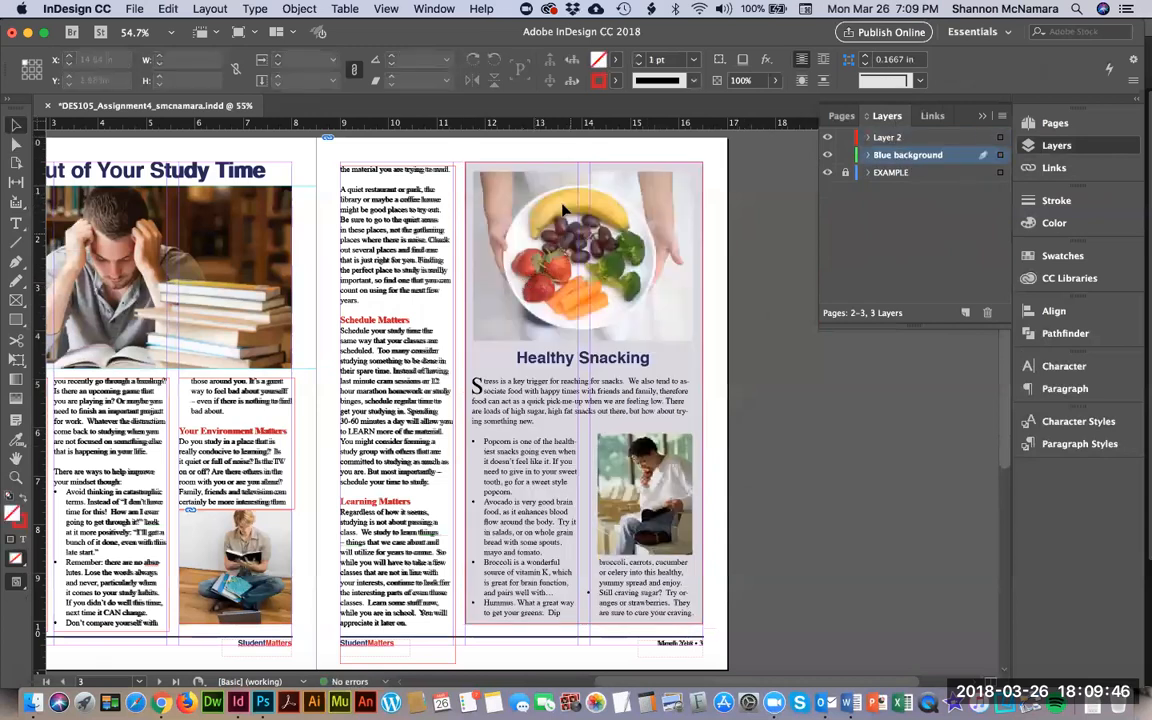
{"action": "right_click", "coordinate": [494, 196]}
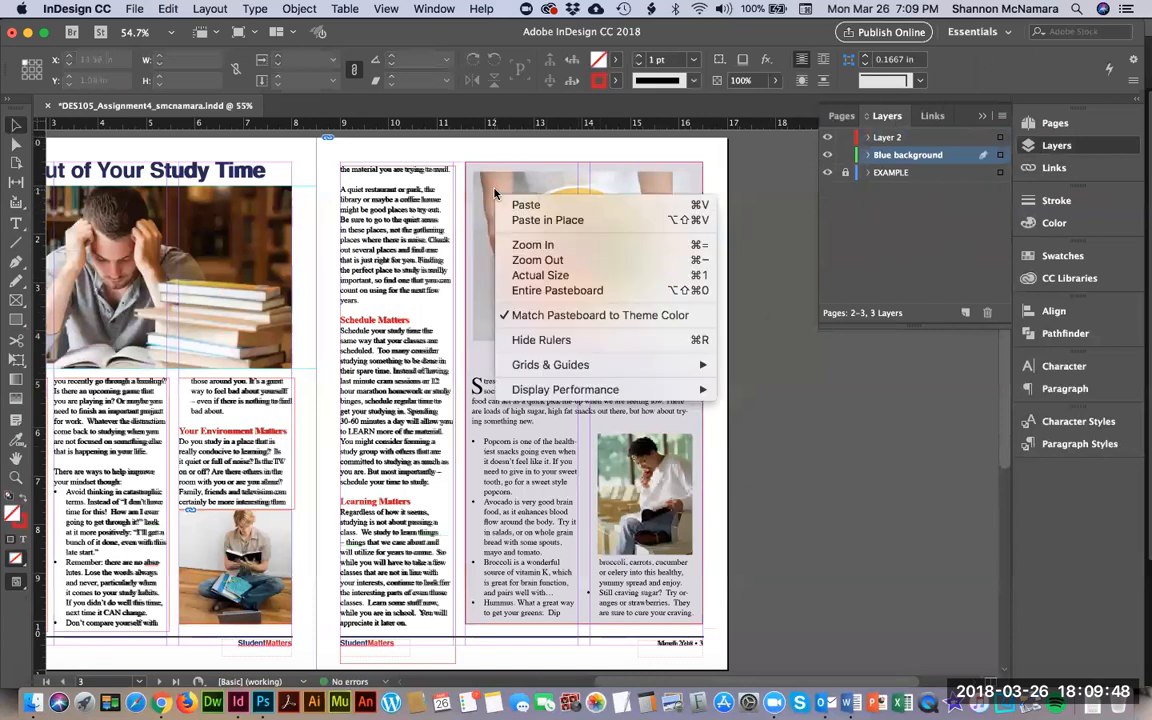
{"action": "left_click", "coordinate": [528, 220]}
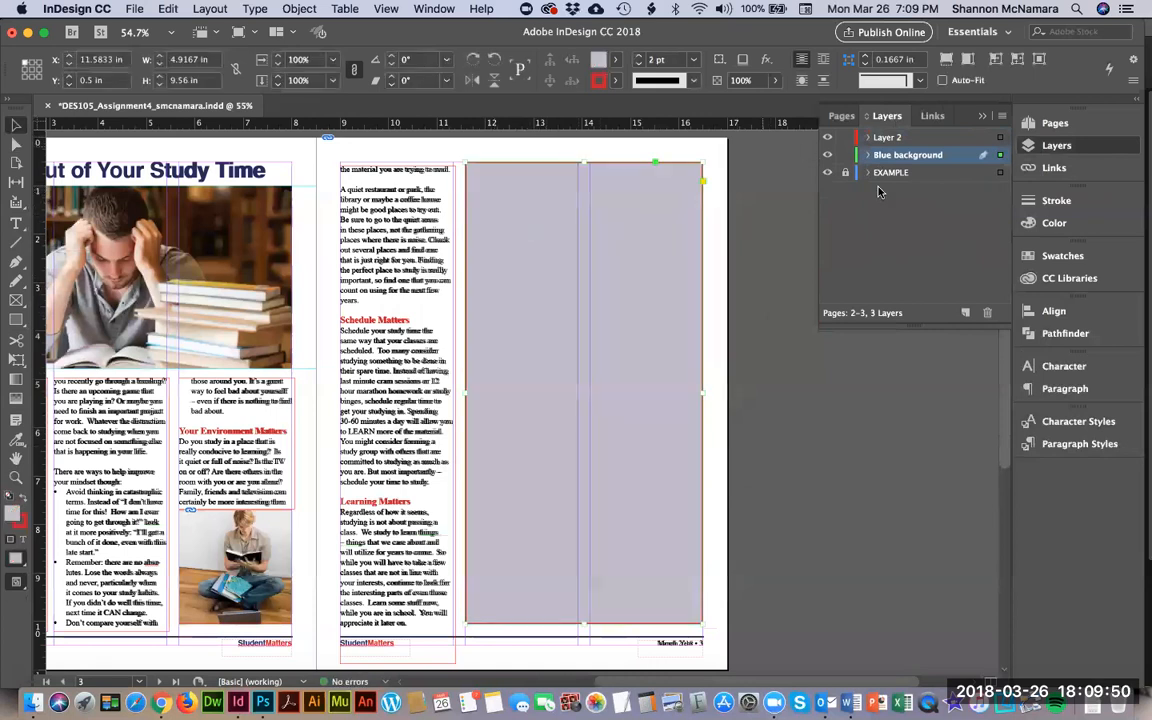
Hide the Blue background layer to expose the reference layout, and make Layer 2 the active layer.
{"action": "left_click", "coordinate": [827, 155]}
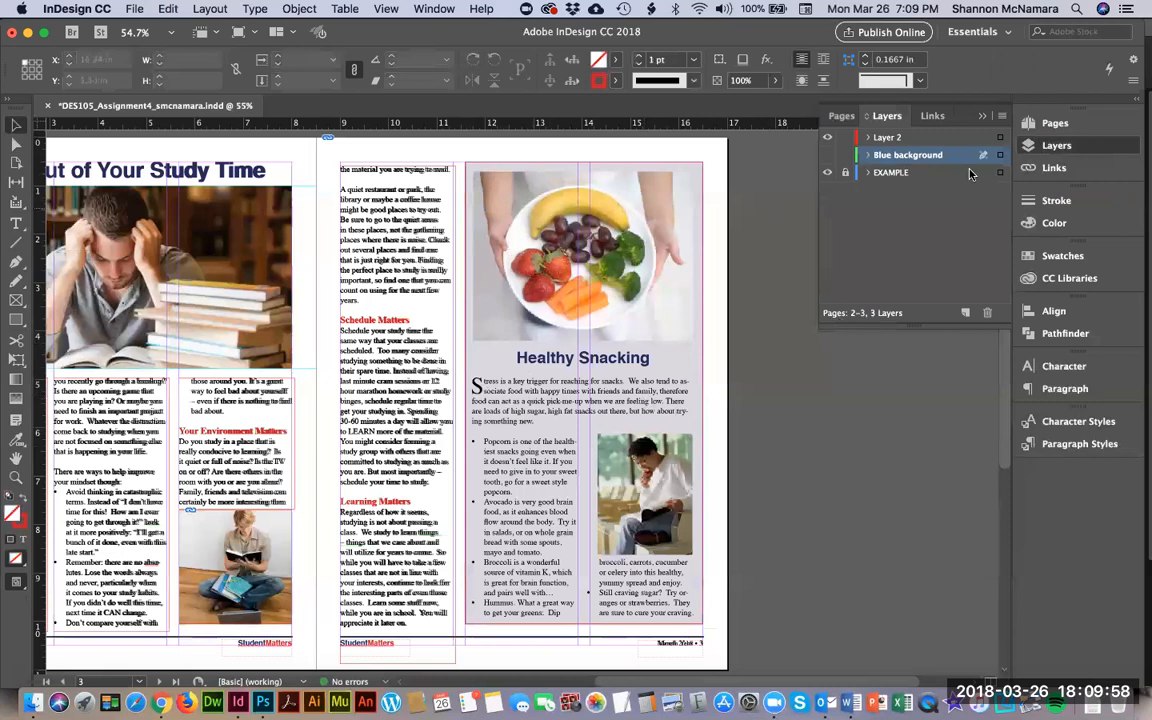
{"action": "left_click", "coordinate": [889, 137]}
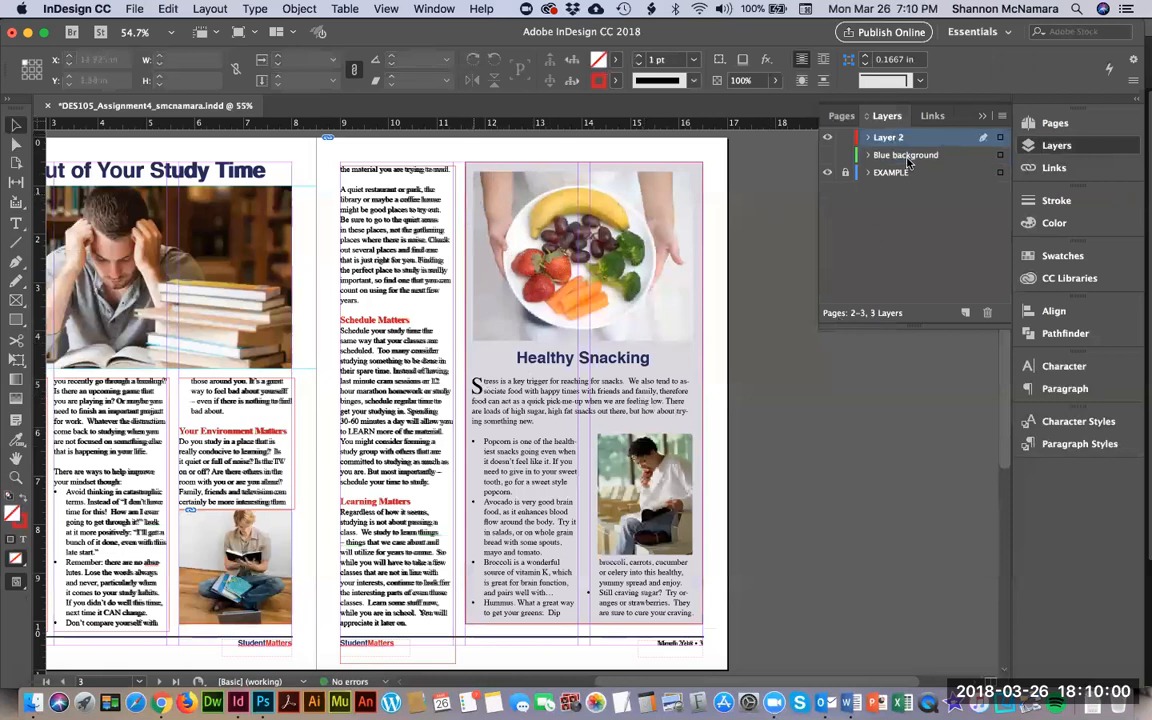
{"action": "left_click", "coordinate": [827, 155]}
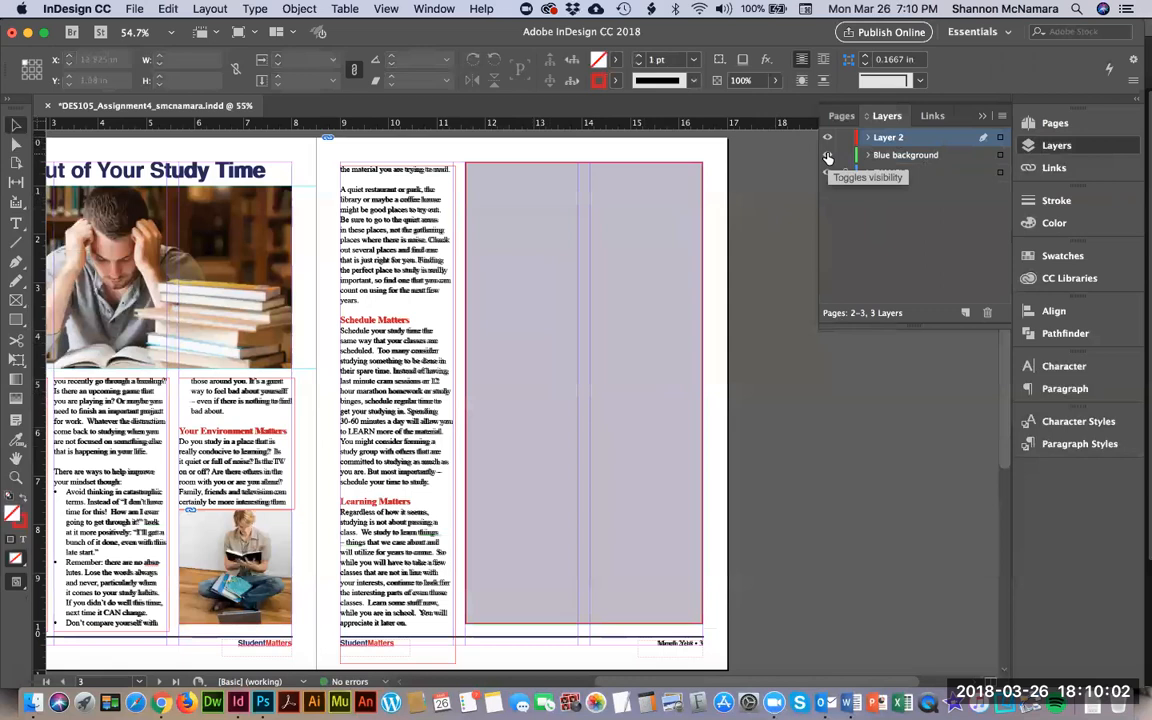
{"action": "left_click", "coordinate": [827, 155]}
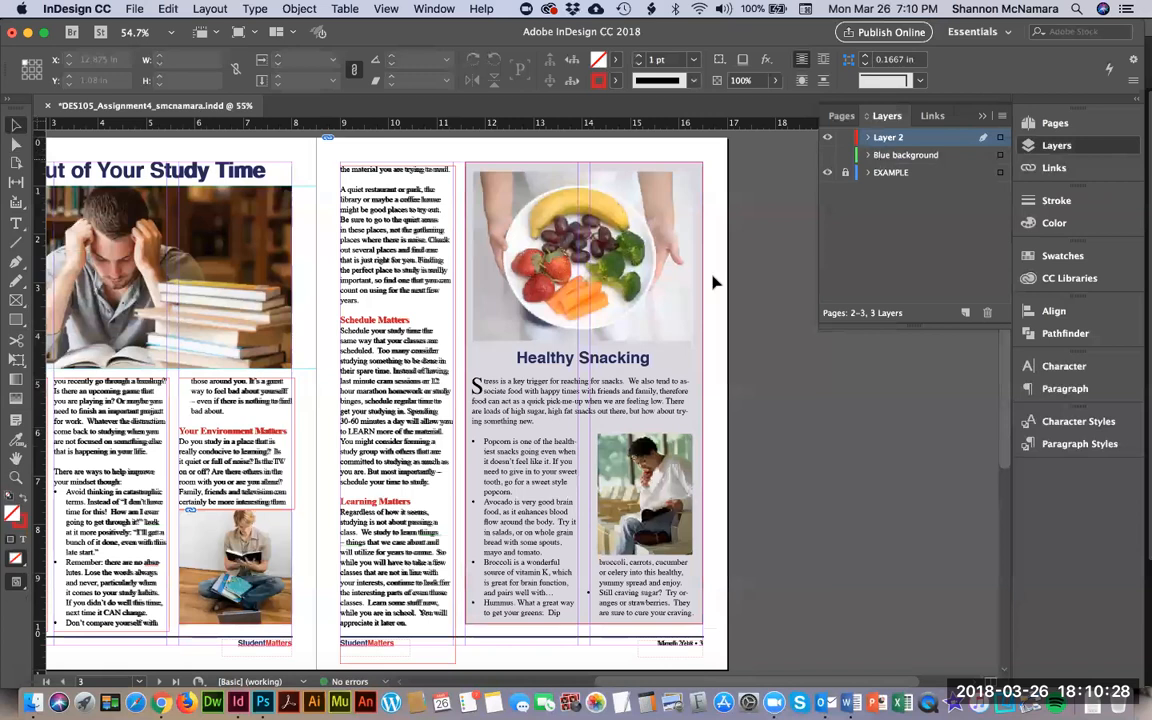
Examine the reference Healthy Snacking box up close, from its plate photo through the intro text to the bulleted columns.
{"action": "key", "text": "z"}
{"action": "mouse_move", "coordinate": [451, 157]}
{"action": "left_mouse_down"}
{"action": "mouse_move", "coordinate": [560, 300]}
{"action": "mouse_move", "coordinate": [770, 434]}
{"action": "left_mouse_up"}
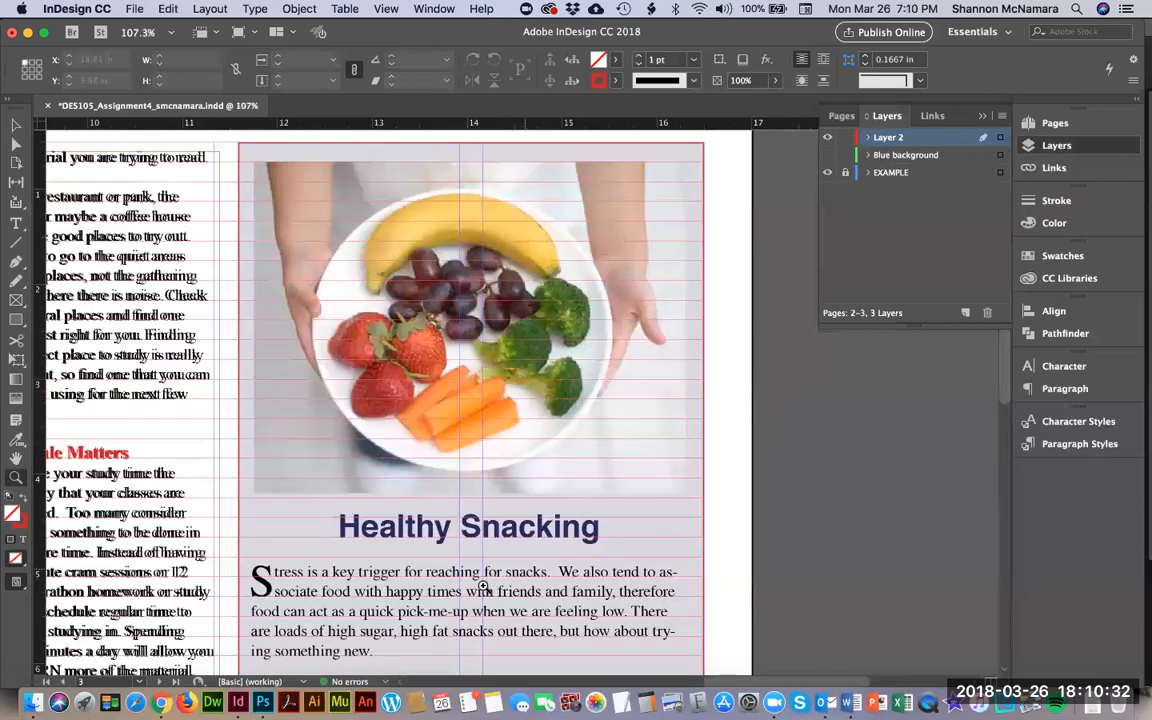
{"action": "scroll", "coordinate": [468, 458], "scroll_direction": "down", "scroll_amount": 5}
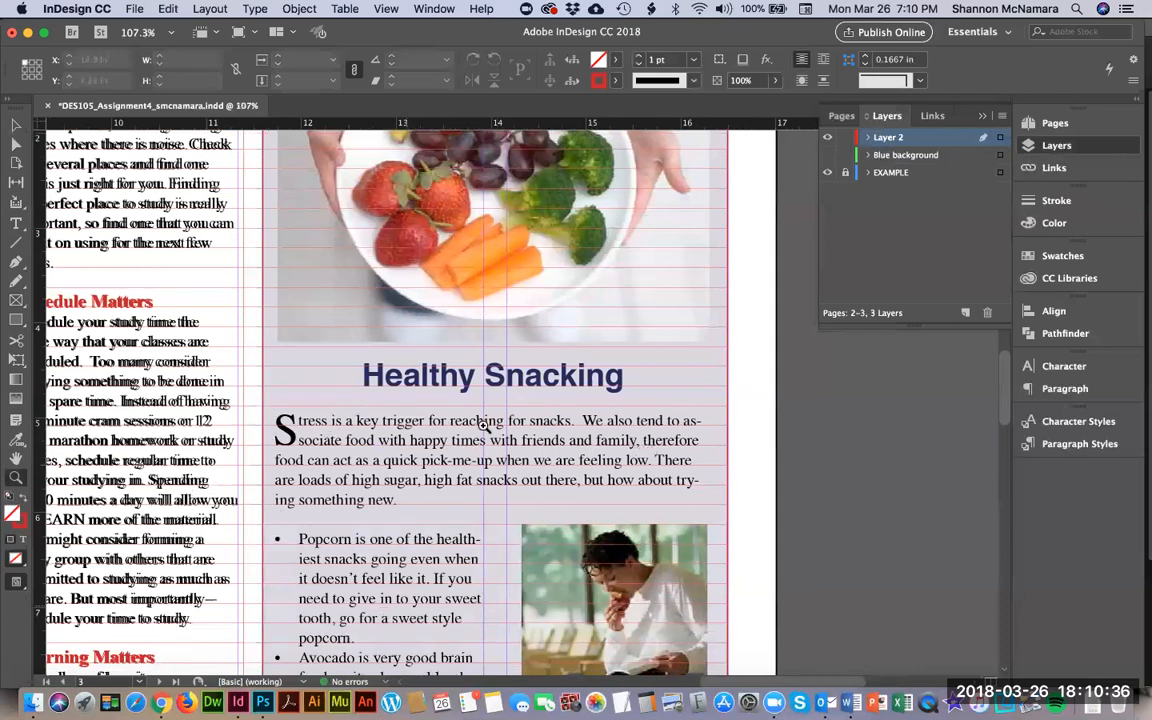
{"action": "scroll", "coordinate": [501, 397], "scroll_direction": "down", "scroll_amount": 3}
{"action": "scroll", "coordinate": [501, 397], "scroll_direction": "down", "scroll_amount": 5}
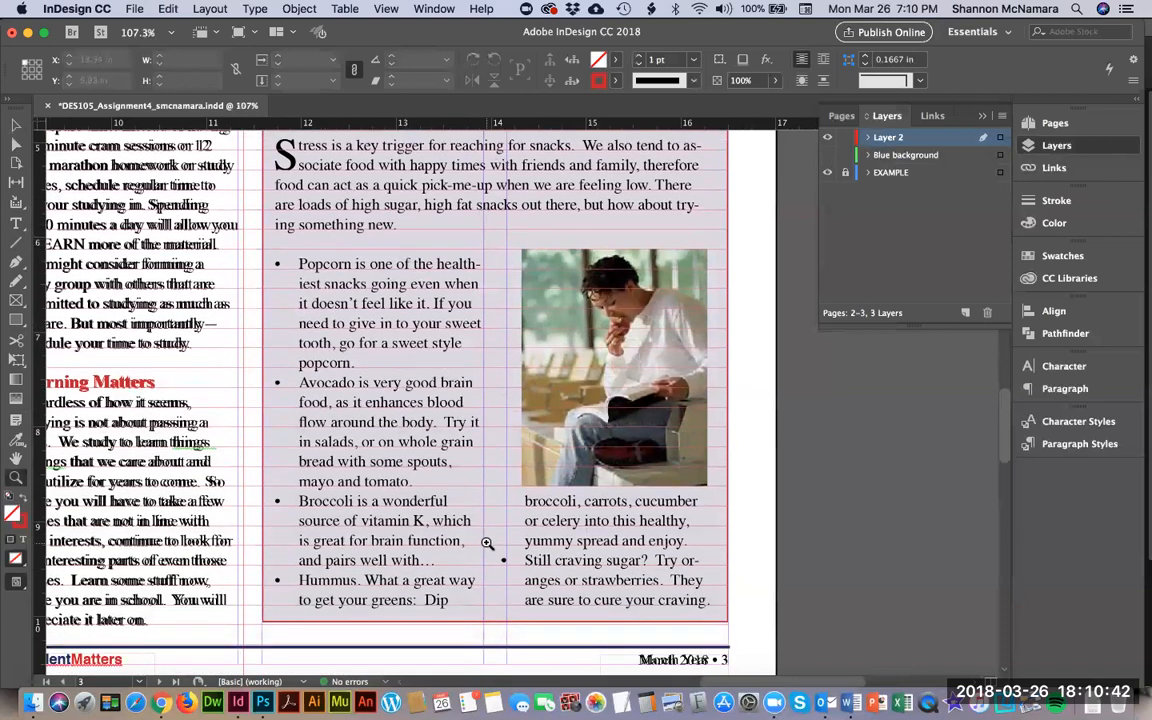
{"action": "scroll", "coordinate": [487, 542], "scroll_direction": "up", "scroll_amount": 3}
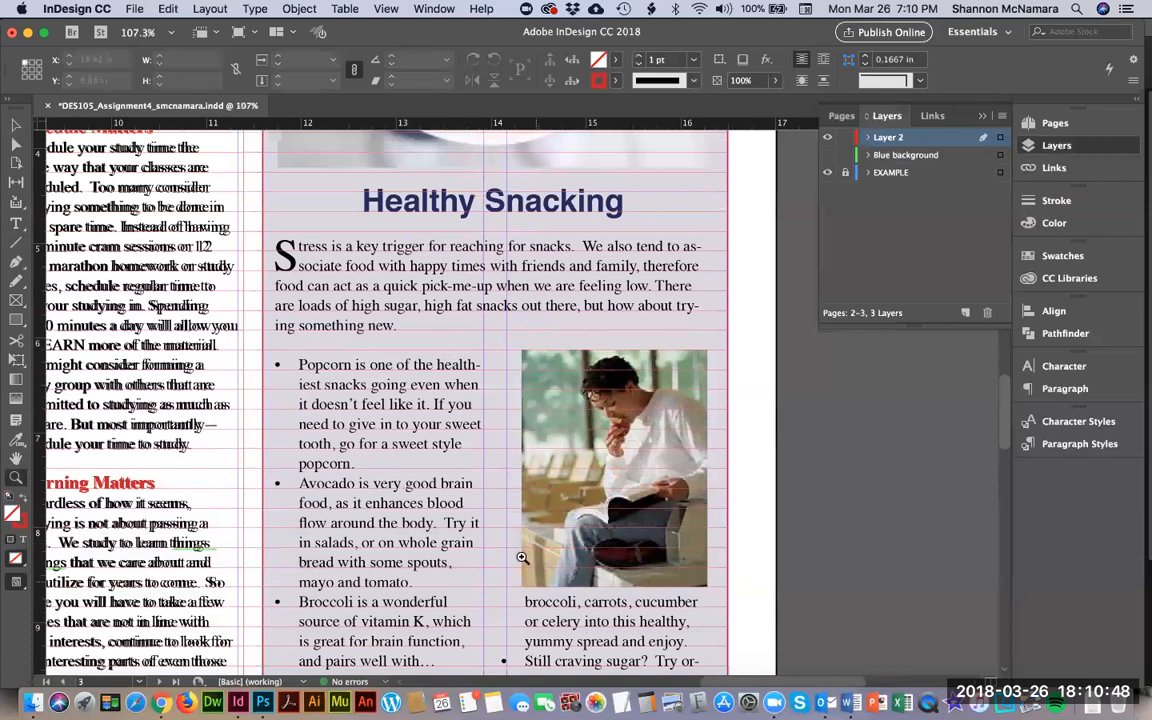
{"action": "scroll", "coordinate": [491, 377], "scroll_direction": "down", "scroll_amount": 3}
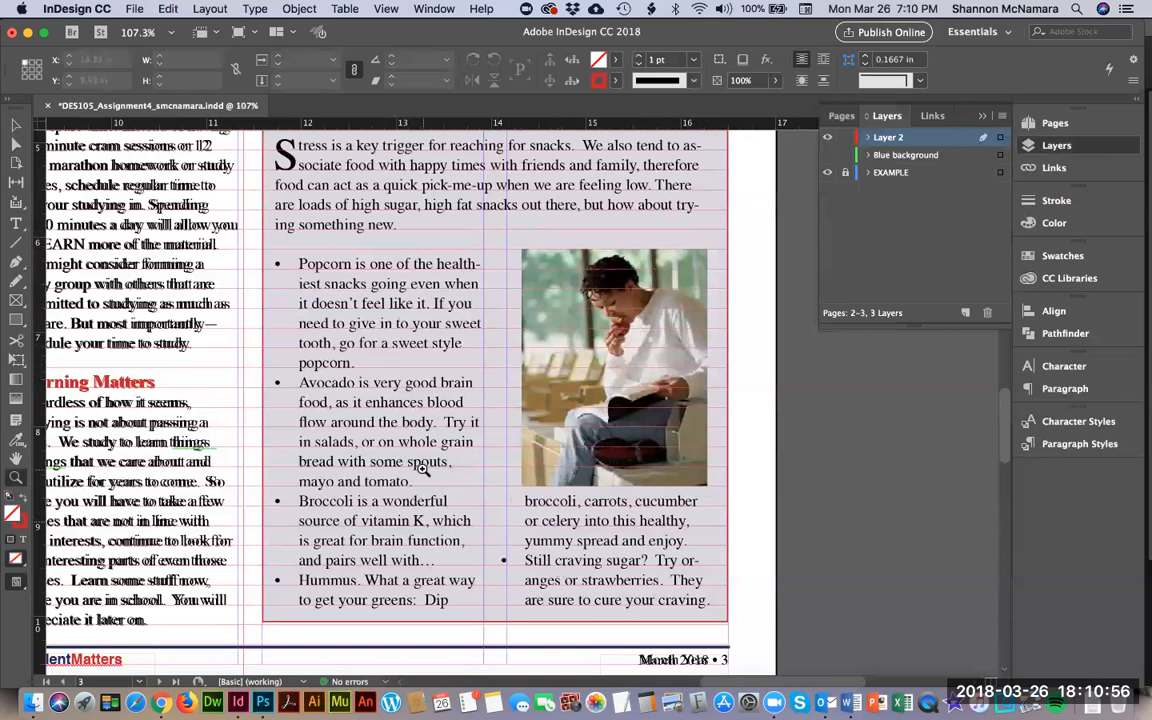
{"action": "scroll", "coordinate": [423, 469], "scroll_direction": "up", "scroll_amount": 2}
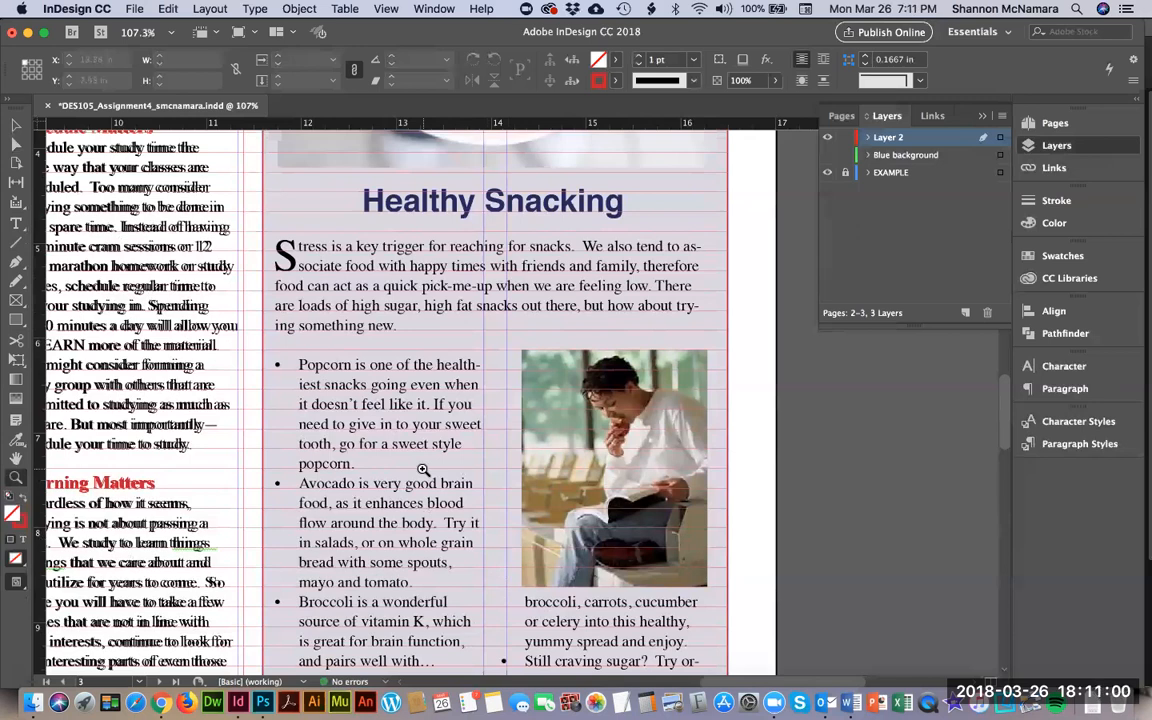
{"action": "scroll", "coordinate": [401, 335], "scroll_direction": "up", "scroll_amount": 8}
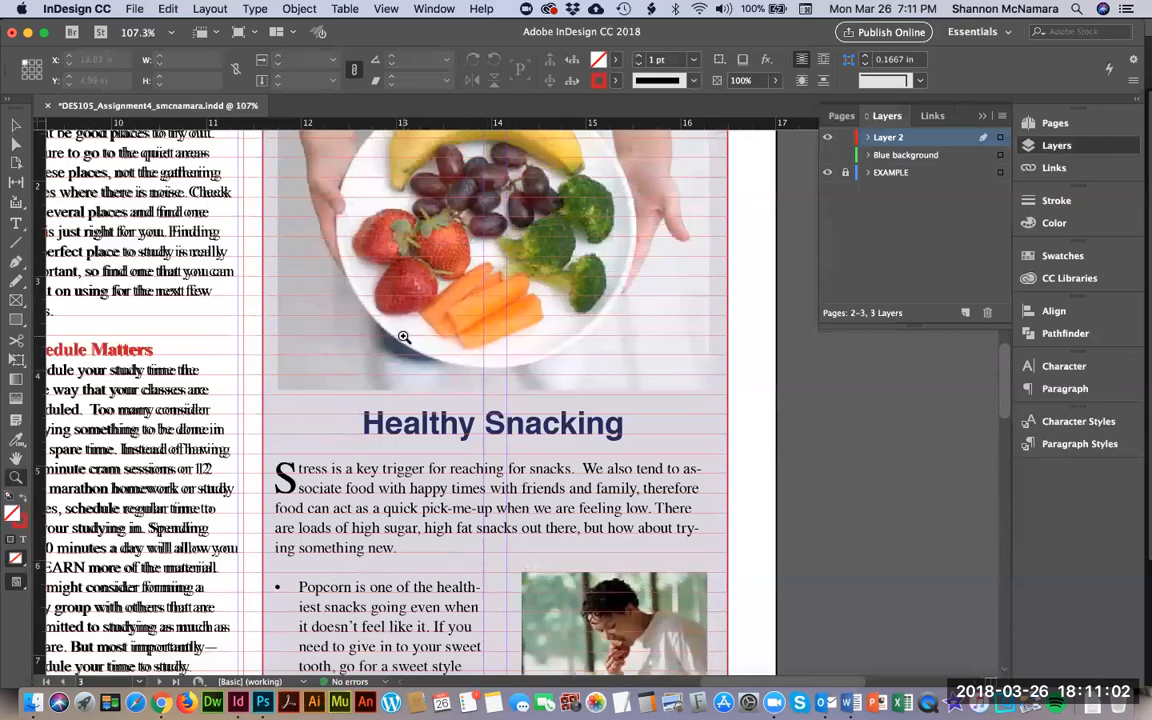
{"action": "scroll", "coordinate": [403, 337], "scroll_direction": "down", "scroll_amount": 1}
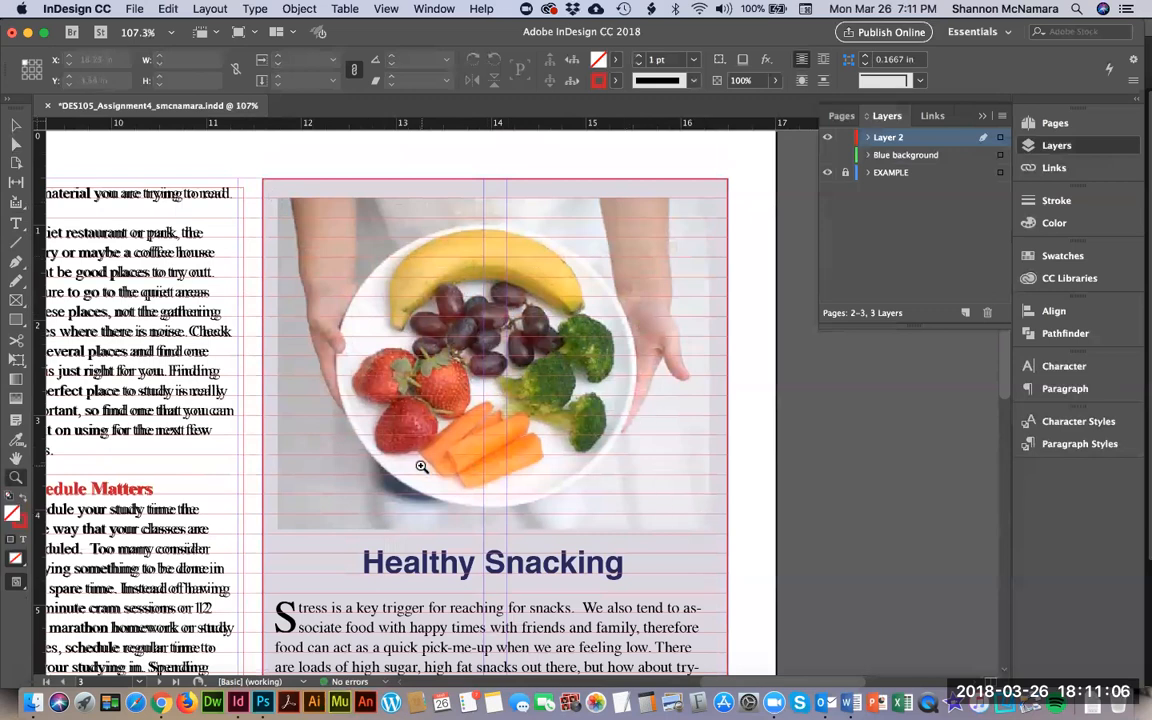
Place HealthySnacking.jpg over the reference plate photo on page 3, about 4.57 in wide and 3.04 in high.
{"action": "left_click", "coordinate": [16, 124]}
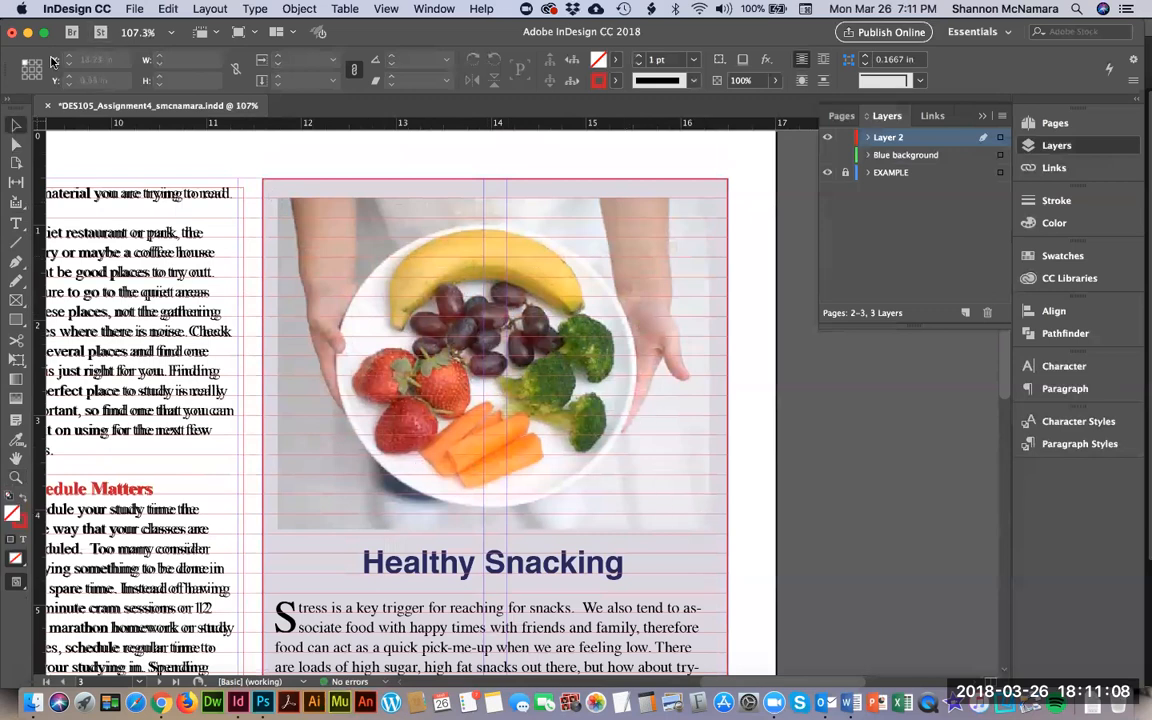
{"action": "left_click", "coordinate": [131, 9]}
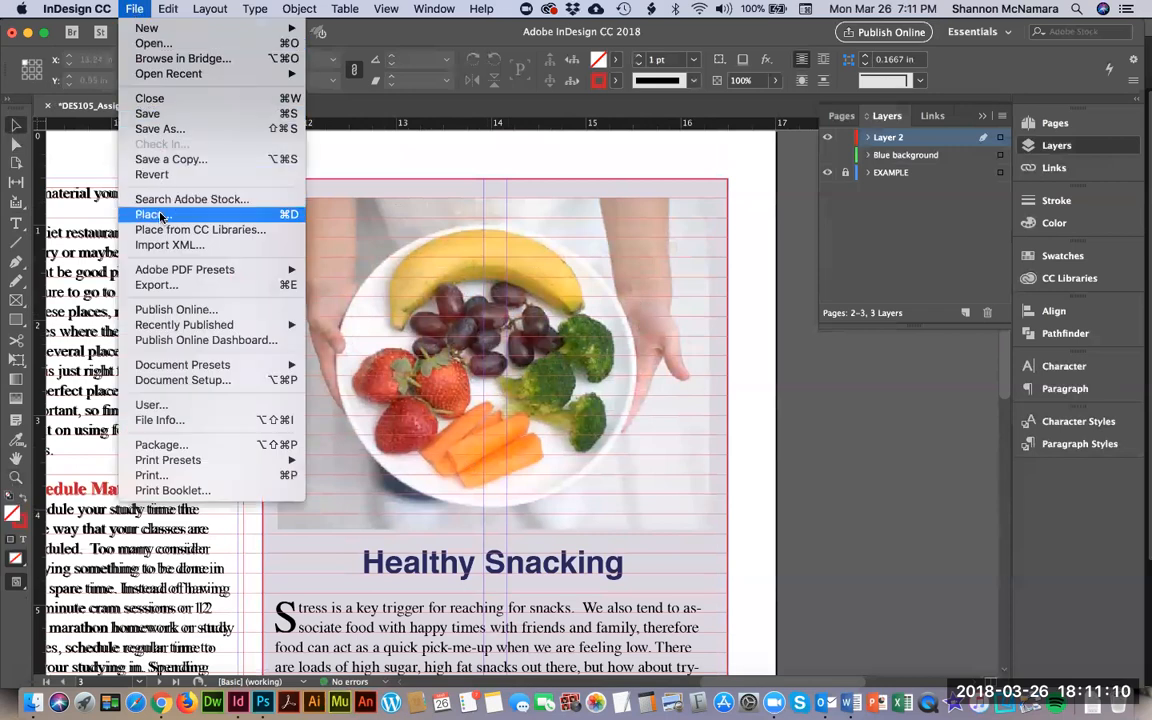
{"action": "left_click", "coordinate": [160, 215]}
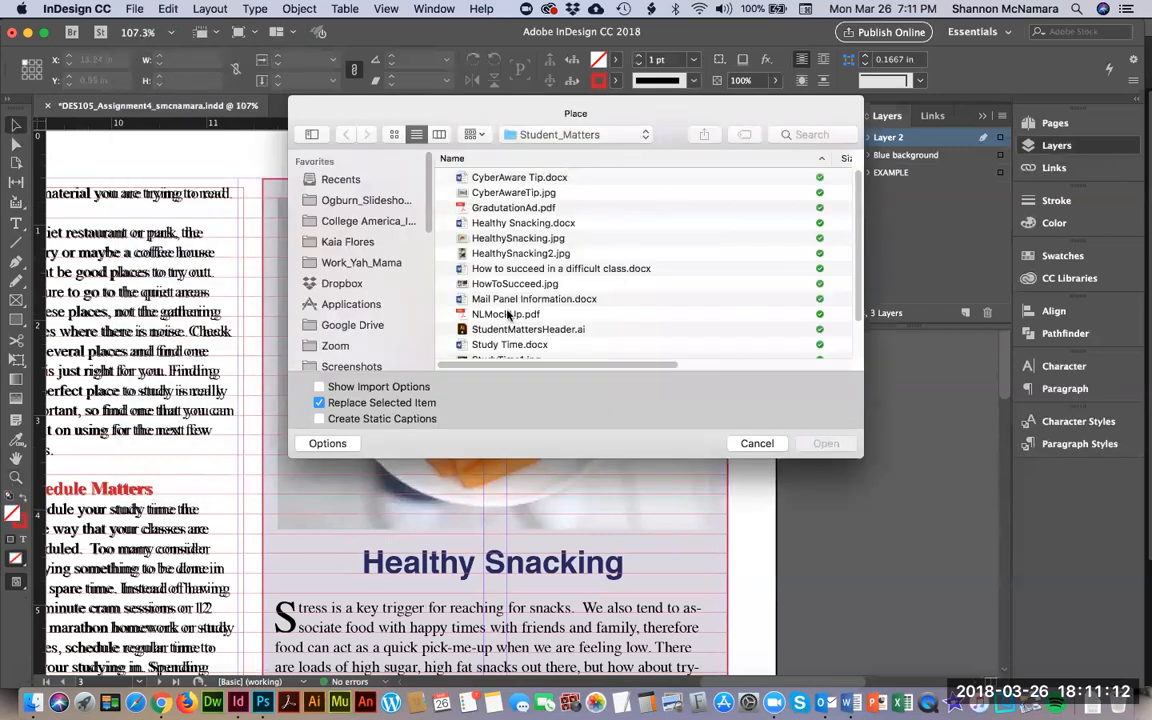
{"action": "scroll", "coordinate": [507, 300], "scroll_direction": "down", "scroll_amount": 2}
{"action": "left_click", "coordinate": [510, 232]}
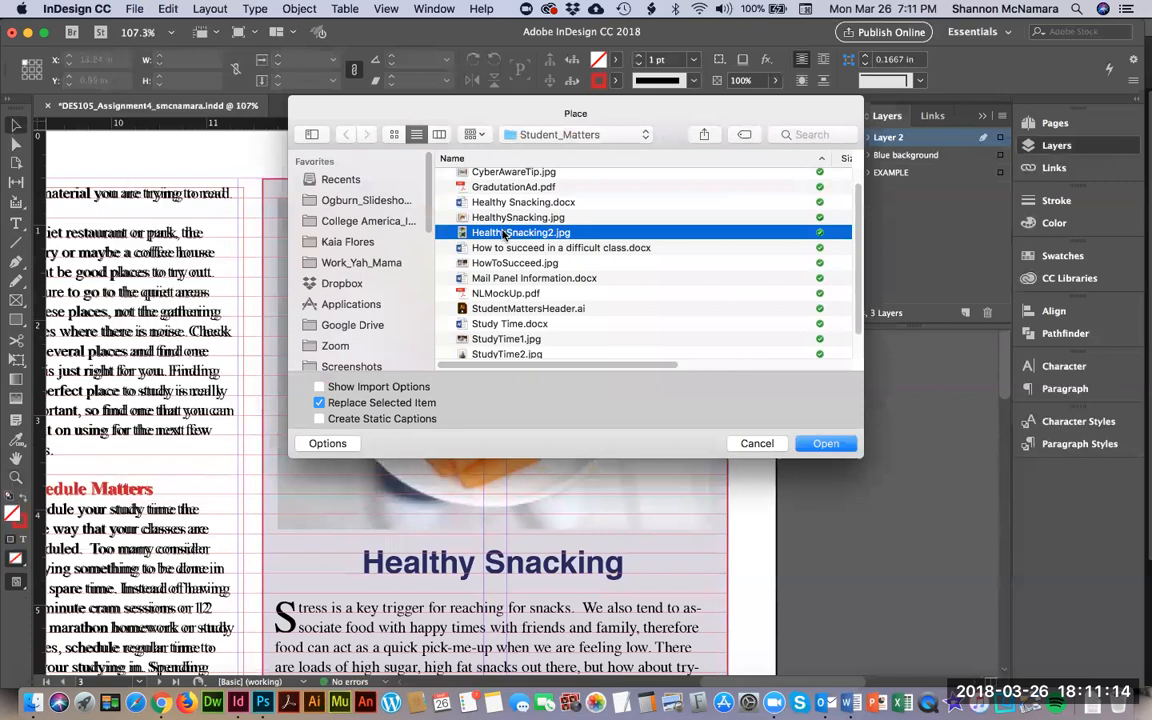
{"action": "left_click", "coordinate": [515, 217]}
{"action": "left_click", "coordinate": [826, 443]}
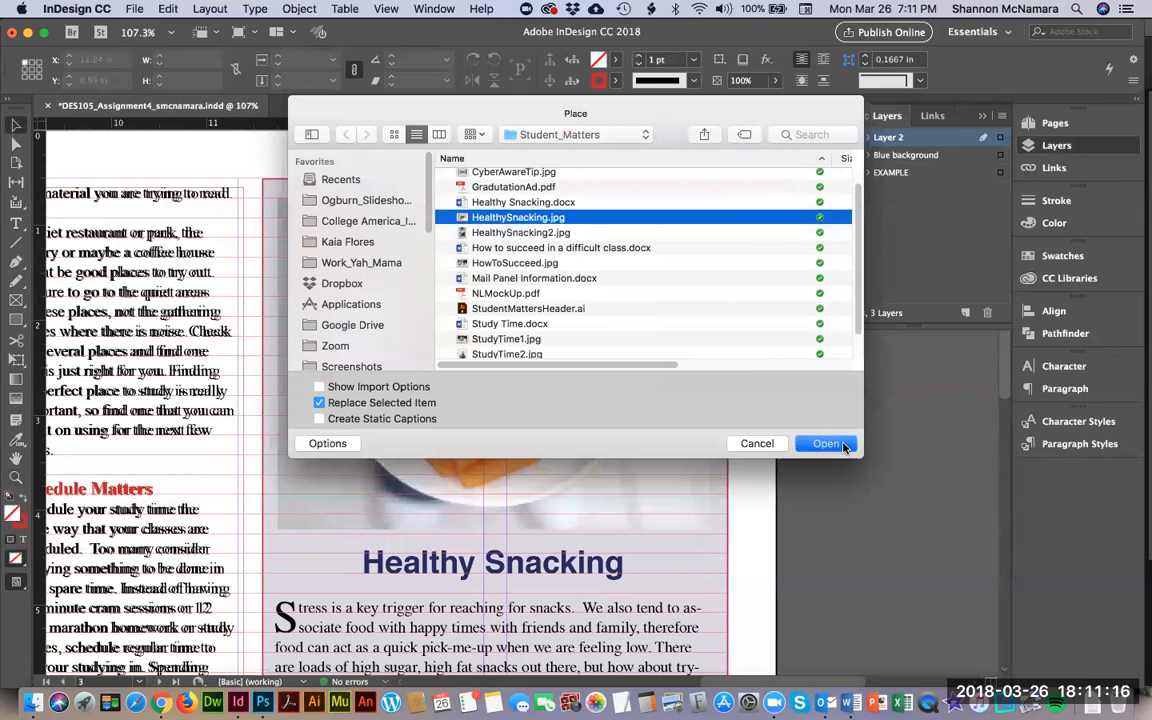
{"action": "mouse_move", "coordinate": [280, 205]}
{"action": "left_mouse_down"}
{"action": "mouse_move", "coordinate": [266, 213]}
{"action": "mouse_move", "coordinate": [662, 487]}
{"action": "mouse_move", "coordinate": [708, 502]}
{"action": "mouse_move", "coordinate": [704, 464]}
{"action": "mouse_move", "coordinate": [712, 486]}
{"action": "left_mouse_up"}
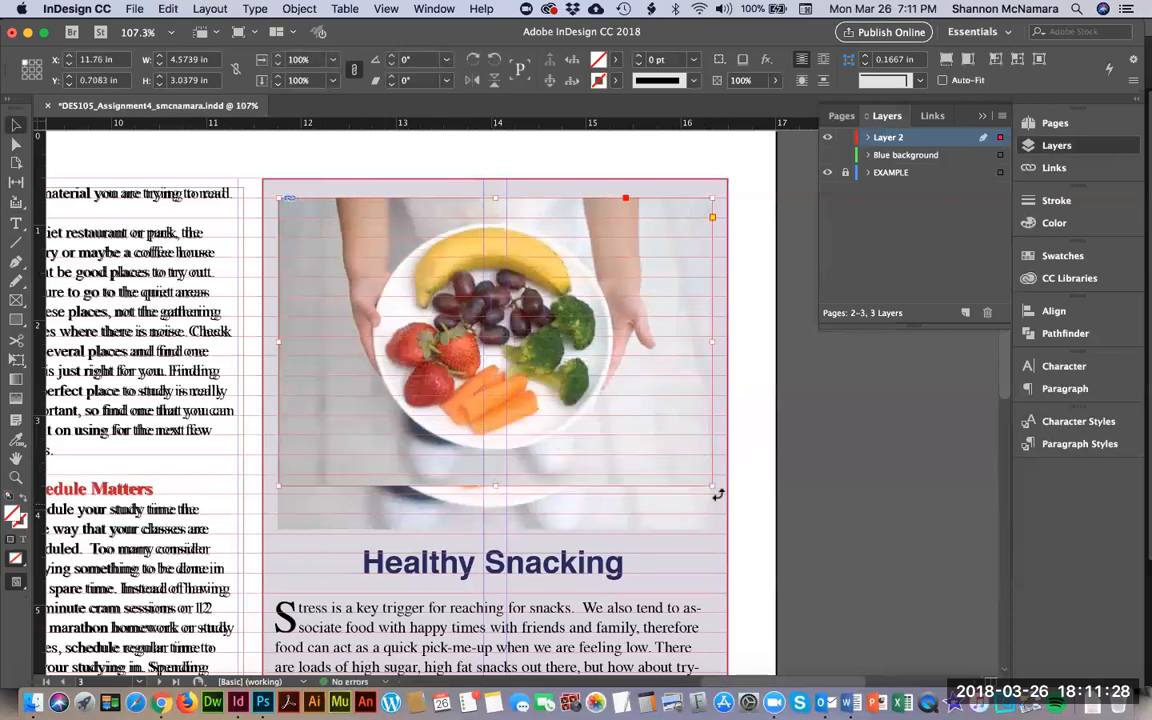
Resize the plate photo's frame to match the reference edges, at X 11.75 in, 4.55 in wide and 3.4867 in high.
{"action": "left_click", "coordinate": [746, 550]}
{"action": "key", "text": "z"}
{"action": "left_click_drag", "start_coordinate": [253, 441], "coordinate": [748, 583]}
{"action": "key", "text": "v"}
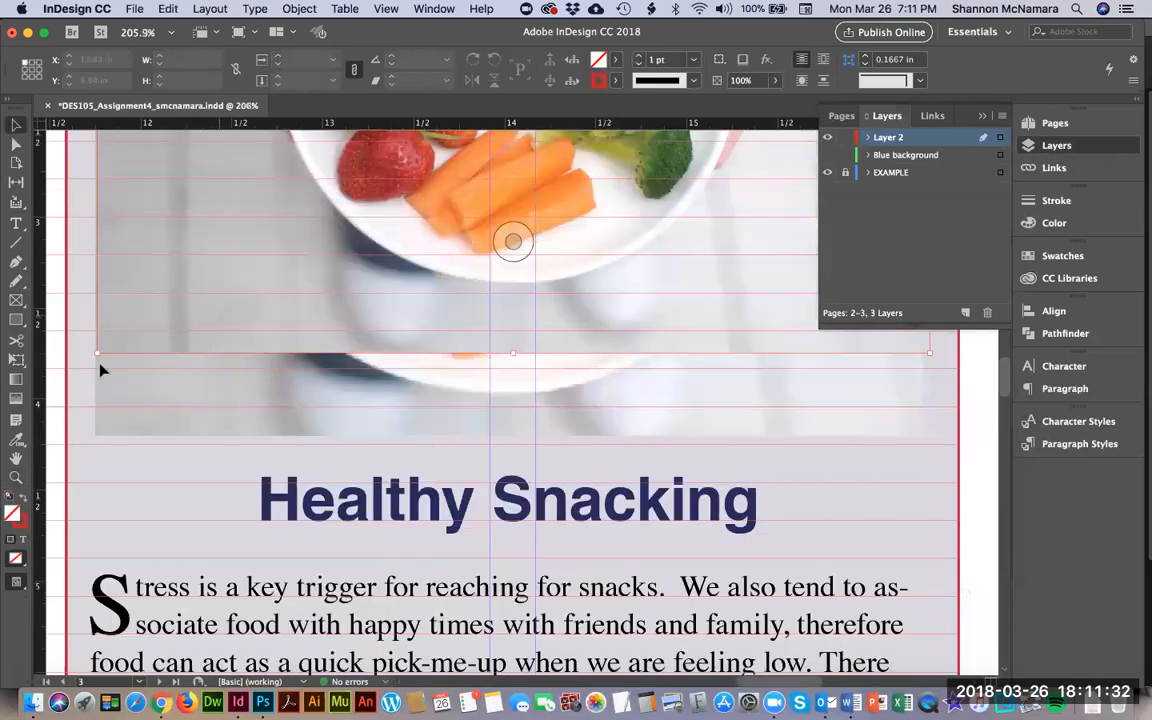
{"action": "left_click", "coordinate": [97, 355]}
{"action": "left_click_drag", "start_coordinate": [97, 355], "coordinate": [93, 355]}
{"action": "left_click_drag", "start_coordinate": [93, 355], "coordinate": [95, 355]}
{"action": "left_click_drag", "start_coordinate": [928, 356], "coordinate": [921, 433]}
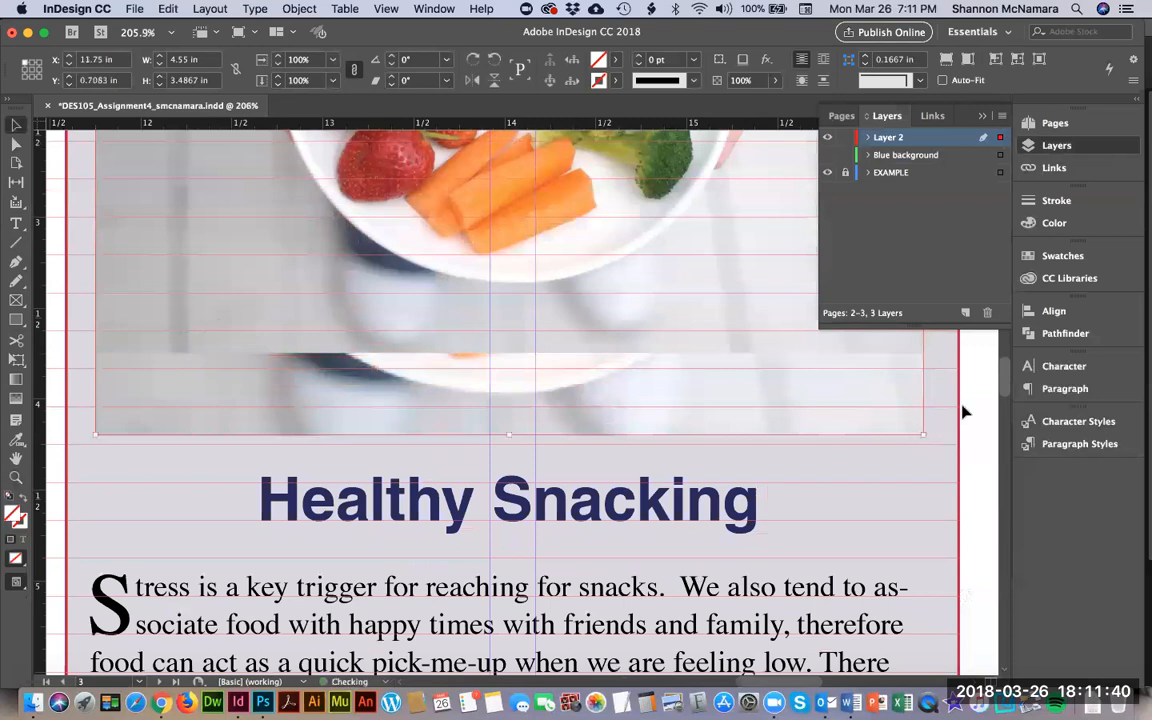
Scale the plate image proportionally inside its frame to about 40.36%, matching the reference crop and filling the frame.
{"action": "scroll", "coordinate": [559, 369], "scroll_direction": "down", "scroll_amount": 2}
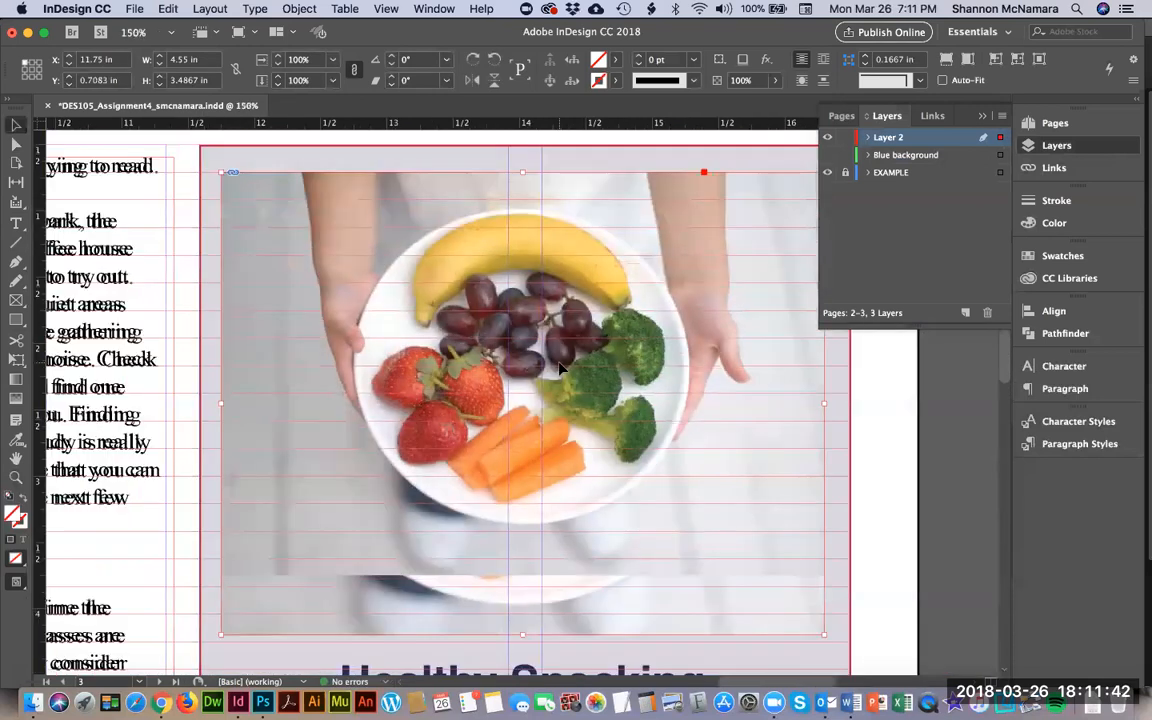
{"action": "left_click", "coordinate": [957, 440]}
{"action": "left_click", "coordinate": [16, 145]}
{"action": "left_click", "coordinate": [525, 214]}
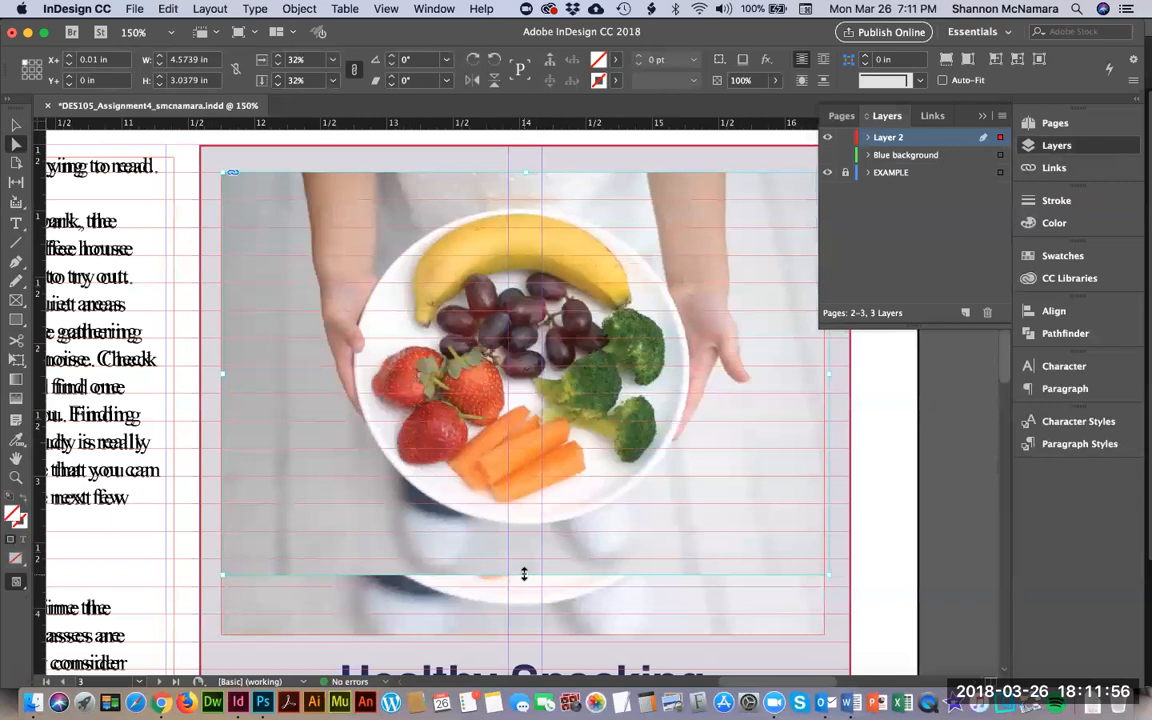
{"action": "left_click_drag", "start_coordinate": [524, 574], "coordinate": [526, 664]}
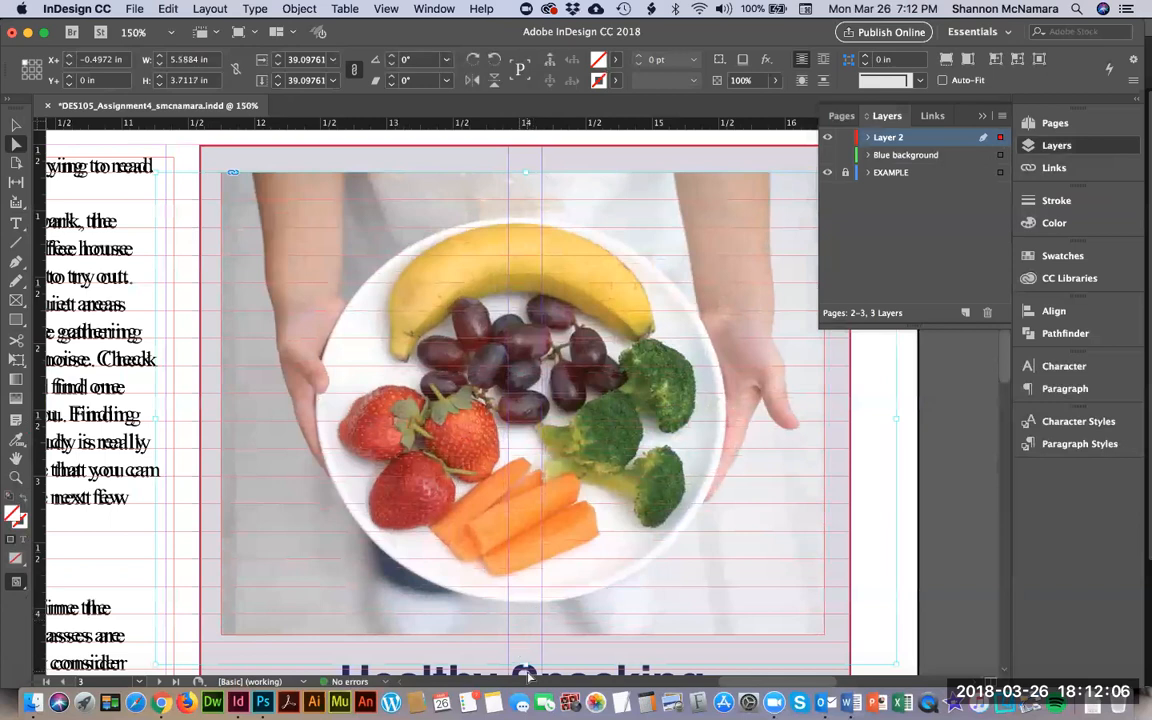
{"action": "left_click_drag", "start_coordinate": [526, 664], "coordinate": [526, 627]}
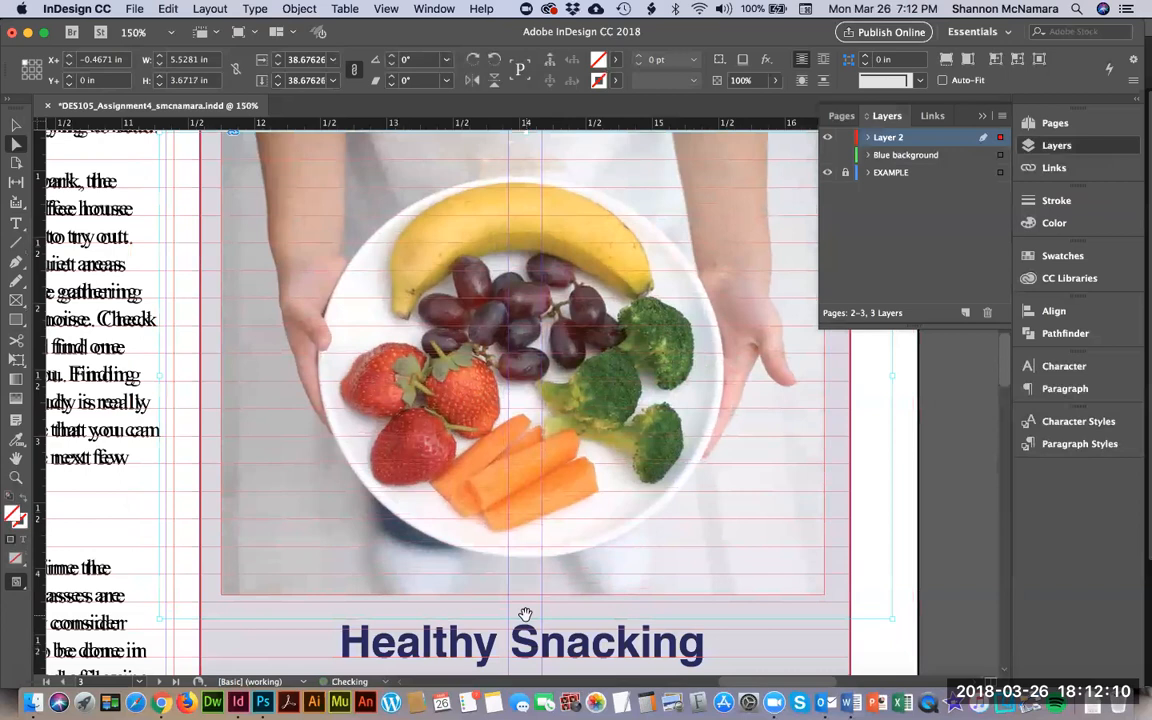
{"action": "left_click", "coordinate": [520, 630]}
{"action": "left_click_drag", "start_coordinate": [524, 620], "coordinate": [526, 641]}
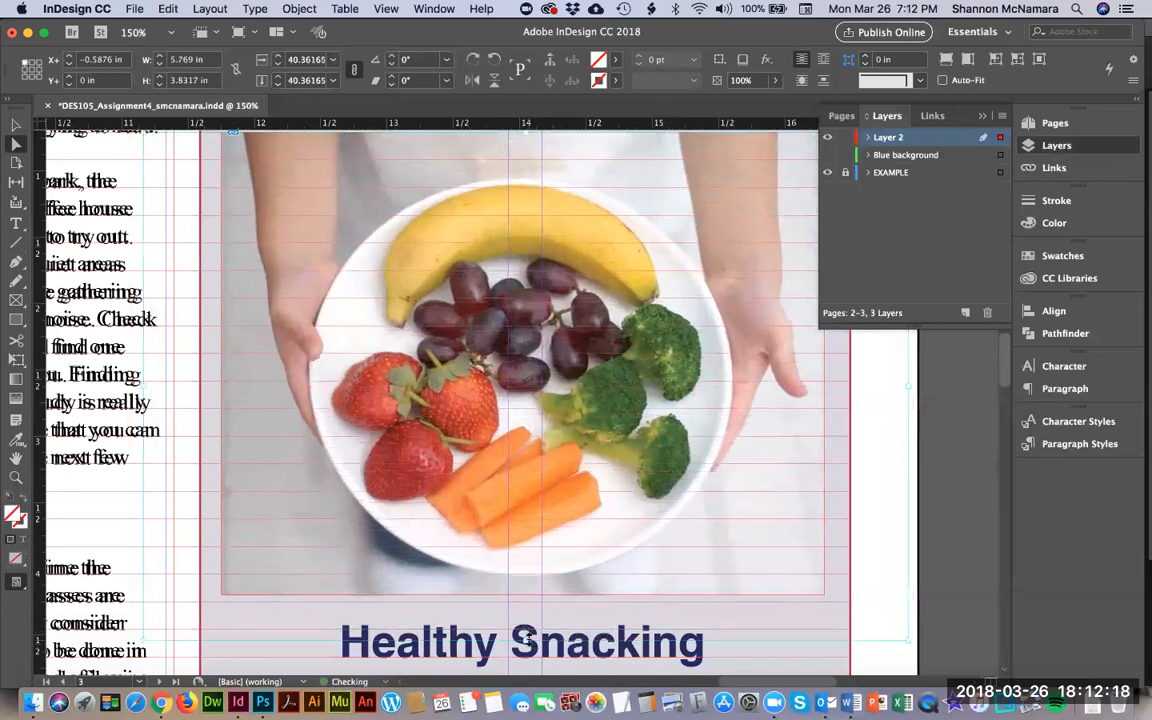
Nudge the plate image up inside its frame to a Y offset of -0.0278 in, and select the photo's frame.
{"action": "key", "text": "Up"}
{"action": "key", "text": "Up"}
{"action": "scroll", "coordinate": [949, 431], "scroll_direction": "up", "scroll_amount": 3}
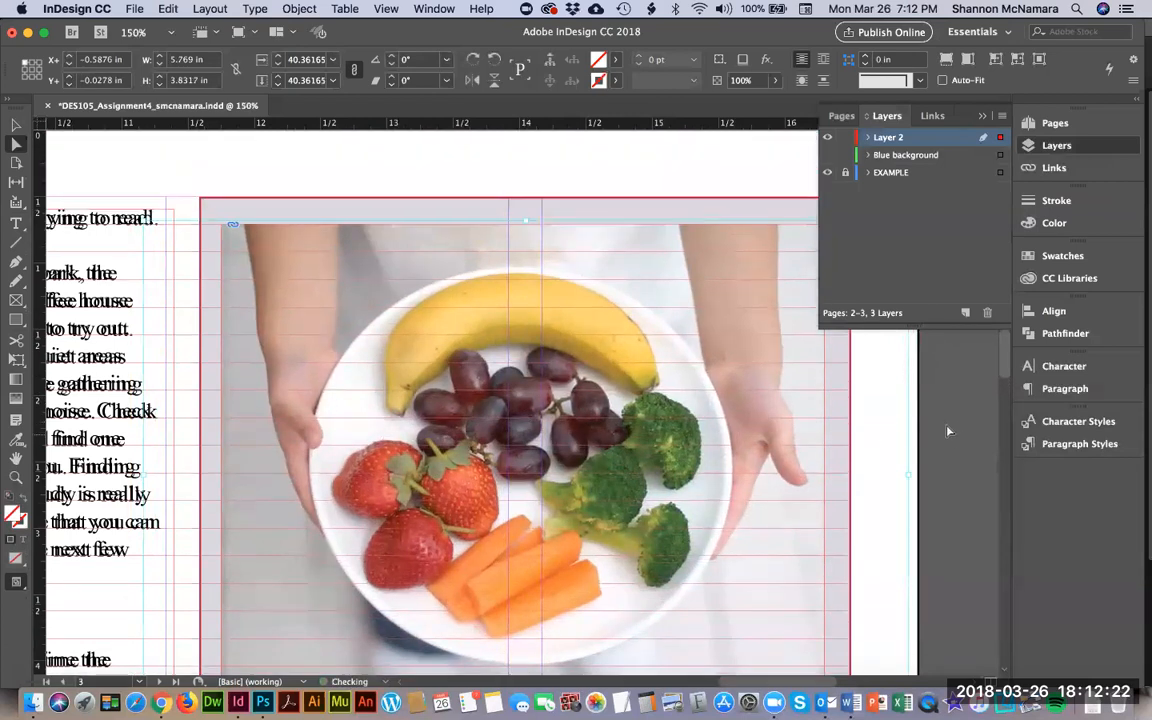
{"action": "left_click", "coordinate": [404, 172]}
{"action": "left_click", "coordinate": [16, 125]}
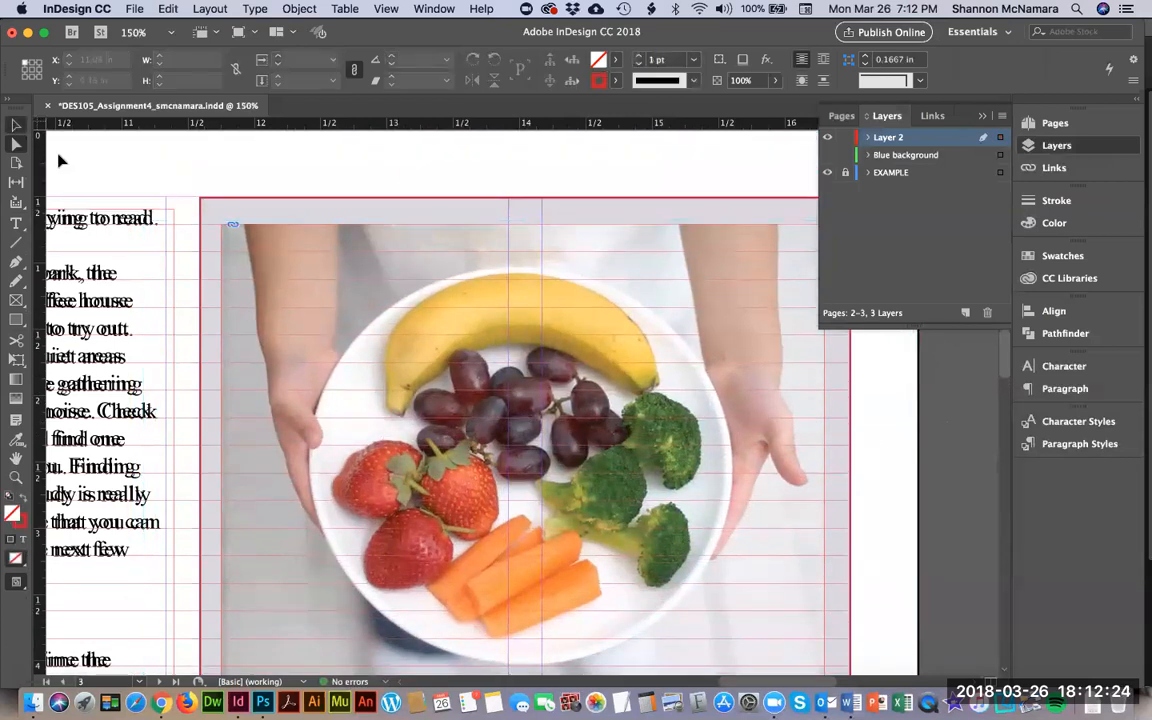
{"action": "left_click", "coordinate": [371, 272]}
{"action": "key", "text": "super+0"}
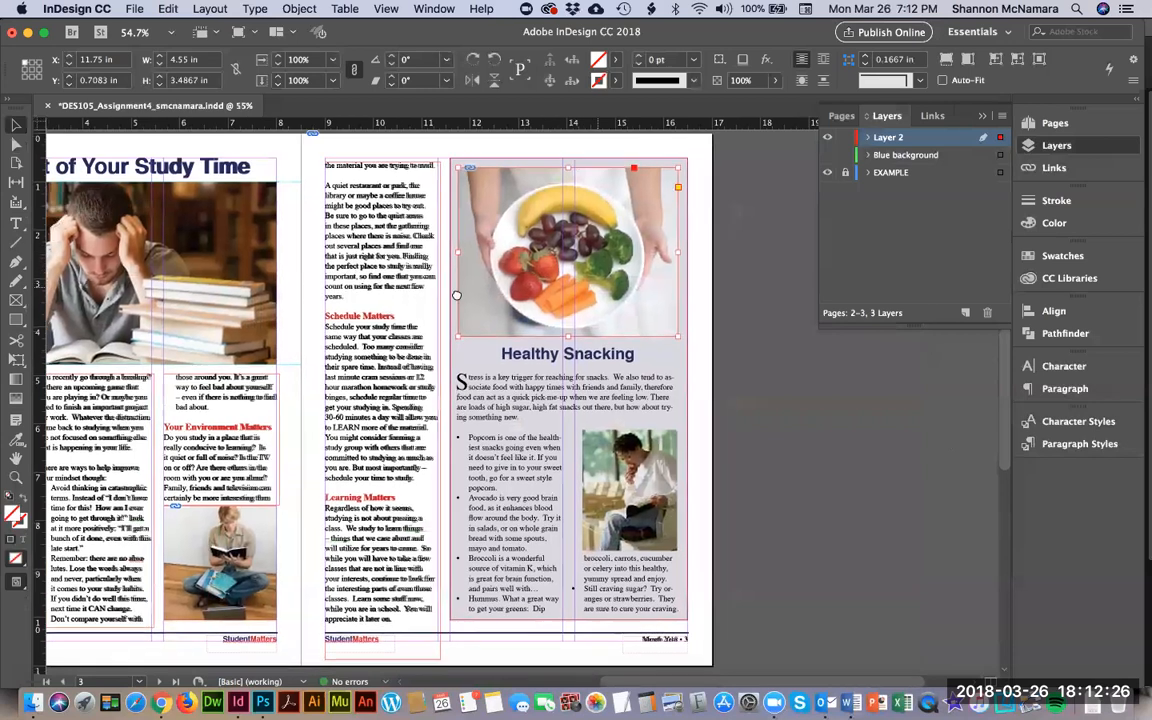
Move the plate photo off page 3 onto the pasteboard to expose the reference, then undo the move and deselect.
{"action": "left_click_drag", "start_coordinate": [457, 295], "coordinate": [332, 306]}
{"action": "left_click_drag", "start_coordinate": [380, 230], "coordinate": [646, 240]}
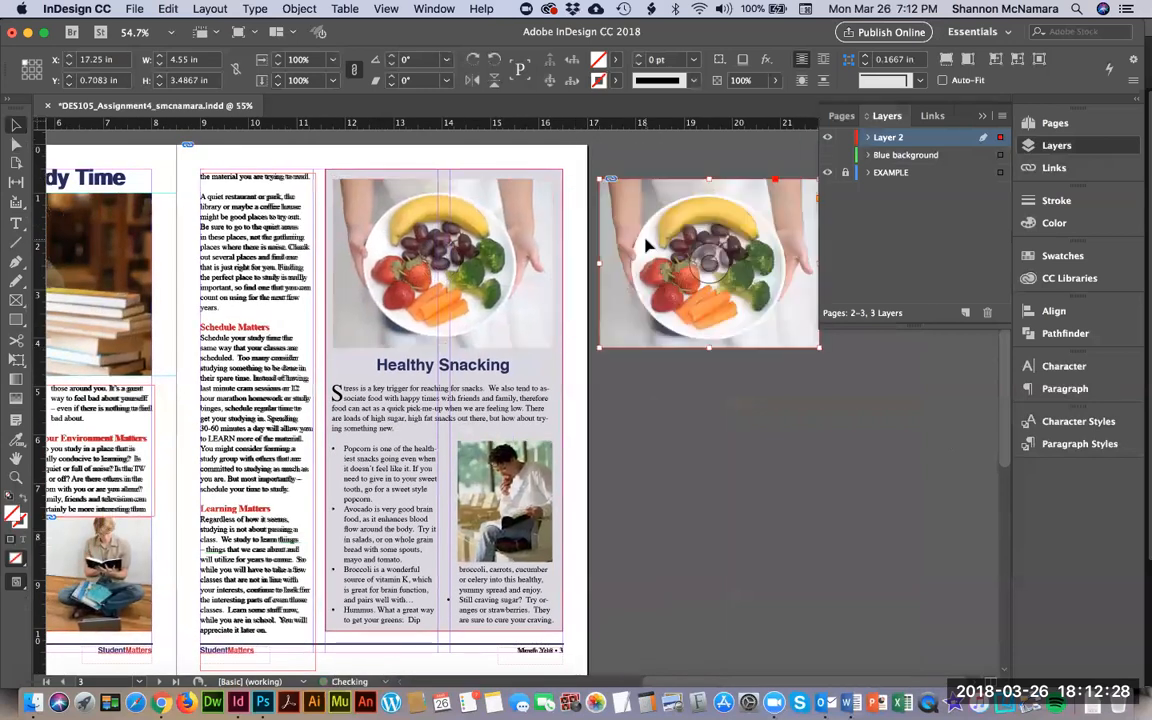
{"action": "key", "text": "super+z"}
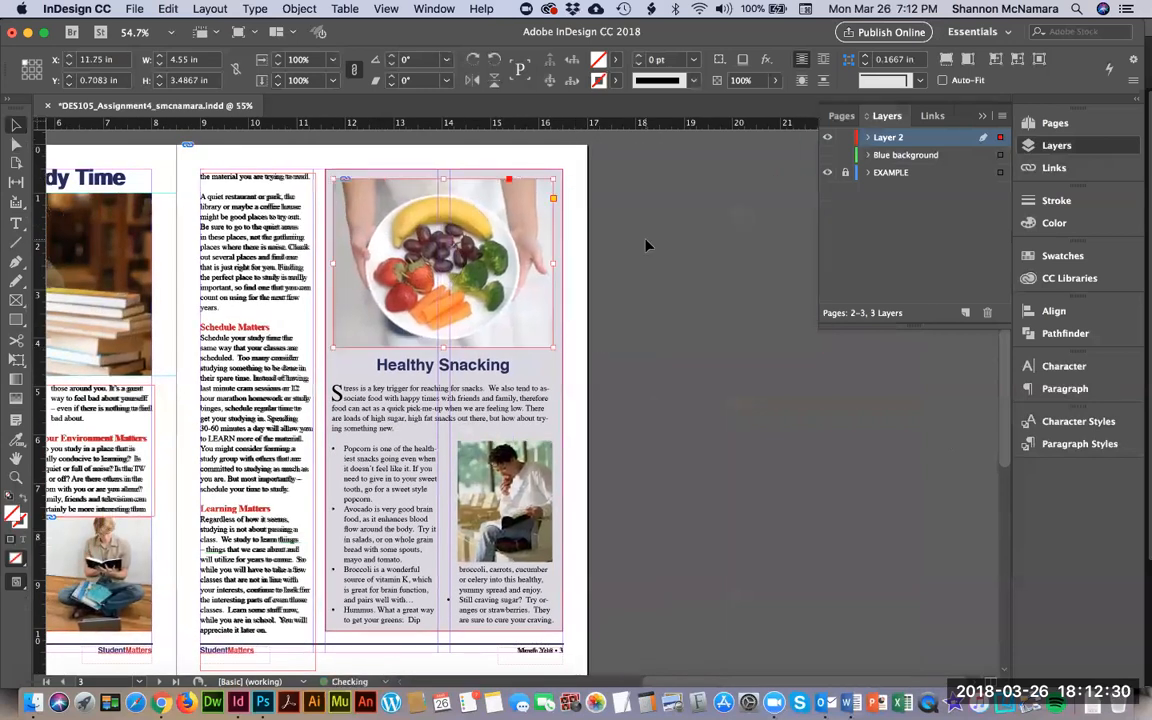
{"action": "left_click", "coordinate": [654, 302]}
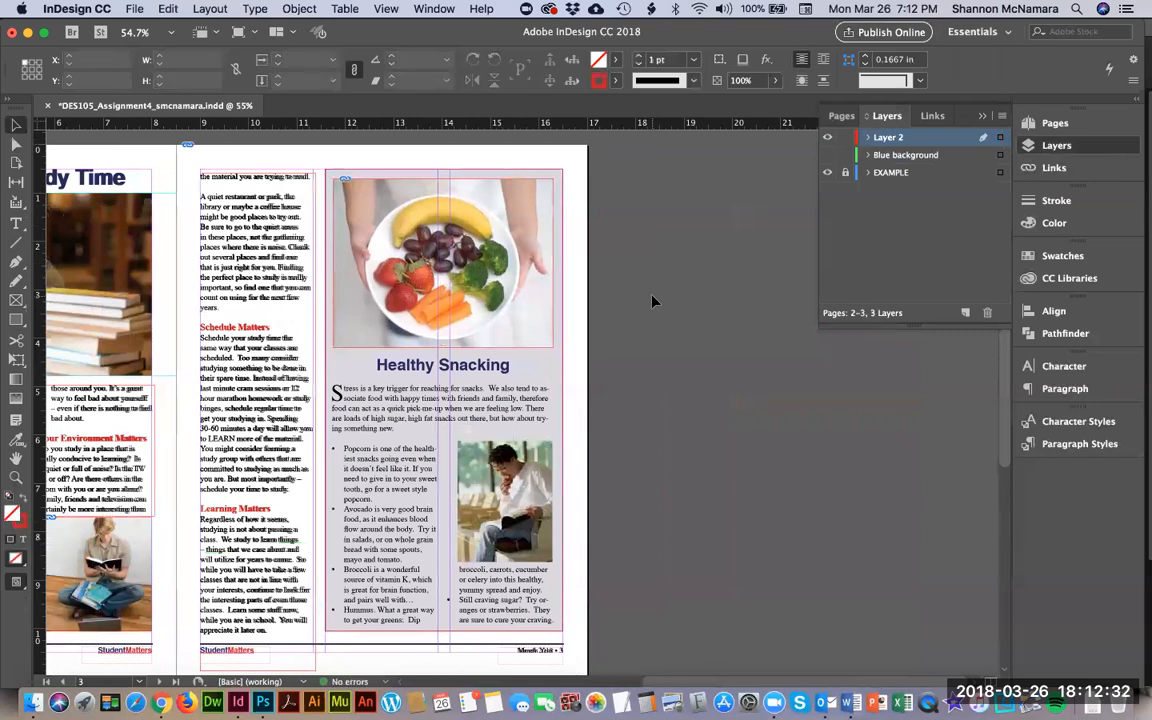
Switch to Finder, open Healthy Snacking.docx from the Student_Matters folder in Word, and bring that document to the front.
{"action": "key", "text": "z"}
{"action": "mouse_move", "coordinate": [302, 337]}
{"action": "left_mouse_down"}
{"action": "mouse_move", "coordinate": [606, 594]}
{"action": "mouse_move", "coordinate": [613, 653]}
{"action": "left_mouse_up"}
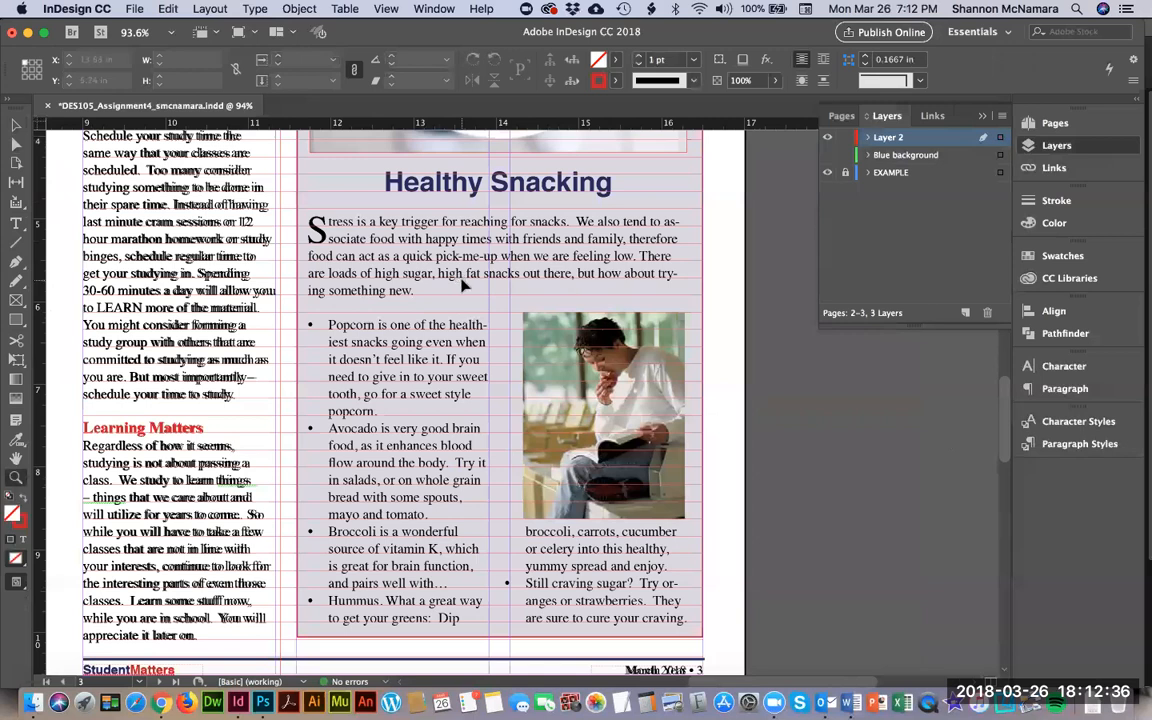
{"action": "key", "text": "super+Tab"}
{"action": "key", "text": "super+Tab"}
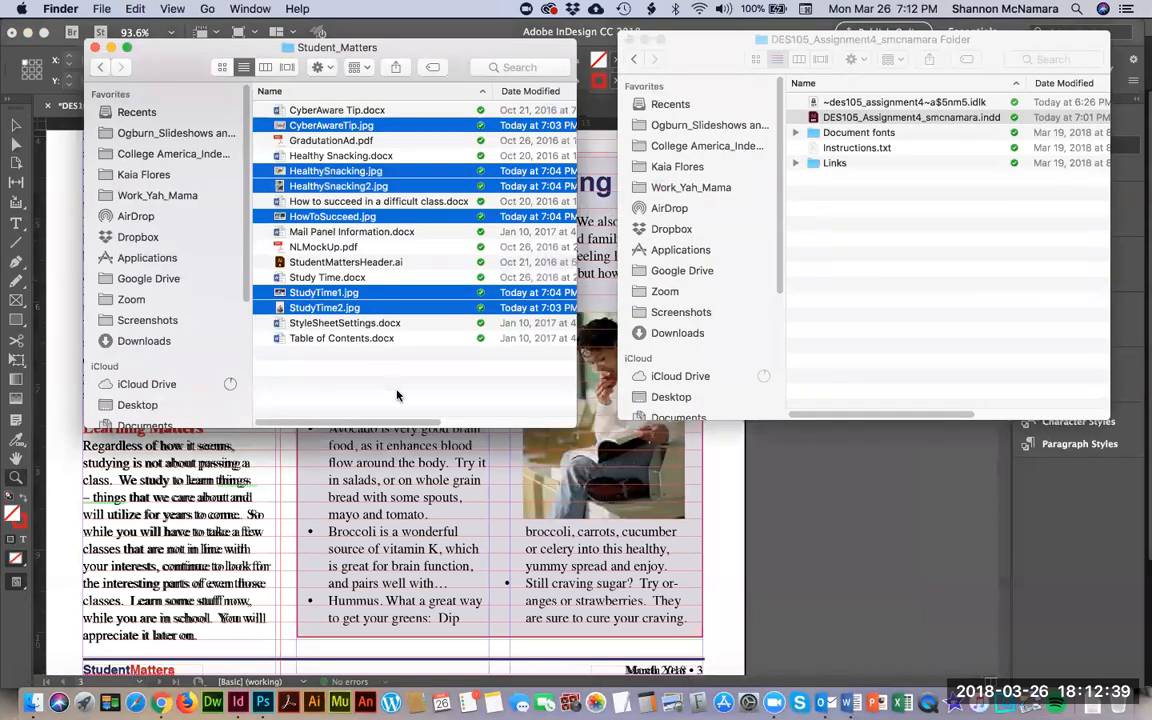
{"action": "left_click", "coordinate": [396, 396]}
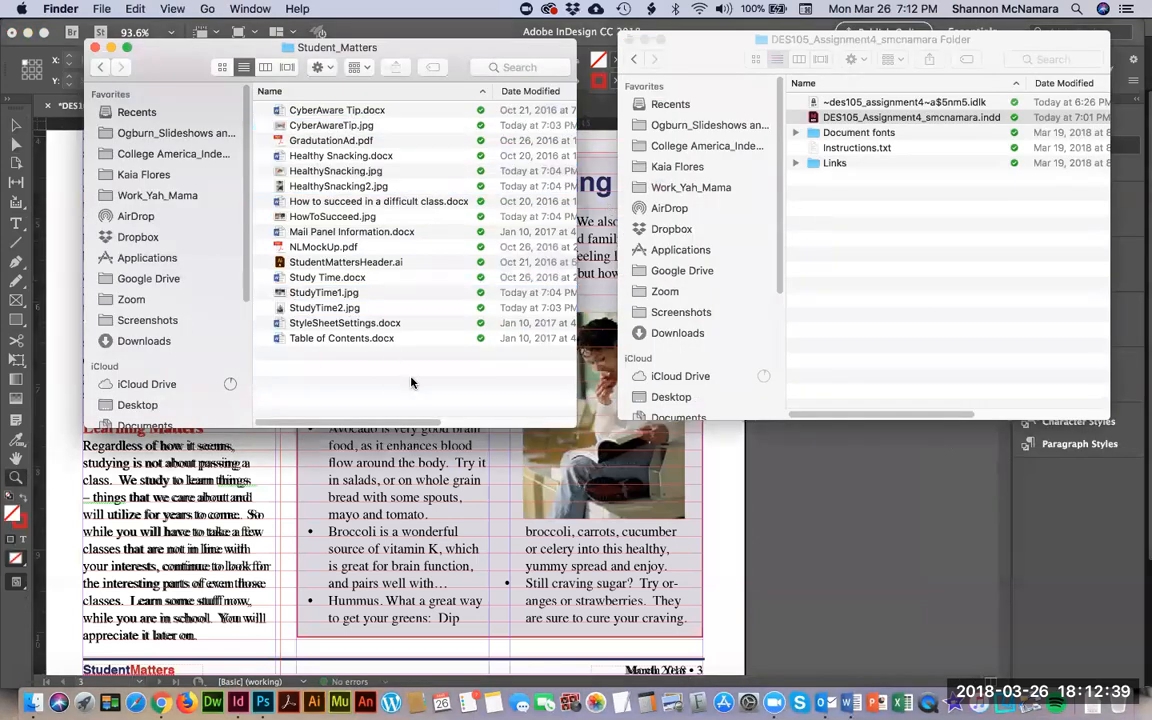
{"action": "double_click", "coordinate": [339, 157]}
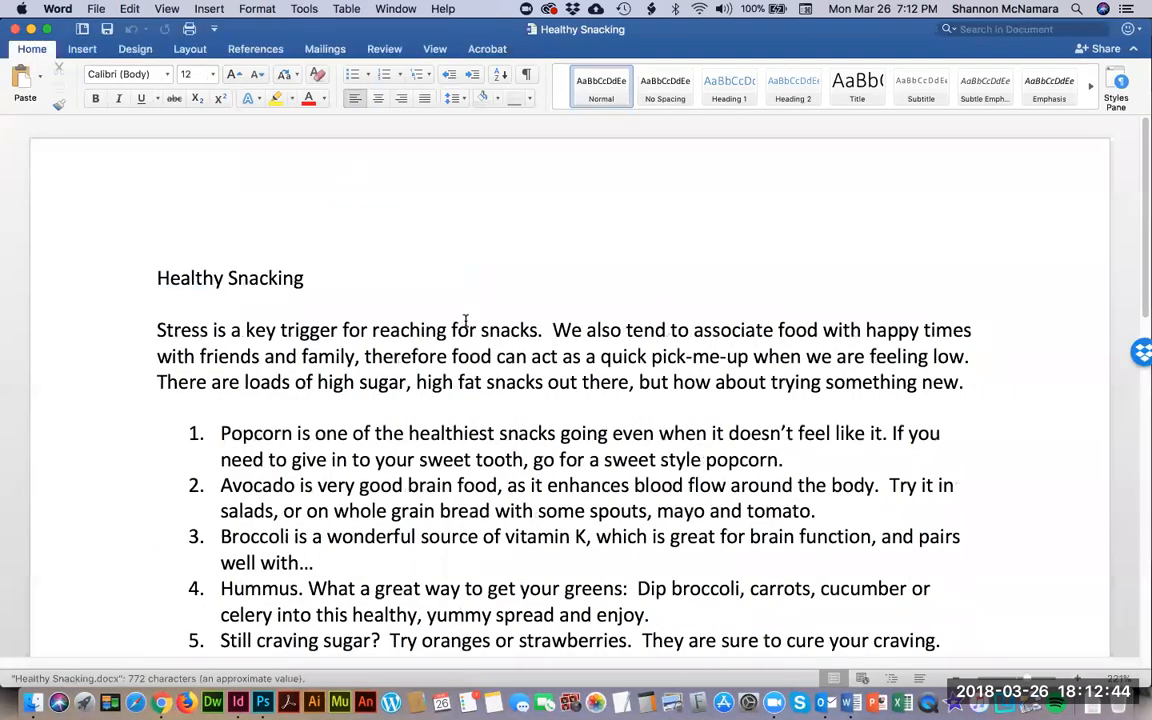
{"action": "key", "text": "super+w"}
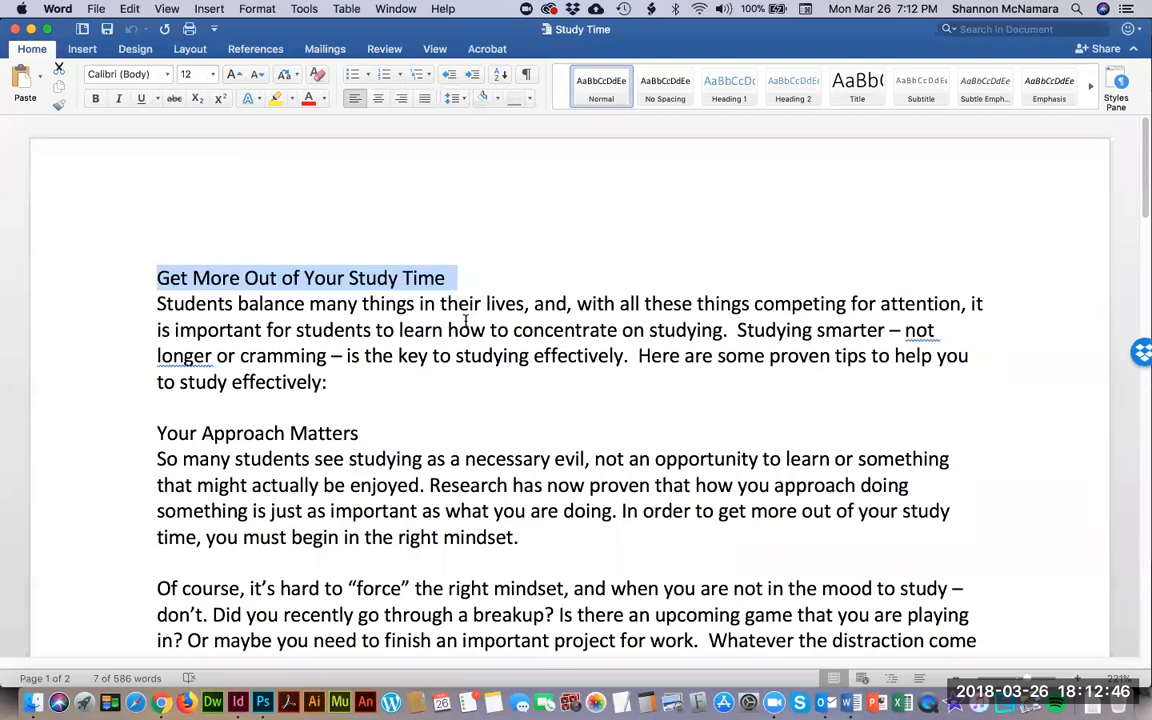
{"action": "key", "text": "super+grave"}
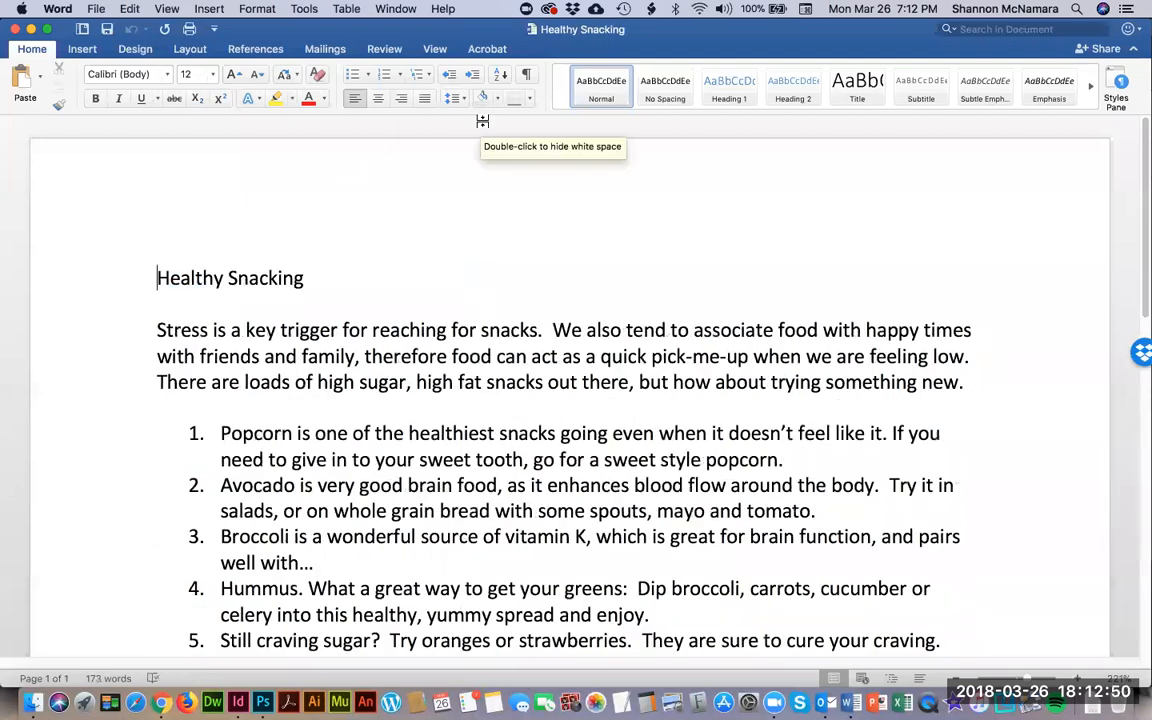
Copy the "Healthy Snacking" heading line from the Word document and return to InDesign.
{"action": "key", "text": "shift+Down"}
{"action": "key", "text": "super+c"}
{"action": "key", "text": "super+Tab"}
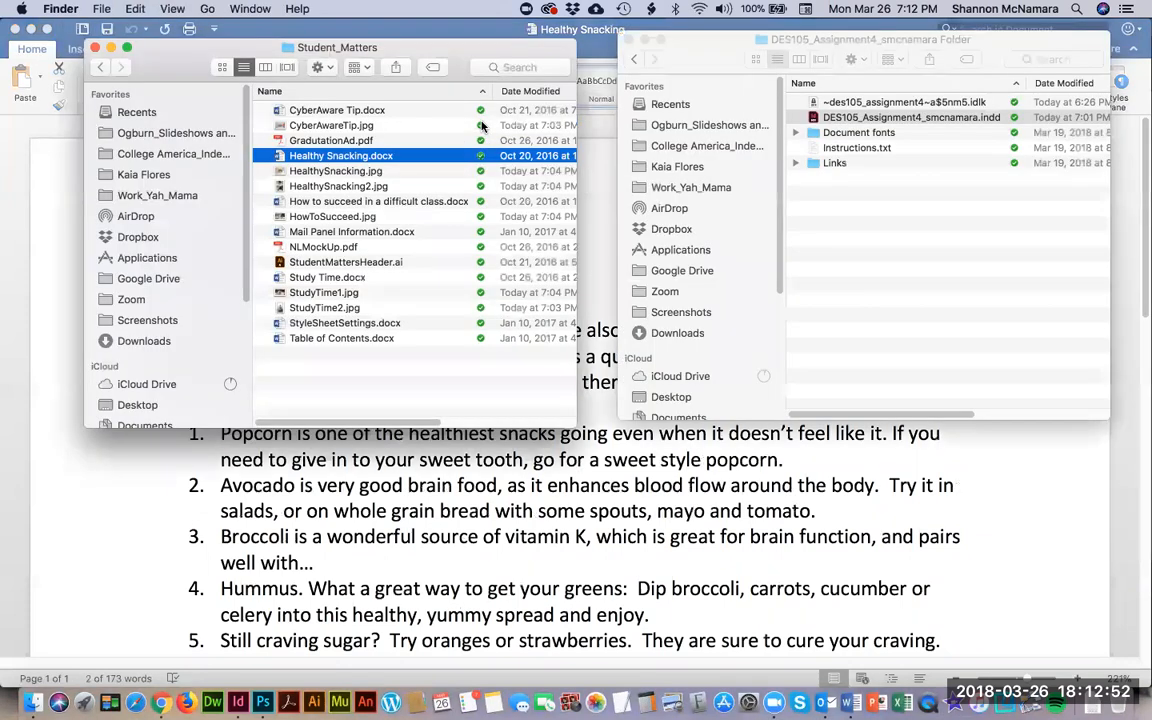
{"action": "key", "text": "super+Tab"}
{"action": "key", "text": "super+Tab"}
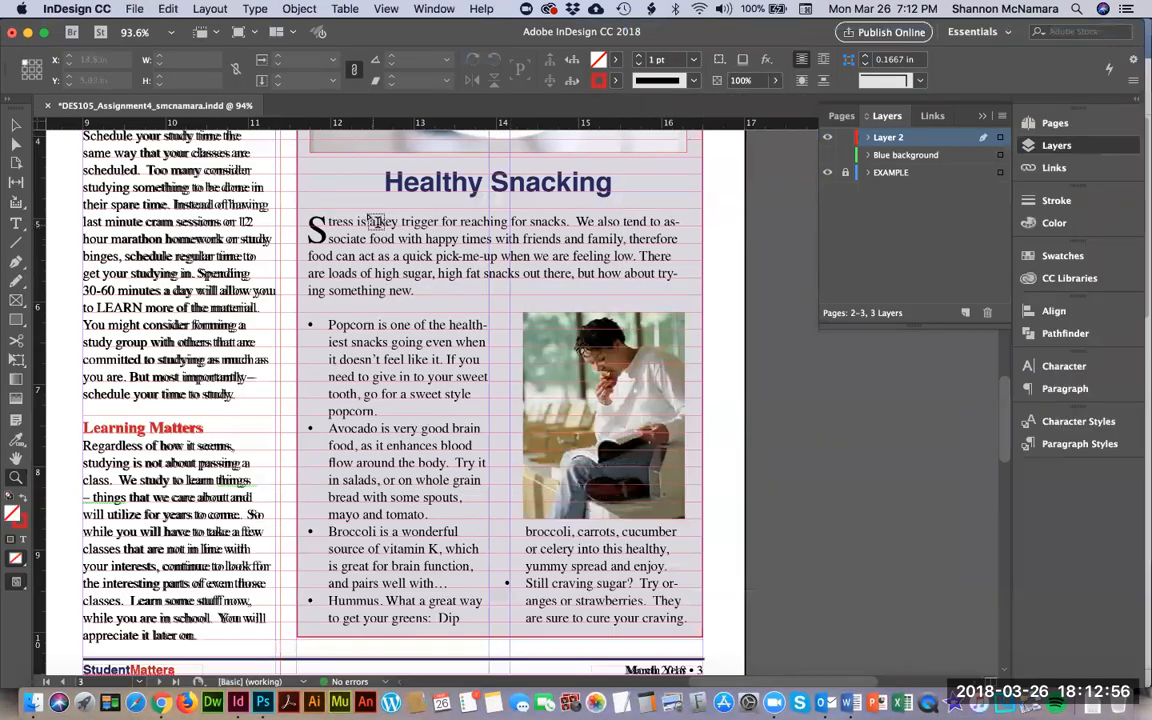
Draw a text frame over the reference heading at X 11.5833 in, 4.9167 in wide and 0.47 in high, and paste the copied heading.
{"action": "key", "text": "t"}
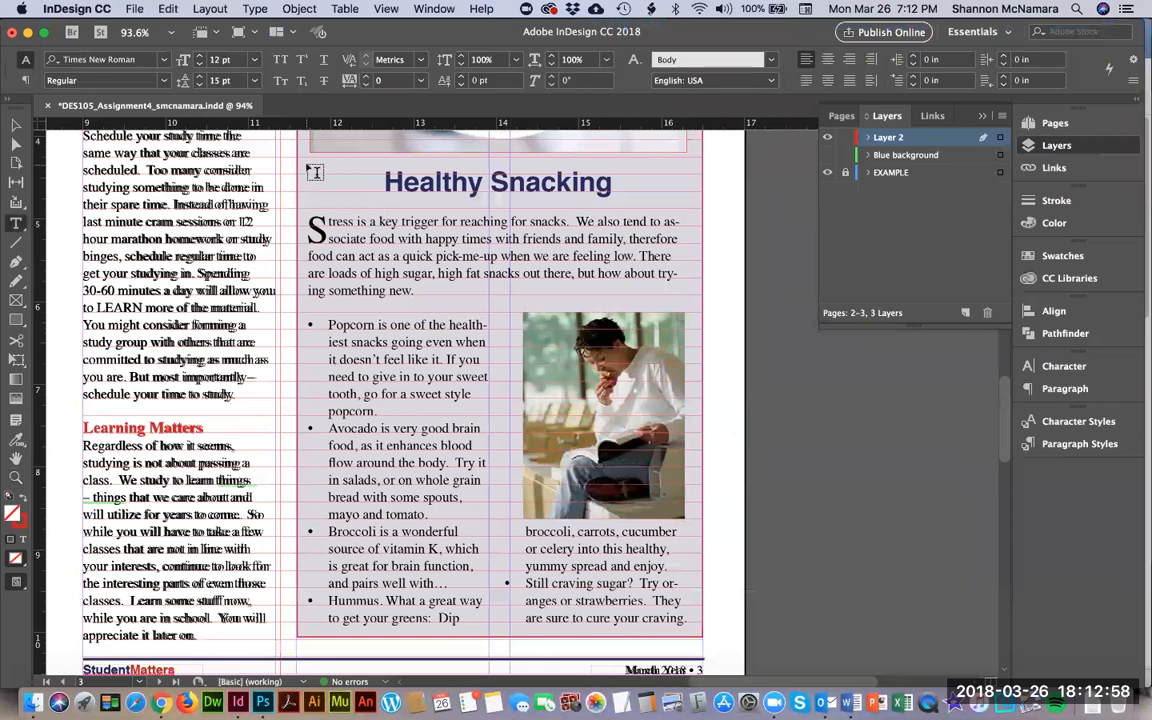
{"action": "left_click_drag", "start_coordinate": [310, 168], "coordinate": [722, 198]}
{"action": "left_click", "coordinate": [16, 125]}
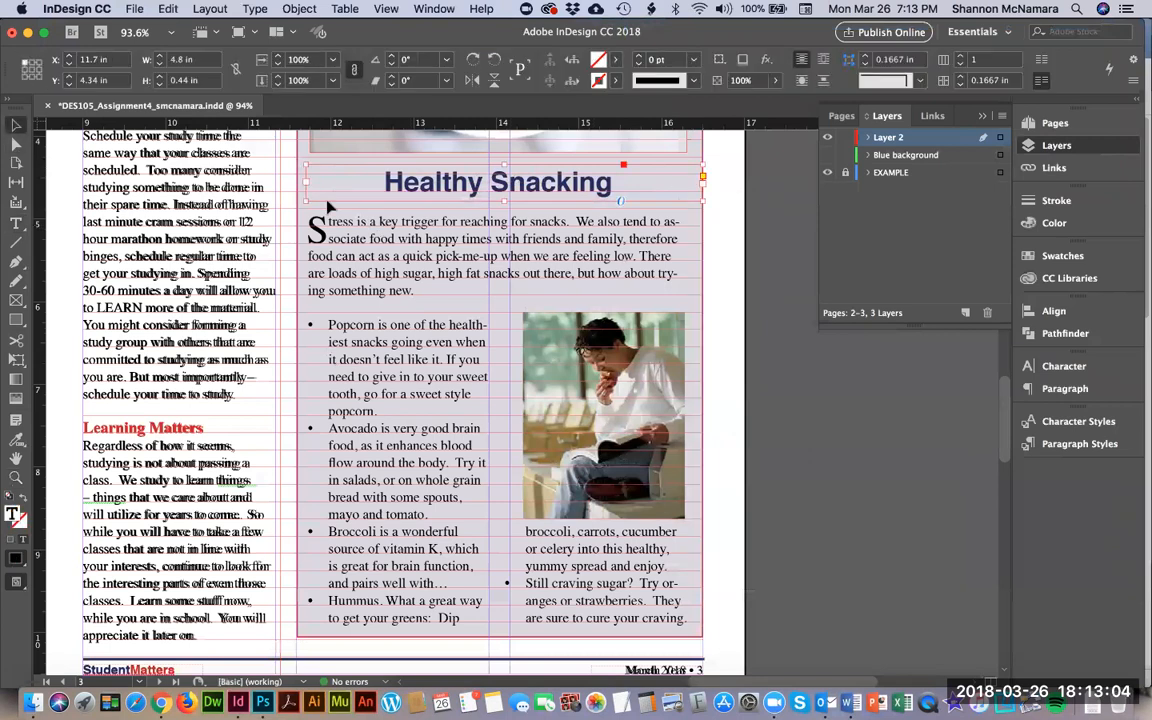
{"action": "left_click_drag", "start_coordinate": [305, 203], "coordinate": [295, 206]}
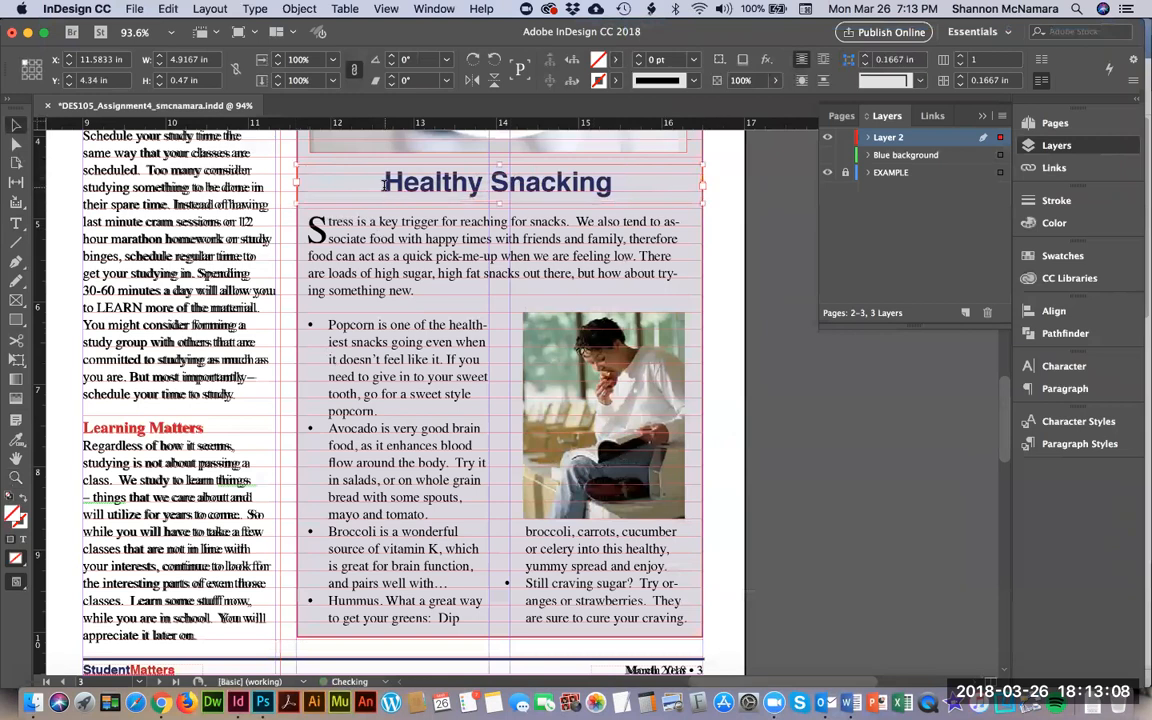
{"action": "double_click", "coordinate": [410, 228]}
{"action": "key", "text": "super+v"}
Format the whole pasted heading with the [Basic Paragraph] style, centered alignment and the Header 2 character style.
{"action": "key", "text": "super+a"}
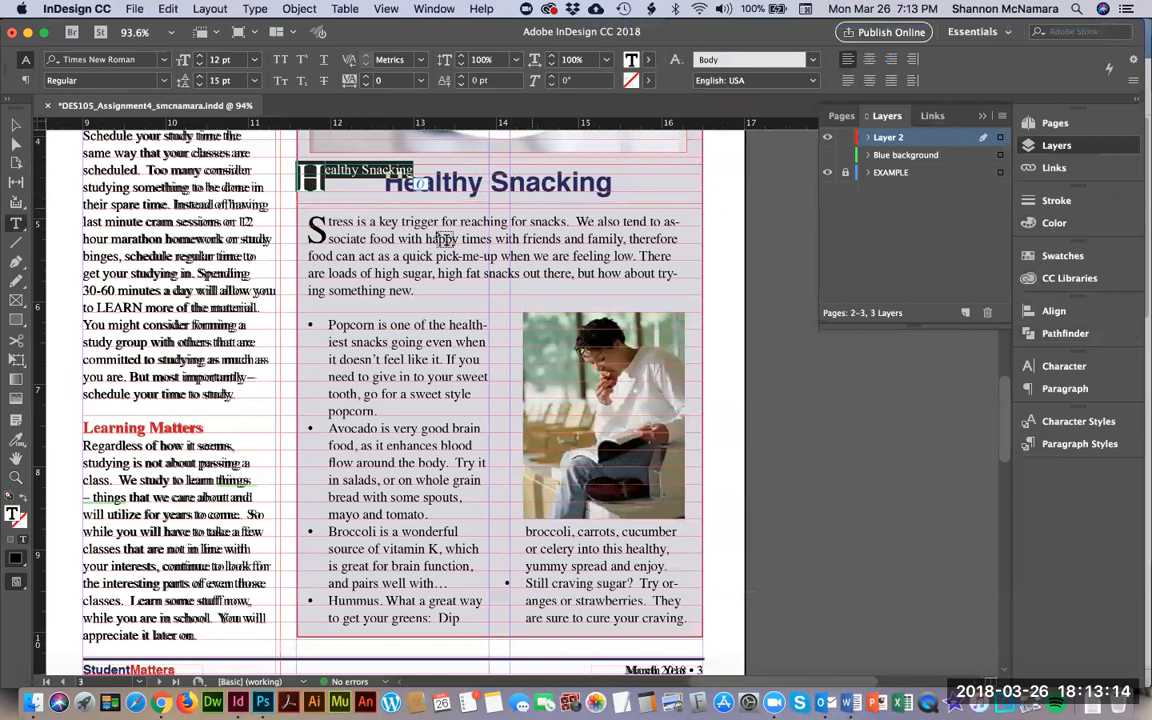
{"action": "left_click", "coordinate": [1078, 424]}
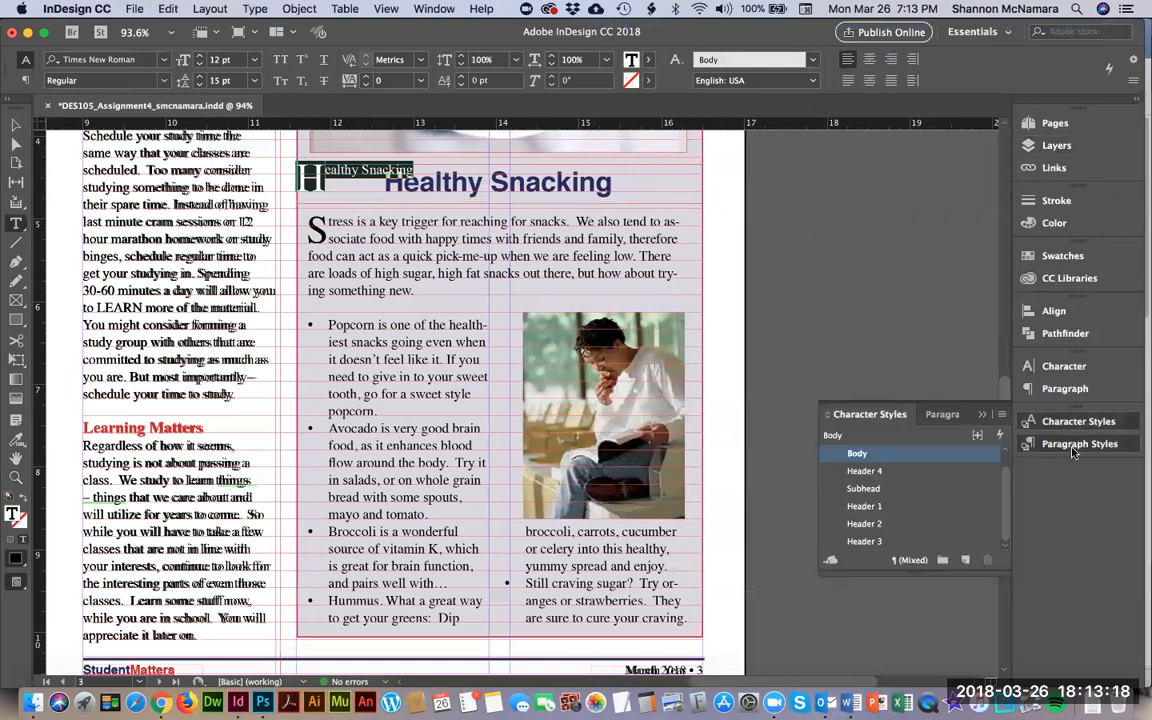
{"action": "left_click", "coordinate": [1073, 446]}
{"action": "left_click", "coordinate": [873, 456]}
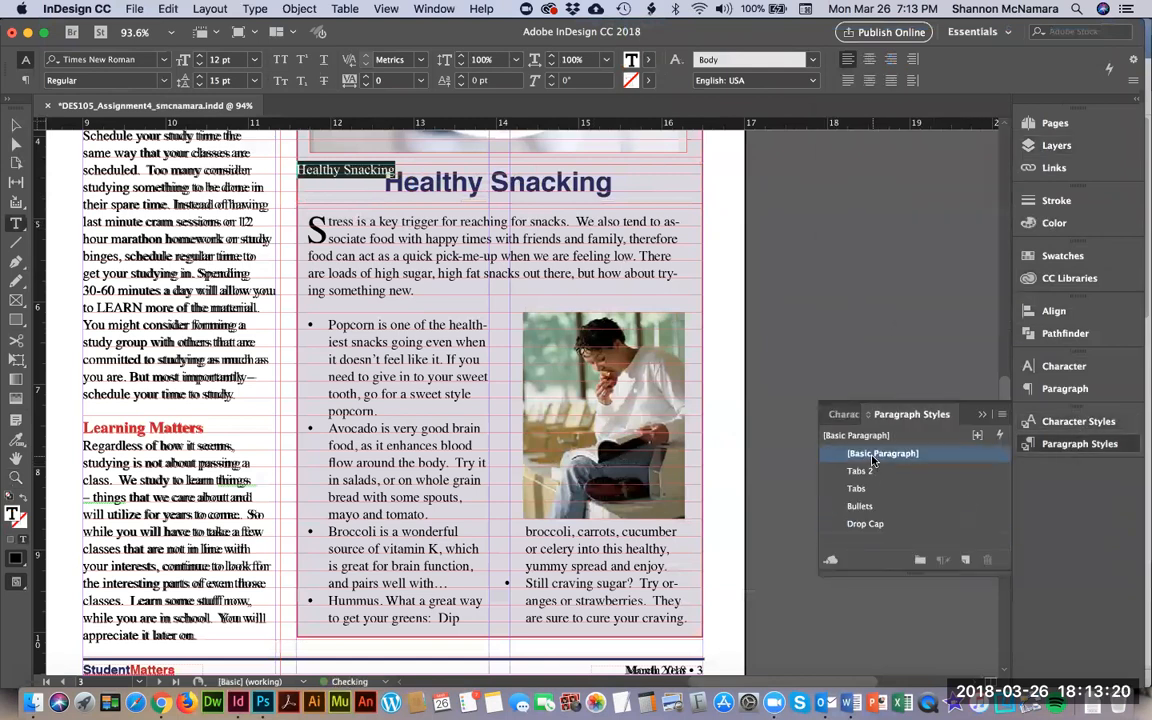
{"action": "key", "text": "super+shift+c"}
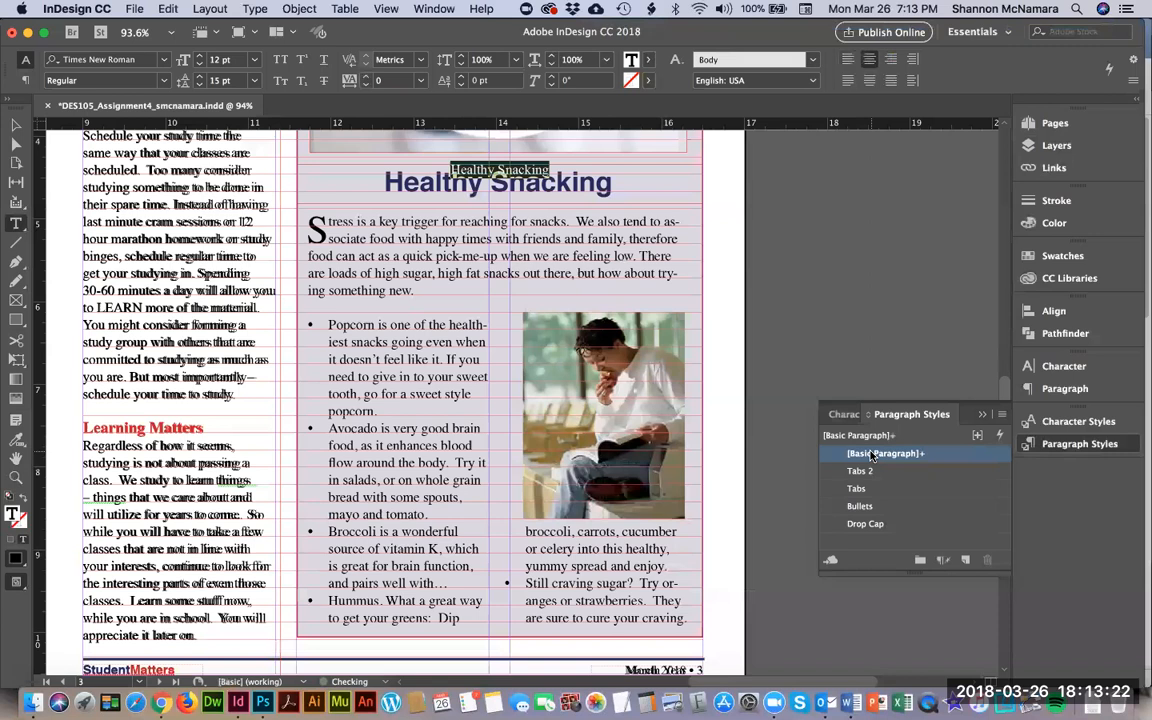
{"action": "left_click", "coordinate": [846, 416]}
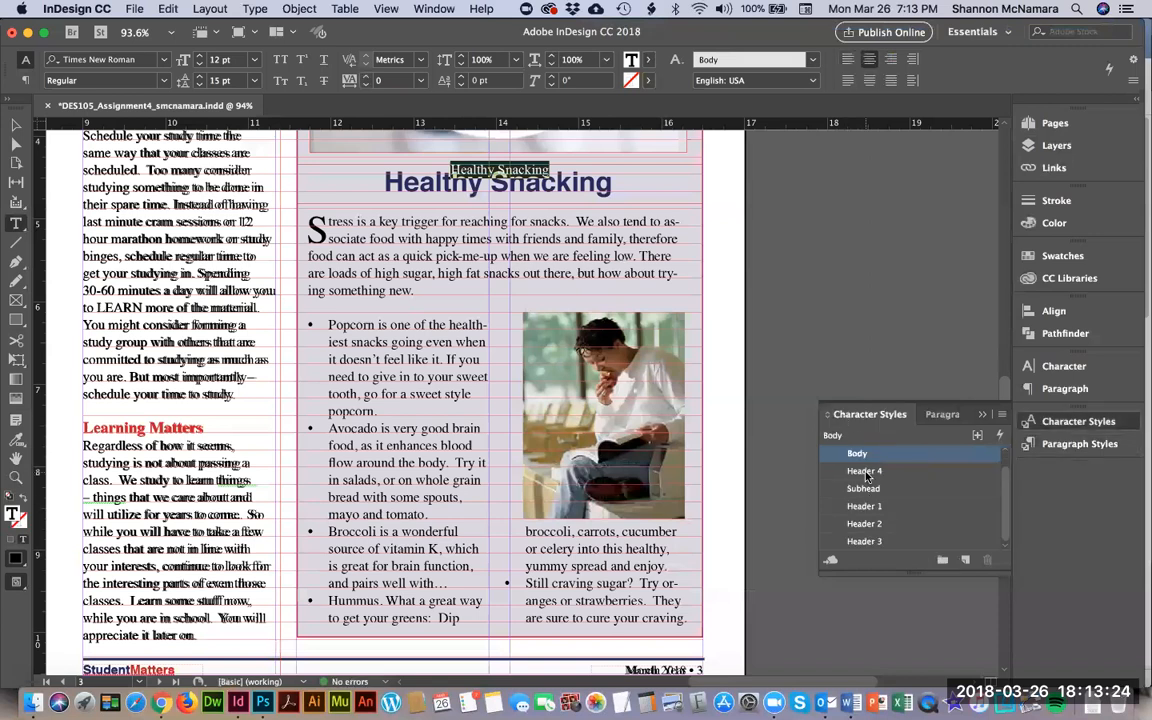
{"action": "left_click", "coordinate": [874, 507]}
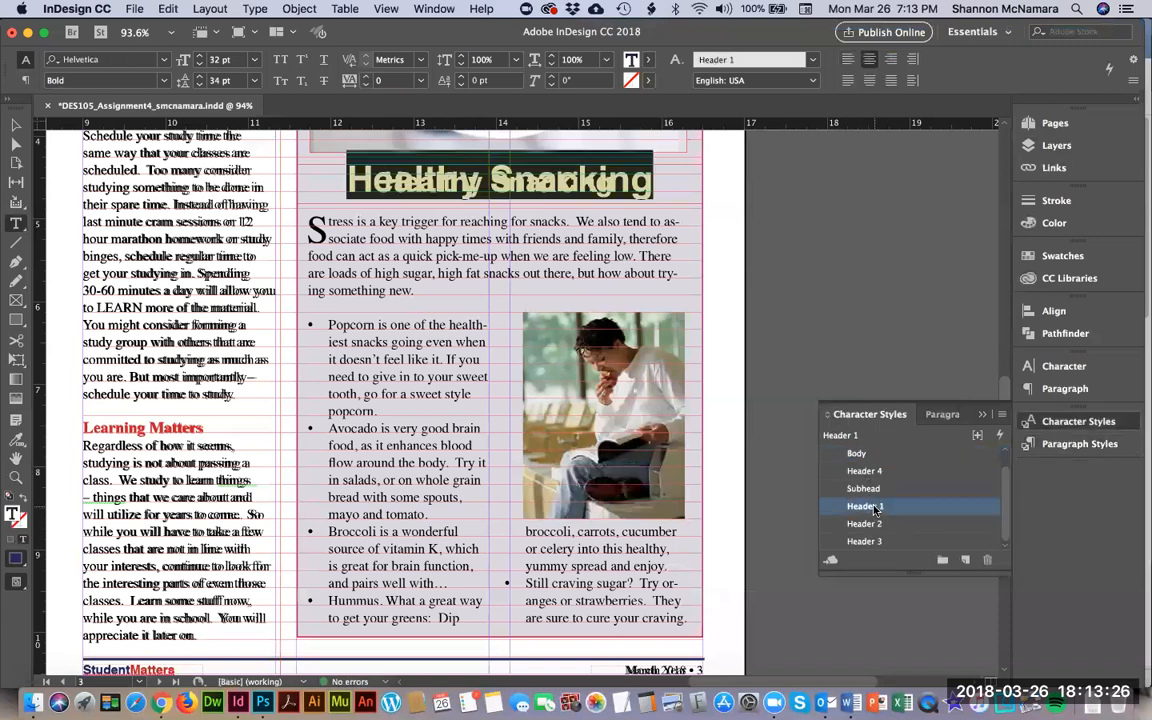
{"action": "left_click", "coordinate": [876, 524]}
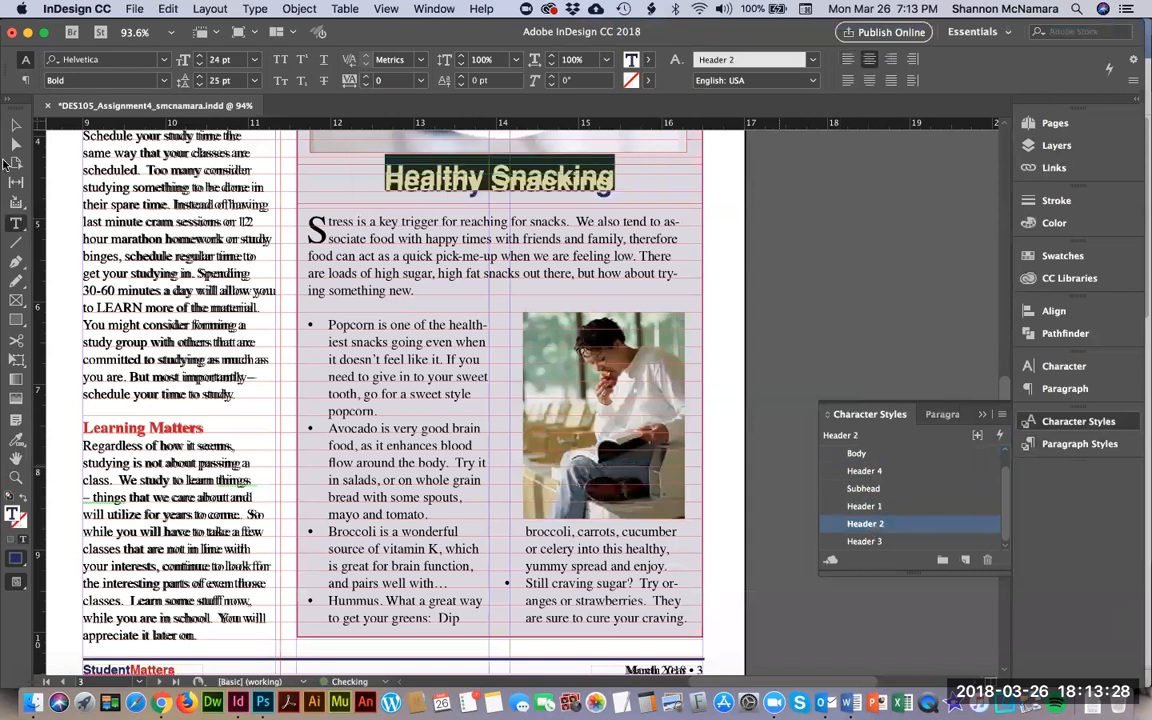
Nudge the heading's text frame down to Y 4.4233 in to align with the reference heading, and deselect it.
{"action": "left_click", "coordinate": [16, 125]}
{"action": "left_click", "coordinate": [540, 186]}
{"action": "key", "text": "Down"}
{"action": "key", "text": "Down"}
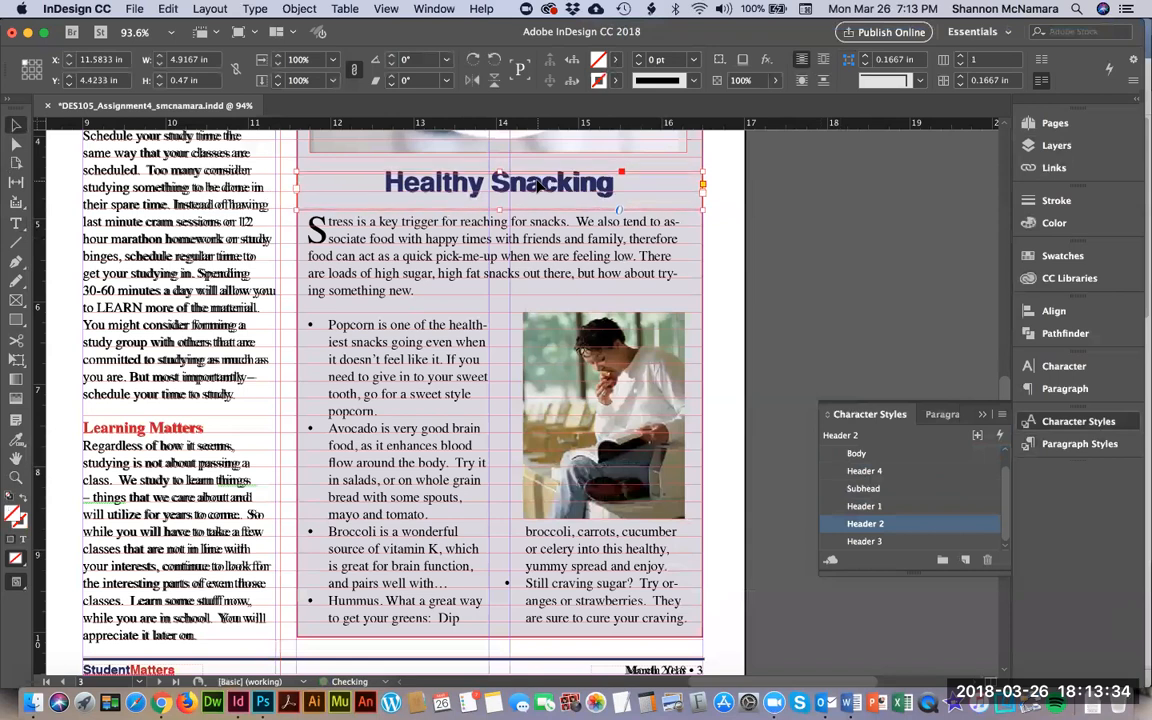
{"action": "left_click", "coordinate": [831, 239]}
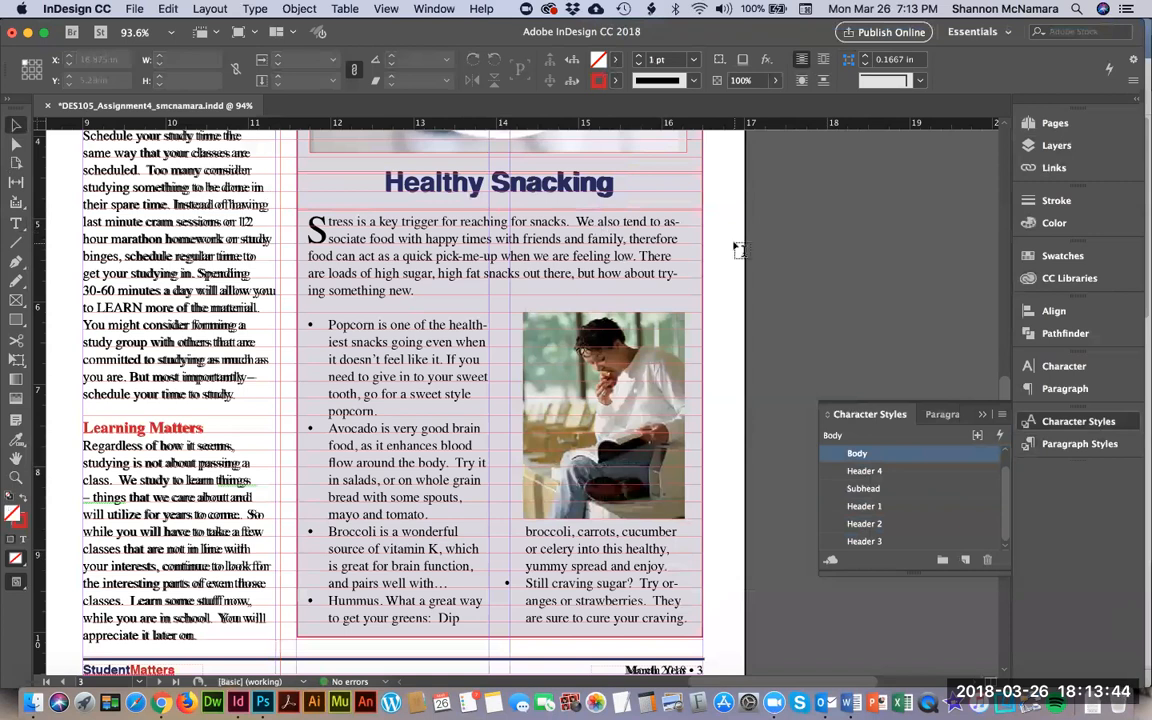
Draw a text frame about 4.61 in wide and 0.97 in high over the reference intro paragraph, and paste Word's "Stress is a key trigger" paragraph.
{"action": "key", "text": "t"}
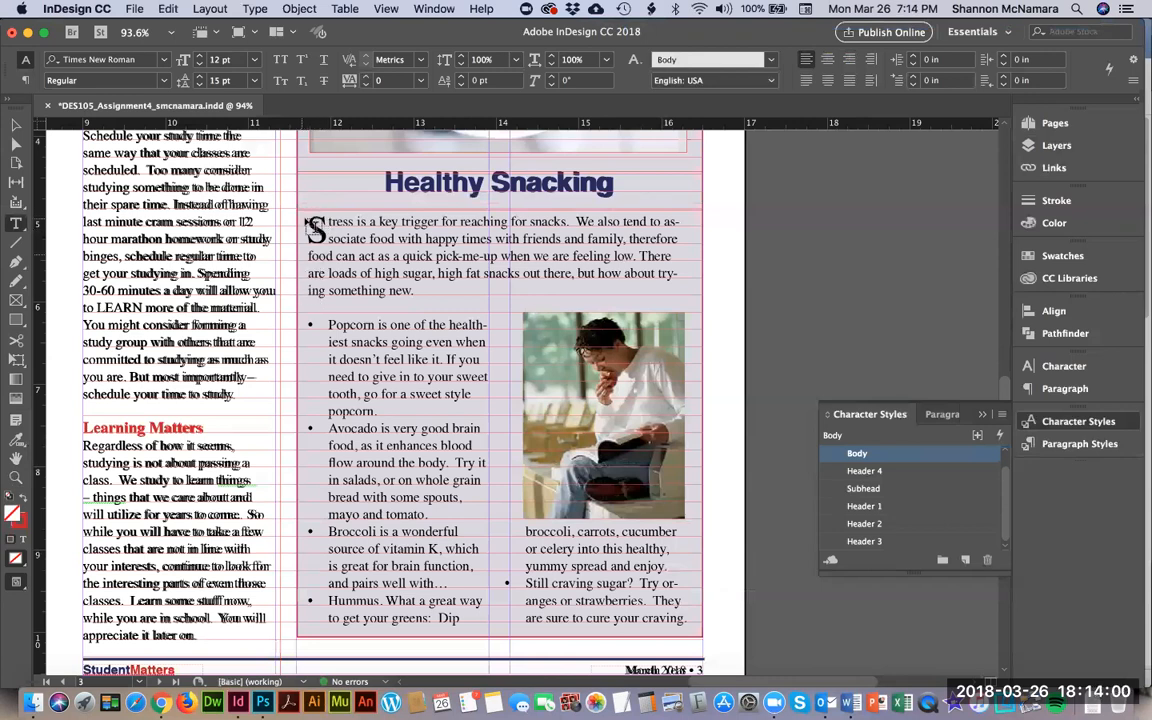
{"action": "left_click_drag", "start_coordinate": [308, 213], "coordinate": [691, 295]}
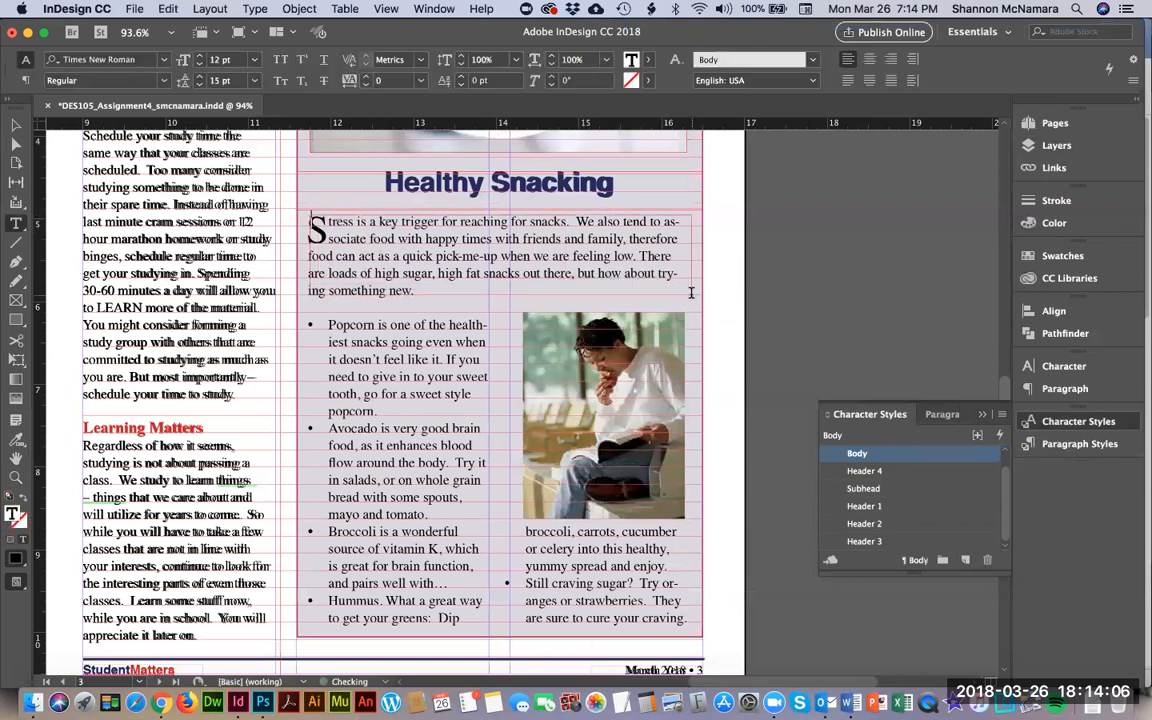
{"action": "key", "text": "super+Tab"}
{"action": "key", "text": "super+Tab"}
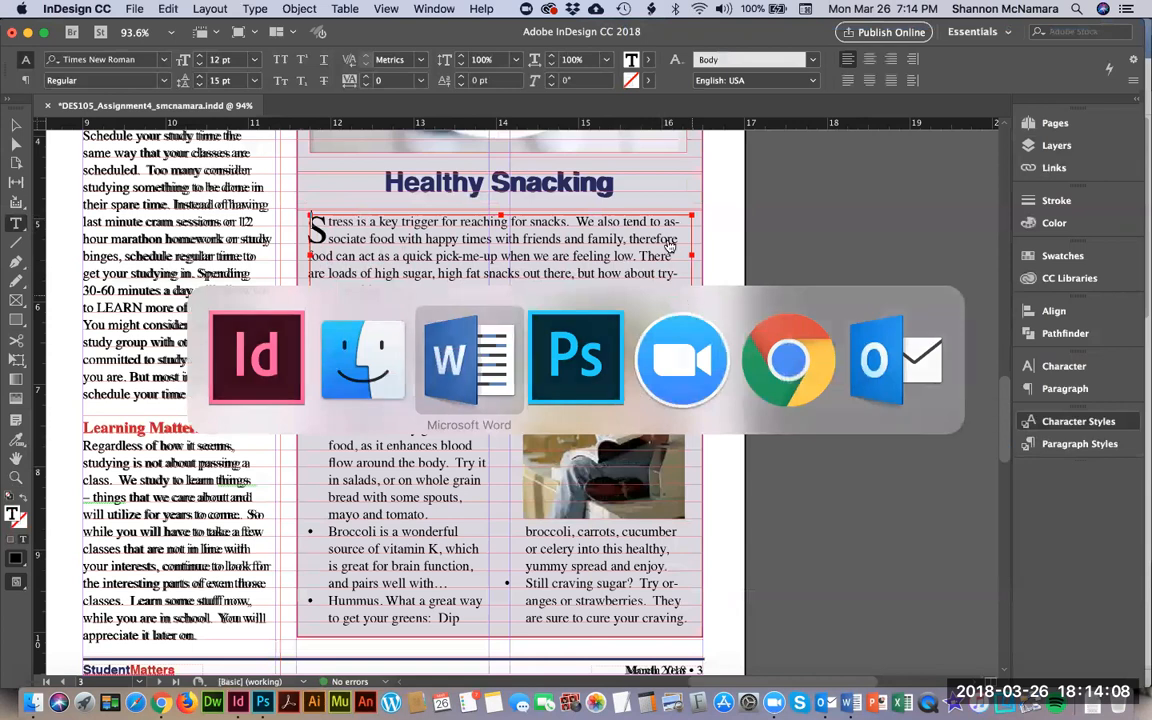
{"action": "left_click_drag", "start_coordinate": [157, 329], "coordinate": [1012, 386]}
{"action": "key", "text": "super+c"}
{"action": "key", "text": "super+Tab"}
{"action": "key", "text": "super+v"}
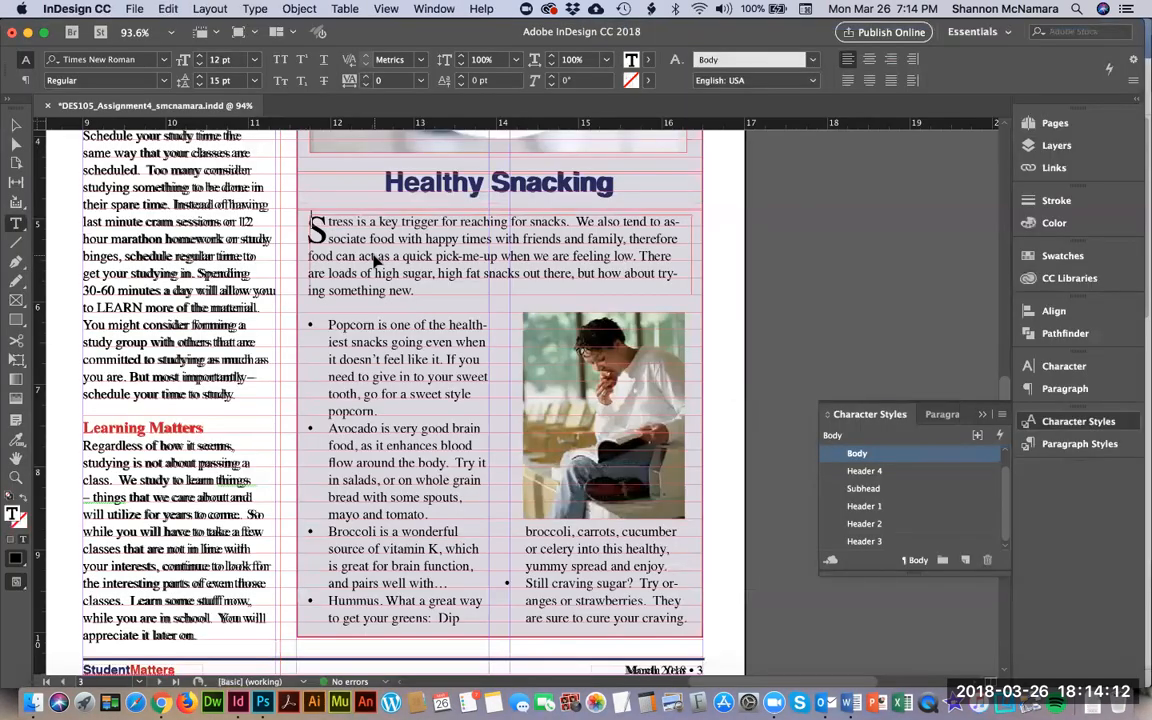
Nudge the intro paragraph's frame to X 11.7222 in and Y 4.9639 in to match the reference text, and deselect it.
{"action": "left_click", "coordinate": [15, 124]}
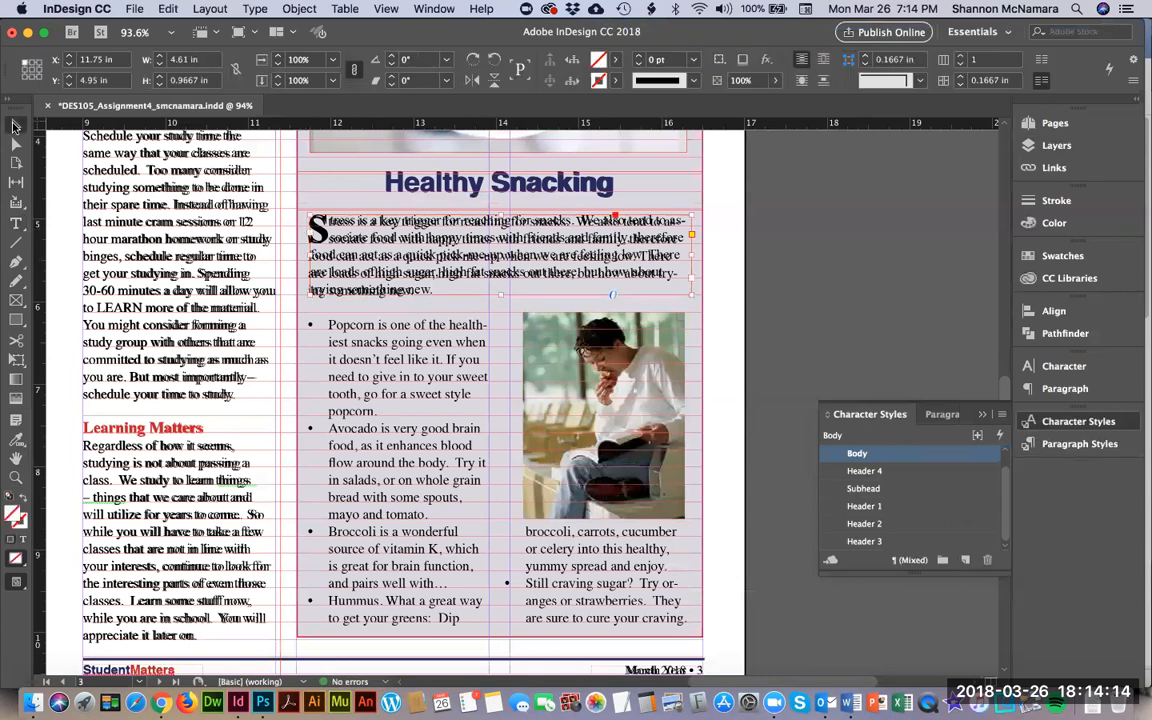
{"action": "key", "text": "Left"}
{"action": "key", "text": "Down"}
{"action": "key", "text": "Right"}
{"action": "key", "text": "Left"}
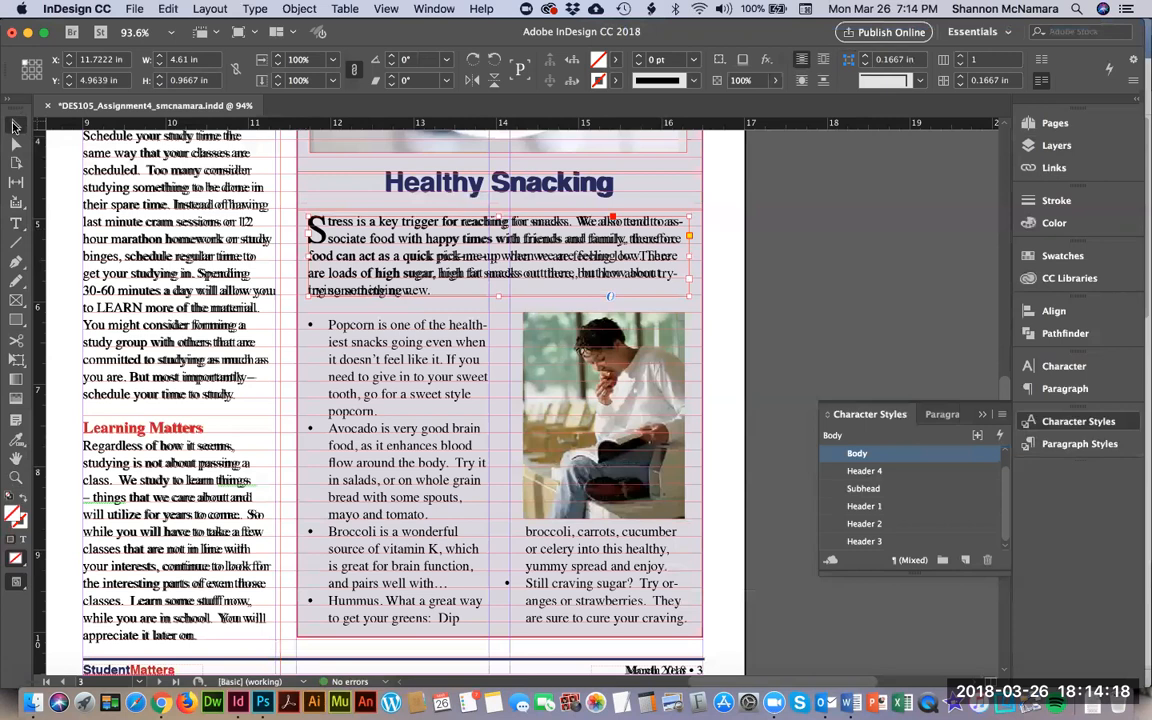
{"action": "left_click", "coordinate": [735, 236]}
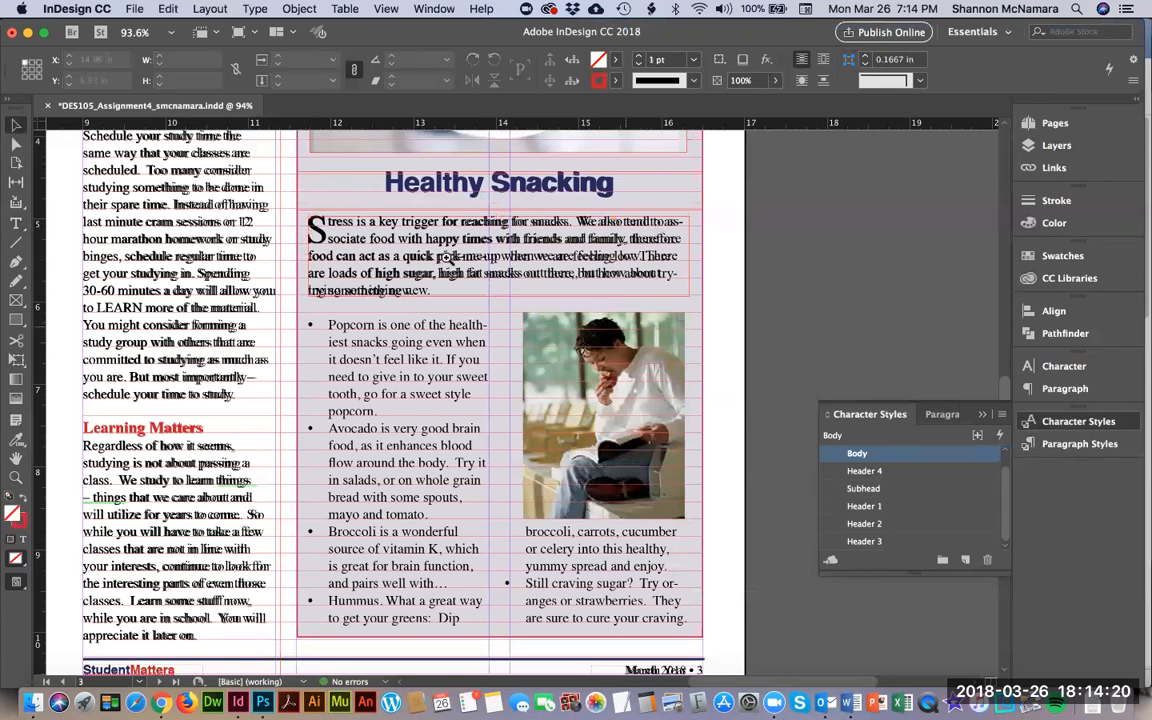
Extend the left side of the intro paragraph's frame out to the left edge of the Healthy Snacking box.
{"action": "key", "text": "z"}
{"action": "left_click_drag", "start_coordinate": [244, 199], "coordinate": [712, 330]}
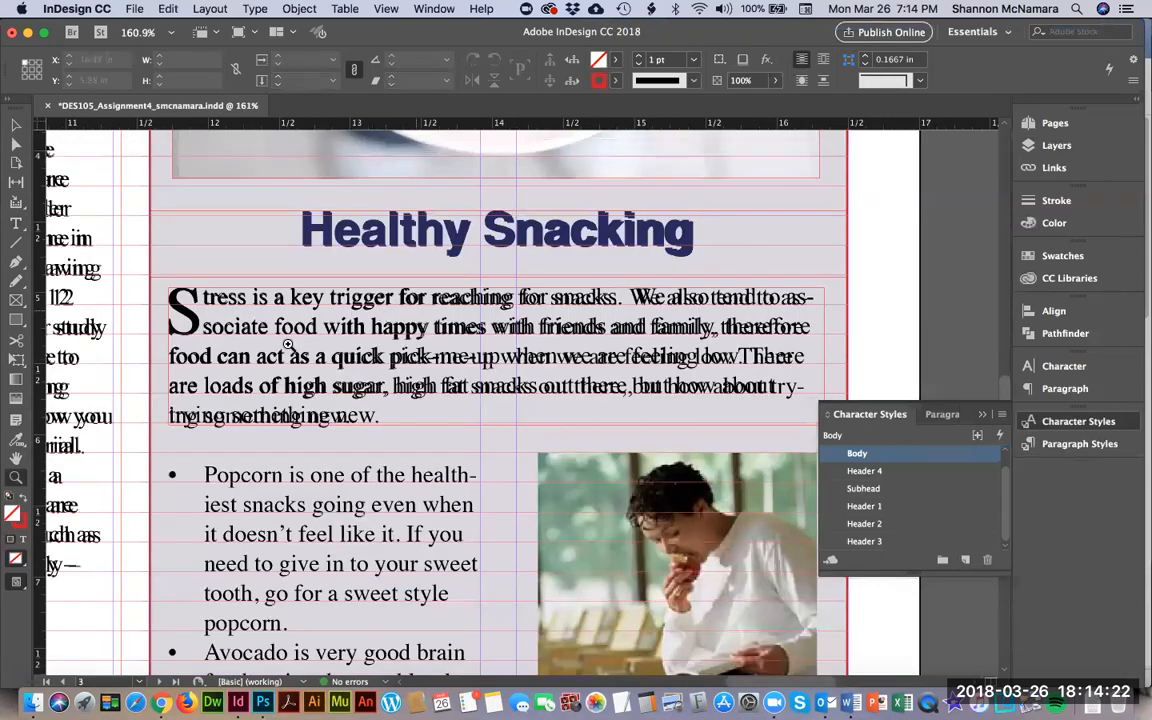
{"action": "key", "text": "v"}
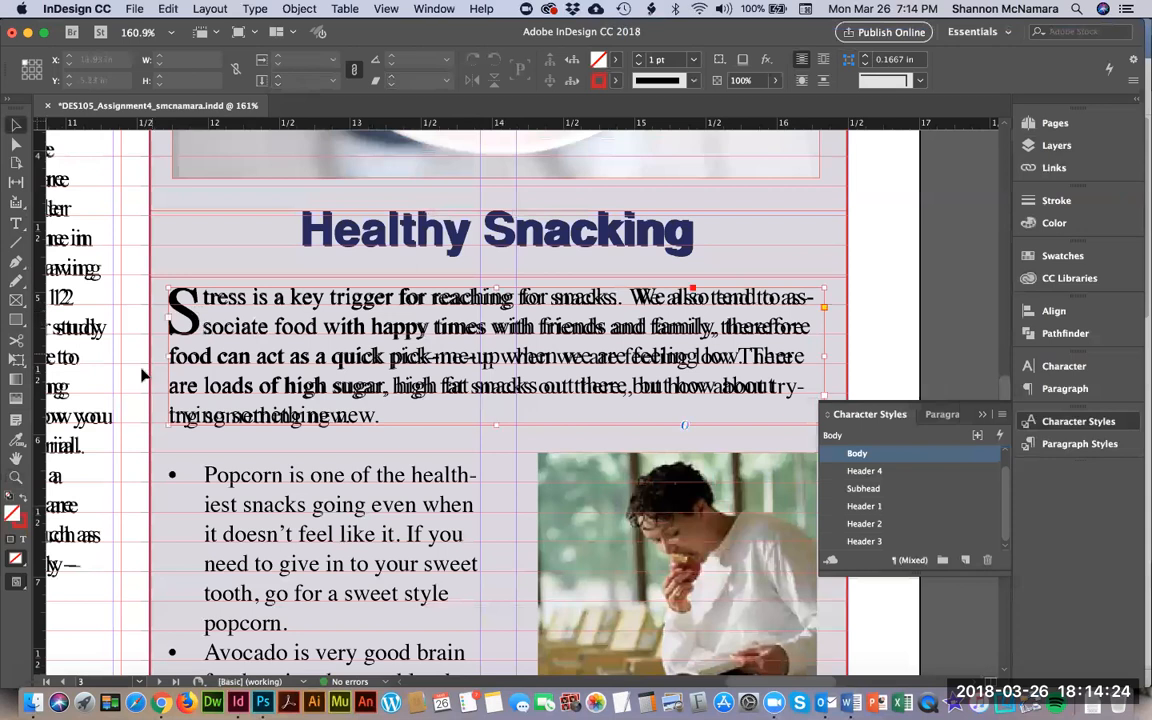
{"action": "left_click", "coordinate": [172, 362]}
{"action": "left_click_drag", "start_coordinate": [168, 356], "coordinate": [149, 356]}
Set the left indent of all the intro paragraph's text to 0.125 in.
{"action": "double_click", "coordinate": [184, 315]}
{"action": "key", "text": "super+a"}
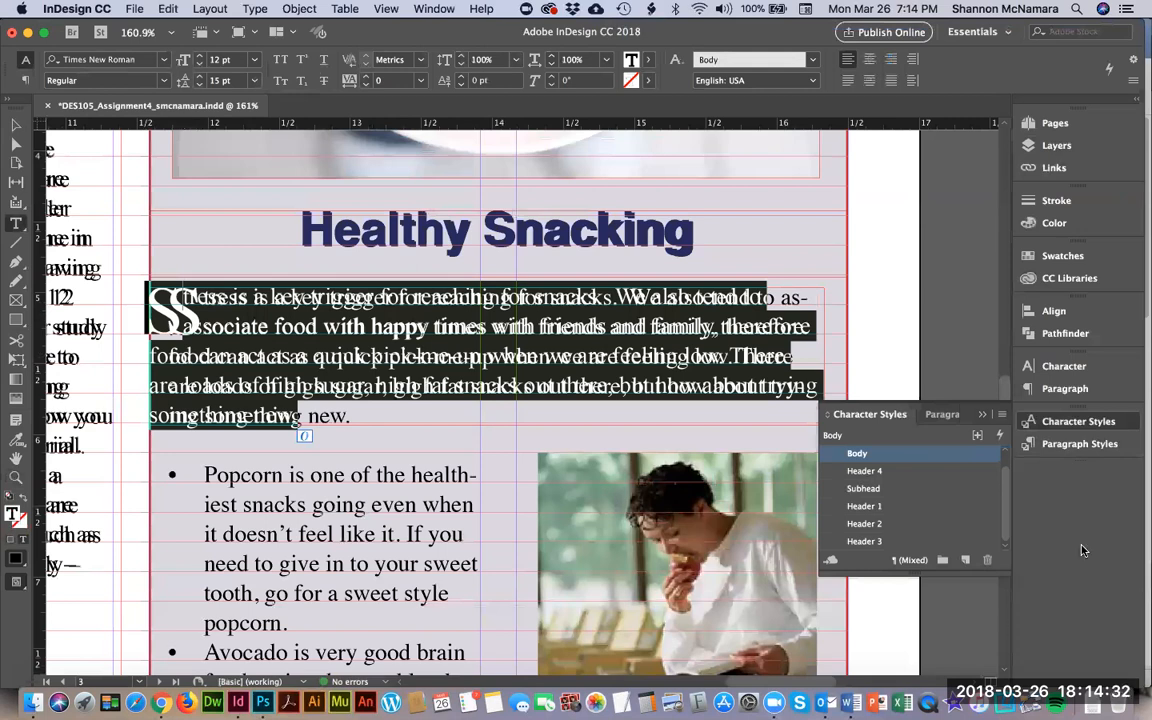
{"action": "left_click", "coordinate": [1072, 393]}
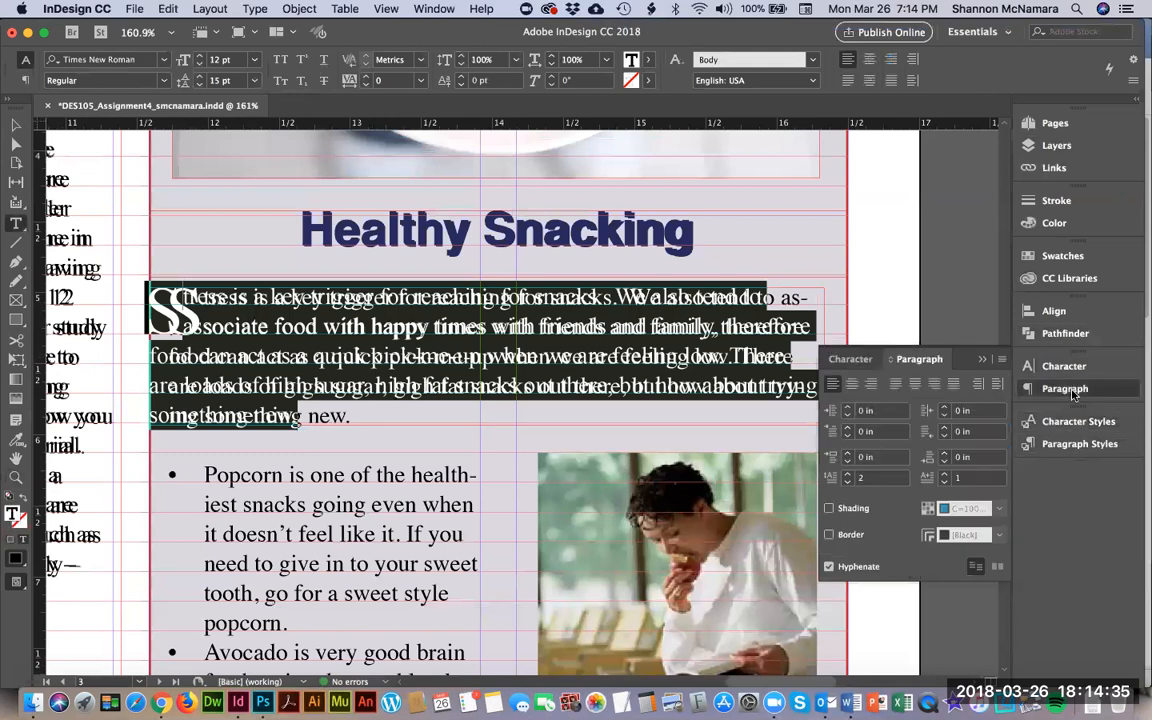
{"action": "left_click", "coordinate": [847, 410]}
{"action": "left_click", "coordinate": [847, 410]}
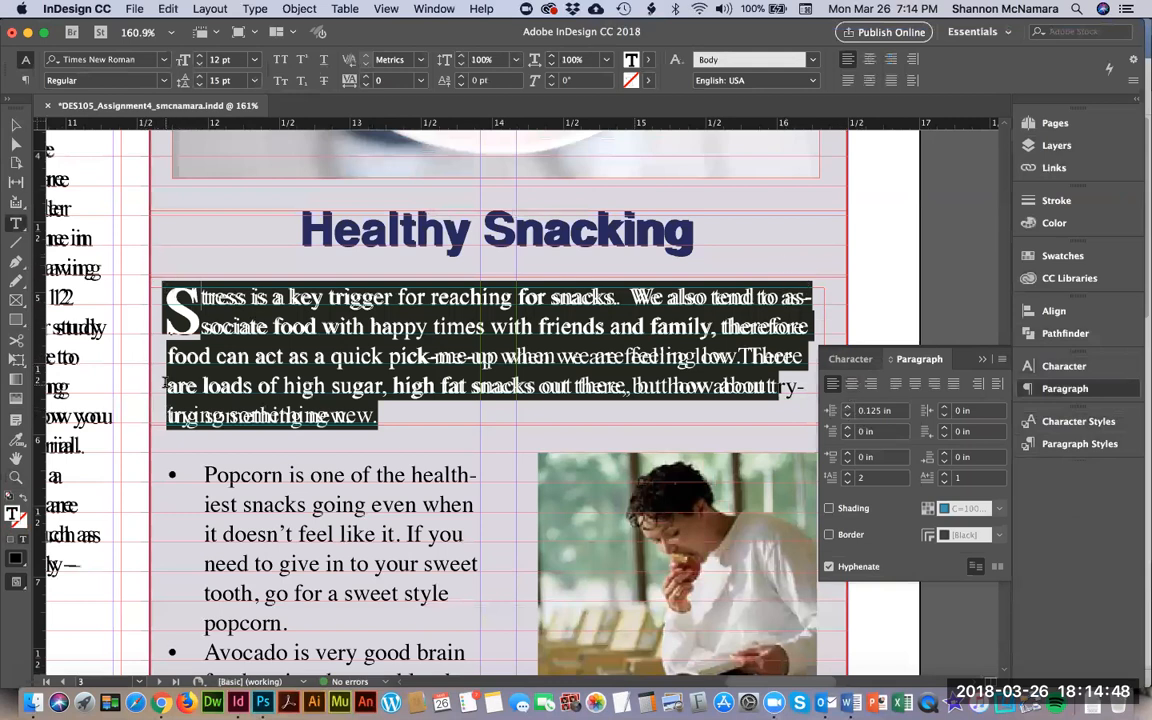
Extend the right side of the intro paragraph's frame to make it about 4.81 in wide.
{"action": "left_click", "coordinate": [14, 123]}
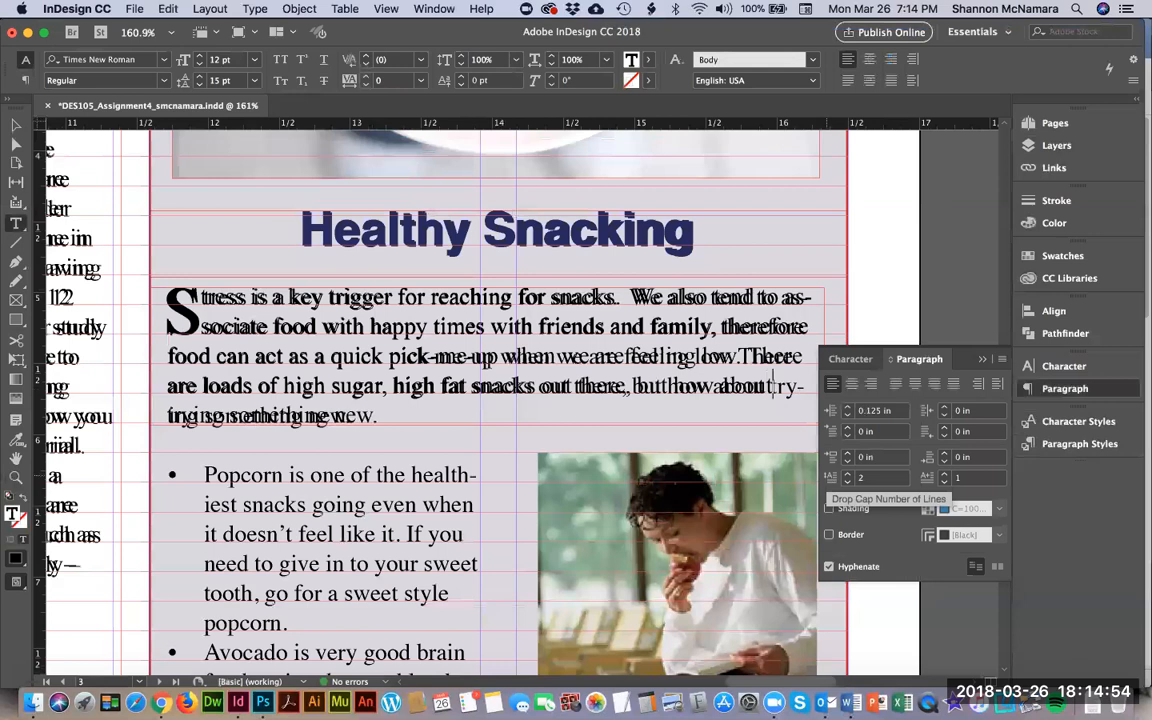
{"action": "key", "text": "BackSpace"}
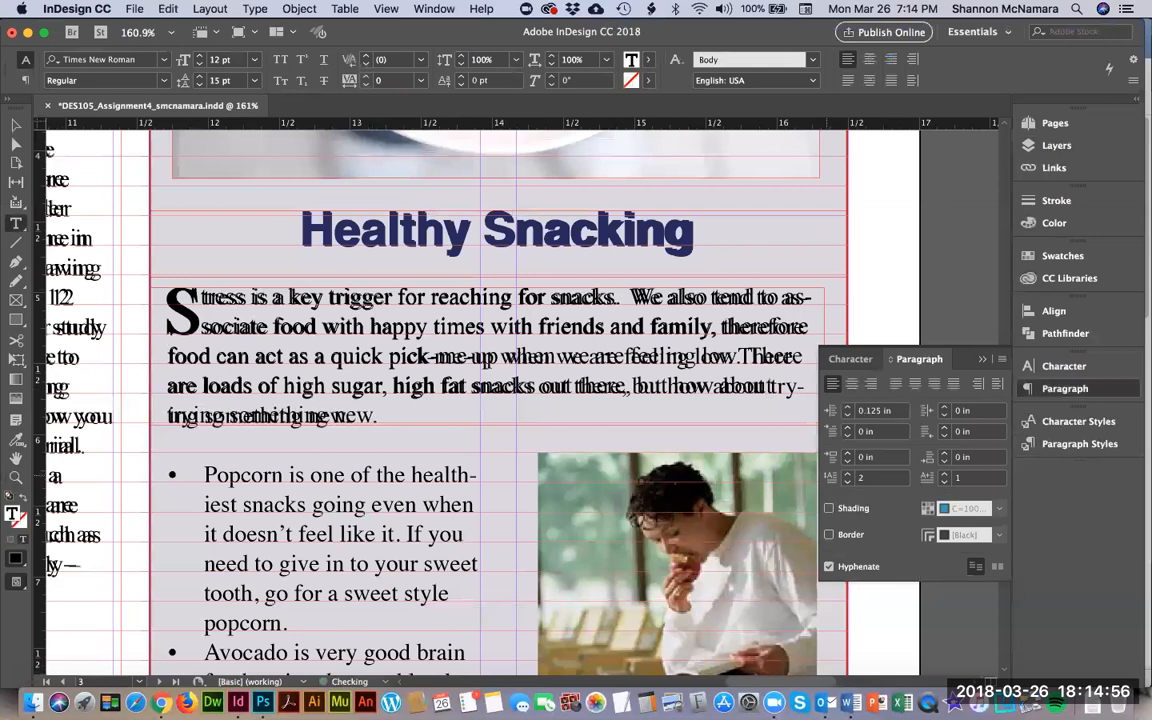
{"action": "left_click", "coordinate": [16, 124]}
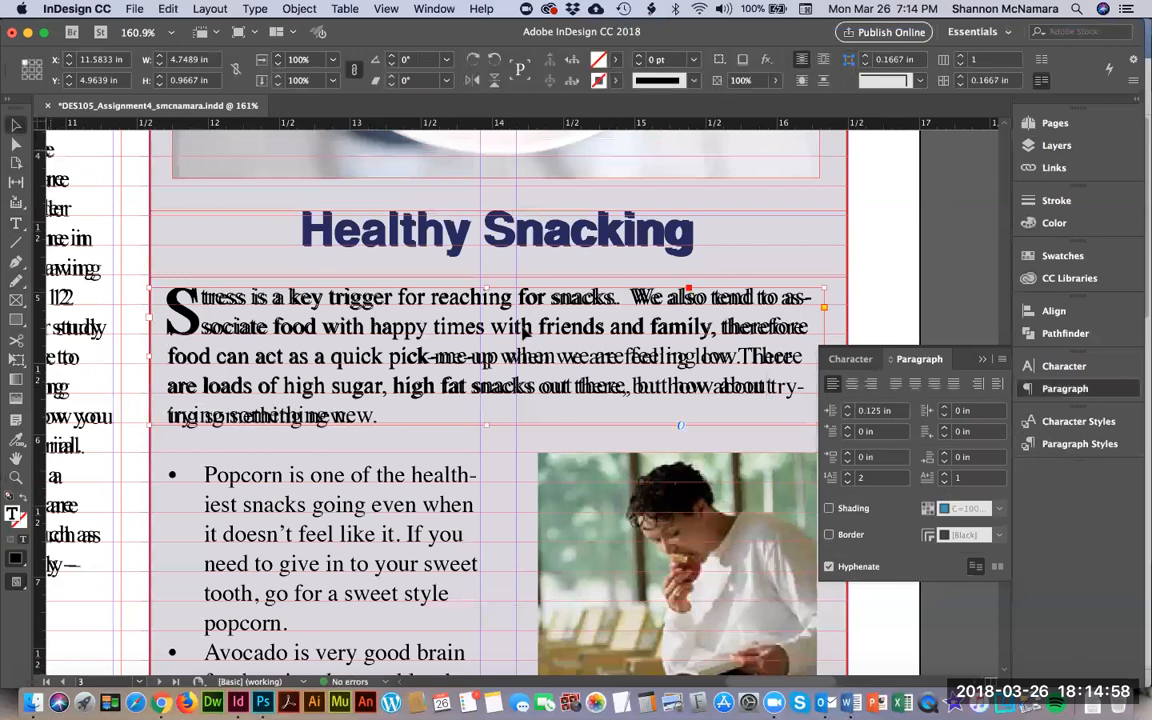
{"action": "scroll", "coordinate": [676, 366], "scroll_direction": "right", "scroll_amount": 5}
{"action": "left_click_drag", "start_coordinate": [673, 352], "coordinate": [680, 352]}
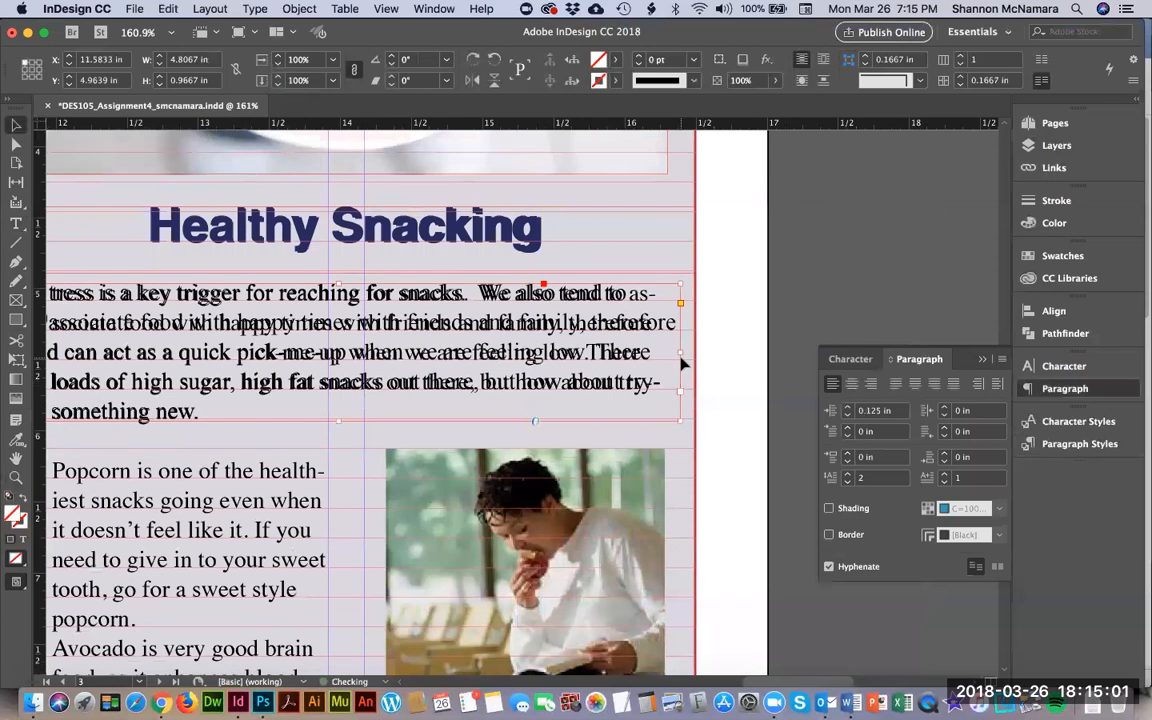
Move the intro paragraph's frame off the page onto the pasteboard beside page 3, at X 17 in.
{"action": "double_click", "coordinate": [621, 325]}
{"action": "key", "text": "Left"}
{"action": "key", "text": "Left"}
{"action": "key", "text": "Left"}
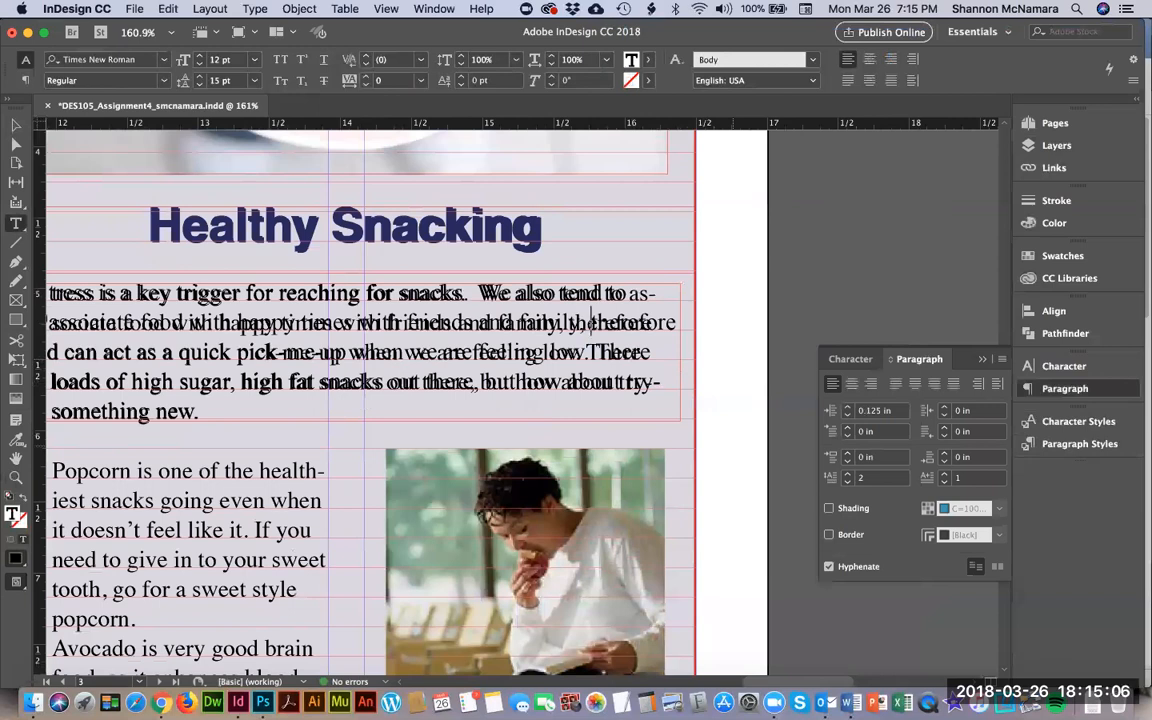
{"action": "left_click", "coordinate": [16, 124]}
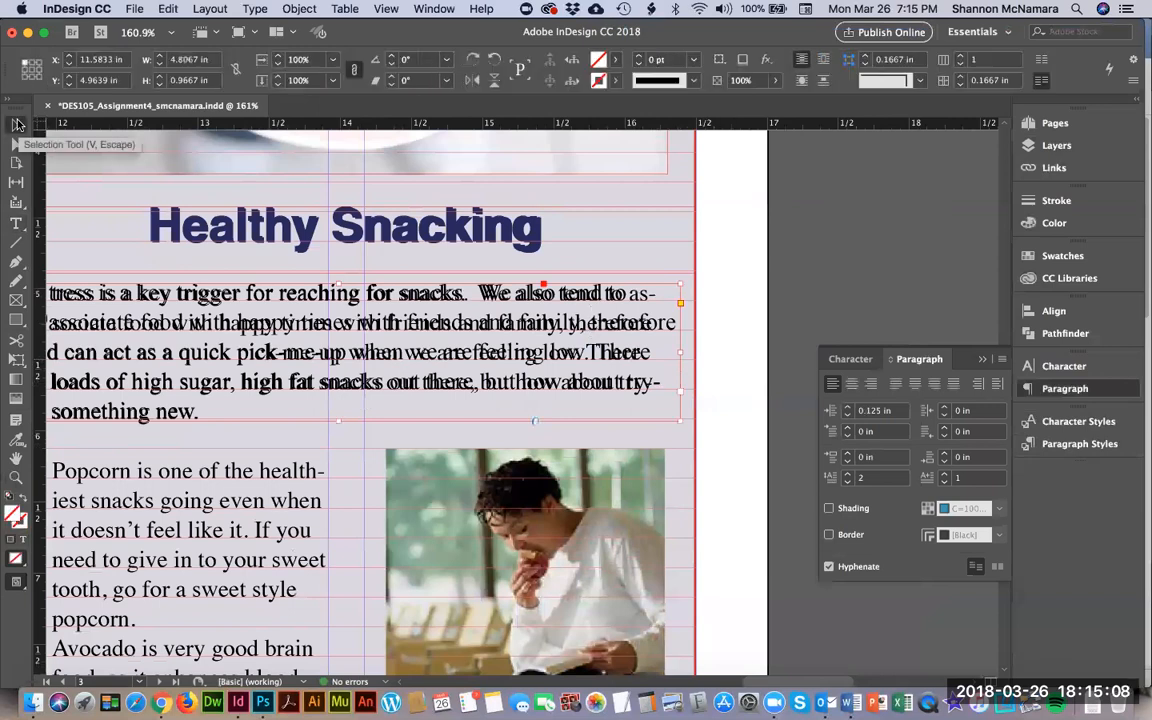
{"action": "key", "text": "super+0"}
{"action": "scroll", "coordinate": [414, 376], "scroll_direction": "down", "scroll_amount": 1}
{"action": "scroll", "coordinate": [414, 376], "scroll_direction": "right", "scroll_amount": 3}
{"action": "left_click_drag", "start_coordinate": [386, 387], "coordinate": [650, 395]}
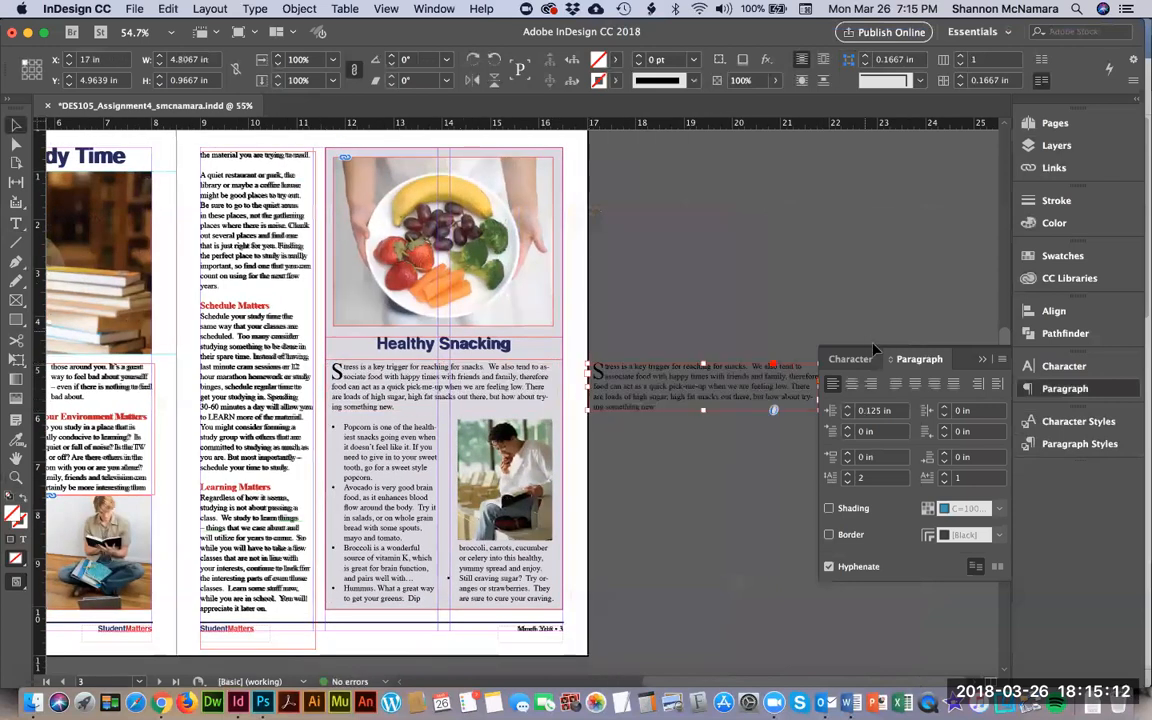
{"action": "left_click", "coordinate": [786, 378]}
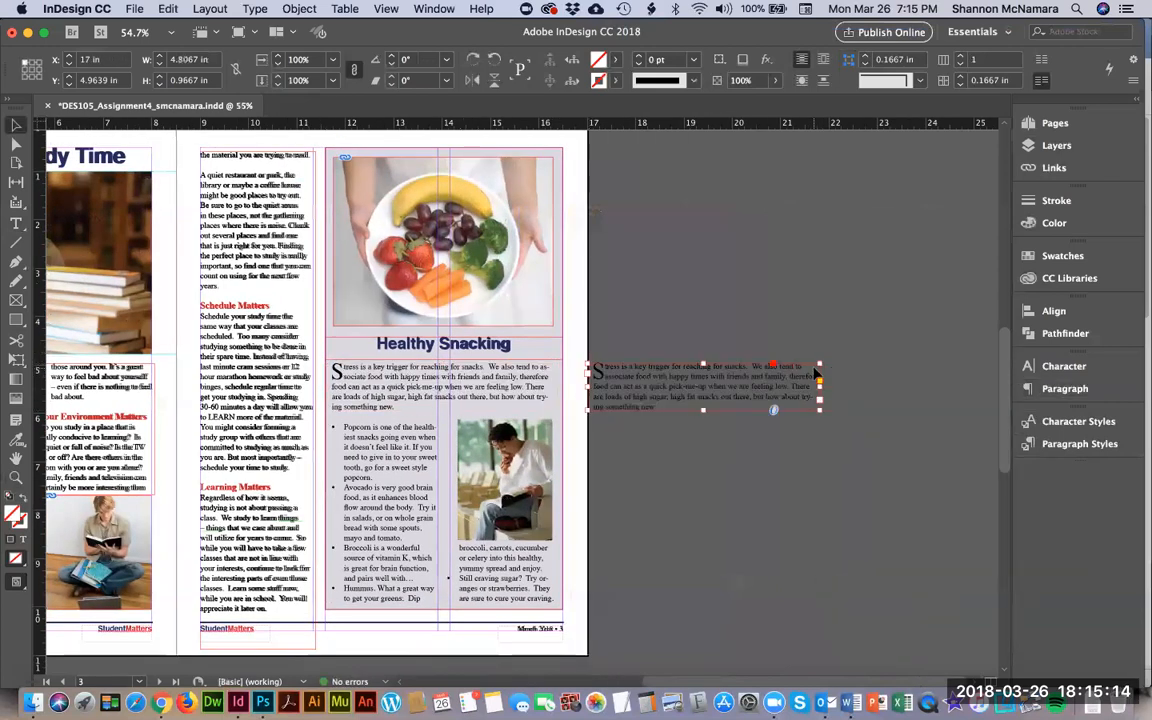
Narrow the intro paragraph's frame on the pasteboard to 4.72 in and place the text cursor at its last line.
{"action": "double_click", "coordinate": [593, 408]}
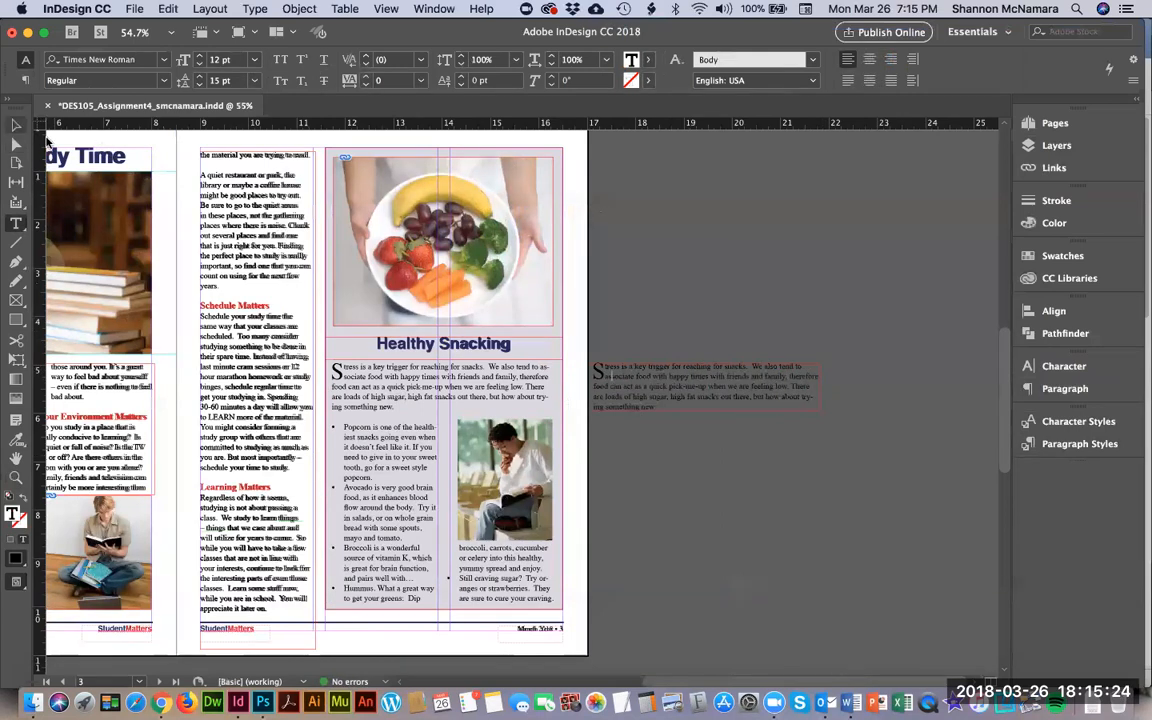
{"action": "left_click", "coordinate": [14, 124]}
{"action": "left_click", "coordinate": [738, 372]}
{"action": "left_click_drag", "start_coordinate": [818, 383], "coordinate": [815, 383]}
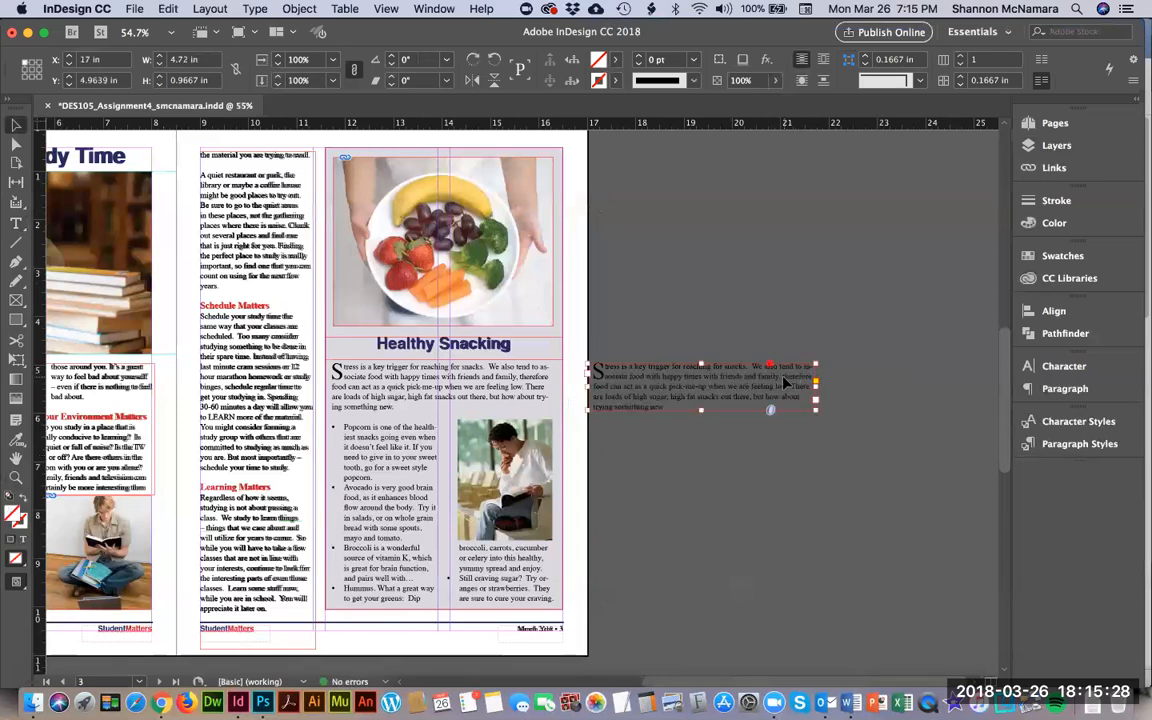
{"action": "double_click", "coordinate": [786, 377]}
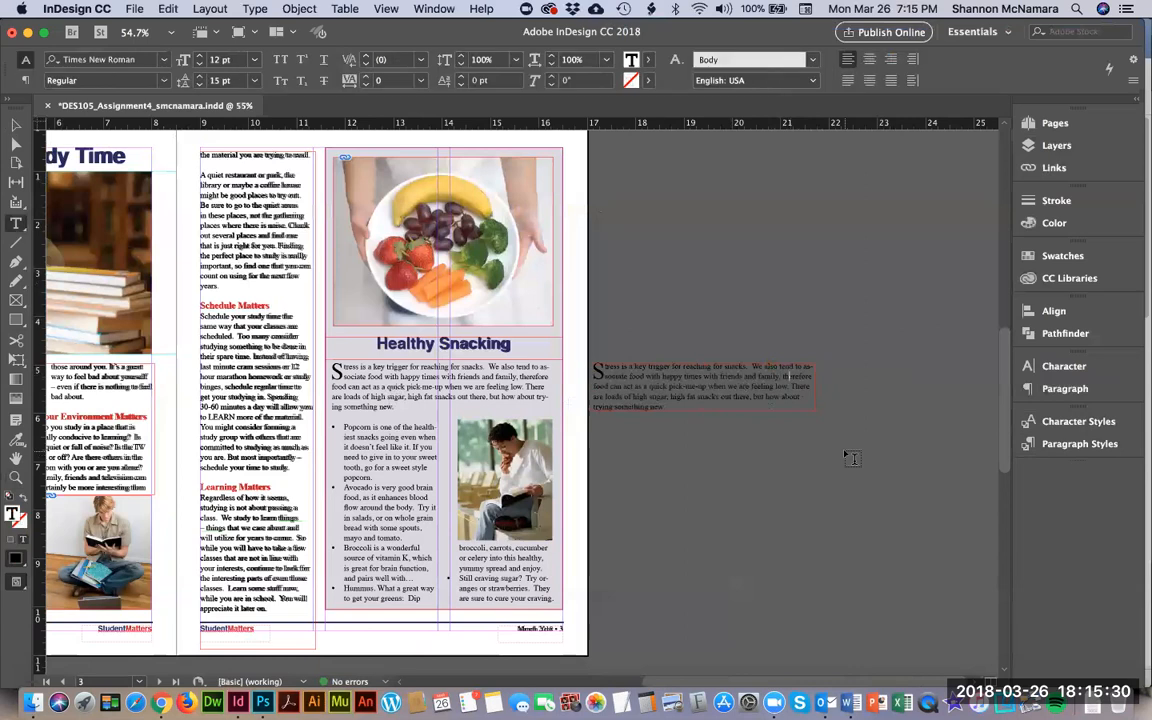
{"action": "left_click_drag", "start_coordinate": [770, 386], "coordinate": [594, 386]}
{"action": "left_click", "coordinate": [594, 386]}
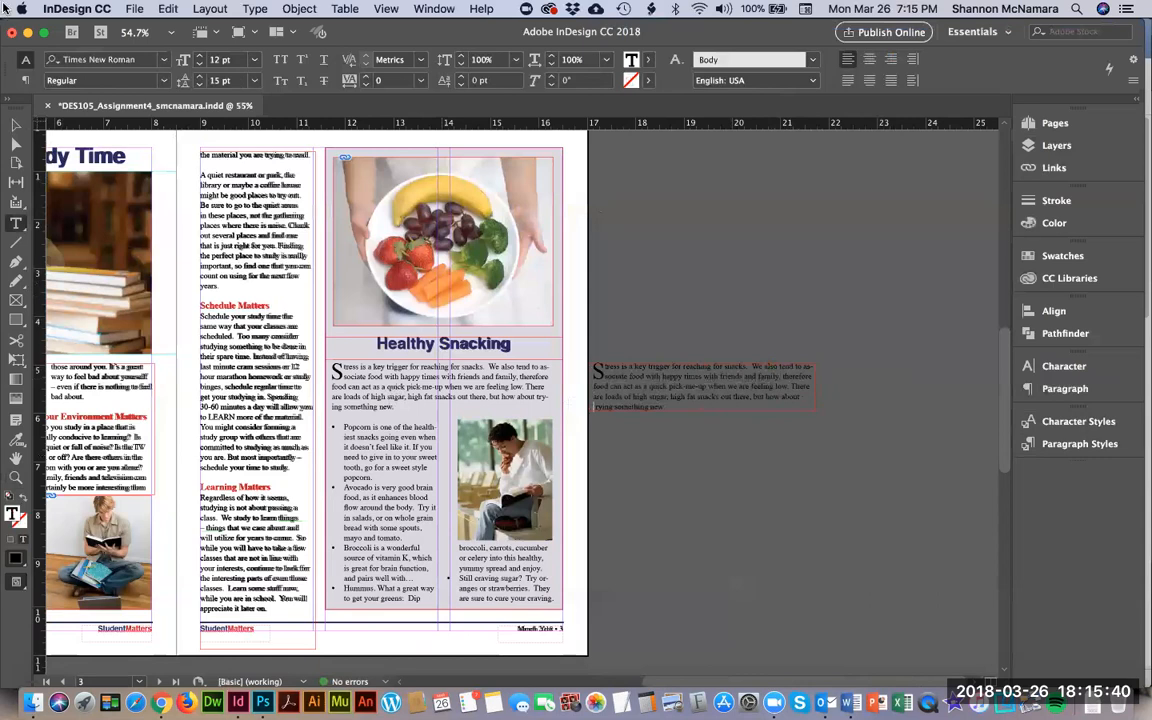
Set the intro paragraph's frame to about 4.78 in wide and return it over the reference paragraph at X 11.5833 in, Y 4.9639 in.
{"action": "left_click", "coordinate": [16, 125]}
{"action": "mouse_move", "coordinate": [817, 386]}
{"action": "left_mouse_down"}
{"action": "mouse_move", "coordinate": [770, 386]}
{"action": "mouse_move", "coordinate": [818, 387]}
{"action": "left_mouse_up"}
{"action": "left_click_drag", "start_coordinate": [697, 388], "coordinate": [443, 397]}
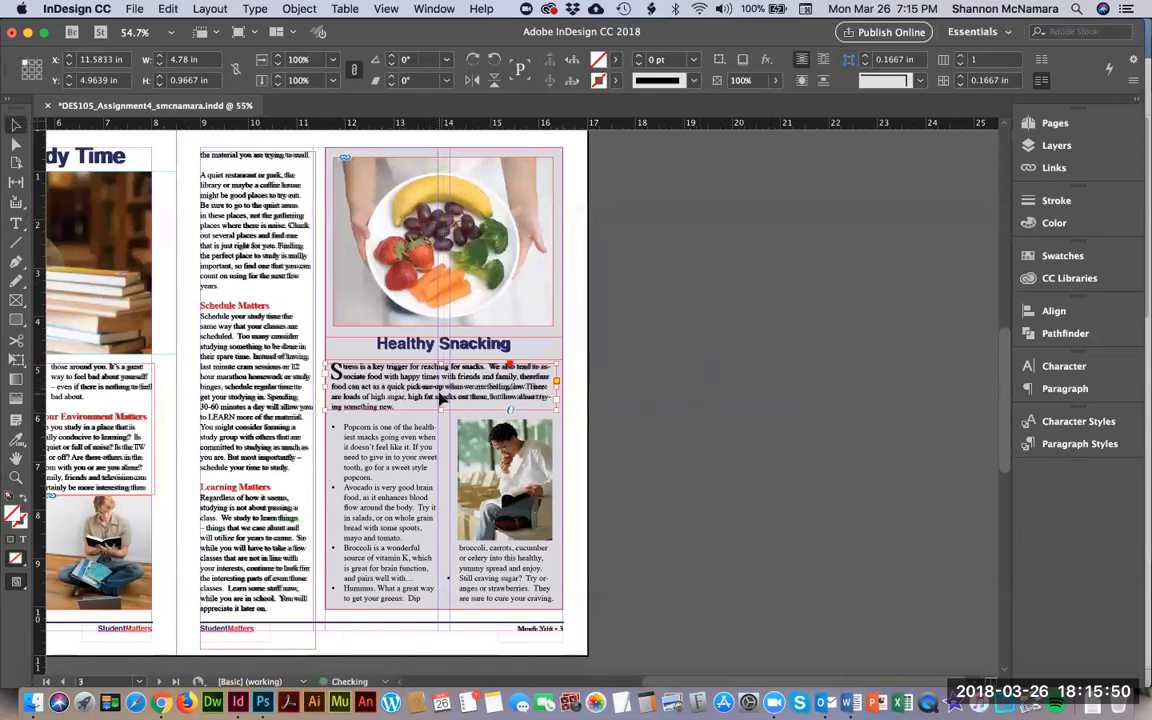
{"action": "left_click", "coordinate": [746, 340]}
{"action": "key", "text": "z"}
{"action": "left_click_drag", "start_coordinate": [308, 333], "coordinate": [607, 458]}
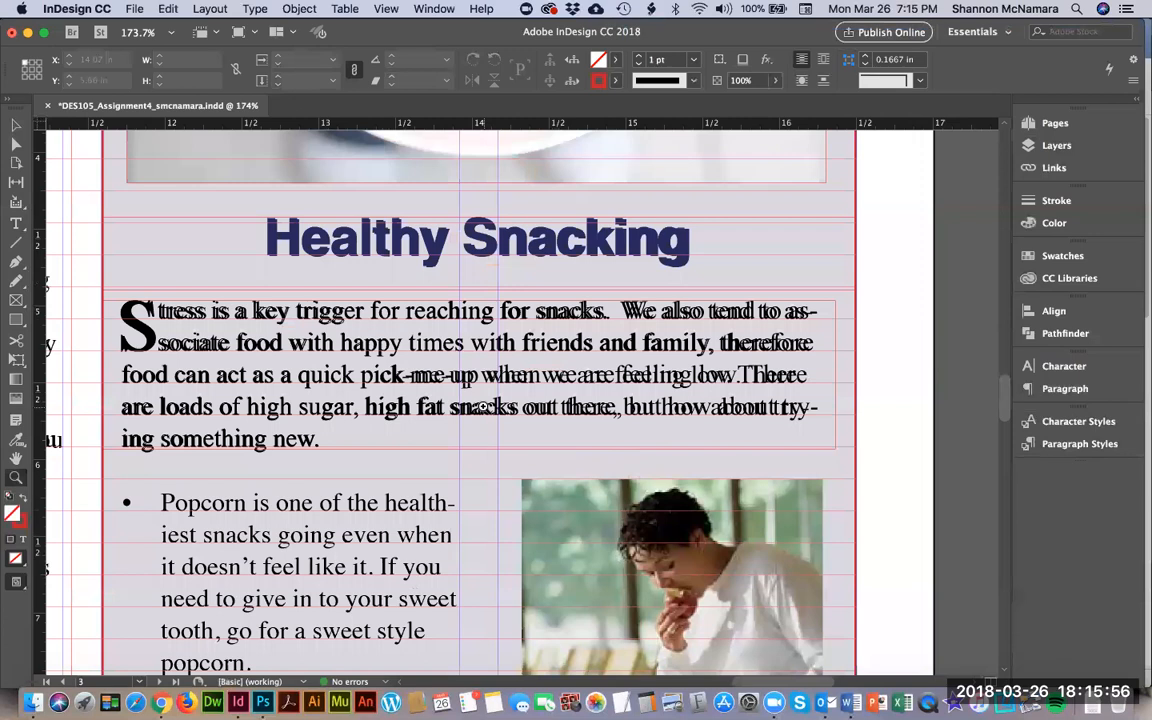
{"action": "key", "text": "super+minus"}
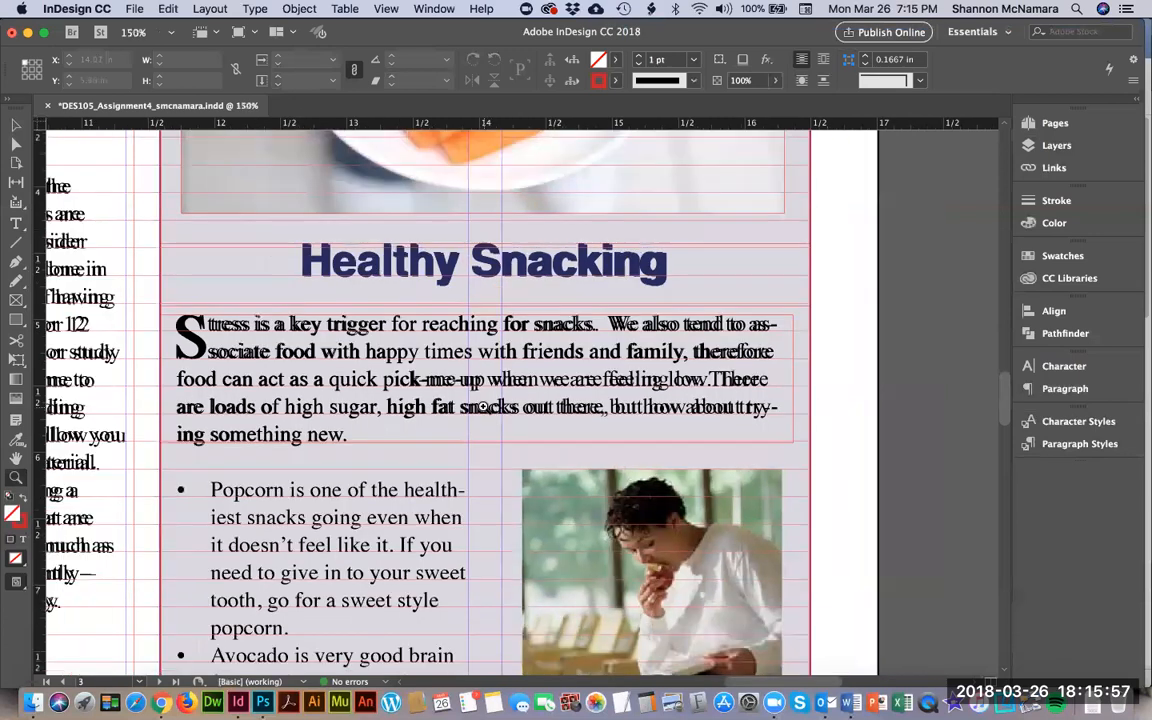
Draw a text frame about 2.25 in wide and 2.71 in high over the reference bullets in the box's left column.
{"action": "left_click", "coordinate": [15, 120]}
{"action": "scroll", "coordinate": [550, 440], "scroll_direction": "down", "scroll_amount": 5}
{"action": "scroll", "coordinate": [386, 476], "scroll_direction": "down", "scroll_amount": 6}
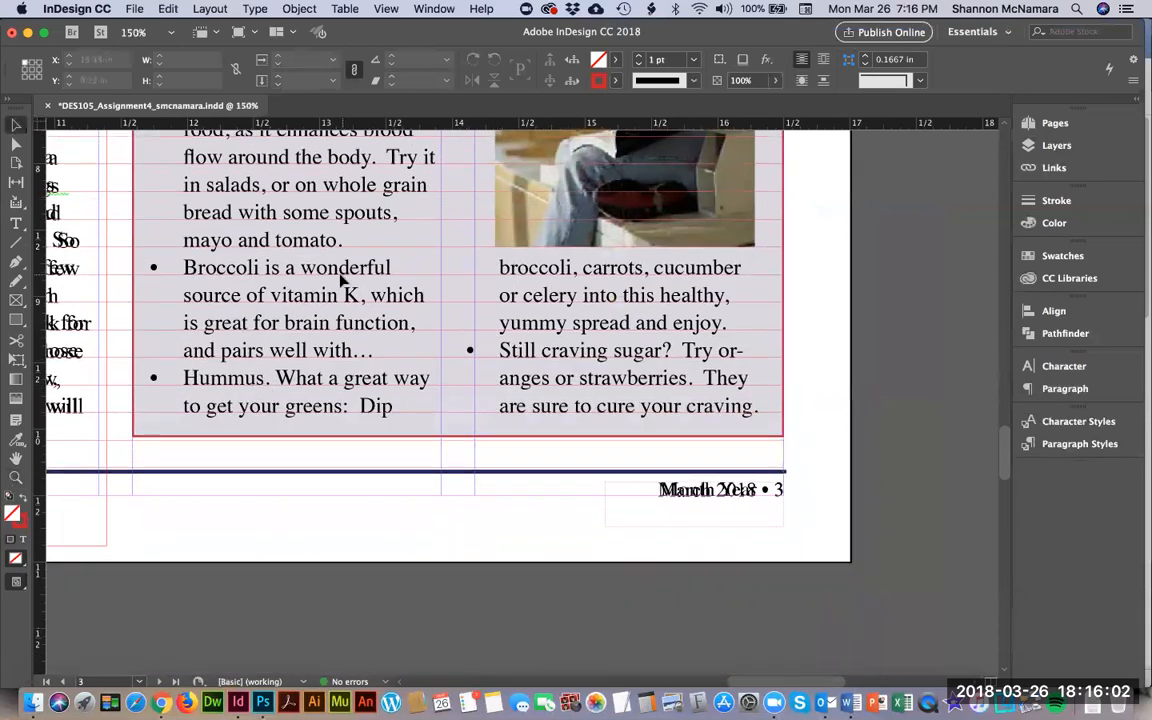
{"action": "scroll", "coordinate": [398, 494], "scroll_direction": "up", "scroll_amount": 5}
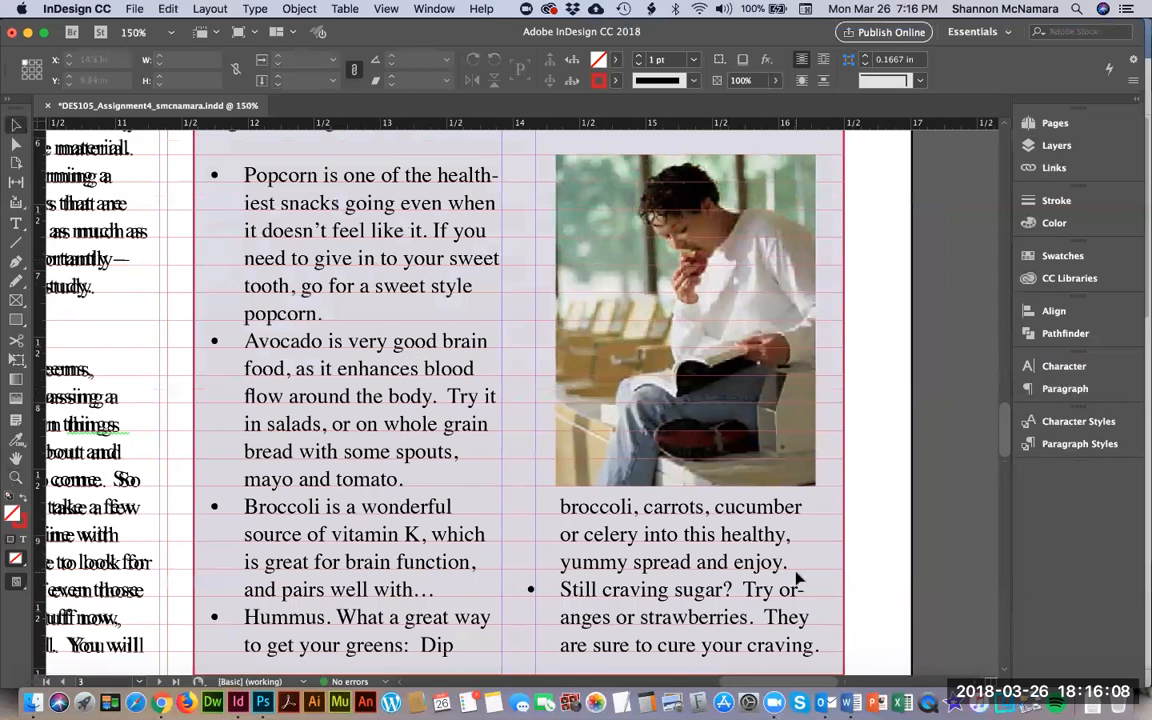
{"action": "left_click", "coordinate": [15, 222]}
{"action": "left_click_drag", "start_coordinate": [352, 276], "coordinate": [503, 517]}
{"action": "key", "text": "Escape"}
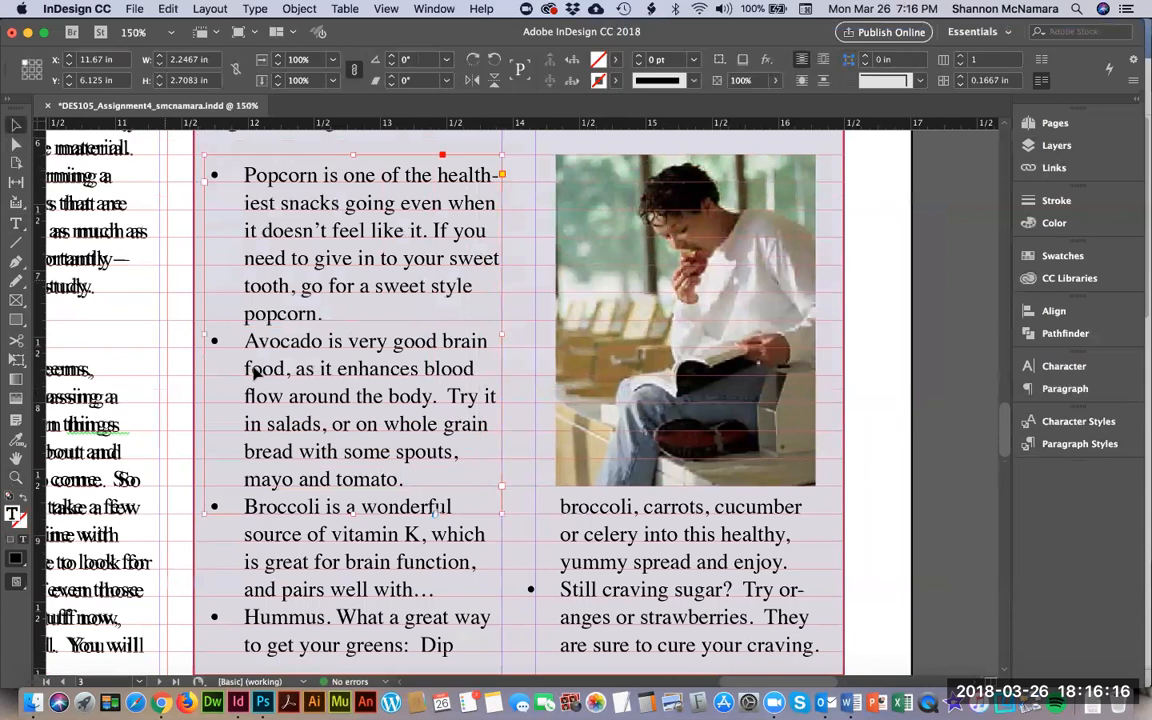
Extend the bullet frame to the box's left edge and down near its bottom edge, about 2.33 by 3.91 in, and deselect it.
{"action": "left_click_drag", "start_coordinate": [203, 336], "coordinate": [191, 334]}
{"action": "scroll", "coordinate": [318, 288], "scroll_direction": "down", "scroll_amount": 3}
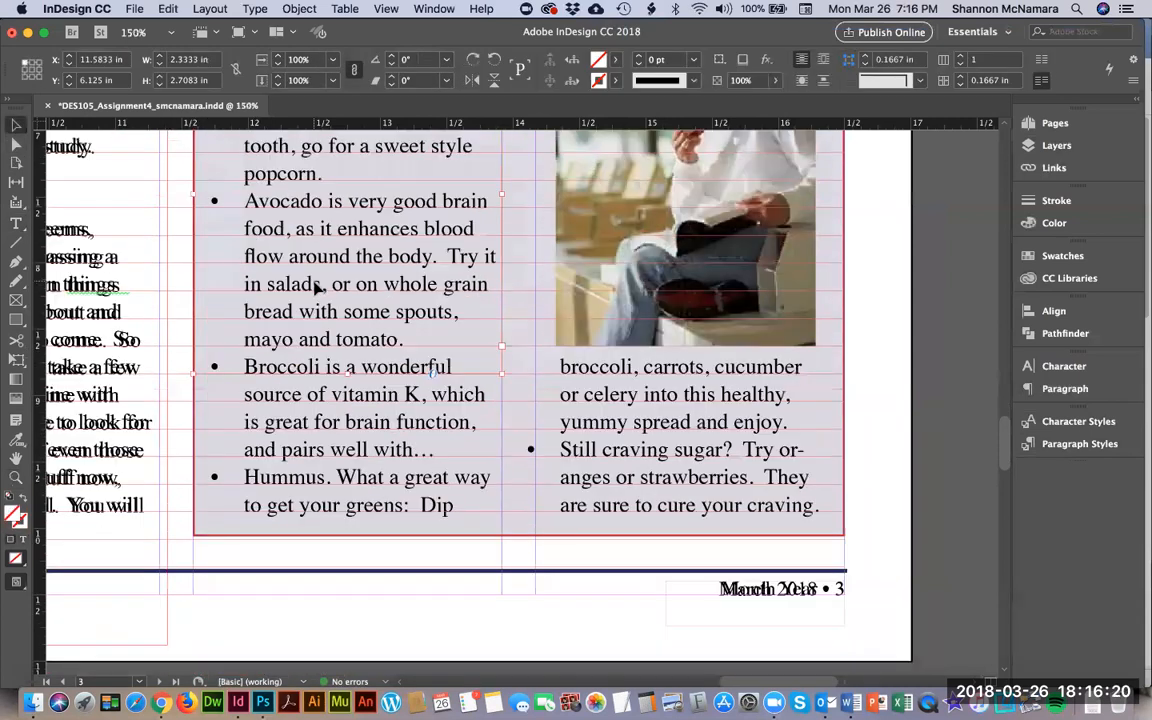
{"action": "left_click_drag", "start_coordinate": [347, 374], "coordinate": [350, 535]}
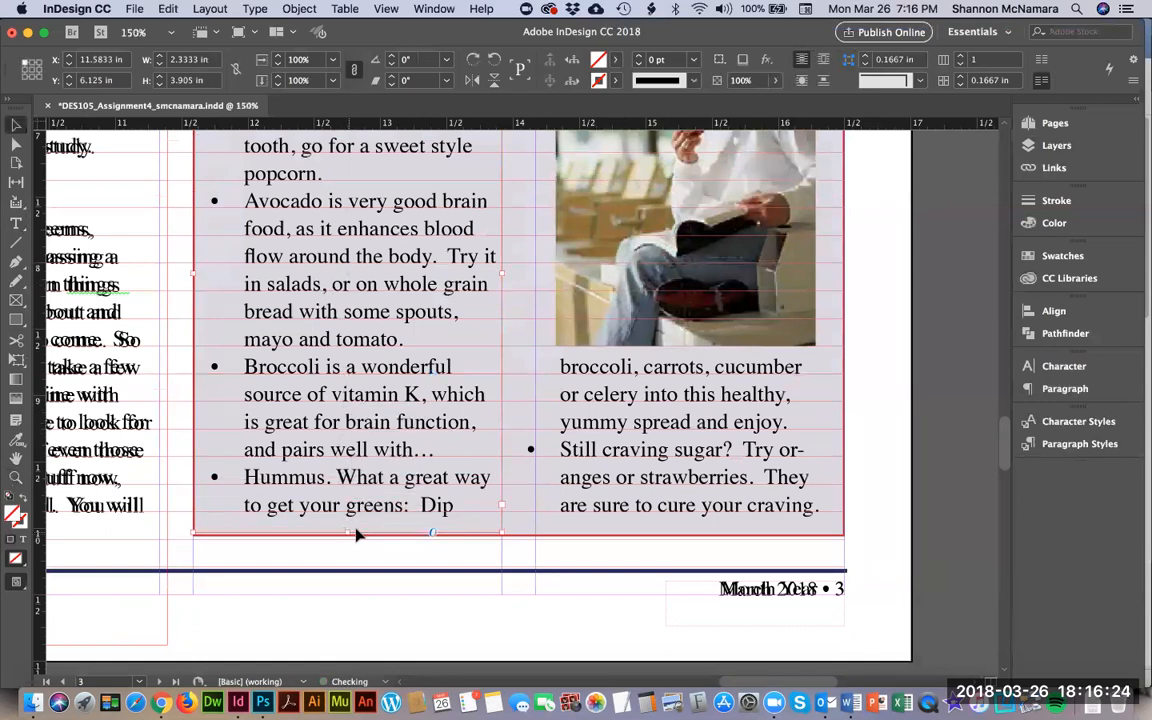
{"action": "scroll", "coordinate": [225, 256], "scroll_direction": "up", "scroll_amount": 2}
{"action": "scroll", "coordinate": [225, 256], "scroll_direction": "right", "scroll_amount": 2}
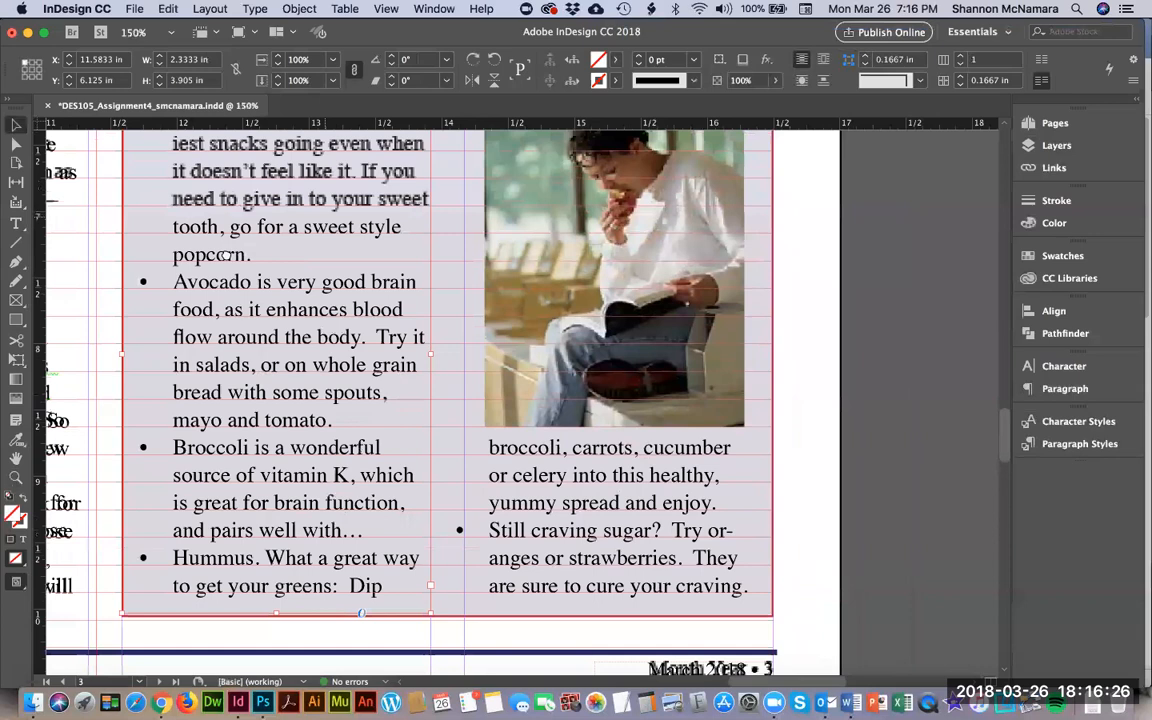
{"action": "scroll", "coordinate": [225, 256], "scroll_direction": "down", "scroll_amount": 1}
{"action": "scroll", "coordinate": [225, 256], "scroll_direction": "right", "scroll_amount": 1}
{"action": "left_click", "coordinate": [869, 432]}
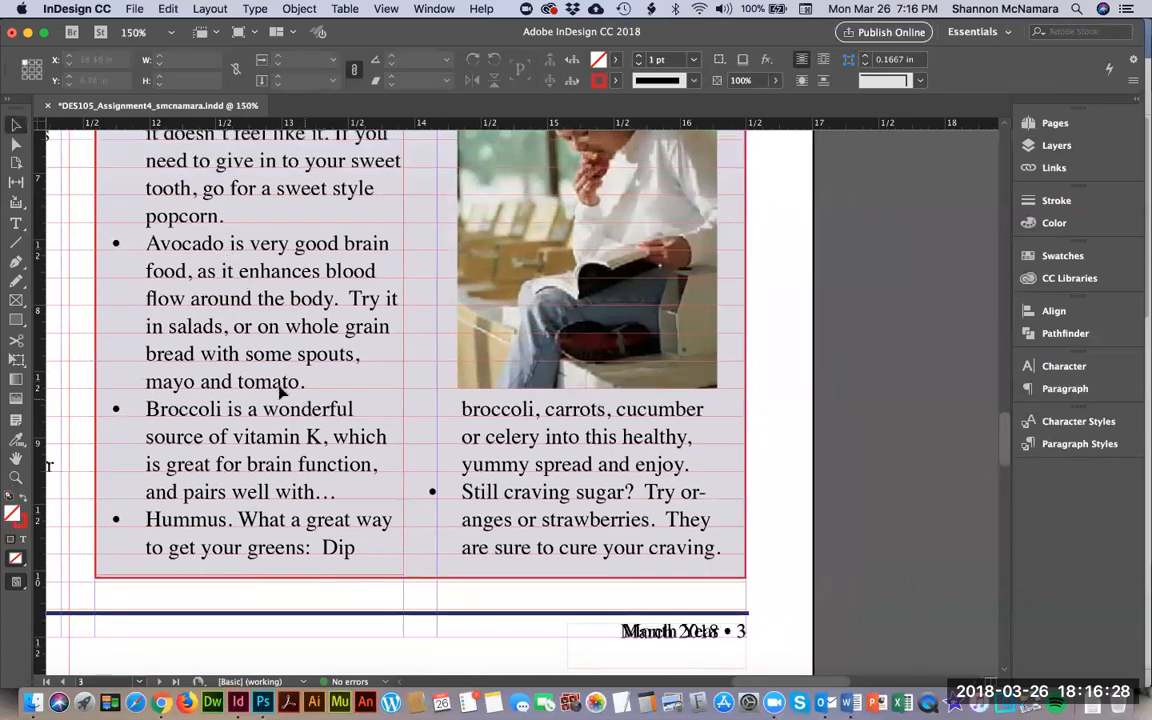
Duplicate the bullet frame into the box's right column and resize the copy to fit beneath the photo.
{"action": "left_click", "coordinate": [180, 218]}
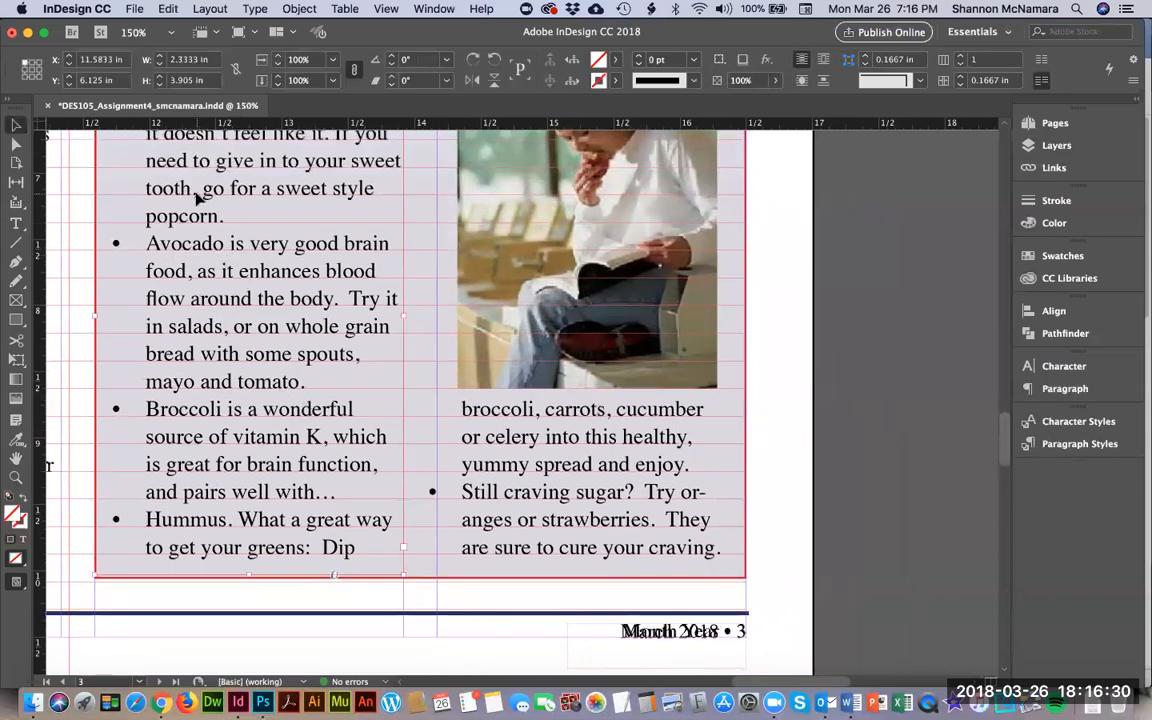
{"action": "left_click_drag", "start_coordinate": [205, 200], "coordinate": [567, 240]}
{"action": "scroll", "coordinate": [710, 514], "scroll_direction": "down", "scroll_amount": 2}
{"action": "scroll", "coordinate": [710, 507], "scroll_direction": "down", "scroll_amount": 5}
{"action": "left_click", "coordinate": [843, 288]}
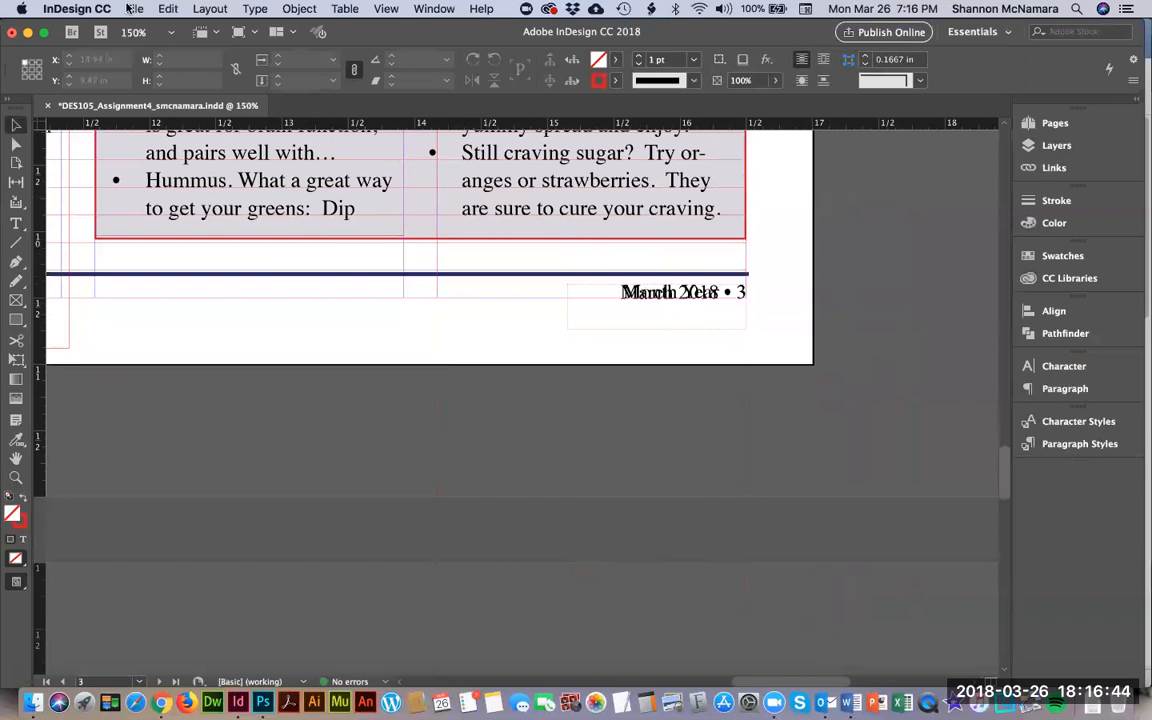
{"action": "left_click", "coordinate": [167, 9]}
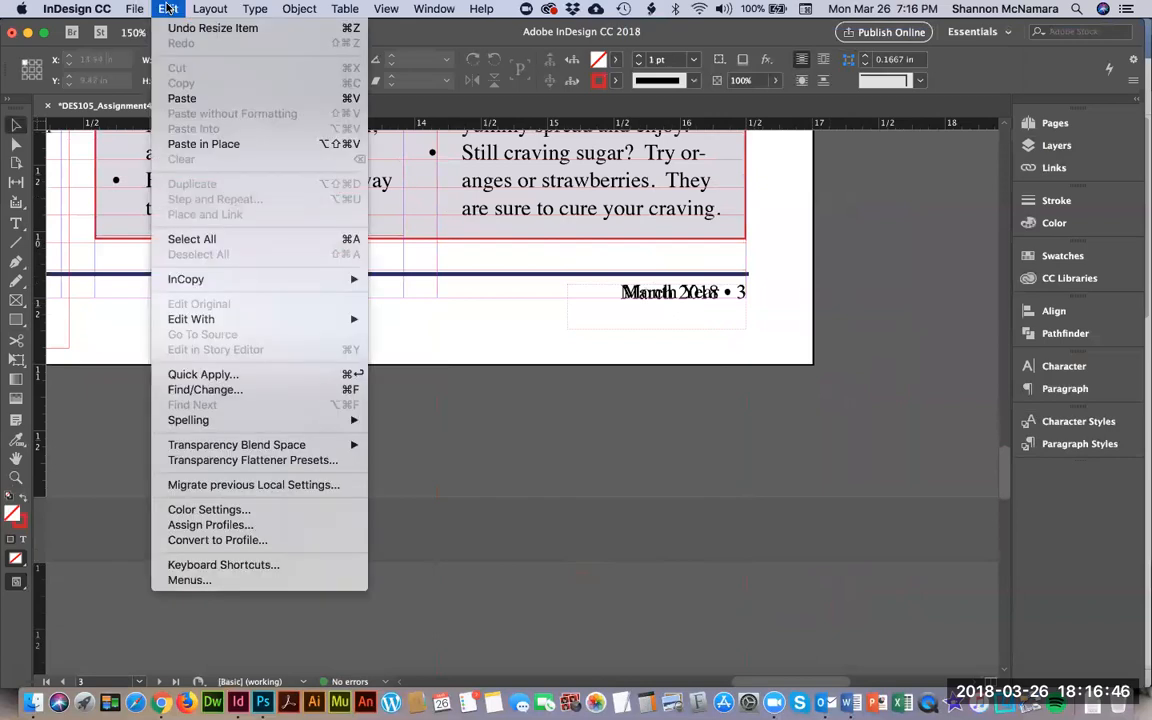
{"action": "left_click", "coordinate": [842, 254]}
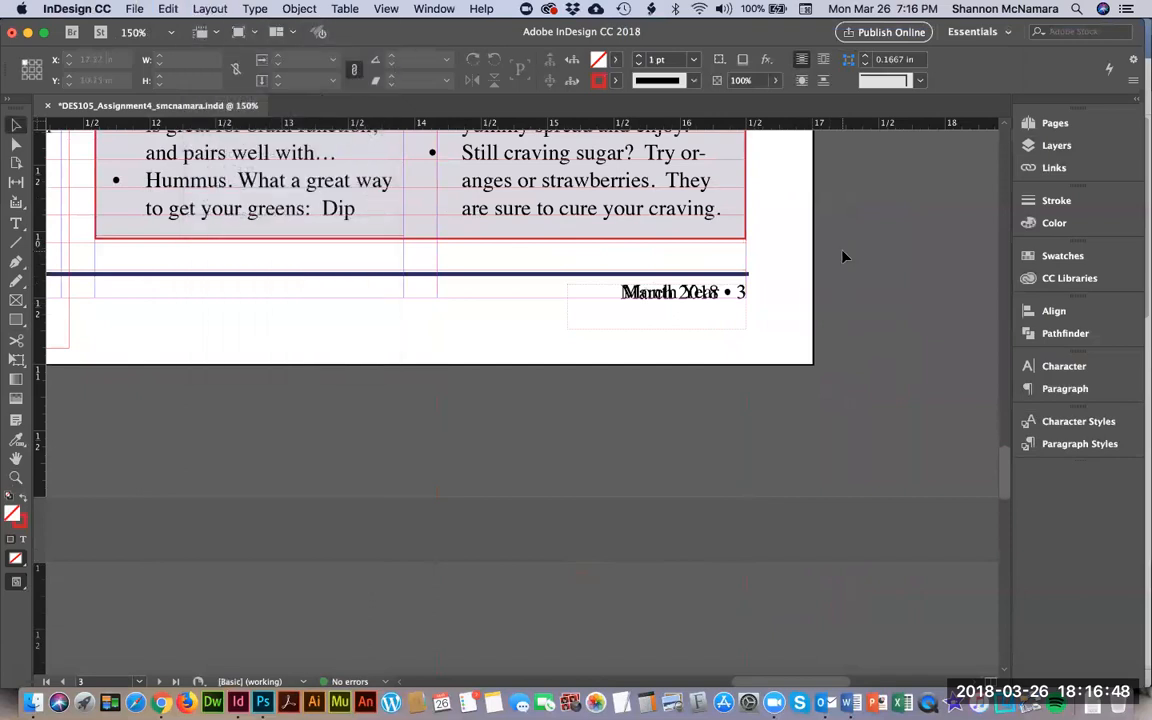
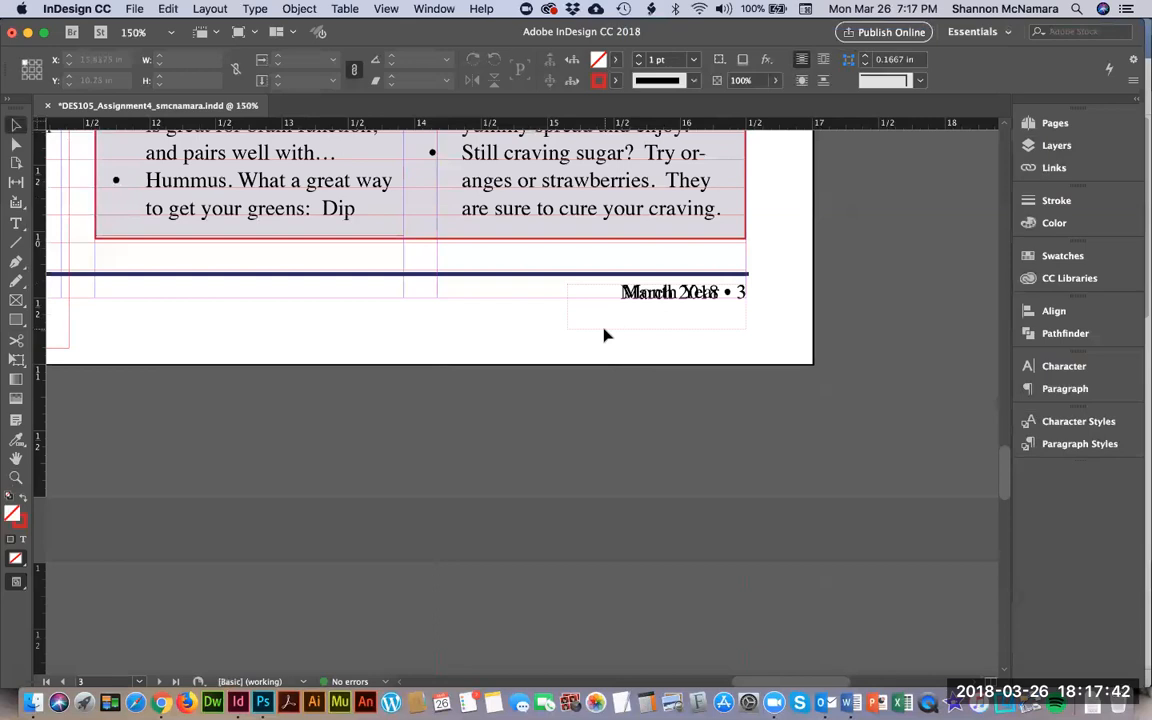
Switch to the Word document and select the whole numbered list, from the popcorn item through the "Still craving sugar?" item.
{"action": "scroll", "coordinate": [378, 290], "scroll_direction": "up", "scroll_amount": 8}
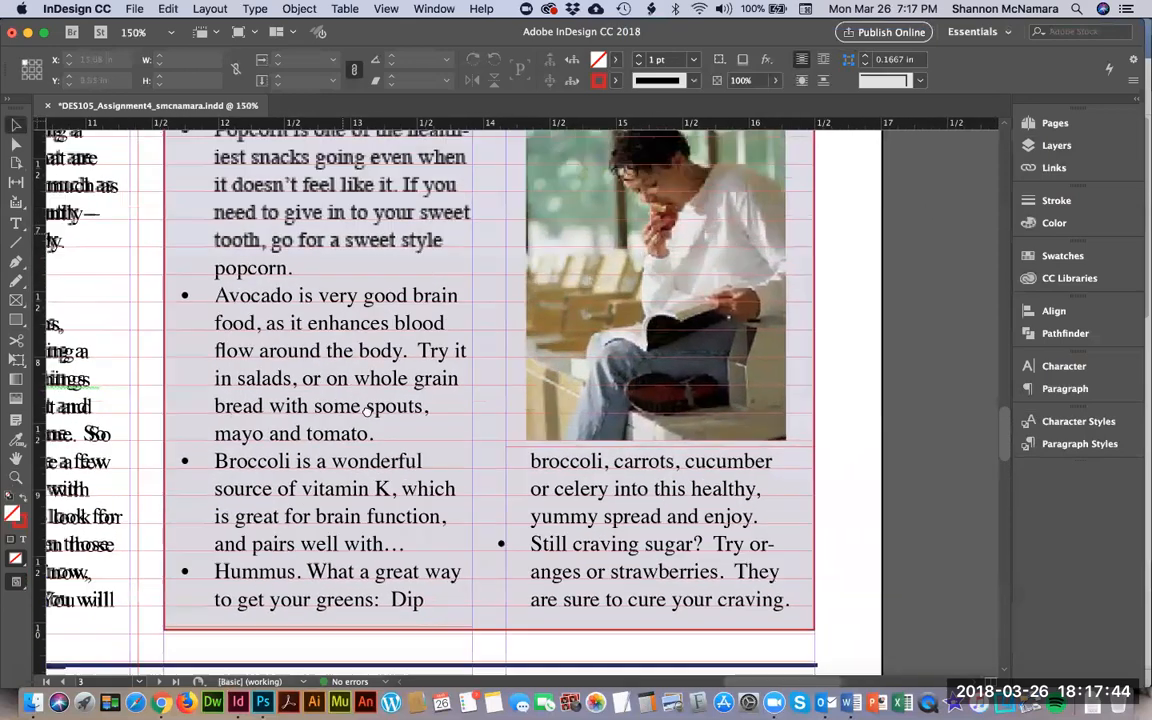
{"action": "scroll", "coordinate": [368, 408], "scroll_direction": "up", "scroll_amount": 2}
{"action": "key", "text": "super+Tab"}
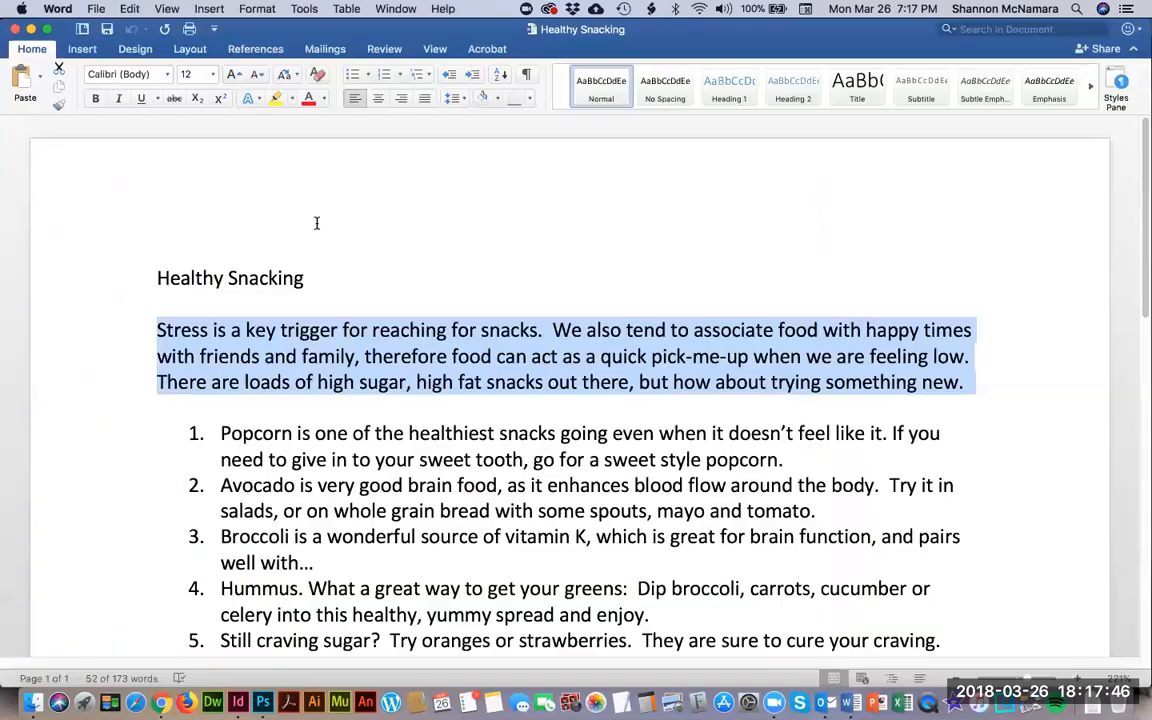
{"action": "left_click", "coordinate": [213, 432]}
{"action": "scroll", "coordinate": [305, 445], "scroll_direction": "down", "scroll_amount": 2}
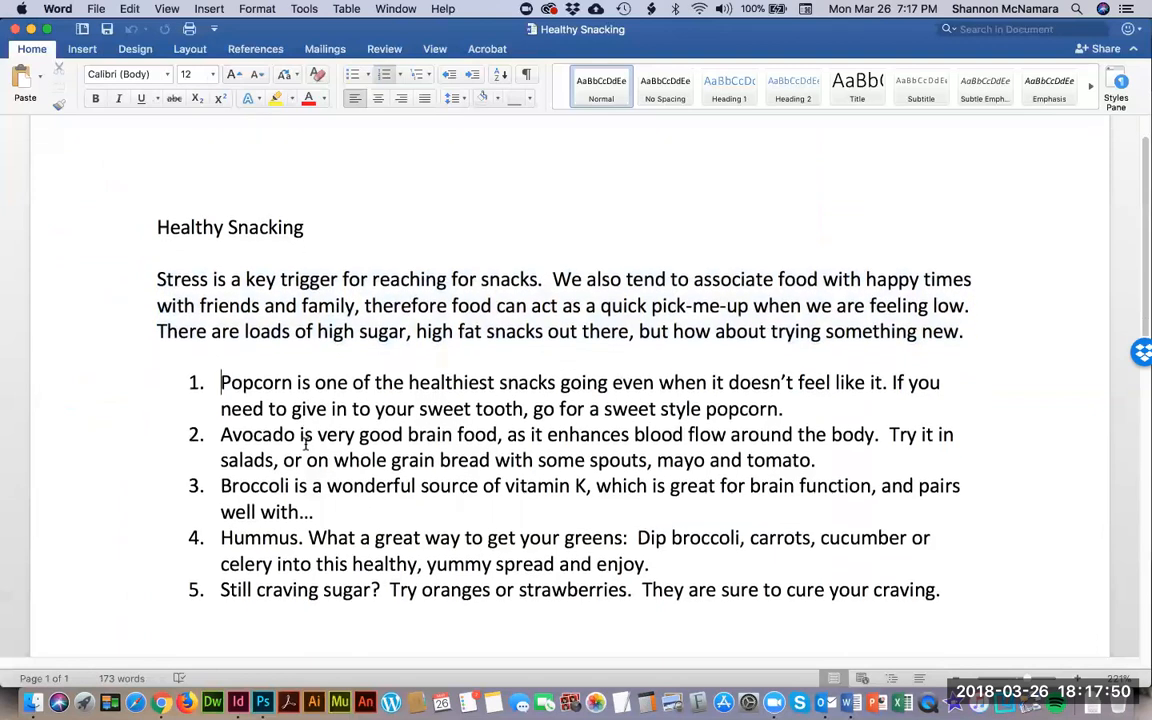
{"action": "key", "text": "super+Tab"}
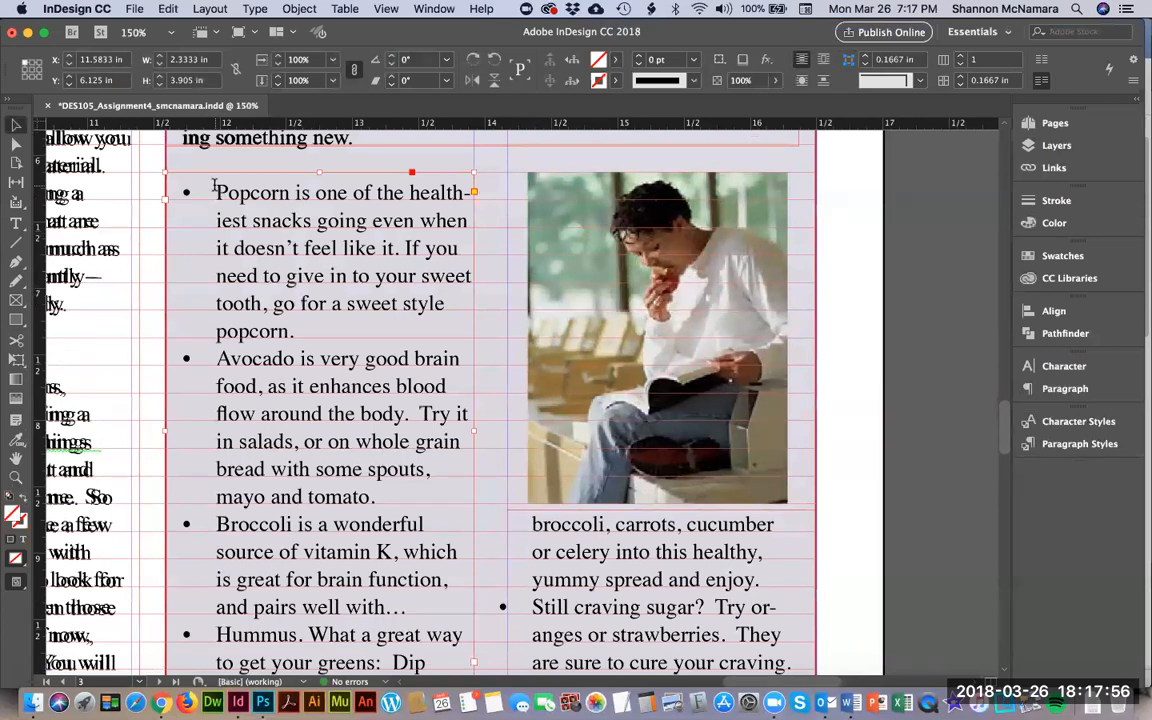
{"action": "key", "text": "super+Tab"}
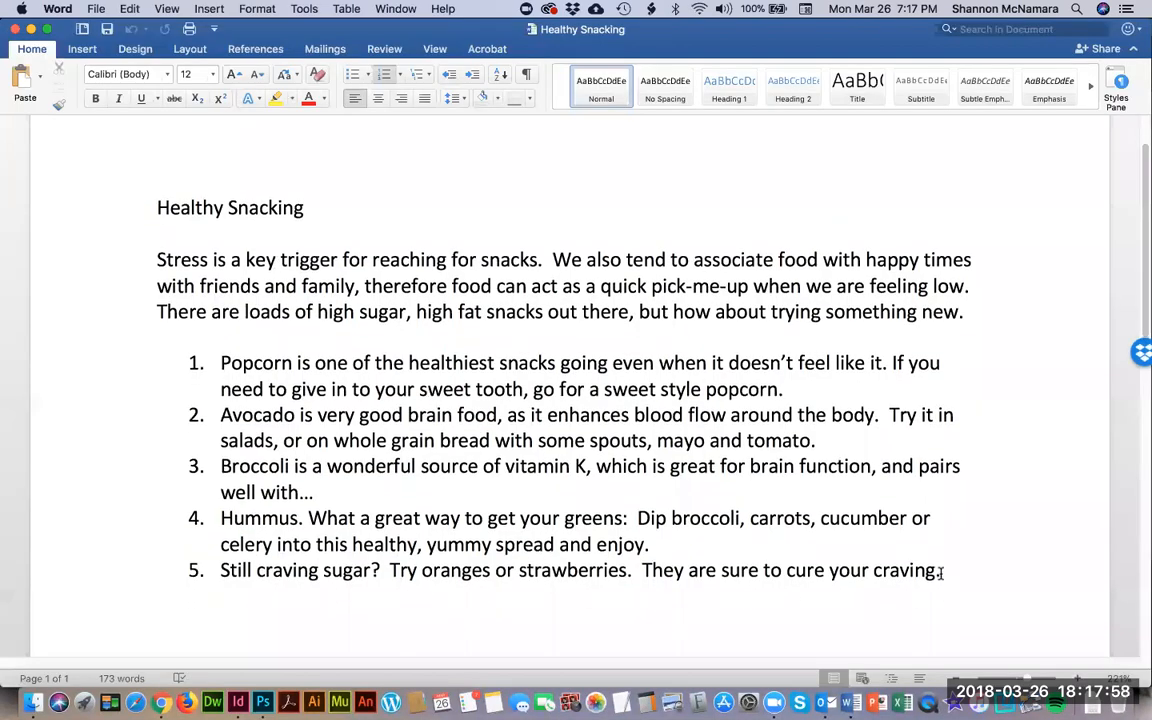
{"action": "left_click", "coordinate": [942, 572], "text": "shift"}
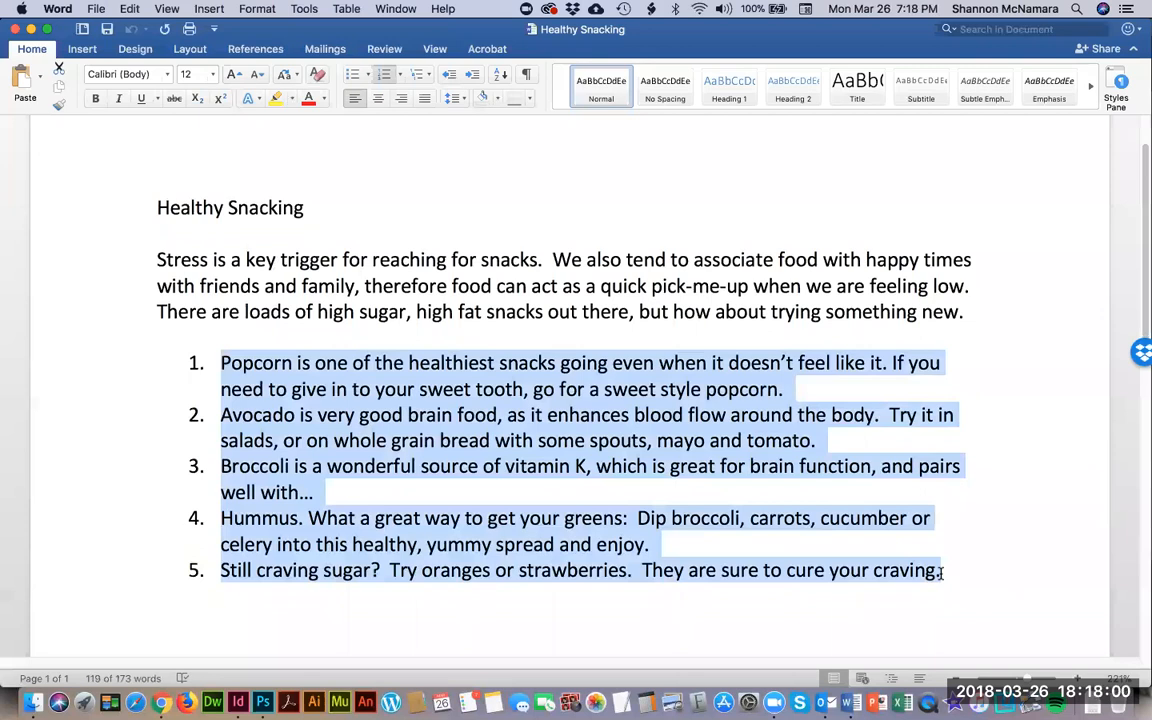
Try bullet formatting on the five-item snack list and restore its numbering.
{"action": "left_click", "coordinate": [355, 75]}
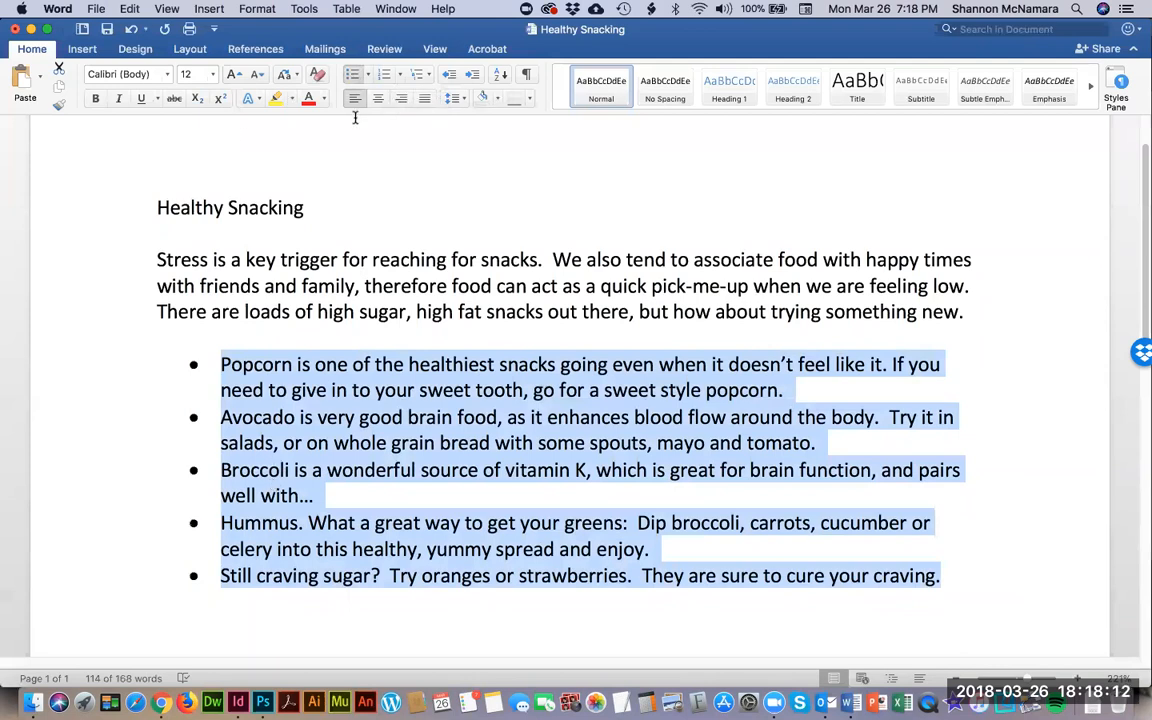
{"action": "left_click", "coordinate": [258, 444]}
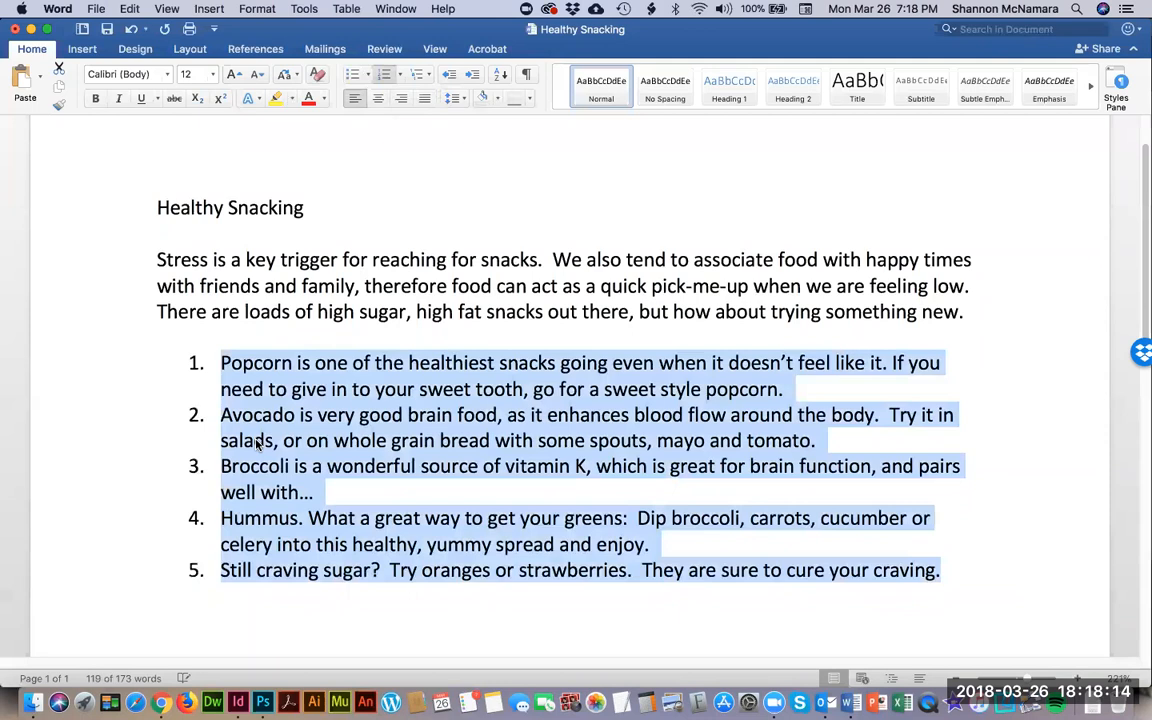
Switch to InDesign, apply the Tabs 2 paragraph style in the empty text frame beside the photo and paste the numbered snack list.
{"action": "key", "text": "super+Tab"}
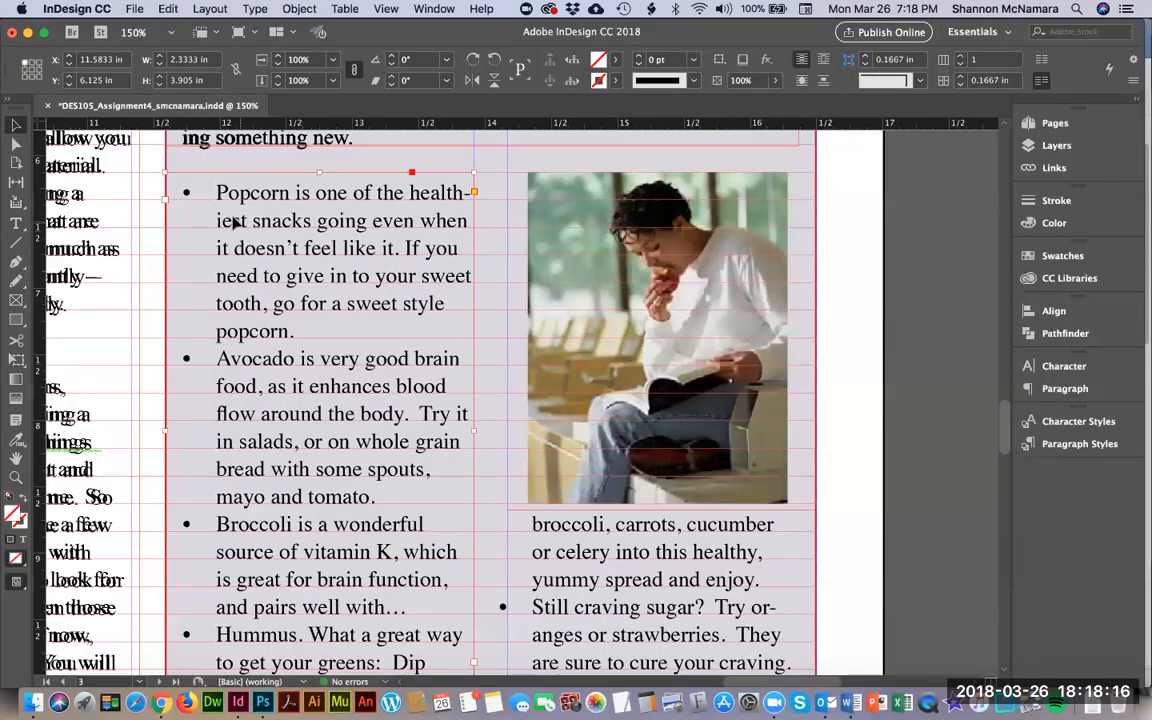
{"action": "left_click", "coordinate": [1064, 387]}
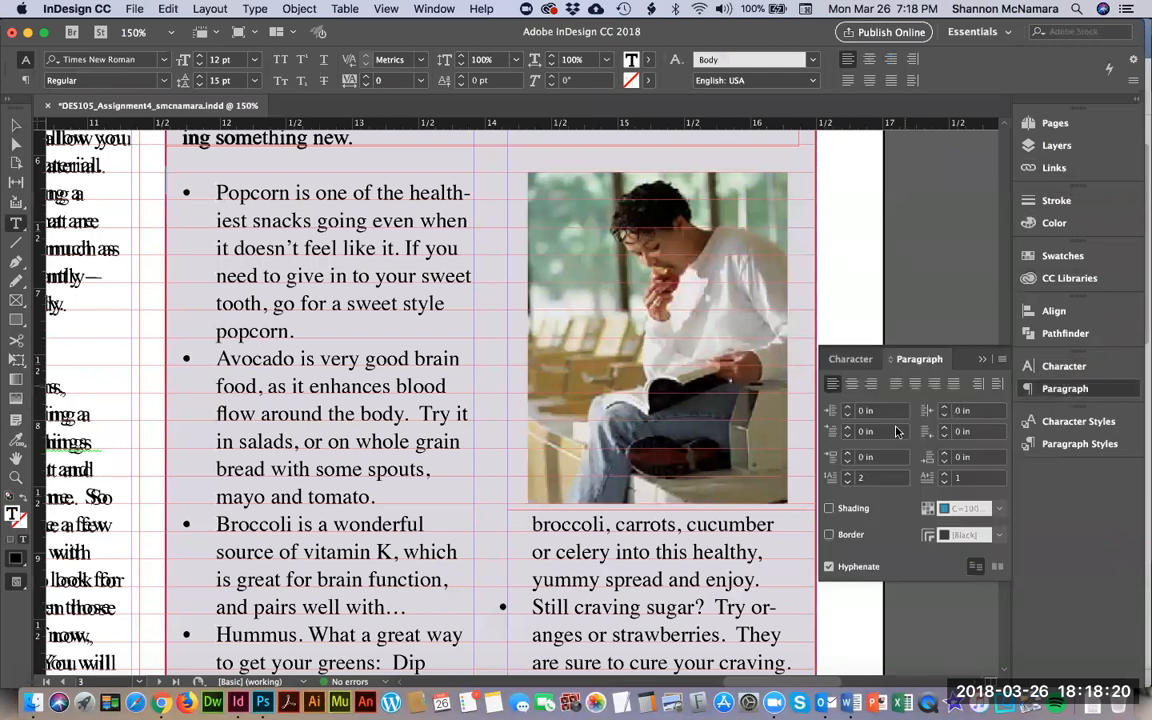
{"action": "left_click", "coordinate": [1064, 387]}
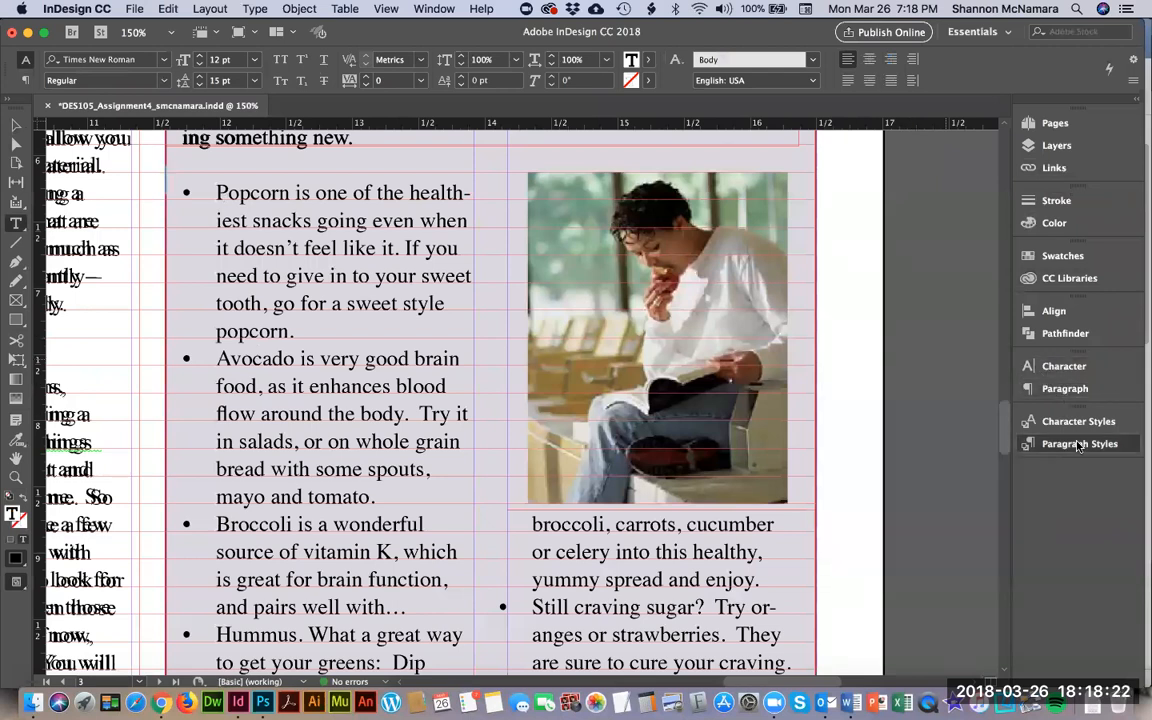
{"action": "left_click", "coordinate": [1078, 443]}
{"action": "left_click", "coordinate": [852, 454]}
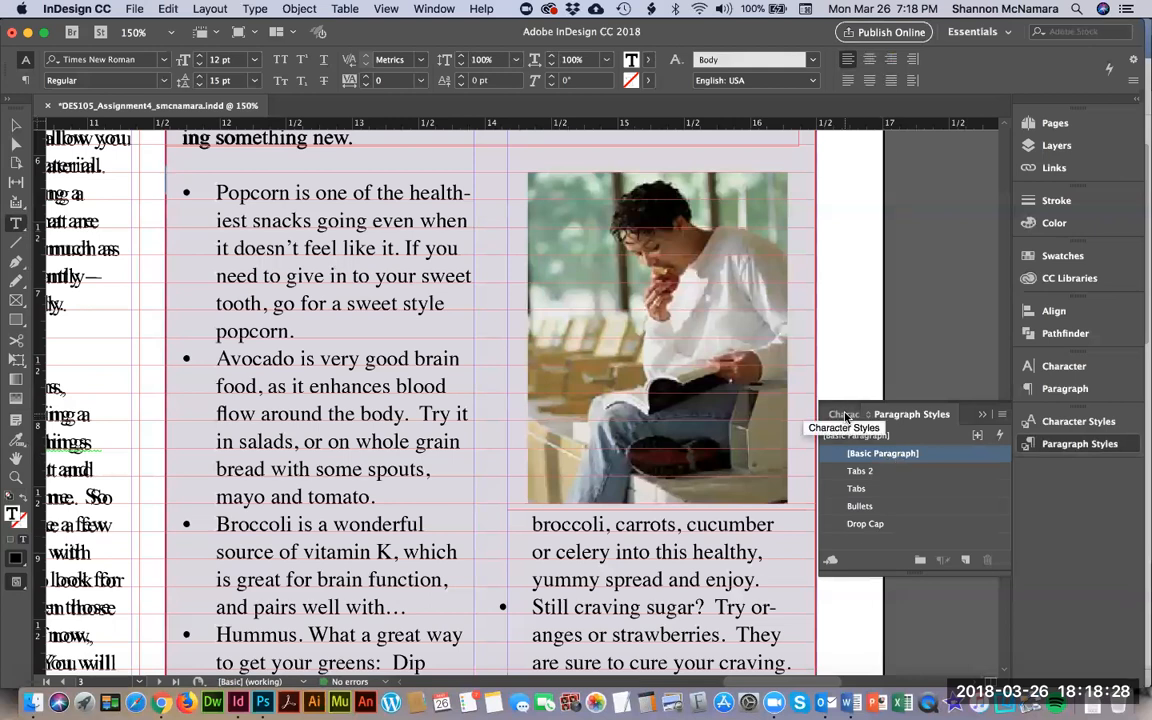
{"action": "left_click", "coordinate": [862, 471]}
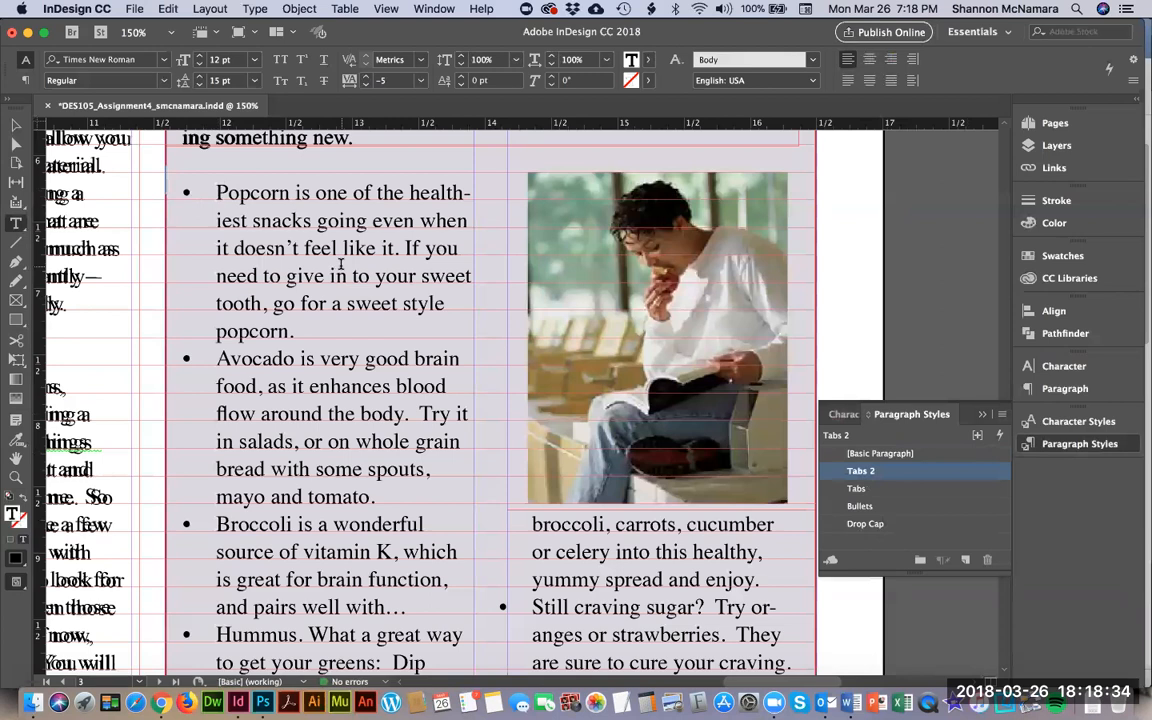
{"action": "key", "text": "super+v"}
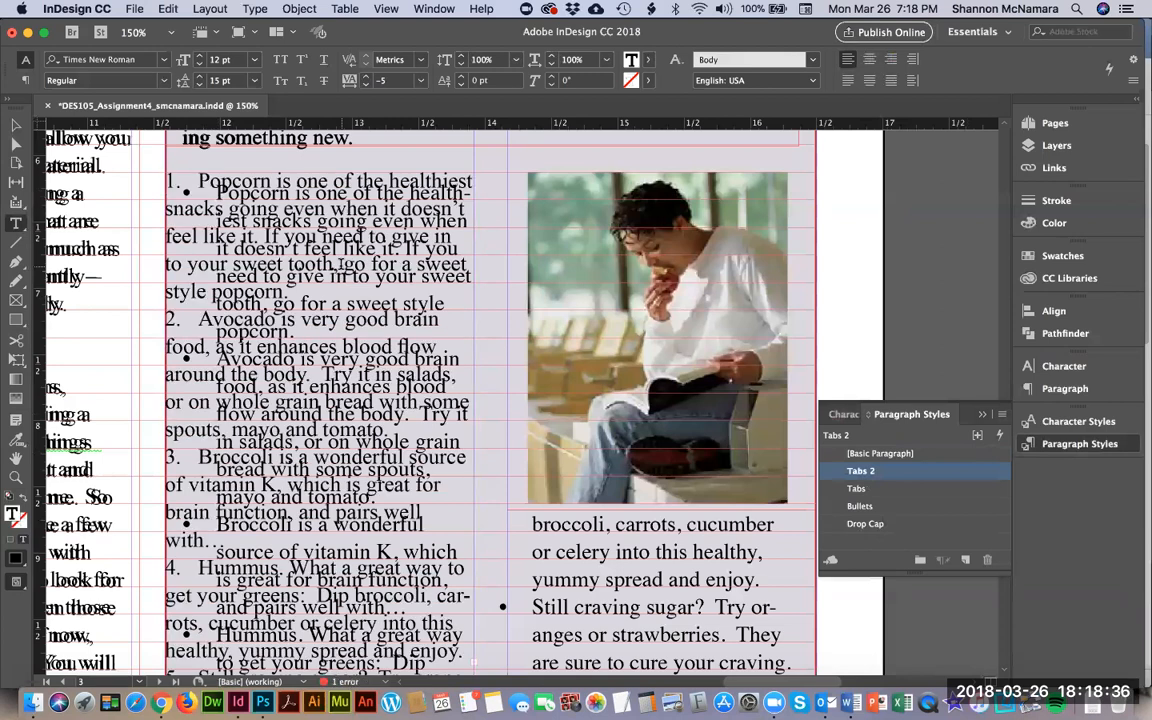
Try the Bullets paragraph style on all of the pasted numbered text, compare it with Tabs 2 and undo the change.
{"action": "key", "text": "super+a"}
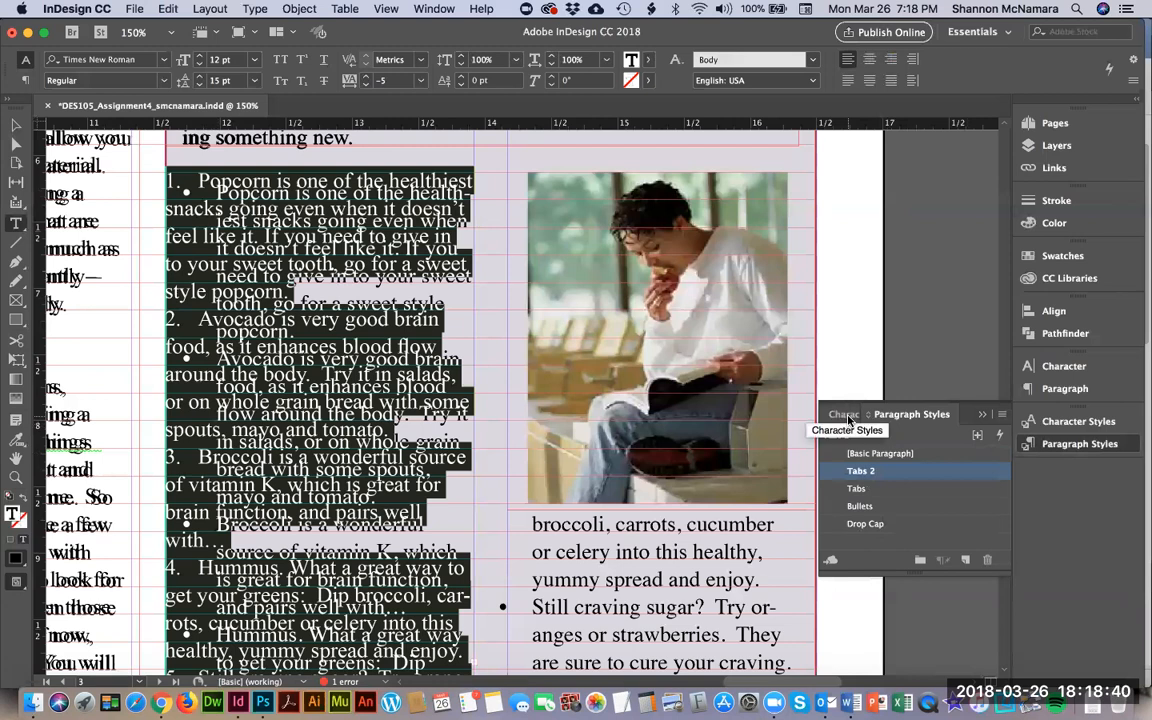
{"action": "left_click", "coordinate": [860, 509]}
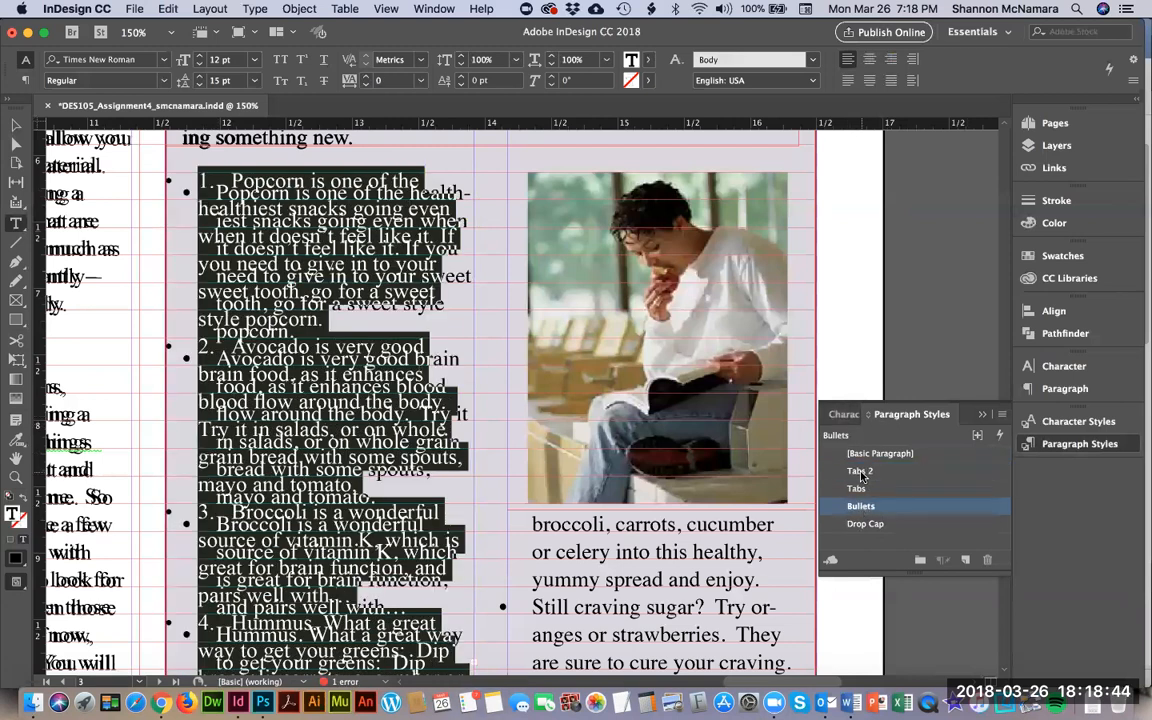
{"action": "left_click", "coordinate": [860, 471]}
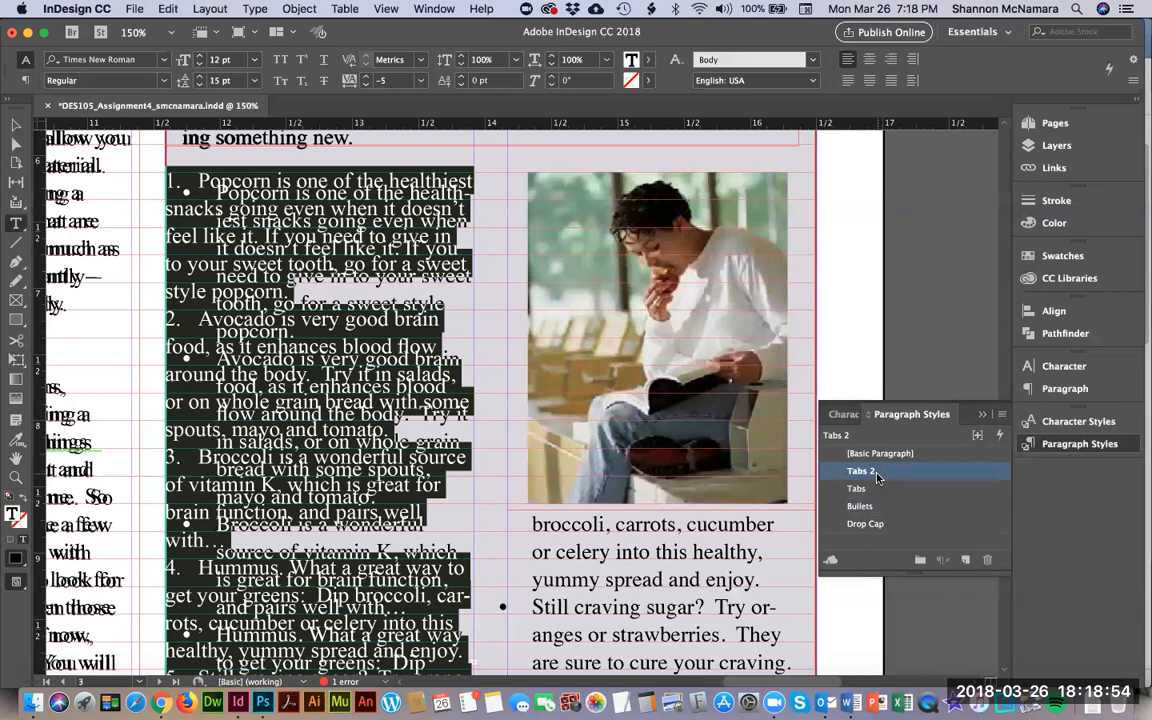
{"action": "left_click", "coordinate": [864, 507]}
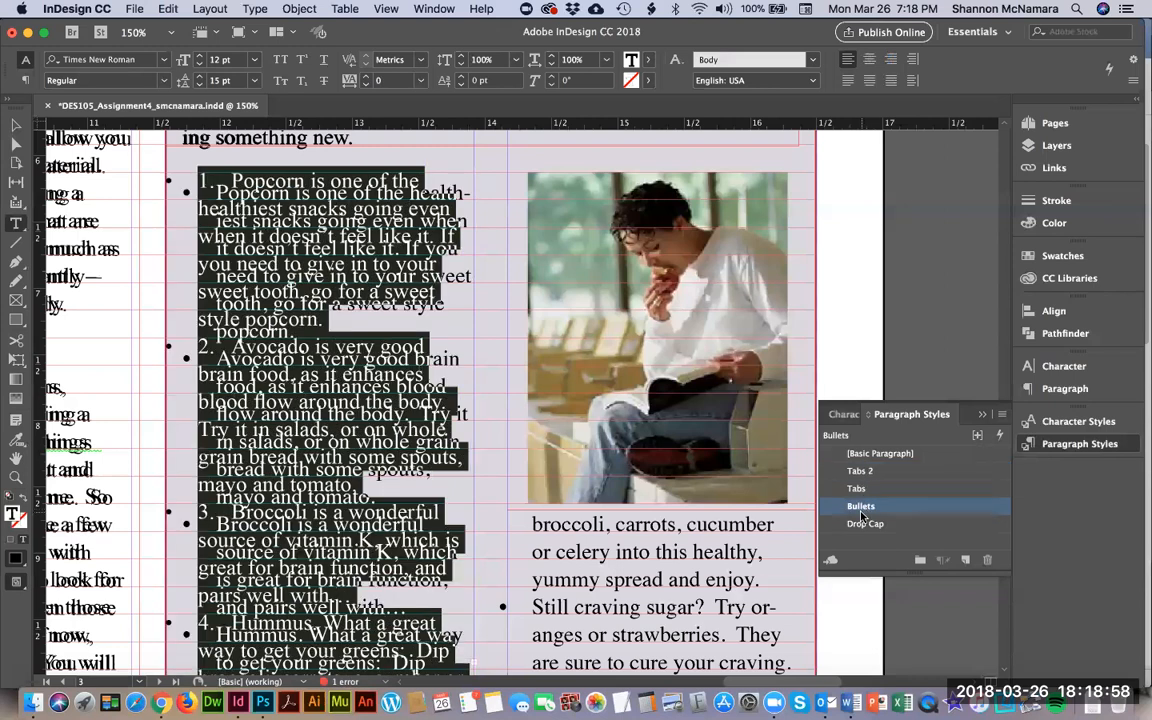
{"action": "key", "text": "Left"}
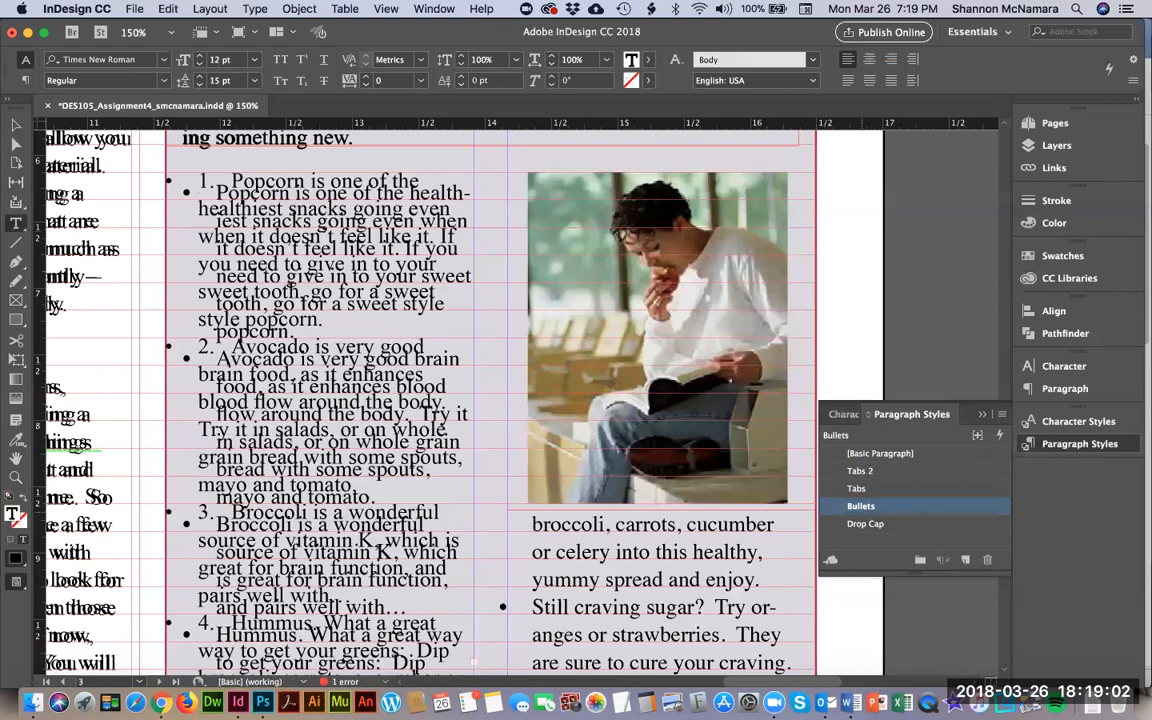
{"action": "key", "text": "super+z"}
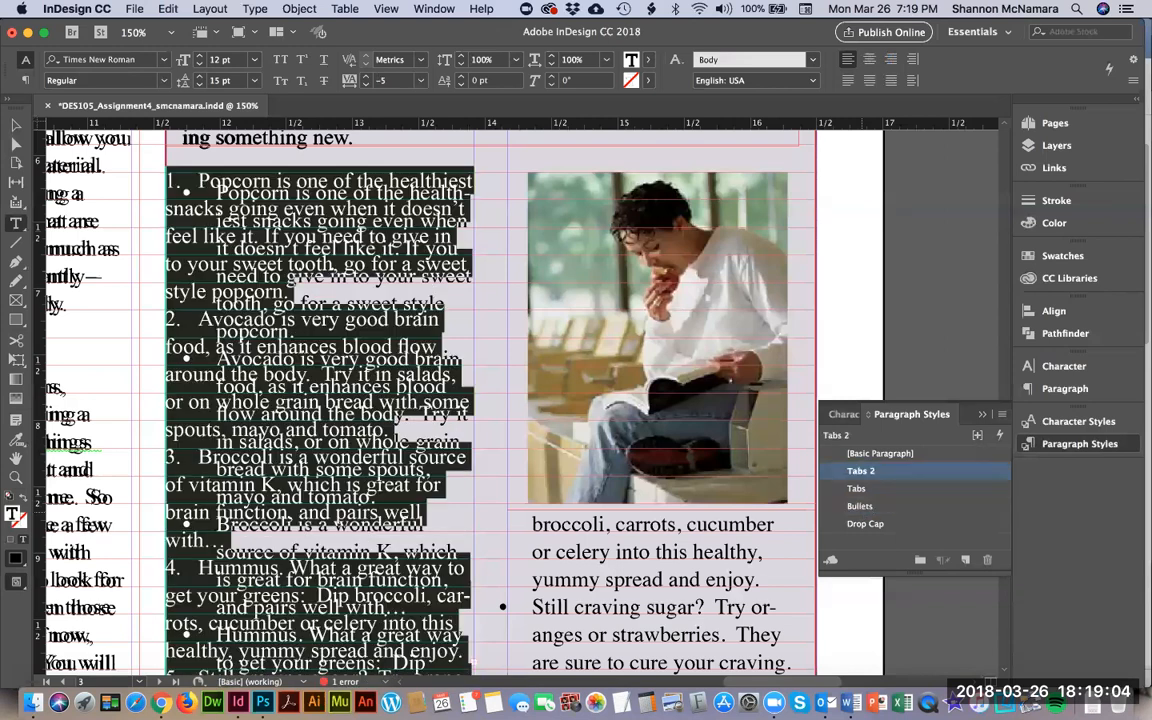
Convert the snack list to bullets in Word and replace the numbered text in the InDesign frame with the bulleted version.
{"action": "key", "text": "super+Tab"}
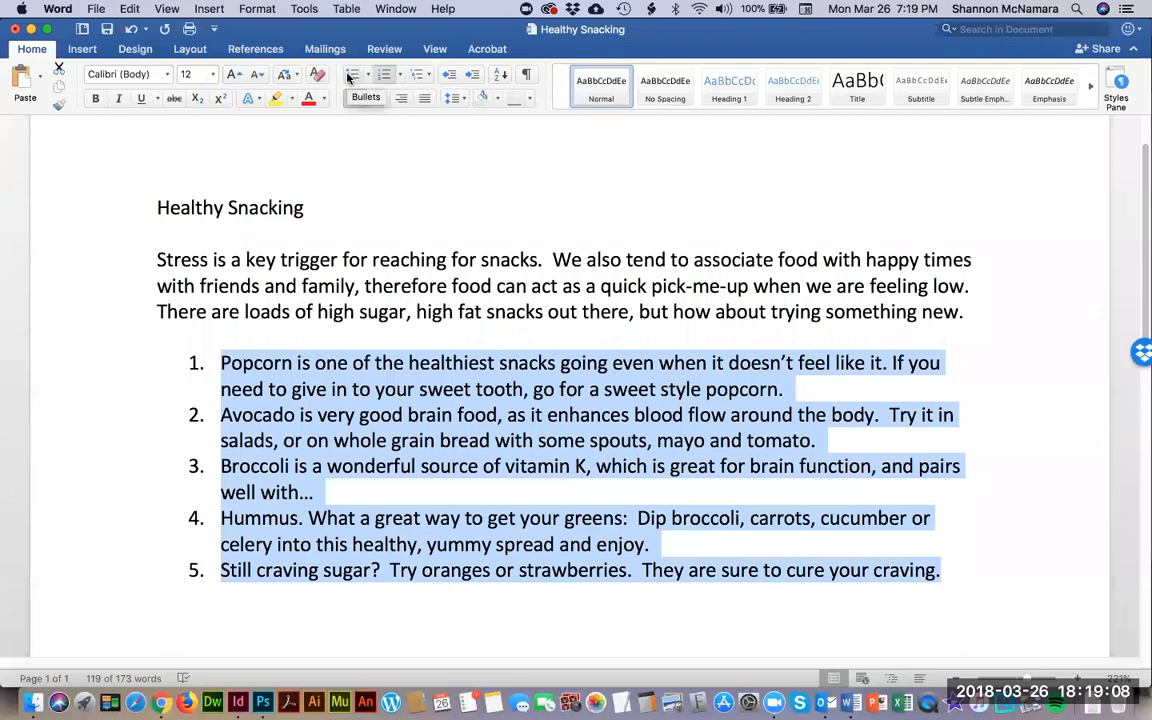
{"action": "left_click", "coordinate": [352, 76]}
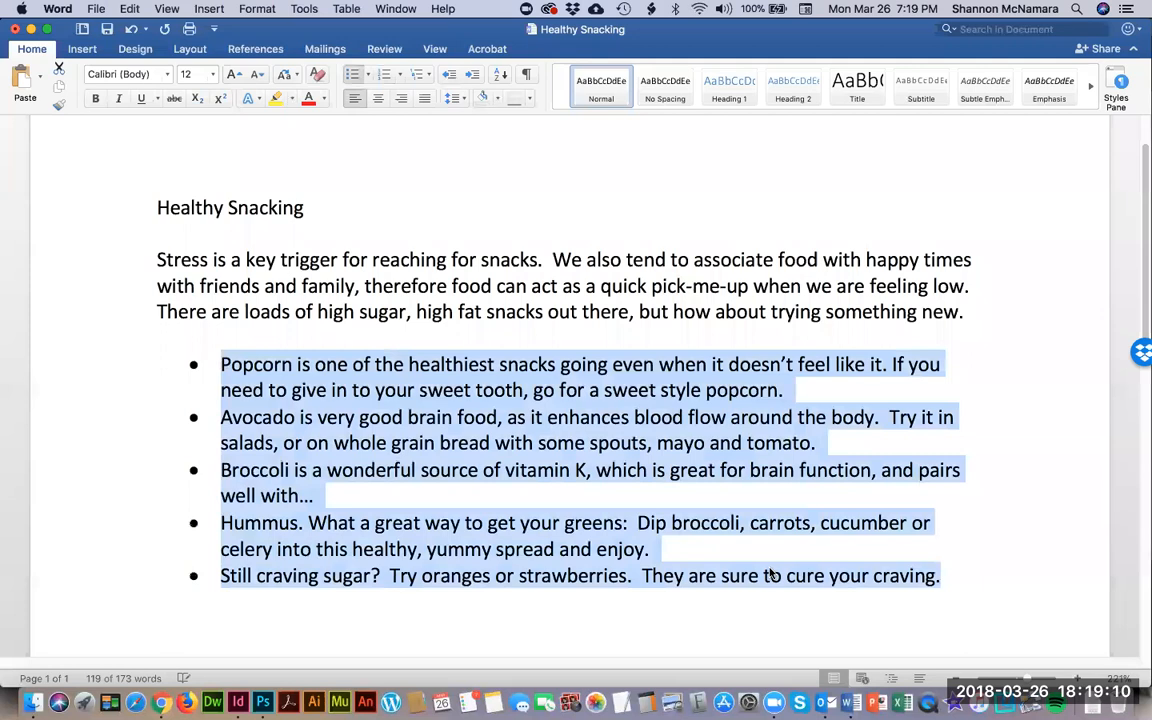
{"action": "key", "text": "super+Tab"}
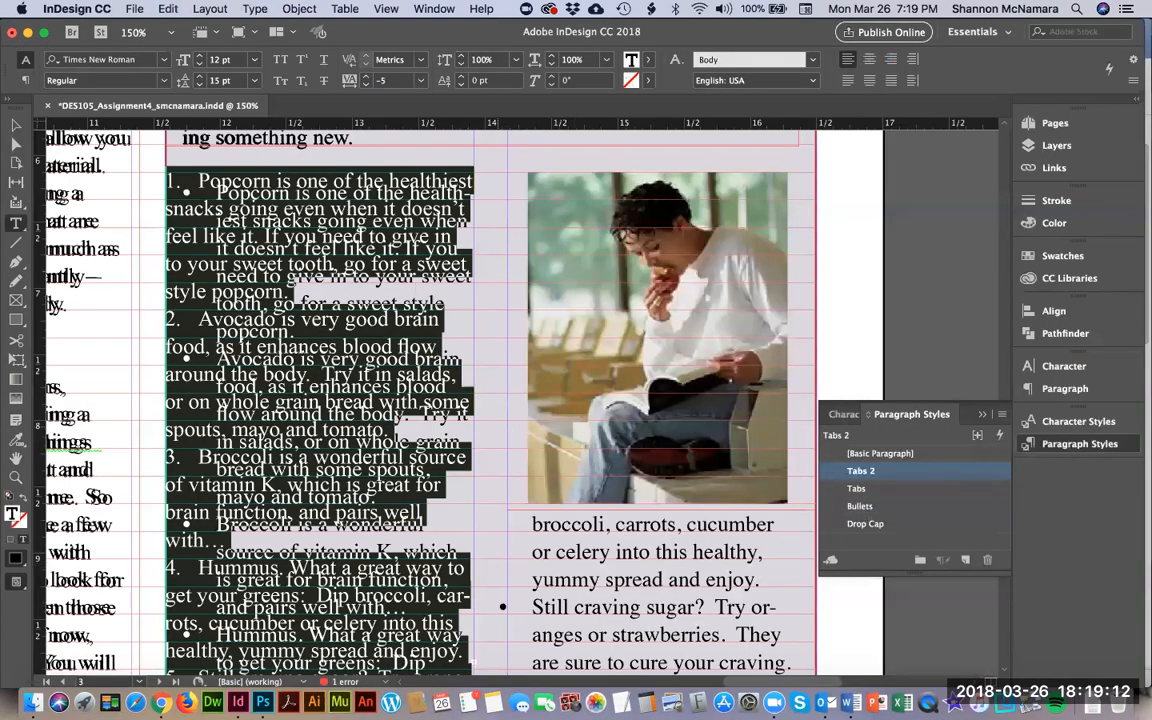
{"action": "left_click", "coordinate": [241, 213]}
{"action": "key", "text": "super+a"}
{"action": "key", "text": "super+v"}
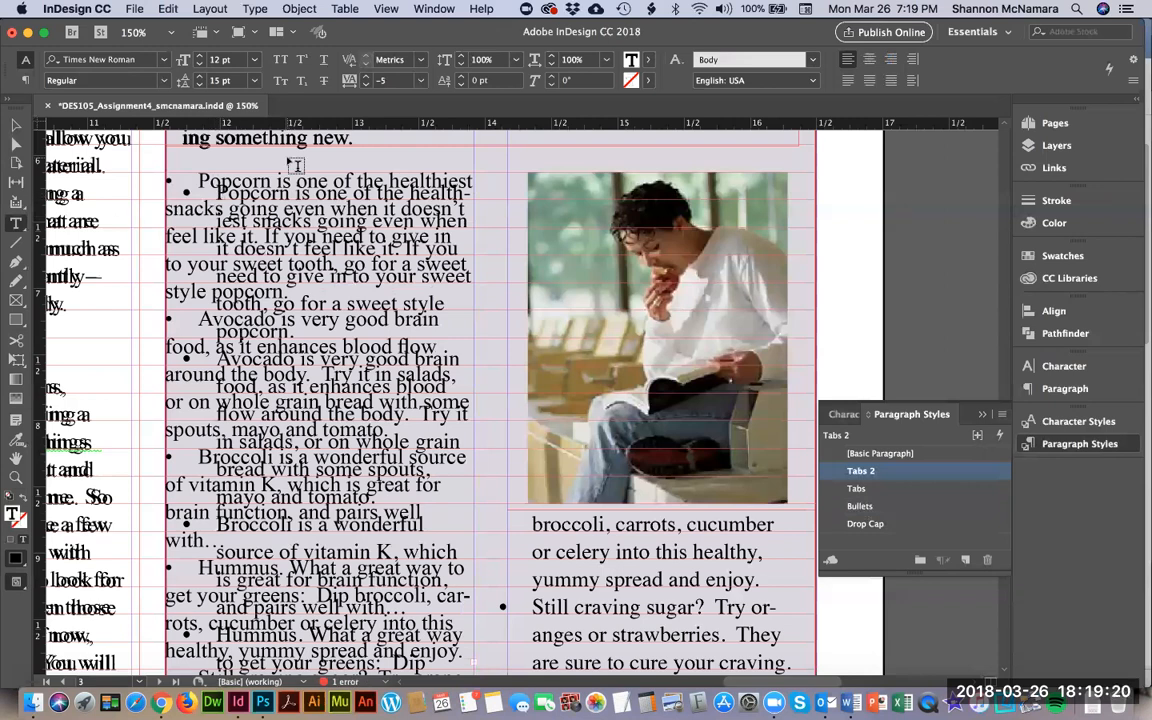
Nudge the bulleted list's text frame down to a Y position of 6.2222 in.
{"action": "left_click", "coordinate": [16, 124]}
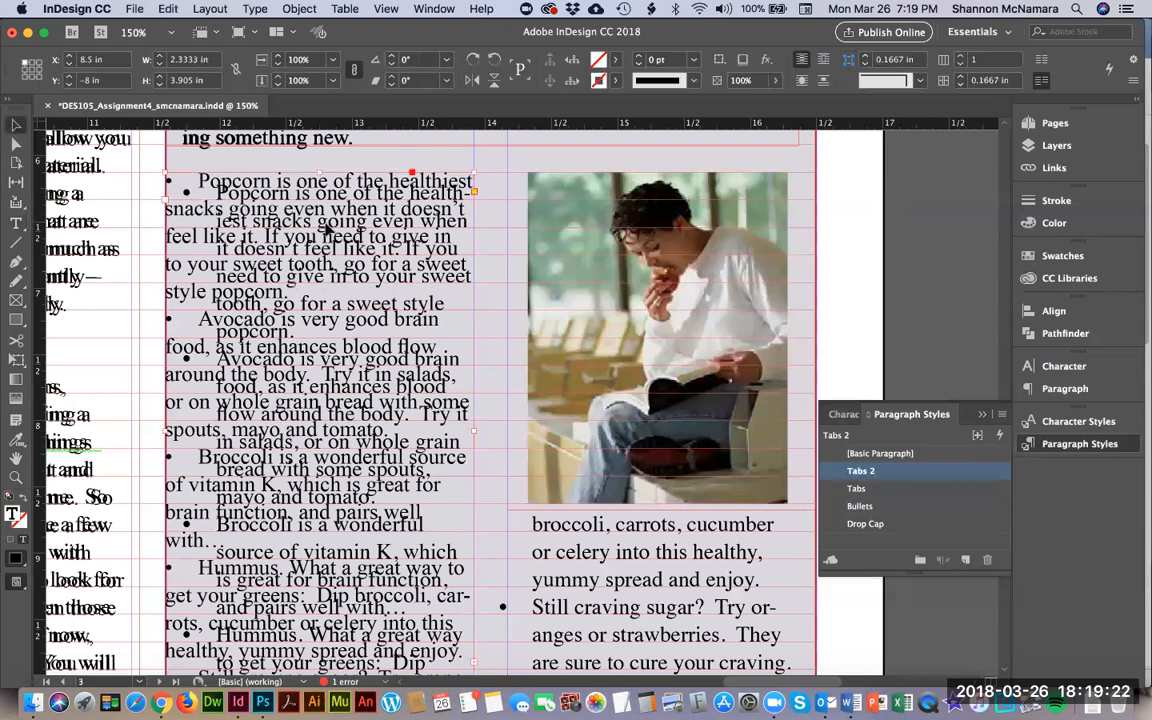
{"action": "key", "text": "Down"}
{"action": "key", "text": "Down"}
{"action": "key", "text": "Down"}
{"action": "key", "text": "Down"}
{"action": "key", "text": "Down"}
{"action": "key", "text": "Down"}
{"action": "key", "text": "Down"}
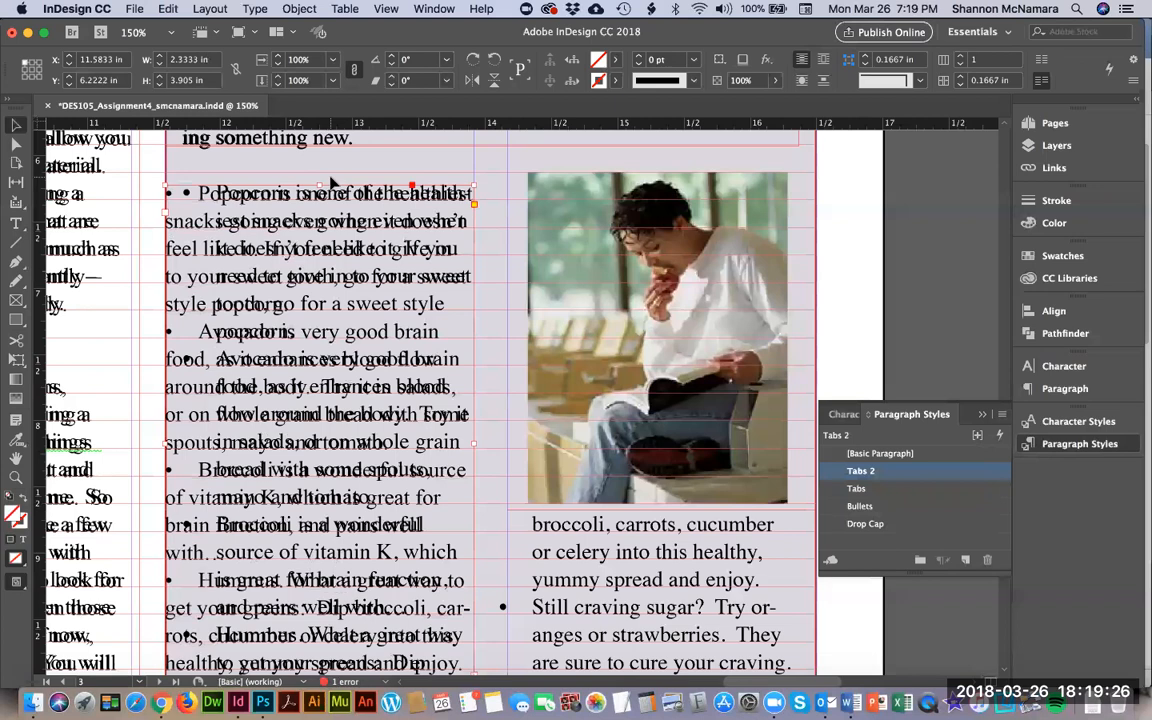
Shorten the list's text frame from its lower edge to 3.78 in high so the last item flows into the linked frame.
{"action": "left_click", "coordinate": [869, 306]}
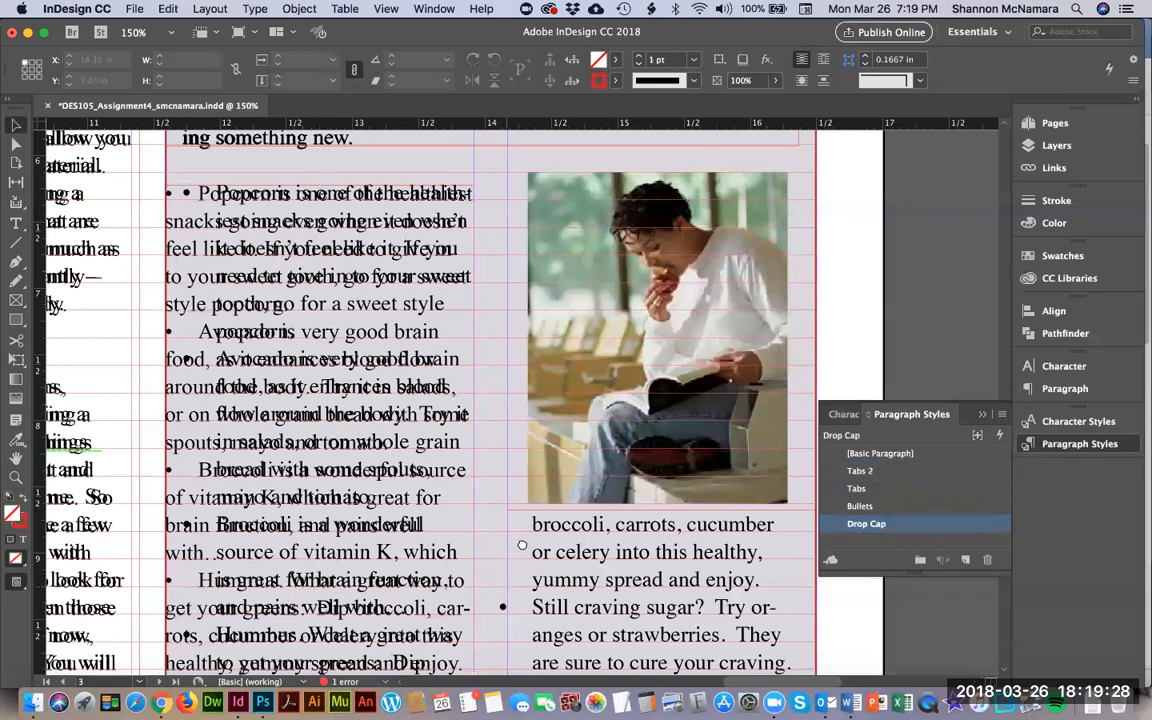
{"action": "scroll", "coordinate": [522, 545], "scroll_direction": "down", "scroll_amount": 6}
{"action": "left_click", "coordinate": [446, 346]}
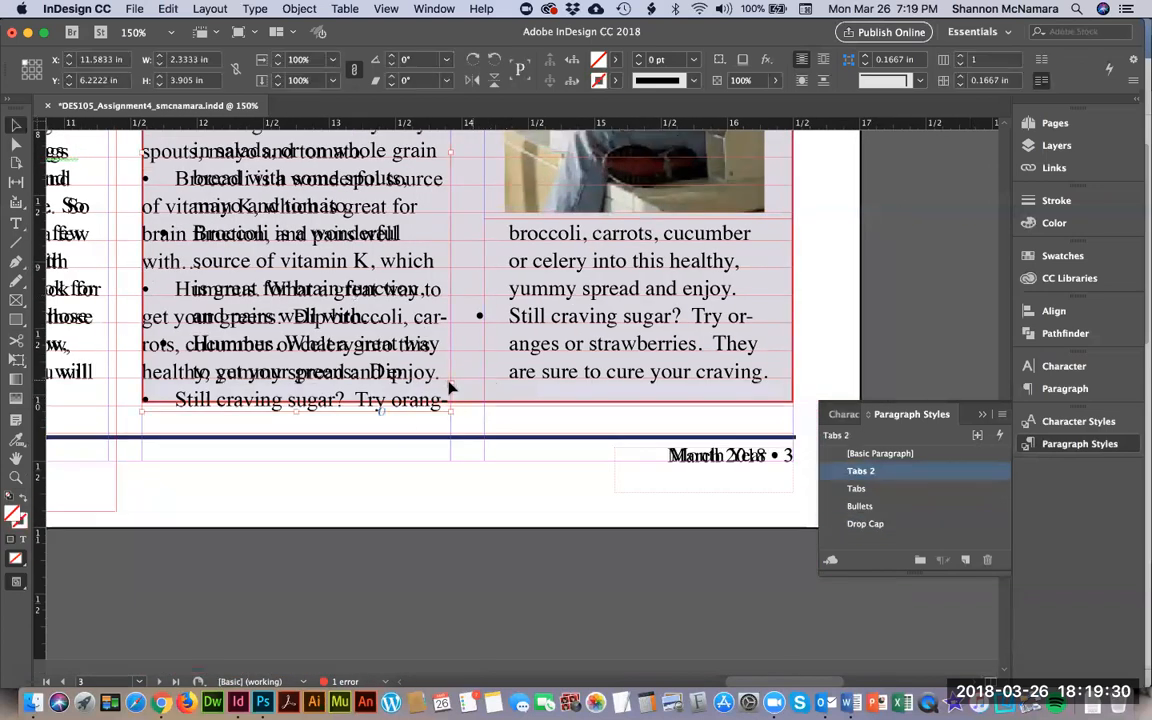
{"action": "left_click_drag", "start_coordinate": [298, 412], "coordinate": [298, 395]}
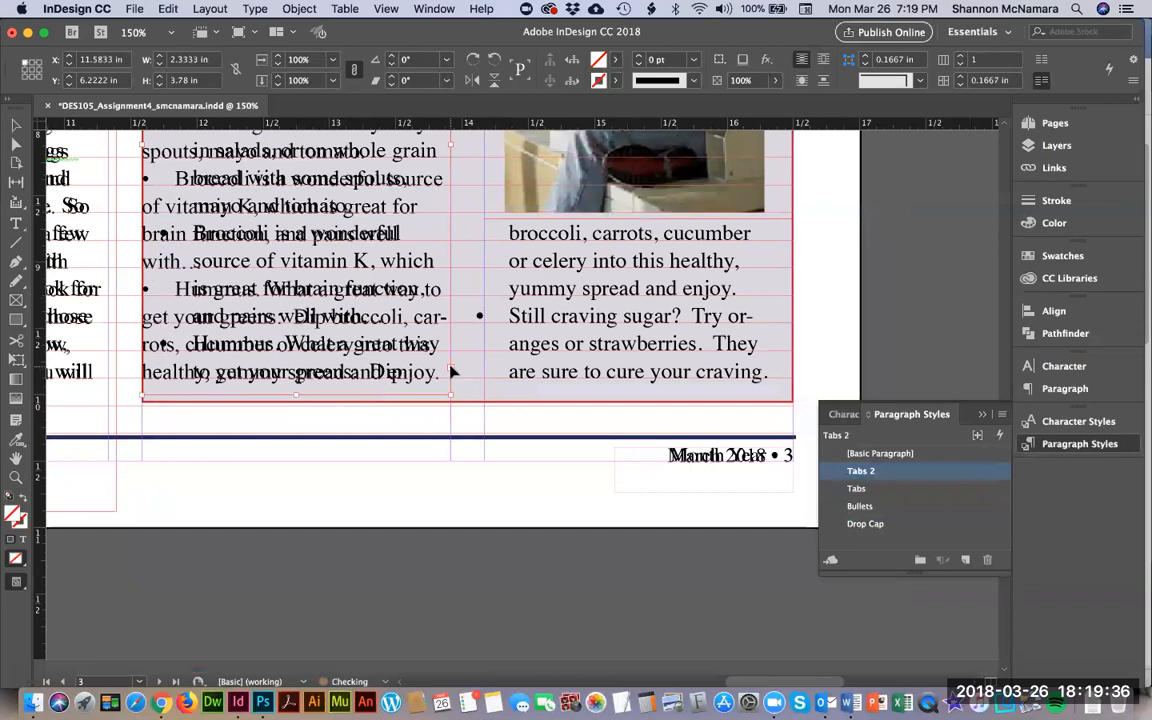
{"action": "left_click", "coordinate": [500, 231]}
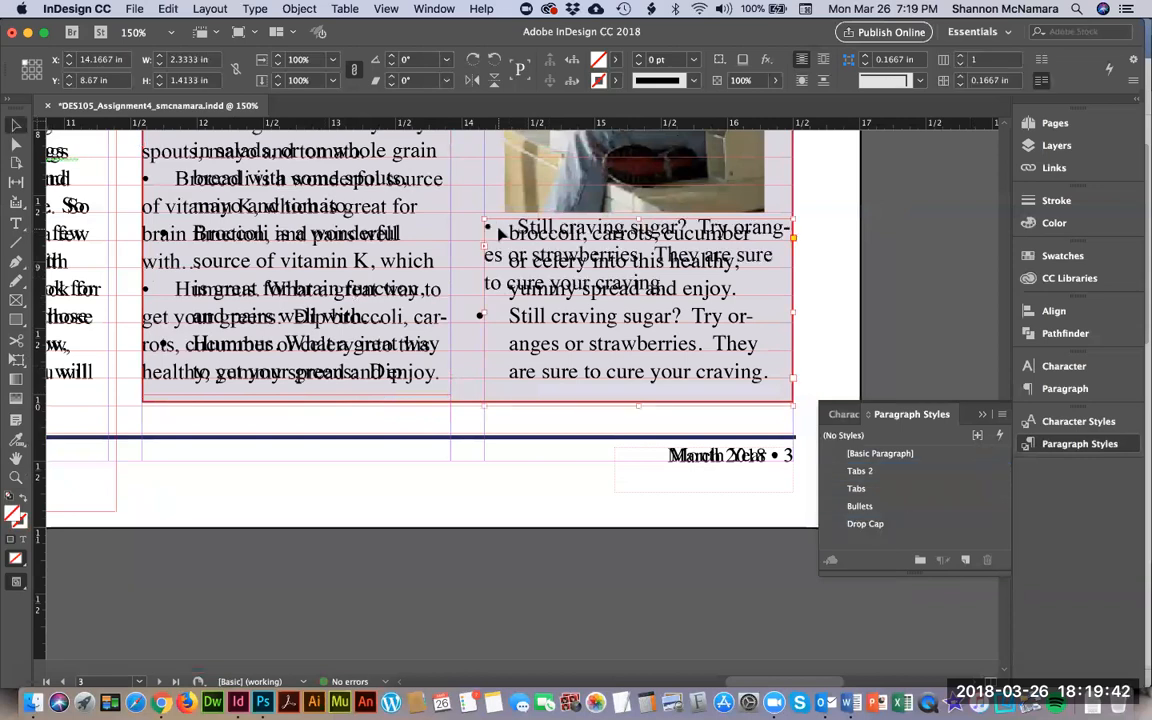
{"action": "left_click", "coordinate": [816, 262]}
Check the styles applied to the bulleted list and insert a tab before the bullet of the Popcorn paragraph.
{"action": "scroll", "coordinate": [283, 226], "scroll_direction": "up", "scroll_amount": 5}
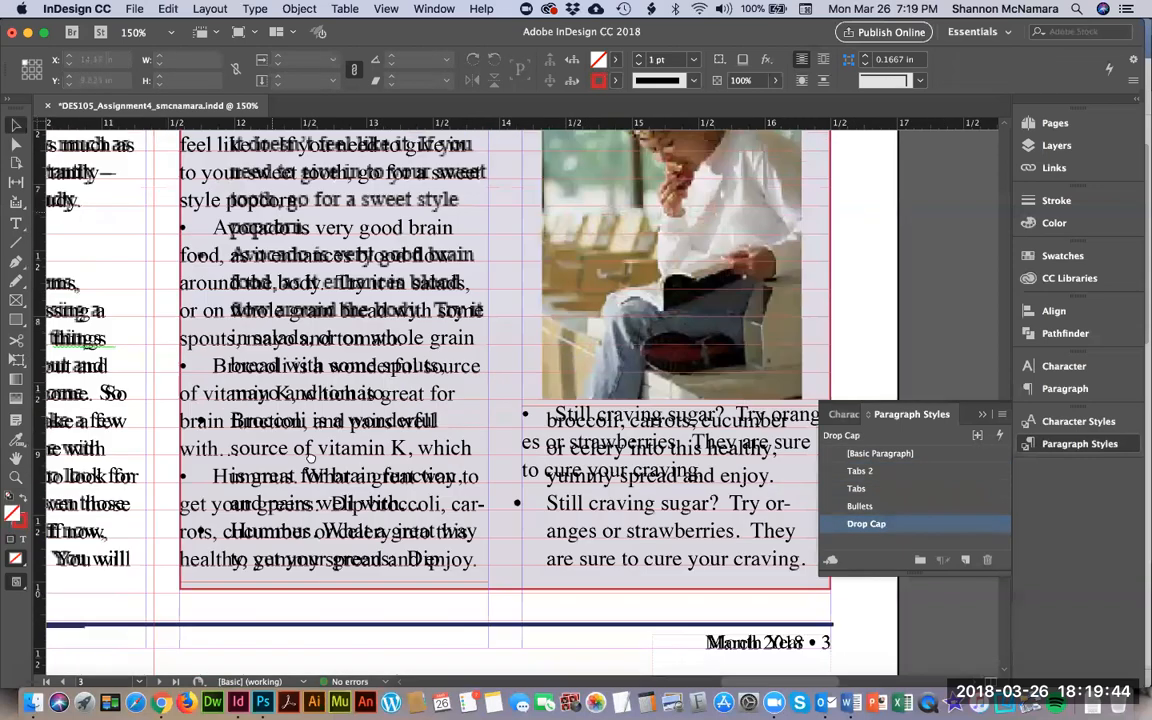
{"action": "scroll", "coordinate": [287, 308], "scroll_direction": "up", "scroll_amount": 5}
{"action": "double_click", "coordinate": [250, 295]}
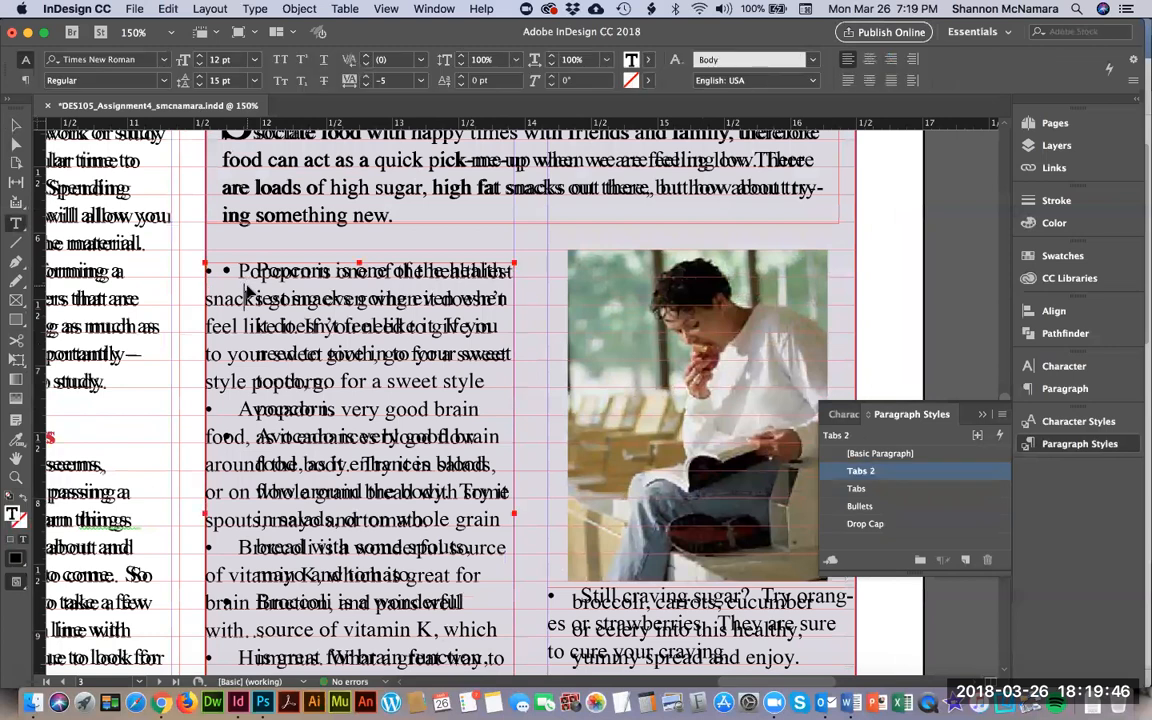
{"action": "key", "text": "super+a"}
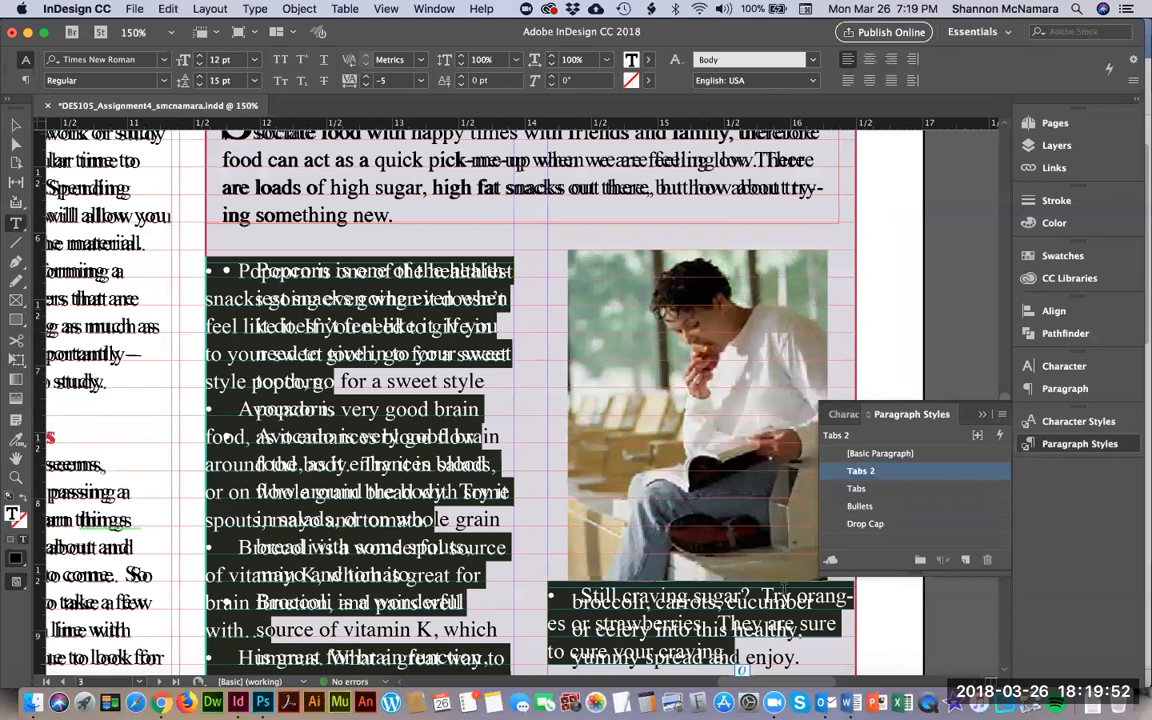
{"action": "left_click", "coordinate": [848, 416]}
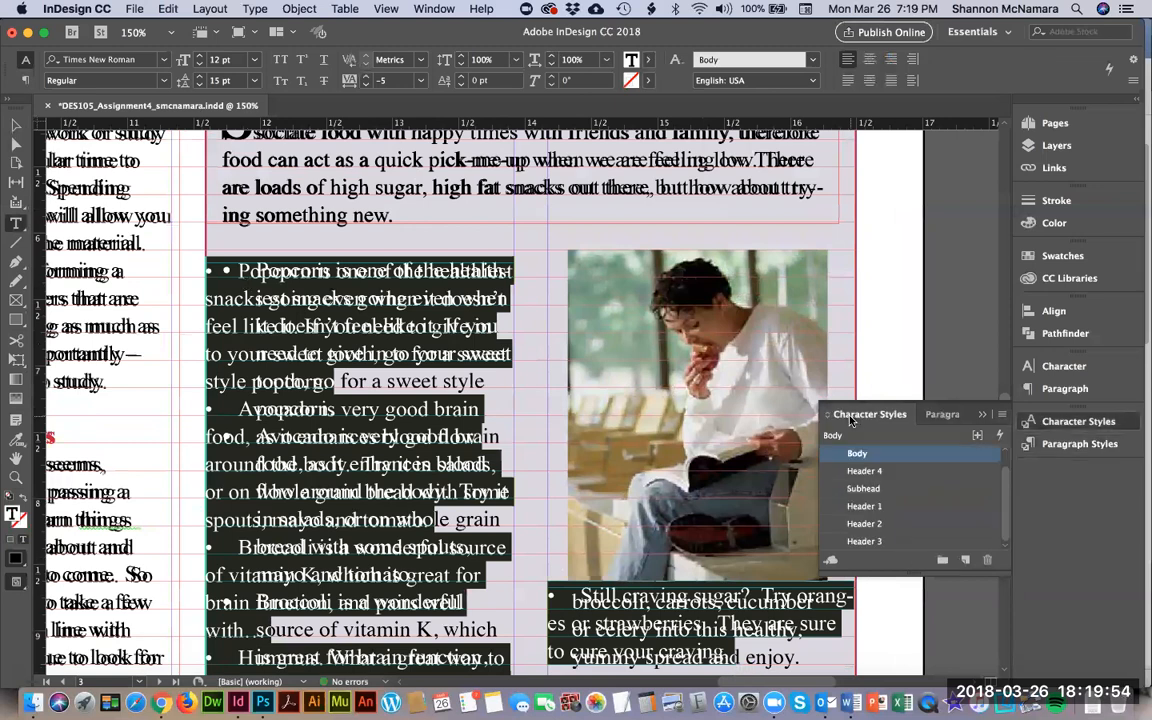
{"action": "left_click", "coordinate": [942, 414]}
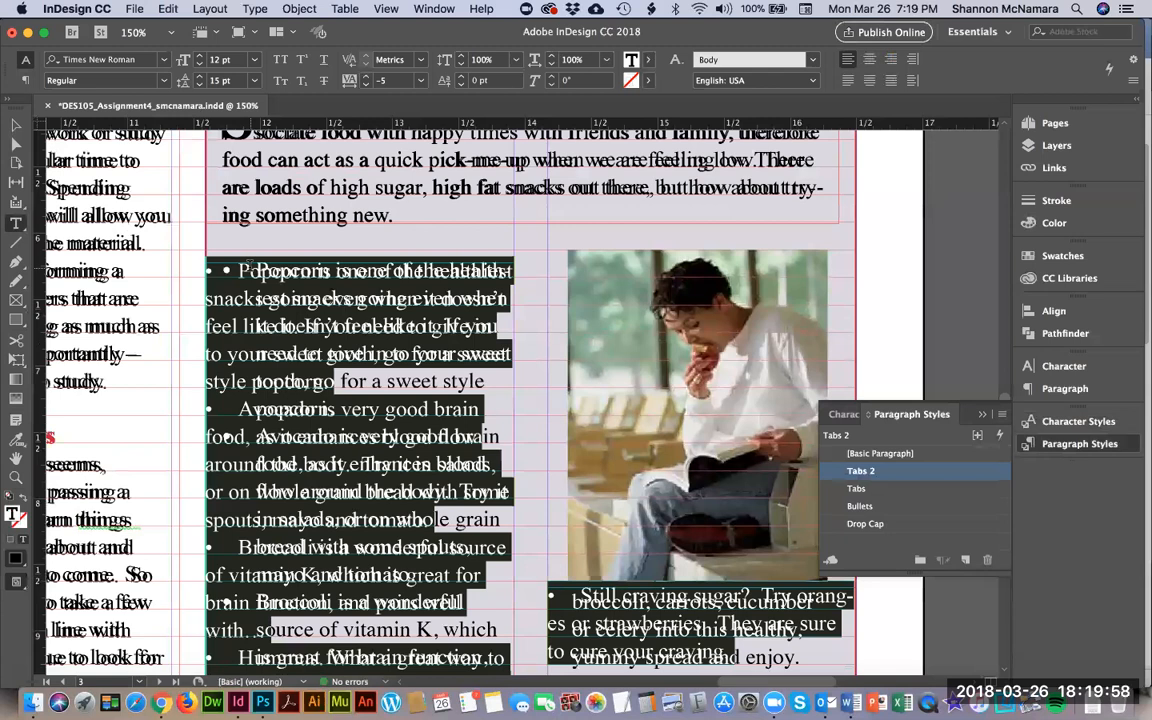
{"action": "left_click", "coordinate": [263, 333]}
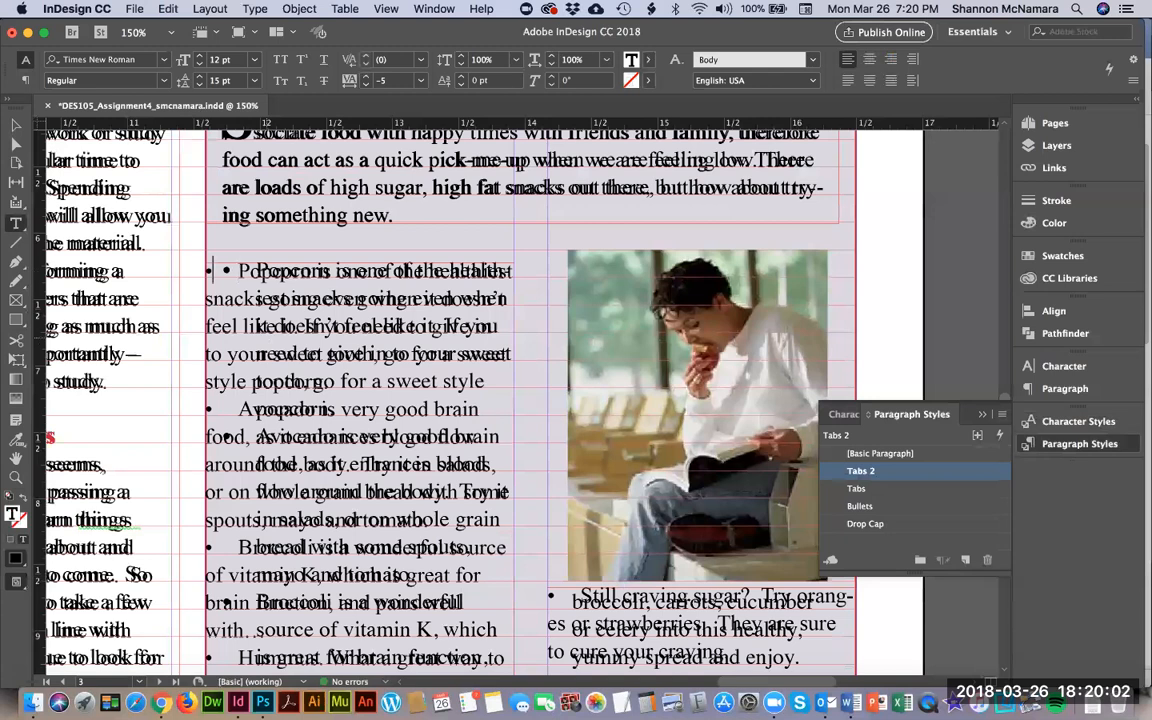
{"action": "key", "text": "Tab"}
{"action": "left_click", "coordinate": [240, 271]}
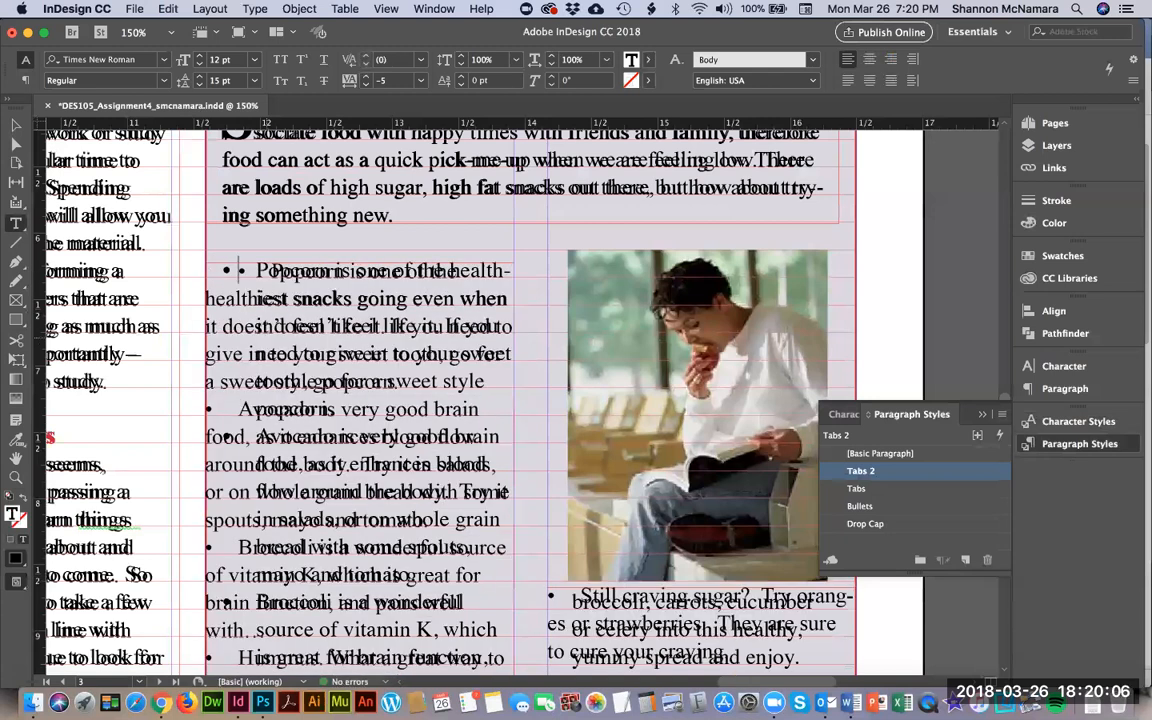
Select the whole snack list and duplicate the Tabs 2 paragraph style under the name Tabs 3.
{"action": "key", "text": "super+a"}
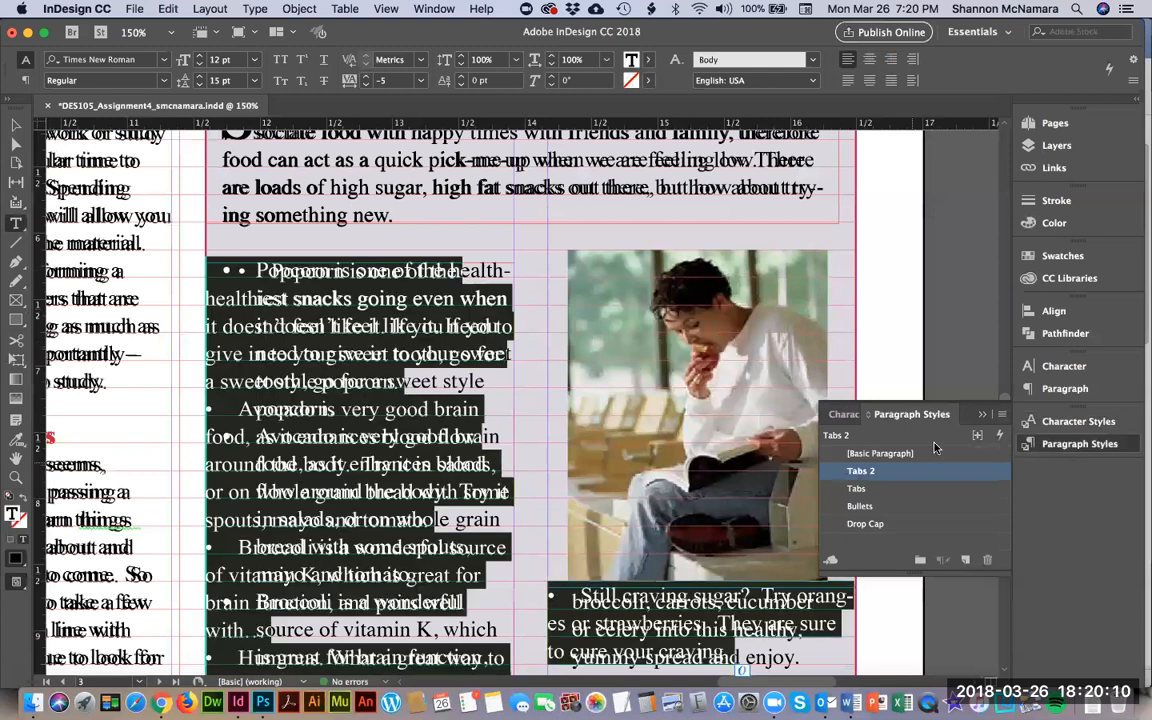
{"action": "right_click", "coordinate": [856, 474]}
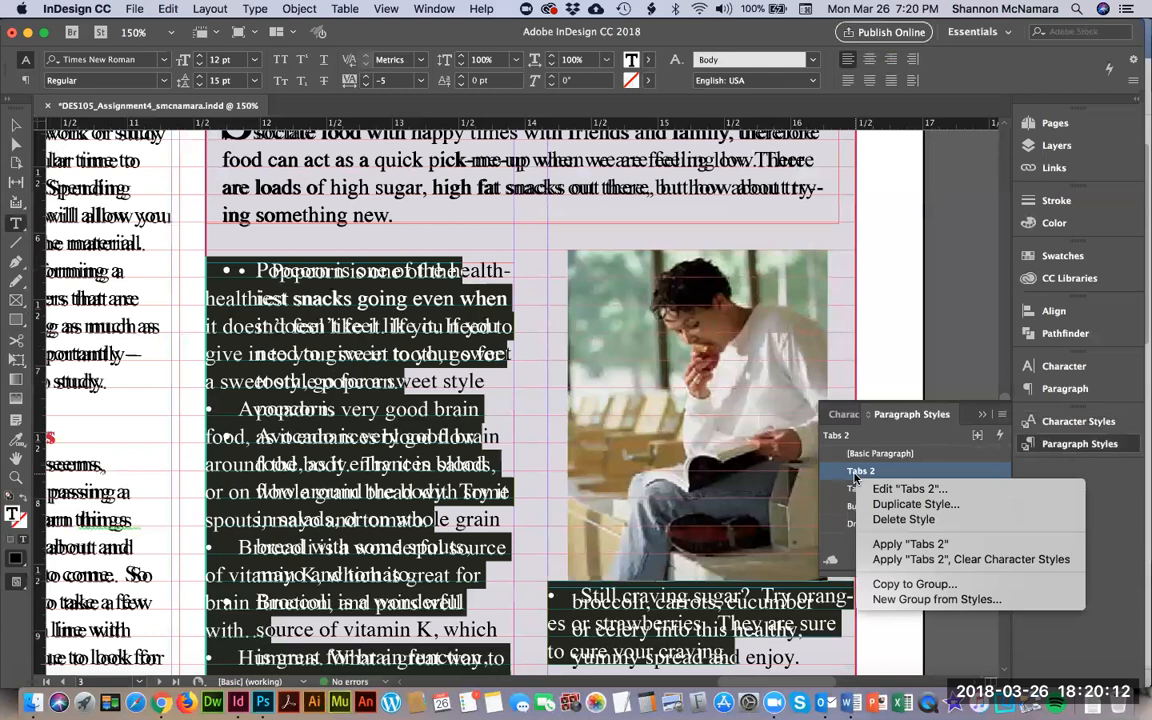
{"action": "left_click", "coordinate": [893, 505]}
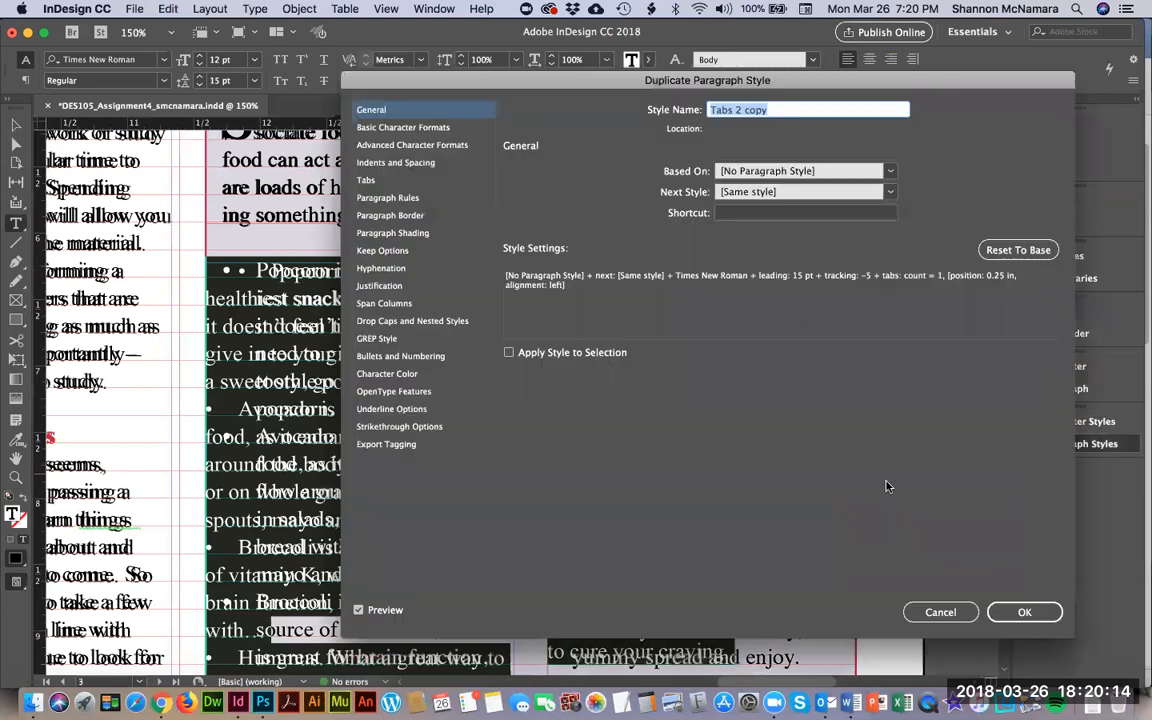
{"action": "double_click", "coordinate": [755, 110]}
{"action": "type", "text": "3"}
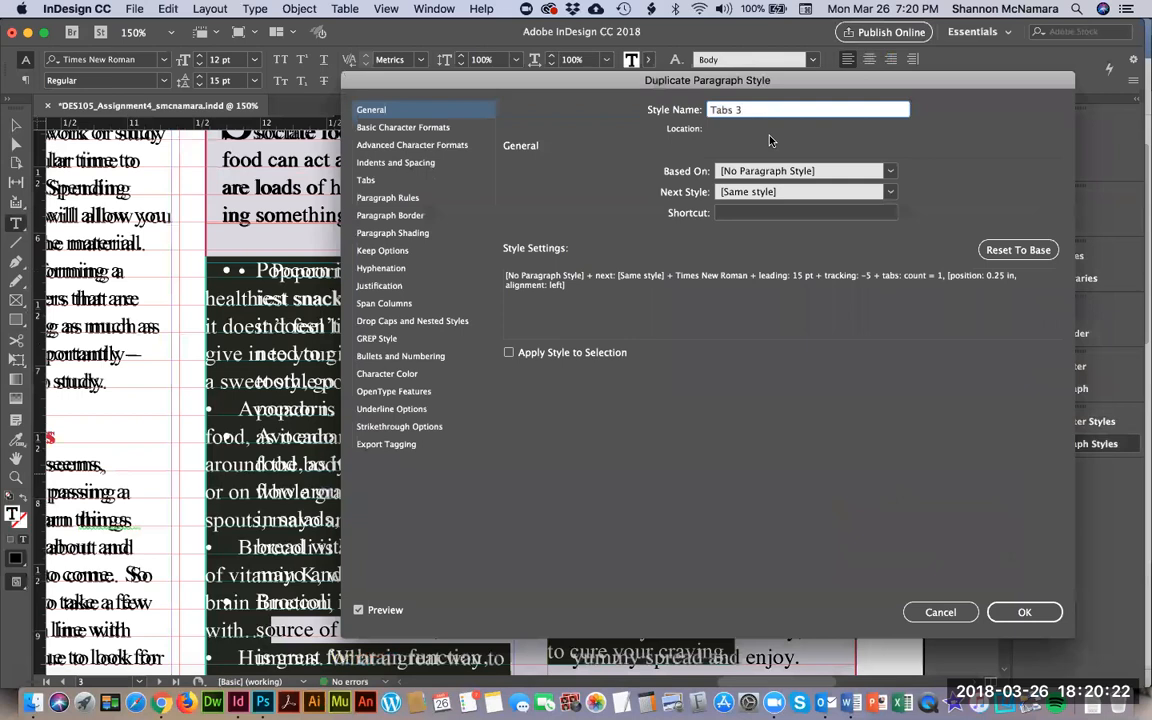
Move the tab stop of the Tabs 3 style to 0.2778 in with preview on and save the style.
{"action": "left_click", "coordinate": [392, 182]}
{"action": "left_click_drag", "start_coordinate": [434, 80], "coordinate": [622, 95]}
{"action": "left_click_drag", "start_coordinate": [722, 227], "coordinate": [716, 232]}
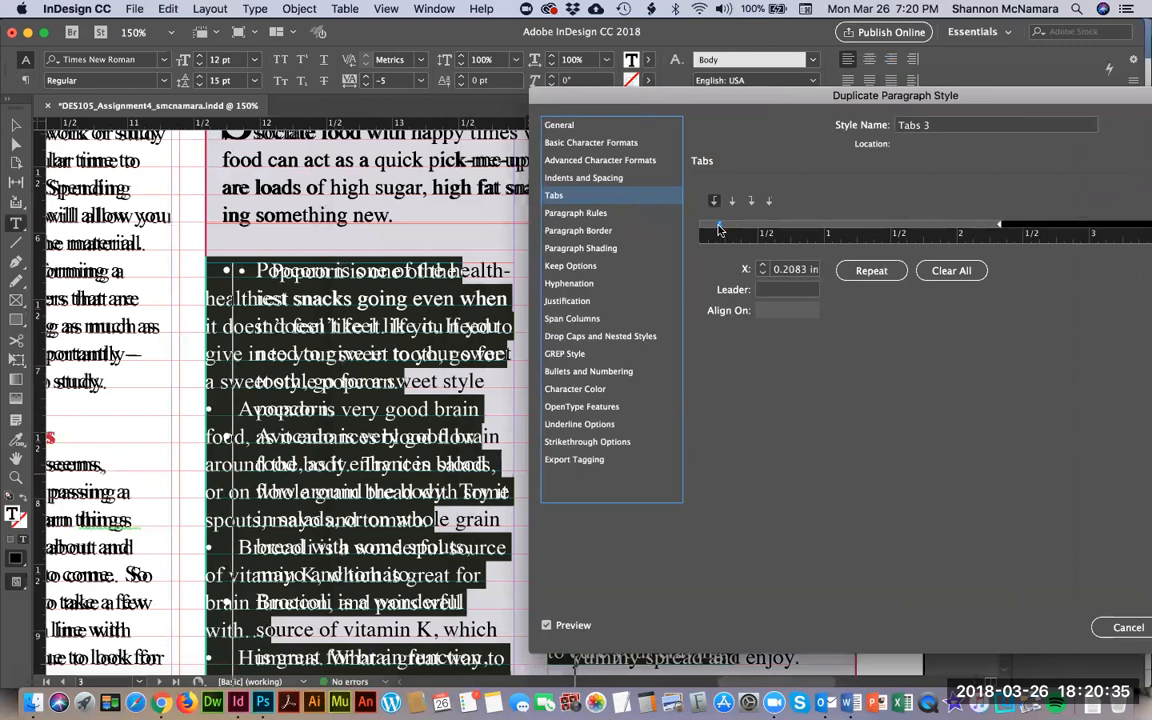
{"action": "left_click", "coordinate": [546, 626]}
{"action": "left_click_drag", "start_coordinate": [716, 229], "coordinate": [729, 232]}
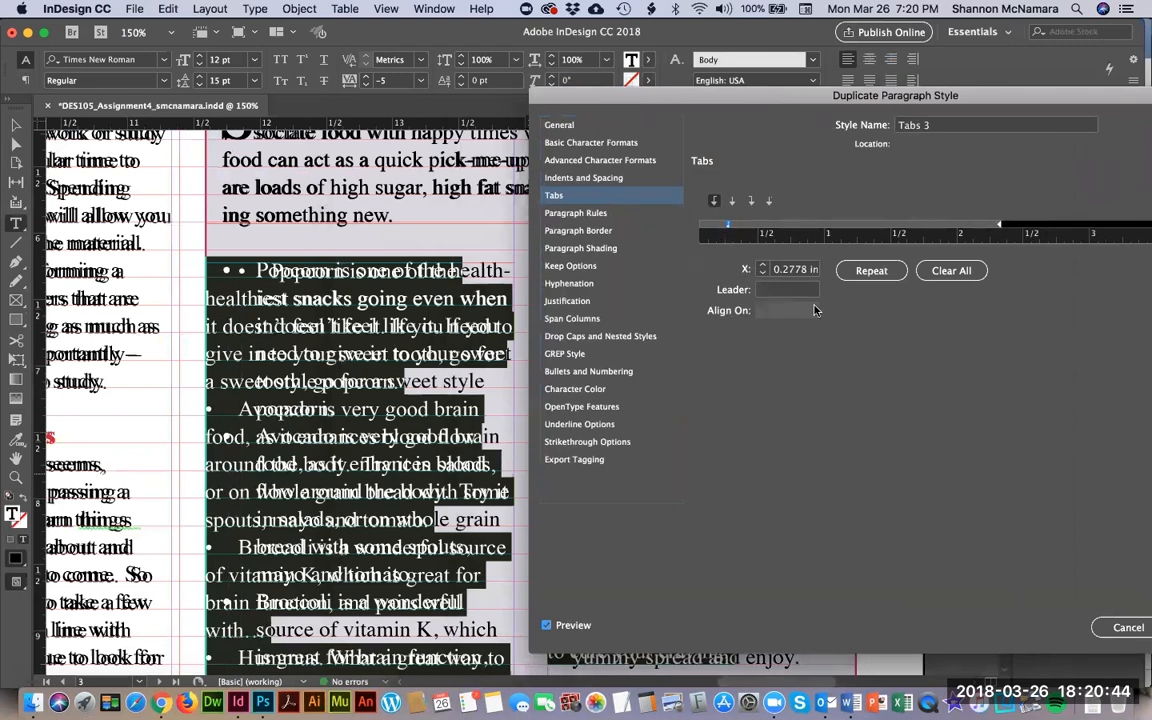
{"action": "left_click_drag", "start_coordinate": [940, 103], "coordinate": [790, 93]}
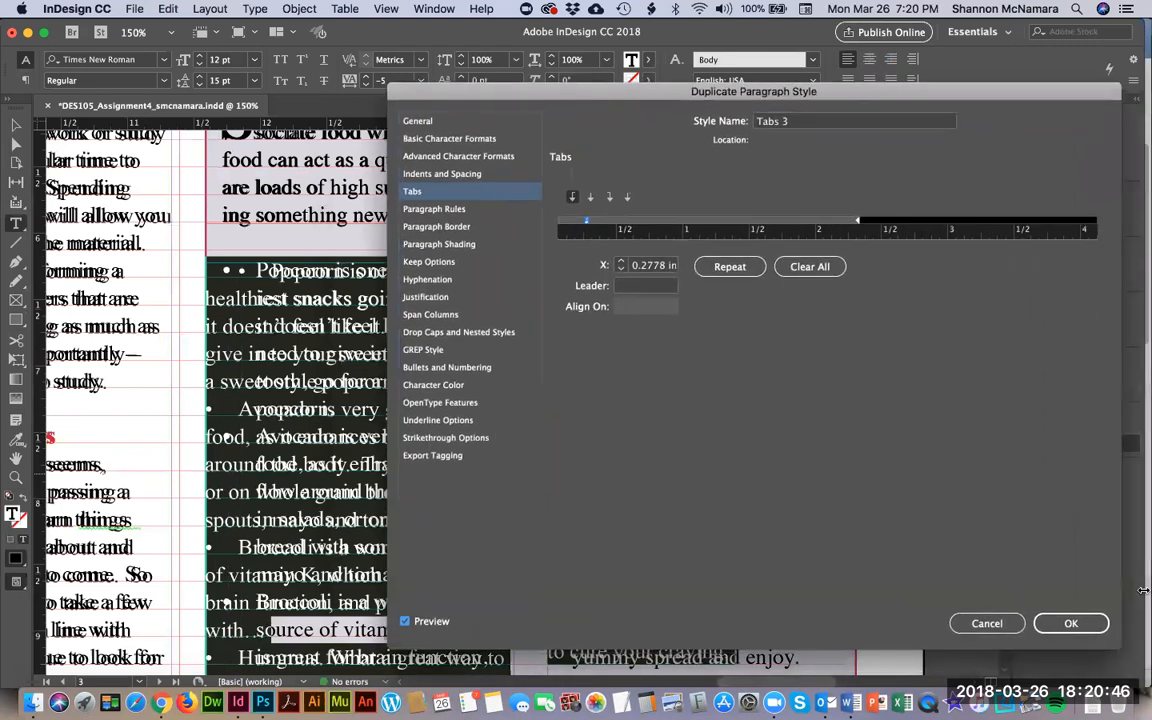
{"action": "left_click", "coordinate": [1064, 622]}
Try removing and reinserting the tabs around the bullet of the Popcorn paragraph.
{"action": "left_click", "coordinate": [240, 270]}
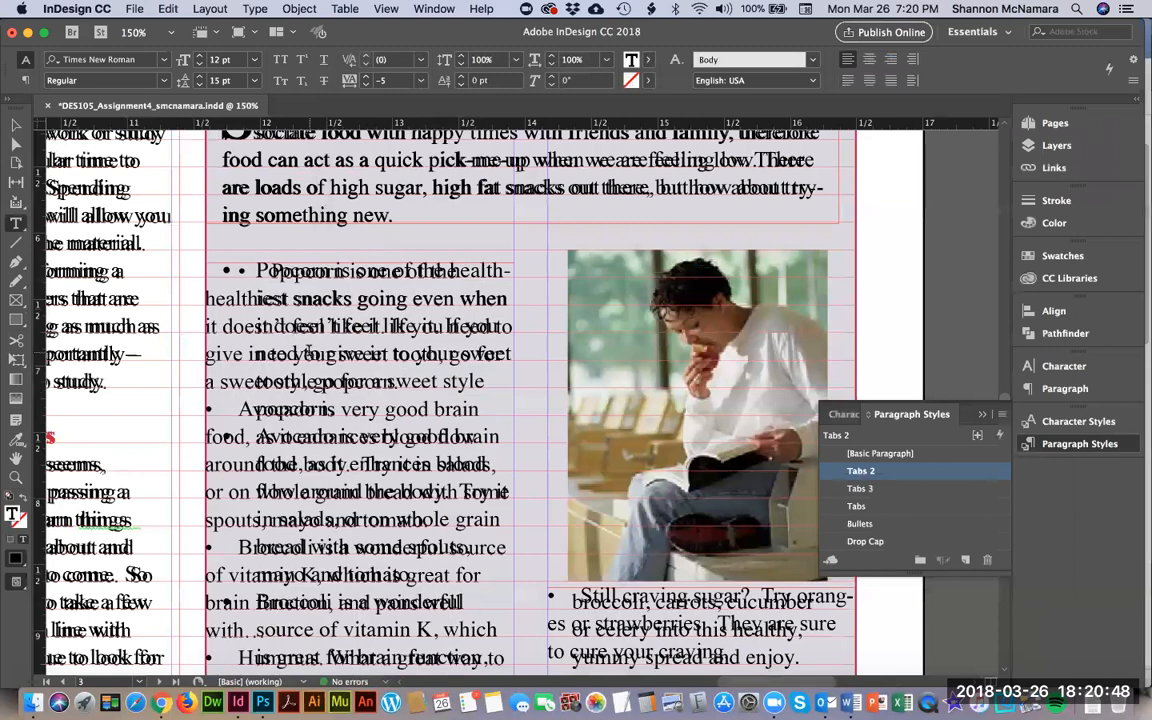
{"action": "key", "text": "Left"}
{"action": "key", "text": "Right"}
{"action": "key", "text": "shift+Left"}
{"action": "key", "text": "BackSpace"}
{"action": "key", "text": "Tab"}
{"action": "key", "text": "super+a"}
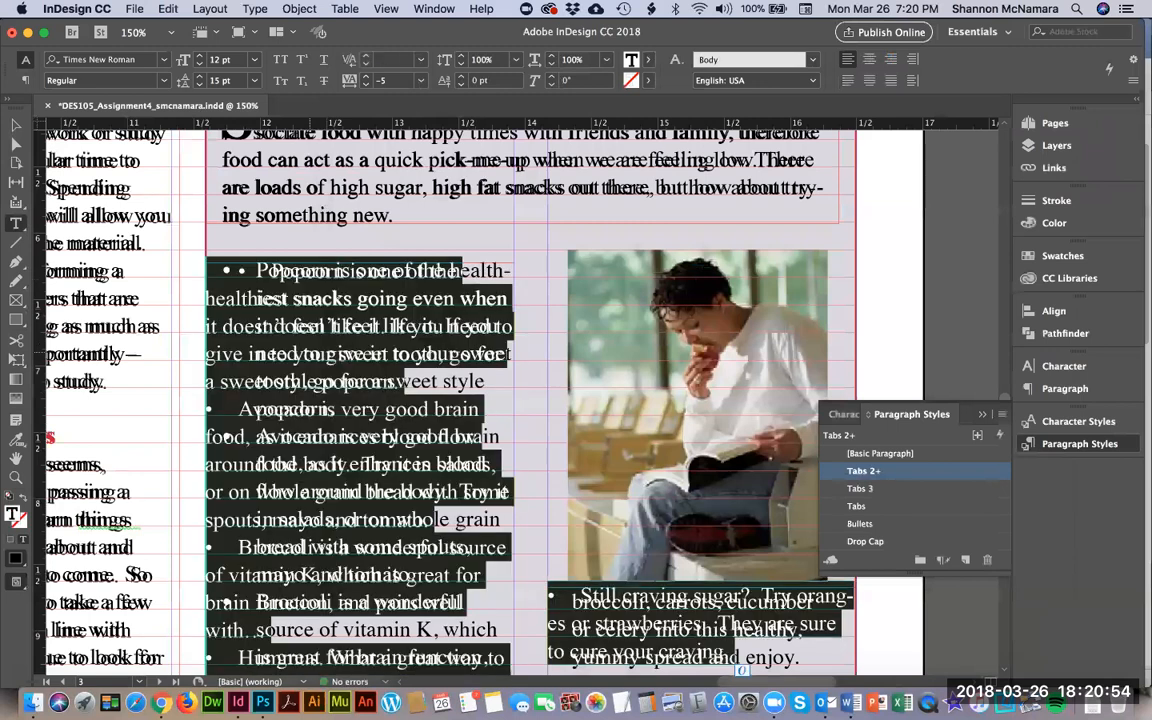
{"action": "key", "text": "Right"}
{"action": "key", "text": "Up"}
{"action": "key", "text": "Up"}
{"action": "key", "text": "super+a"}
{"action": "key", "text": "Left"}
{"action": "key", "text": "Right"}
{"action": "key", "text": "Right"}
{"action": "key", "text": "BackSpace"}
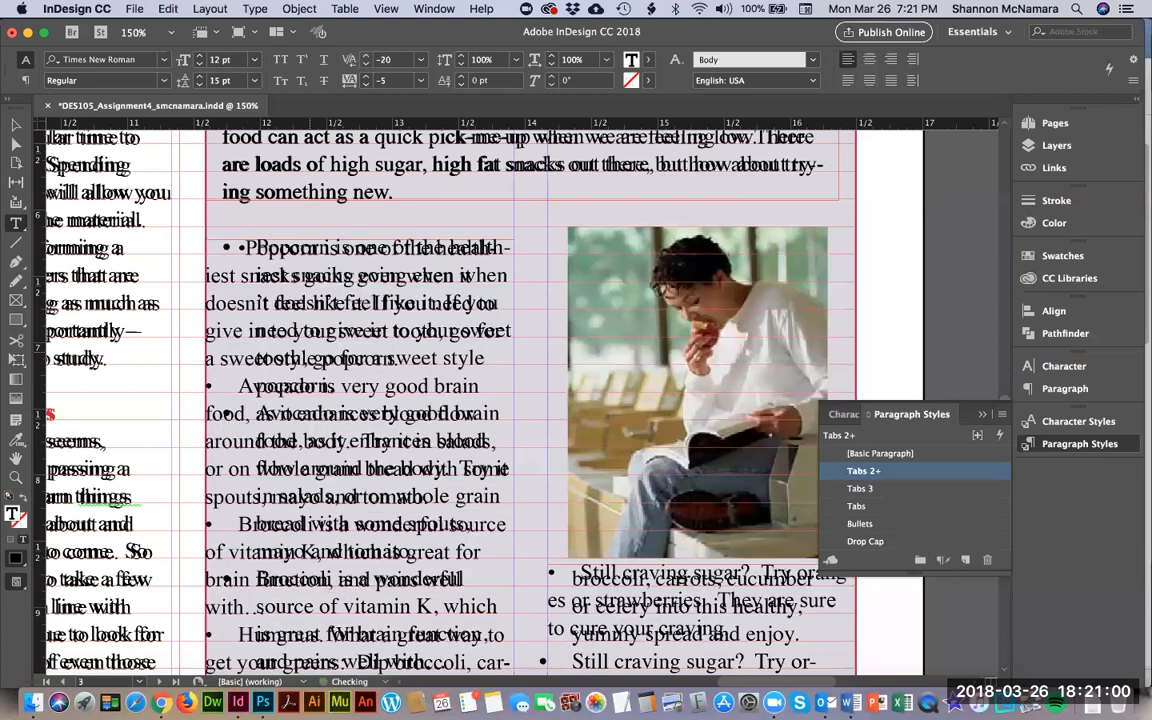
Move the tab stop of the entire bulleted list to 0.1389 in directly on the selected text.
{"action": "key", "text": "super+a"}
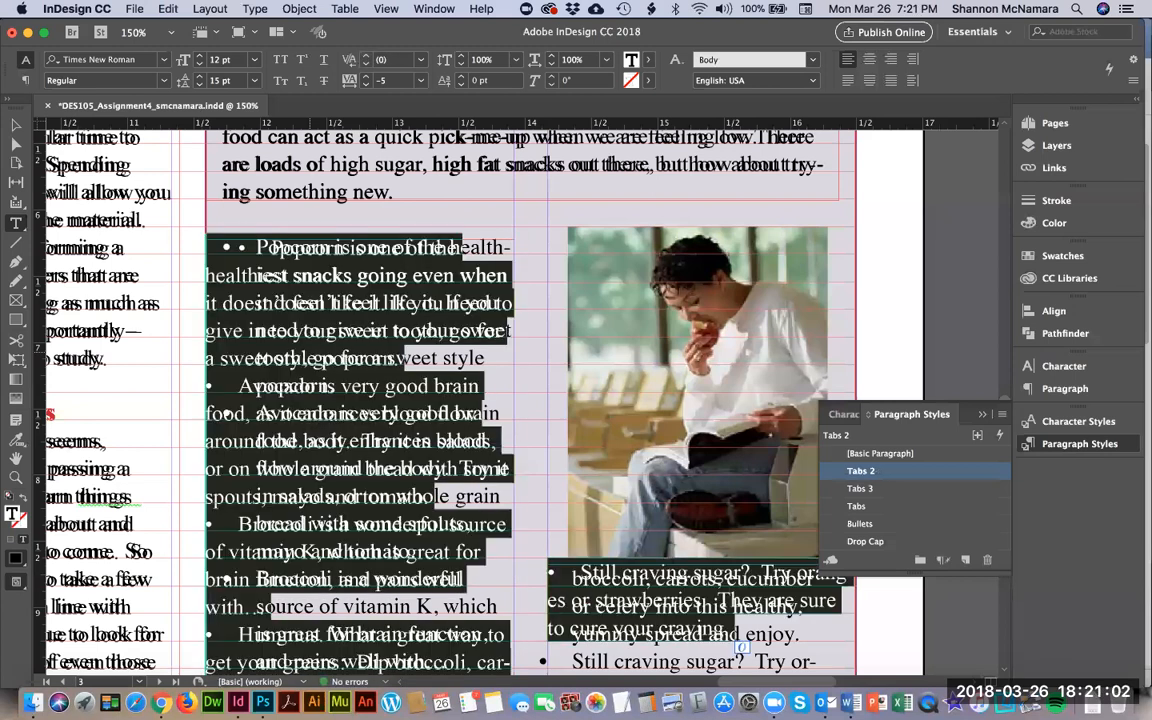
{"action": "key", "text": "super+shift+t"}
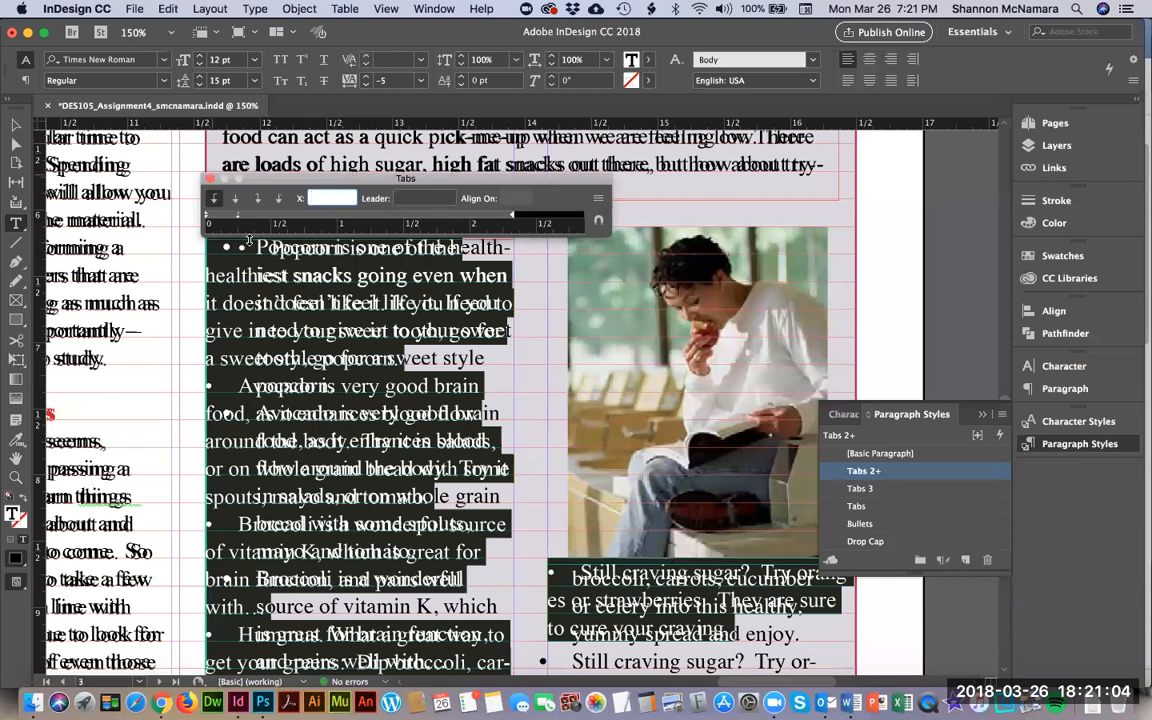
{"action": "left_click_drag", "start_coordinate": [237, 217], "coordinate": [224, 219]}
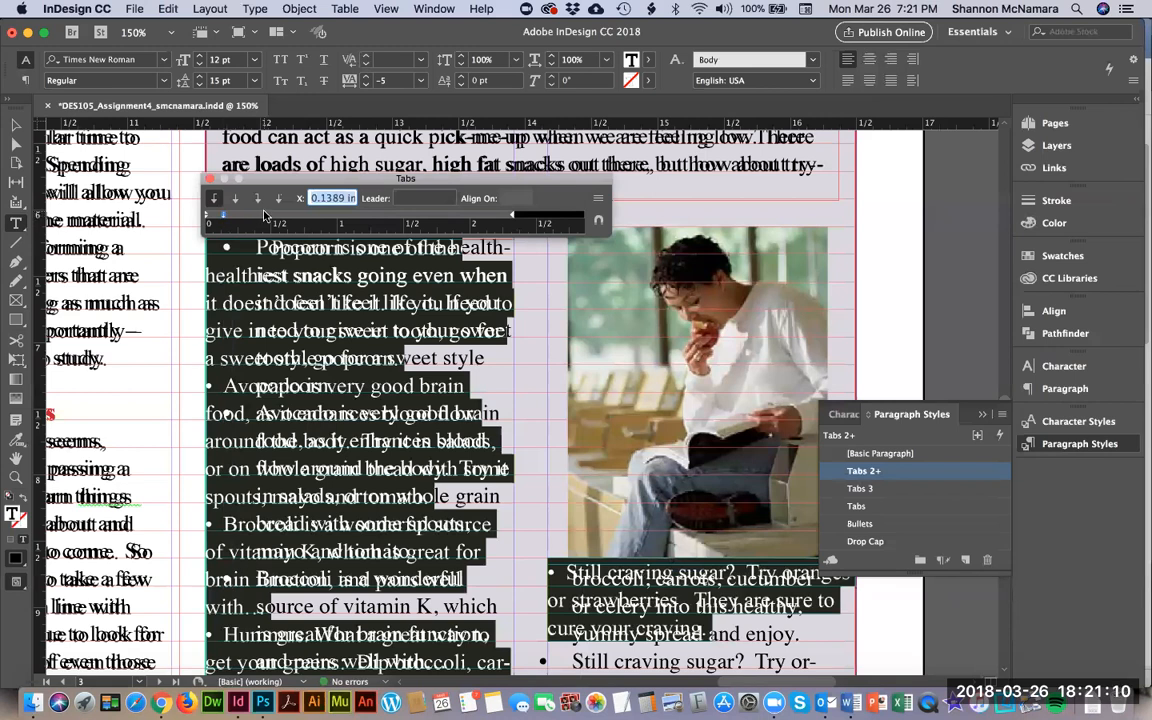
{"action": "left_click", "coordinate": [210, 182]}
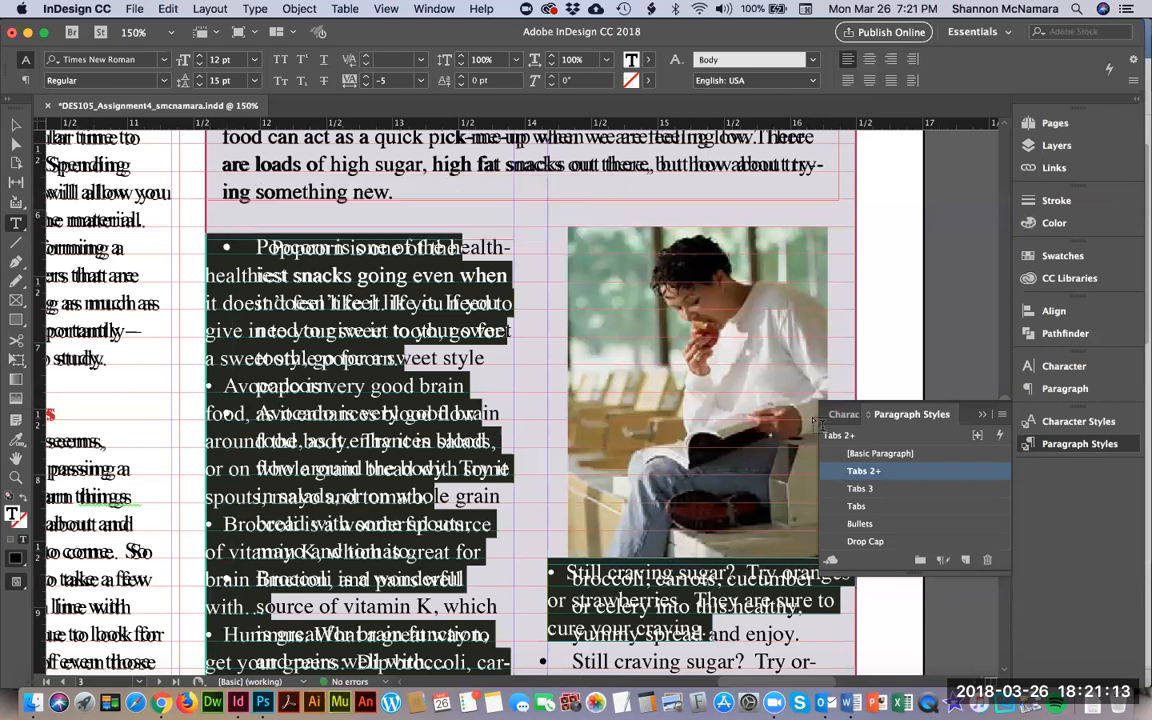
Apply the Tabs 3 style to the list and move the style's tab stop to 0.1389 in.
{"action": "left_click", "coordinate": [850, 489]}
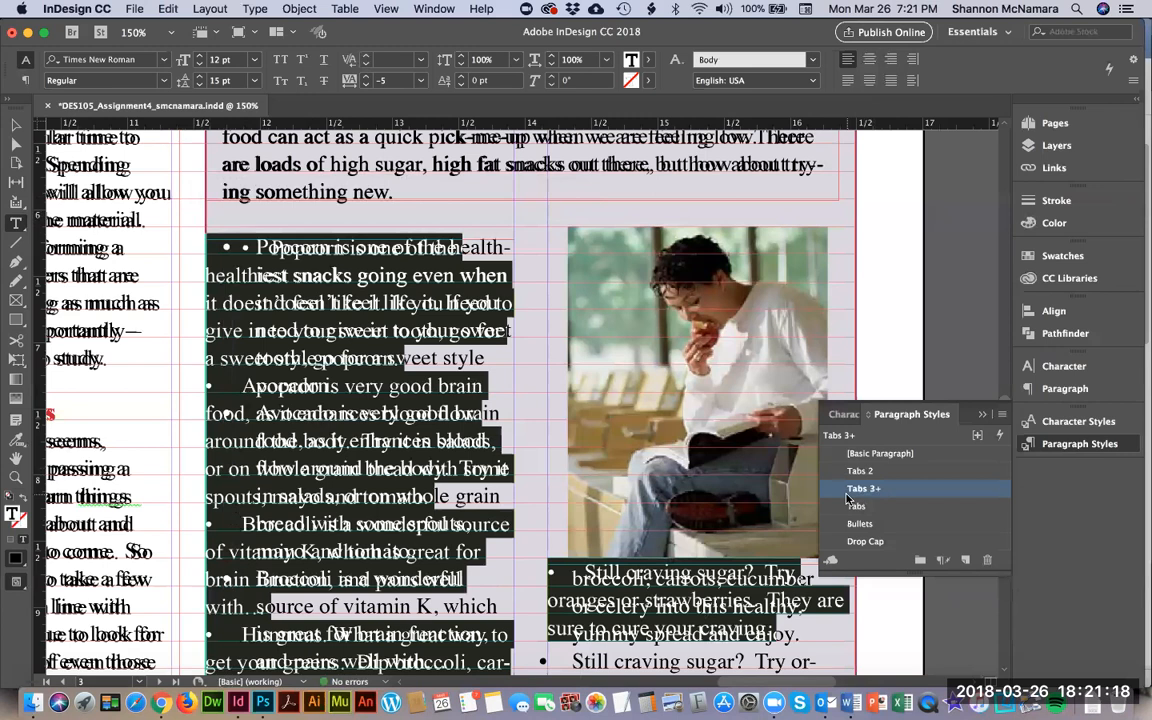
{"action": "double_click", "coordinate": [848, 491]}
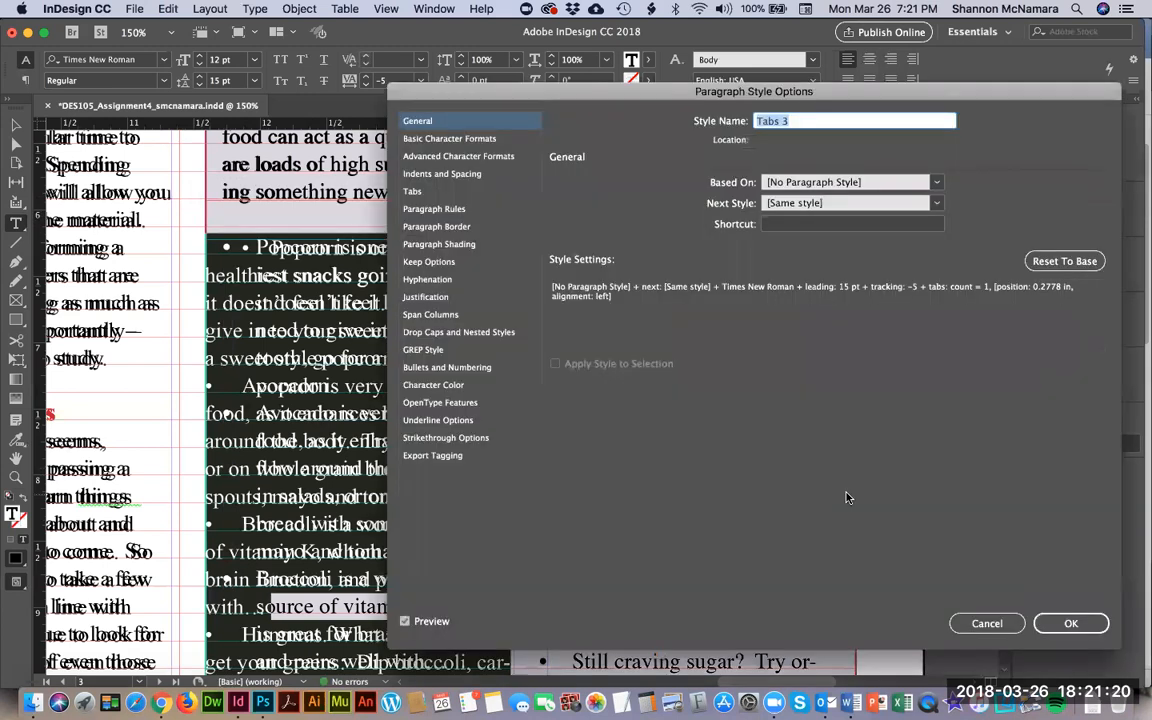
{"action": "left_click", "coordinate": [420, 191]}
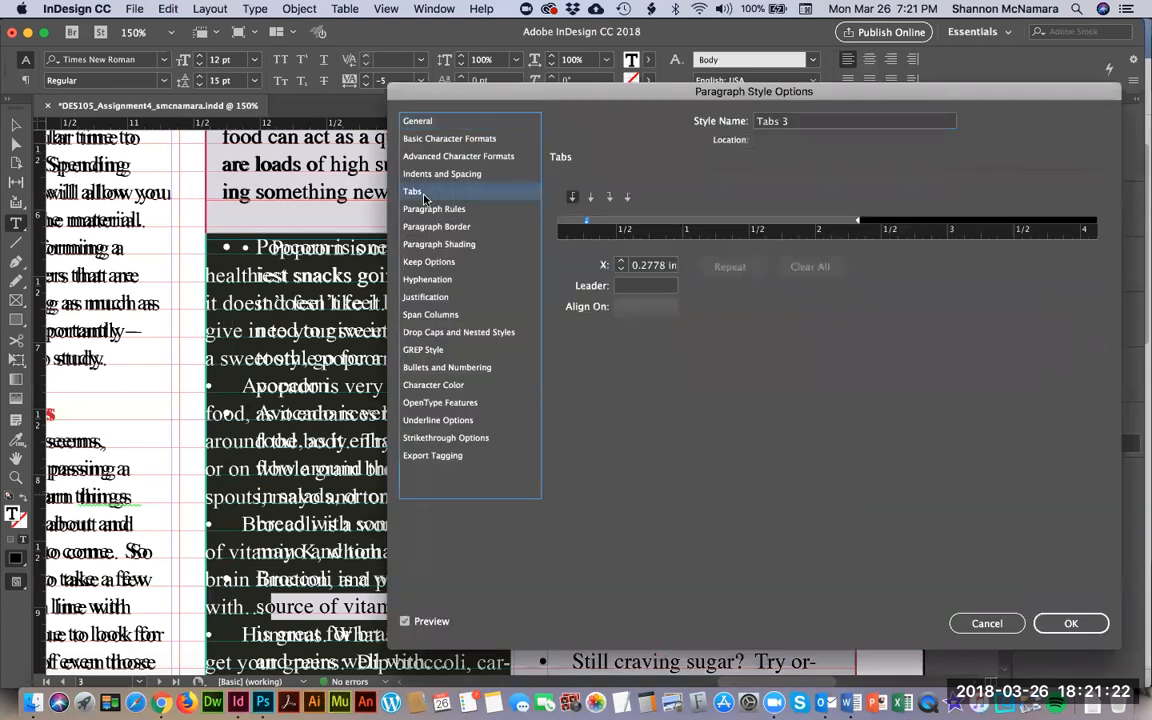
{"action": "left_click_drag", "start_coordinate": [585, 228], "coordinate": [568, 225]}
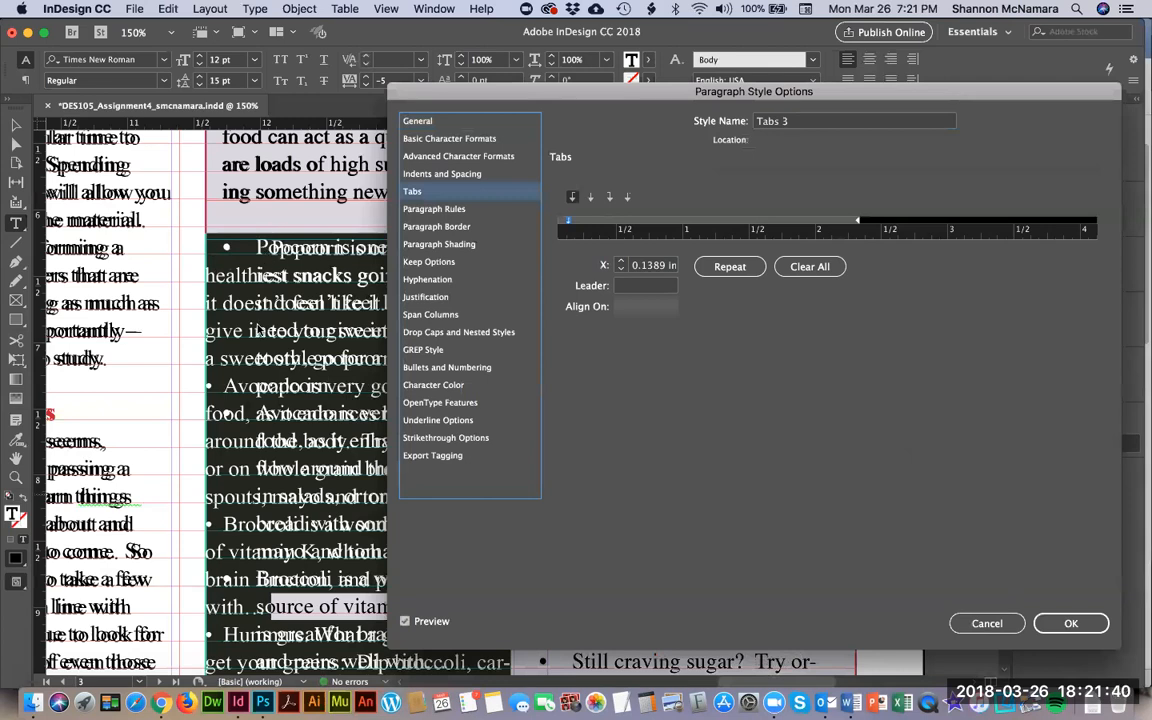
Add a second tab stop at 0.3889 in to the Tabs 3 style and save the style.
{"action": "left_click", "coordinate": [600, 226]}
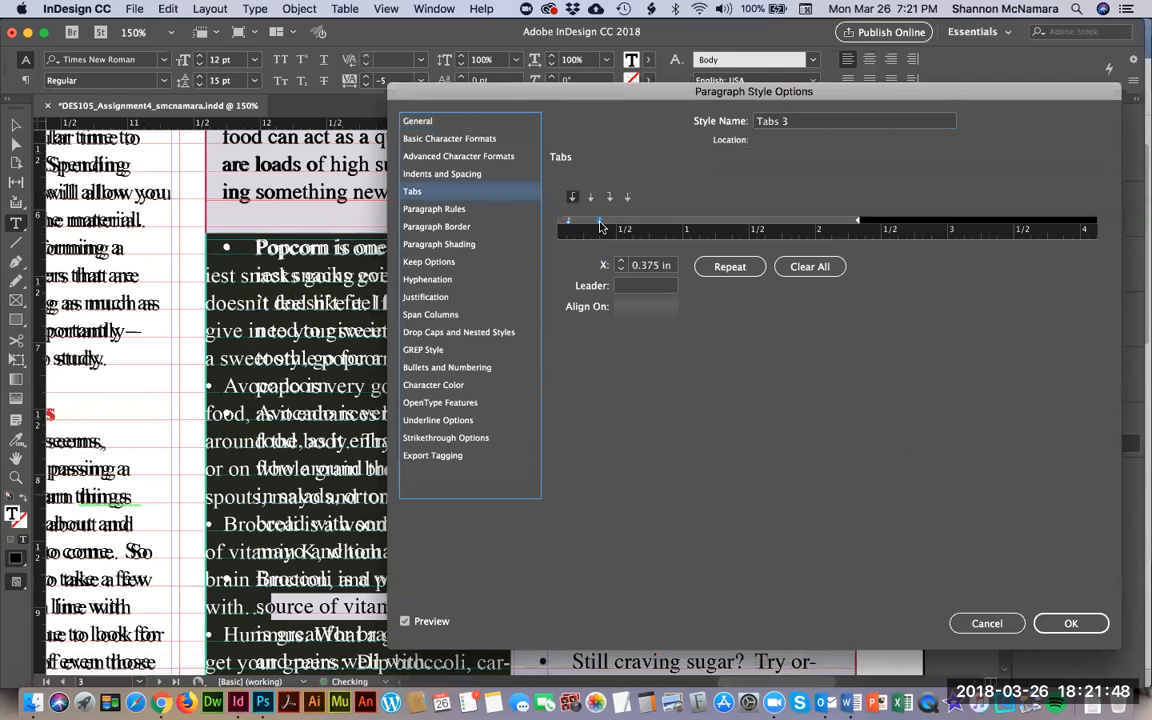
{"action": "left_click_drag", "start_coordinate": [600, 226], "coordinate": [599, 231]}
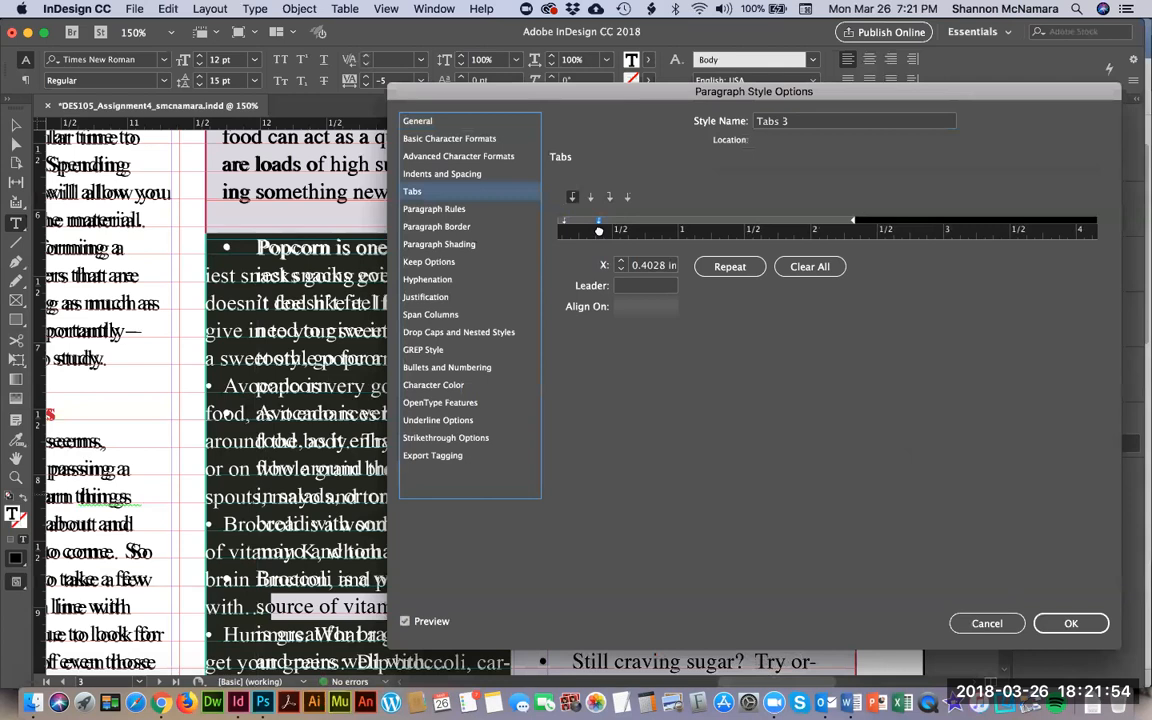
{"action": "left_click_drag", "start_coordinate": [599, 224], "coordinate": [597, 225]}
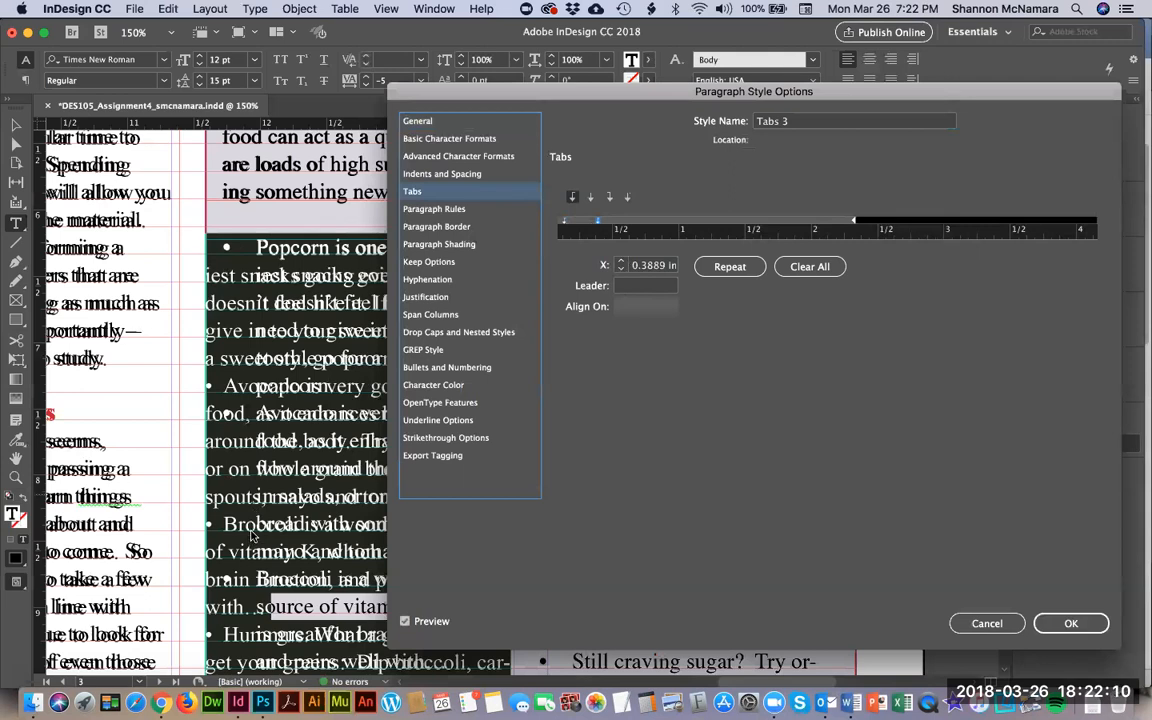
{"action": "left_click", "coordinate": [1068, 623]}
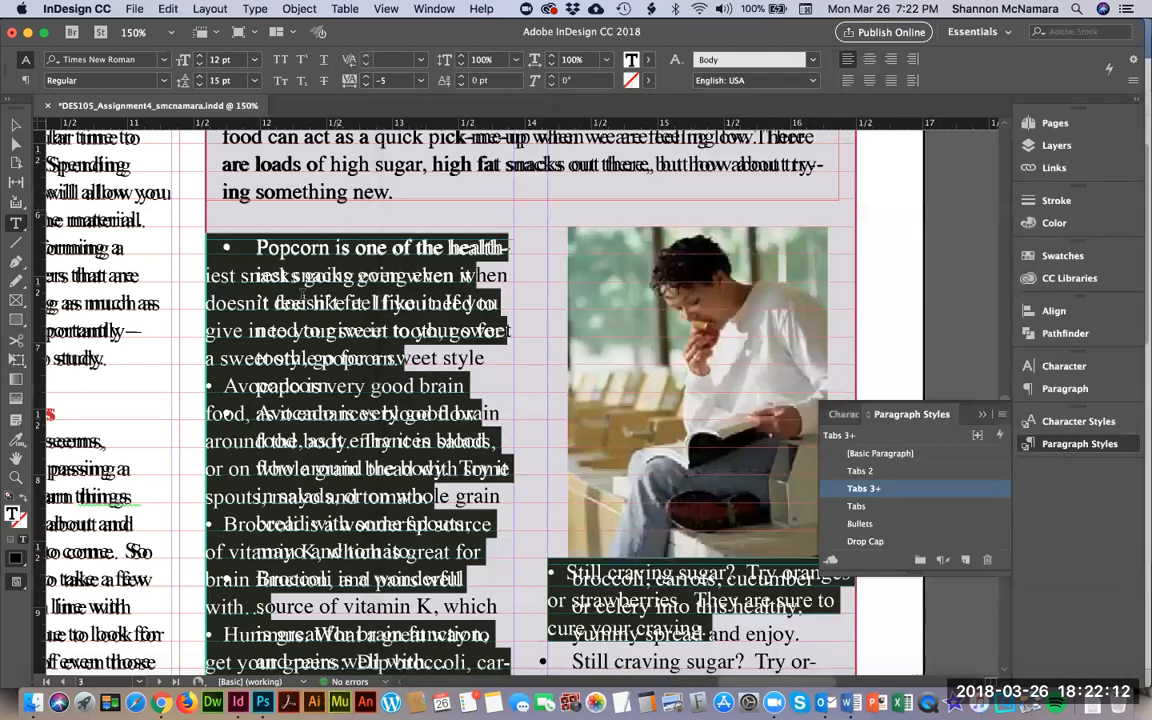
Indent the second and third lines of the Popcorn paragraph with tabs to match the sample text.
{"action": "left_click", "coordinate": [268, 346]}
{"action": "key", "text": "Down"}
{"action": "key", "text": "super+shift+Left"}
{"action": "key", "text": "Left"}
{"action": "key", "text": "super+shift+Left"}
{"action": "key", "text": "Left"}
{"action": "key", "text": "Right"}
{"action": "key", "text": "Right"}
{"action": "key", "text": "Right"}
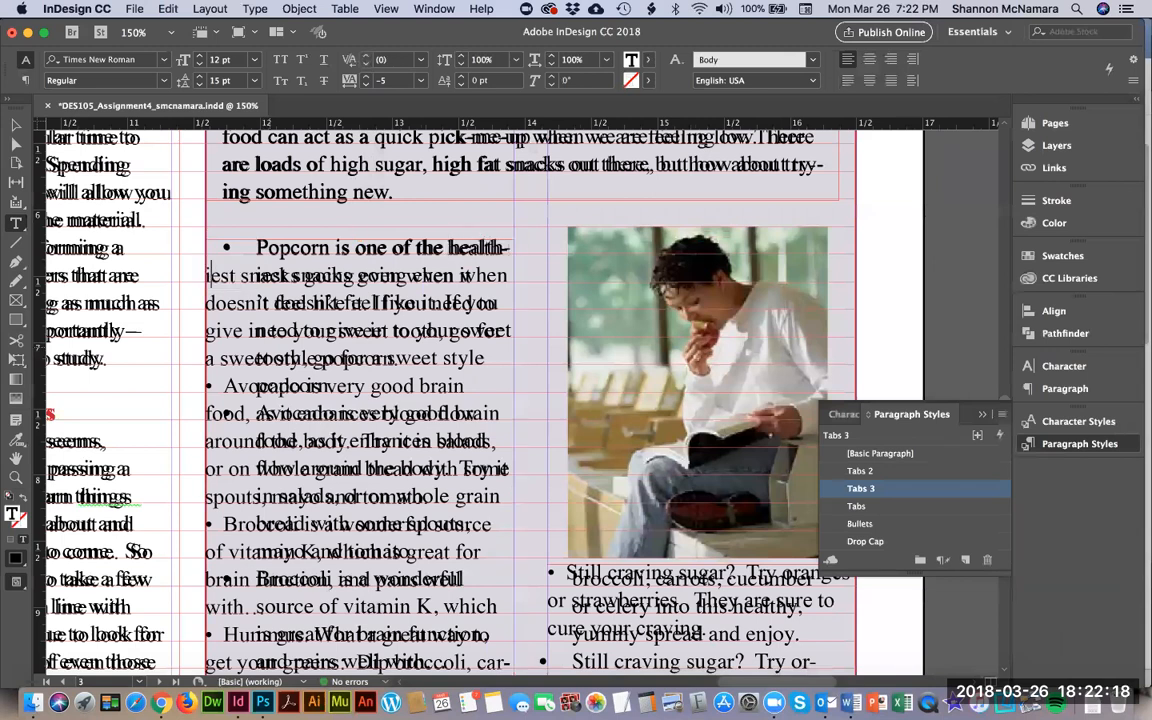
{"action": "key", "text": "Tab"}
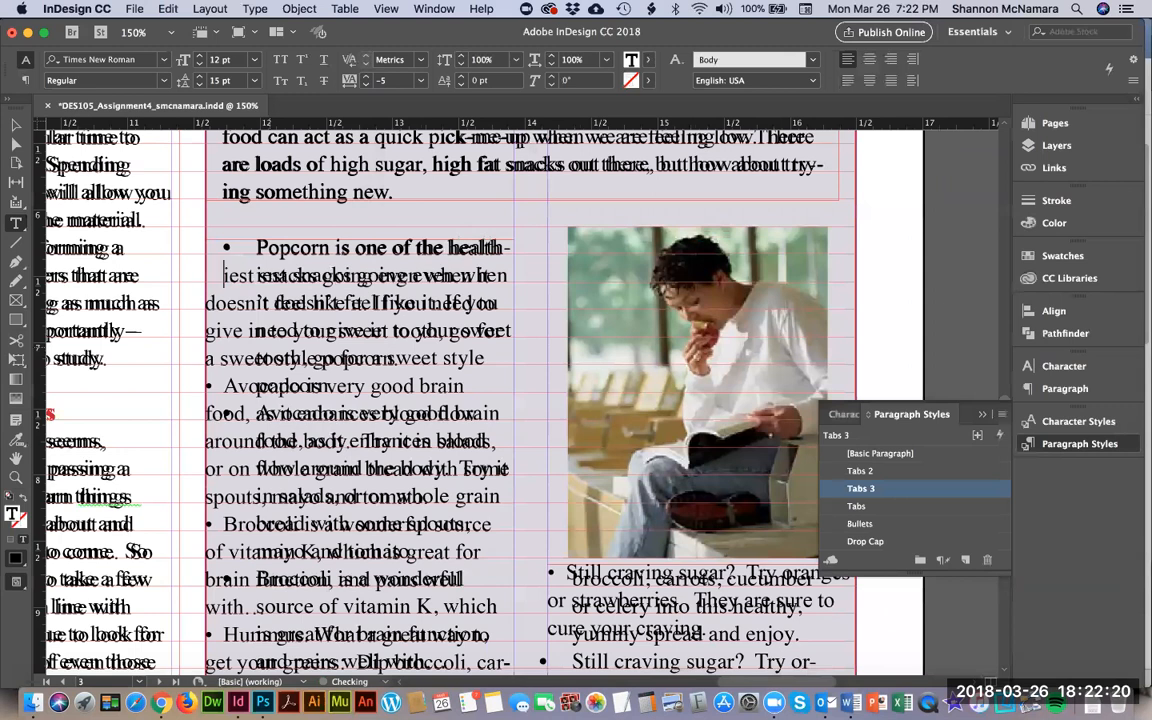
{"action": "key", "text": "Tab"}
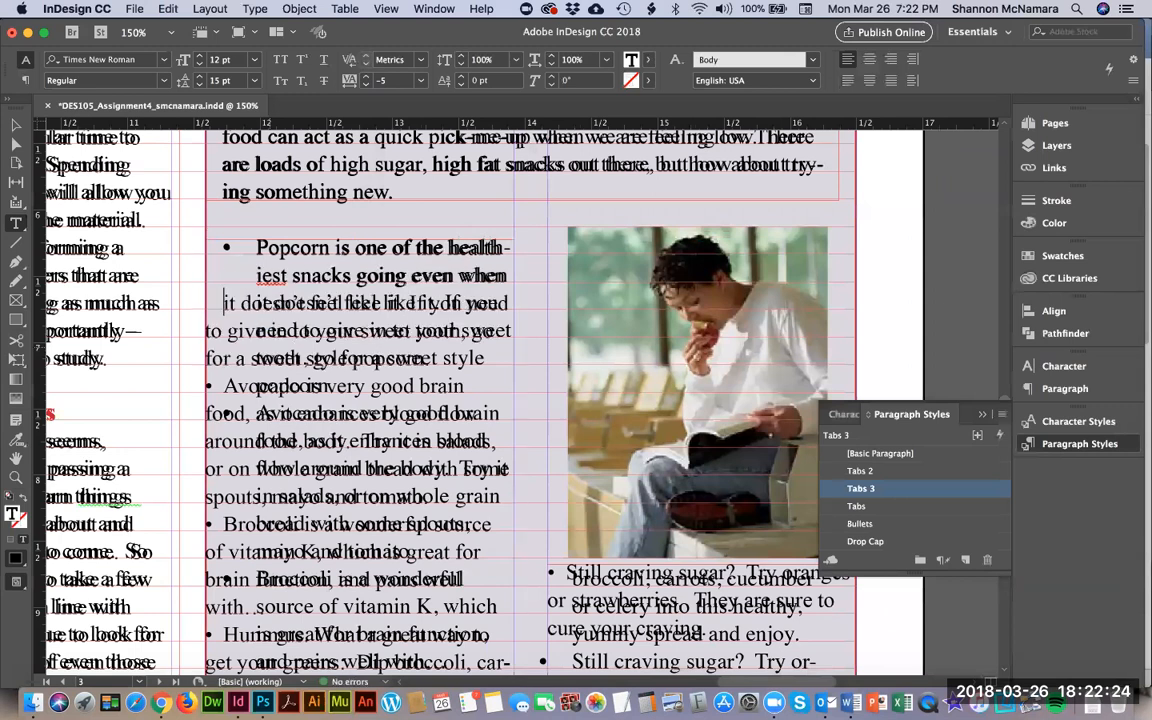
{"action": "key", "text": "Tab"}
Indent the fourth and fifth lines of the Popcorn paragraph, starting "need to give" and "tooth, go for", with tabs.
{"action": "key", "text": "Left"}
{"action": "key", "text": "Left"}
{"action": "key", "text": "Left"}
{"action": "key", "text": "Left"}
{"action": "key", "text": "Left"}
{"action": "key", "text": "Tab"}
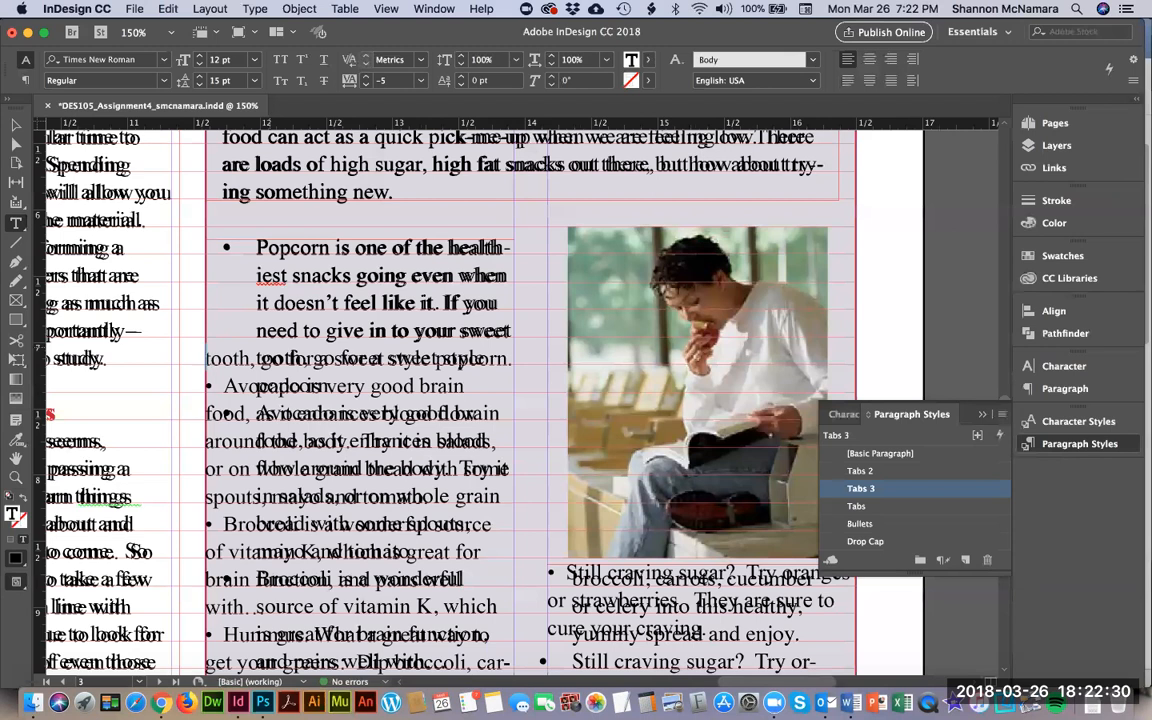
{"action": "key", "text": "Tab"}
{"action": "key", "text": "Tab"}
Insert two tabs before the last word "popcorn." that closes the Popcorn paragraph.
{"action": "key", "text": "Down"}
{"action": "key", "text": "super+shift+Left"}
{"action": "key", "text": "super+shift+Left"}
{"action": "key", "text": "Left"}
{"action": "key", "text": "Right"}
{"action": "key", "text": "Right"}
{"action": "key", "text": "Right"}
{"action": "key", "text": "Right"}
{"action": "key", "text": "Right"}
{"action": "key", "text": "Right"}
{"action": "key", "text": "Left"}
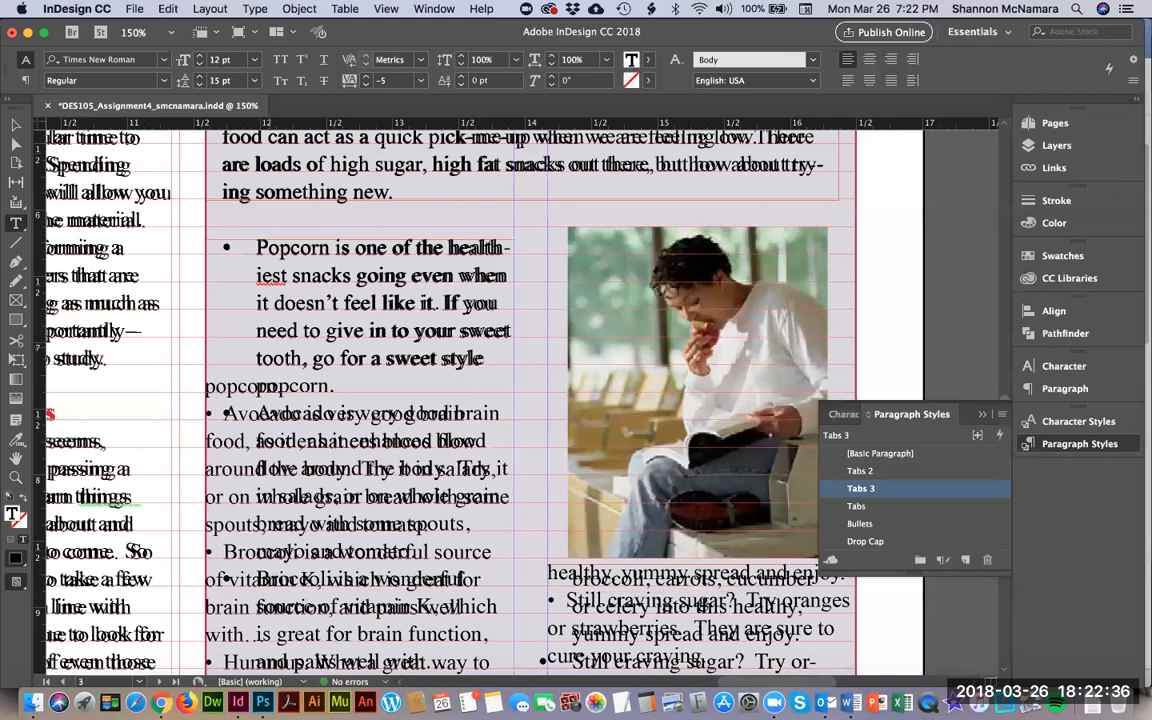
{"action": "key", "text": "Tab"}
{"action": "key", "text": "Tab"}
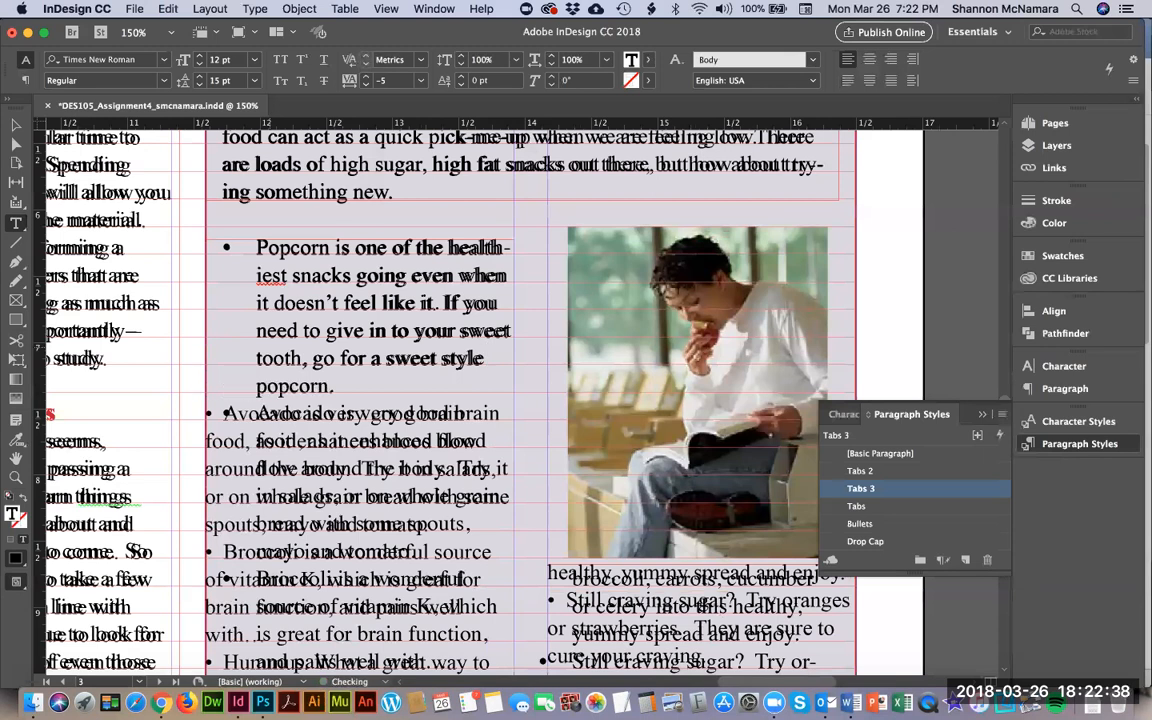
Insert a tab before the bullet of the Avocado paragraph.
{"action": "key", "text": "shift+super+Left"}
{"action": "key", "text": "Left"}
{"action": "key", "text": "Tab"}
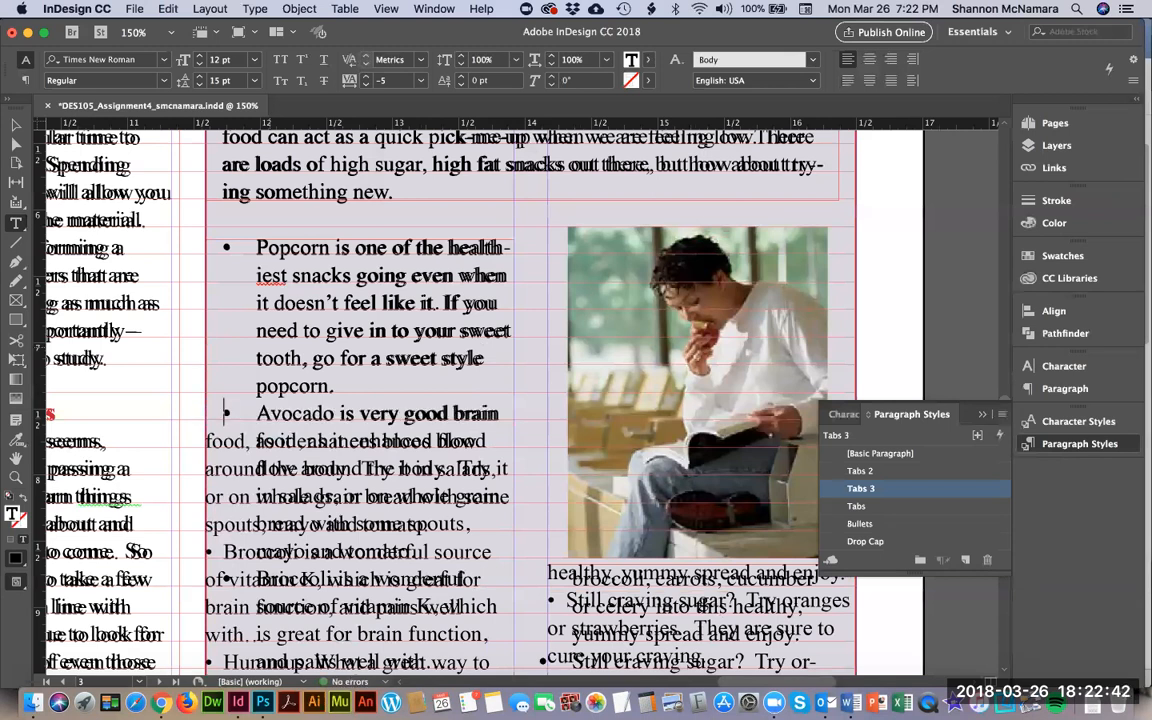
Insert two tabs before each of the Avocado lines starting "food, as it enhances" and "flow around the body".
{"action": "key", "text": "Down"}
{"action": "key", "text": "super+Left"}
{"action": "key", "text": "Tab"}
{"action": "key", "text": "Down"}
{"action": "key", "text": "Tab"}
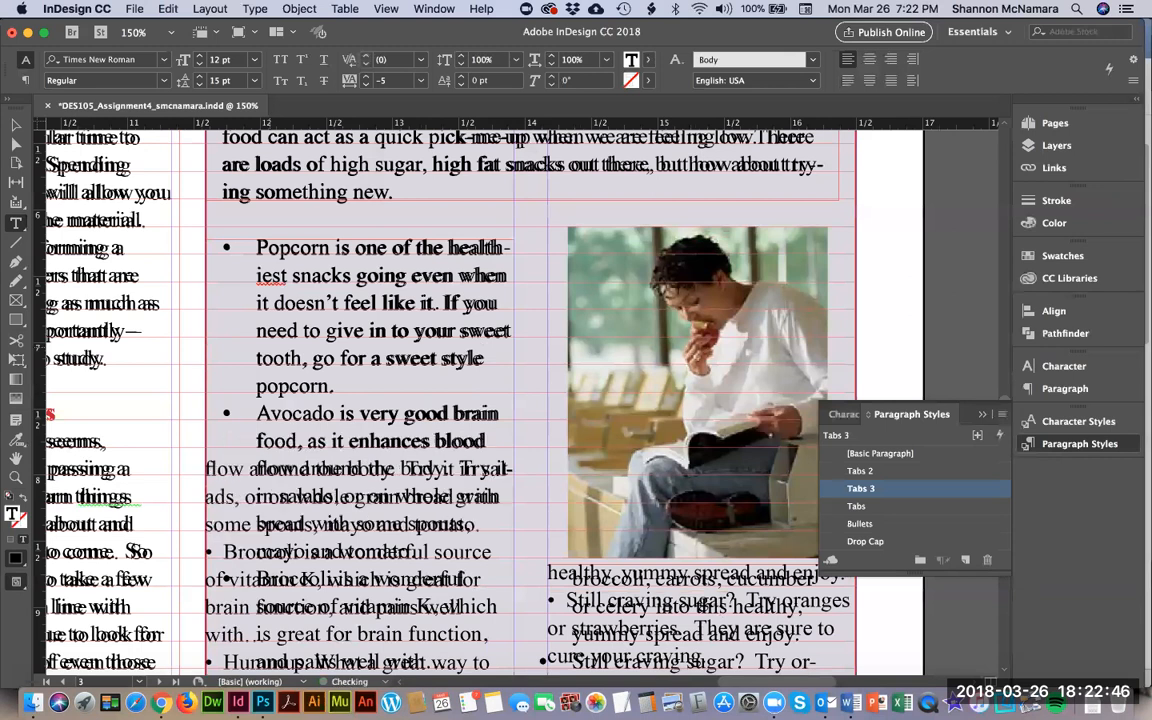
{"action": "key", "text": "Down"}
{"action": "key", "text": "super+Left"}
{"action": "key", "text": "Tab"}
{"action": "key", "text": "Tab"}
Indent the Avocado line starting "in salads, or on whole grain" with tabs.
{"action": "key", "text": "Down"}
{"action": "key", "text": "super+shift+Left"}
{"action": "key", "text": "super+shift+Left"}
{"action": "key", "text": "Left"}
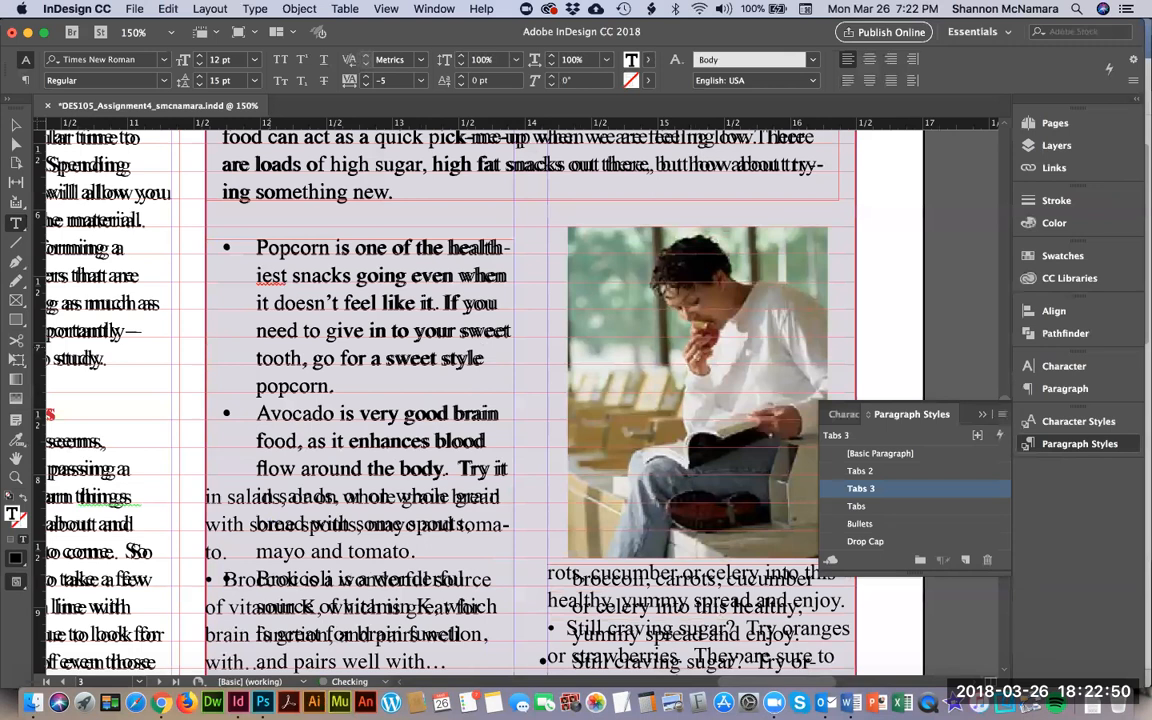
{"action": "key", "text": "Tab"}
Indent the Avocado lines starting "bread with some spouts" and "mayo and tomato" with tabs.
{"action": "key", "text": "Down"}
{"action": "key", "text": "super+shift+Left"}
{"action": "key", "text": "super+shift+Left"}
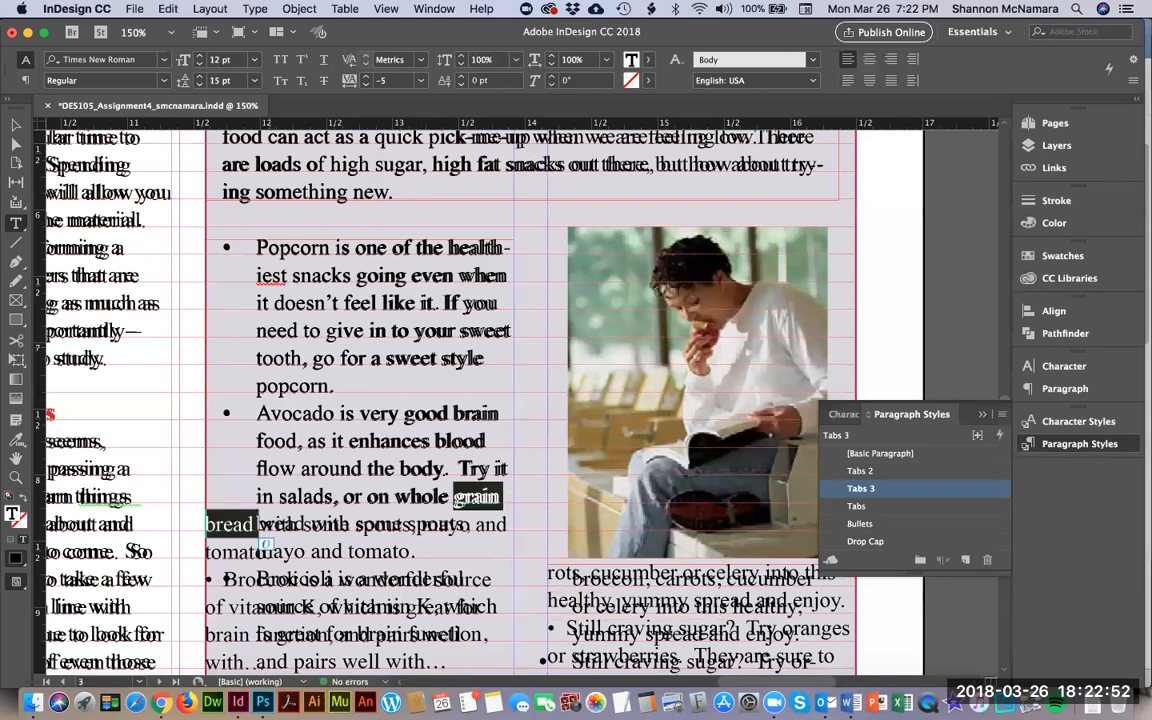
{"action": "key", "text": "Left"}
{"action": "key", "text": "super+shift+Right"}
{"action": "key", "text": "Right"}
{"action": "key", "text": "Tab"}
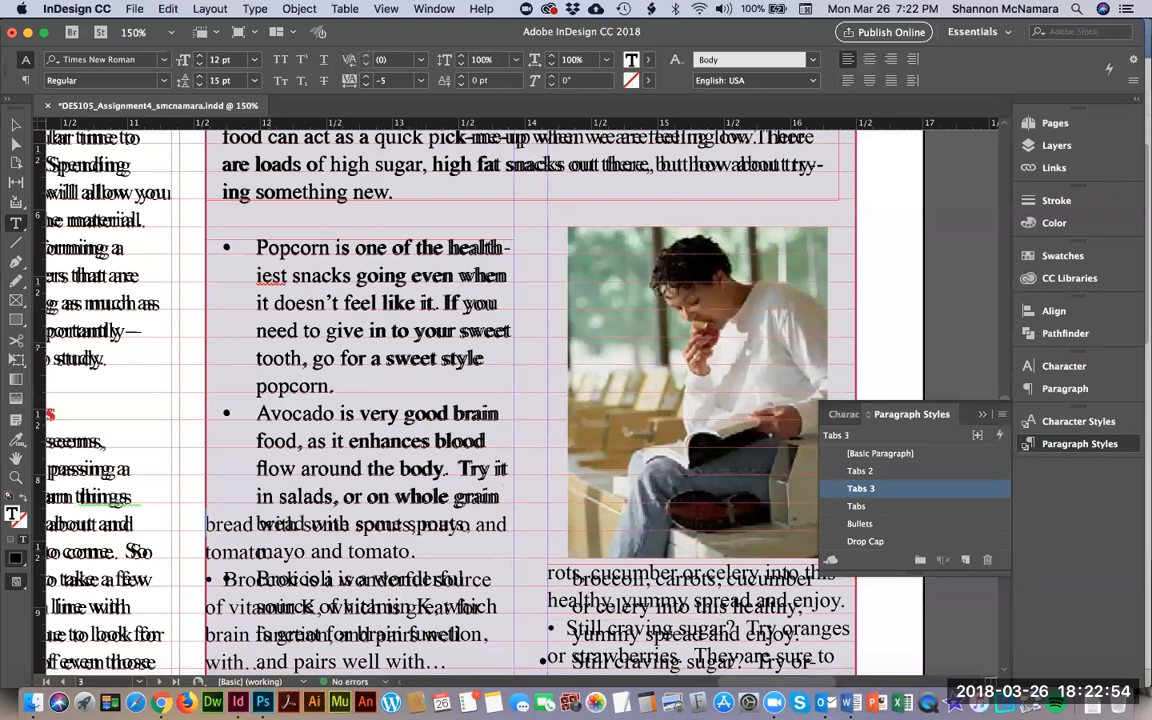
{"action": "key", "text": "Tab"}
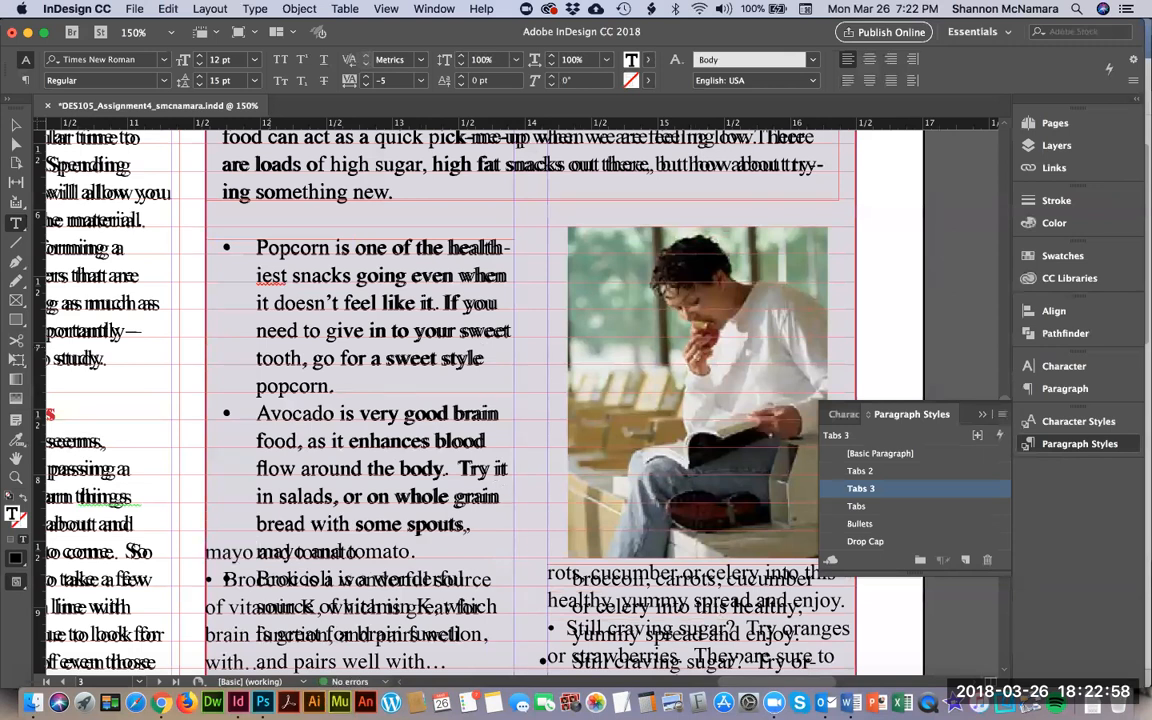
{"action": "key", "text": "Tab"}
Insert tabs before the Broccoli bullet and before its line starting "source of vitamin K, which".
{"action": "key", "text": "Down"}
{"action": "key", "text": "super+Left"}
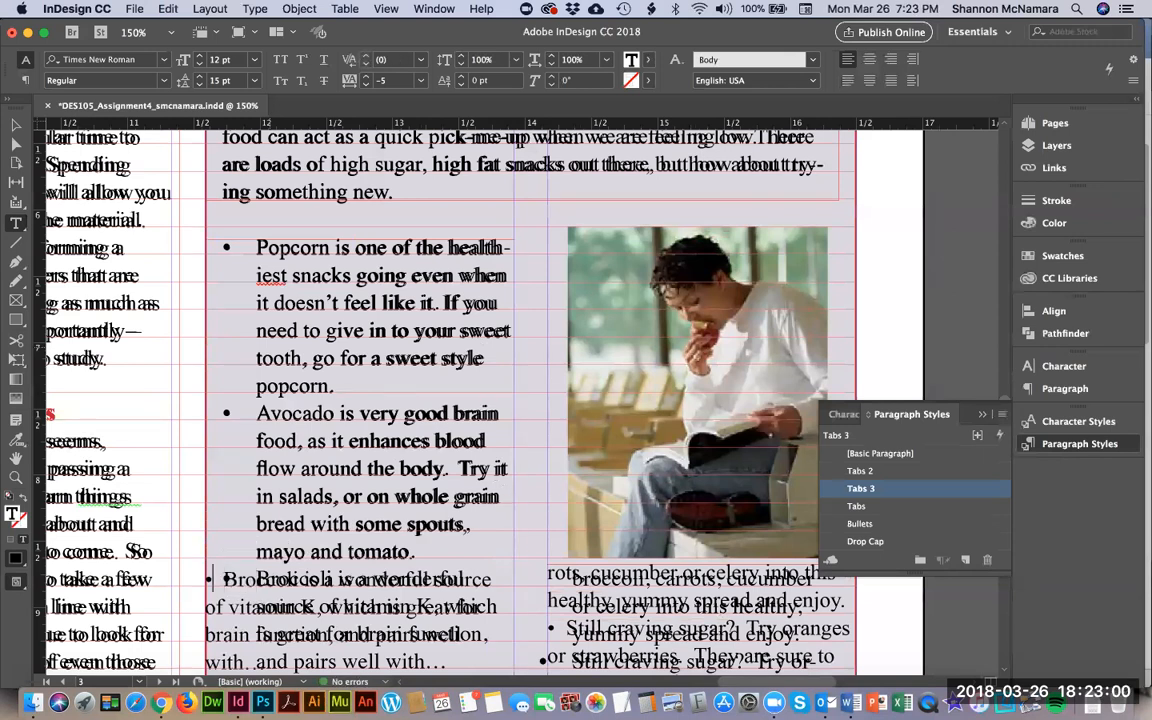
{"action": "key", "text": "Tab"}
{"action": "key", "text": "Tab"}
{"action": "key", "text": "Down"}
{"action": "key", "text": "super+Left"}
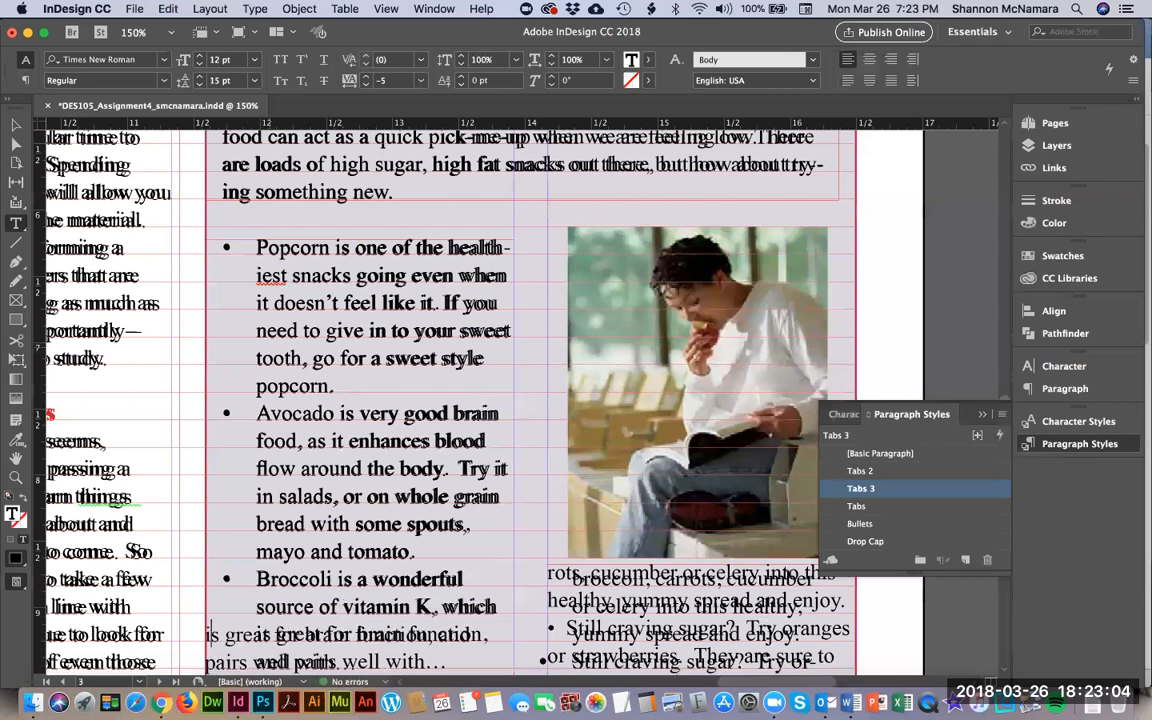
Indent the Broccoli lines starting "is great for brain function" and "and pairs well with" with tabs.
{"action": "key", "text": "Tab"}
{"action": "key", "text": "Down"}
{"action": "key", "text": "Left"}
{"action": "key", "text": "Left"}
{"action": "key", "text": "Left"}
{"action": "key", "text": "Left"}
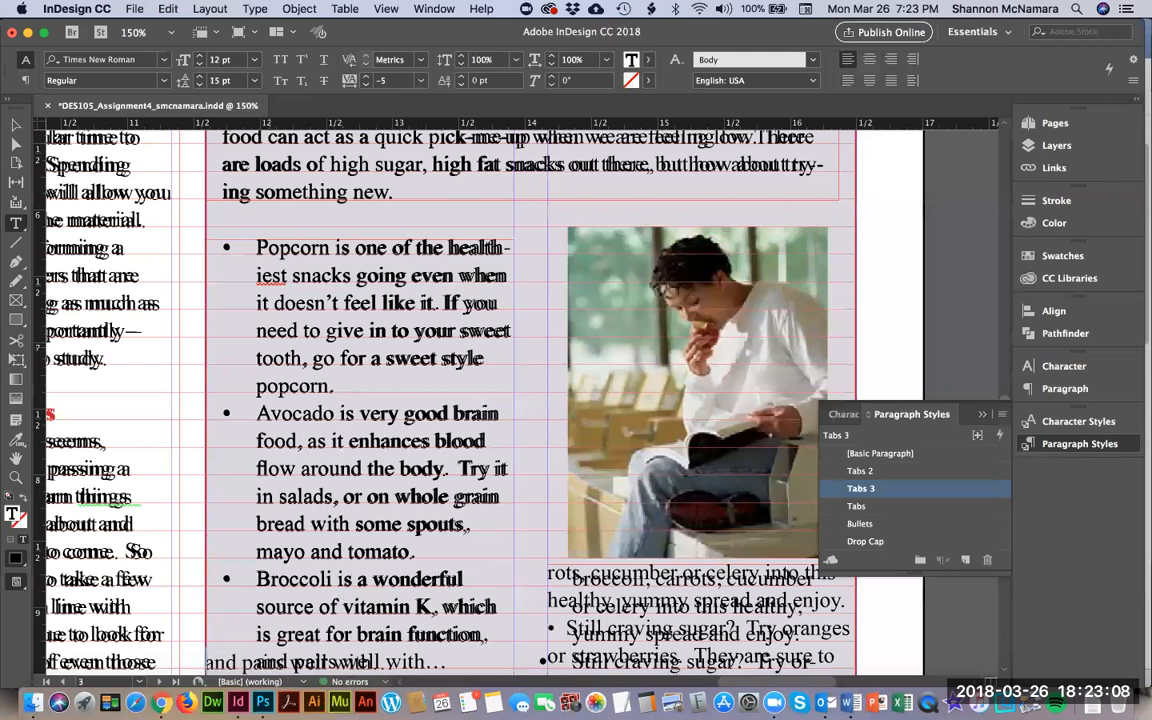
{"action": "key", "text": "Tab"}
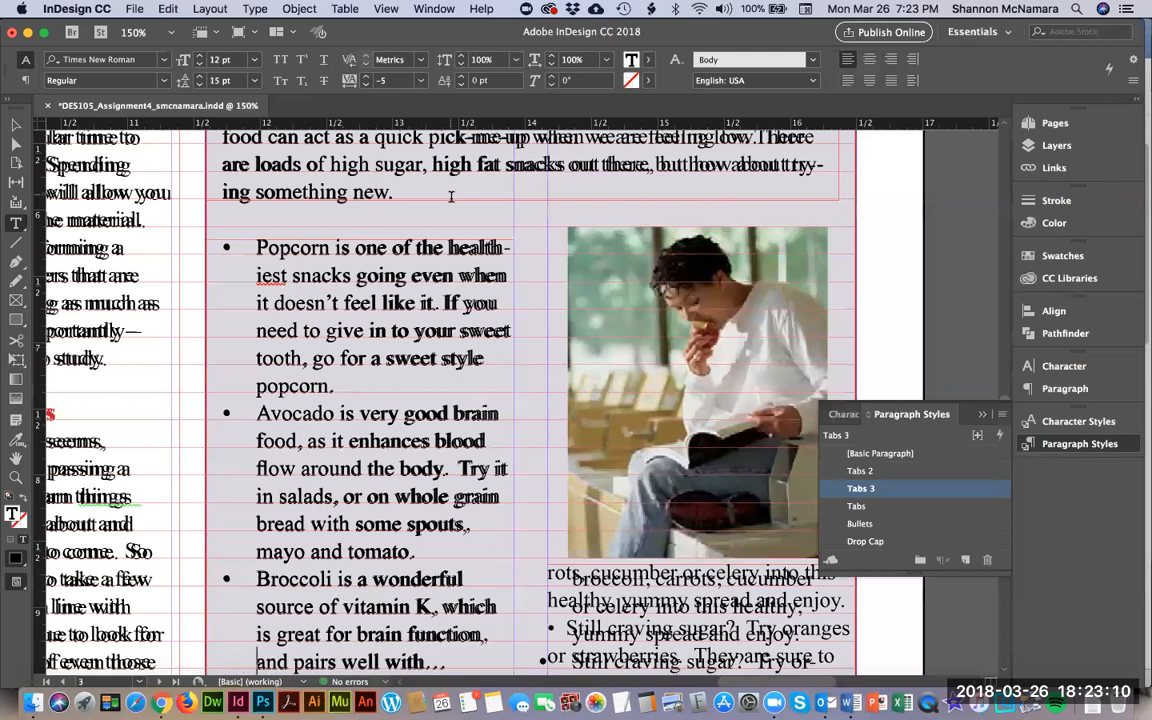
Insert tabs before the Hummus bullet and before its line starting "to get your greens".
{"action": "key", "text": "Down"}
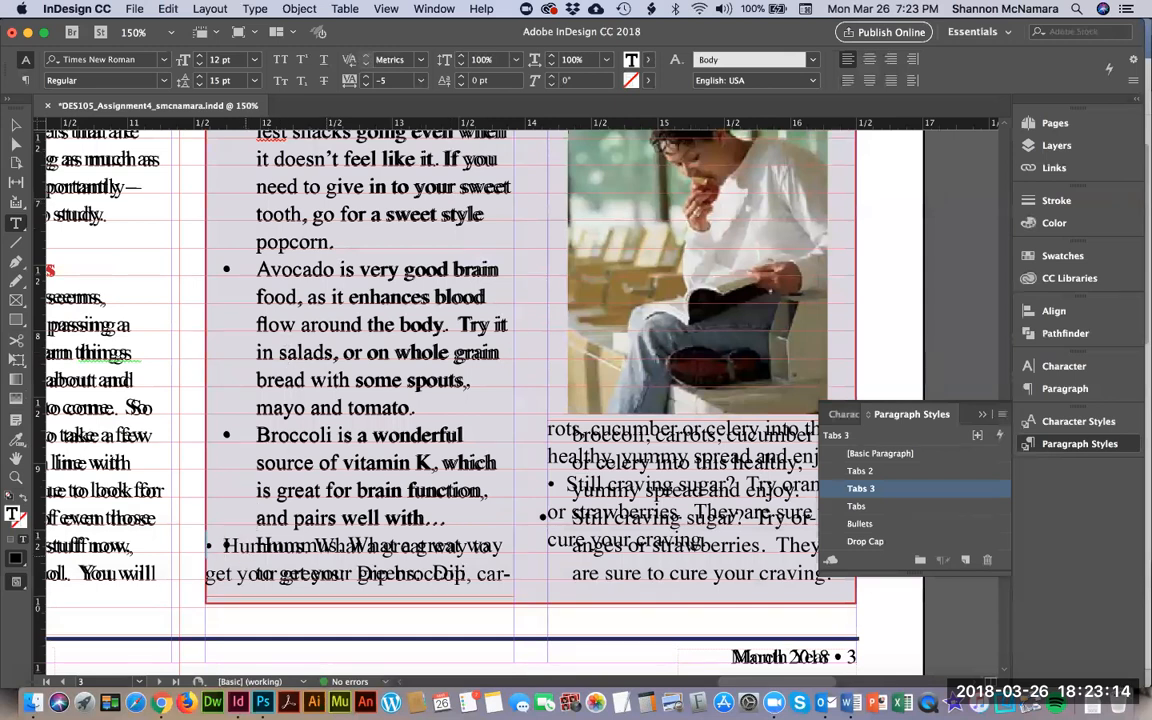
{"action": "key", "text": "Tab"}
{"action": "key", "text": "Down"}
{"action": "key", "text": "Left"}
{"action": "key", "text": "Left"}
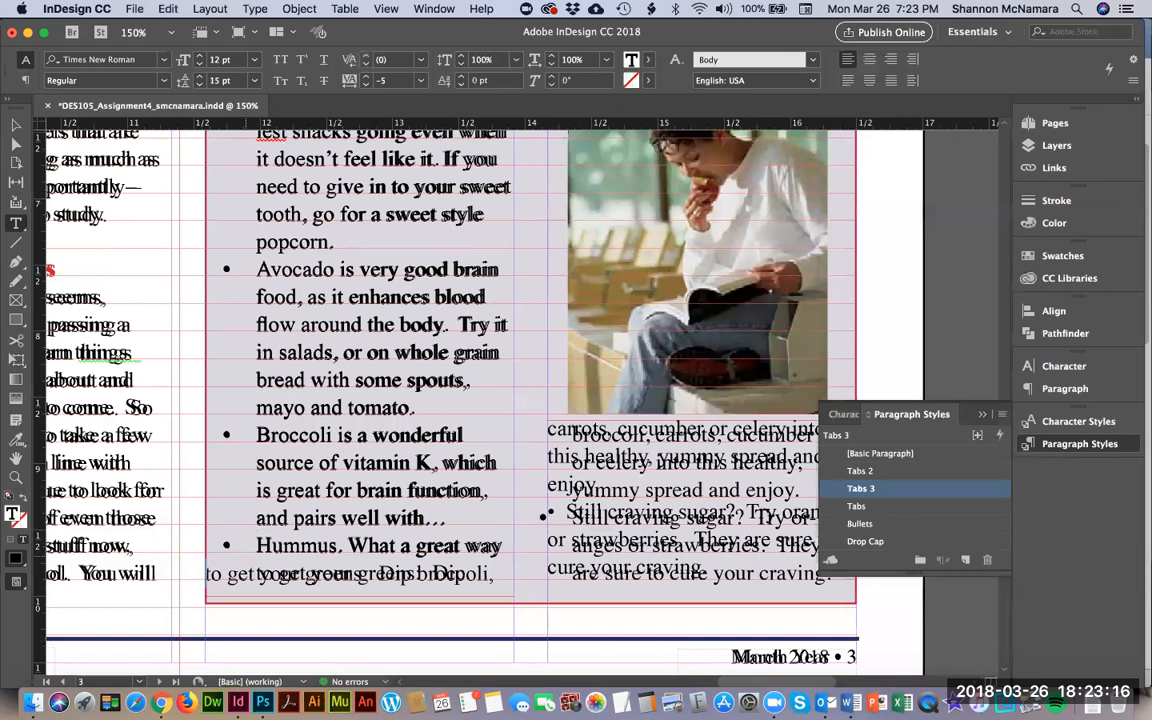
{"action": "key", "text": "Tab"}
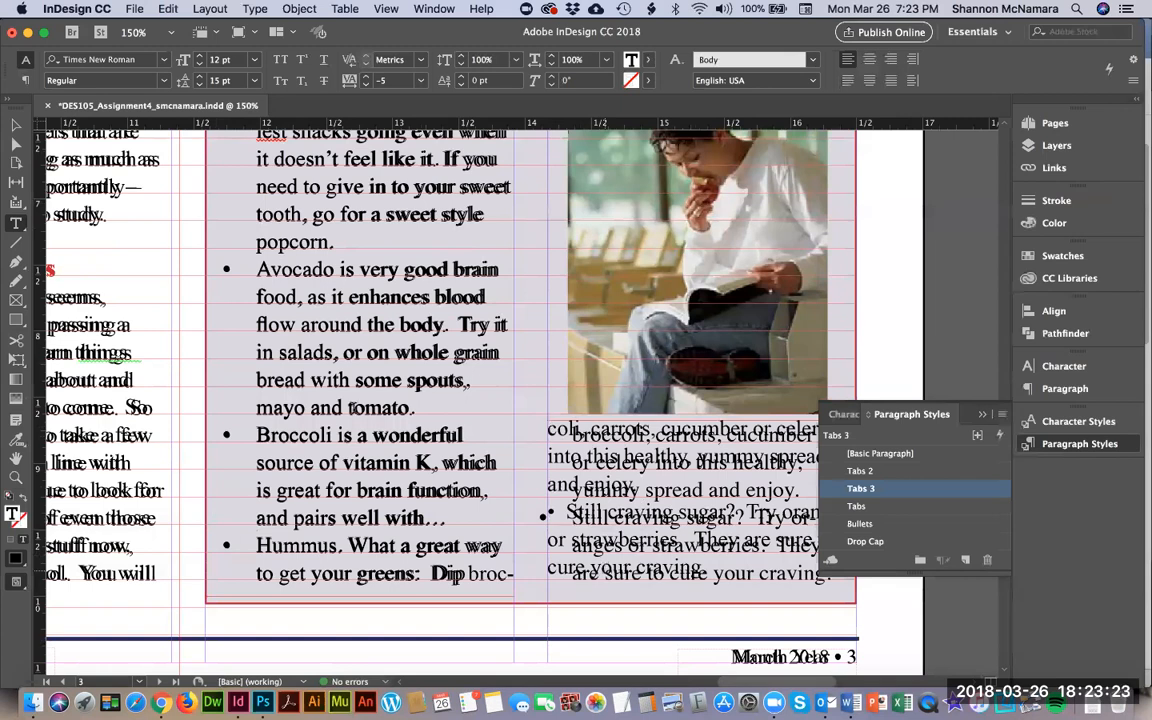
Nudge the text frame below the photo down to a Y position of 8.7111 in.
{"action": "left_click", "coordinate": [16, 122]}
{"action": "key", "text": "Down"}
{"action": "key", "text": "Down"}
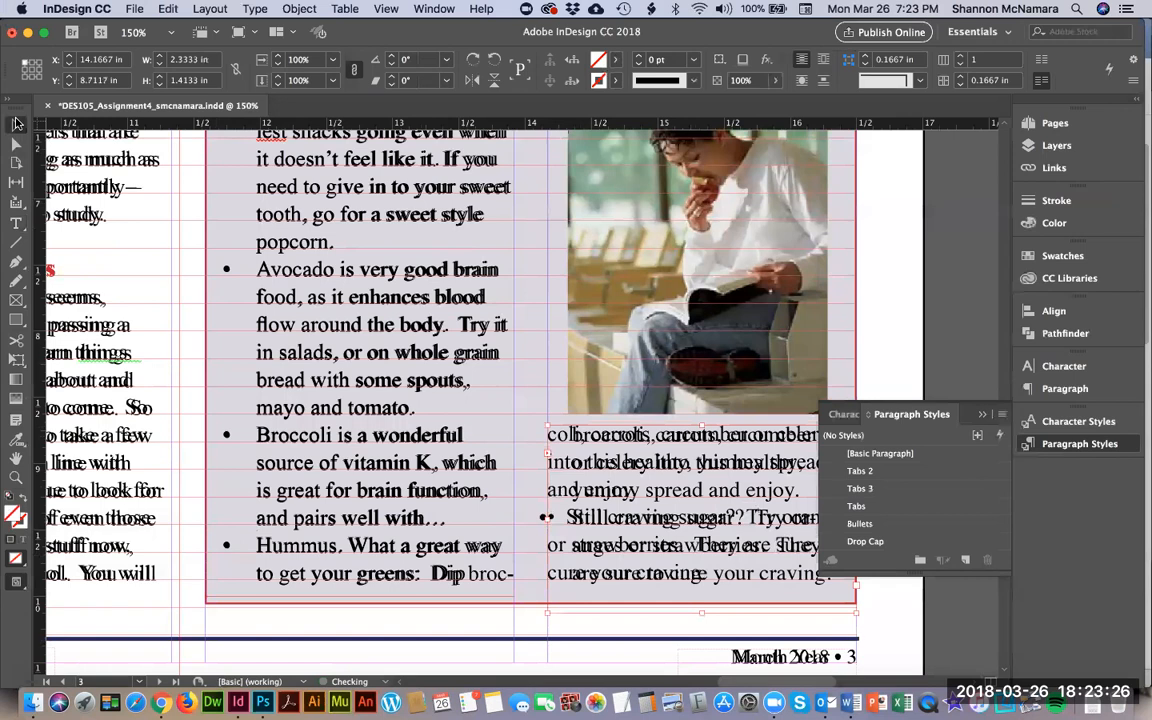
Indent the Hummus lines below the photo starting "coli, carrots", "into this healthy" and "and enjoy" with tabs.
{"action": "left_click", "coordinate": [890, 309]}
{"action": "left_click_drag", "start_coordinate": [890, 317], "coordinate": [680, 321]}
{"action": "left_click_drag", "start_coordinate": [267, 363], "coordinate": [644, 588]}
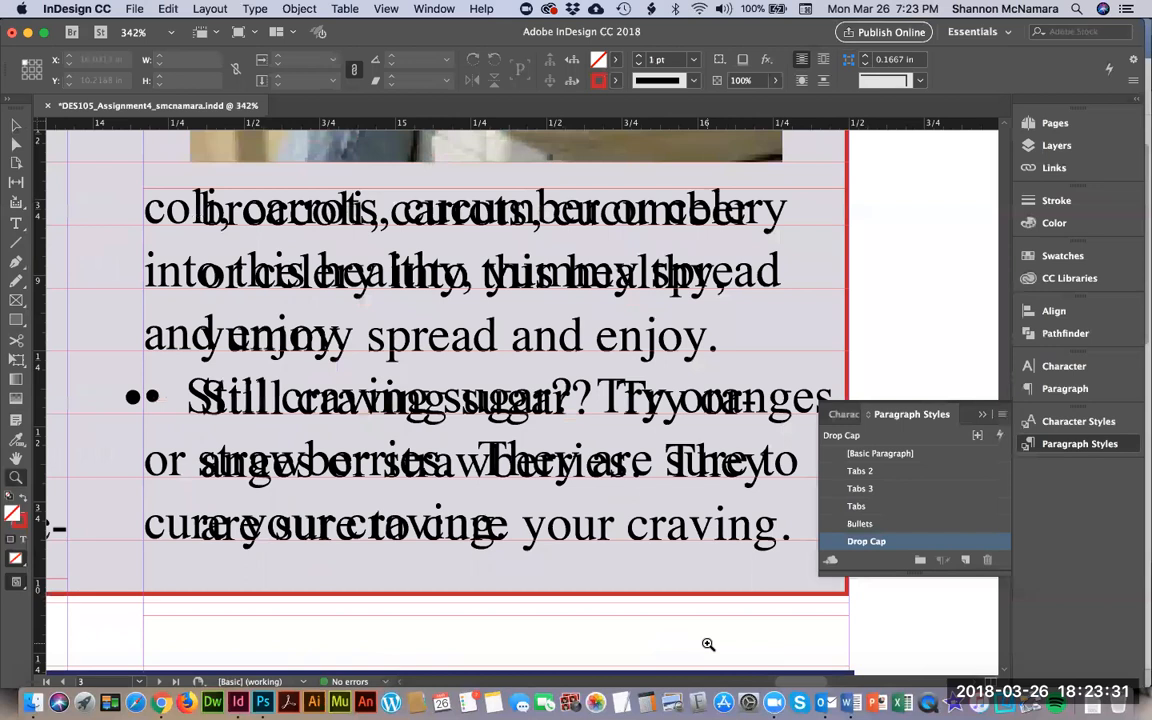
{"action": "key", "text": "v"}
{"action": "left_click", "coordinate": [150, 220]}
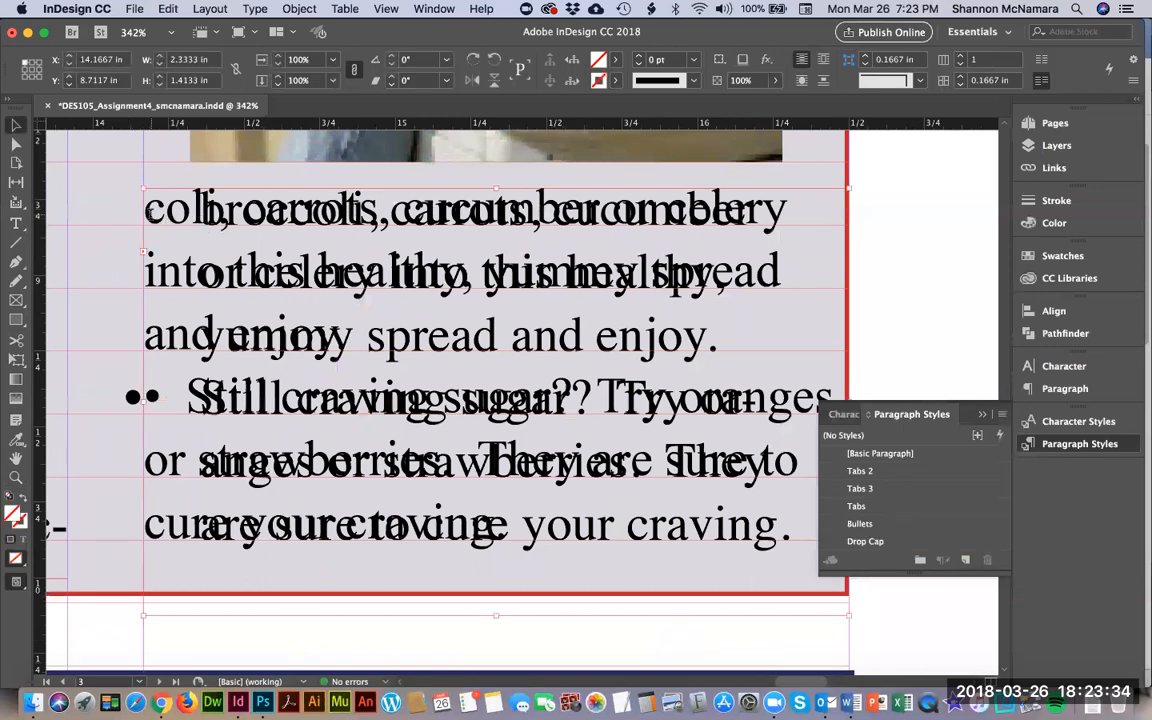
{"action": "double_click", "coordinate": [136, 192]}
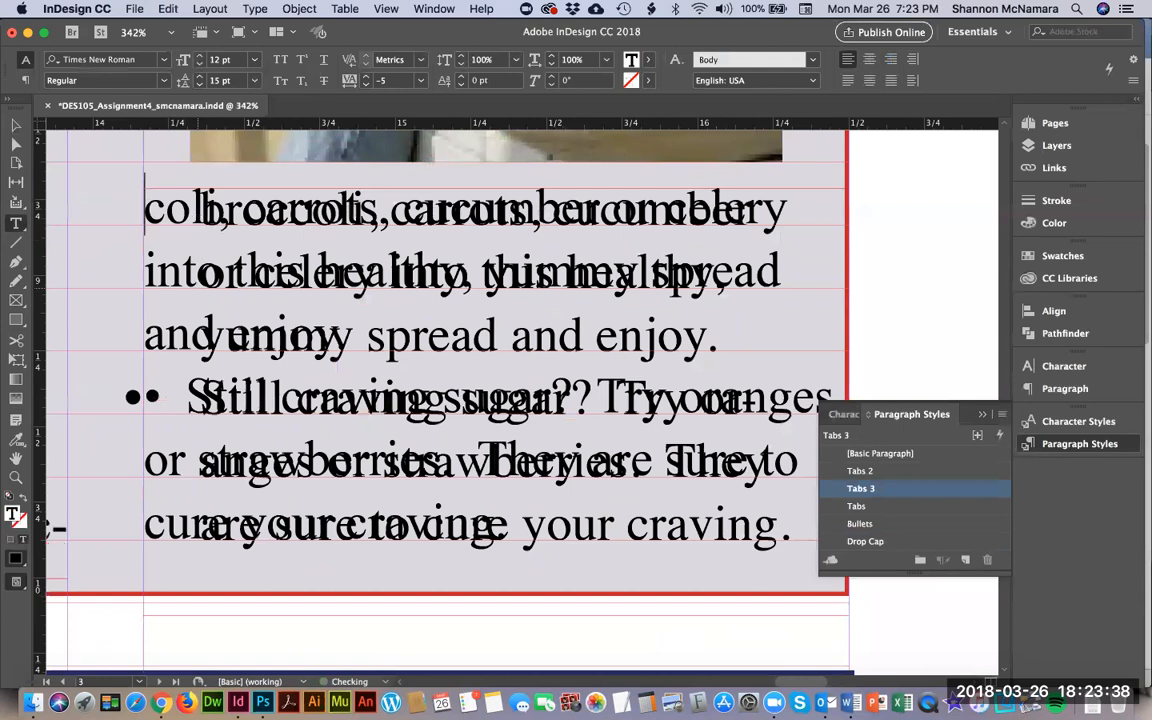
{"action": "key", "text": "Tab"}
{"action": "key", "text": "Left"}
{"action": "key", "text": "Left"}
{"action": "key", "text": "Tab"}
{"action": "key", "text": "Down"}
{"action": "key", "text": "Left"}
{"action": "key", "text": "Left"}
{"action": "key", "text": "Tab"}
Indent the "Still craving sugar?" continuation lines starting "or strawberries" and "cure your craving" with tabs.
{"action": "key", "text": "Down"}
{"action": "key", "text": "Left"}
{"action": "key", "text": "Left"}
{"action": "key", "text": "Right"}
{"action": "key", "text": "Right"}
{"action": "key", "text": "Down"}
{"action": "key", "text": "Left"}
{"action": "key", "text": "Tab"}
{"action": "key", "text": "Down"}
{"action": "key", "text": "Left"}
{"action": "key", "text": "Left"}
{"action": "key", "text": "Tab"}
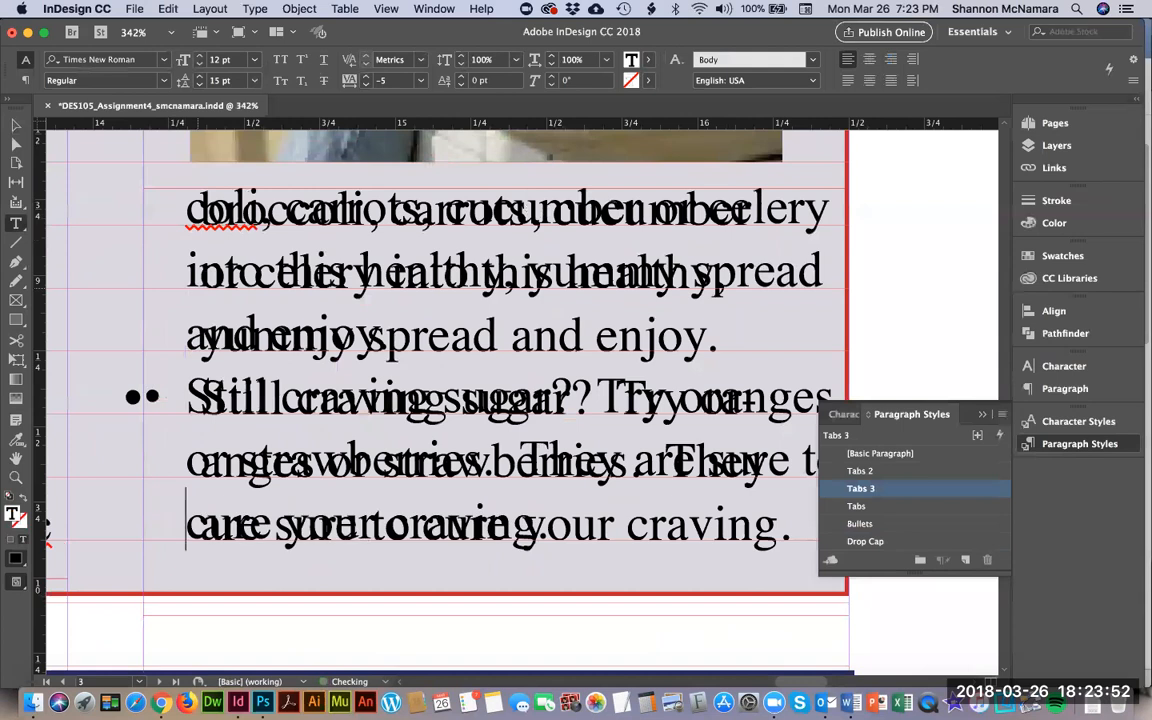
Nudge the text frame below the photo left to an X position of 14.0972 in.
{"action": "left_click", "coordinate": [17, 127]}
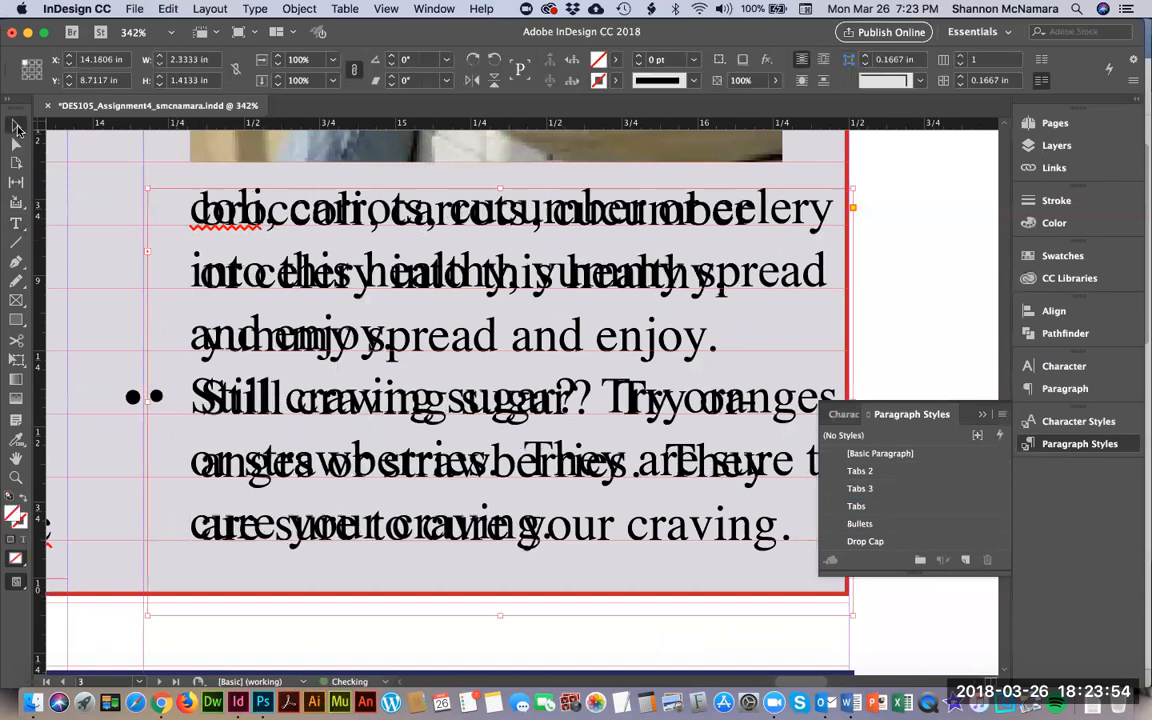
{"action": "key", "text": "Left"}
{"action": "key", "text": "Left"}
{"action": "key", "text": "Left"}
{"action": "key", "text": "Left"}
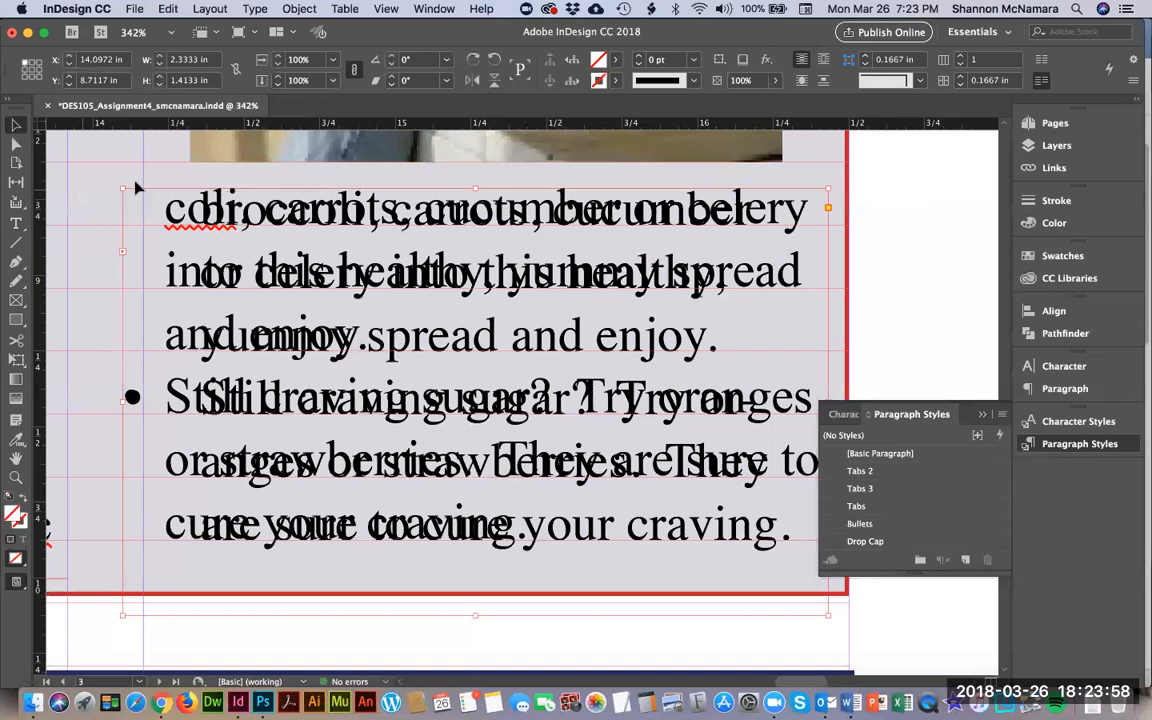
{"action": "double_click", "coordinate": [162, 200]}
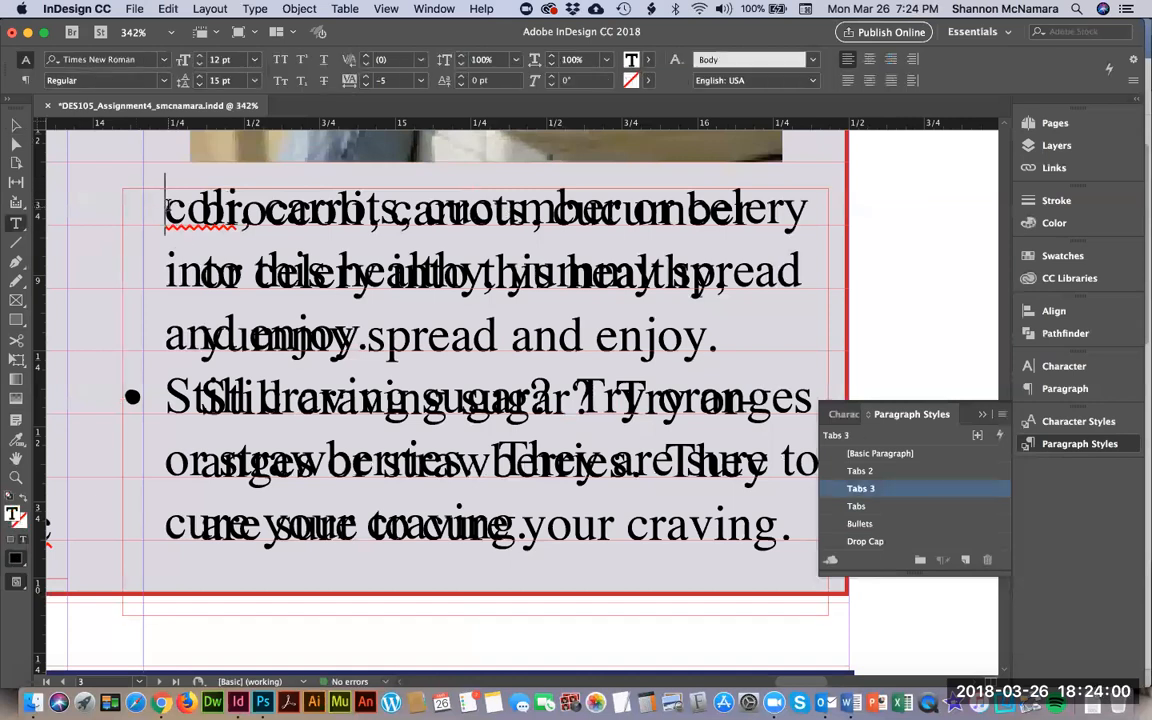
{"action": "key", "text": "shift+Down"}
{"action": "key", "text": "shift+Down"}
{"action": "key", "text": "shift+Down"}
{"action": "key", "text": "shift+Down"}
{"action": "key", "text": "shift+Down"}
{"action": "key", "text": "shift+Down"}
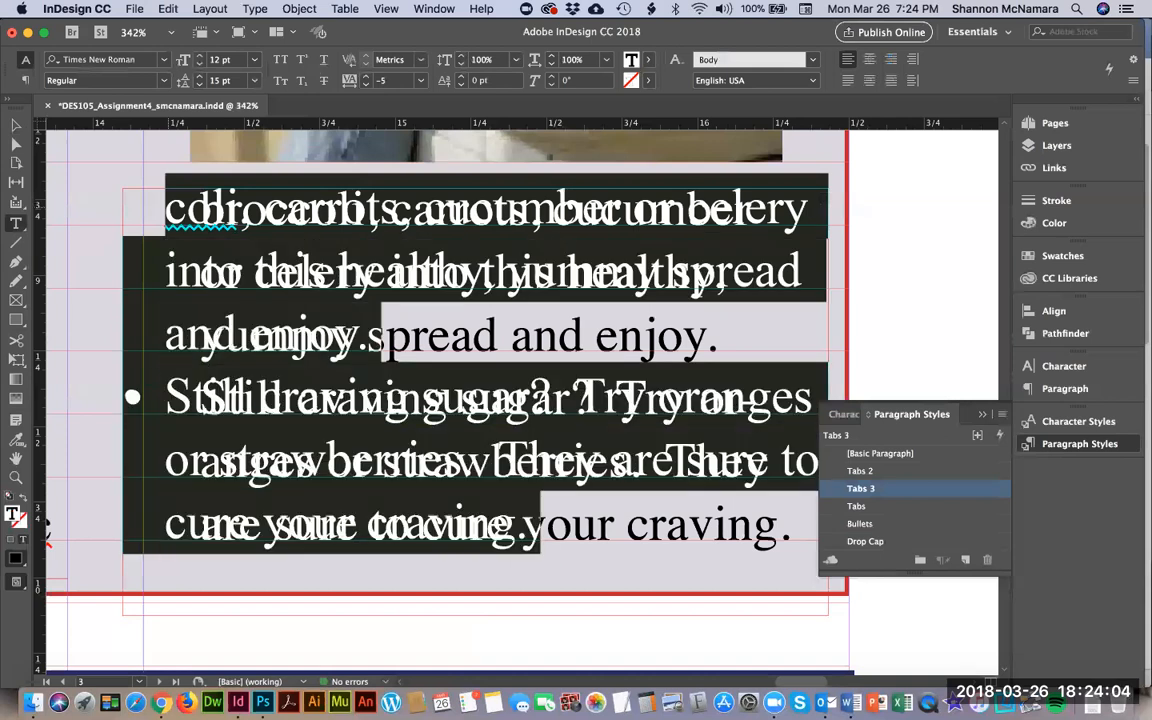
{"action": "key", "text": "Left"}
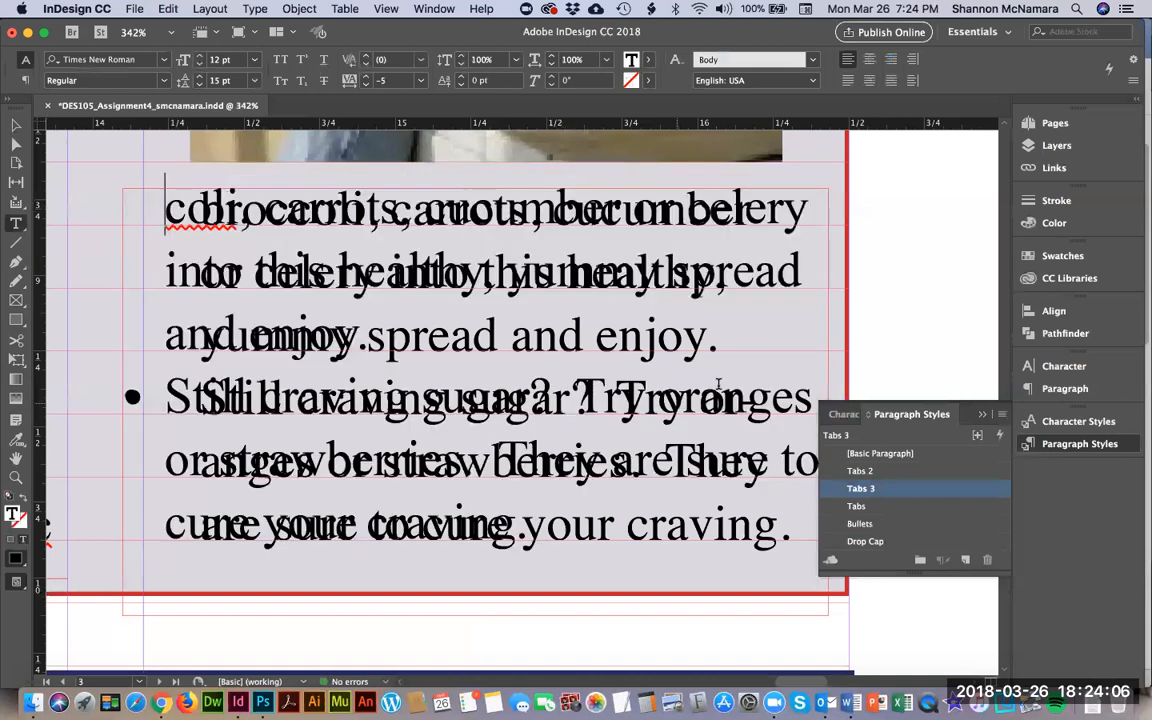
Move the text frame from below the photo to an X position of 16.5 in, beside the sample text.
{"action": "left_click", "coordinate": [24, 126]}
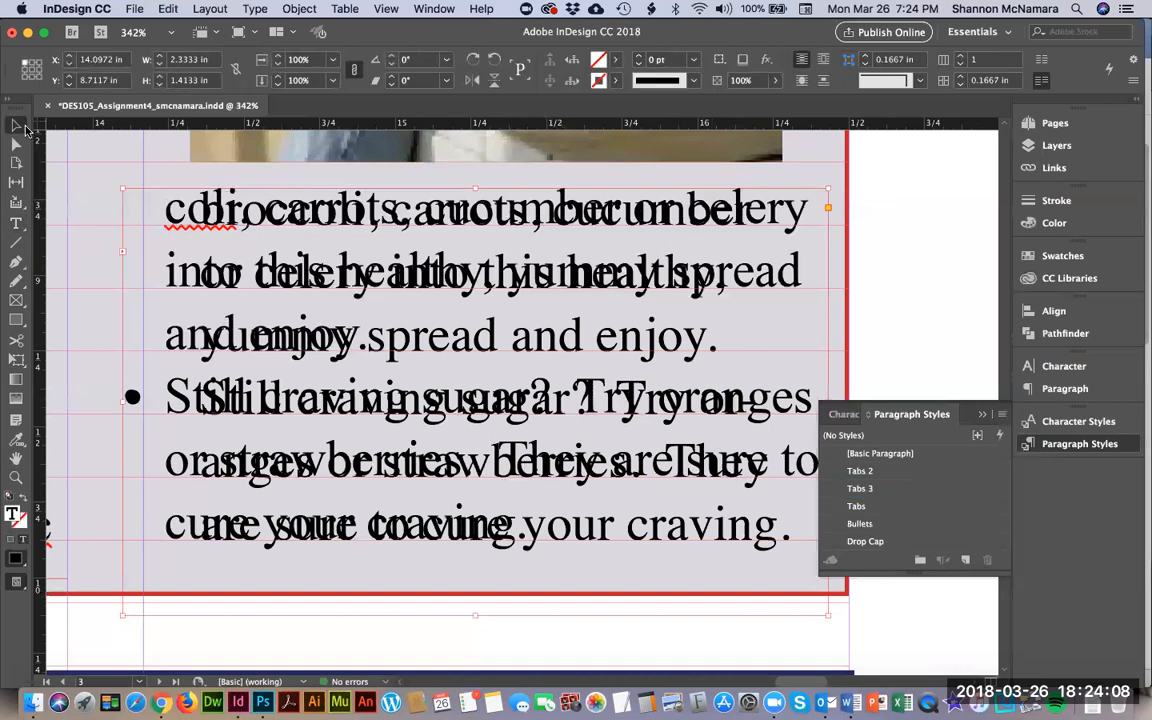
{"action": "key", "text": "super+minus"}
{"action": "key", "text": "super+minus"}
{"action": "key", "text": "super+minus"}
{"action": "left_click_drag", "start_coordinate": [573, 369], "coordinate": [704, 359]}
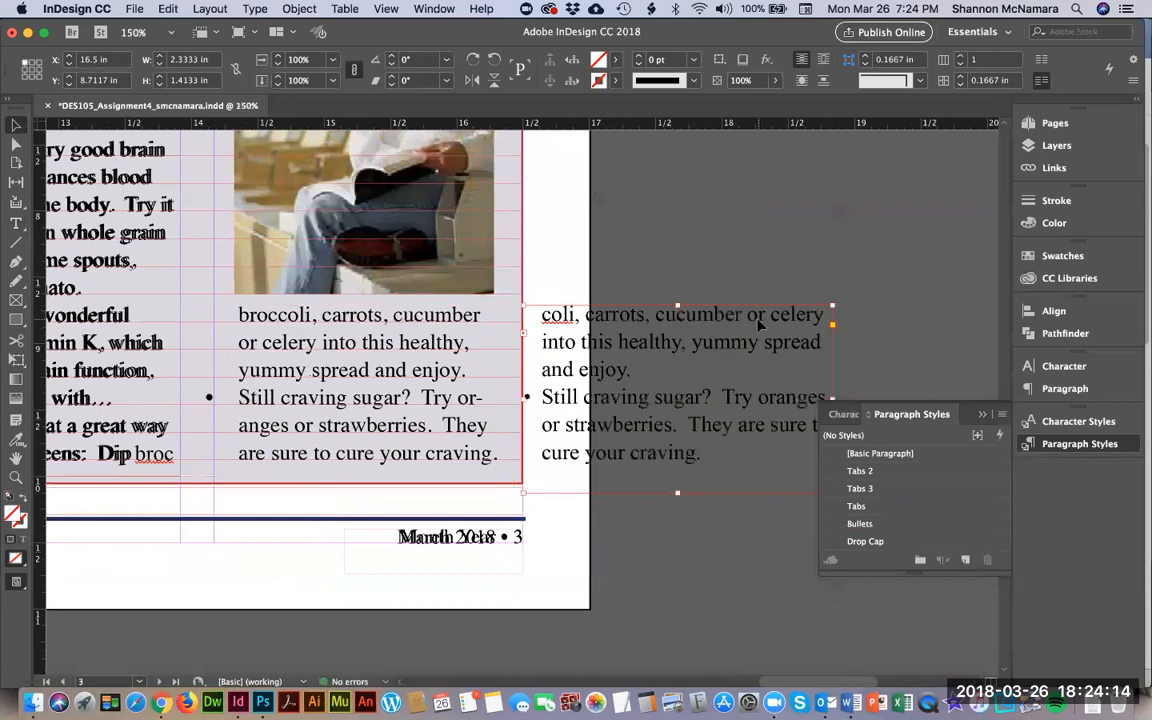
Break the Hummus text after "cucumber" and join "or celery" with "into this healthy" on an indented line.
{"action": "double_click", "coordinate": [747, 315]}
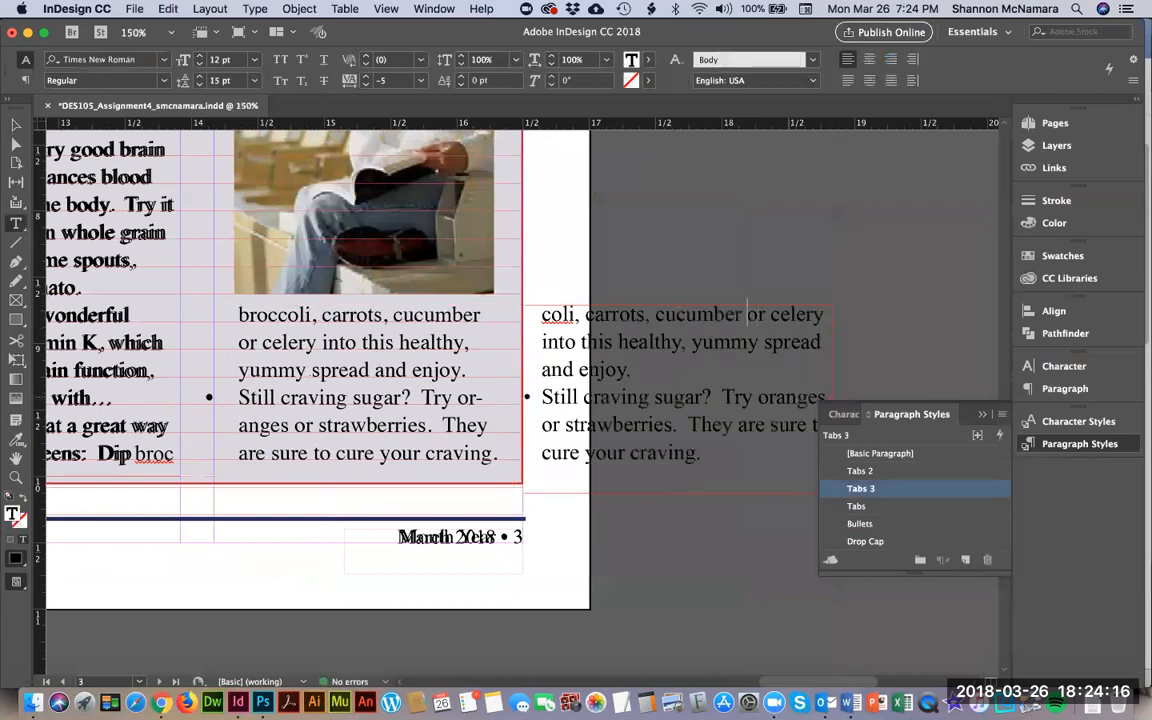
{"action": "key", "text": "Return"}
{"action": "key", "text": "BackSpace"}
{"action": "scroll", "coordinate": [780, 386], "scroll_direction": "up", "scroll_amount": 2}
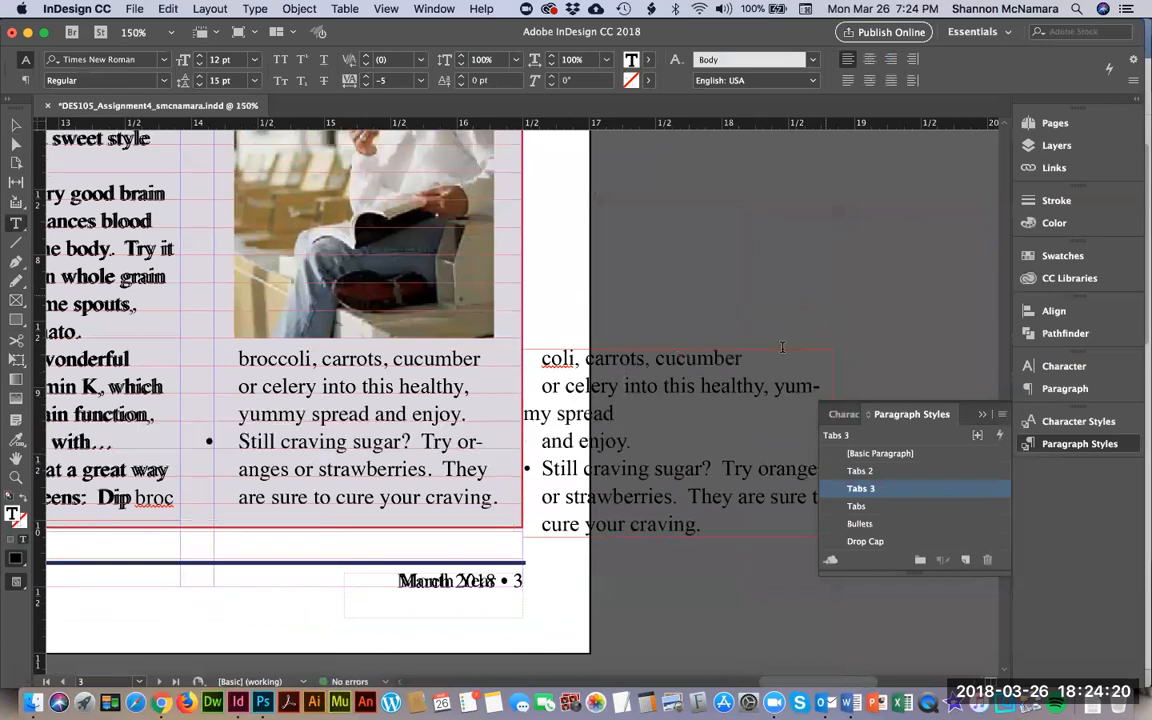
Break the Hummus text after "healthy," so the indented last line reads "yummy spread and enjoy.".
{"action": "left_click", "coordinate": [778, 386]}
{"action": "key", "text": "Return"}
{"action": "key", "text": "BackSpace"}
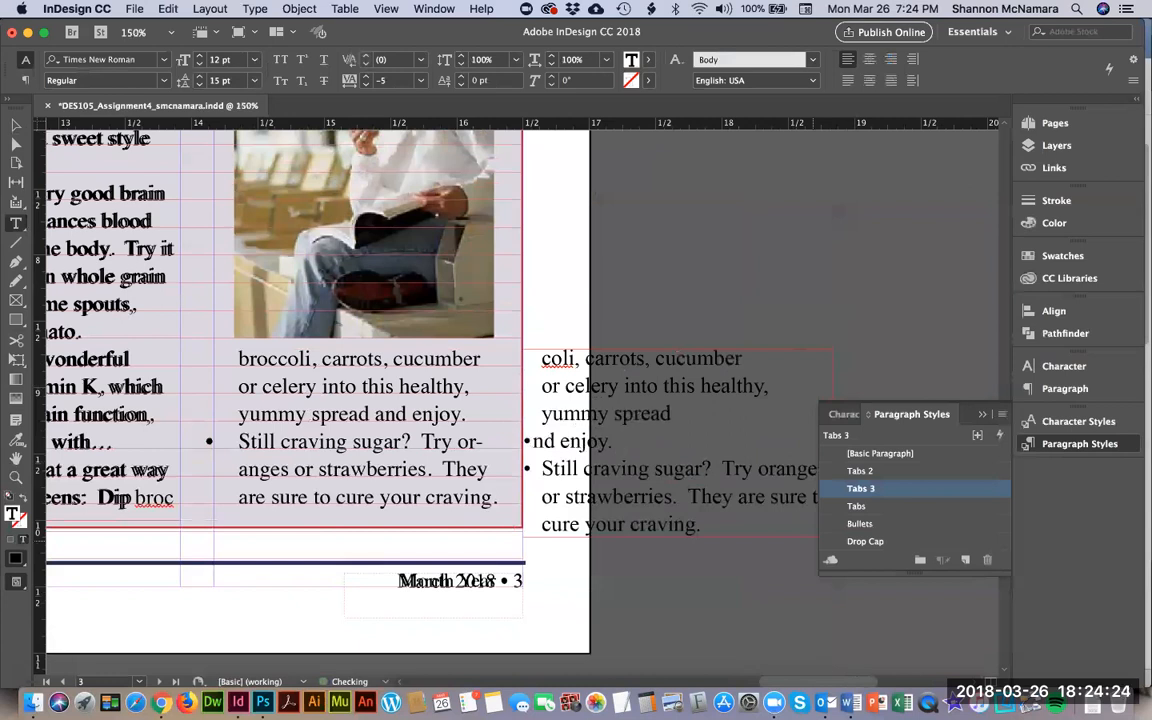
{"action": "key", "text": "BackSpace"}
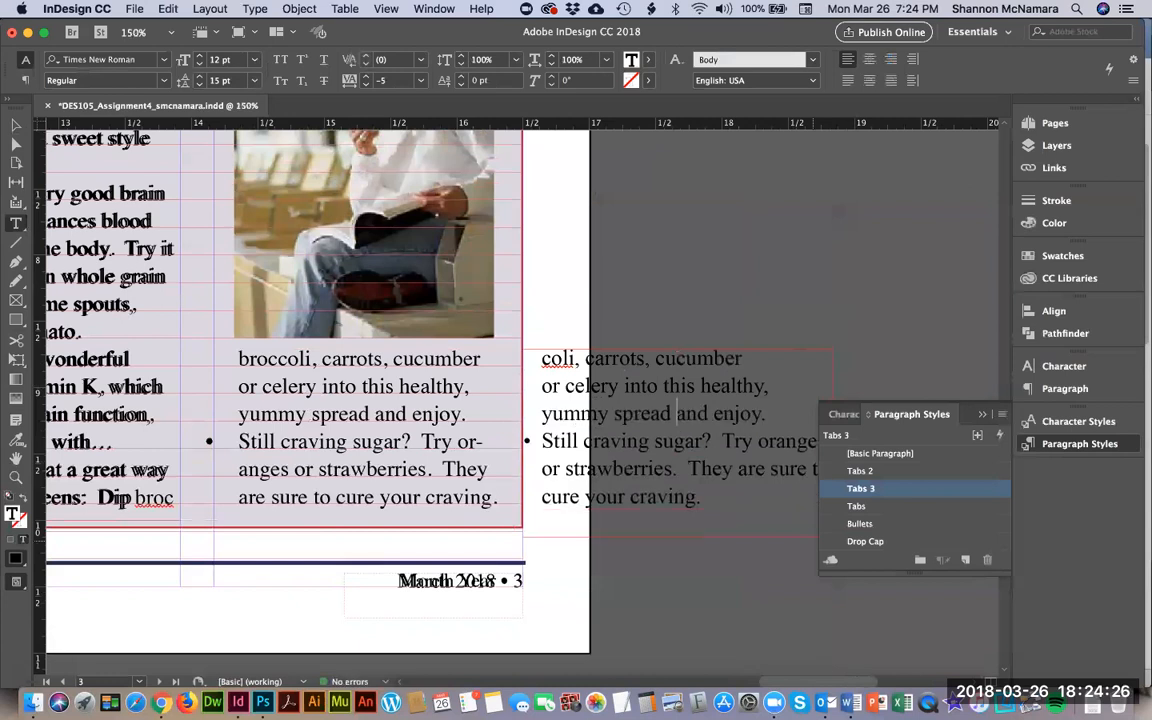
Hide the paragraph styles list and narrow the moved text frame to a width of 2.14 in.
{"action": "left_click", "coordinate": [16, 124]}
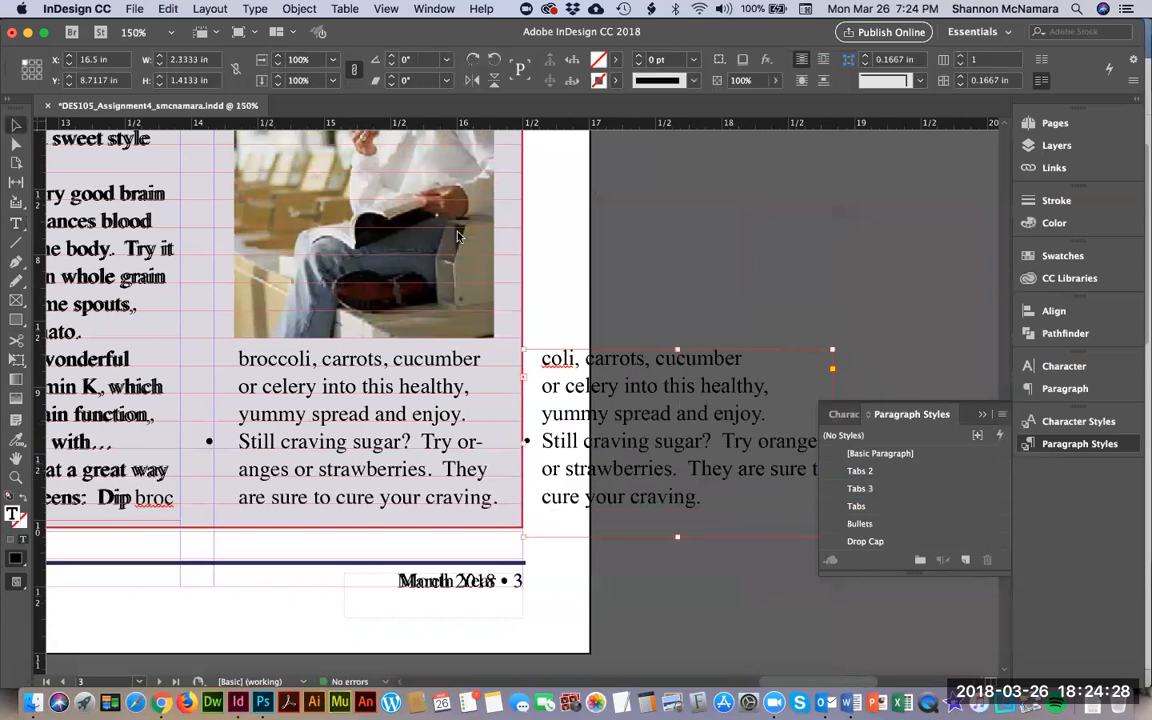
{"action": "left_click", "coordinate": [982, 414]}
{"action": "left_click_drag", "start_coordinate": [832, 441], "coordinate": [807, 441]}
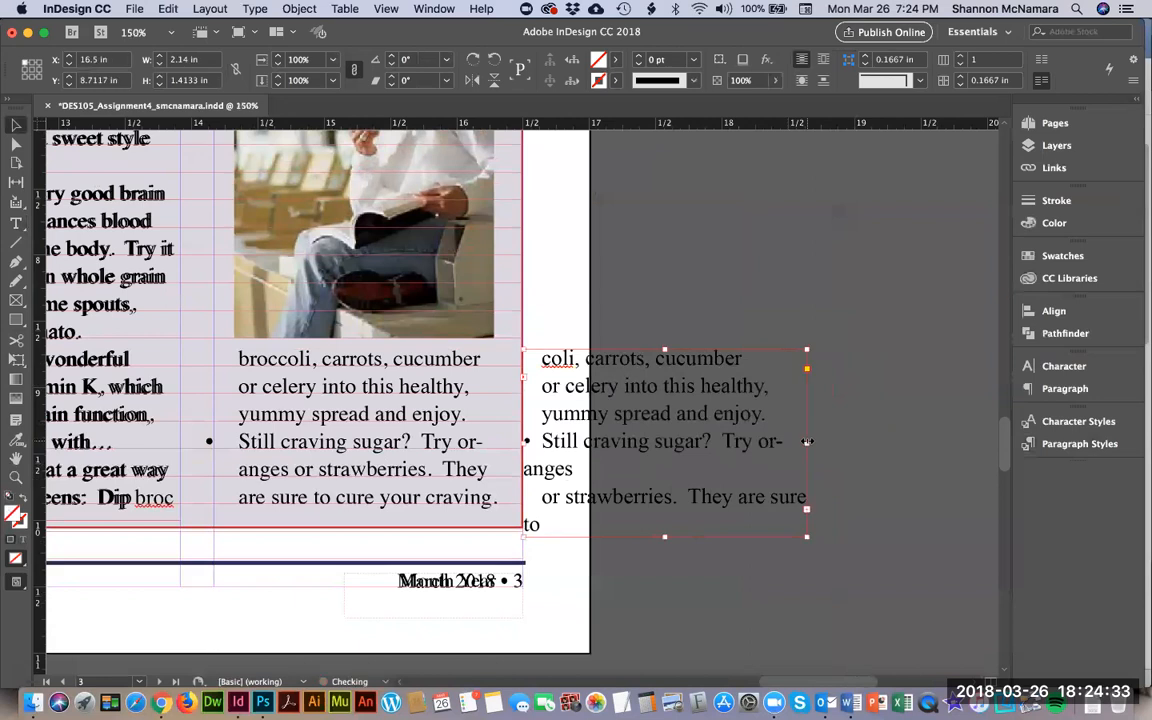
Split "oranges" after "or" and join "anges" with "or strawberries. They" on an indented line.
{"action": "double_click", "coordinate": [578, 484]}
{"action": "double_click", "coordinate": [578, 484]}
{"action": "left_click", "coordinate": [757, 441]}
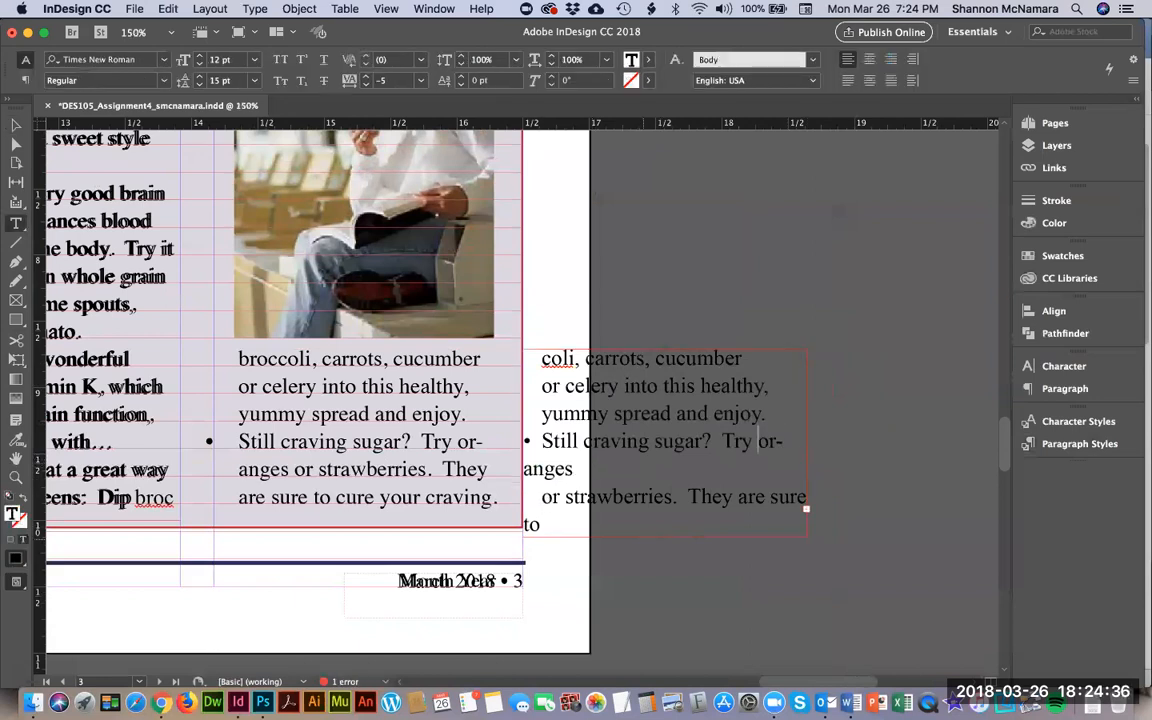
{"action": "key", "text": "Left"}
{"action": "key", "text": "Return"}
{"action": "key", "text": "Tab"}
{"action": "key", "text": "Down"}
{"action": "key", "text": "BackSpace"}
{"action": "key", "text": "BackSpace"}
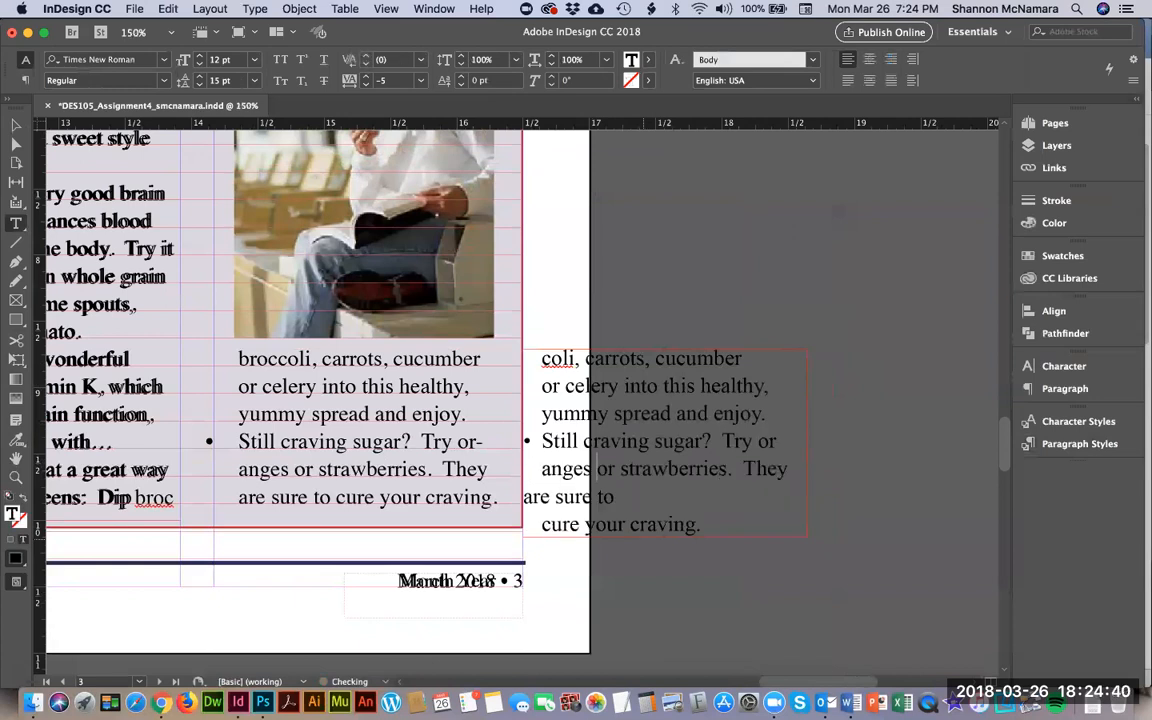
Indent "are sure to" and join it with "cure your craving." on one line.
{"action": "left_click", "coordinate": [555, 496]}
{"action": "key", "text": "Left"}
{"action": "key", "text": "Left"}
{"action": "key", "text": "Left"}
{"action": "key", "text": "Left"}
{"action": "key", "text": "BackSpace"}
{"action": "key", "text": "Down"}
{"action": "key", "text": "BackSpace"}
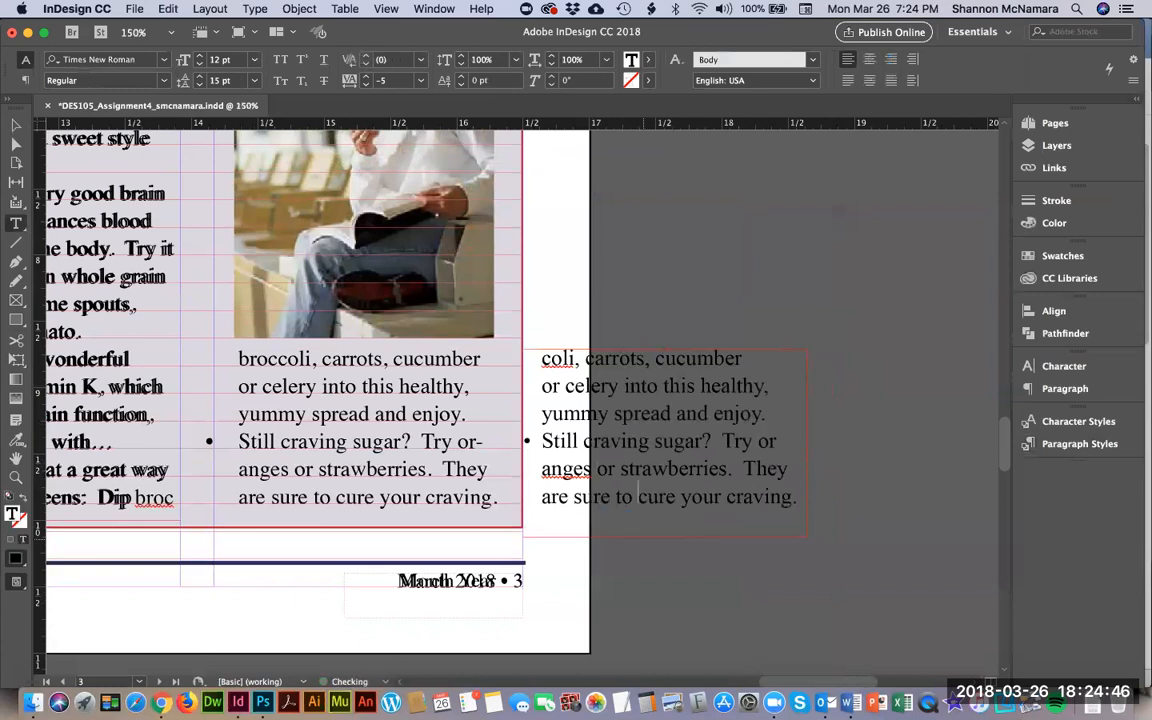
Reposition the narrowed text frame clear of the sample text, at an X position of 16.78 in.
{"action": "left_click", "coordinate": [16, 124]}
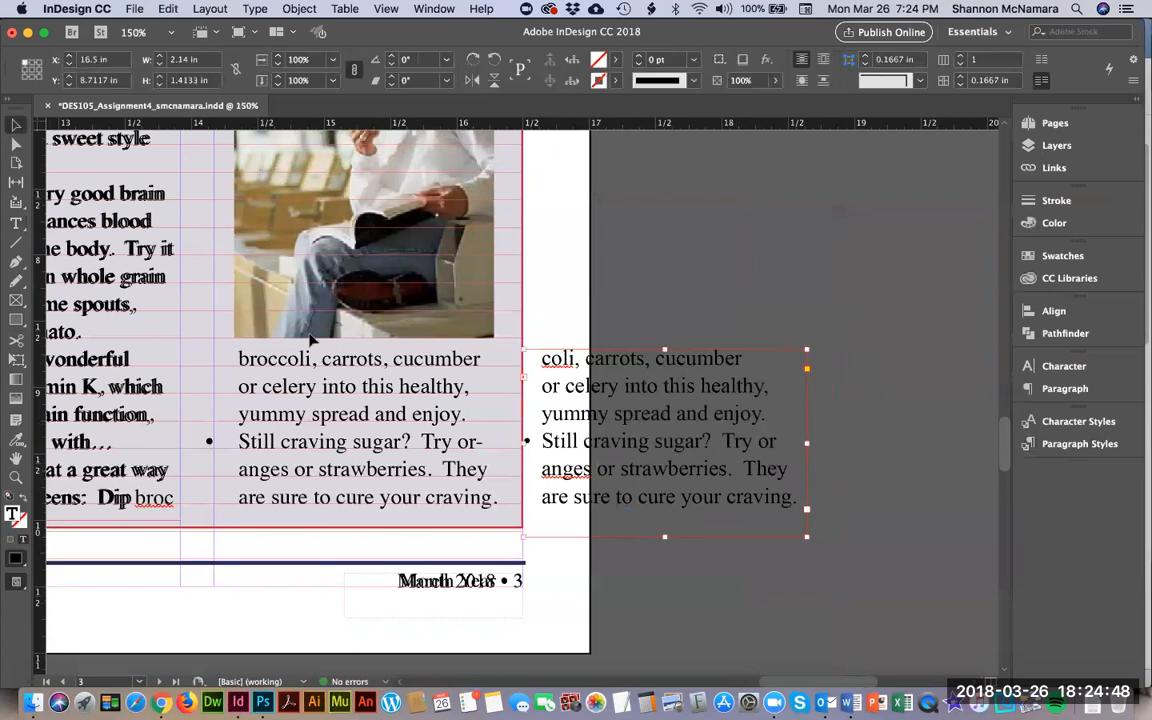
{"action": "left_click_drag", "start_coordinate": [696, 390], "coordinate": [621, 390]}
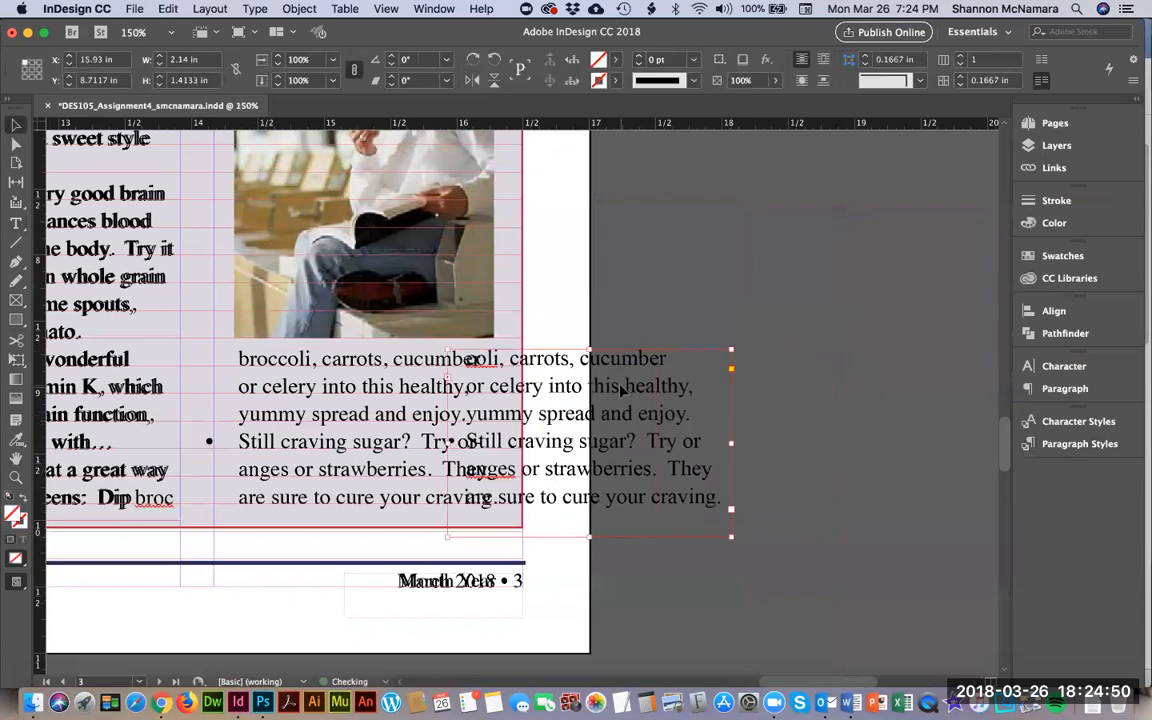
{"action": "left_click_drag", "start_coordinate": [656, 342], "coordinate": [769, 342]}
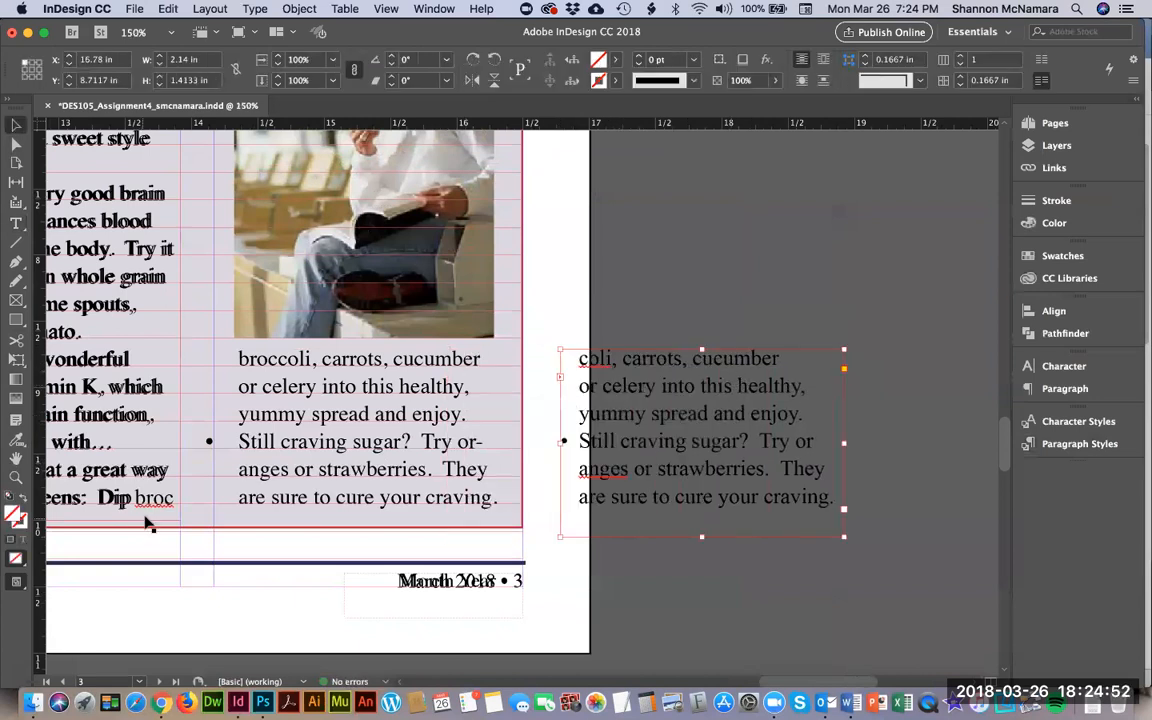
Push "broc" after "Dip" into the next text frame and join it with "coli" on an indented line.
{"action": "key", "text": "t"}
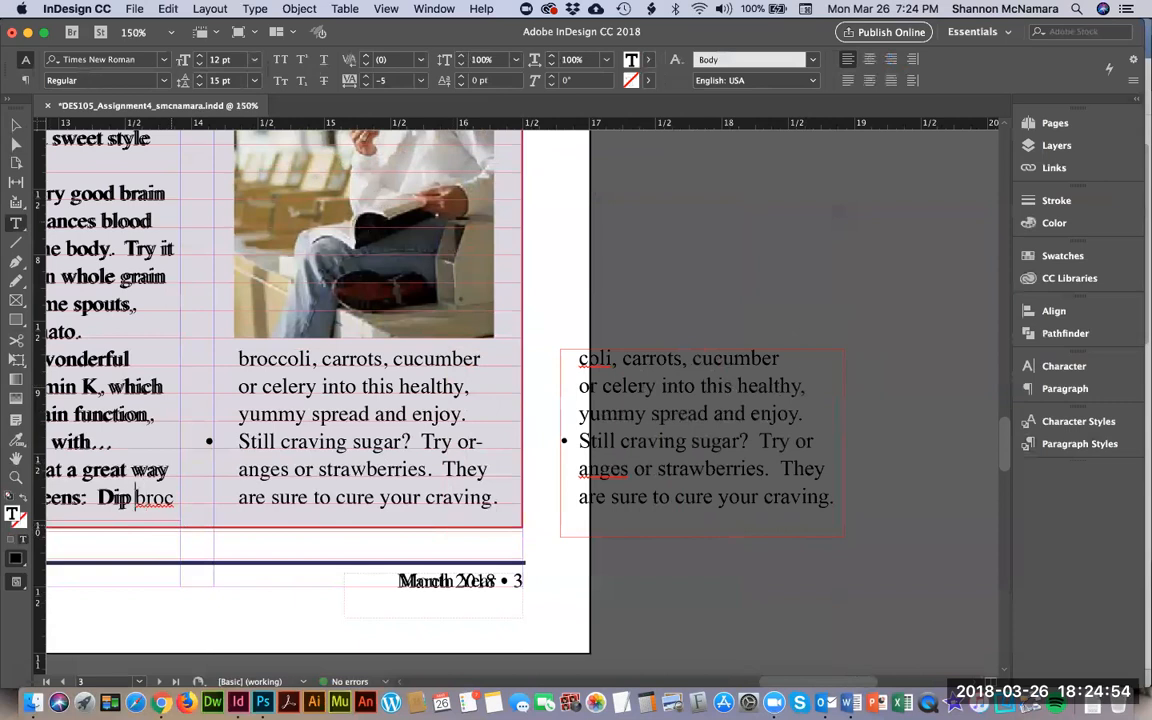
{"action": "key", "text": "Return"}
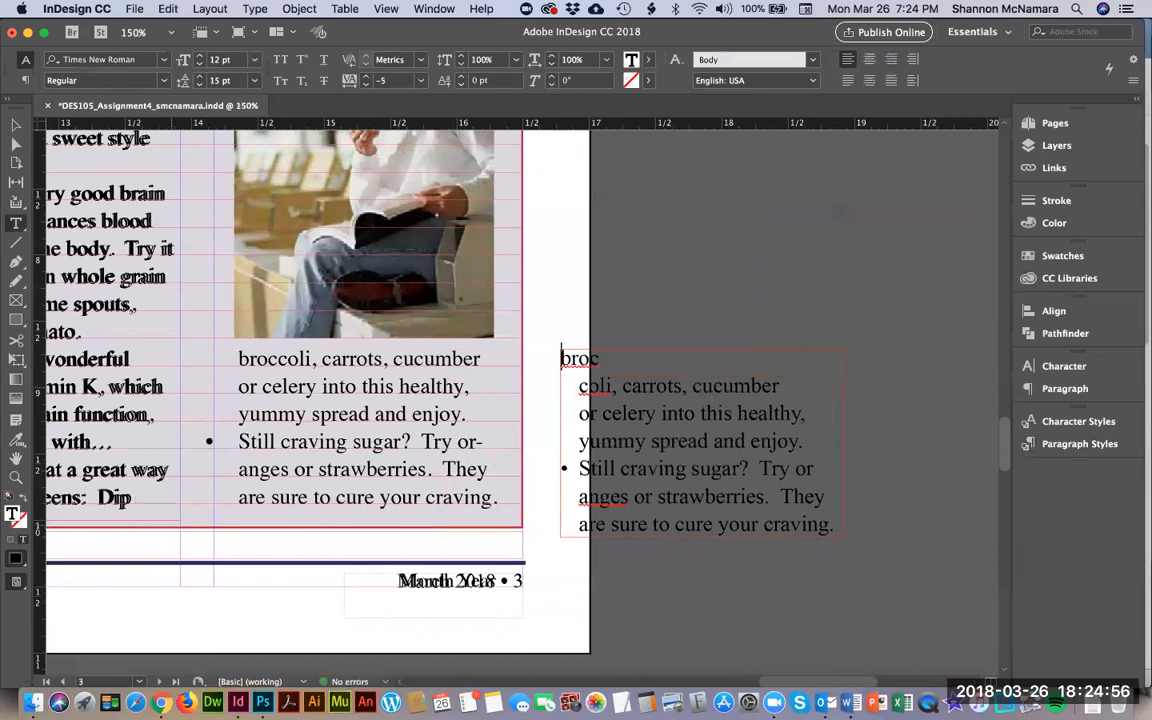
{"action": "key", "text": "BackSpace"}
{"action": "key", "text": "BackSpace"}
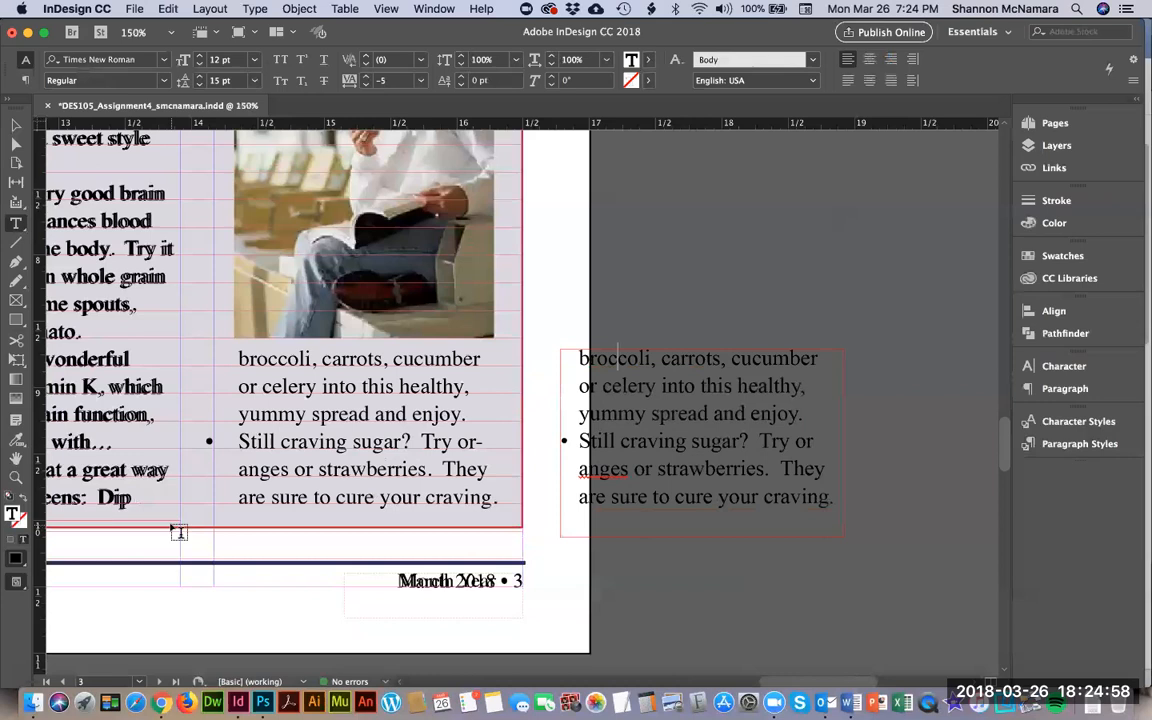
{"action": "left_click", "coordinate": [16, 123]}
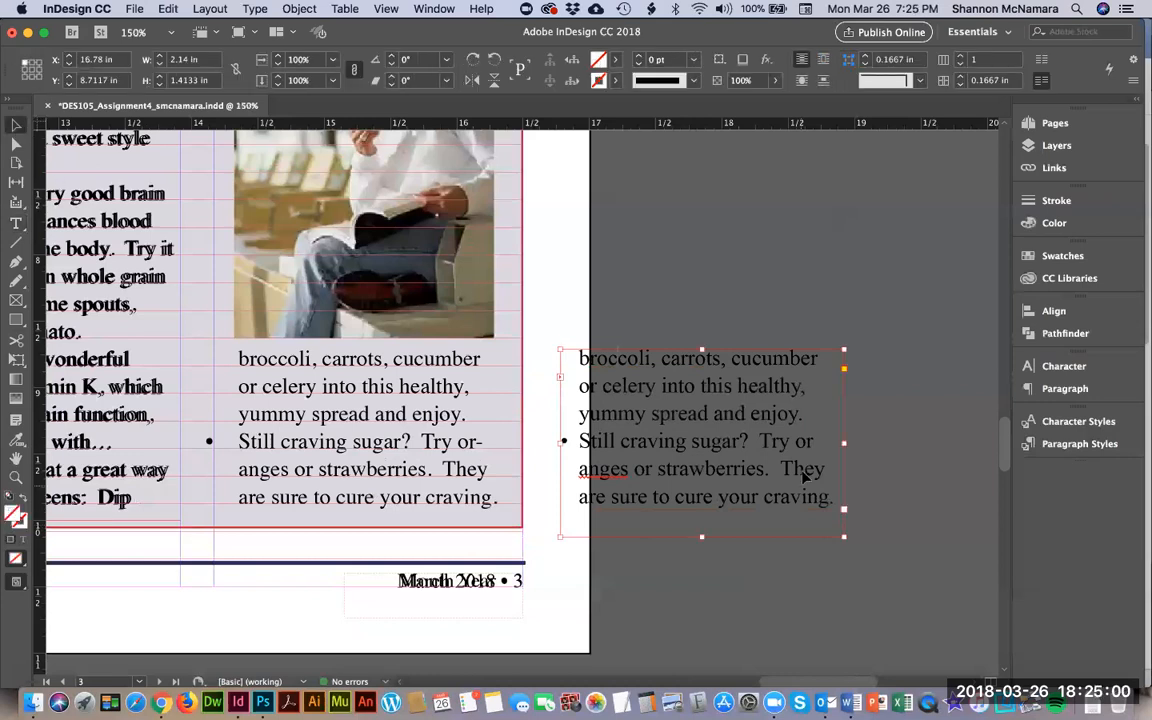
Move the narrowed text frame back over the sample text so the bullets line up, at an X position of 14.1031 in.
{"action": "left_click_drag", "start_coordinate": [573, 447], "coordinate": [463, 440]}
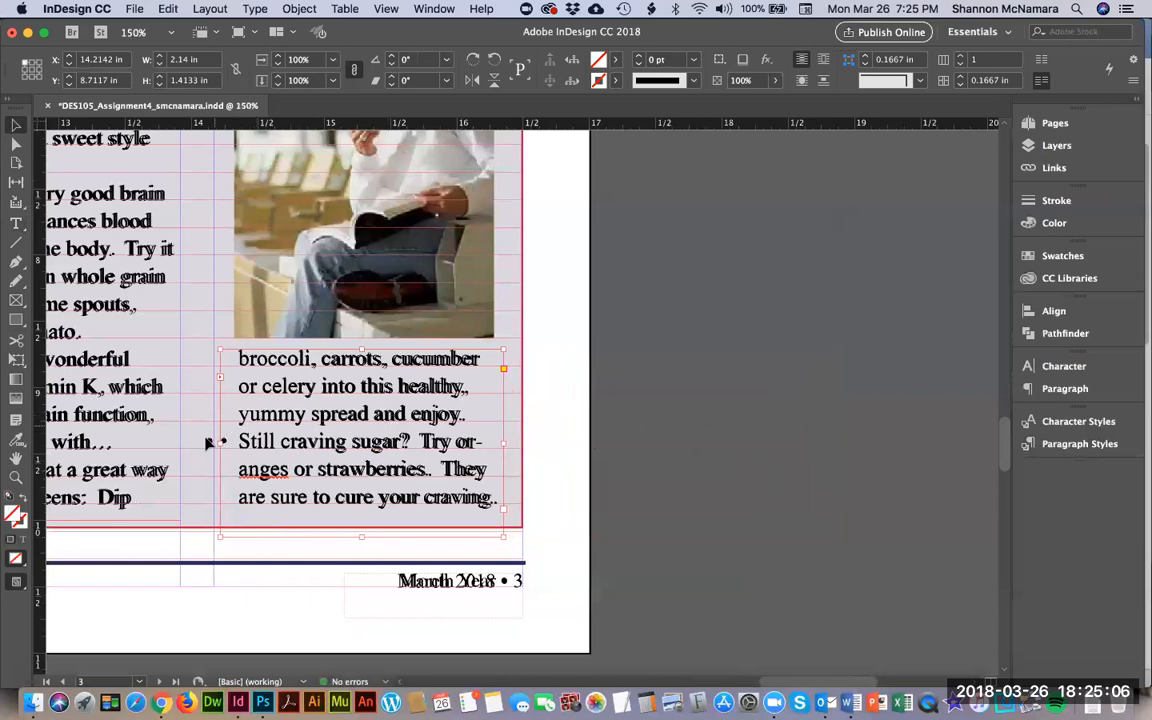
{"action": "key", "text": "Left"}
{"action": "key", "text": "Left"}
{"action": "key", "text": "Left"}
{"action": "key", "text": "Left"}
{"action": "key", "text": "Left"}
{"action": "key", "text": "Left"}
{"action": "key", "text": "Left"}
{"action": "key", "text": "Left"}
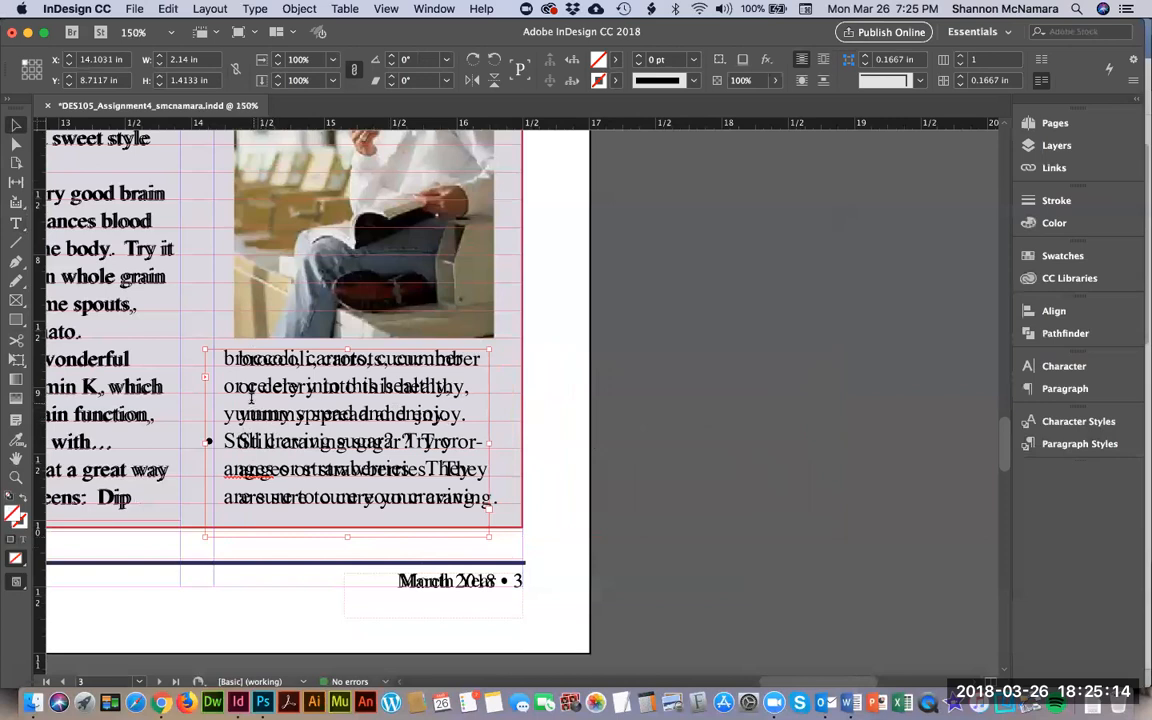
Set the first tab stop of all the text in the "broccoli, carrots, cucumber" frame to 0.25 in.
{"action": "double_click", "coordinate": [225, 365]}
{"action": "key", "text": "ctrl+a"}
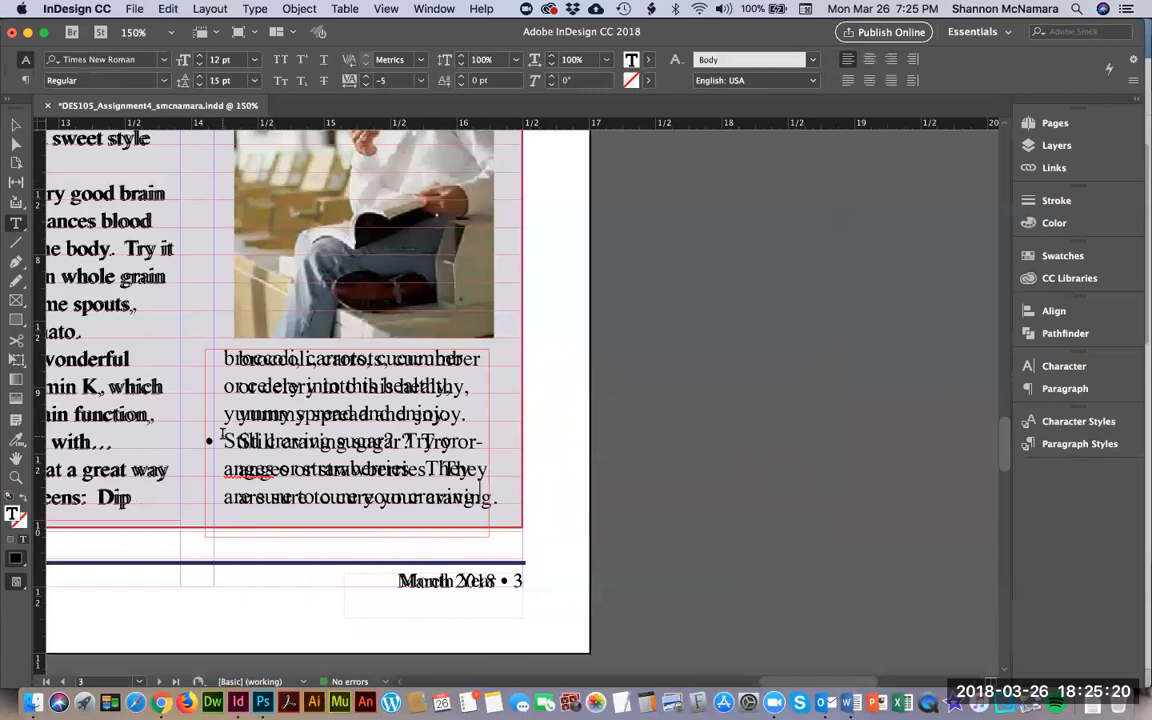
{"action": "key", "text": "shift+Up"}
{"action": "key", "text": "shift+Up"}
{"action": "key", "text": "shift+Up"}
{"action": "key", "text": "shift+Up"}
{"action": "key", "text": "shift+Up"}
{"action": "key", "text": "shift+Up"}
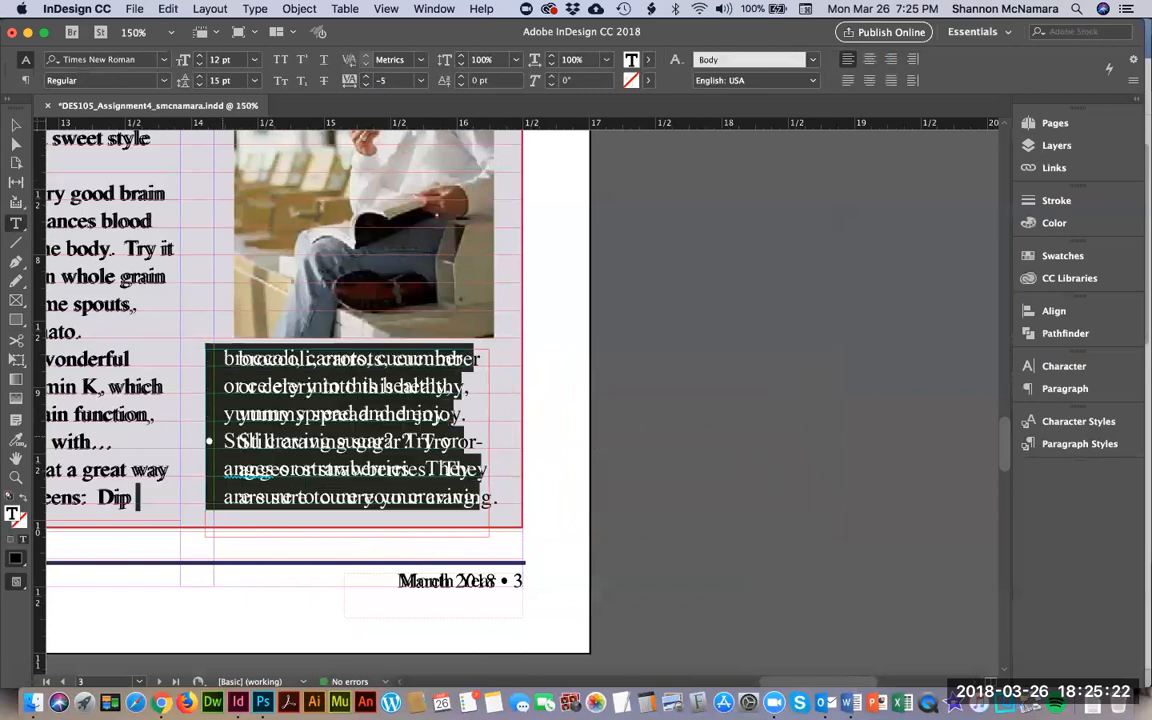
{"action": "key", "text": "shift+Down"}
{"action": "key", "text": "super+shift+Left"}
{"action": "key", "text": "super+shift+Left"}
{"action": "key", "text": "super+shift+Left"}
{"action": "key", "text": "super+shift+Left"}
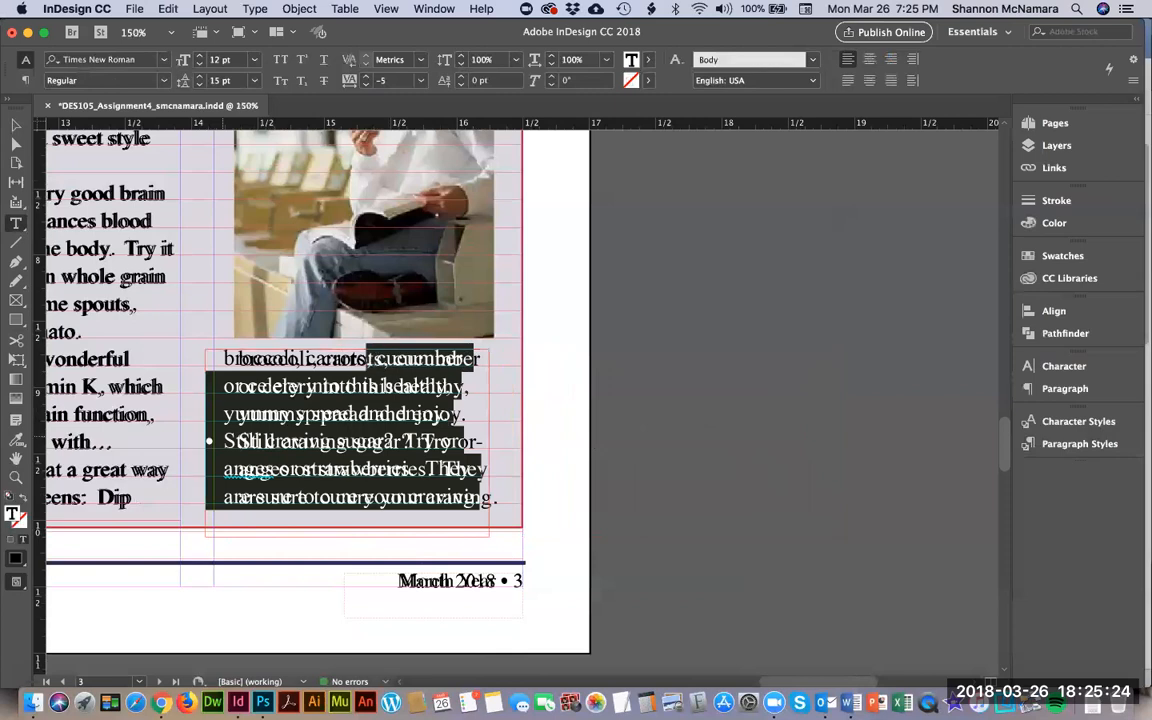
{"action": "key", "text": "shift+Left"}
{"action": "key", "text": "shift+Left"}
{"action": "key", "text": "shift+Left"}
{"action": "key", "text": "shift+Left"}
{"action": "key", "text": "shift+Left"}
{"action": "key", "text": "shift+Left"}
{"action": "key", "text": "shift+Left"}
{"action": "key", "text": "shift+Left"}
{"action": "key", "text": "shift+Left"}
{"action": "key", "text": "shift+Left"}
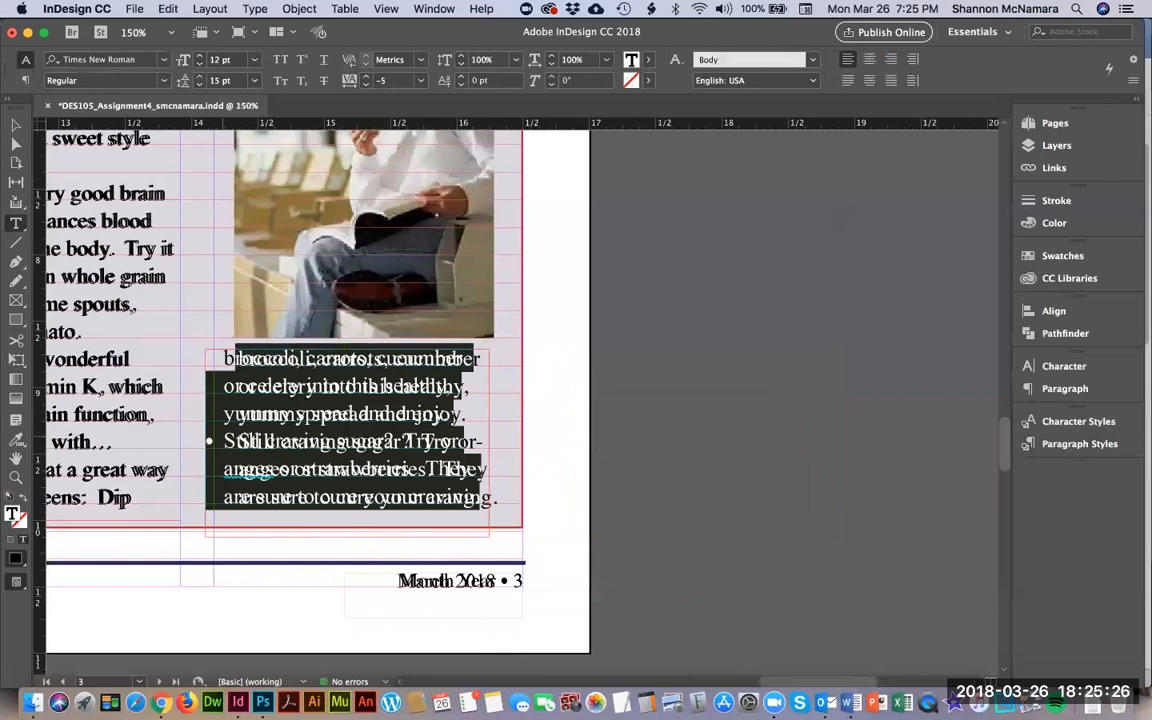
{"action": "key", "text": "shift+Left"}
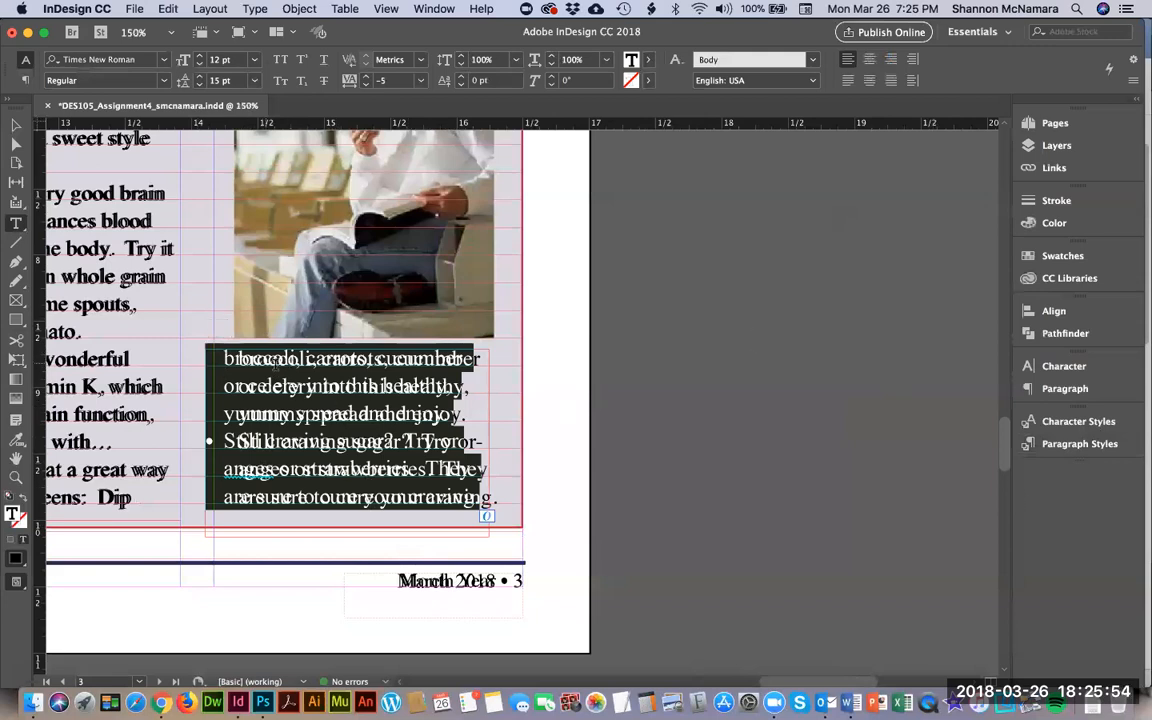
{"action": "left_click", "coordinate": [253, 8]}
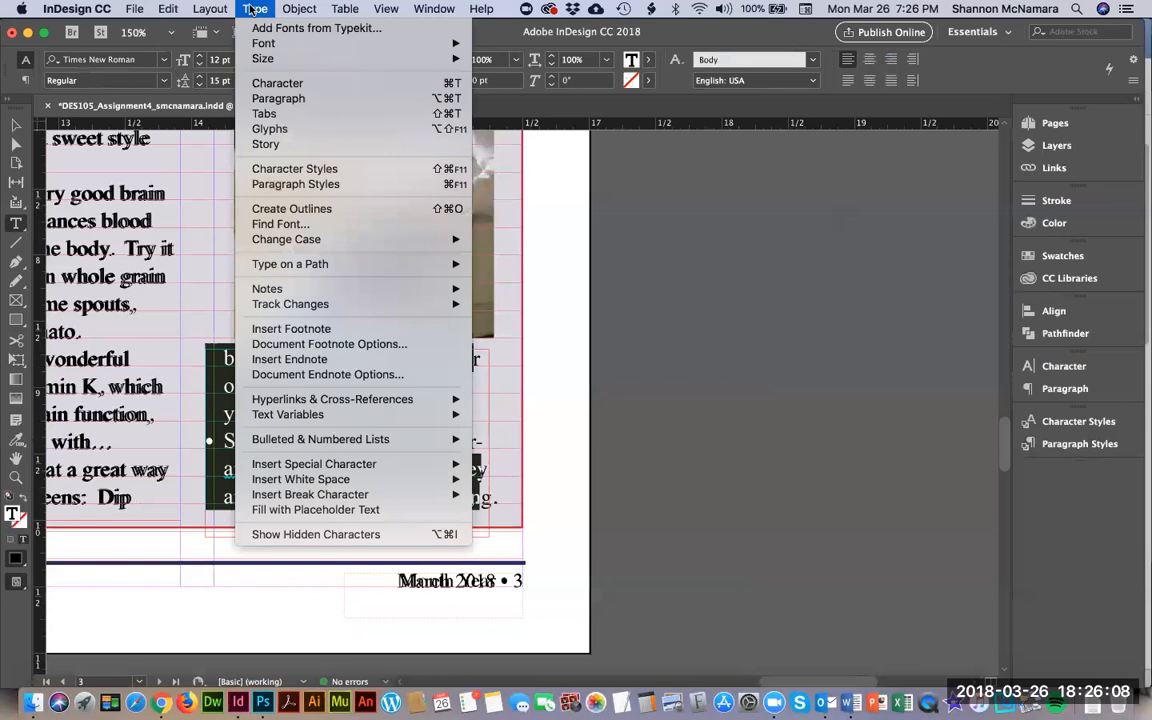
{"action": "mouse_move", "coordinate": [269, 268]}
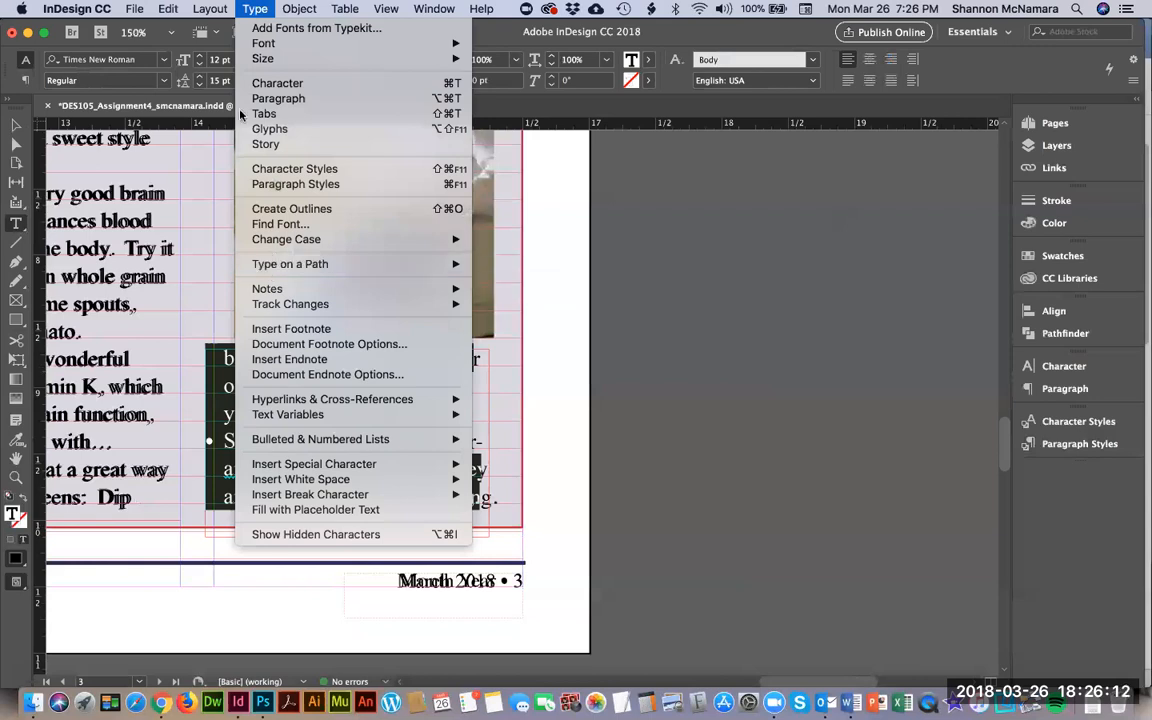
{"action": "mouse_move", "coordinate": [172, 10]}
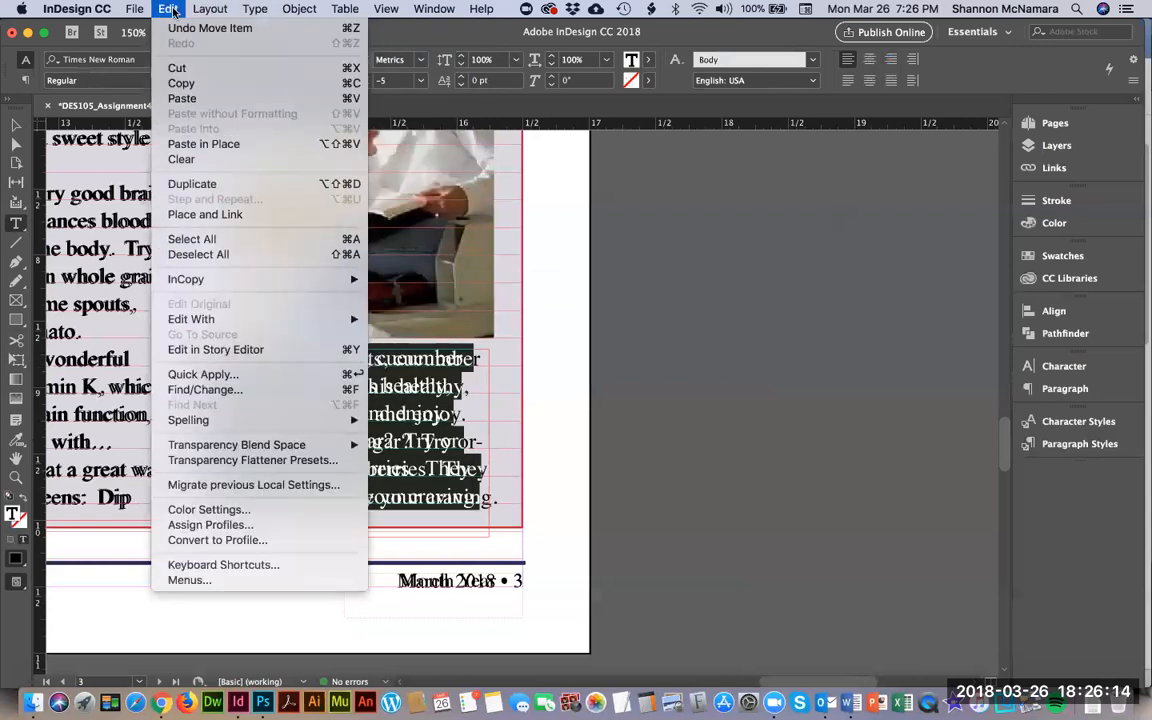
{"action": "mouse_move", "coordinate": [248, 10]}
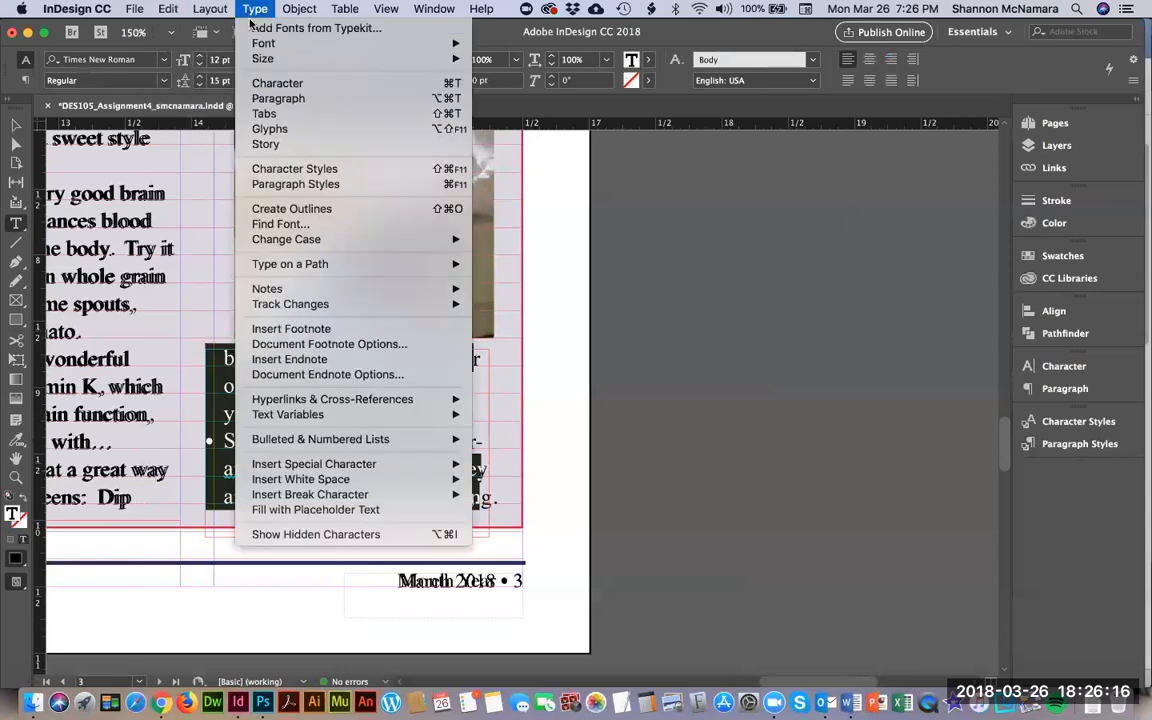
{"action": "left_click", "coordinate": [263, 114]}
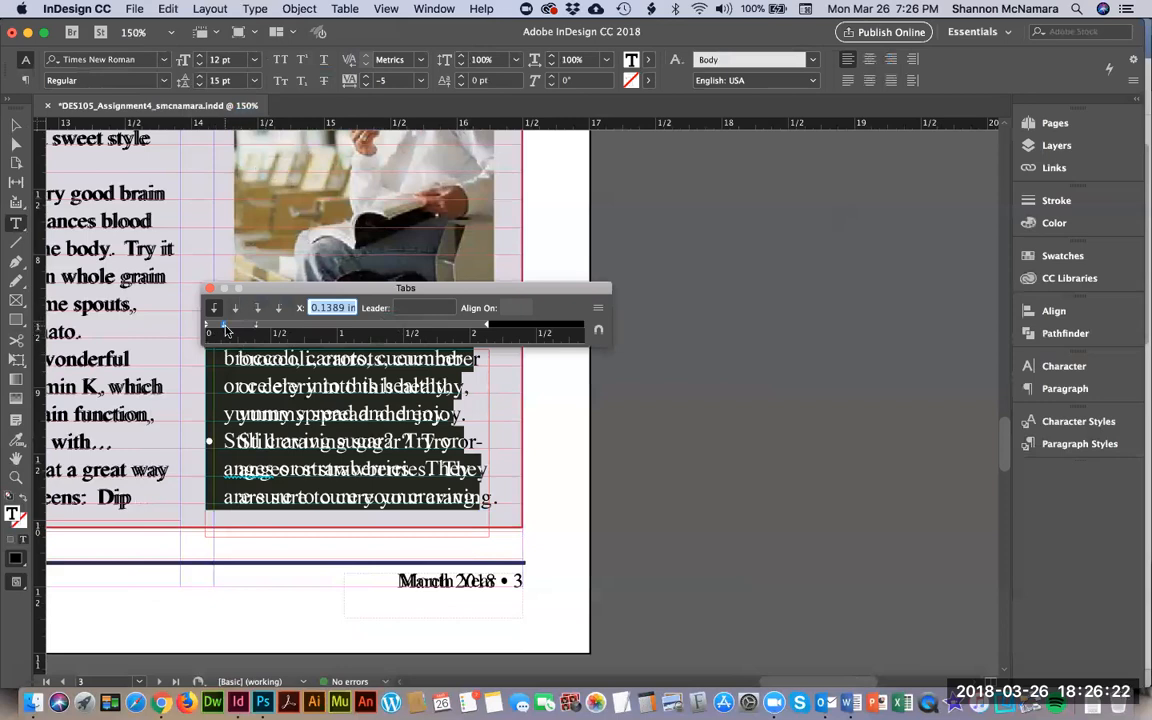
{"action": "left_click_drag", "start_coordinate": [224, 330], "coordinate": [224, 330]}
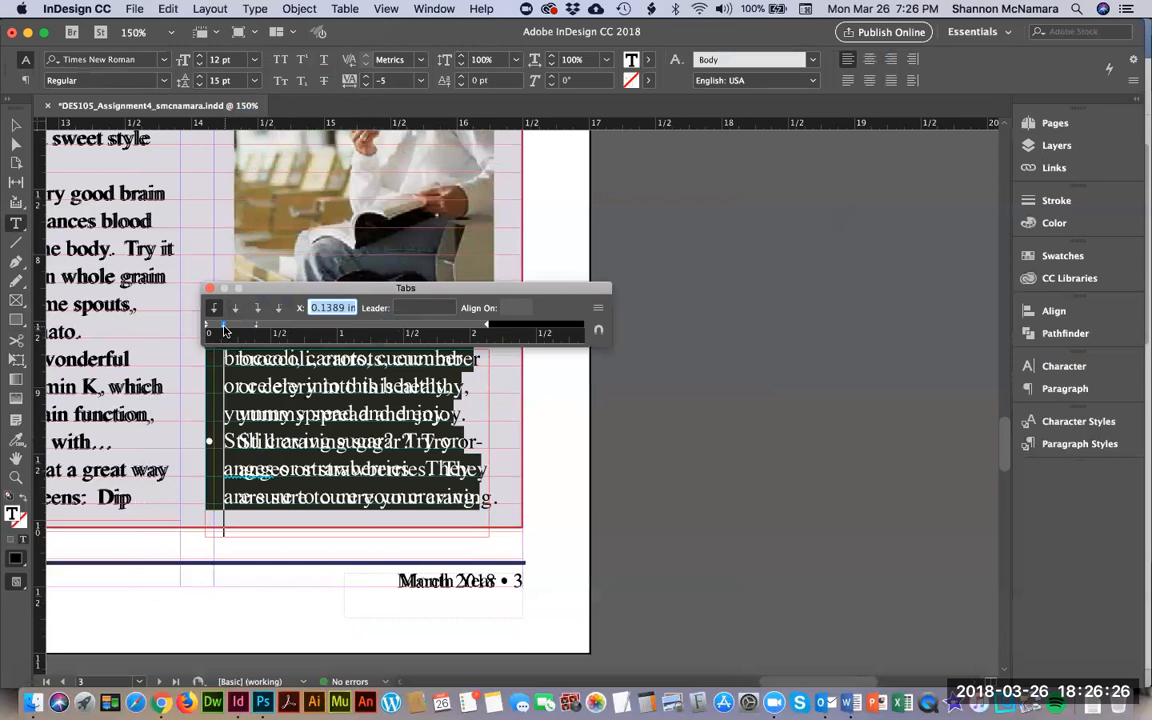
{"action": "left_click_drag", "start_coordinate": [226, 331], "coordinate": [239, 329]}
{"action": "type", "text": "0.25"}
{"action": "key", "text": "Return"}
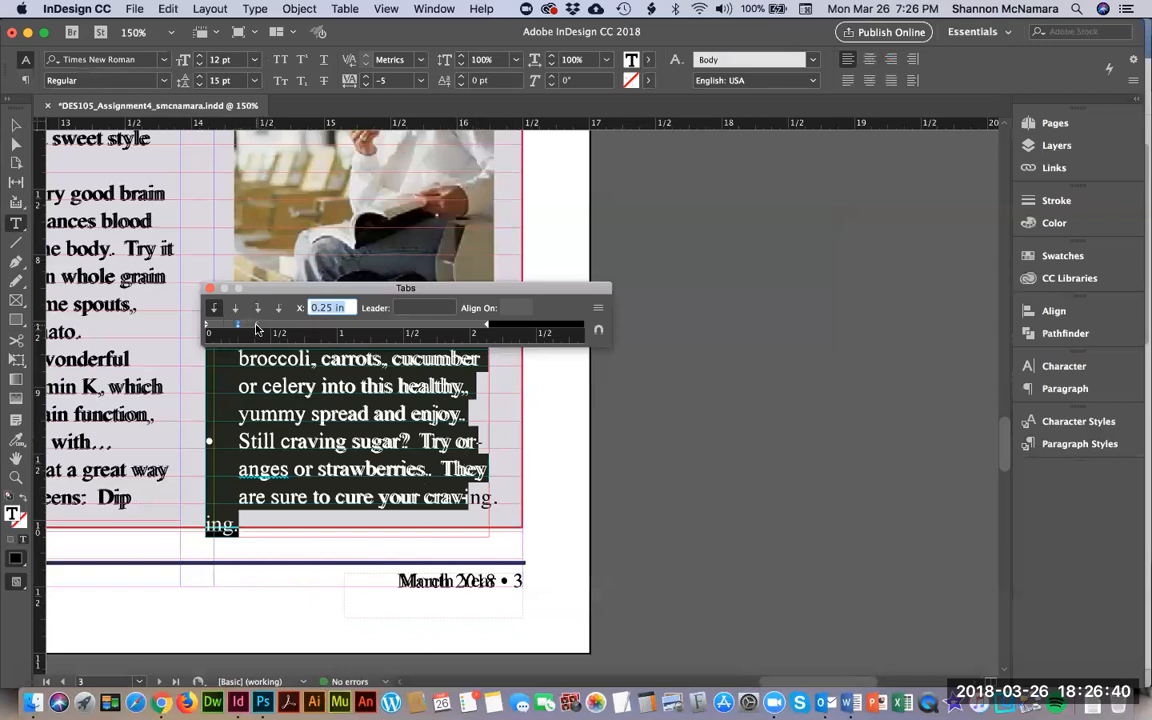
Widen the "broccoli, carrots, cucumber" text frame to 2.2569 in so "craving." fits on one line, and deselect it.
{"action": "left_click", "coordinate": [16, 124]}
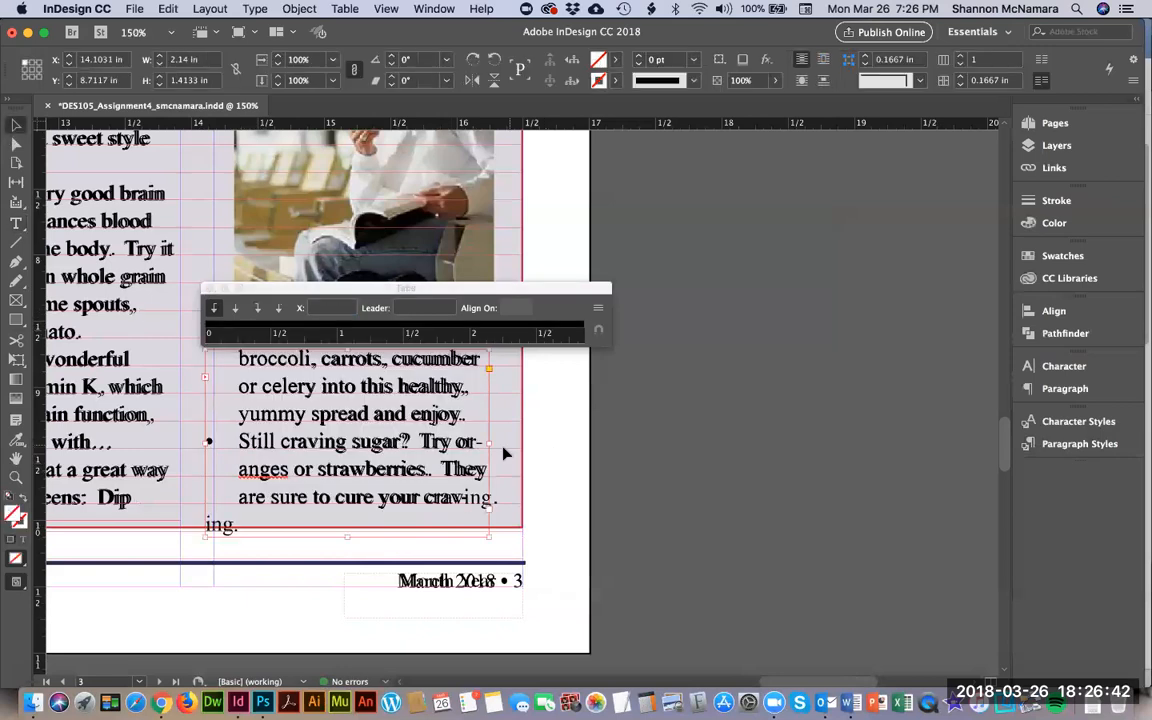
{"action": "left_click_drag", "start_coordinate": [489, 443], "coordinate": [504, 443]}
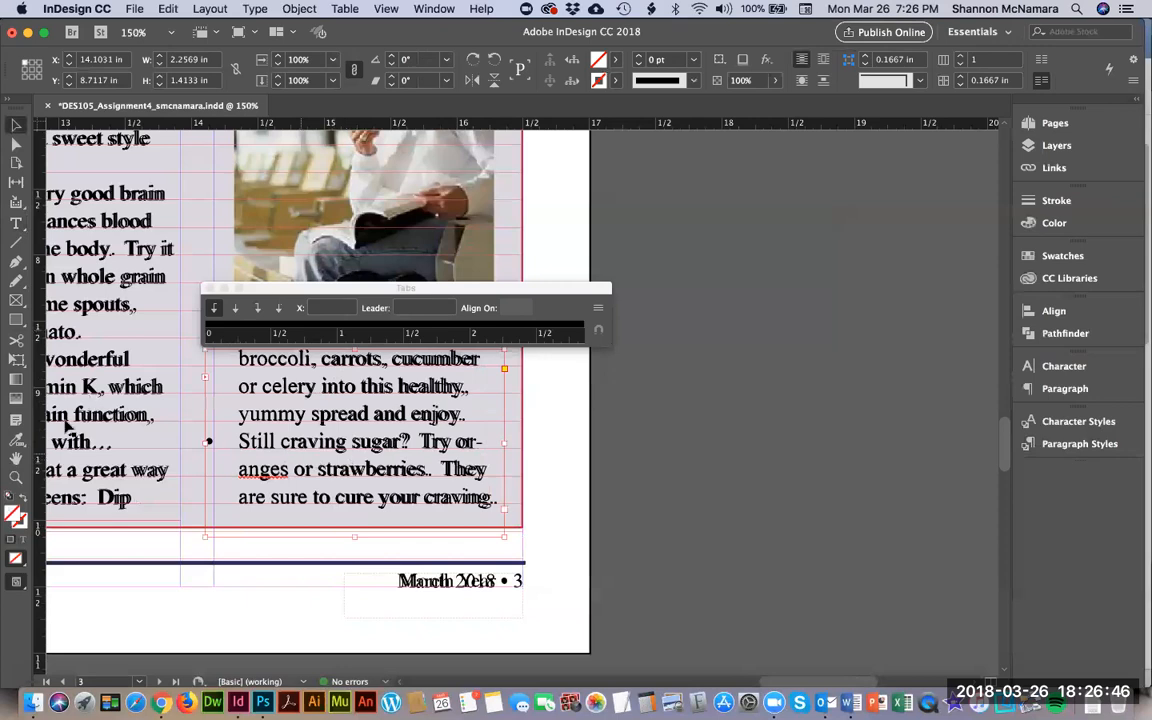
{"action": "left_click", "coordinate": [716, 468]}
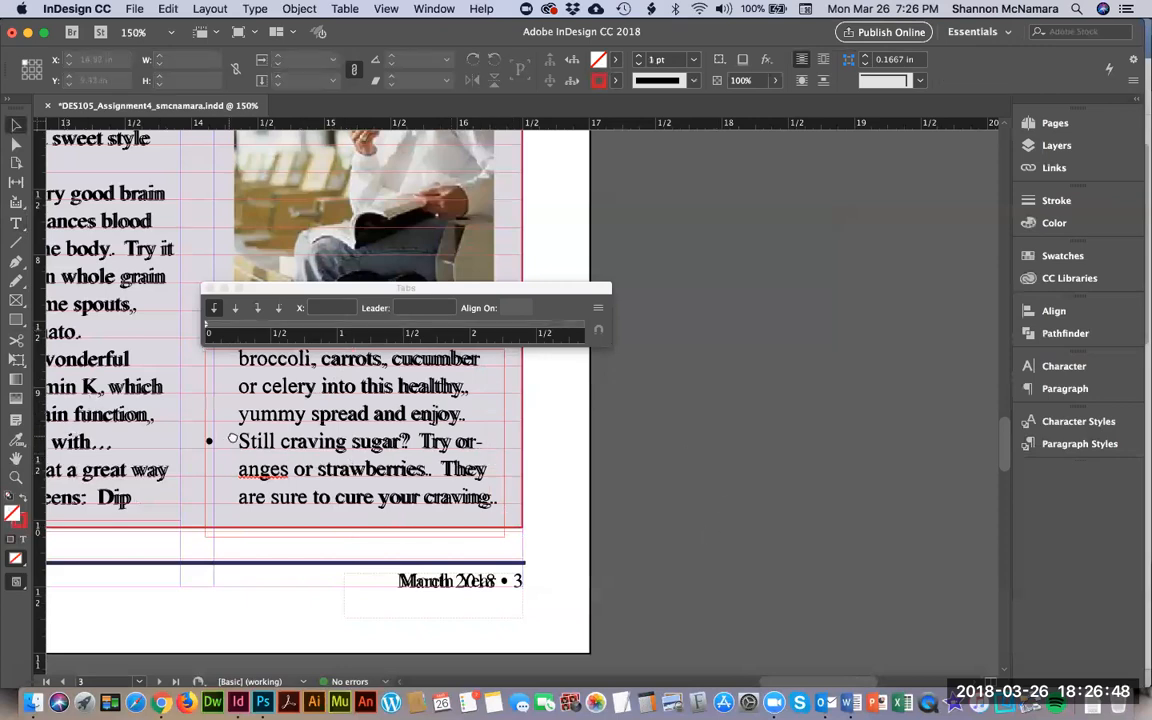
{"action": "scroll", "coordinate": [232, 438], "scroll_direction": "left", "scroll_amount": 6}
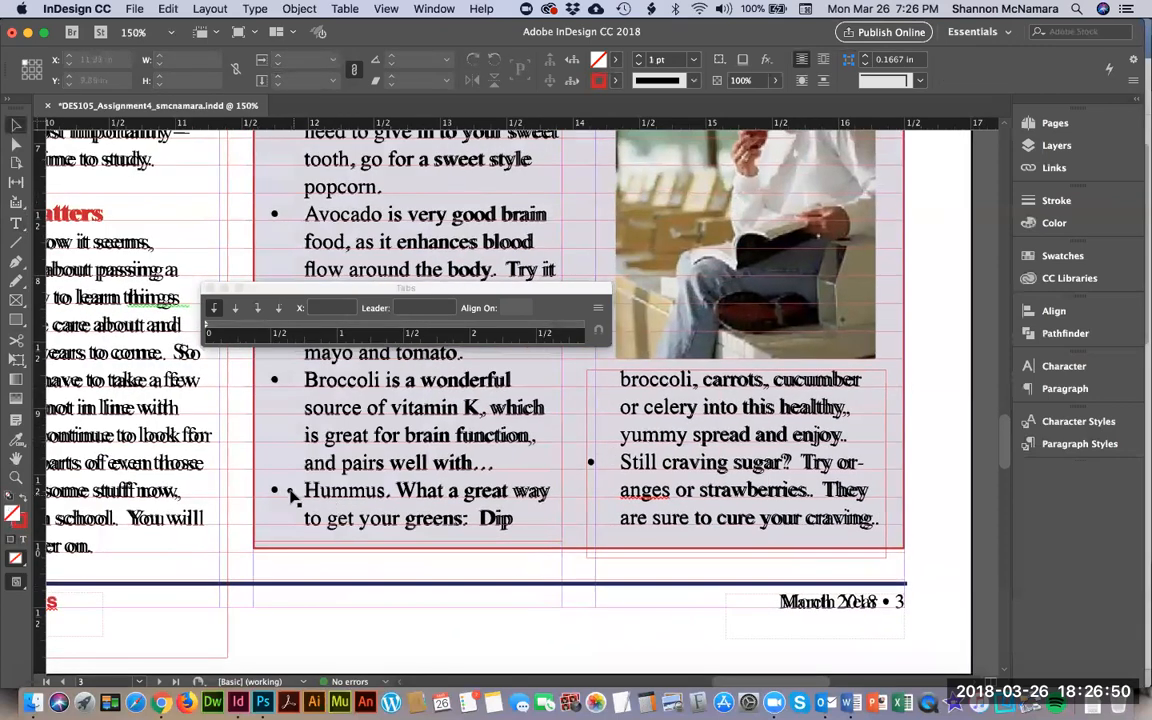
{"action": "double_click", "coordinate": [347, 545]}
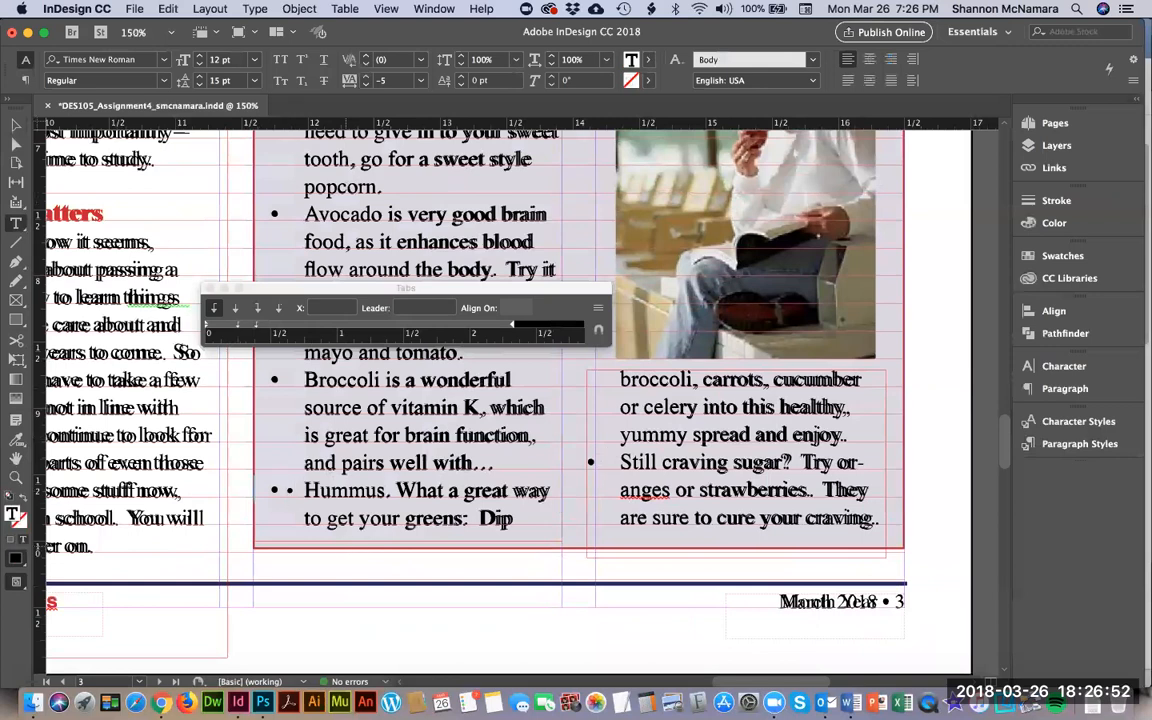
{"action": "left_click", "coordinate": [343, 525]}
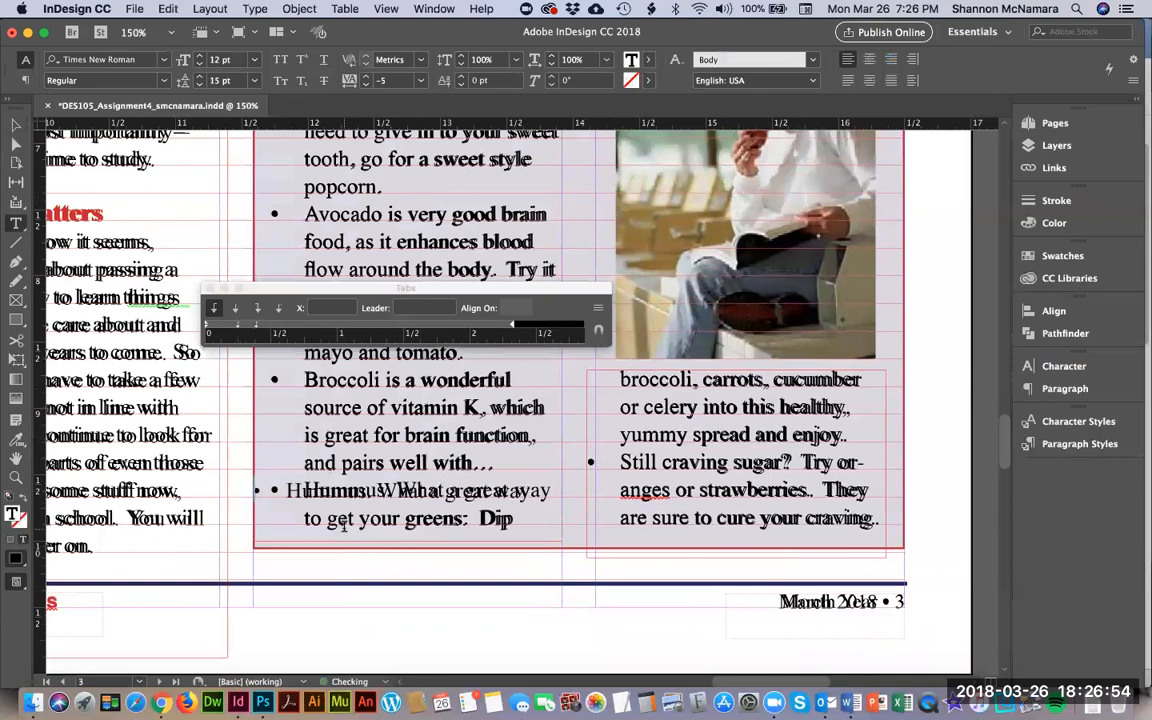
{"action": "key", "text": "shift+Down"}
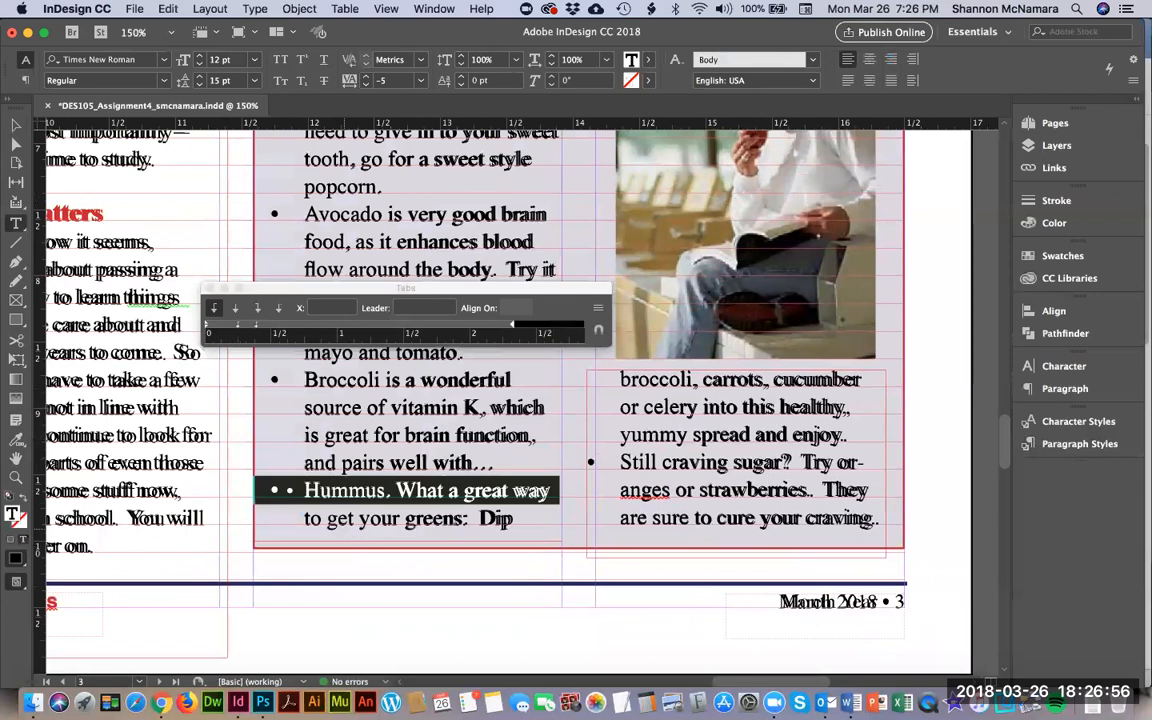
{"action": "key", "text": "shift+Down"}
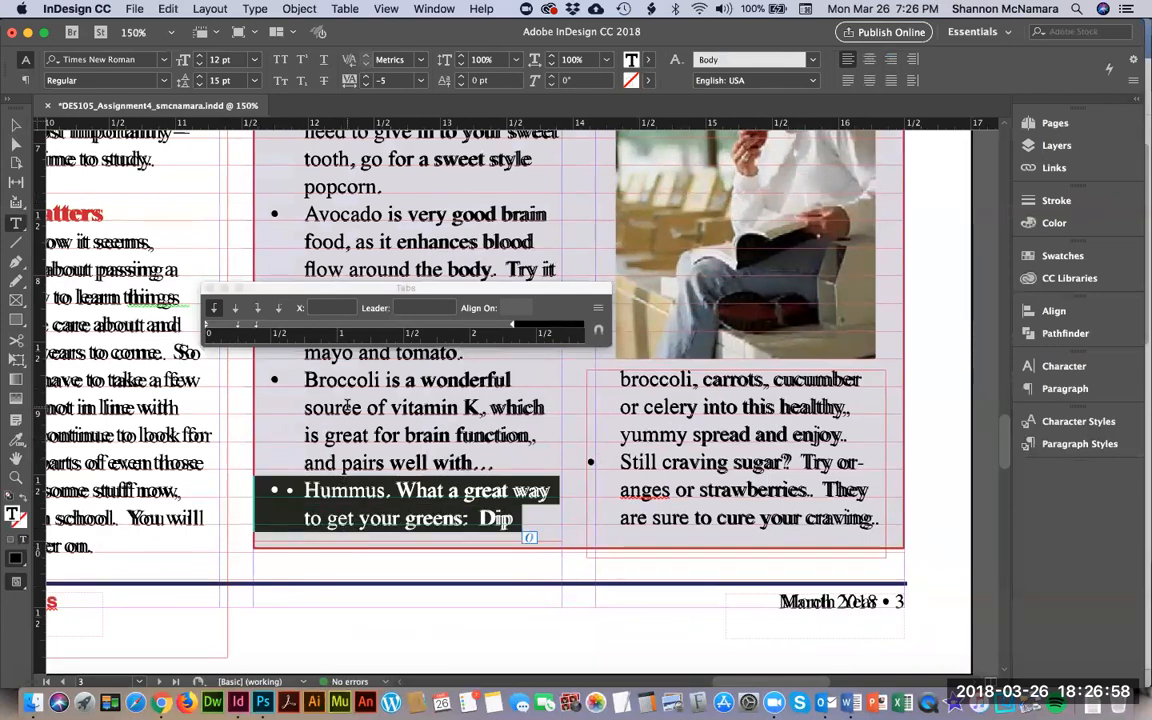
Rework the break before "broccoli" in the second frame so it starts its own indented paragraph.
{"action": "left_click", "coordinate": [620, 435]}
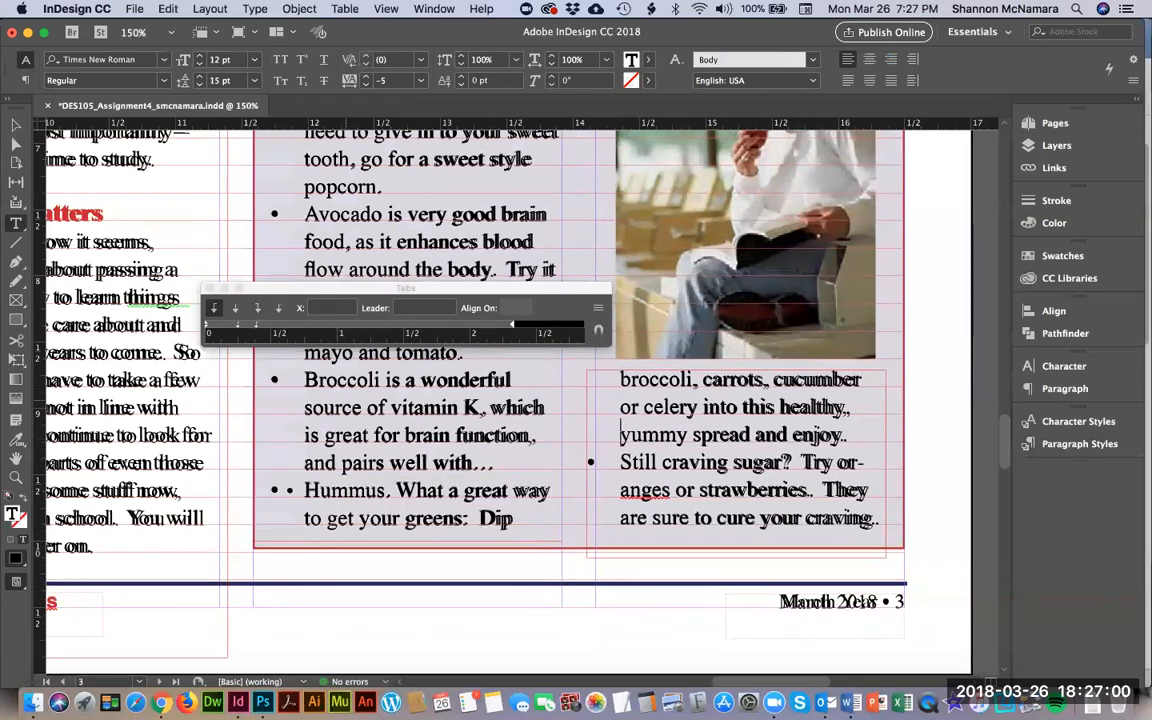
{"action": "key", "text": "Up"}
{"action": "key", "text": "BackSpace"}
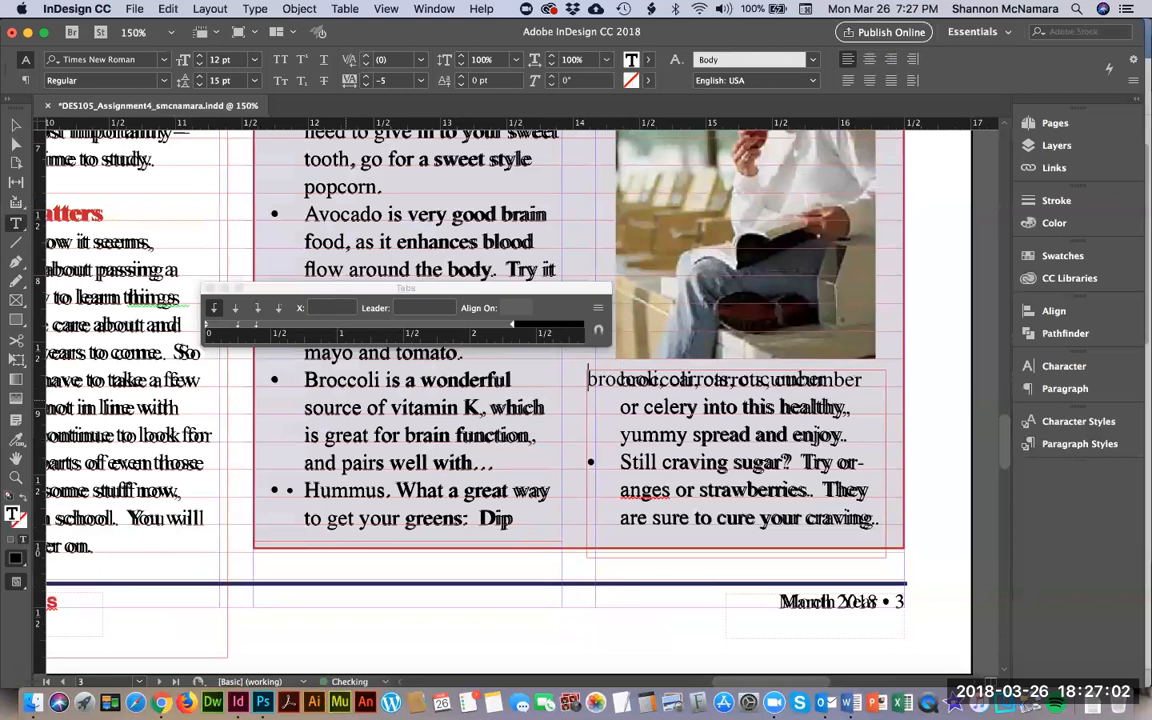
{"action": "key", "text": "BackSpace"}
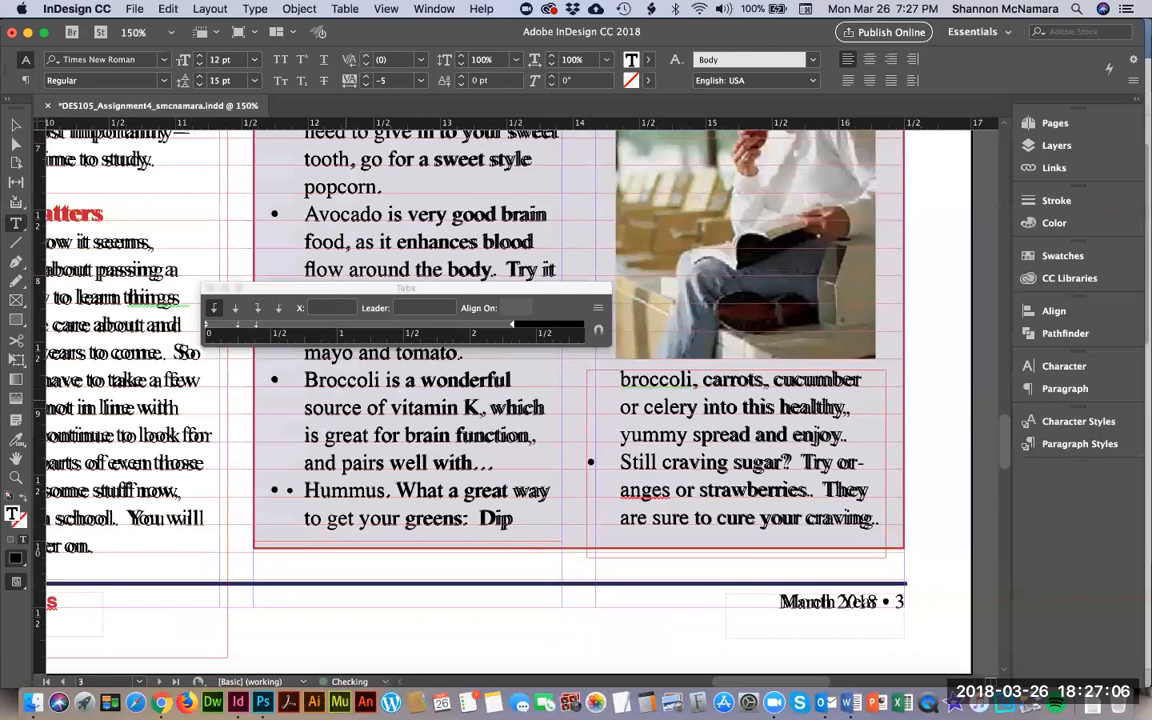
Set the first tab stop of the "Hummus. What a great way to get your greens: Dip" bullet to 0.1389 in.
{"action": "left_click", "coordinate": [303, 490]}
{"action": "key", "text": "shift+Down"}
{"action": "key", "text": "shift+Down"}
{"action": "key", "text": "Left"}
{"action": "left_click_drag", "start_coordinate": [511, 518], "coordinate": [237, 481]}
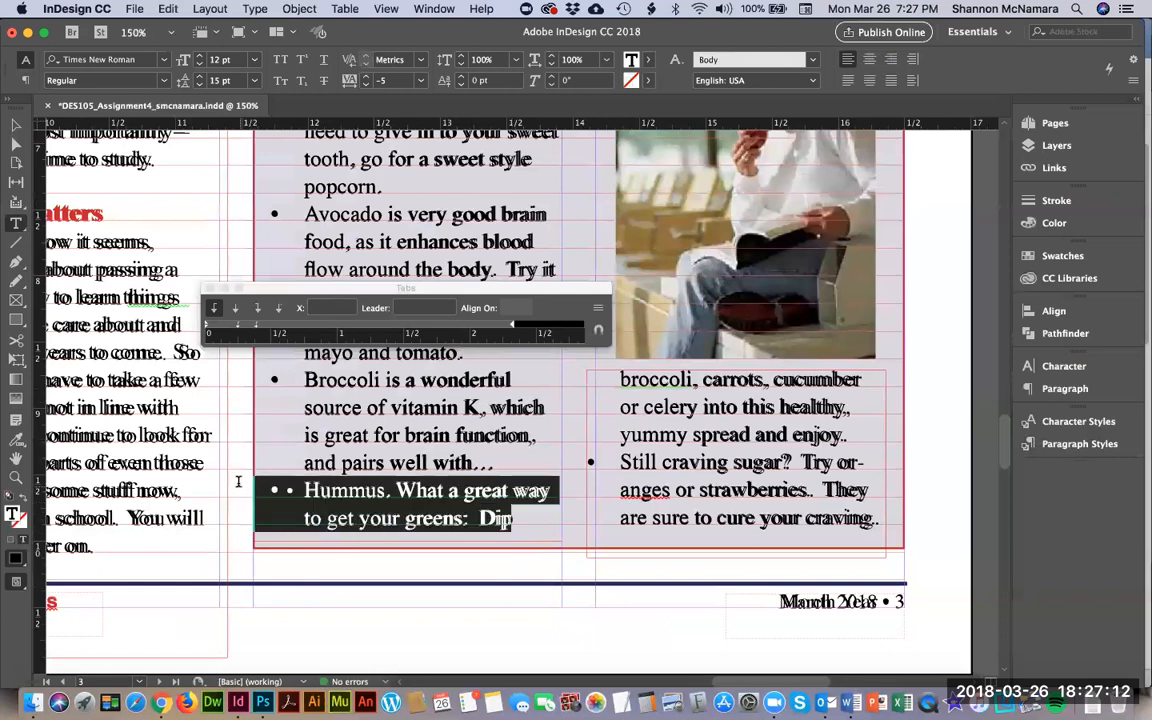
{"action": "left_click_drag", "start_coordinate": [238, 330], "coordinate": [232, 330]}
{"action": "left_click", "coordinate": [338, 580]}
{"action": "left_click", "coordinate": [267, 491]}
{"action": "left_click_drag", "start_coordinate": [297, 508], "coordinate": [298, 516]}
Check the paragraph styles of the Hummus bullet and the "broccoli" paragraph, and close the tab and style settings.
{"action": "left_click_drag", "start_coordinate": [299, 463], "coordinate": [518, 520]}
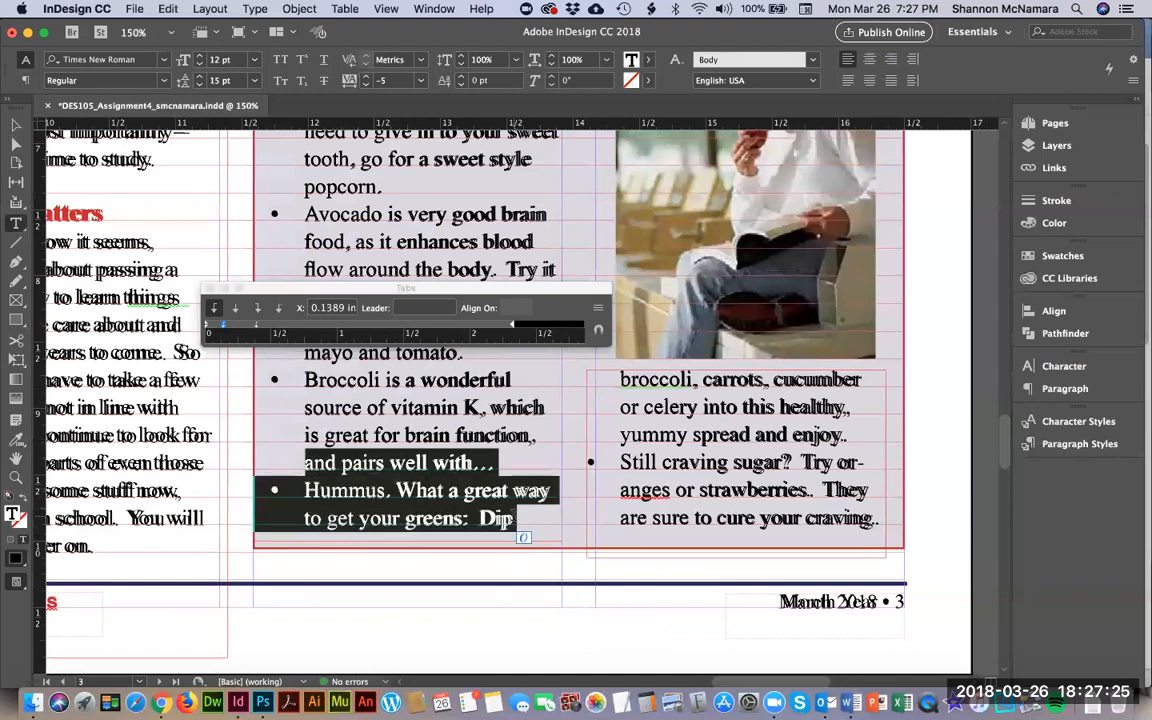
{"action": "left_click", "coordinate": [1070, 445]}
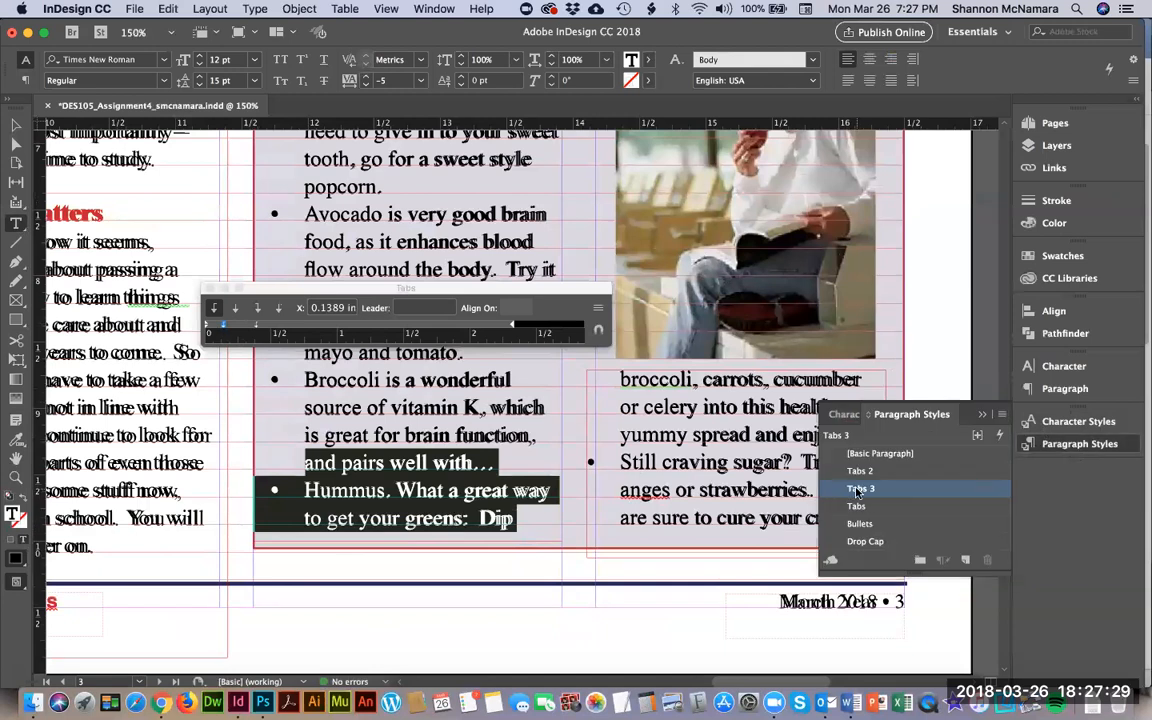
{"action": "left_click", "coordinate": [623, 374]}
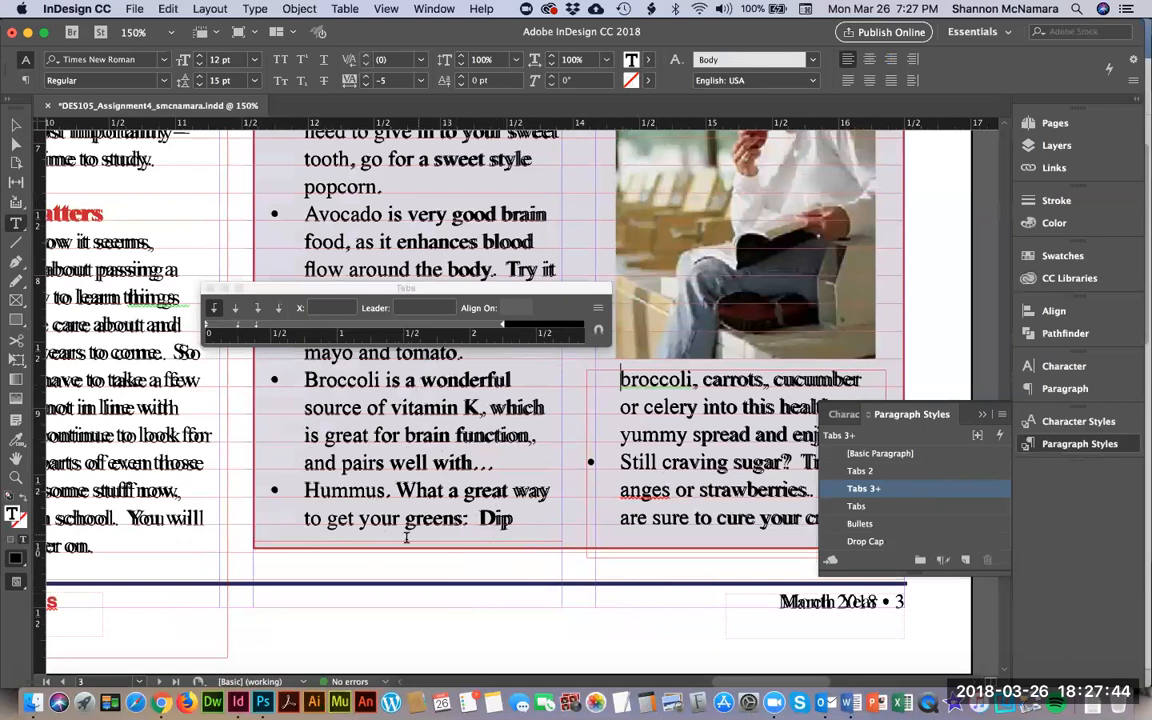
{"action": "left_click", "coordinate": [16, 125]}
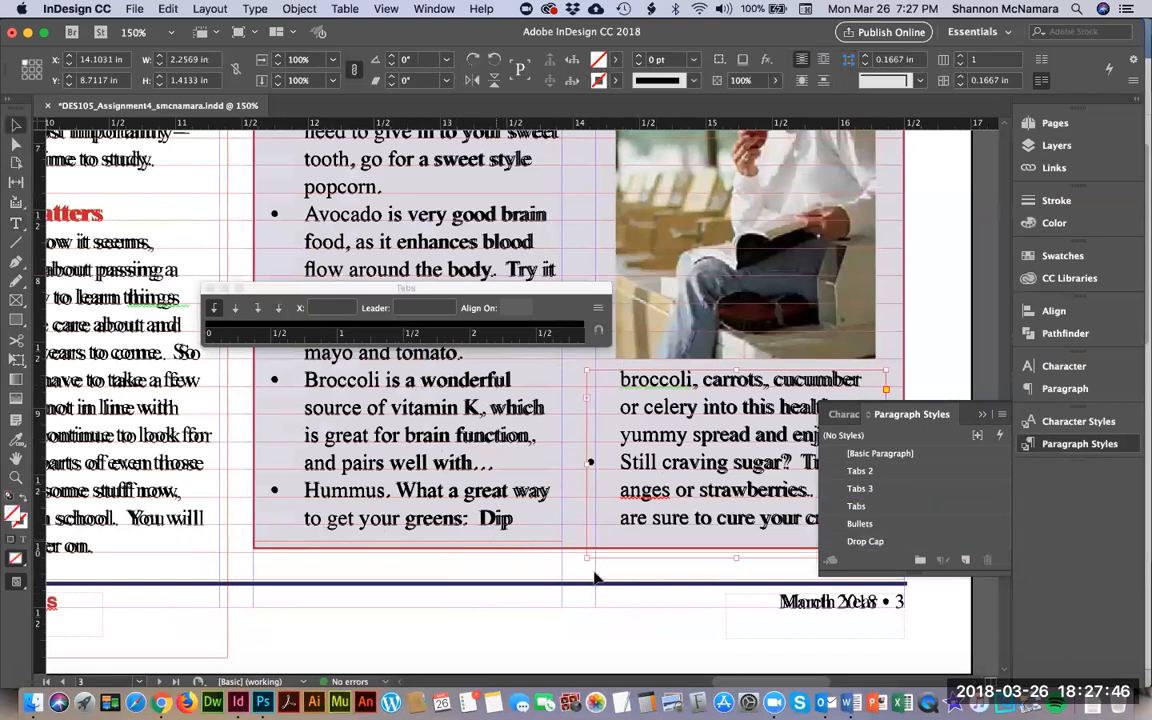
{"action": "left_click", "coordinate": [208, 288]}
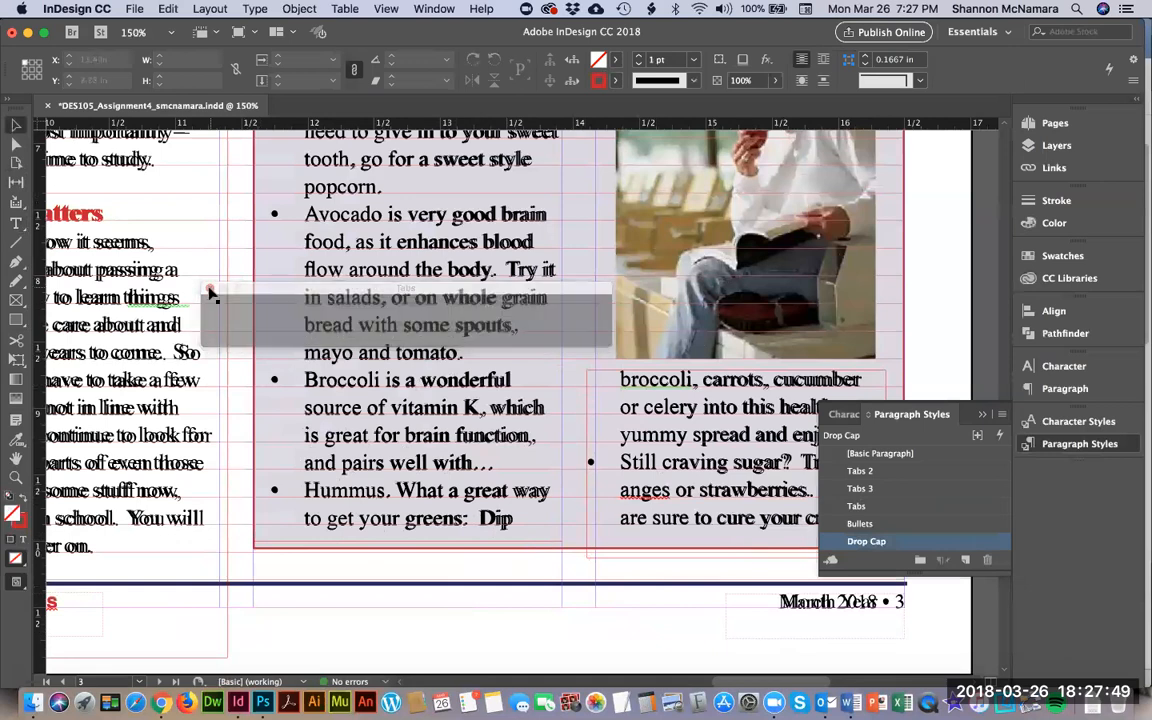
{"action": "left_click", "coordinate": [982, 414]}
Place HealthySnacking2.jpg over the sample photo of the reading man in the Healthy Snacking article, sized 1.9576 by 2.9202 in.
{"action": "scroll", "coordinate": [755, 320], "scroll_direction": "up", "scroll_amount": 10}
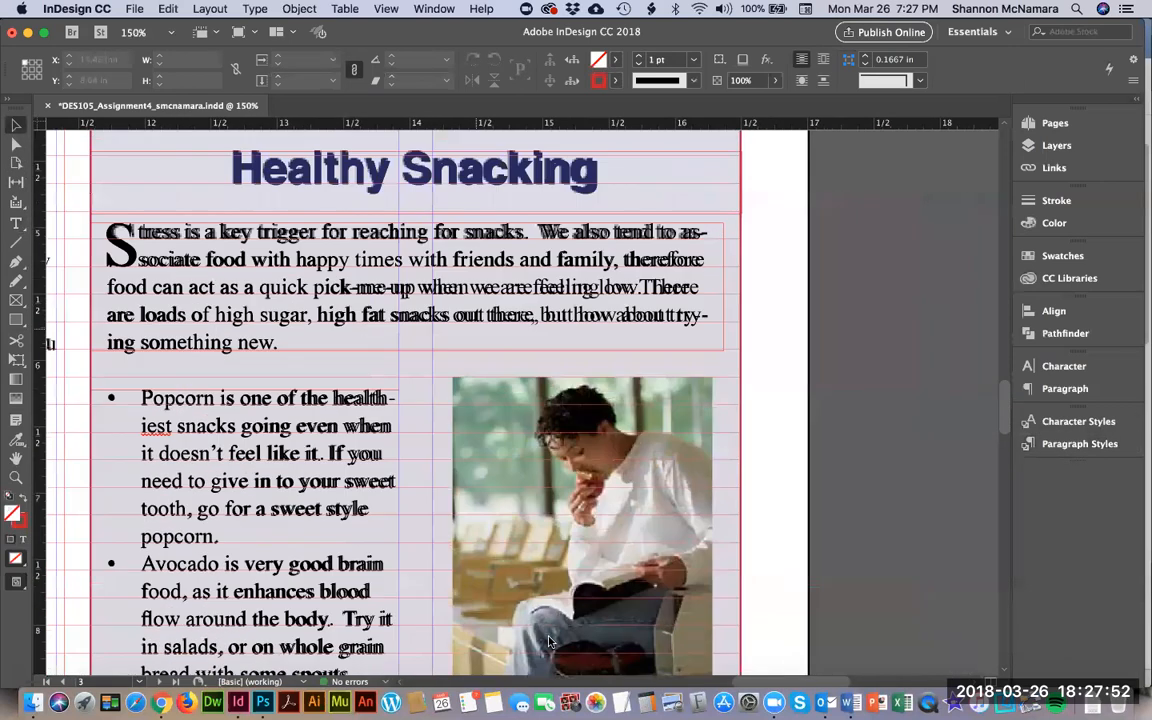
{"action": "scroll", "coordinate": [596, 538], "scroll_direction": "down", "scroll_amount": 5}
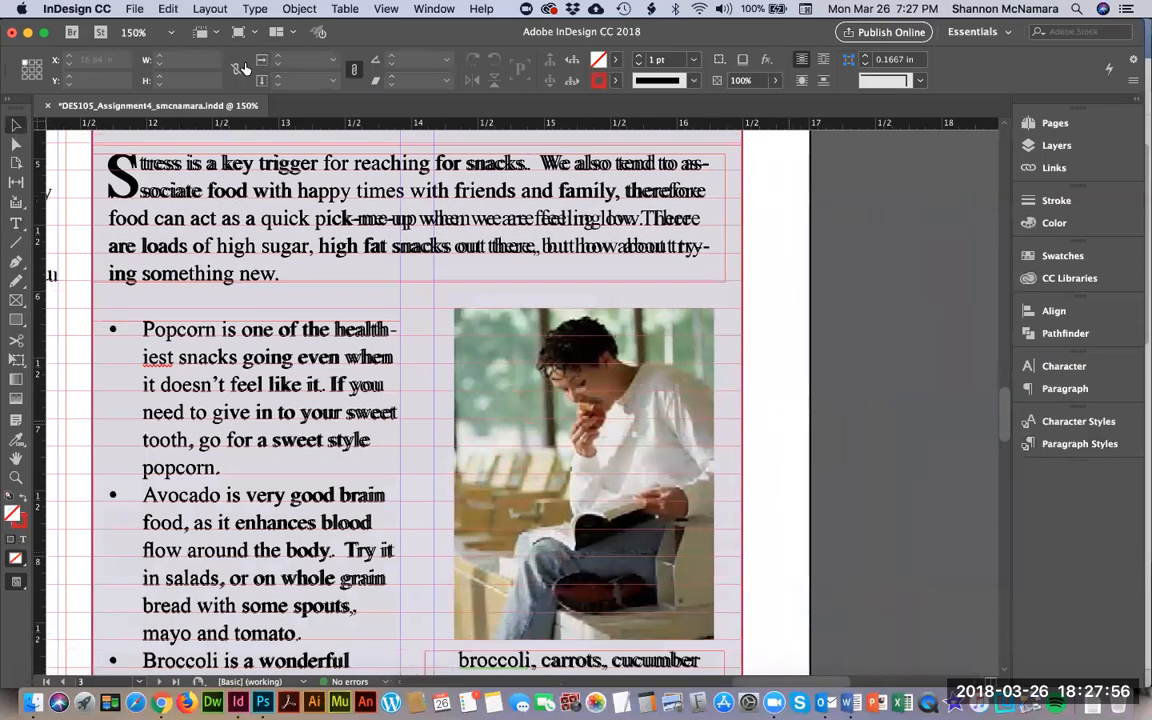
{"action": "left_click", "coordinate": [140, 9]}
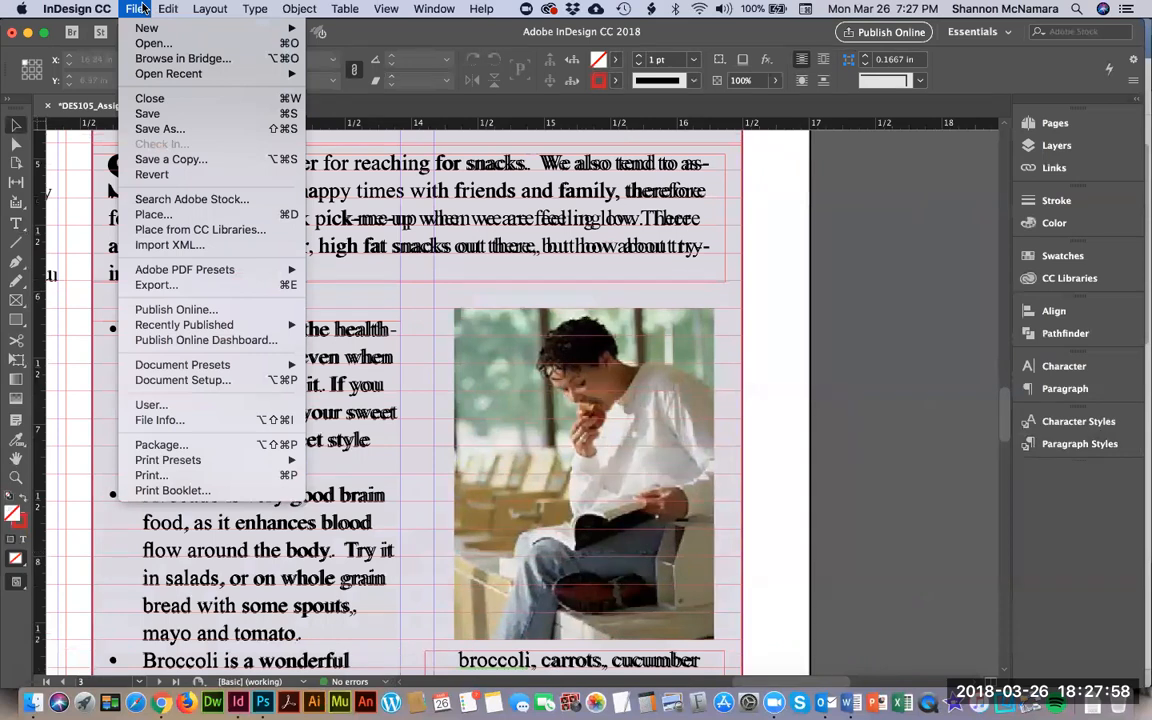
{"action": "left_click", "coordinate": [158, 216]}
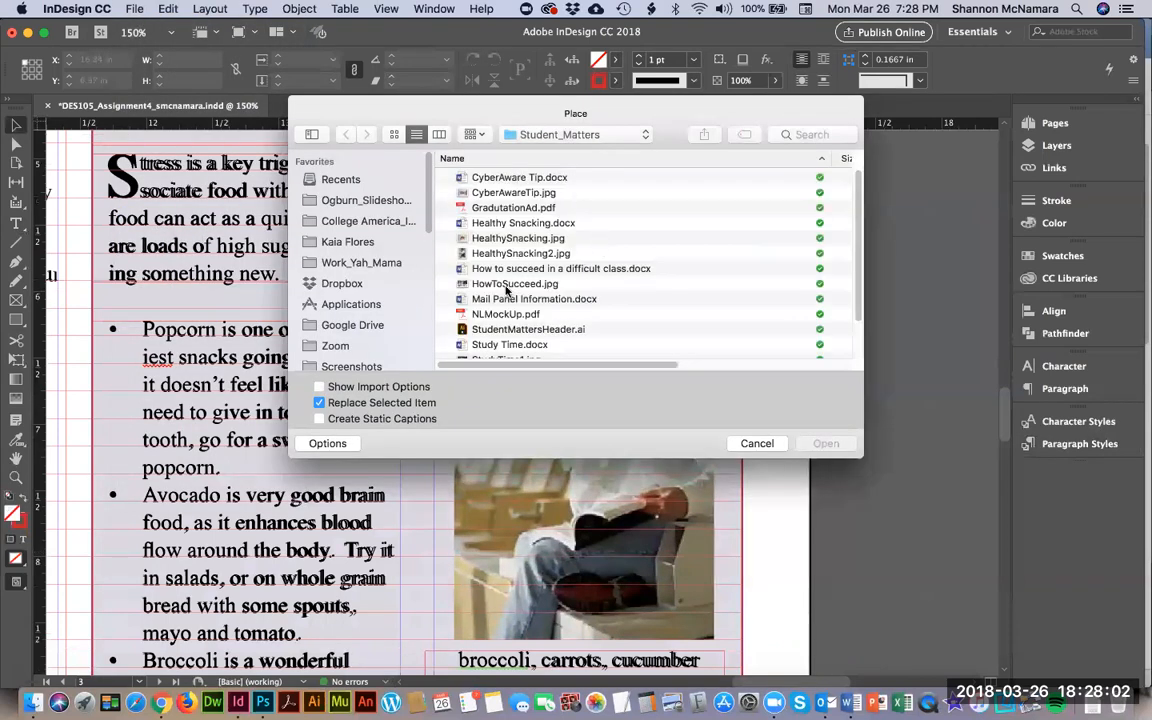
{"action": "scroll", "coordinate": [500, 285], "scroll_direction": "down", "scroll_amount": 3}
{"action": "scroll", "coordinate": [507, 290], "scroll_direction": "down", "scroll_amount": 1}
{"action": "left_click", "coordinate": [462, 199]}
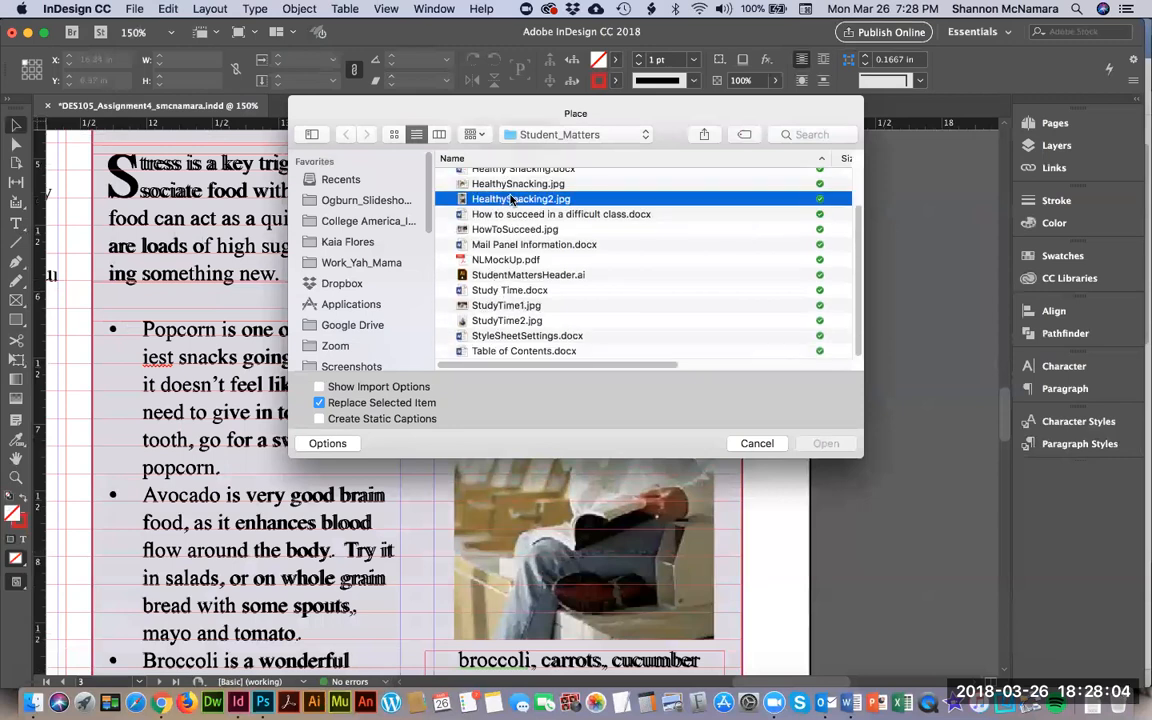
{"action": "left_click", "coordinate": [826, 443]}
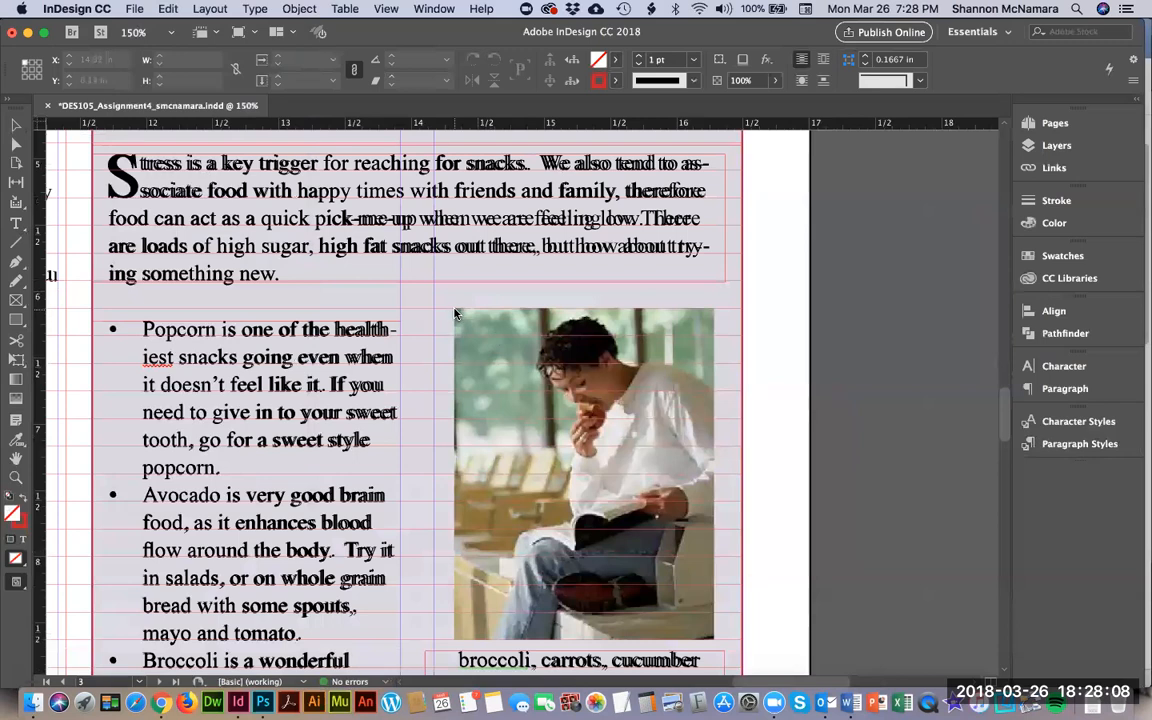
{"action": "left_click_drag", "start_coordinate": [455, 315], "coordinate": [720, 655]}
{"action": "left_click_drag", "start_coordinate": [739, 669], "coordinate": [739, 668]}
{"action": "scroll", "coordinate": [658, 606], "scroll_direction": "down", "scroll_amount": 5}
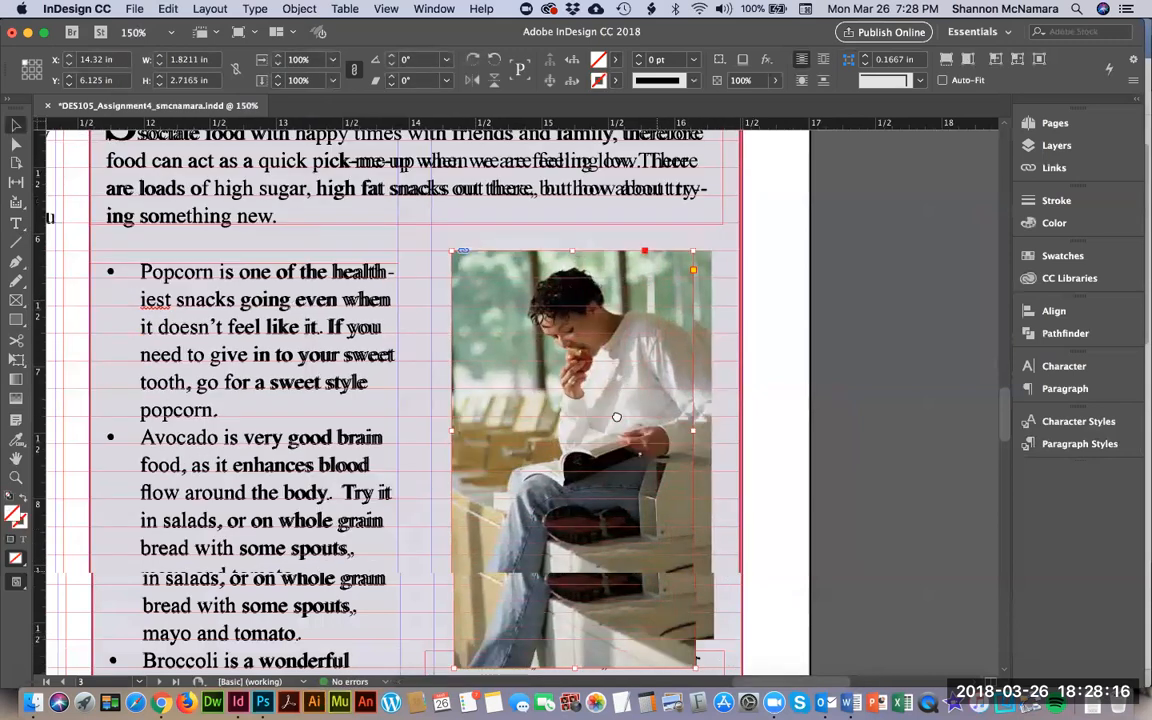
{"action": "mouse_move", "coordinate": [657, 487]}
{"action": "left_mouse_down"}
{"action": "mouse_move", "coordinate": [673, 483]}
{"action": "mouse_move", "coordinate": [675, 500]}
{"action": "left_mouse_up"}
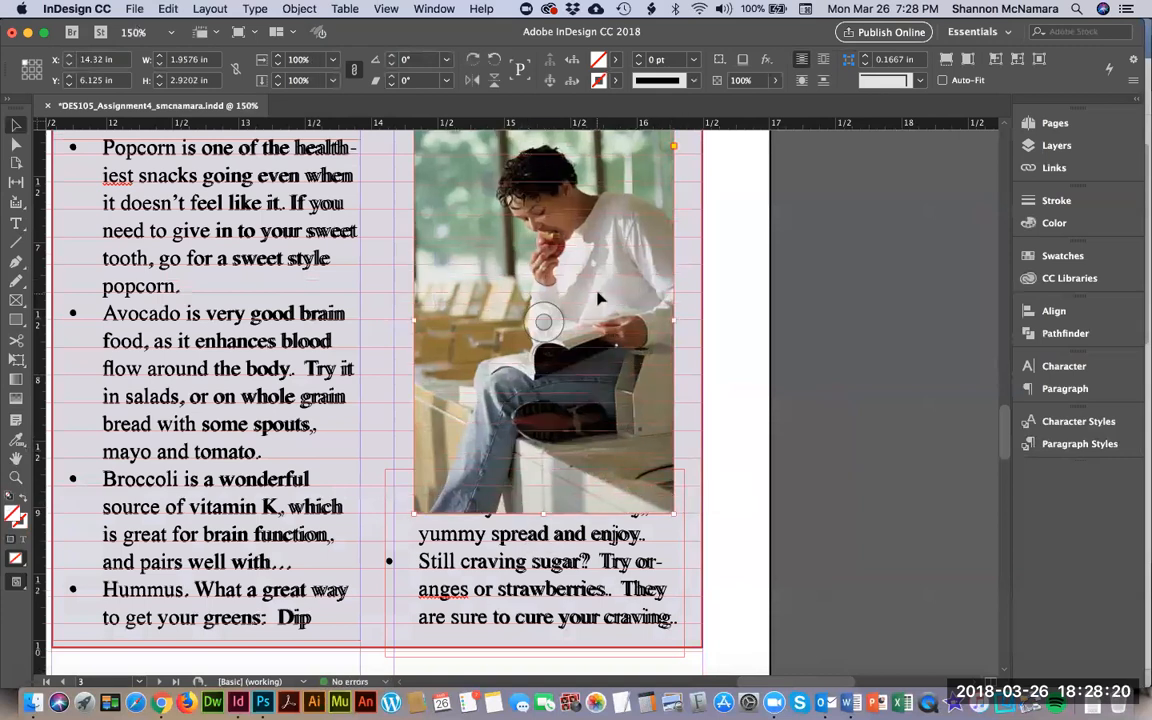
Move the placed photo beside the page to compare it with the sample, and shift the picture up 0.0833 in inside its frame.
{"action": "scroll", "coordinate": [600, 297], "scroll_direction": "up", "scroll_amount": 4}
{"action": "left_click_drag", "start_coordinate": [471, 238], "coordinate": [770, 253]}
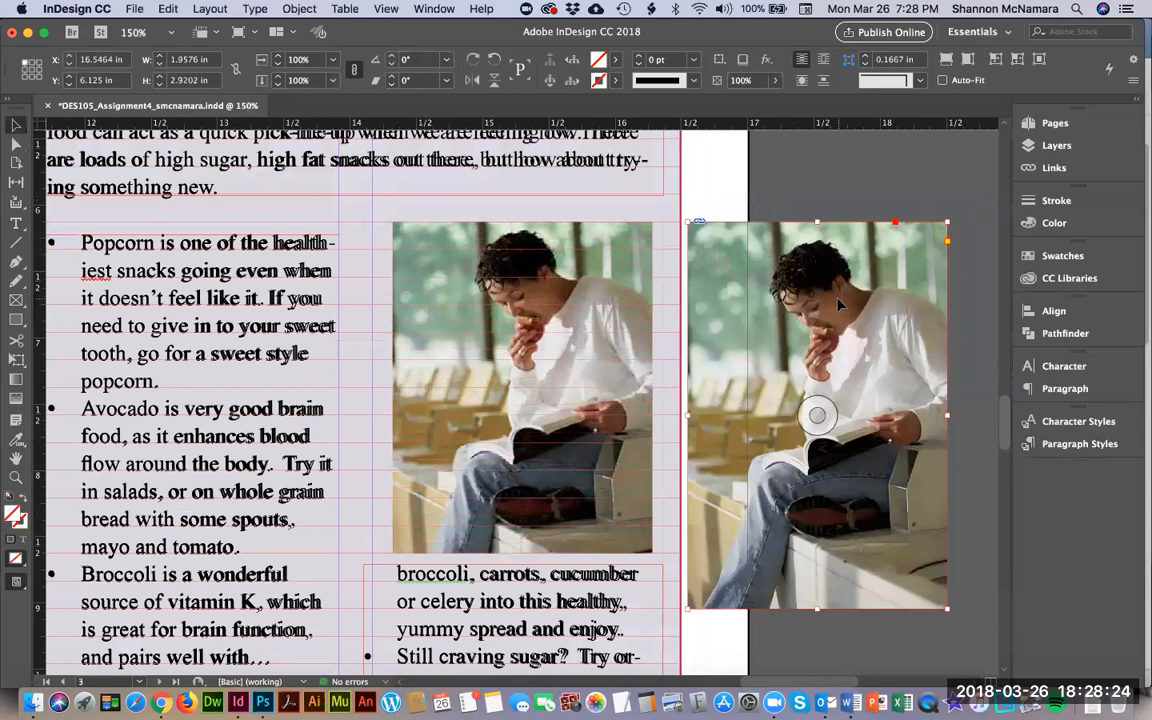
{"action": "mouse_move", "coordinate": [549, 112]}
{"action": "left_mouse_down"}
{"action": "mouse_move", "coordinate": [519, 190]}
{"action": "mouse_move", "coordinate": [519, 165]}
{"action": "mouse_move", "coordinate": [555, 116]}
{"action": "mouse_move", "coordinate": [540, 112]}
{"action": "left_mouse_up"}
{"action": "left_click", "coordinate": [817, 414]}
{"action": "key", "text": "Up"}
{"action": "key", "text": "Up"}
{"action": "key", "text": "Up"}
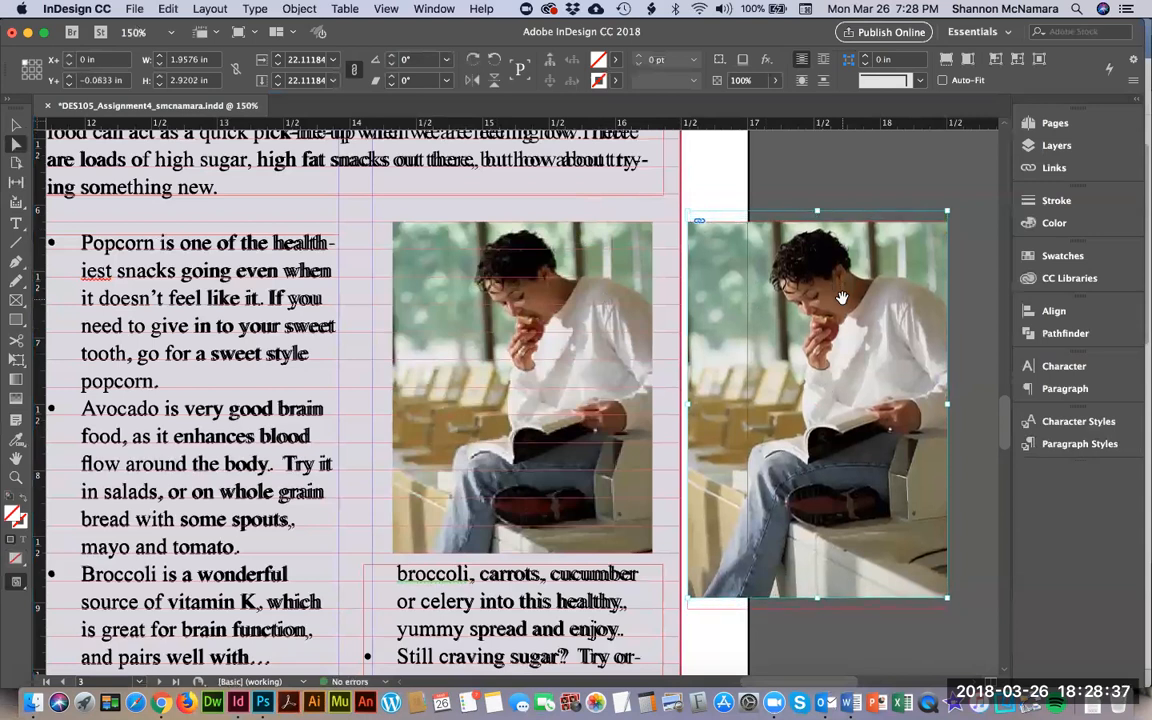
Move the photo back over the sample at X 14.32 in, Y 6.125 in, and crop its bottom edge above the "broccoli" text.
{"action": "left_click", "coordinate": [15, 125]}
{"action": "left_click", "coordinate": [735, 184]}
{"action": "left_click_drag", "start_coordinate": [730, 241], "coordinate": [436, 266]}
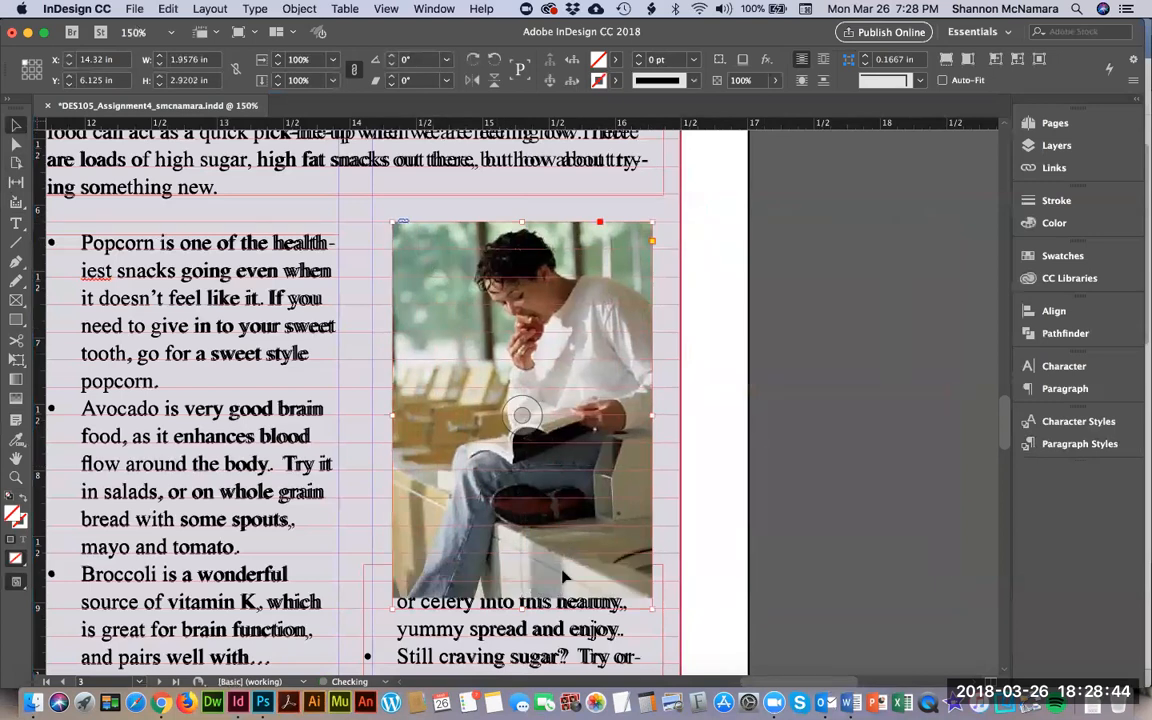
{"action": "left_click_drag", "start_coordinate": [521, 606], "coordinate": [521, 552]}
{"action": "left_click", "coordinate": [764, 507]}
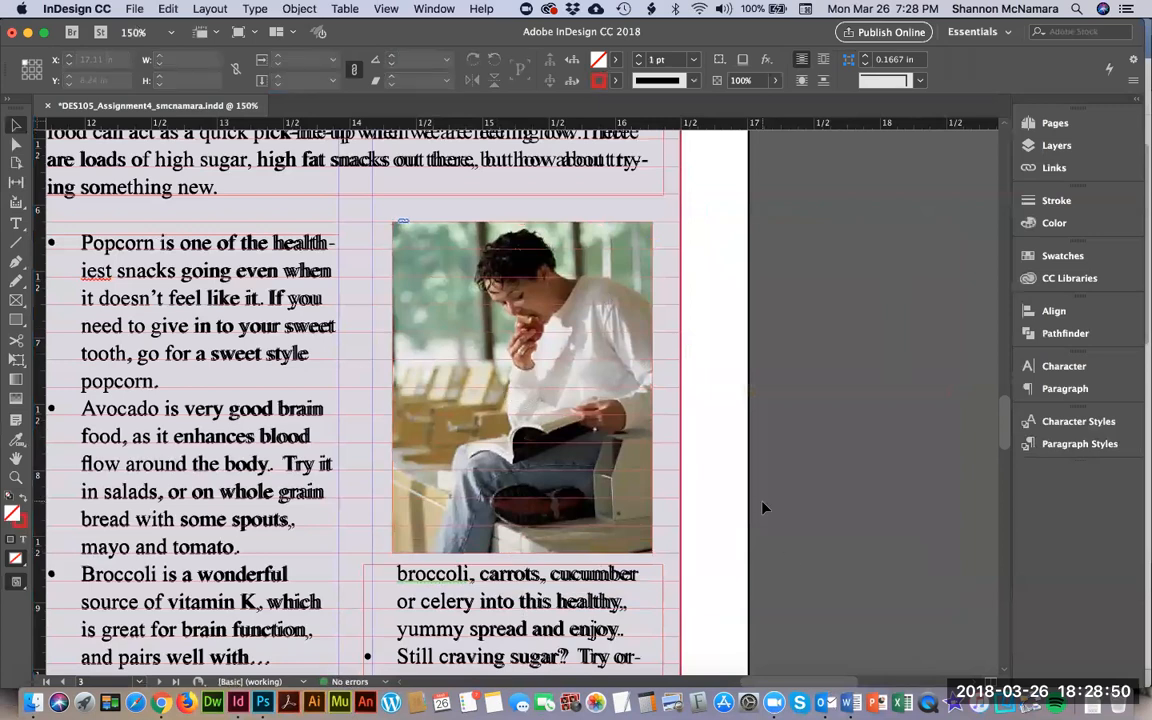
Save the document and show the Blue background layer behind the Healthy Snacking article.
{"action": "left_click_drag", "start_coordinate": [617, 497], "coordinate": [732, 387]}
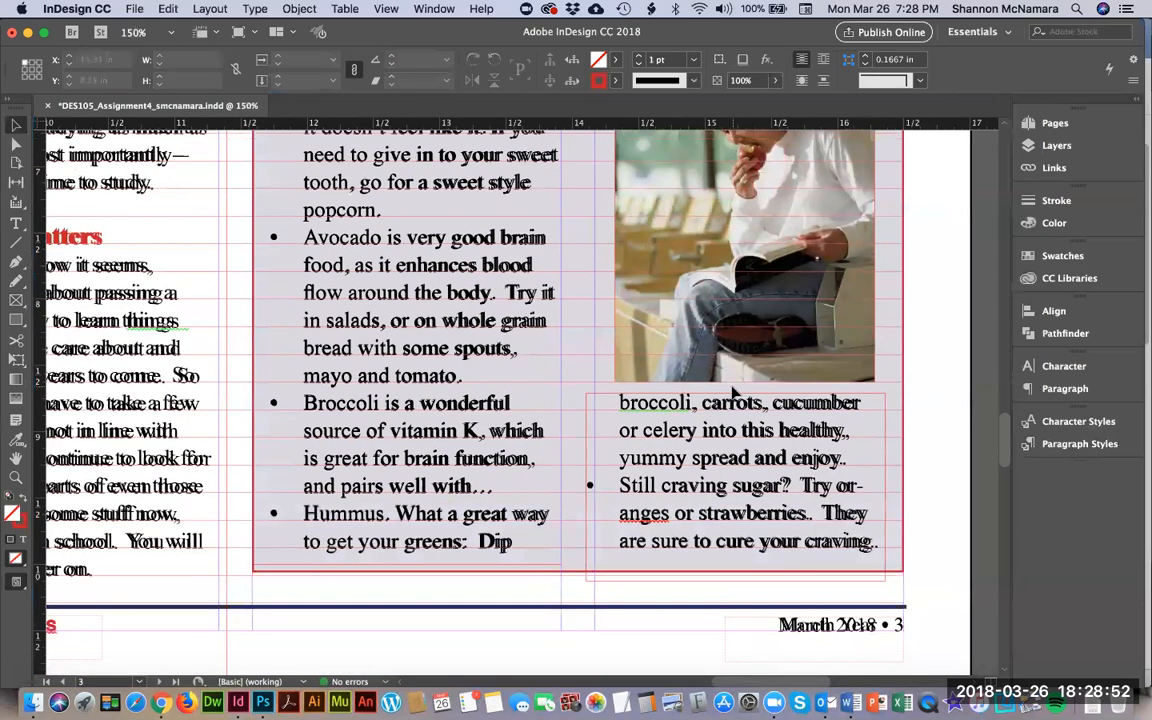
{"action": "key", "text": "super+s"}
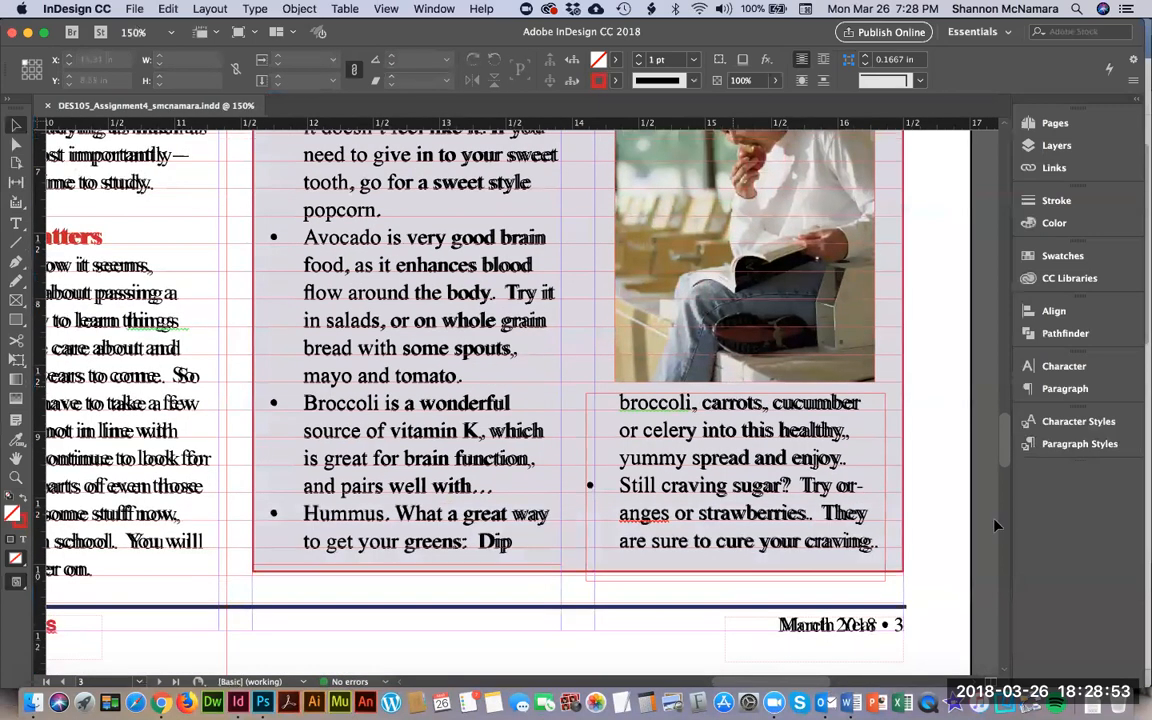
{"action": "left_click", "coordinate": [1056, 146]}
{"action": "left_click", "coordinate": [827, 172]}
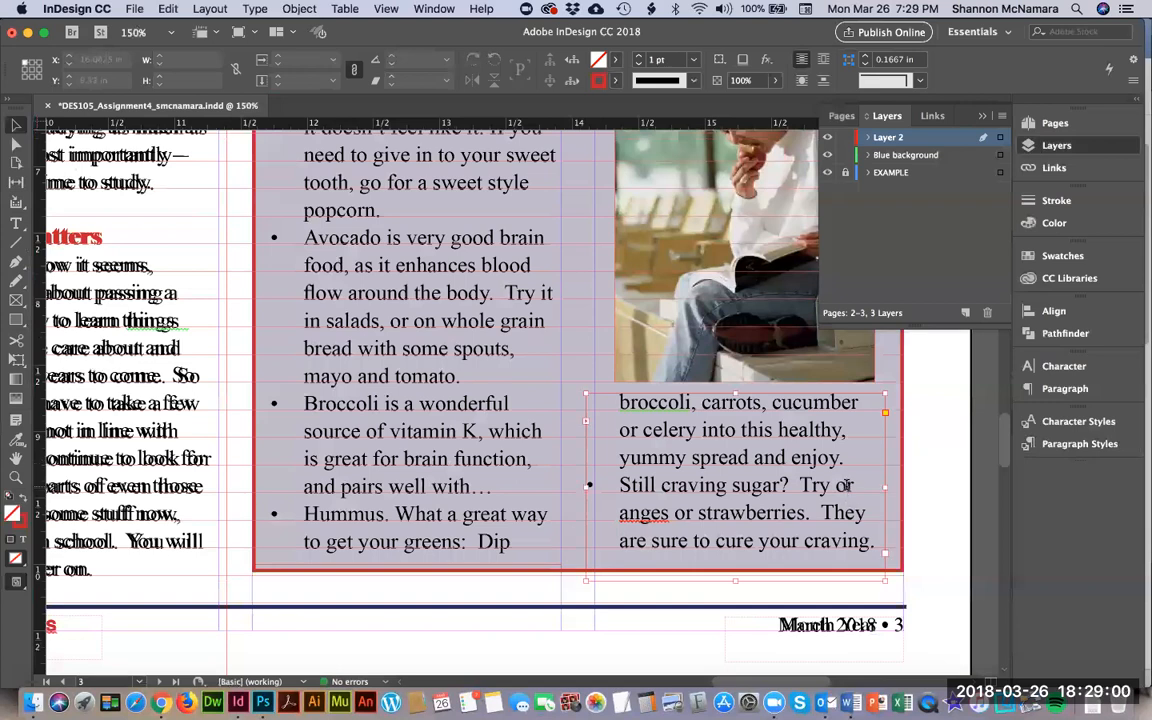
Add a hyphen after "or" where "oranges" breaks across lines in the "Still craving sugar?" bullet, and deselect the text.
{"action": "double_click", "coordinate": [765, 437]}
{"action": "type", "text": "-"}
{"action": "key", "text": "Escape"}
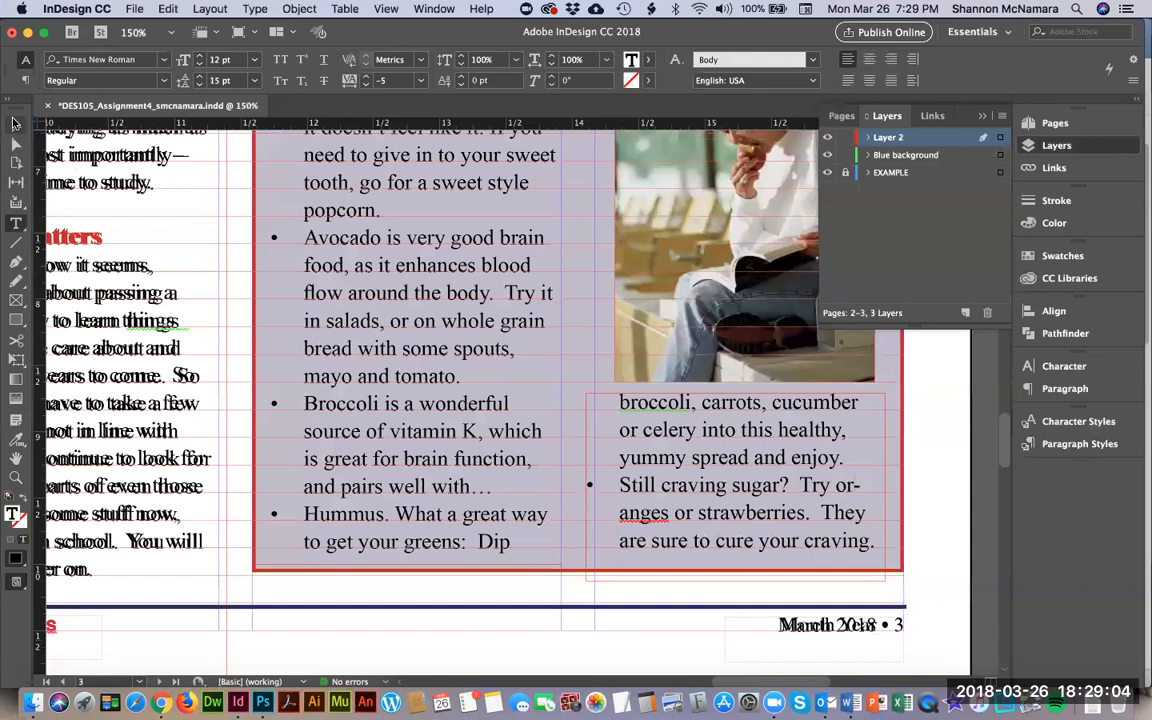
{"action": "left_click", "coordinate": [916, 472]}
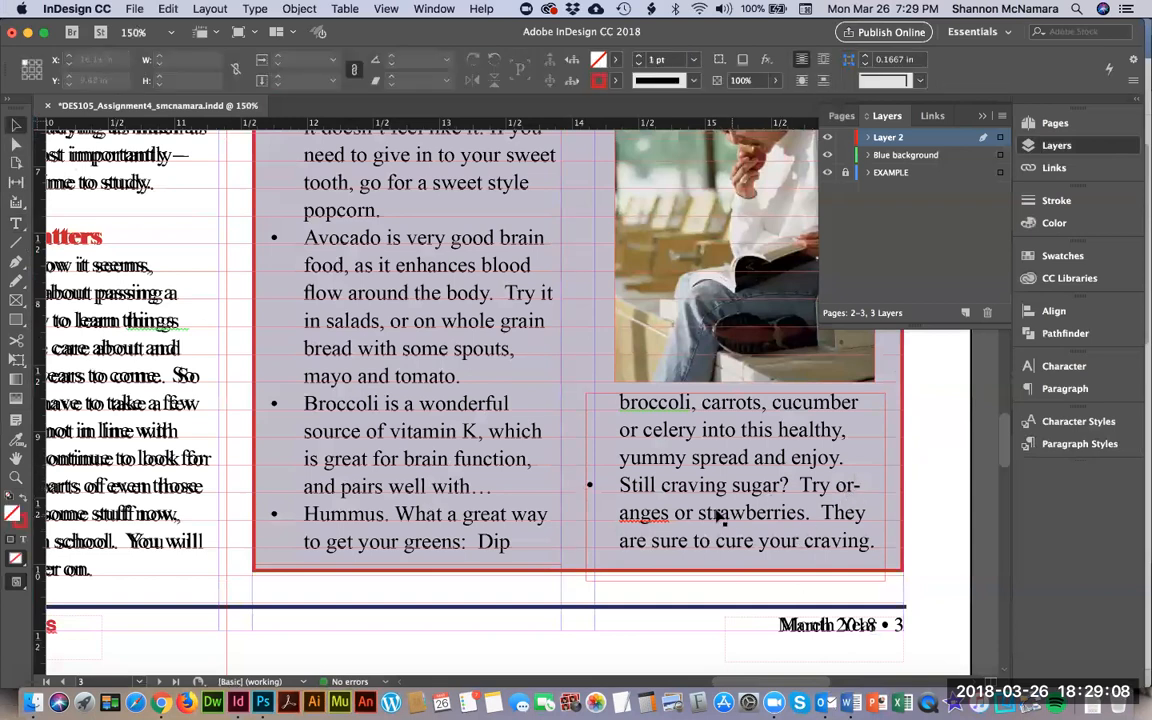
Review the whole page 2–3 spread and the Graduation back page for remaining differences from the sample.
{"action": "key", "text": "super+alt+0"}
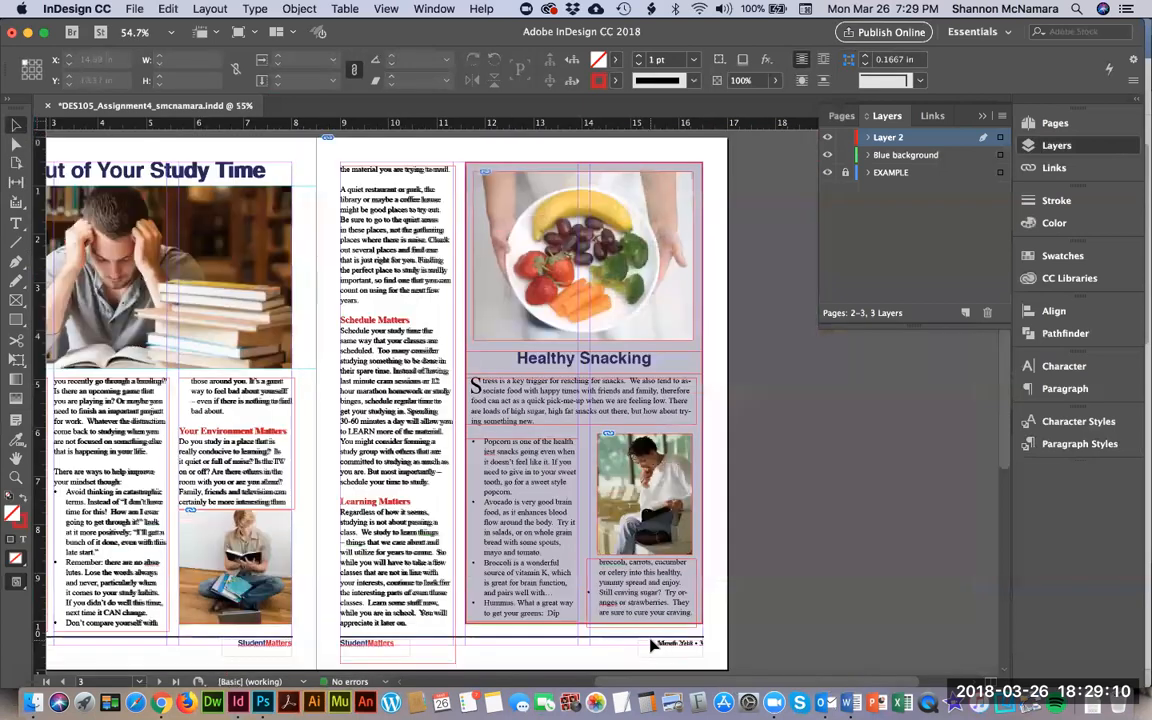
{"action": "left_click_drag", "start_coordinate": [195, 503], "coordinate": [400, 358]}
{"action": "scroll", "coordinate": [398, 358], "scroll_direction": "down", "scroll_amount": 5}
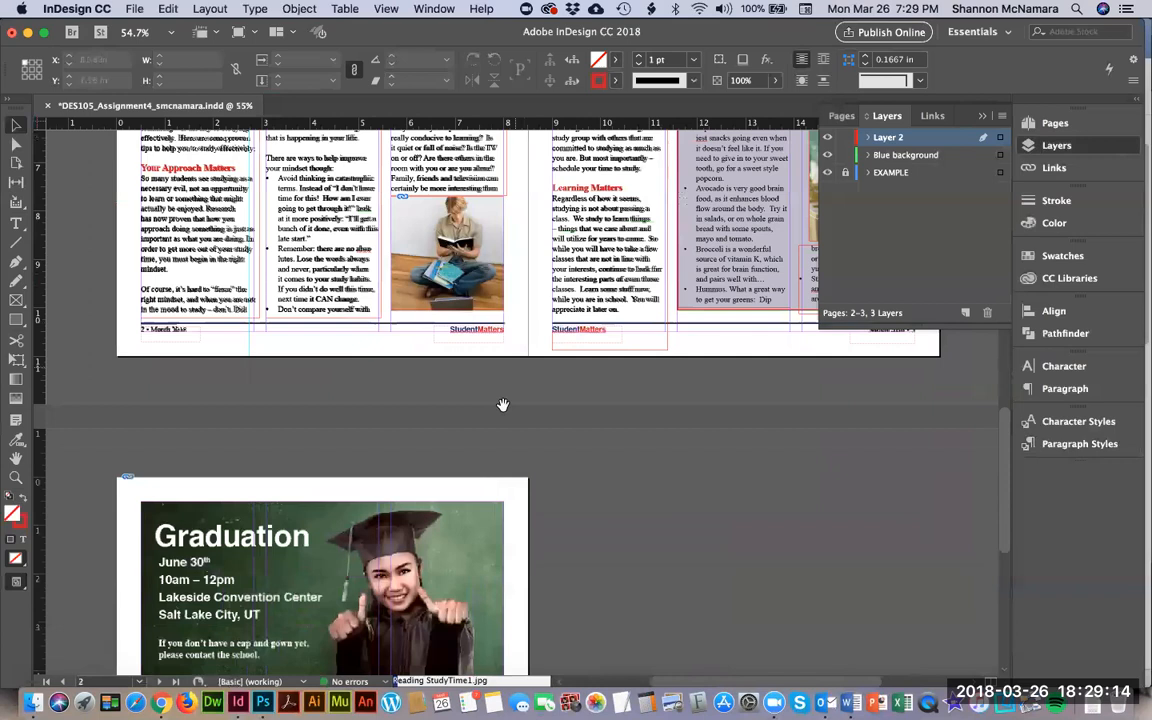
{"action": "left_click_drag", "start_coordinate": [373, 297], "coordinate": [391, 392]}
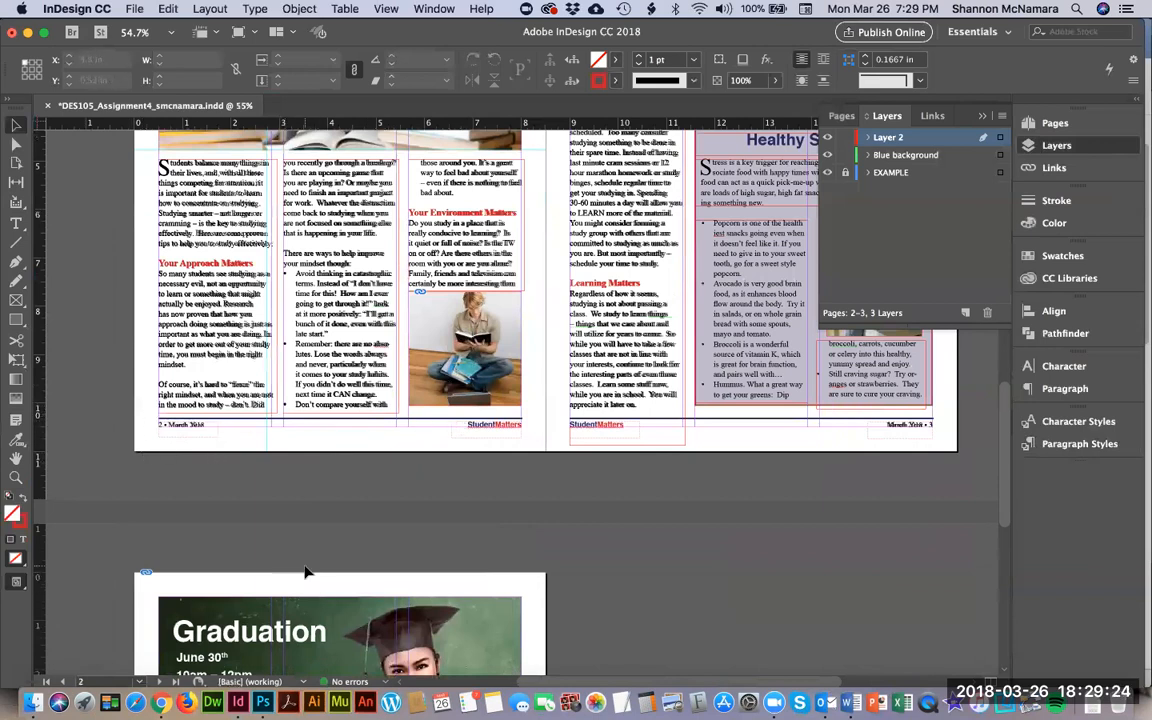
{"action": "scroll", "coordinate": [300, 575], "scroll_direction": "down", "scroll_amount": 5}
{"action": "scroll", "coordinate": [344, 354], "scroll_direction": "down", "scroll_amount": 5}
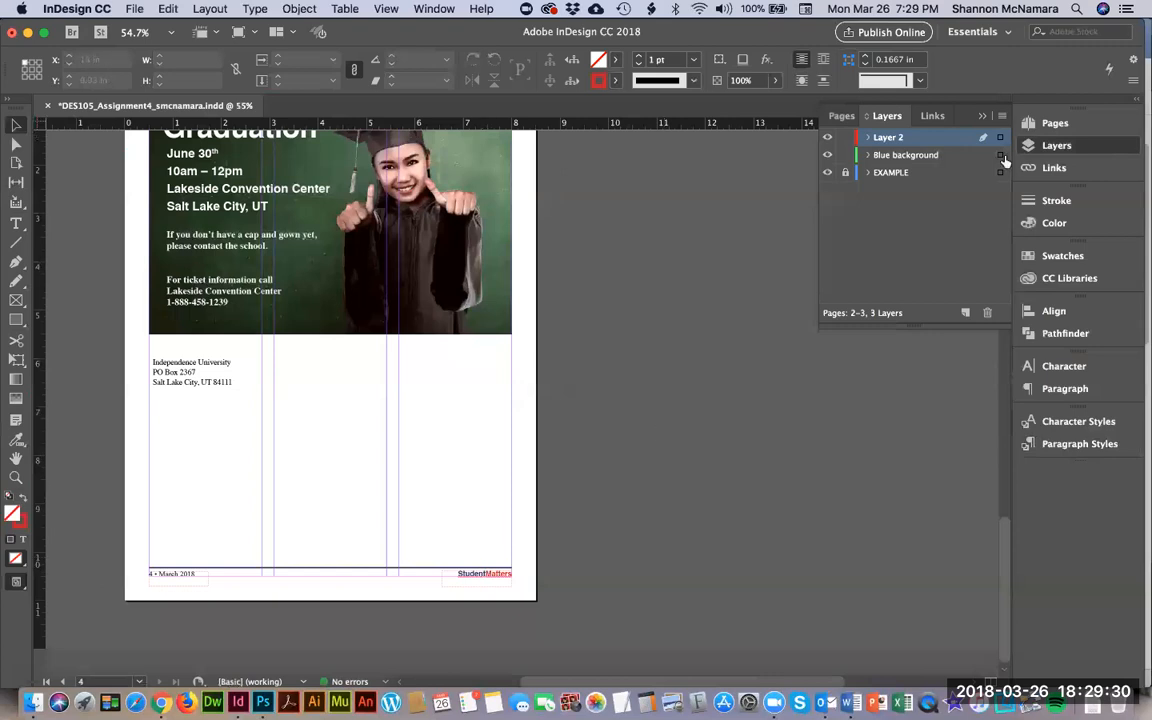
{"action": "scroll", "coordinate": [432, 312], "scroll_direction": "up", "scroll_amount": 10}
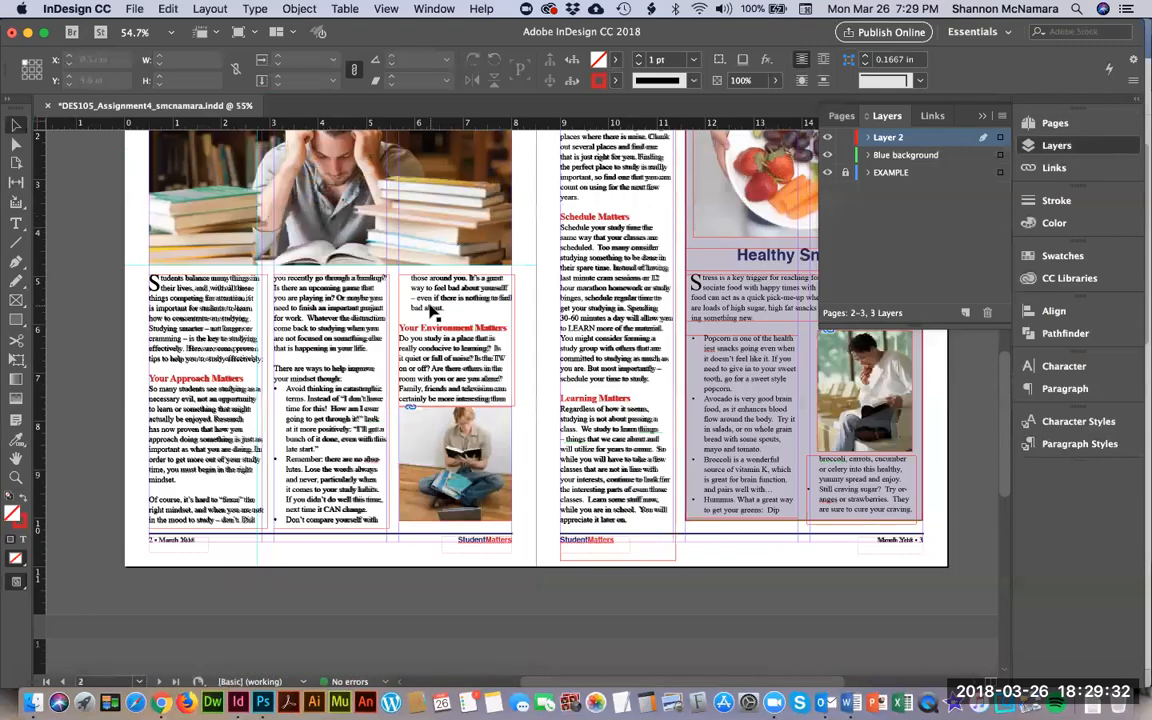
{"action": "scroll", "coordinate": [432, 312], "scroll_direction": "down", "scroll_amount": 6}
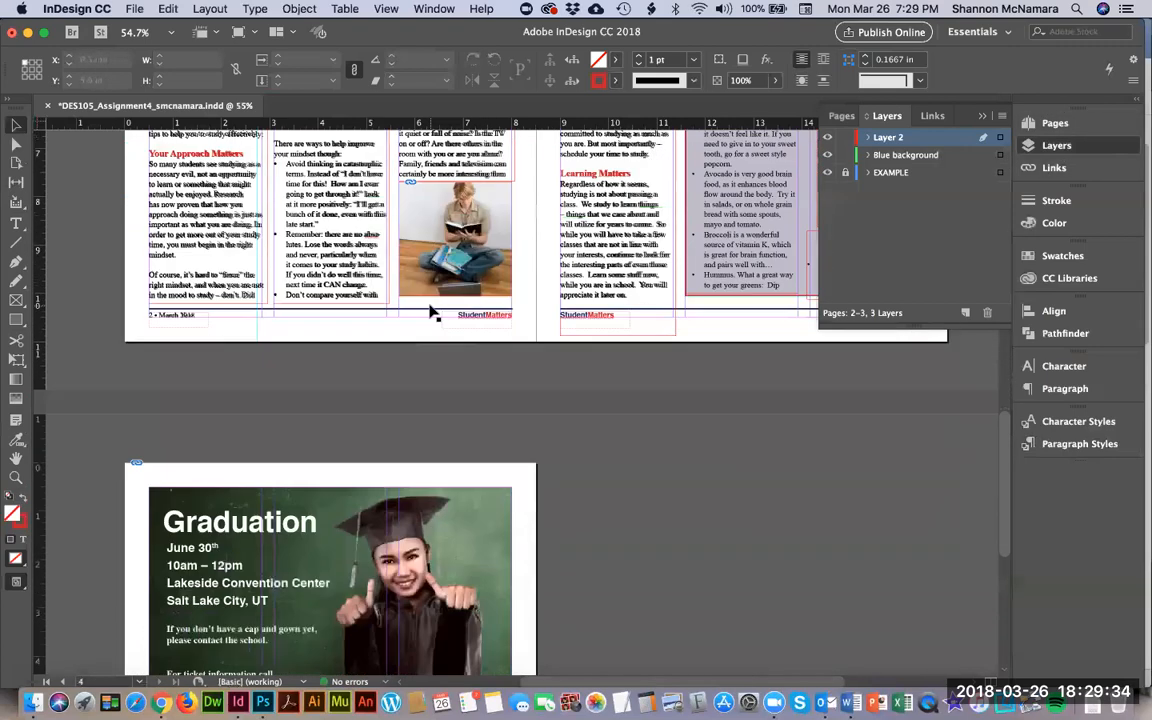
Override all master page items on page 4.
{"action": "left_click", "coordinate": [1055, 123]}
{"action": "scroll", "coordinate": [435, 372], "scroll_direction": "down", "scroll_amount": 4}
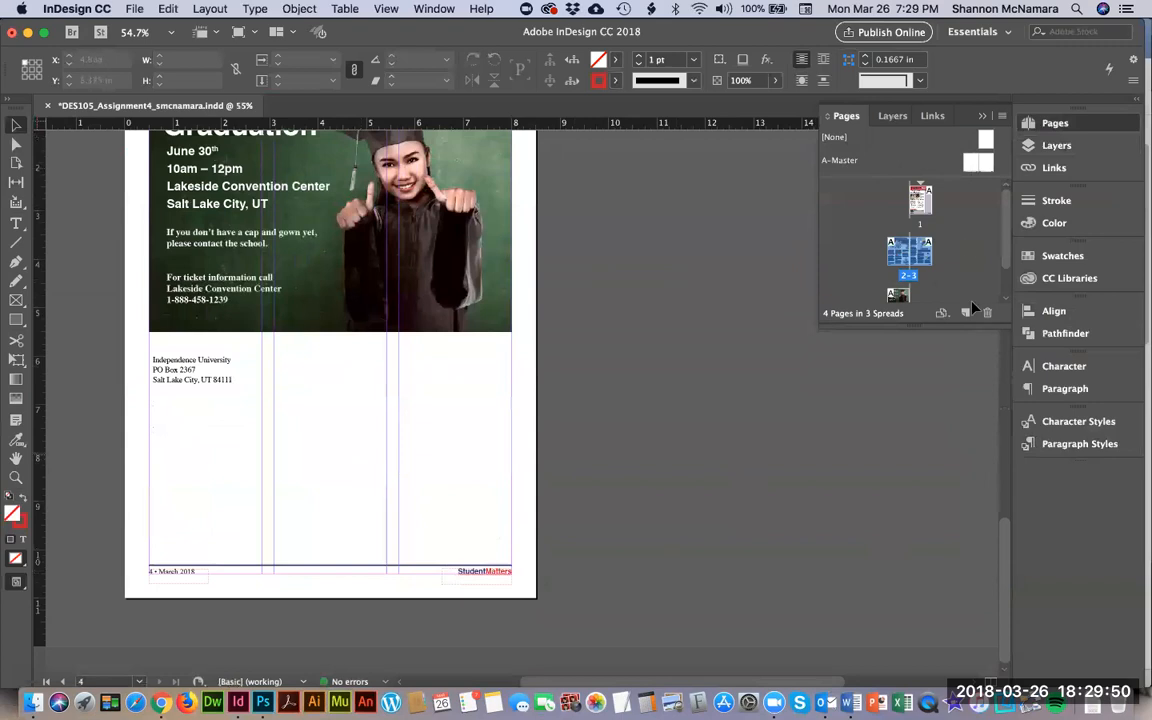
{"action": "scroll", "coordinate": [947, 231], "scroll_direction": "down", "scroll_amount": 3}
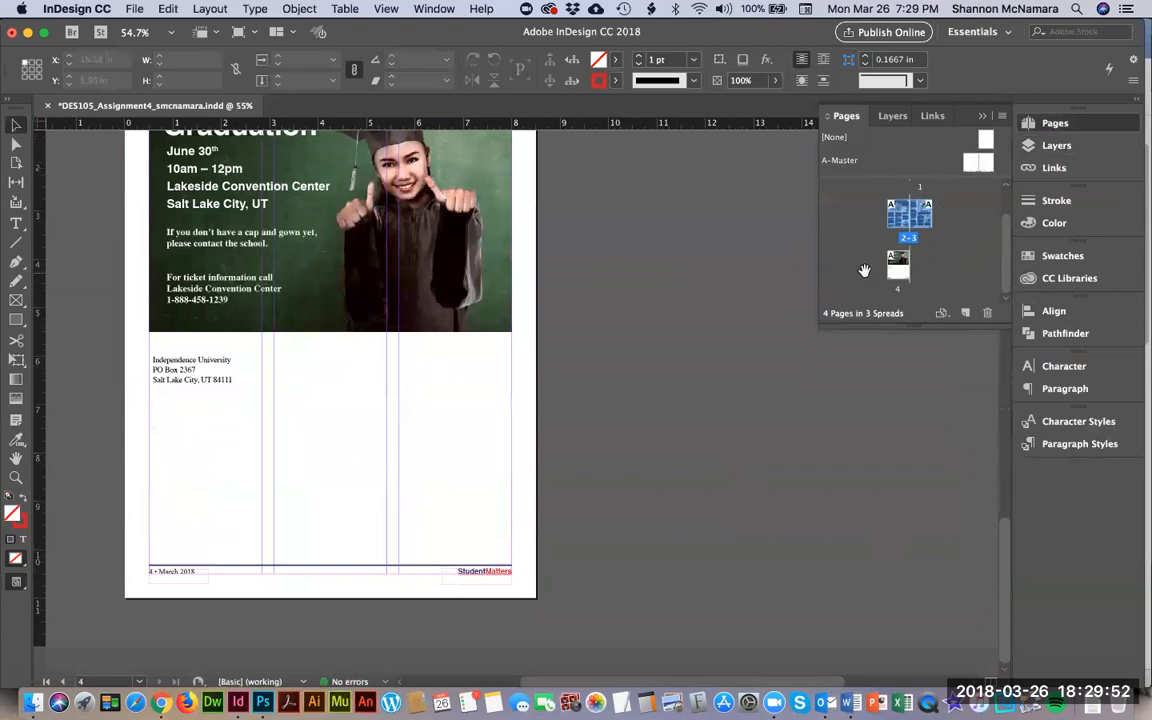
{"action": "left_click", "coordinate": [898, 276]}
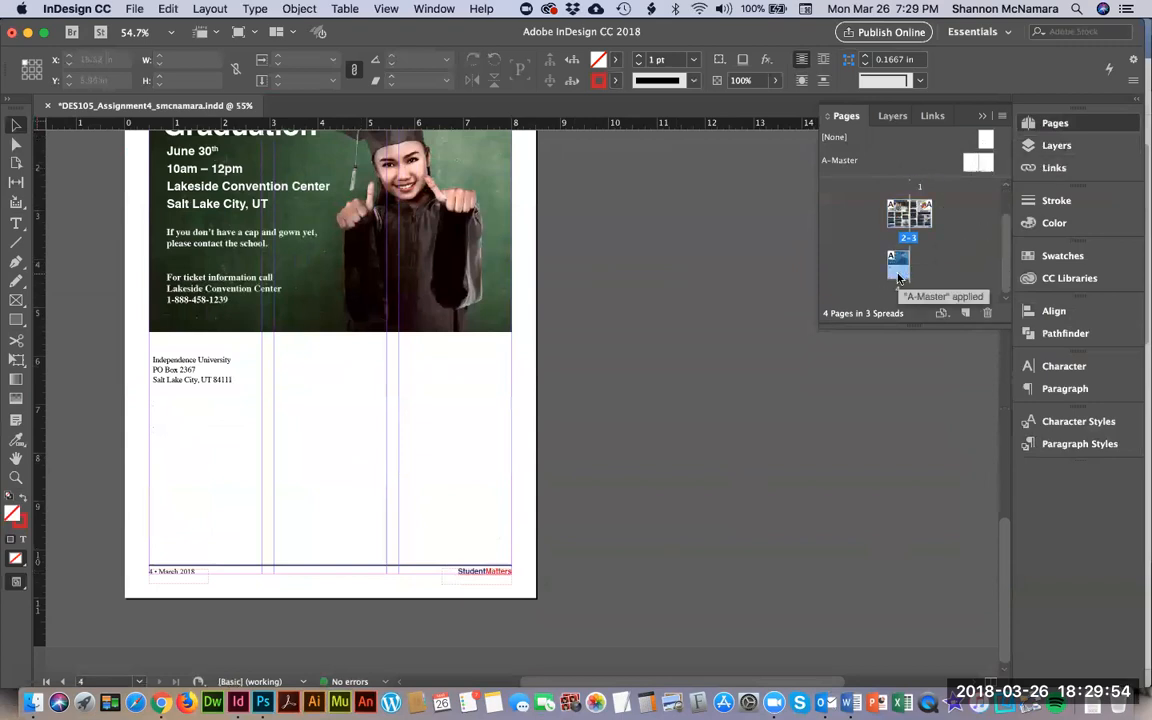
{"action": "right_click", "coordinate": [898, 279]}
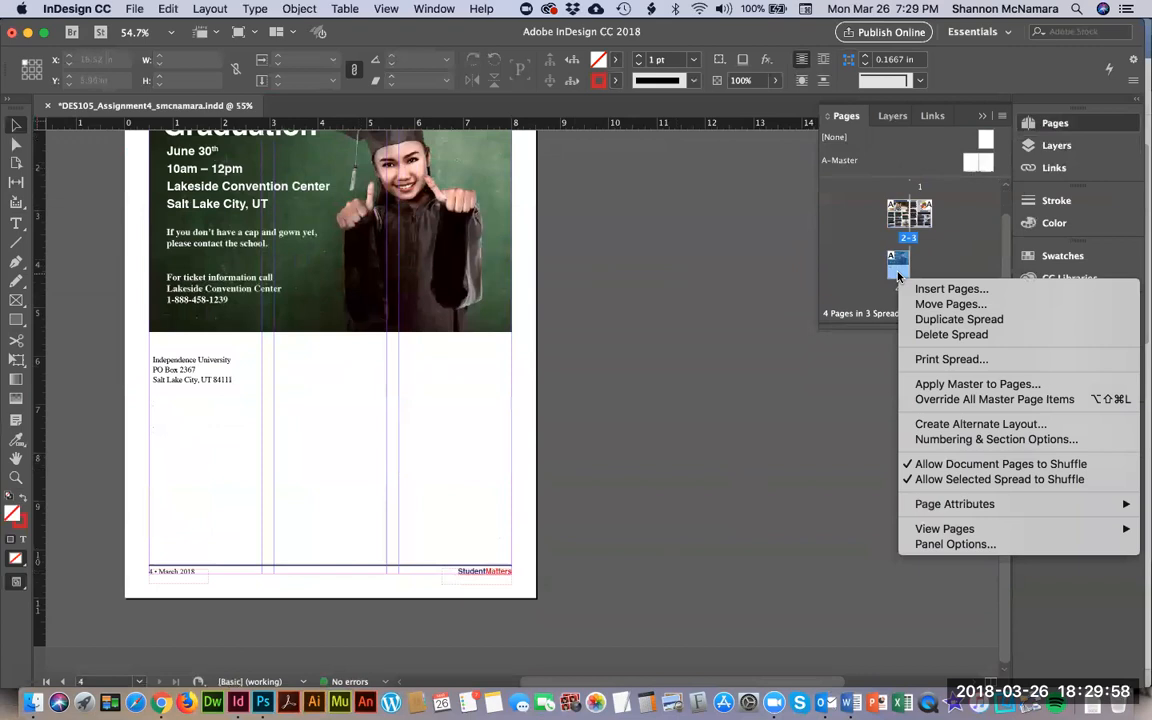
{"action": "left_click", "coordinate": [965, 401]}
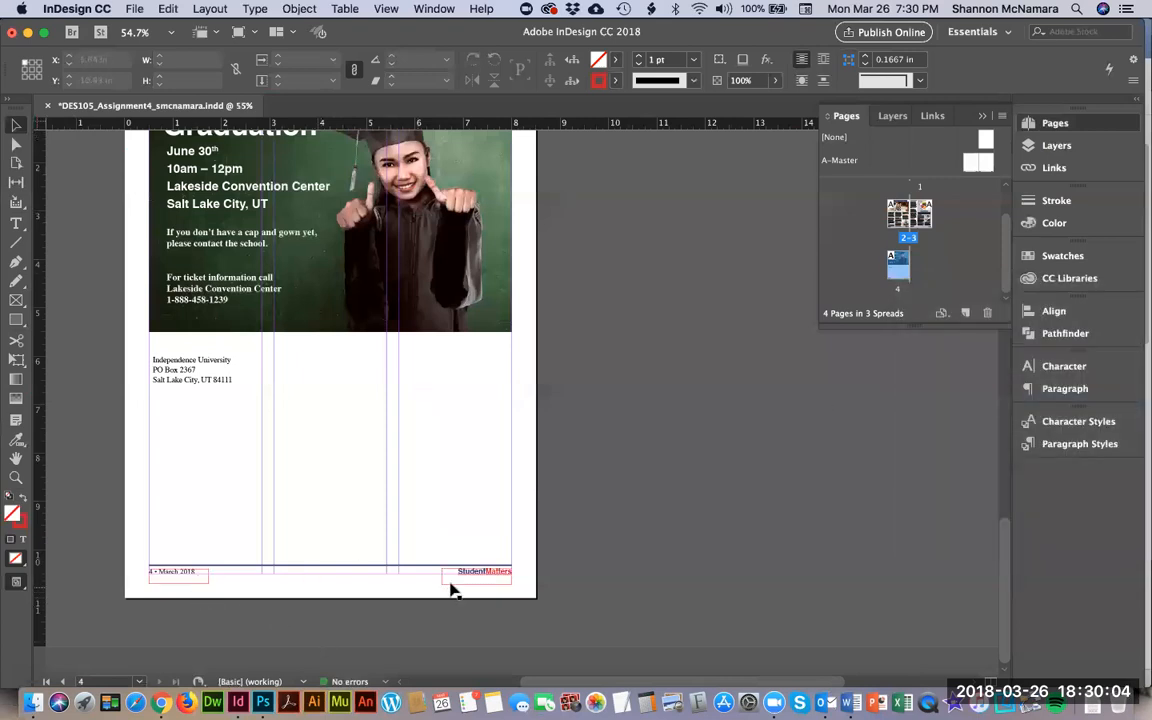
Try deleting the overridden footer line and text frames from page 4, and undo both the deletion and the override.
{"action": "left_click", "coordinate": [386, 567]}
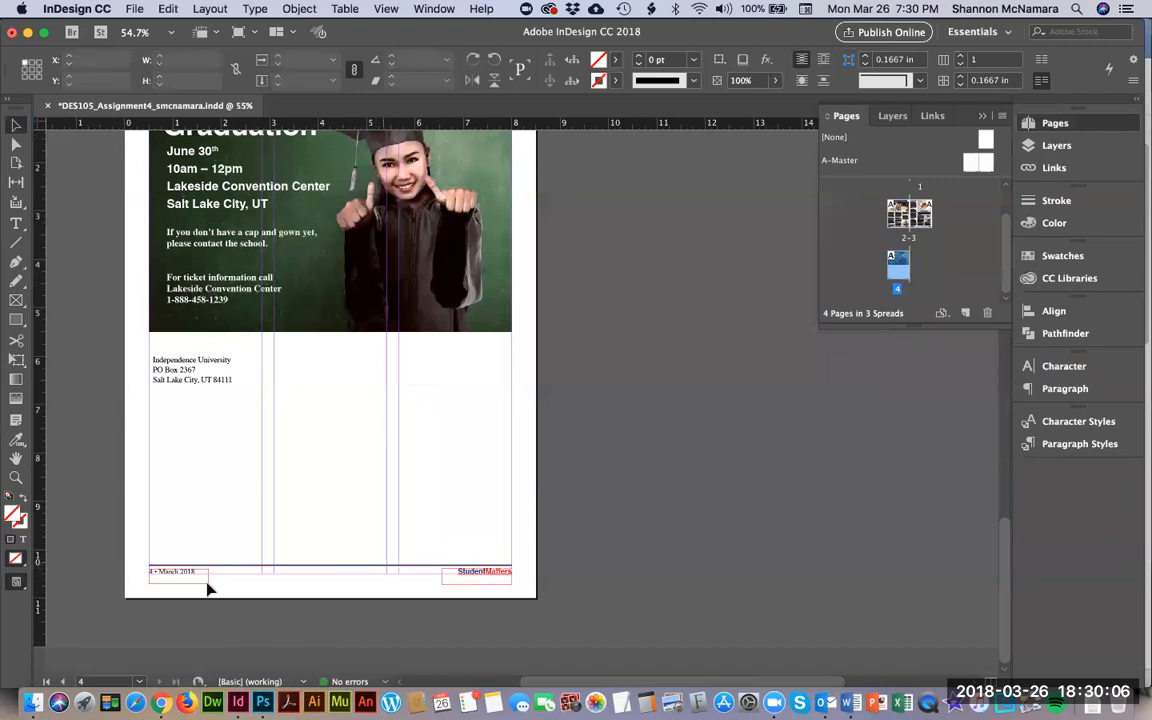
{"action": "left_click", "coordinate": [130, 577]}
{"action": "left_click_drag", "start_coordinate": [138, 565], "coordinate": [512, 578]}
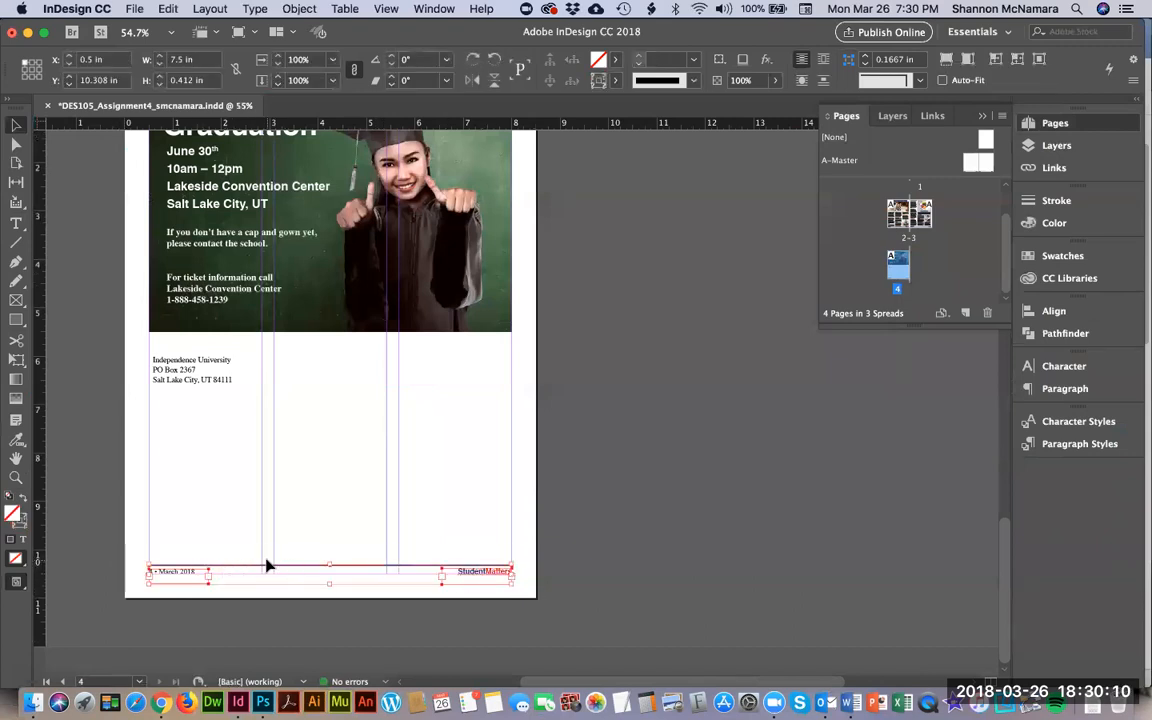
{"action": "key", "text": "Delete"}
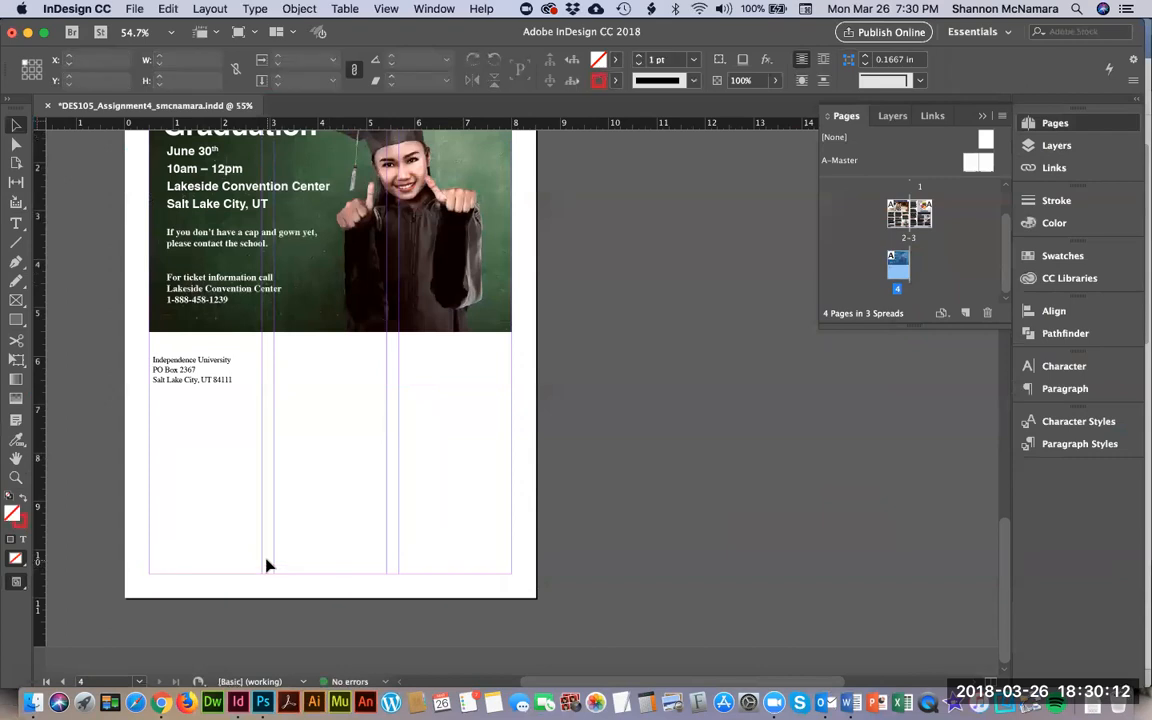
{"action": "key", "text": "super+z"}
{"action": "key", "text": "super+z"}
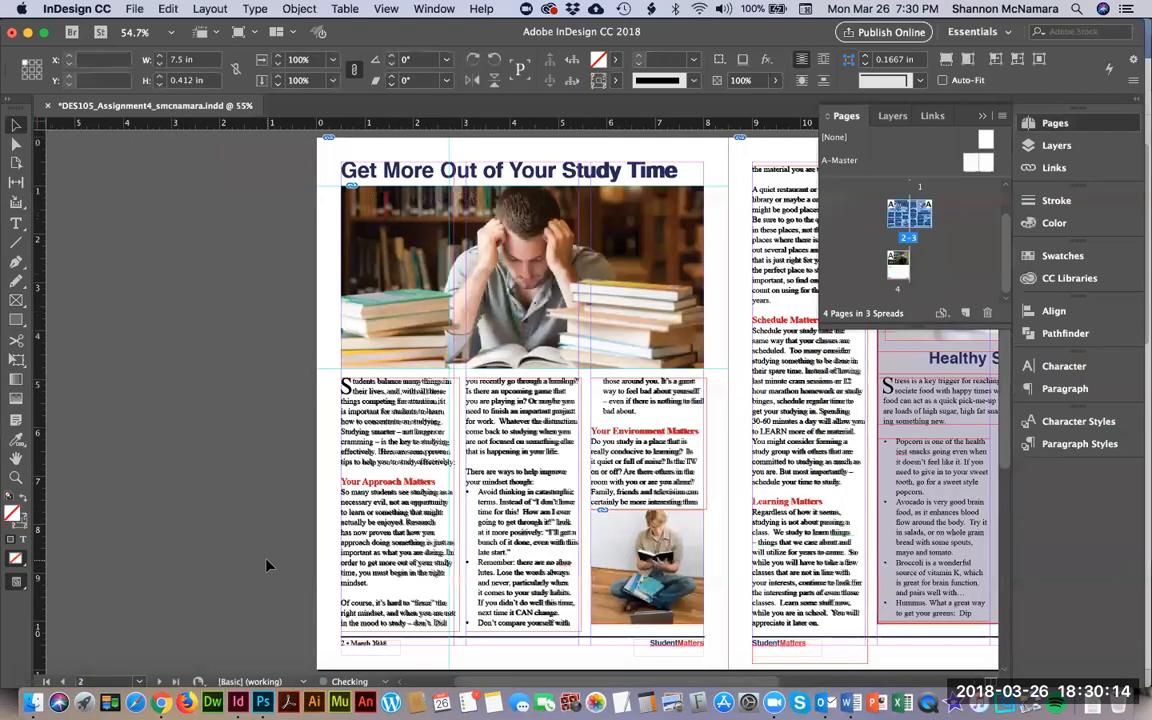
Apply the [None] master to page 4 to remove its footer.
{"action": "scroll", "coordinate": [334, 437], "scroll_direction": "down", "scroll_amount": 10}
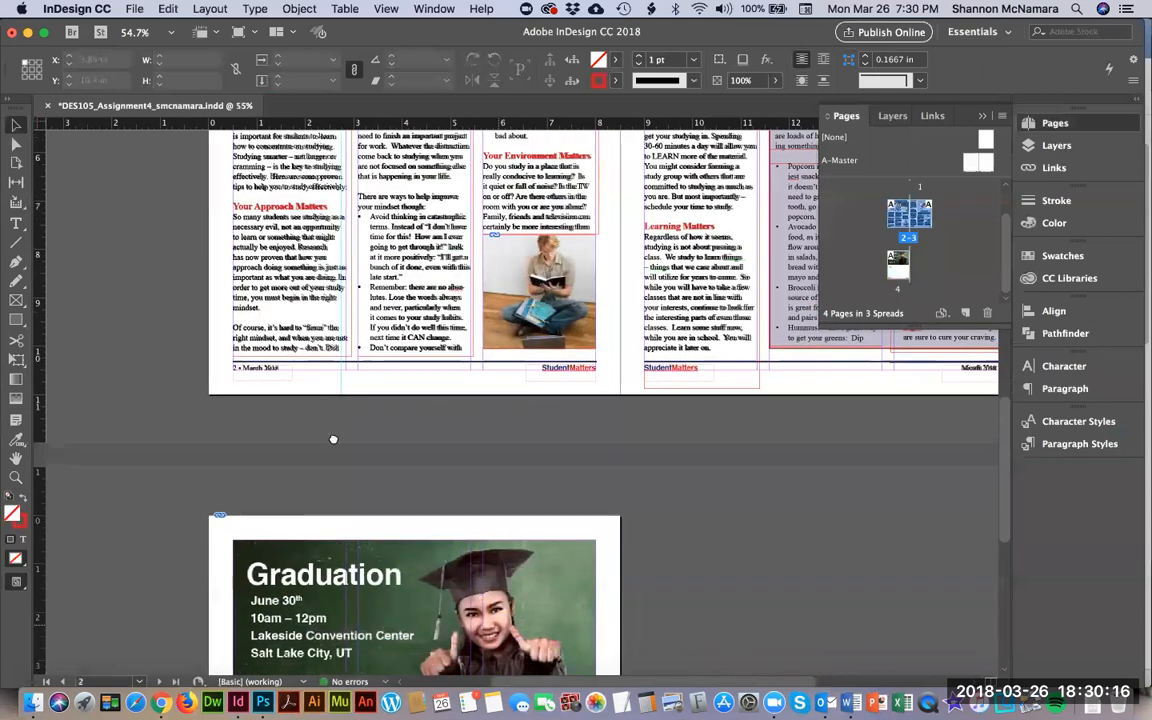
{"action": "scroll", "coordinate": [342, 535], "scroll_direction": "down", "scroll_amount": 4}
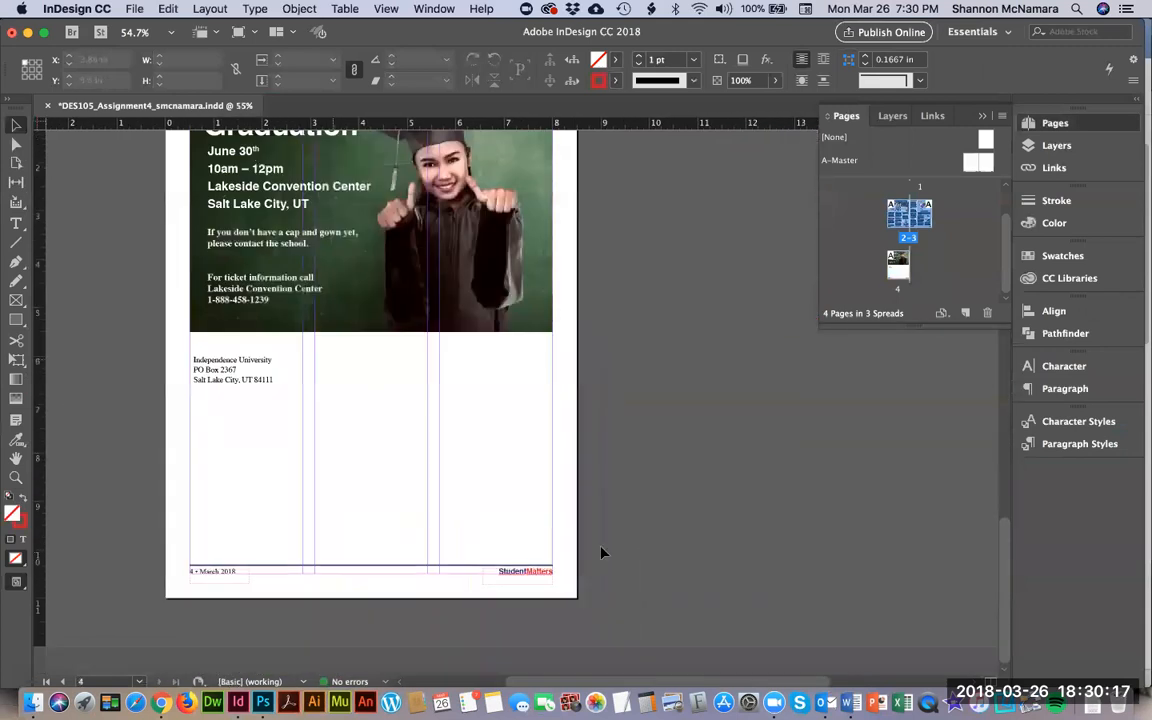
{"action": "left_click", "coordinate": [987, 140], "text": "alt"}
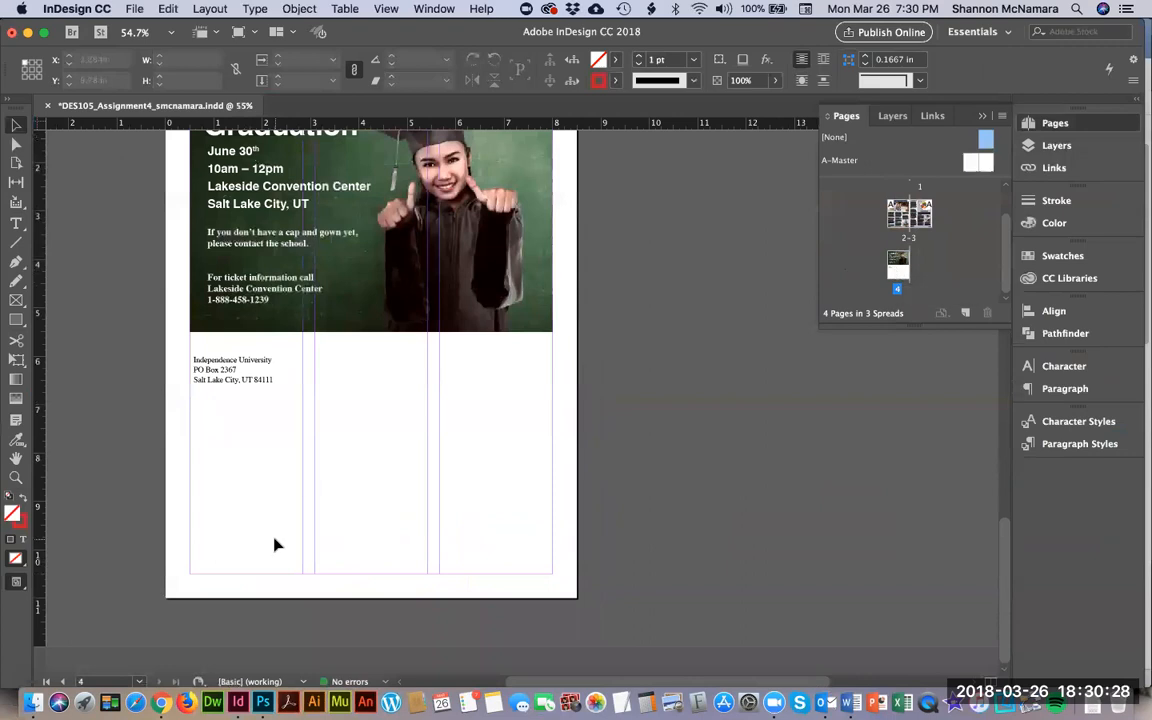
Reapply the left page of A-Master to page 4.
{"action": "left_click", "coordinate": [928, 261]}
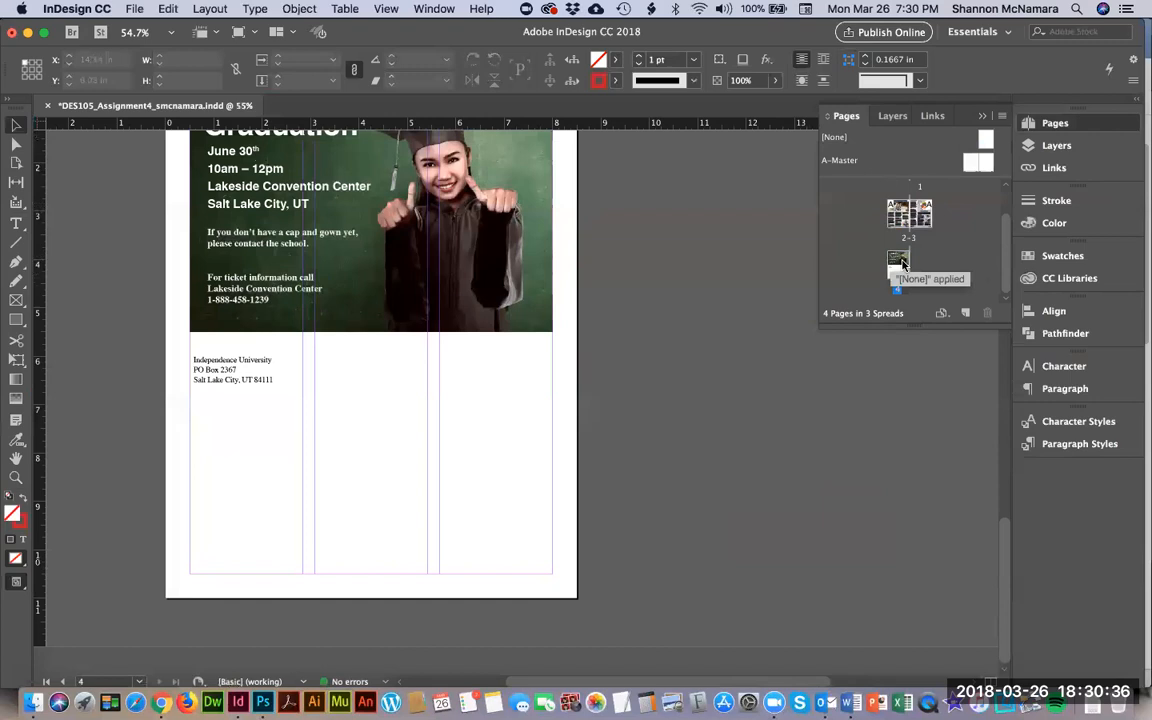
{"action": "left_click_drag", "start_coordinate": [972, 162], "coordinate": [897, 272]}
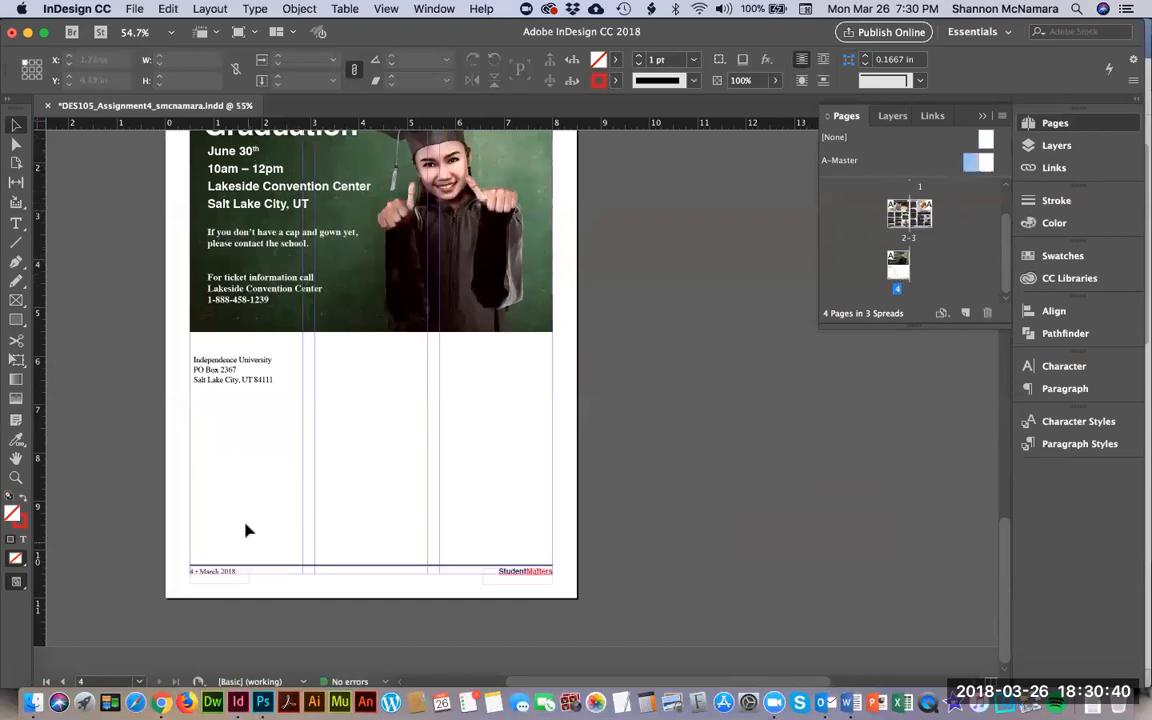
Override all master page items on page 4 and delete its footer line and both footer text frames.
{"action": "right_click", "coordinate": [898, 274]}
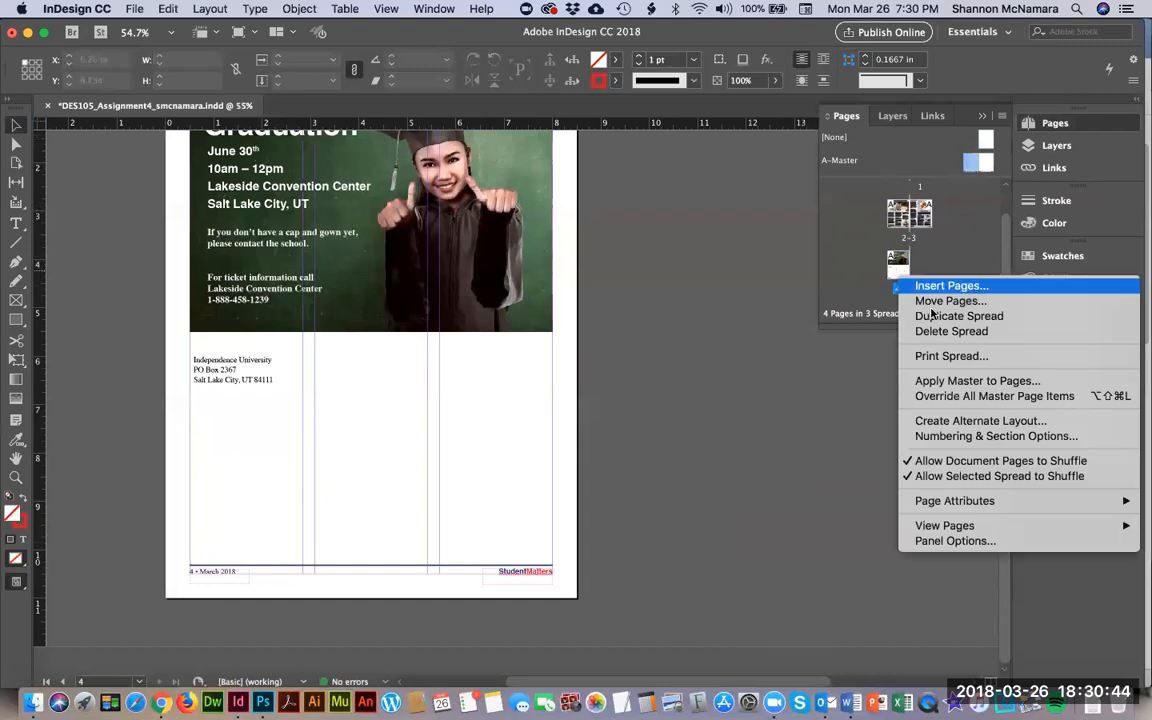
{"action": "left_click", "coordinate": [1000, 396]}
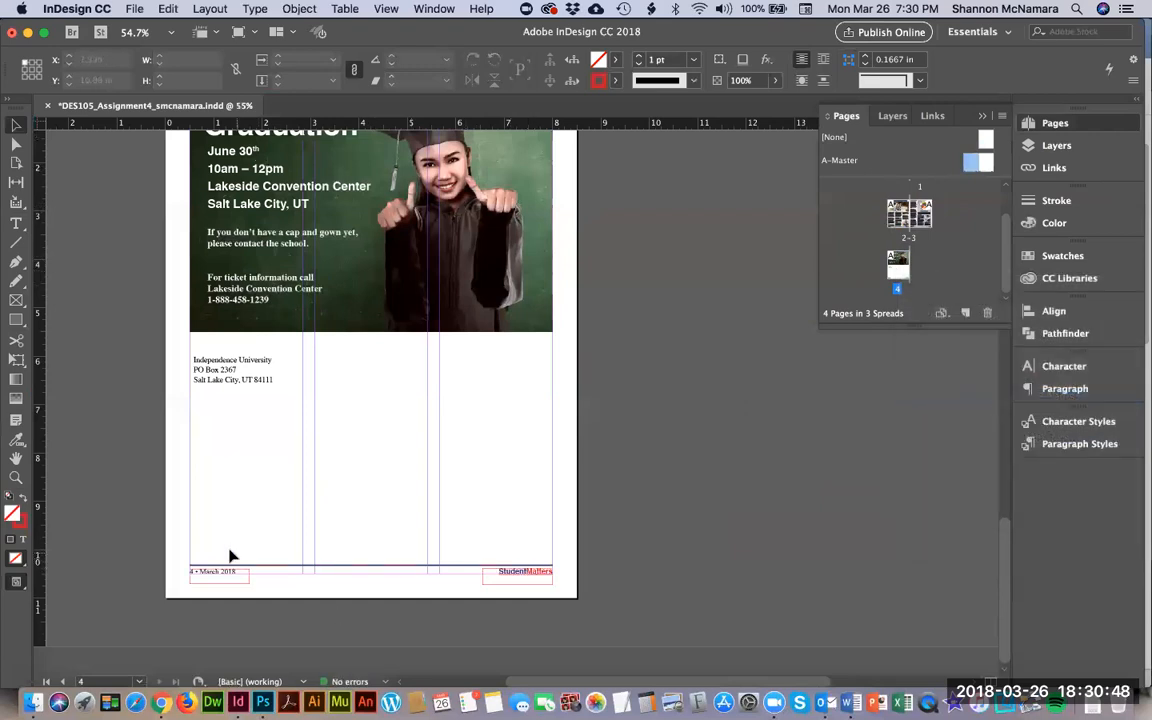
{"action": "left_click_drag", "start_coordinate": [157, 557], "coordinate": [535, 598]}
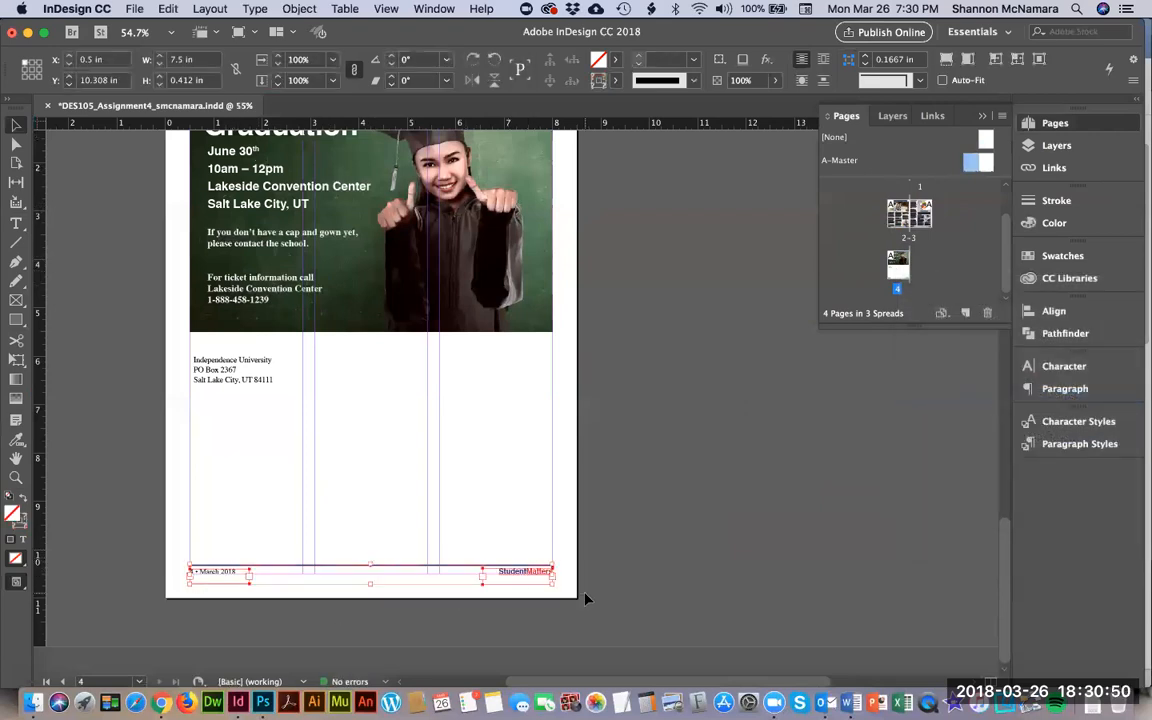
{"action": "key", "text": "Delete"}
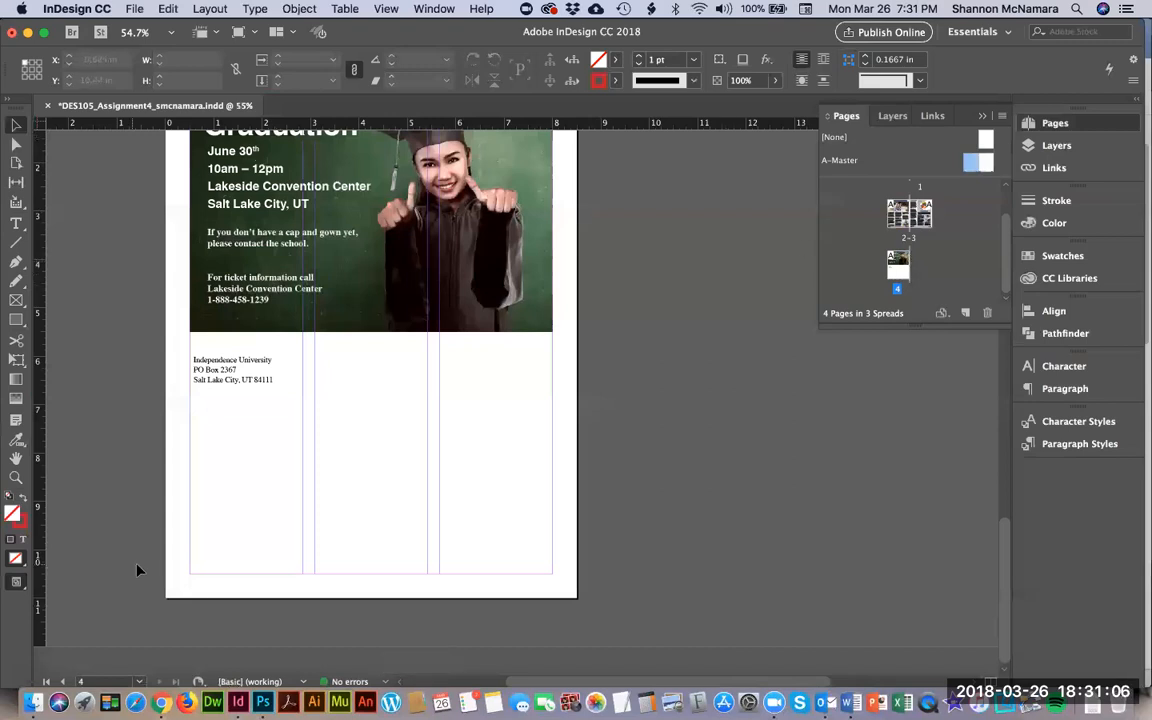
Inspect the page 4 return address block by hiding the EXAMPLE layer and showing it again.
{"action": "scroll", "coordinate": [375, 480], "scroll_direction": "up", "scroll_amount": 5}
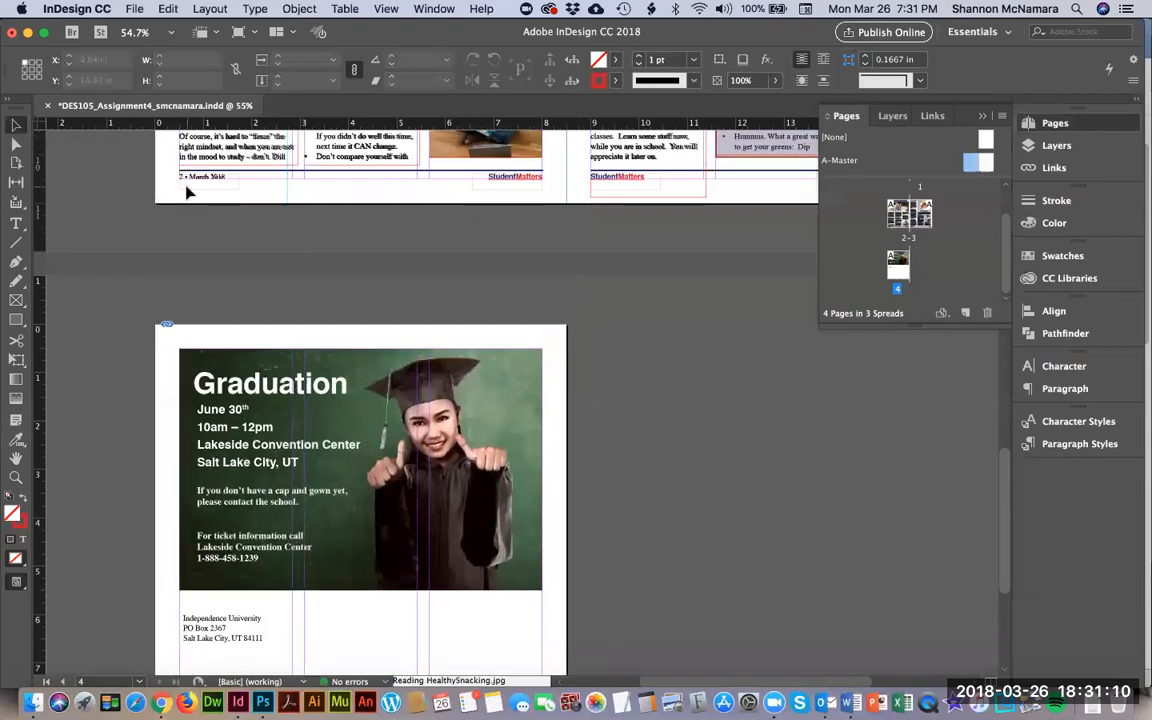
{"action": "scroll", "coordinate": [455, 288], "scroll_direction": "down", "scroll_amount": 5}
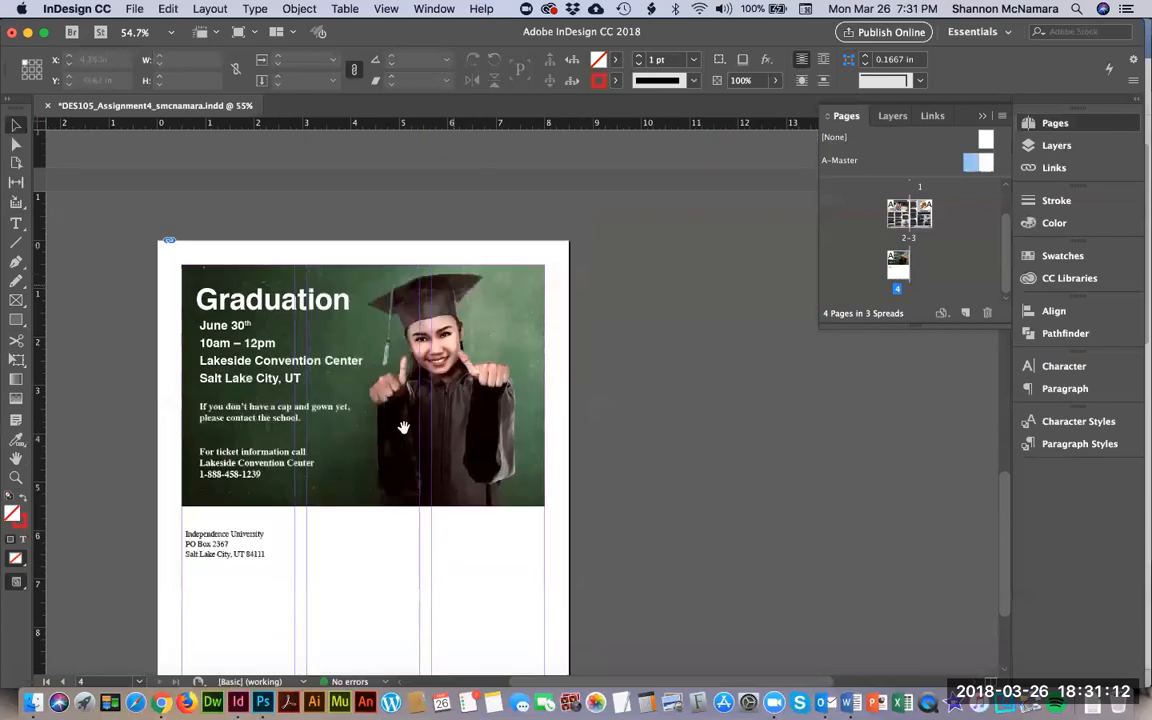
{"action": "key", "text": "super+equal"}
{"action": "key", "text": "super+equal"}
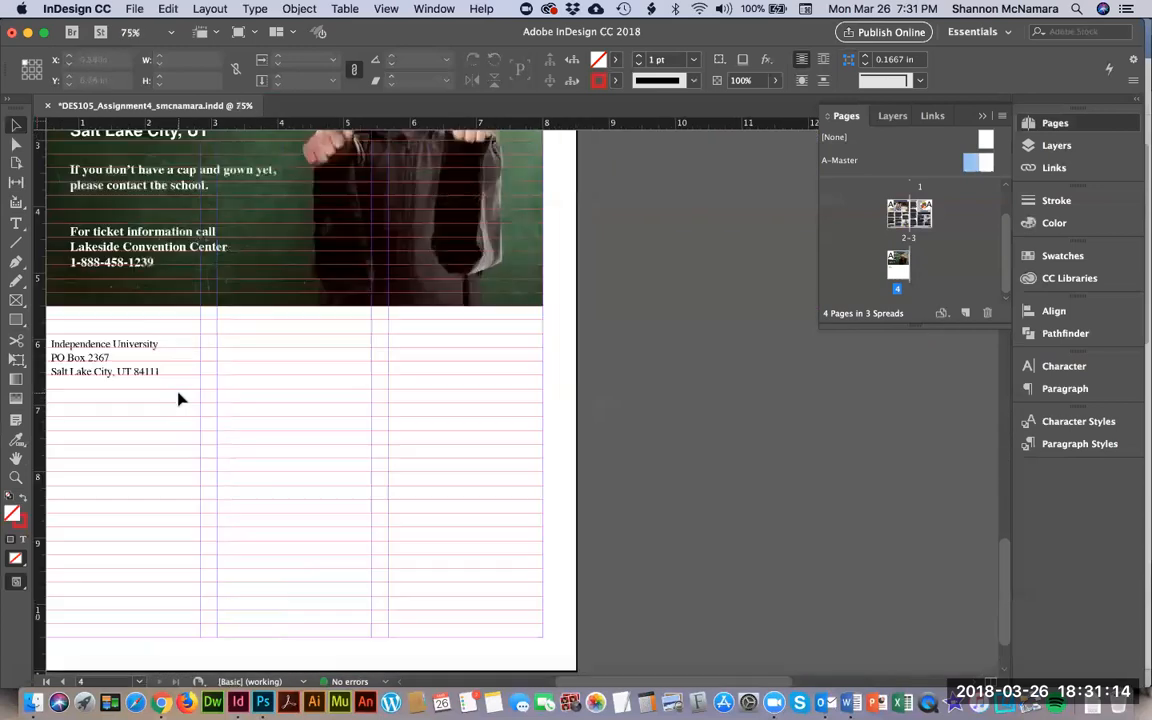
{"action": "left_click_drag", "start_coordinate": [229, 367], "coordinate": [561, 357]}
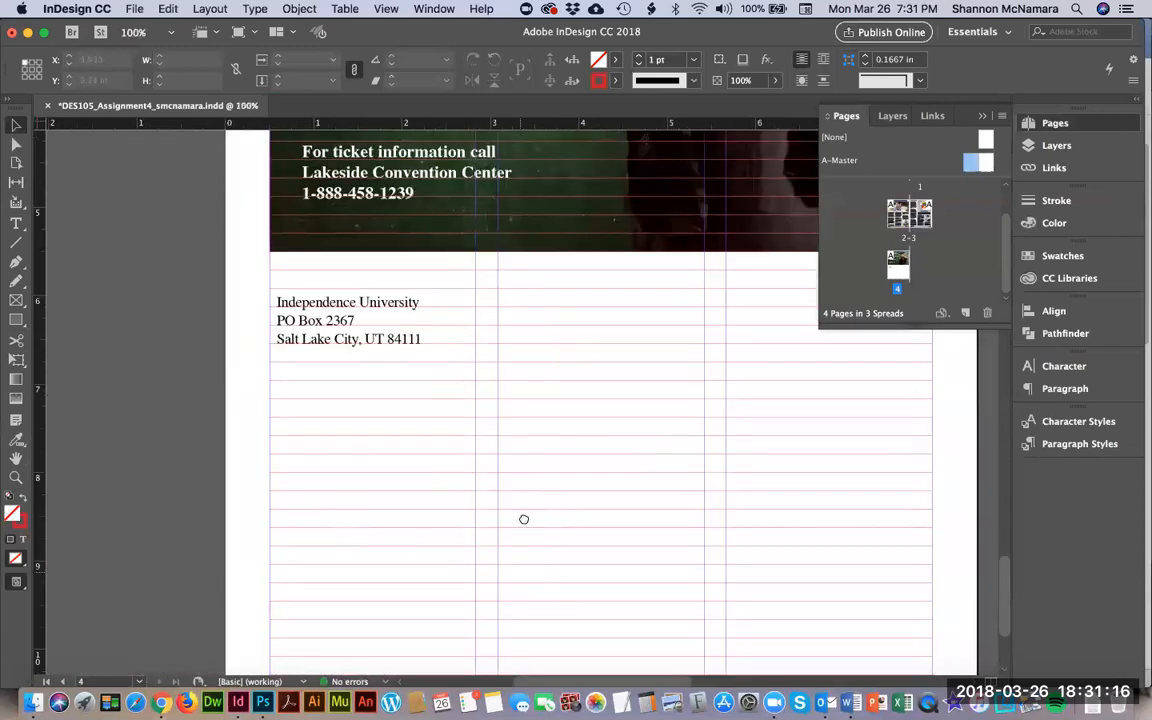
{"action": "scroll", "coordinate": [525, 519], "scroll_direction": "down", "scroll_amount": 3}
{"action": "scroll", "coordinate": [483, 316], "scroll_direction": "up", "scroll_amount": 3}
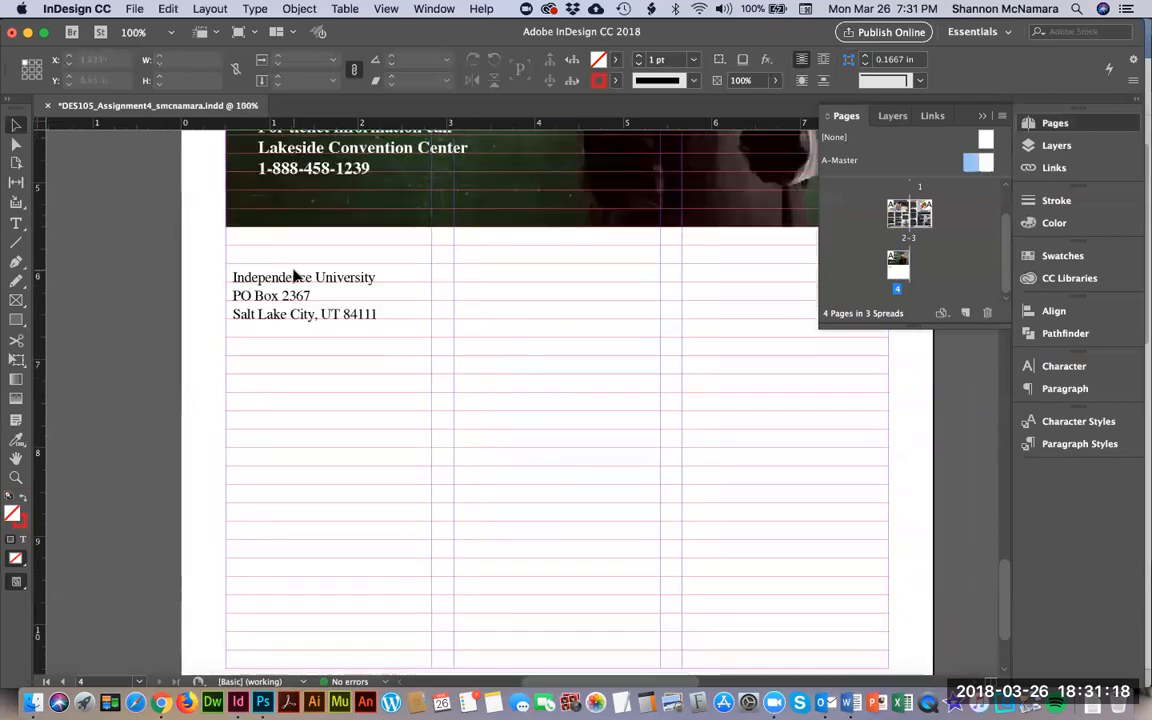
{"action": "left_click", "coordinate": [1056, 146]}
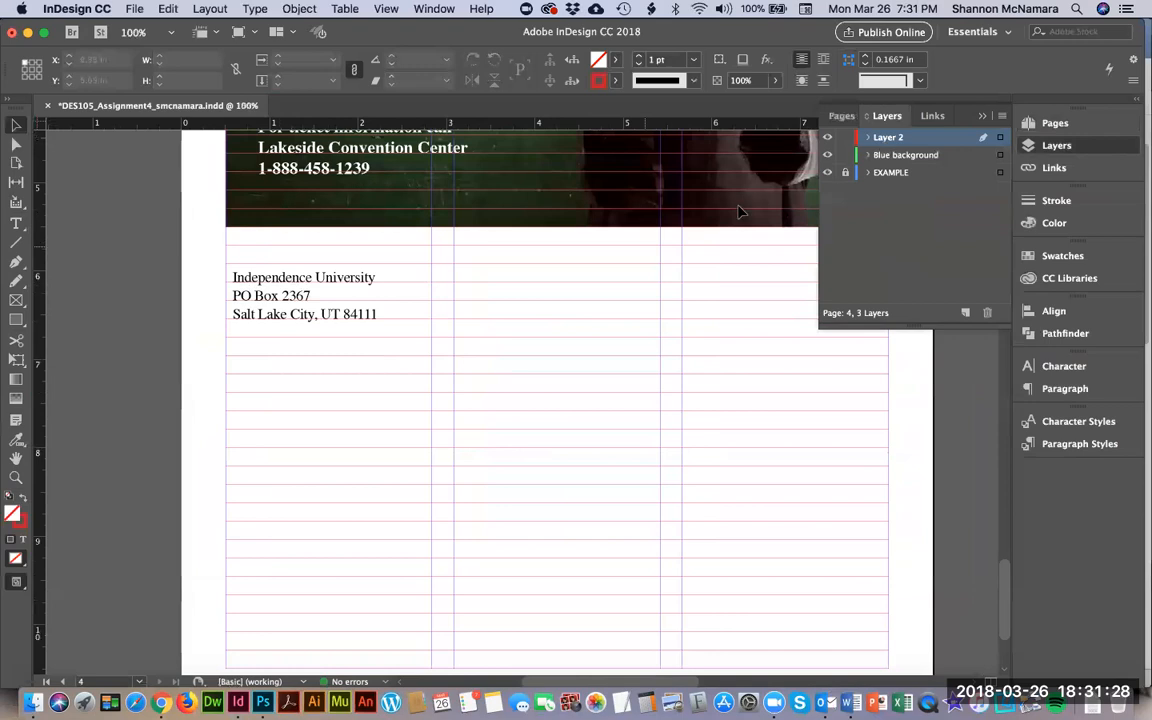
{"action": "left_click", "coordinate": [827, 173]}
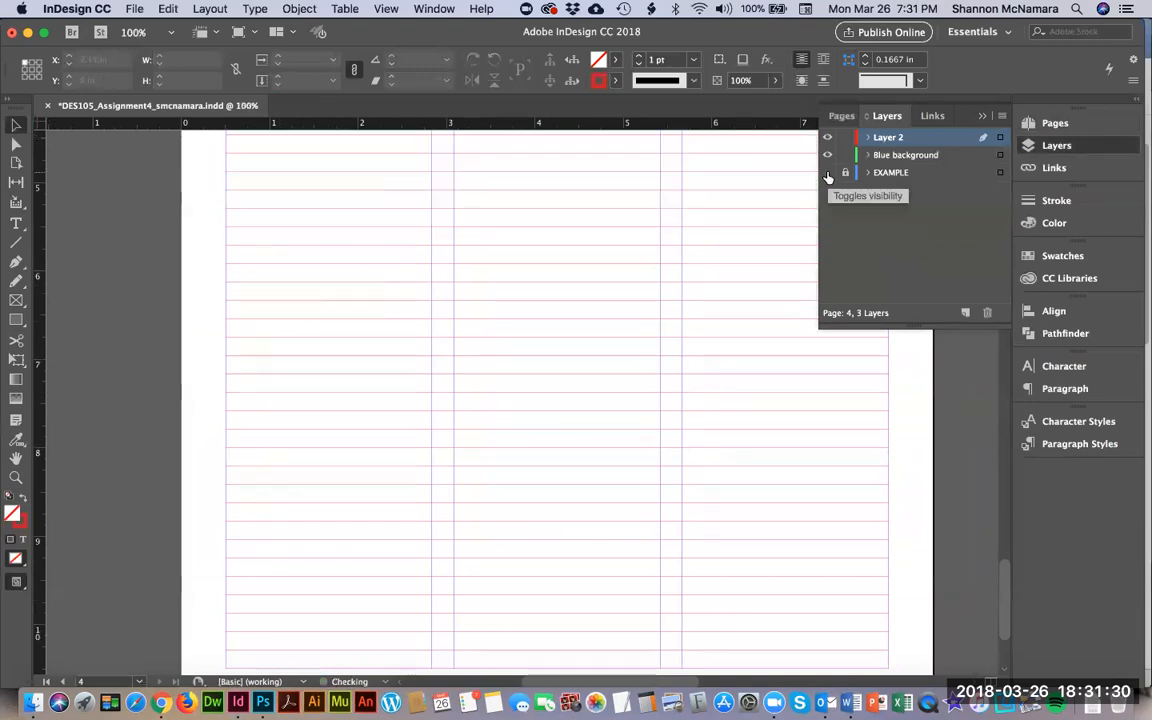
{"action": "left_click", "coordinate": [827, 173]}
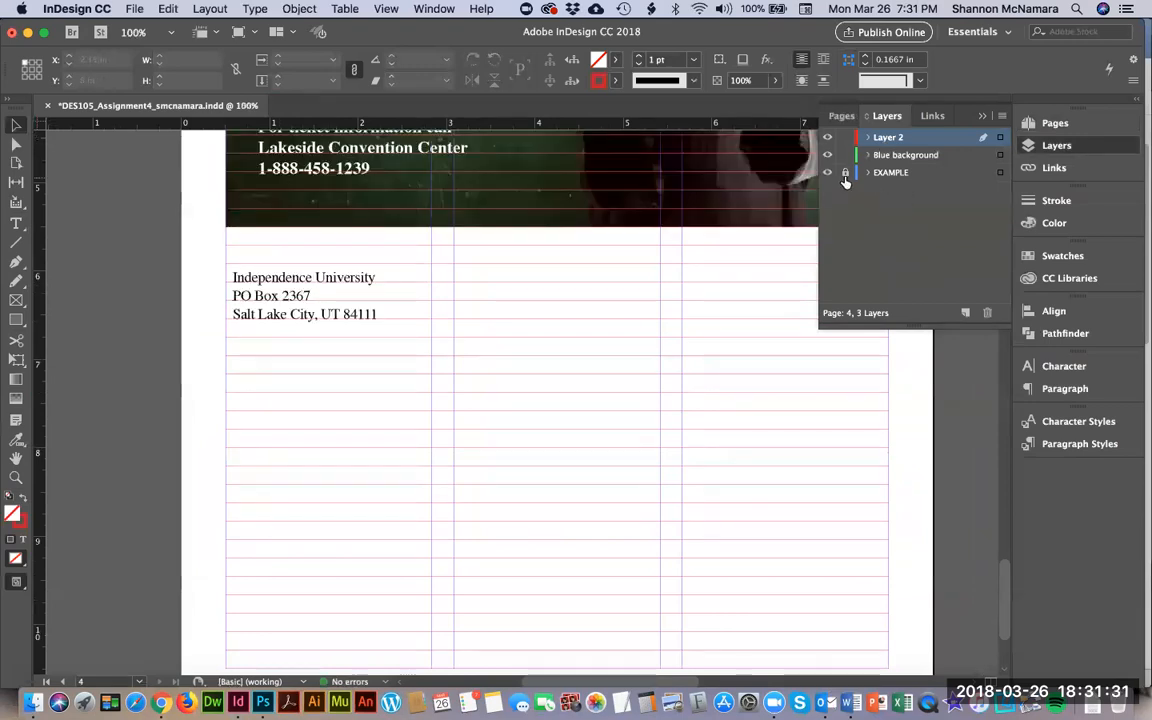
Unlock the EXAMPLE layer, check what its page 4 frame contains by selecting it, and lock the layer again.
{"action": "left_click", "coordinate": [175, 181]}
{"action": "left_click_drag", "start_coordinate": [340, 252], "coordinate": [284, 350]}
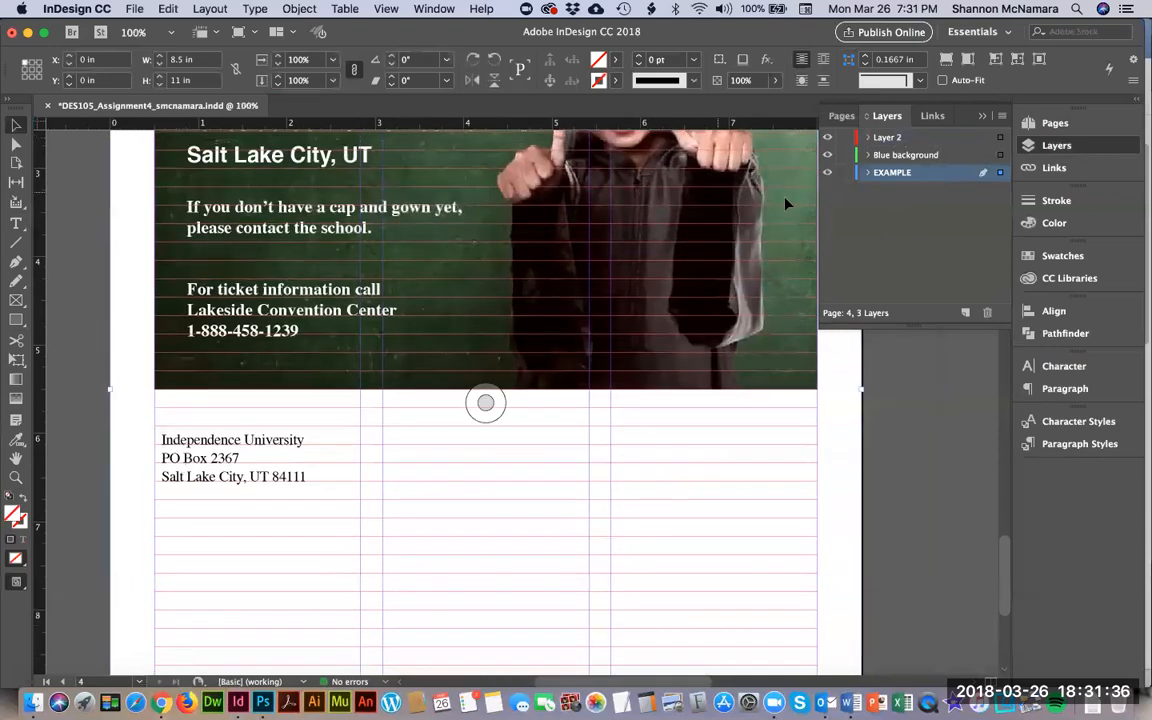
{"action": "left_click", "coordinate": [845, 172]}
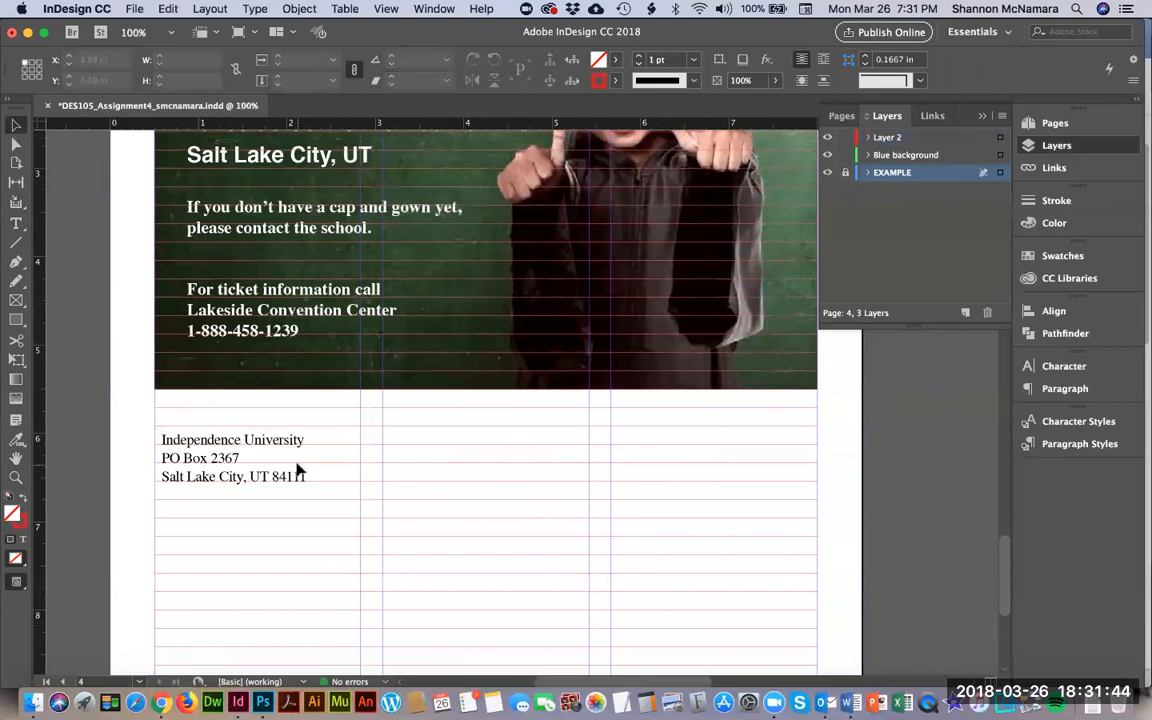
Review the page 2–3 spread and the cover page's masthead, lead article, sidebar and Table of Contents.
{"action": "scroll", "coordinate": [165, 443], "scroll_direction": "down", "scroll_amount": 1}
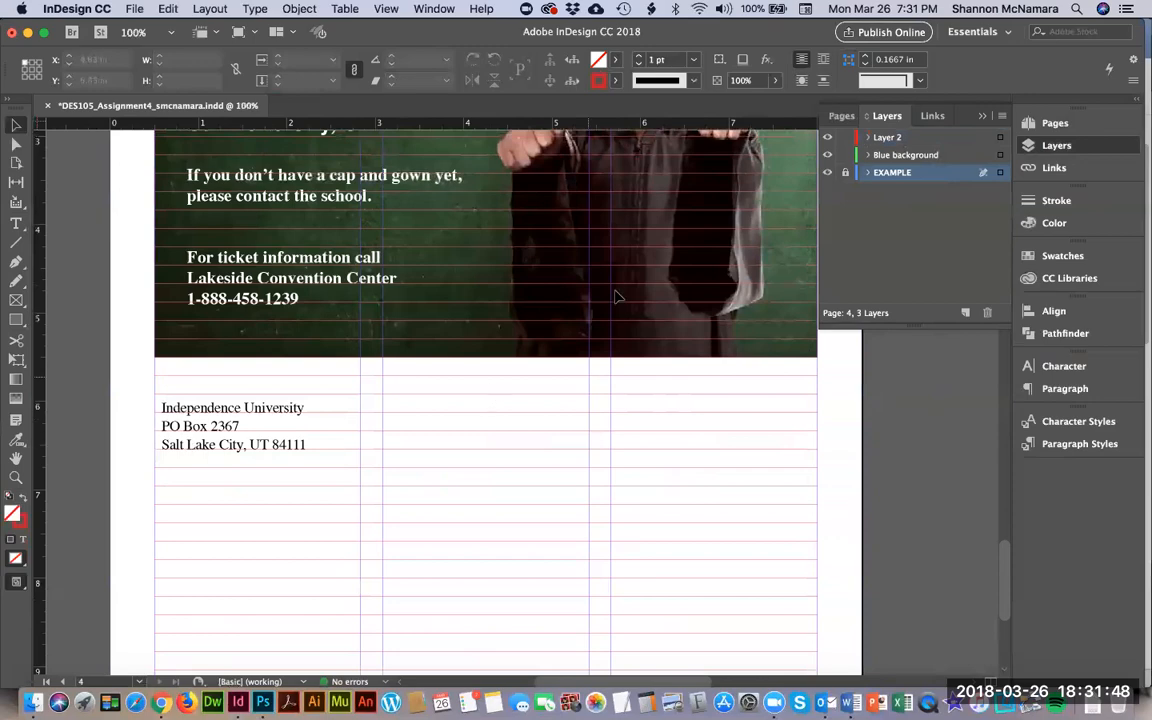
{"action": "scroll", "coordinate": [638, 257], "scroll_direction": "up", "scroll_amount": 15}
{"action": "left_click_drag", "start_coordinate": [605, 262], "coordinate": [464, 555]}
{"action": "mouse_move", "coordinate": [553, 314]}
{"action": "left_mouse_down"}
{"action": "mouse_move", "coordinate": [365, 553]}
{"action": "mouse_move", "coordinate": [520, 332]}
{"action": "mouse_move", "coordinate": [415, 574]}
{"action": "left_mouse_up"}
{"action": "scroll", "coordinate": [512, 339], "scroll_direction": "up", "scroll_amount": 20}
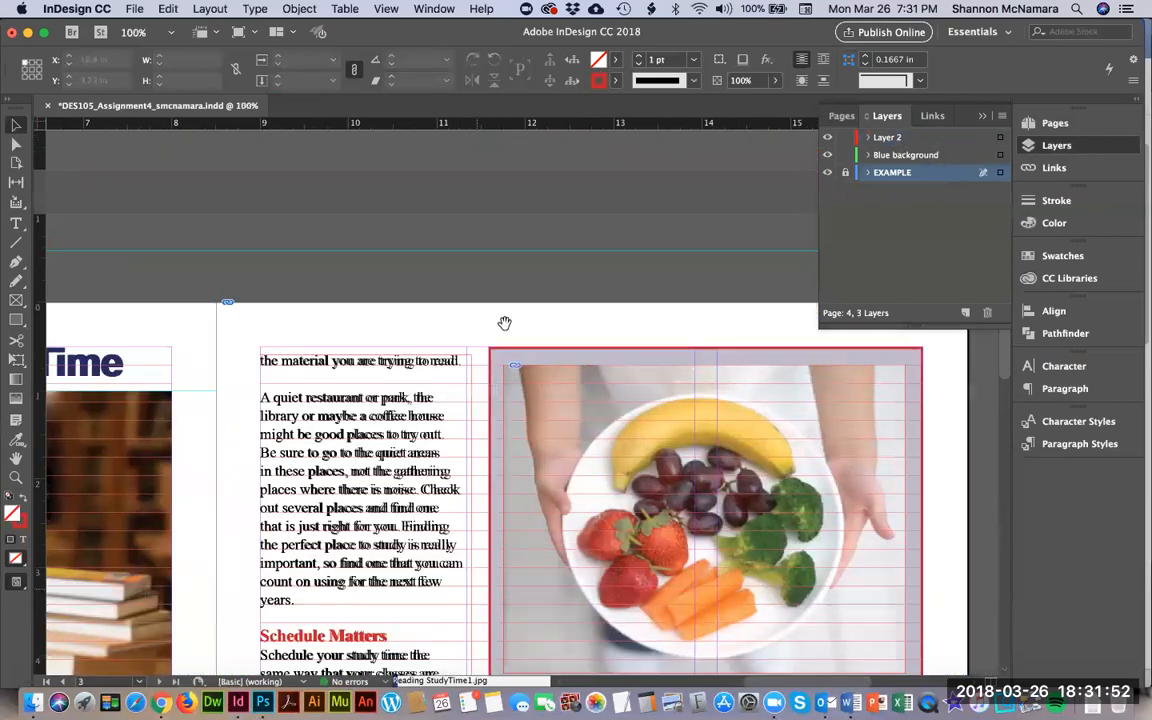
{"action": "scroll", "coordinate": [418, 397], "scroll_direction": "up", "scroll_amount": 5}
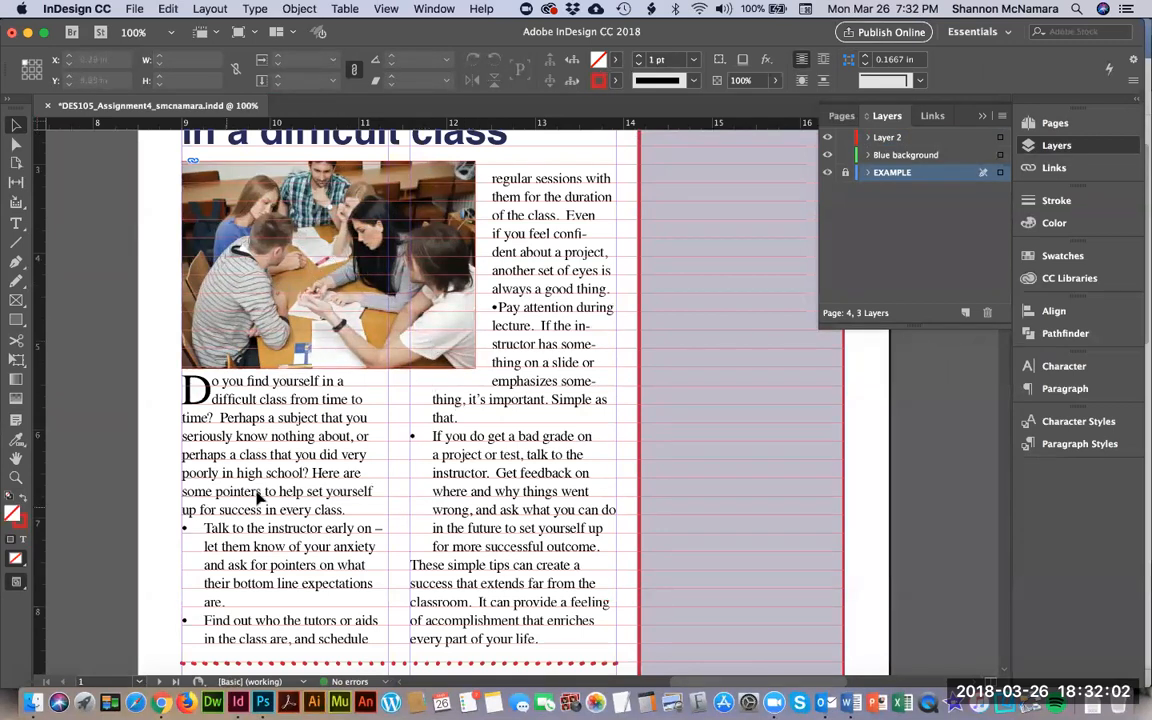
{"action": "scroll", "coordinate": [505, 513], "scroll_direction": "down", "scroll_amount": 10}
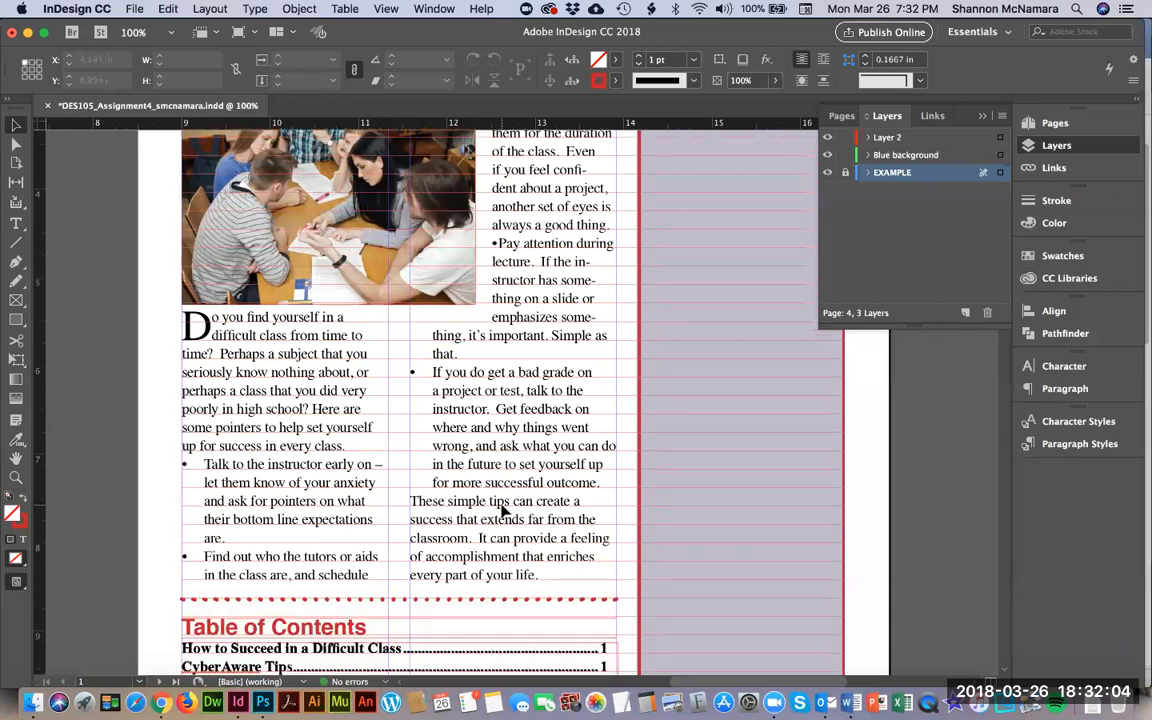
{"action": "scroll", "coordinate": [502, 511], "scroll_direction": "up", "scroll_amount": 3}
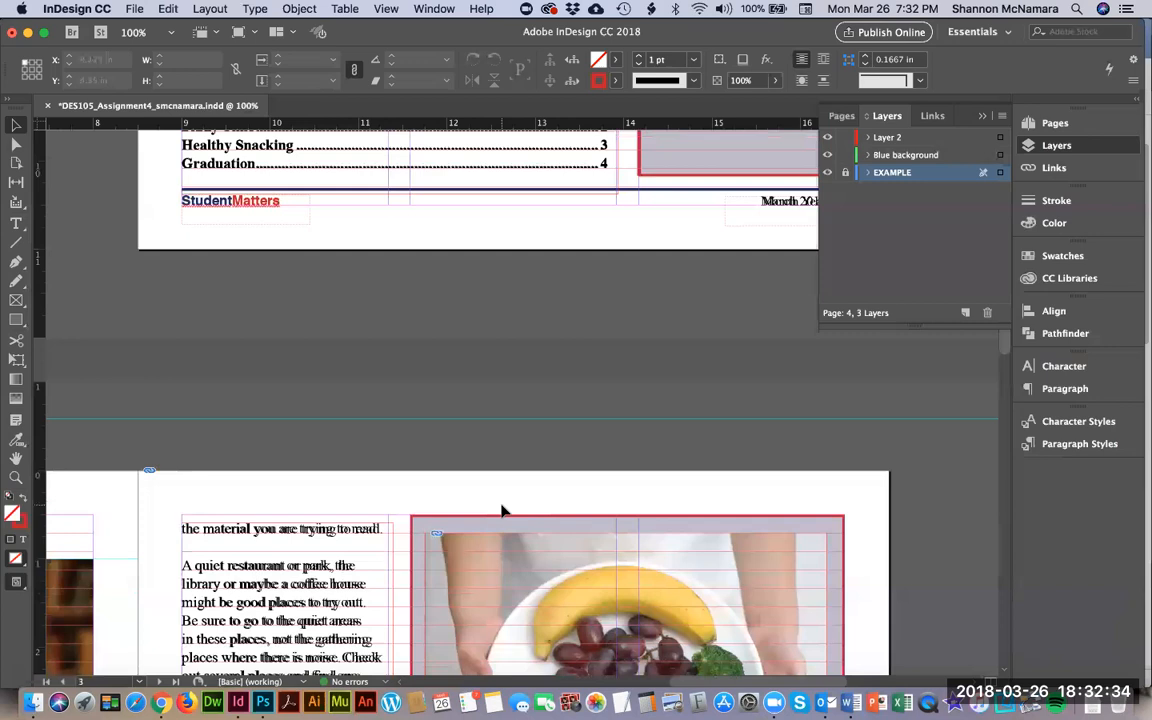
{"action": "scroll", "coordinate": [504, 494], "scroll_direction": "up", "scroll_amount": 4}
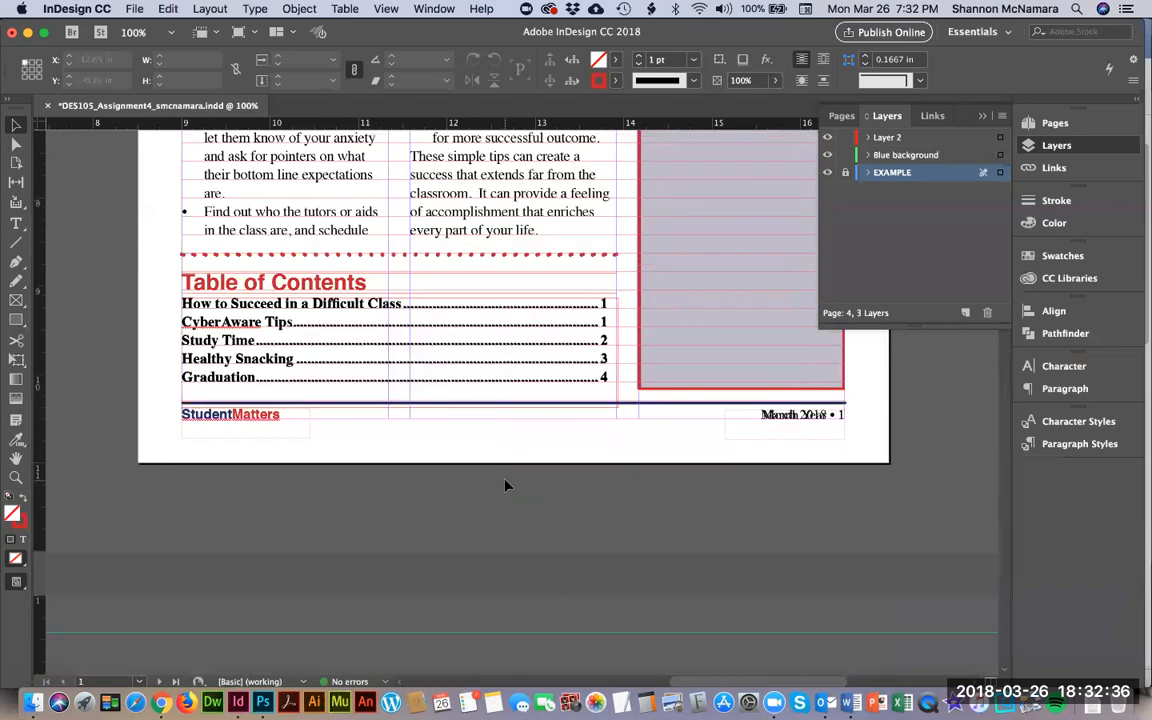
{"action": "scroll", "coordinate": [505, 485], "scroll_direction": "up", "scroll_amount": 2}
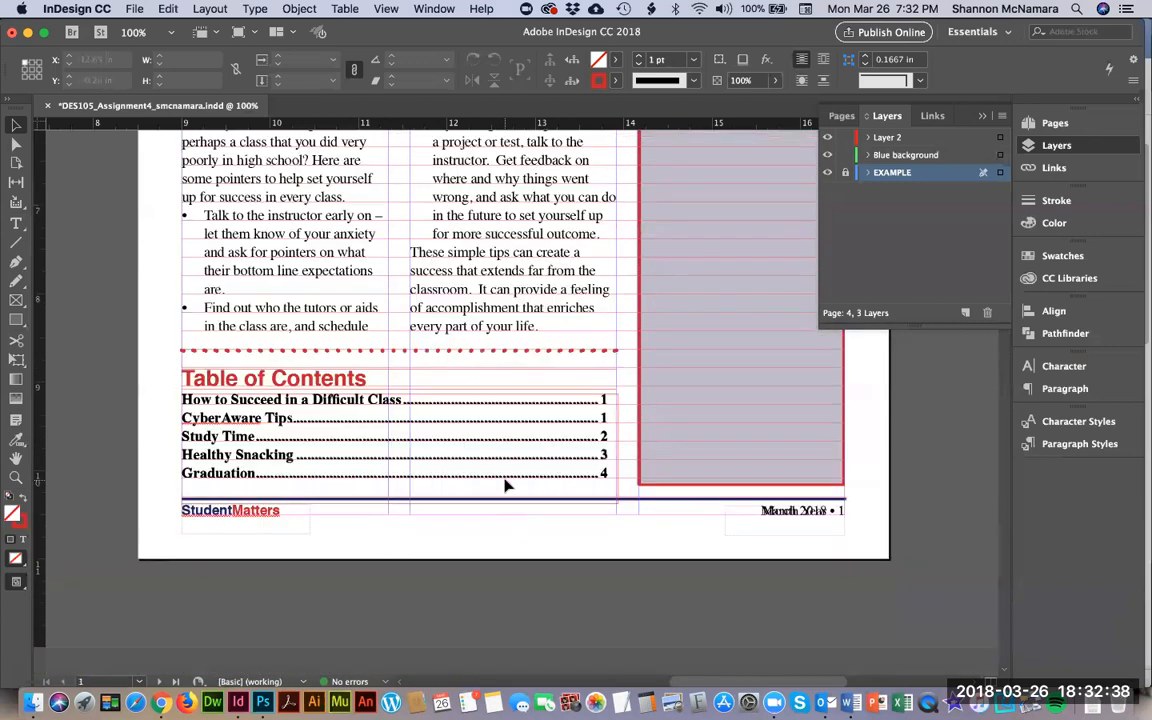
{"action": "scroll", "coordinate": [505, 485], "scroll_direction": "up", "scroll_amount": 2}
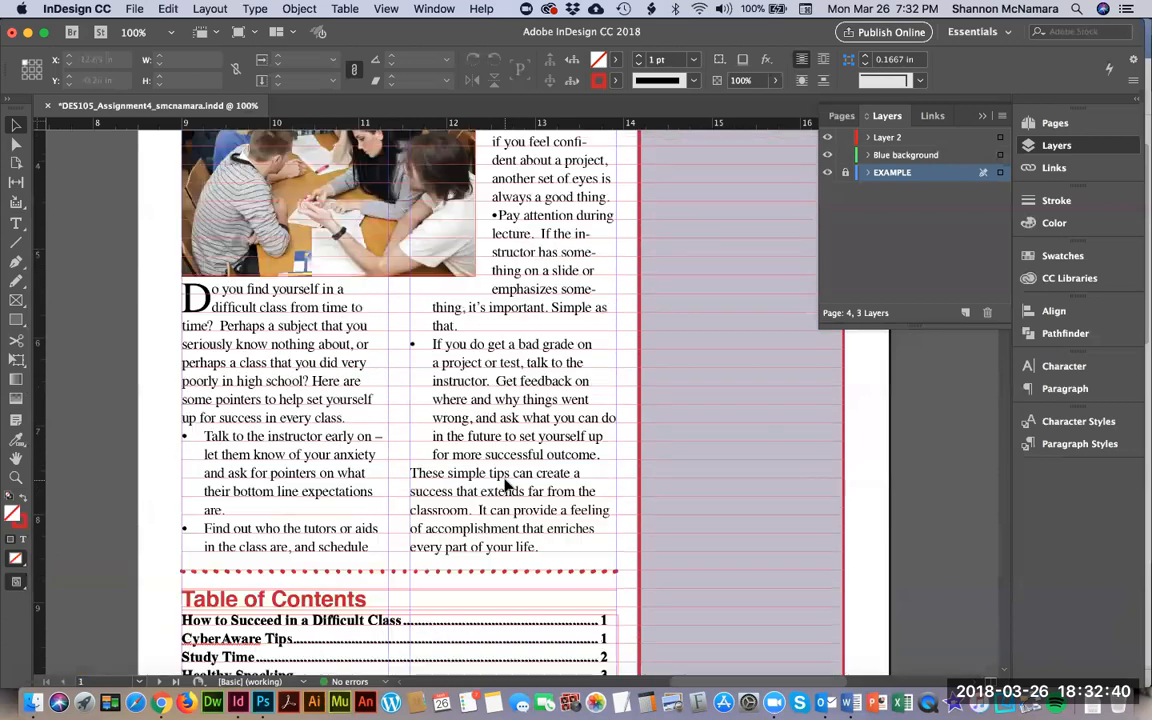
{"action": "scroll", "coordinate": [505, 485], "scroll_direction": "up", "scroll_amount": 4}
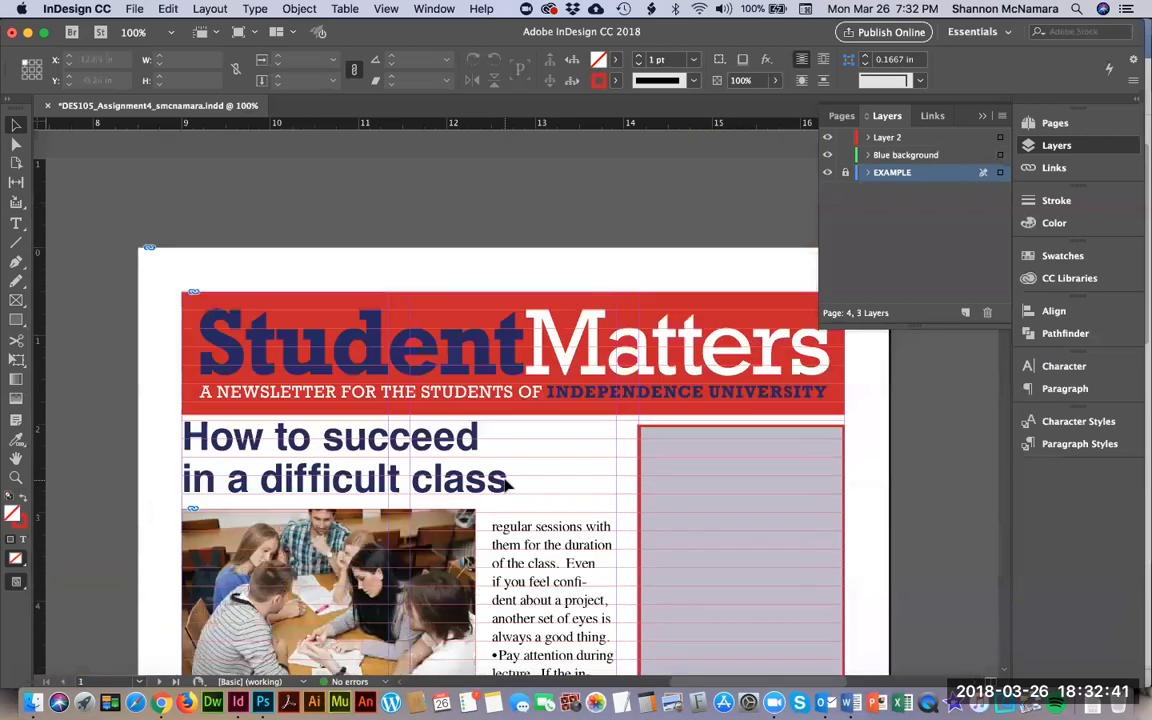
Deselect everything and save the newsletter document.
{"action": "left_click", "coordinate": [83, 286]}
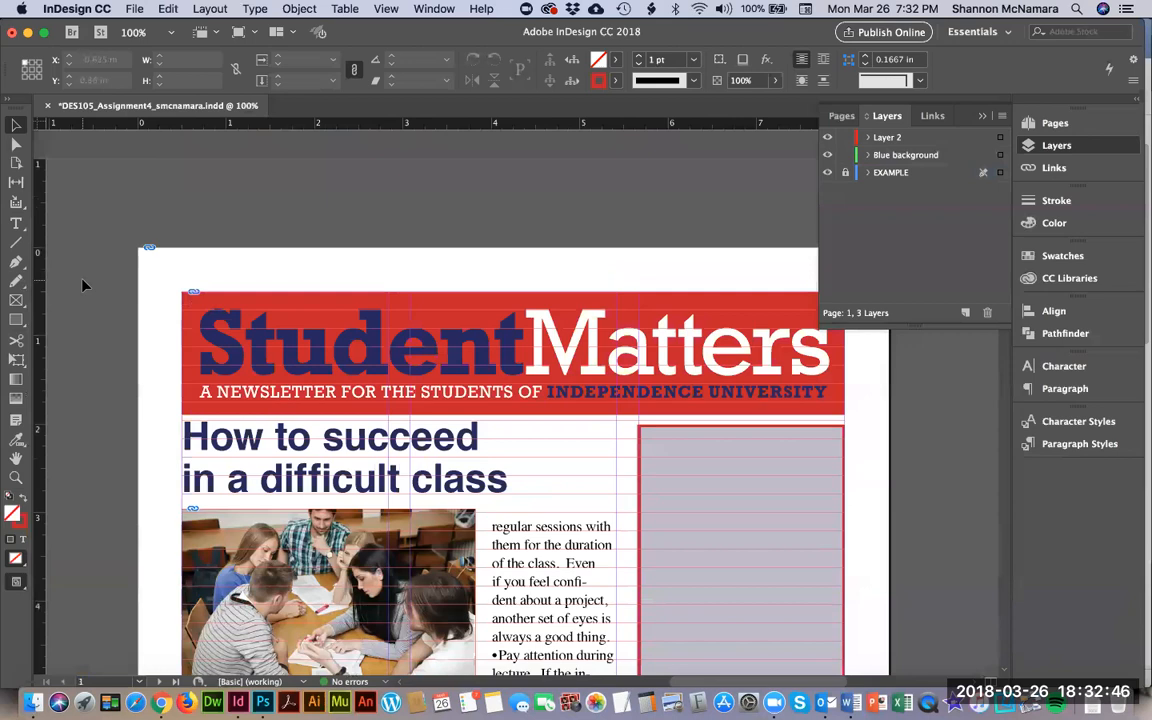
{"action": "key", "text": "super+s"}
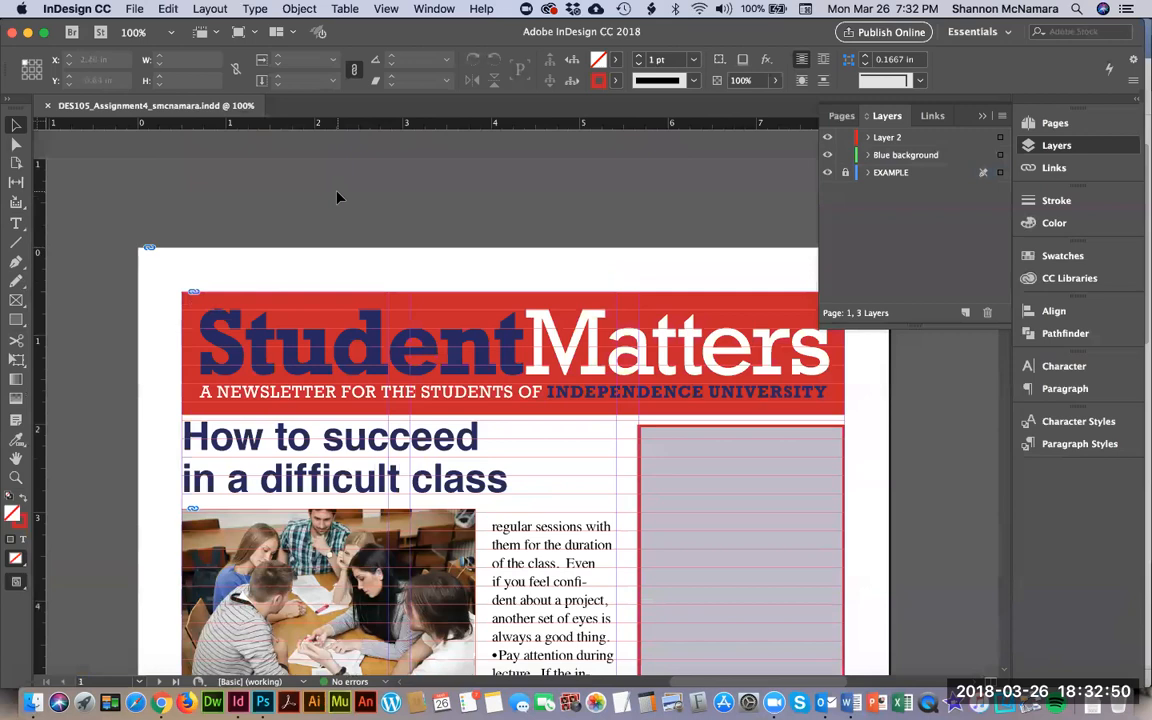
Look over the newsletter's cover, the page 2–3 spread and the Graduation page.
{"action": "key", "text": "super+0"}
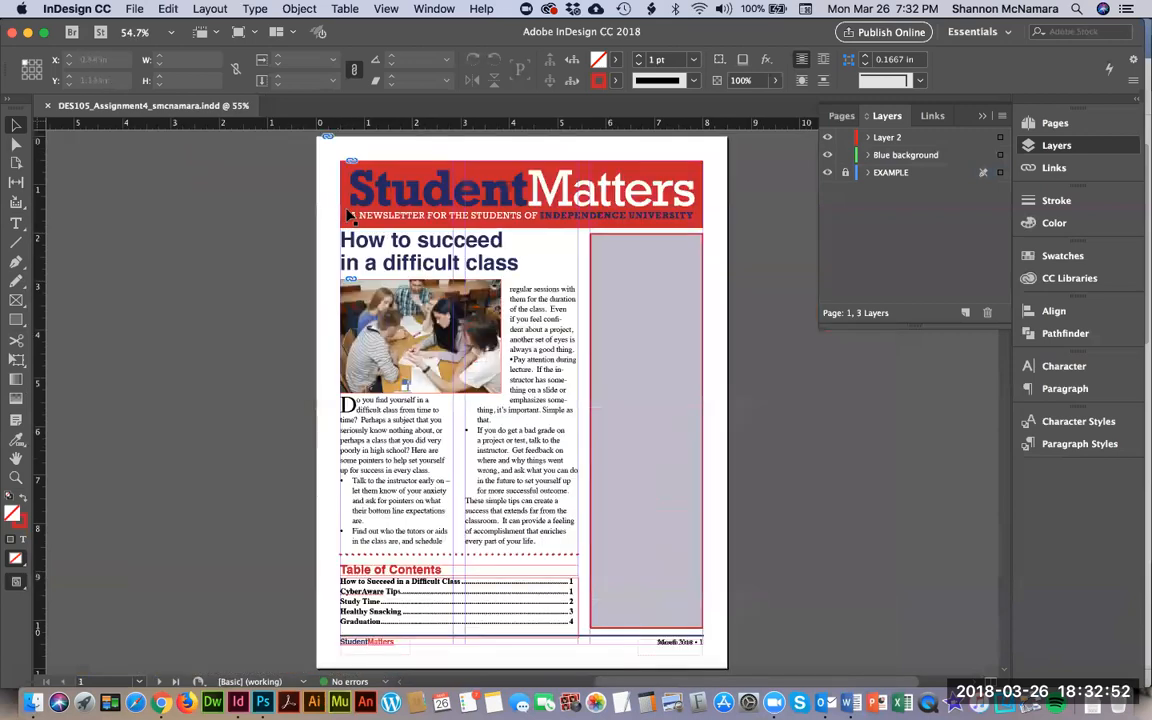
{"action": "scroll", "coordinate": [485, 560], "scroll_direction": "down", "scroll_amount": 10}
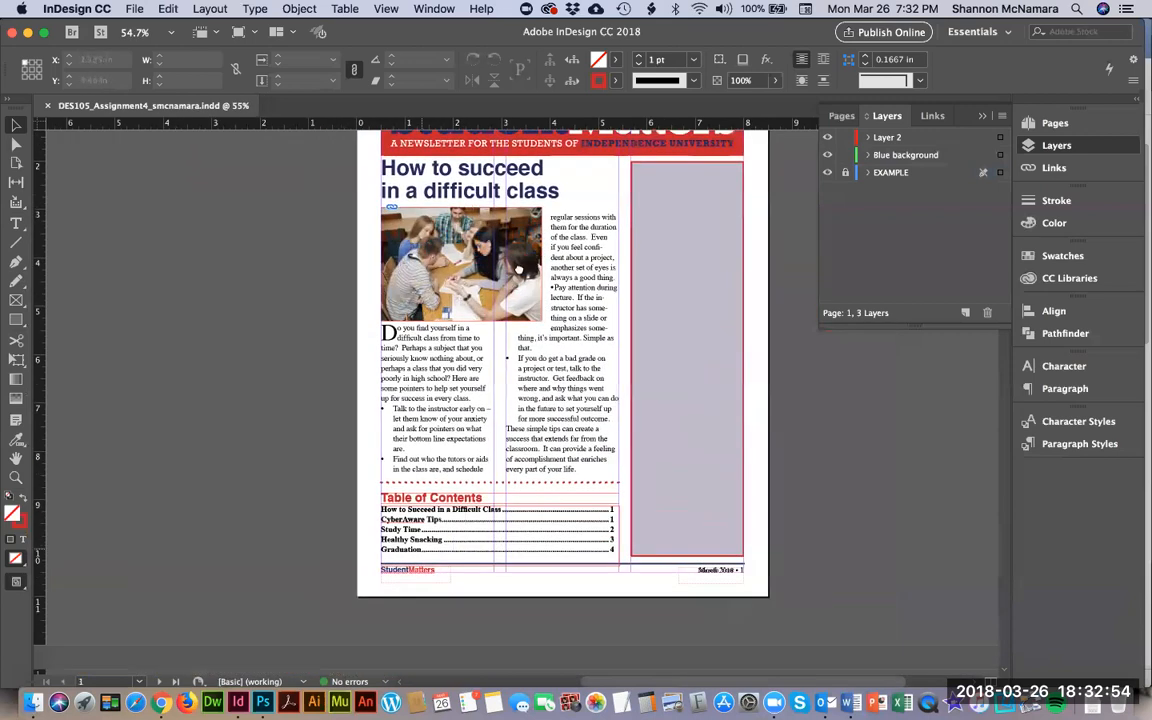
{"action": "scroll", "coordinate": [485, 560], "scroll_direction": "down", "scroll_amount": 5}
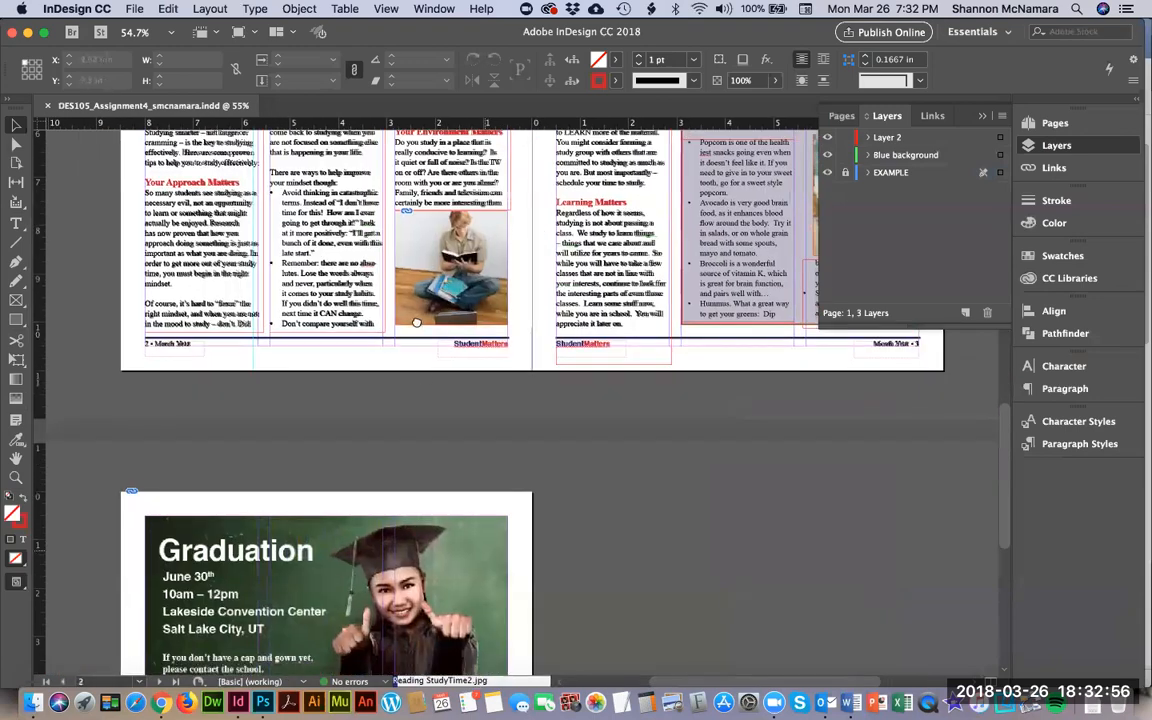
{"action": "scroll", "coordinate": [371, 449], "scroll_direction": "left", "scroll_amount": 2}
{"action": "scroll", "coordinate": [371, 449], "scroll_direction": "up", "scroll_amount": 8}
{"action": "scroll", "coordinate": [371, 449], "scroll_direction": "right", "scroll_amount": 2}
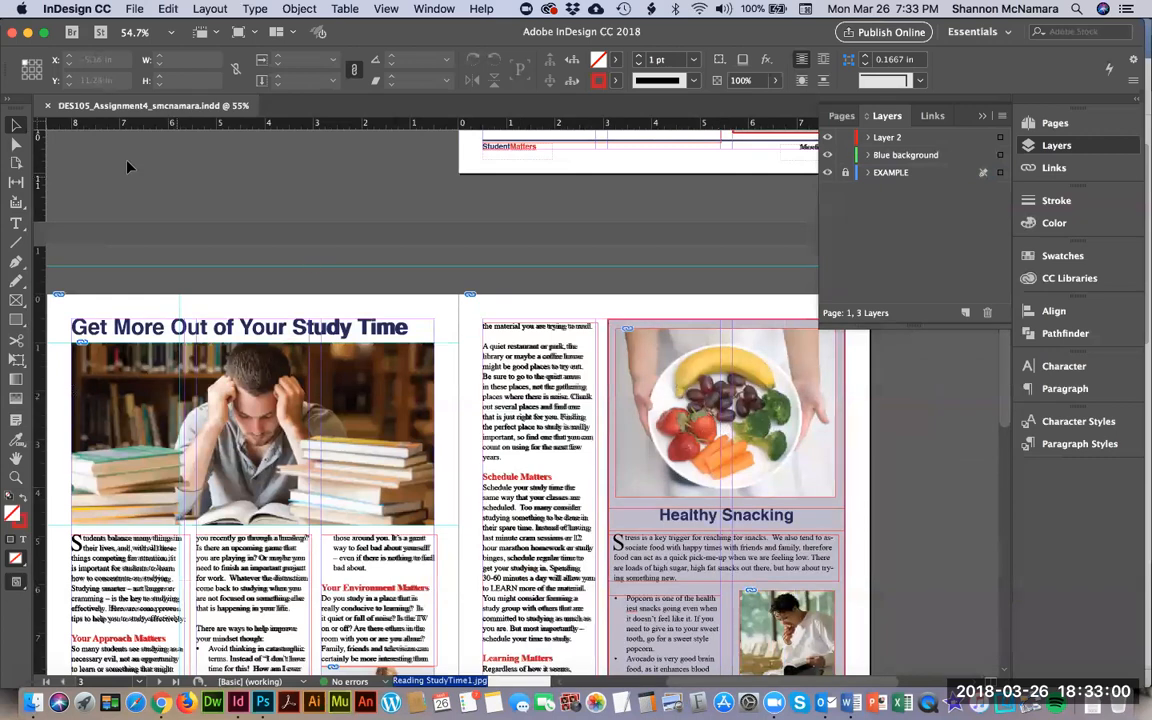
Start packaging the newsletter document and choose the Week 4 folder inside DES105 as the destination.
{"action": "left_click", "coordinate": [134, 9]}
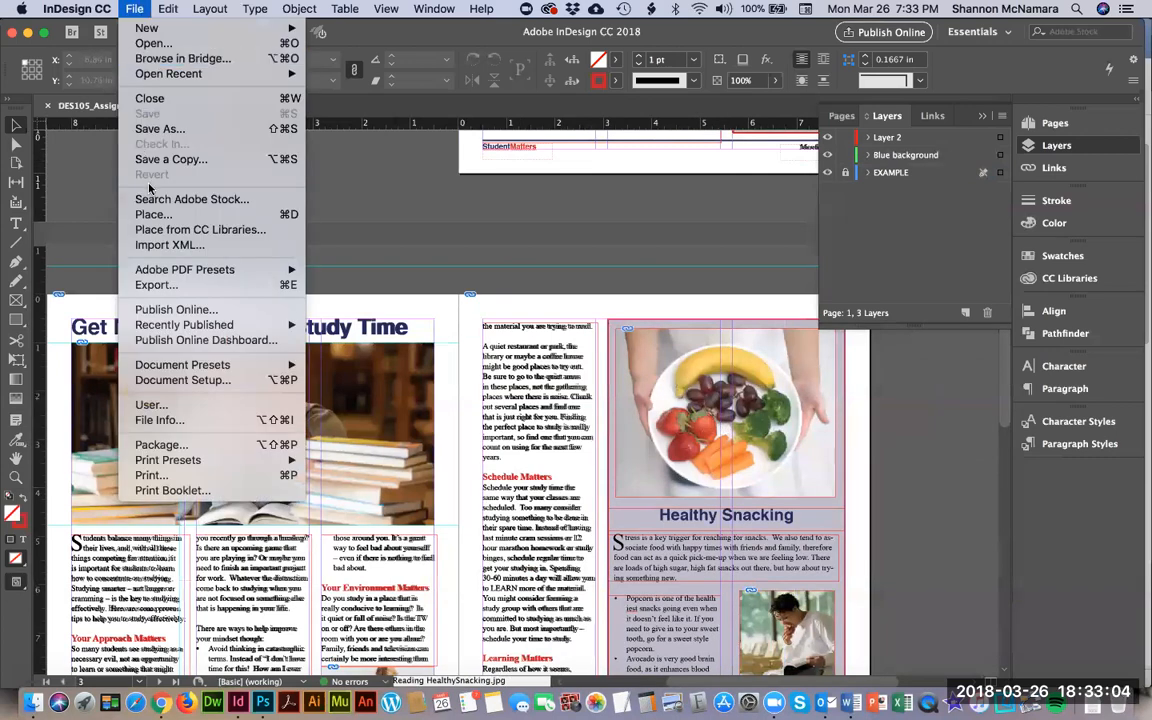
{"action": "left_click", "coordinate": [165, 445]}
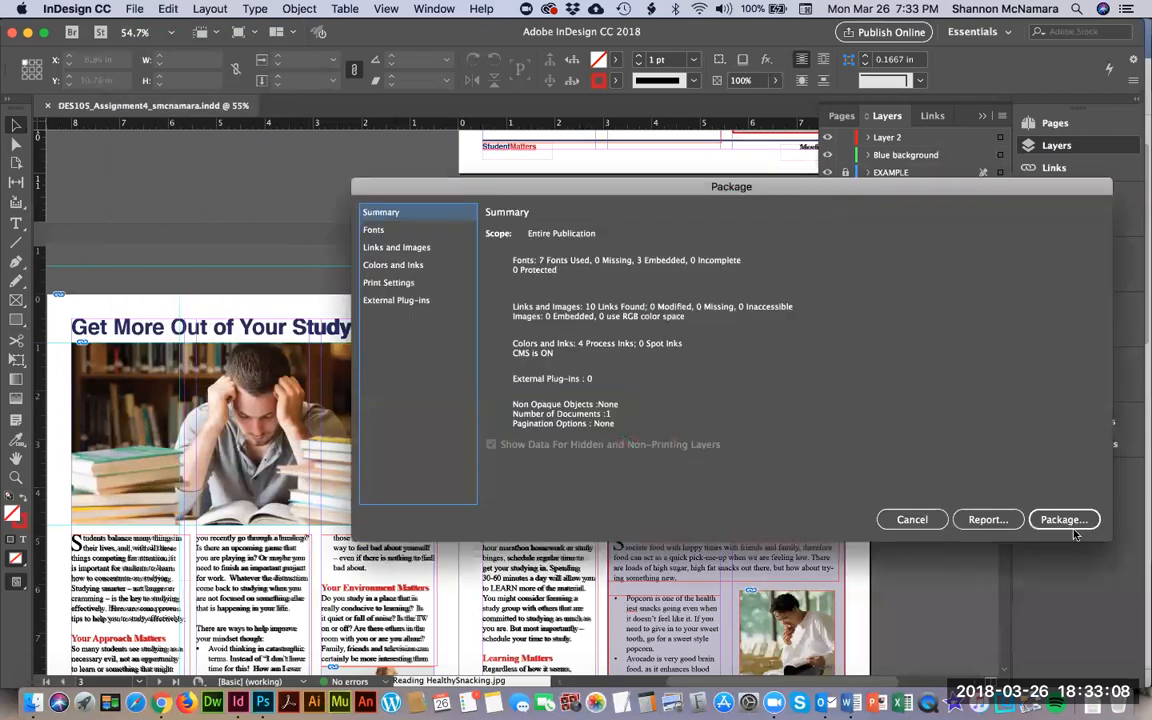
{"action": "left_click", "coordinate": [1071, 524]}
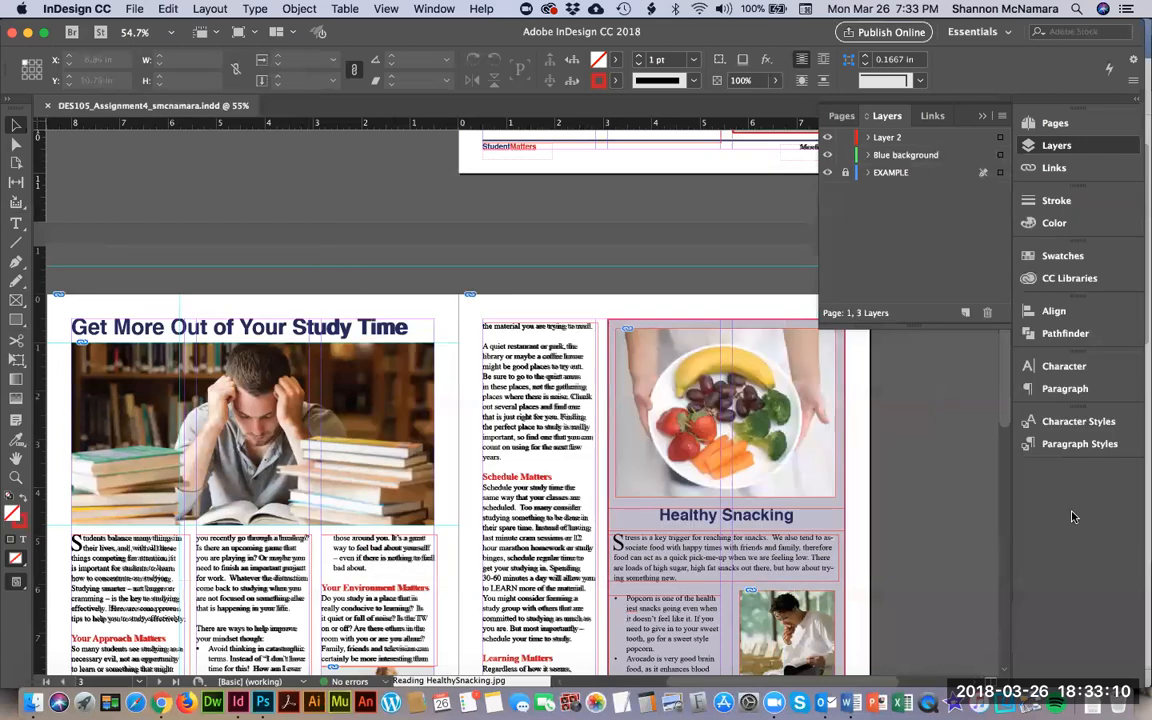
{"action": "left_click", "coordinate": [731, 249]}
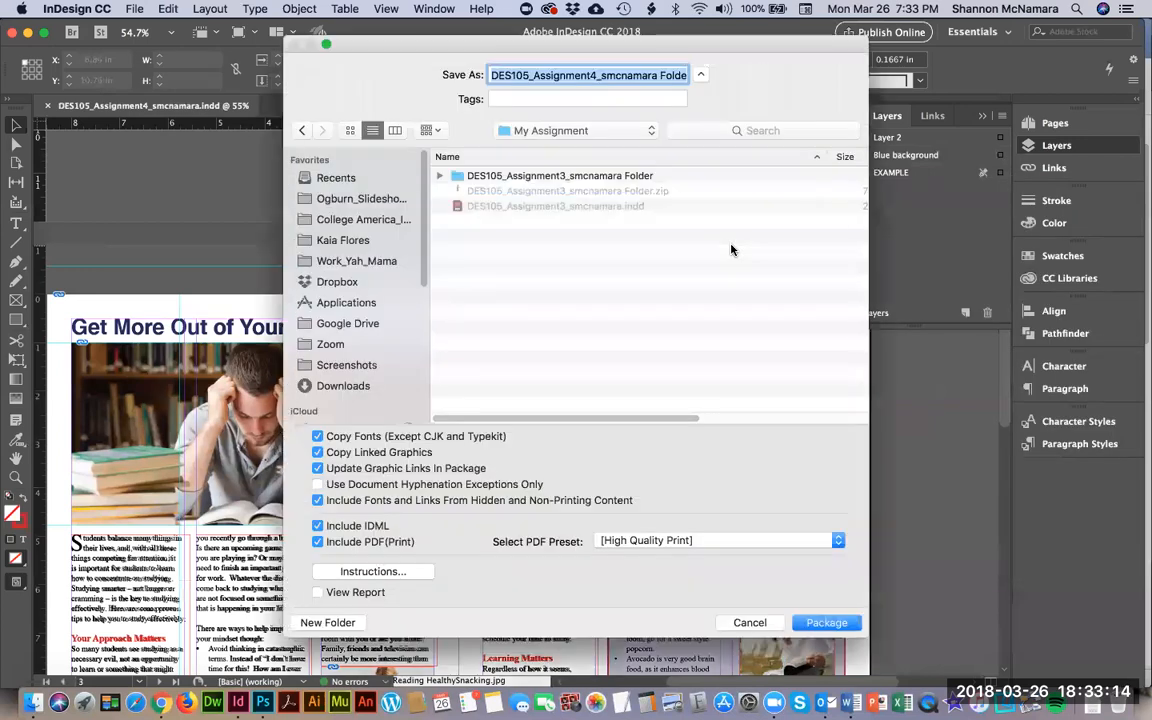
{"action": "left_click", "coordinate": [578, 131]}
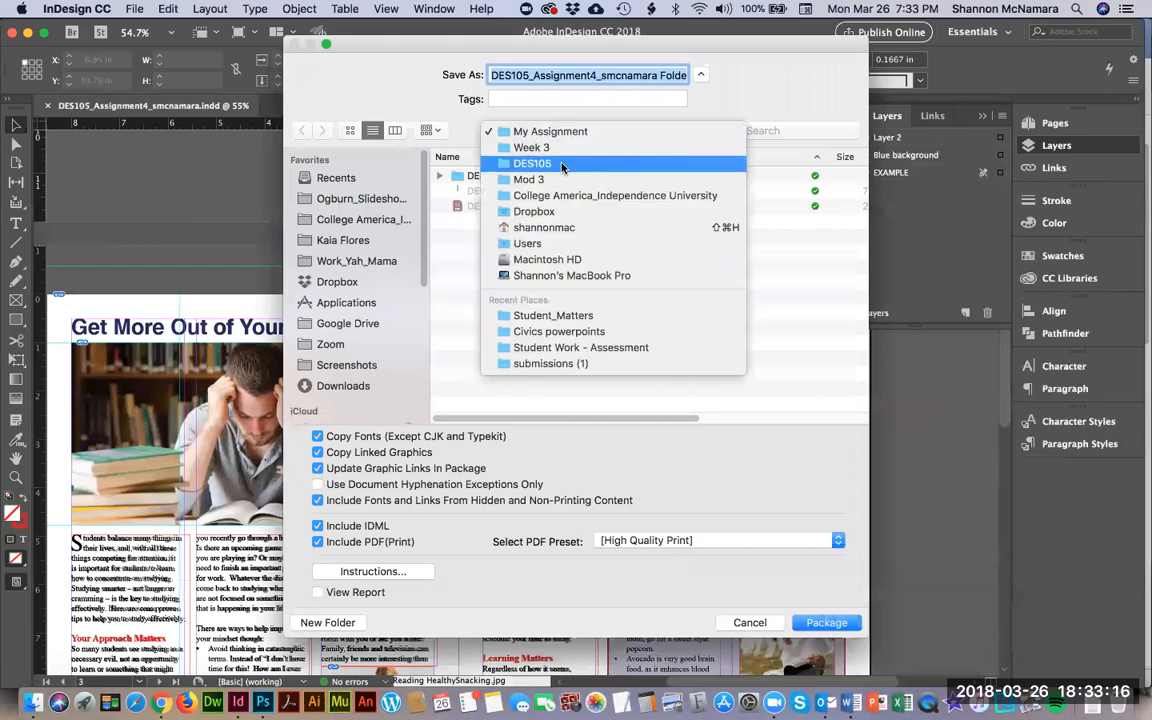
{"action": "left_click", "coordinate": [562, 167]}
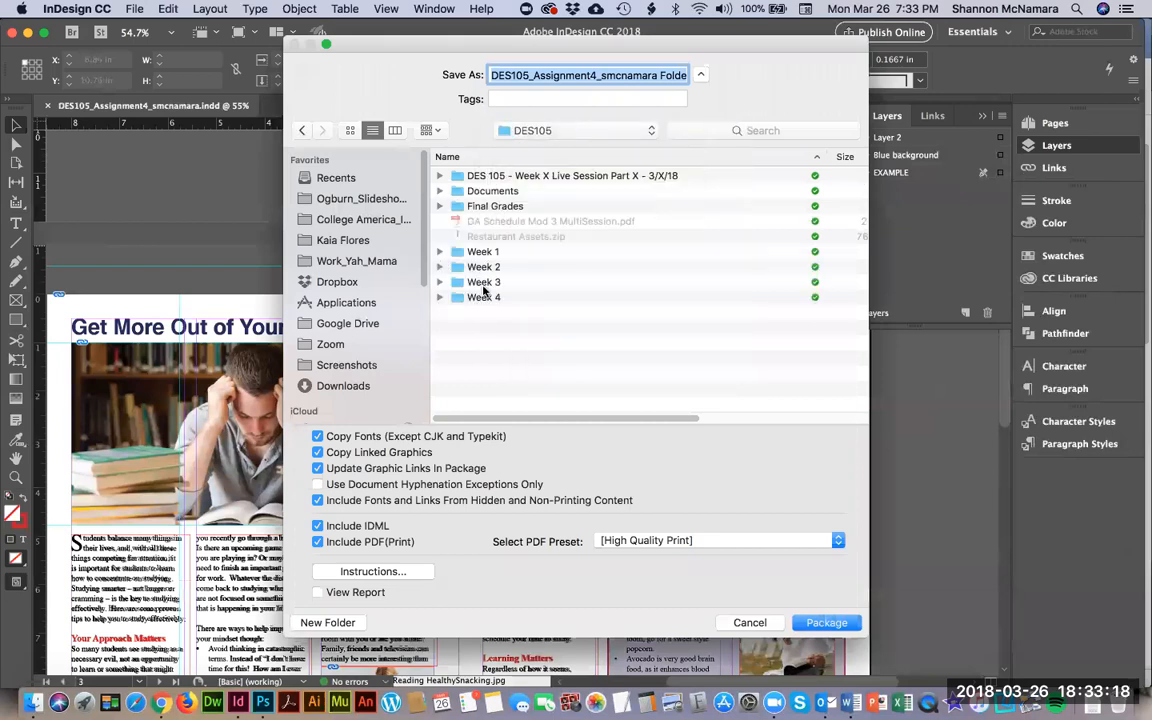
{"action": "double_click", "coordinate": [484, 296]}
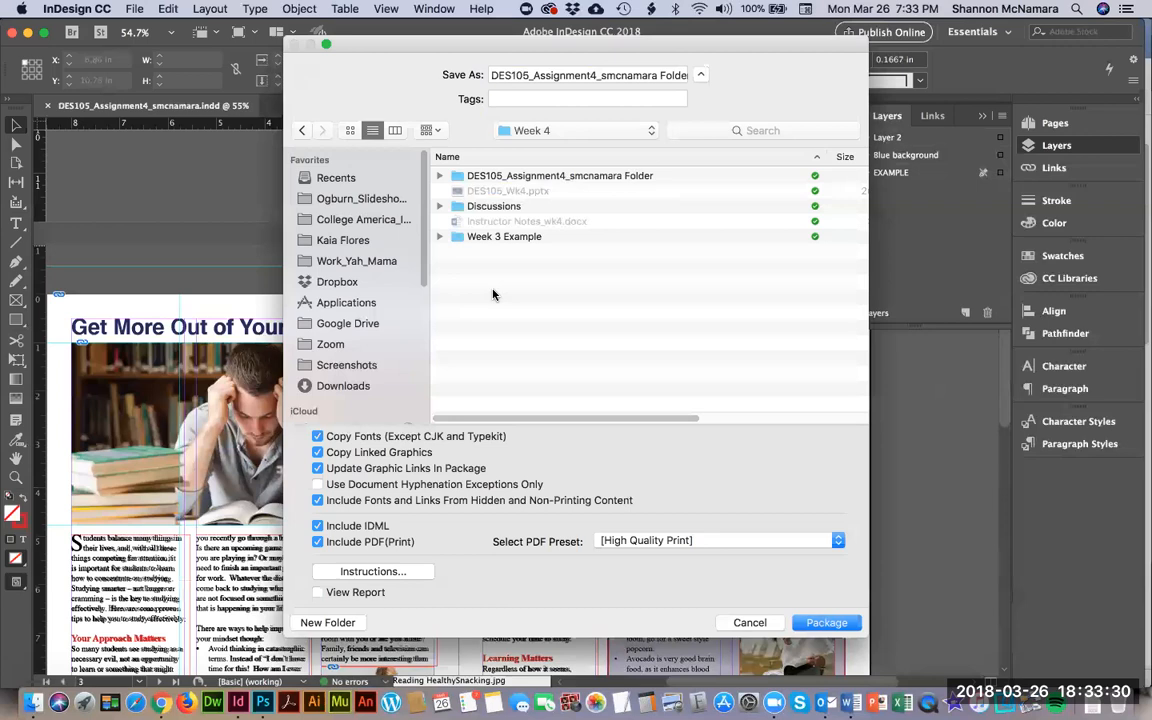
Try to package the newsletter with the [High Quality Print] PDF preset, replacing the existing Assignment 4 folder in Week 4.
{"action": "left_click", "coordinate": [622, 541]}
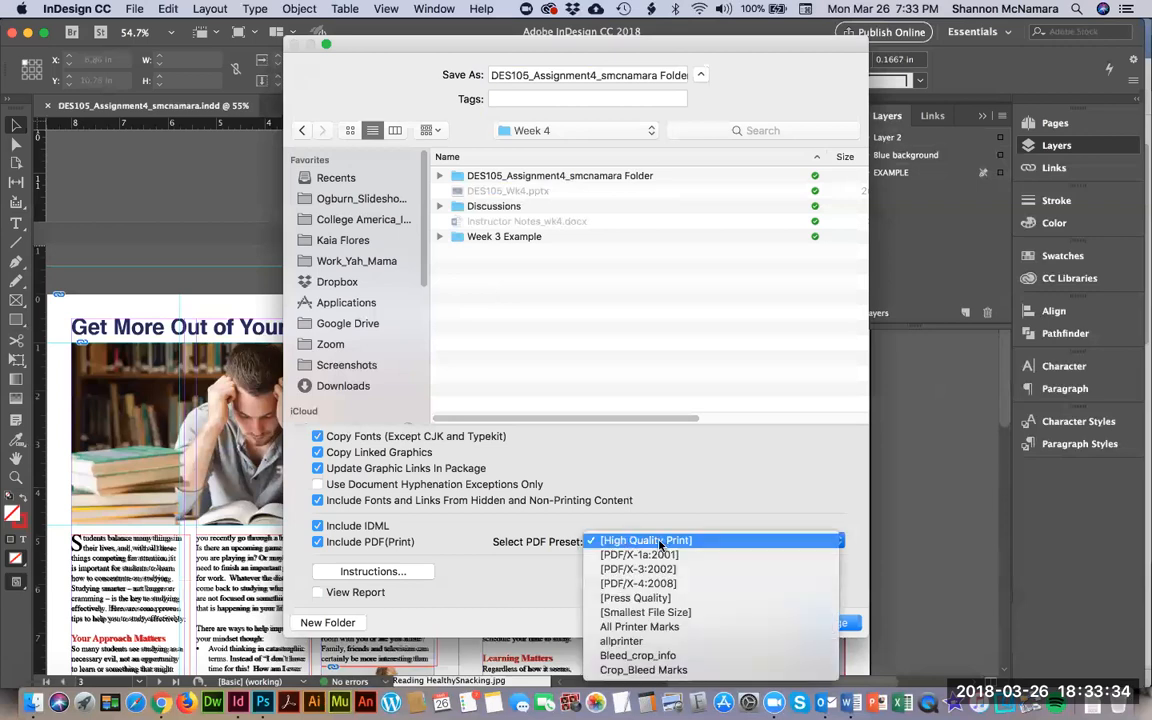
{"action": "left_click", "coordinate": [660, 541]}
{"action": "left_click", "coordinate": [826, 622]}
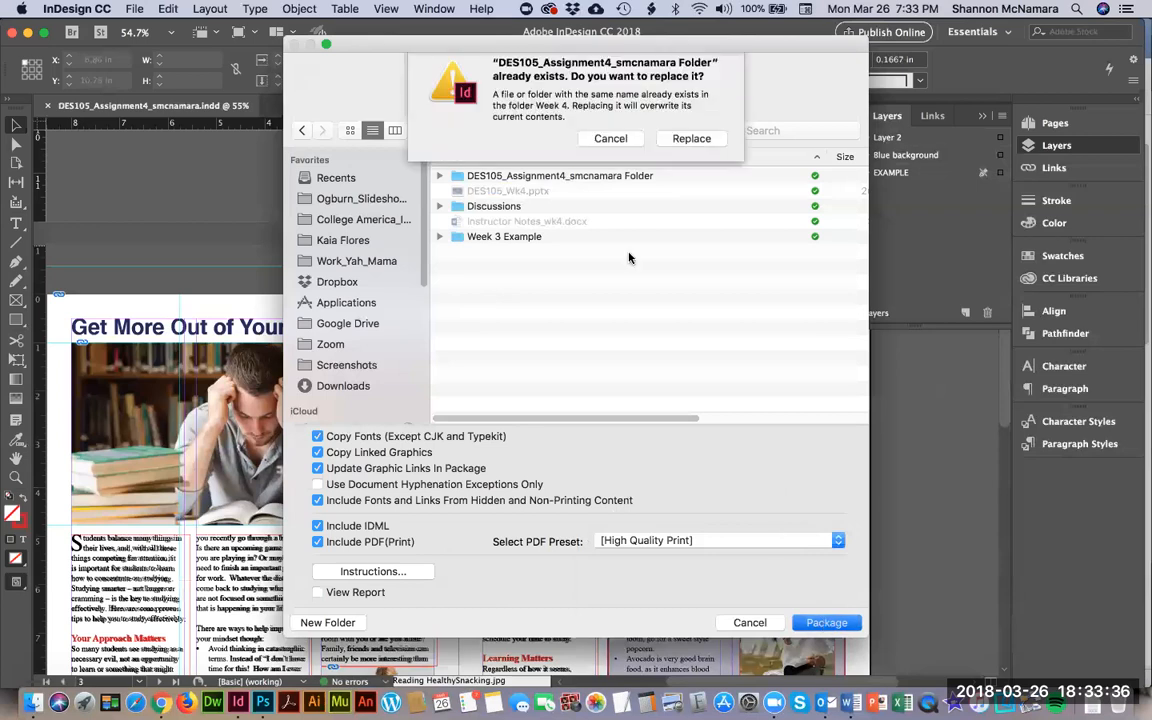
{"action": "left_click", "coordinate": [684, 151]}
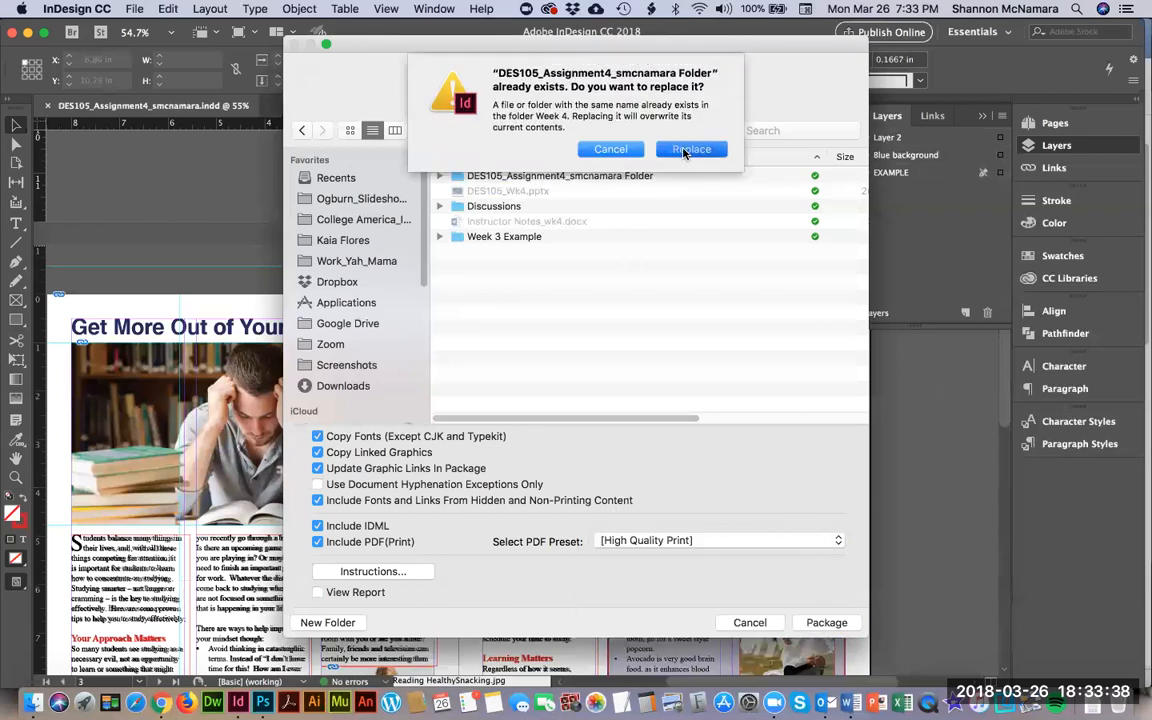
{"action": "left_click", "coordinate": [724, 400]}
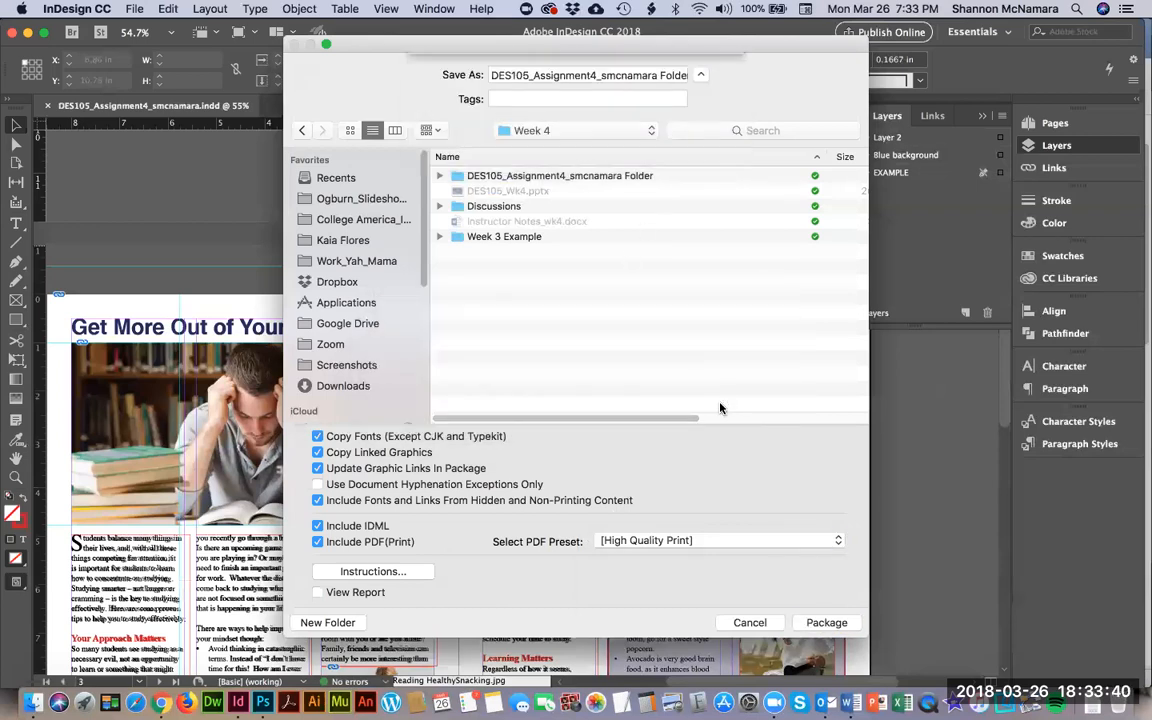
{"action": "left_click", "coordinate": [830, 622]}
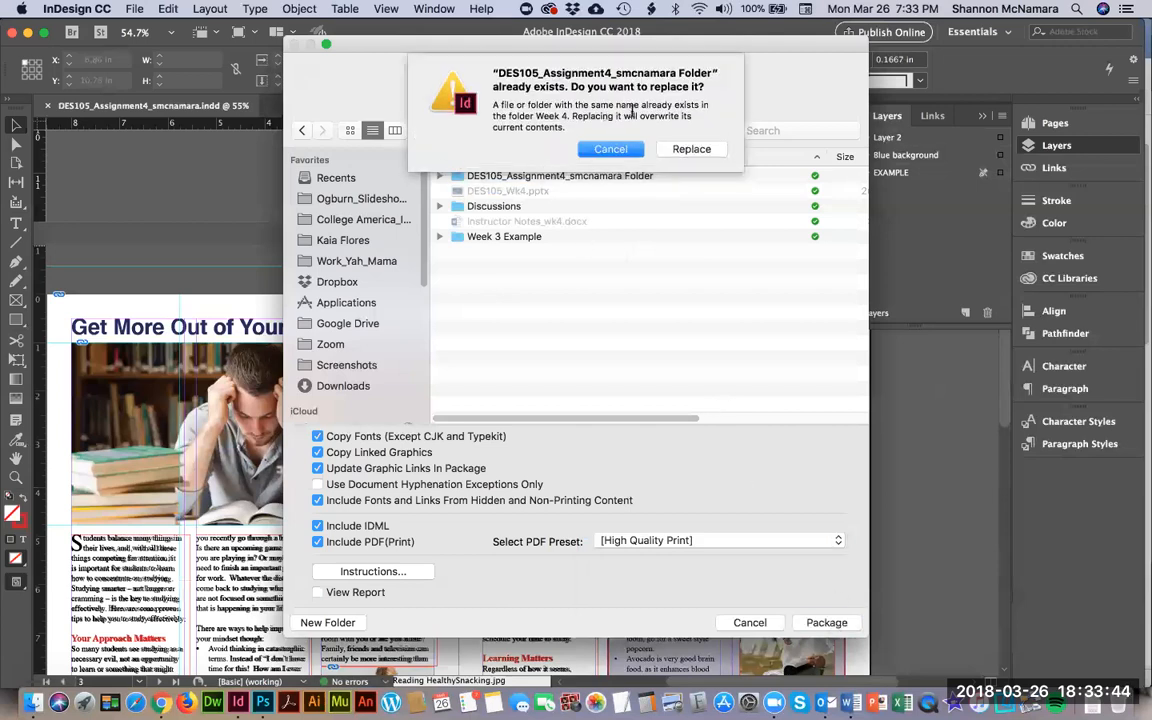
{"action": "left_click", "coordinate": [692, 149]}
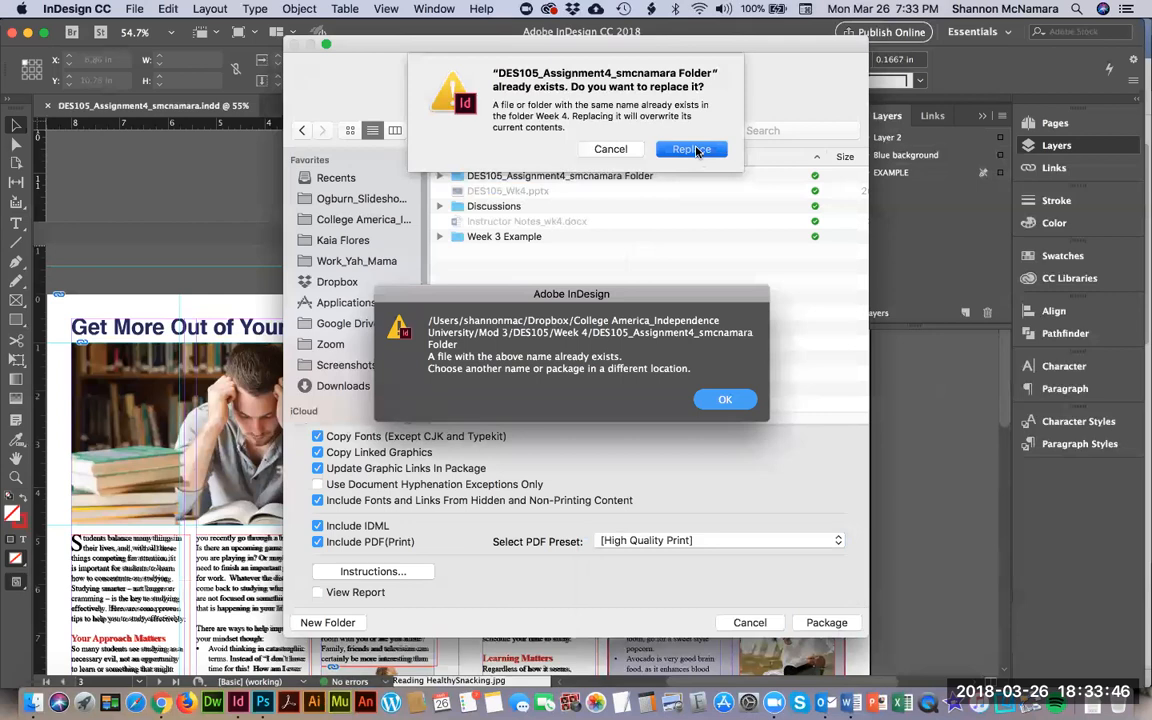
{"action": "left_click", "coordinate": [723, 399]}
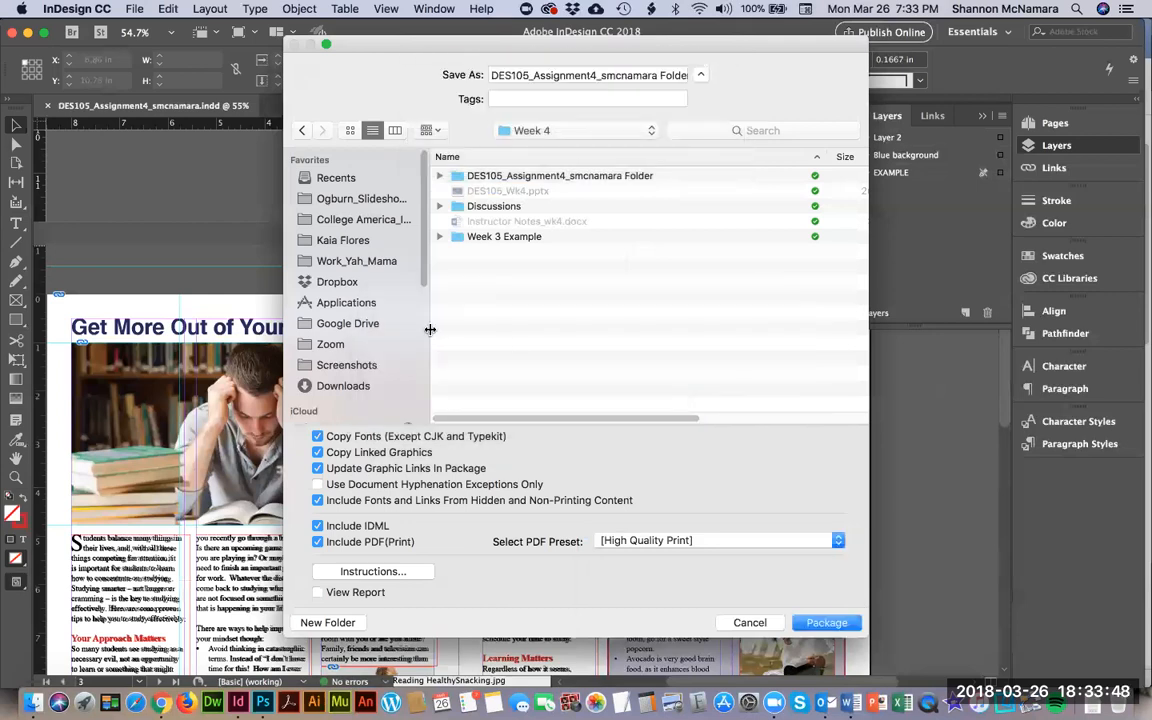
Switch to Finder and go up from the existing Assignment 4 folder to its parent Week 4 folder.
{"action": "key", "text": "super+Tab"}
{"action": "key", "text": "super+Tab"}
{"action": "key", "text": "super+Tab"}
{"action": "key", "text": "super+Tab"}
{"action": "key", "text": "super+Tab"}
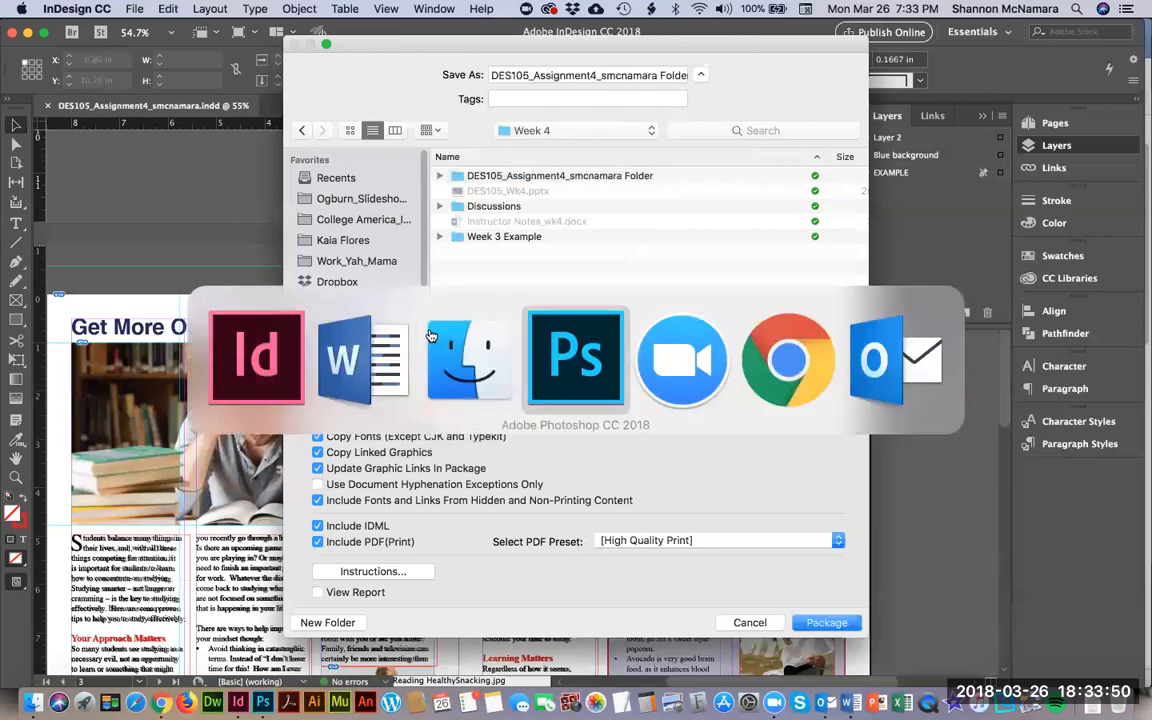
{"action": "key", "text": "super+Tab"}
{"action": "key", "text": "super+Tab"}
{"action": "key", "text": "super+Tab"}
{"action": "key", "text": "super+Tab"}
{"action": "key", "text": "super+Tab"}
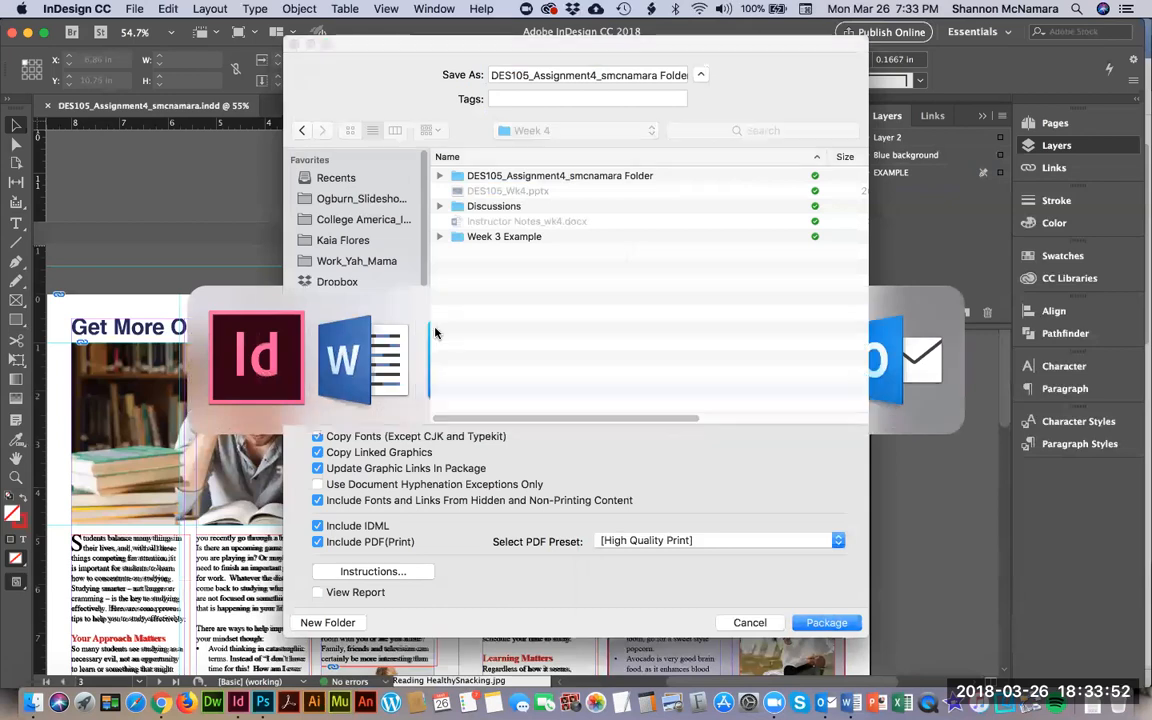
{"action": "key", "text": "super+Tab"}
{"action": "key", "text": "super+Tab"}
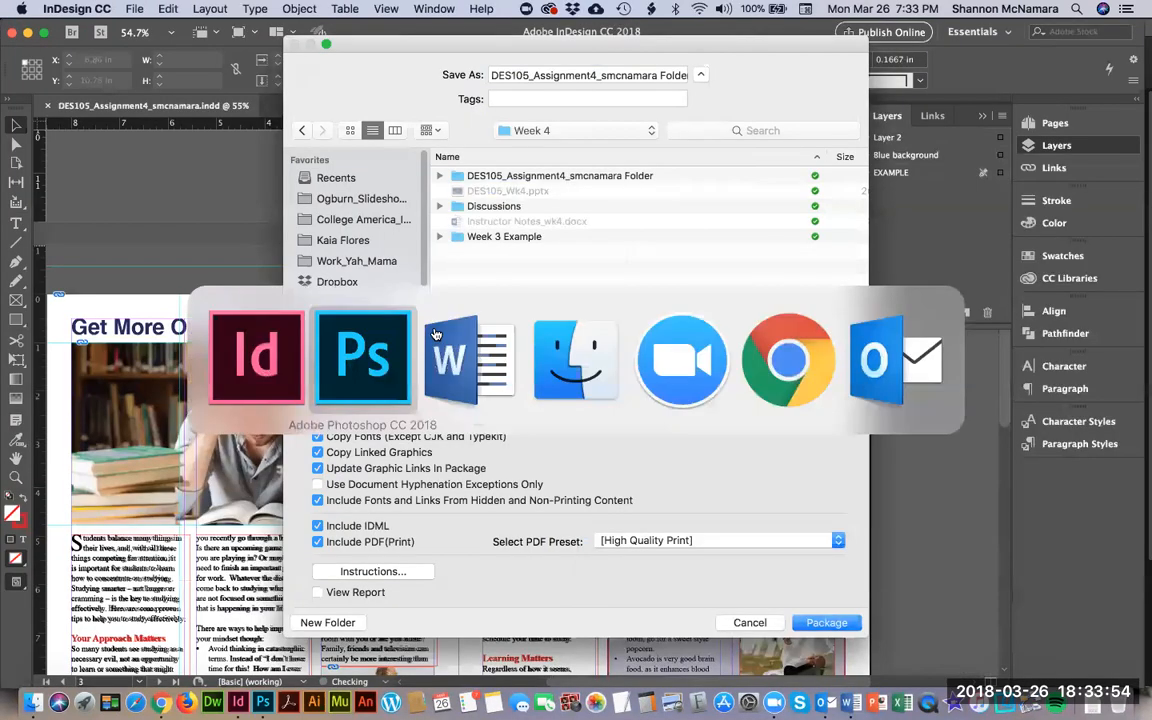
{"action": "key", "text": "super+Tab"}
{"action": "key", "text": "super+Tab"}
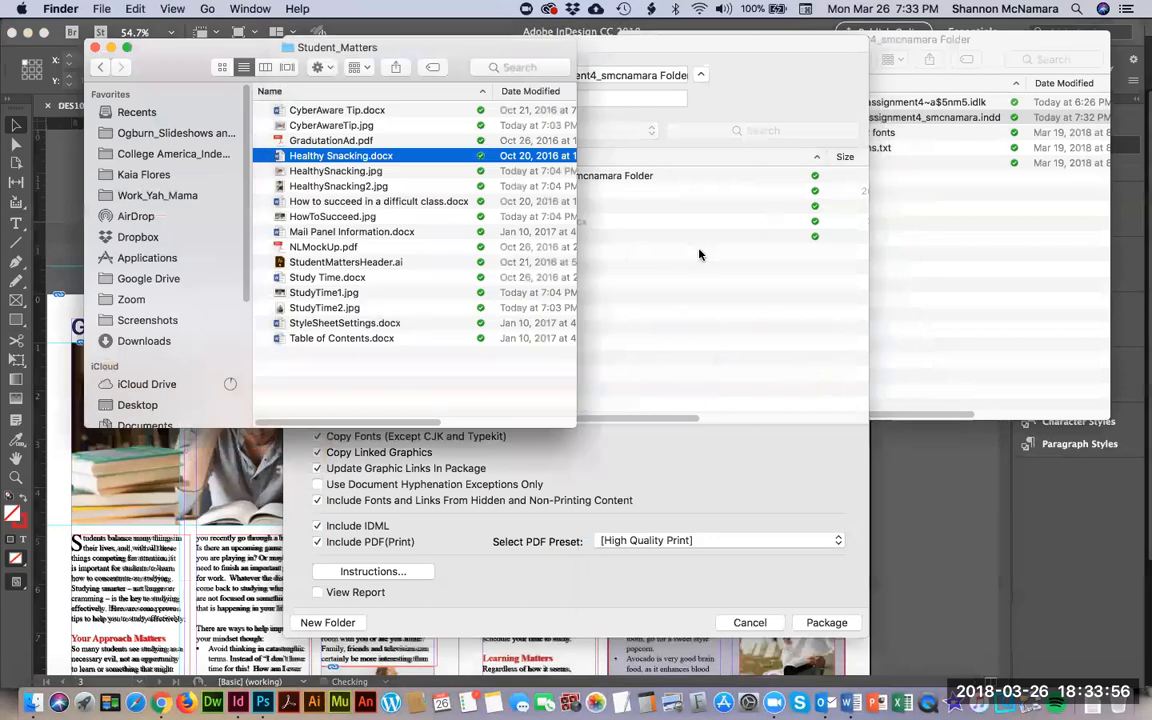
{"action": "left_click", "coordinate": [871, 220]}
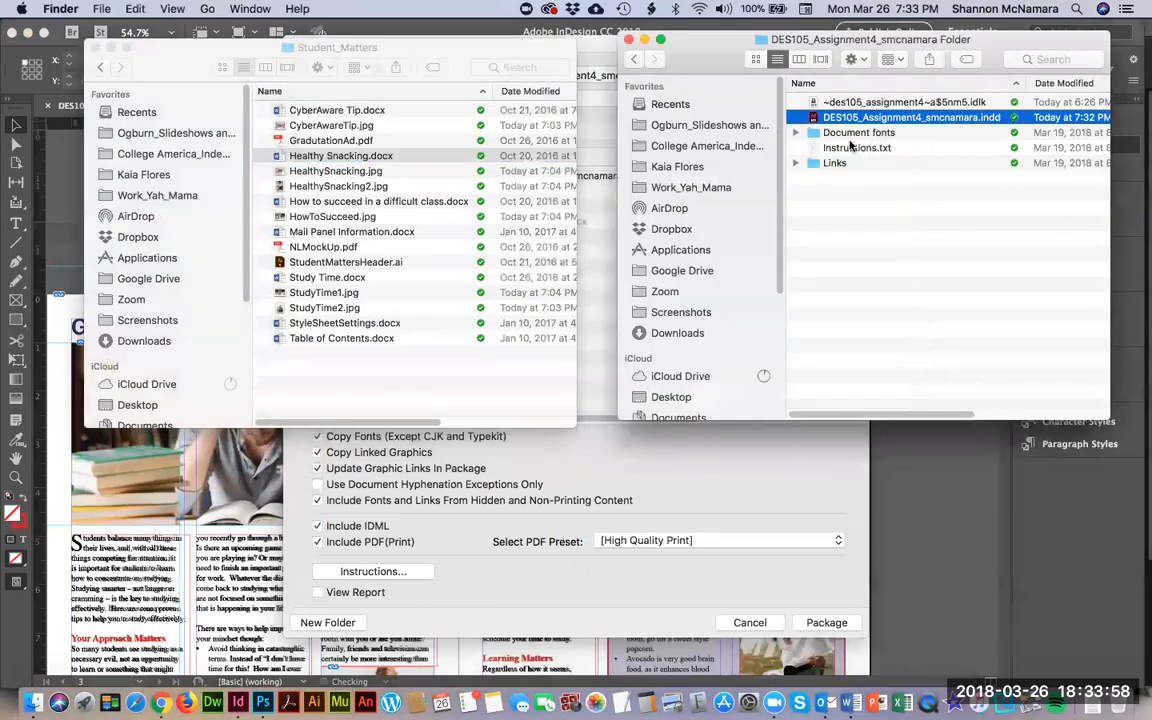
{"action": "left_click", "coordinate": [873, 46], "text": "super"}
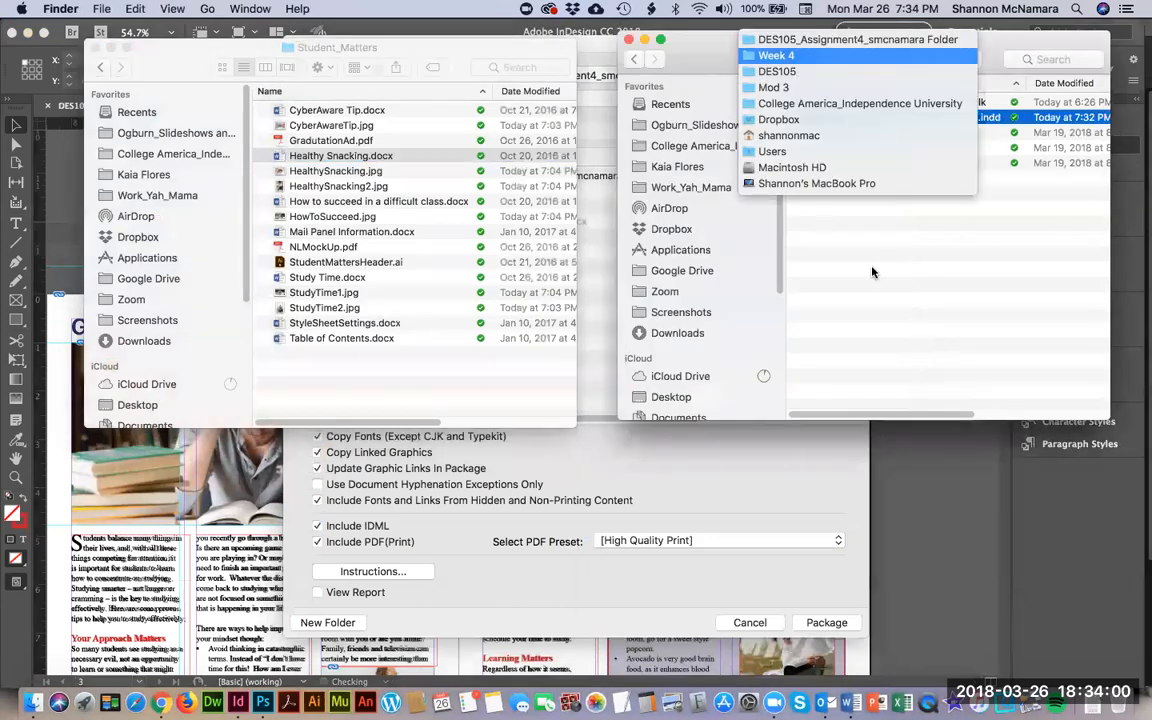
{"action": "left_click", "coordinate": [786, 56]}
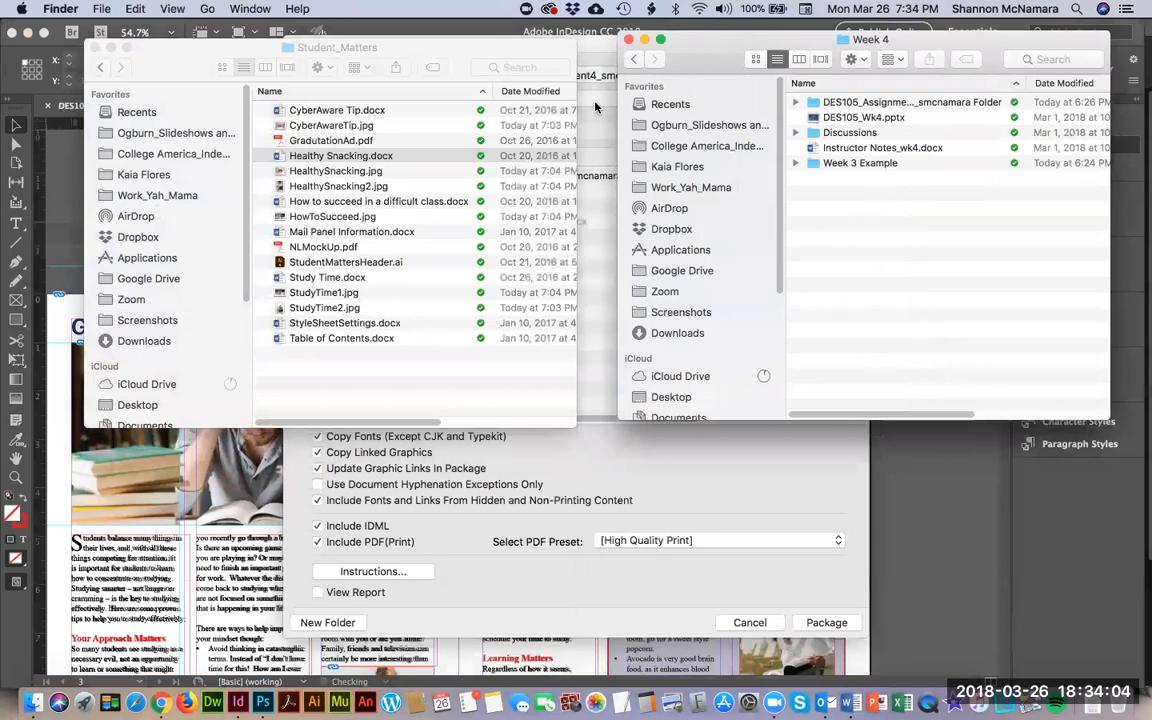
Return to InDesign's package dialog and replace the last word of the package folder name with the ending _FINAL.
{"action": "left_click", "coordinate": [604, 53]}
{"action": "left_click", "coordinate": [615, 76]}
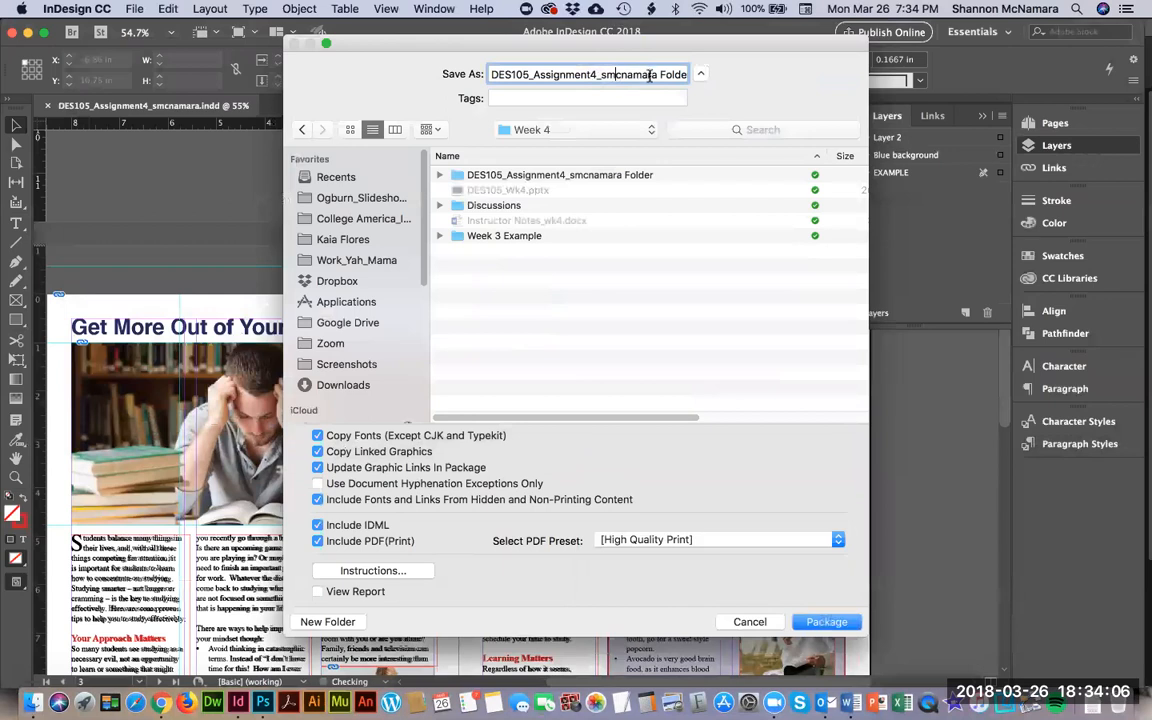
{"action": "key", "text": "super+Right"}
{"action": "key", "text": "BackSpace"}
{"action": "key", "text": "BackSpace"}
{"action": "key", "text": "BackSpace"}
{"action": "key", "text": "BackSpace"}
{"action": "key", "text": "BackSpace"}
{"action": "key", "text": "BackSpace"}
{"action": "key", "text": "BackSpace"}
{"action": "type", "text": "_FINAL"}
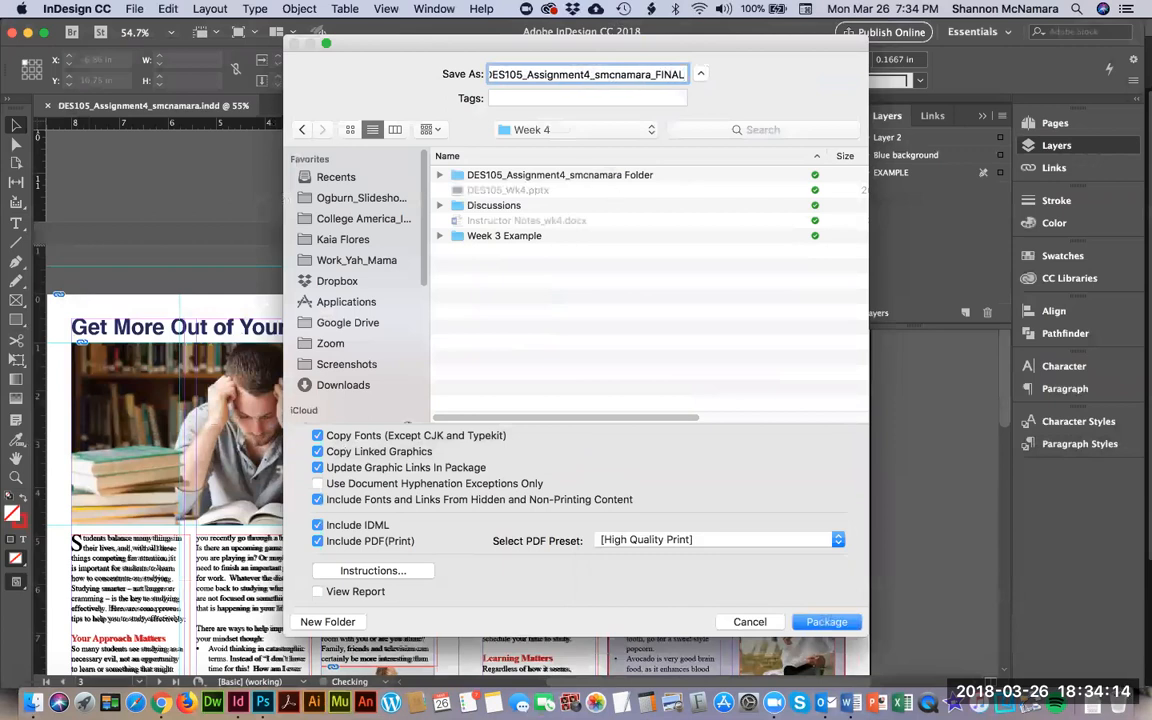
Package the newsletter, accept the font copying restrictions, and close the document.
{"action": "left_click", "coordinate": [818, 621]}
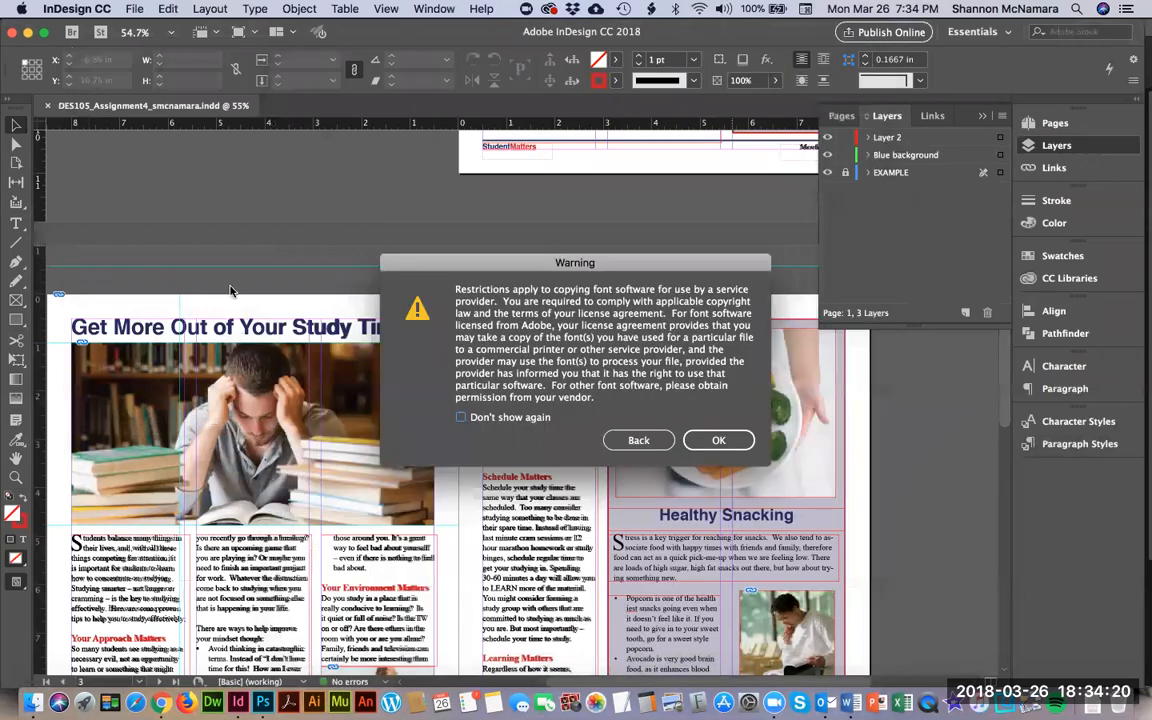
{"action": "left_click", "coordinate": [710, 440]}
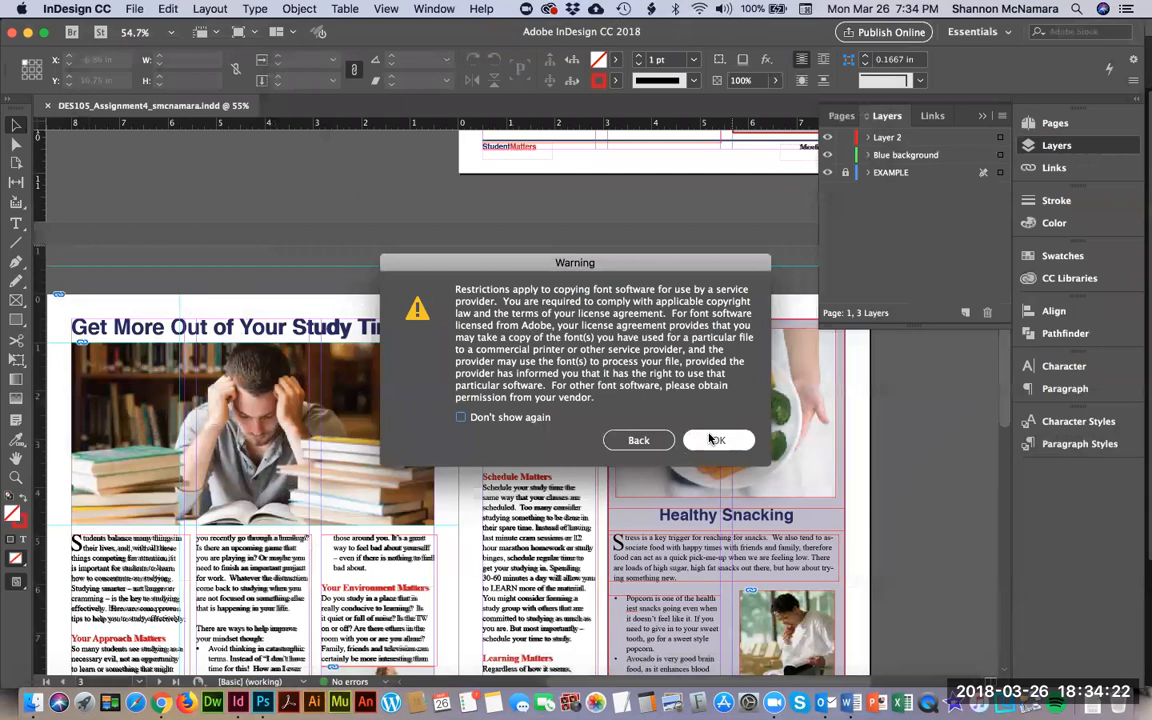
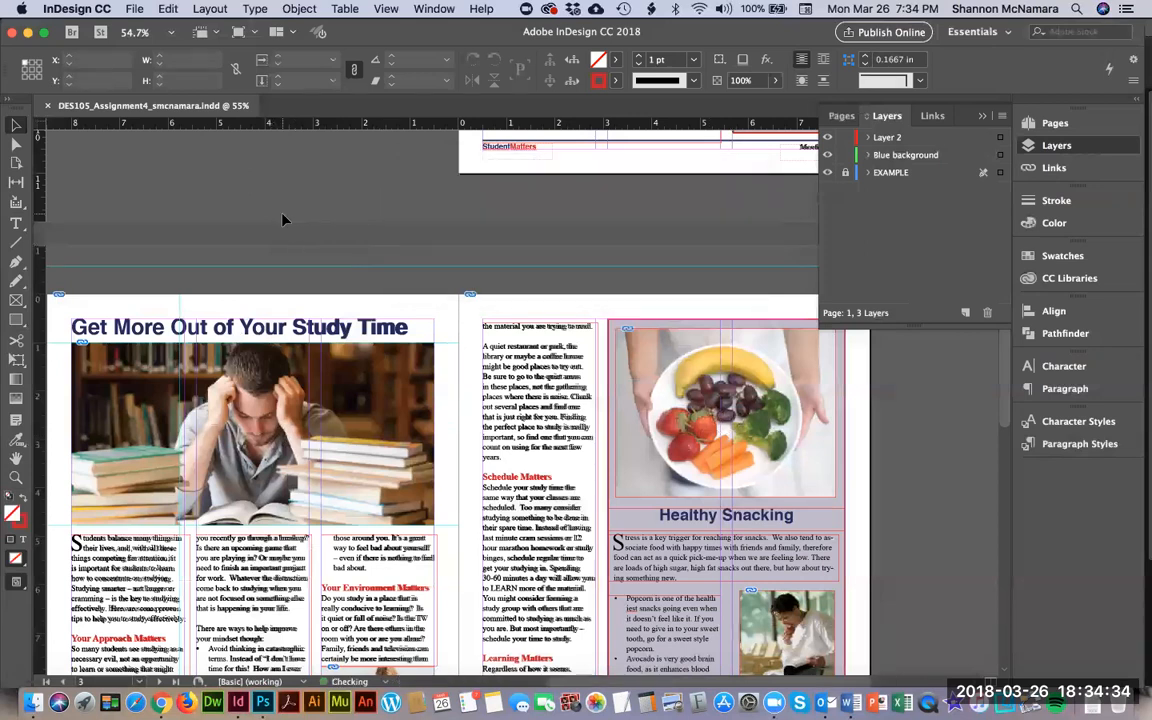
{"action": "key", "text": "super+w"}
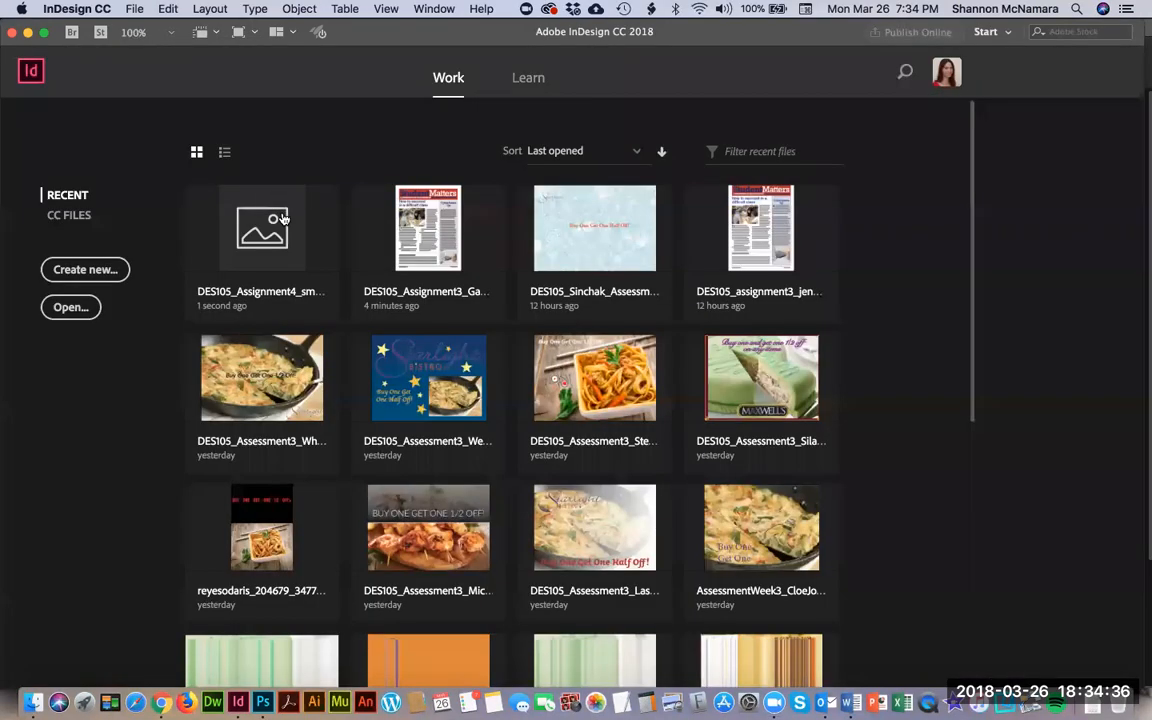
Switch to Finder and create a folder named OLD_wk3 inside the Week 4 folder.
{"action": "key", "text": "super+Tab"}
{"action": "left_click", "coordinate": [973, 121]}
{"action": "left_click", "coordinate": [935, 263]}
{"action": "key", "text": "super+shift+n"}
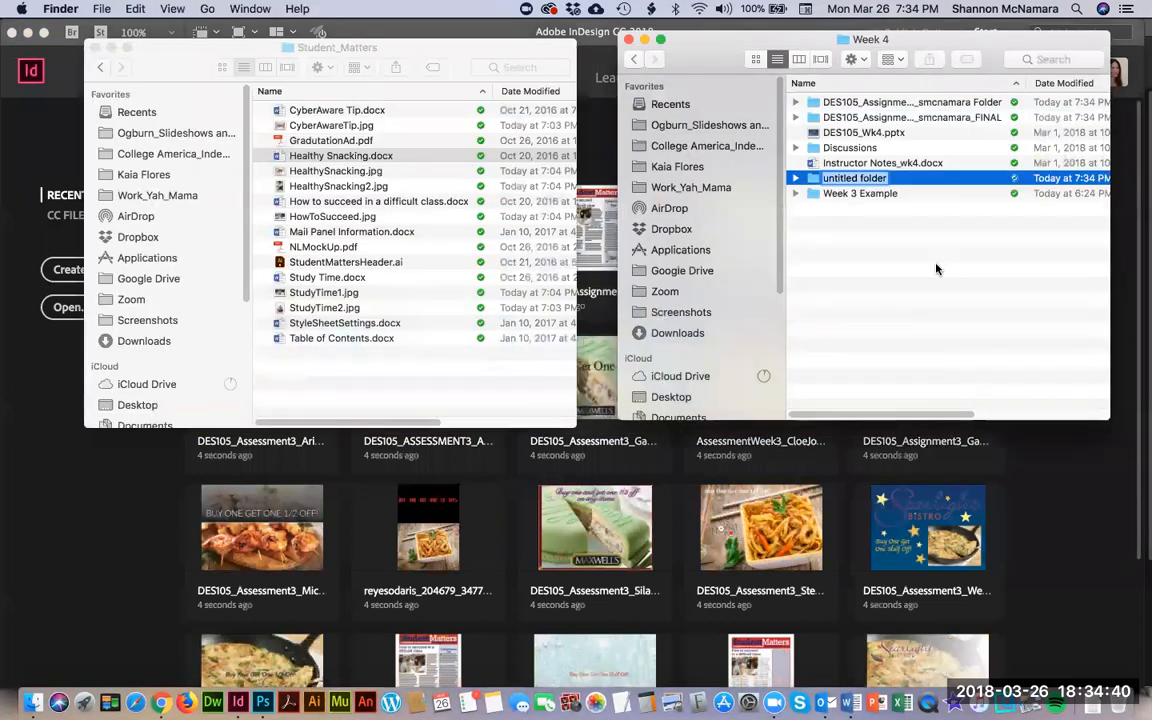
{"action": "type", "text": "OLD"}
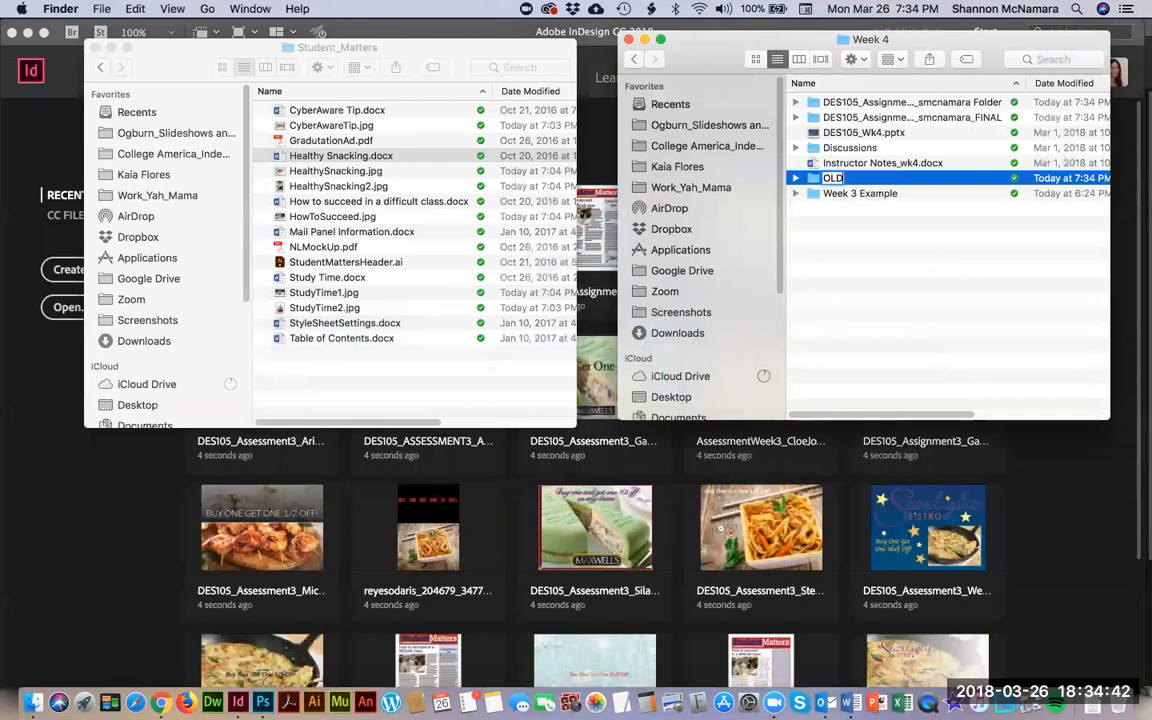
{"action": "key", "text": "Return"}
{"action": "key", "text": "Return"}
{"action": "type", "text": "_wk3"}
{"action": "key", "text": "Return"}
Move the older Assignment 4 folder into OLD_wk3, select the _FINAL package folder, and widen the Name column to show its full name.
{"action": "left_click_drag", "start_coordinate": [863, 107], "coordinate": [850, 181]}
{"action": "left_click", "coordinate": [862, 101]}
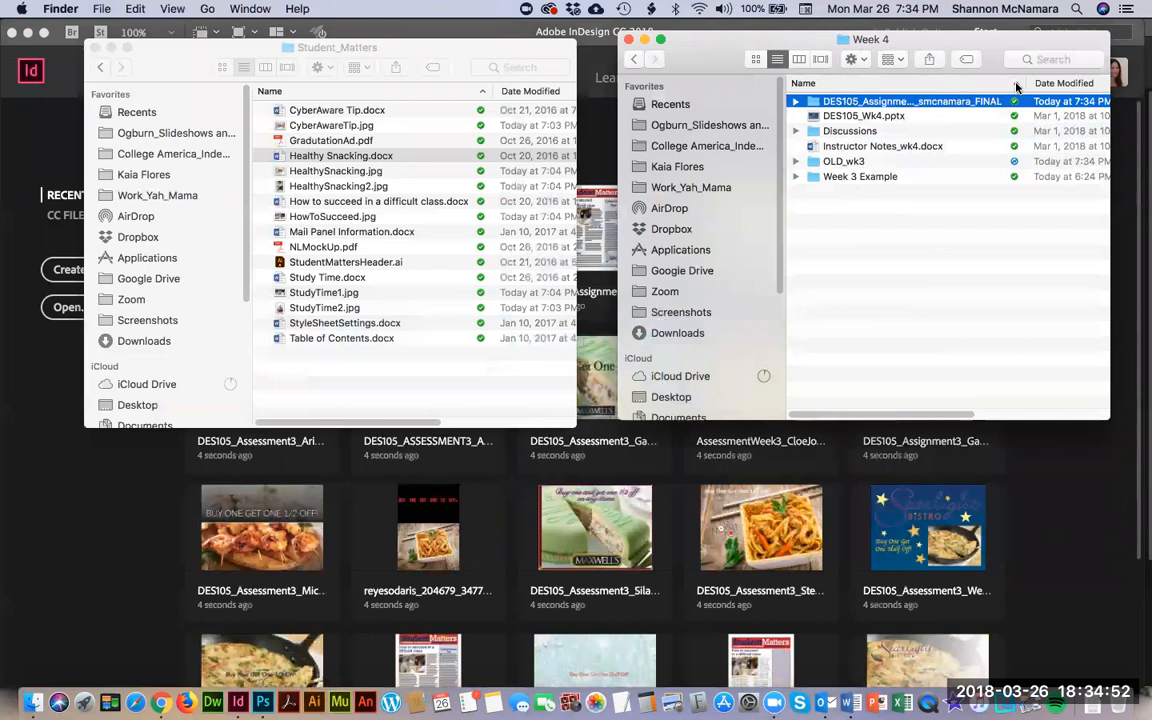
{"action": "left_click_drag", "start_coordinate": [1025, 82], "coordinate": [1081, 83]}
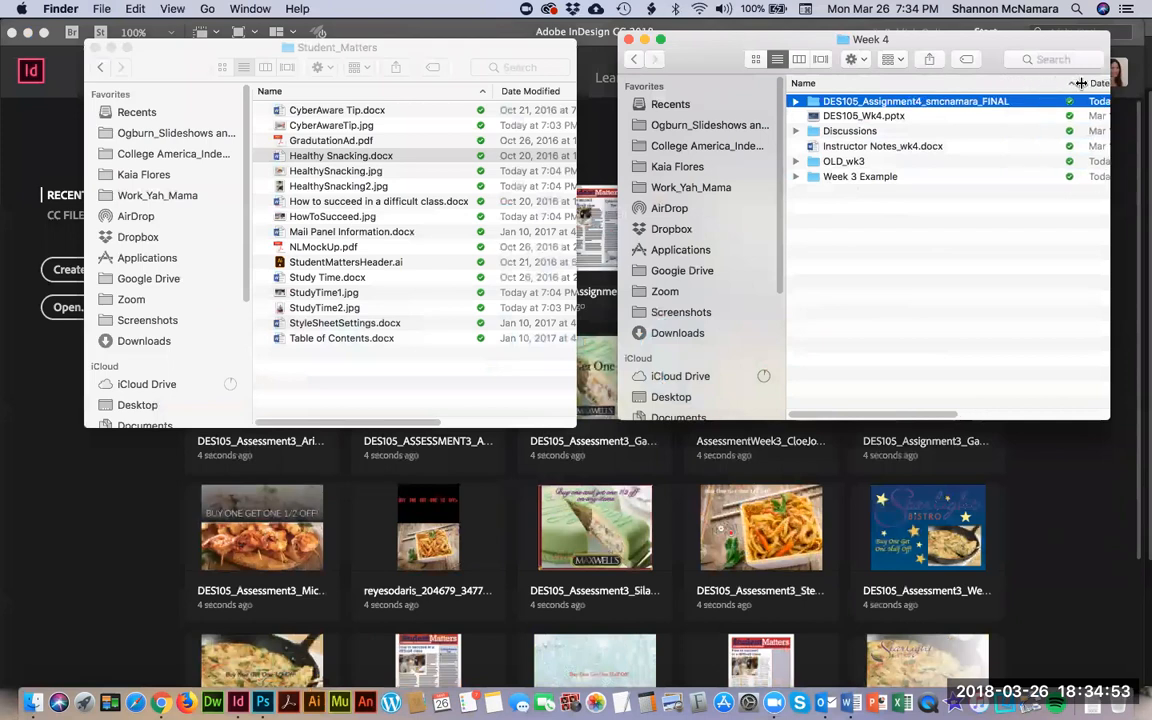
Compress the _FINAL package folder in the Week 4 folder into a zip file.
{"action": "right_click", "coordinate": [898, 100]}
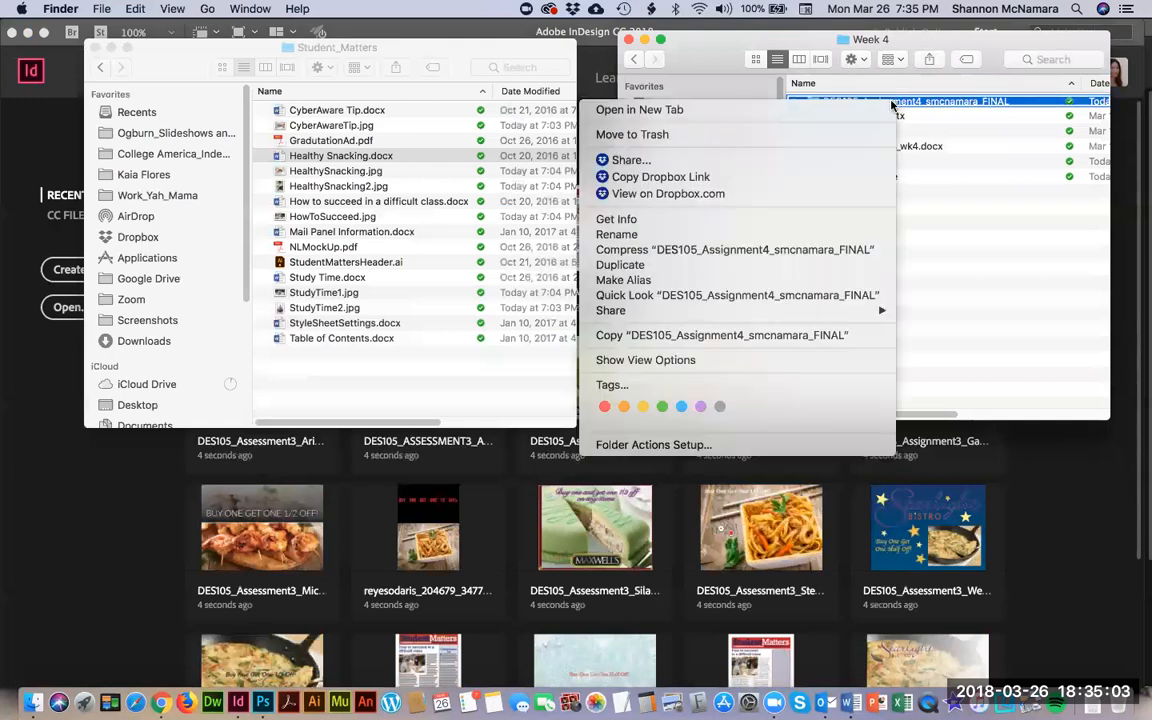
{"action": "left_click", "coordinate": [654, 251]}
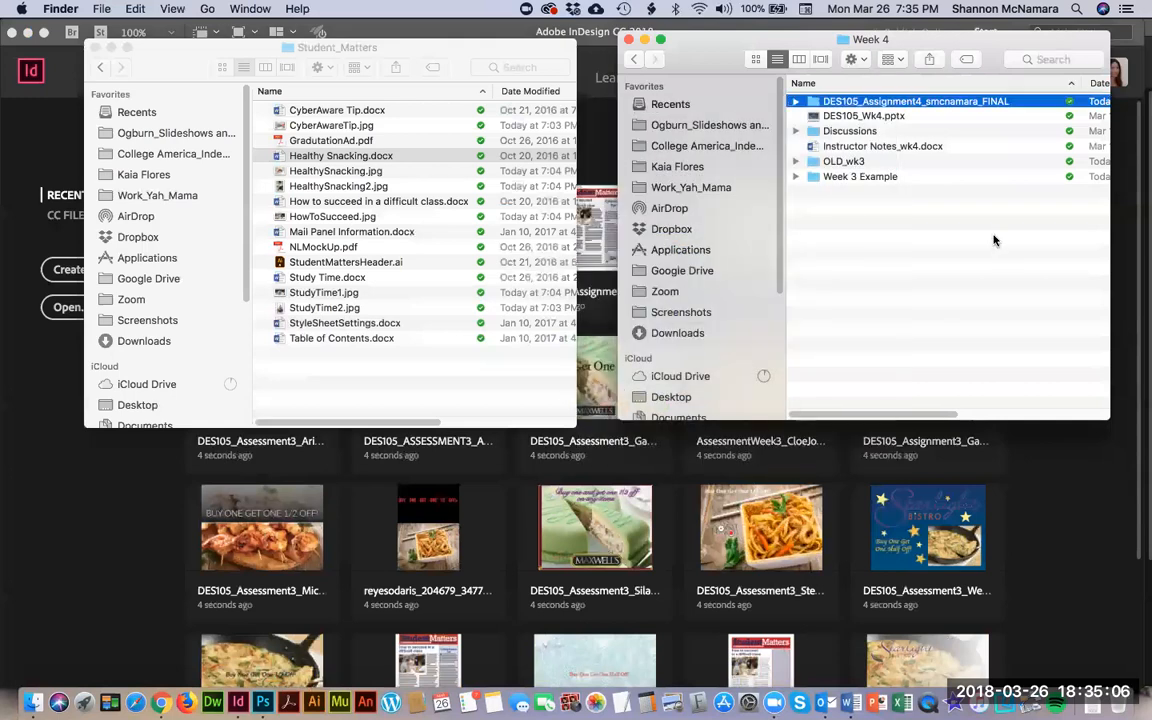
Expand the _FINAL package folder, check its IDML, INDD and PDF files, and open the PDF in Acrobat.
{"action": "left_click", "coordinate": [796, 102]}
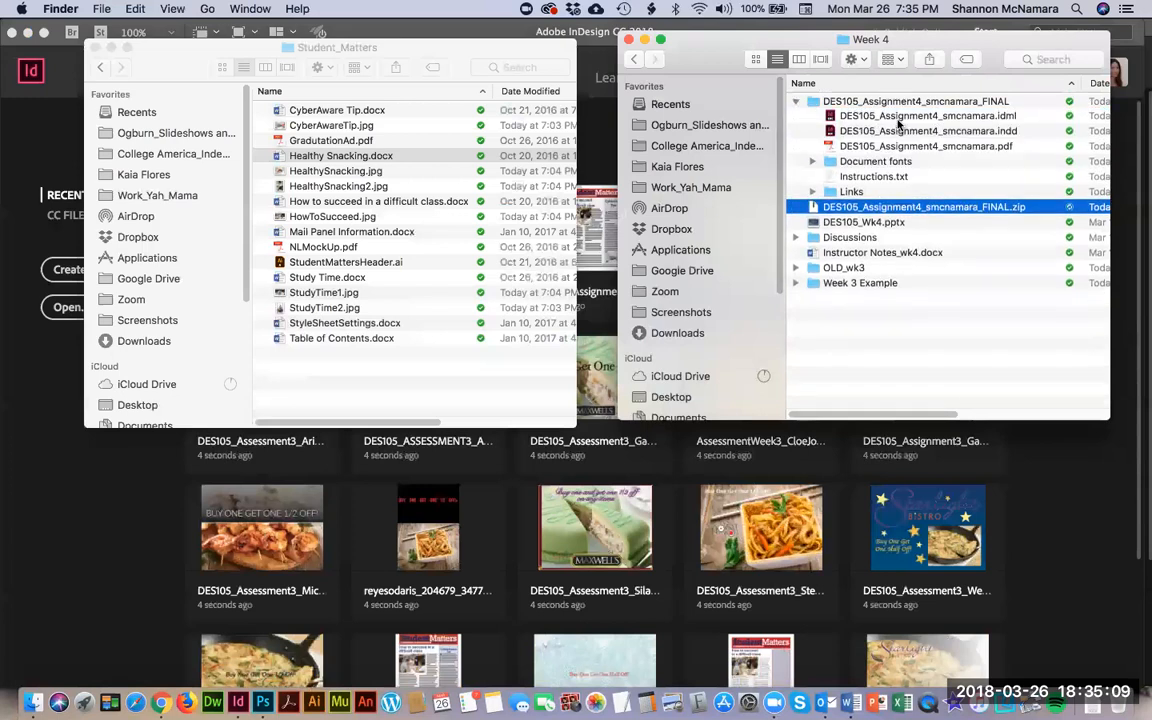
{"action": "left_click", "coordinate": [1005, 117]}
{"action": "left_click", "coordinate": [1001, 134]}
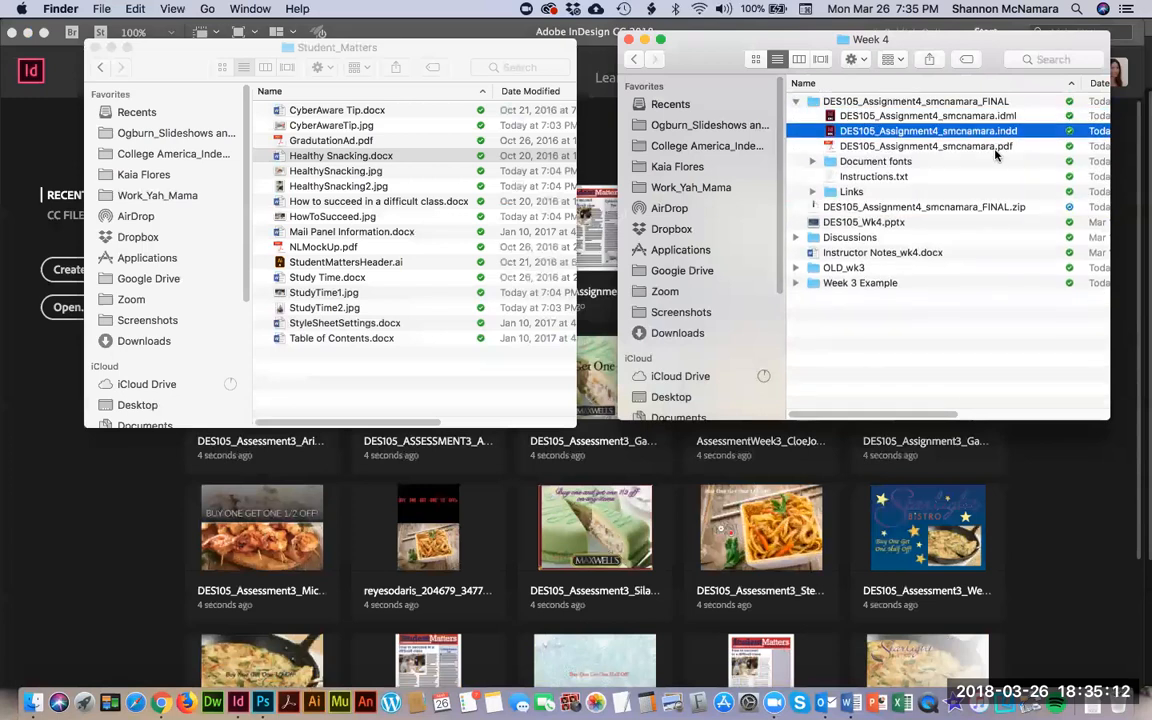
{"action": "left_click", "coordinate": [995, 148]}
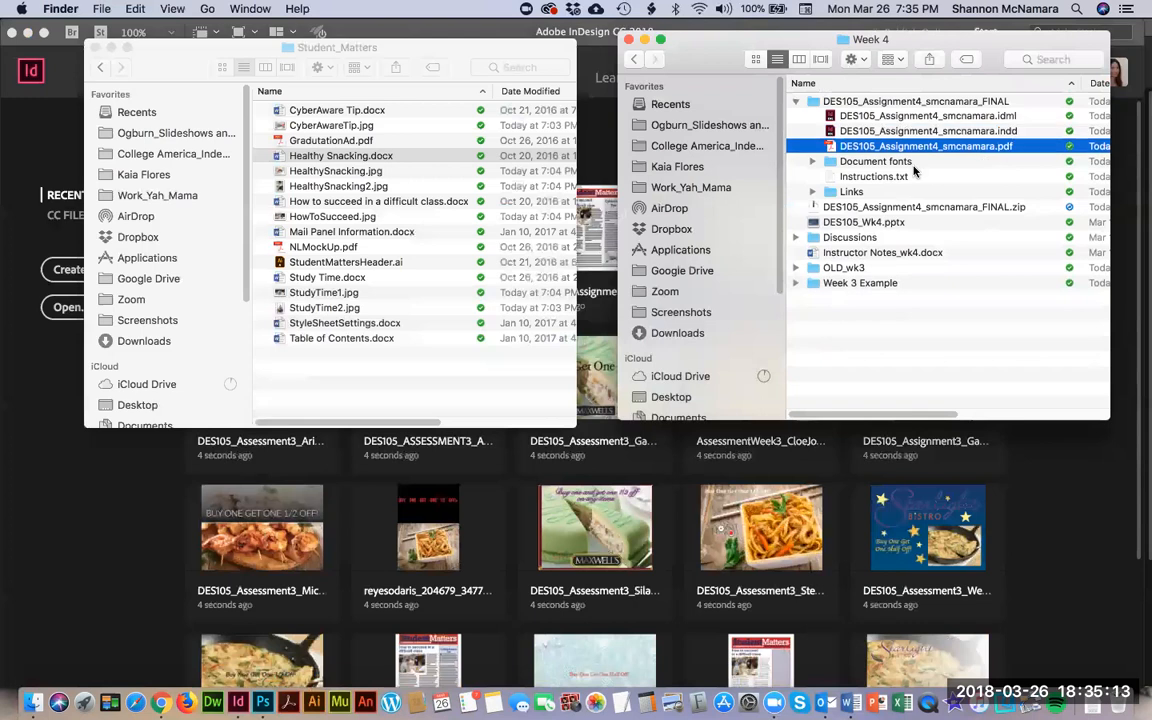
{"action": "double_click", "coordinate": [982, 148]}
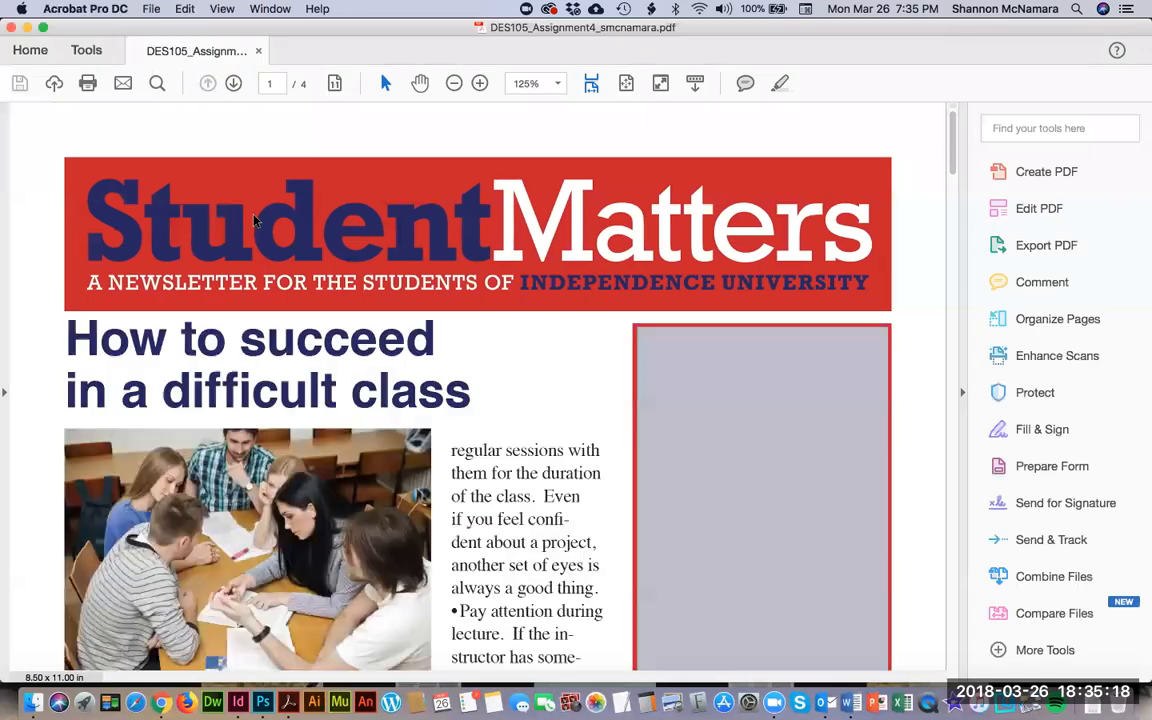
Look through the pages of the packaged newsletter PDF to examine the text and layout.
{"action": "scroll", "coordinate": [381, 342], "scroll_direction": "down", "scroll_amount": 10}
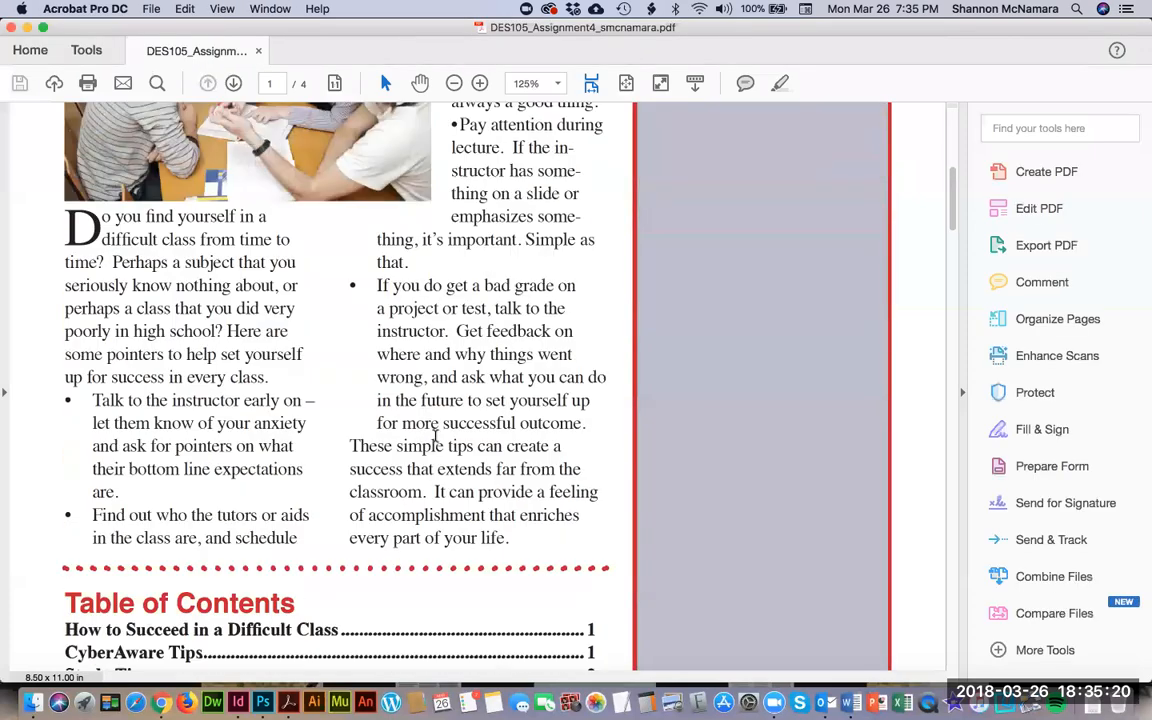
{"action": "scroll", "coordinate": [736, 244], "scroll_direction": "up", "scroll_amount": 6}
{"action": "scroll", "coordinate": [729, 348], "scroll_direction": "down", "scroll_amount": 15}
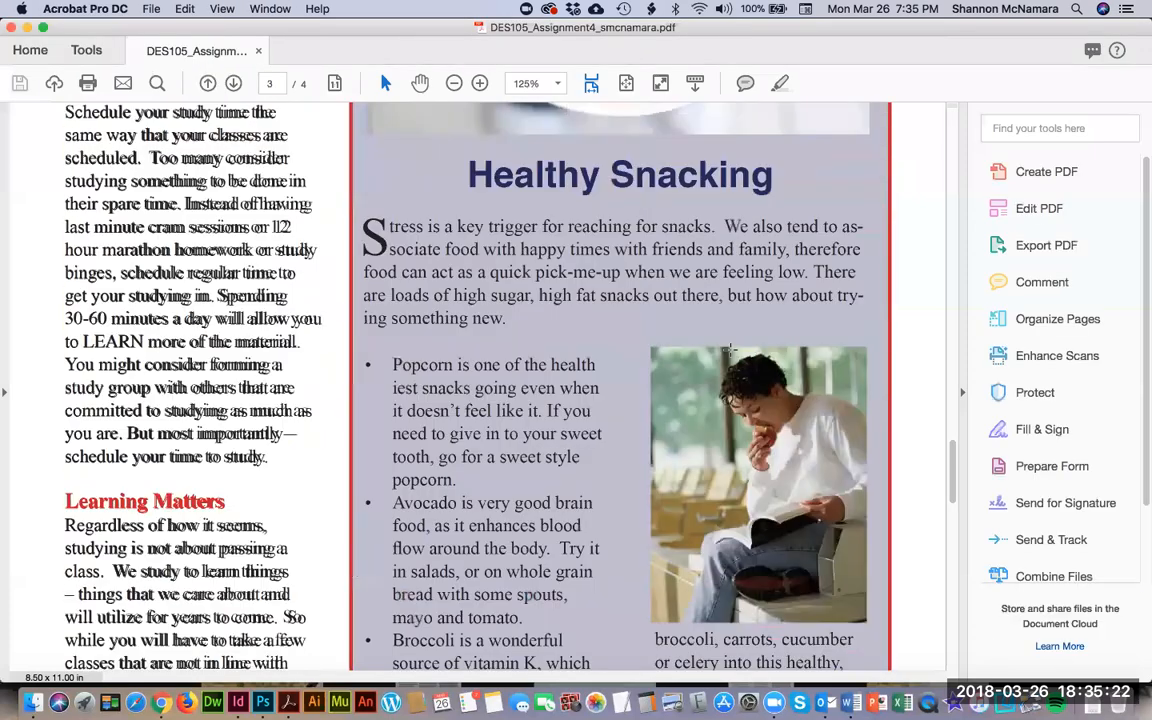
{"action": "scroll", "coordinate": [729, 348], "scroll_direction": "down", "scroll_amount": 5}
{"action": "scroll", "coordinate": [748, 337], "scroll_direction": "down", "scroll_amount": 5}
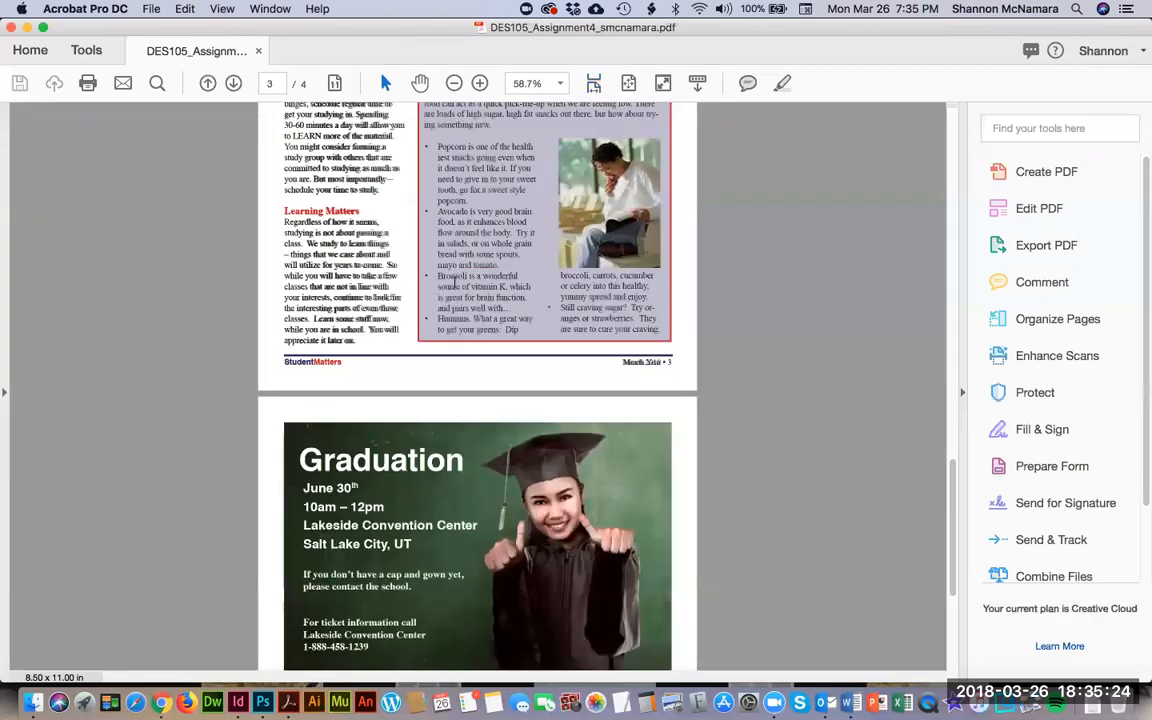
{"action": "scroll", "coordinate": [455, 288], "scroll_direction": "up", "scroll_amount": 5}
{"action": "scroll", "coordinate": [349, 374], "scroll_direction": "up", "scroll_amount": 10}
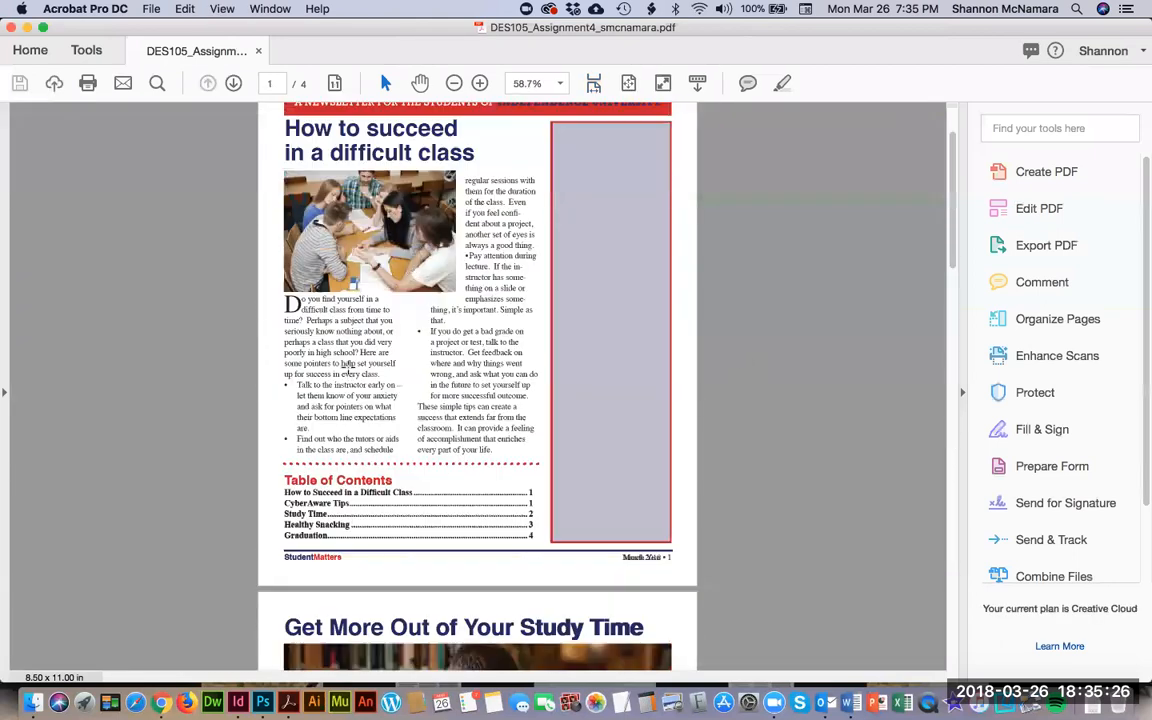
{"action": "scroll", "coordinate": [349, 374], "scroll_direction": "down", "scroll_amount": 5}
Switch to Finder, open the packaged INDD file in InDesign, hide the EXAMPLE layer, and save the document.
{"action": "key", "text": "super+Tab"}
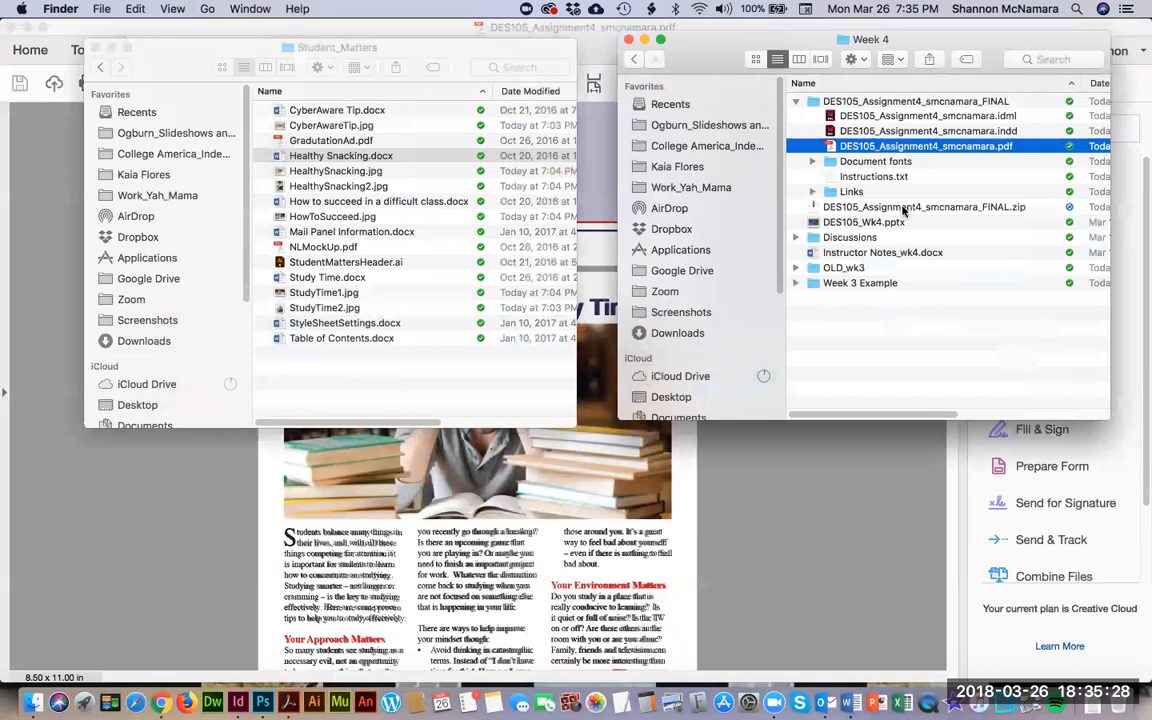
{"action": "double_click", "coordinate": [900, 131]}
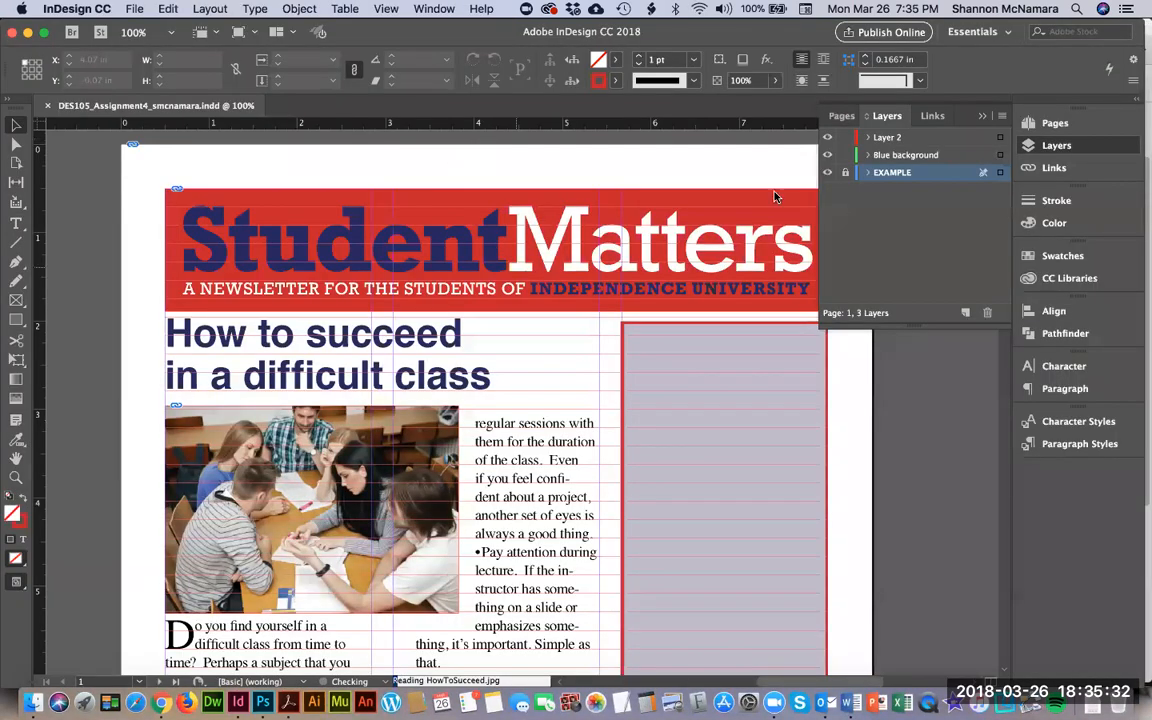
{"action": "left_click", "coordinate": [828, 173]}
{"action": "left_click", "coordinate": [828, 173]}
{"action": "left_click", "coordinate": [828, 173]}
{"action": "key", "text": "super+0"}
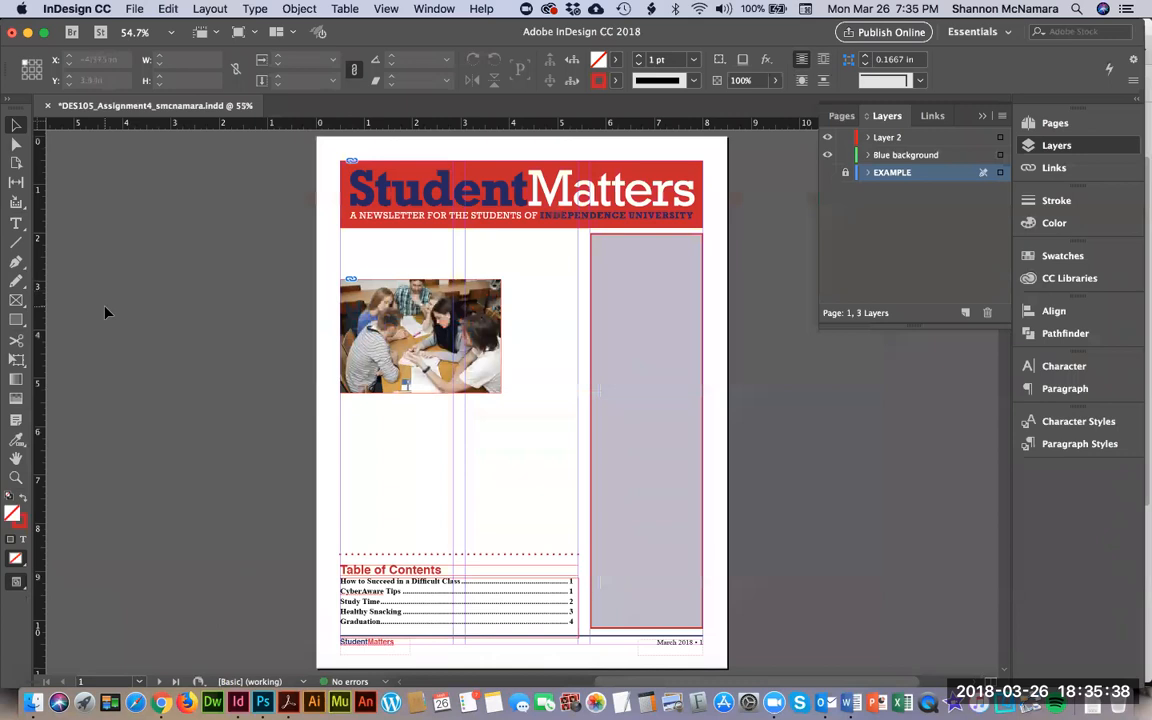
{"action": "key", "text": "super+s"}
Export the newsletter with the [High Quality Print] preset over the existing PDF in the package folder, and save and close the document.
{"action": "scroll", "coordinate": [514, 399], "scroll_direction": "down", "scroll_amount": 3}
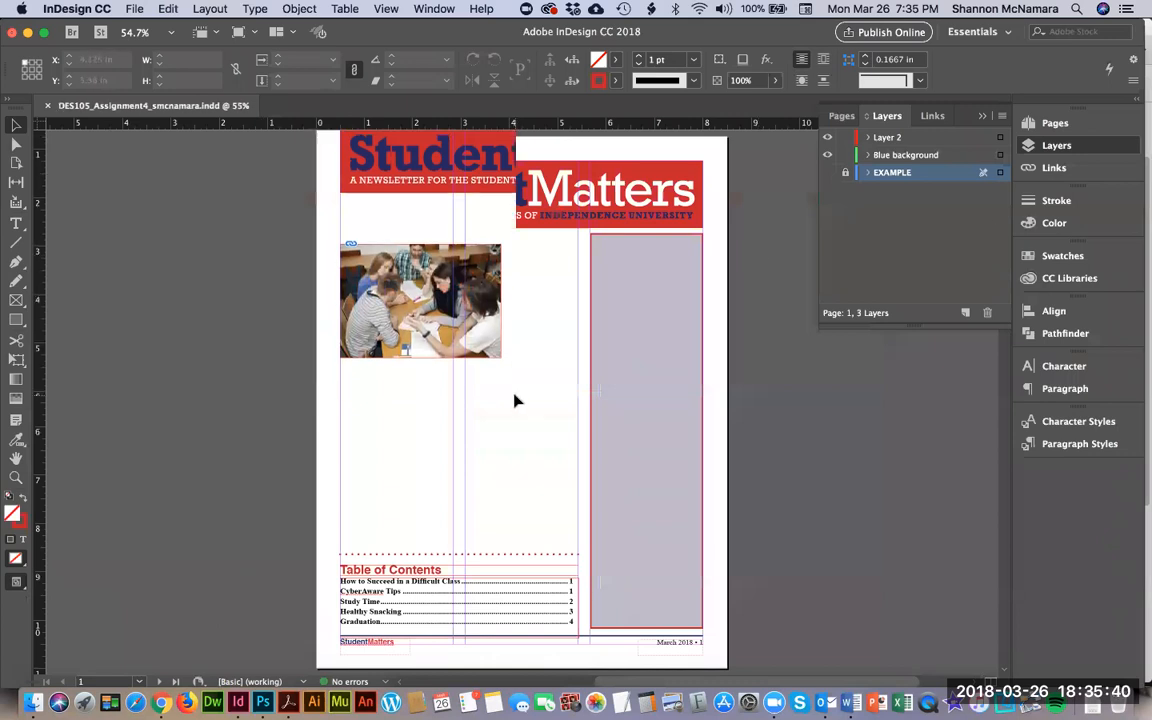
{"action": "scroll", "coordinate": [514, 399], "scroll_direction": "down", "scroll_amount": 10}
{"action": "scroll", "coordinate": [514, 399], "scroll_direction": "down", "scroll_amount": 15}
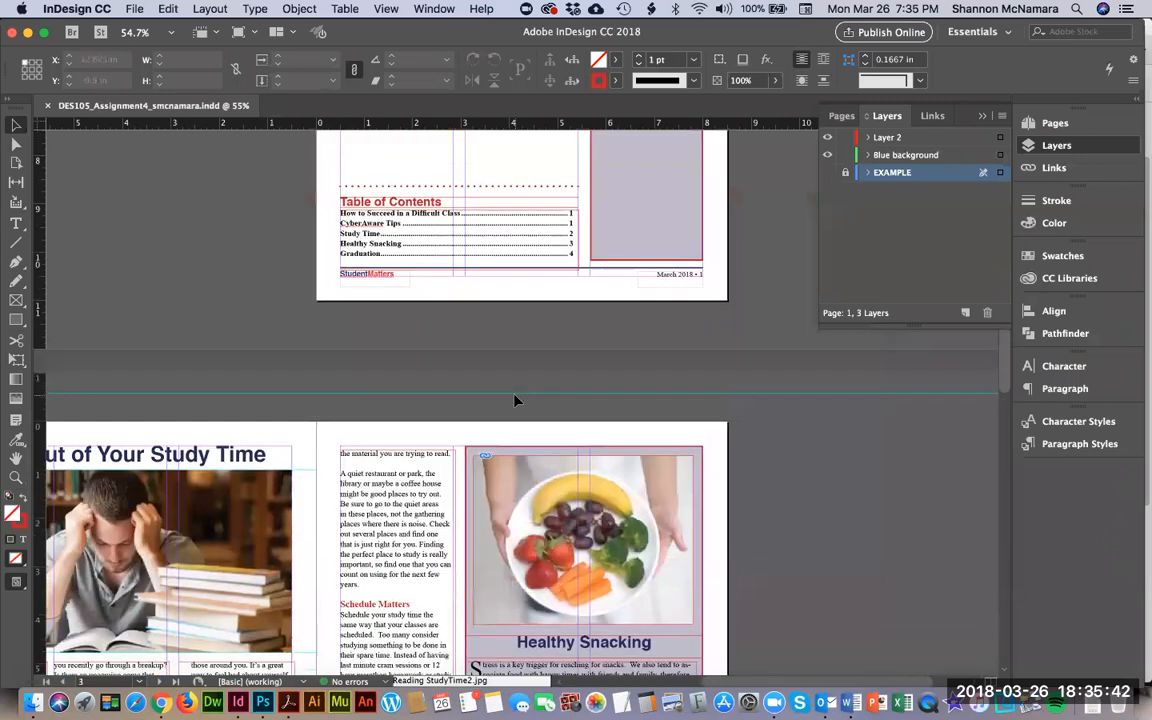
{"action": "left_click", "coordinate": [135, 9]}
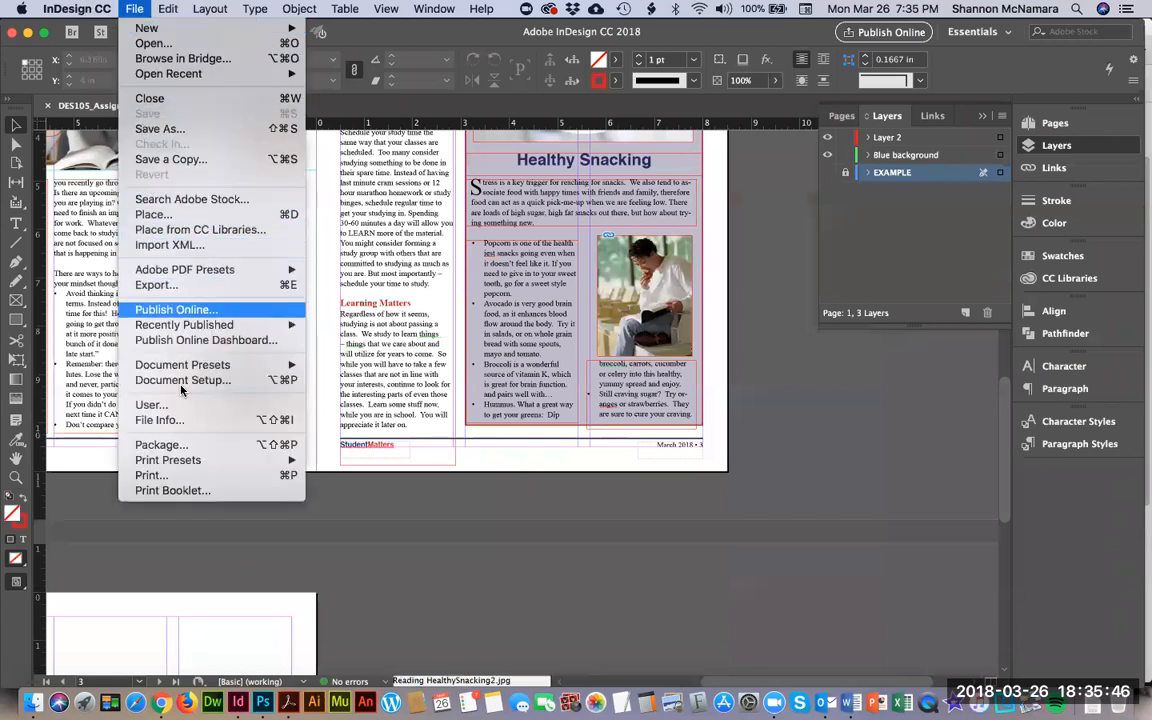
{"action": "mouse_move", "coordinate": [180, 271]}
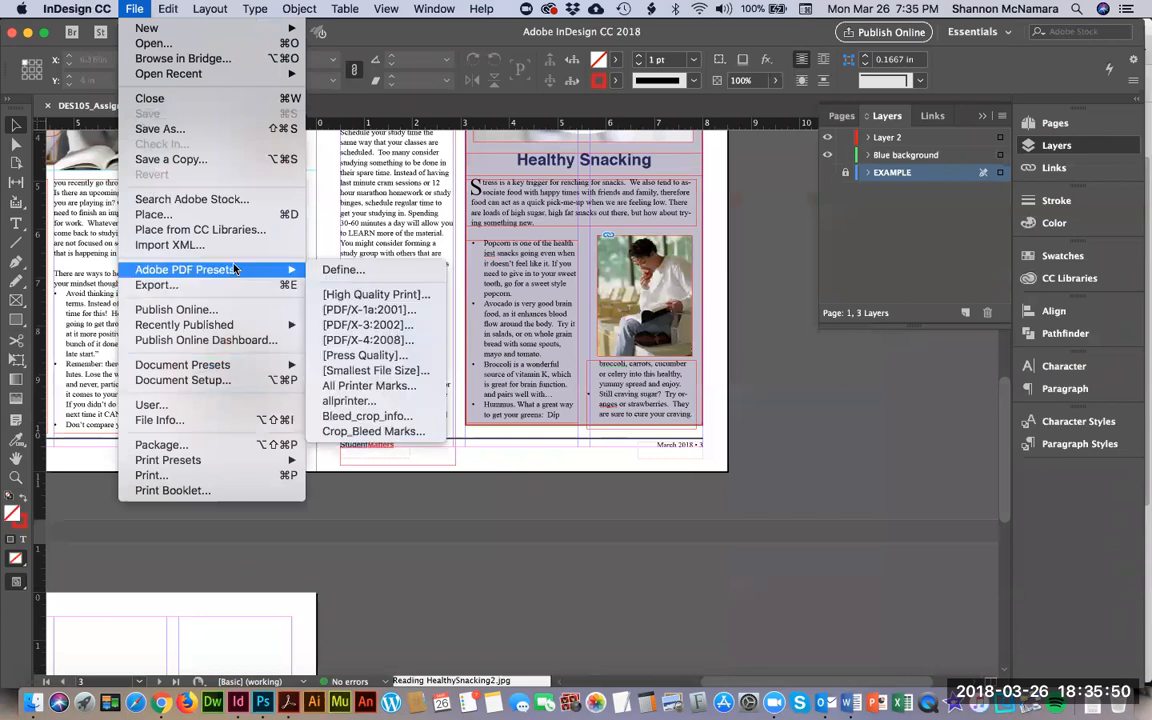
{"action": "left_click", "coordinate": [378, 295]}
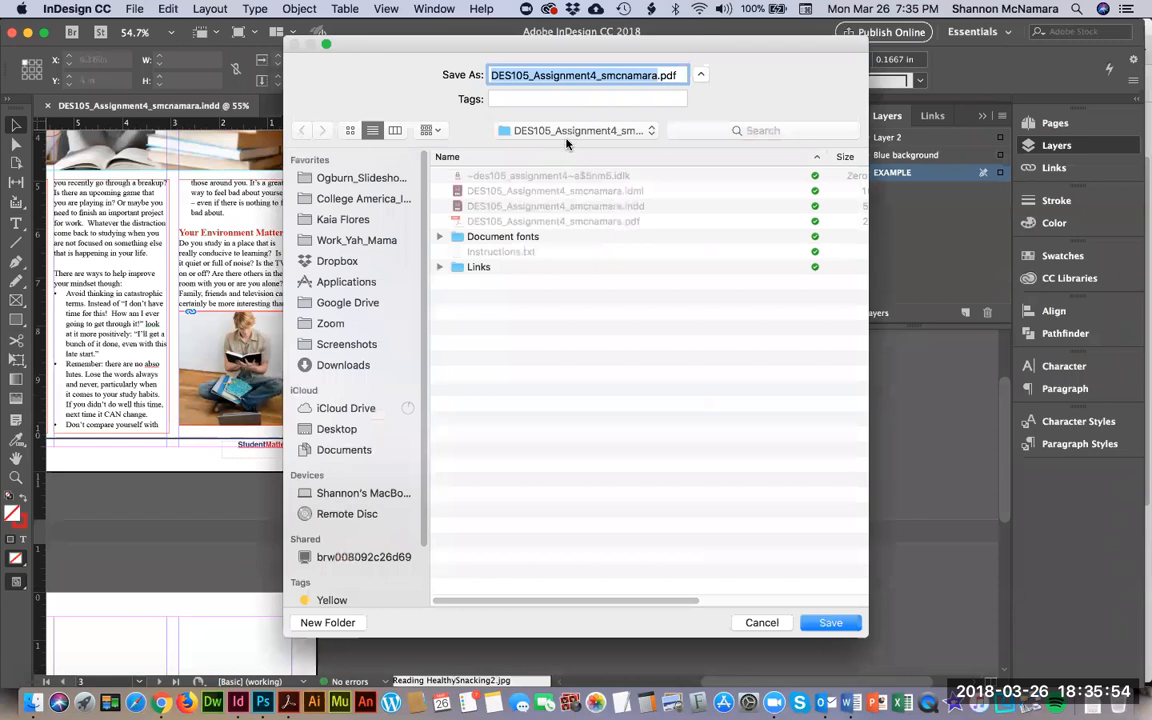
{"action": "left_click", "coordinate": [831, 623]}
{"action": "left_click", "coordinate": [693, 152]}
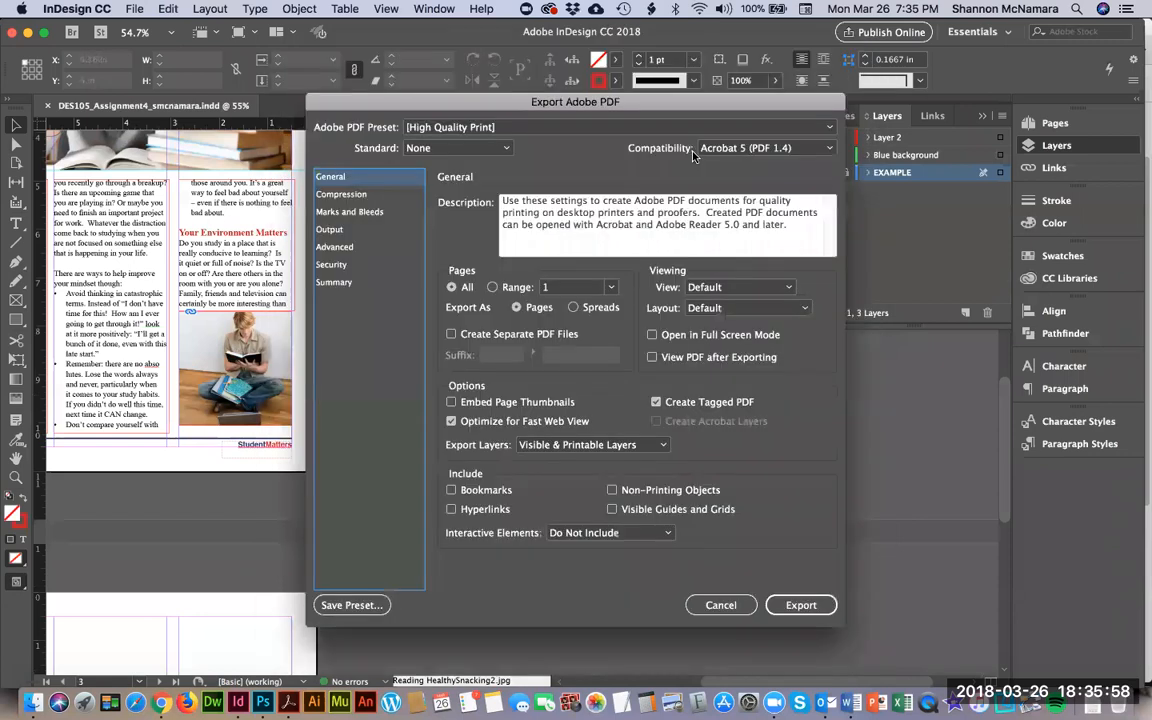
{"action": "left_click", "coordinate": [818, 614]}
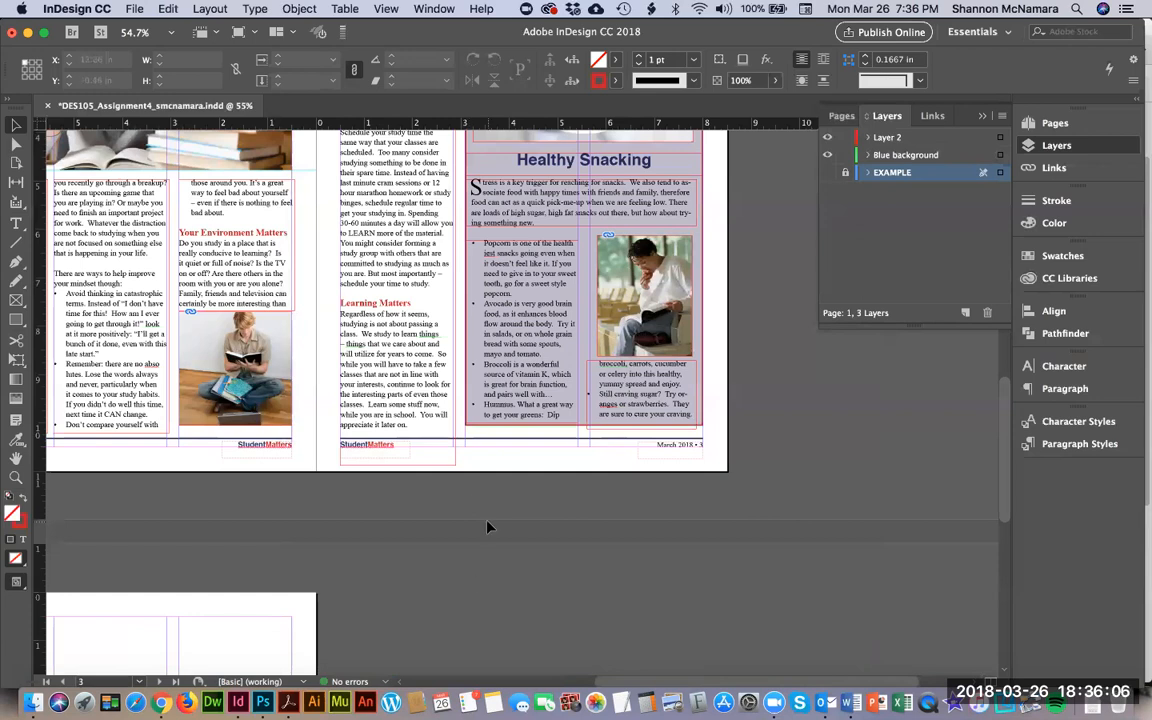
{"action": "key", "text": "super+s"}
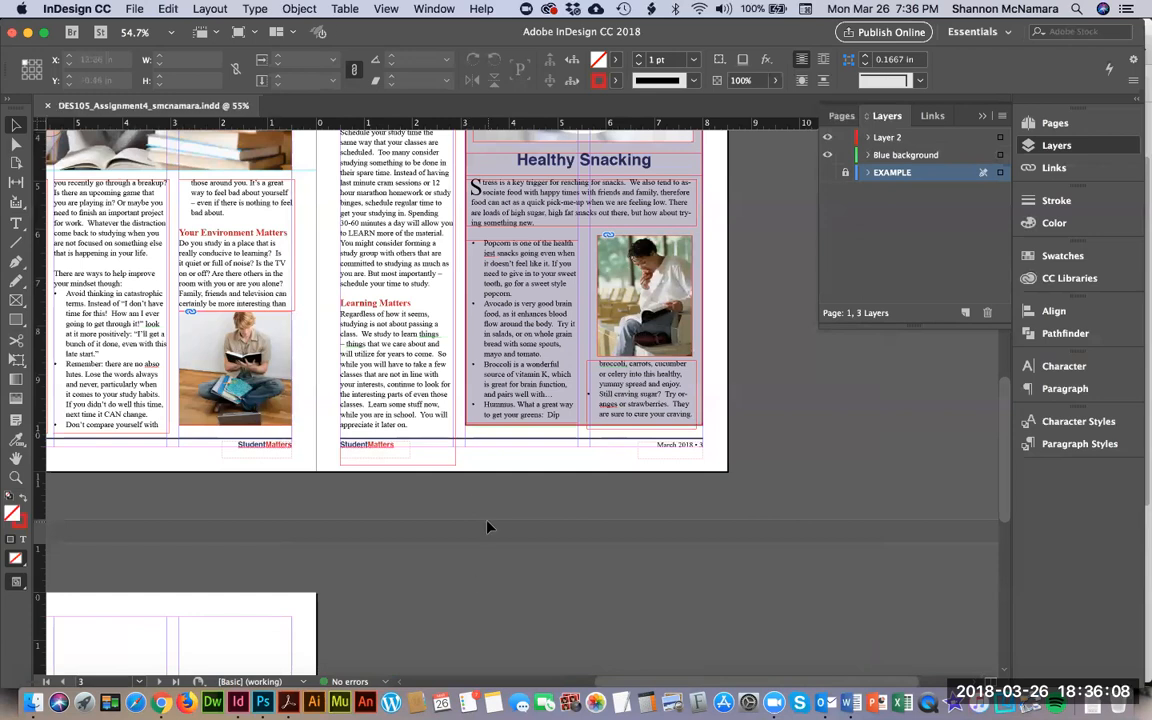
{"action": "key", "text": "super+w"}
Switch to Finder and delete the outdated _FINAL zip file from the Week 4 folder.
{"action": "key", "text": "super+Tab"}
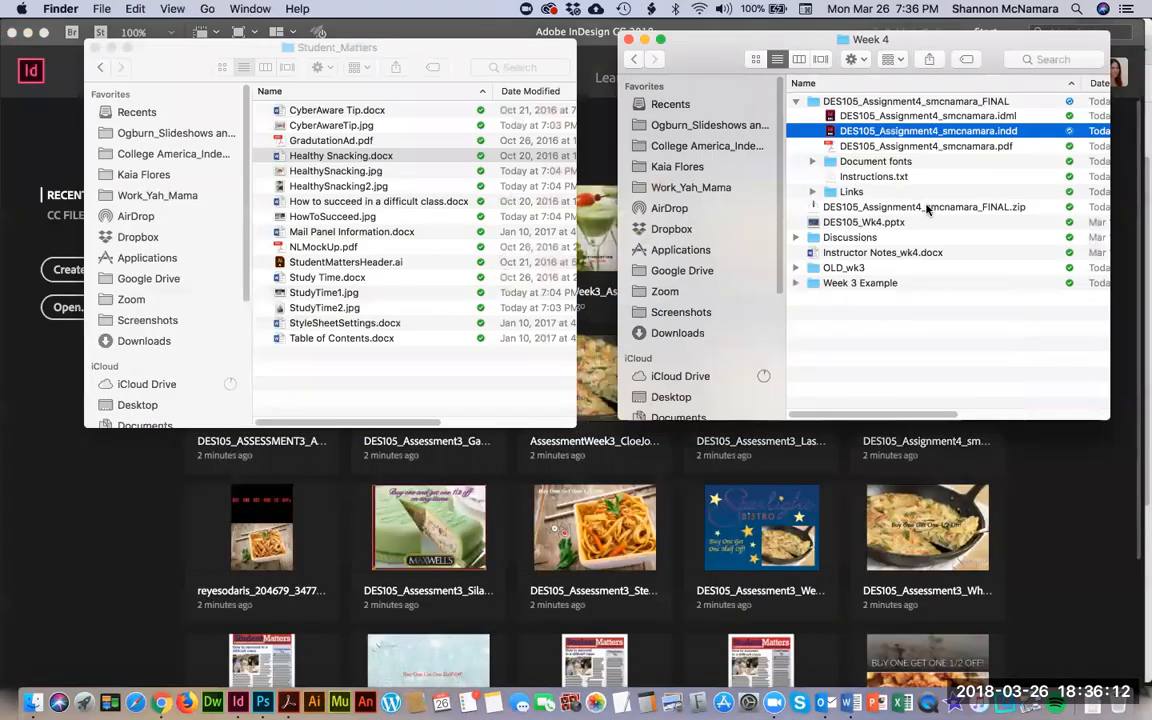
{"action": "left_click", "coordinate": [926, 206]}
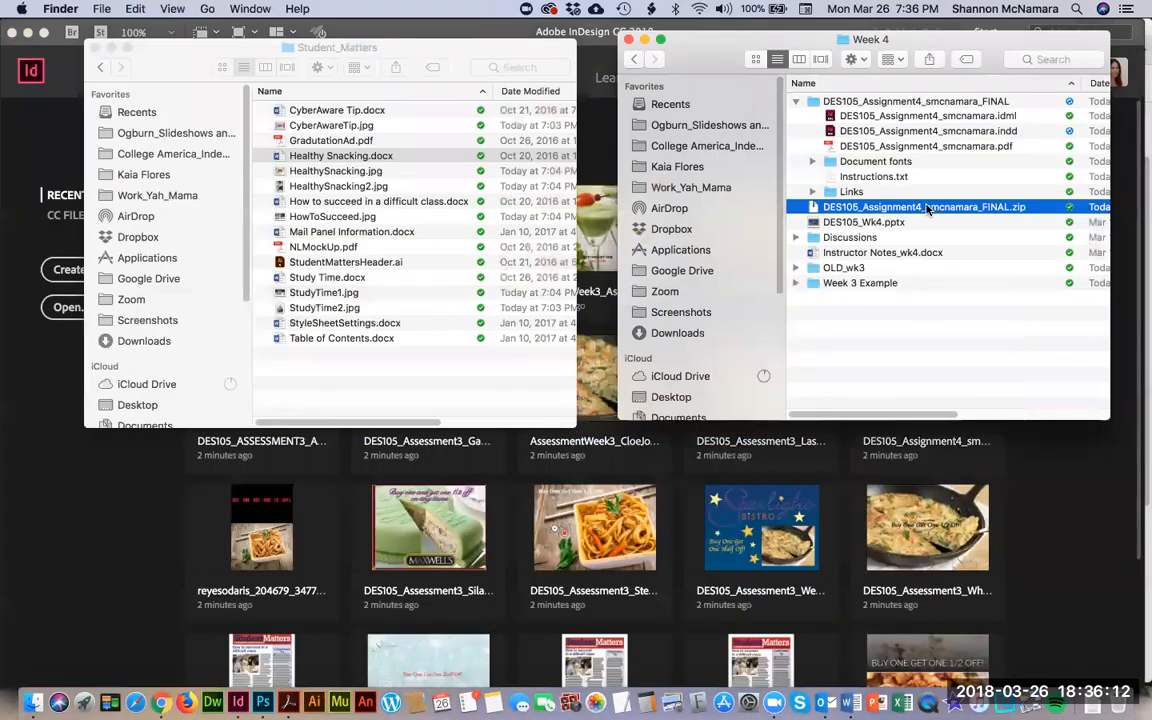
{"action": "key", "text": "super+BackSpace"}
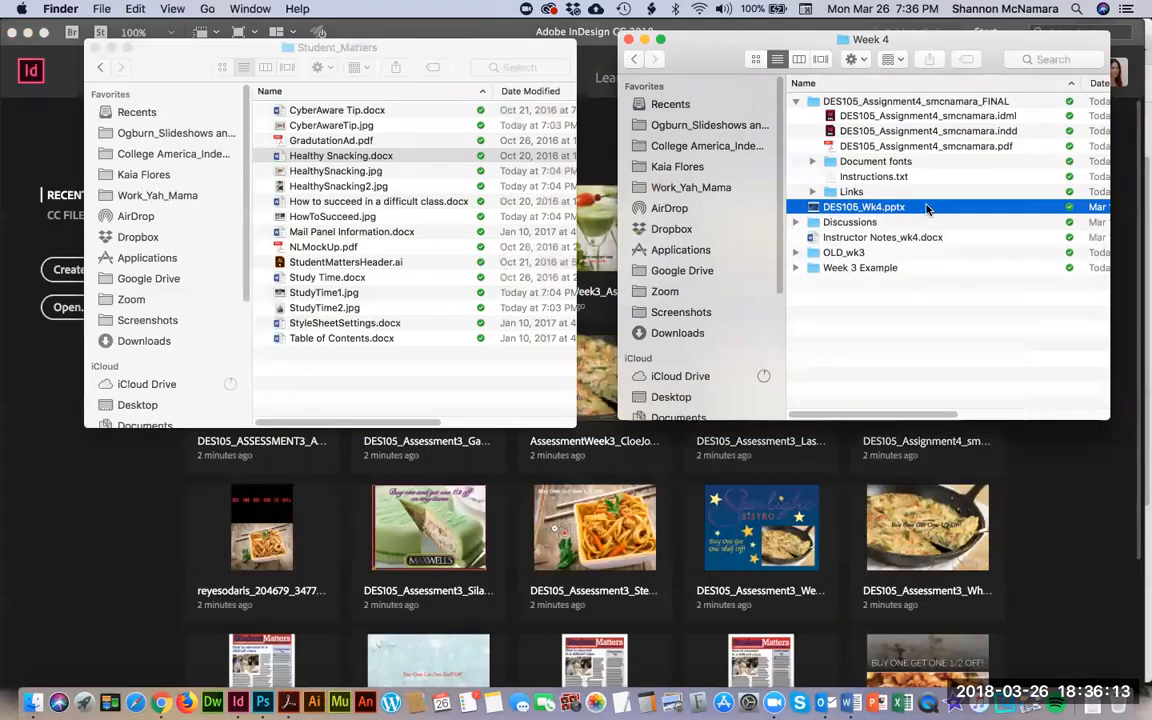
Bring up the newsletter PDF from the package folder in Acrobat, look through its pages, and close it.
{"action": "double_click", "coordinate": [895, 148]}
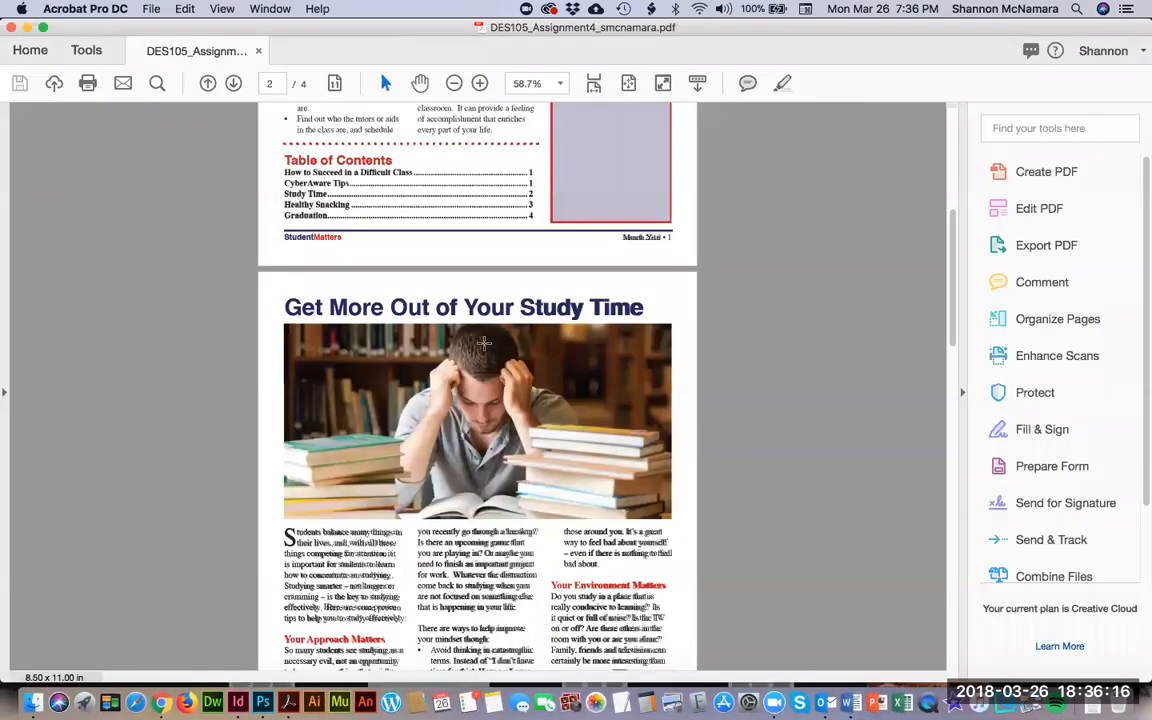
{"action": "scroll", "coordinate": [494, 300], "scroll_direction": "up", "scroll_amount": 5}
{"action": "scroll", "coordinate": [491, 310], "scroll_direction": "down", "scroll_amount": 10}
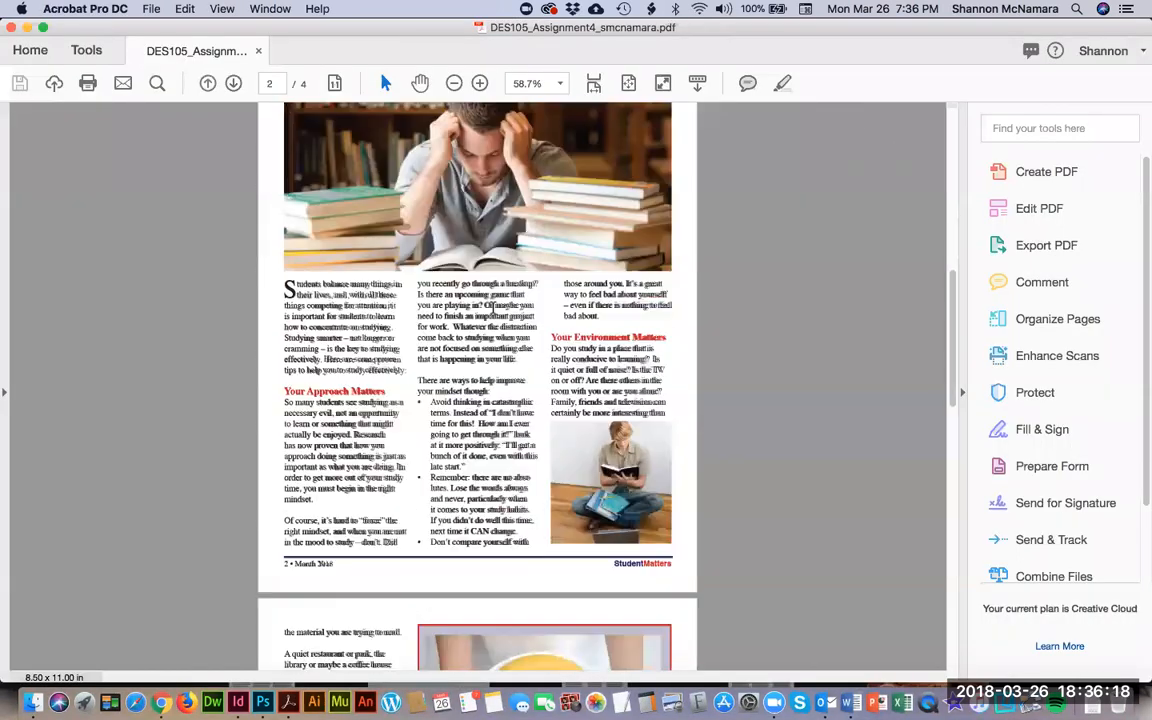
{"action": "scroll", "coordinate": [494, 307], "scroll_direction": "down", "scroll_amount": 10}
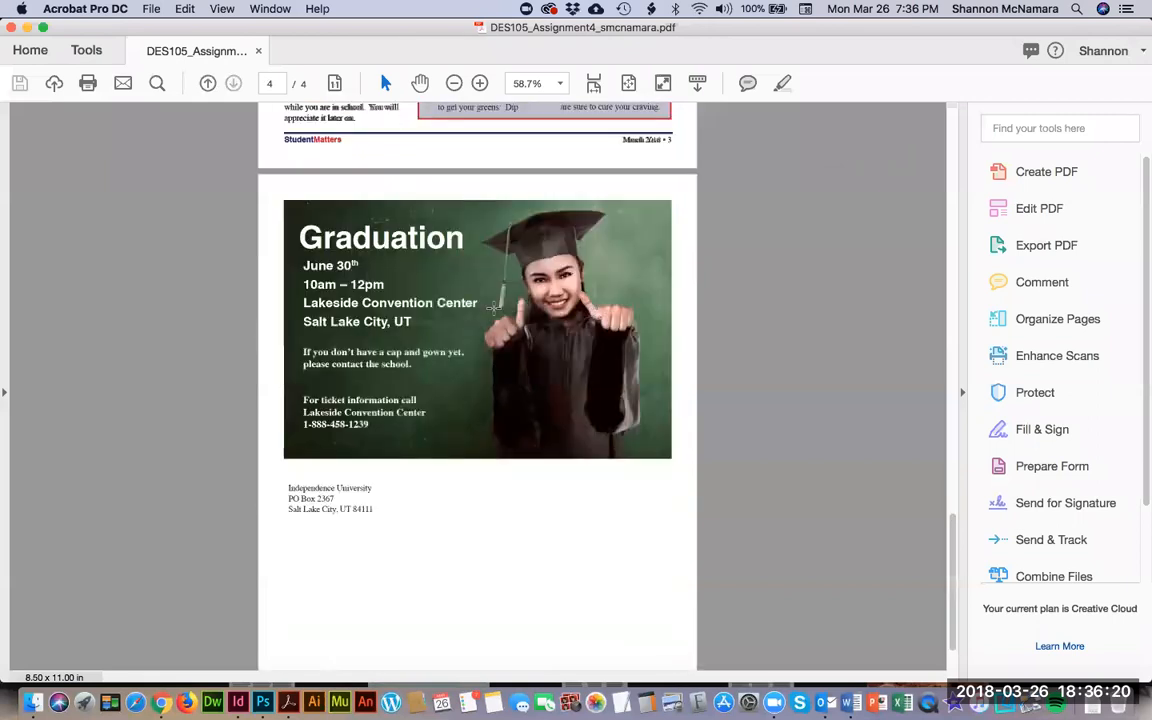
{"action": "scroll", "coordinate": [494, 308], "scroll_direction": "up", "scroll_amount": 20}
{"action": "scroll", "coordinate": [494, 309], "scroll_direction": "down", "scroll_amount": 5}
{"action": "key", "text": "super+w"}
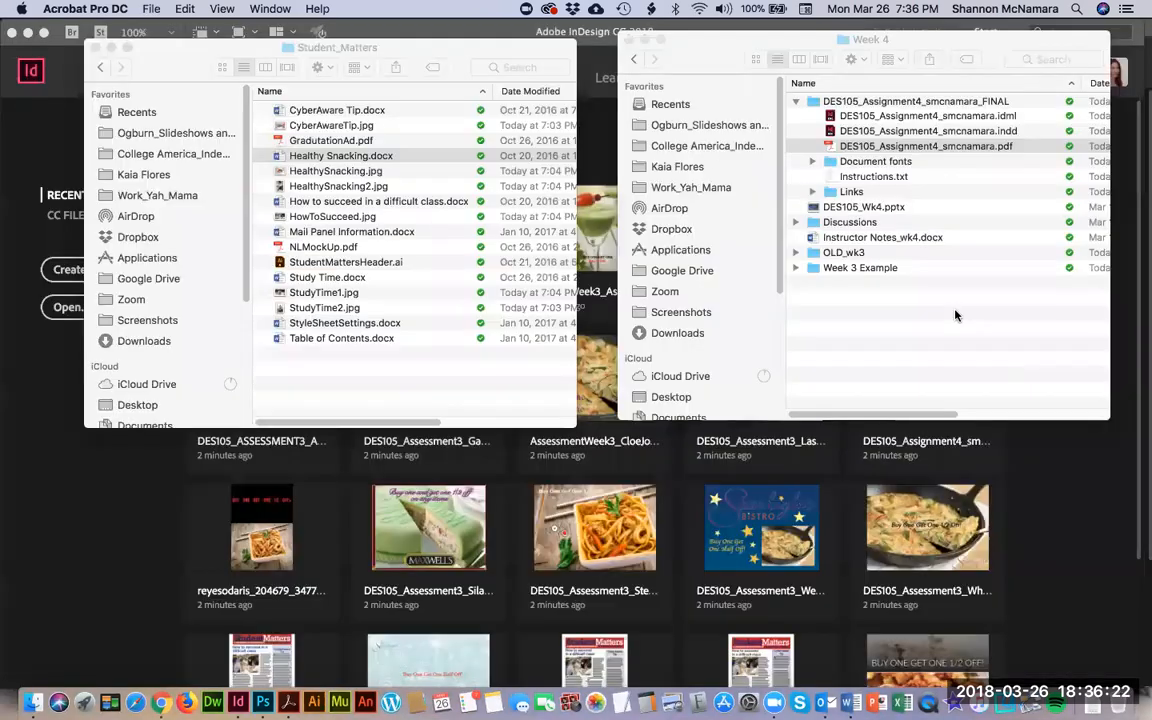
Reopen the re-exported PDF from the package folder, check every page for example-layer content, and return to page 1.
{"action": "left_click", "coordinate": [927, 150]}
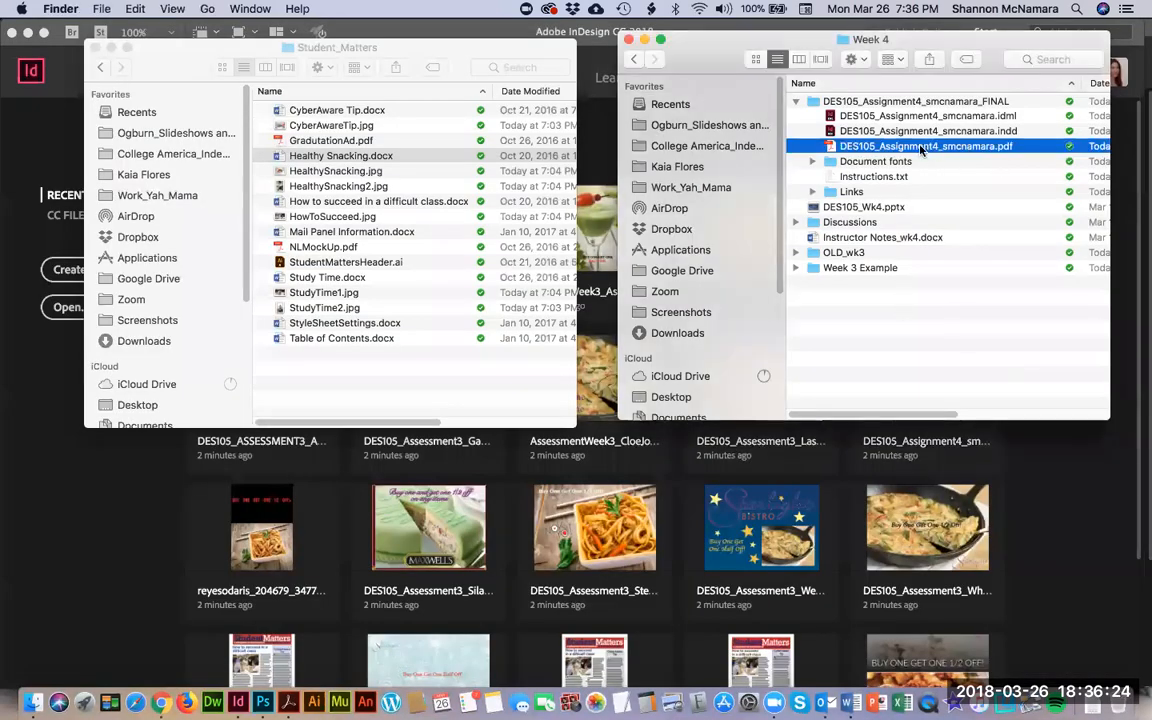
{"action": "double_click", "coordinate": [921, 150]}
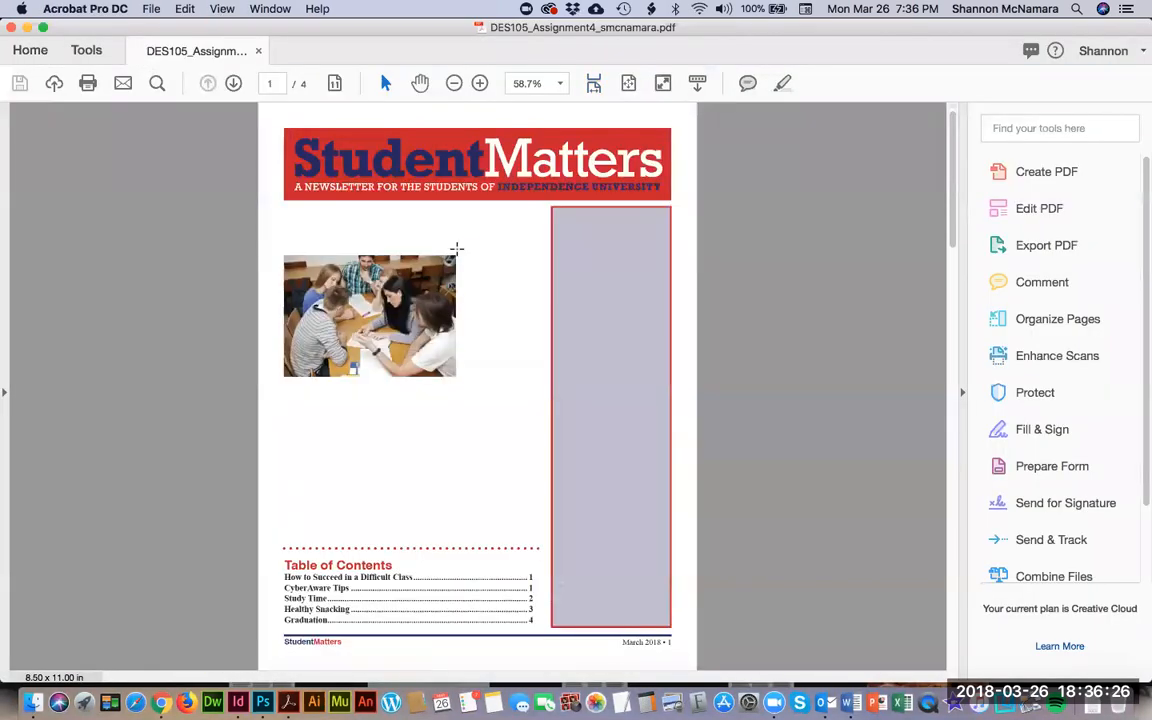
{"action": "scroll", "coordinate": [424, 417], "scroll_direction": "down", "scroll_amount": 10}
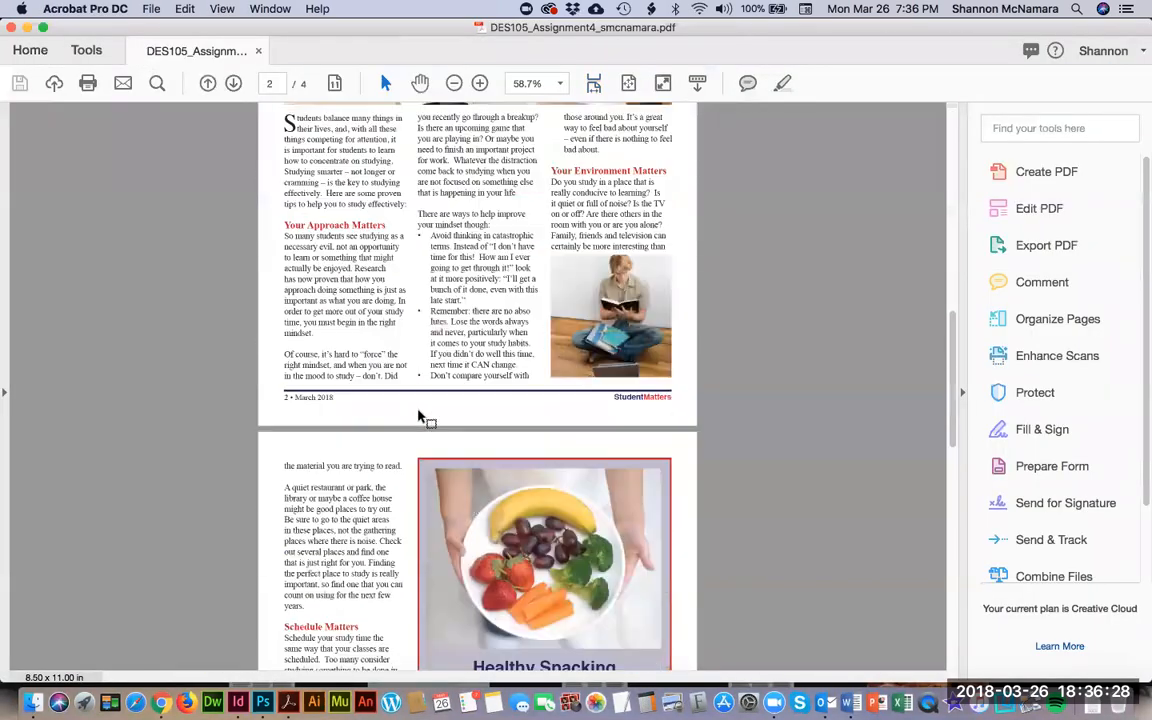
{"action": "scroll", "coordinate": [420, 418], "scroll_direction": "down", "scroll_amount": 5}
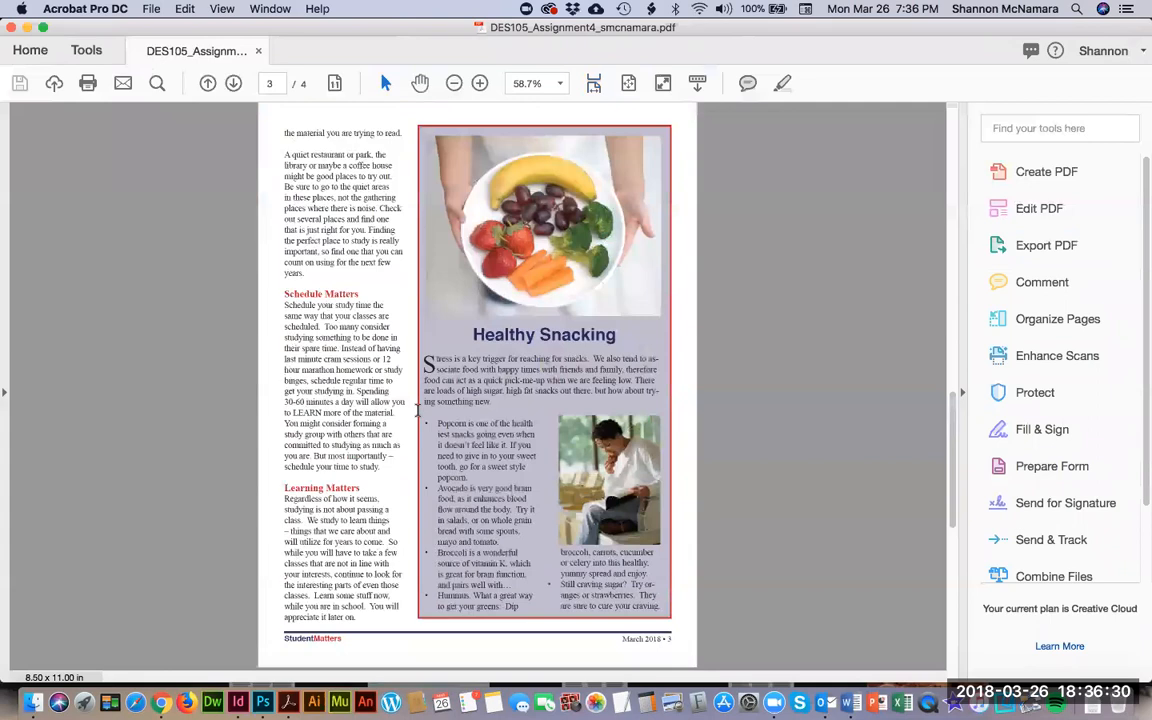
{"action": "scroll", "coordinate": [418, 408], "scroll_direction": "down", "scroll_amount": 3}
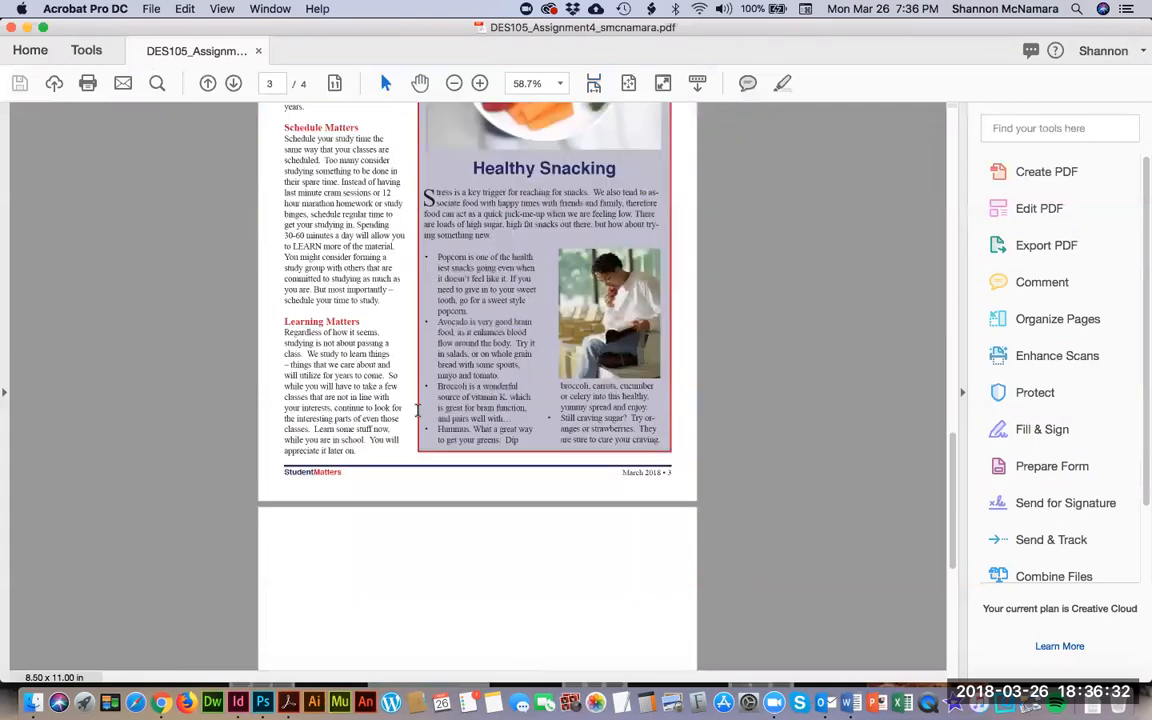
{"action": "scroll", "coordinate": [420, 414], "scroll_direction": "down", "scroll_amount": 3}
{"action": "scroll", "coordinate": [424, 417], "scroll_direction": "down", "scroll_amount": 5}
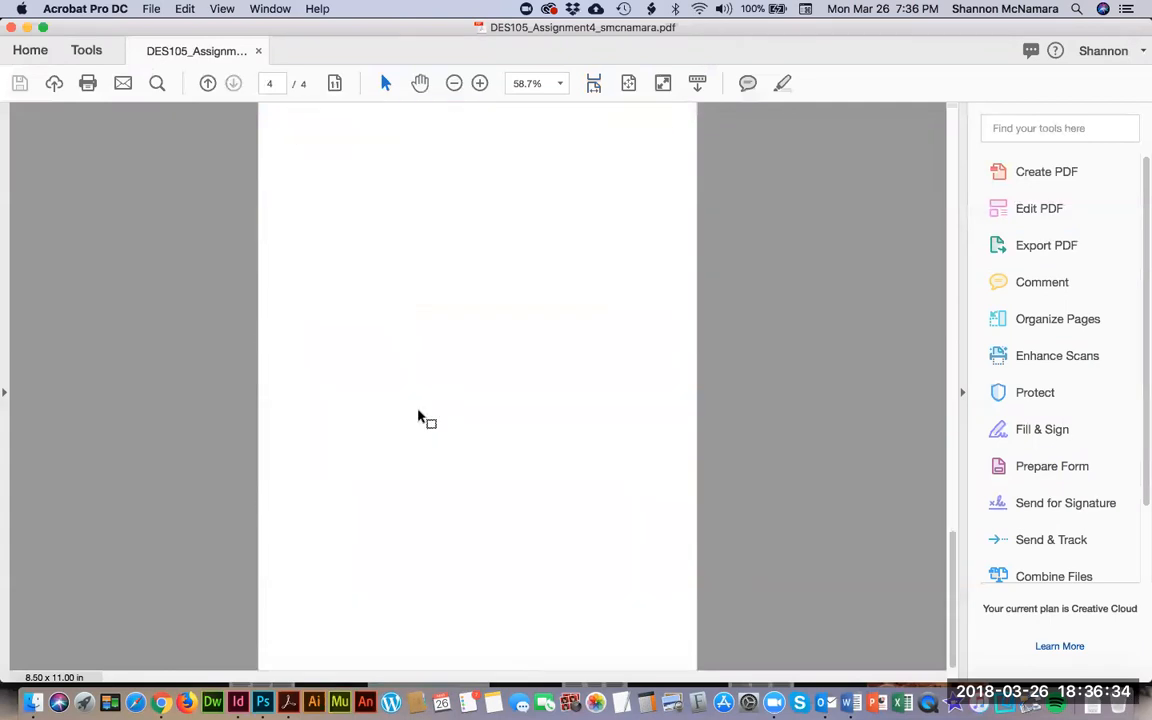
{"action": "key", "text": "Home"}
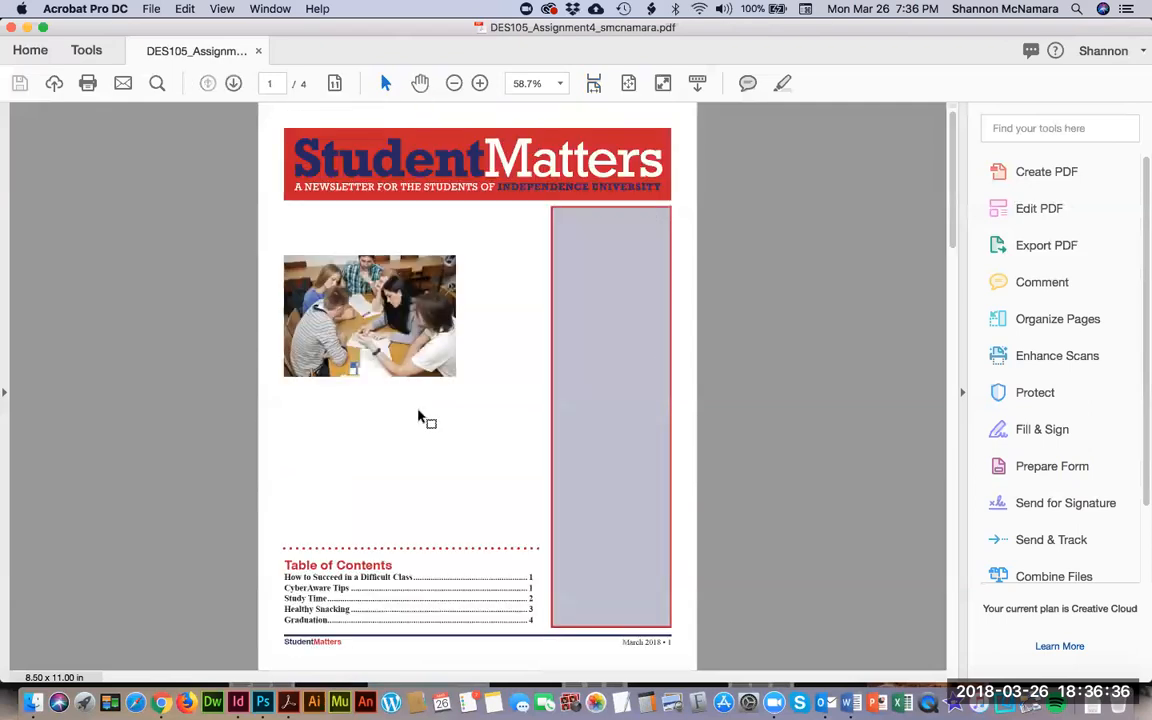
Look through the newsletter PDF's pages once more, return to page 1 and close the file.
{"action": "scroll", "coordinate": [418, 418], "scroll_direction": "down", "scroll_amount": 20}
{"action": "key", "text": "Home"}
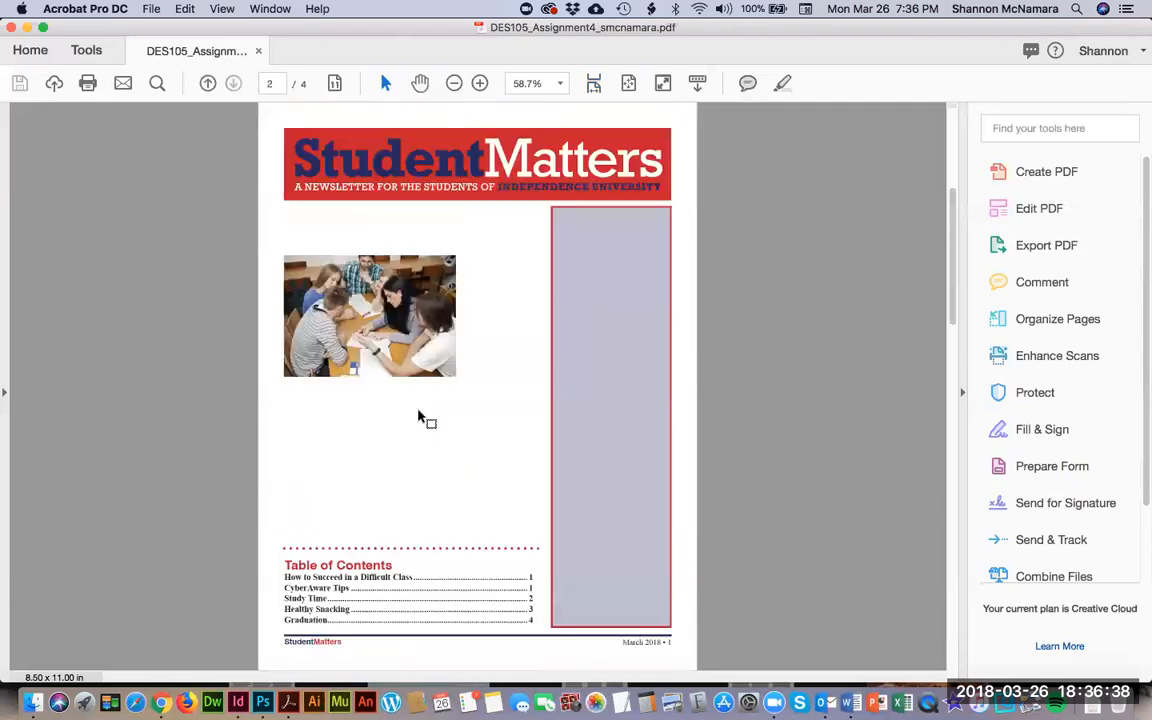
{"action": "key", "text": "super+w"}
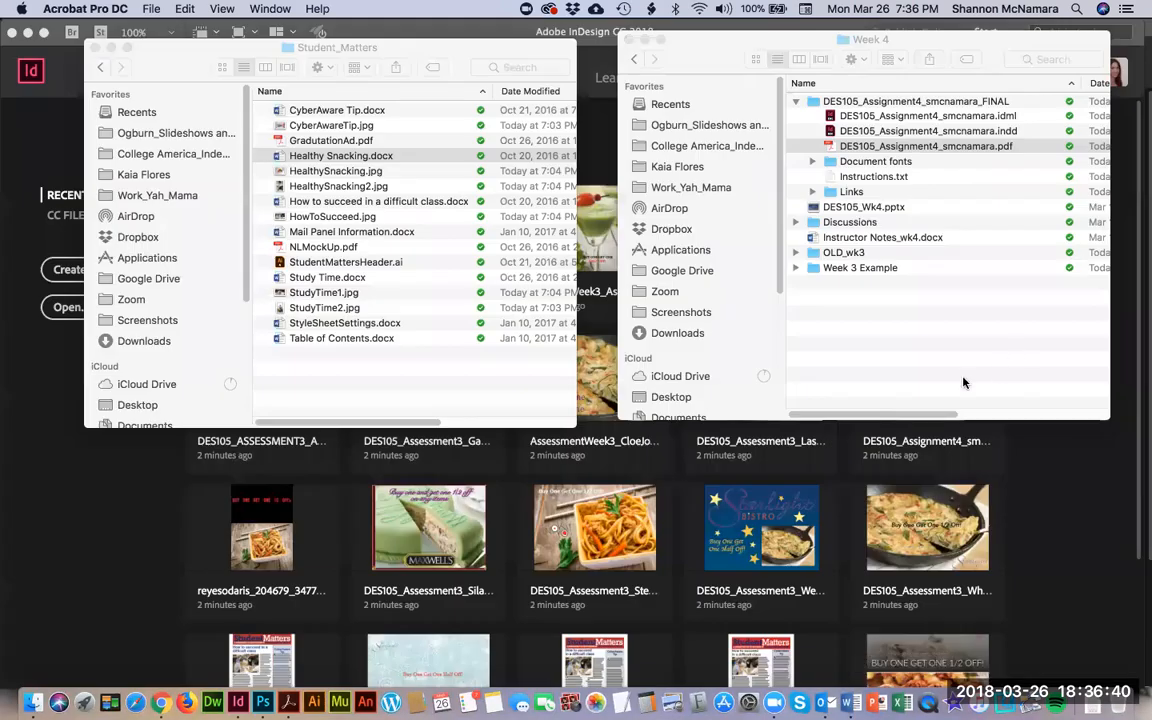
In Finder, collapse the Assignment 4 _FINAL package folder in Week 4 and compress it into a zip archive.
{"action": "left_click", "coordinate": [795, 102]}
{"action": "right_click", "coordinate": [862, 102]}
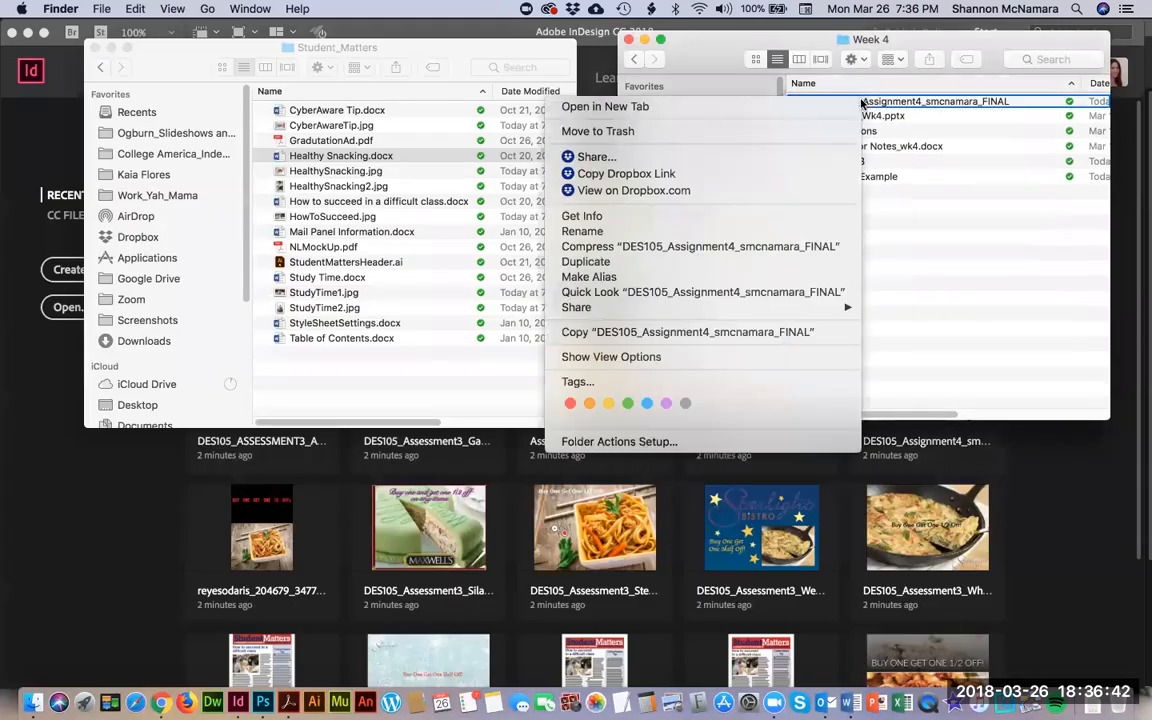
{"action": "left_click", "coordinate": [619, 248]}
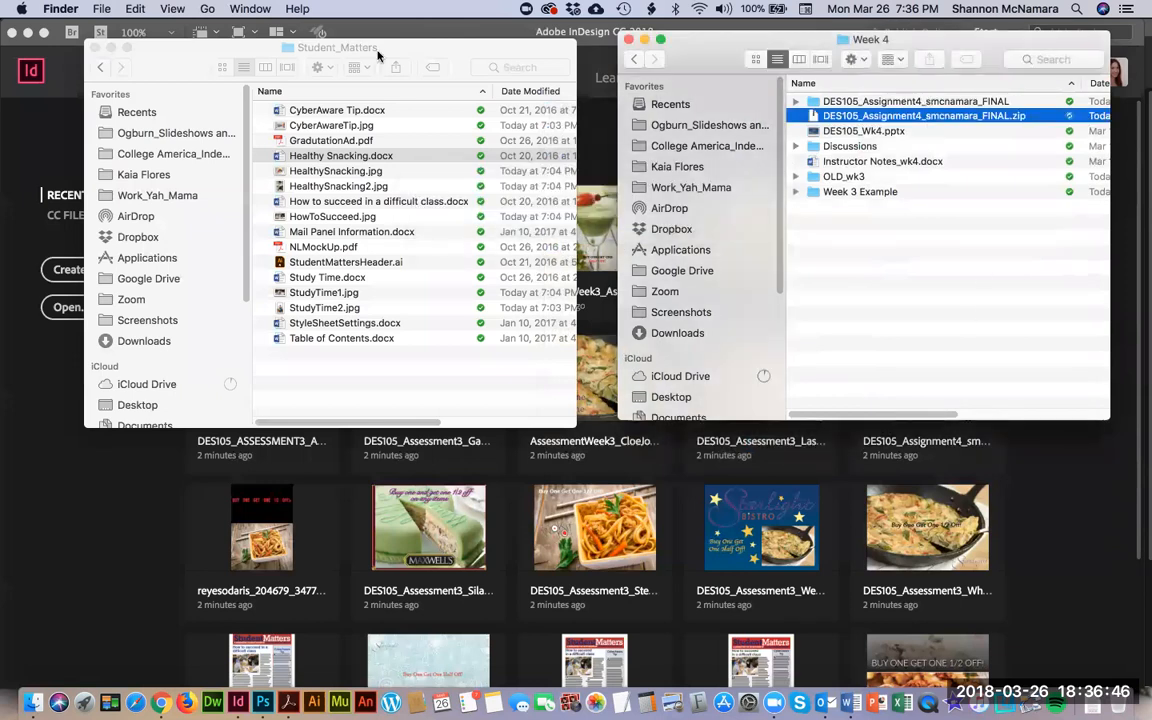
In Finder, go to the GRADED submissions inside Week 3's Student Work - Assignment folder and open a student's Assignment 3 document in InDesign.
{"action": "left_click", "coordinate": [343, 50]}
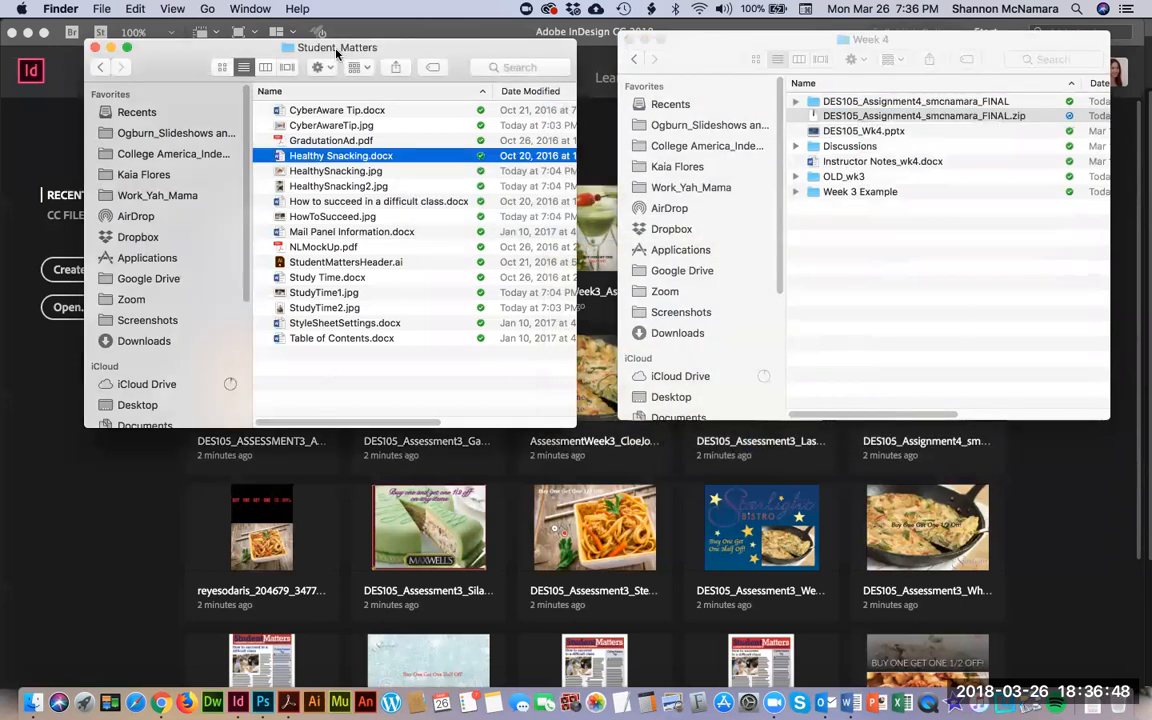
{"action": "left_click", "coordinate": [336, 51], "text": "super"}
{"action": "left_click", "coordinate": [326, 64]}
{"action": "double_click", "coordinate": [327, 202]}
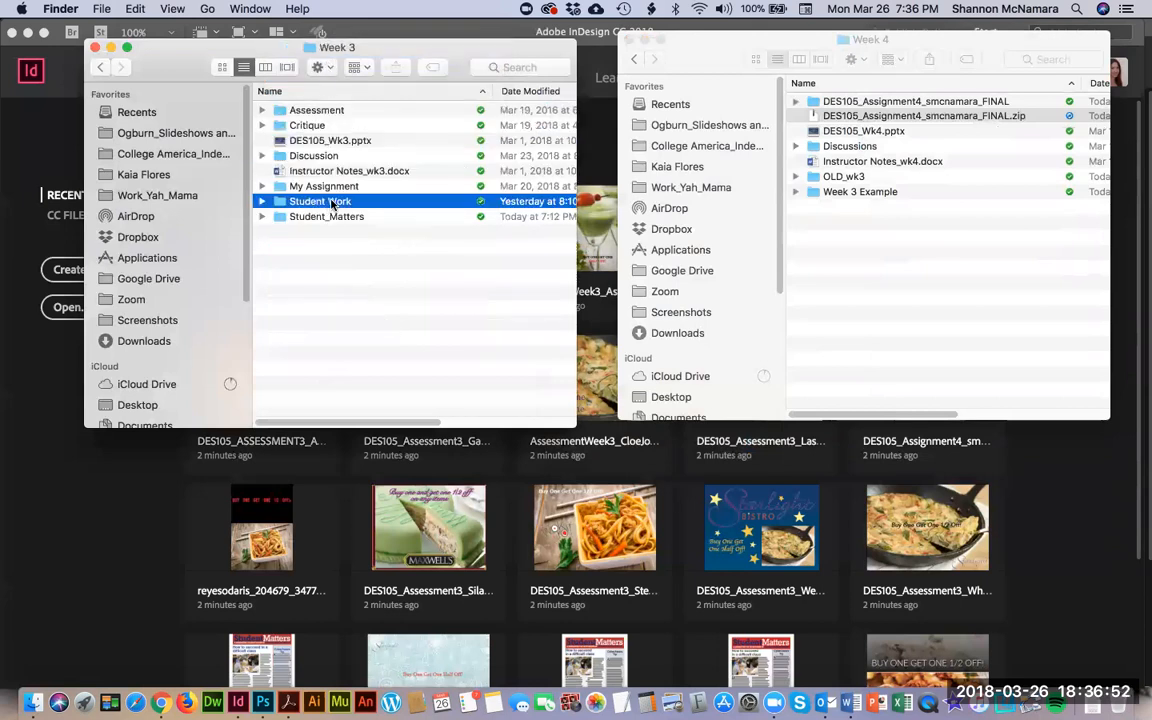
{"action": "double_click", "coordinate": [363, 126]}
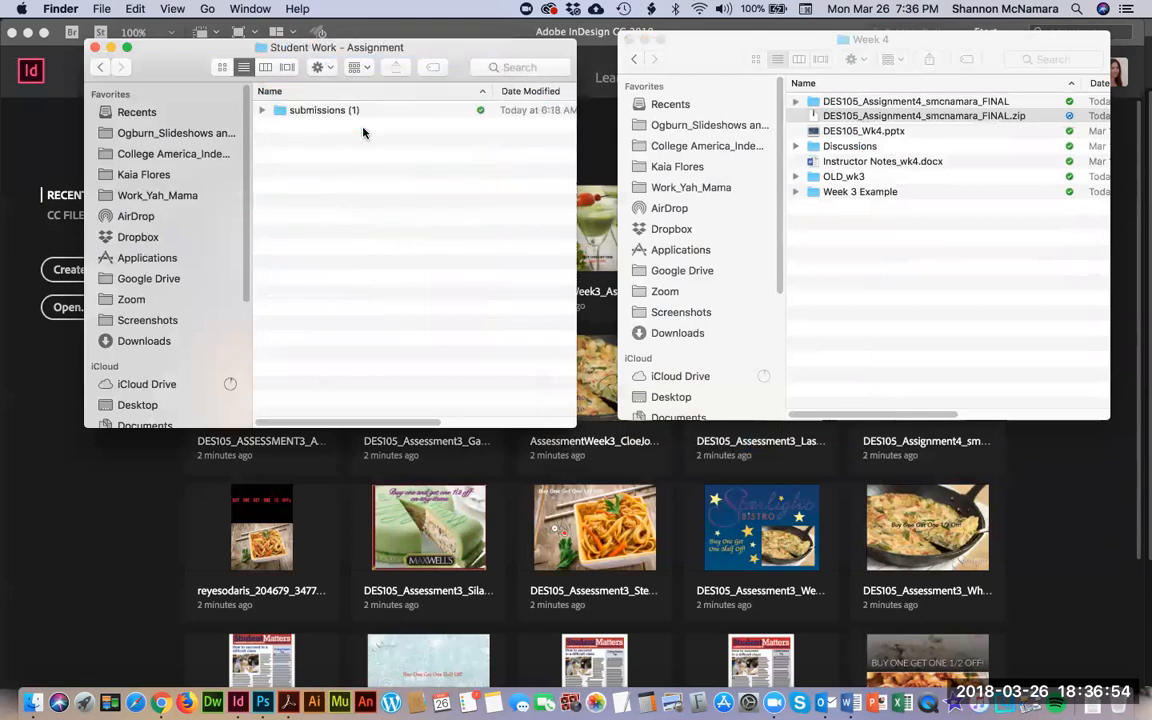
{"action": "double_click", "coordinate": [321, 112]}
{"action": "double_click", "coordinate": [321, 112]}
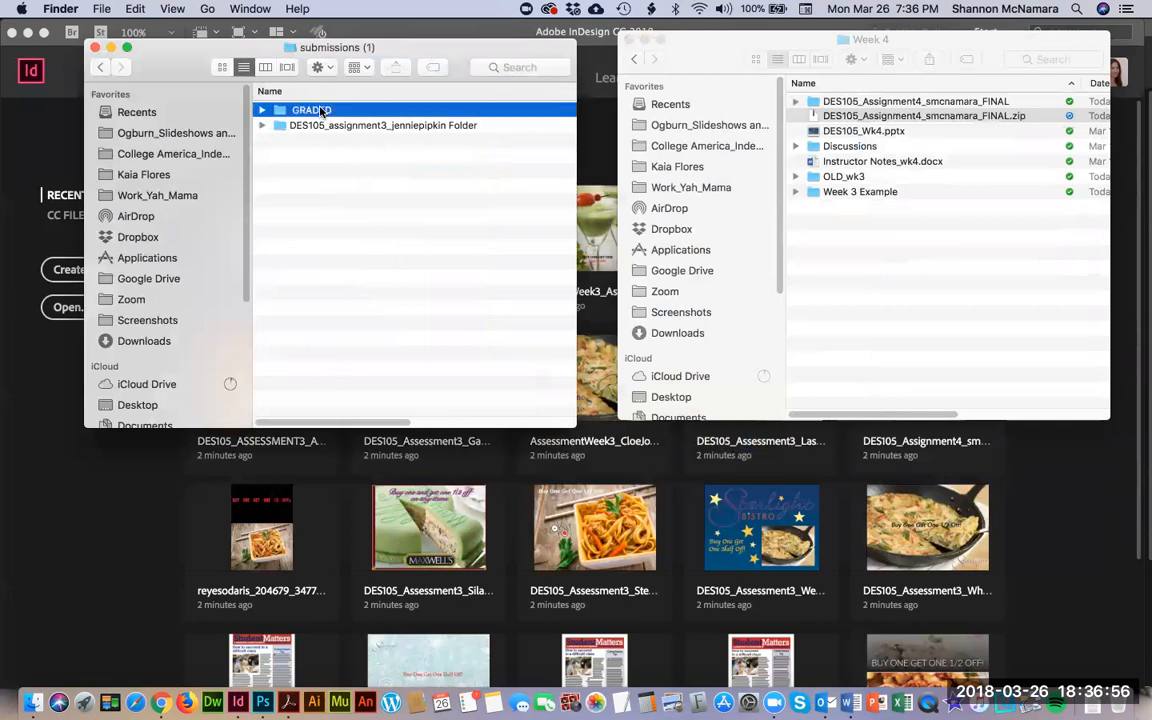
{"action": "left_click", "coordinate": [408, 125]}
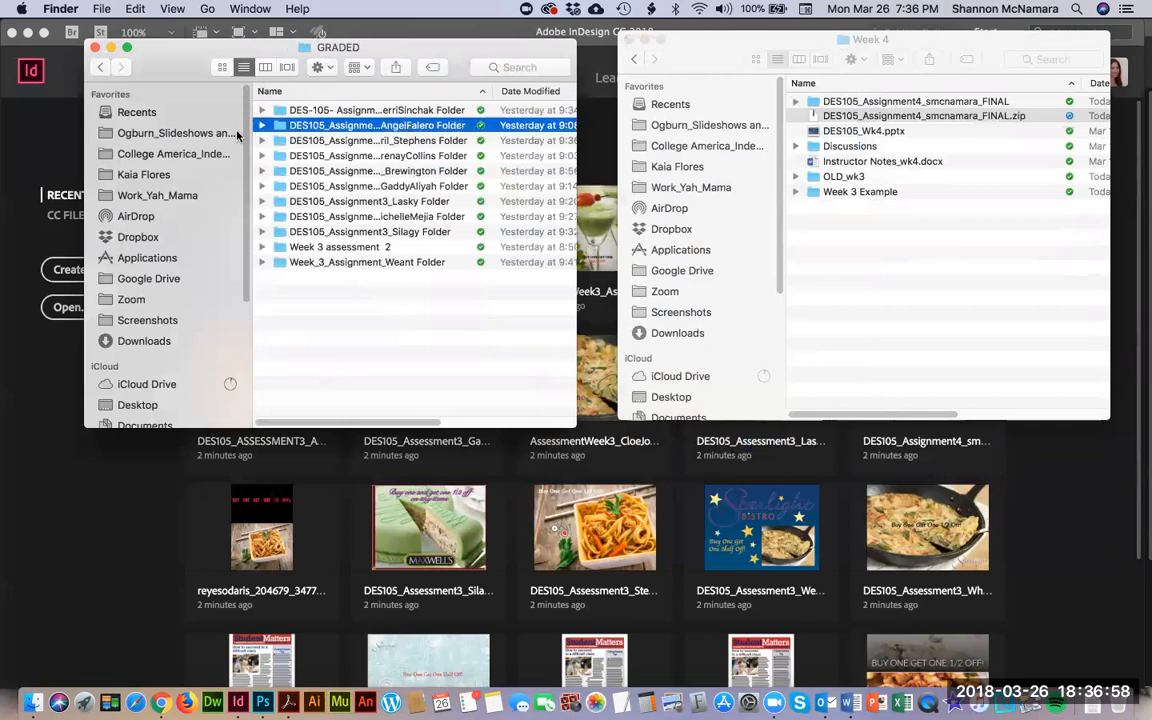
{"action": "key", "text": "Right"}
{"action": "double_click", "coordinate": [410, 156]}
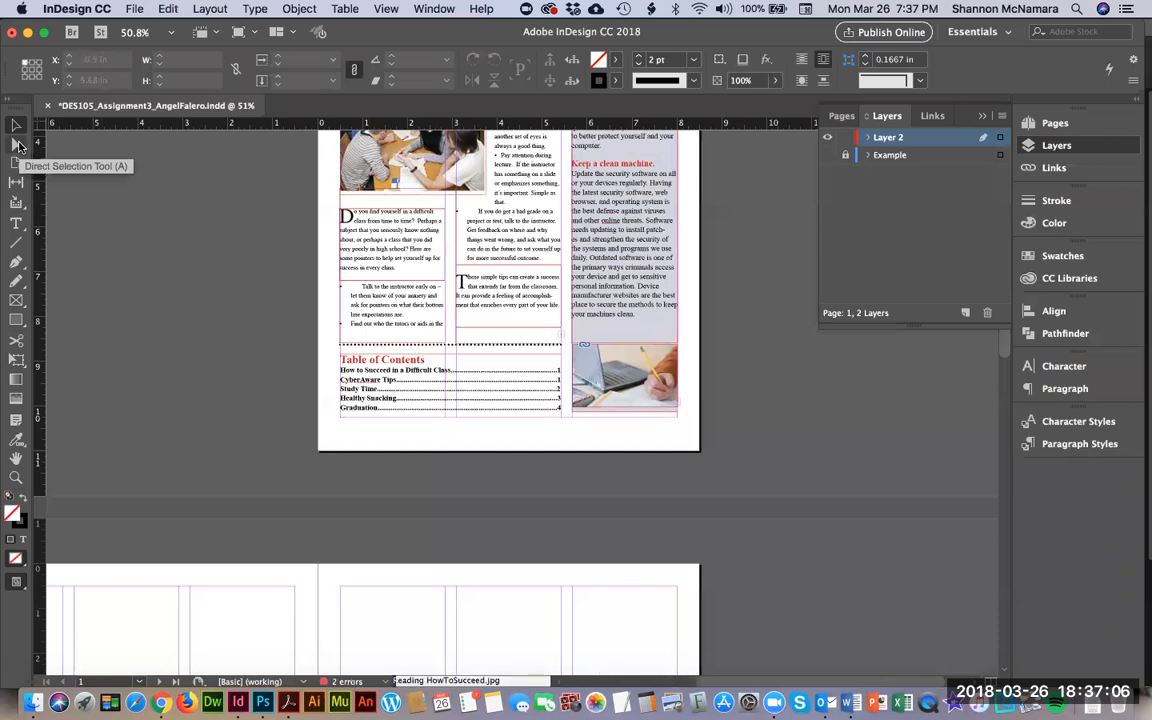
Try narrowing the drop-cap article's first-column text frame on page 1 to about 1.63 in wide, and undo the change.
{"action": "key", "text": "z"}
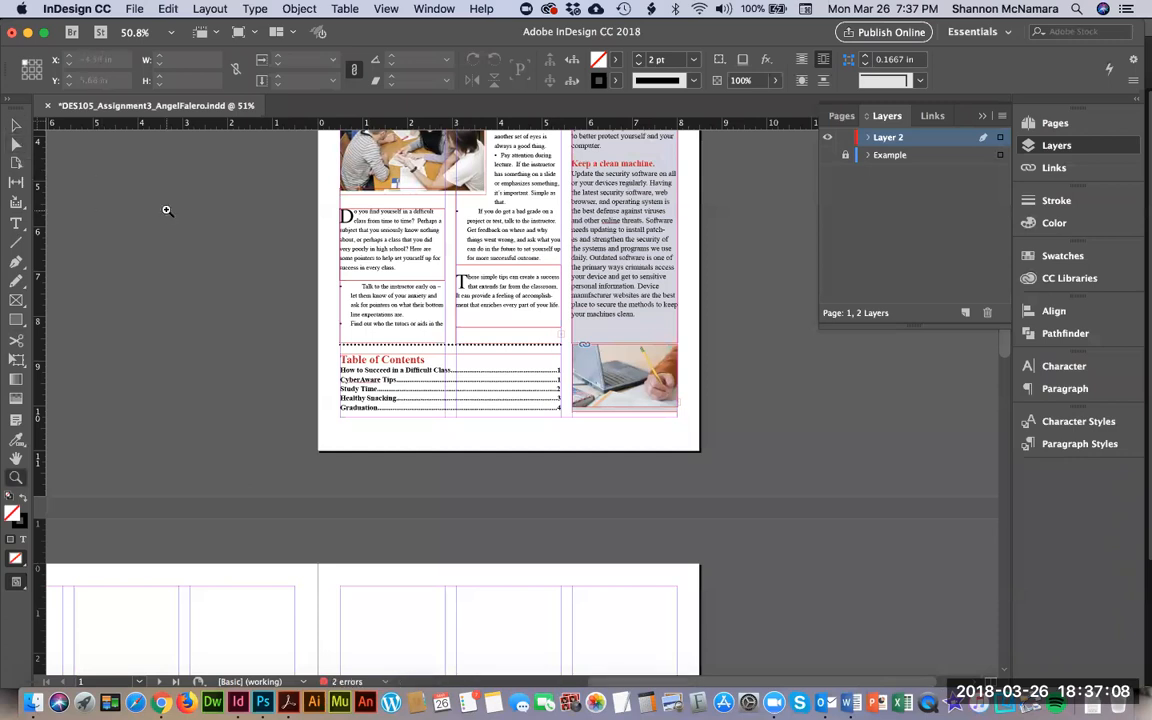
{"action": "left_click_drag", "start_coordinate": [316, 183], "coordinate": [604, 373]}
{"action": "left_click", "coordinate": [17, 125]}
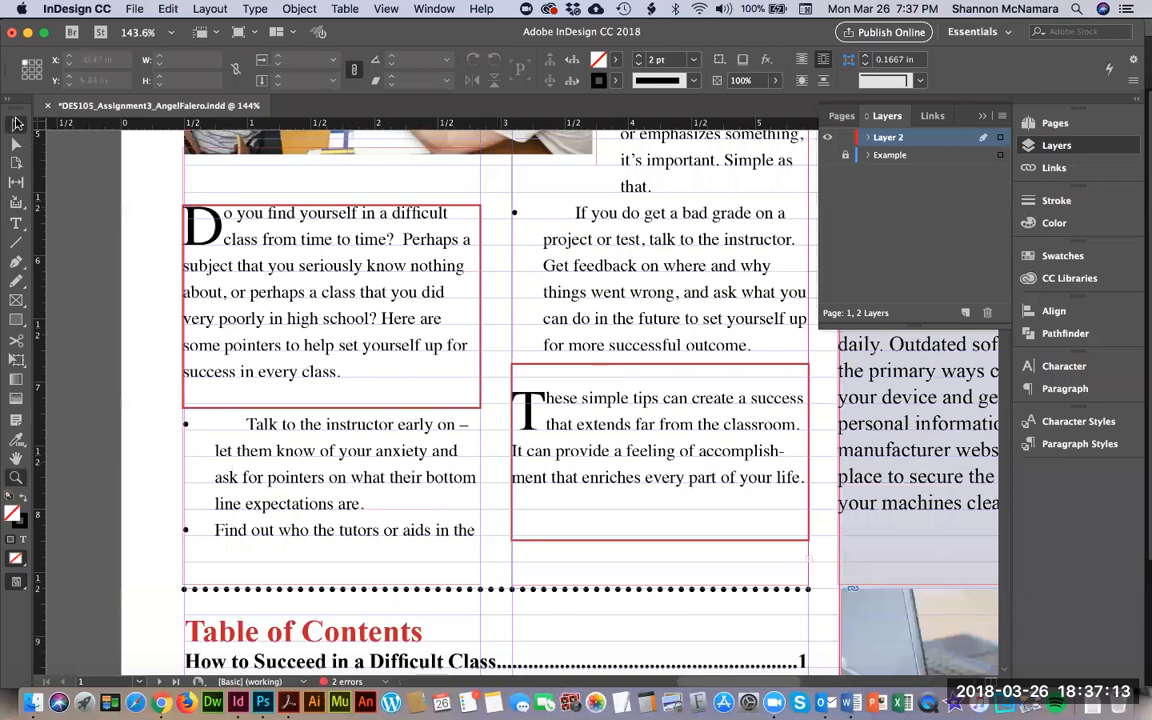
{"action": "left_click", "coordinate": [206, 203]}
{"action": "left_click_drag", "start_coordinate": [202, 364], "coordinate": [273, 366]}
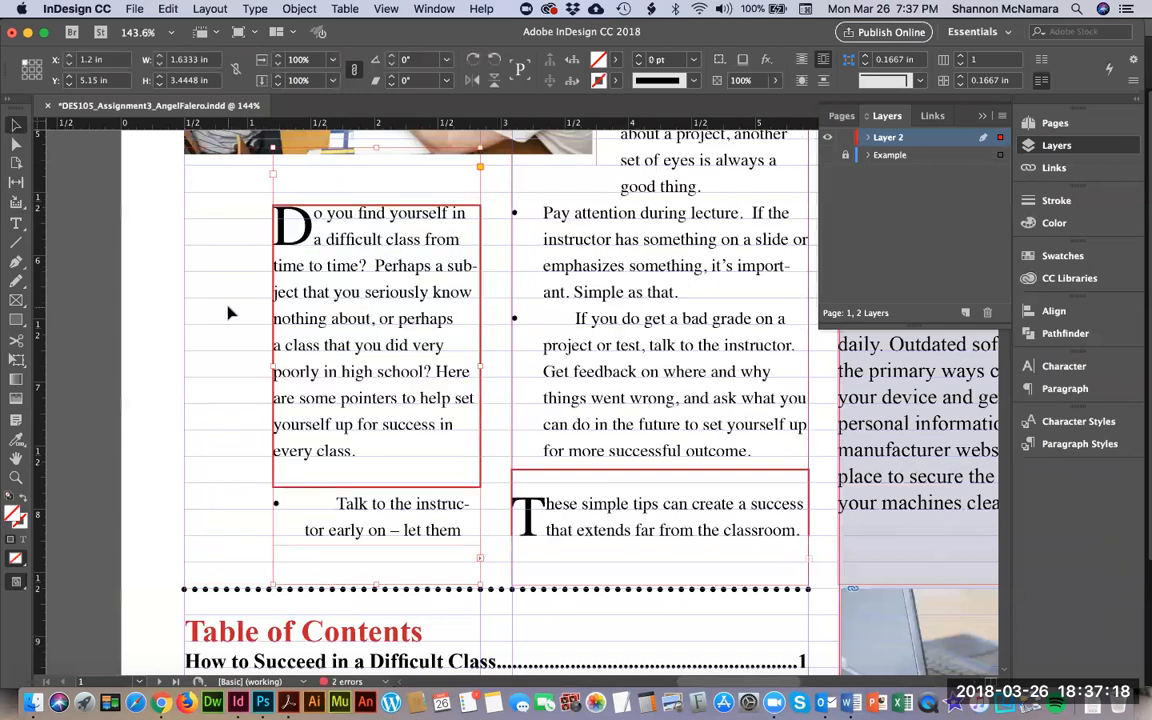
{"action": "key", "text": "super+z"}
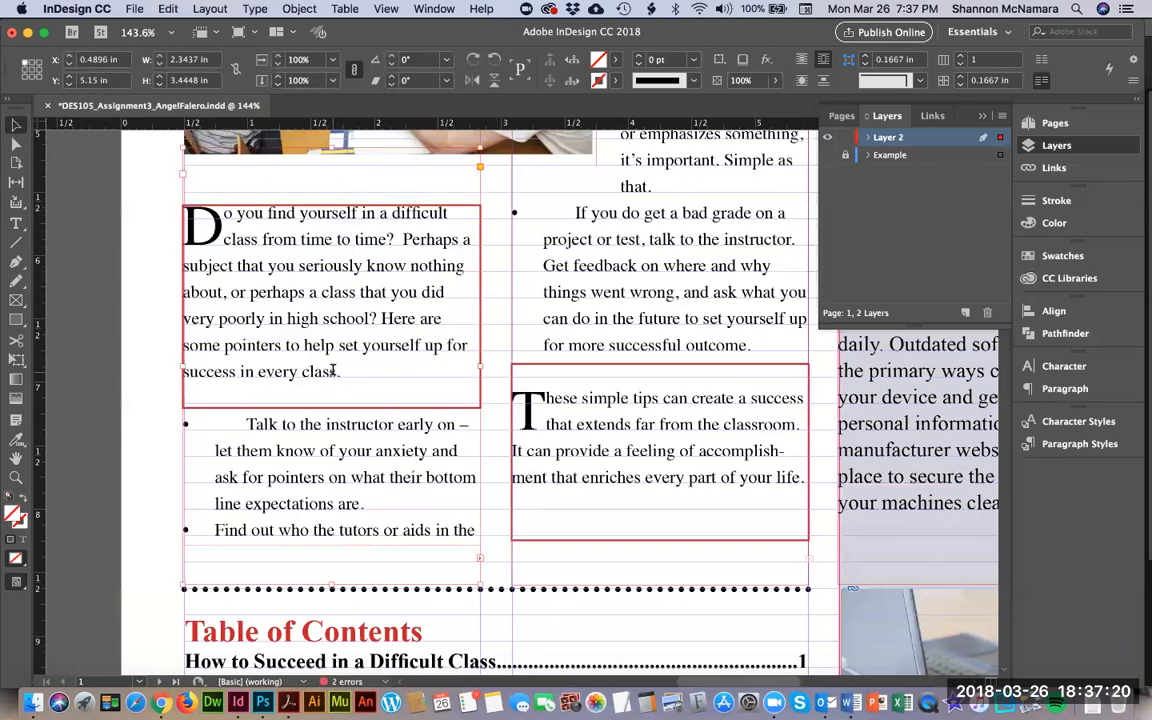
Try to select the red border around the opening drop-cap paragraph with the Selection and Direct Selection tools.
{"action": "double_click", "coordinate": [336, 371]}
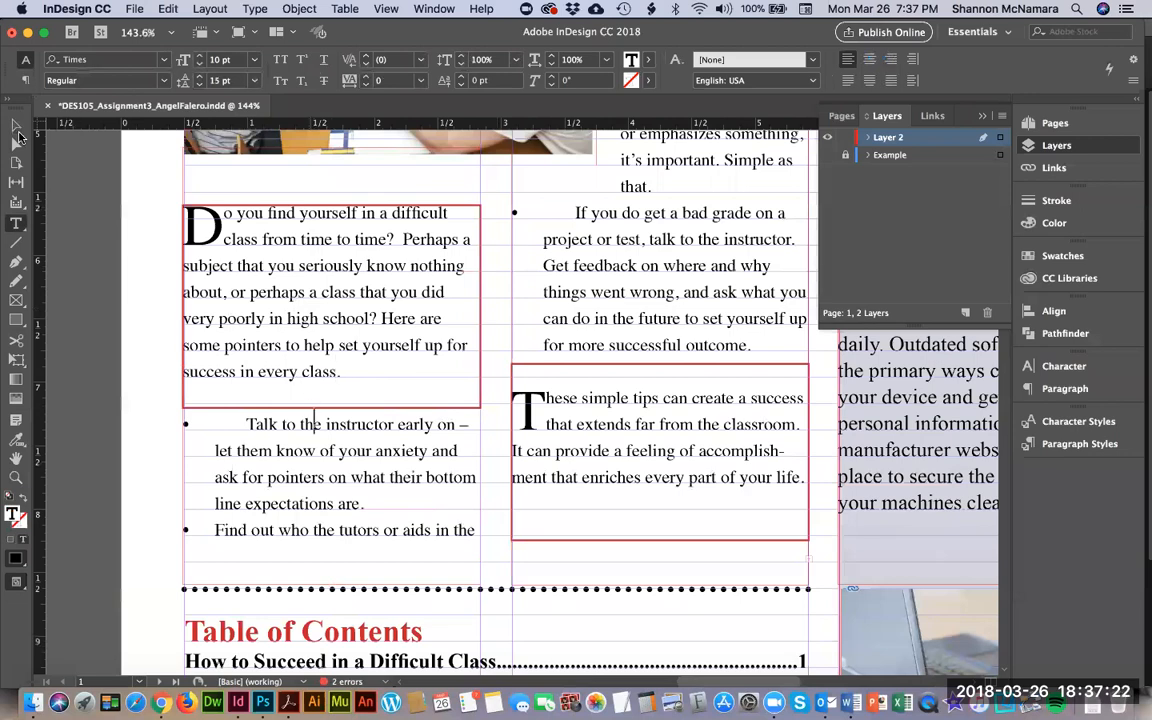
{"action": "left_click", "coordinate": [16, 124]}
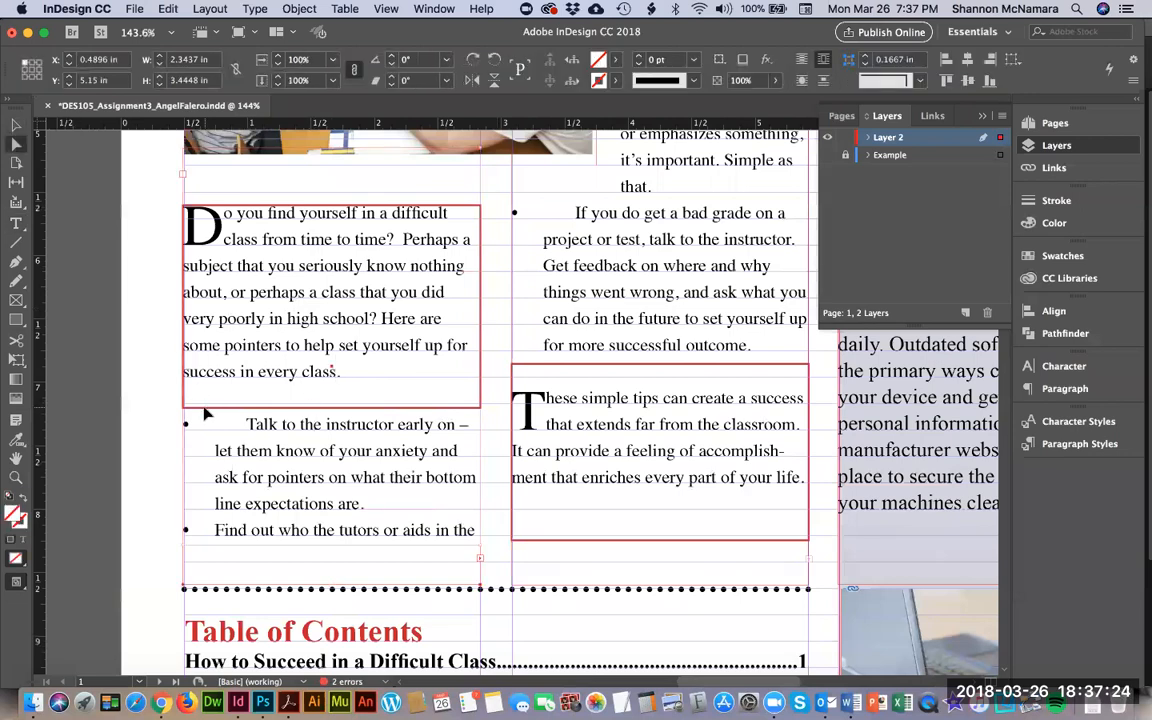
{"action": "double_click", "coordinate": [191, 408]}
{"action": "left_click", "coordinate": [443, 239]}
{"action": "left_click", "coordinate": [15, 144]}
{"action": "left_click", "coordinate": [136, 221]}
Test whether the red border belongs to the opening paragraph by deleting that paragraph's text, and undo the deletion.
{"action": "key", "text": "z"}
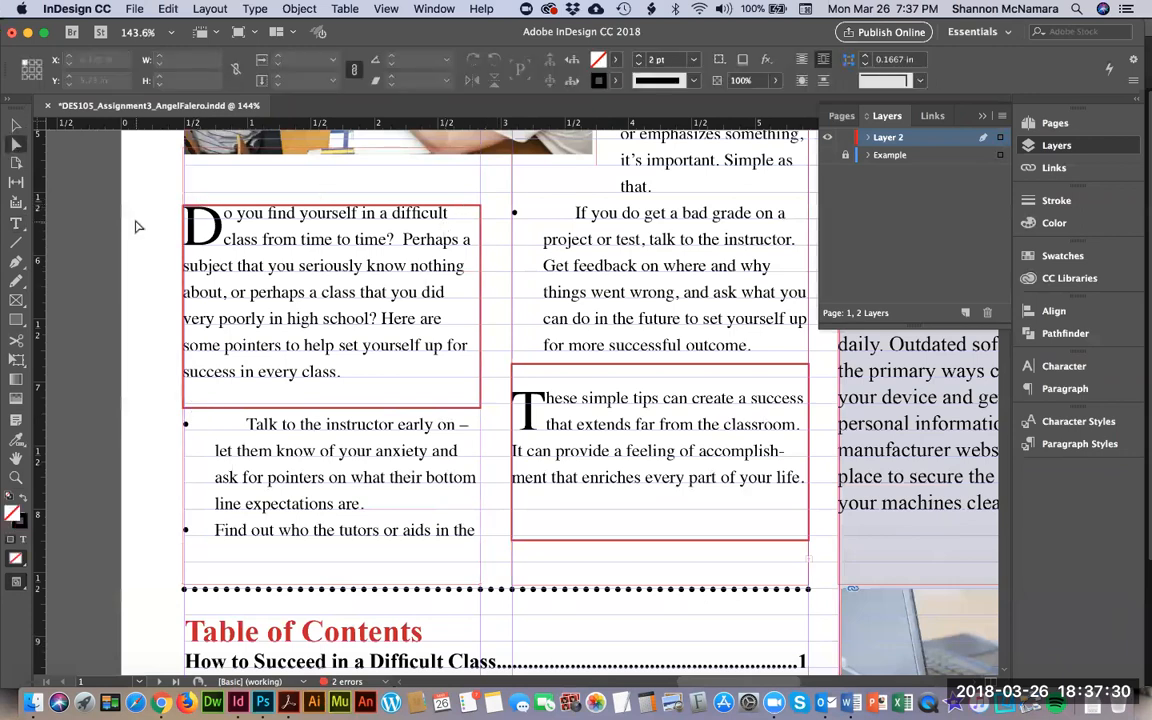
{"action": "left_click_drag", "start_coordinate": [140, 170], "coordinate": [441, 400]}
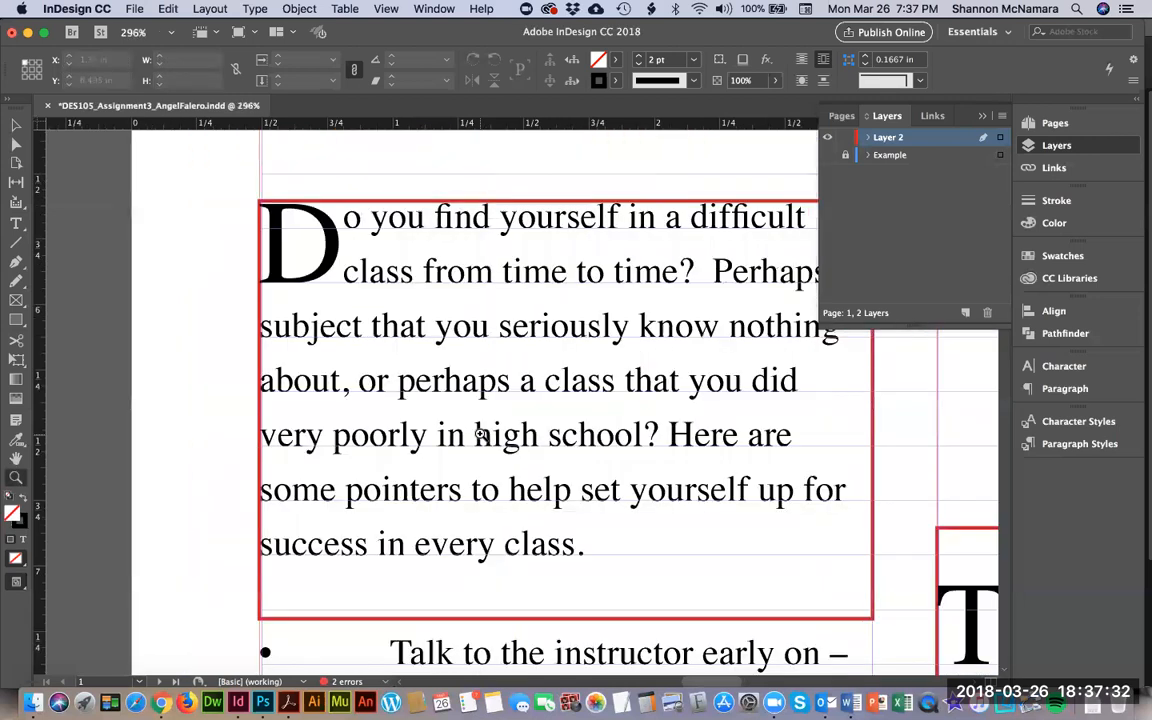
{"action": "left_click", "coordinate": [15, 144]}
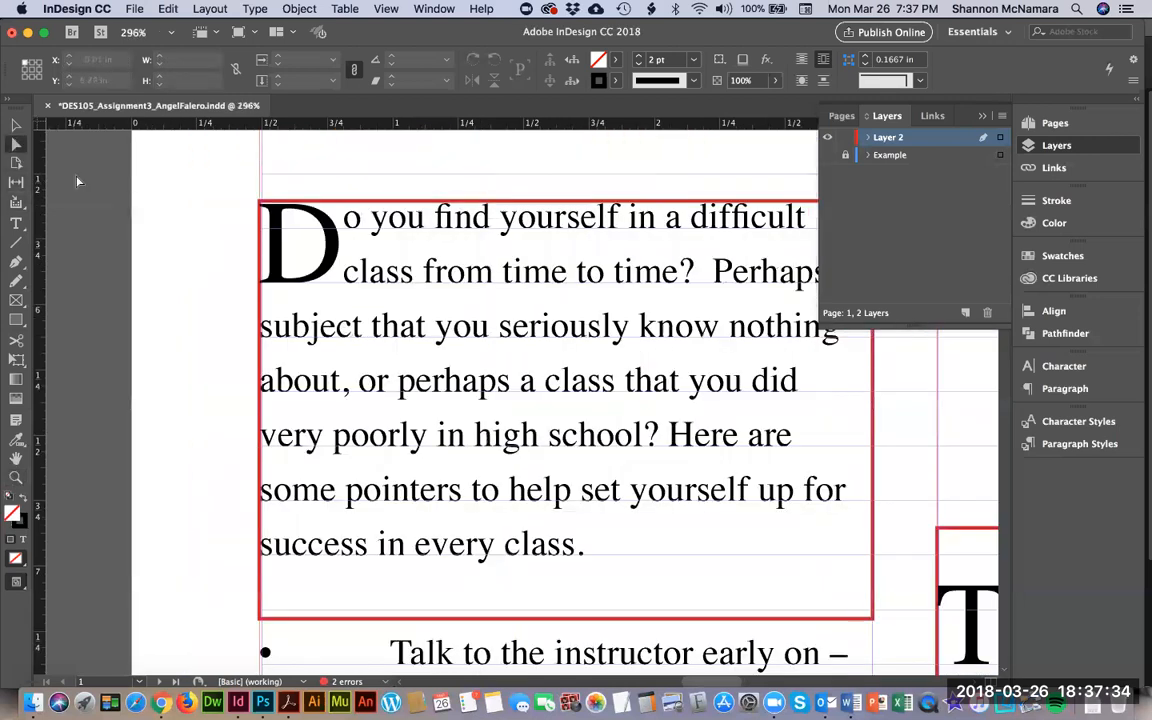
{"action": "left_click", "coordinate": [272, 212]}
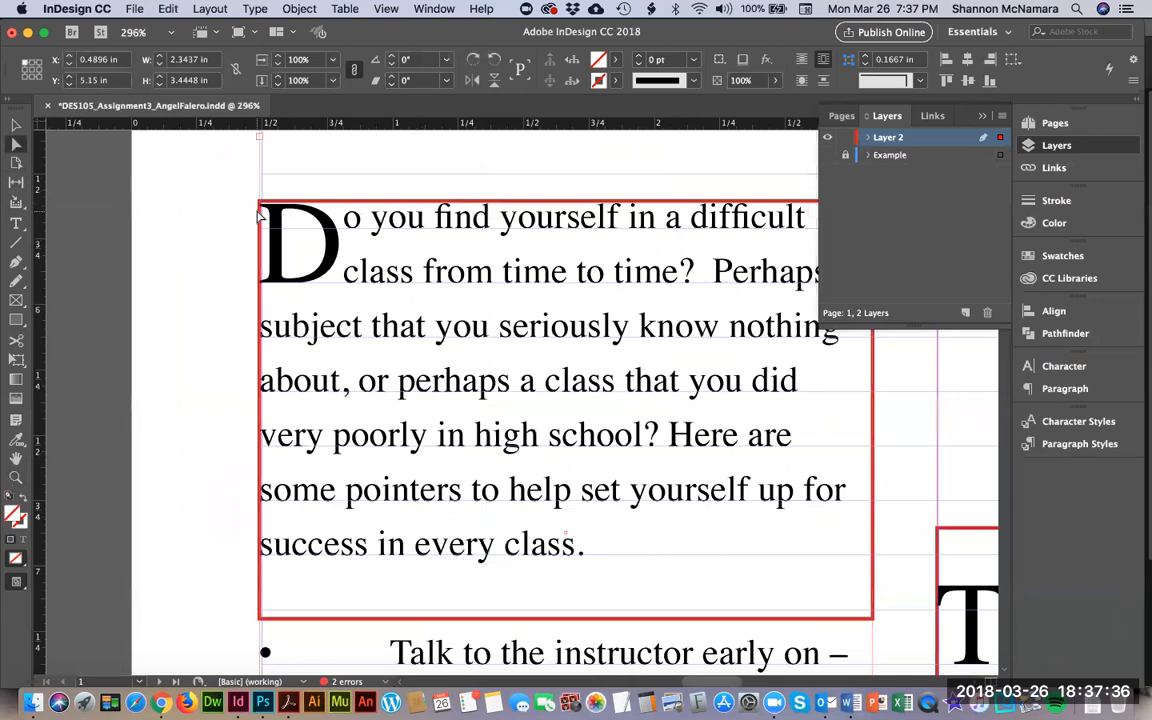
{"action": "key", "text": "t"}
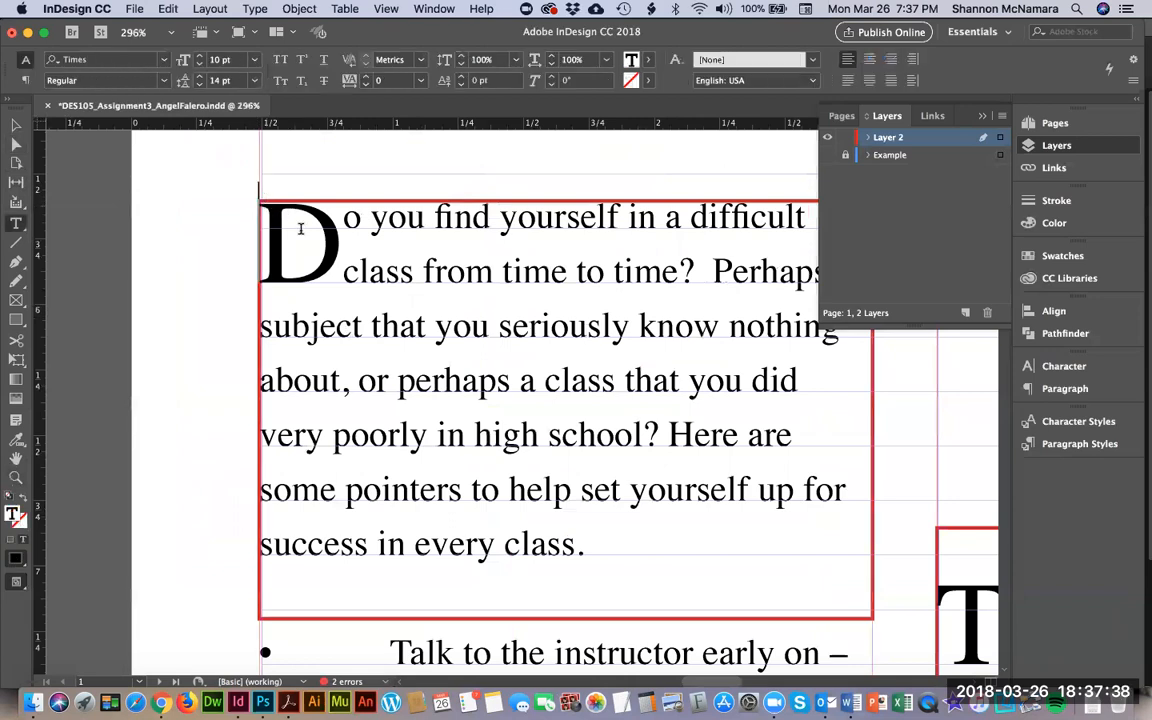
{"action": "left_click_drag", "start_coordinate": [300, 228], "coordinate": [676, 604]}
{"action": "key", "text": "BackSpace"}
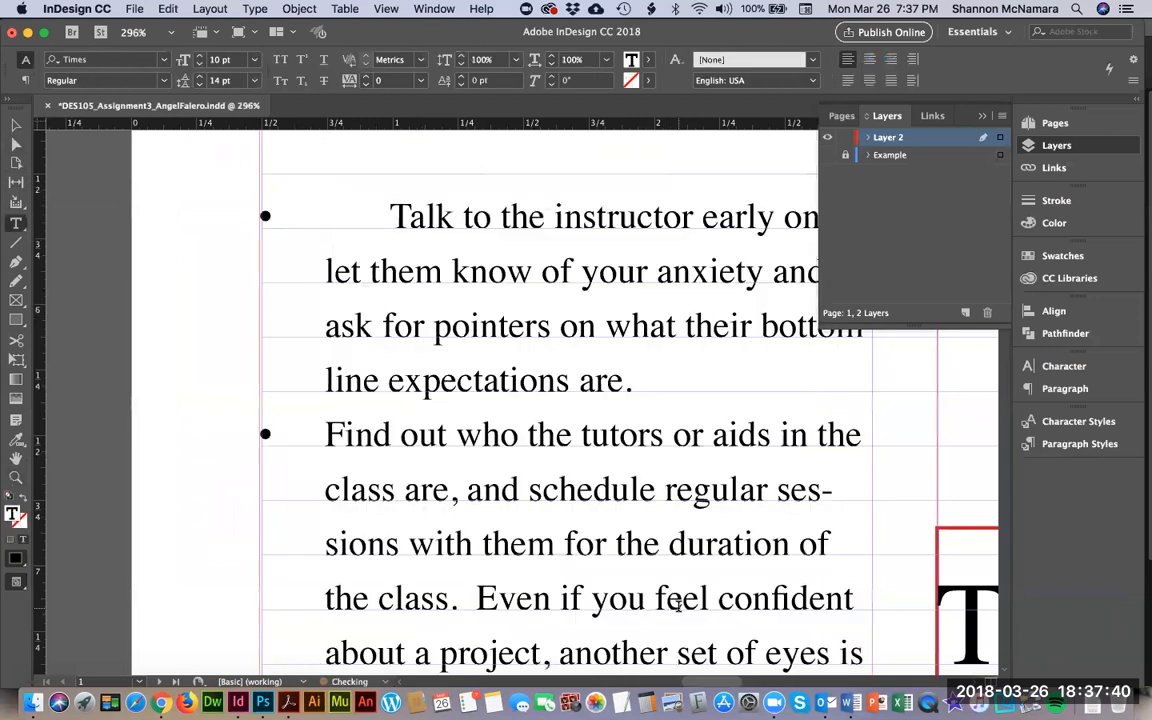
{"action": "key", "text": "super+z"}
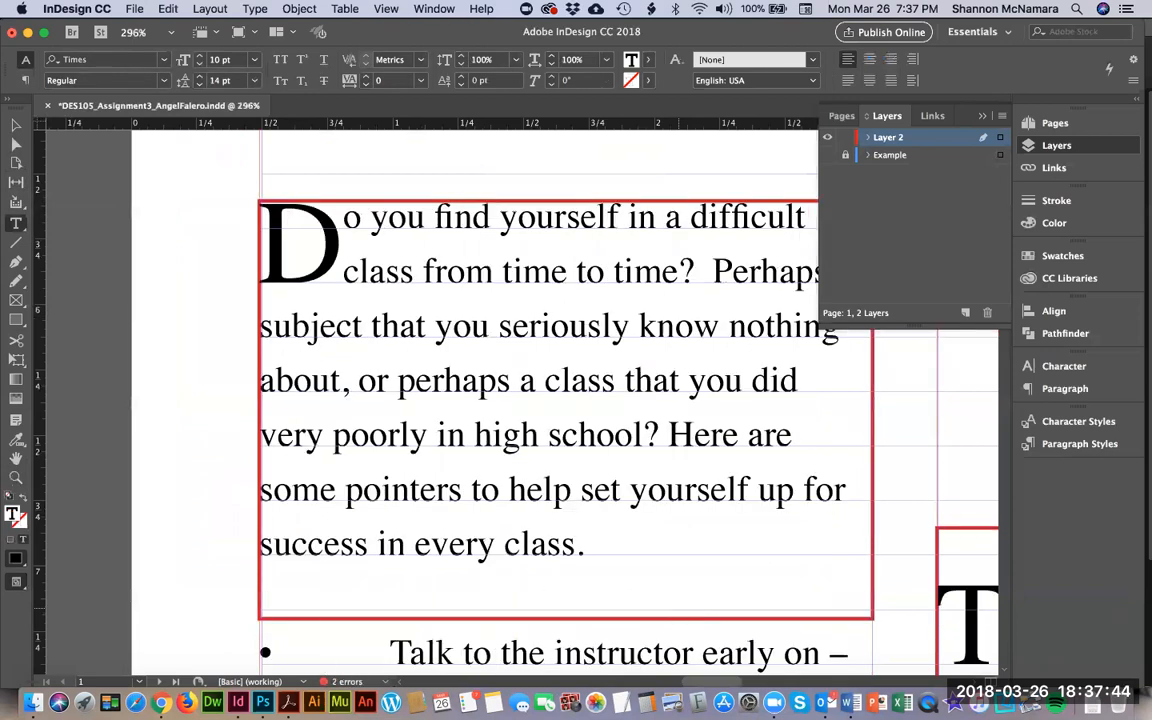
Try directly selecting the upper and lower edges of the red border, and finish with the whole text frame selected.
{"action": "left_click", "coordinate": [262, 590]}
{"action": "left_click", "coordinate": [15, 146]}
{"action": "left_click", "coordinate": [285, 208]}
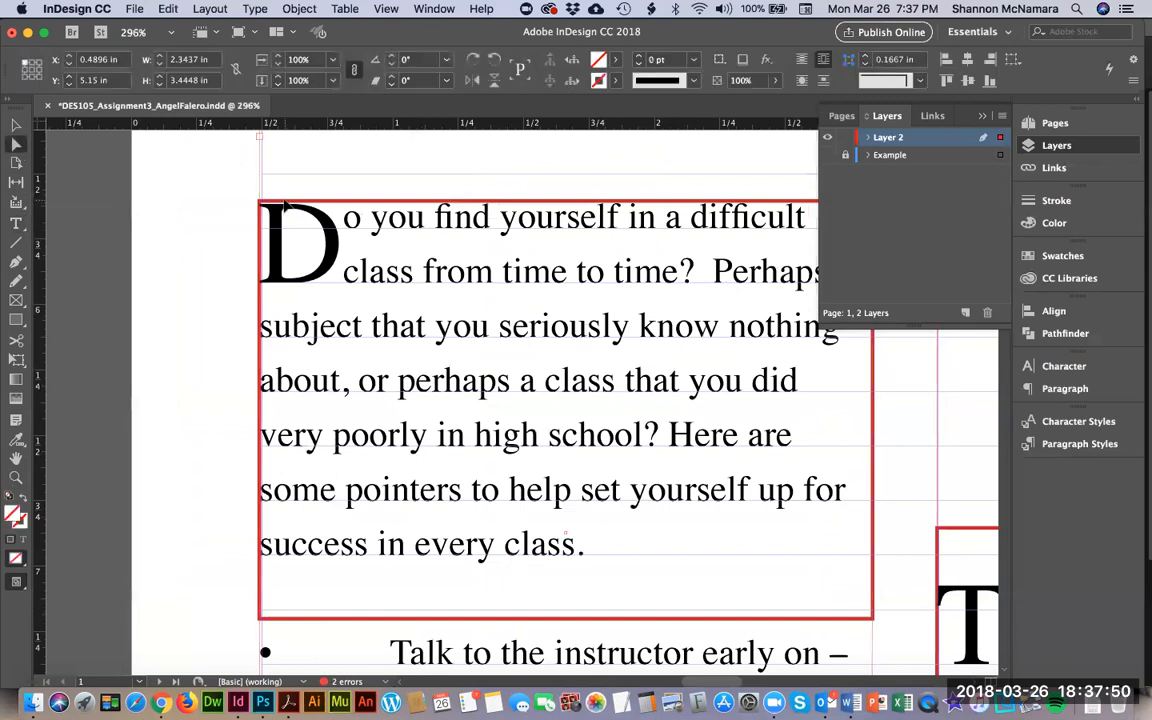
{"action": "double_click", "coordinate": [285, 200]}
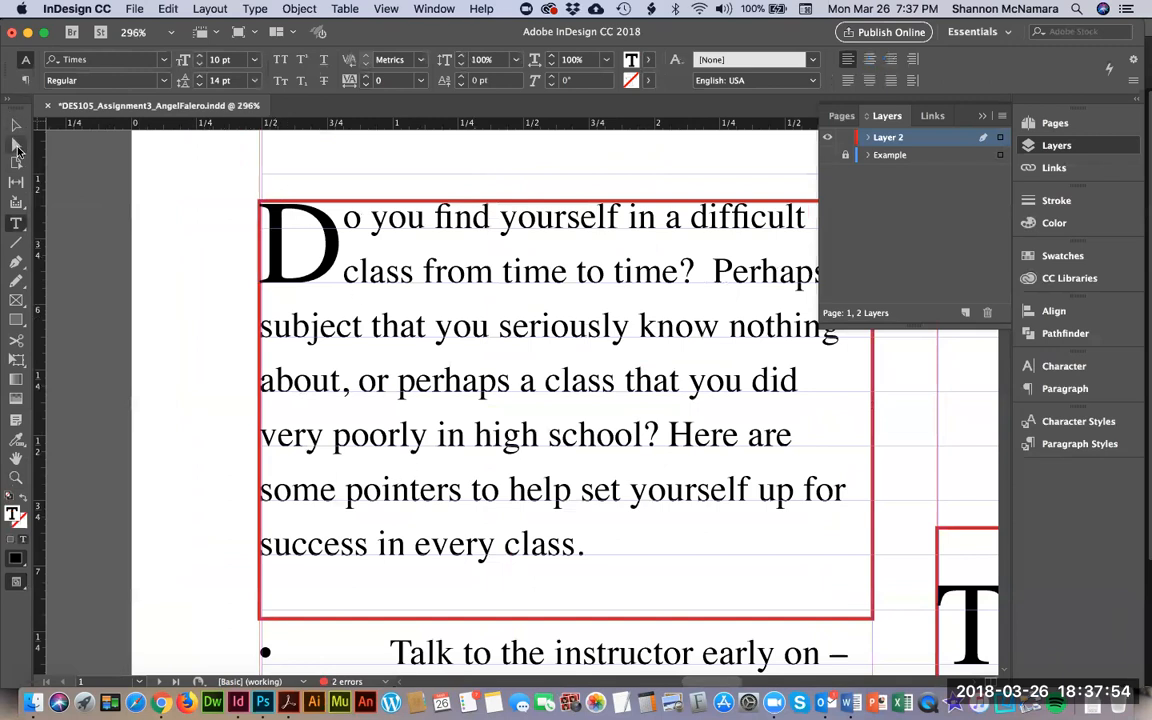
{"action": "key", "text": "Escape"}
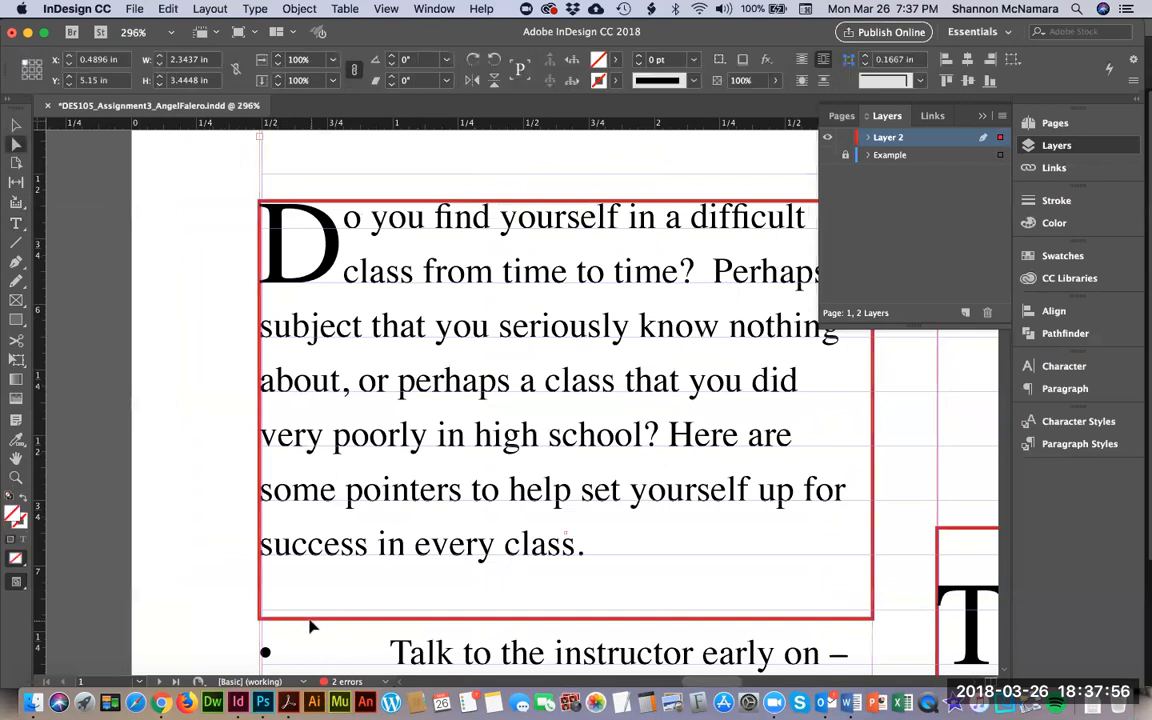
{"action": "triple_click", "coordinate": [310, 626]}
{"action": "key", "text": "Escape"}
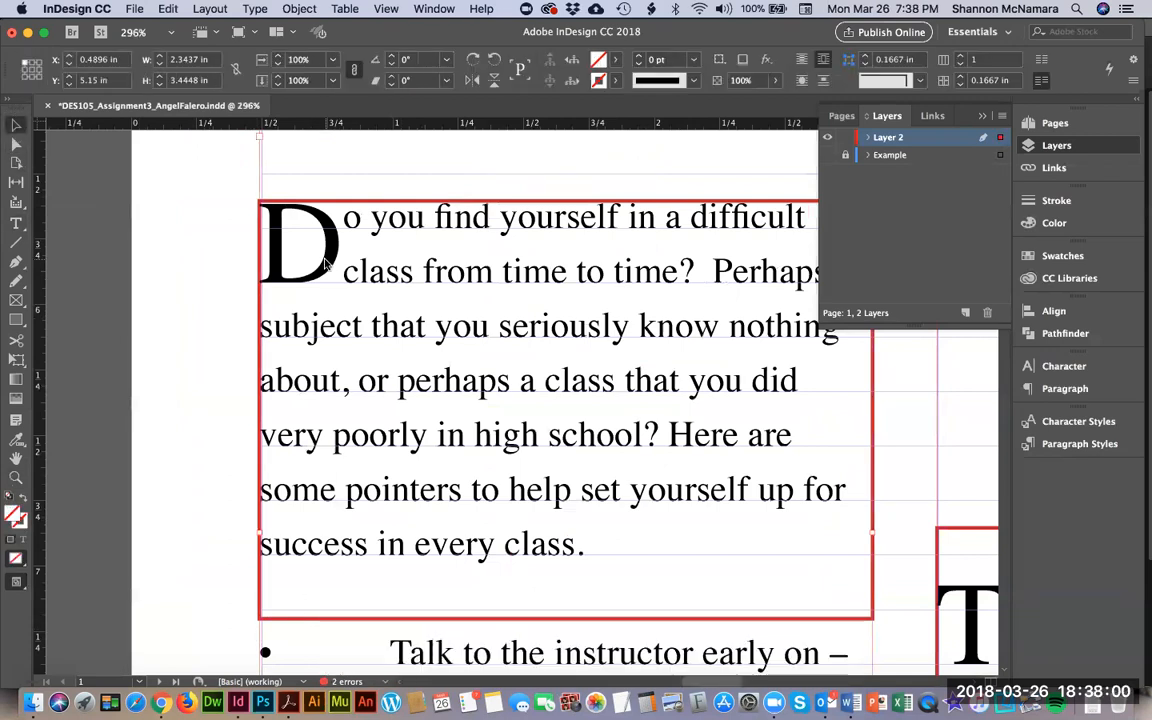
Create a new 8.5 x 11 in, 4-page document with three columns and paste the student's bordered text frame into it.
{"action": "key", "text": "super+n"}
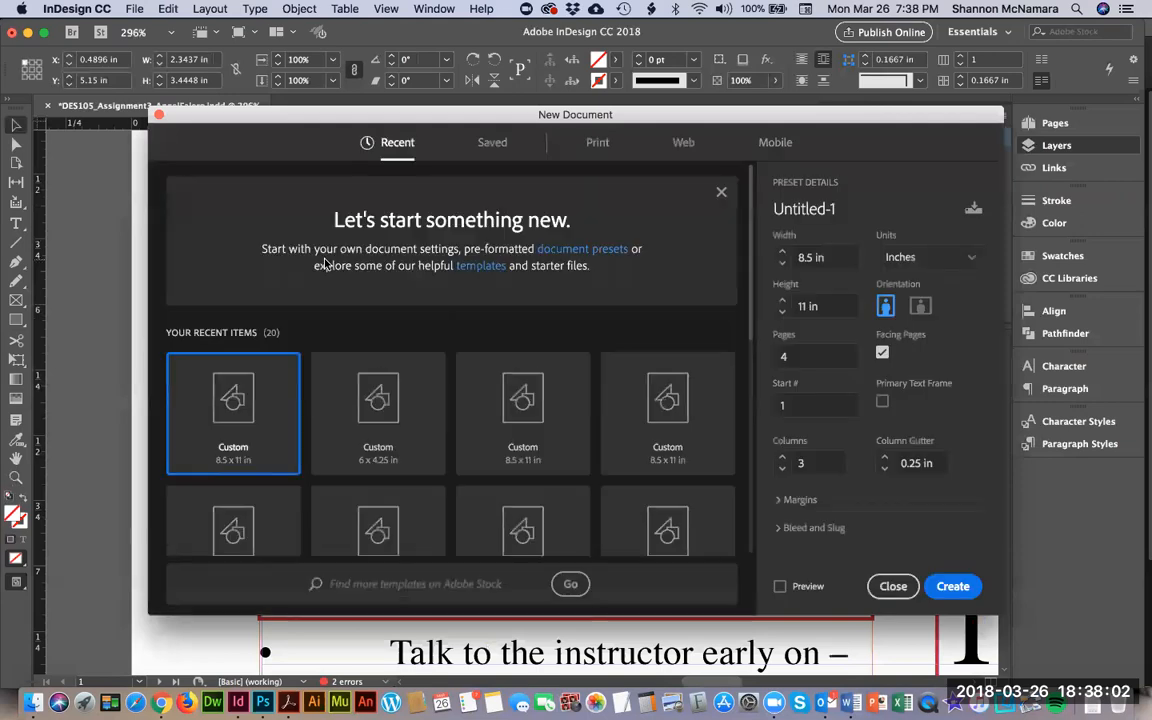
{"action": "left_click", "coordinate": [953, 587]}
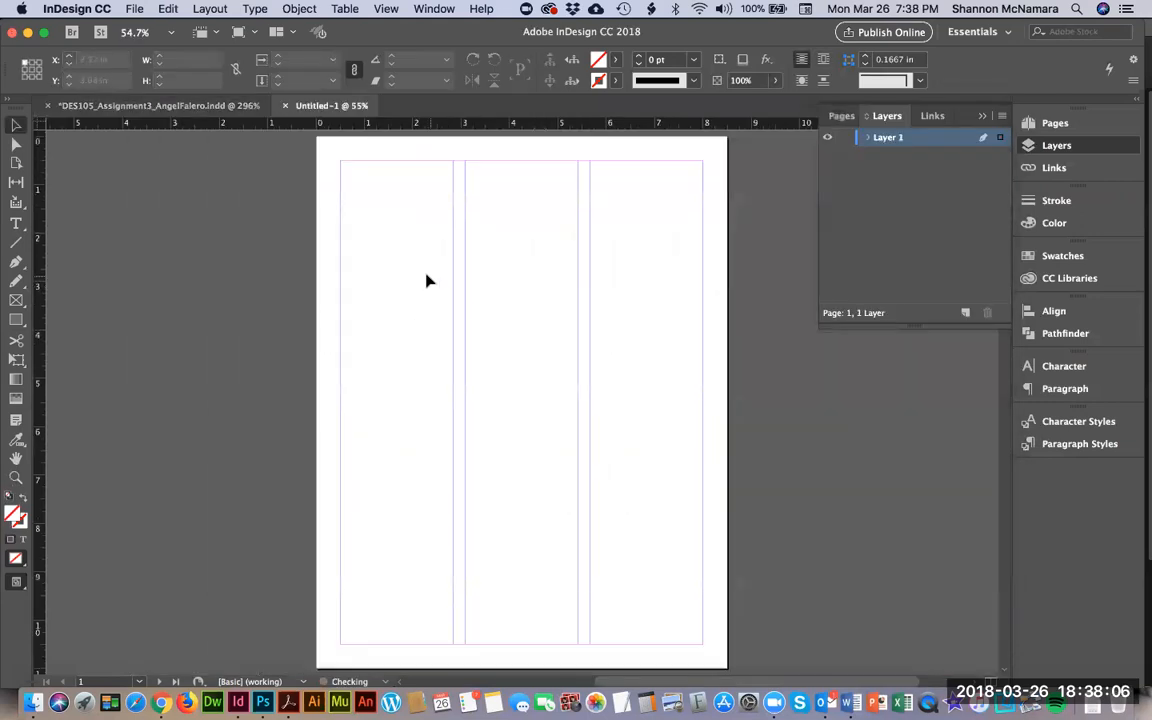
{"action": "key", "text": "super+v"}
{"action": "left_click_drag", "start_coordinate": [512, 356], "coordinate": [408, 306]}
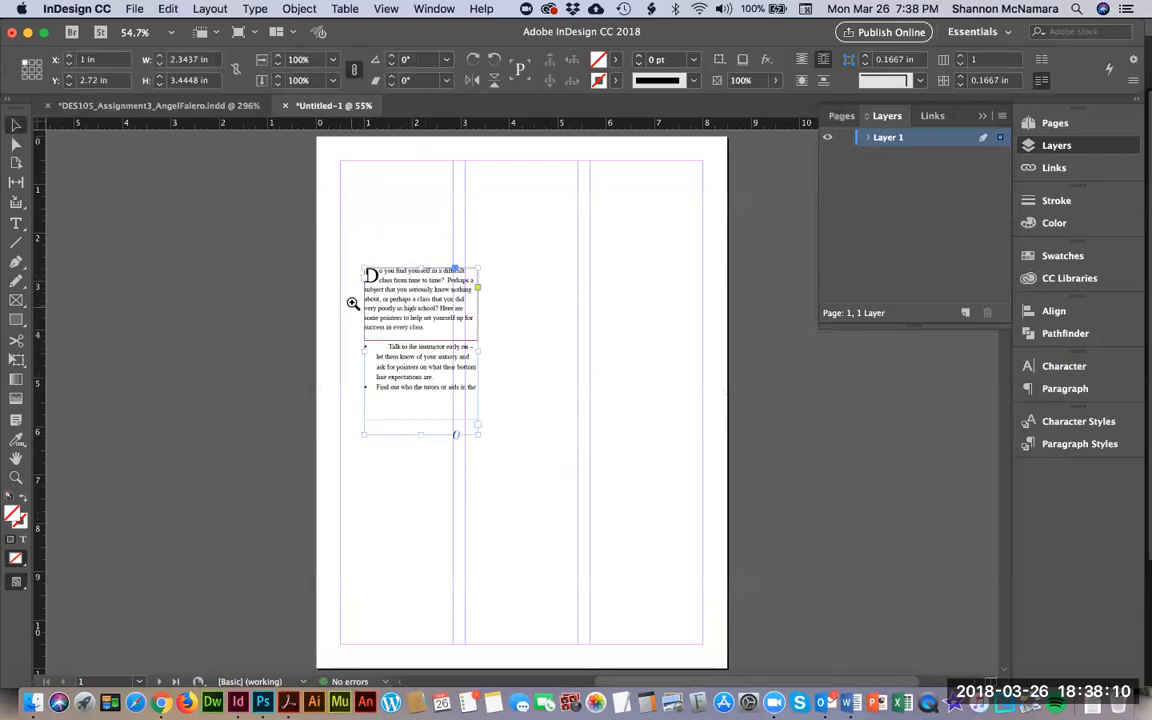
{"action": "key", "text": "z"}
{"action": "left_click_drag", "start_coordinate": [334, 226], "coordinate": [609, 483]}
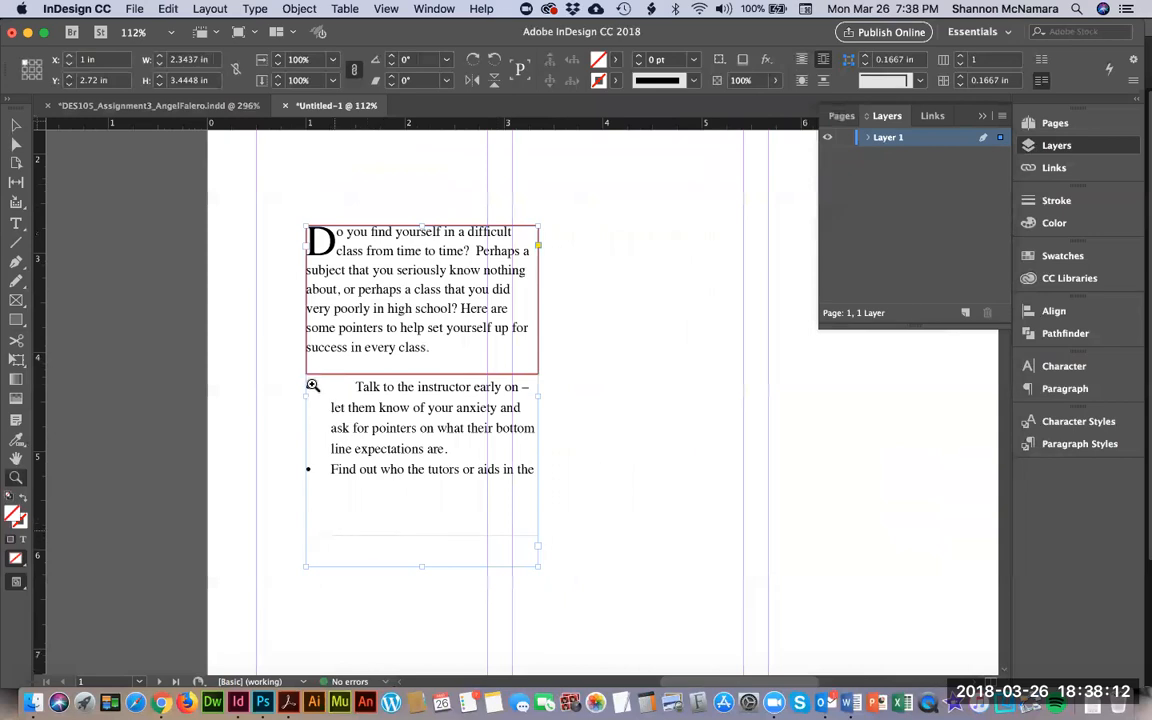
Try to directly select the faint line low in the pasted frame and the red border's lower edge, and check the opening paragraph's text.
{"action": "left_click", "coordinate": [14, 145]}
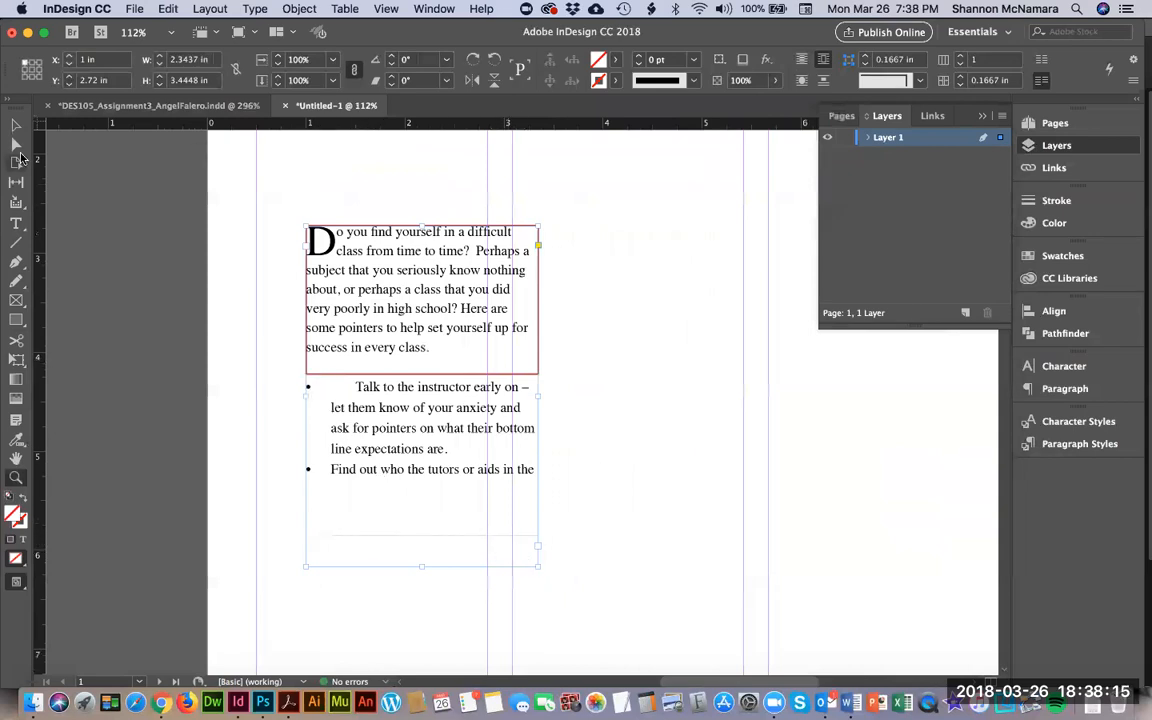
{"action": "right_click", "coordinate": [347, 535]}
{"action": "left_click", "coordinate": [611, 443]}
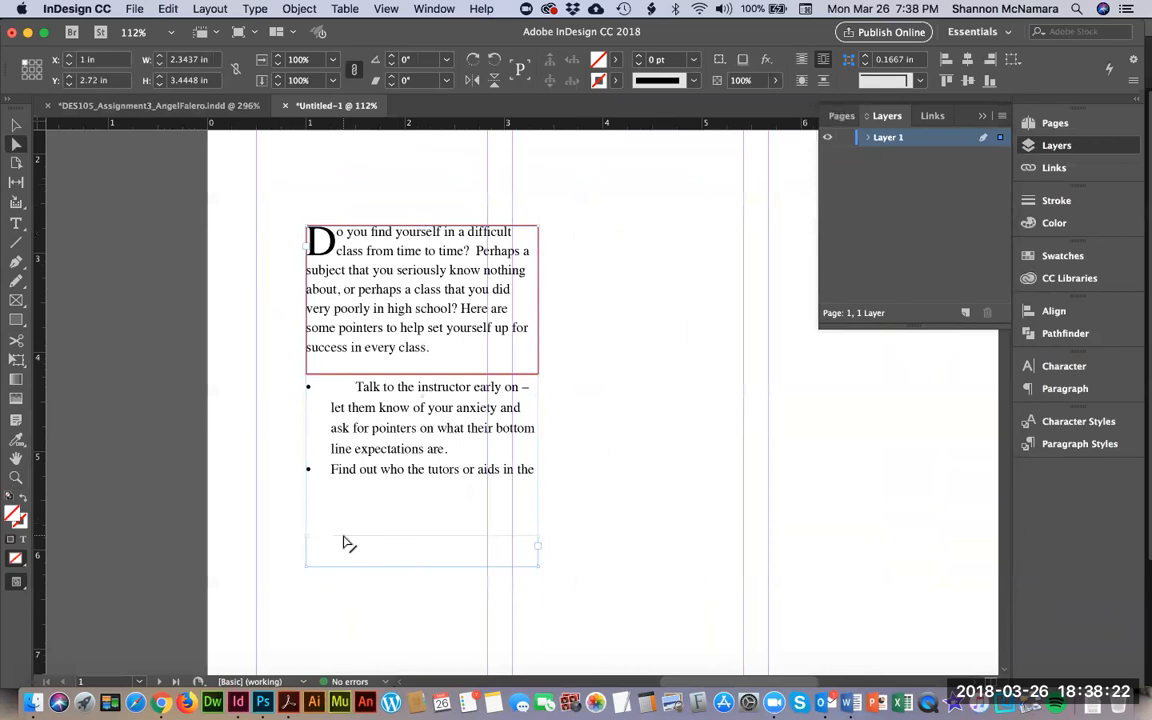
{"action": "left_click_drag", "start_coordinate": [343, 536], "coordinate": [337, 584]}
{"action": "double_click", "coordinate": [331, 386]}
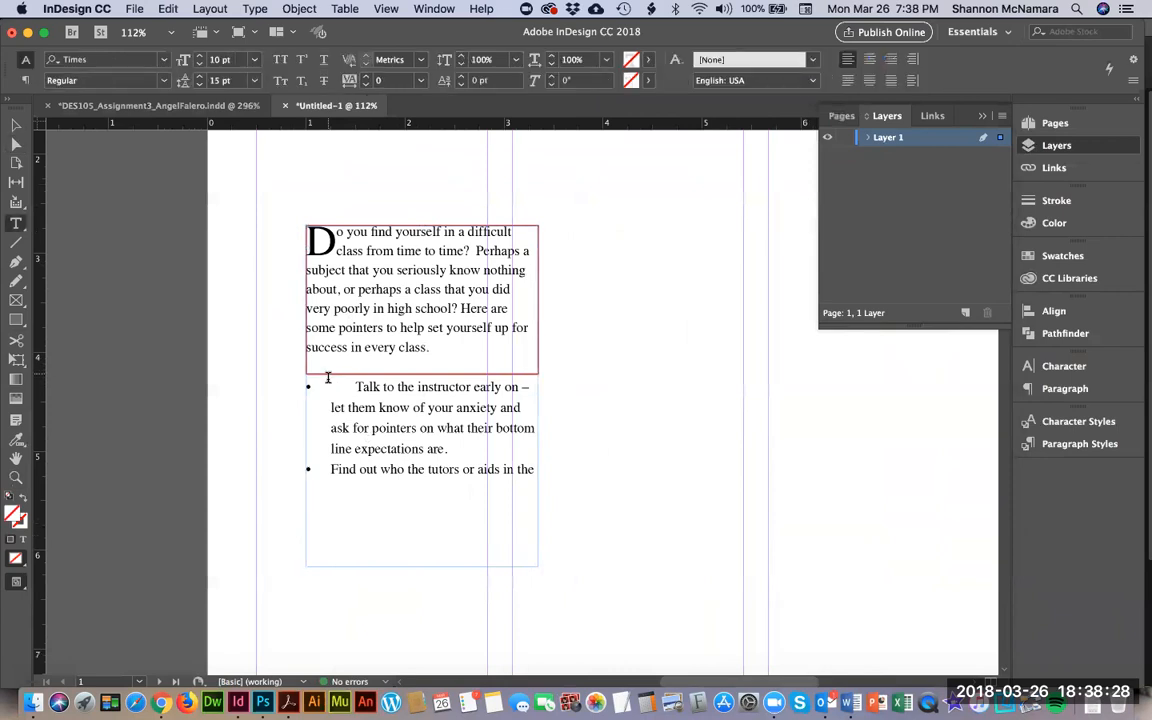
{"action": "left_click", "coordinate": [350, 232]}
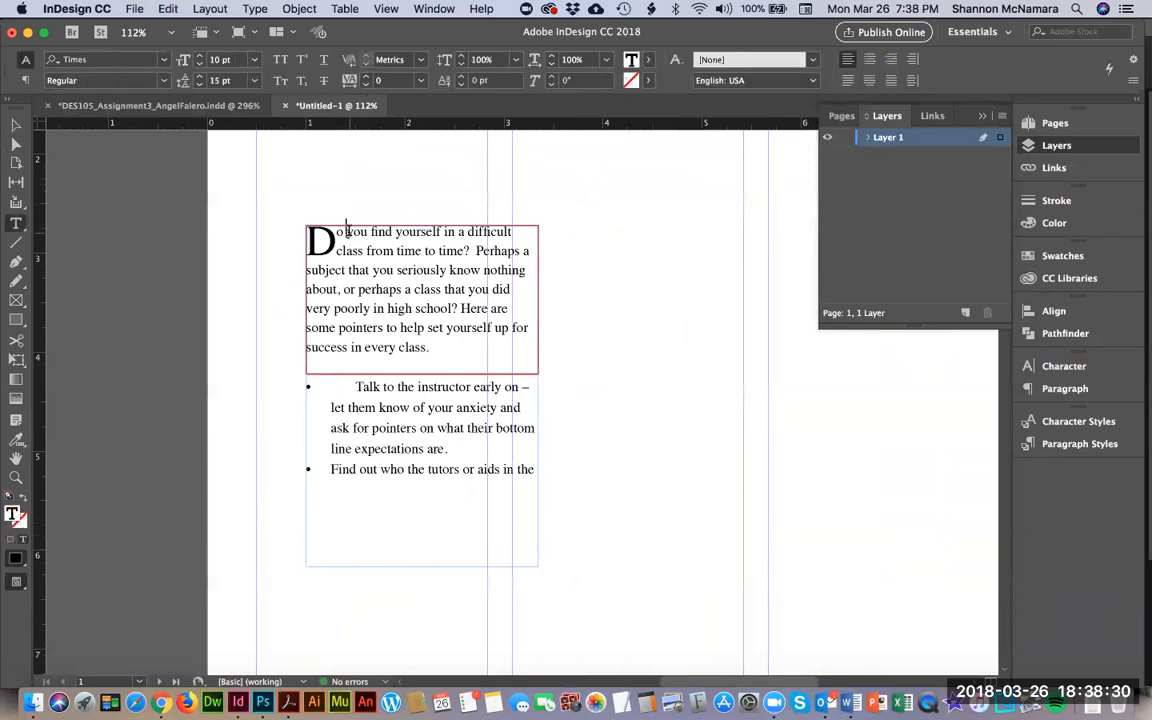
{"action": "left_click", "coordinate": [430, 348]}
{"action": "key", "text": "Return"}
Zoom in on the bordered paragraph and try to select the red border's lower edge with the Direct Selection tool.
{"action": "left_click", "coordinate": [16, 144]}
{"action": "left_click", "coordinate": [159, 243]}
{"action": "key", "text": "z"}
{"action": "left_click_drag", "start_coordinate": [239, 185], "coordinate": [609, 587]}
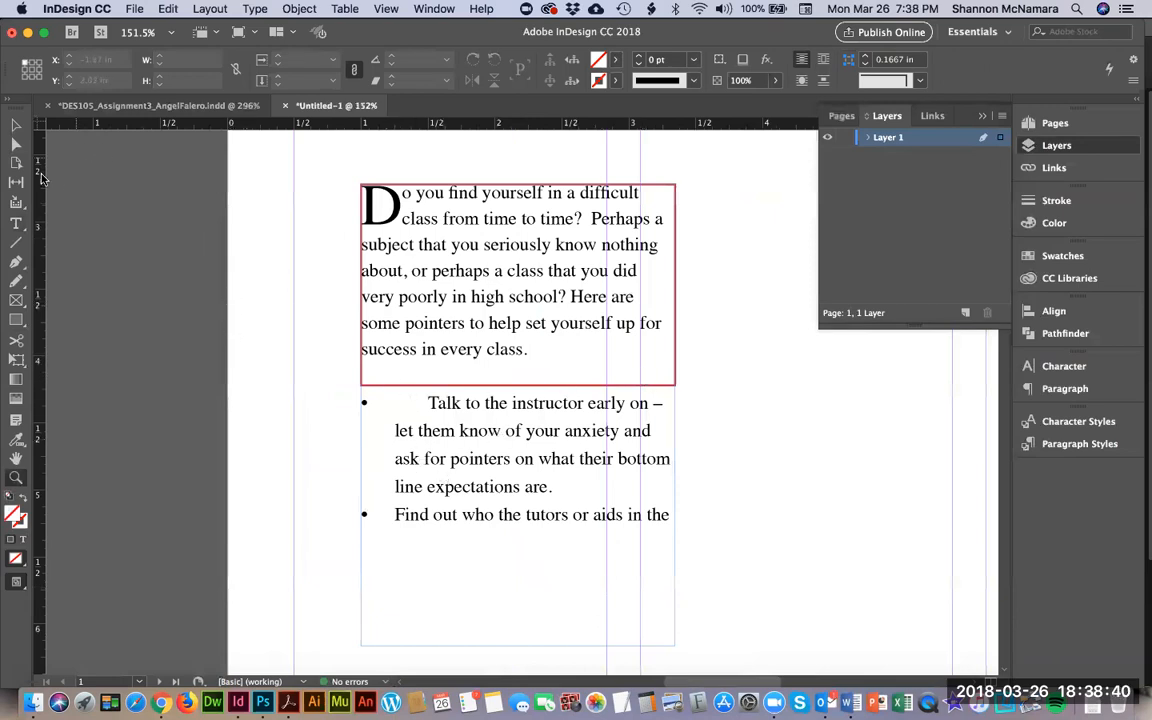
{"action": "left_click", "coordinate": [16, 144]}
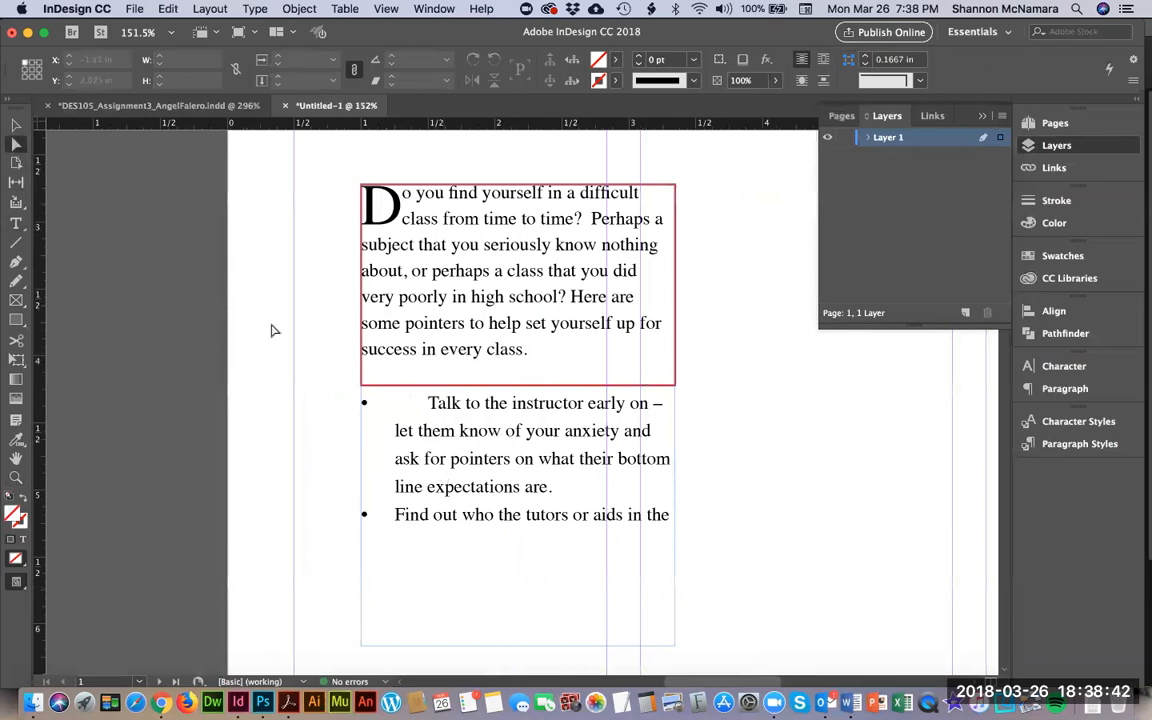
{"action": "left_click", "coordinate": [387, 390]}
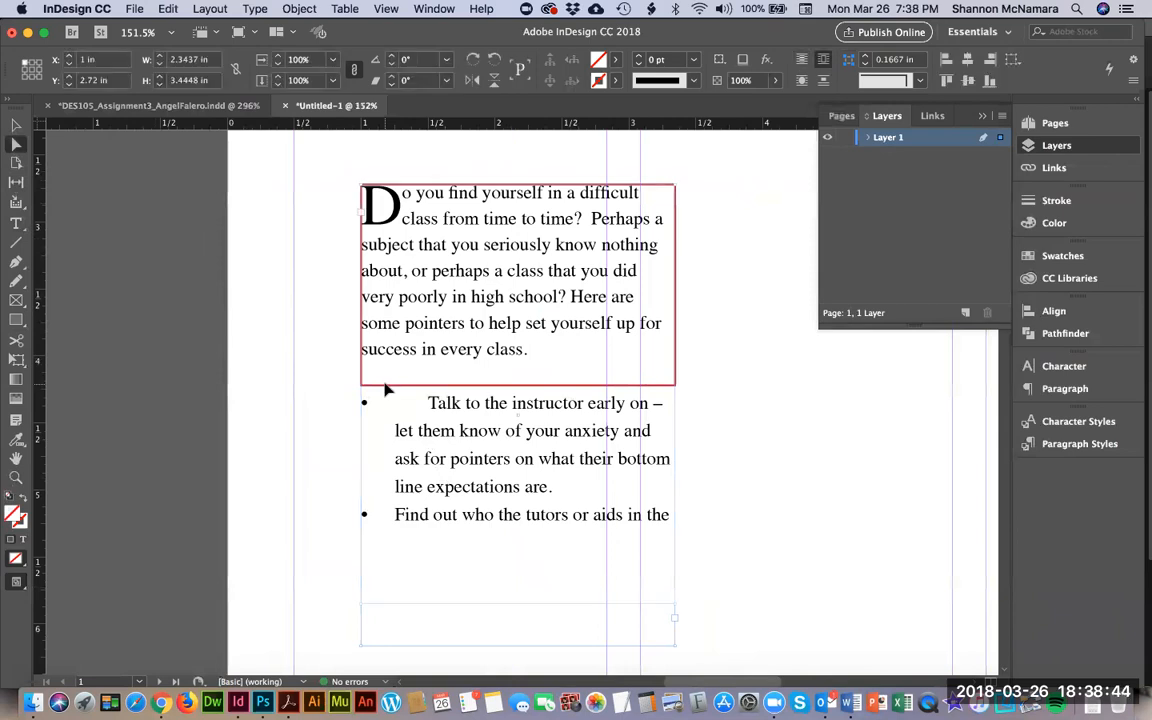
{"action": "right_click", "coordinate": [655, 607]}
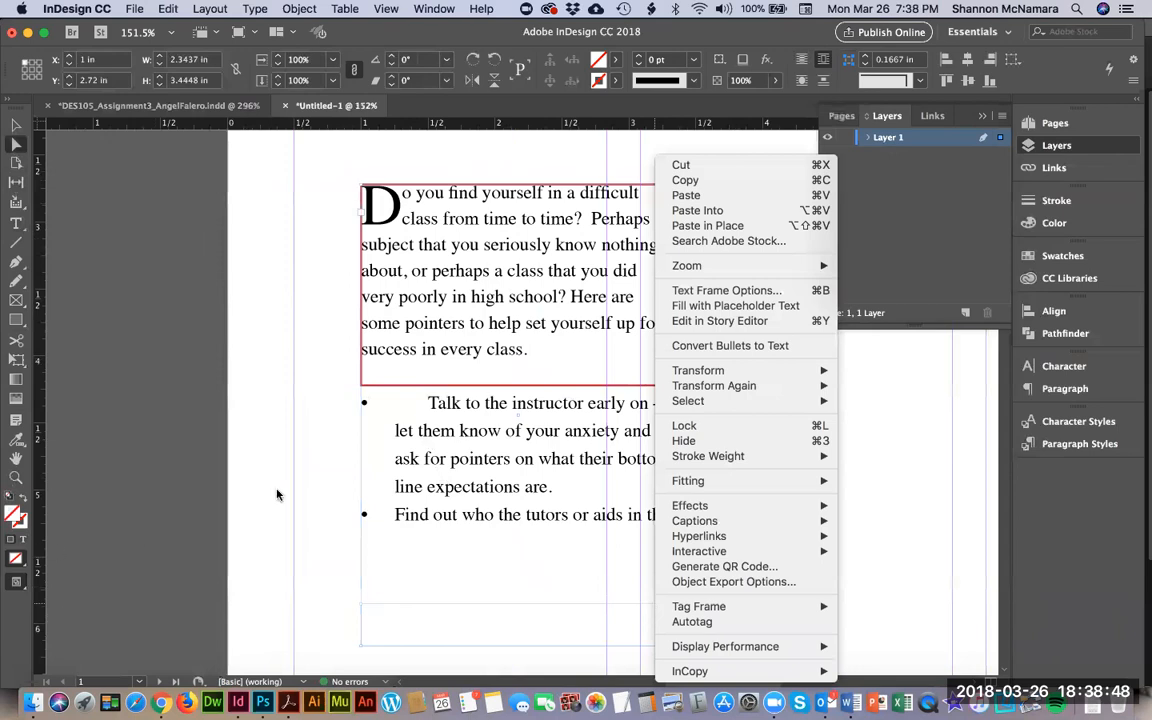
{"action": "left_click", "coordinate": [452, 389]}
{"action": "double_click", "coordinate": [452, 389]}
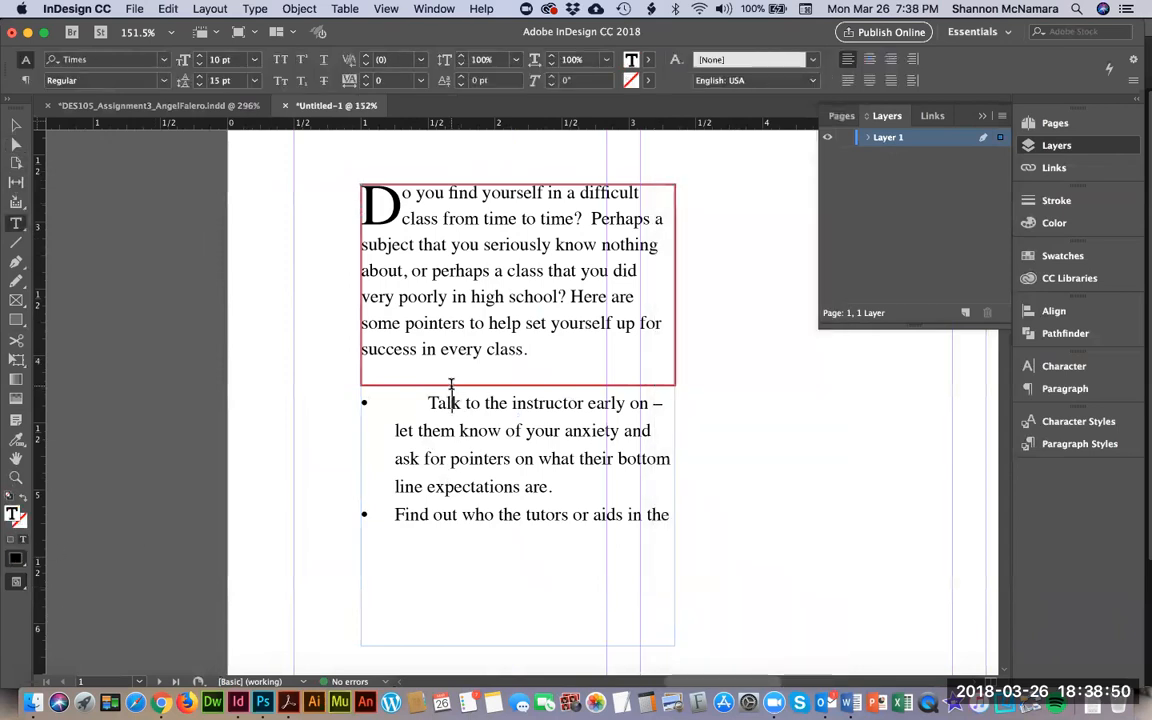
{"action": "left_click", "coordinate": [408, 378]}
{"action": "left_click", "coordinate": [16, 144]}
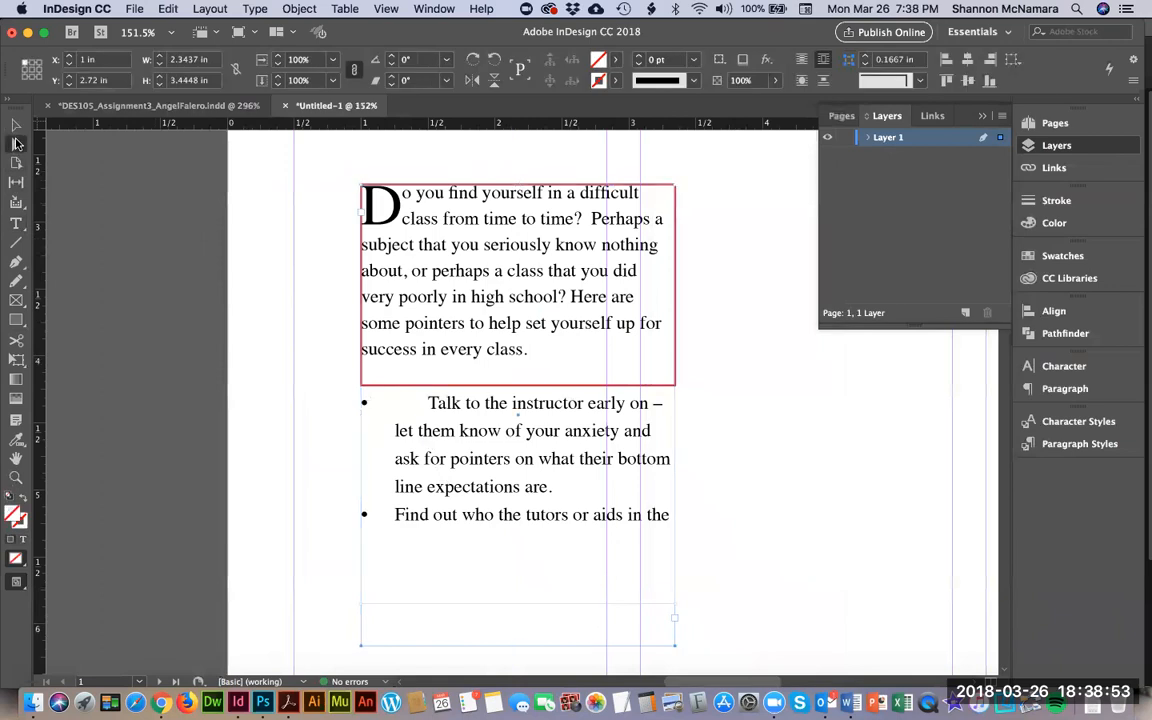
Look through the text frame's context commands for an option that could create the red border.
{"action": "right_click", "coordinate": [376, 389]}
{"action": "mouse_move", "coordinate": [419, 371]}
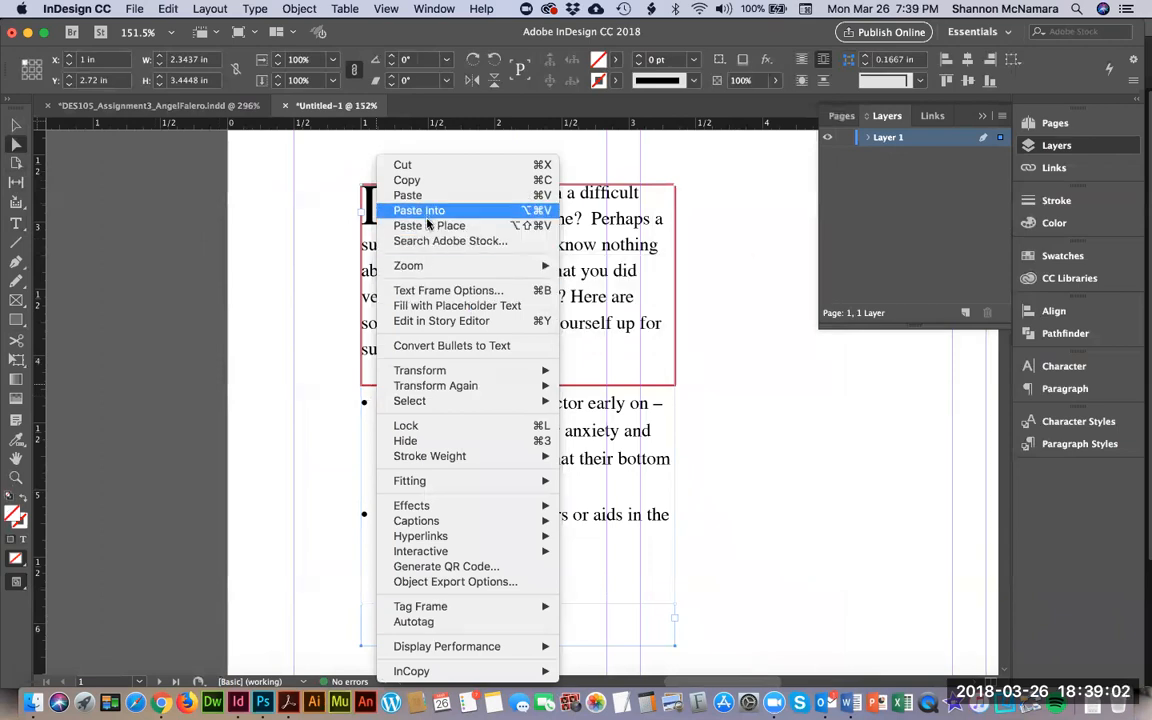
{"action": "mouse_move", "coordinate": [405, 521]}
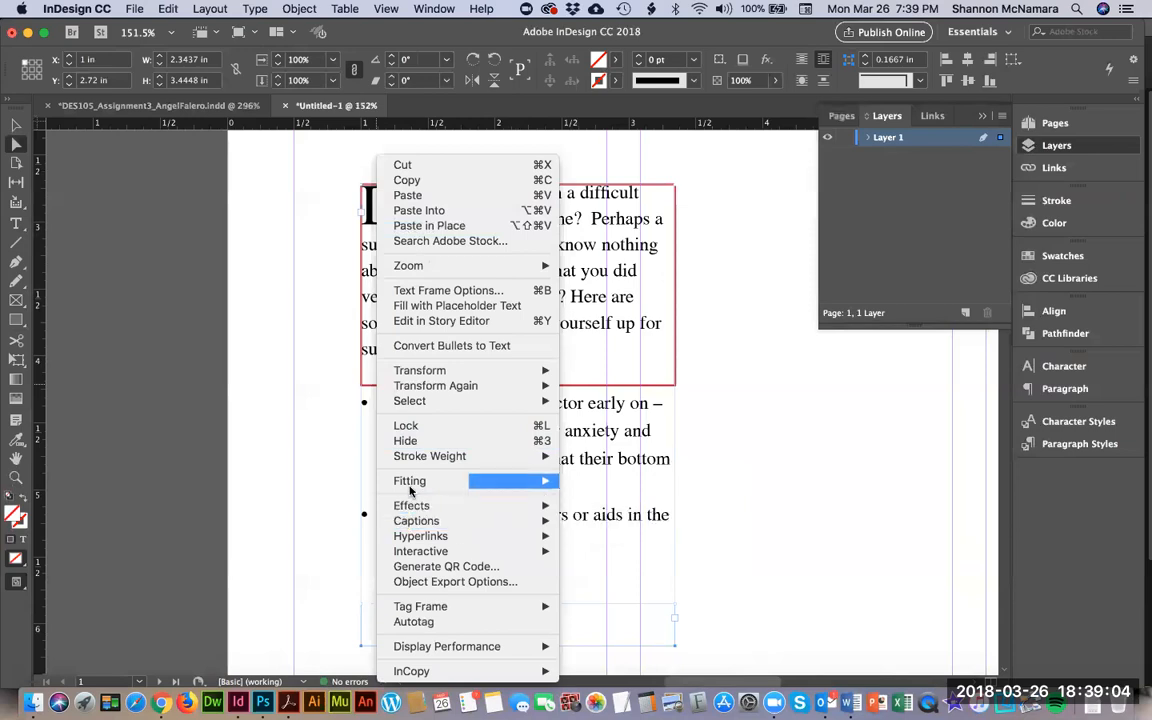
{"action": "left_click", "coordinate": [213, 432]}
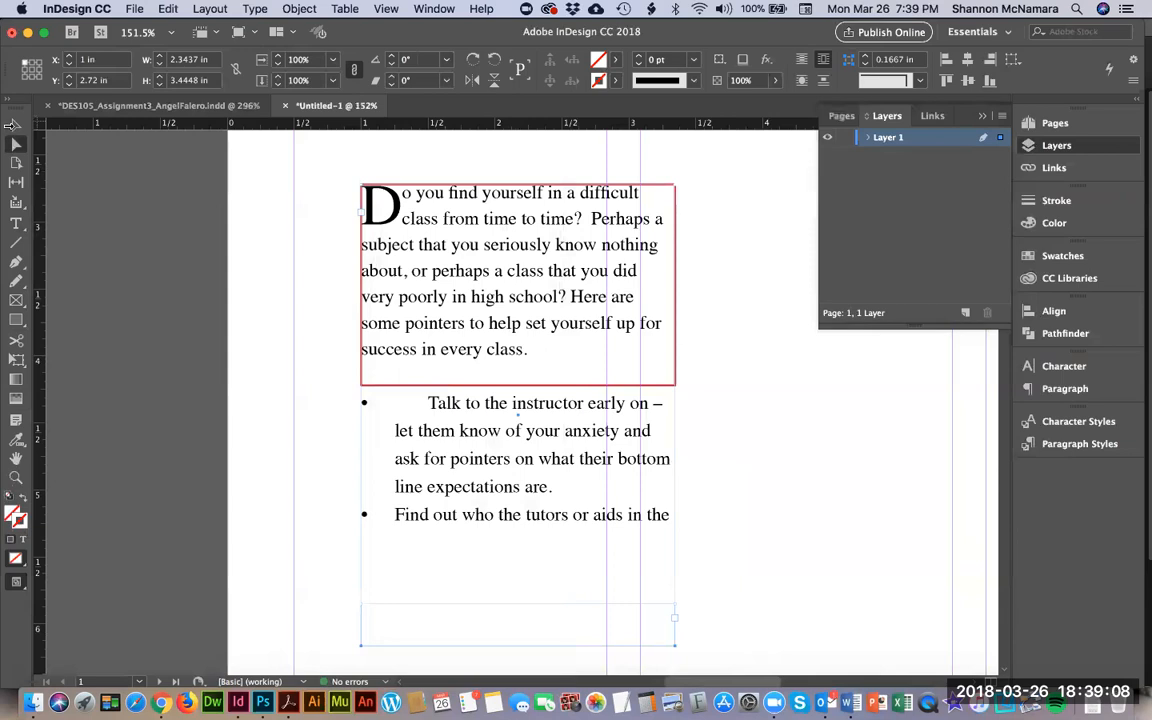
Test the red border by removing and re-adding the blank line under the opening paragraph, leaving the blank line removed.
{"action": "left_click", "coordinate": [13, 125]}
{"action": "left_click", "coordinate": [107, 242]}
{"action": "key", "text": "z"}
{"action": "left_click_drag", "start_coordinate": [352, 179], "coordinate": [800, 532]}
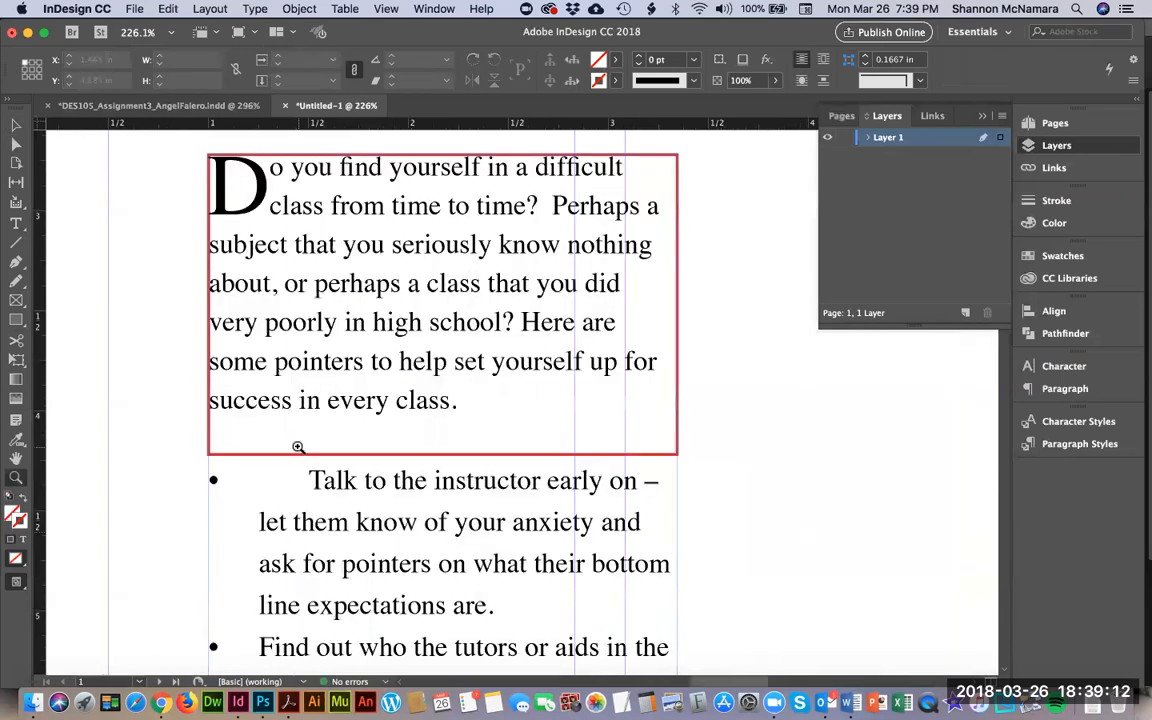
{"action": "key", "text": "t"}
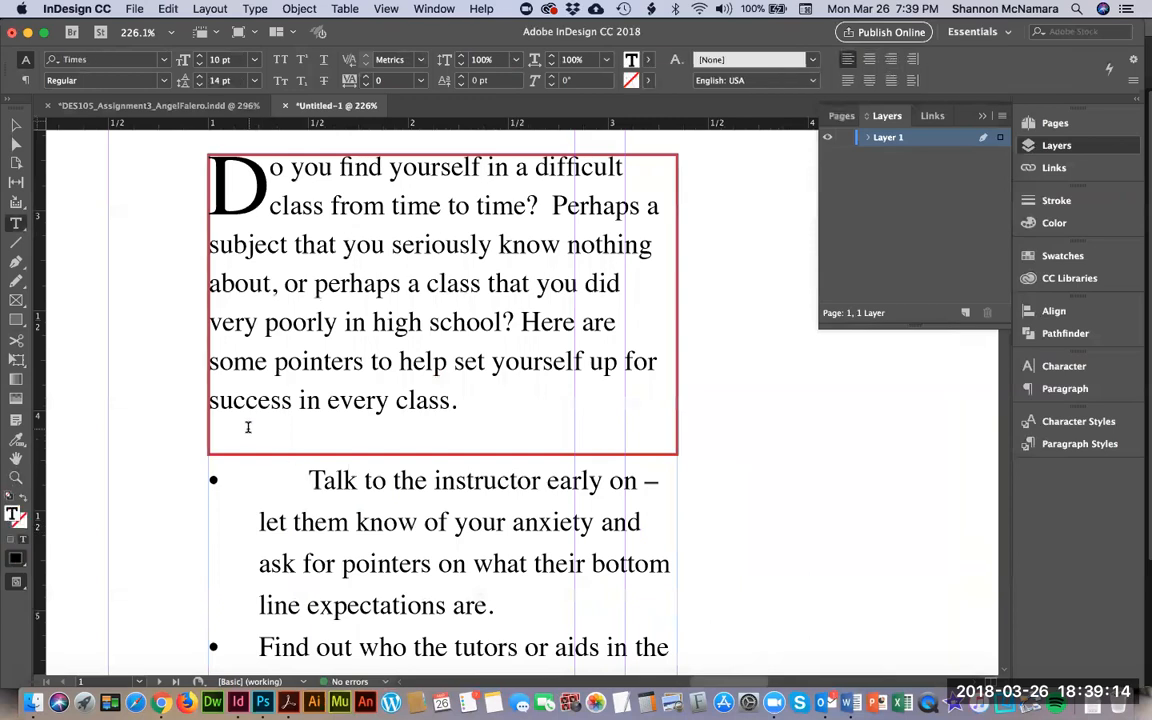
{"action": "key", "text": "BackSpace"}
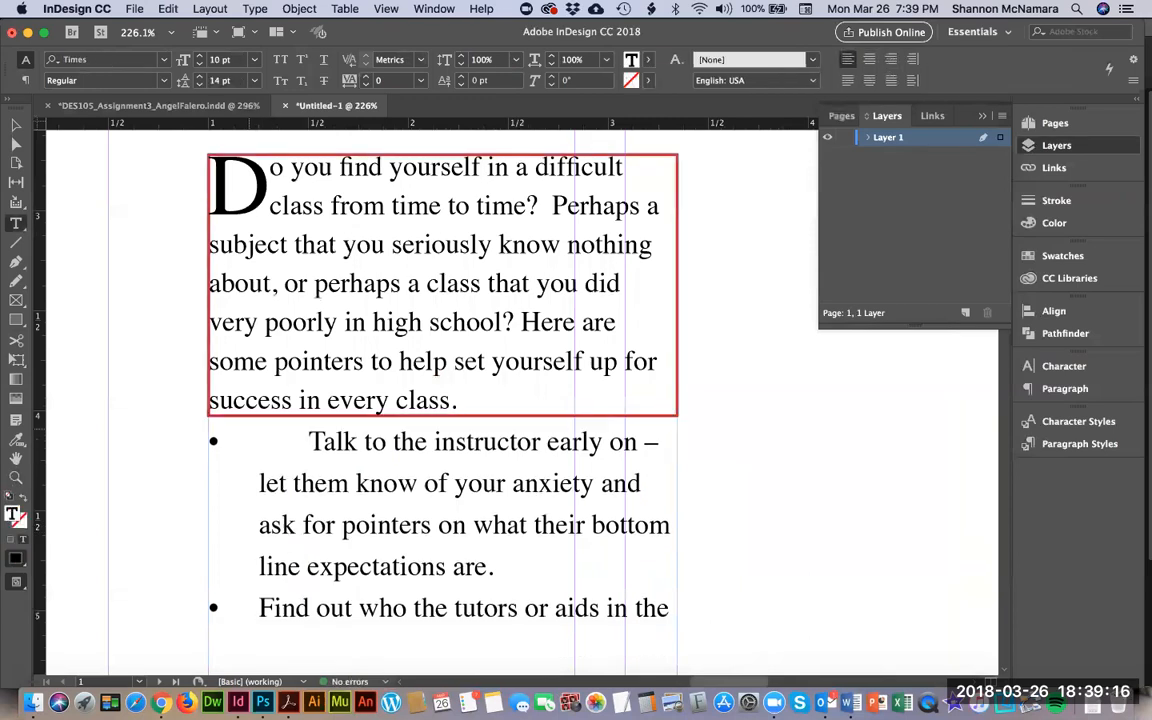
{"action": "key", "text": "Left"}
{"action": "key", "text": "BackSpace"}
{"action": "type", "text": "s"}
{"action": "key", "text": "Return"}
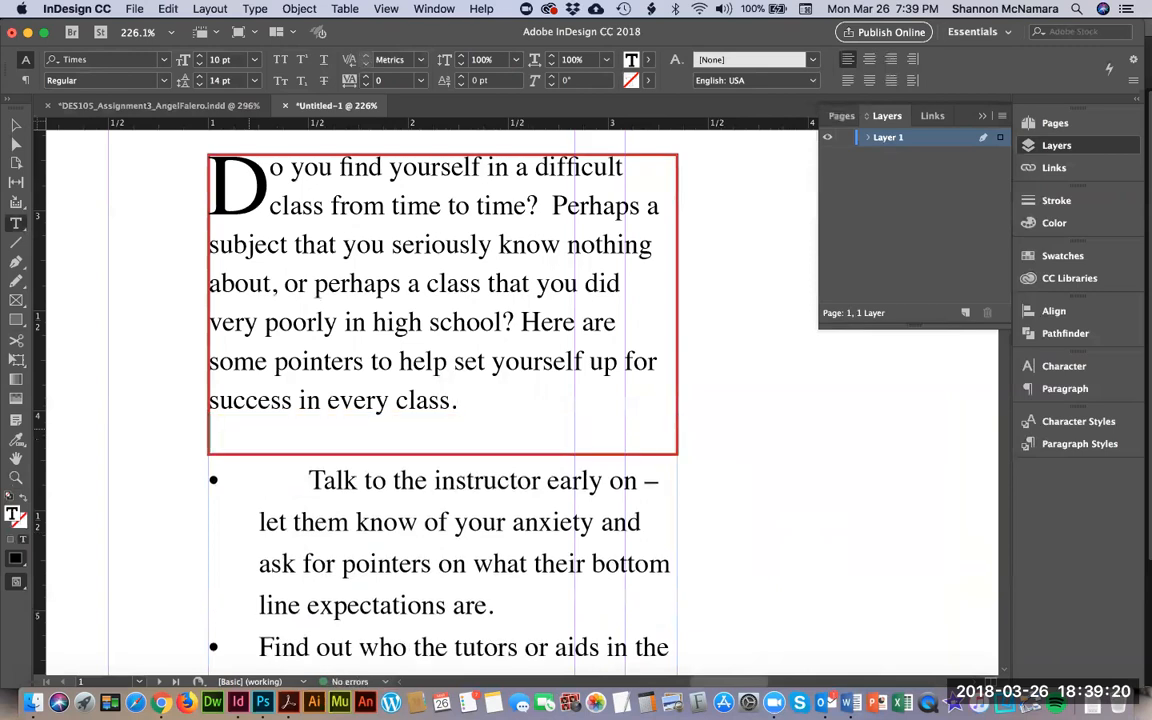
{"action": "key", "text": "BackSpace"}
Insert an empty bullet above "Talk to the instructor" without the extra indent, and cut the opening drop-cap paragraph.
{"action": "left_click_drag", "start_coordinate": [433, 441], "coordinate": [309, 441]}
{"action": "left_click", "coordinate": [309, 441]}
{"action": "key", "text": "Return"}
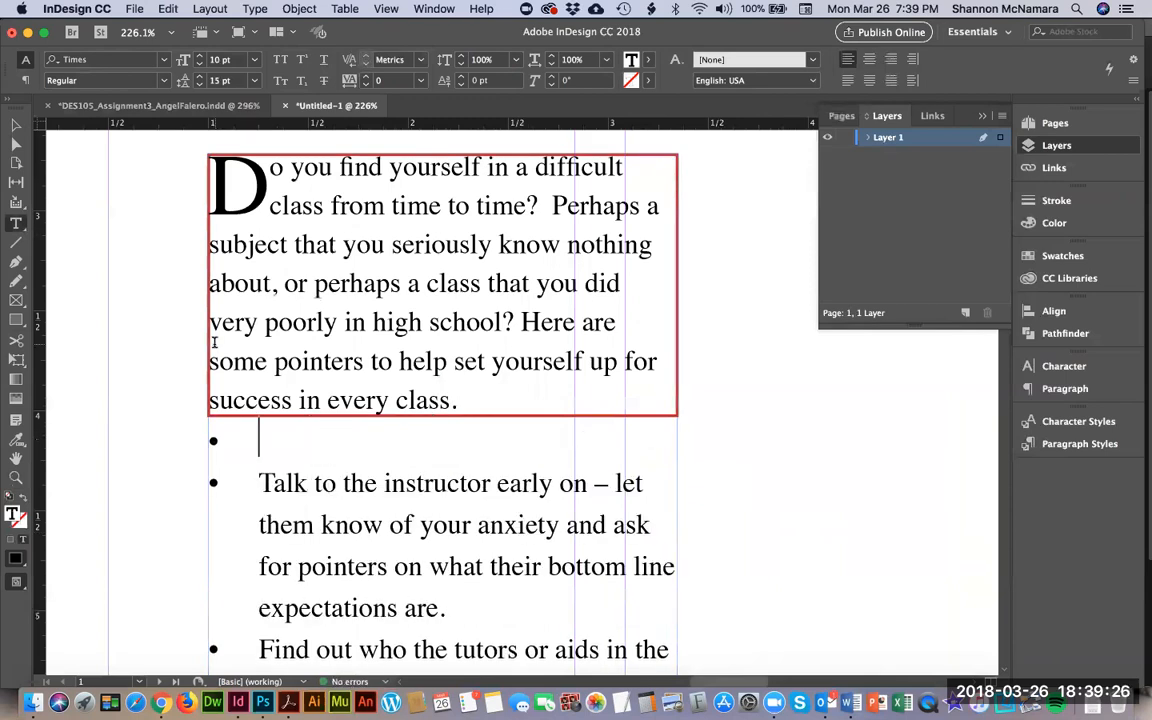
{"action": "left_click_drag", "start_coordinate": [198, 164], "coordinate": [461, 400]}
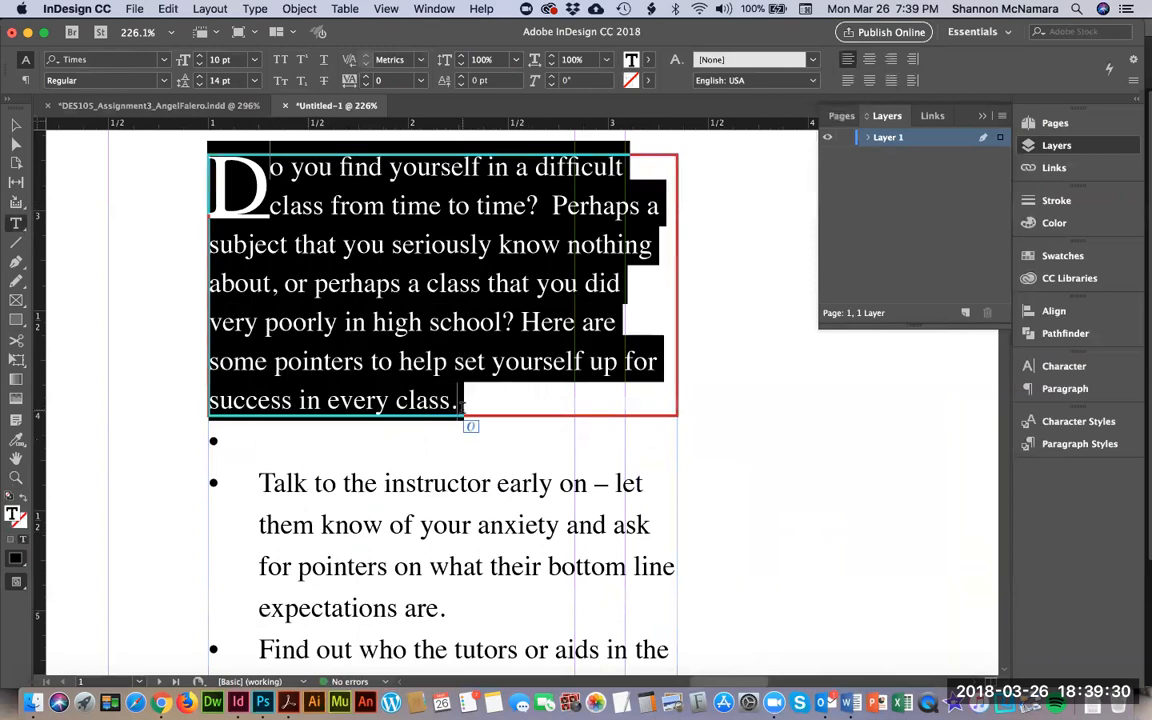
{"action": "key", "text": "super"}
{"action": "key", "text": "super+x"}
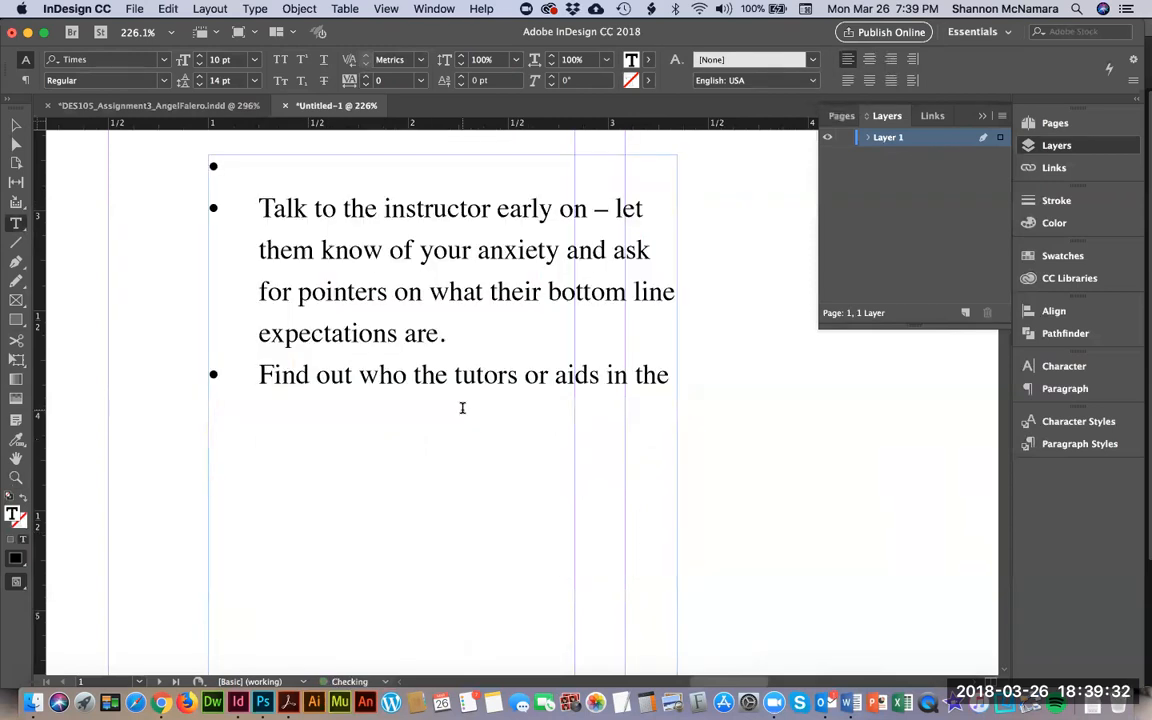
Open "How to succeed in a difficult class.docx" from the Week 3 Student_Matters folder in Word and copy its opening paragraph.
{"action": "key", "text": "super+Tab"}
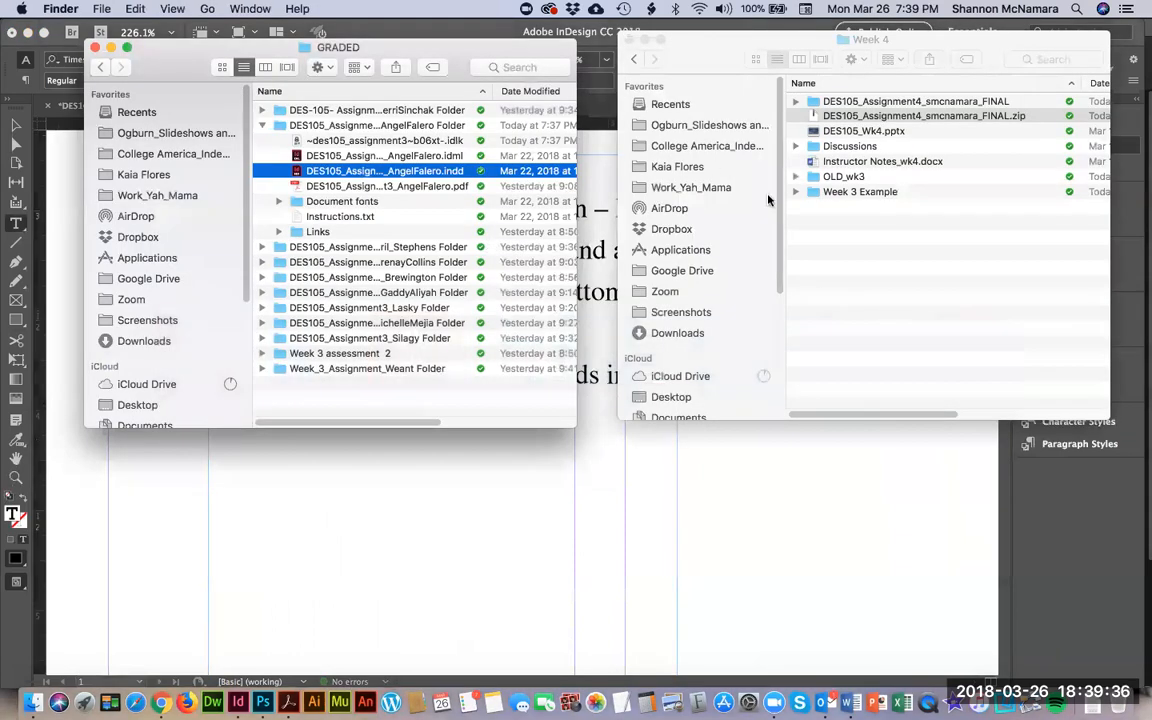
{"action": "left_click", "coordinate": [314, 393]}
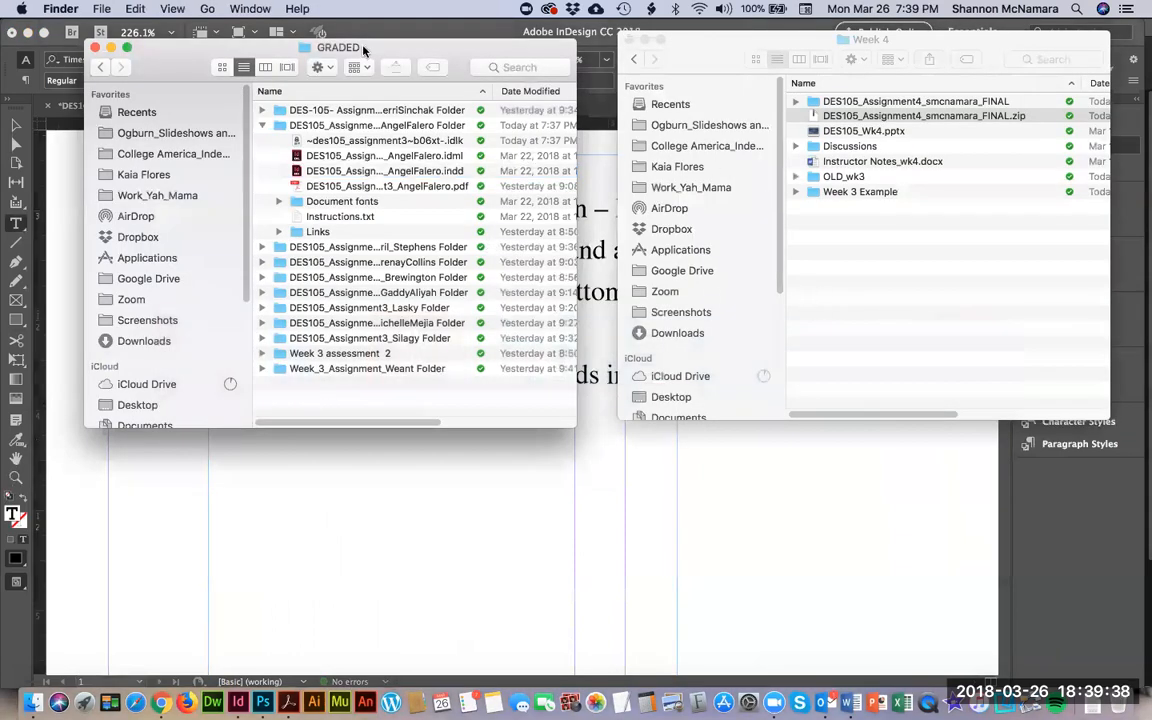
{"action": "left_click", "coordinate": [330, 47], "text": "super"}
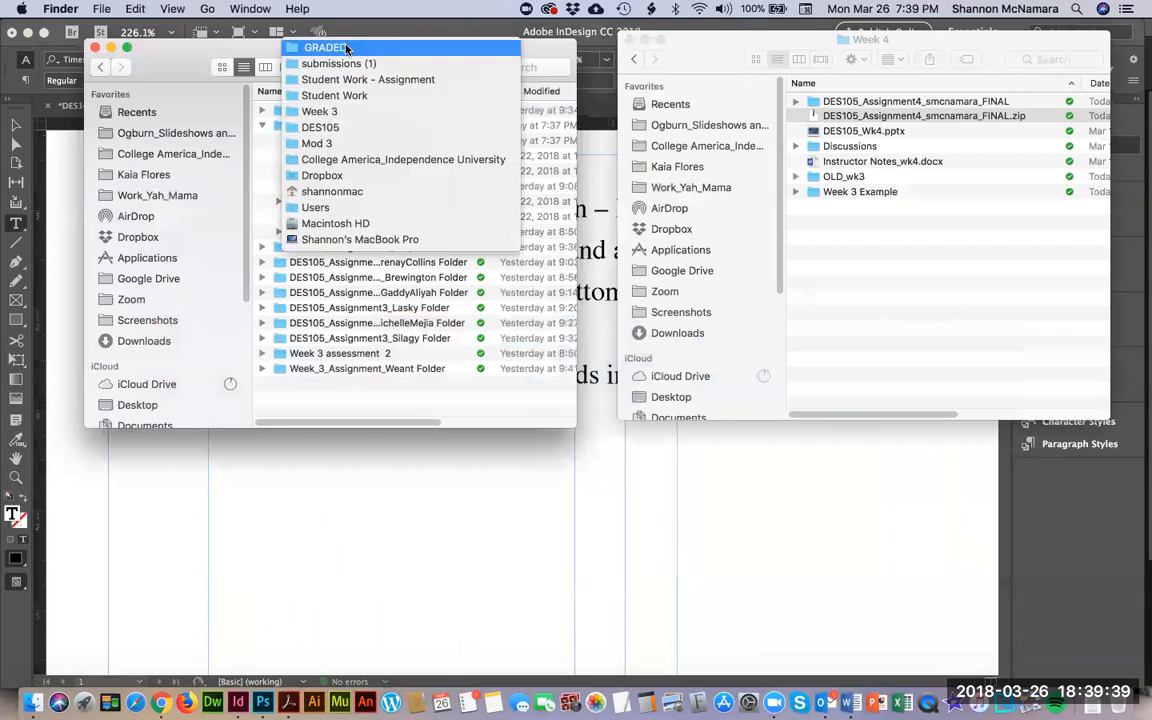
{"action": "left_click", "coordinate": [320, 111]}
{"action": "double_click", "coordinate": [308, 217]}
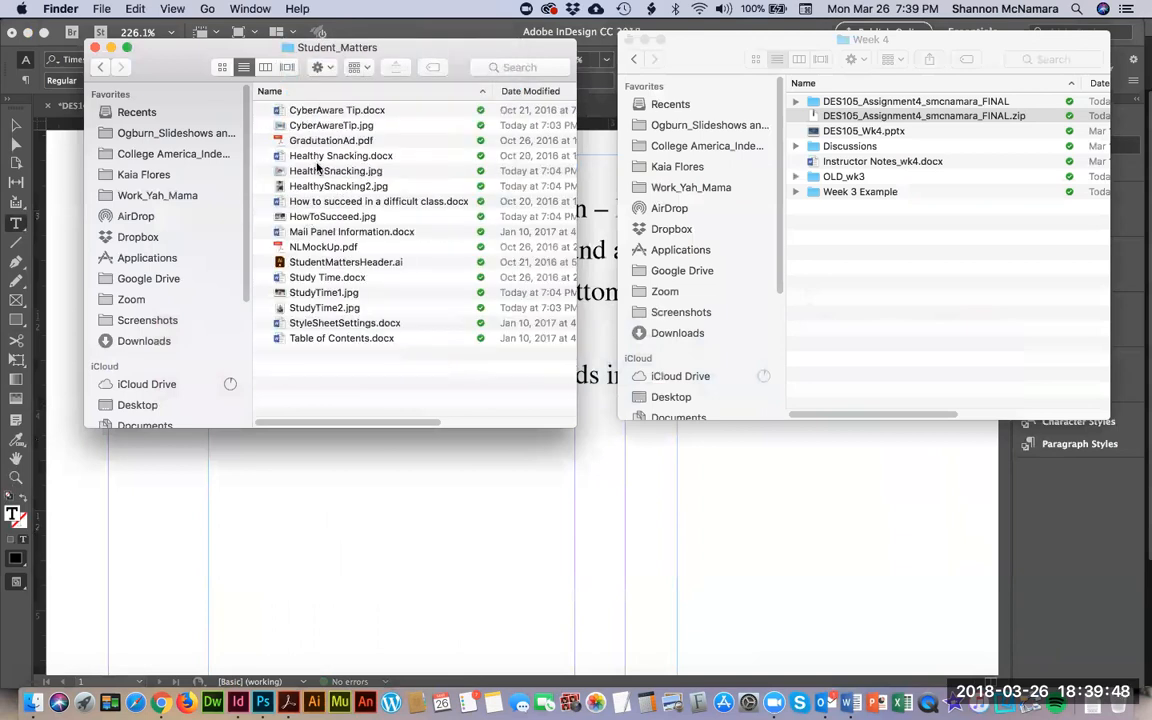
{"action": "double_click", "coordinate": [313, 202]}
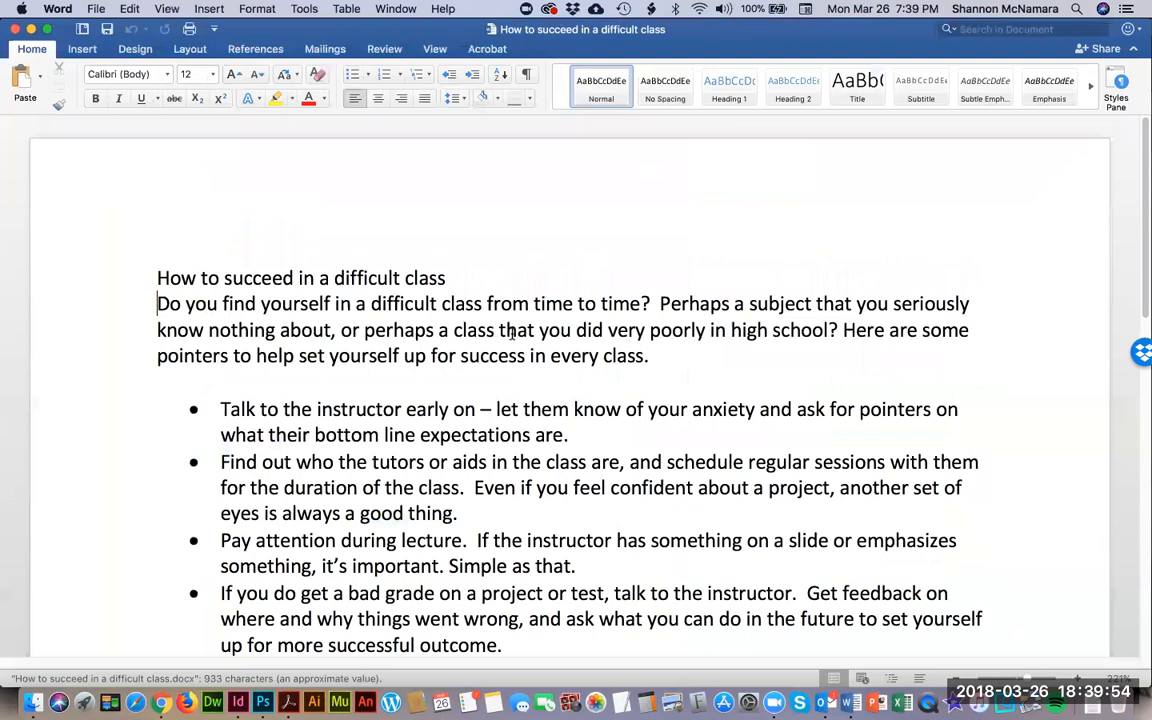
{"action": "left_click", "coordinate": [655, 362], "text": "shift"}
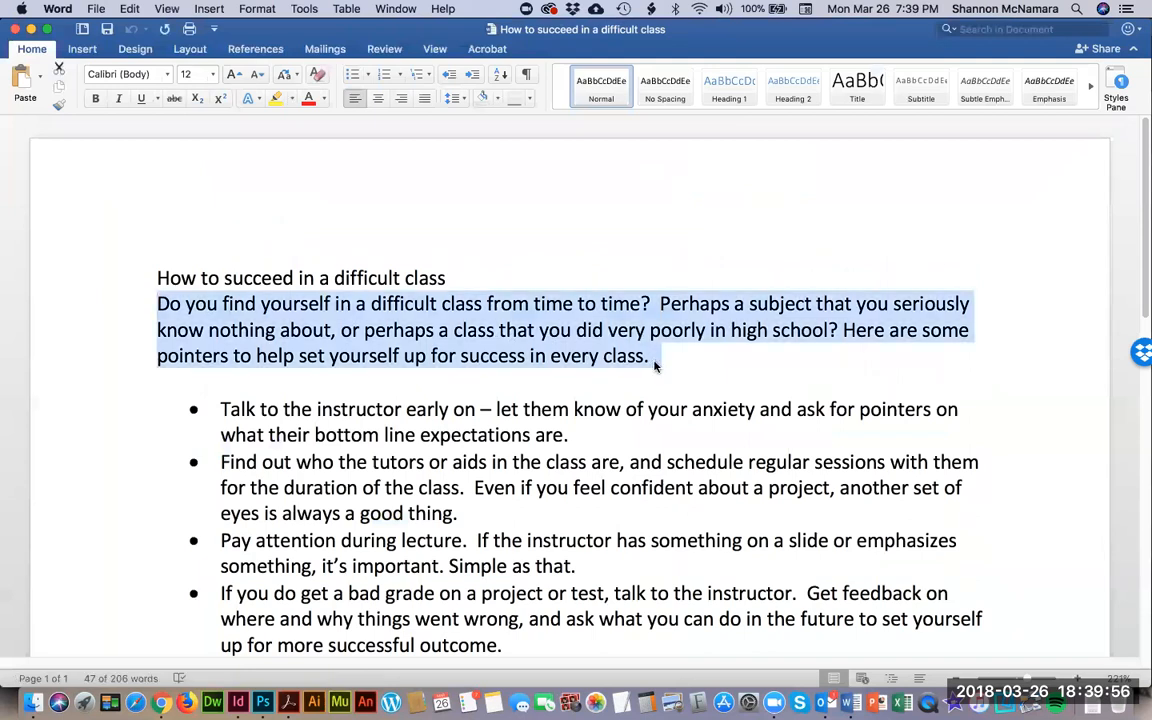
Switch back to InDesign, paste the copied paragraph into the empty first bullet, and select the pasted text.
{"action": "key", "text": "super+Tab"}
{"action": "key", "text": "super+Tab"}
{"action": "key", "text": "Tab"}
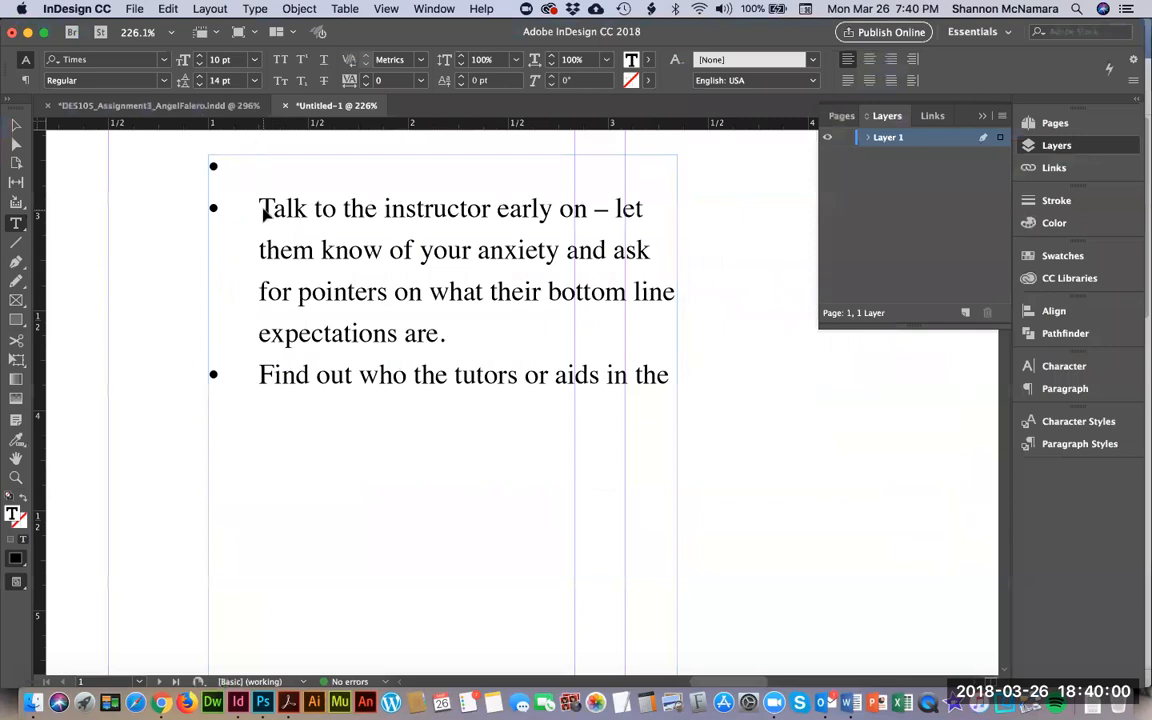
{"action": "key", "text": "super+v"}
{"action": "key", "text": "super+shift+Up"}
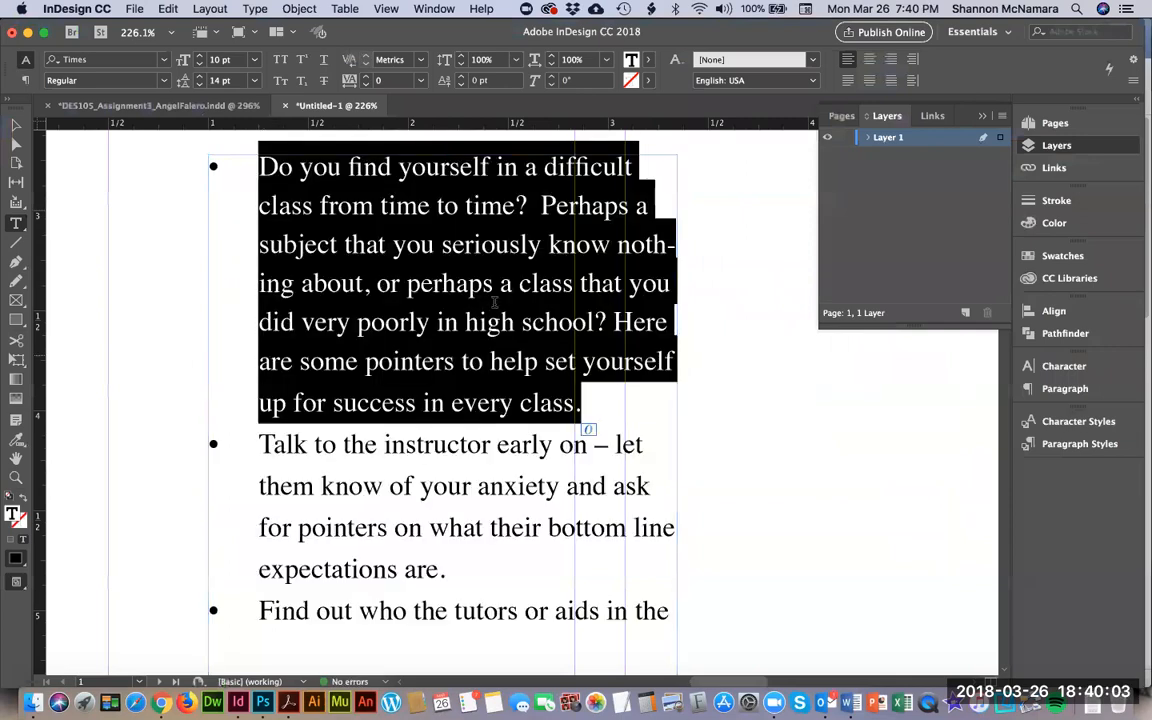
Return to the student's newsletter document and look through the bordered text frame's context commands for the border's source.
{"action": "left_click", "coordinate": [16, 124]}
{"action": "left_click", "coordinate": [155, 106]}
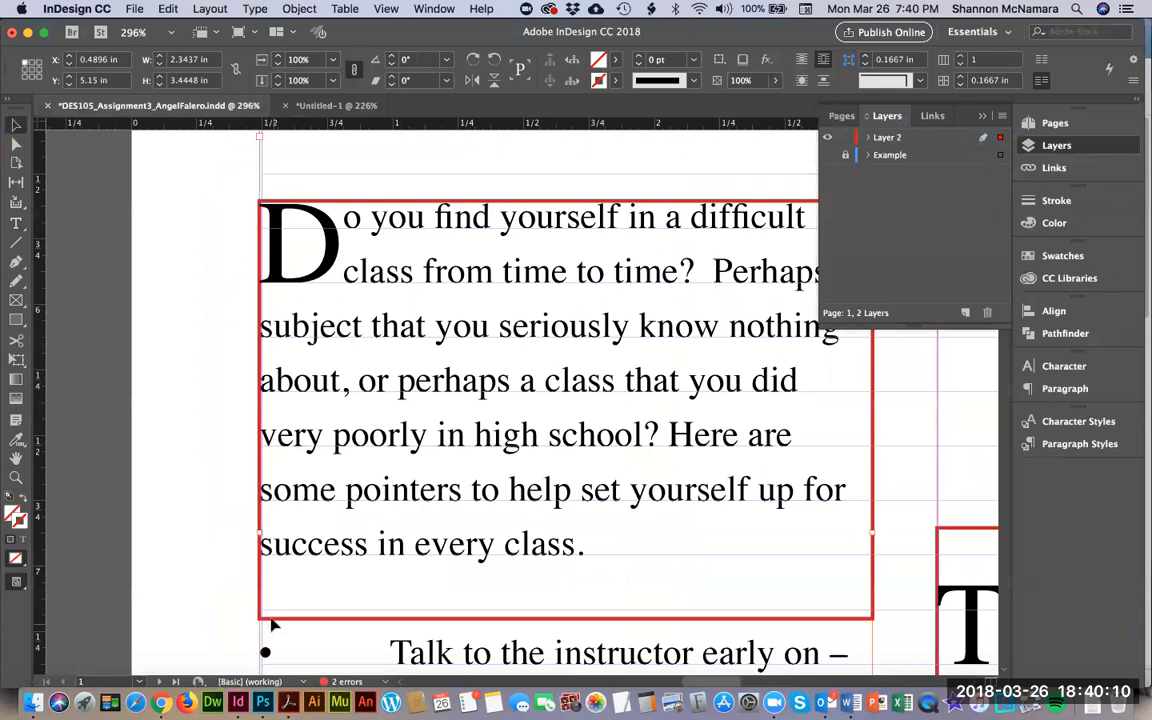
{"action": "right_click", "coordinate": [260, 623]}
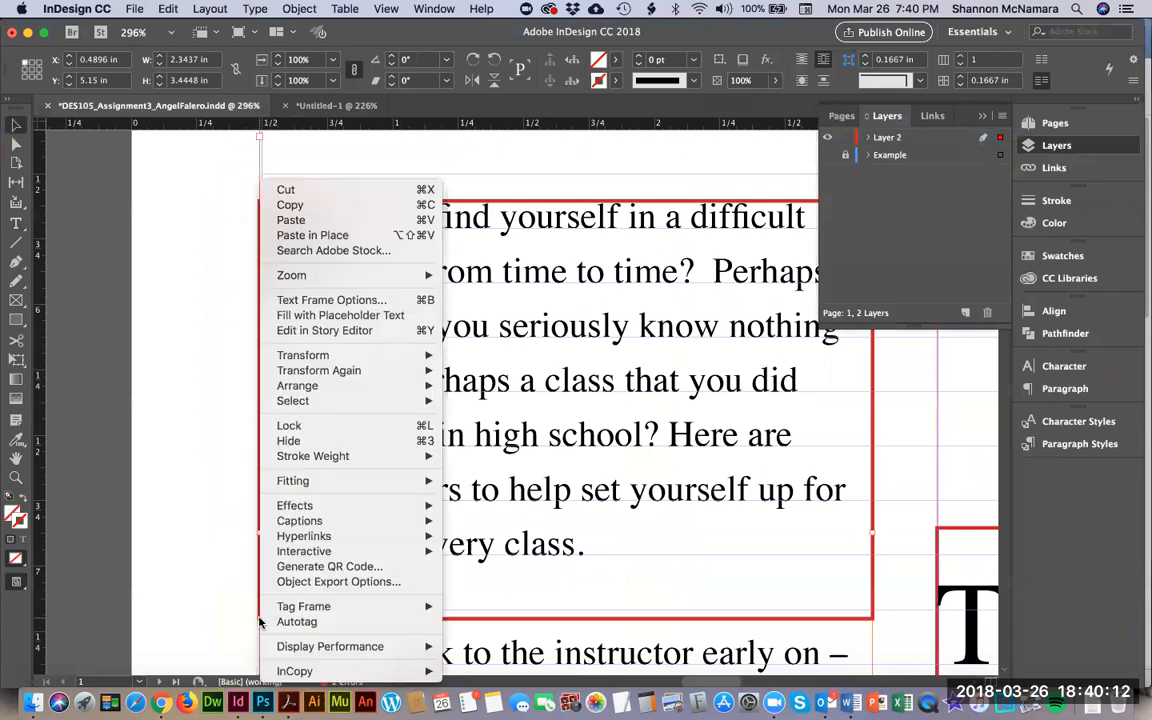
{"action": "mouse_move", "coordinate": [297, 607]}
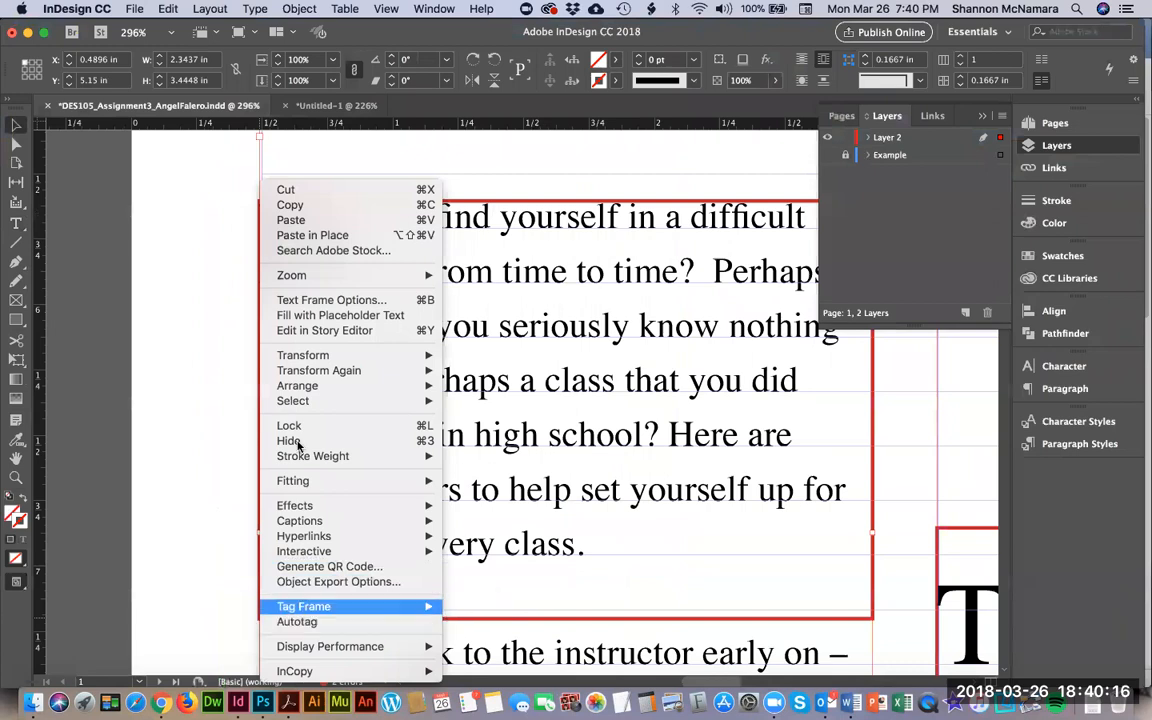
{"action": "left_click", "coordinate": [14, 126]}
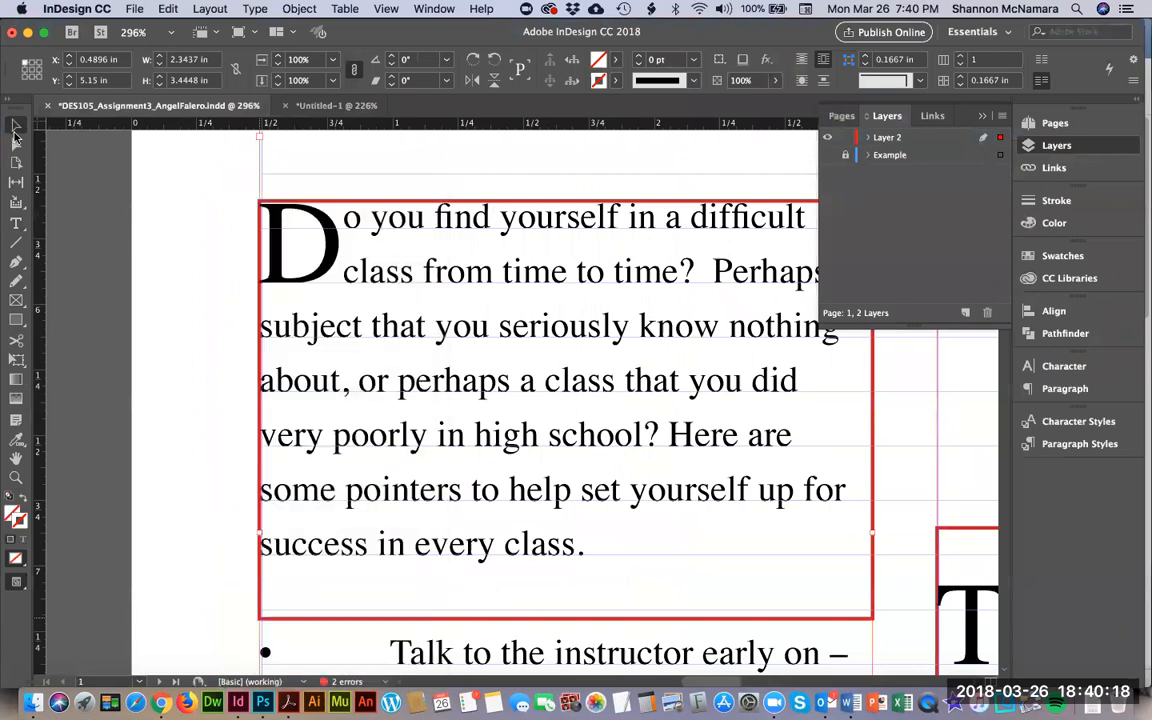
Move the two text frames of the "How to succeed in a difficult class" article off the page onto the pasteboard.
{"action": "key", "text": "super+0"}
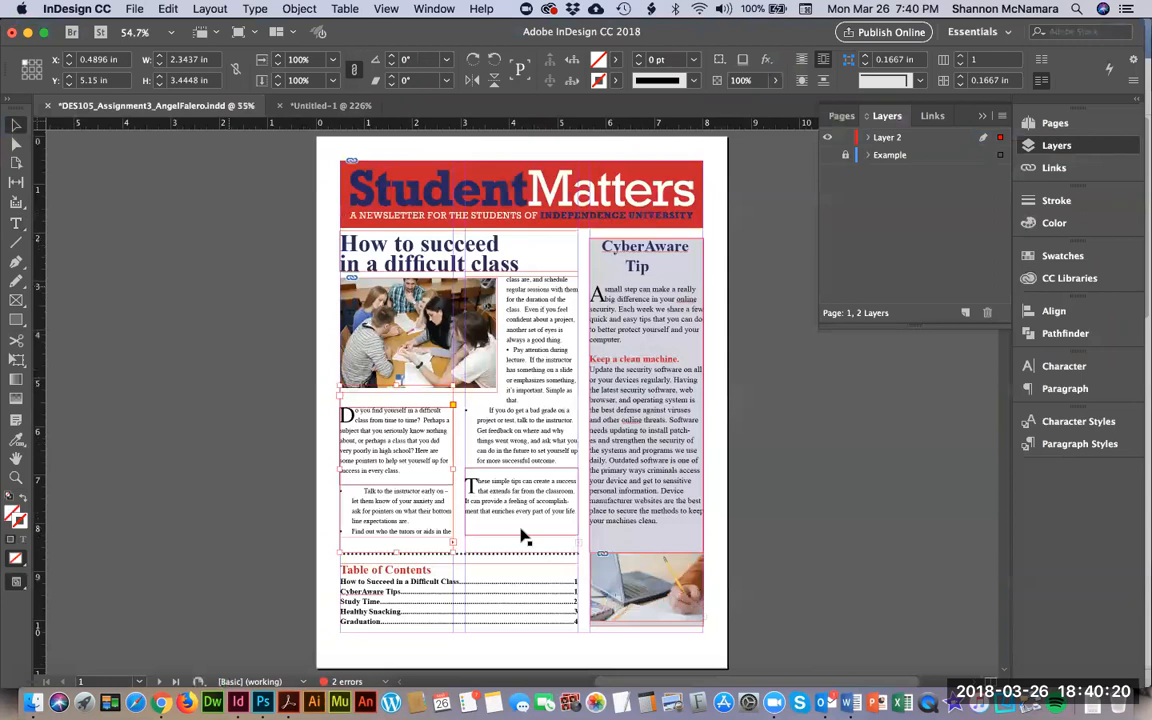
{"action": "left_click_drag", "start_coordinate": [404, 430], "coordinate": [218, 408]}
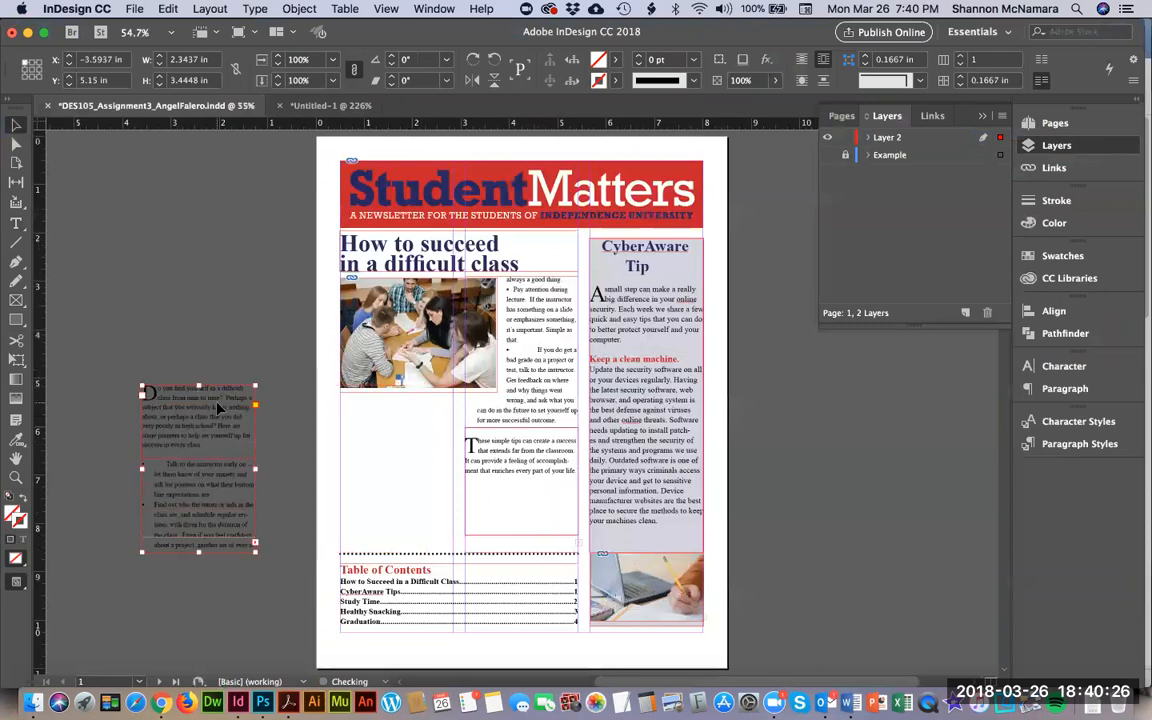
{"action": "left_click", "coordinate": [385, 332]}
{"action": "left_click", "coordinate": [484, 438]}
{"action": "left_click_drag", "start_coordinate": [504, 455], "coordinate": [806, 468]}
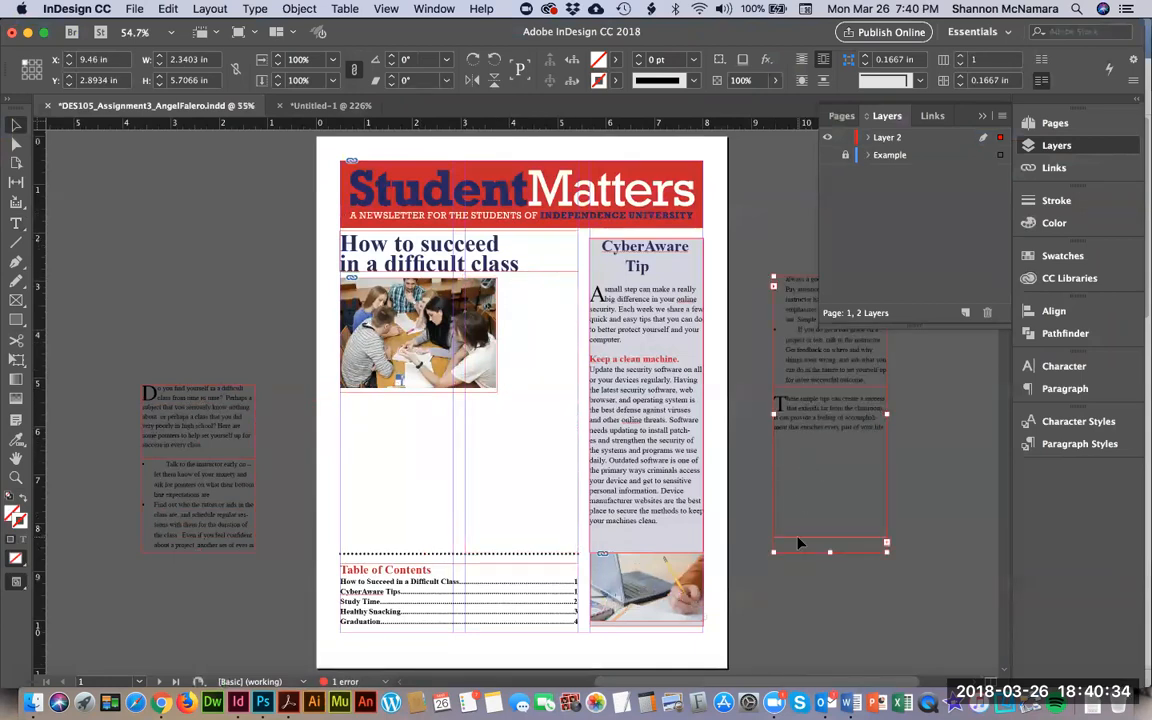
Skew the text frame on the right pasteboard by moving its bottom edge with Direct Selection, and paste the copied paragraph into the document.
{"action": "key", "text": "a"}
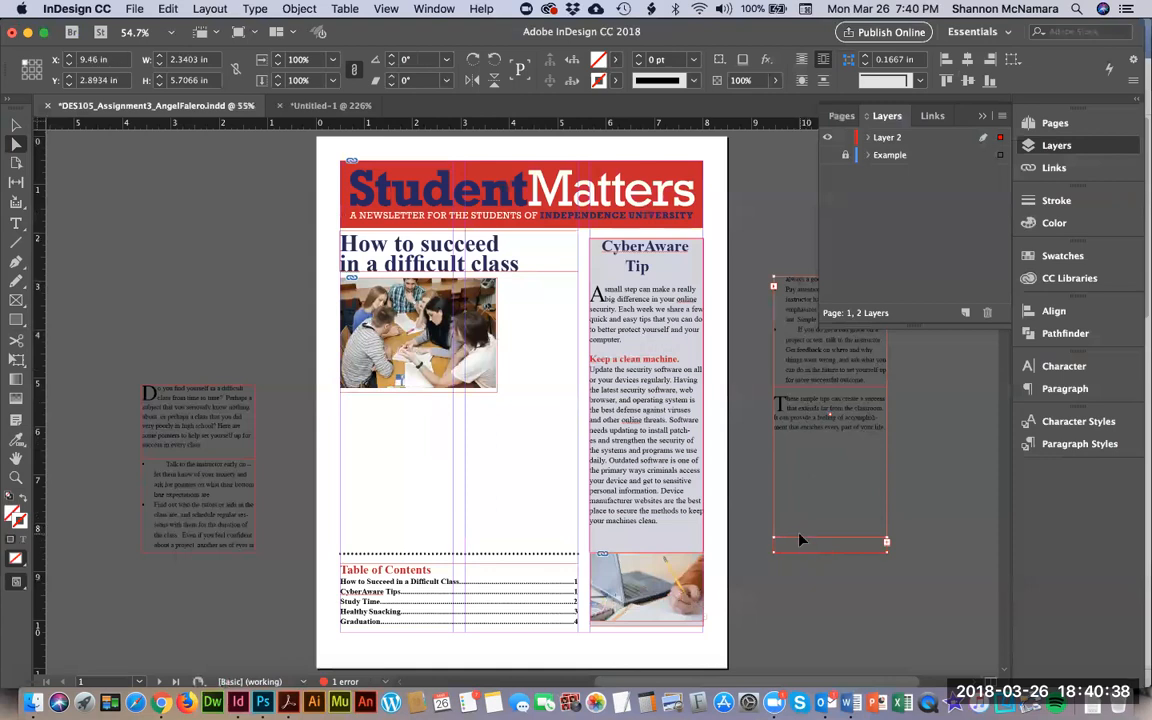
{"action": "left_click_drag", "start_coordinate": [814, 545], "coordinate": [873, 601]}
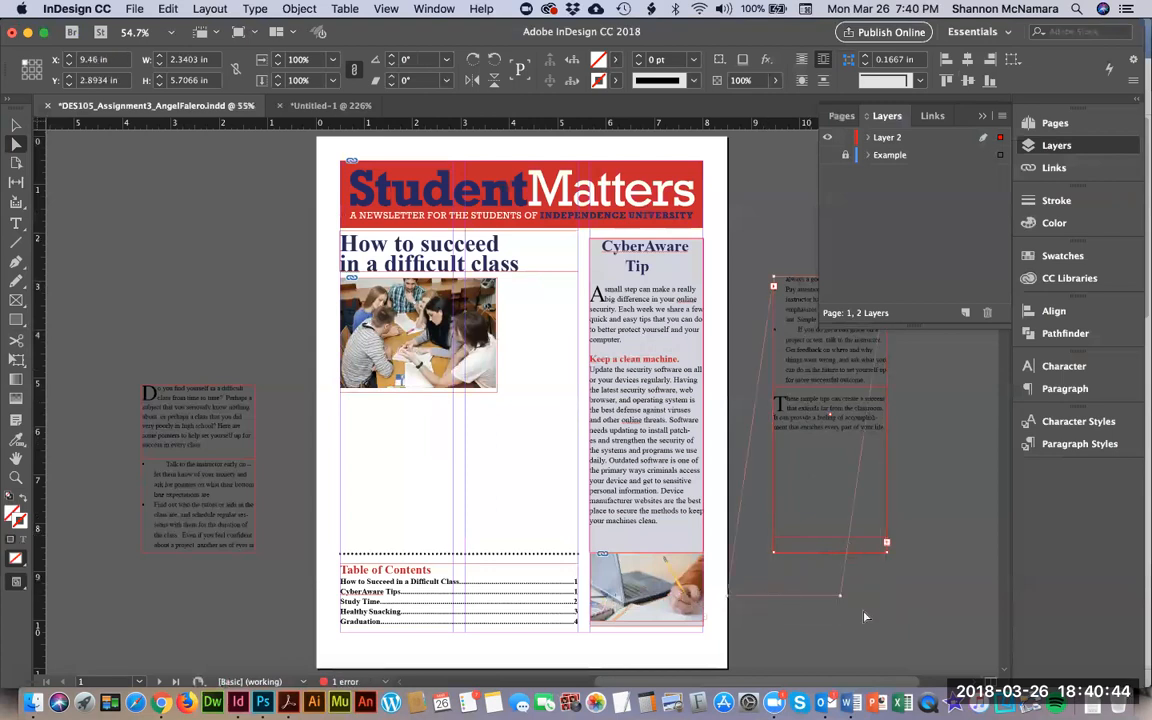
{"action": "right_click", "coordinate": [786, 599]}
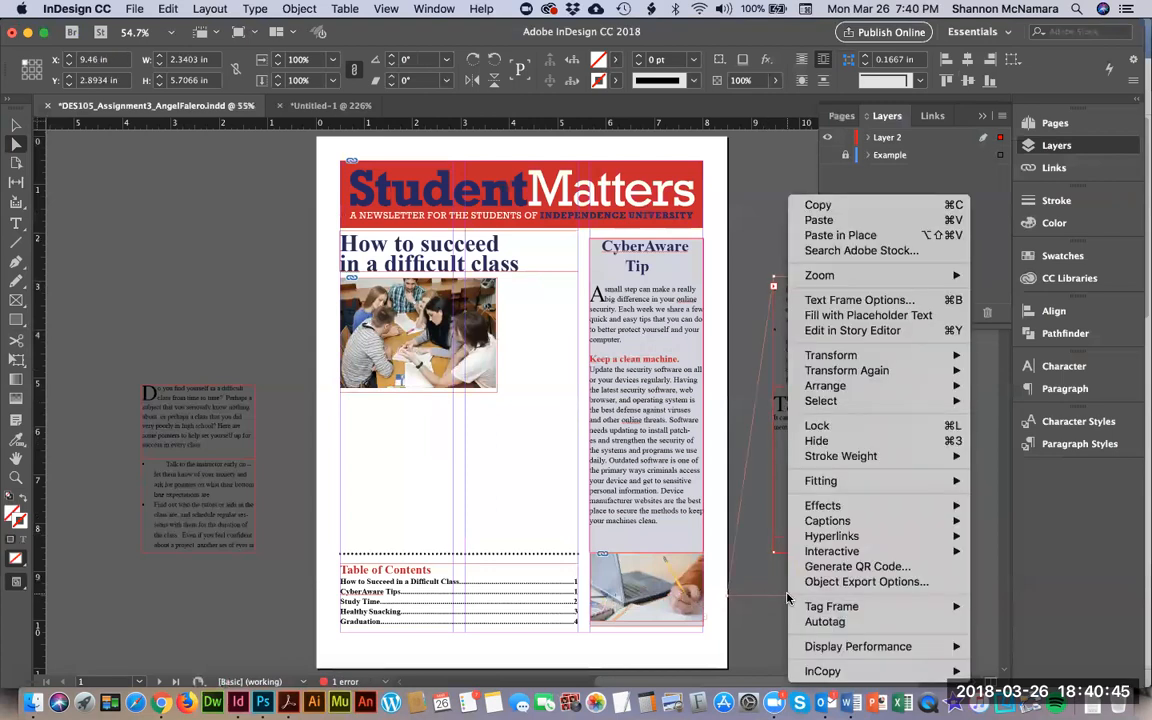
{"action": "left_click", "coordinate": [841, 222]}
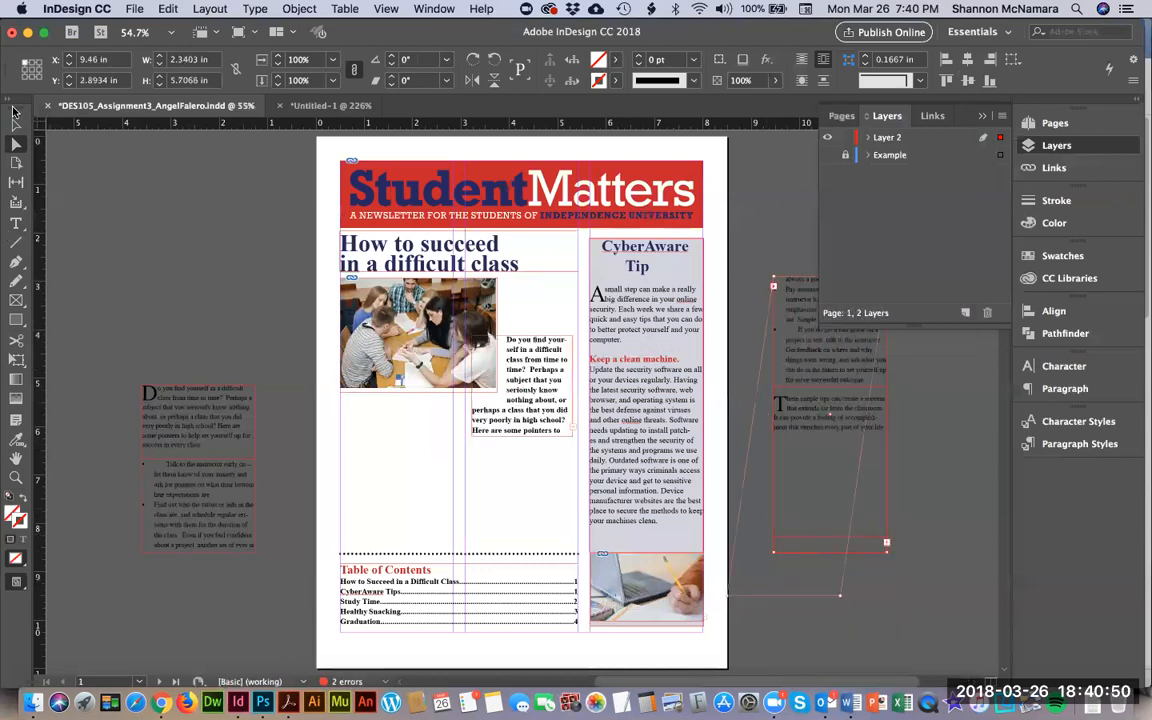
Delete the skewed frame, the newly pasted text frame and the remaining article frame on the left pasteboard.
{"action": "key", "text": "v"}
{"action": "key", "text": "Delete"}
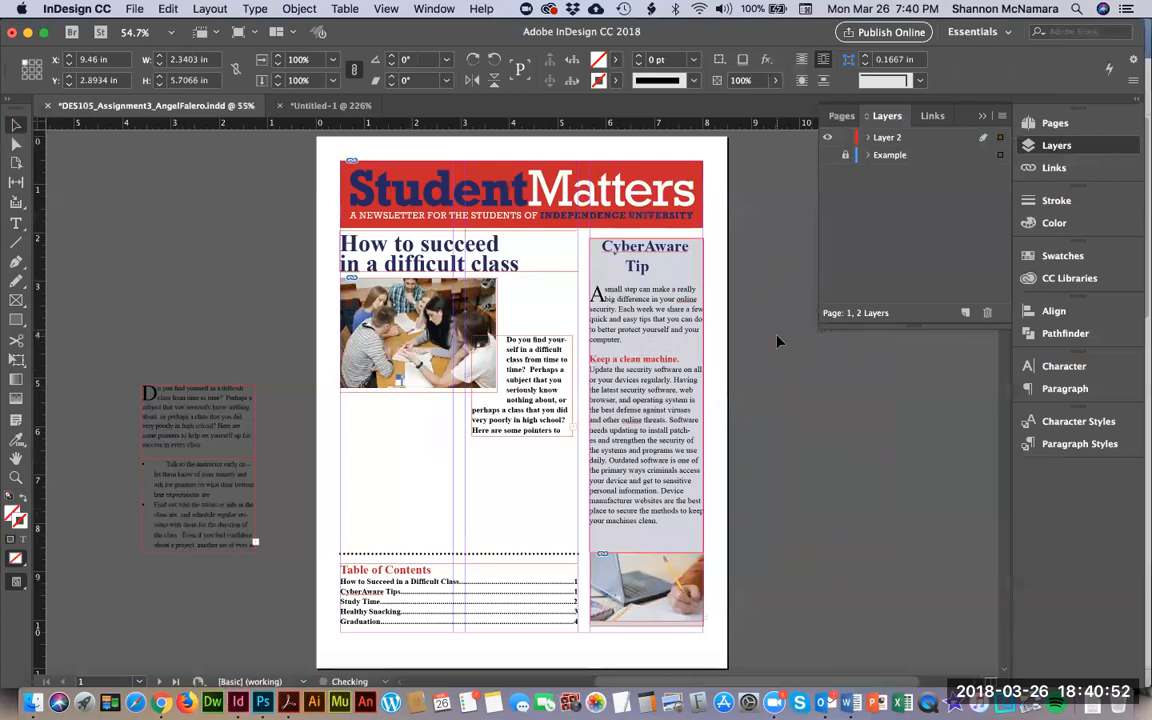
{"action": "left_click", "coordinate": [530, 375]}
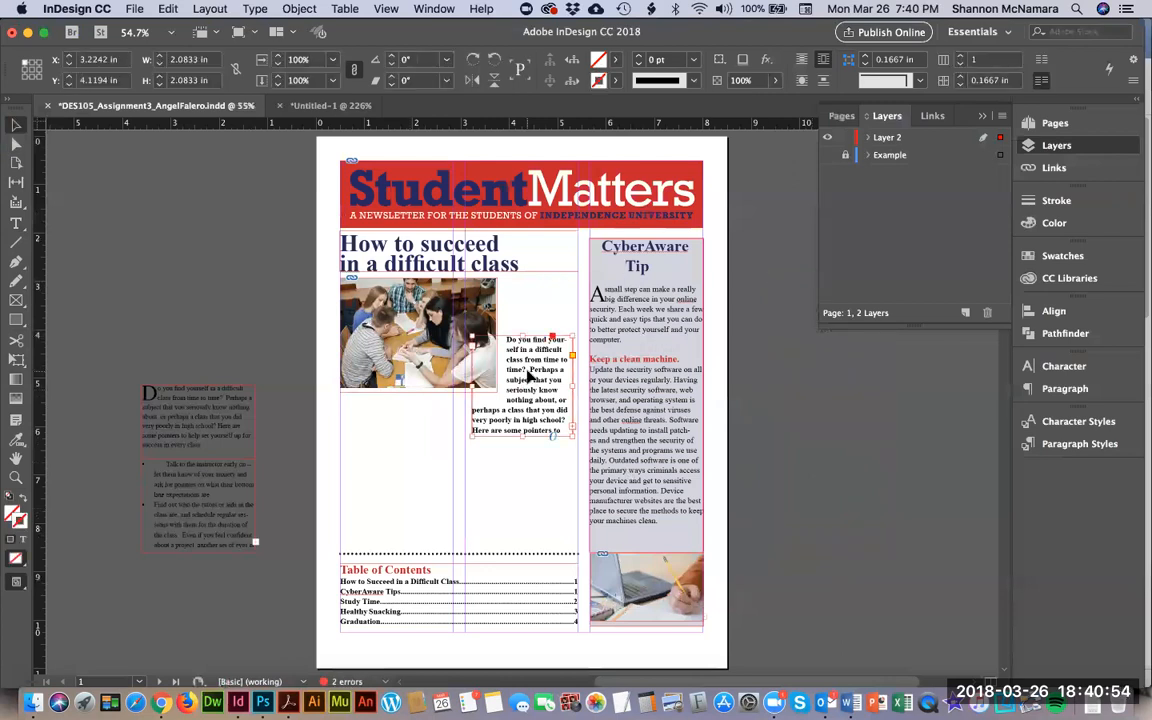
{"action": "key", "text": "Delete"}
{"action": "left_click", "coordinate": [207, 415]}
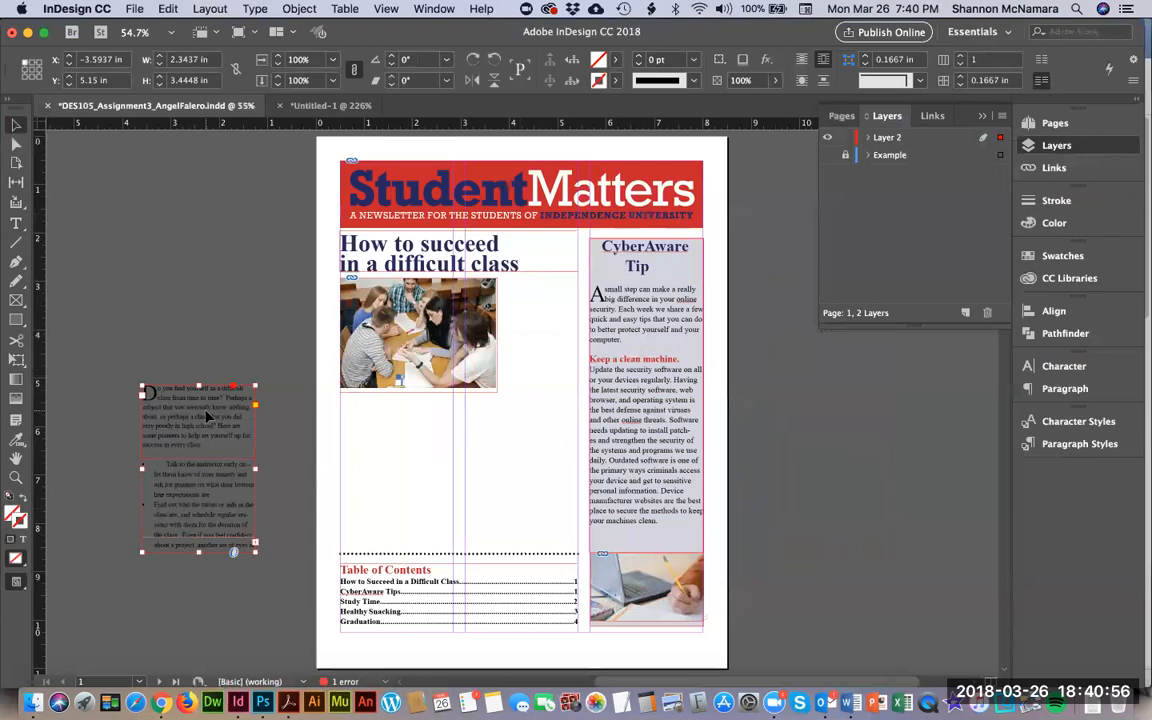
{"action": "key", "text": "Delete"}
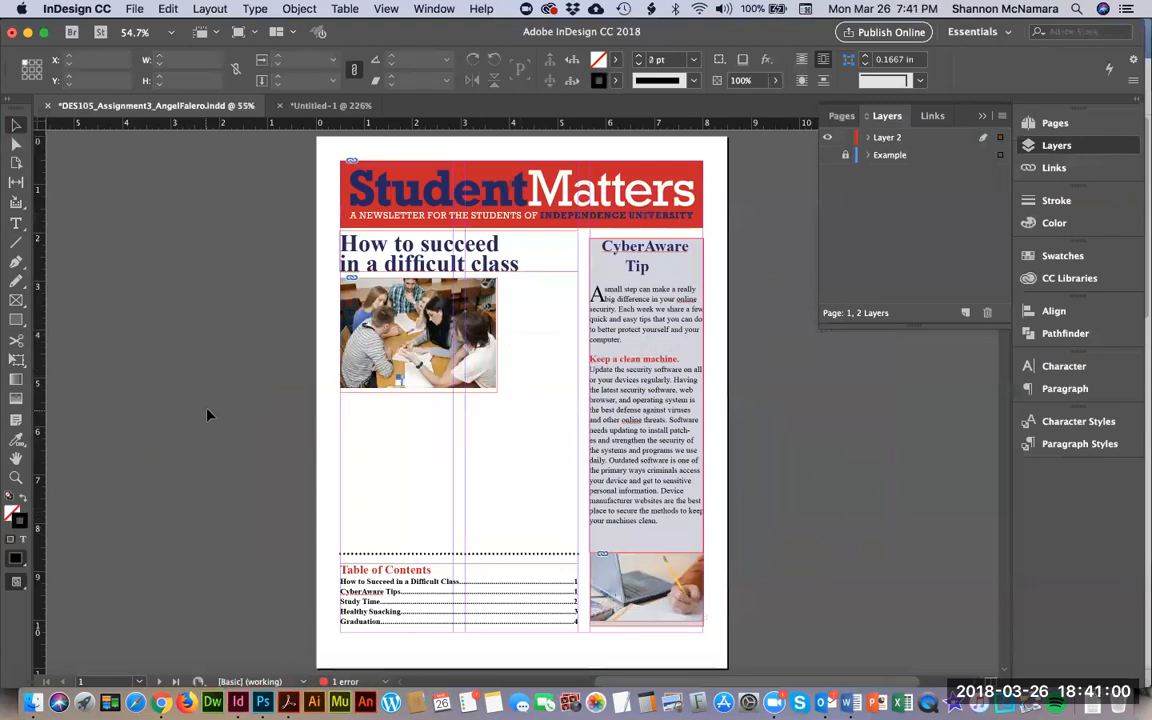
Draw a new text frame in the first column below the photo, paste the opening paragraph copied from Word, and select its text.
{"action": "key", "text": "t"}
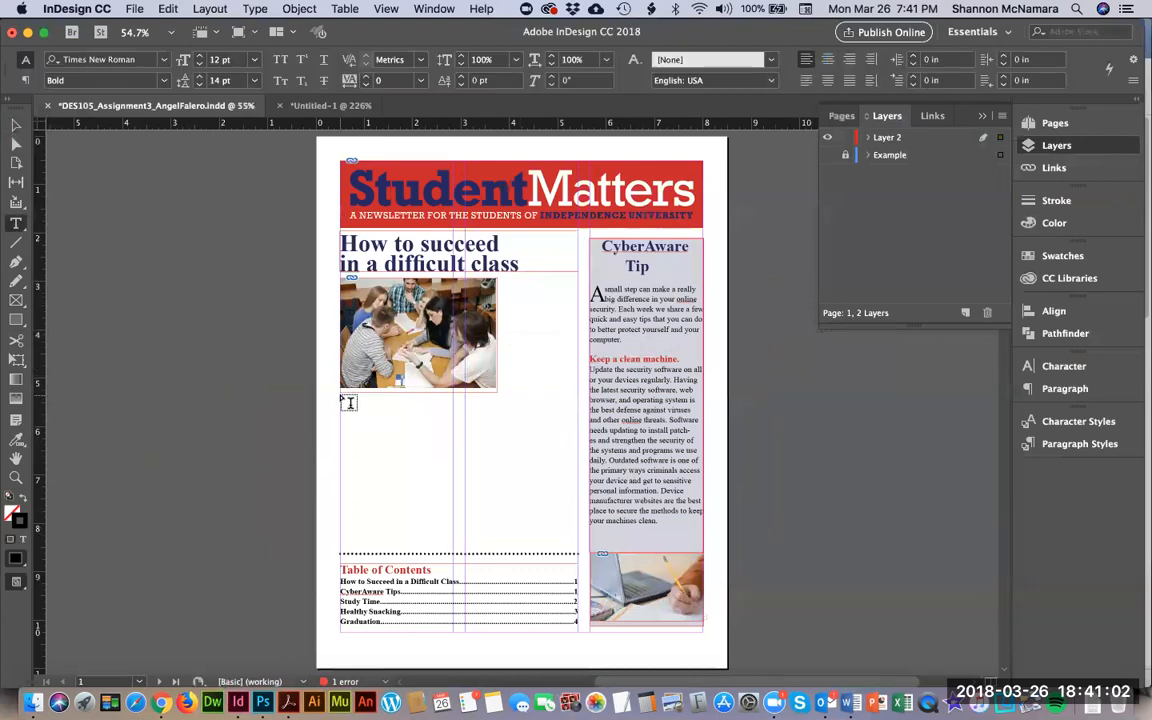
{"action": "left_click_drag", "start_coordinate": [347, 400], "coordinate": [454, 550]}
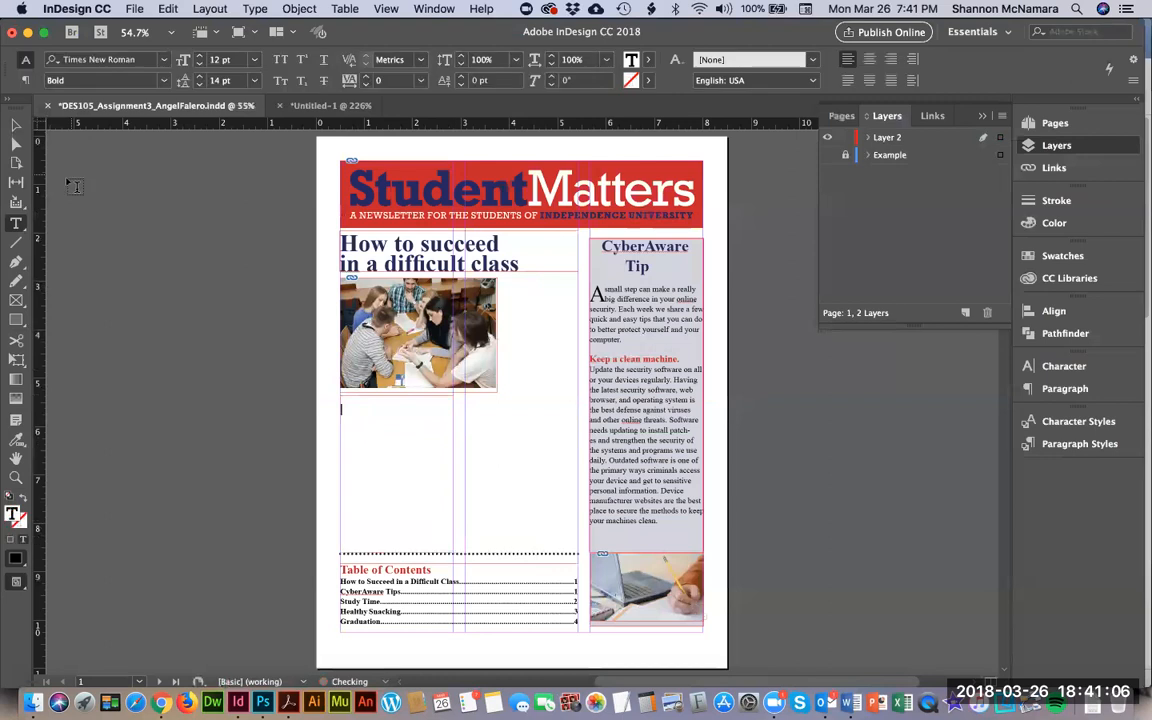
{"action": "key", "text": "super+Tab"}
{"action": "key", "text": "super+Tab"}
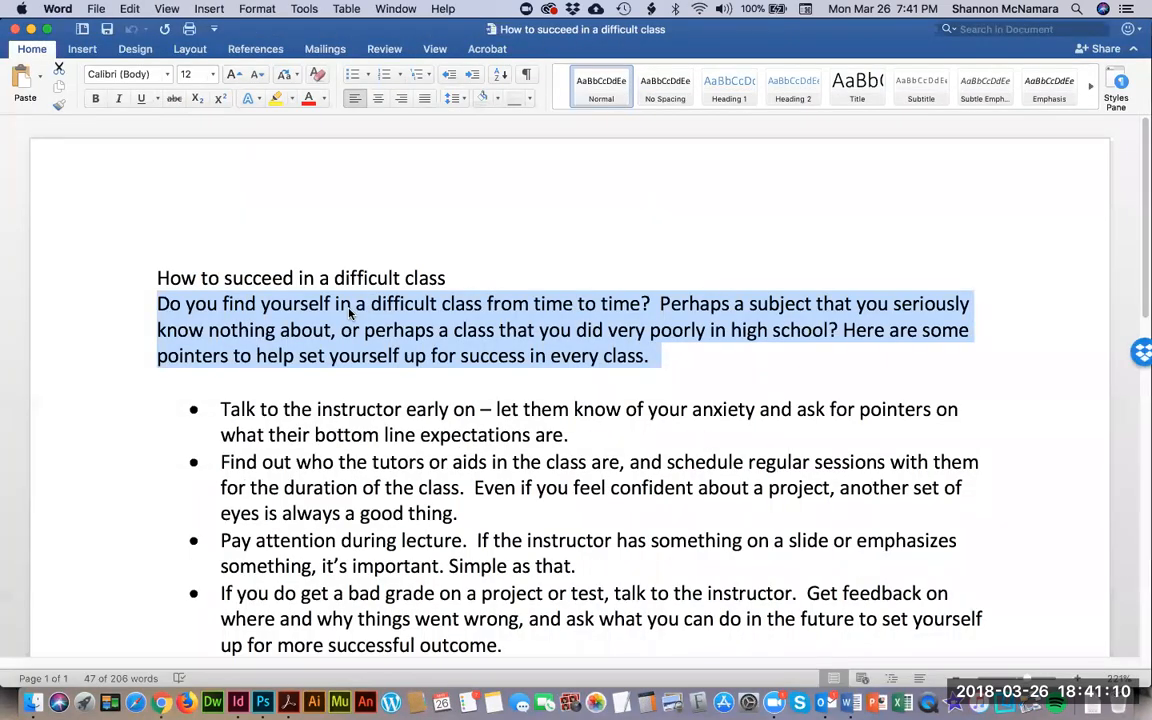
{"action": "key", "text": "super+Tab"}
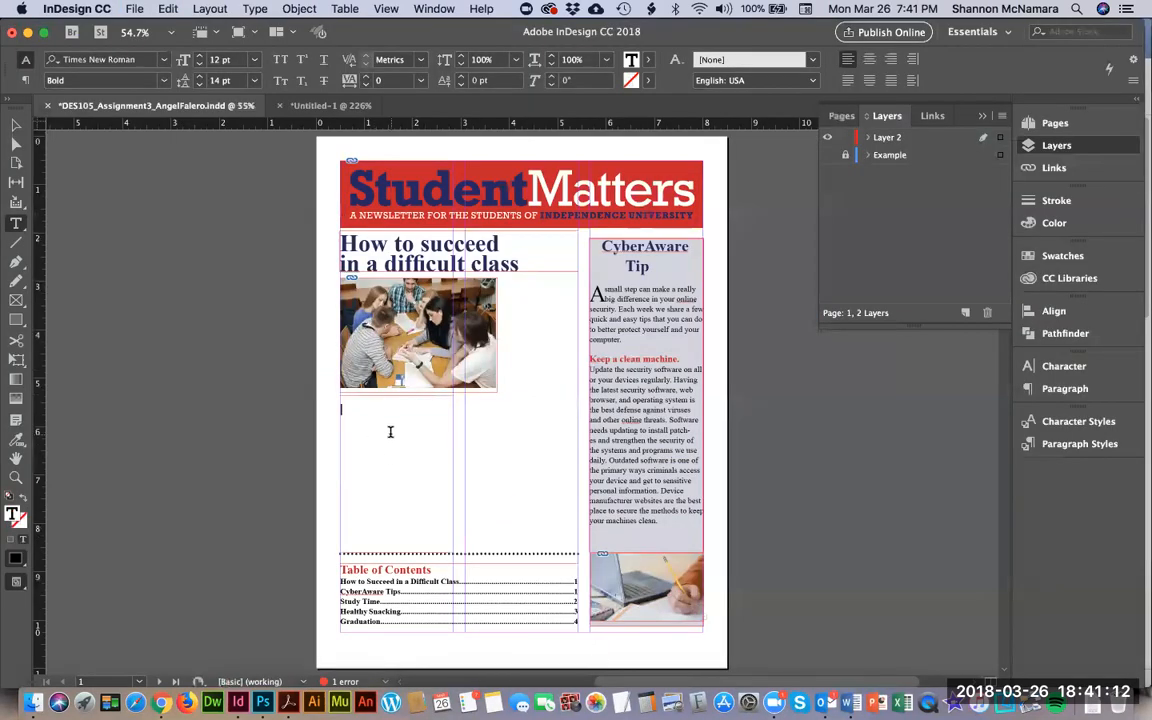
{"action": "key", "text": "cmd+v"}
{"action": "key", "text": "cmd+a"}
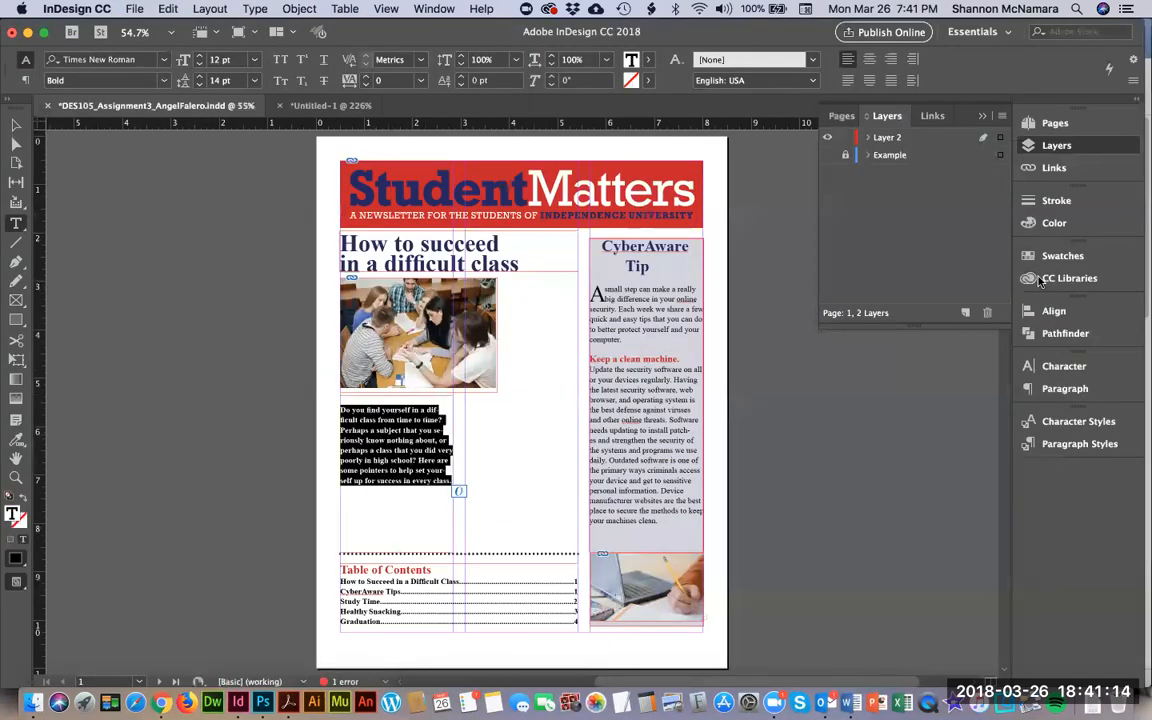
Apply the DROP CAP paragraph style and the BODY character style to the pasted paragraph.
{"action": "left_click", "coordinate": [1079, 444]}
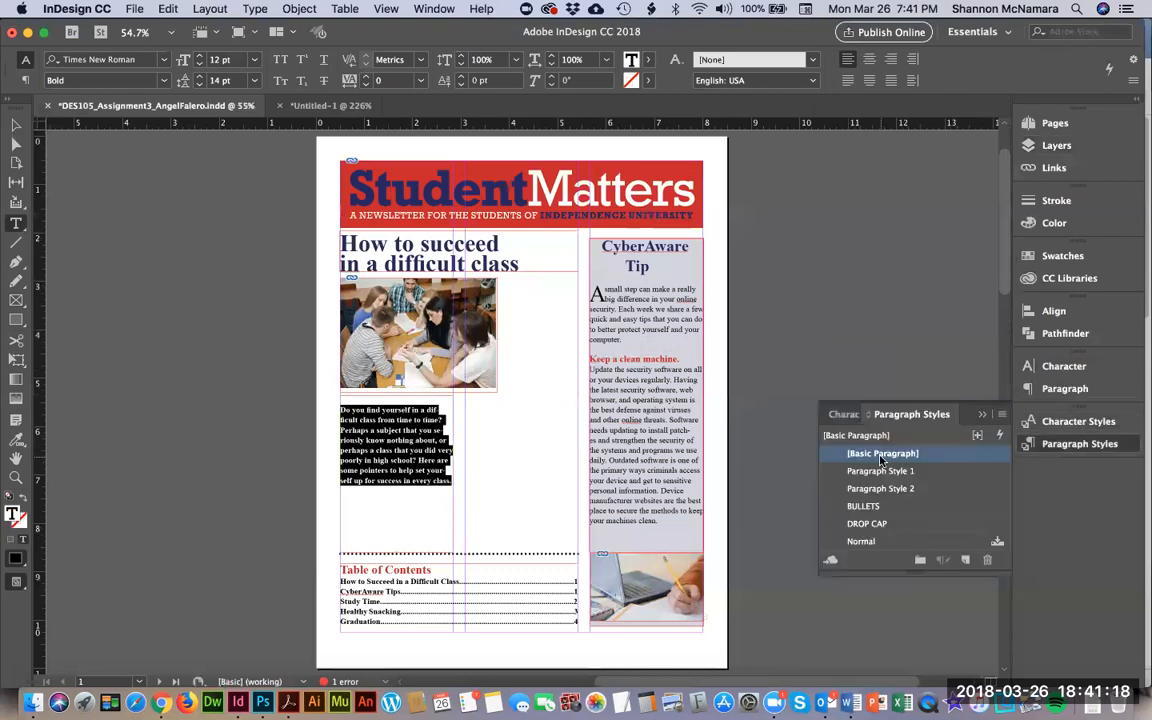
{"action": "left_click", "coordinate": [866, 523]}
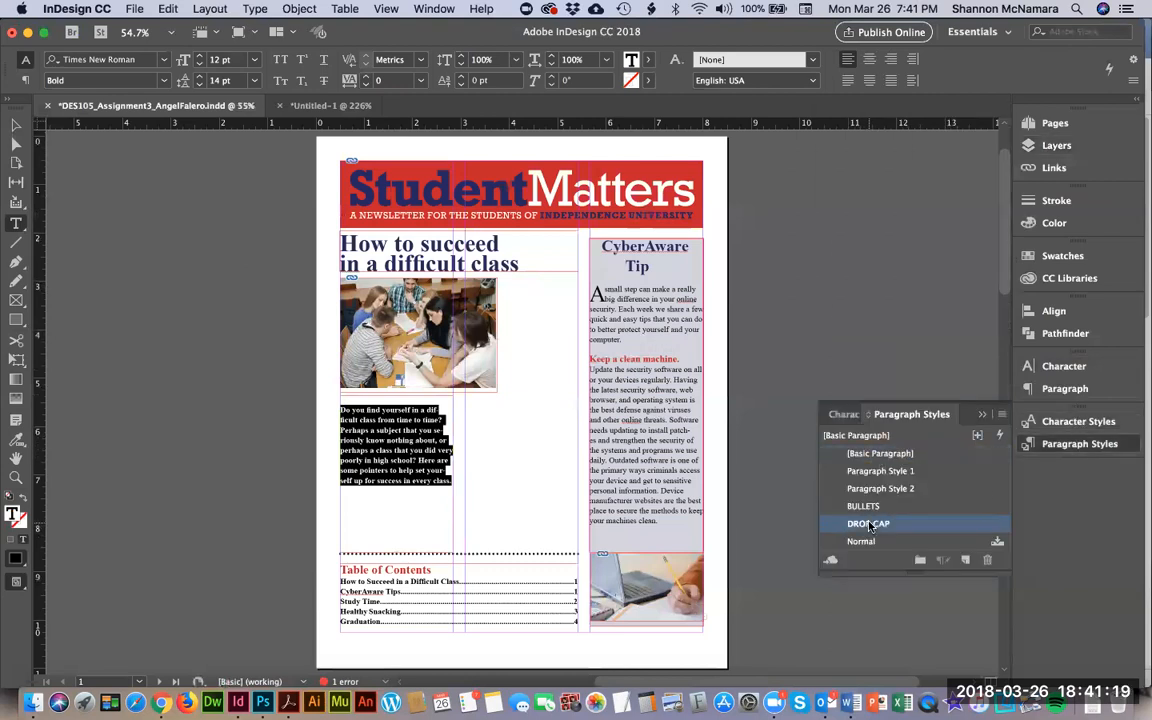
{"action": "left_click", "coordinate": [842, 415]}
{"action": "left_click", "coordinate": [858, 470]}
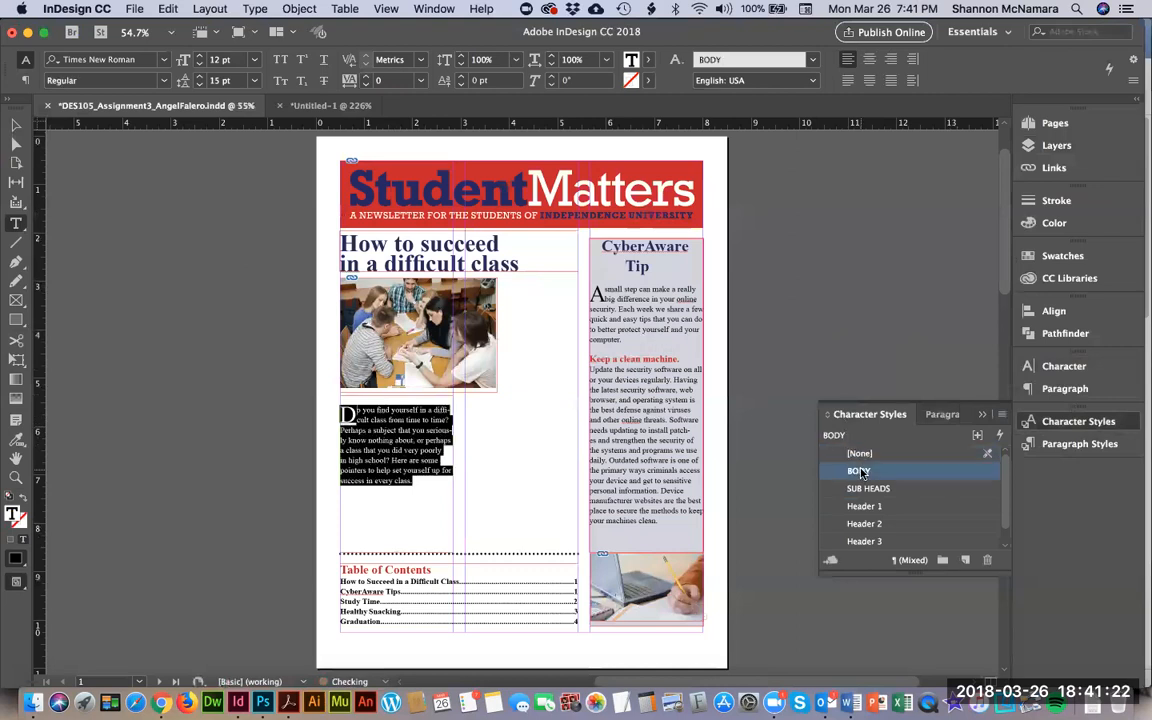
Select the group photo's frame and look through the object commands available for it.
{"action": "left_click", "coordinate": [15, 126]}
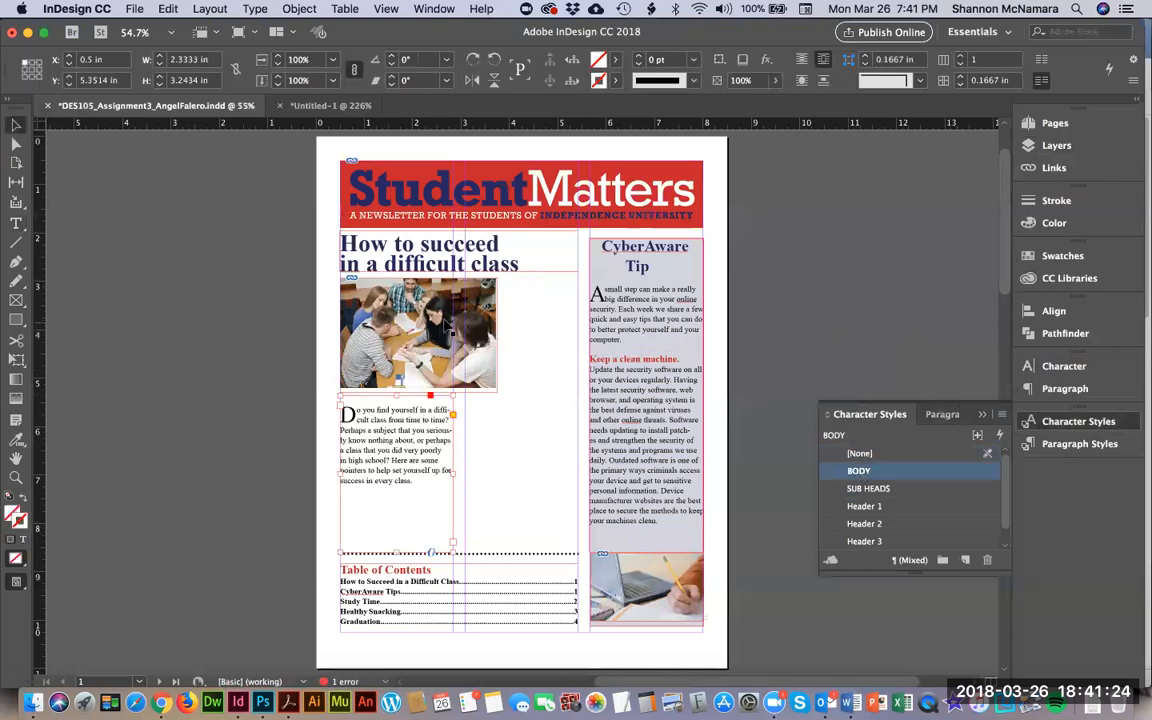
{"action": "left_click", "coordinate": [366, 322]}
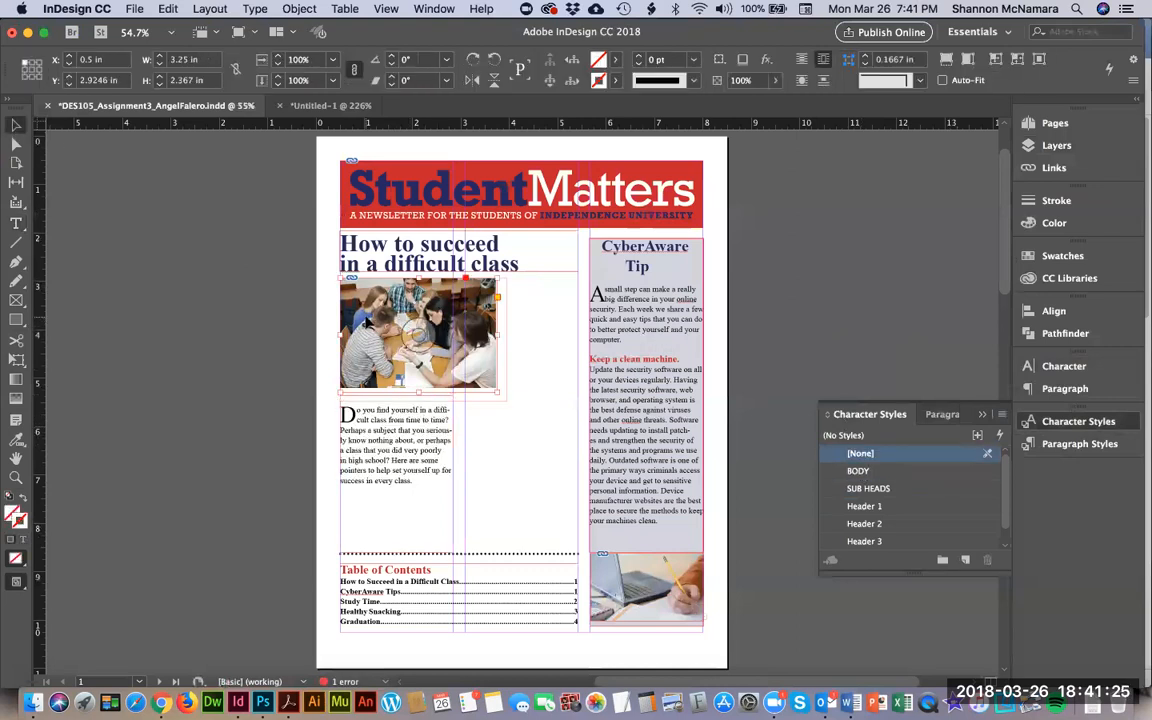
{"action": "left_click", "coordinate": [296, 9]}
{"action": "mouse_move", "coordinate": [293, 60]}
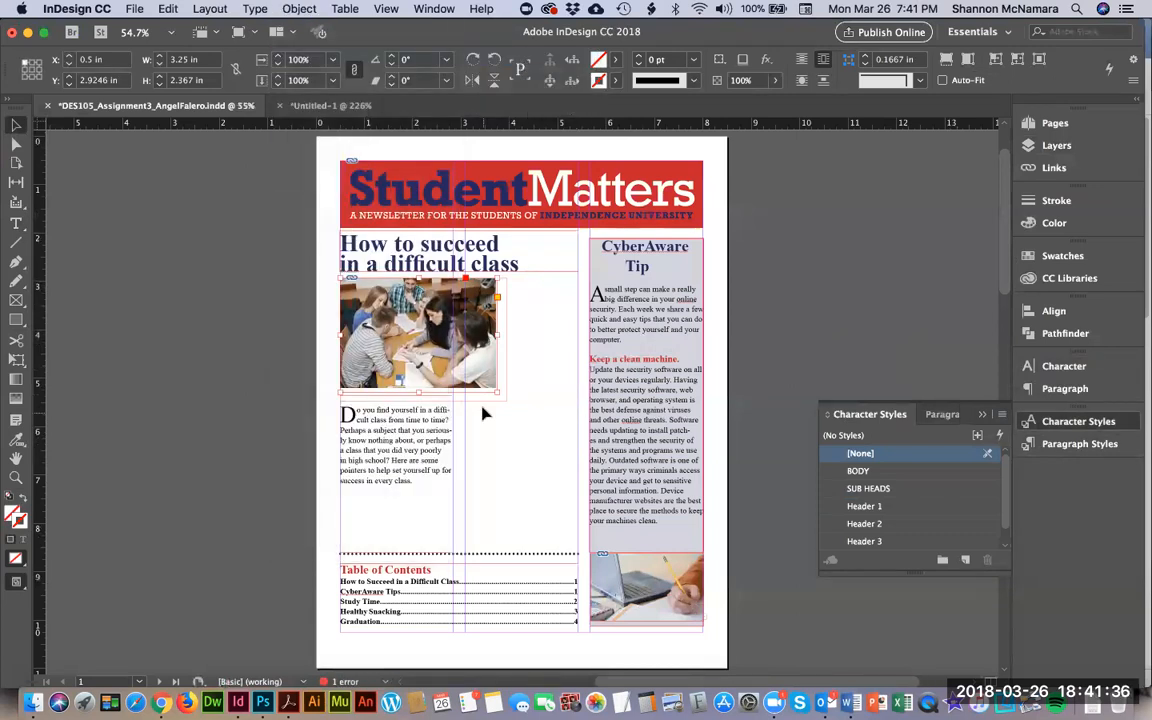
Place a copy of the drop-cap text frame in the second column beside the photo and extend it down to the dotted line.
{"action": "left_click", "coordinate": [397, 430]}
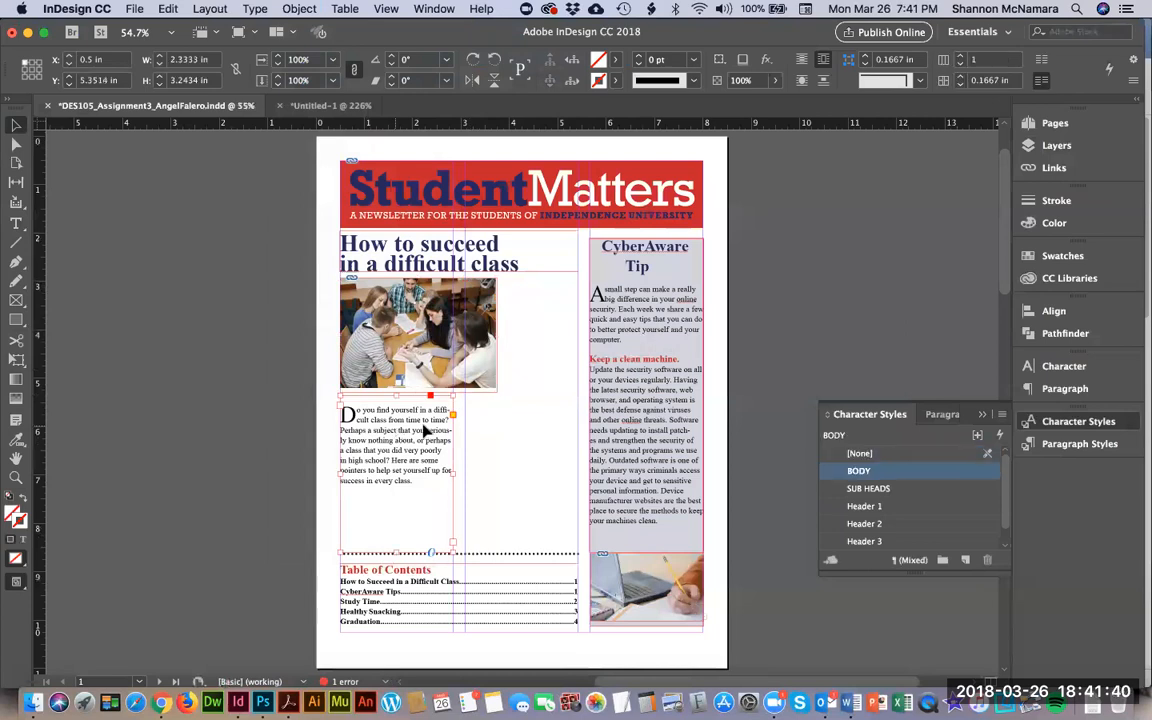
{"action": "left_click_drag", "start_coordinate": [418, 431], "coordinate": [535, 322]}
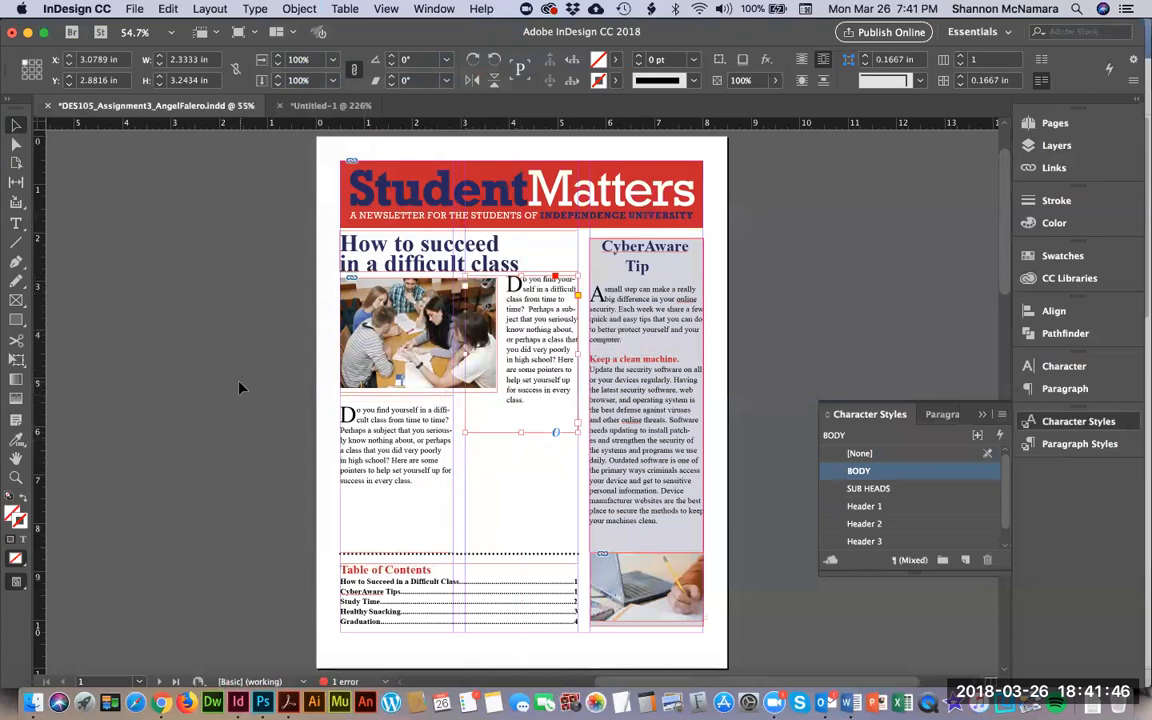
{"action": "left_click", "coordinate": [418, 456]}
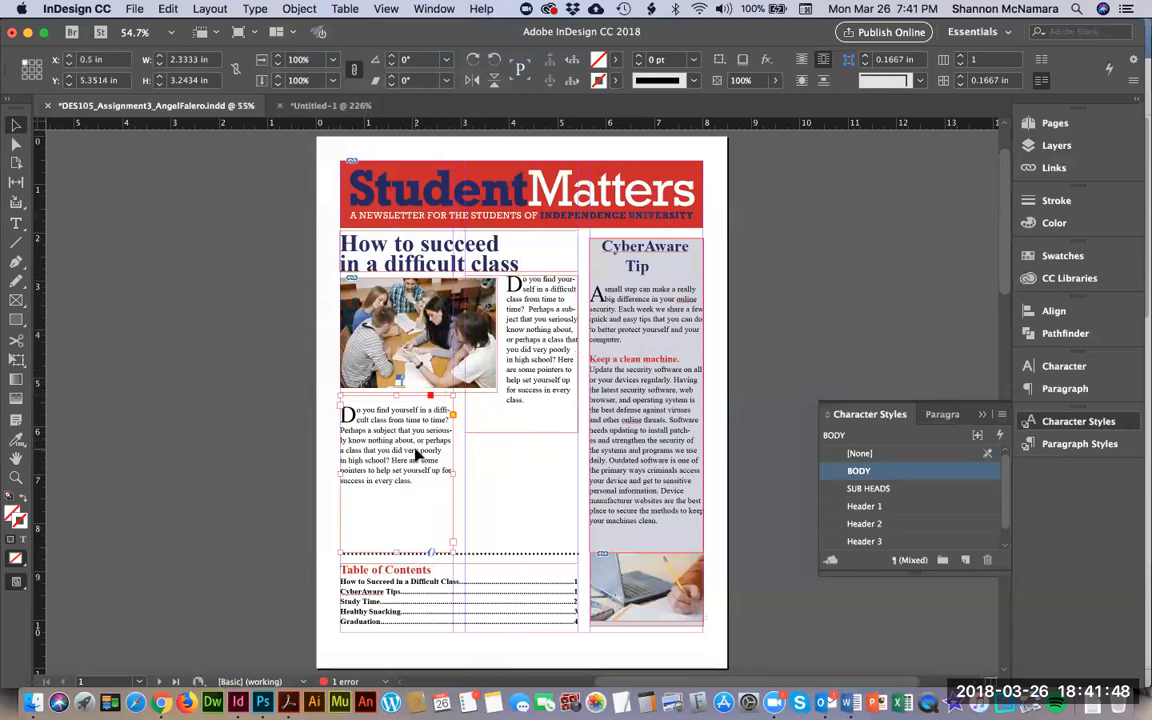
{"action": "left_click", "coordinate": [521, 384]}
{"action": "left_click_drag", "start_coordinate": [521, 434], "coordinate": [521, 551]}
{"action": "left_click", "coordinate": [390, 468]}
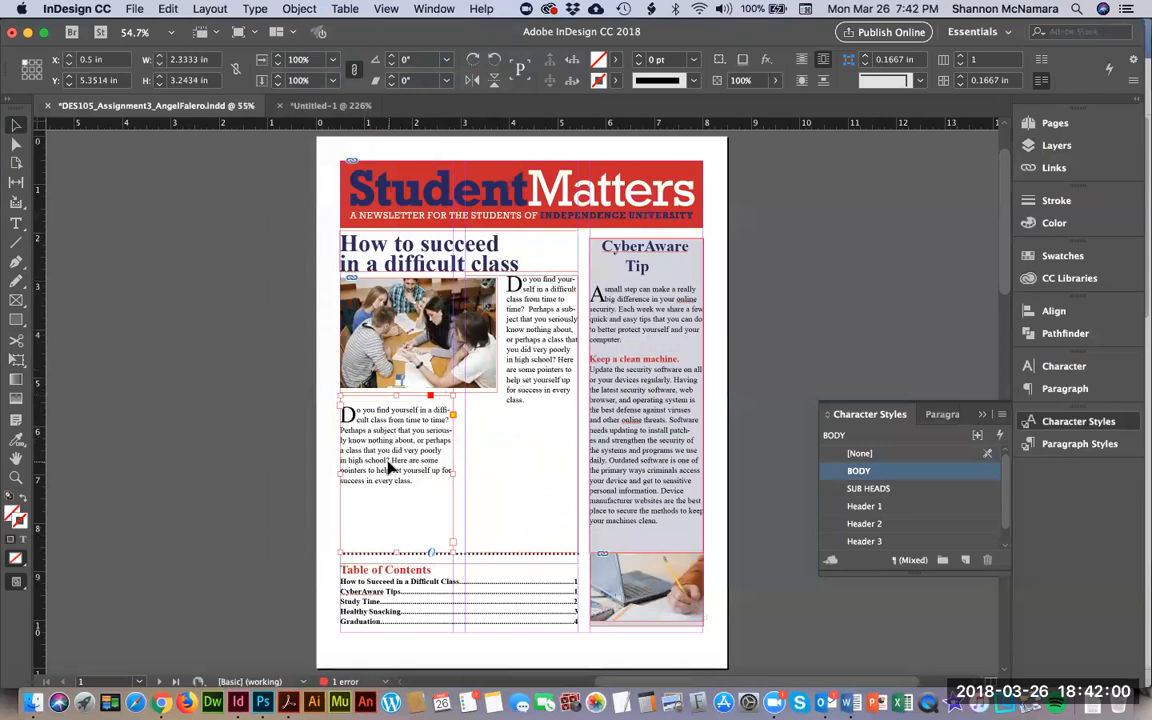
Delete the bulleted text frame from the Untitled-1 document and close that document without saving.
{"action": "left_click", "coordinate": [328, 106]}
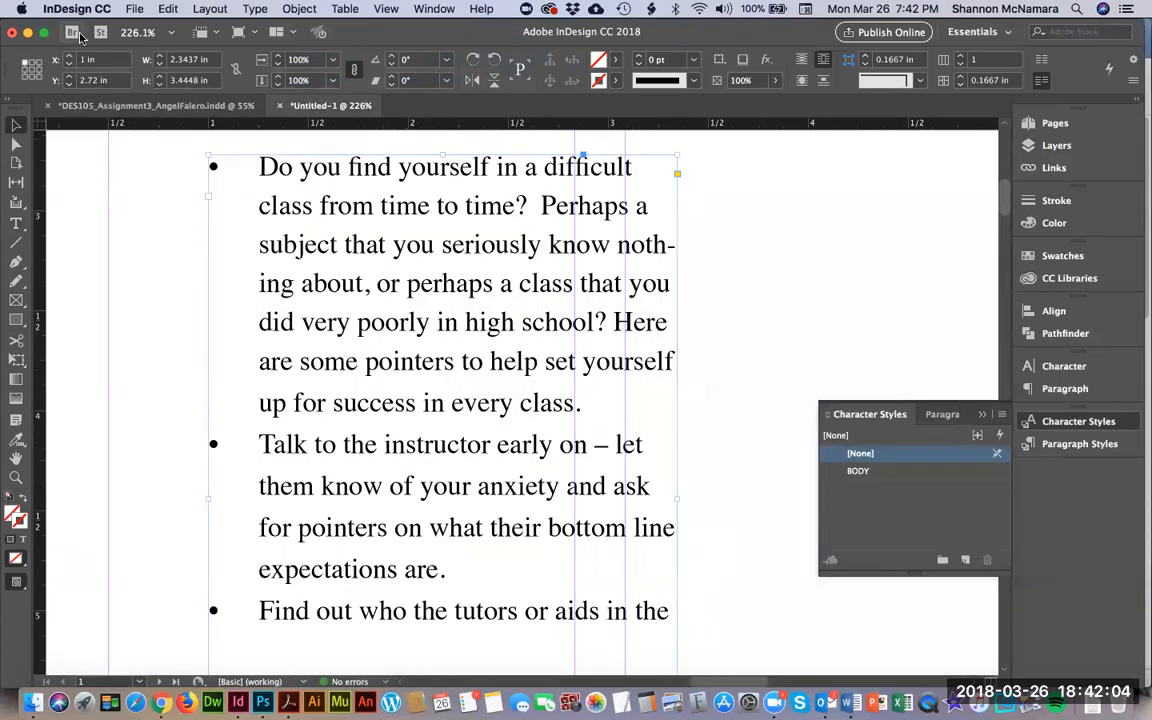
{"action": "scroll", "coordinate": [437, 321], "scroll_direction": "up", "scroll_amount": 4}
{"action": "scroll", "coordinate": [436, 320], "scroll_direction": "down", "scroll_amount": 8}
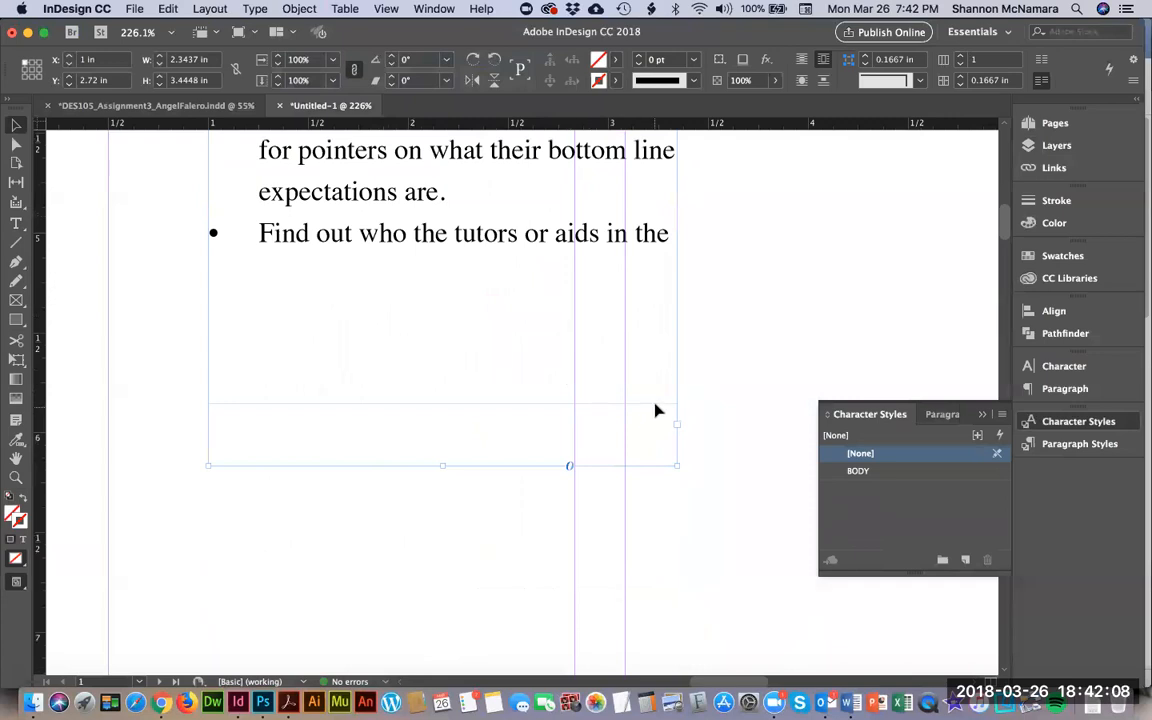
{"action": "left_click", "coordinate": [17, 145]}
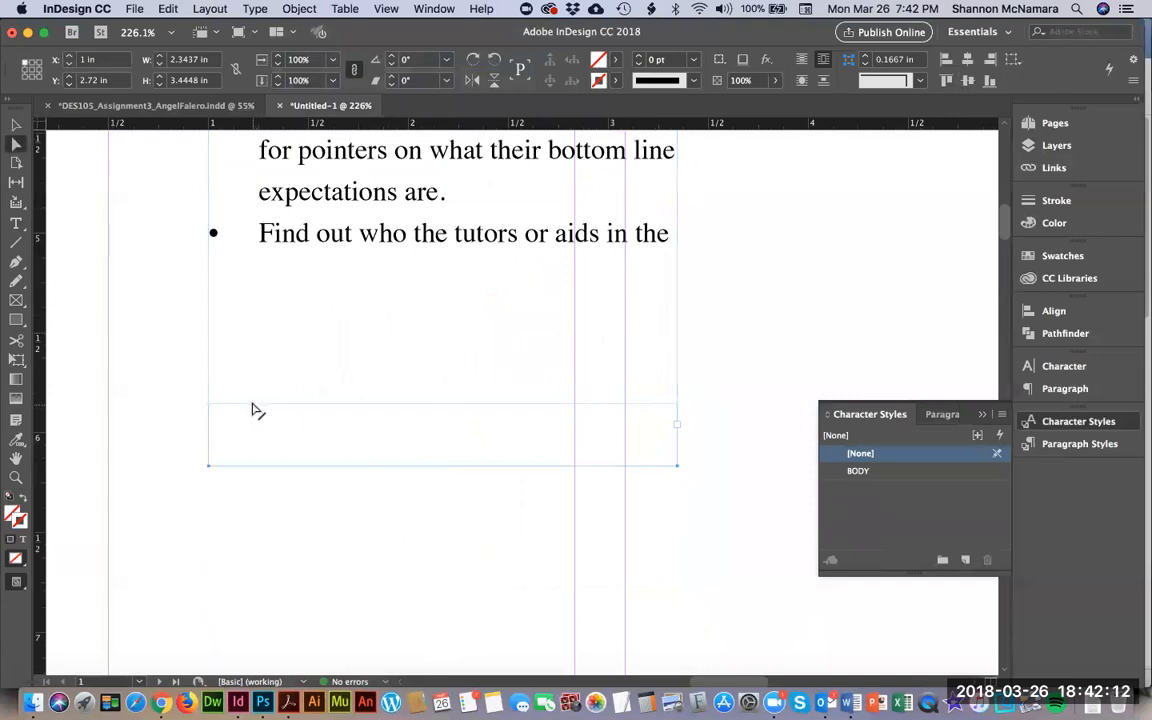
{"action": "key", "text": "Delete"}
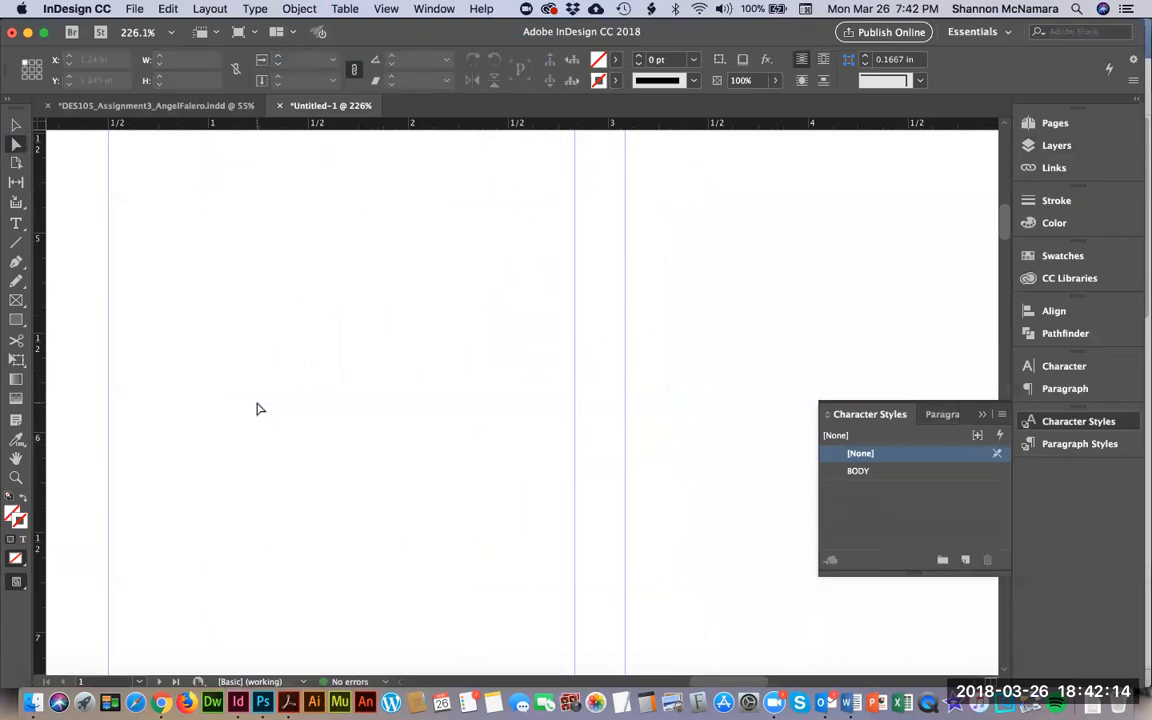
{"action": "key", "text": "super+0"}
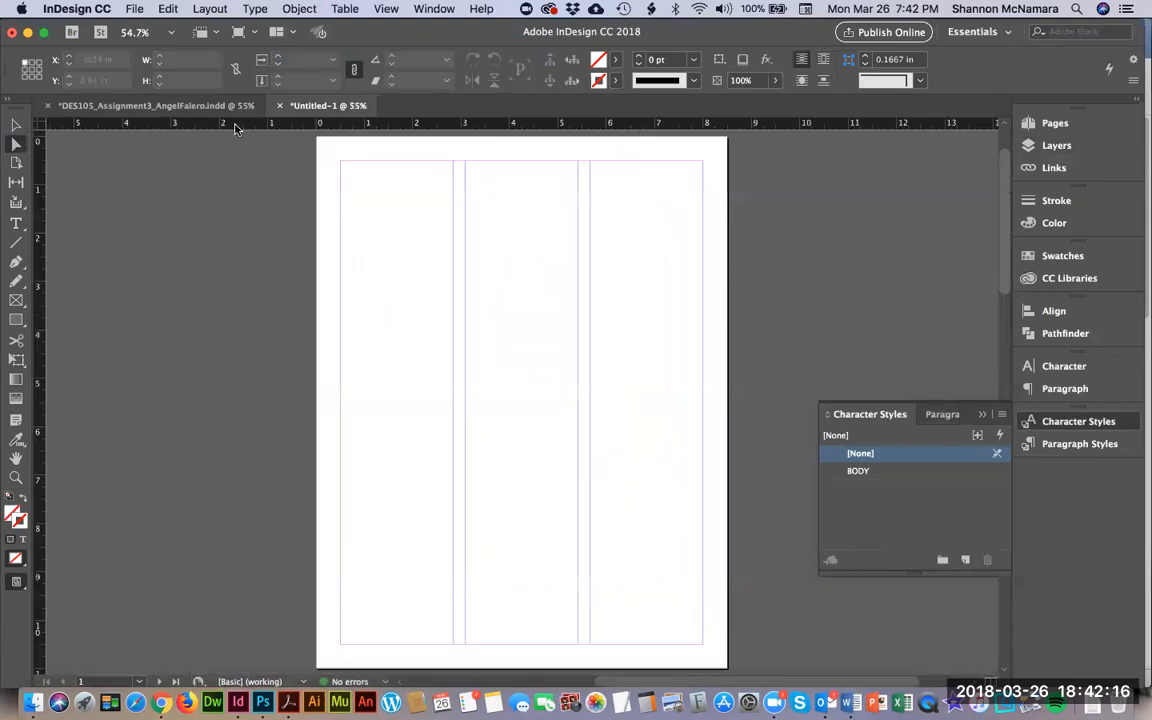
{"action": "left_click", "coordinate": [277, 106]}
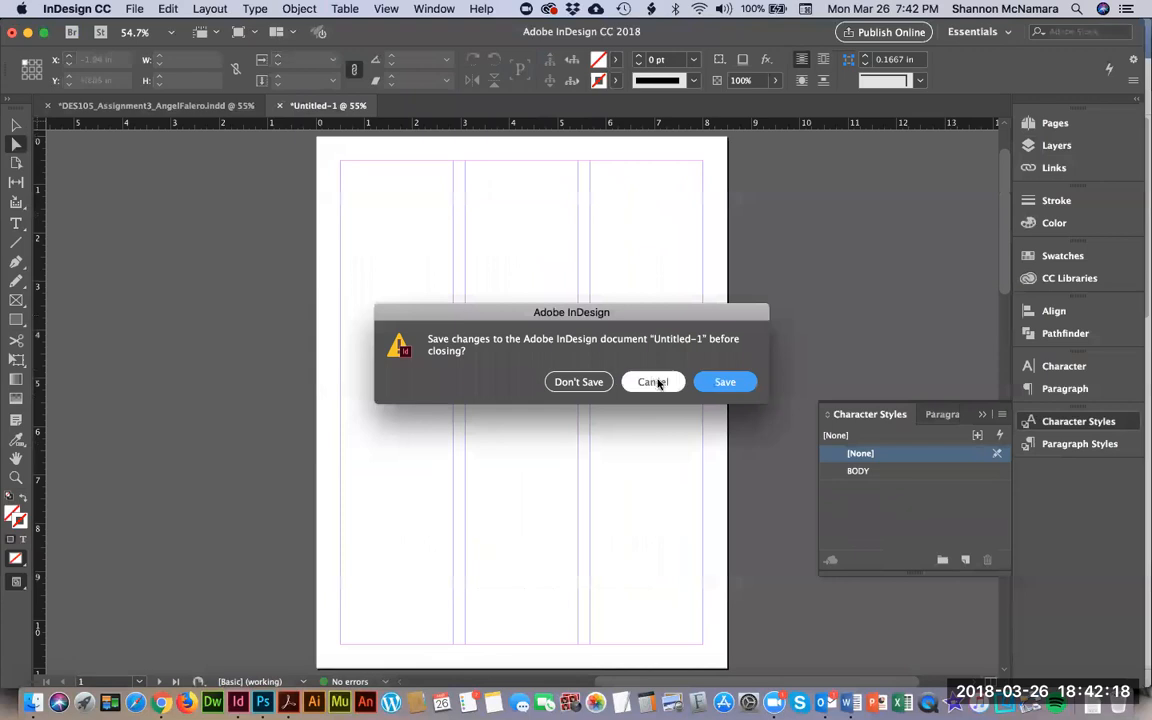
{"action": "left_click", "coordinate": [584, 380]}
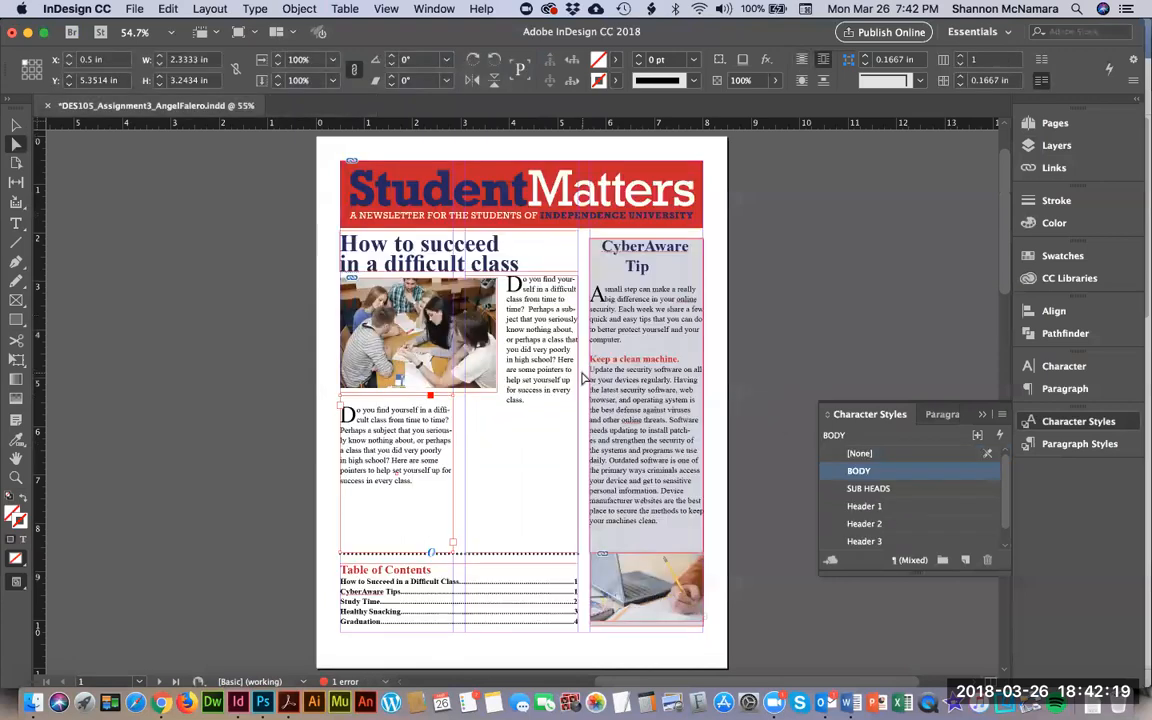
Close the student's newsletter document without saving the changes.
{"action": "left_click", "coordinate": [787, 310]}
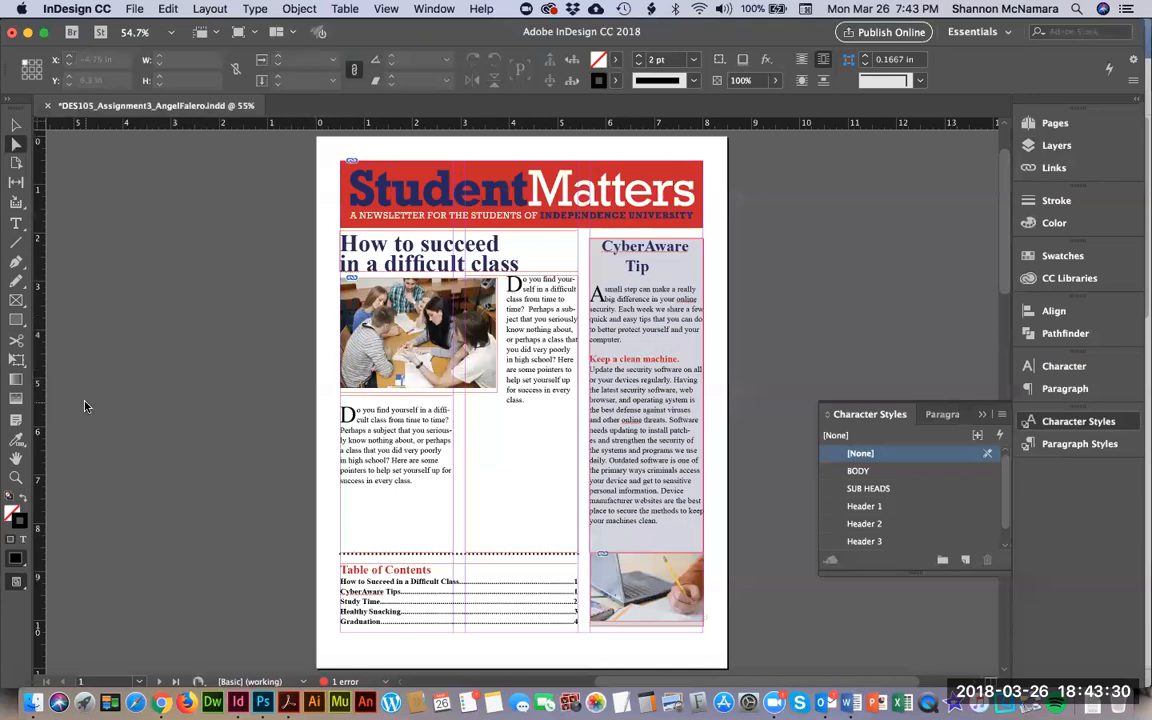
{"action": "key", "text": "super+w"}
{"action": "left_click", "coordinate": [584, 381]}
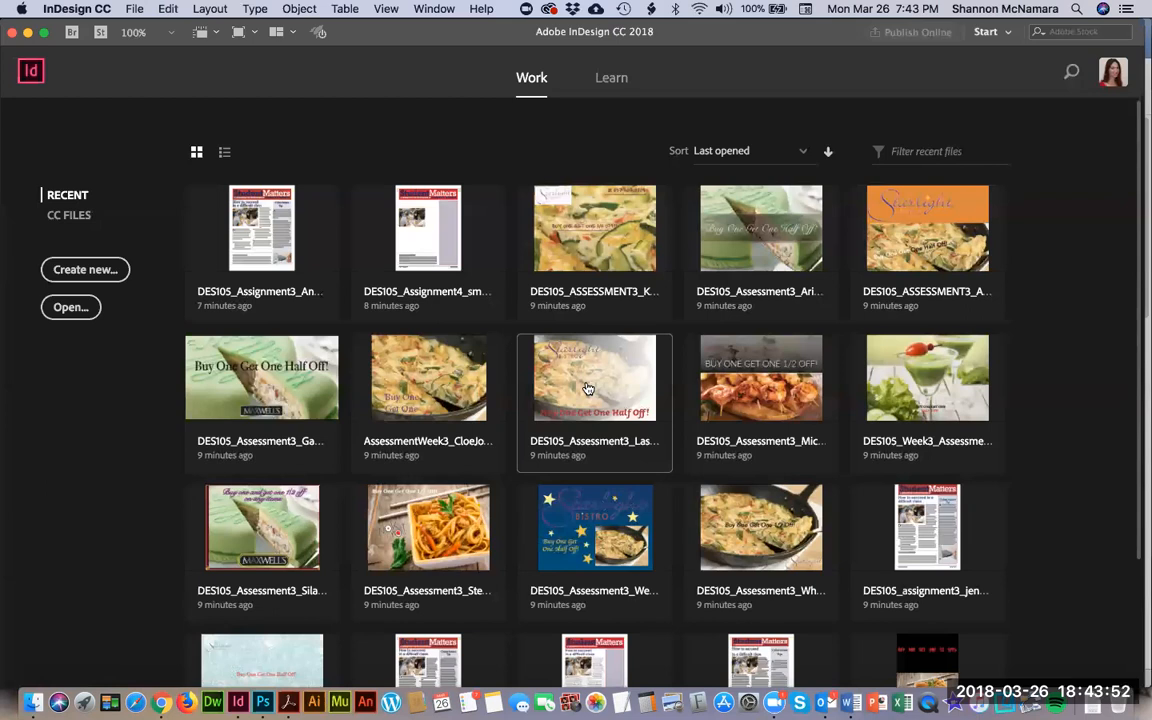
Switch to Chrome and review the Week 4 newsletter assignment's requirements, remaining week-four items and rubric.
{"action": "key", "text": "super+Tab"}
{"action": "key", "text": "super+Tab"}
{"action": "key", "text": "super+Tab"}
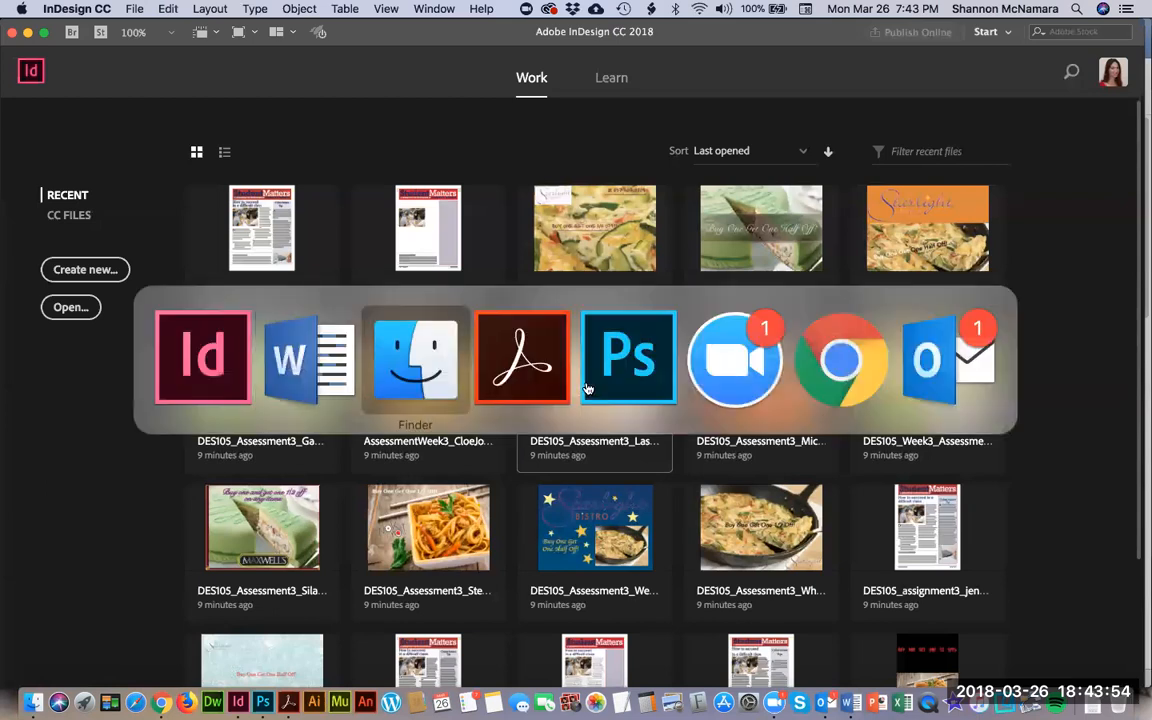
{"action": "key", "text": "super+Tab"}
{"action": "key", "text": "super+Tab"}
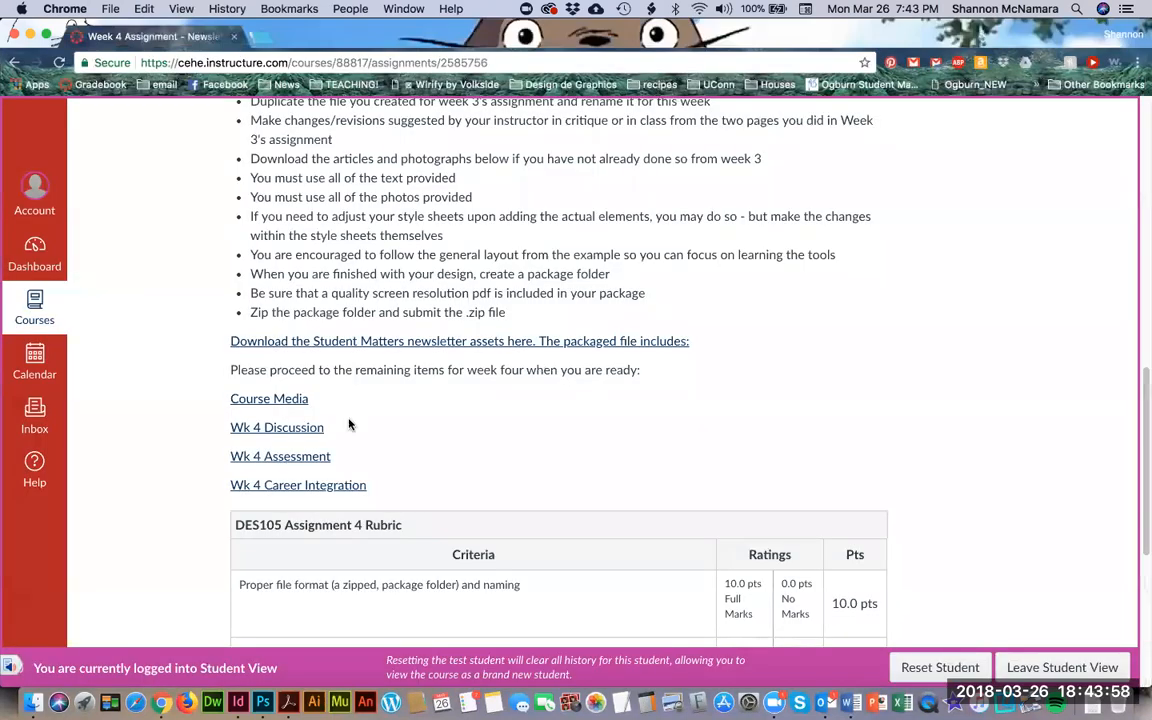
{"action": "scroll", "coordinate": [393, 436], "scroll_direction": "down", "scroll_amount": 2}
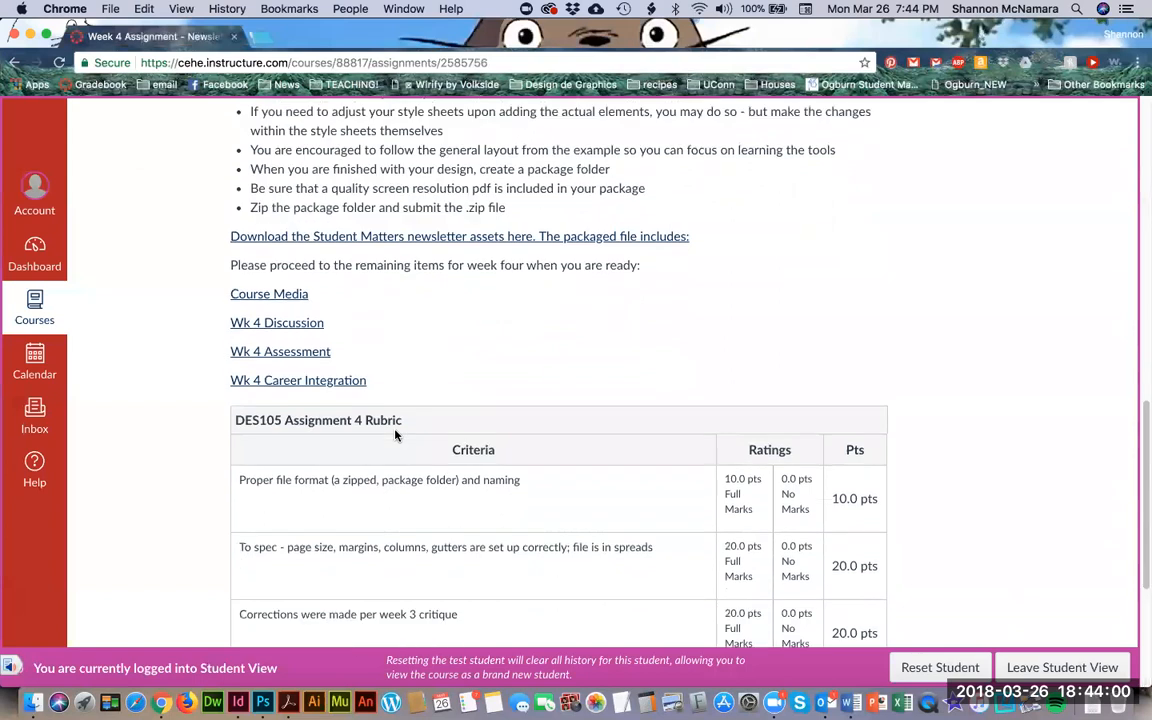
{"action": "scroll", "coordinate": [395, 435], "scroll_direction": "down", "scroll_amount": 1}
{"action": "scroll", "coordinate": [395, 435], "scroll_direction": "up", "scroll_amount": 1}
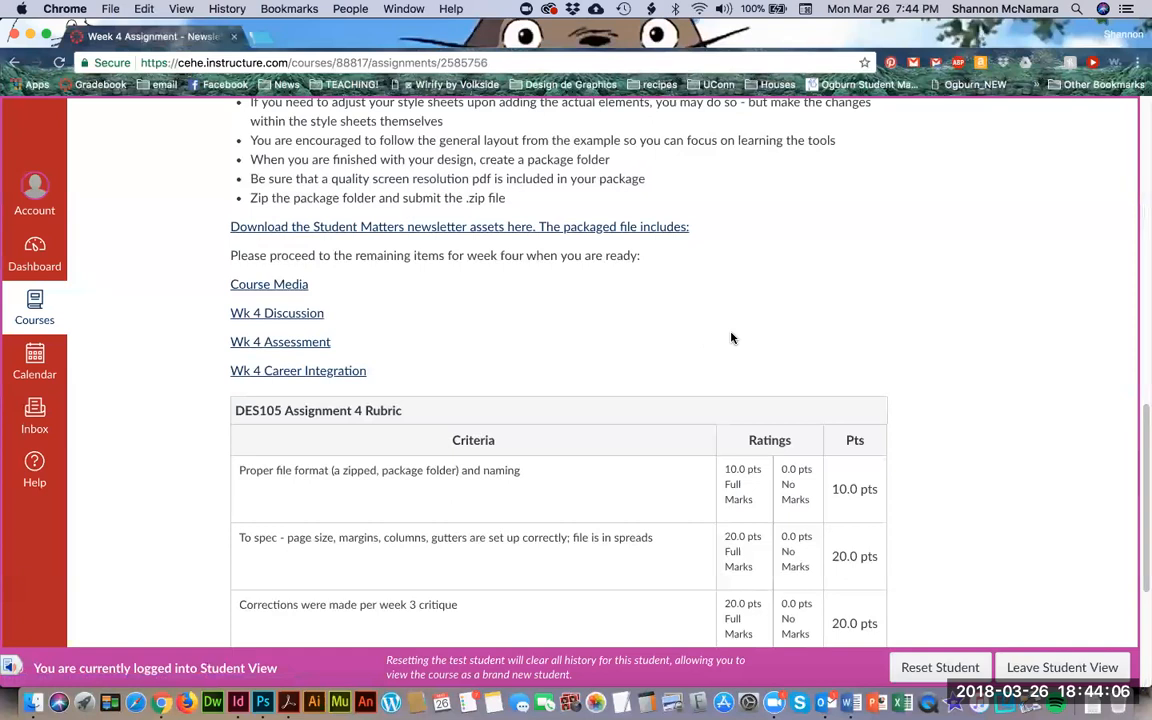
{"action": "scroll", "coordinate": [731, 338], "scroll_direction": "up", "scroll_amount": 1}
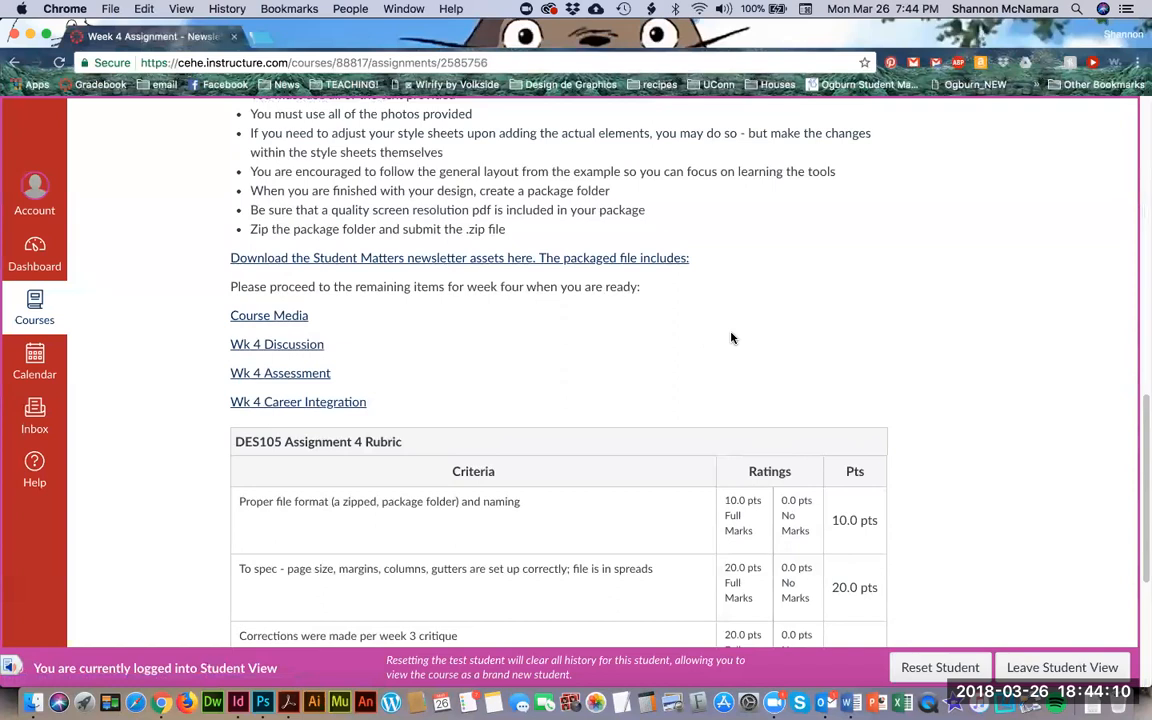
Open the Page Layout Tools course home page and switch to the Zoom window.
{"action": "scroll", "coordinate": [731, 338], "scroll_direction": "up", "scroll_amount": 15}
{"action": "left_click", "coordinate": [113, 204]}
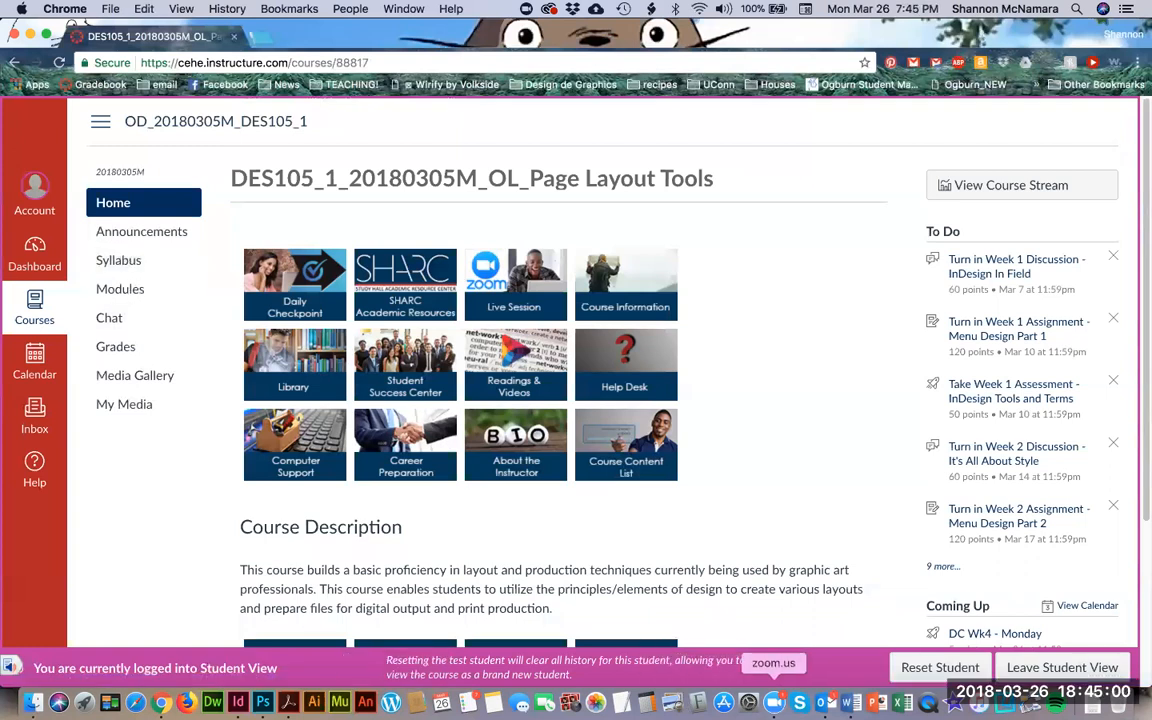
{"action": "left_click", "coordinate": [773, 702]}
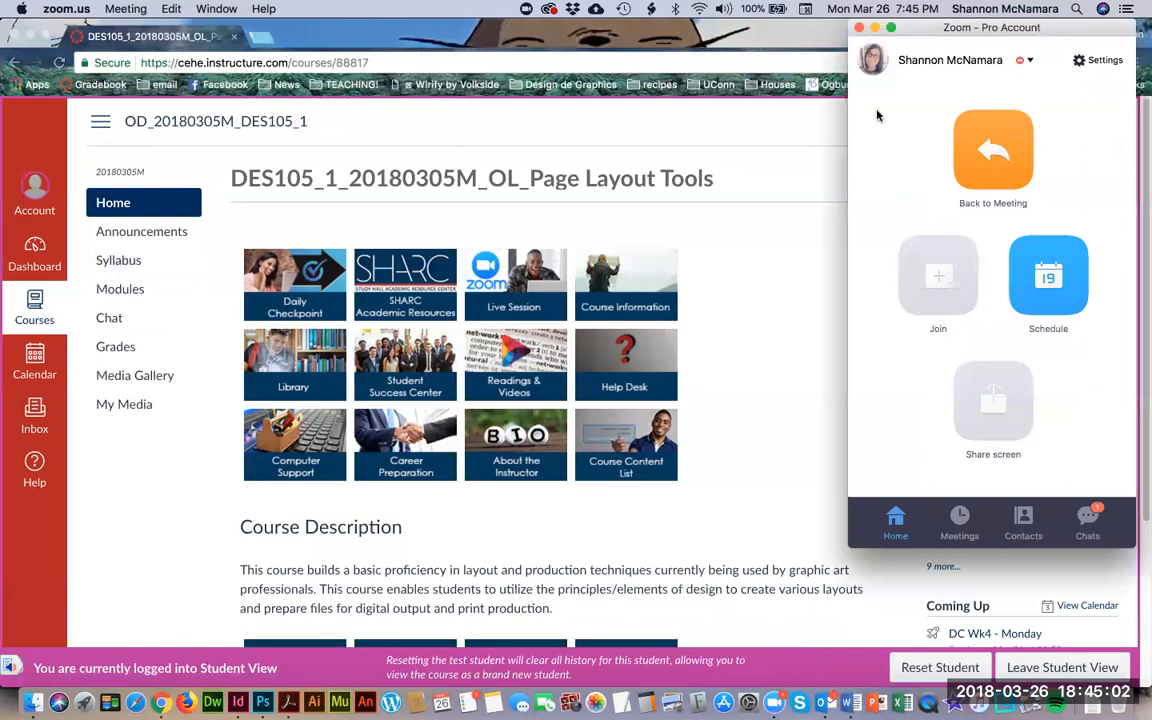
{"action": "left_click", "coordinate": [849, 43]}
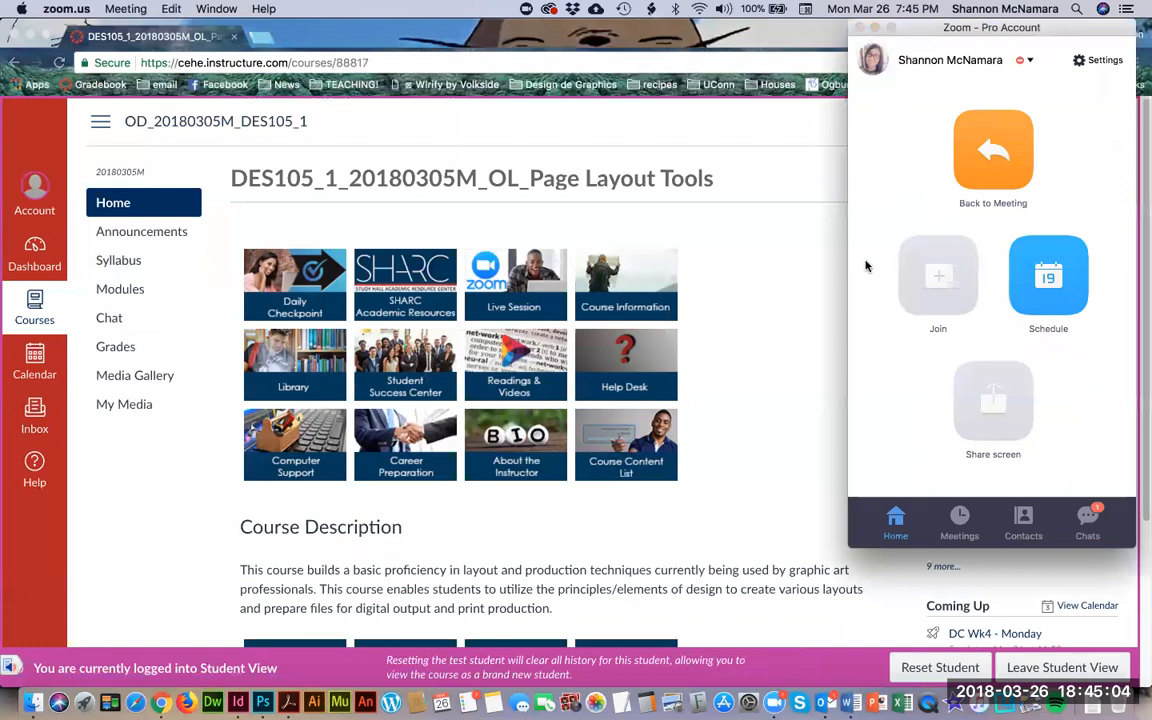